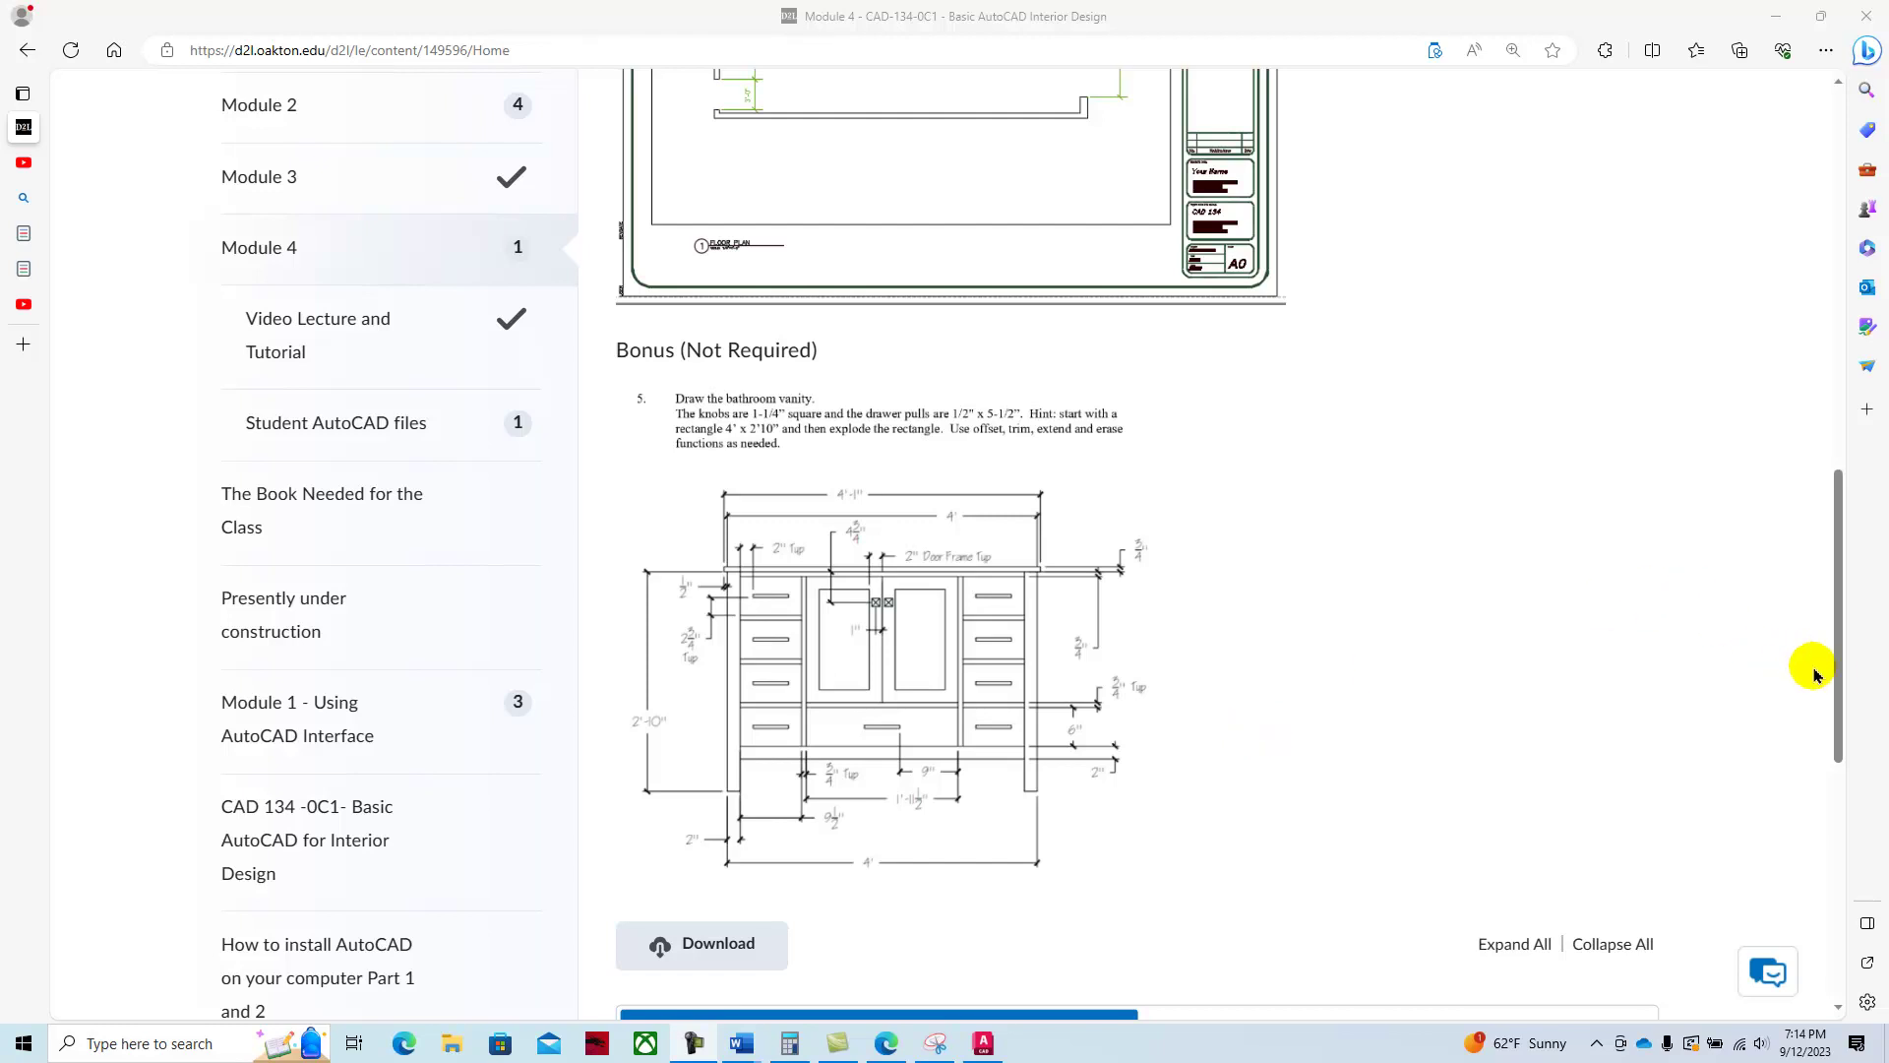
Download the B SIZE-ARC 2023 template from the course's ARC Templates Paper section and open it in AutoCAD.
{"action": "scroll", "coordinate": [1836, 649], "scroll_direction": "up", "scroll_amount": 1}
{"action": "left_click_drag", "start_coordinate": [1836, 649], "coordinate": [1822, 452]}
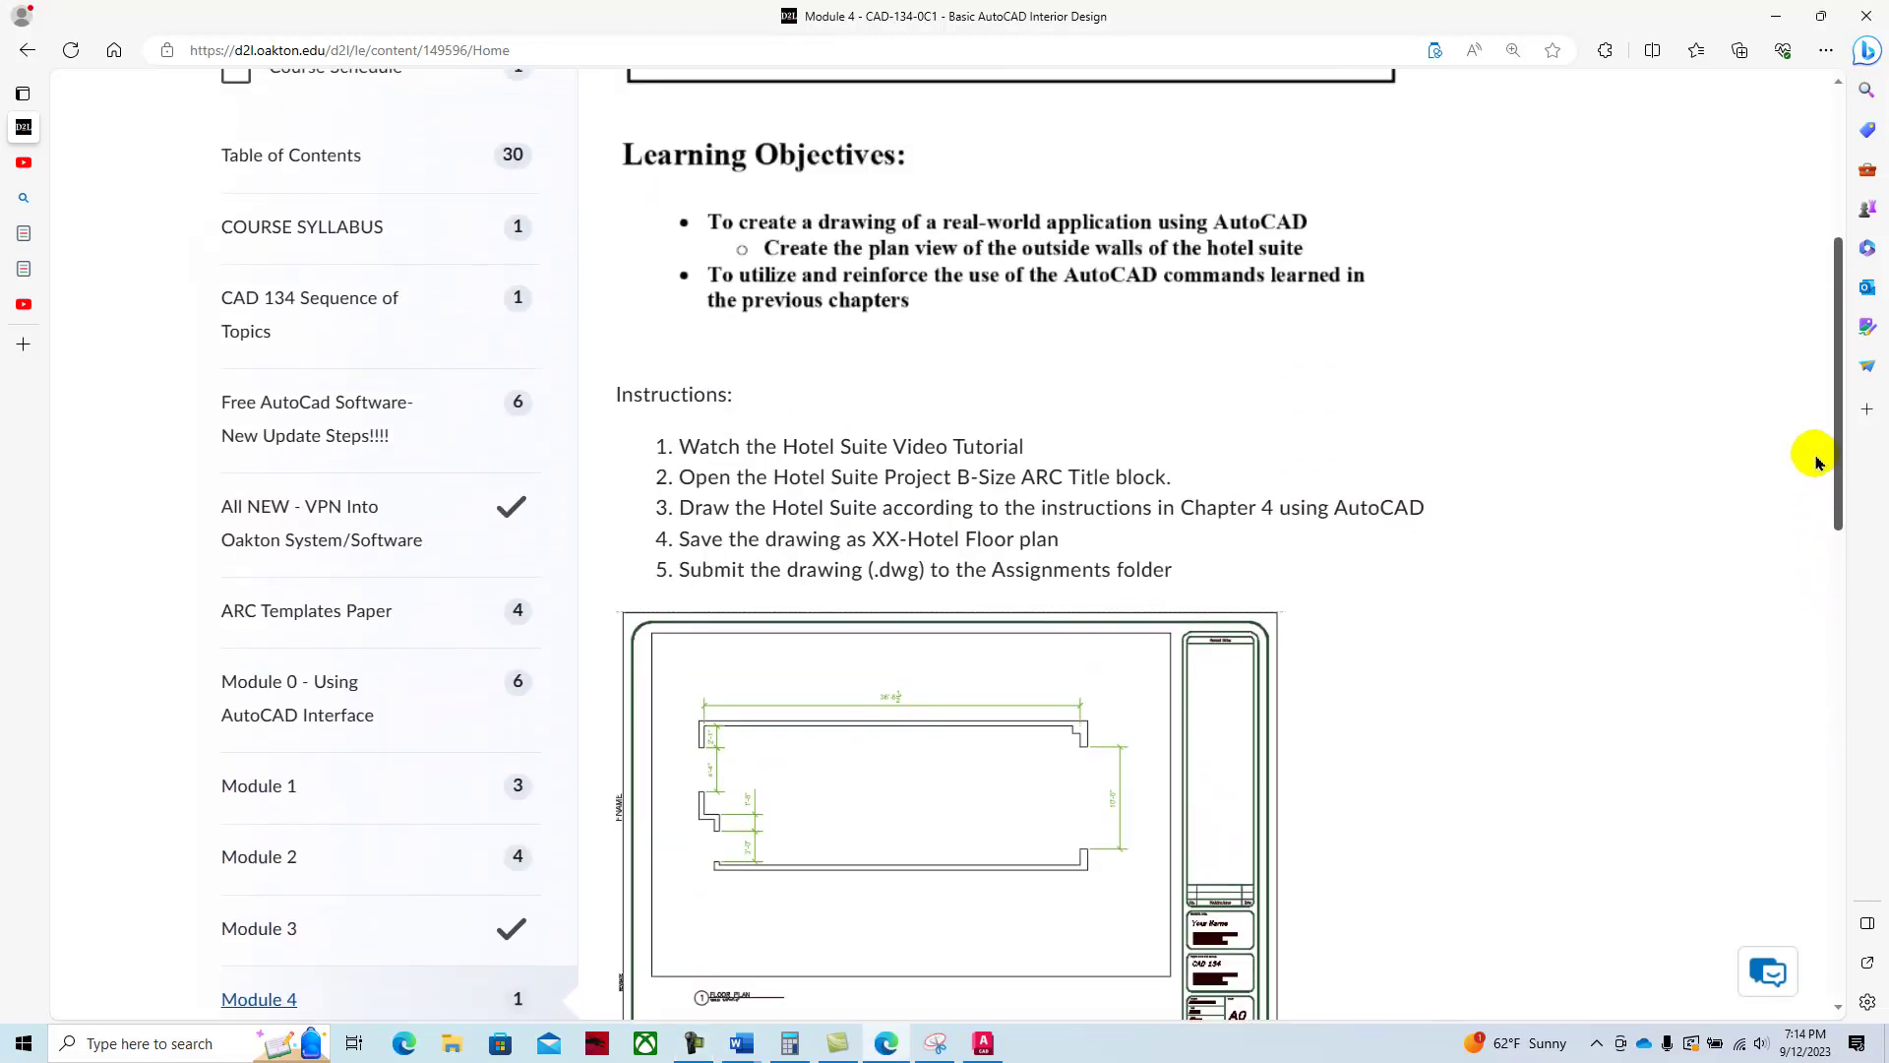
{"action": "left_click", "coordinate": [366, 612]}
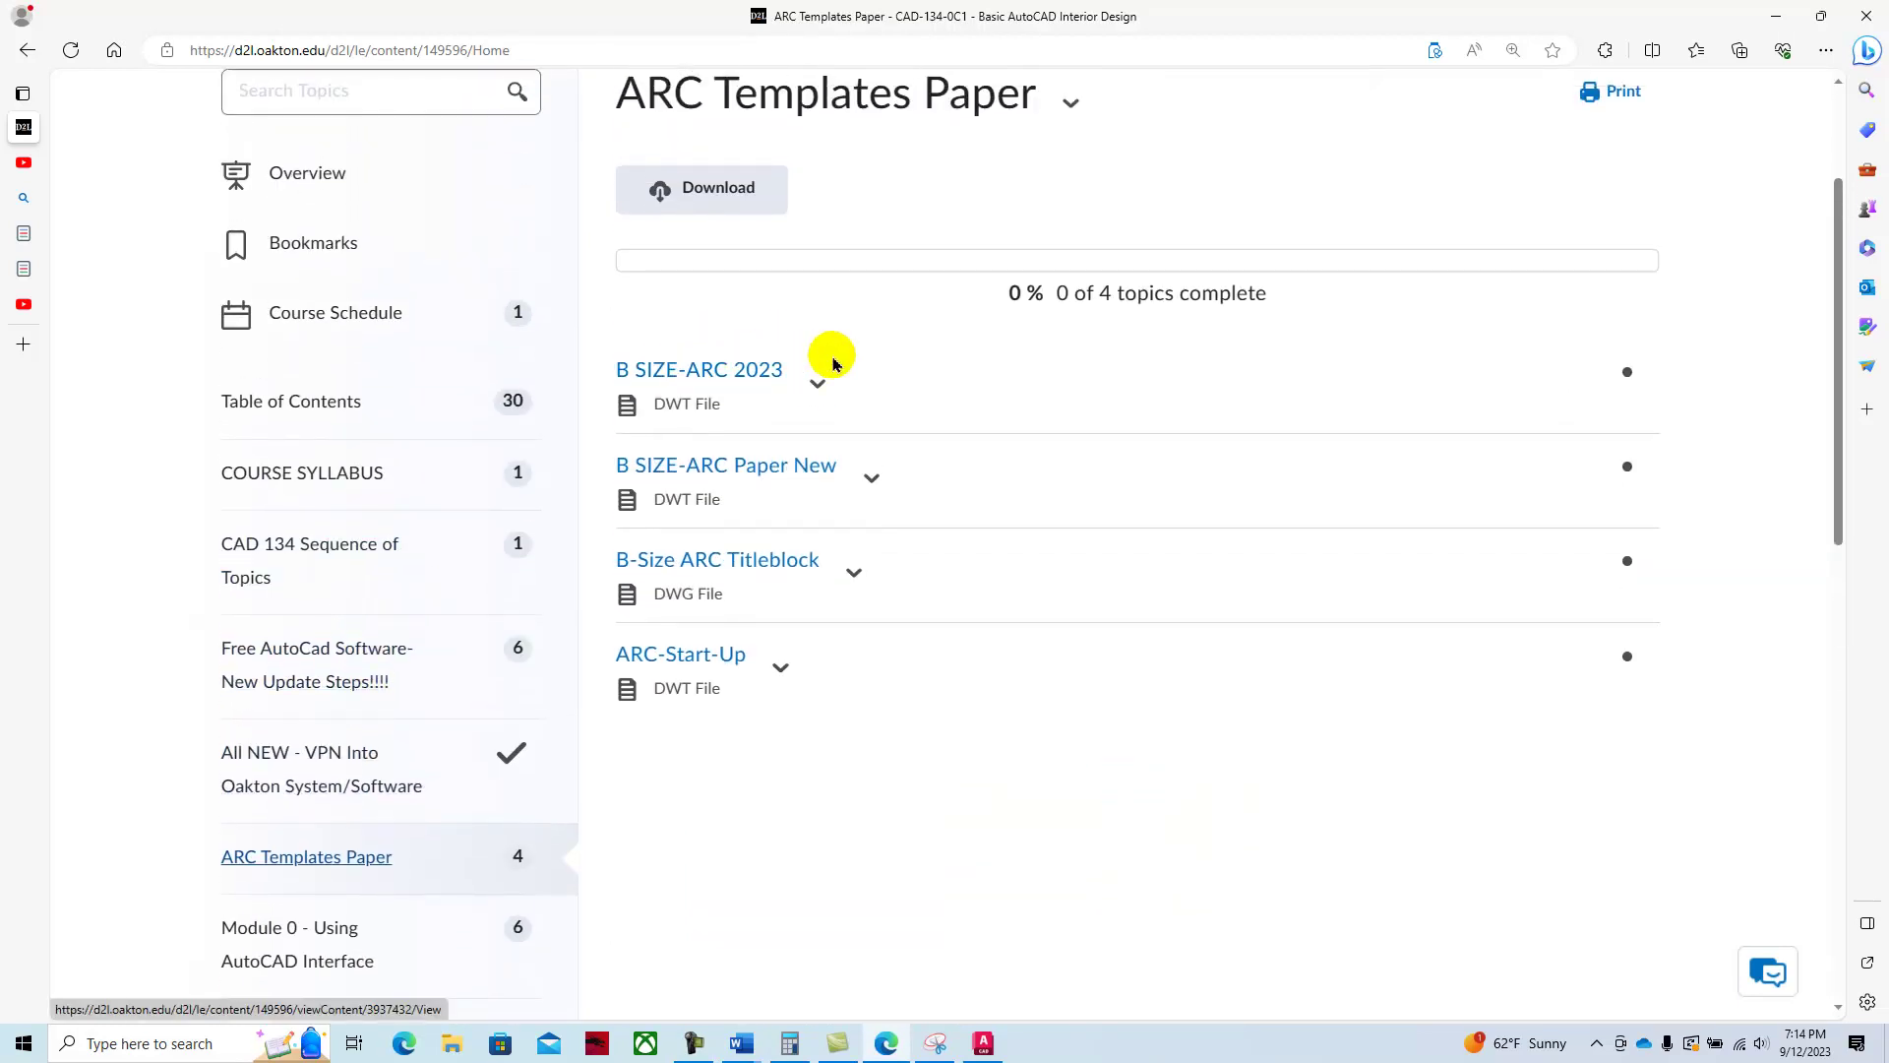
{"action": "left_click", "coordinate": [817, 384]}
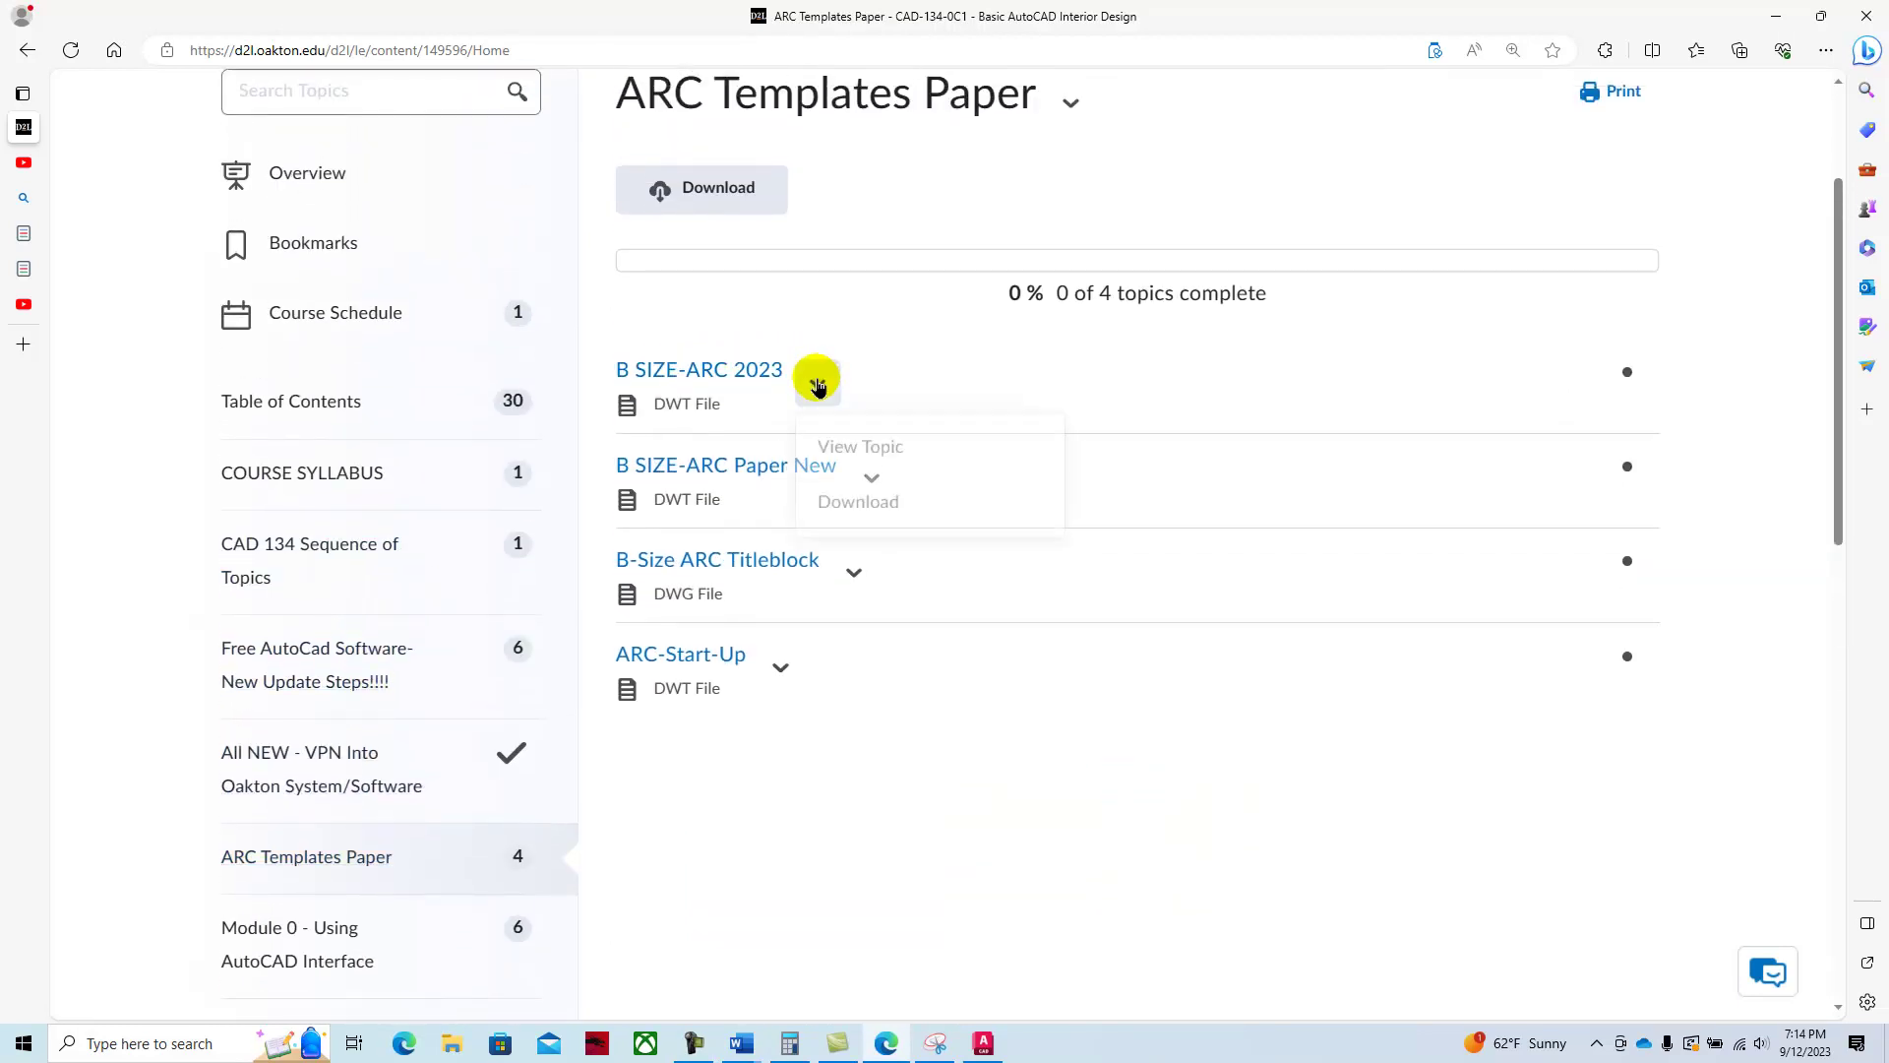
{"action": "left_click", "coordinate": [865, 511]}
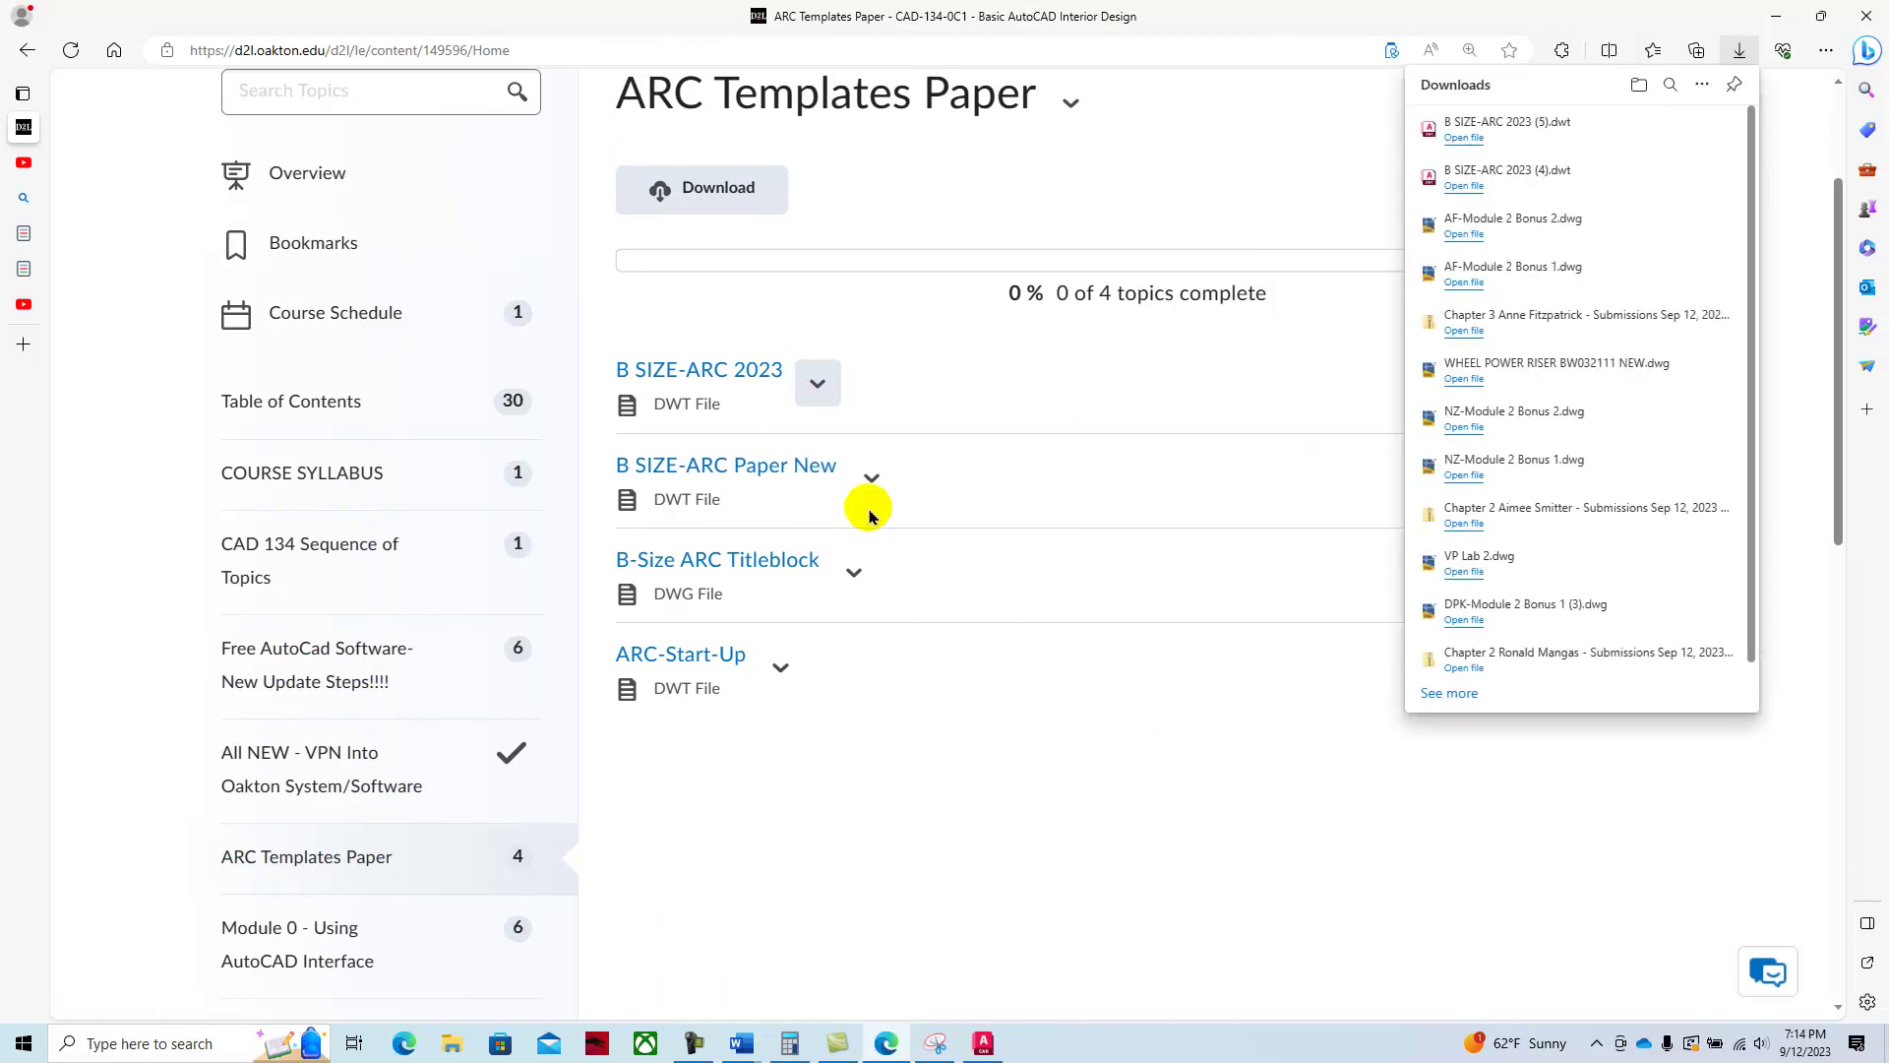
{"action": "left_click", "coordinate": [1437, 143]}
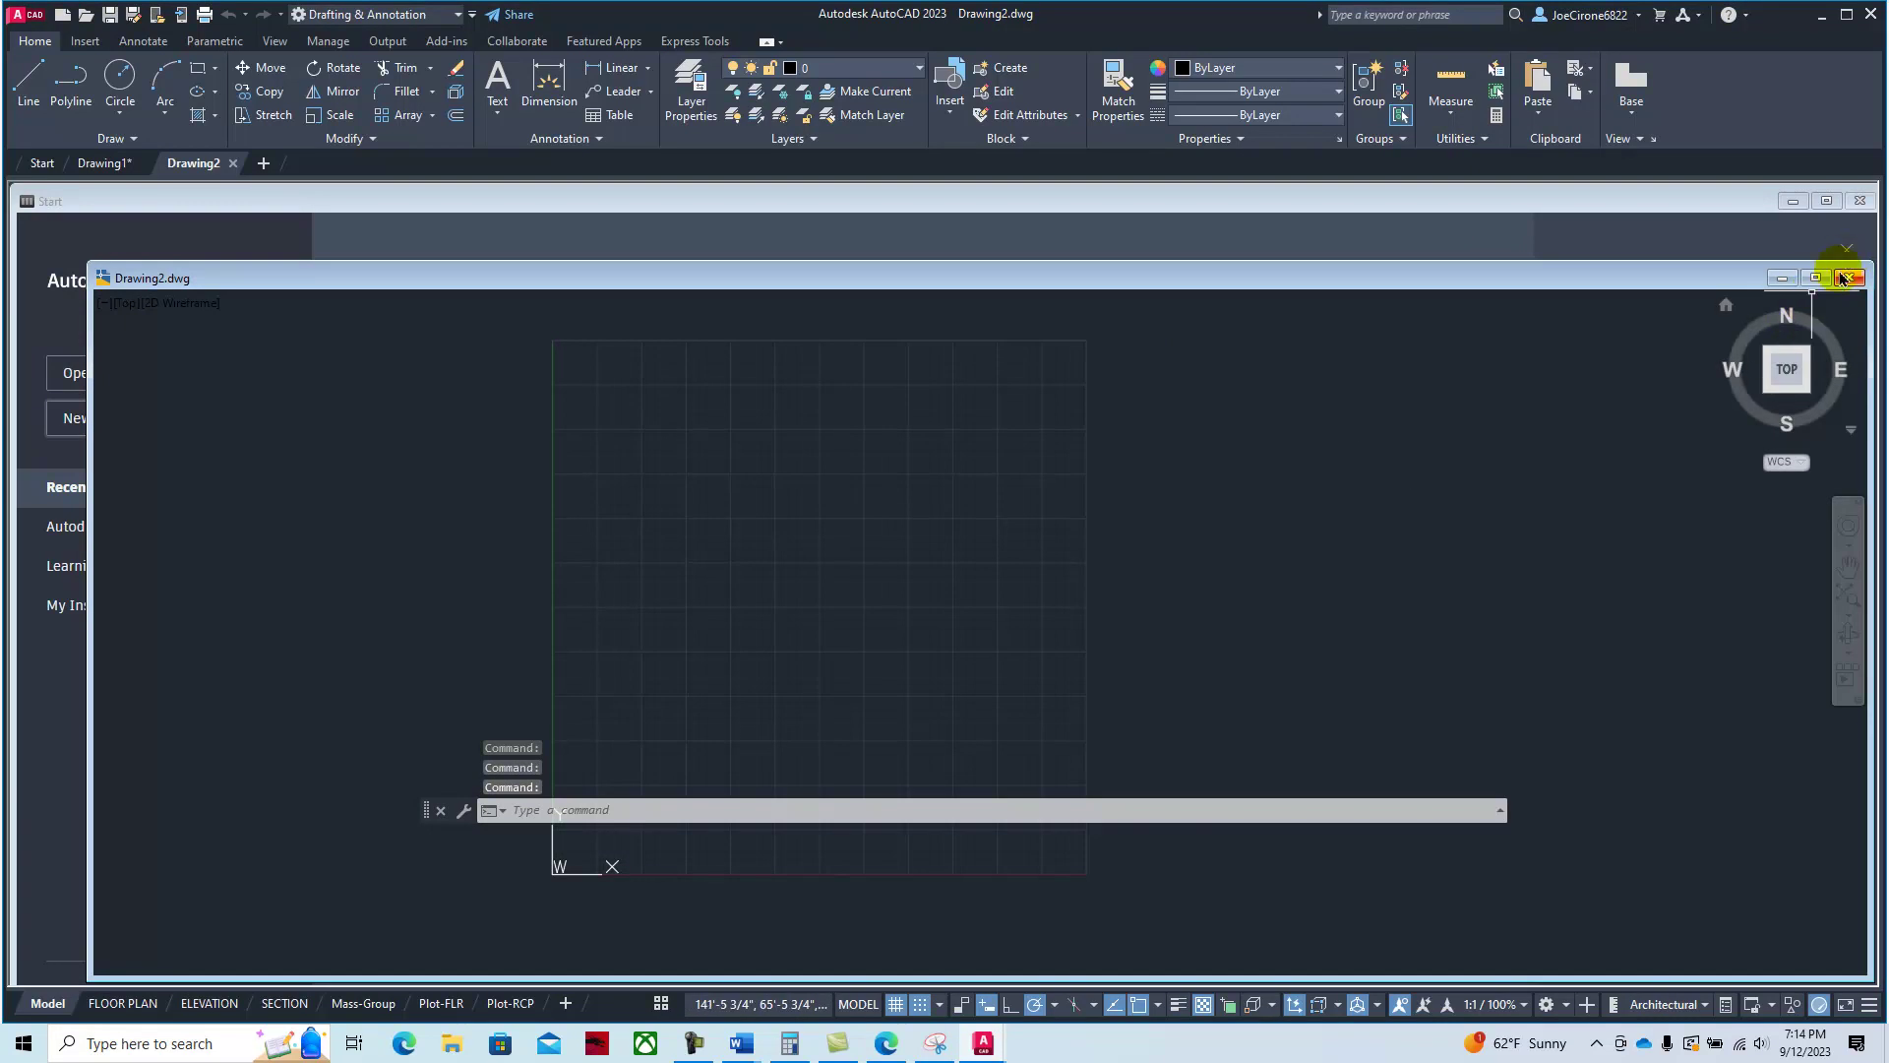
Maximize the new drawing's window and move the command line lower, below the grid area.
{"action": "left_click", "coordinate": [1816, 279]}
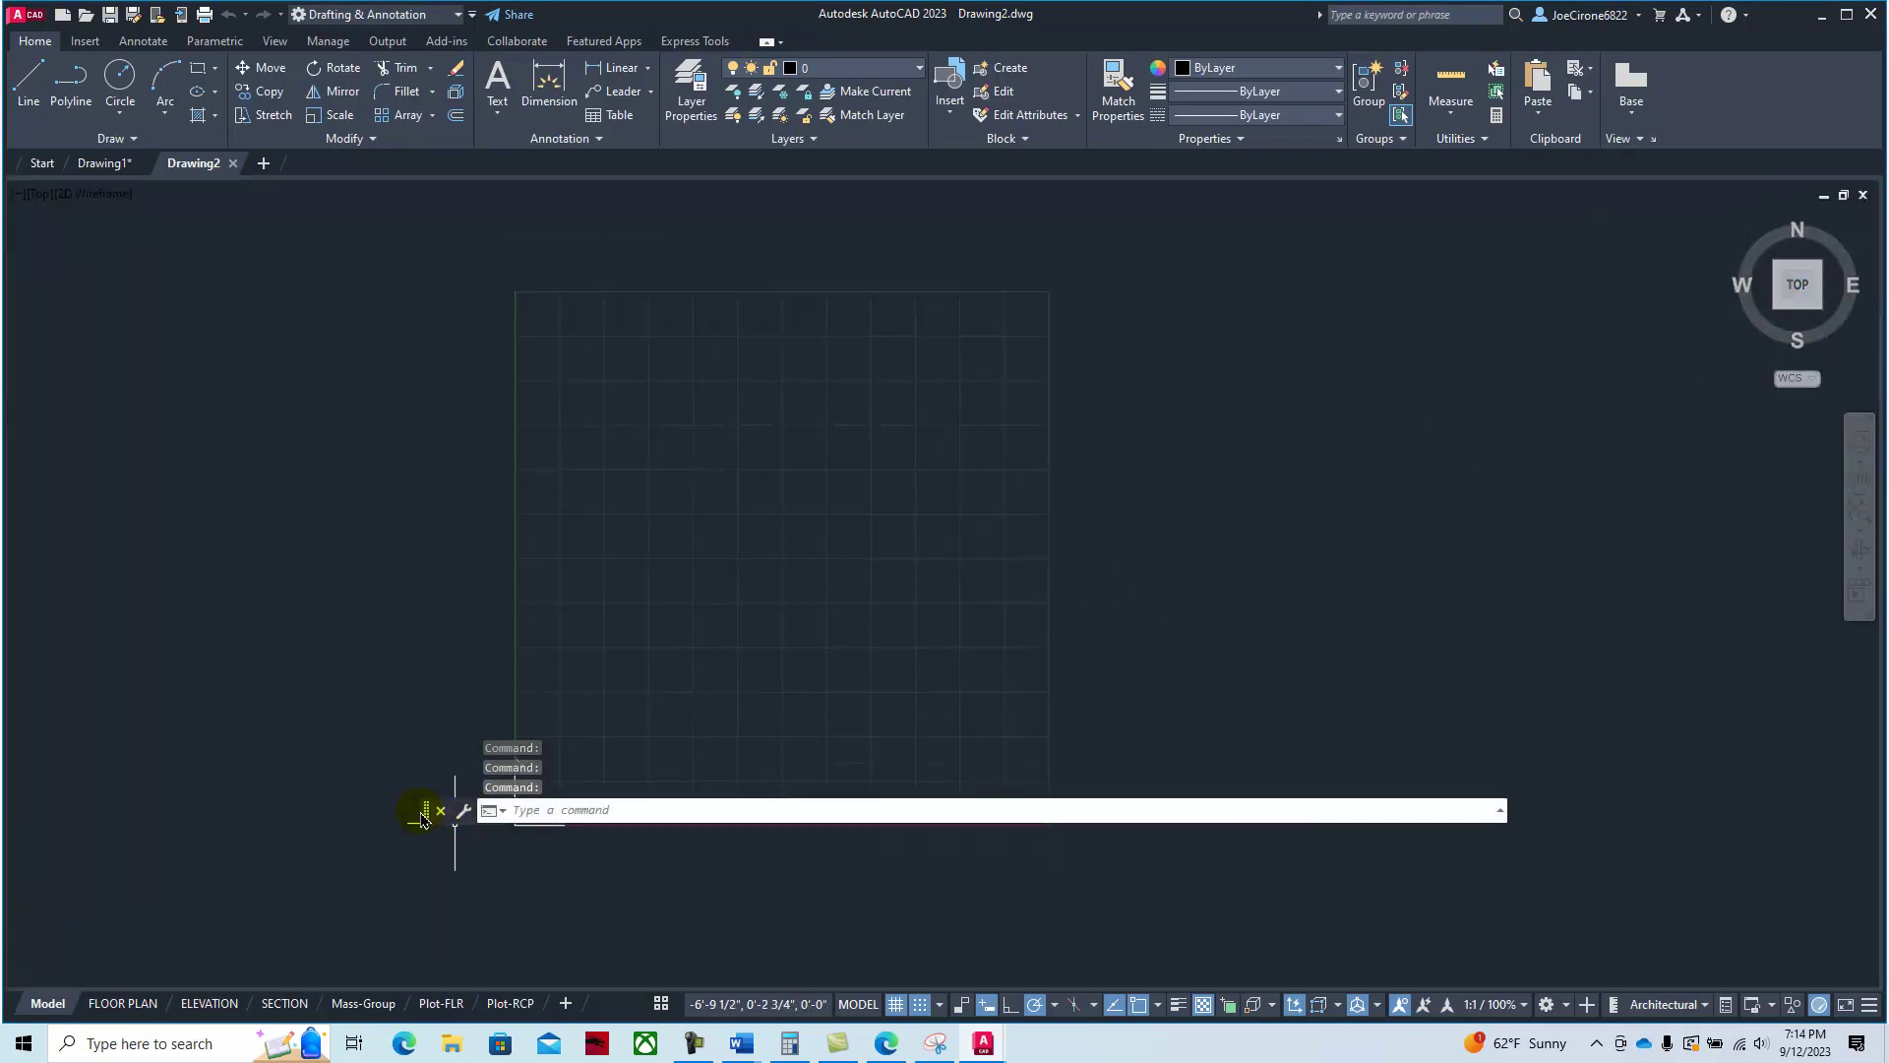
{"action": "left_click_drag", "start_coordinate": [425, 813], "coordinate": [337, 897]}
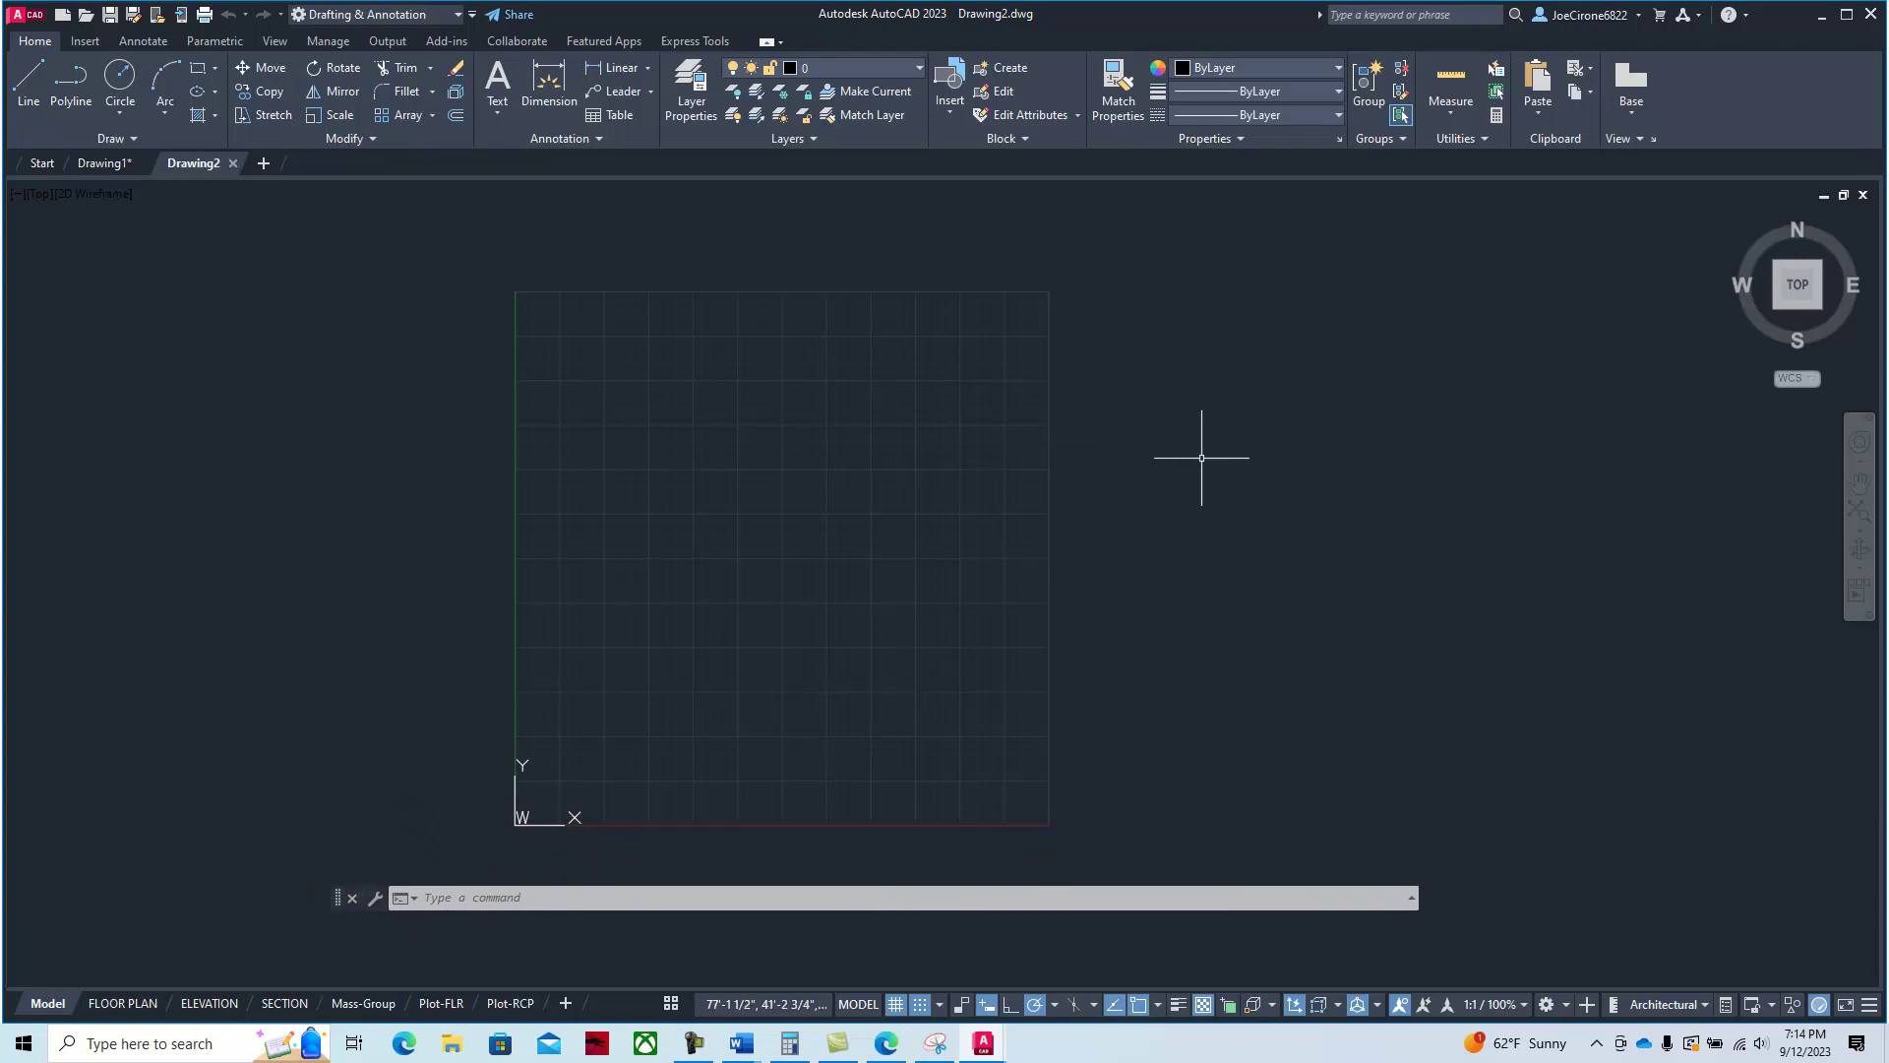
Set the uniform background colour of 2D model space to White in the display options.
{"action": "right_click", "coordinate": [927, 526]}
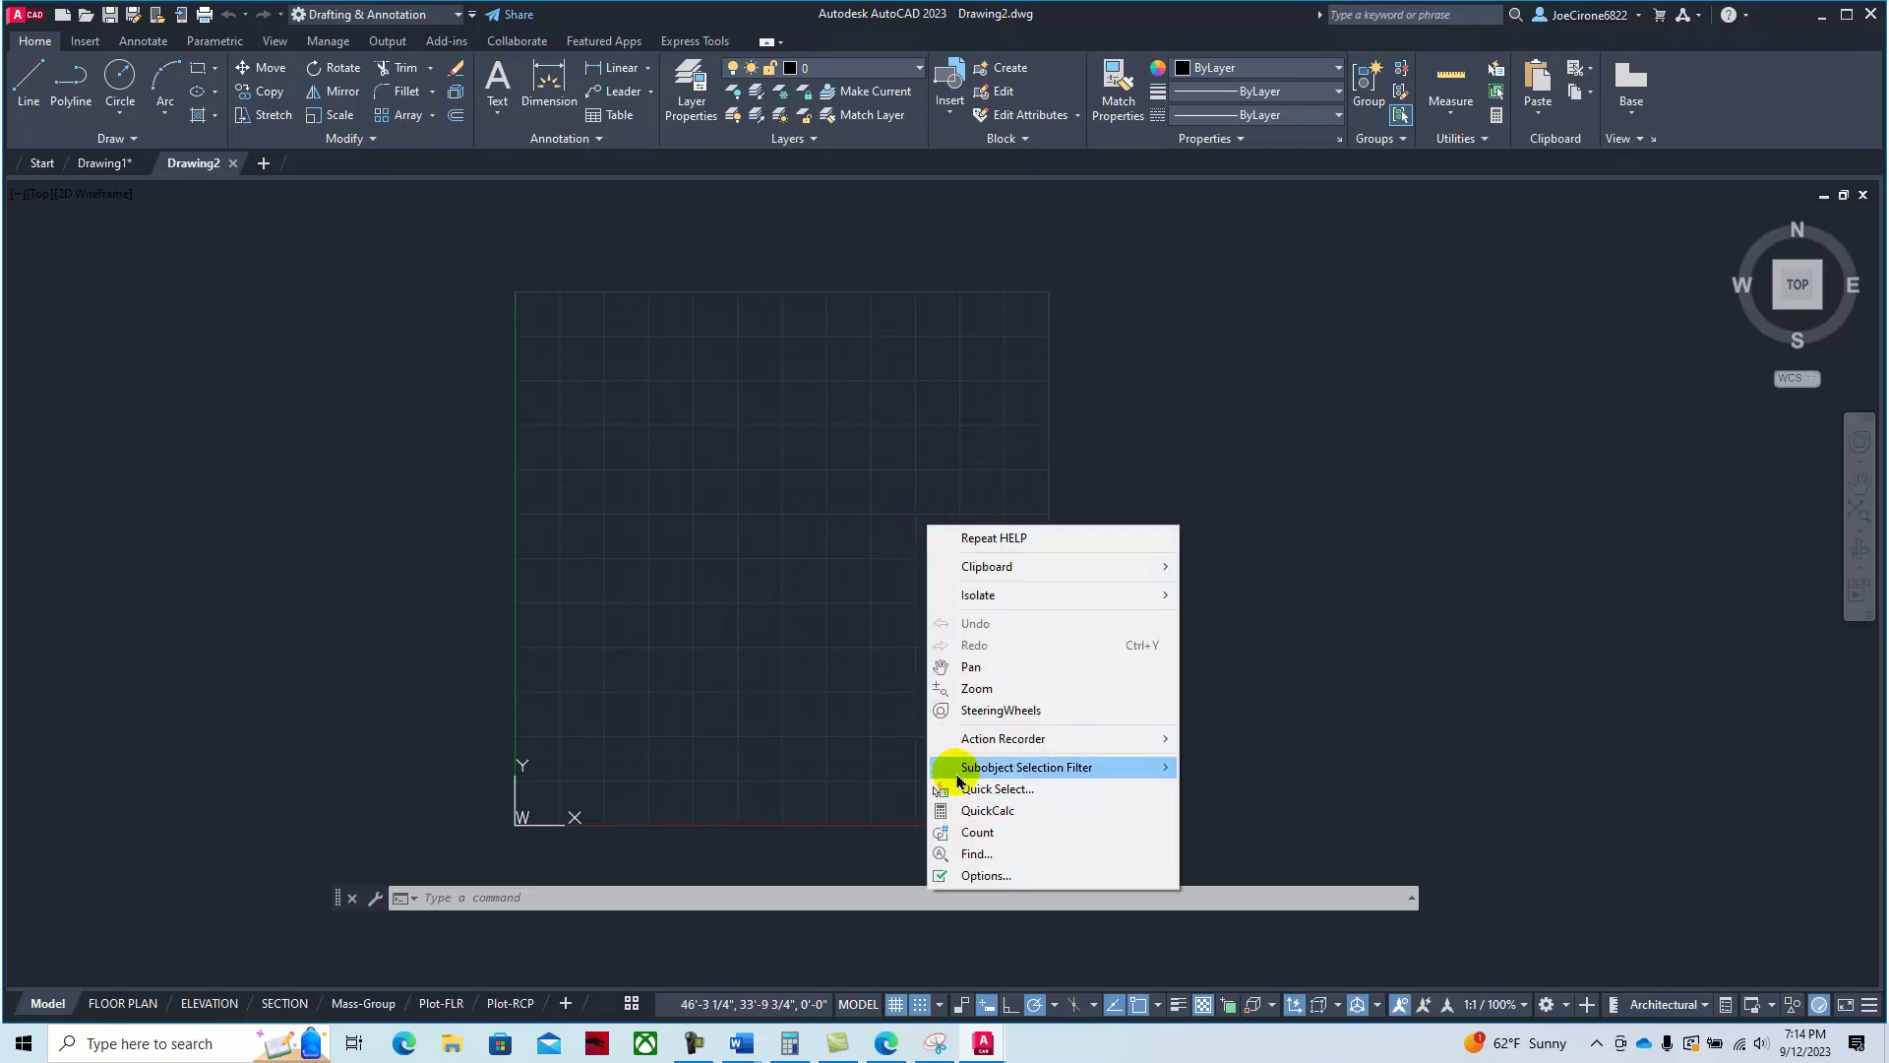
{"action": "left_click", "coordinate": [984, 876]}
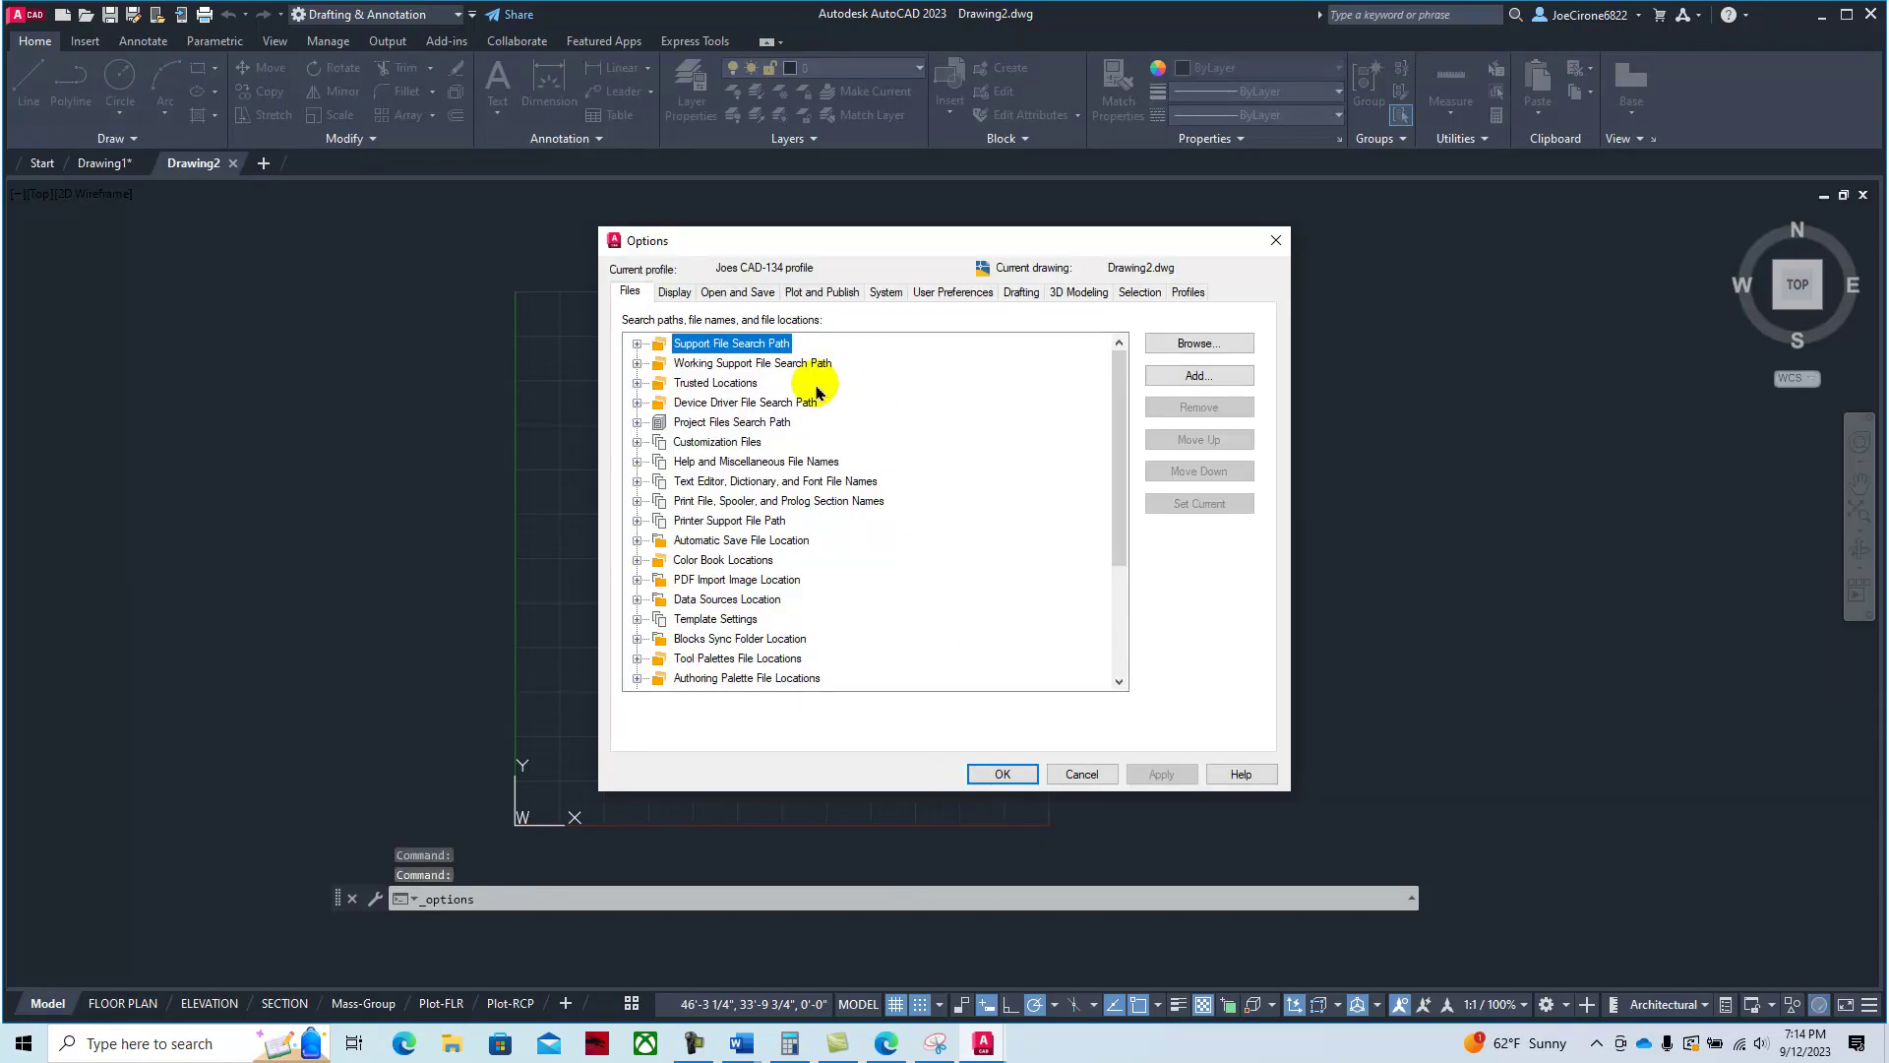
{"action": "left_click", "coordinate": [675, 292]}
{"action": "left_click", "coordinate": [715, 585]}
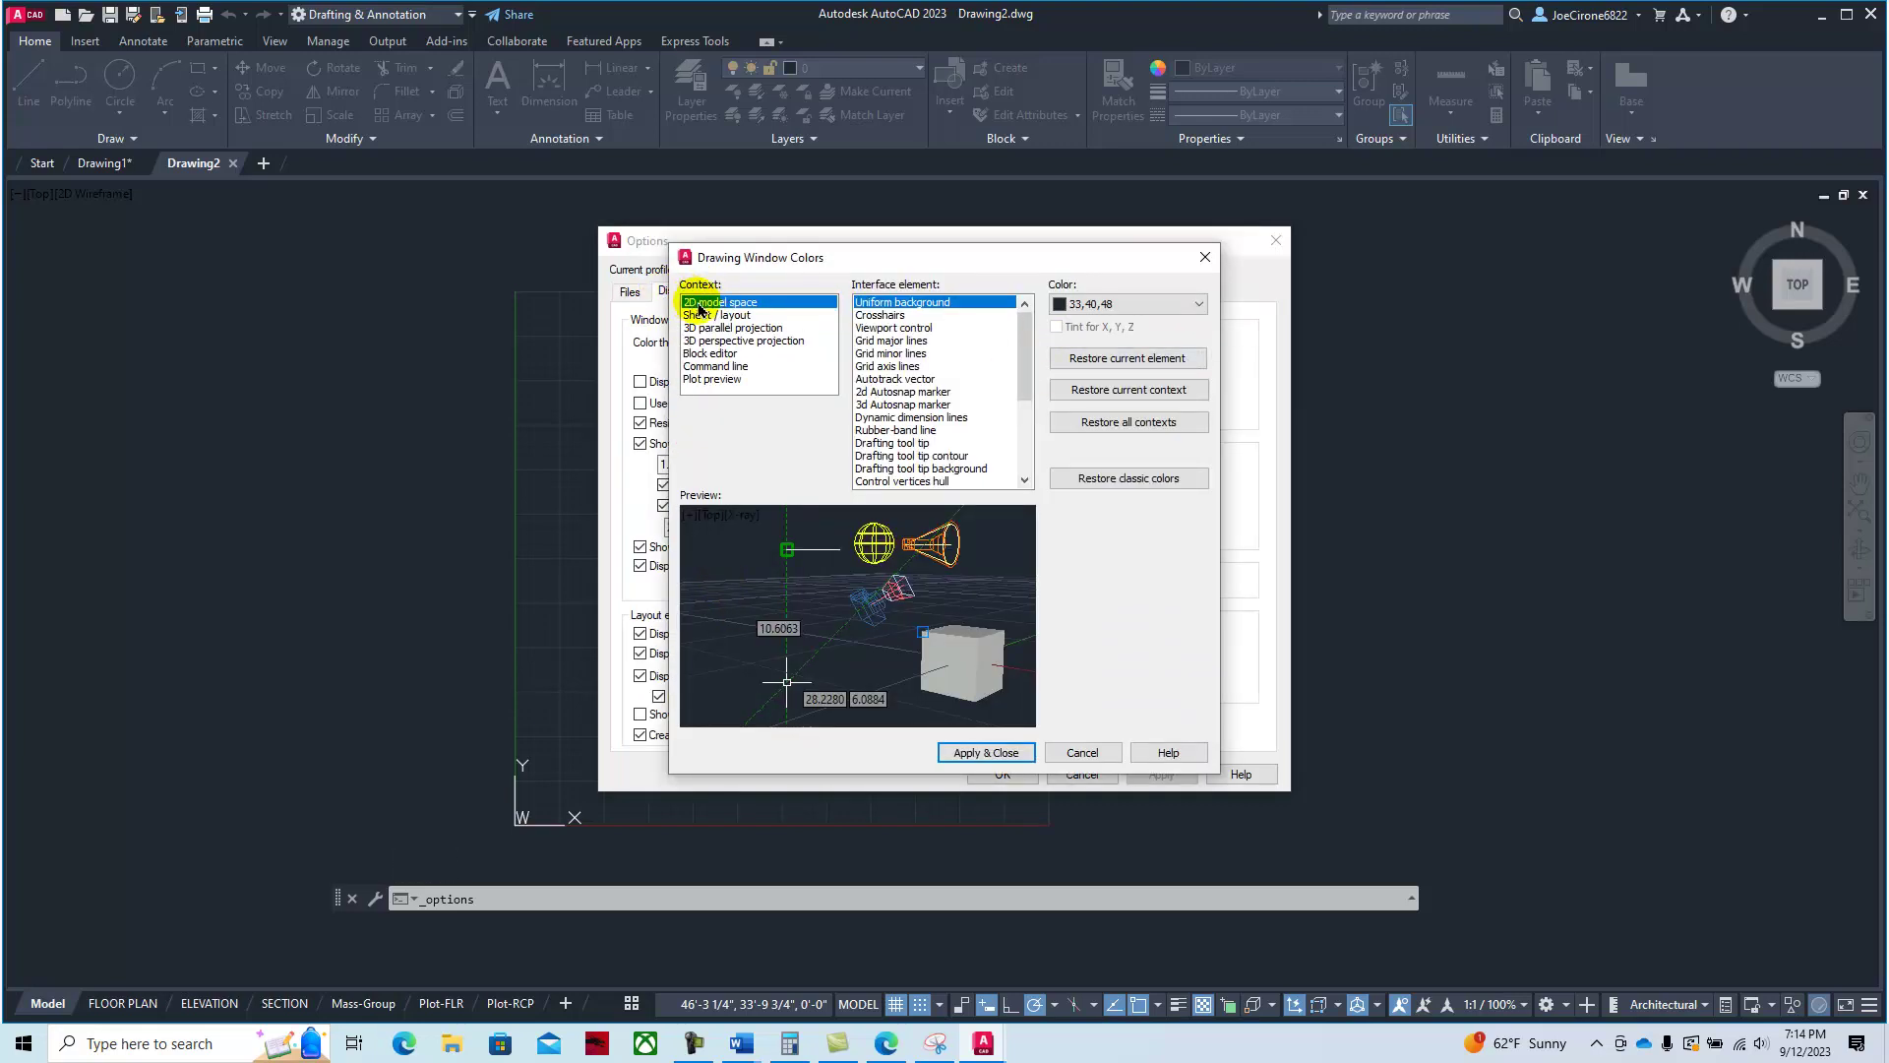
{"action": "left_click", "coordinate": [1197, 305]}
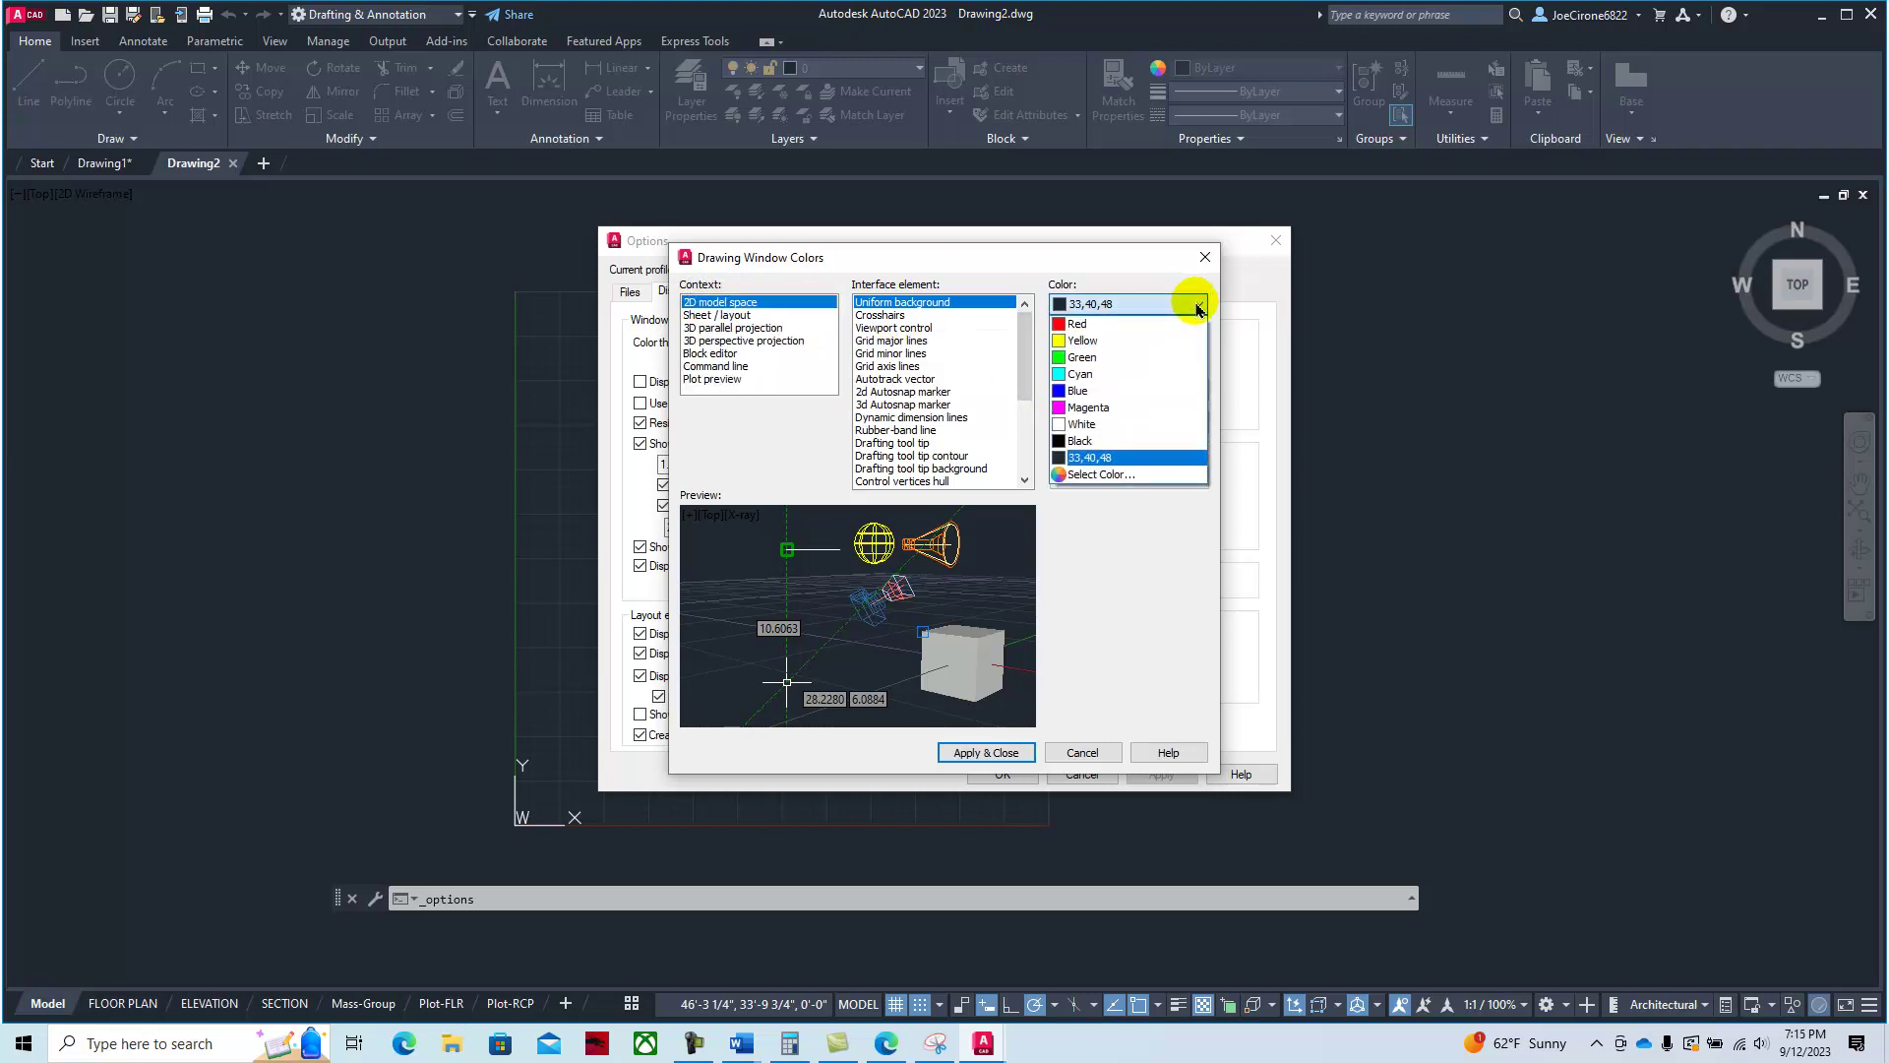
{"action": "left_click", "coordinate": [1131, 423]}
{"action": "left_click", "coordinate": [998, 753]}
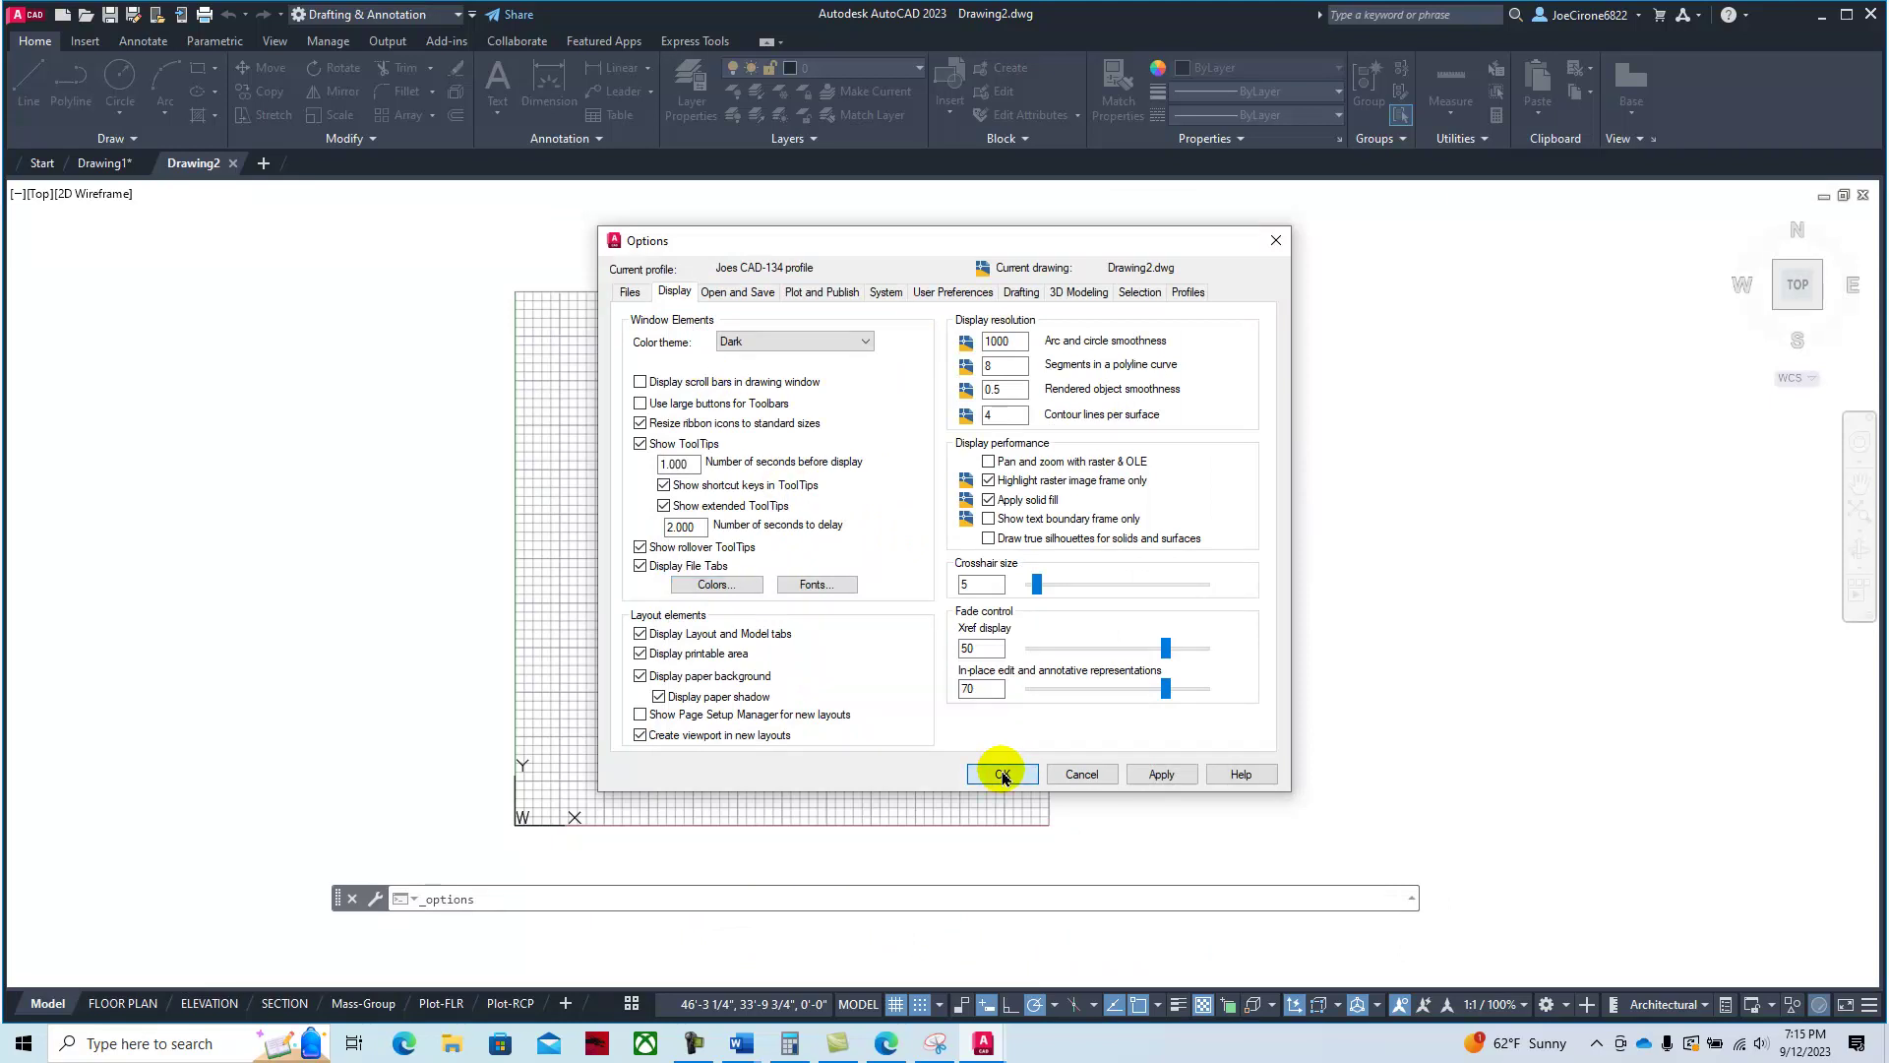
{"action": "left_click", "coordinate": [1001, 774]}
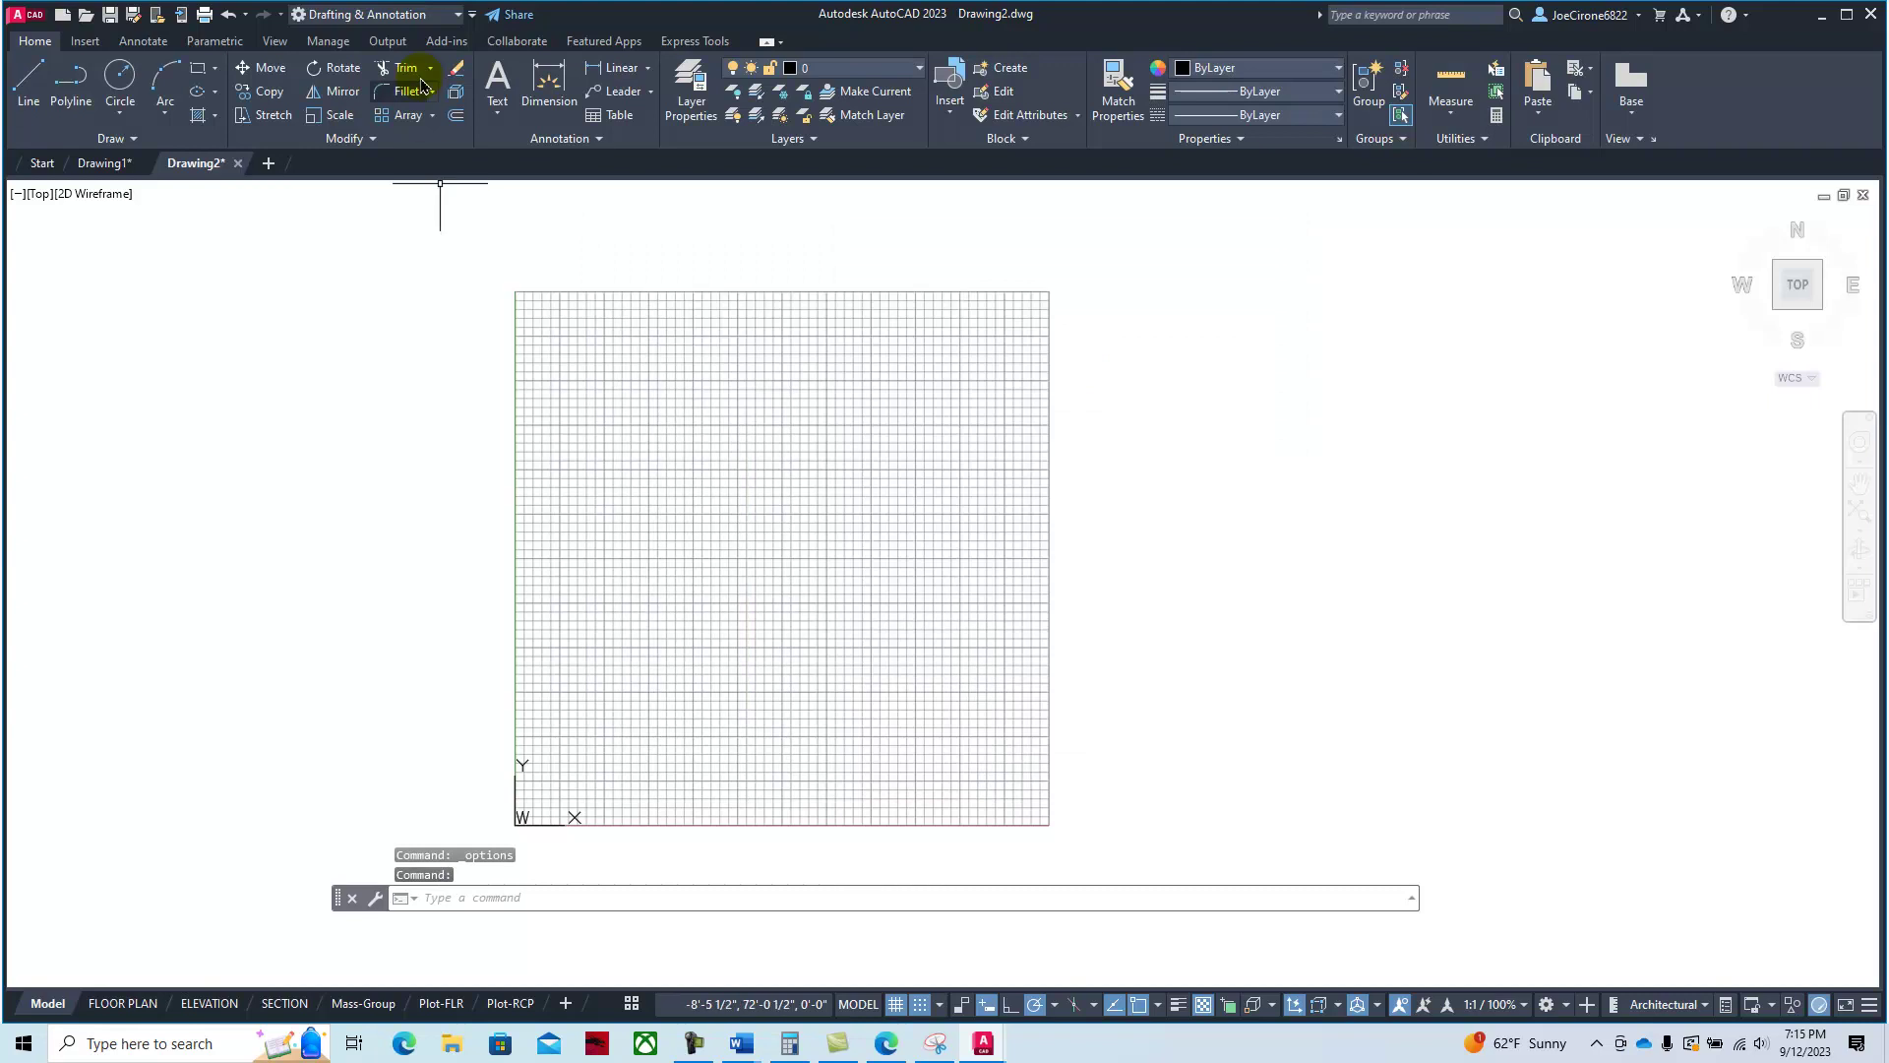
Show the menu bar and remove Infer Constraints from the status bar.
{"action": "left_click", "coordinate": [472, 15]}
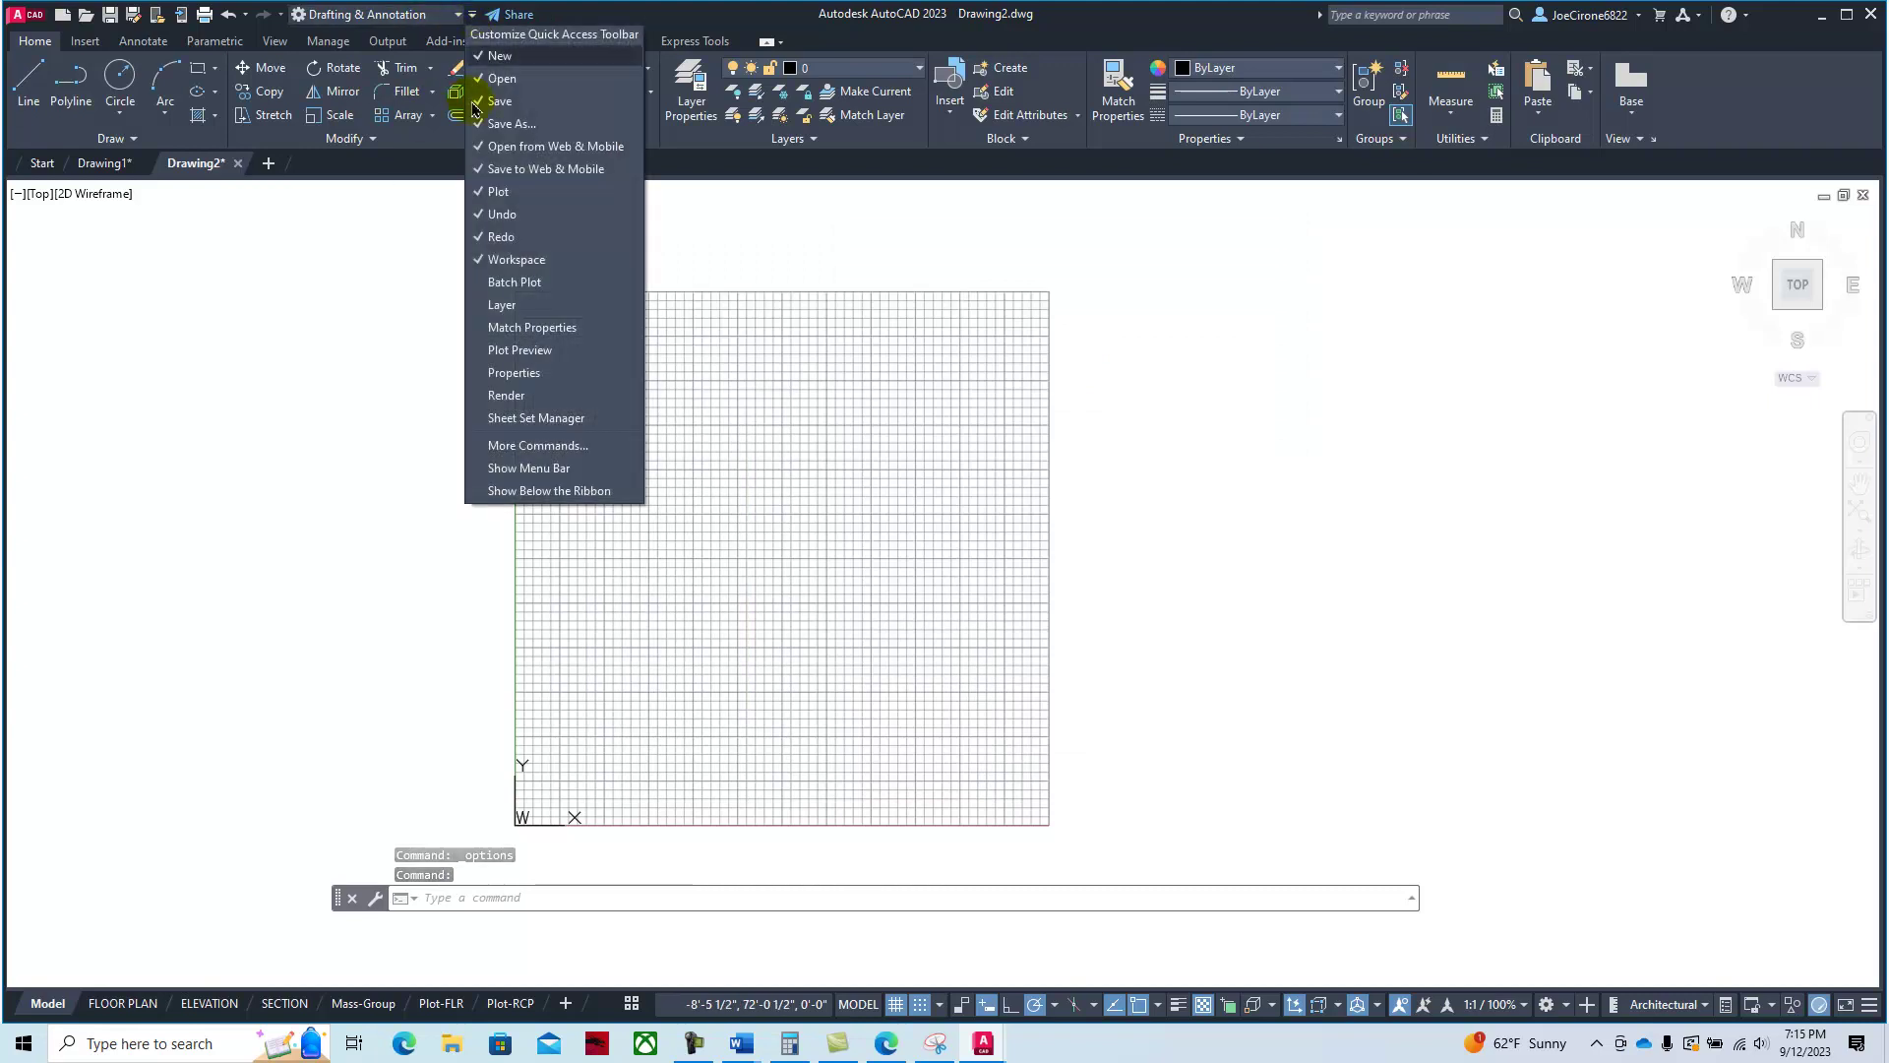
{"action": "left_click", "coordinate": [531, 468]}
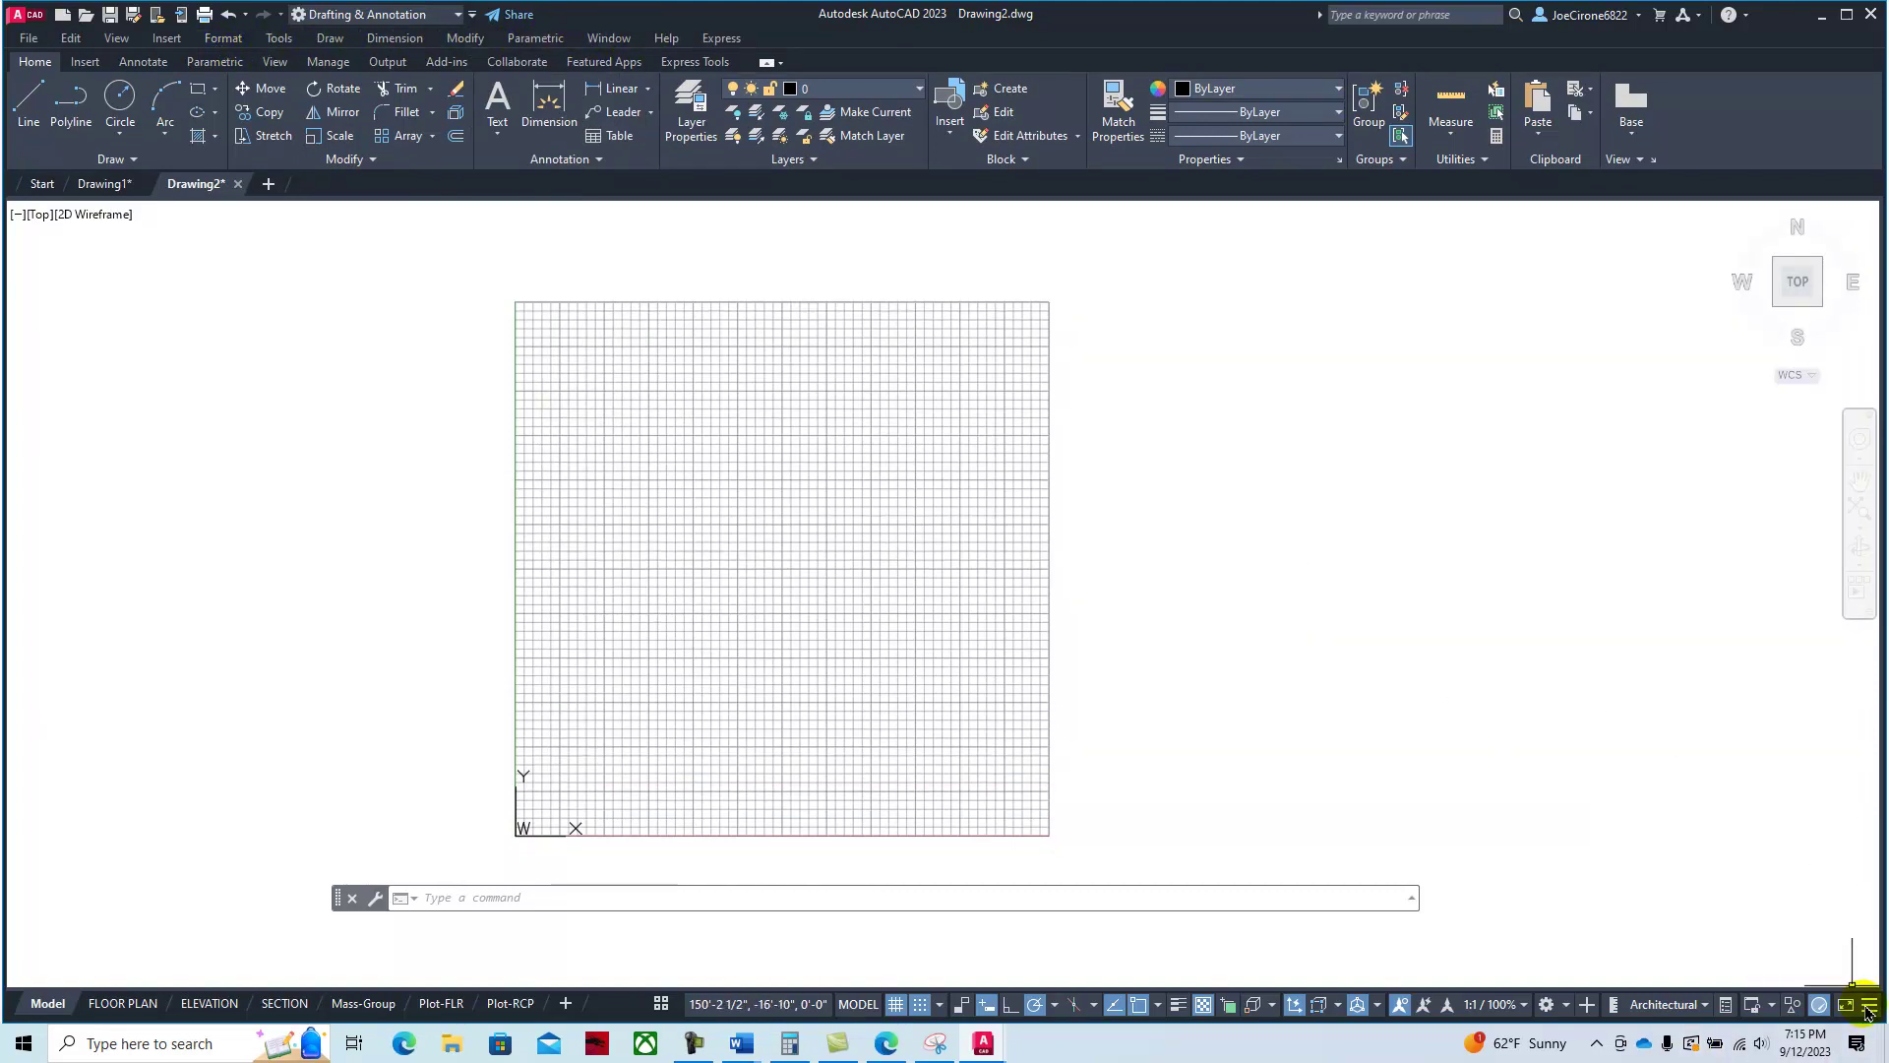
{"action": "left_click", "coordinate": [1868, 1008]}
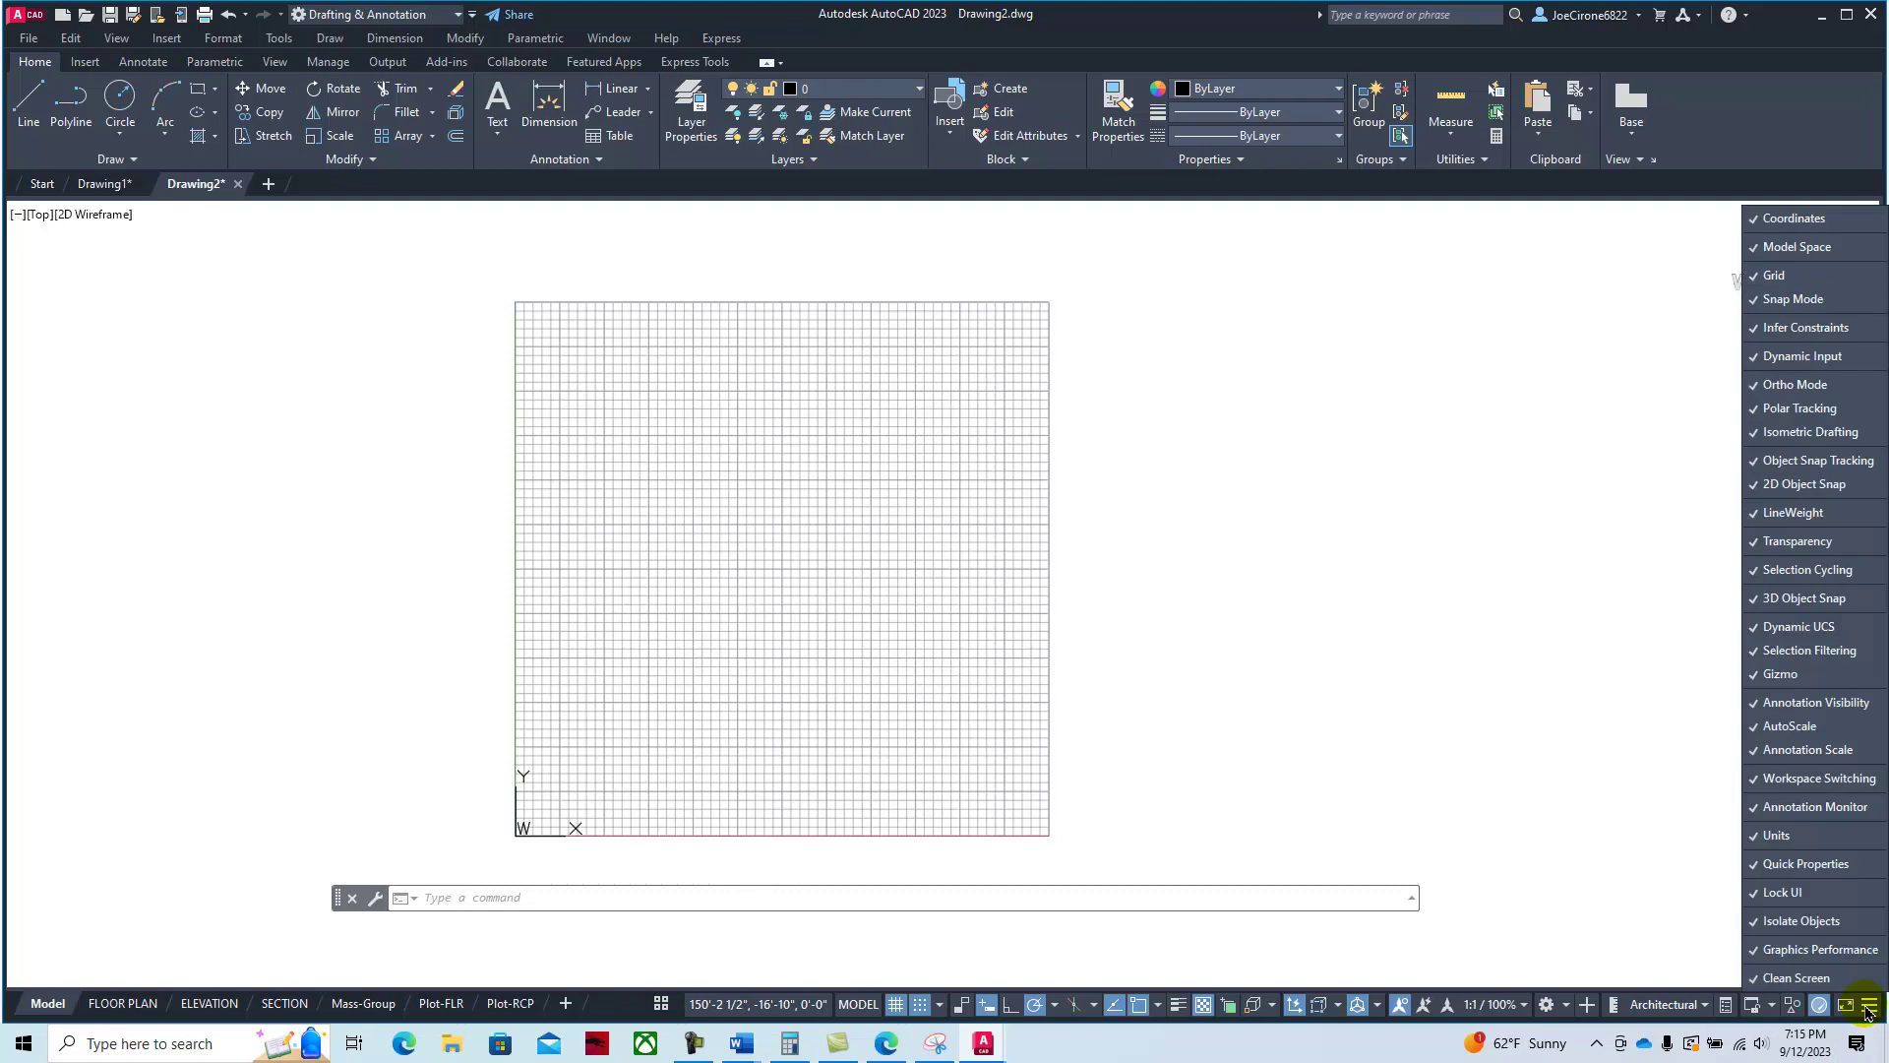
{"action": "left_click", "coordinate": [1800, 327]}
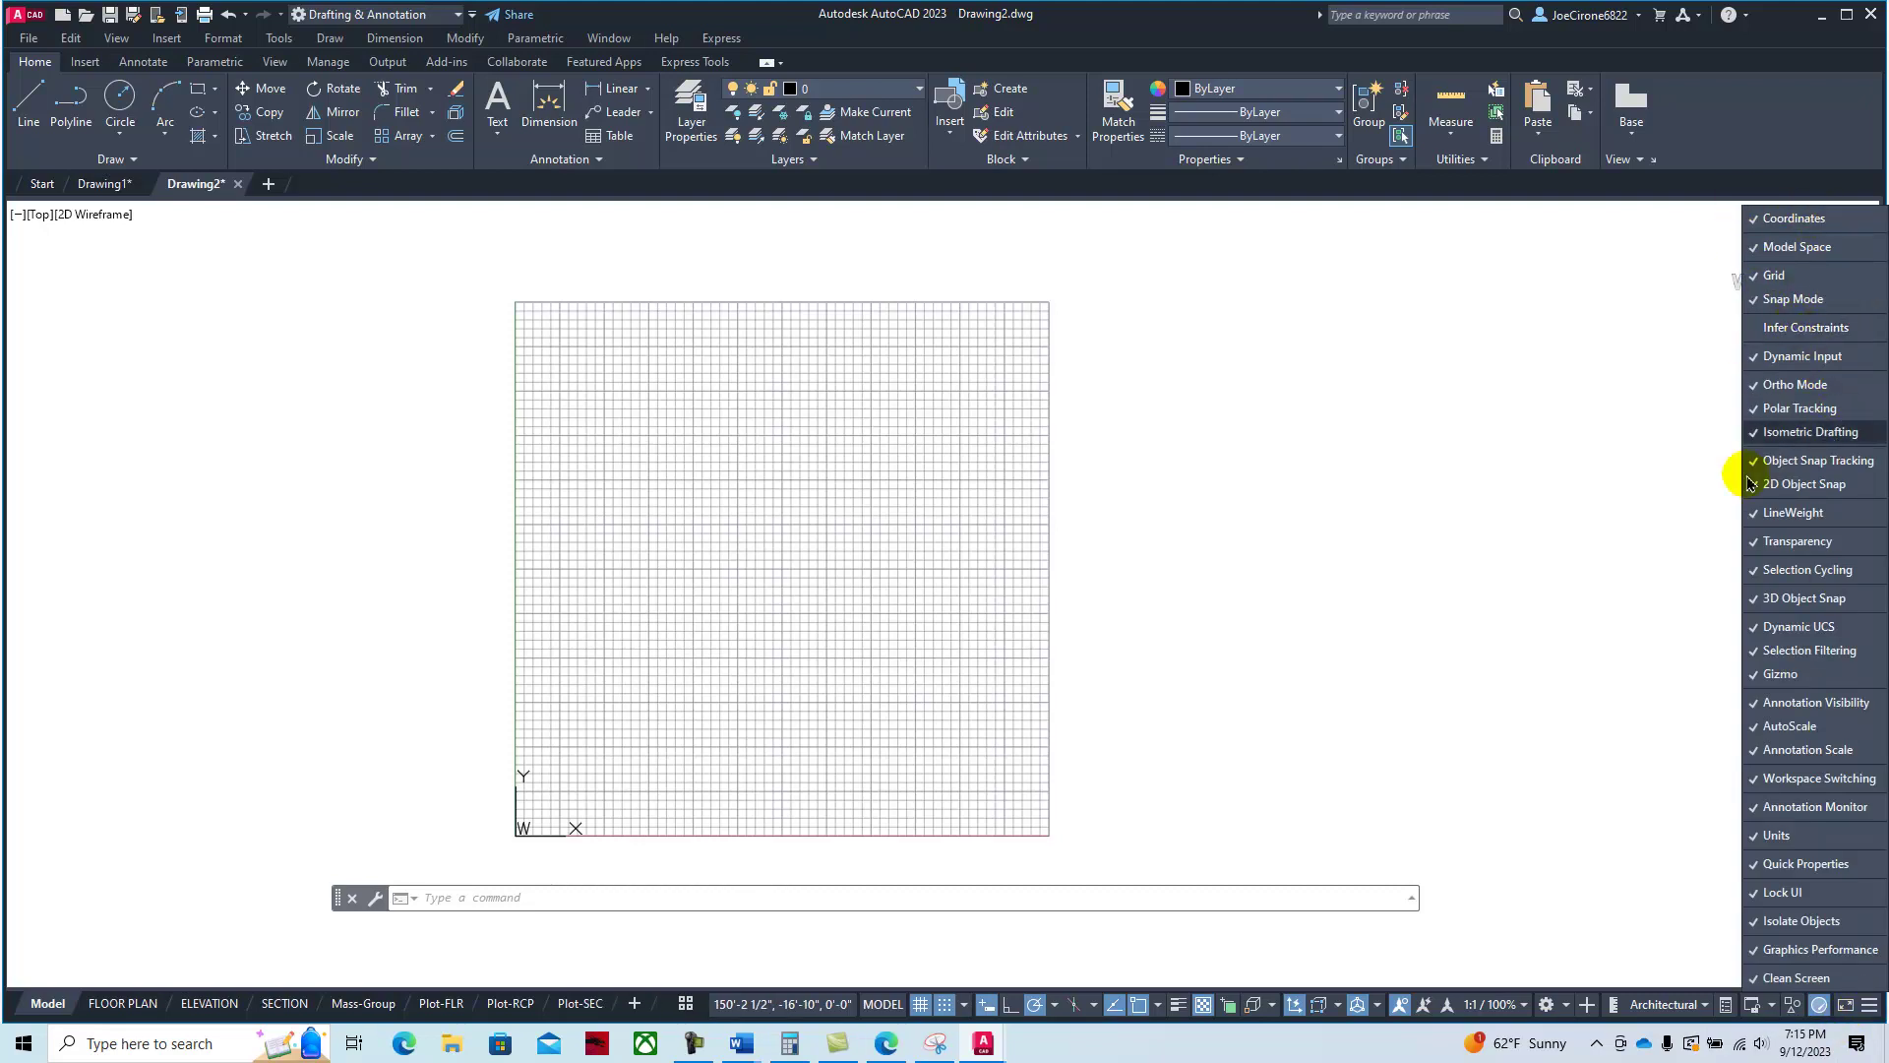
{"action": "left_click", "coordinate": [1540, 692]}
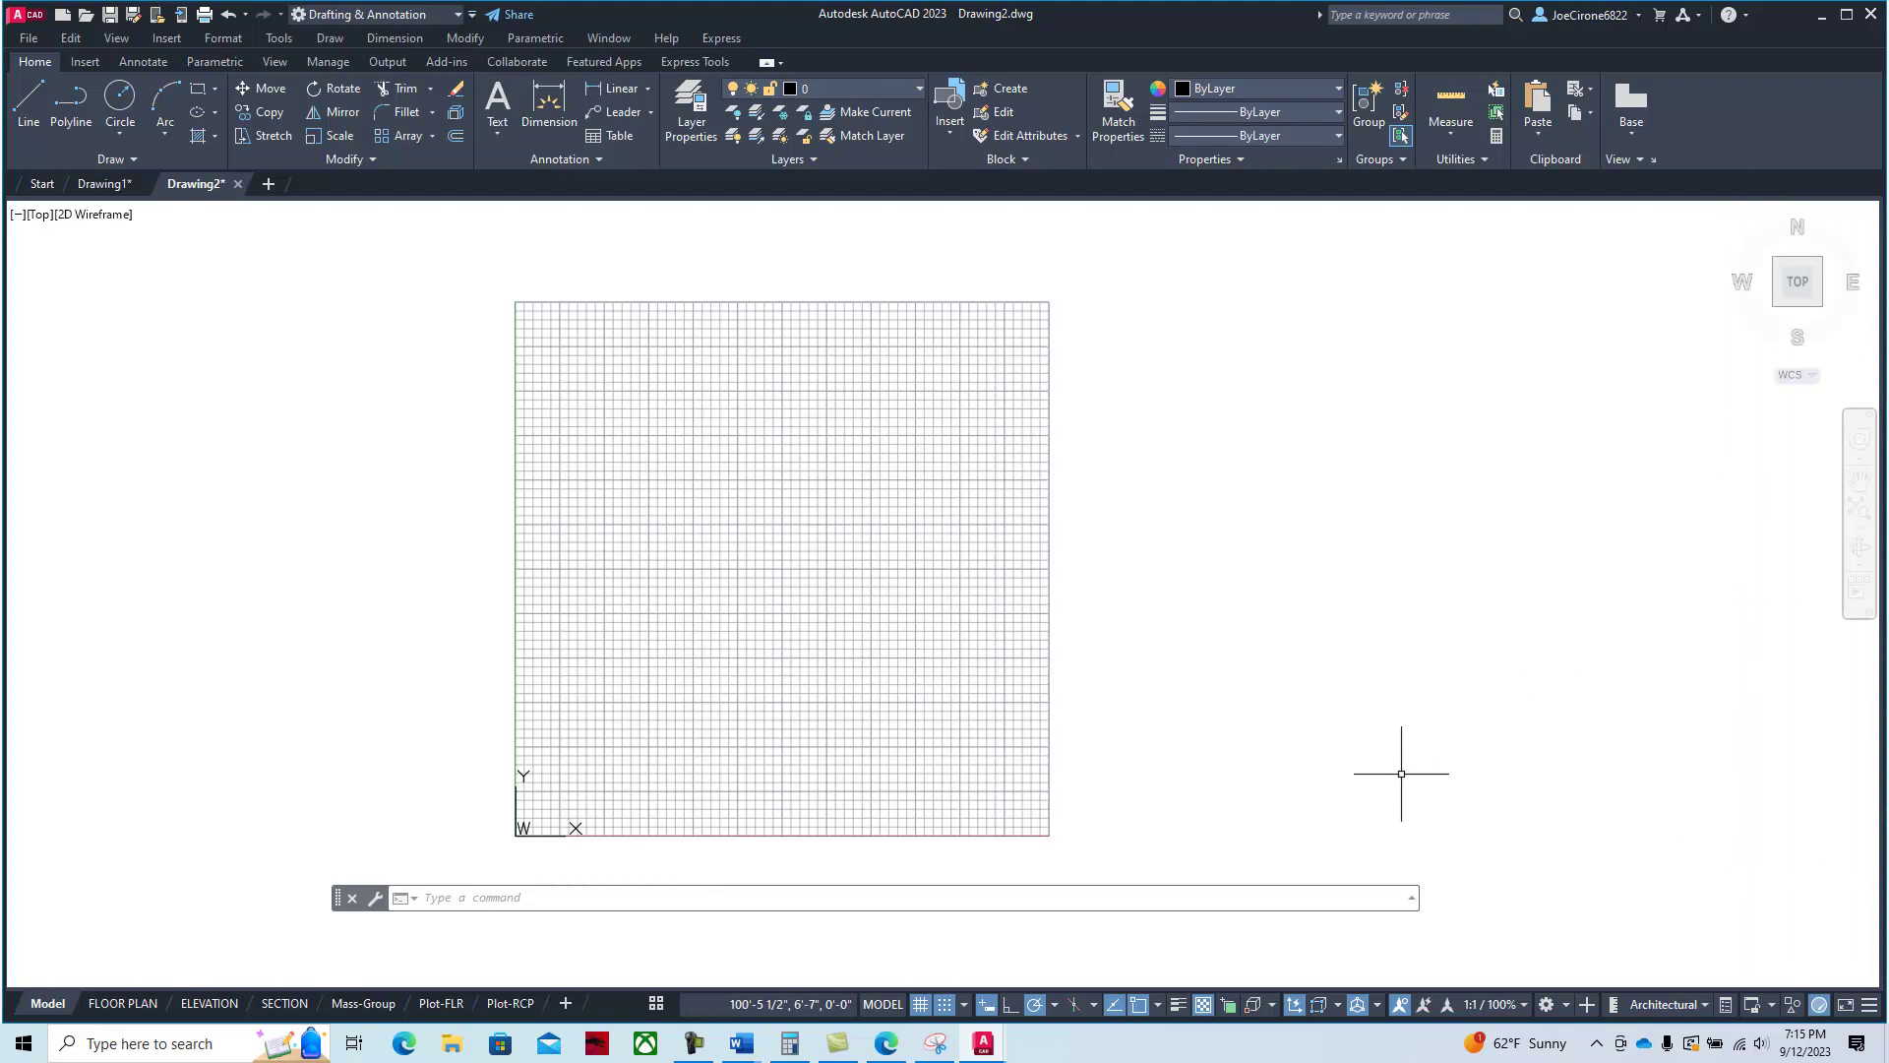
Make Furniture the current layer and turn on the lineweight display.
{"action": "left_click", "coordinate": [920, 94]}
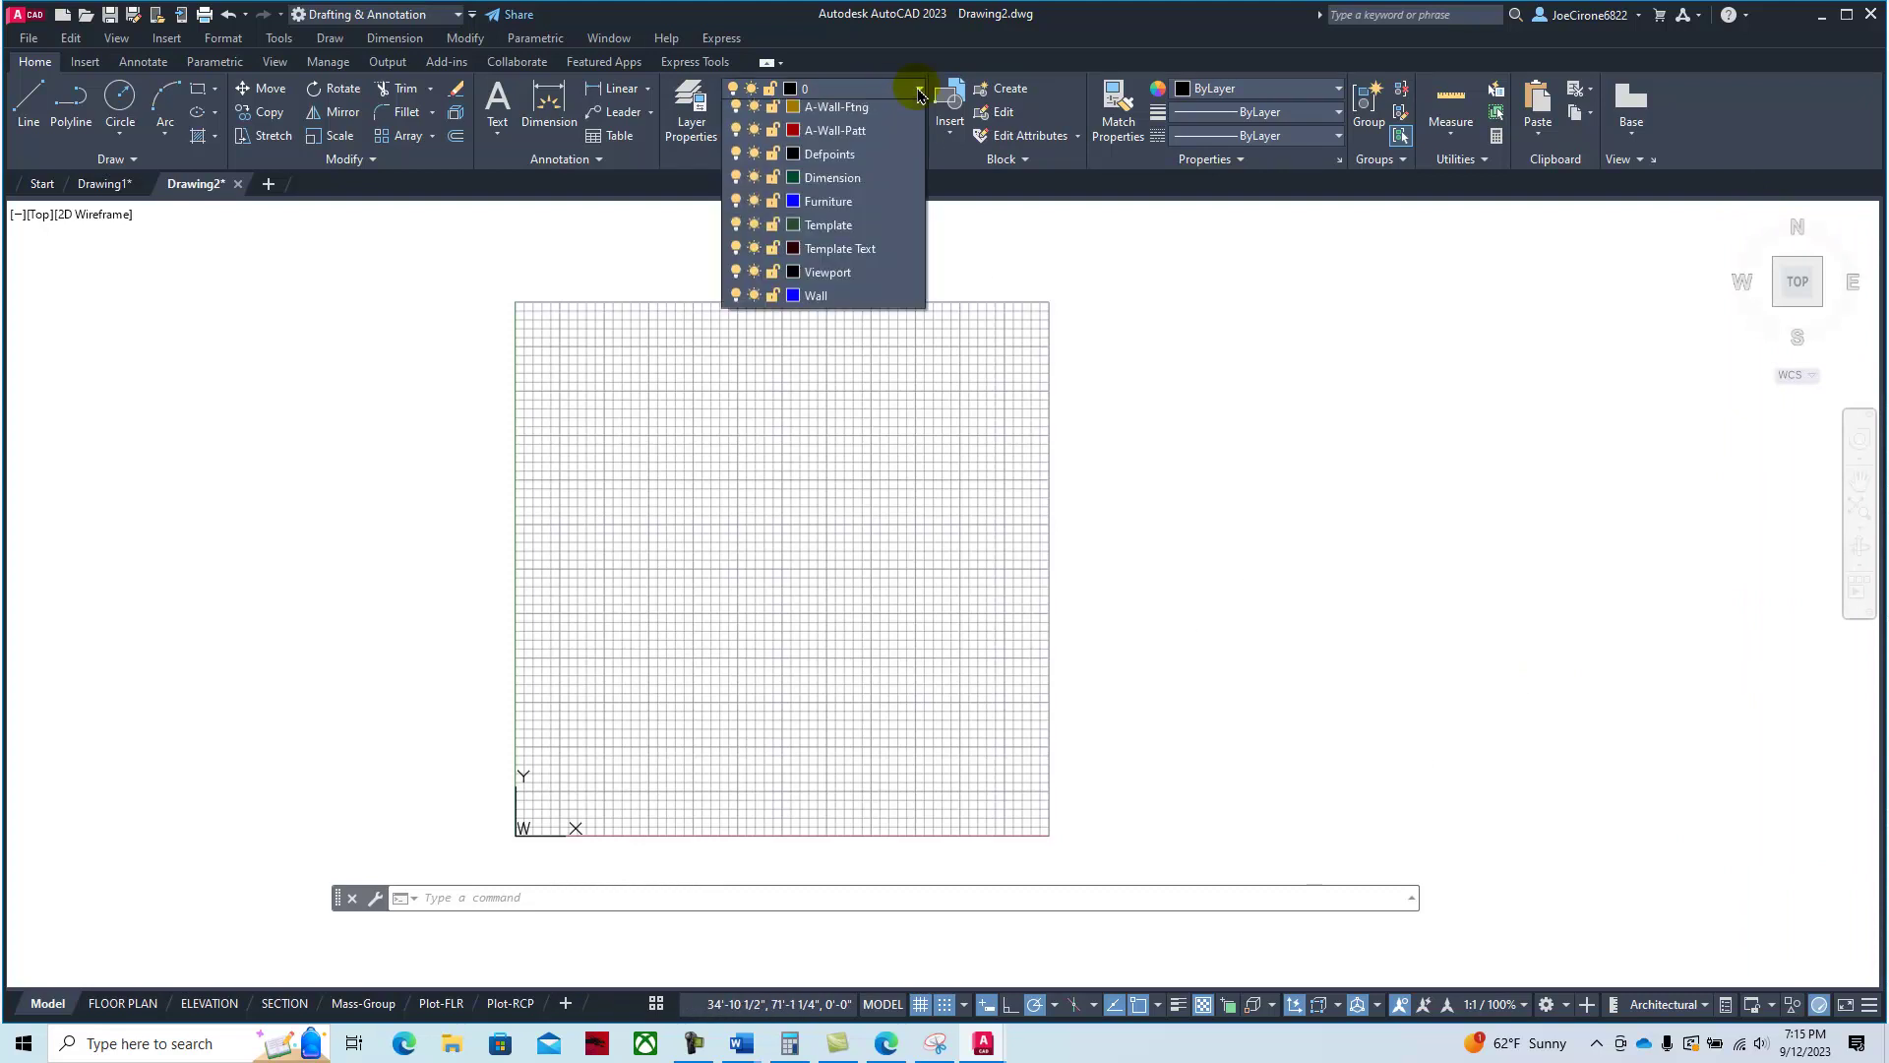
{"action": "left_click", "coordinate": [853, 381]}
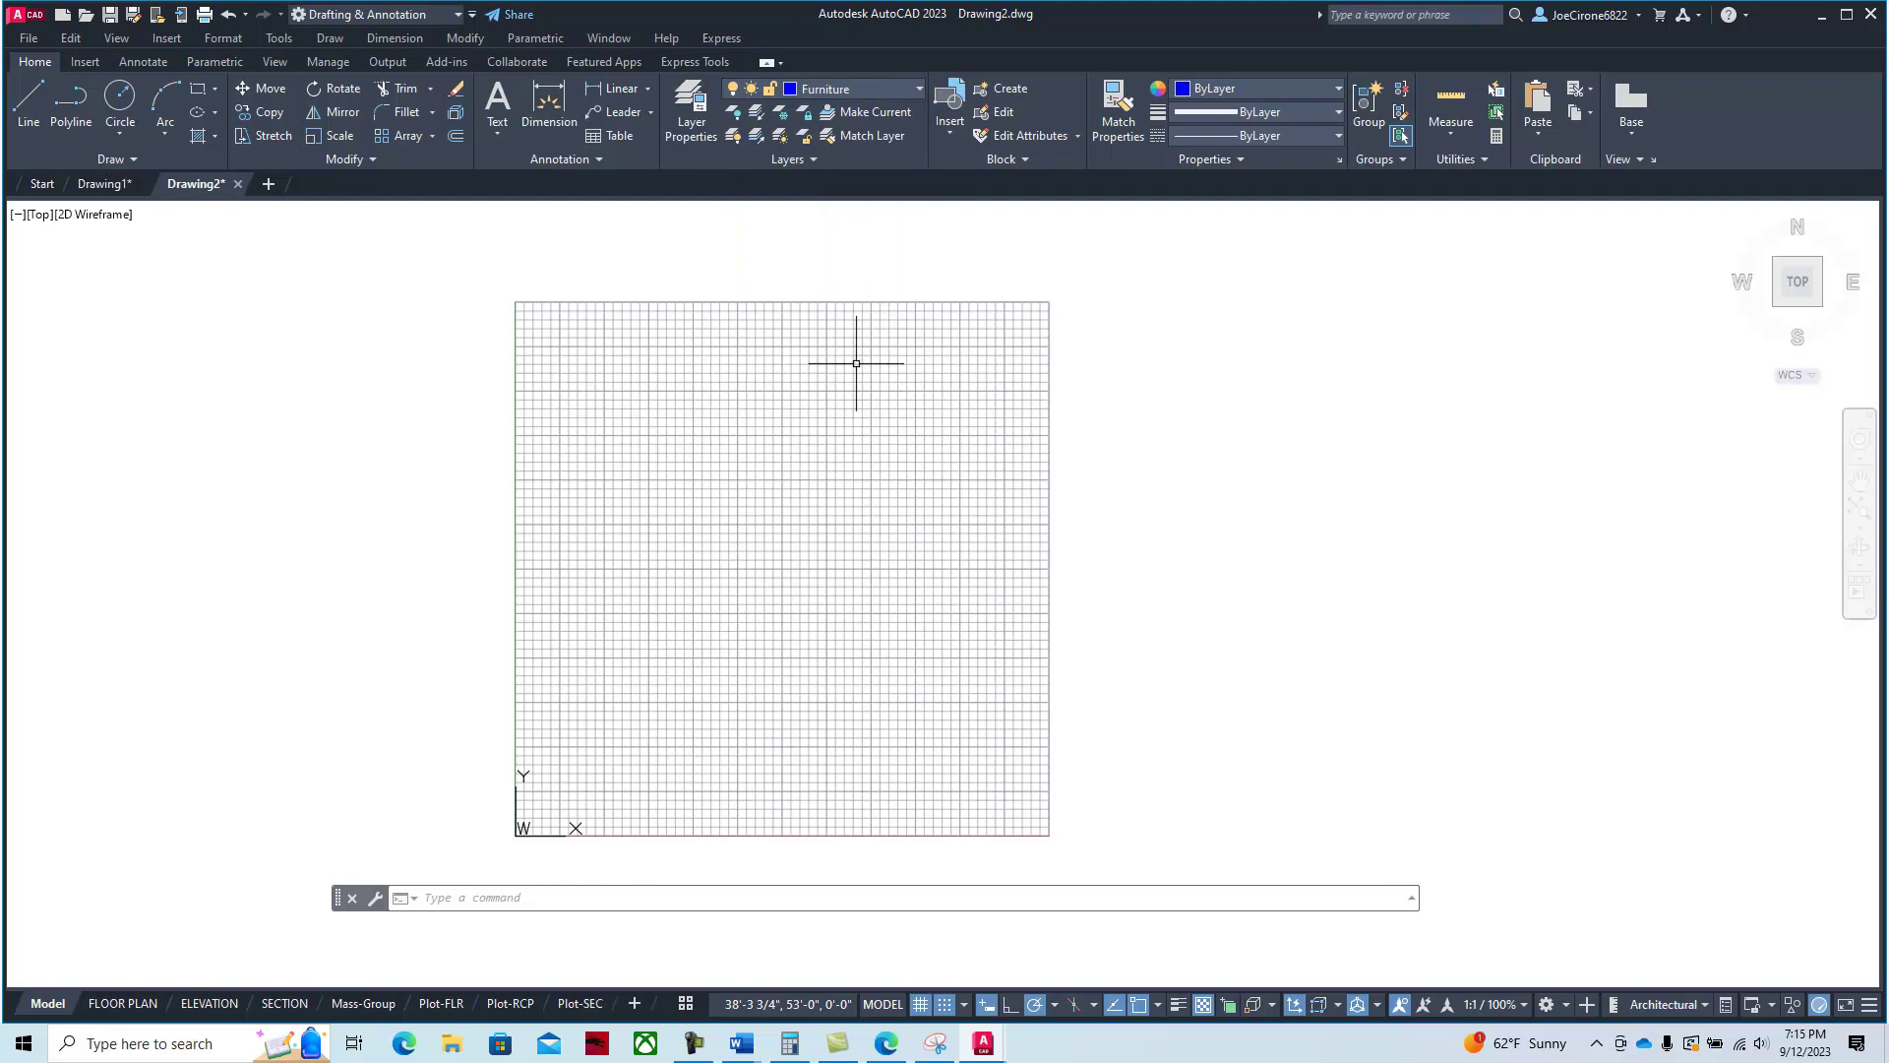
{"action": "left_click", "coordinate": [1178, 1005]}
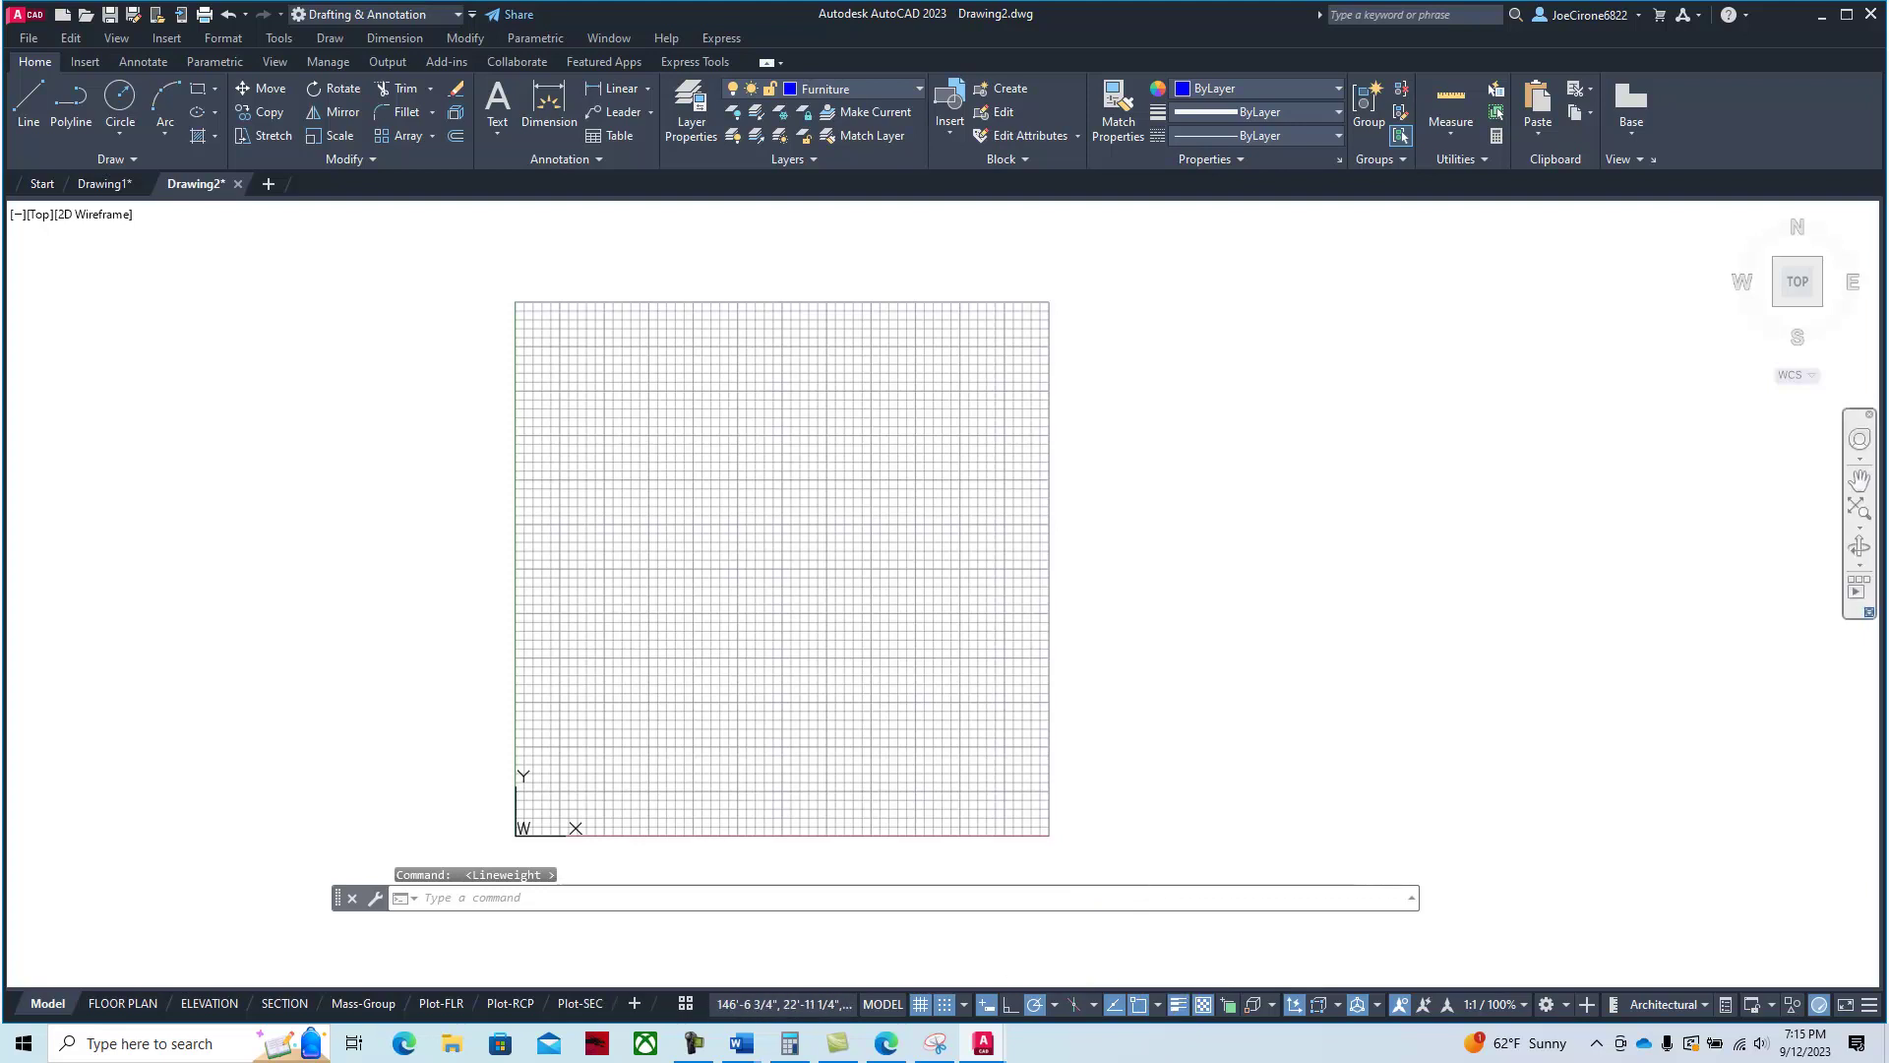
Examine the bathroom vanity reference drawing in Snipping Tool, then move it away from the AutoCAD drawing.
{"action": "left_click", "coordinate": [935, 1042]}
{"action": "left_click_drag", "start_coordinate": [1441, 81], "coordinate": [954, 207]}
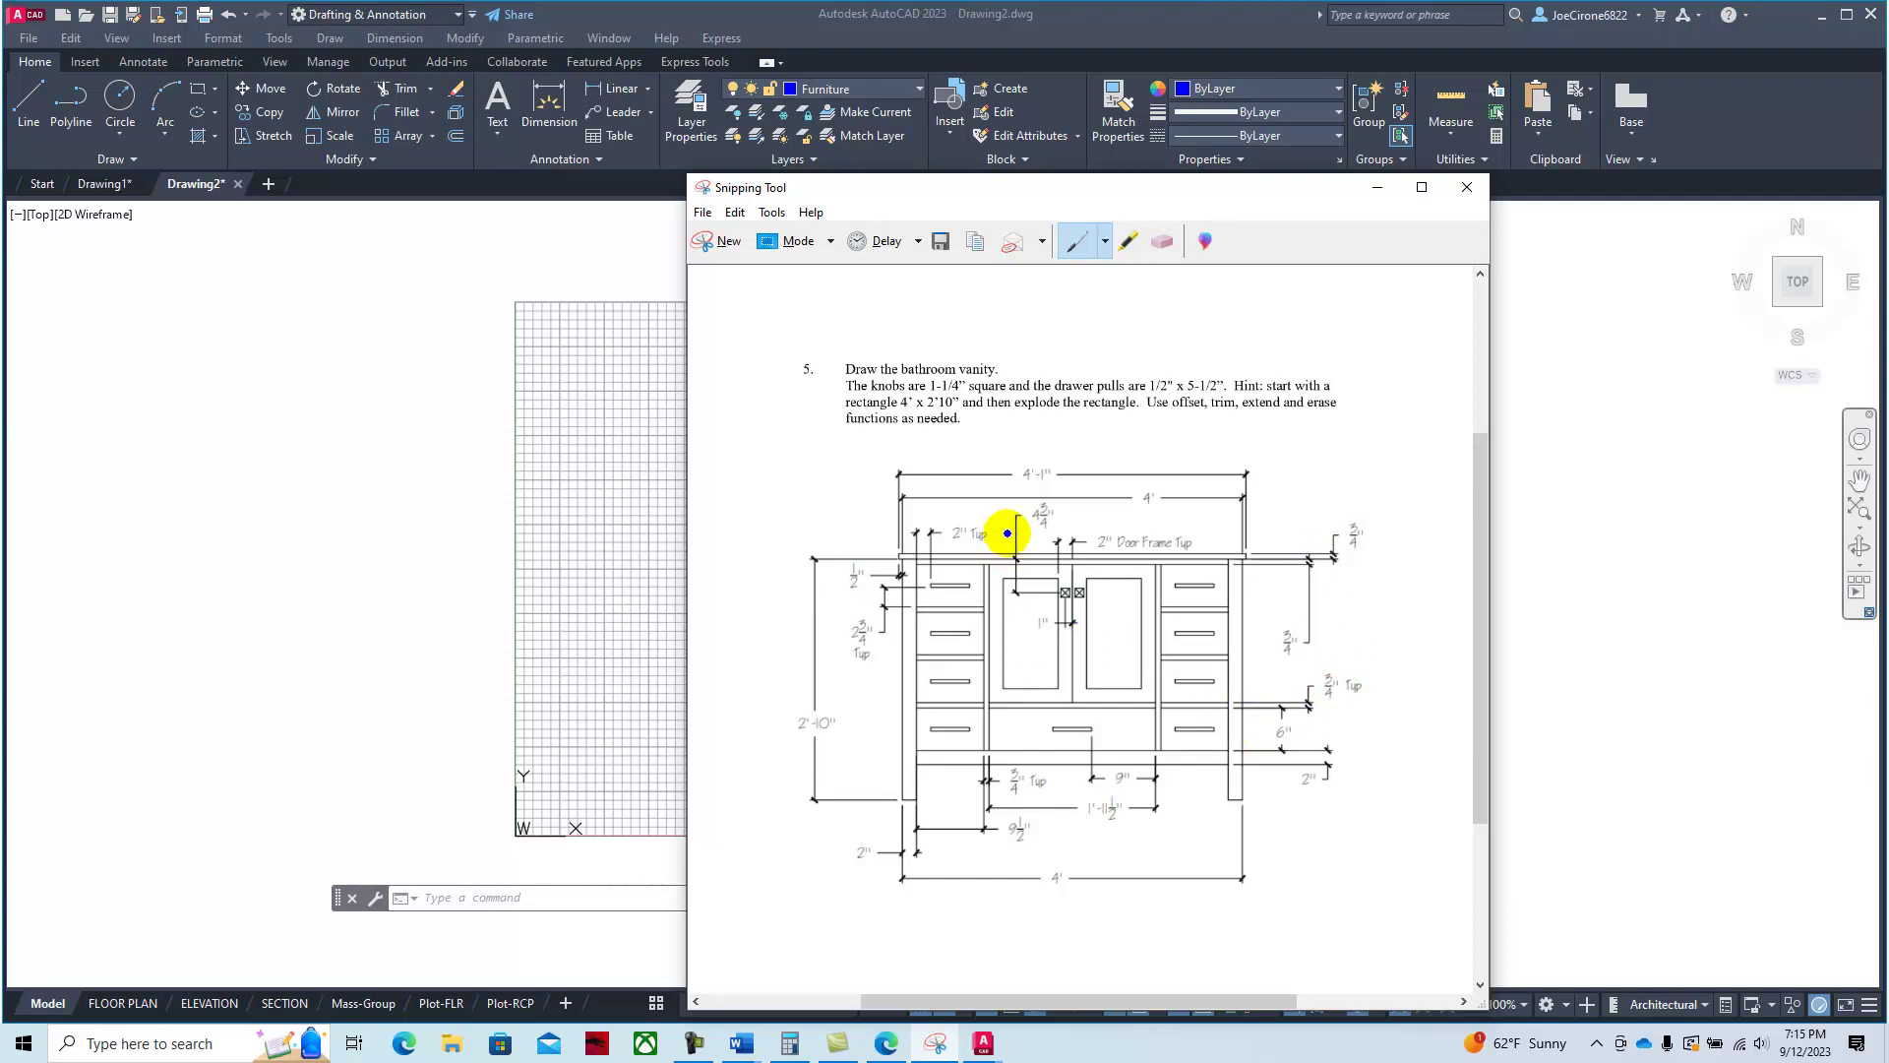
{"action": "left_click_drag", "start_coordinate": [1004, 191], "coordinate": [1888, 191]}
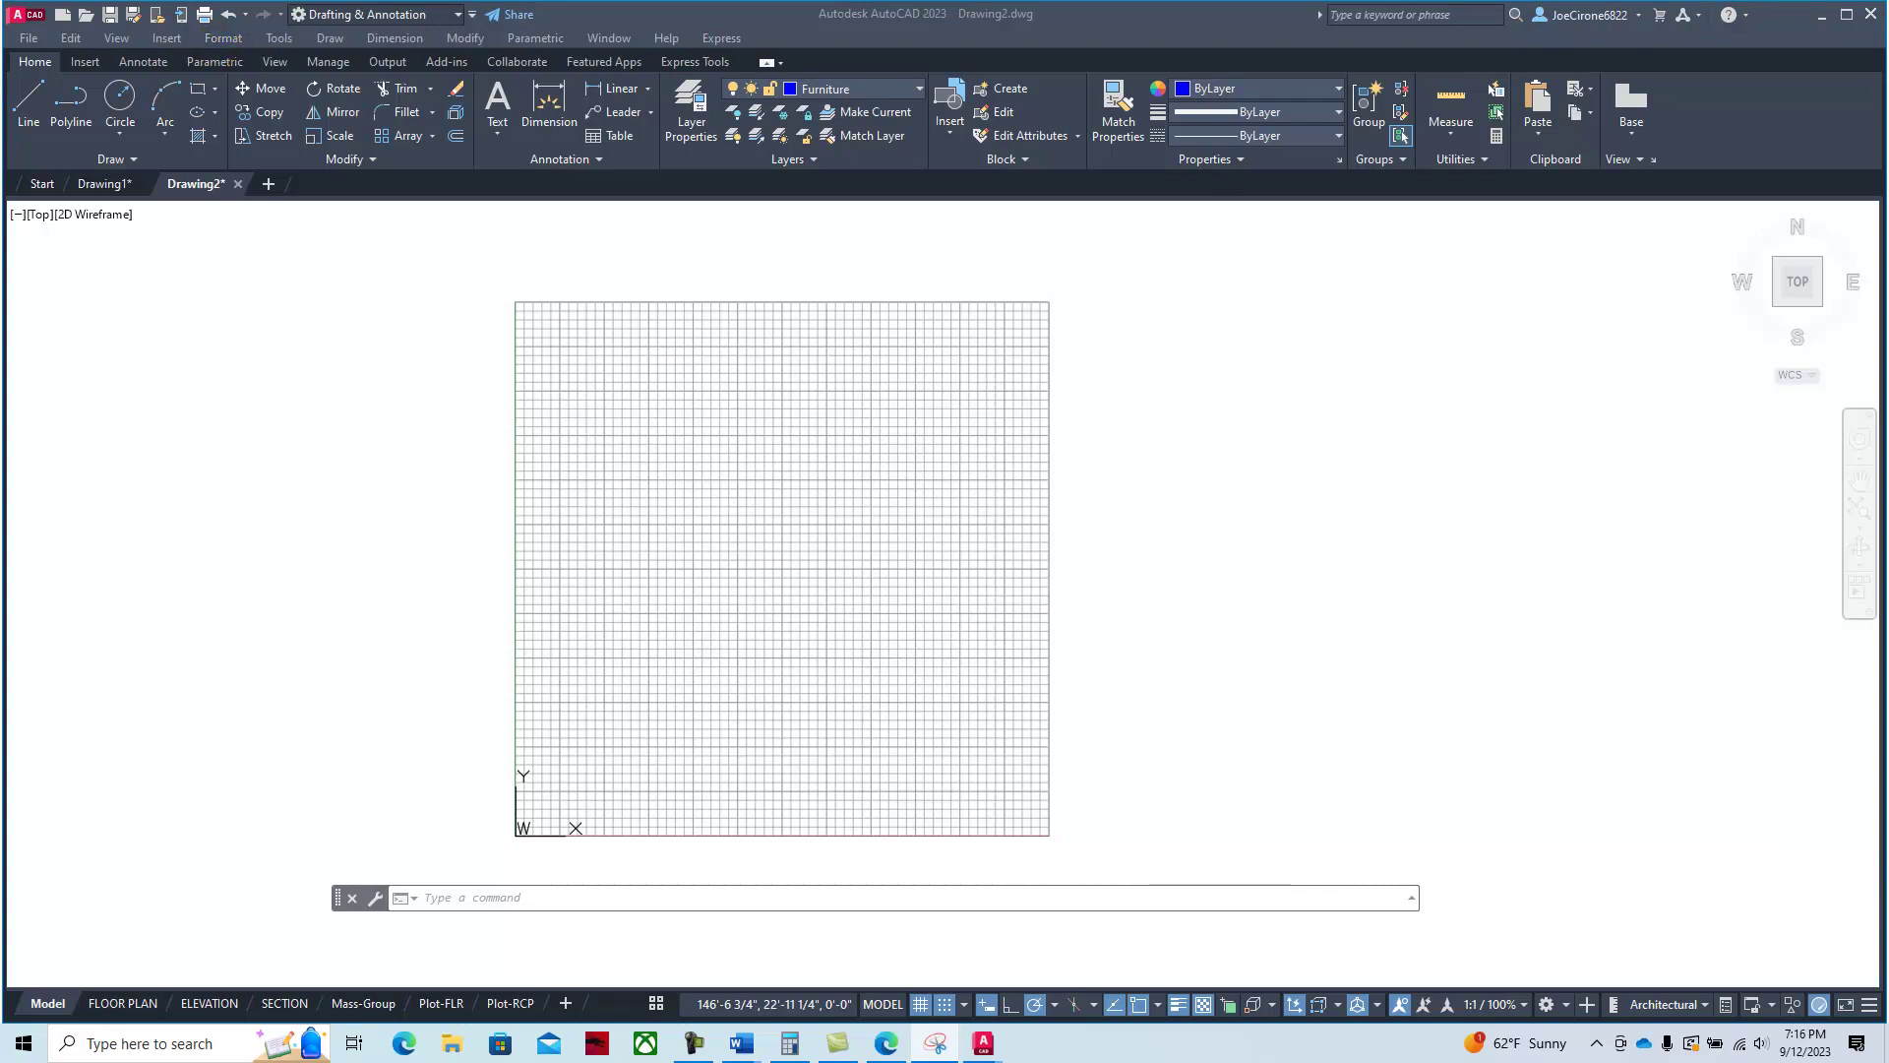
{"action": "left_click_drag", "start_coordinate": [1875, 79], "coordinate": [624, 187]}
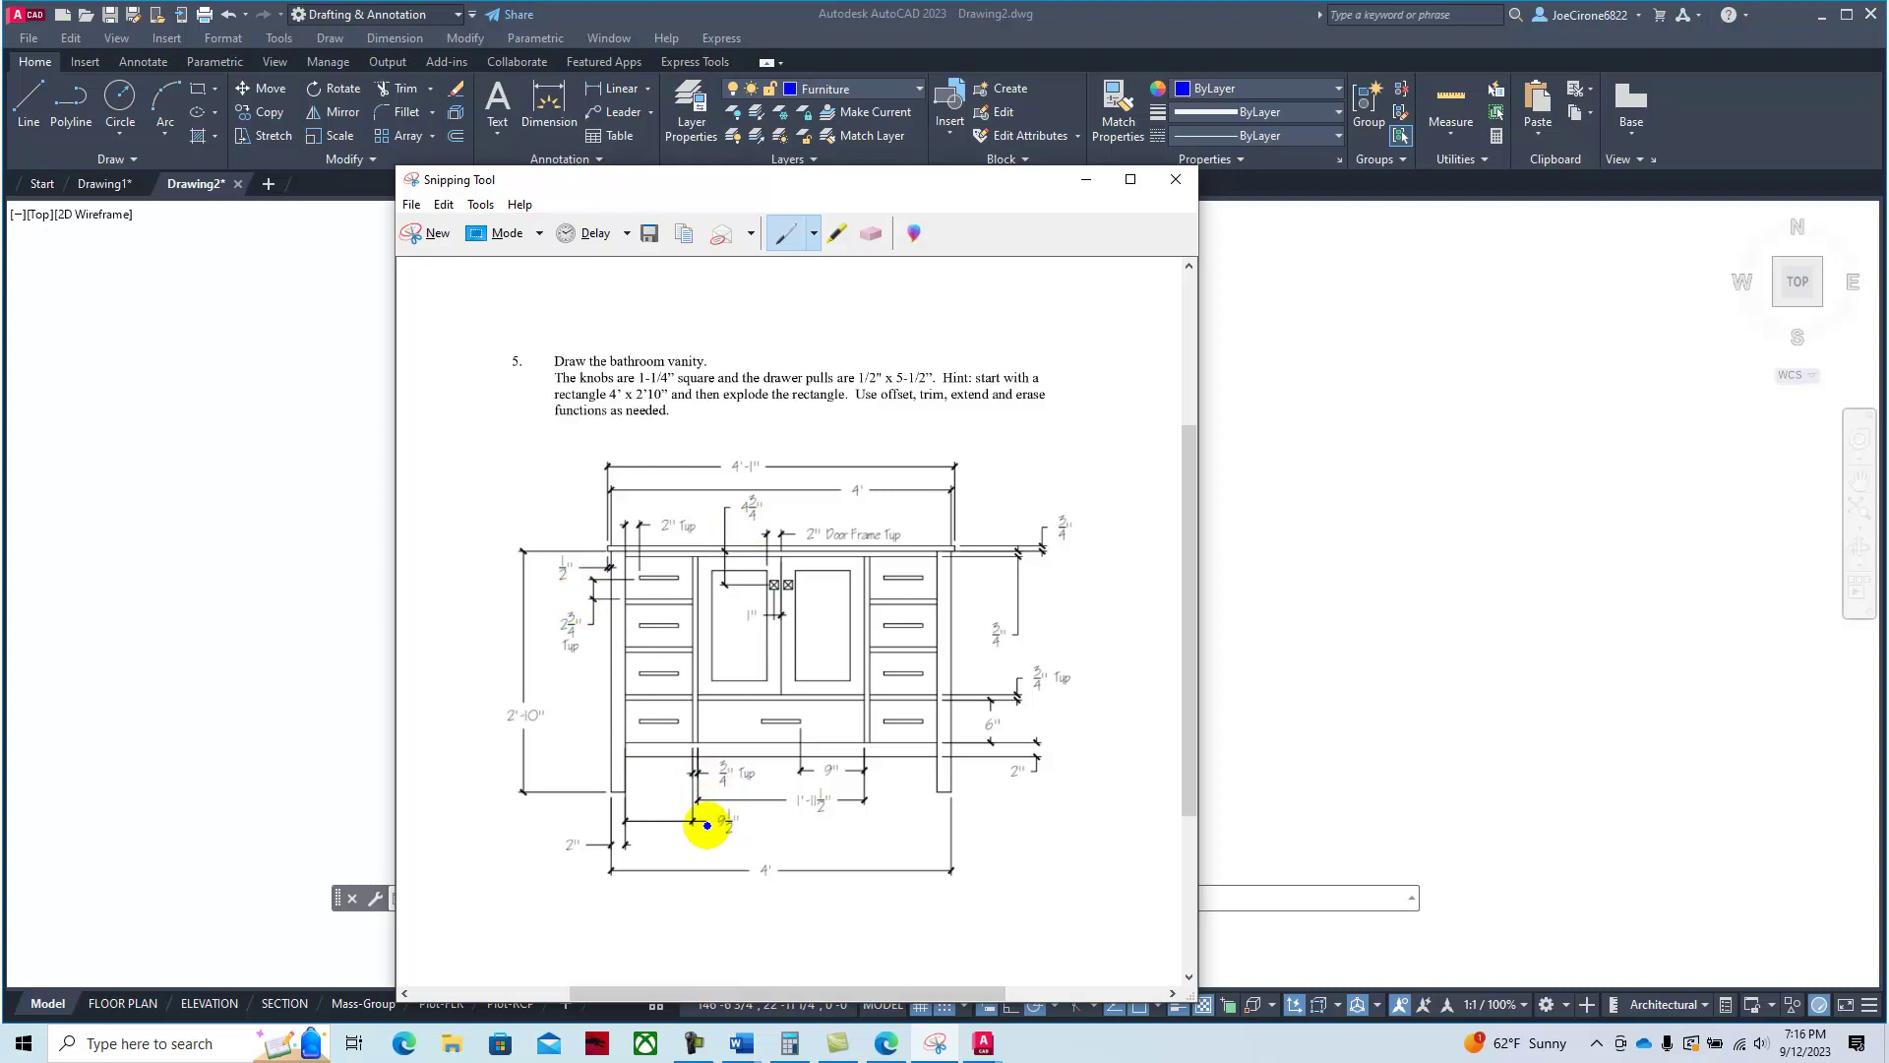
{"action": "left_click_drag", "start_coordinate": [699, 182], "coordinate": [1888, 227]}
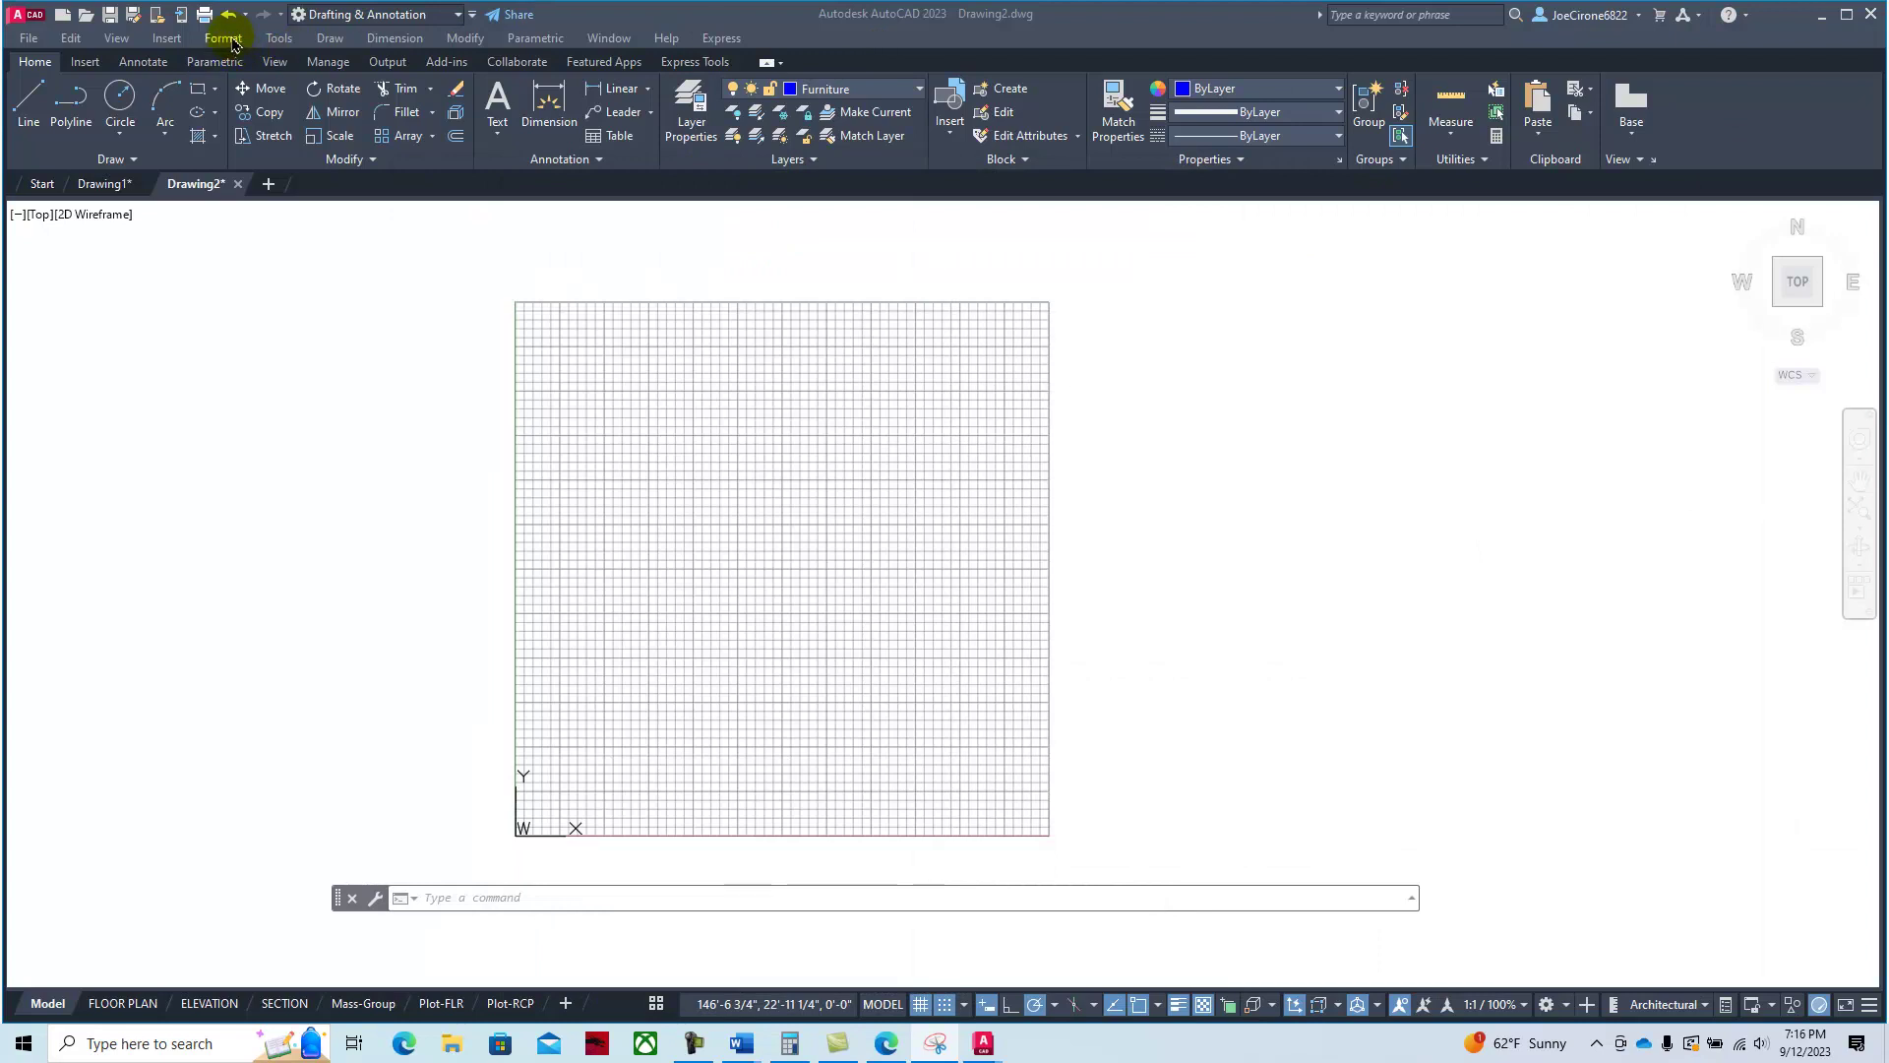
Set the X and Y snap spacing to 1/4" and the X and Y grid spacing to 6", and check the polar tracking and object snap settings.
{"action": "left_click", "coordinate": [279, 39]}
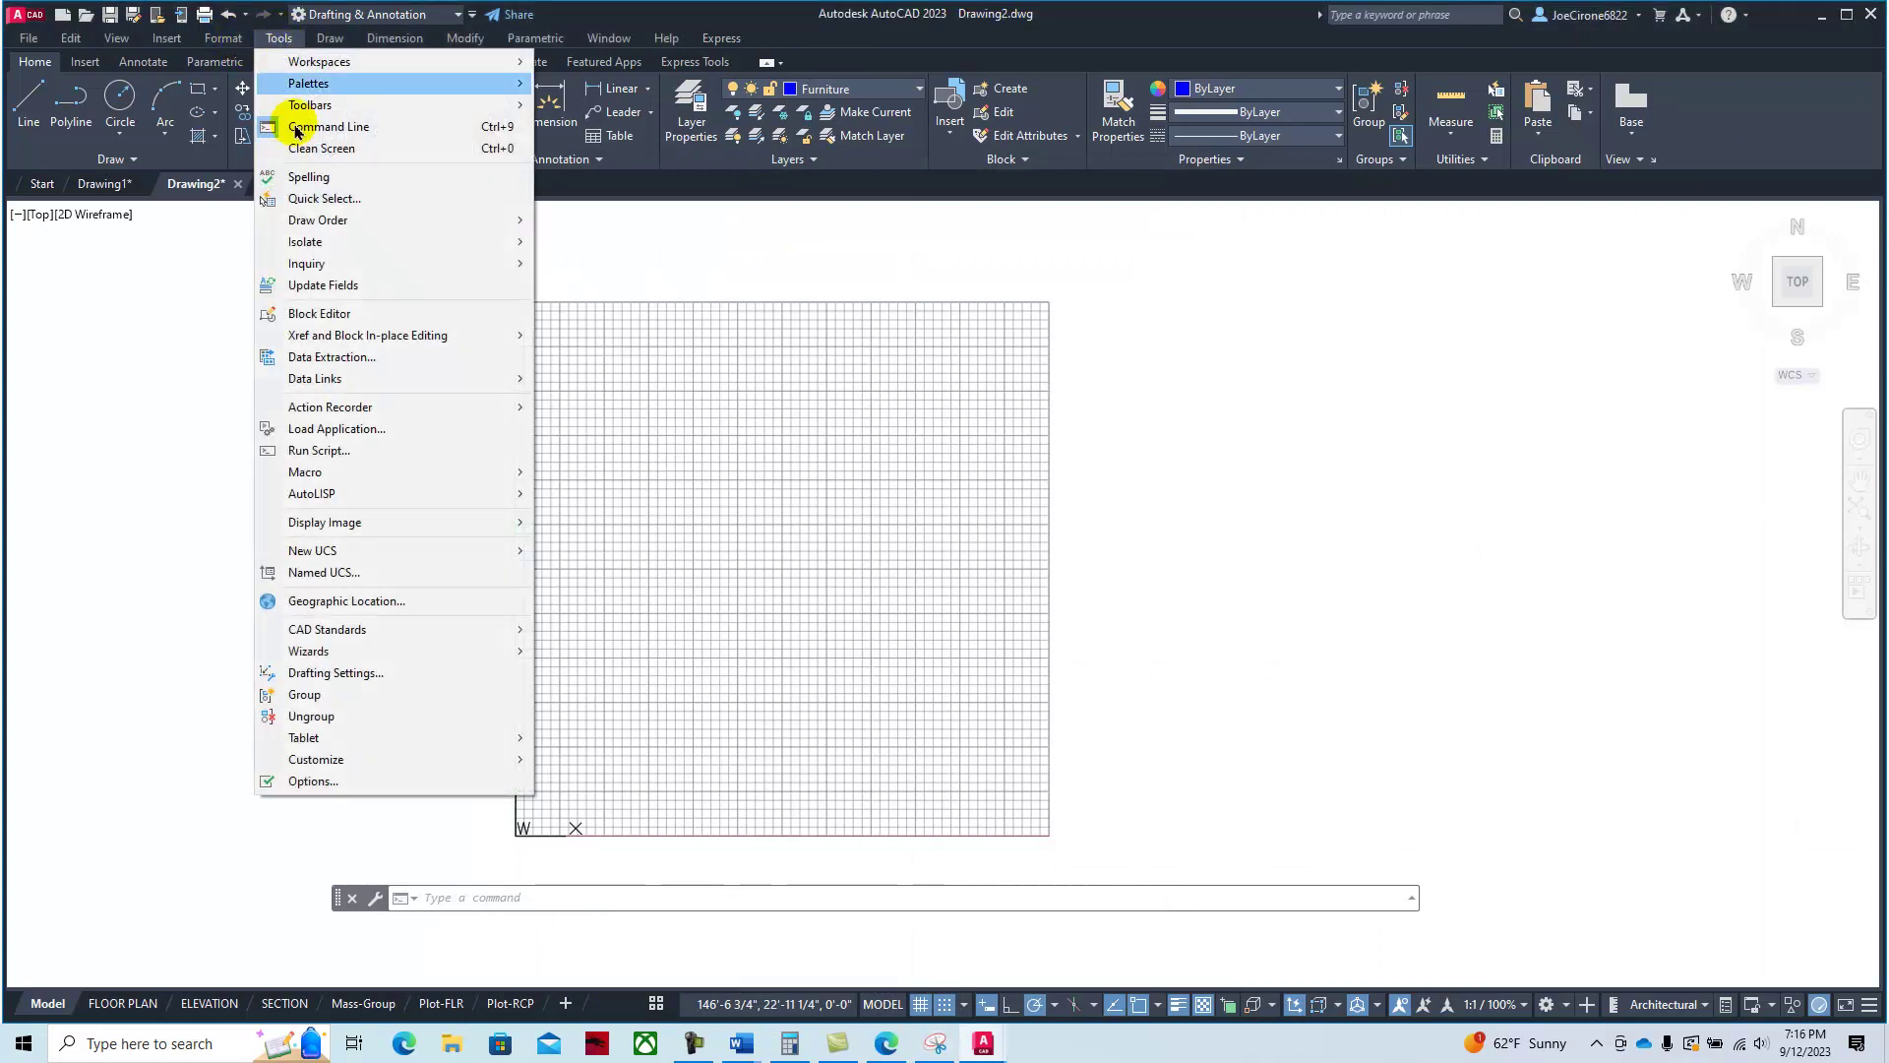
{"action": "left_click", "coordinate": [340, 672]}
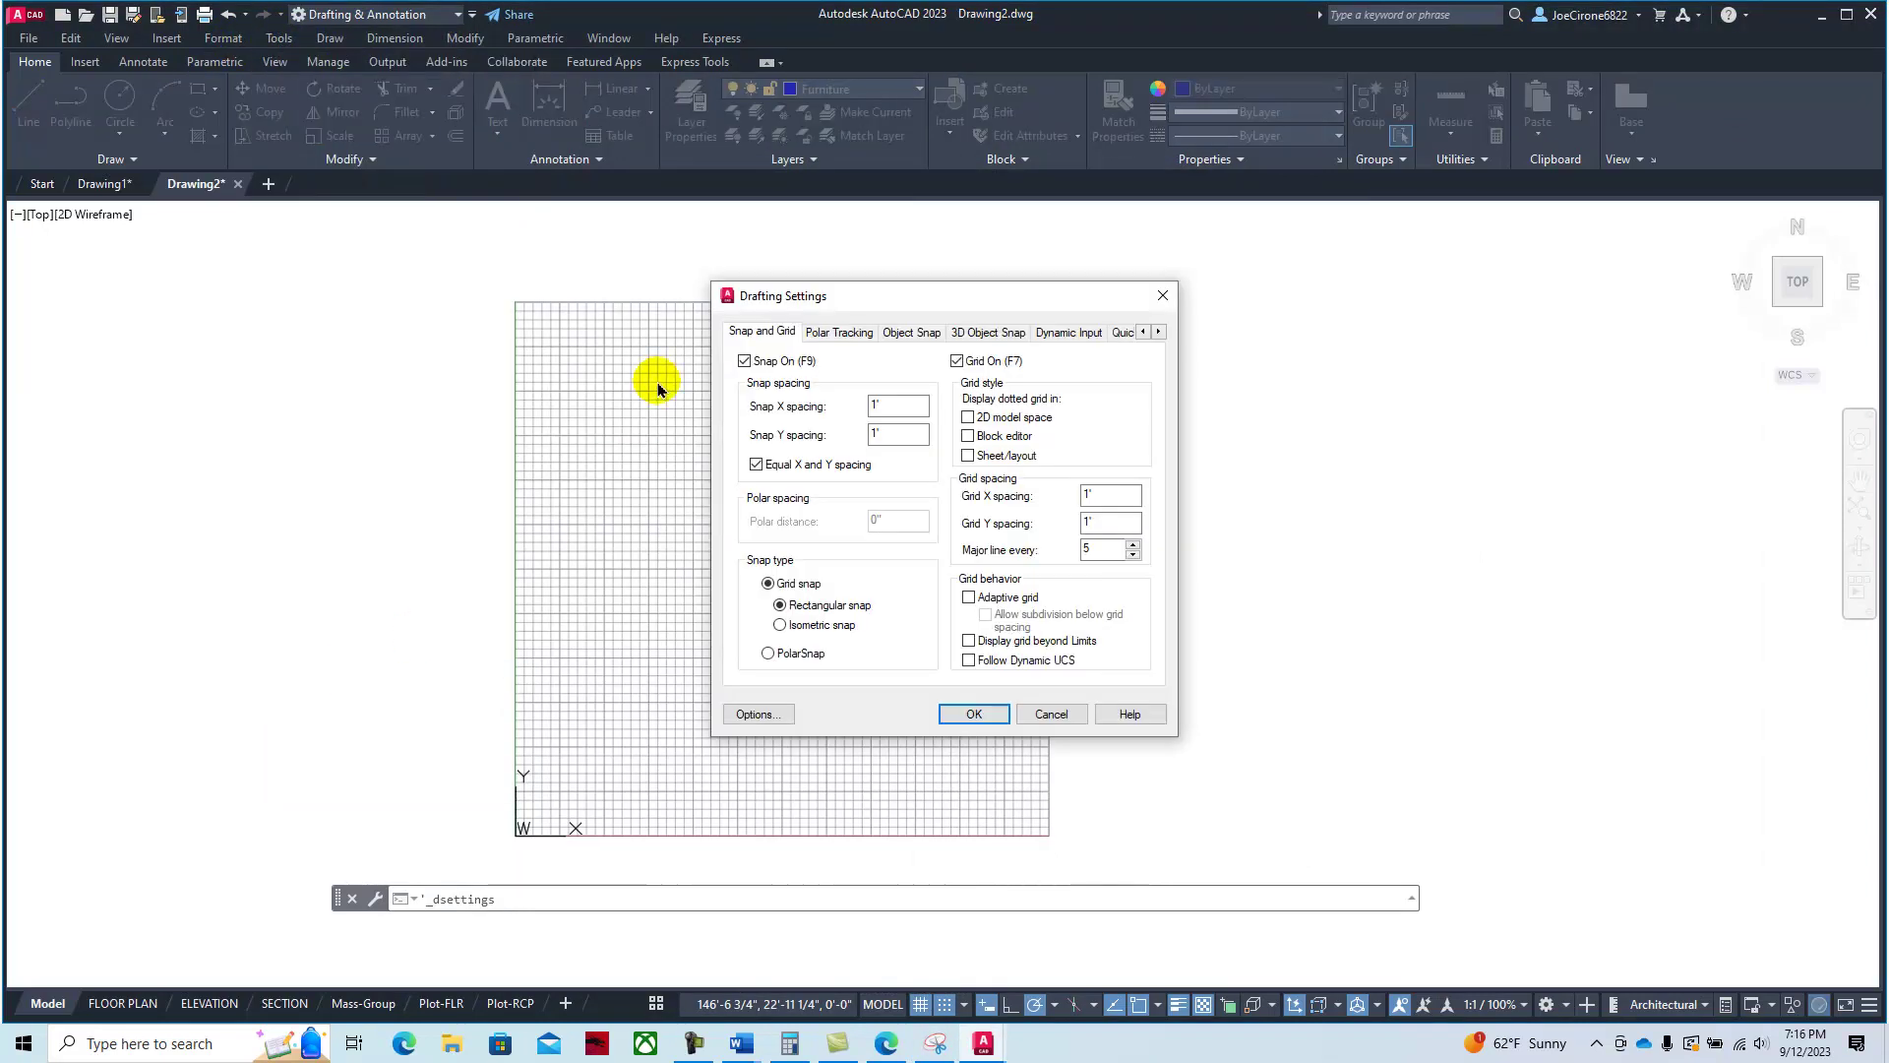
{"action": "left_click_drag", "start_coordinate": [881, 404], "coordinate": [850, 409]}
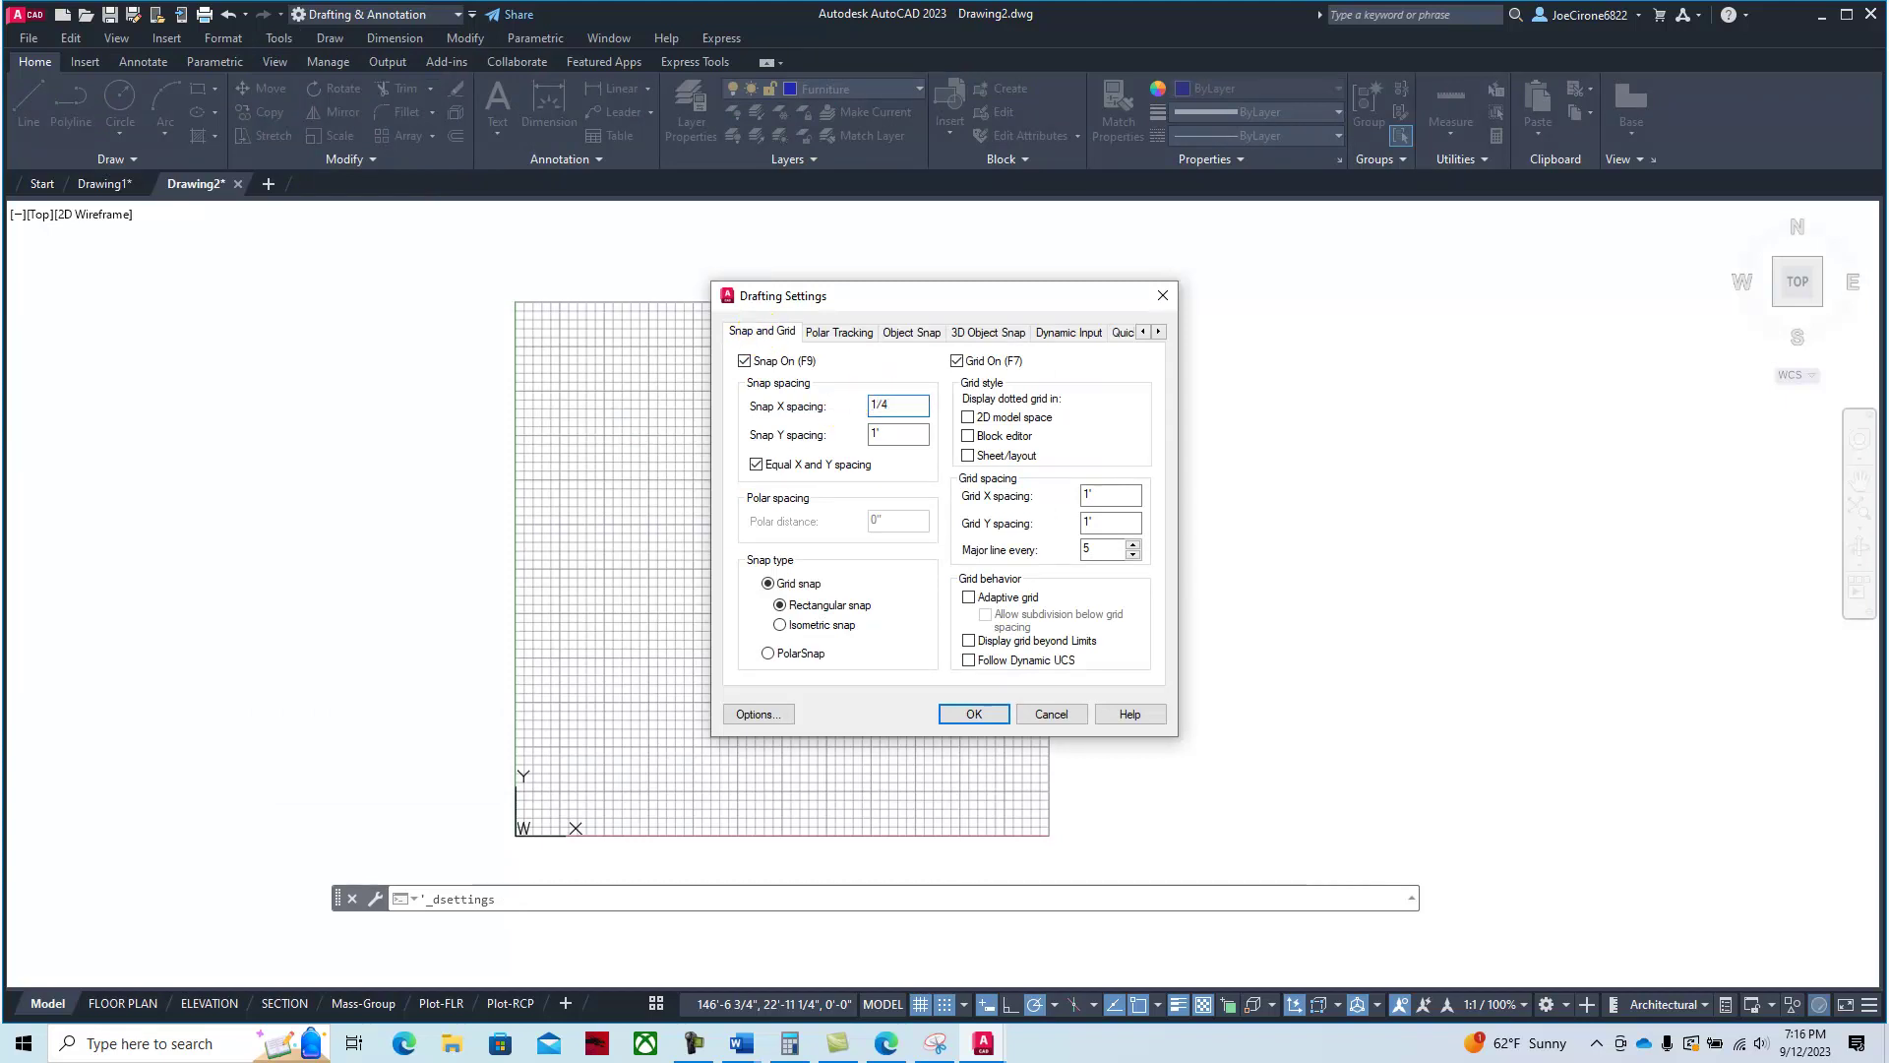
{"action": "left_click", "coordinate": [904, 433]}
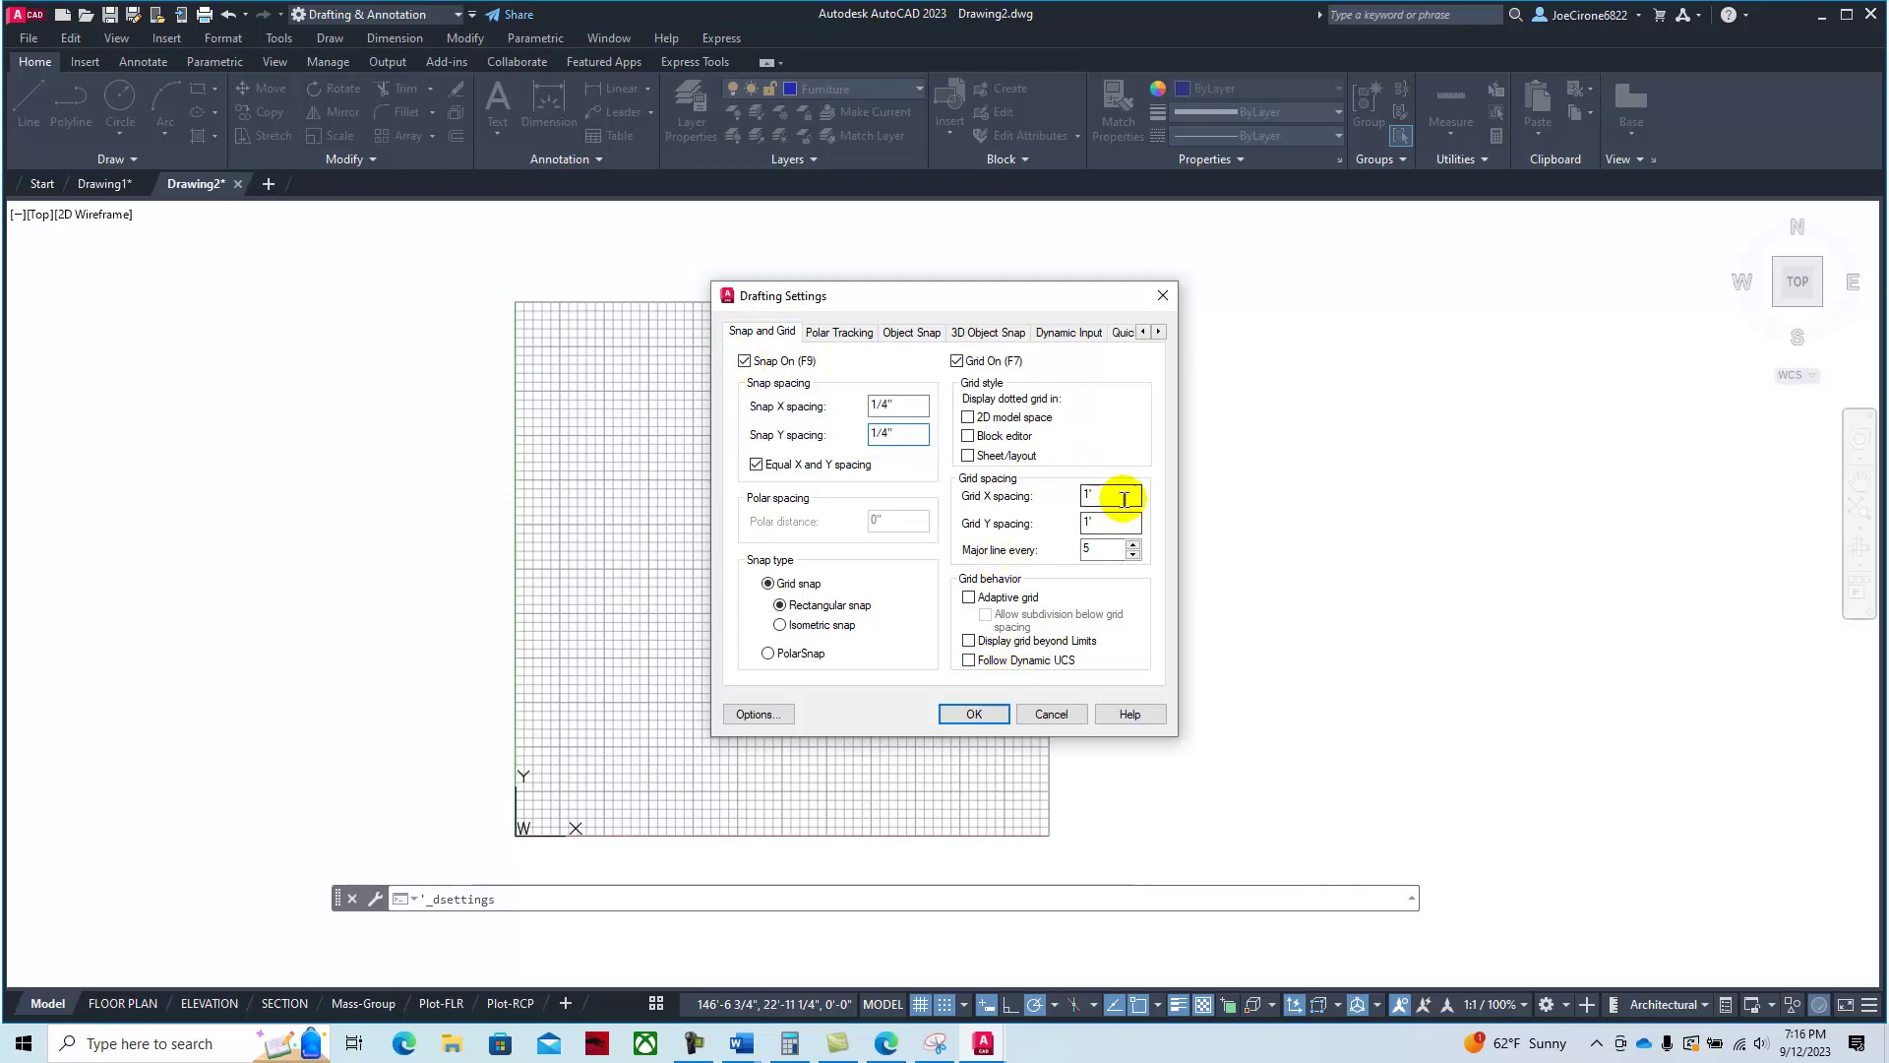
{"action": "left_click_drag", "start_coordinate": [1117, 497], "coordinate": [1063, 512]}
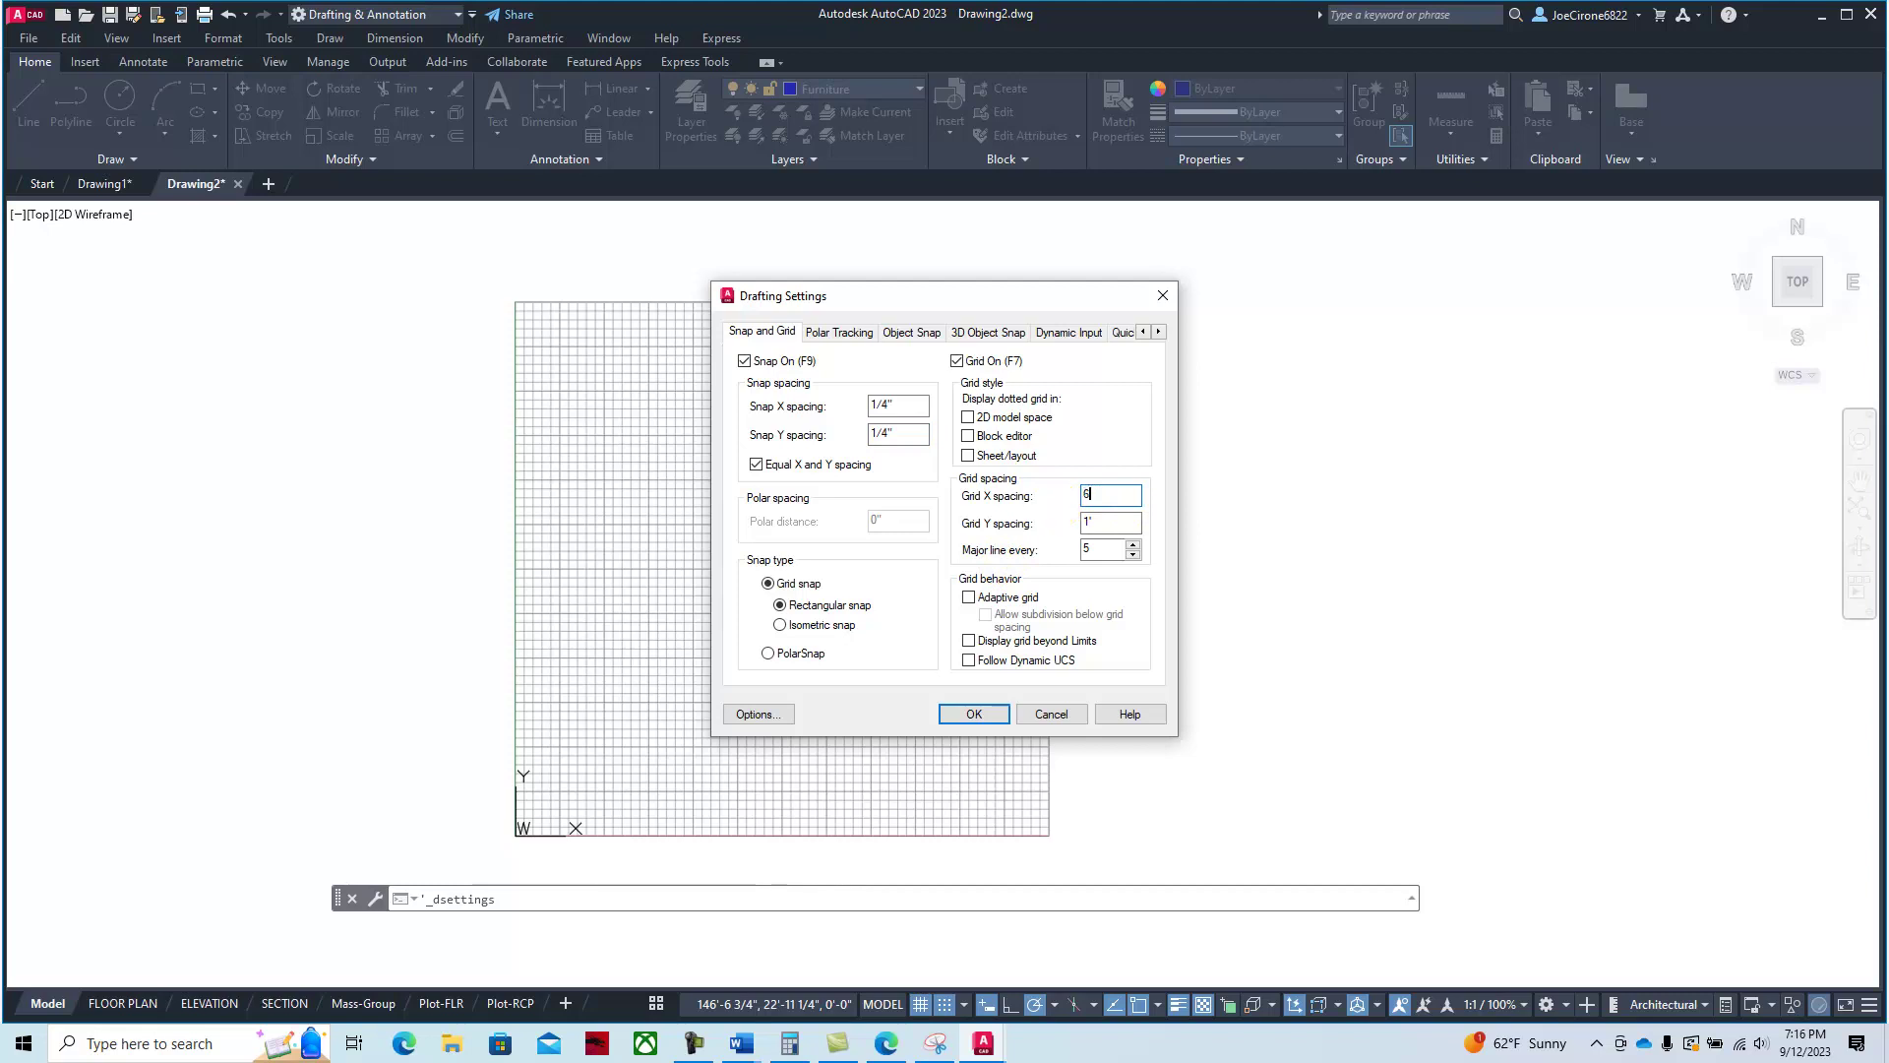
{"action": "left_click", "coordinate": [1112, 520]}
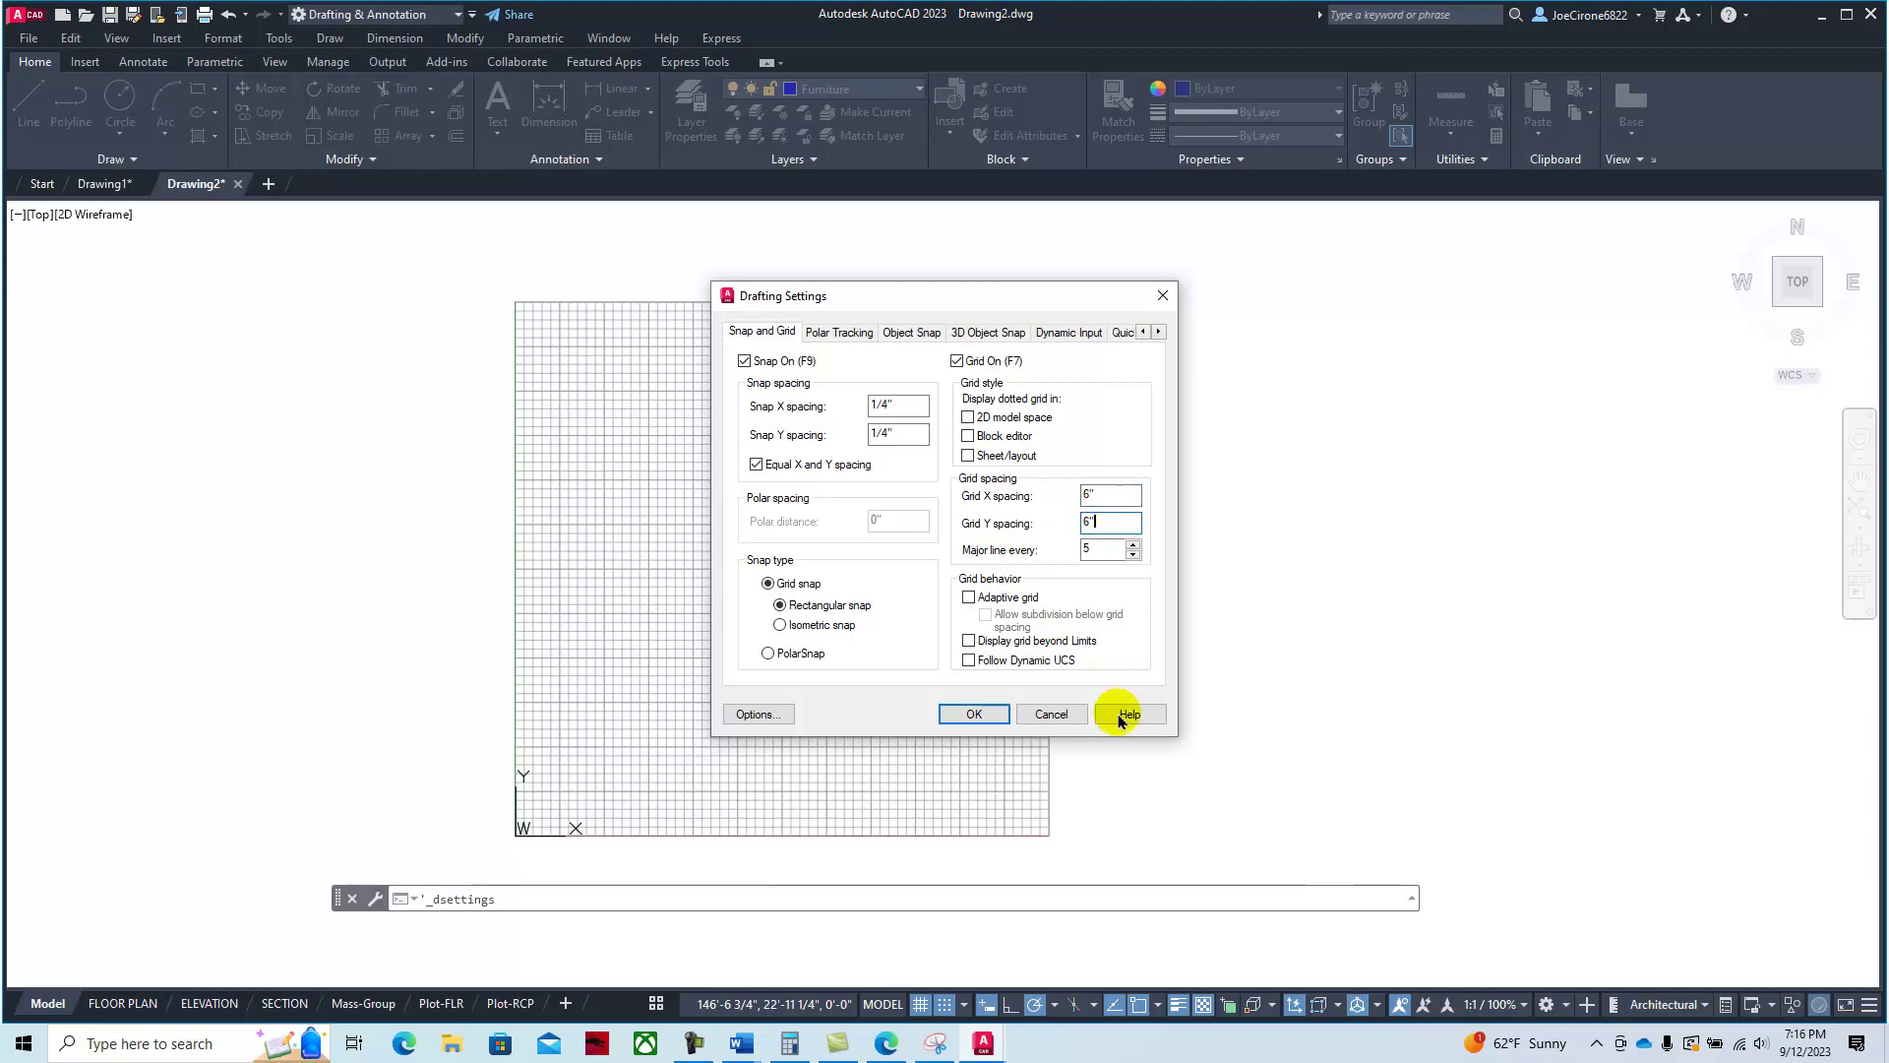
{"action": "left_click", "coordinate": [829, 332]}
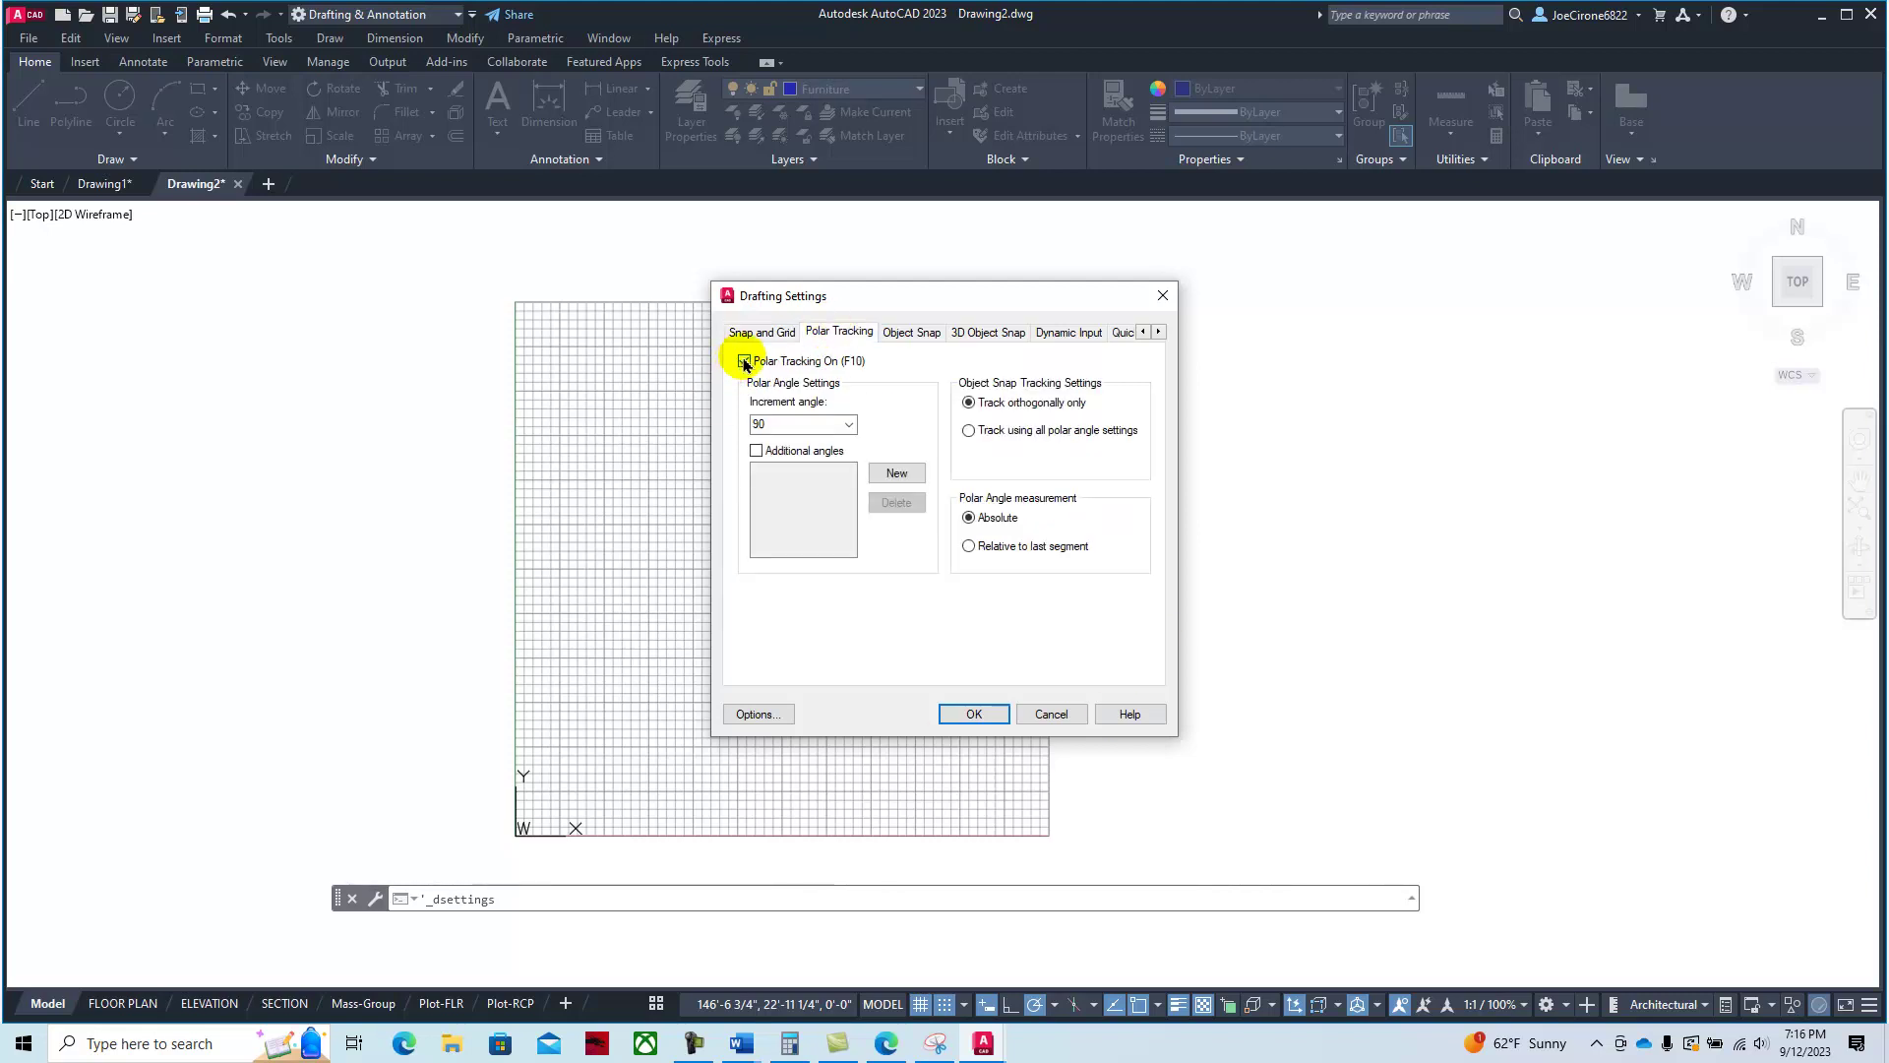
{"action": "left_click", "coordinate": [909, 332]}
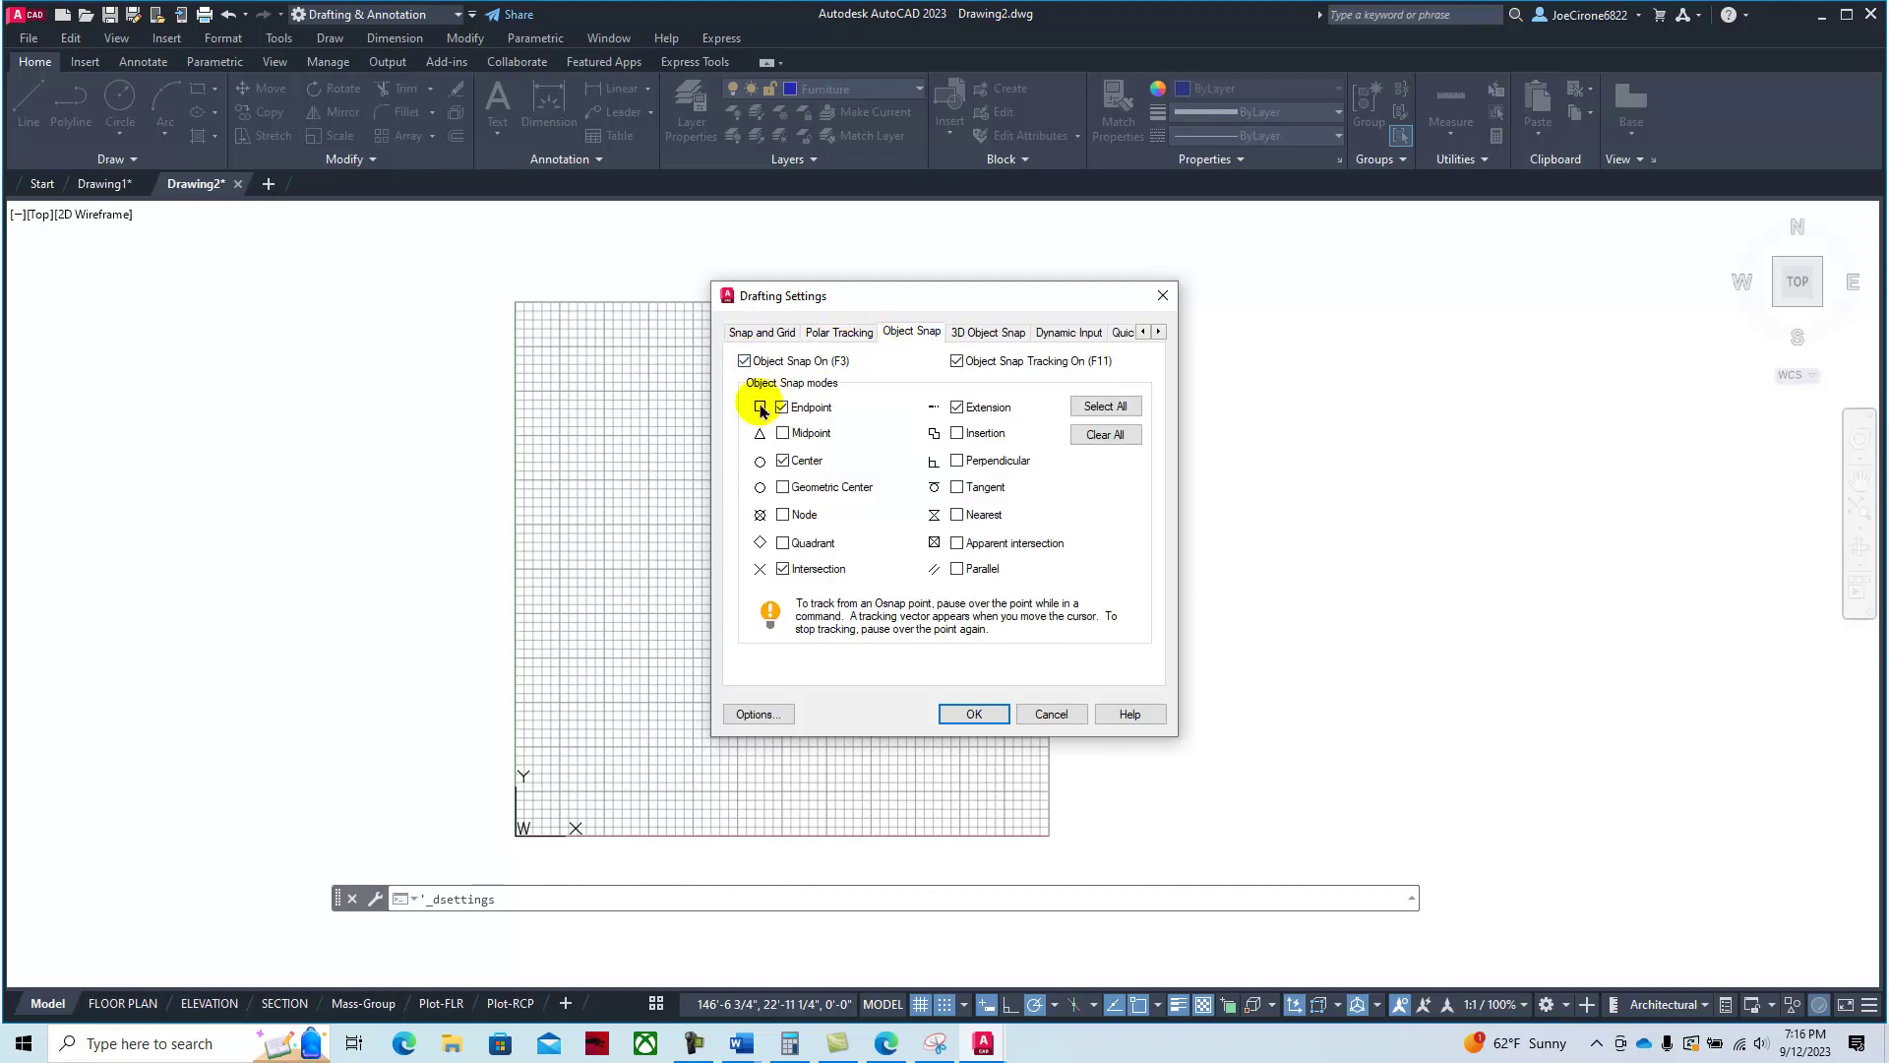
{"action": "left_click", "coordinate": [974, 716]}
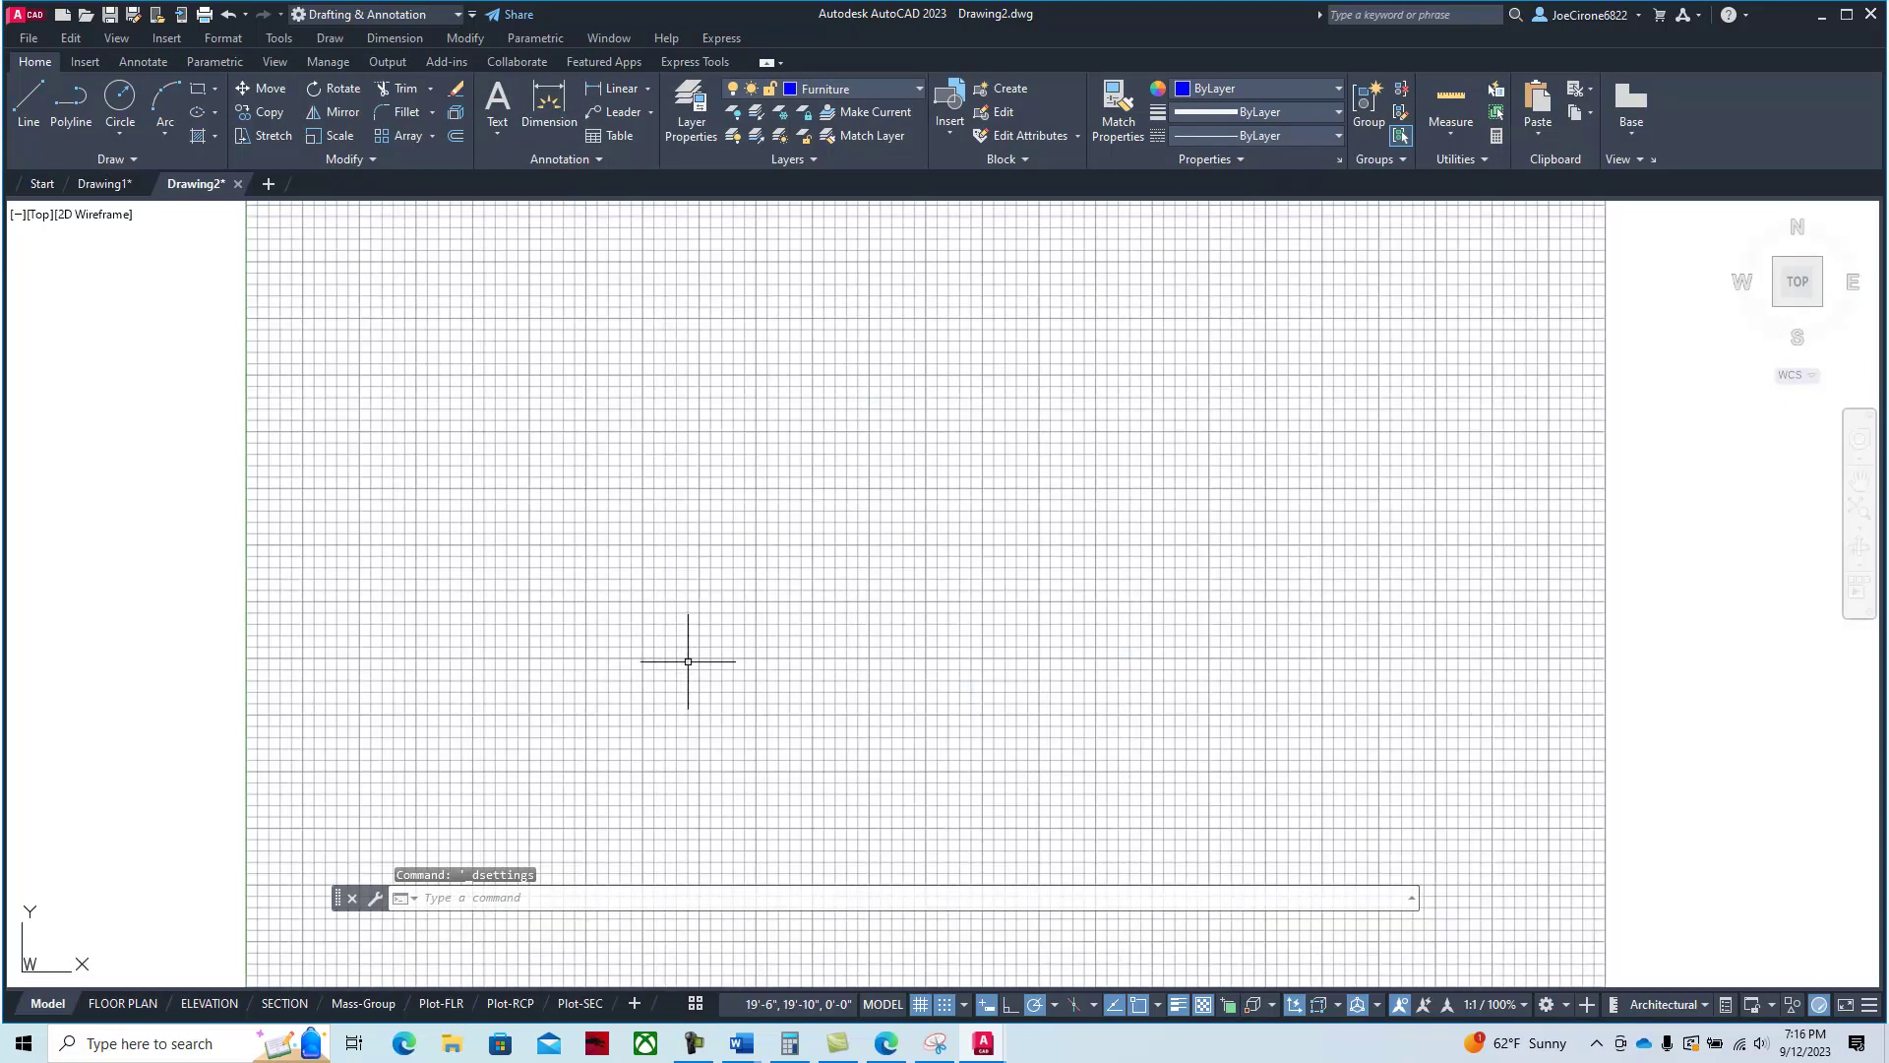
Check the vanity reference drawing and draw a 4' by 2'10" rectangle with its lower-left corner at about 15', 16'-6".
{"action": "scroll", "coordinate": [687, 653], "scroll_direction": "up", "scroll_amount": 3}
{"action": "left_click", "coordinate": [934, 1043]}
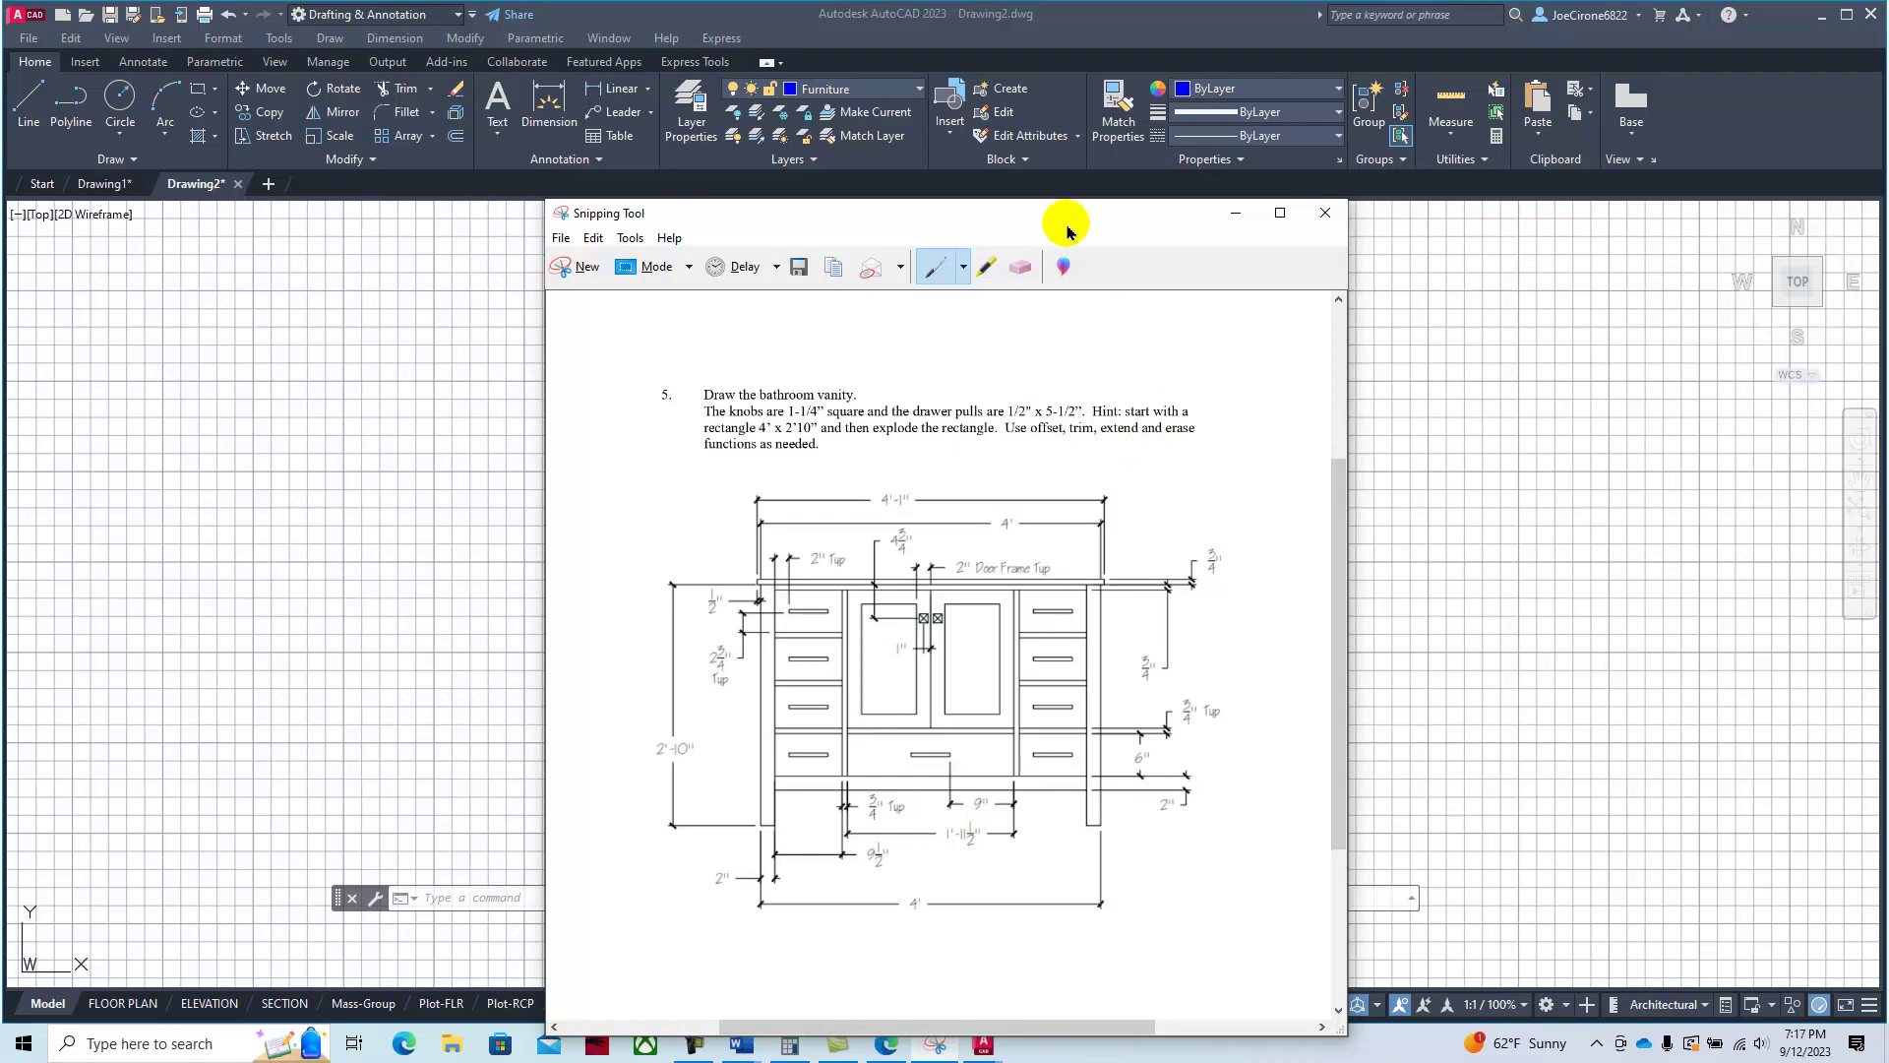
{"action": "left_click_drag", "start_coordinate": [1068, 229], "coordinate": [1888, 187]}
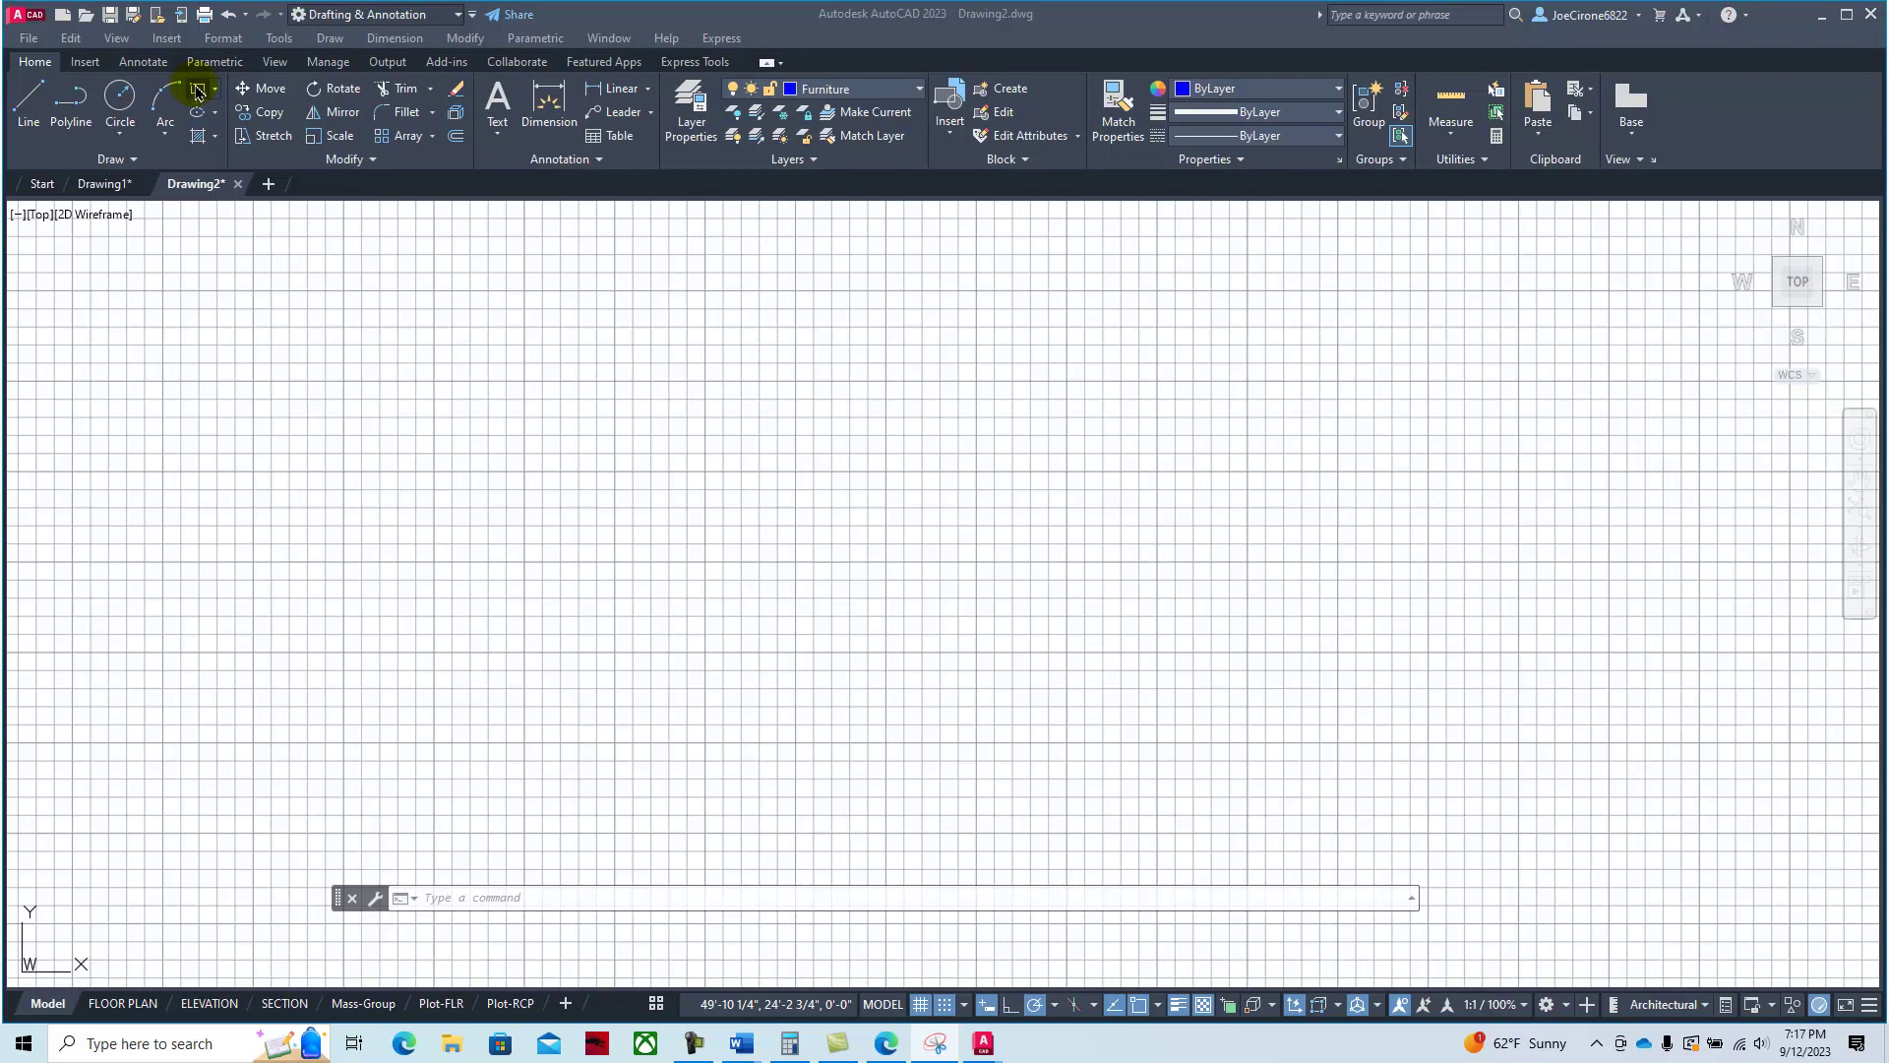
{"action": "left_click", "coordinate": [200, 95]}
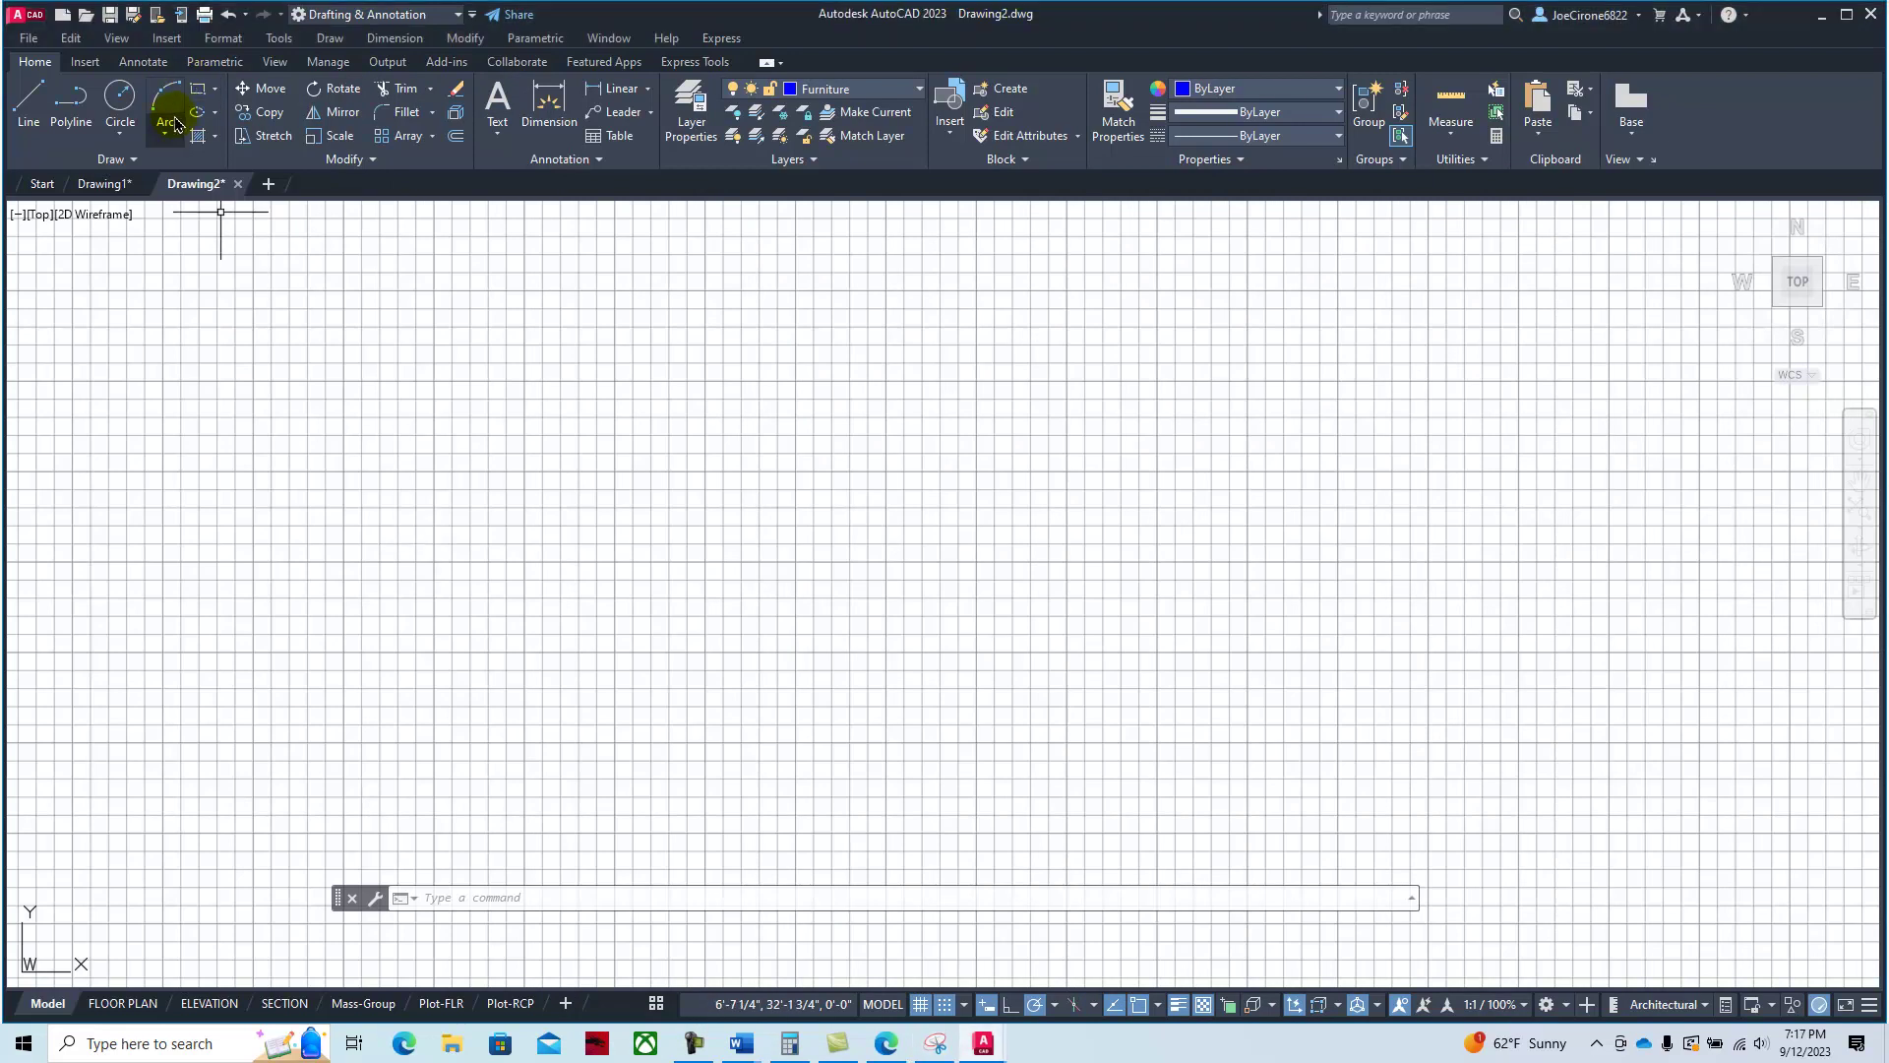
{"action": "left_click", "coordinate": [200, 96]}
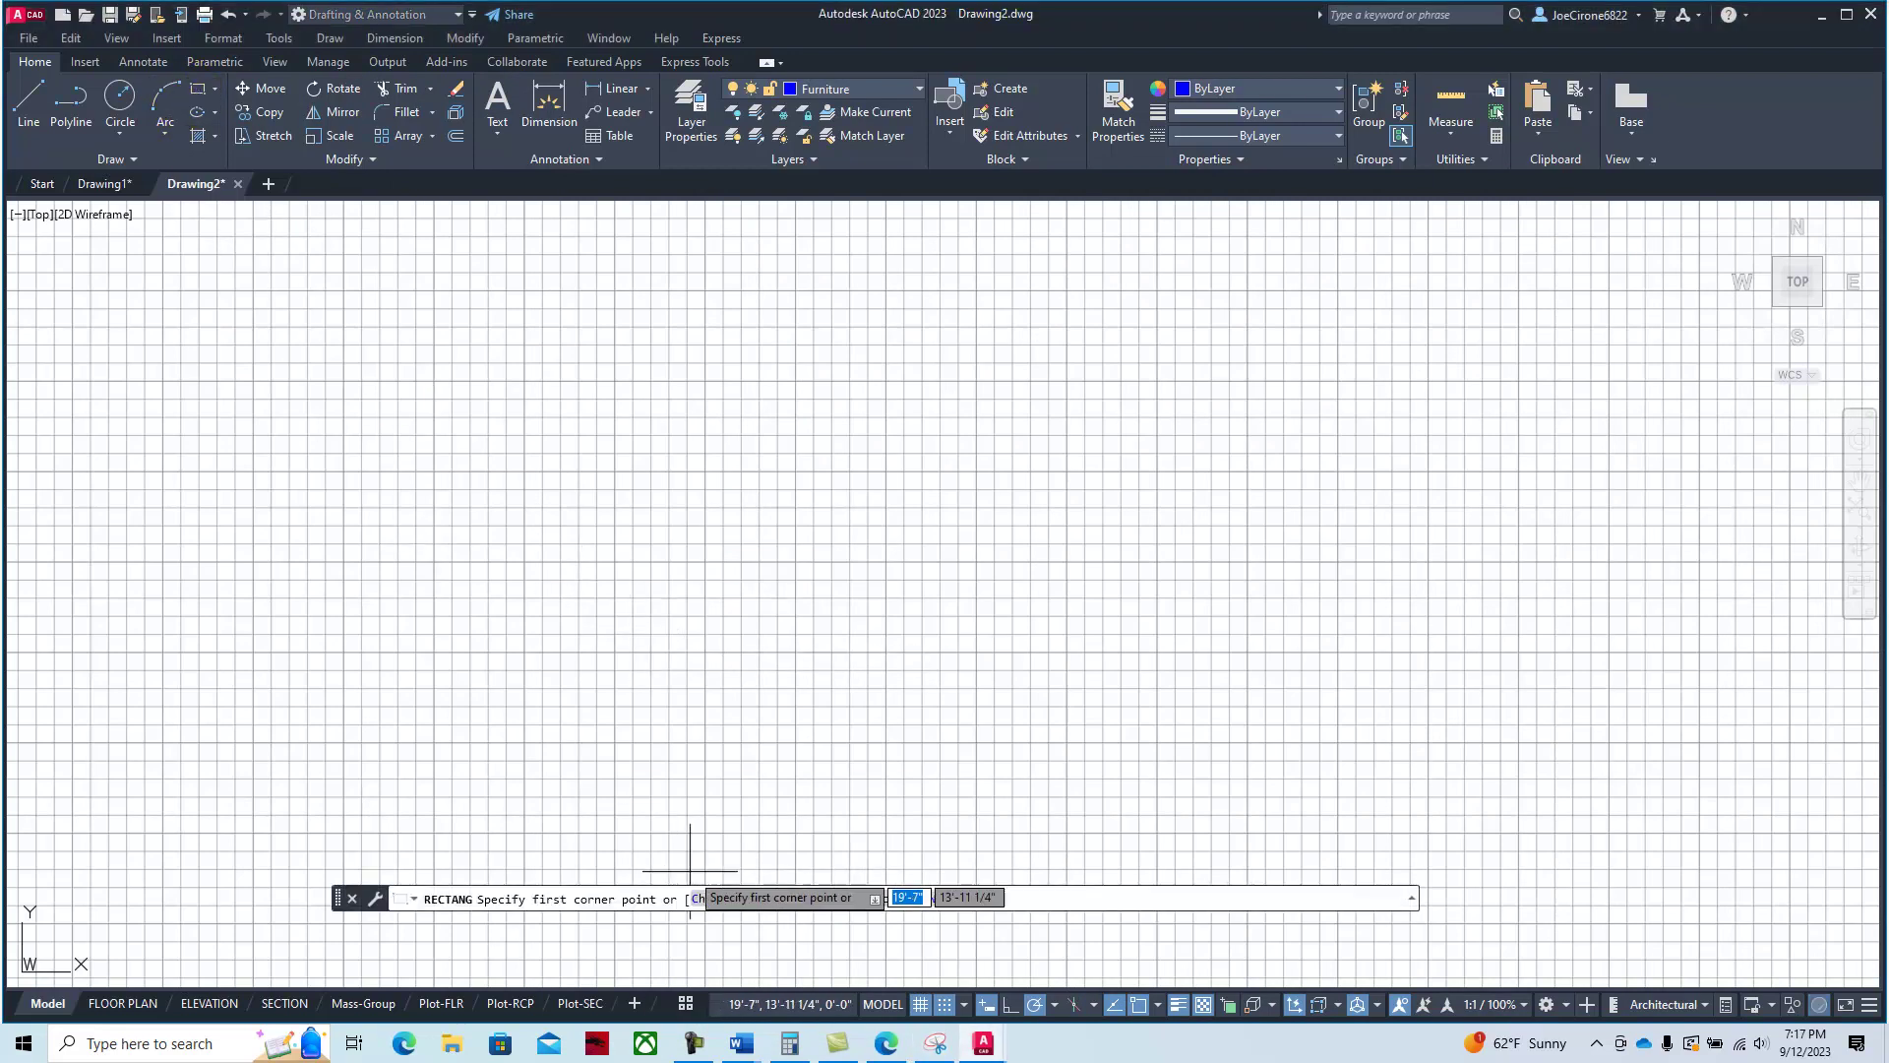
{"action": "scroll", "coordinate": [518, 788], "scroll_direction": "up", "scroll_amount": 3}
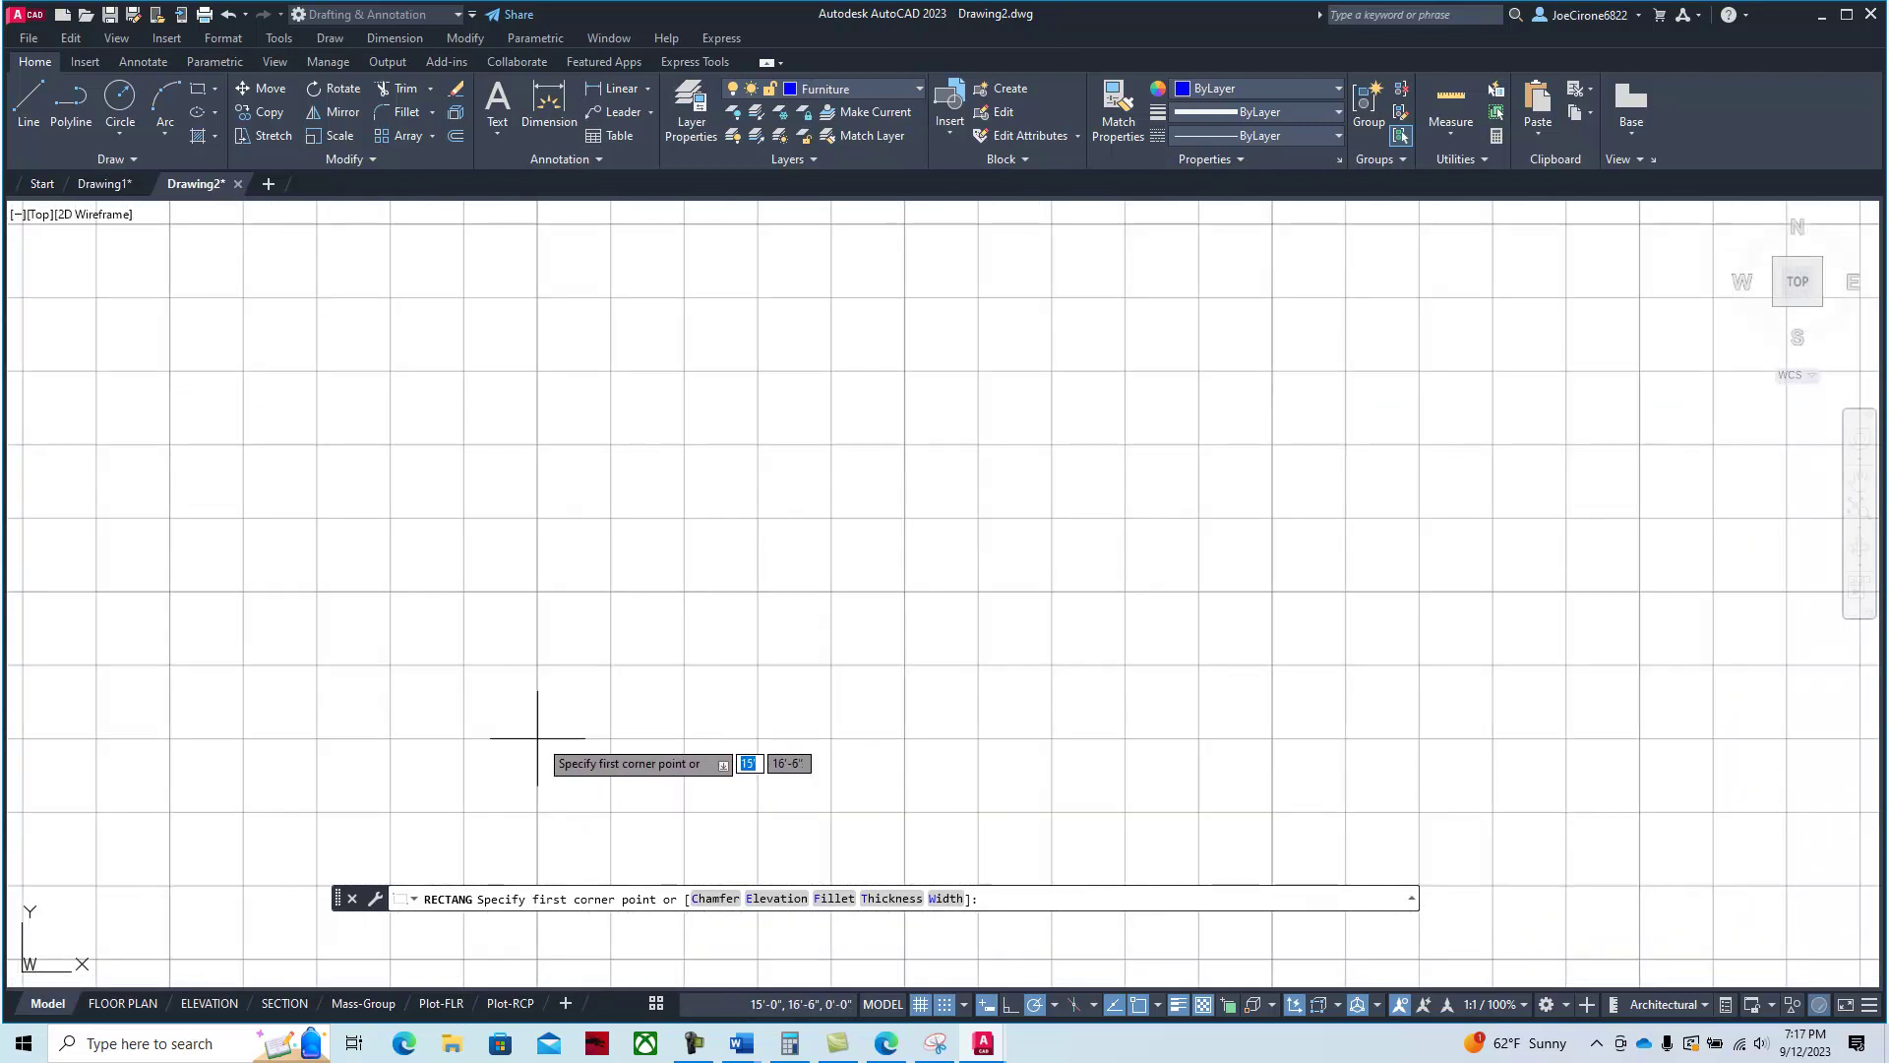
{"action": "left_click", "coordinate": [537, 738]}
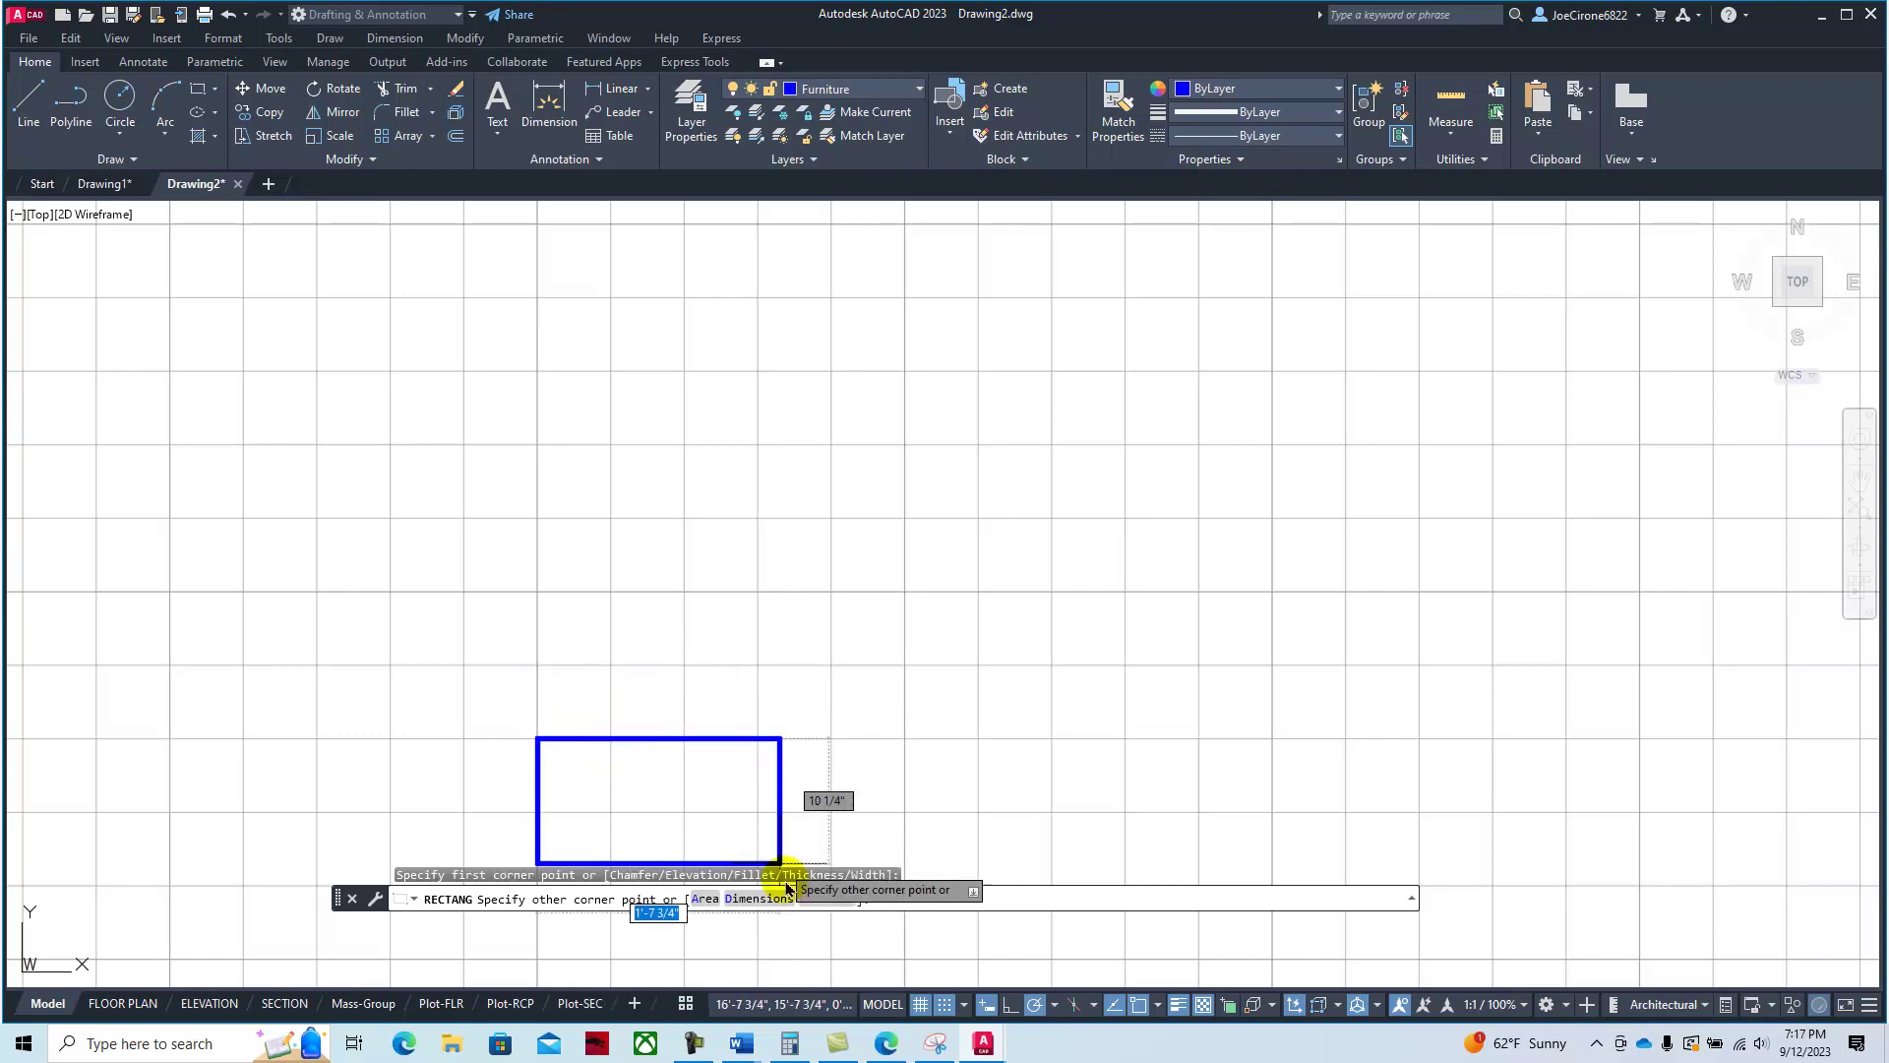
{"action": "left_click", "coordinate": [754, 898]}
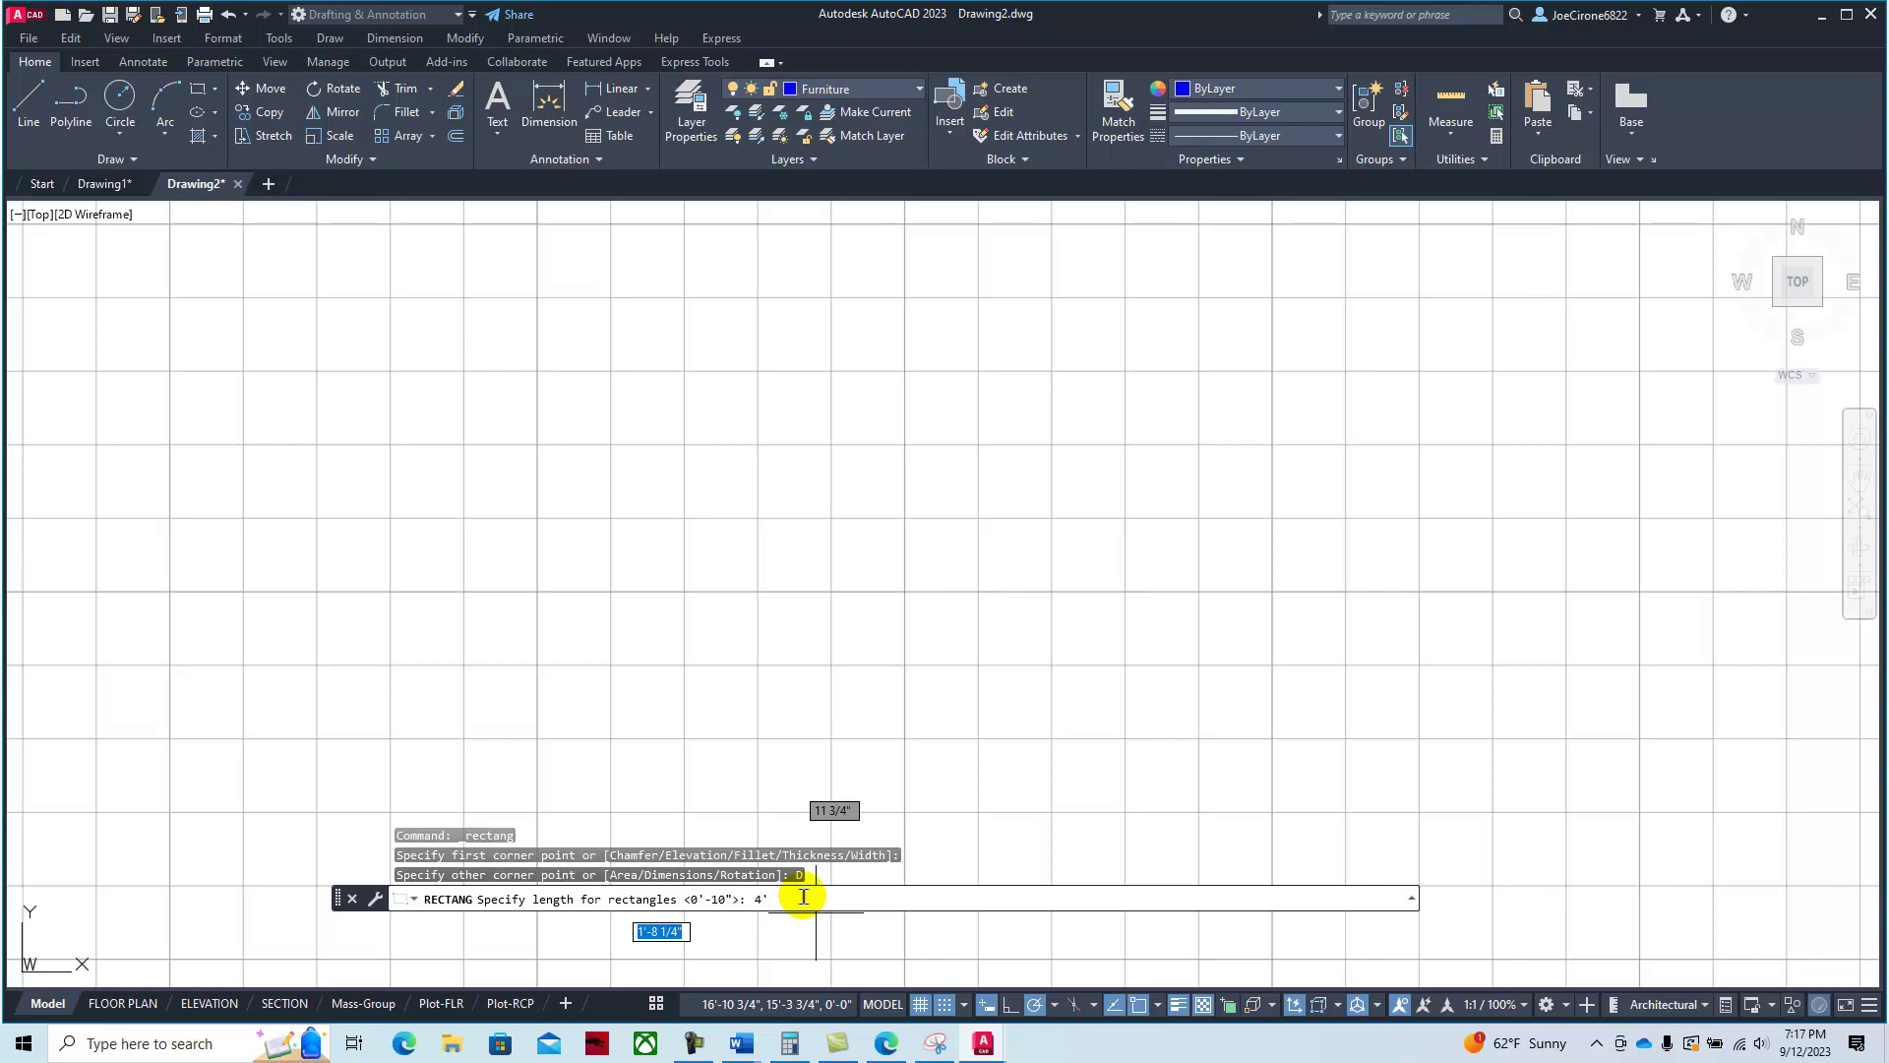
{"action": "key", "text": "Return"}
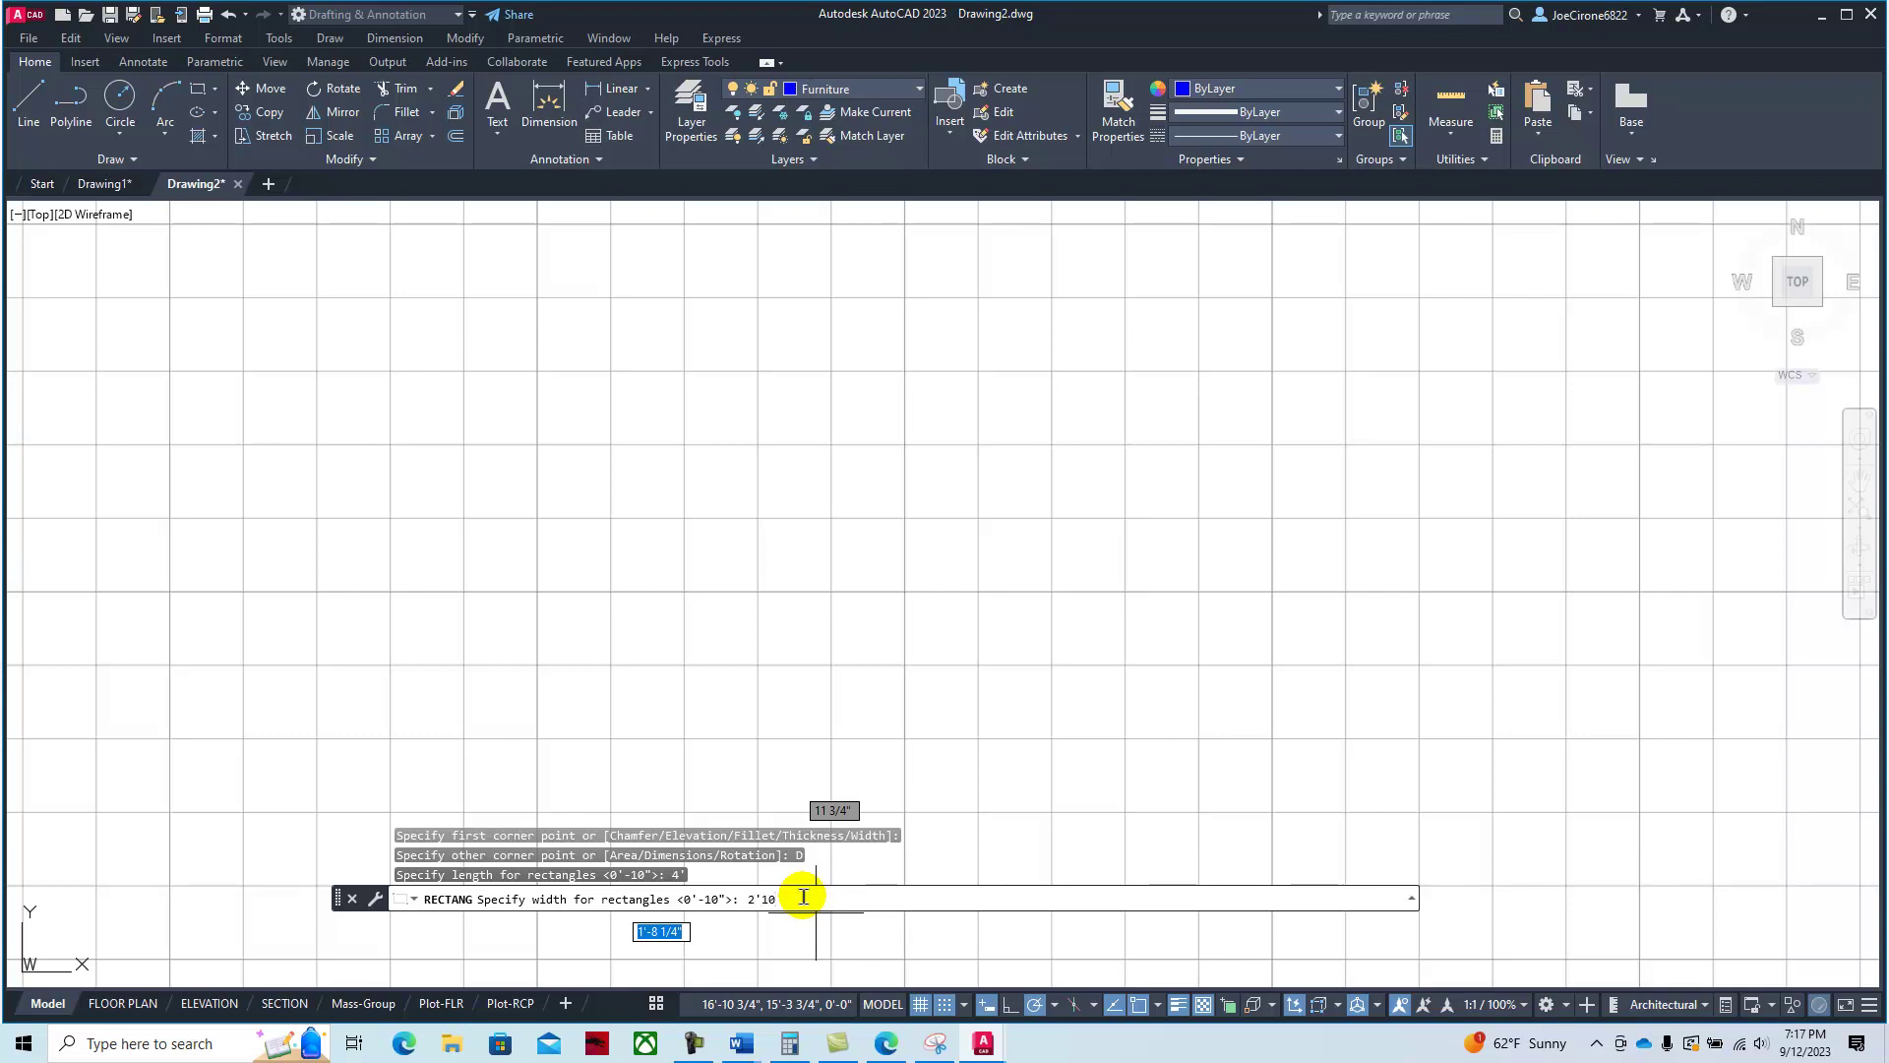
{"action": "key", "text": "Return"}
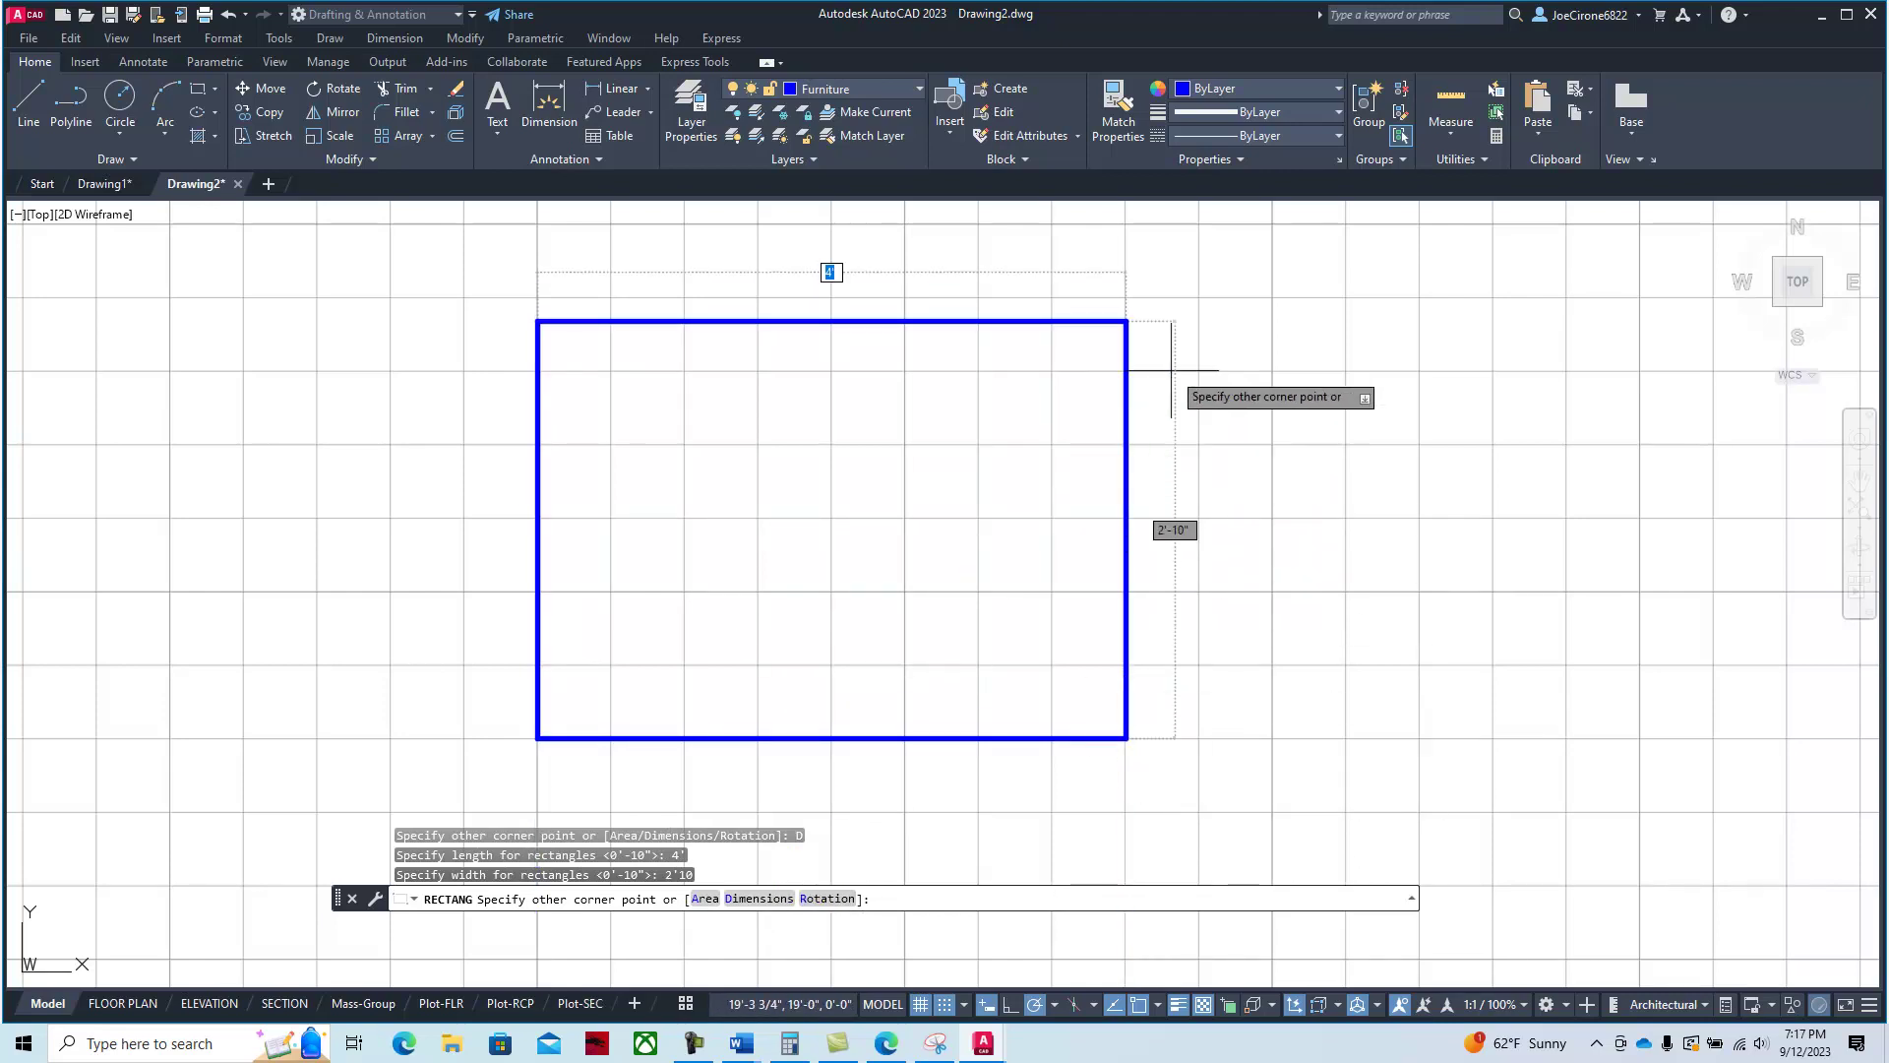
{"action": "left_click", "coordinate": [1223, 273]}
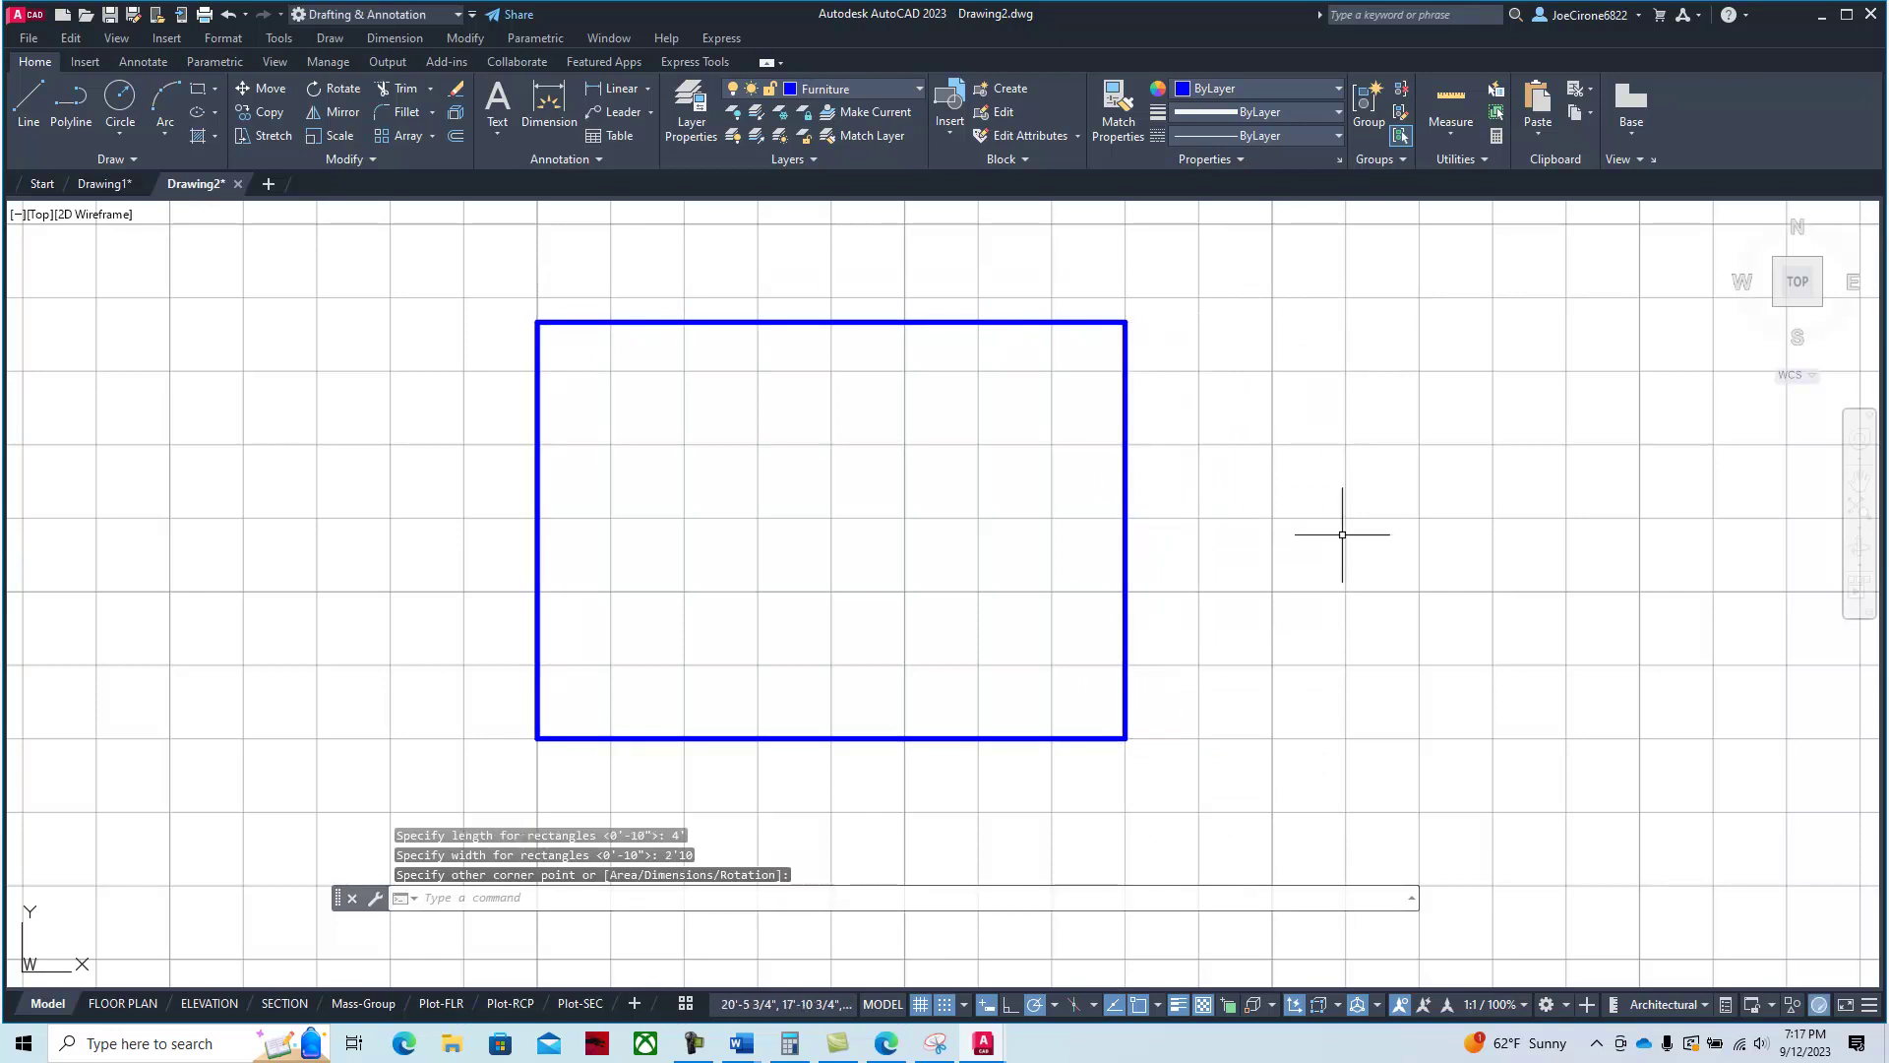
Explode the vanity rectangle into separate lines, consulting the reference drawing in Snipping Tool for the dimensions.
{"action": "left_click", "coordinate": [1125, 439]}
{"action": "mouse_move", "coordinate": [1127, 324]}
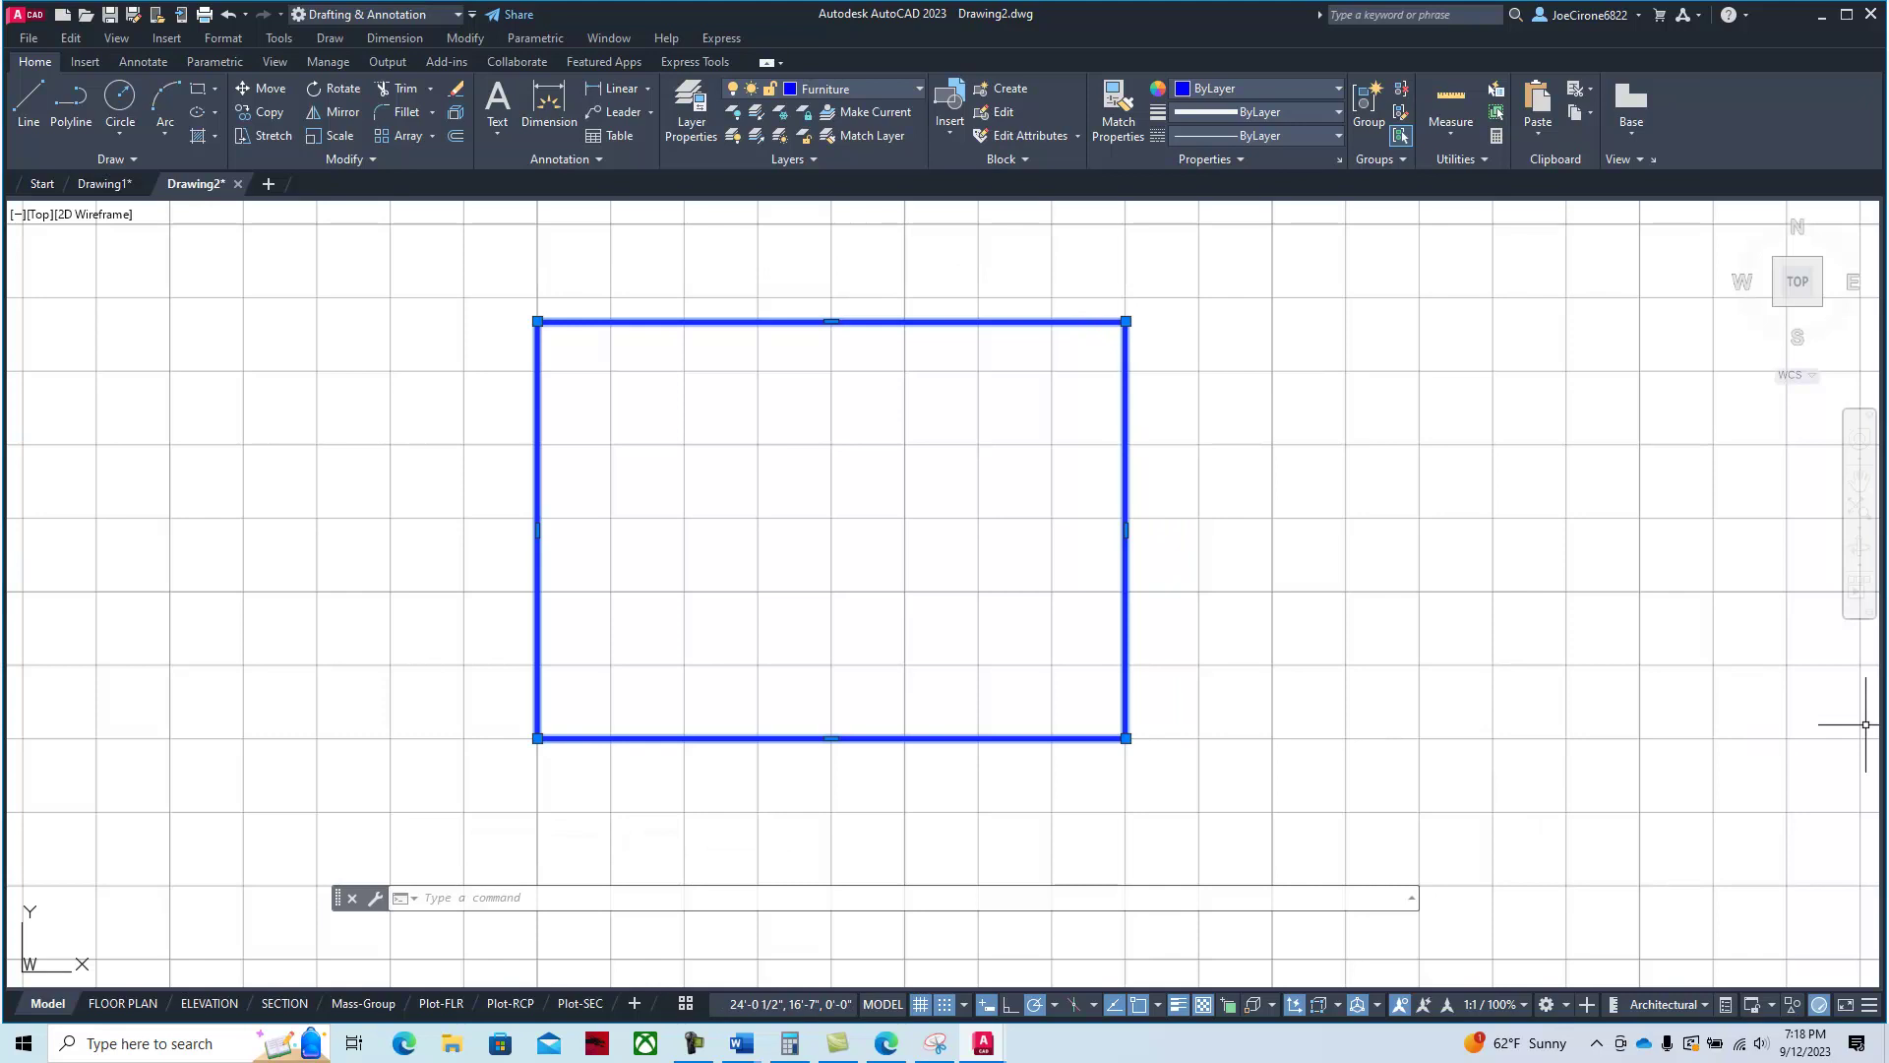
{"action": "left_click", "coordinate": [934, 1043]}
{"action": "left_click", "coordinate": [934, 460]}
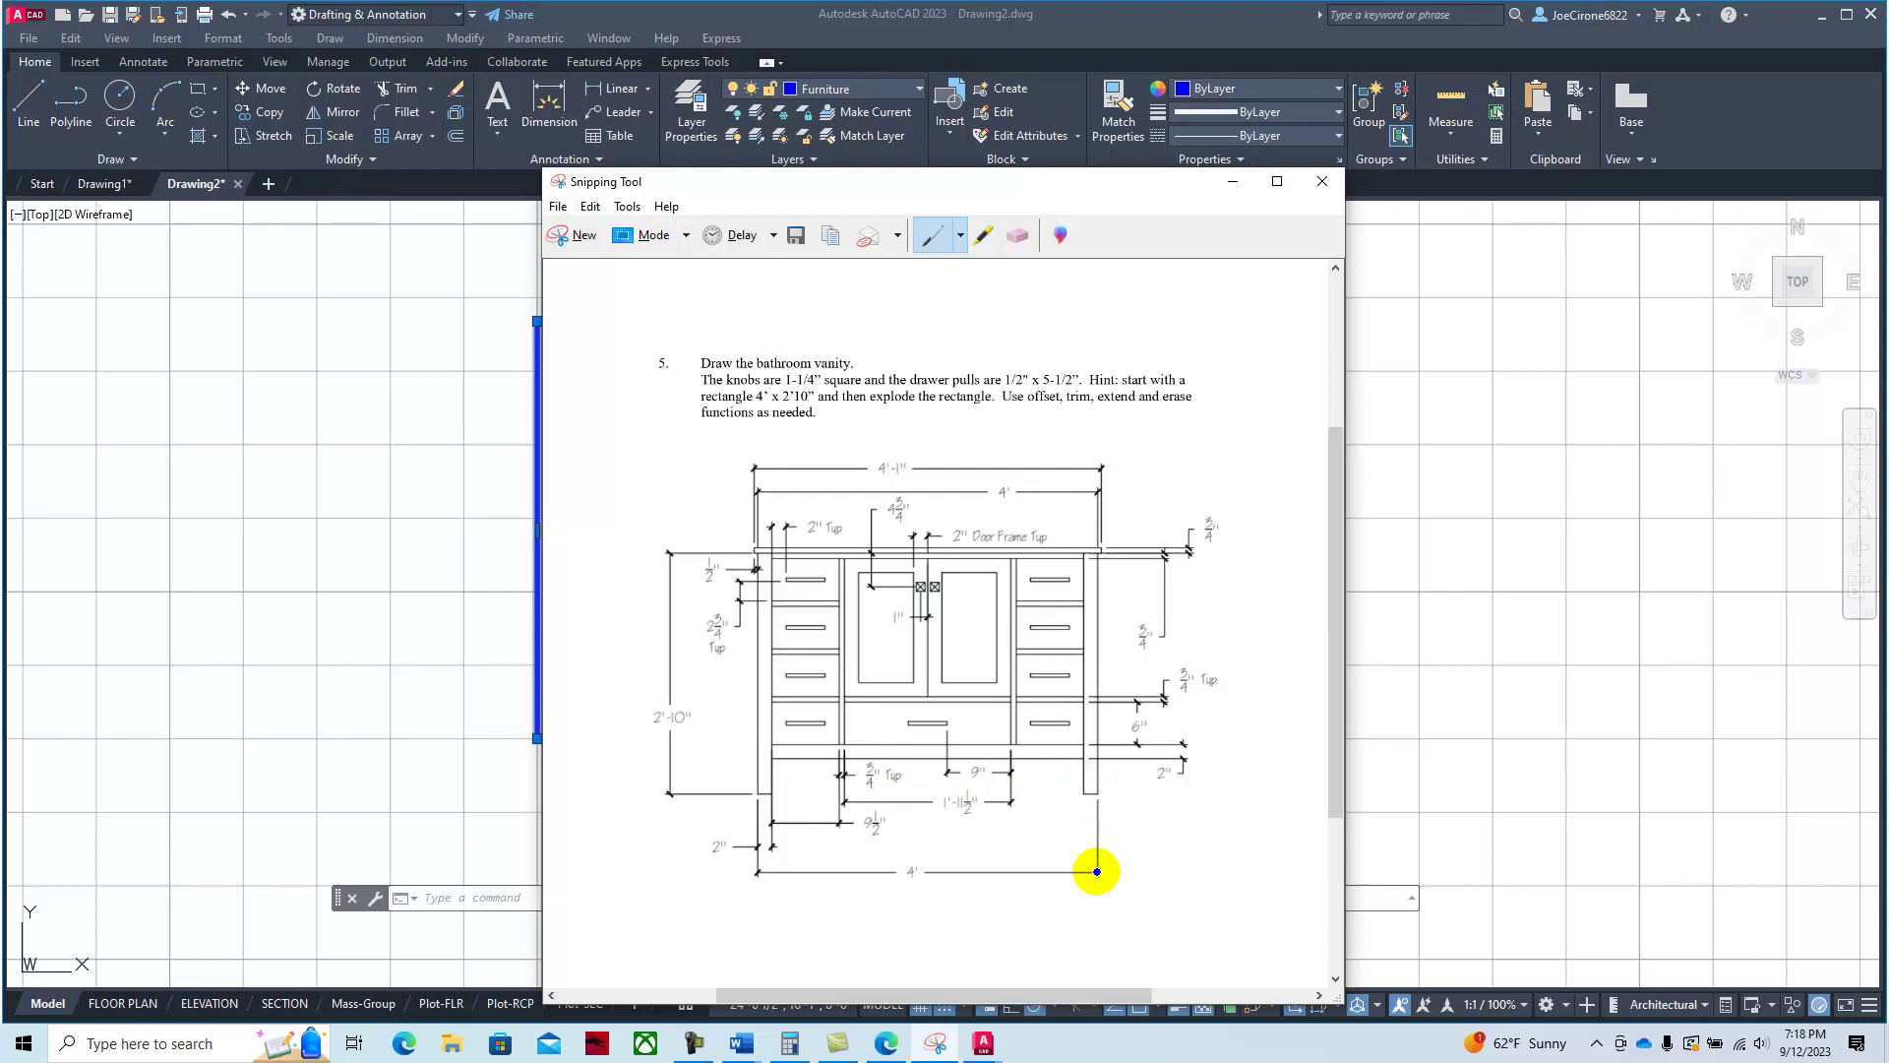
{"action": "left_click_drag", "start_coordinate": [990, 181], "coordinate": [1888, 123]}
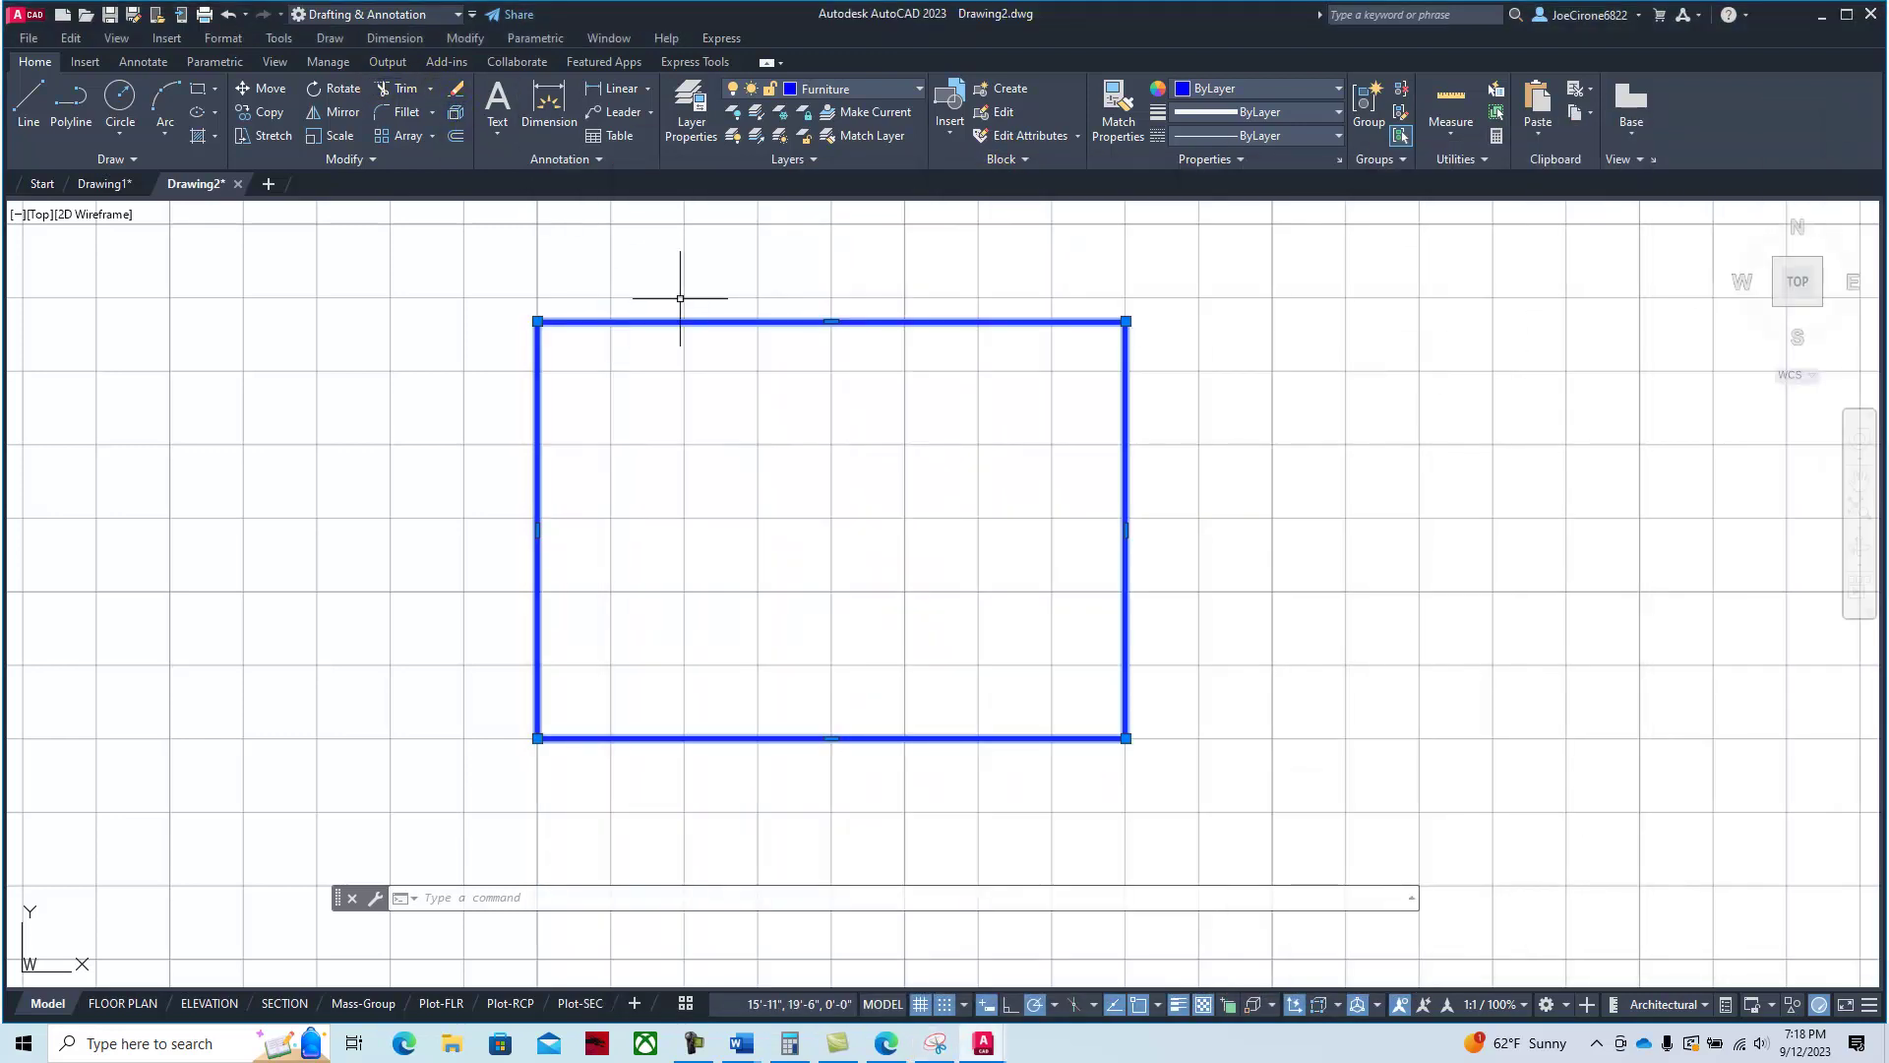
{"action": "left_click", "coordinate": [456, 114]}
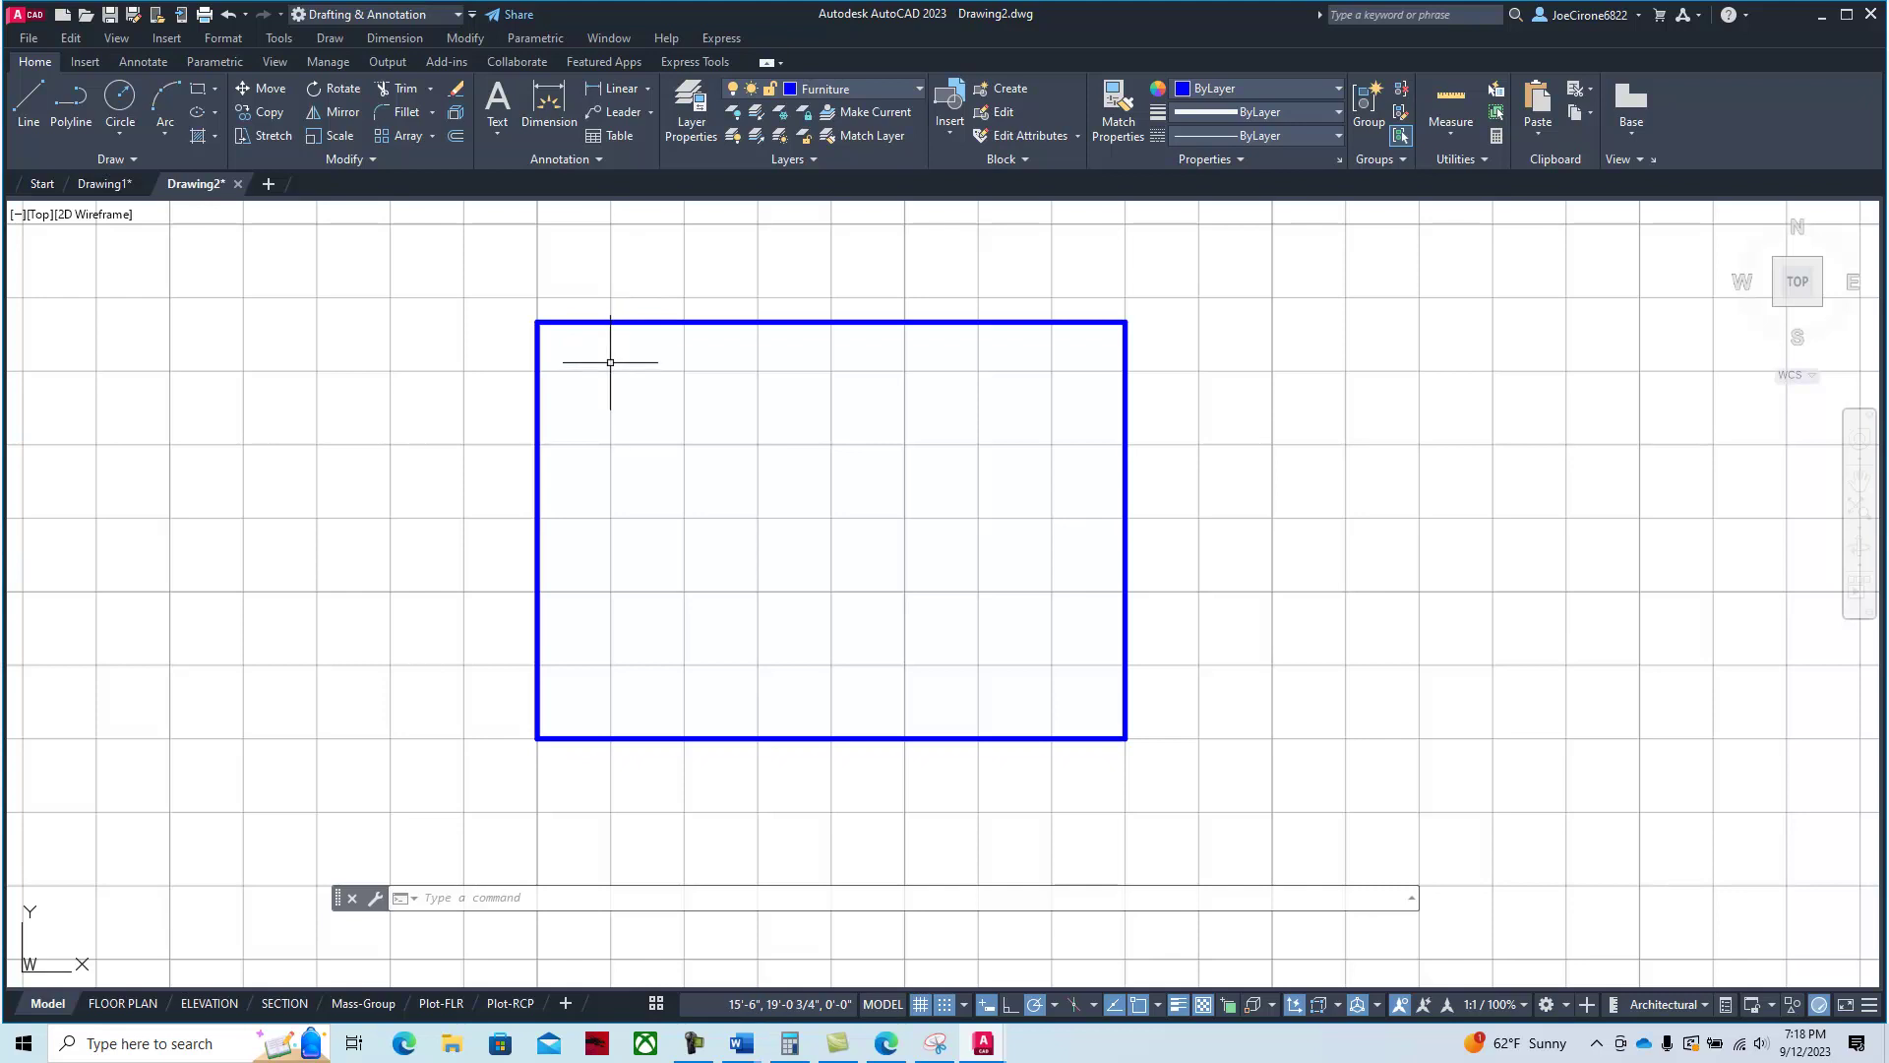
{"action": "key", "text": "Escape"}
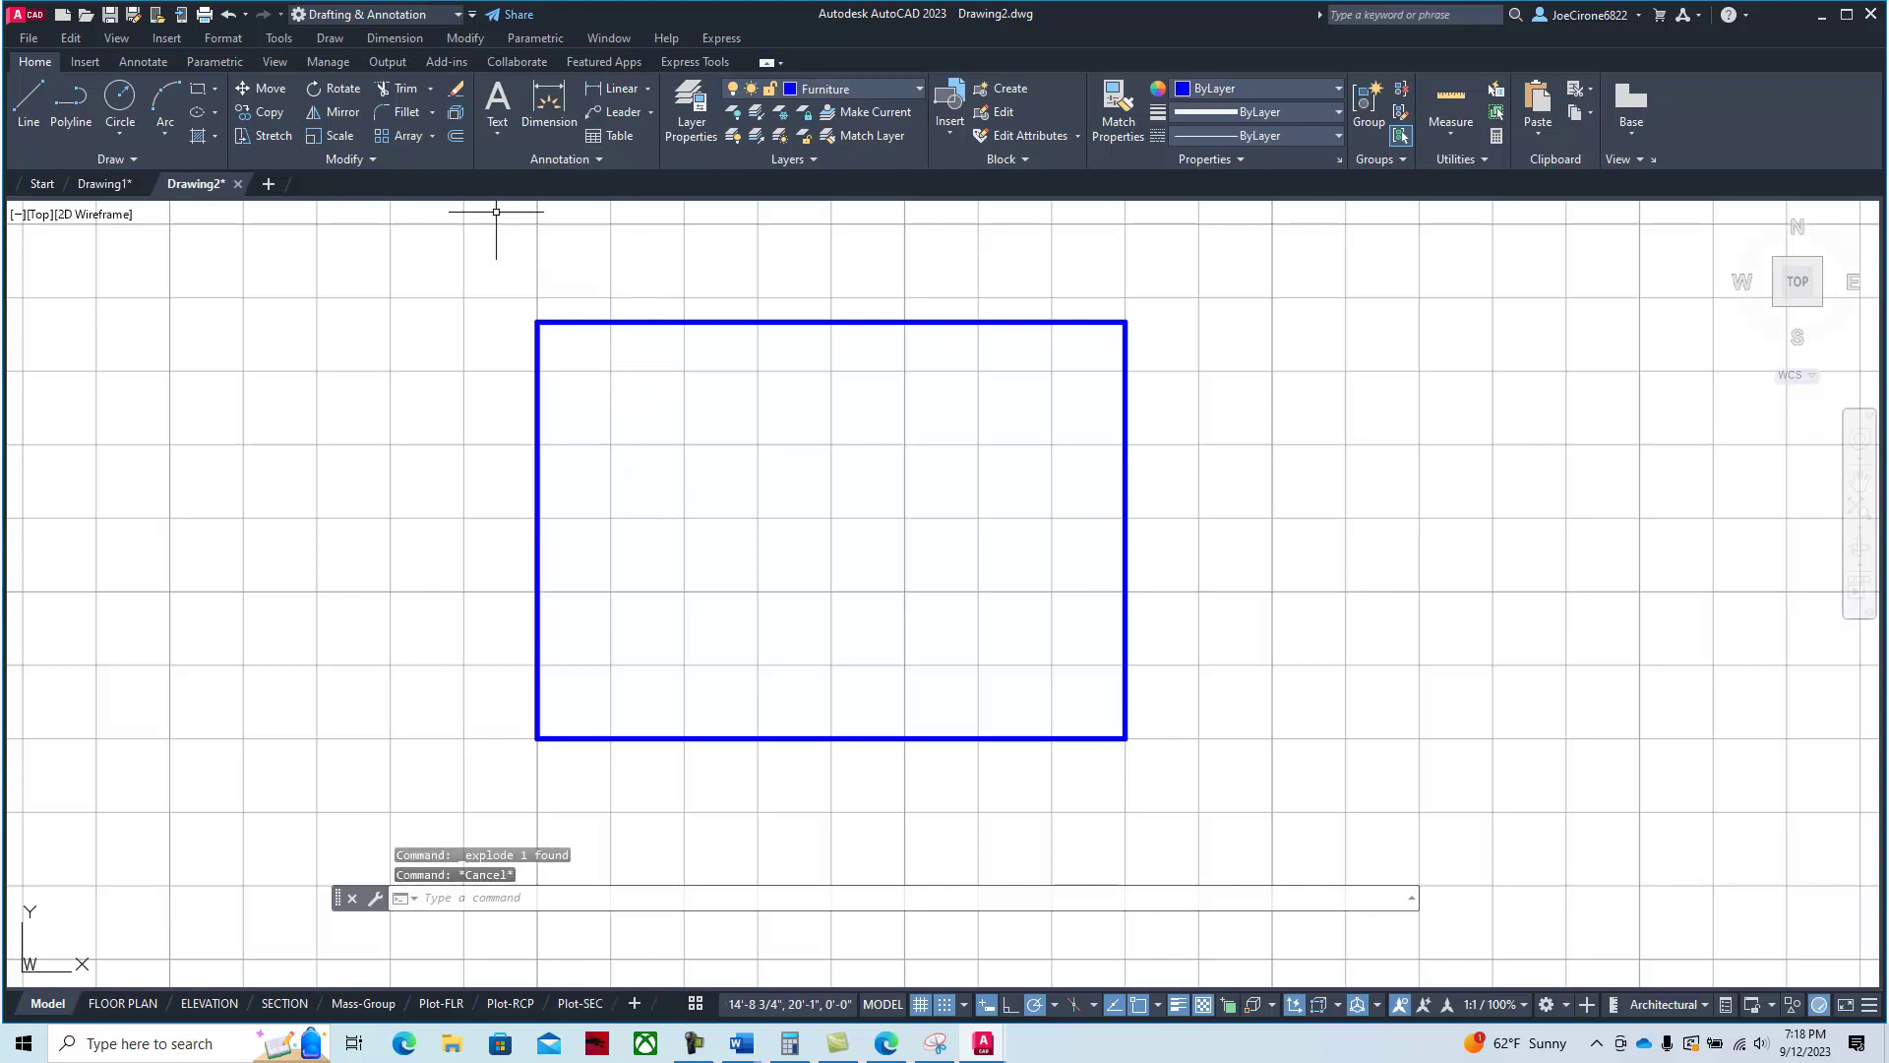
Offset the left edge of the vanity outline 2" inward to form the left leg.
{"action": "left_click", "coordinate": [456, 138]}
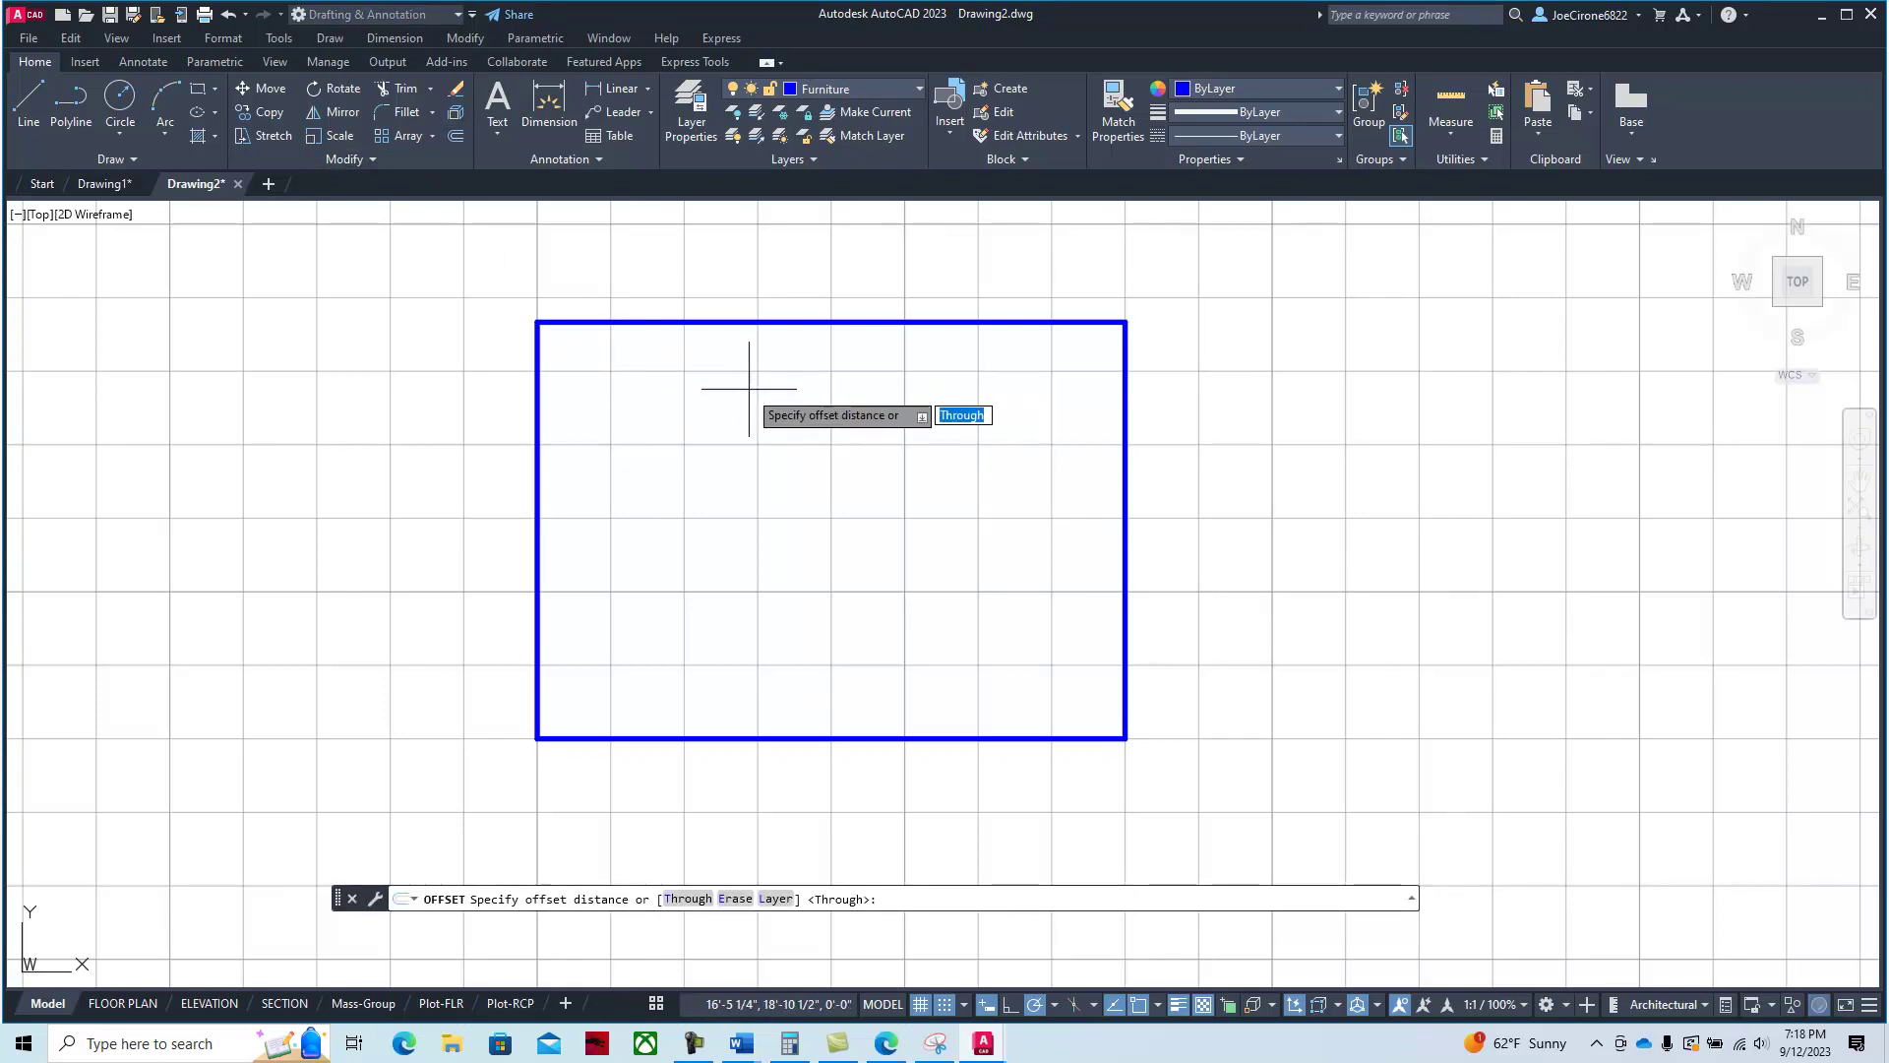
{"action": "type", "text": "2"}
{"action": "key", "text": "Return"}
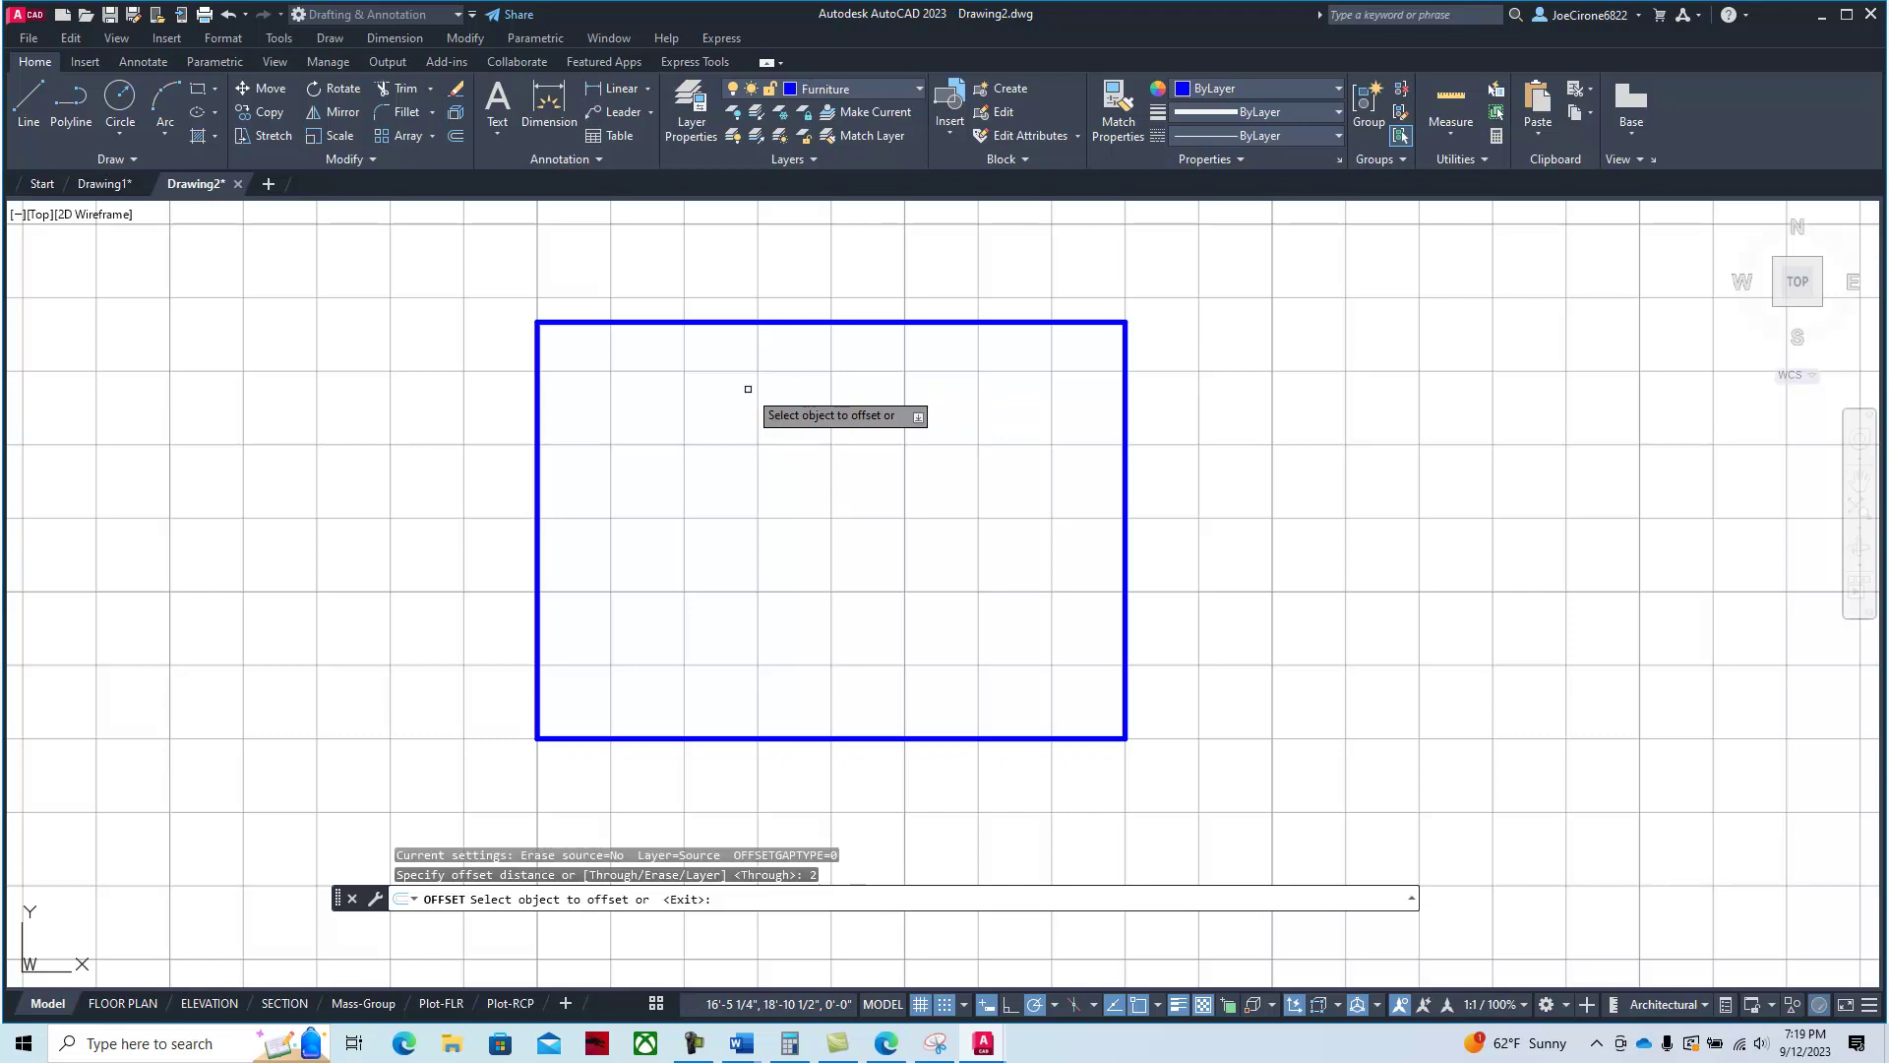
{"action": "left_click", "coordinate": [537, 441]}
{"action": "left_click", "coordinate": [629, 448]}
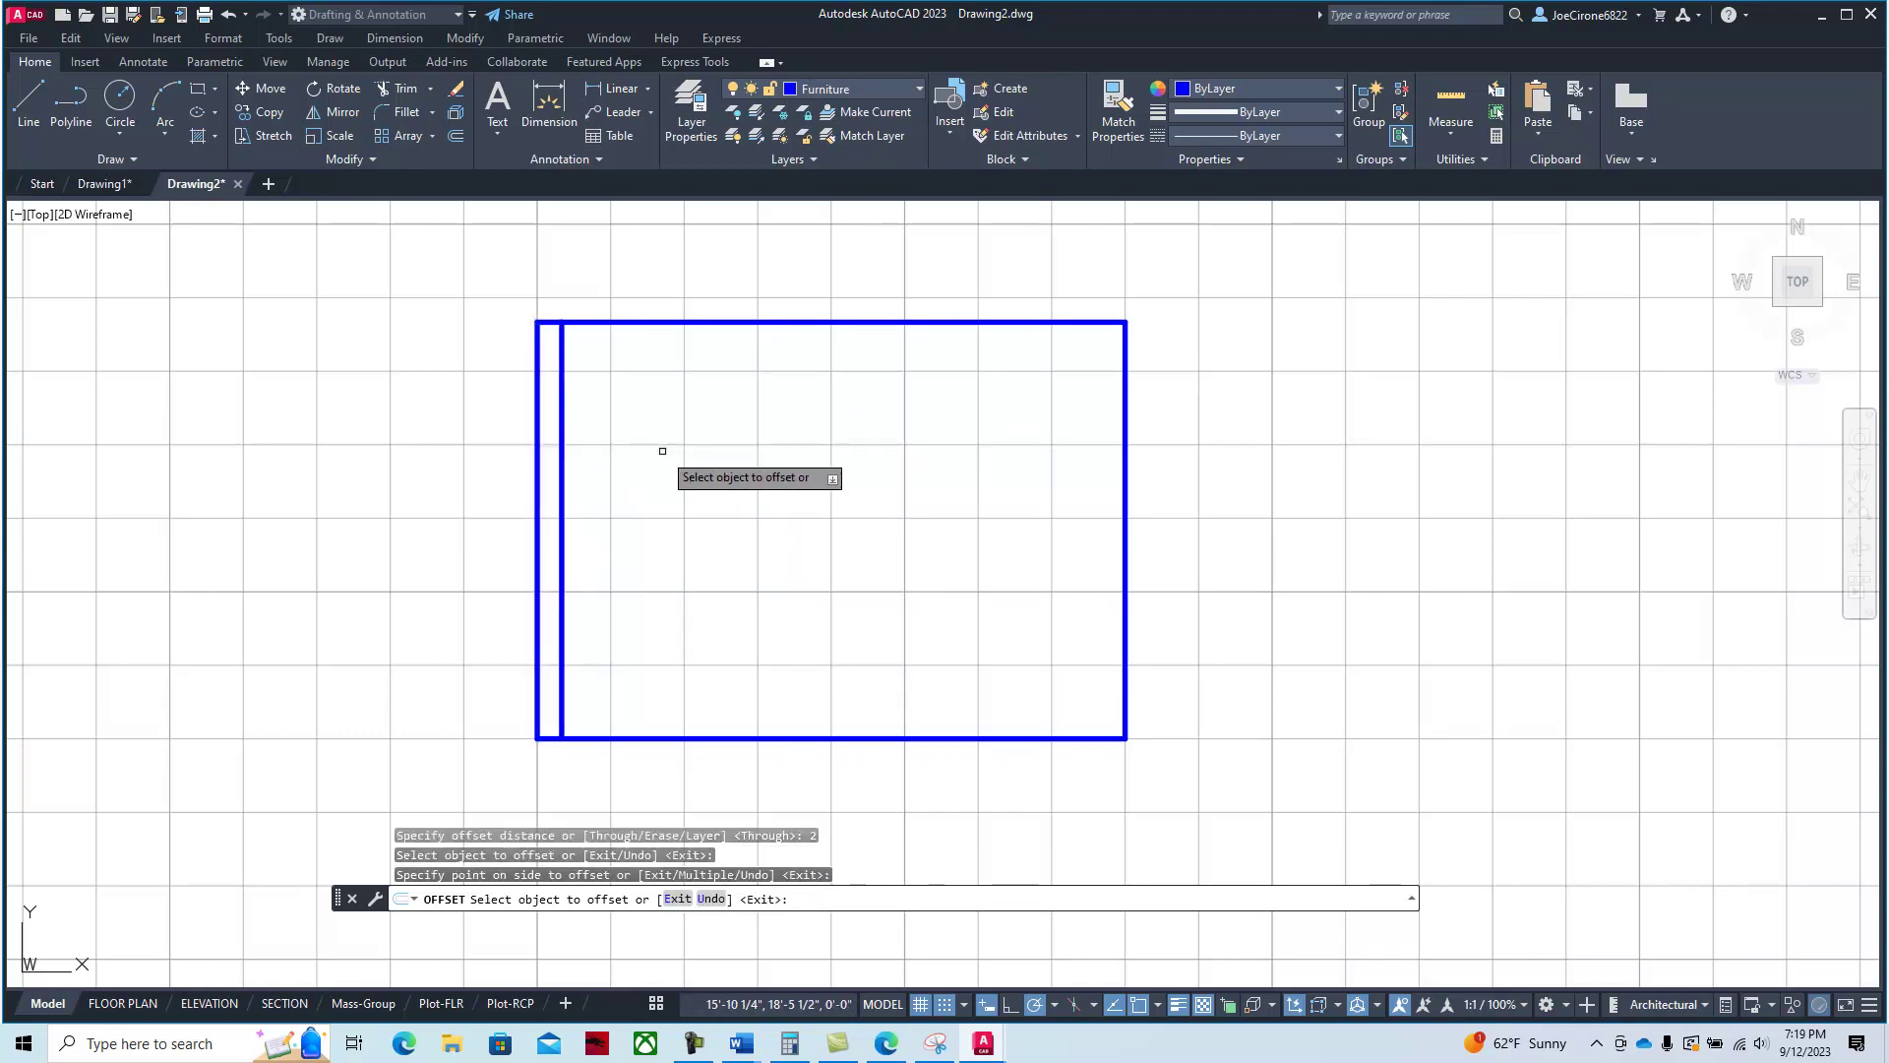
{"action": "key", "text": "Return"}
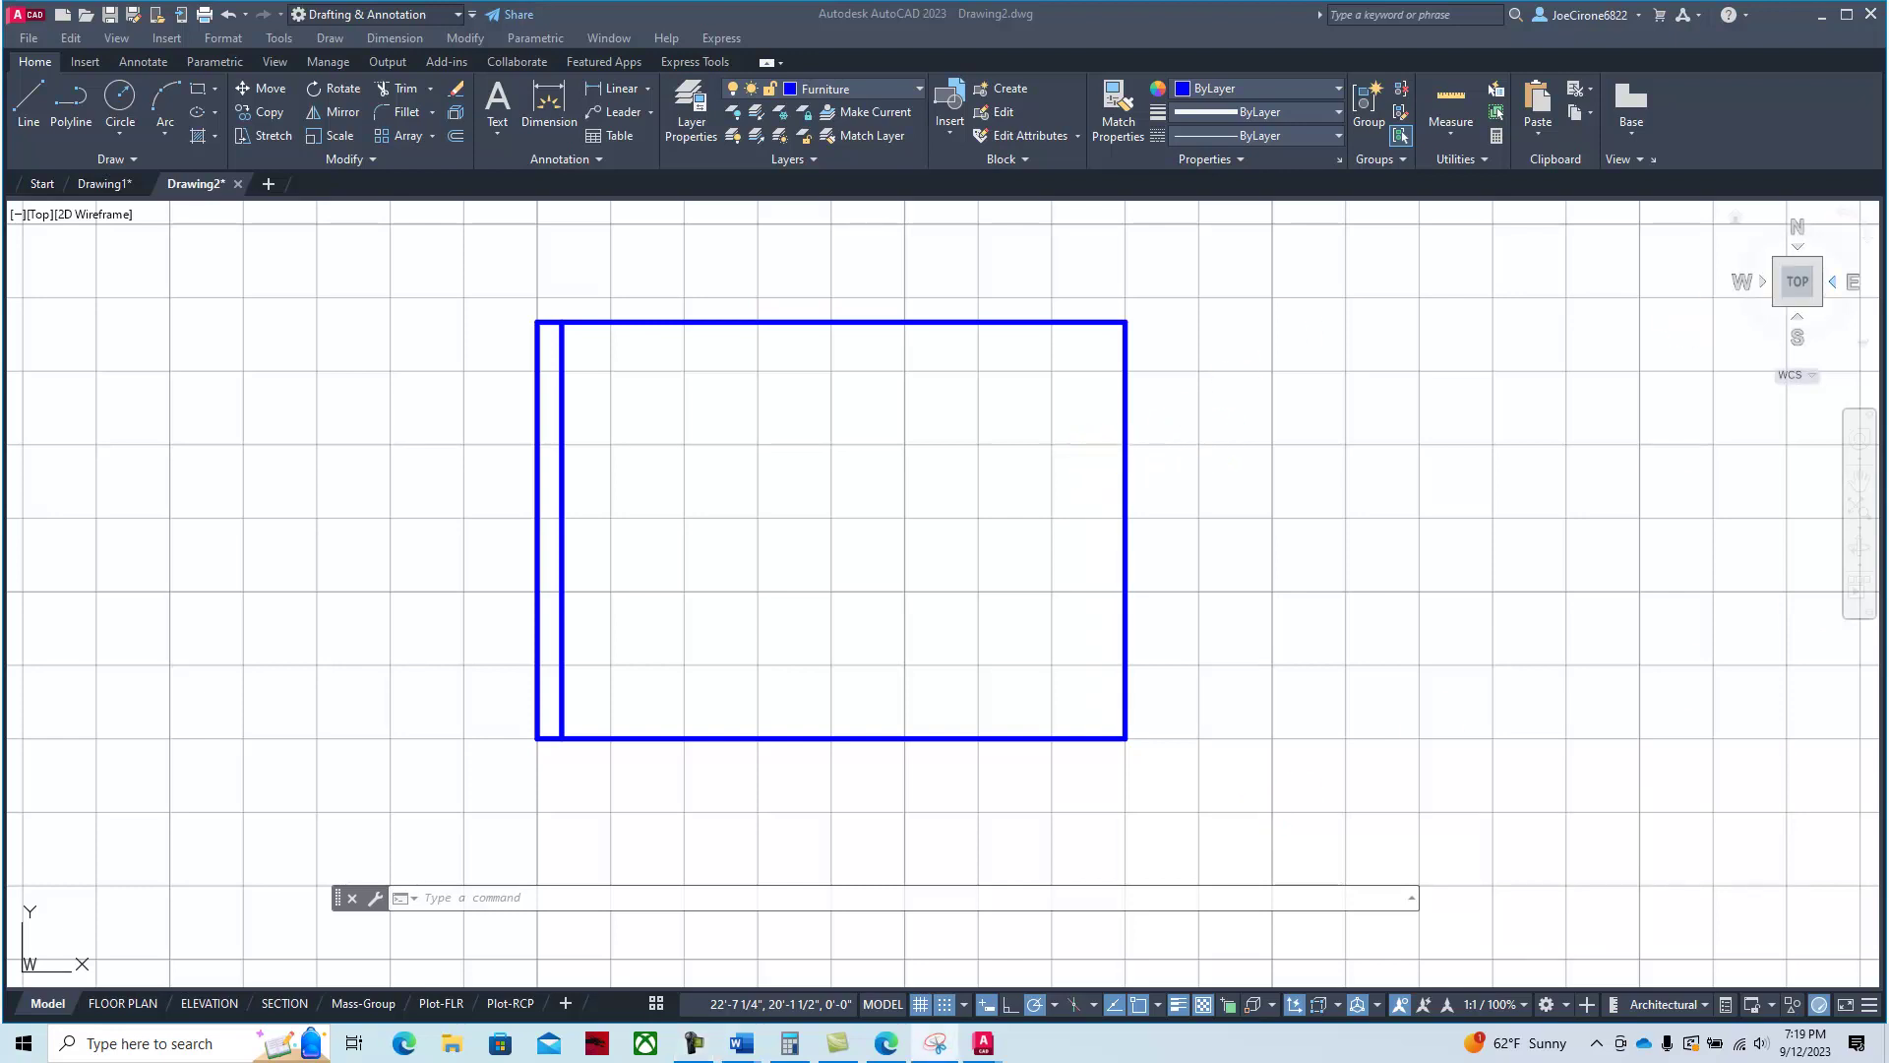
Check the reference drawing and offset the right edge of the vanity outline 2" inward to form the right leg.
{"action": "left_click", "coordinate": [935, 1043]}
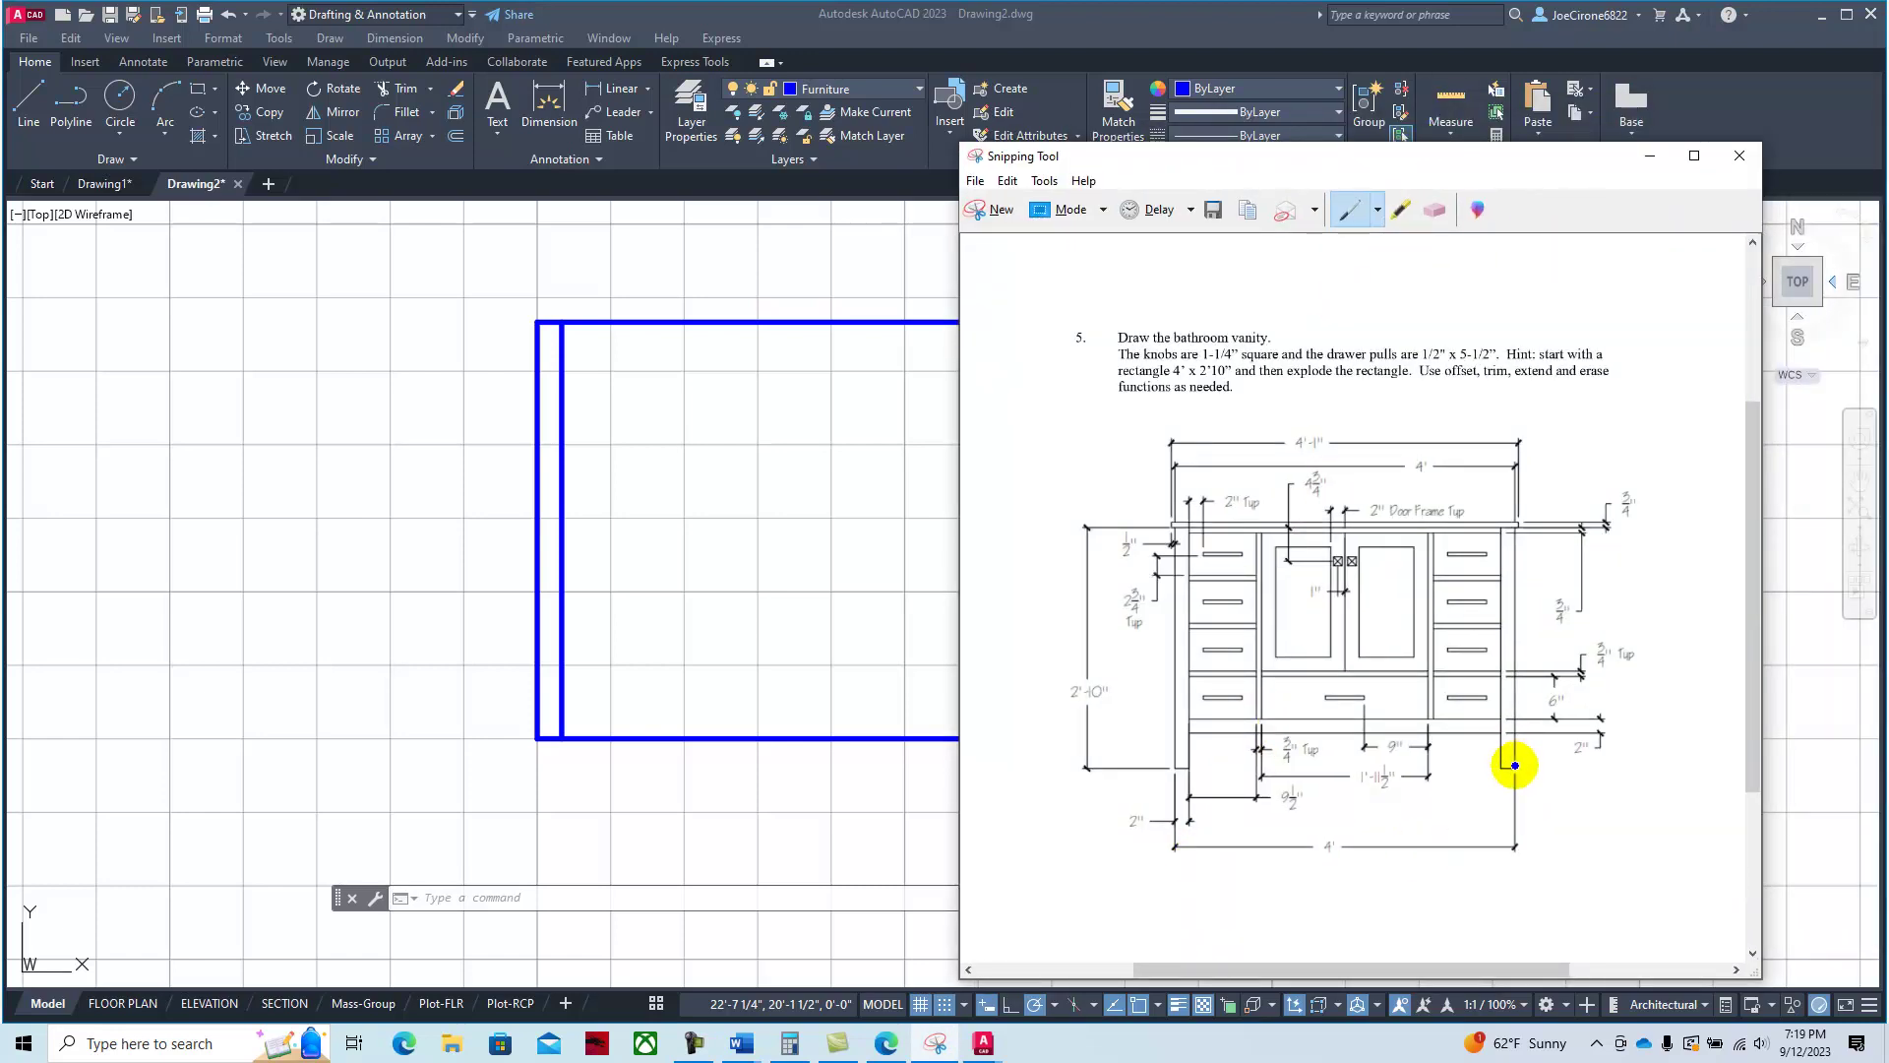
{"action": "left_click_drag", "start_coordinate": [1485, 156], "coordinate": [1887, 132]}
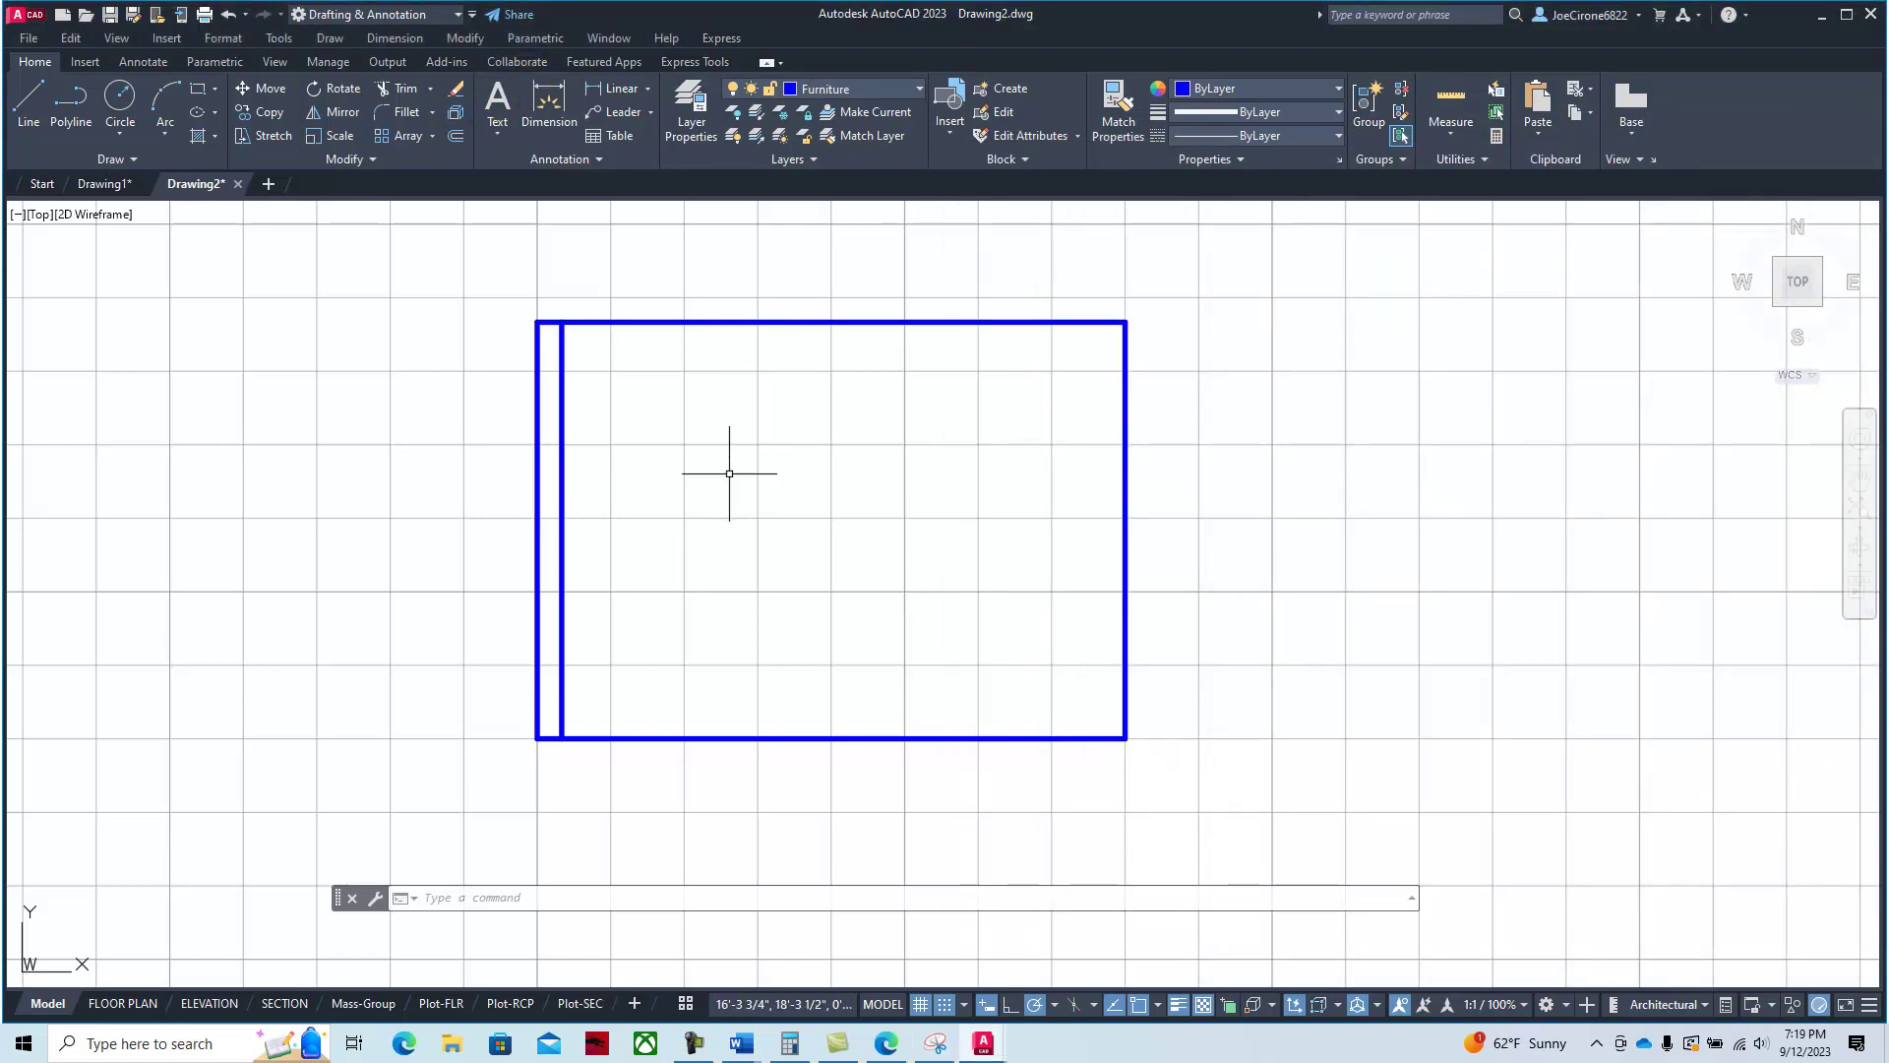
{"action": "left_click", "coordinate": [455, 135]}
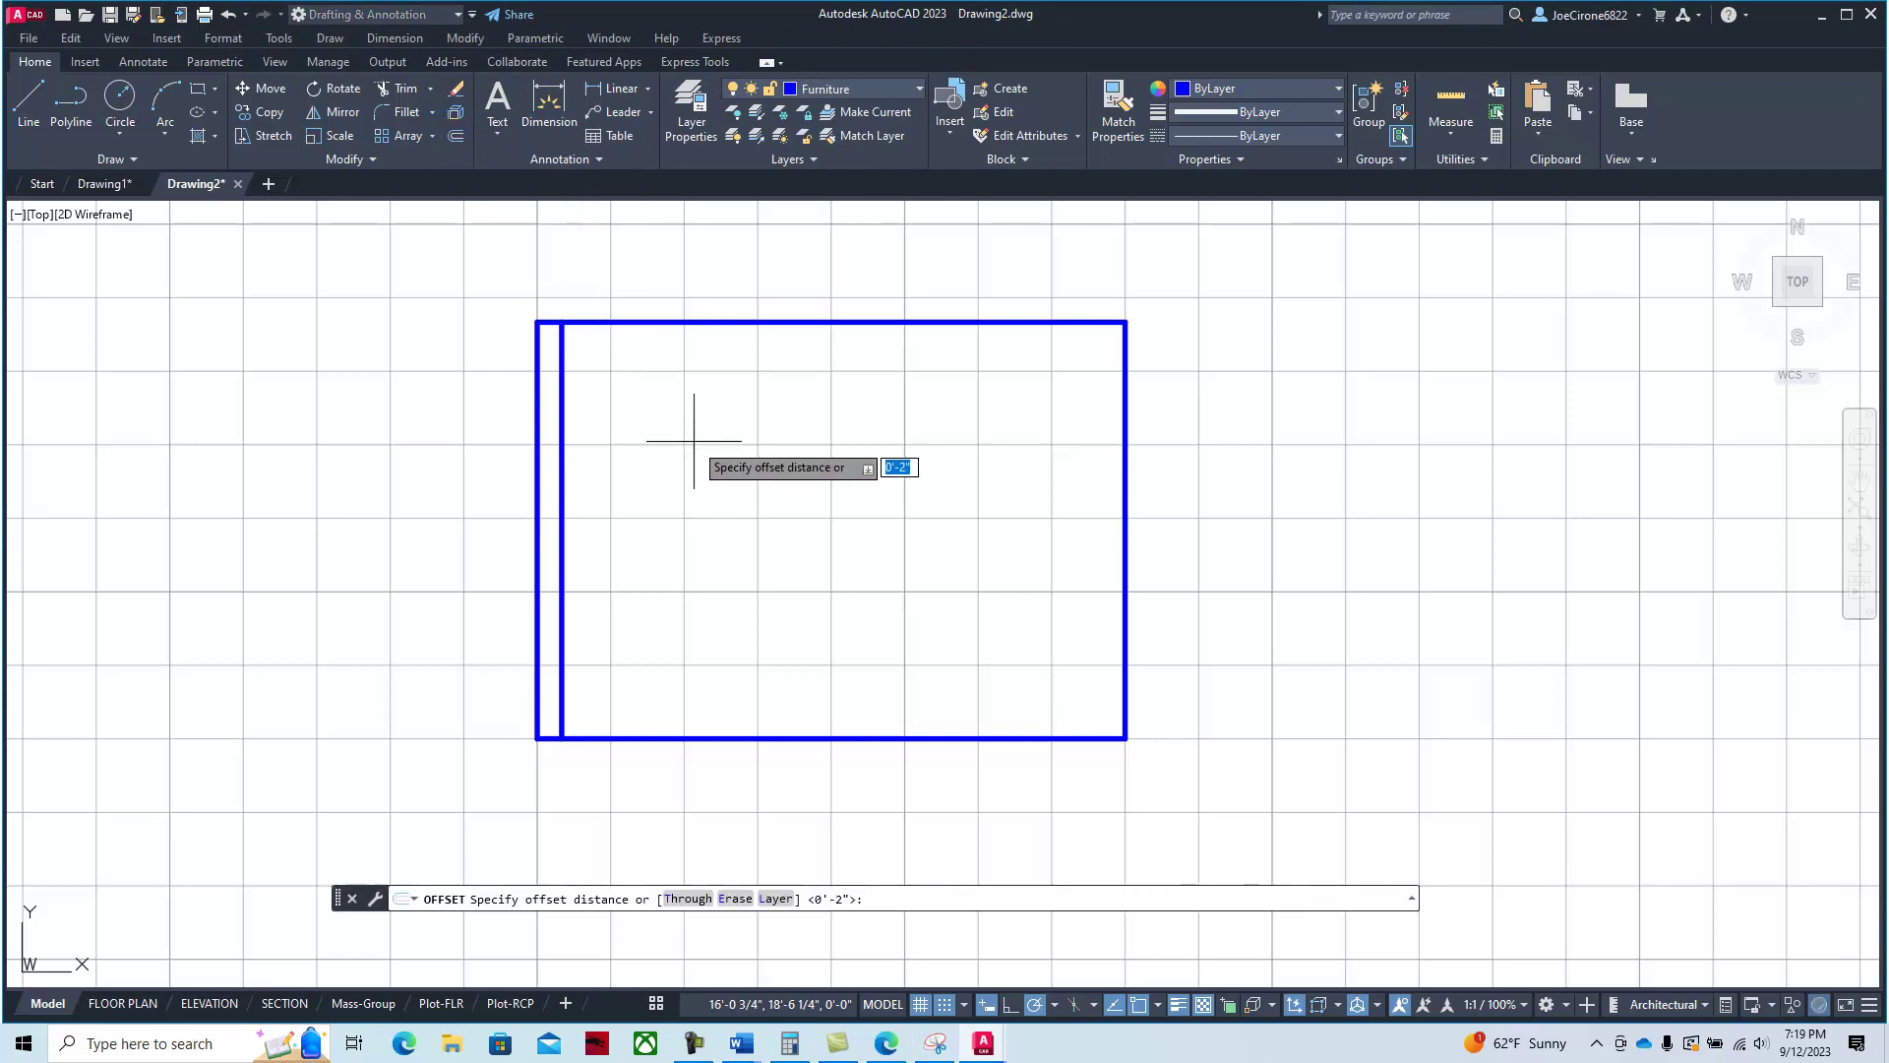
{"action": "key", "text": "Return"}
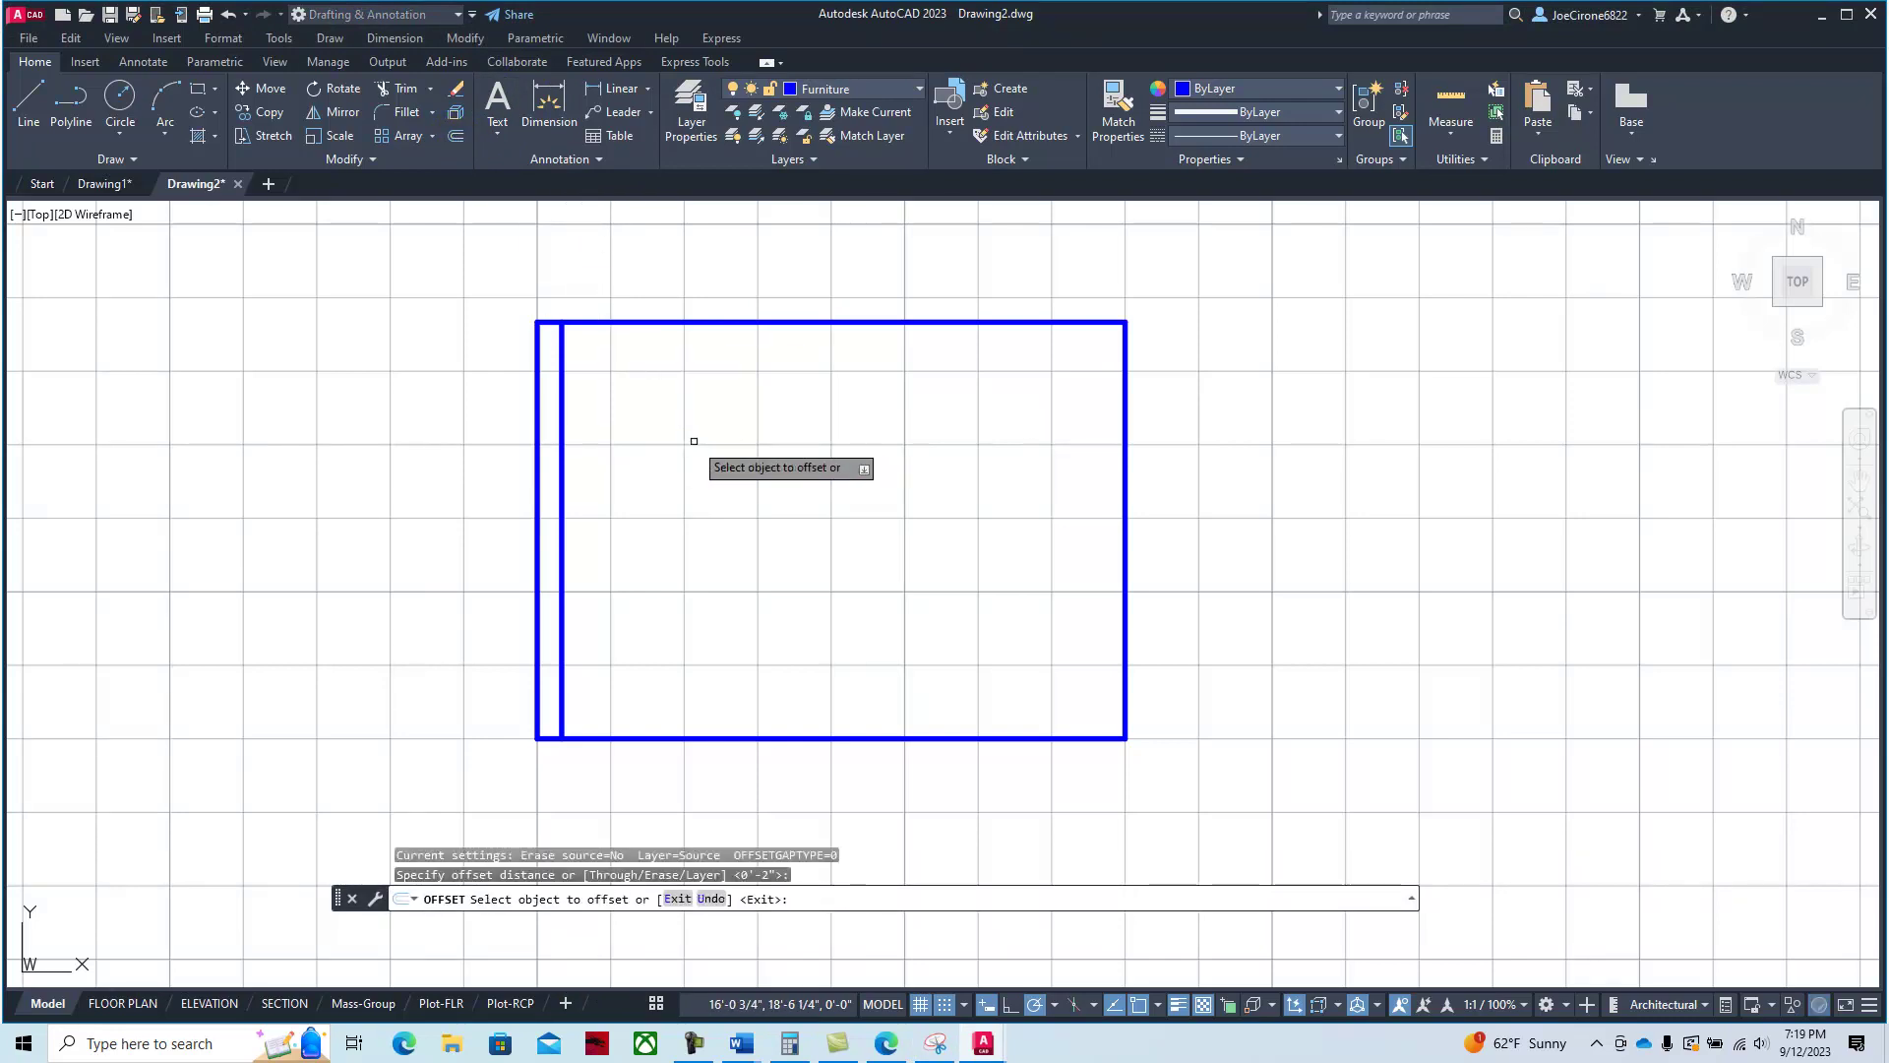
{"action": "left_click", "coordinate": [1125, 428]}
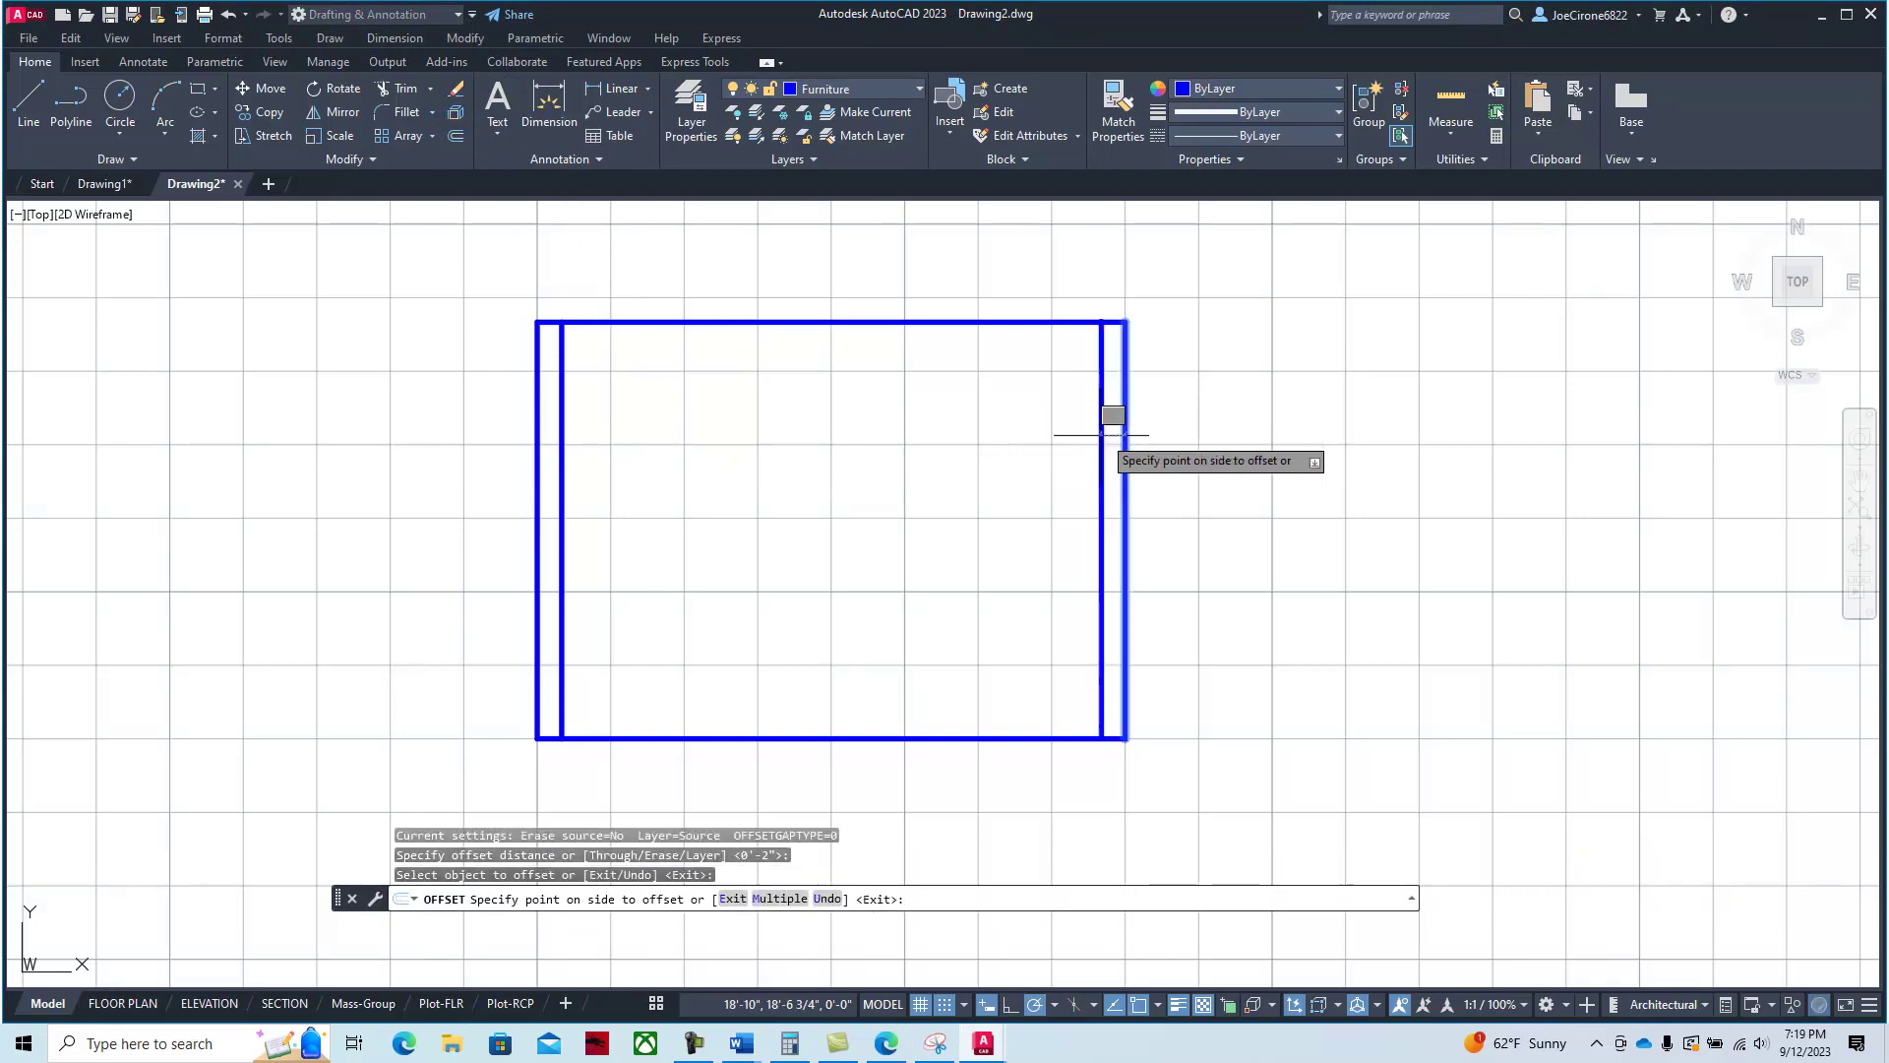
{"action": "left_click", "coordinate": [1039, 447]}
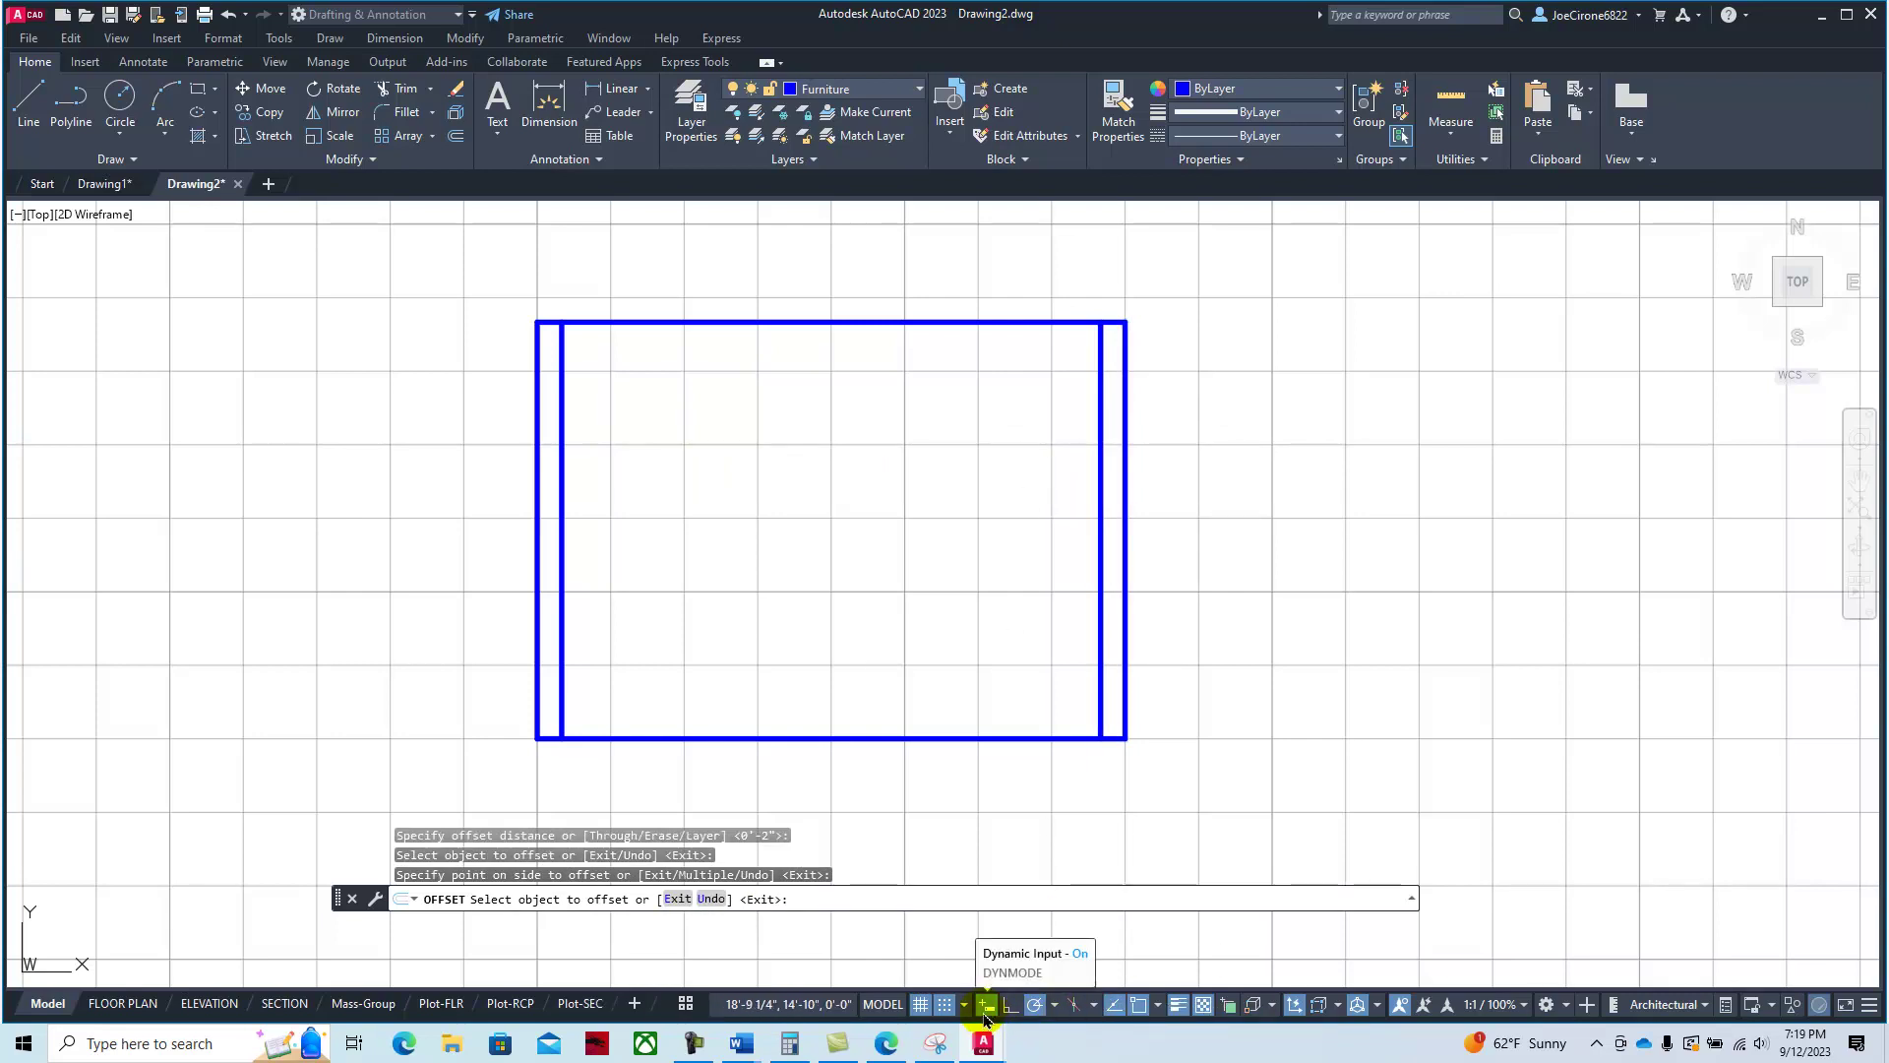
{"action": "left_click", "coordinate": [985, 1007]}
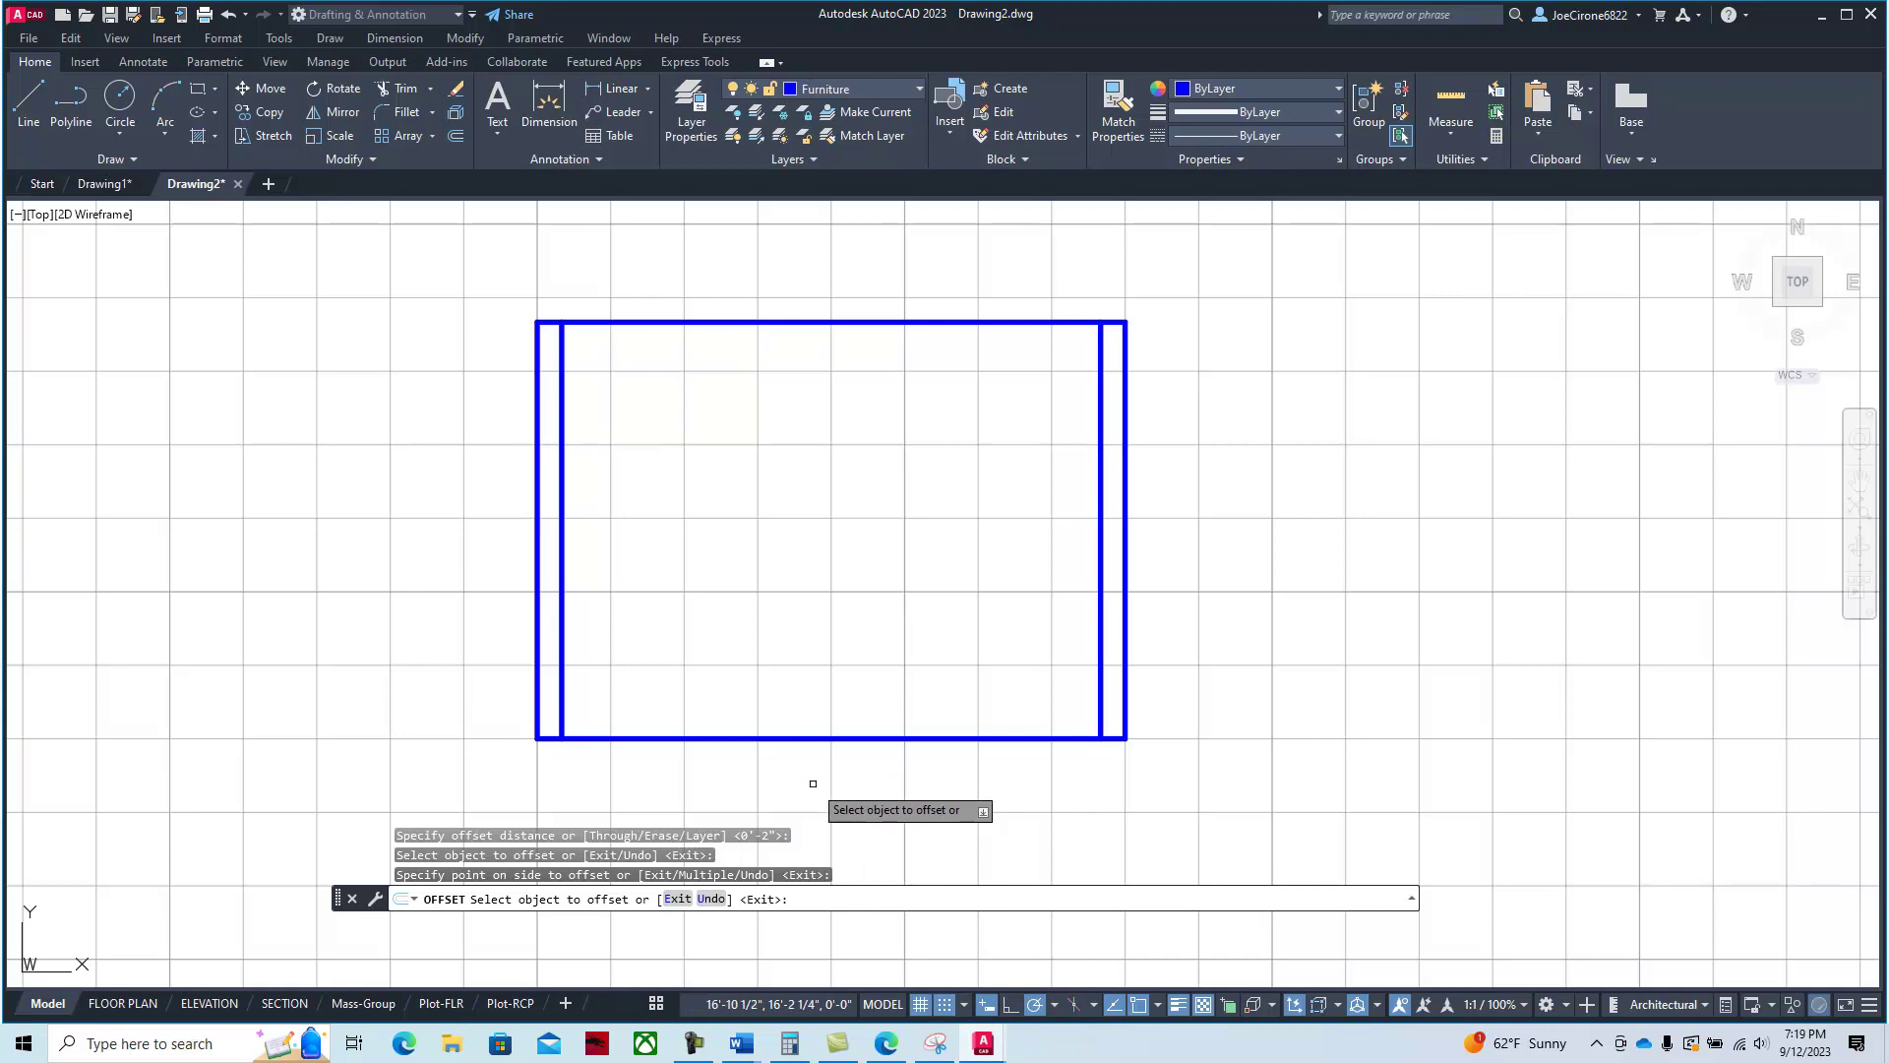
{"action": "key", "text": "Return"}
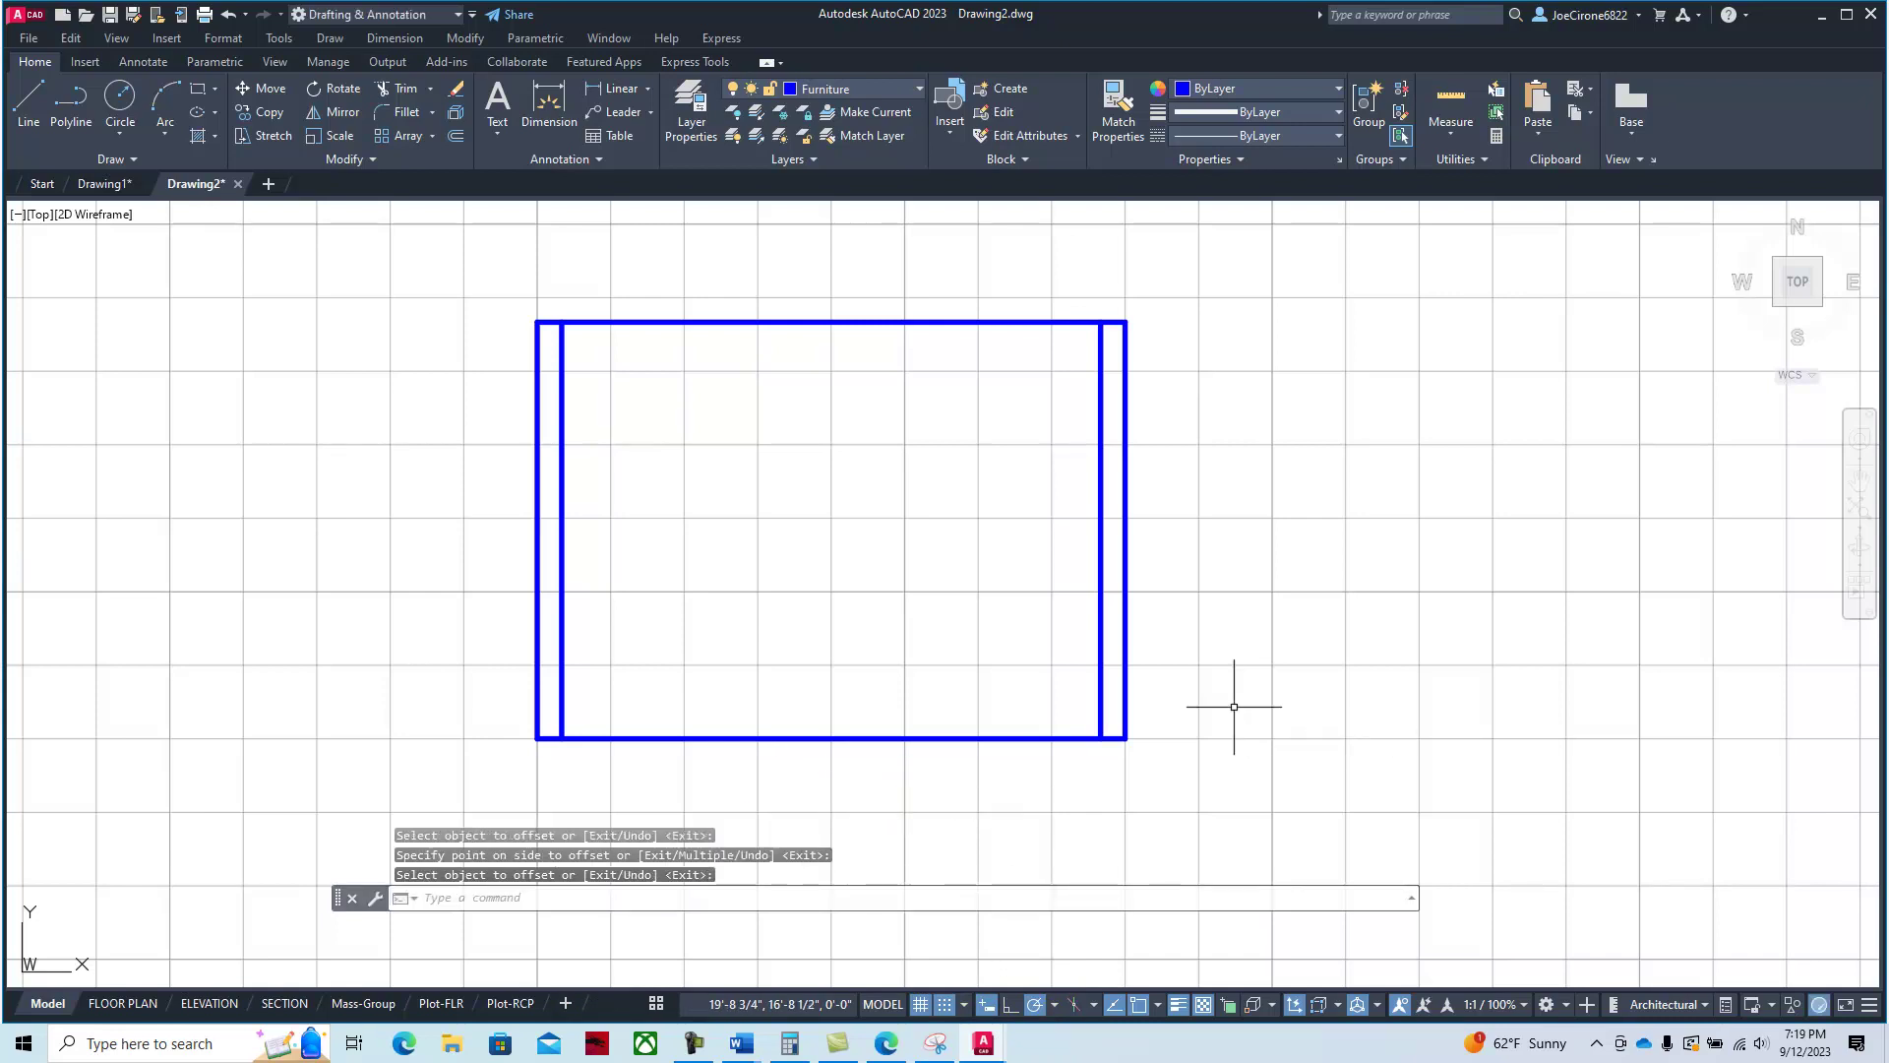
Check the reference drawing and offset the top edge of the vanity outline 3/4" upward for the countertop.
{"action": "left_click_drag", "start_coordinate": [1881, 59], "coordinate": [1323, 140]}
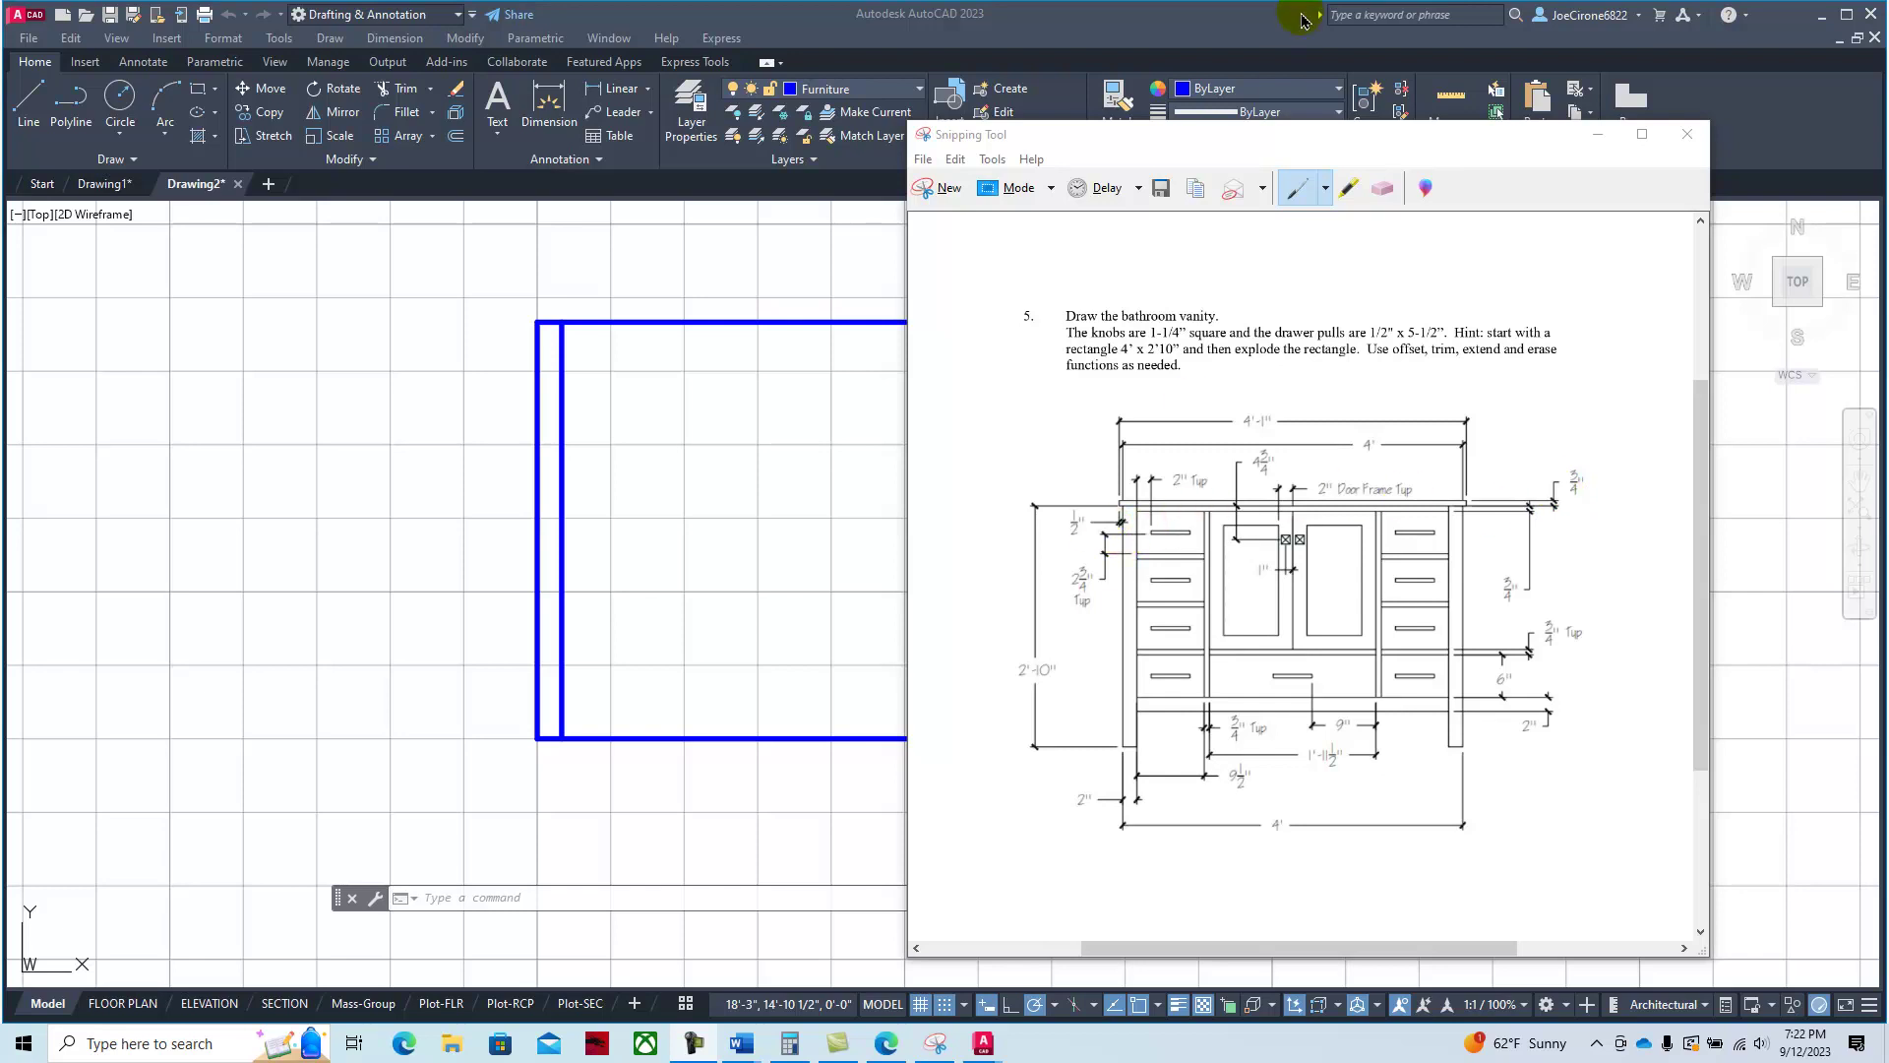
{"action": "left_click", "coordinate": [1598, 133]}
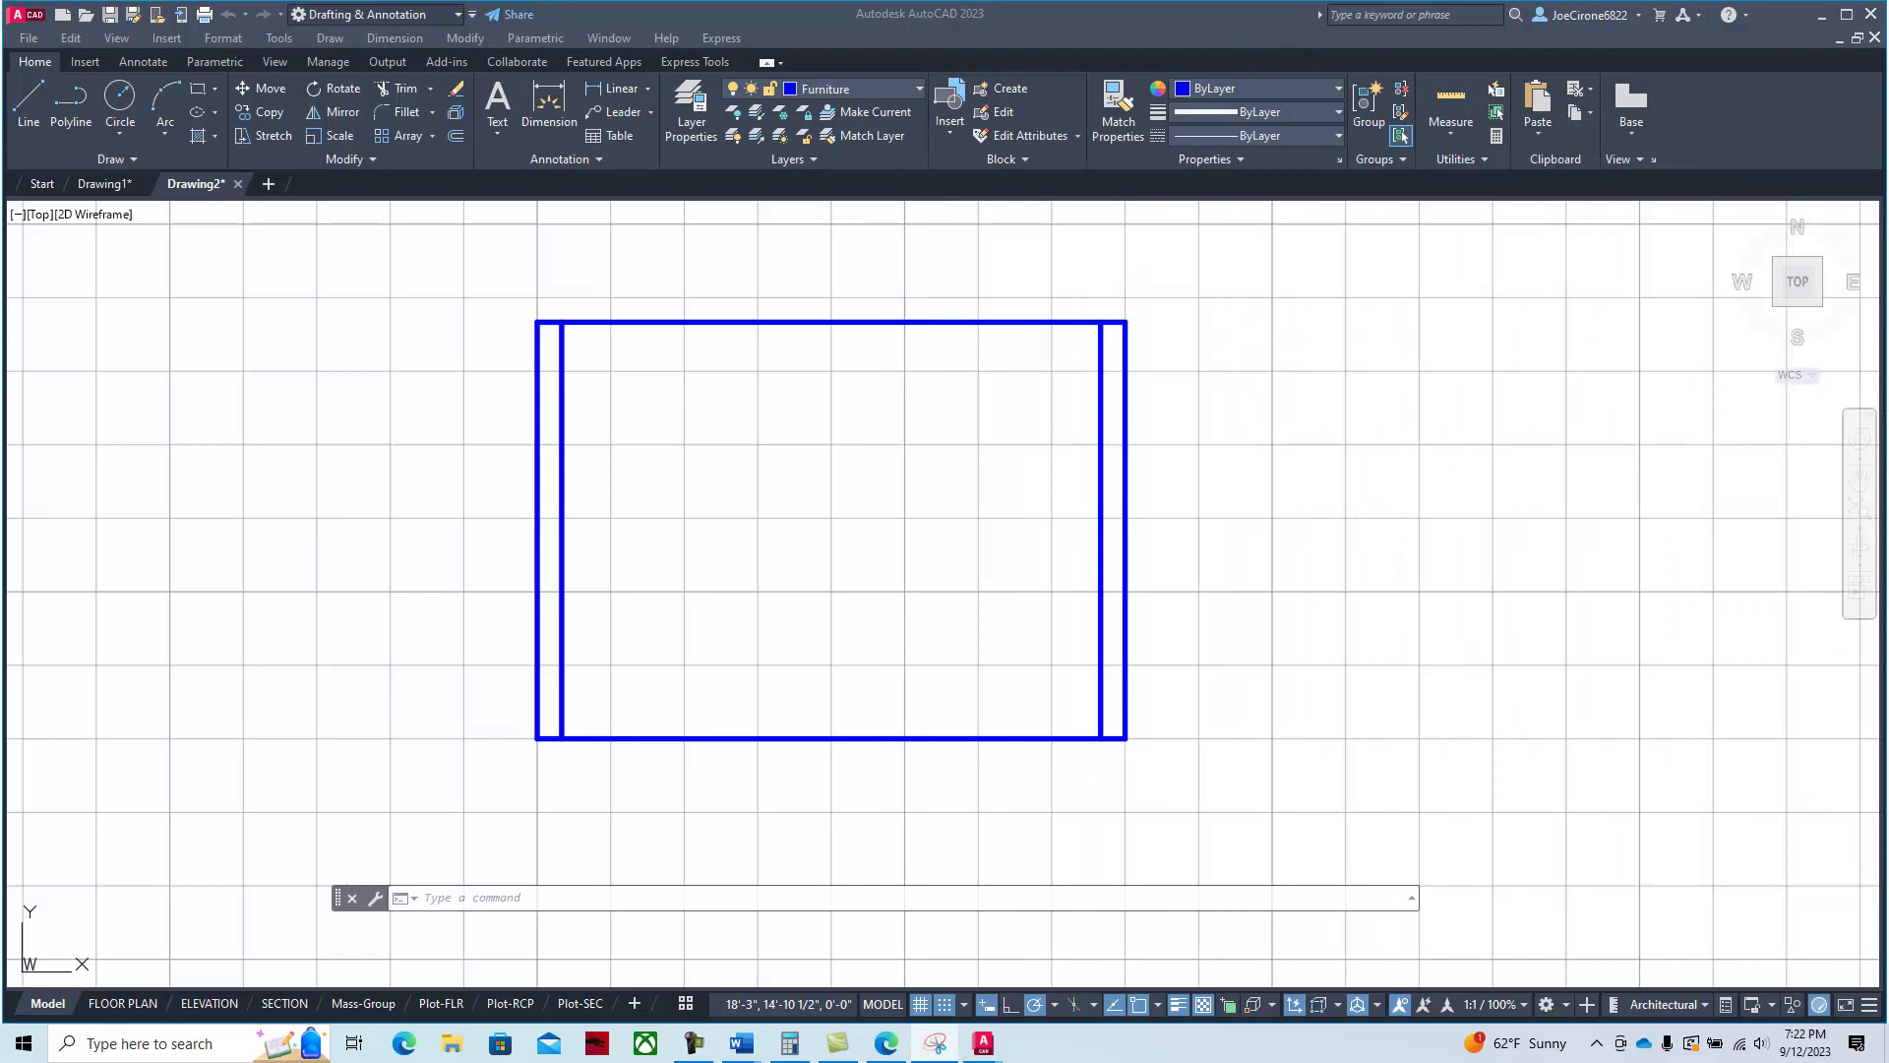
{"action": "left_click", "coordinate": [457, 134]}
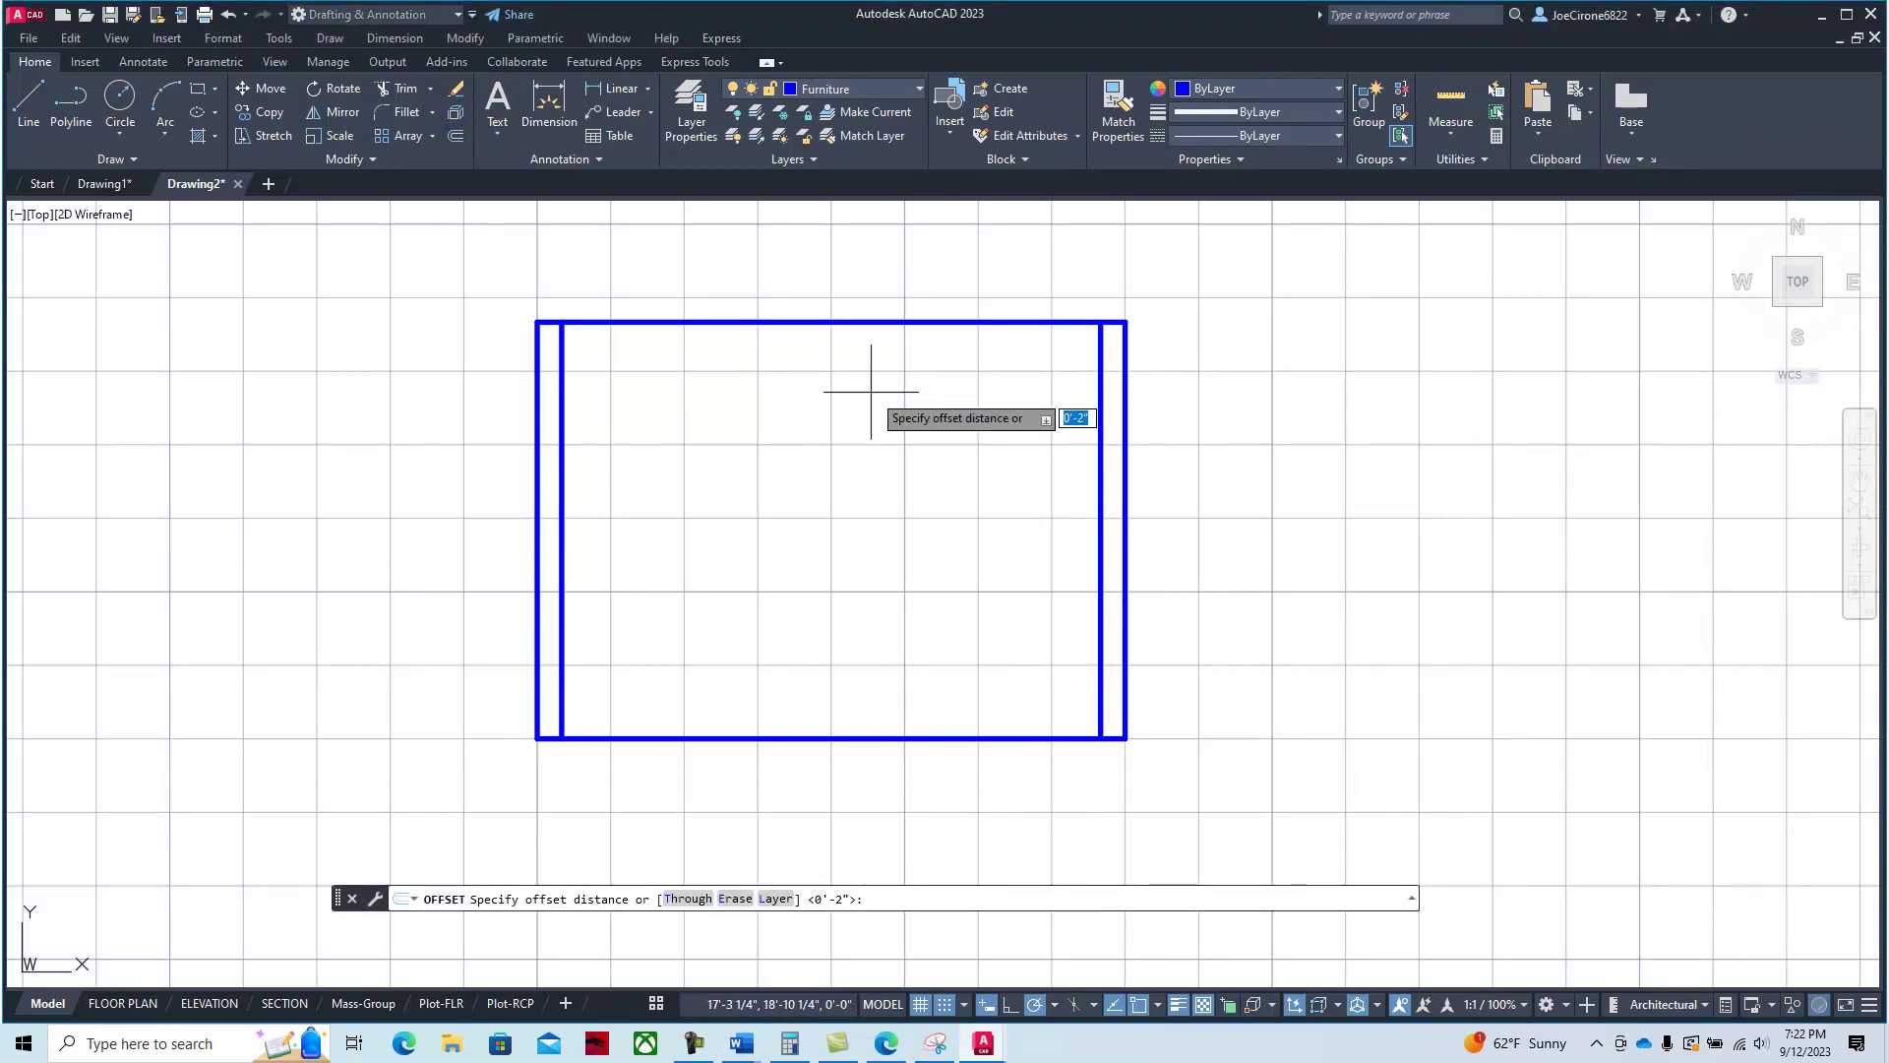
{"action": "type", "text": "3/4"}
{"action": "key", "text": "Return"}
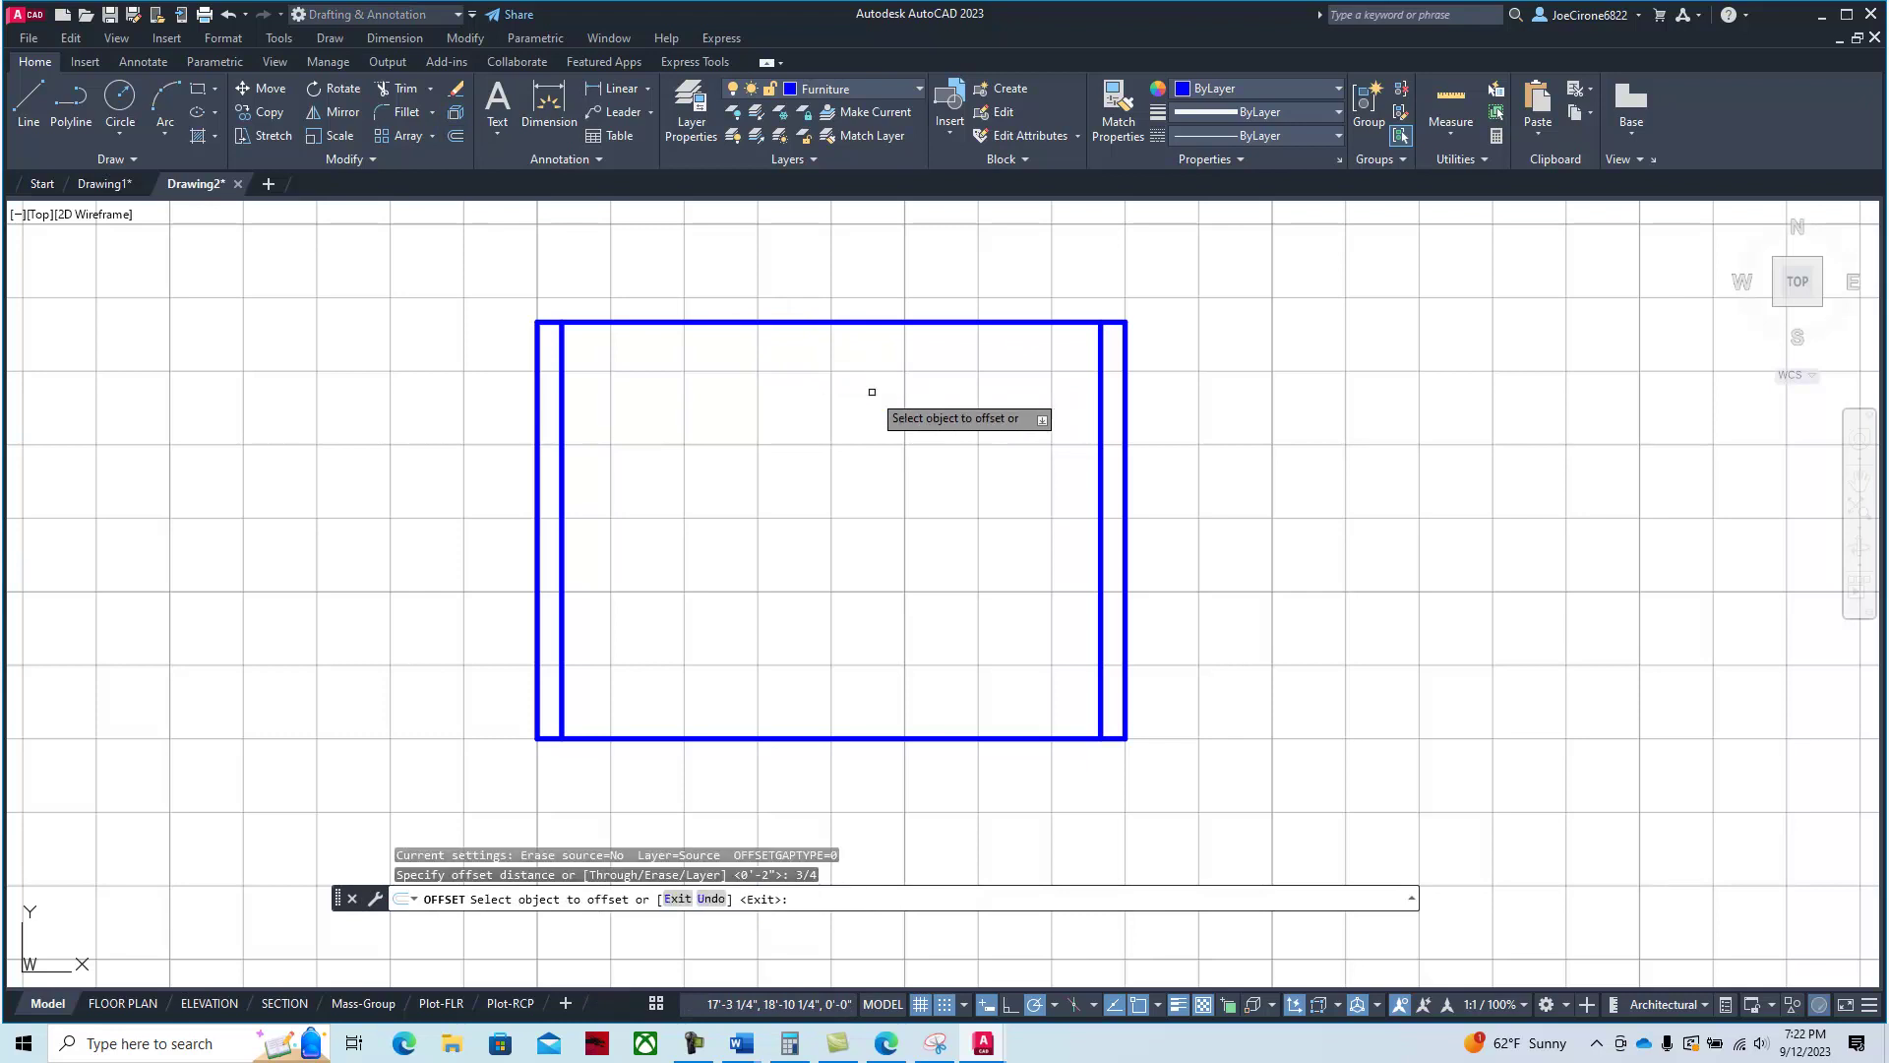
{"action": "left_click", "coordinate": [807, 319]}
{"action": "left_click", "coordinate": [797, 291]}
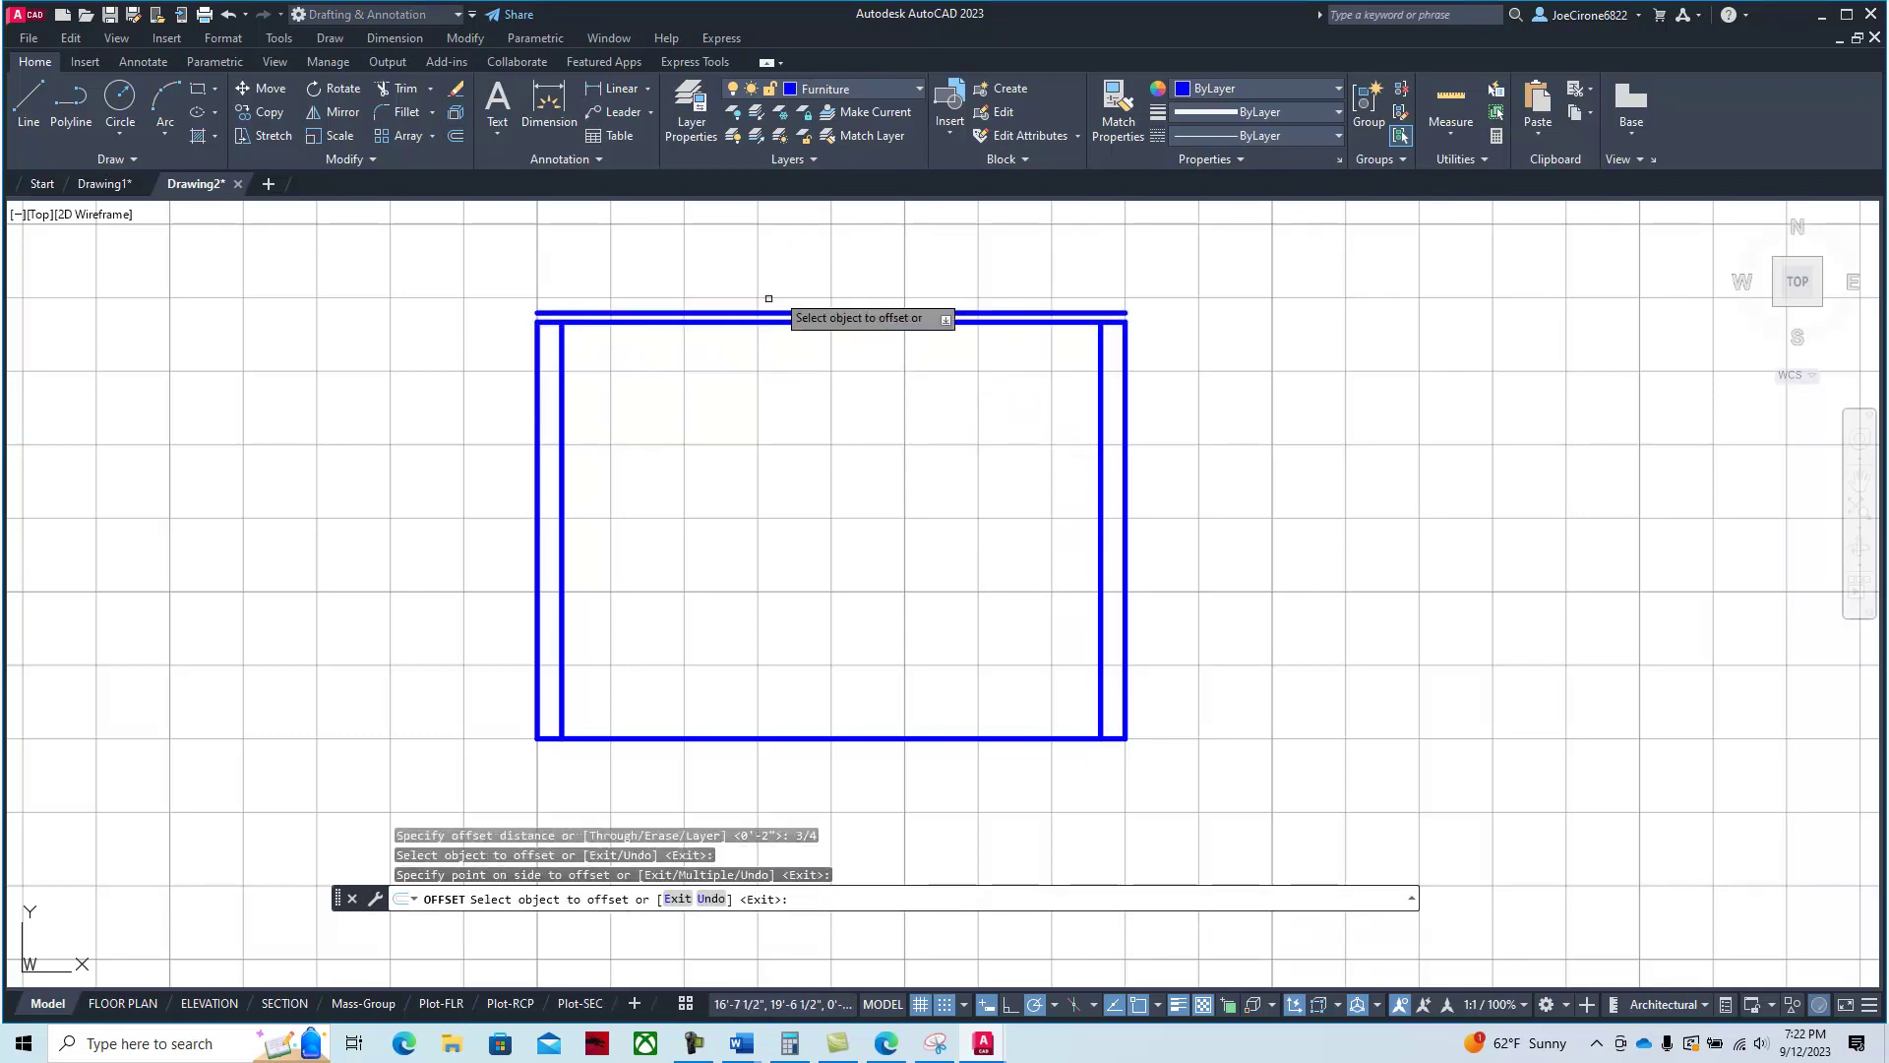
{"action": "key", "text": "Return"}
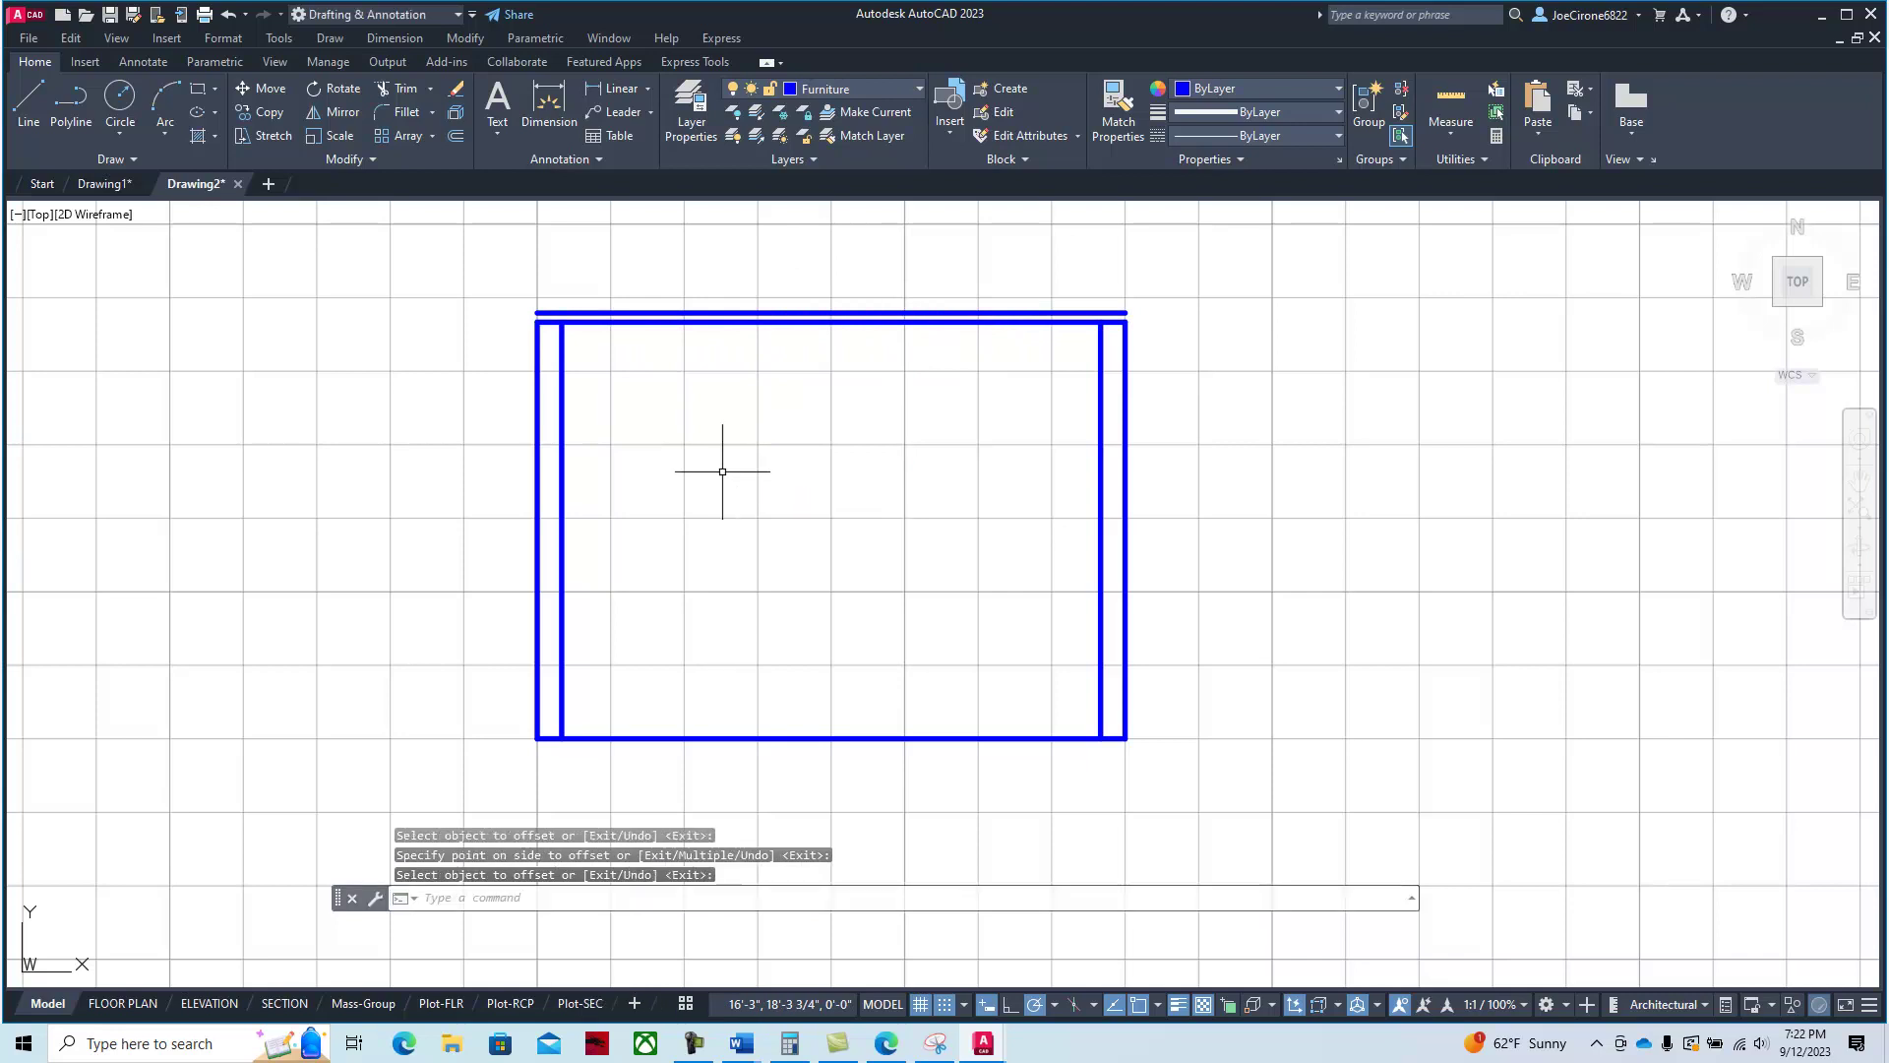
Offset the right and left edges of the vanity outline 1/2" outward for the countertop overhang.
{"action": "key", "text": "Return"}
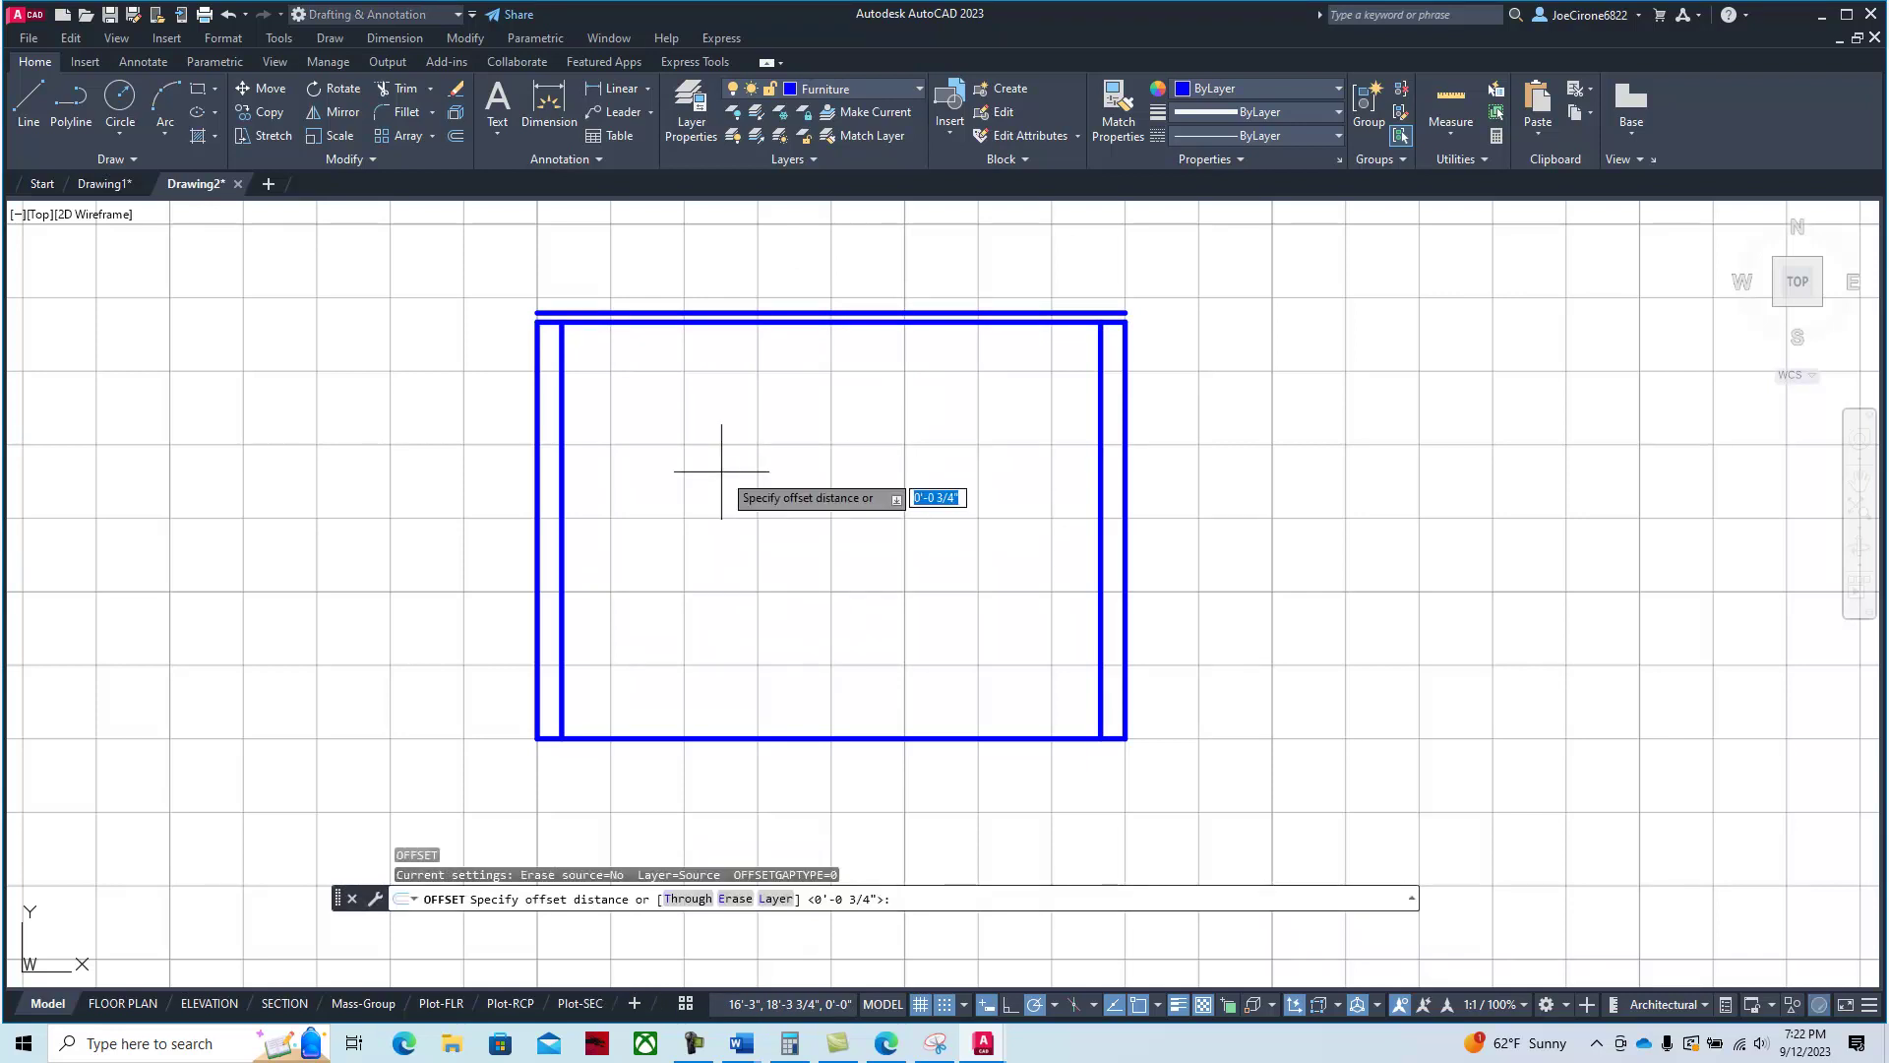
{"action": "type", "text": "1/2"}
{"action": "key", "text": "Return"}
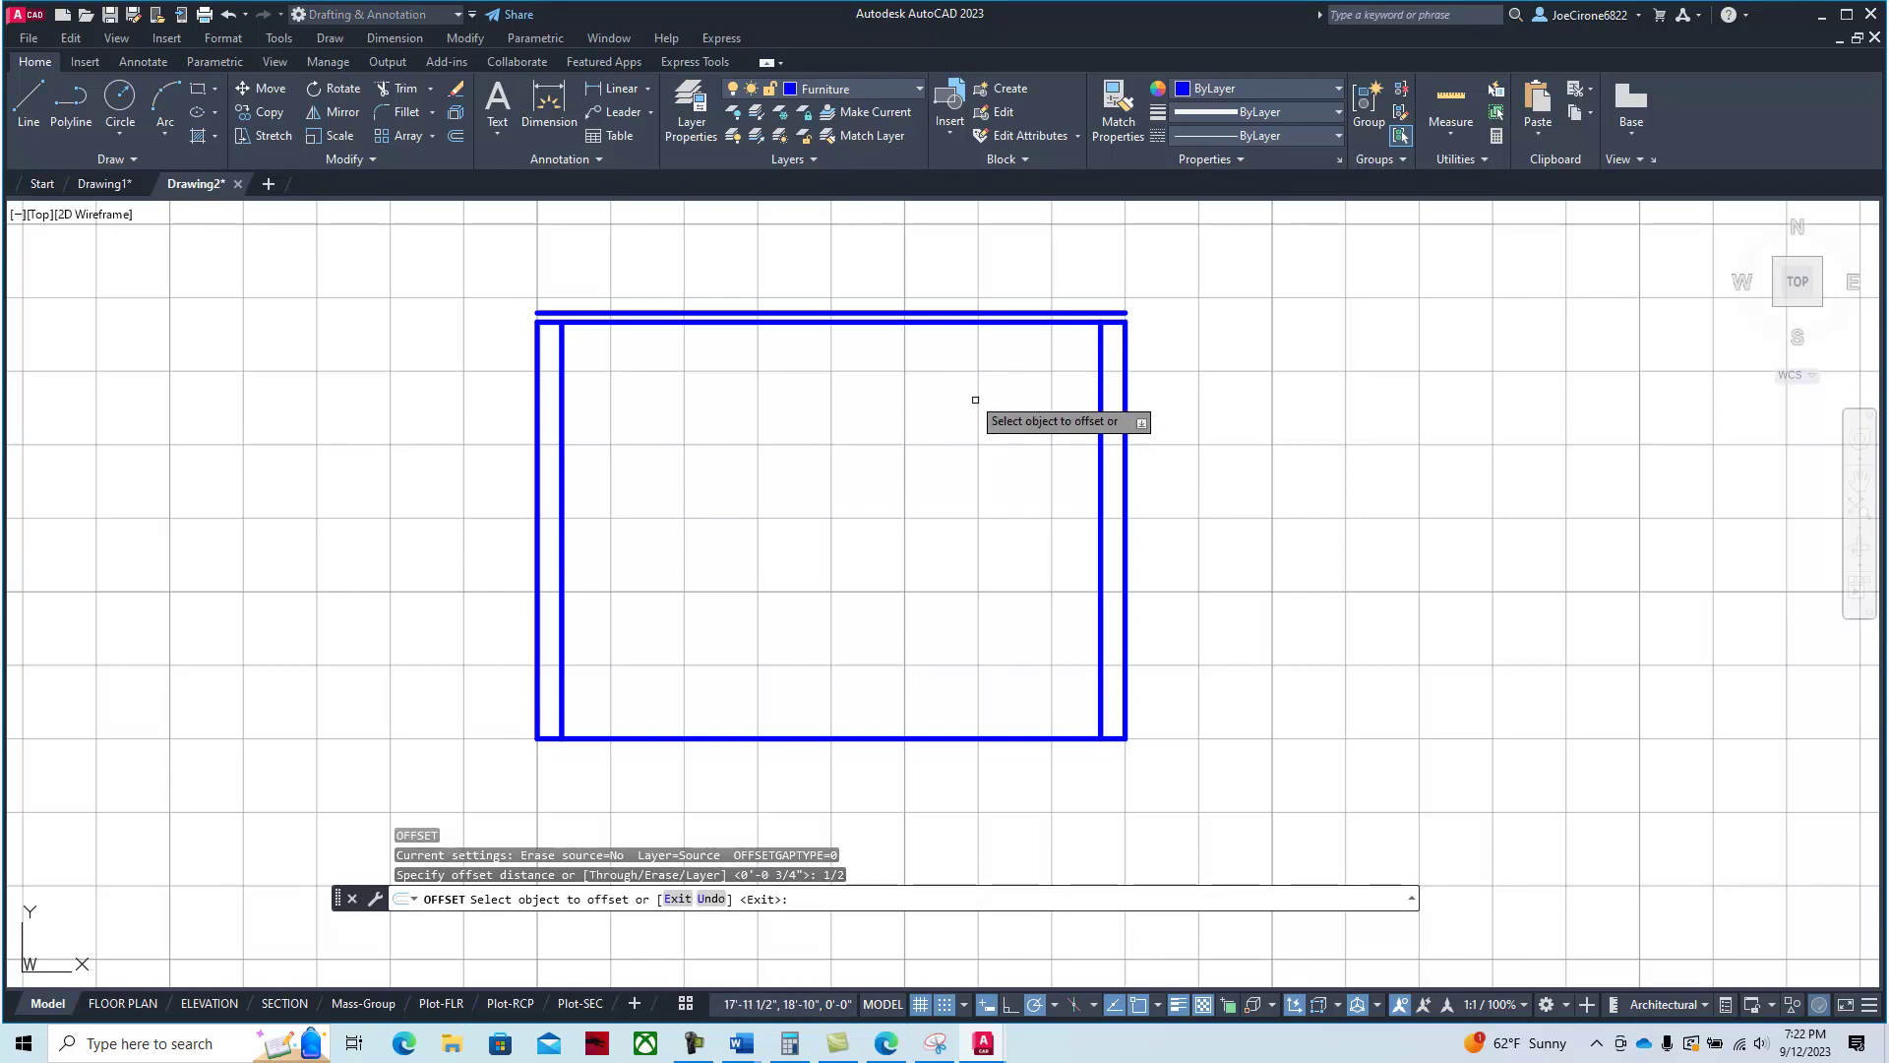
{"action": "left_click", "coordinate": [1127, 383]}
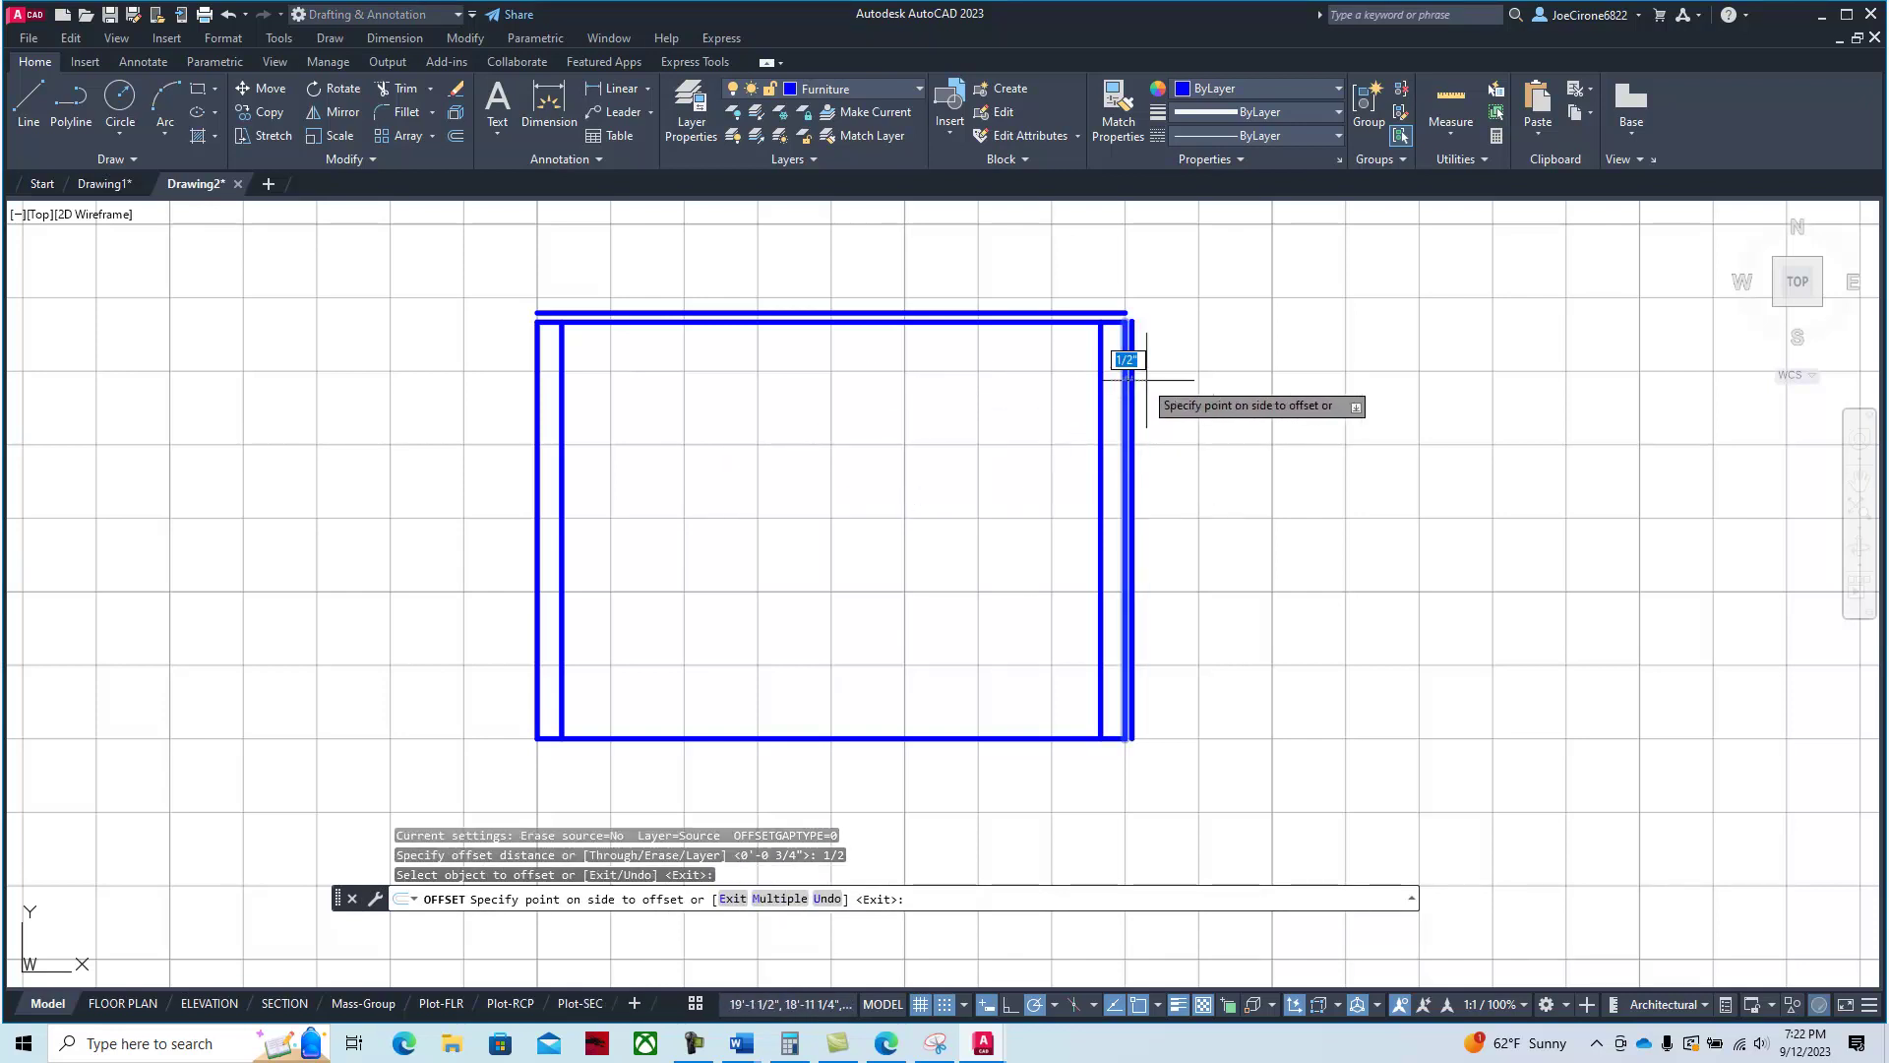
{"action": "left_click", "coordinate": [1220, 394]}
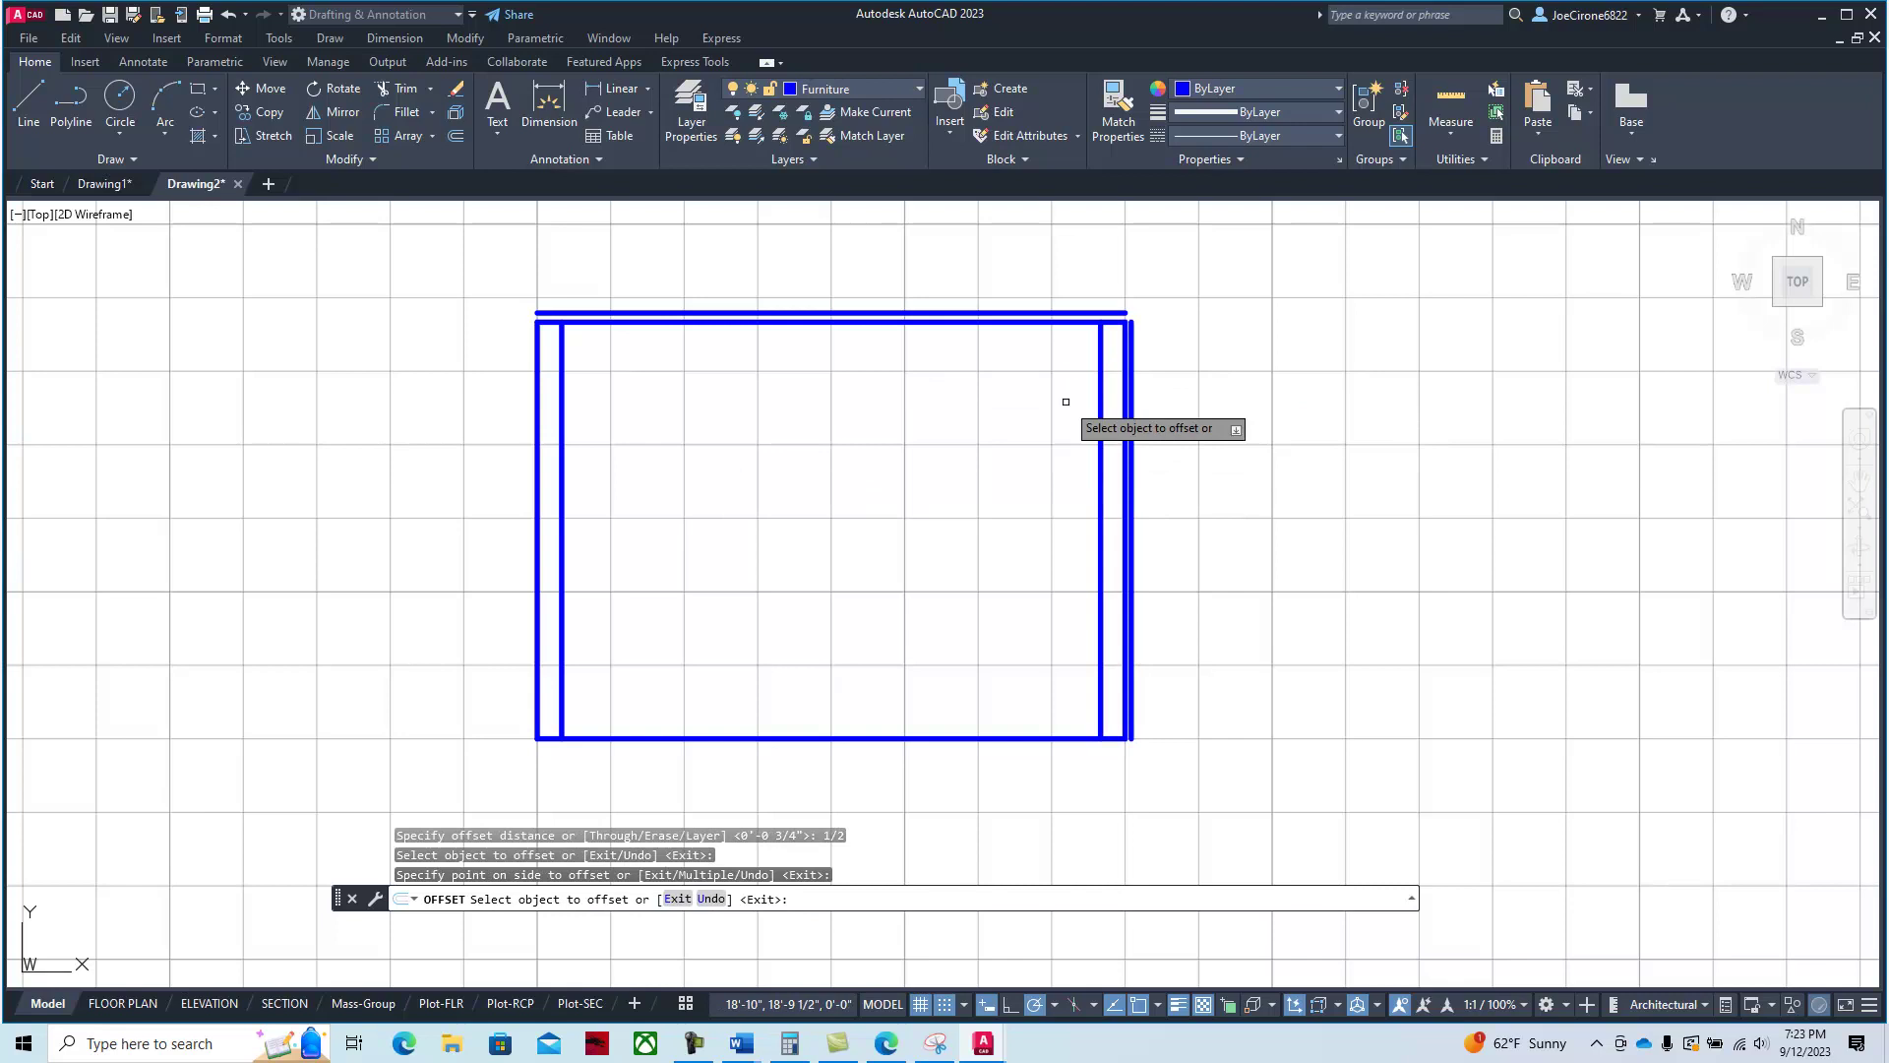
{"action": "left_click", "coordinate": [539, 399]}
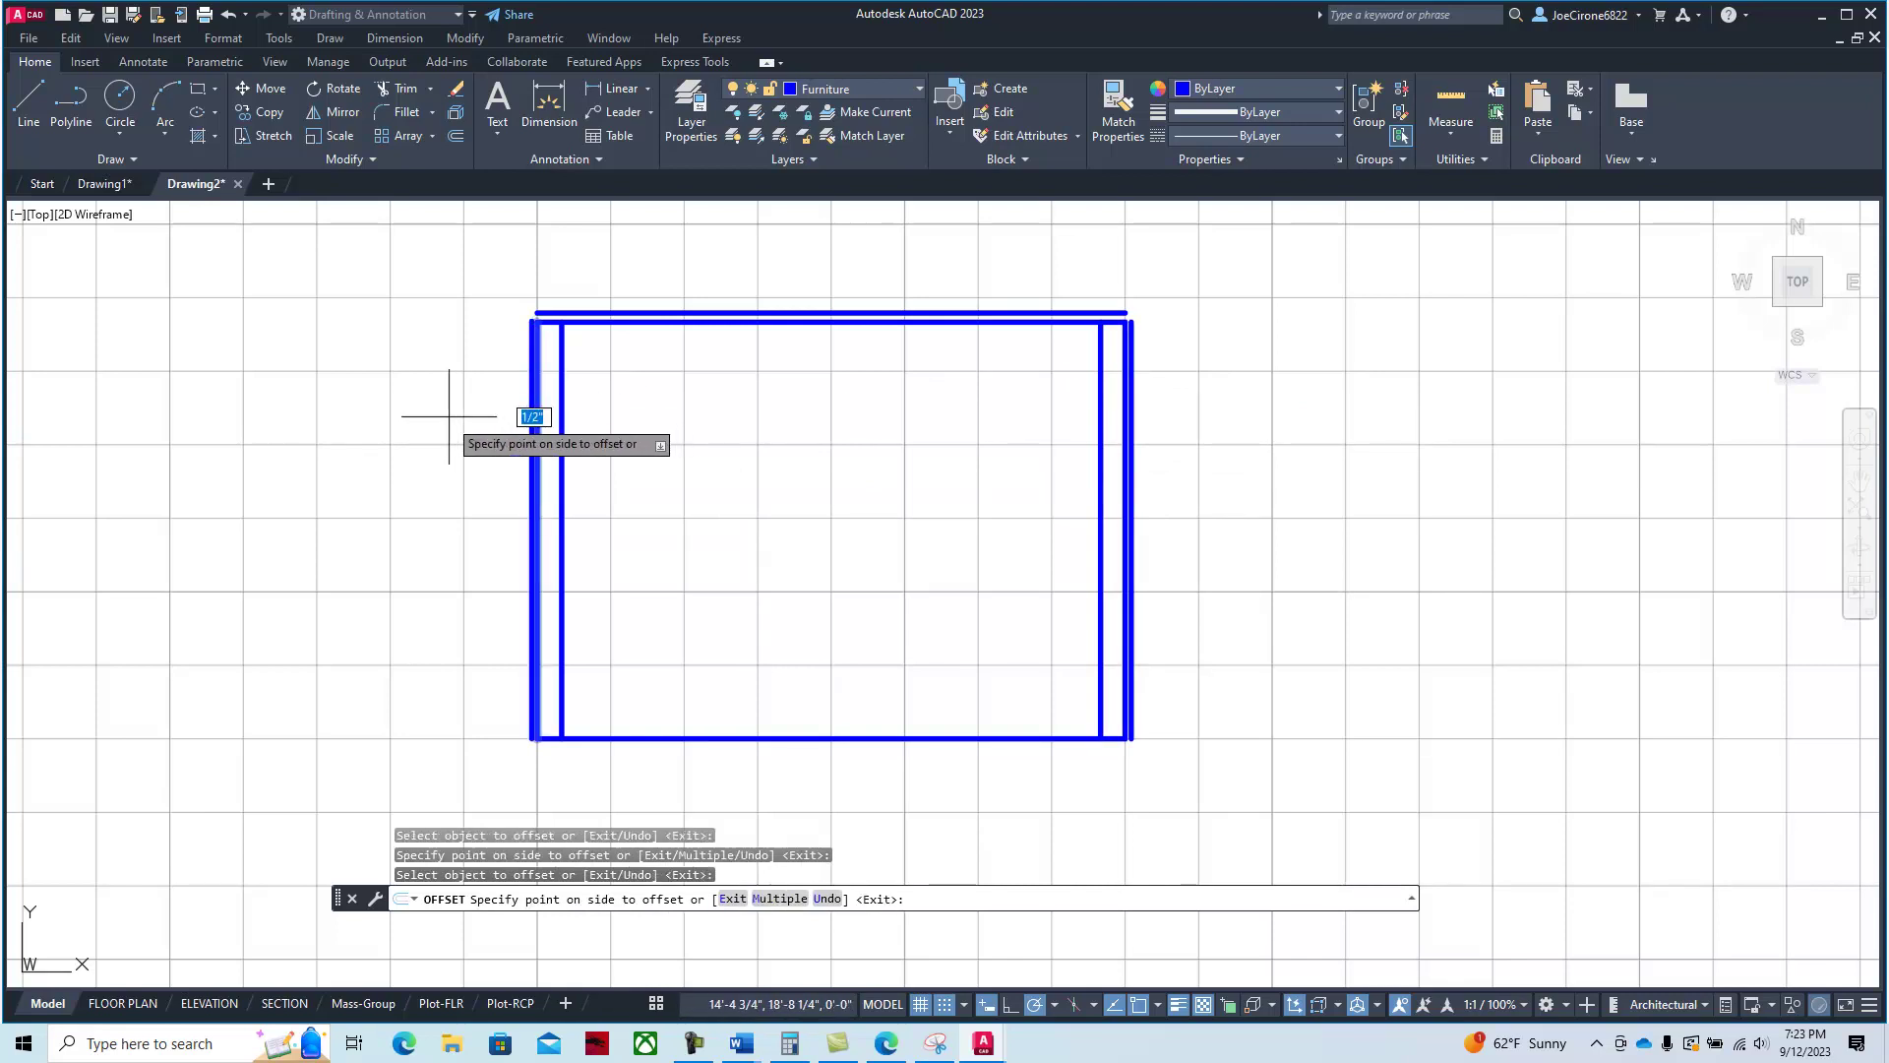
{"action": "left_click", "coordinate": [423, 409]}
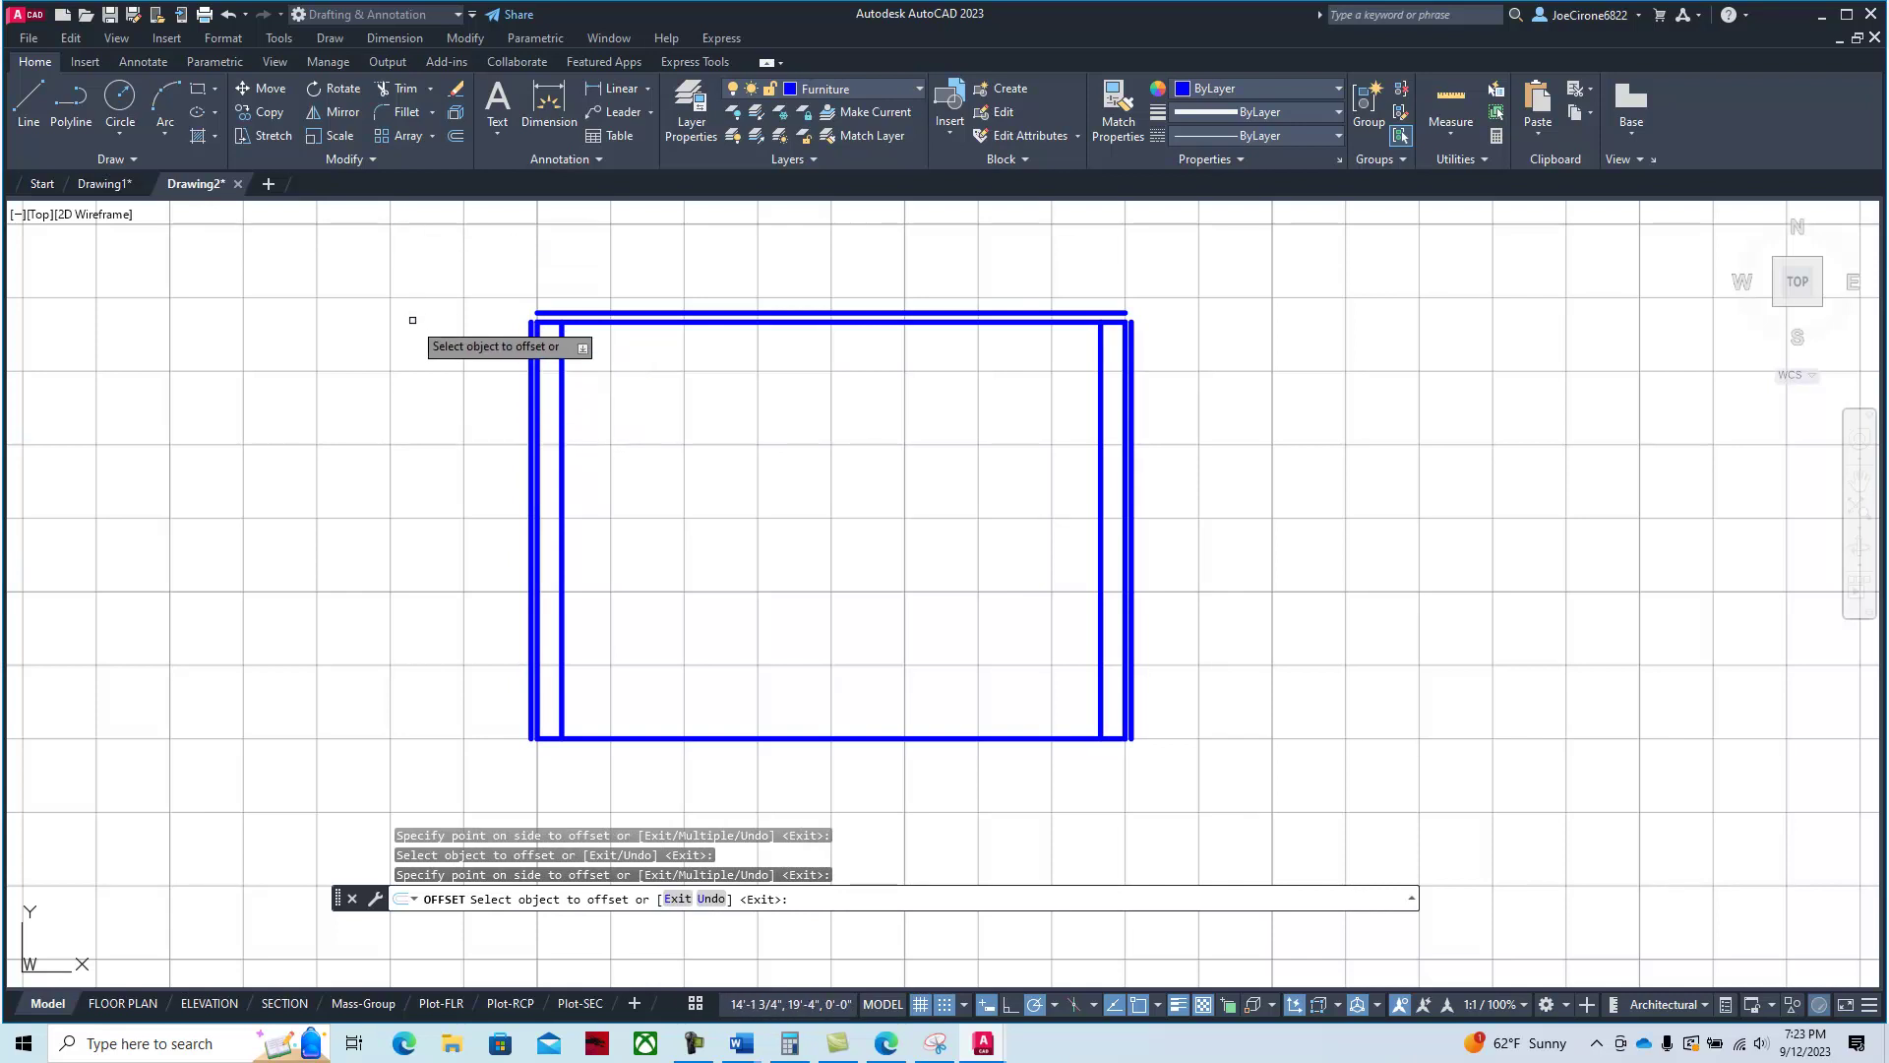
Fillet the outer left line and the countertop's top line with a zero radius to form the upper-left corner.
{"action": "scroll", "coordinate": [502, 297], "scroll_direction": "up", "scroll_amount": 8}
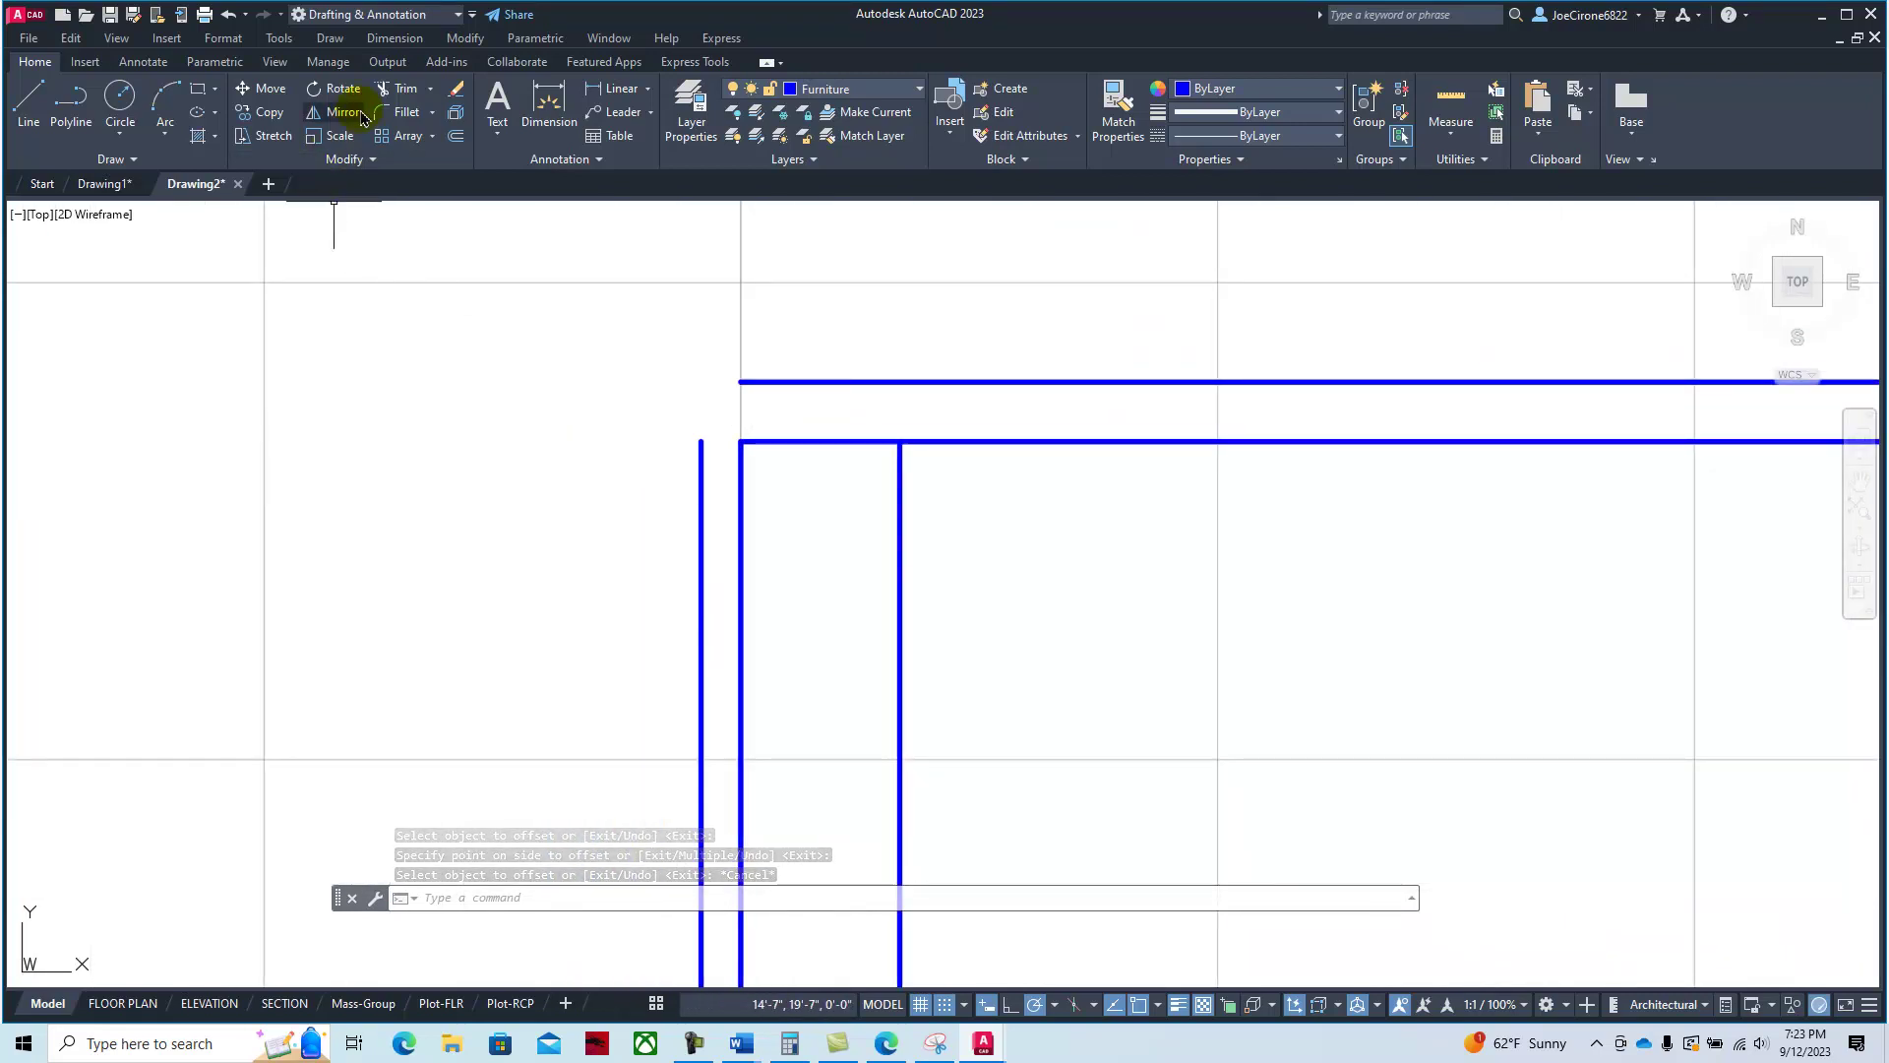
{"action": "left_click", "coordinate": [404, 112]}
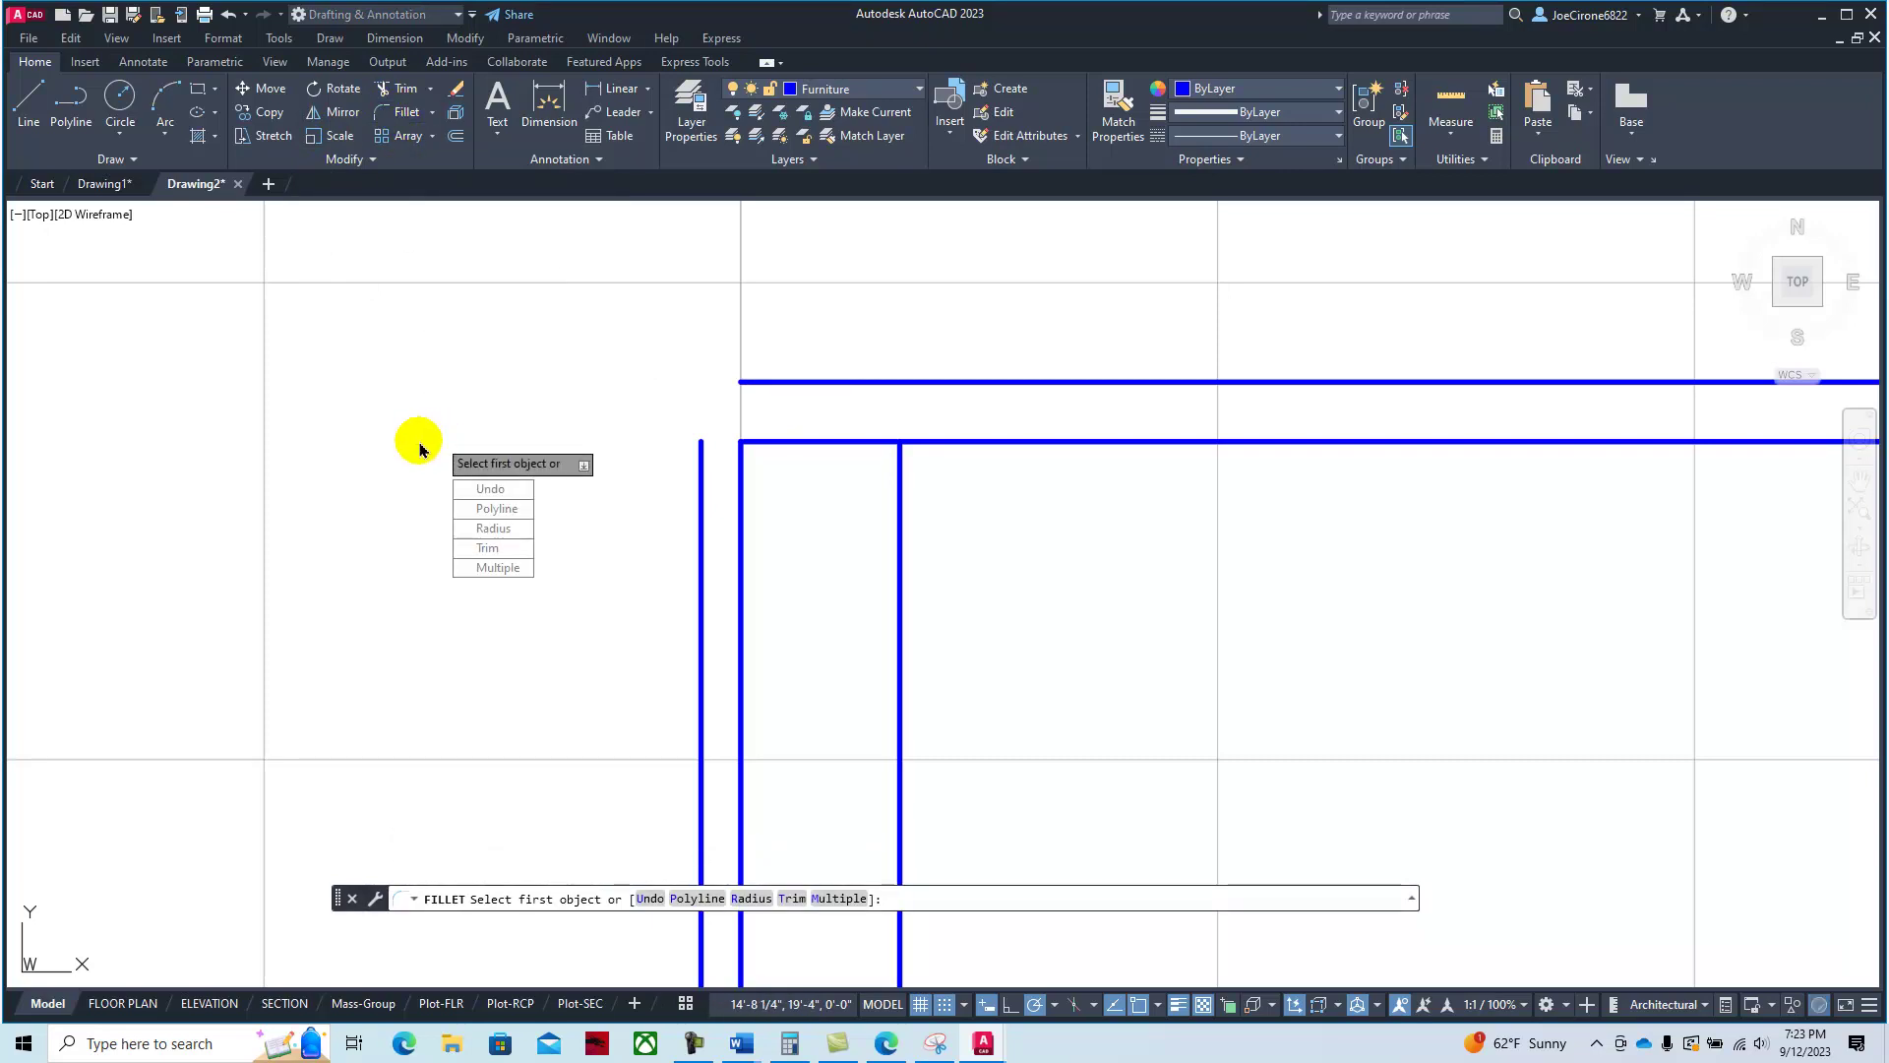
{"action": "left_click", "coordinate": [497, 528]}
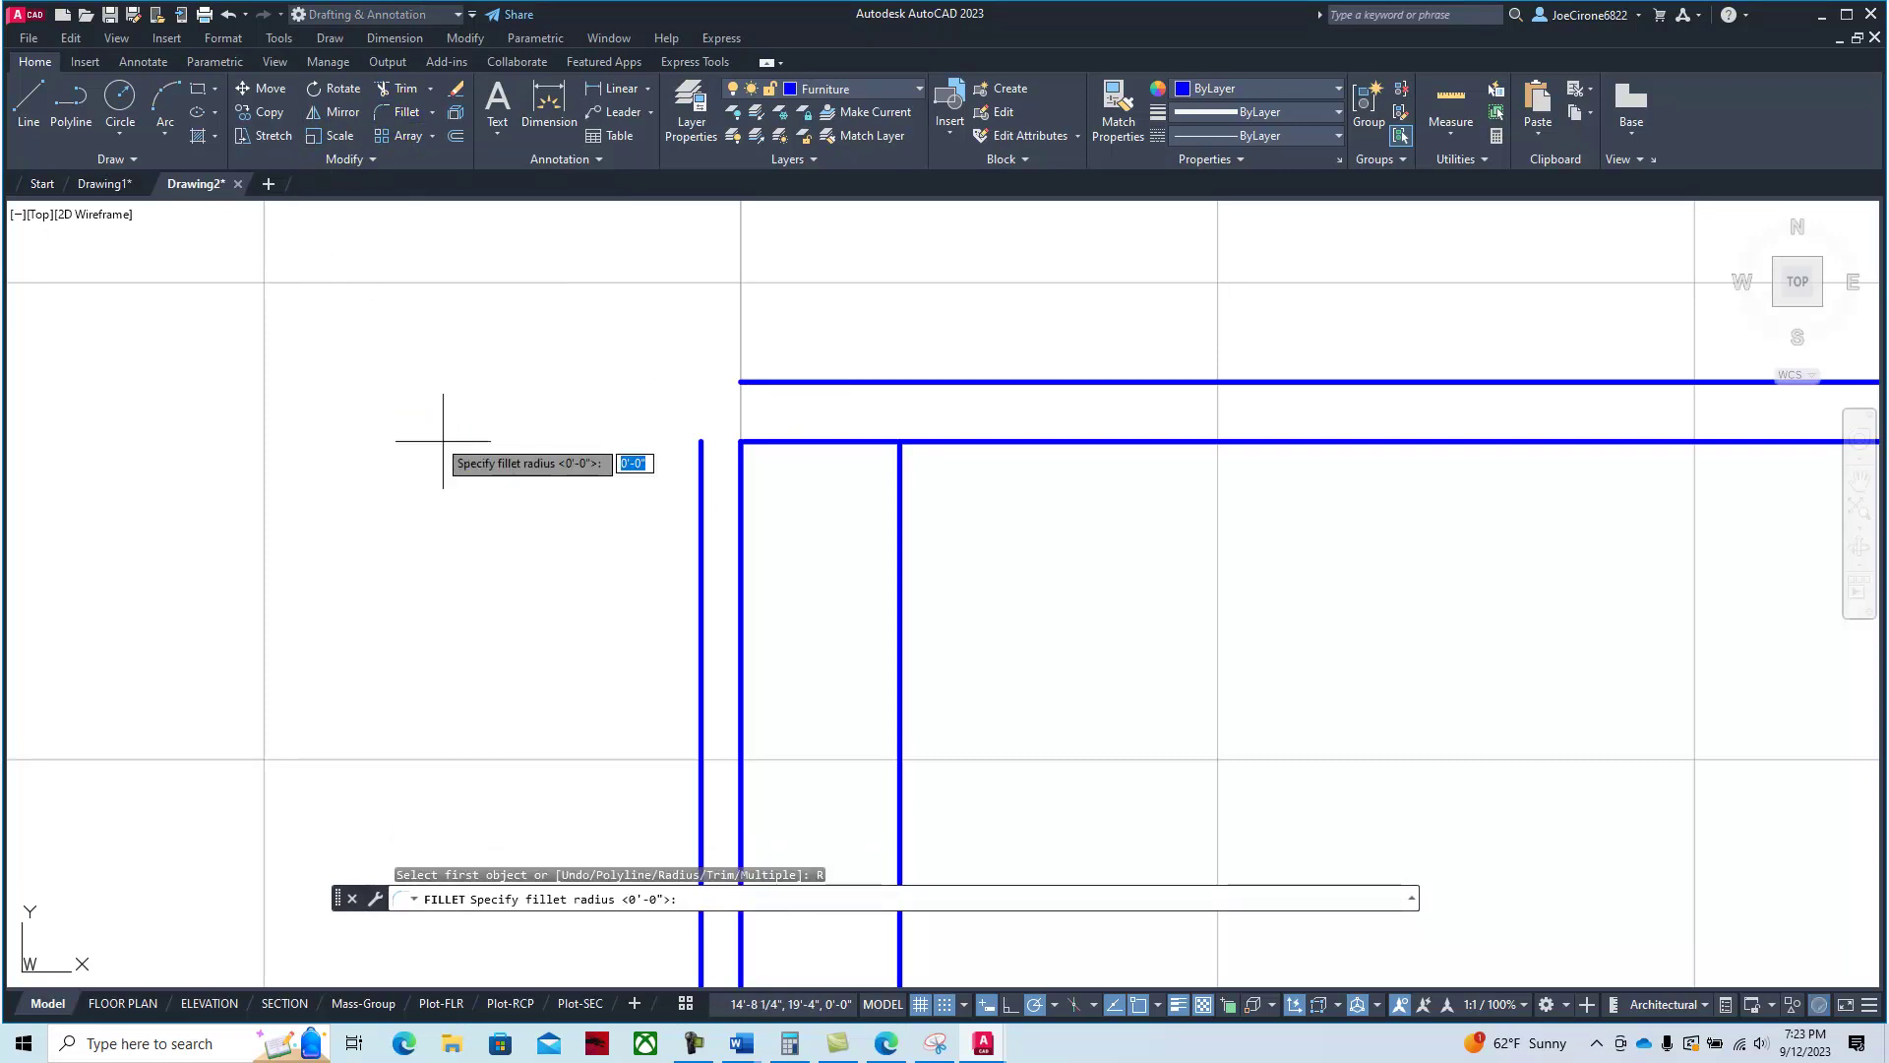
{"action": "key", "text": "Return"}
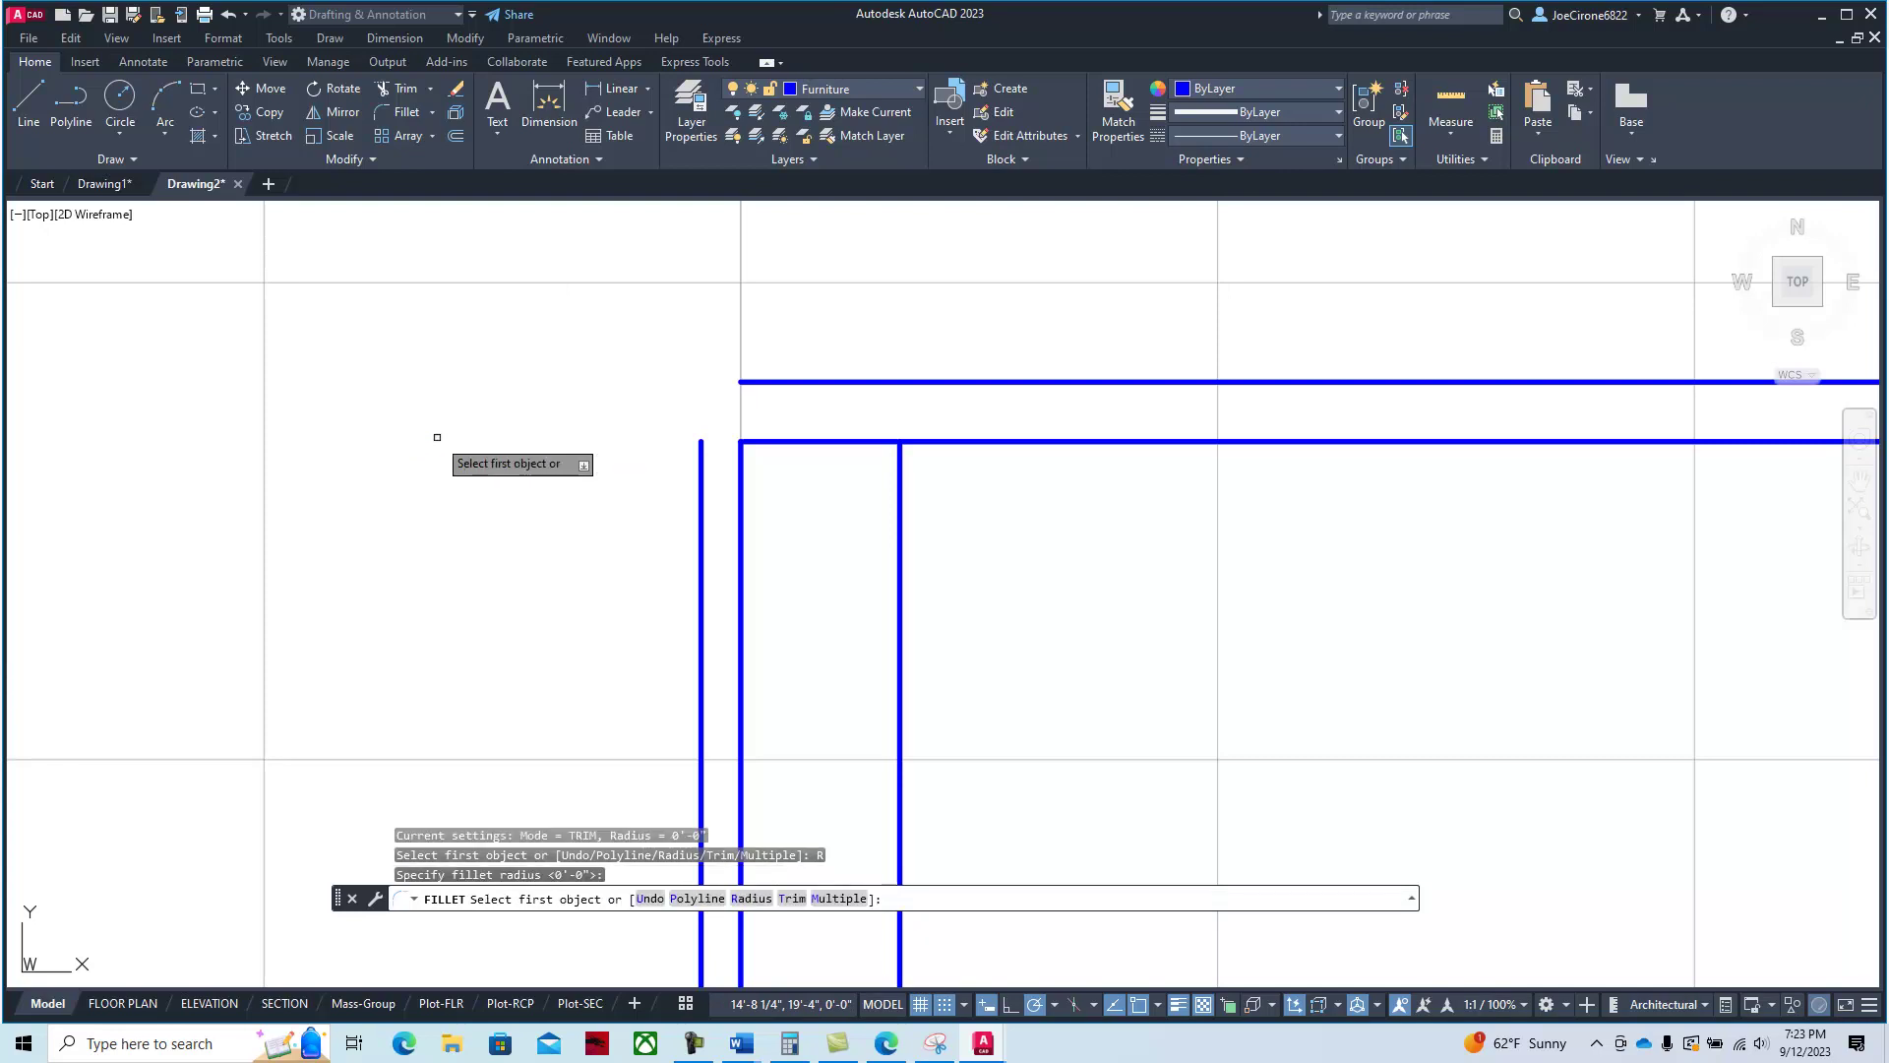
{"action": "left_click", "coordinate": [700, 445]}
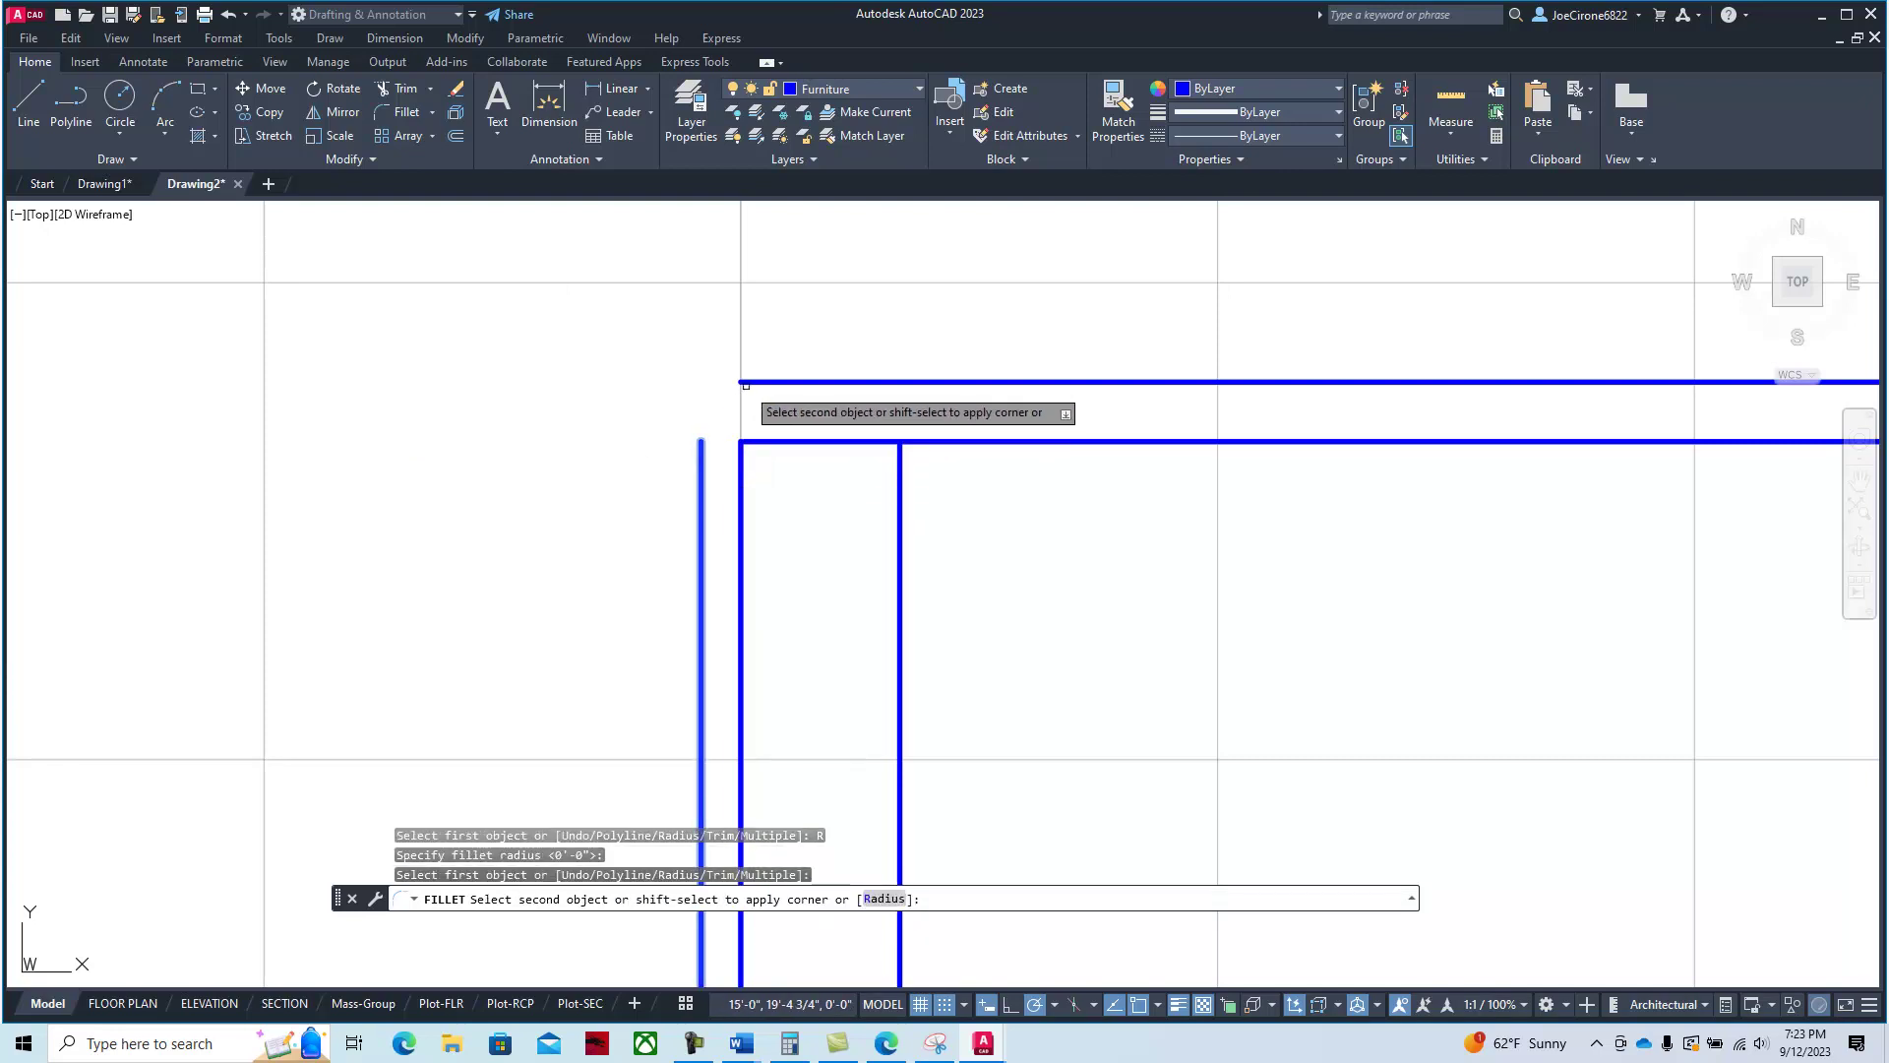
{"action": "left_click", "coordinate": [856, 384]}
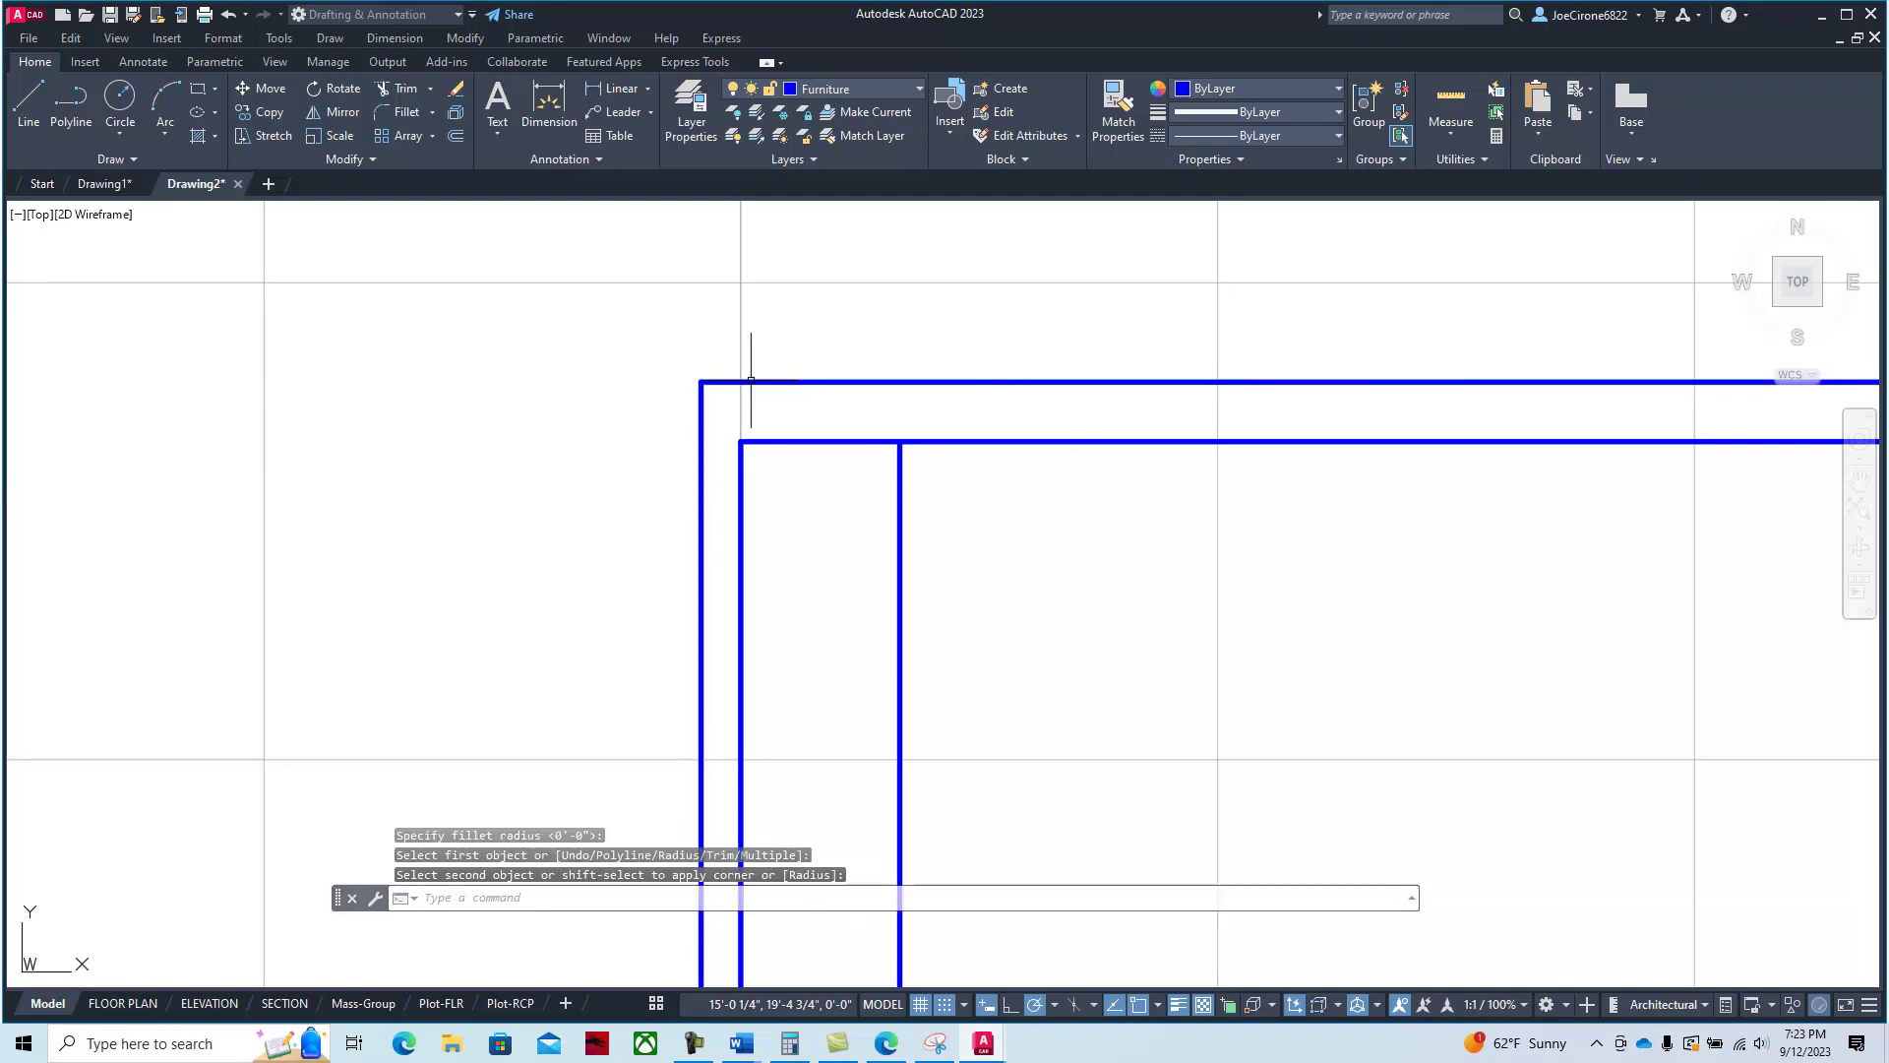
Fillet the countertop's top line and the outer right line with a zero radius to form the upper-right corner.
{"action": "scroll", "coordinate": [875, 399], "scroll_direction": "down", "scroll_amount": 5}
{"action": "mouse_move", "coordinate": [934, 444]}
{"action": "middle_mouse_down"}
{"action": "mouse_move", "coordinate": [763, 493]}
{"action": "mouse_move", "coordinate": [827, 519]}
{"action": "middle_mouse_up"}
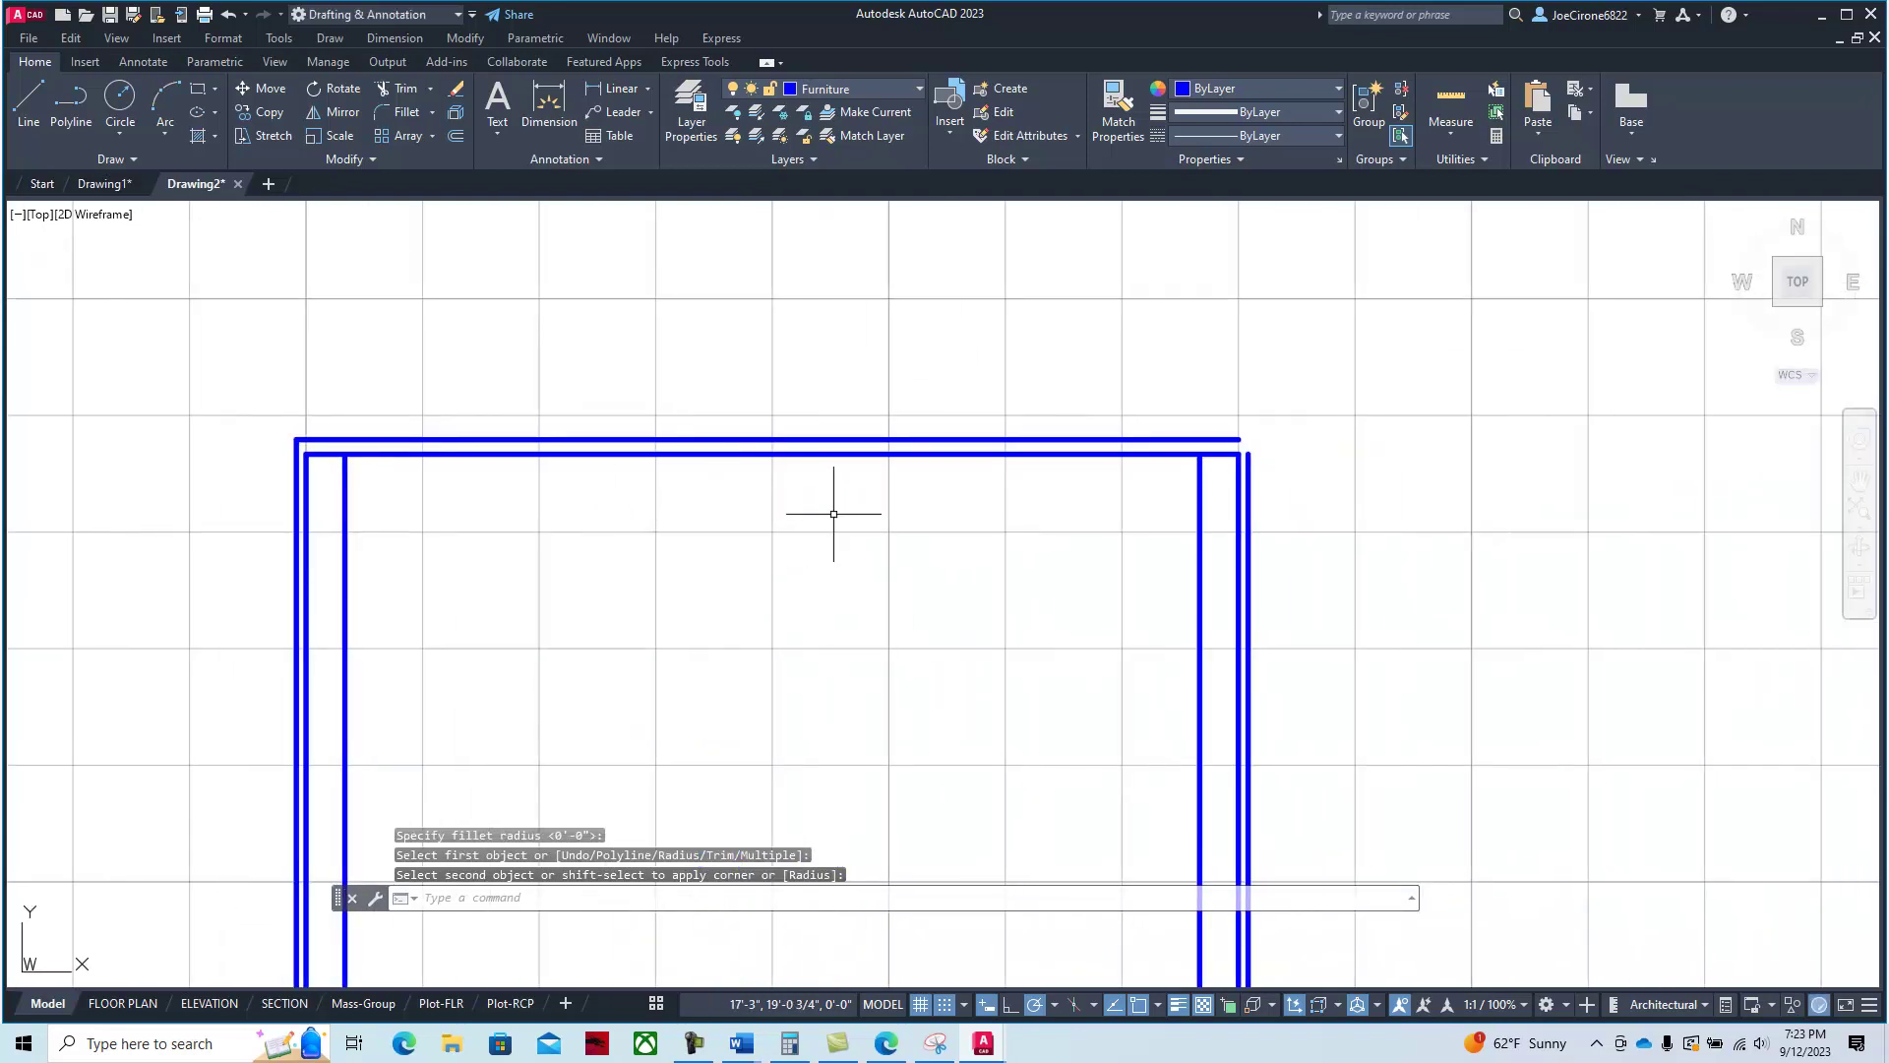
{"action": "right_click", "coordinate": [895, 509]}
{"action": "left_click", "coordinate": [938, 520]}
{"action": "left_click", "coordinate": [1232, 440]}
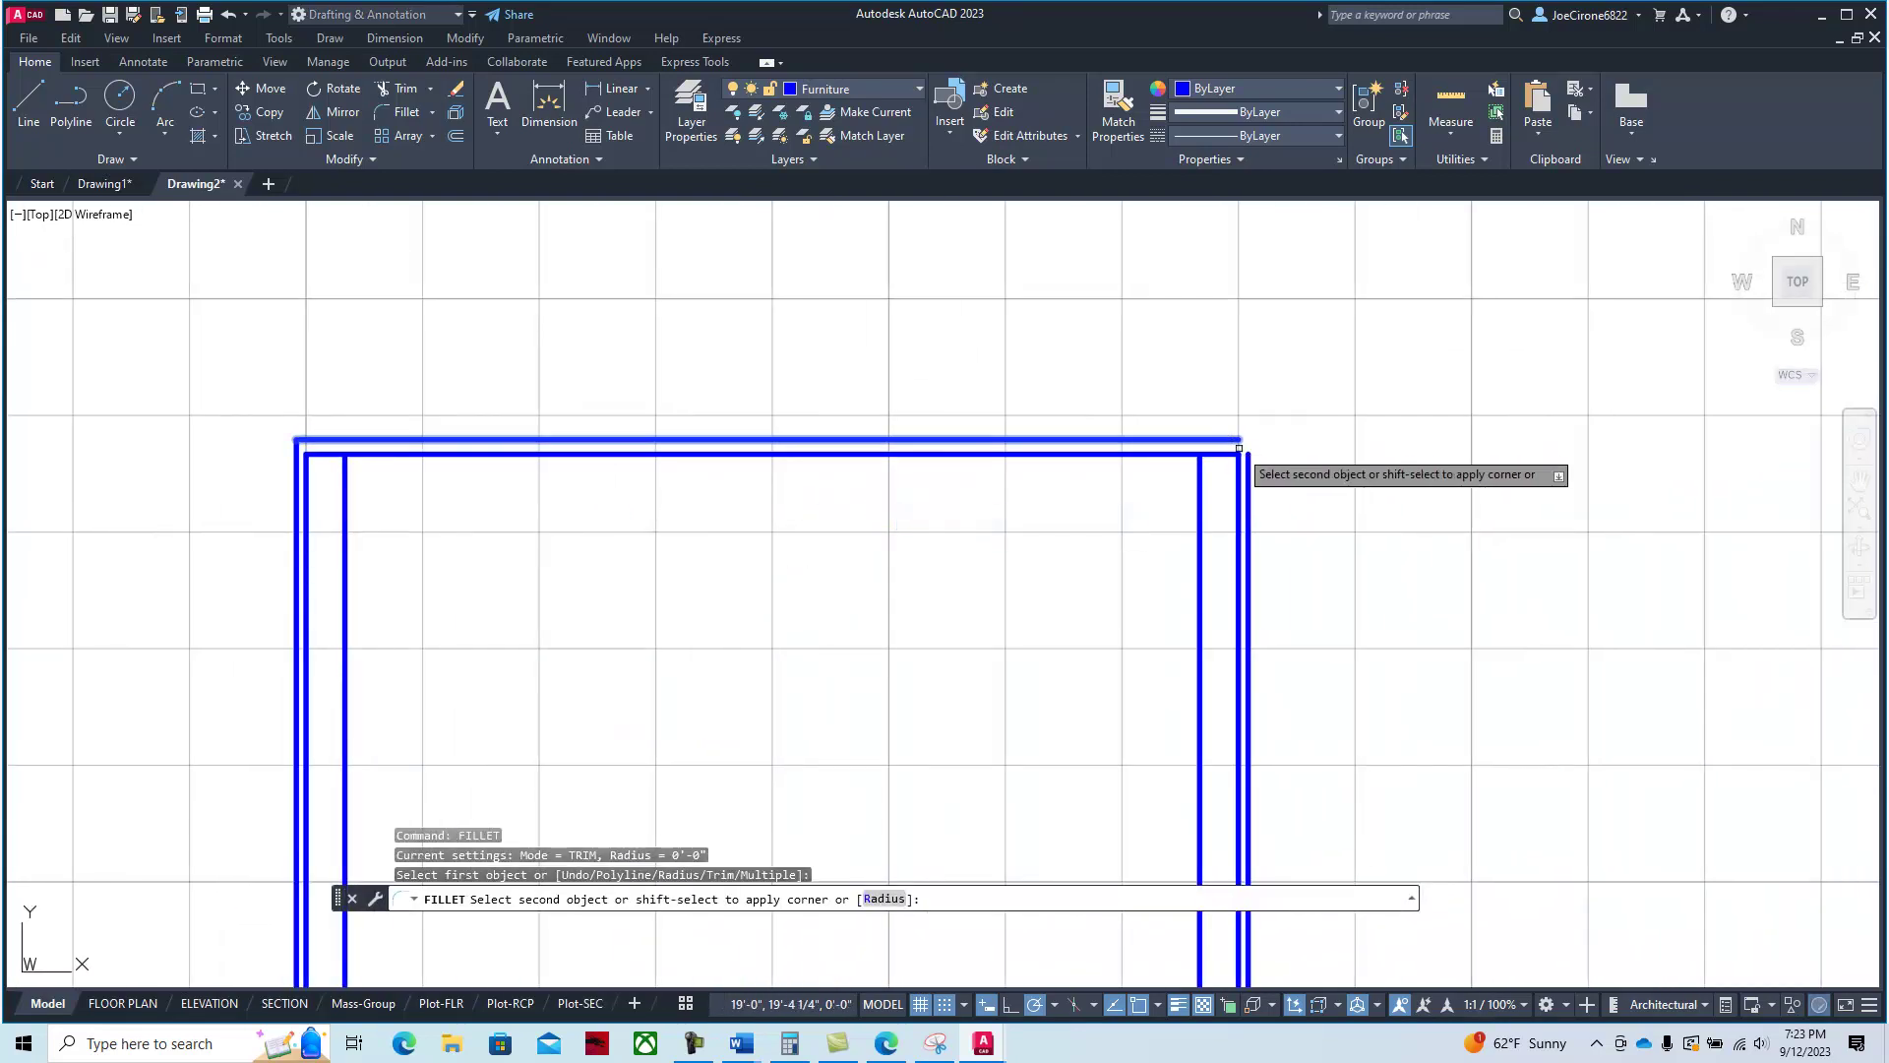
{"action": "left_click", "coordinate": [1247, 475]}
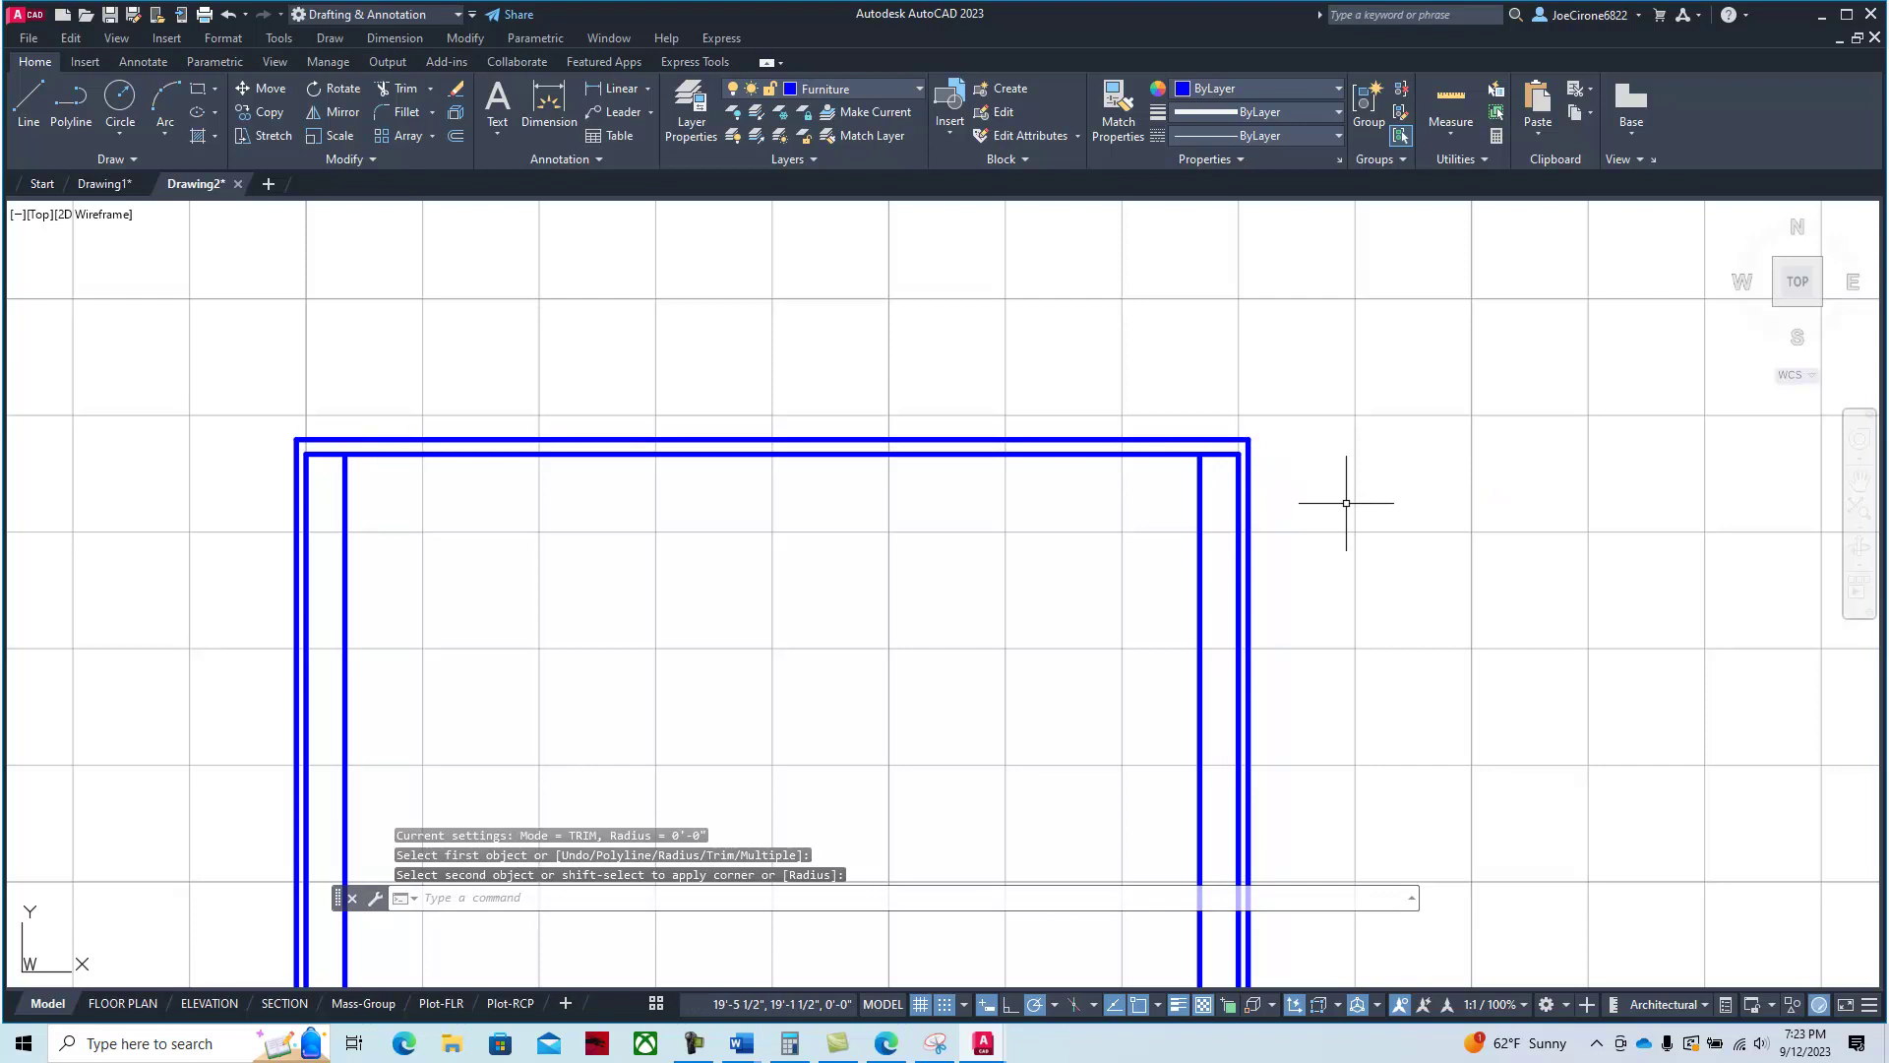
{"action": "key", "text": "Escape"}
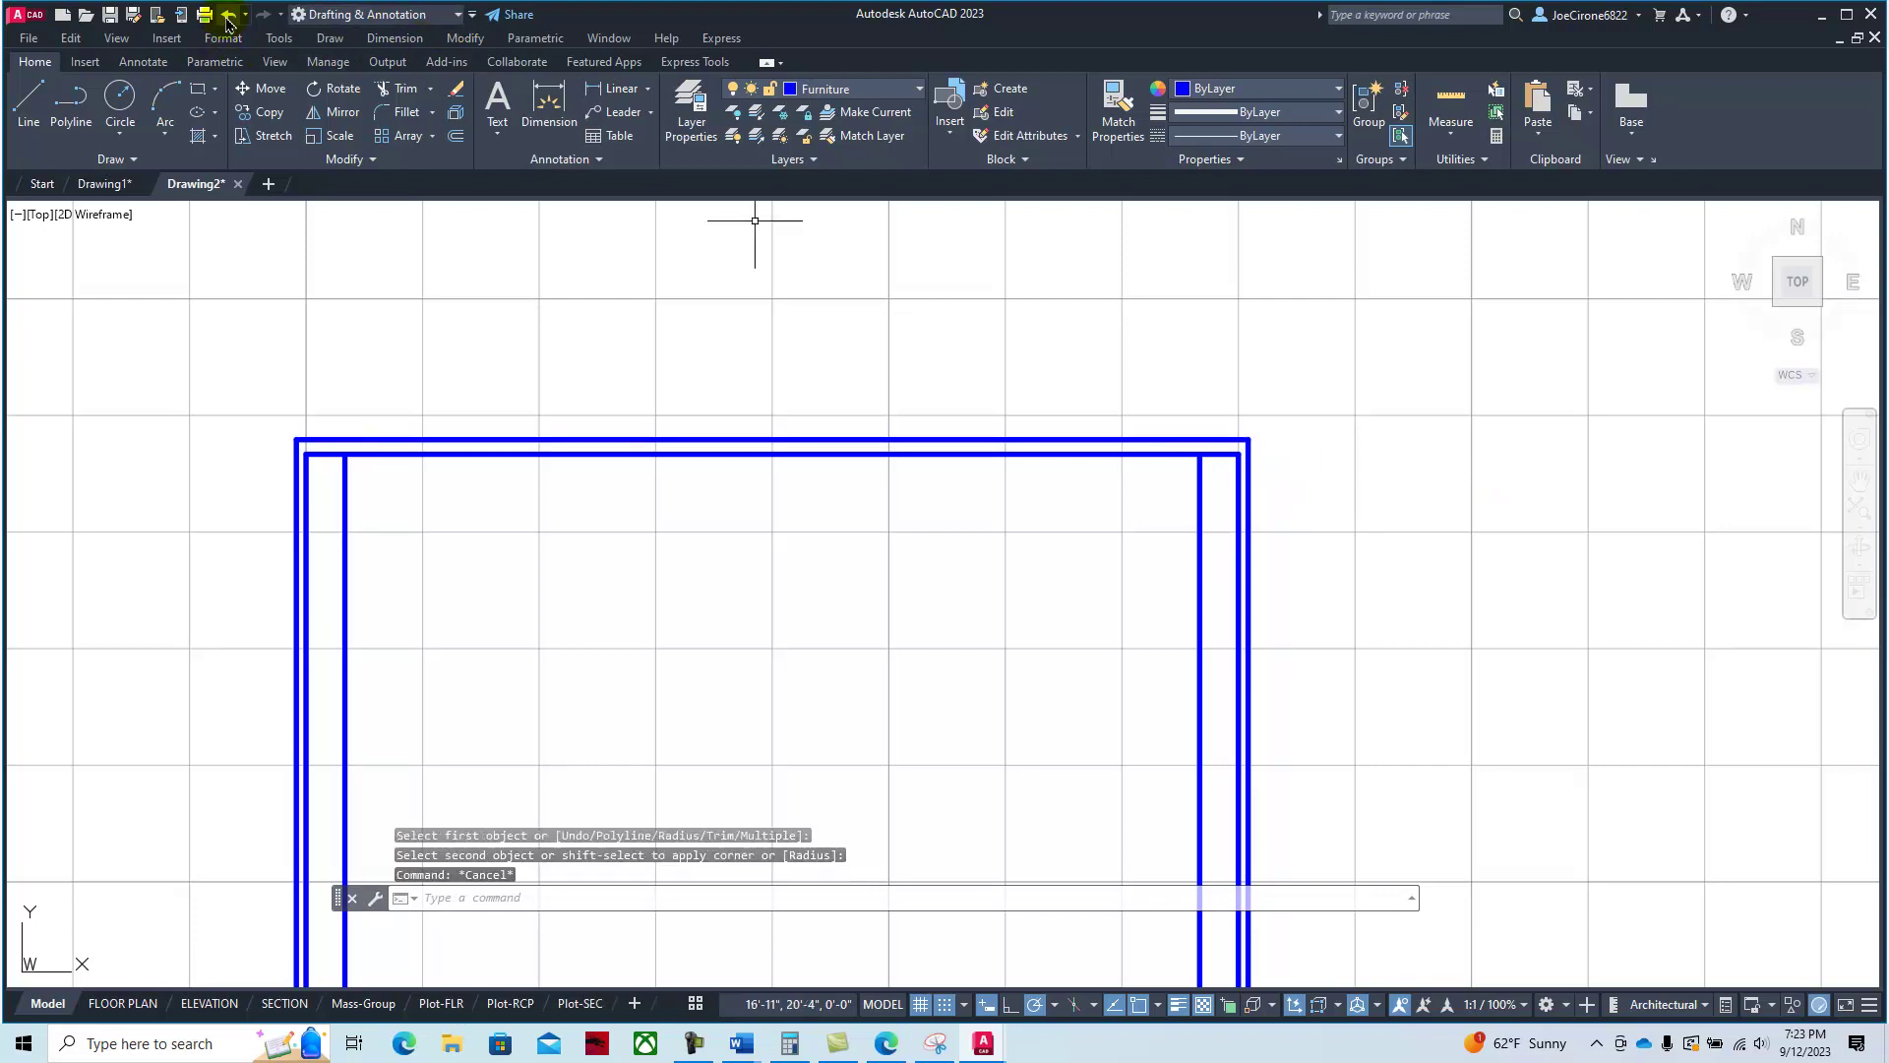
Undo both countertop corner fillets.
{"action": "left_click", "coordinate": [228, 16]}
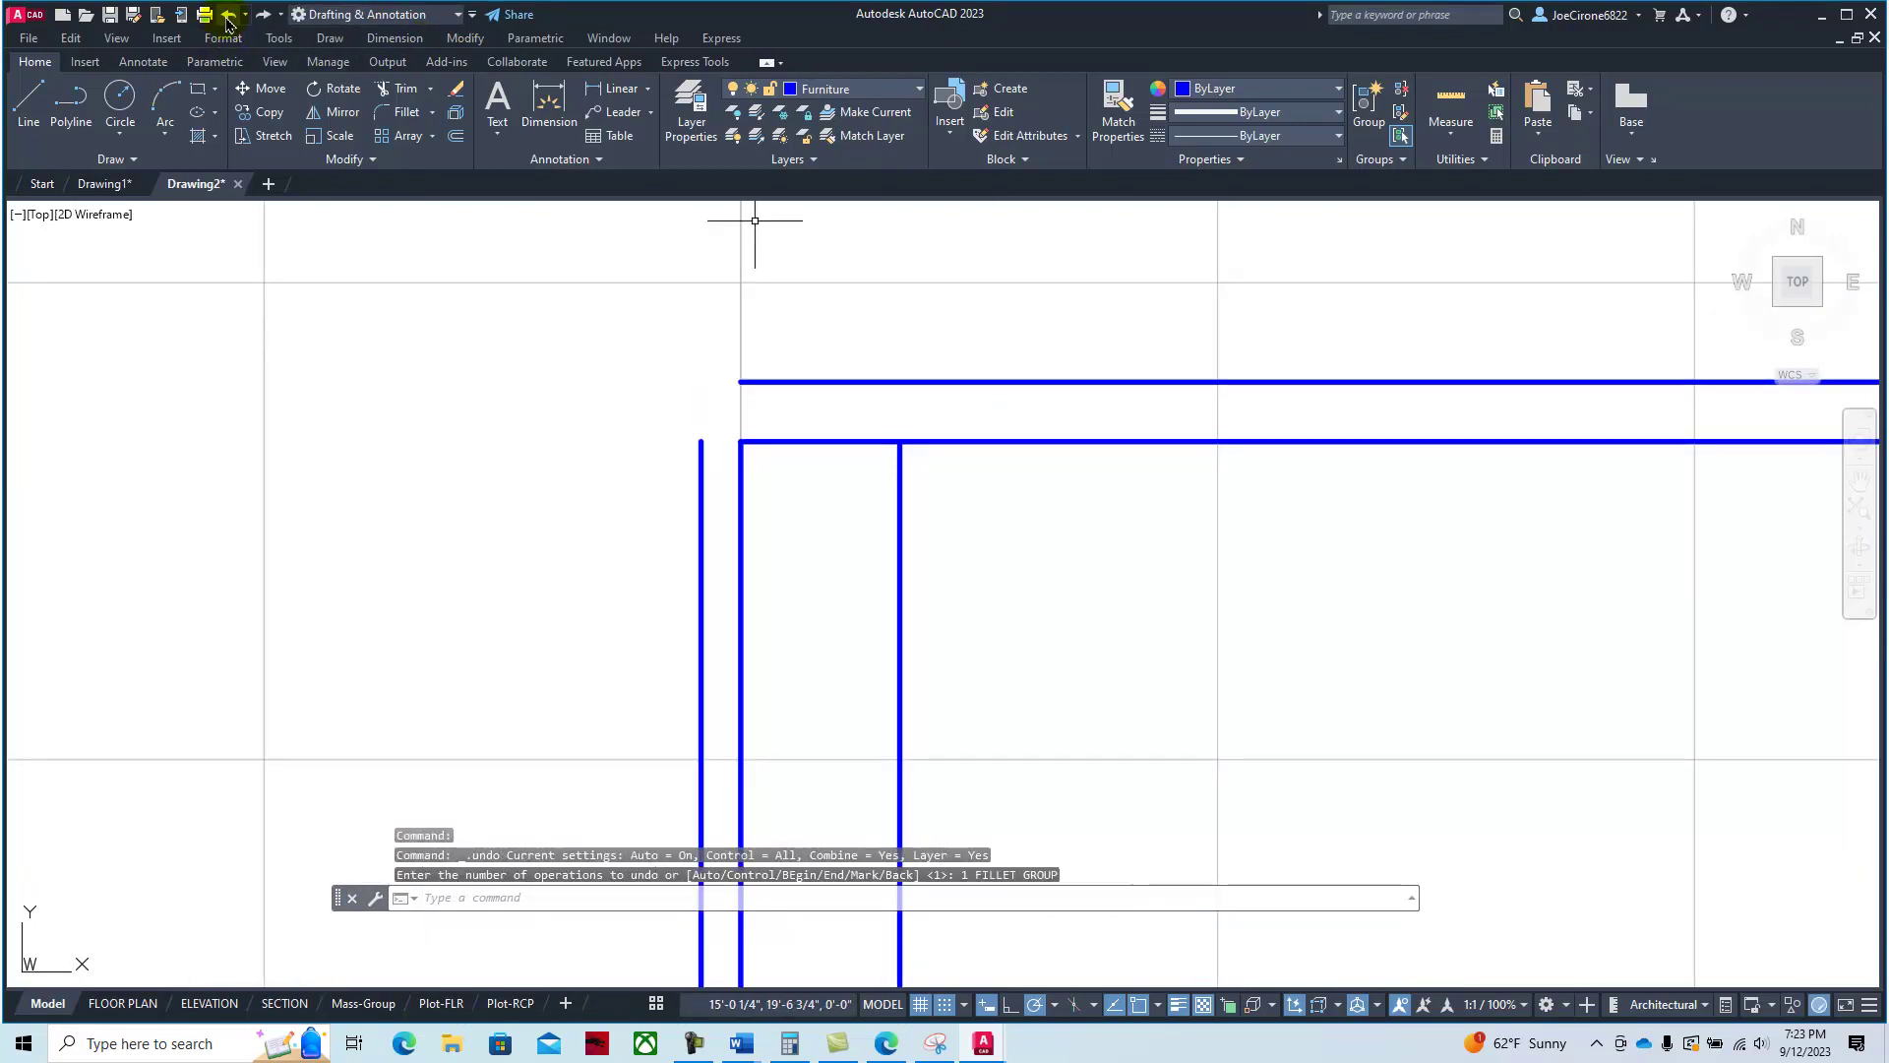
{"action": "key", "text": "Escape"}
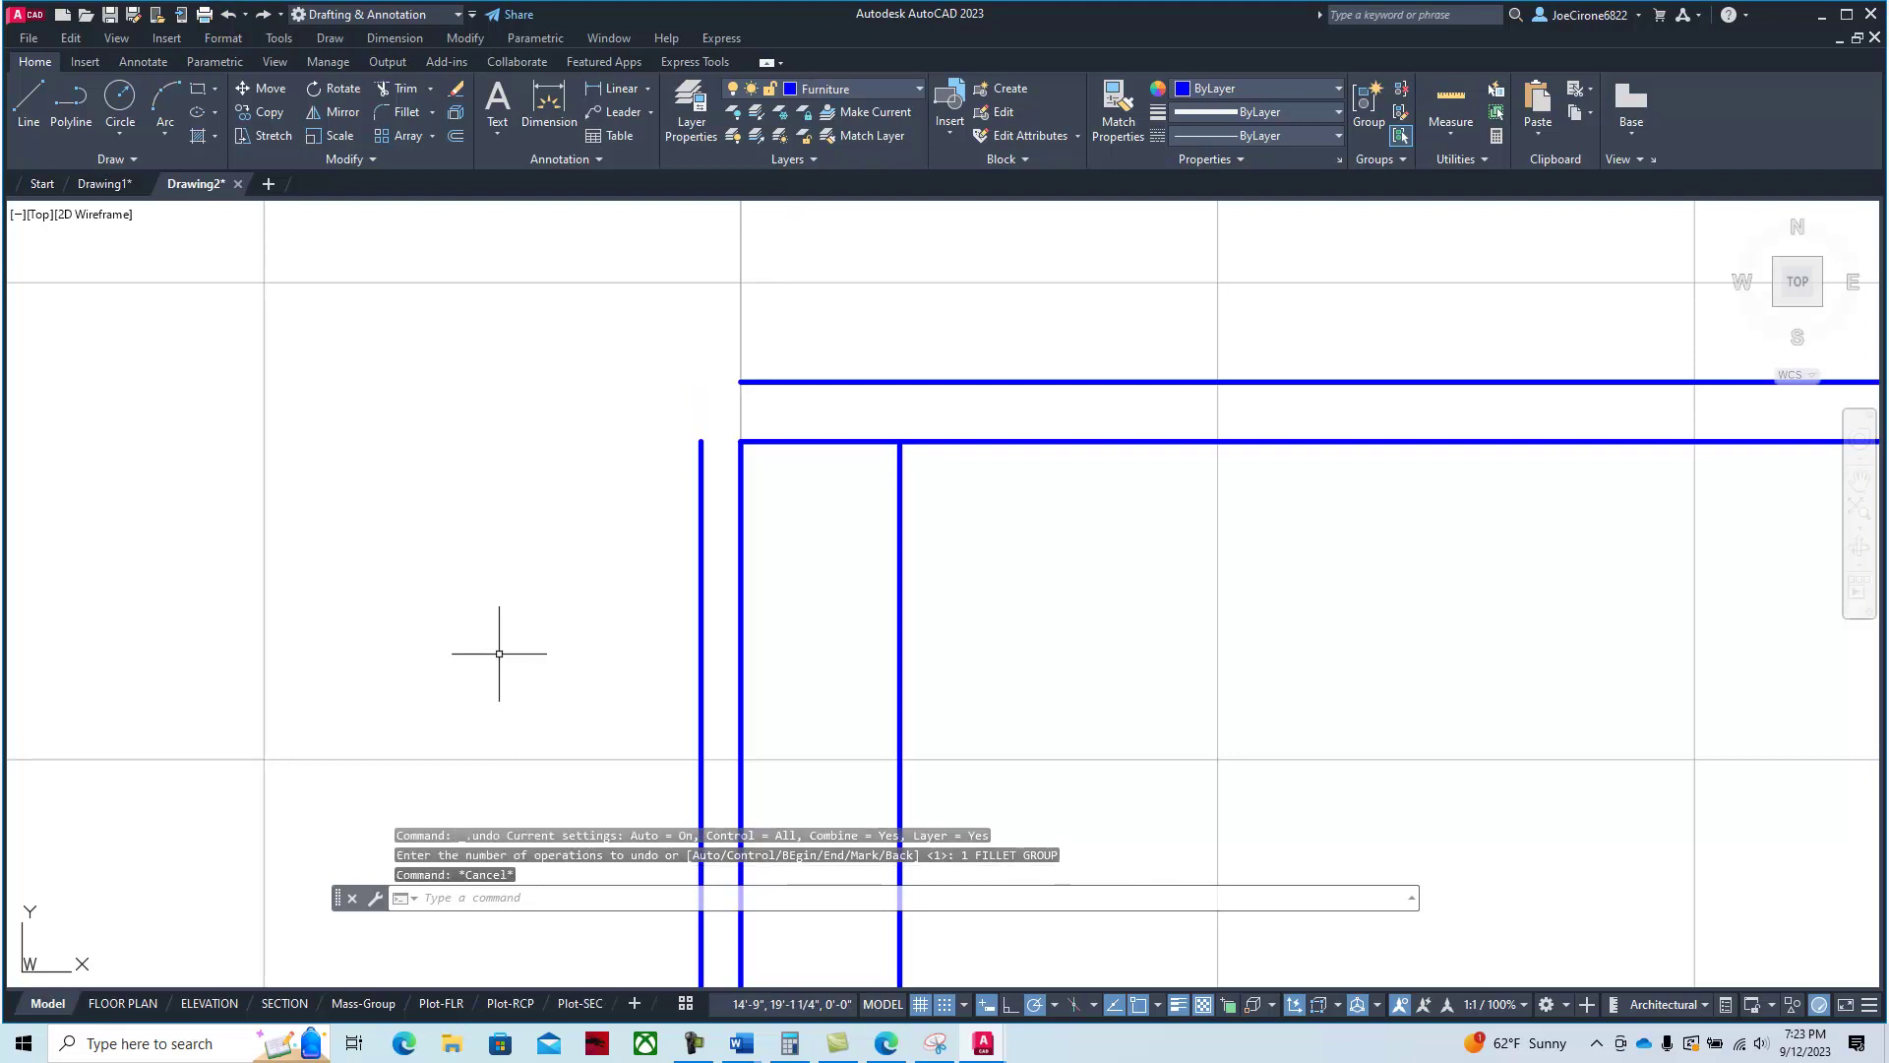
{"action": "left_click", "coordinate": [430, 98]}
{"action": "left_click", "coordinate": [418, 159]}
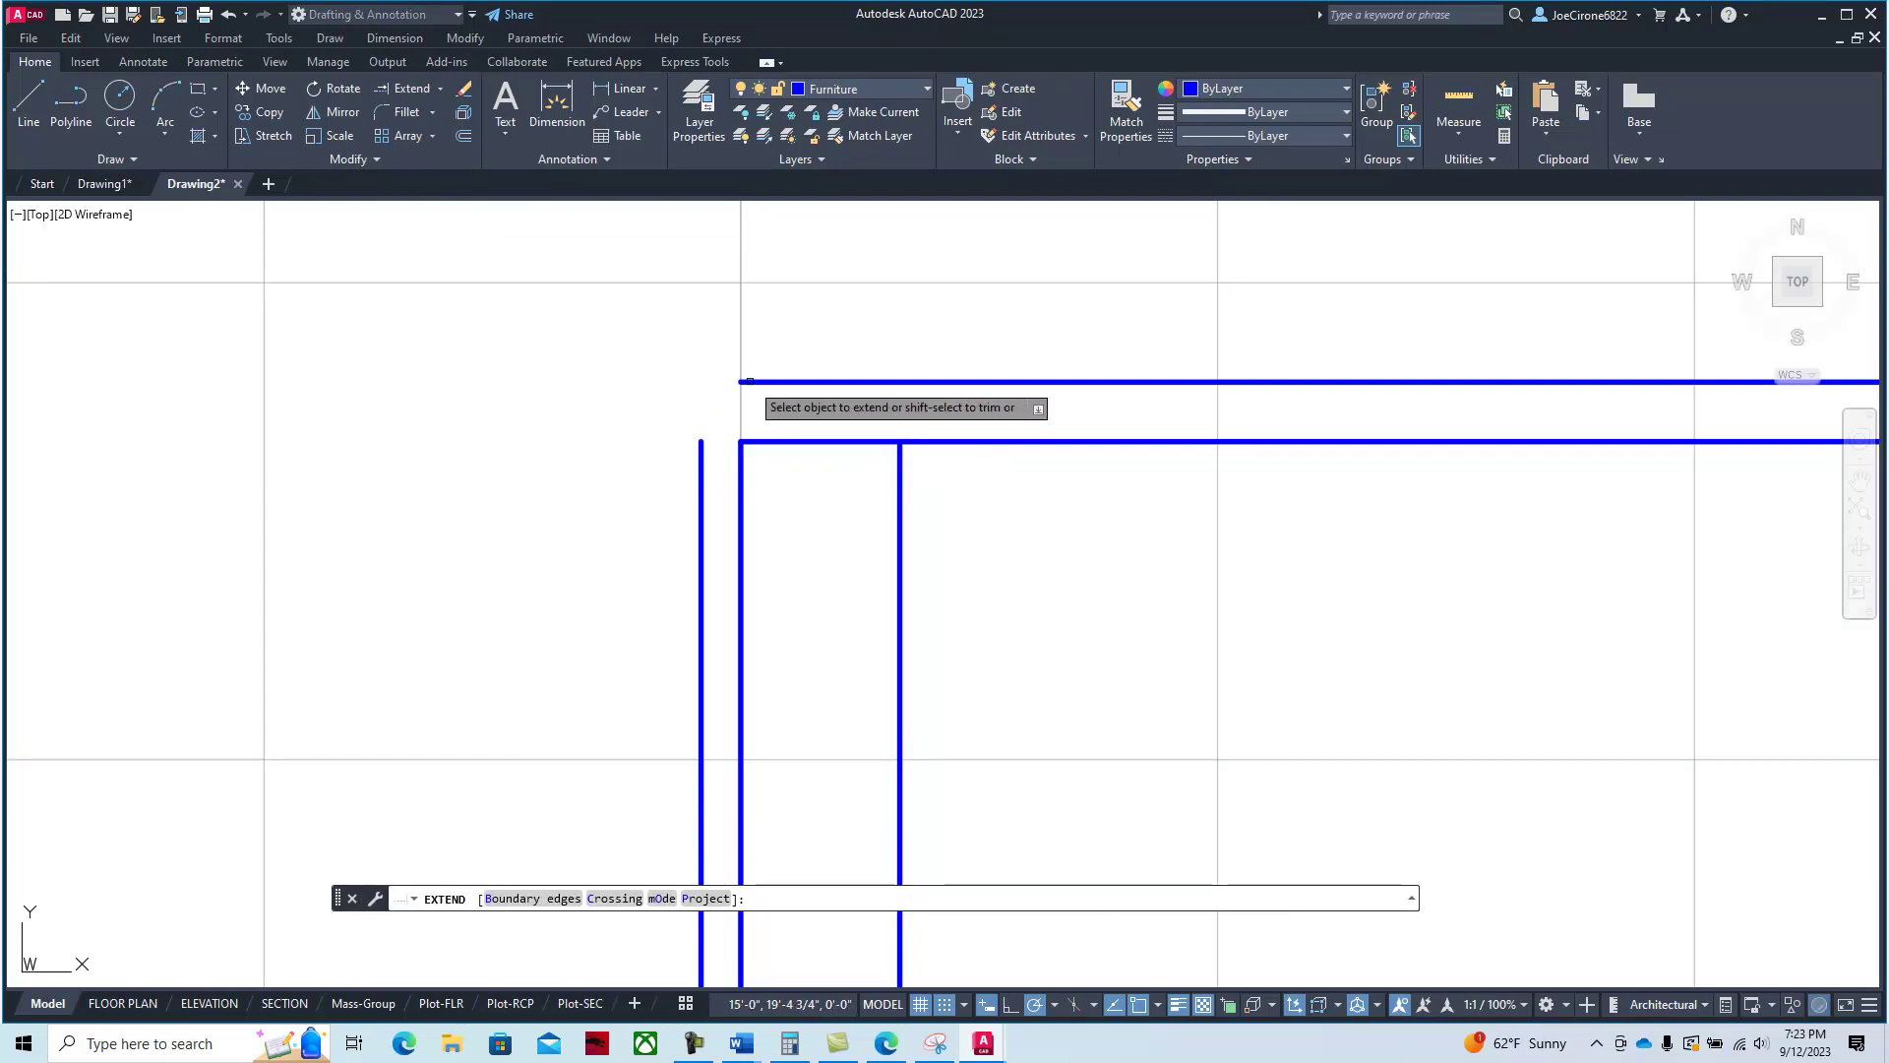
{"action": "key", "text": "Escape"}
{"action": "key", "text": "Escape"}
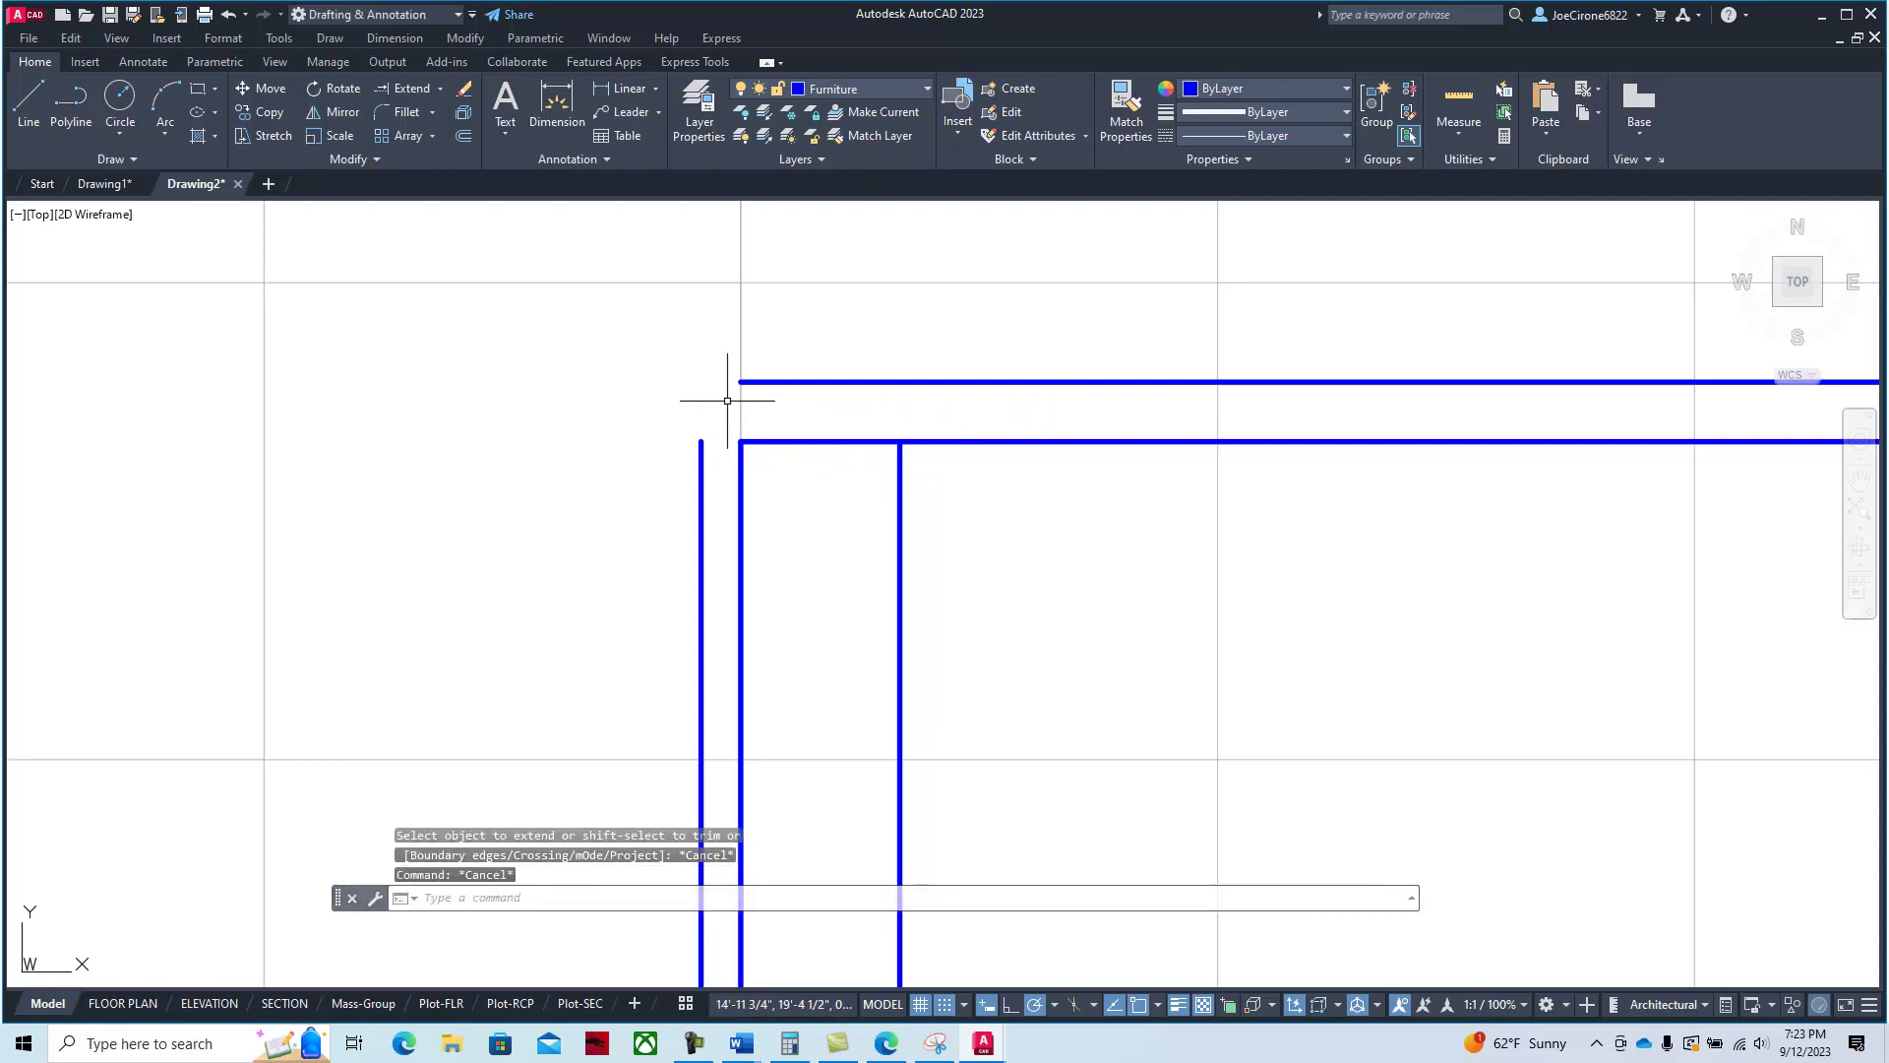
Stretch the left end of the countertop's top line horizontally past the outer left overhang line.
{"action": "left_click", "coordinate": [749, 381]}
{"action": "left_click", "coordinate": [740, 381]}
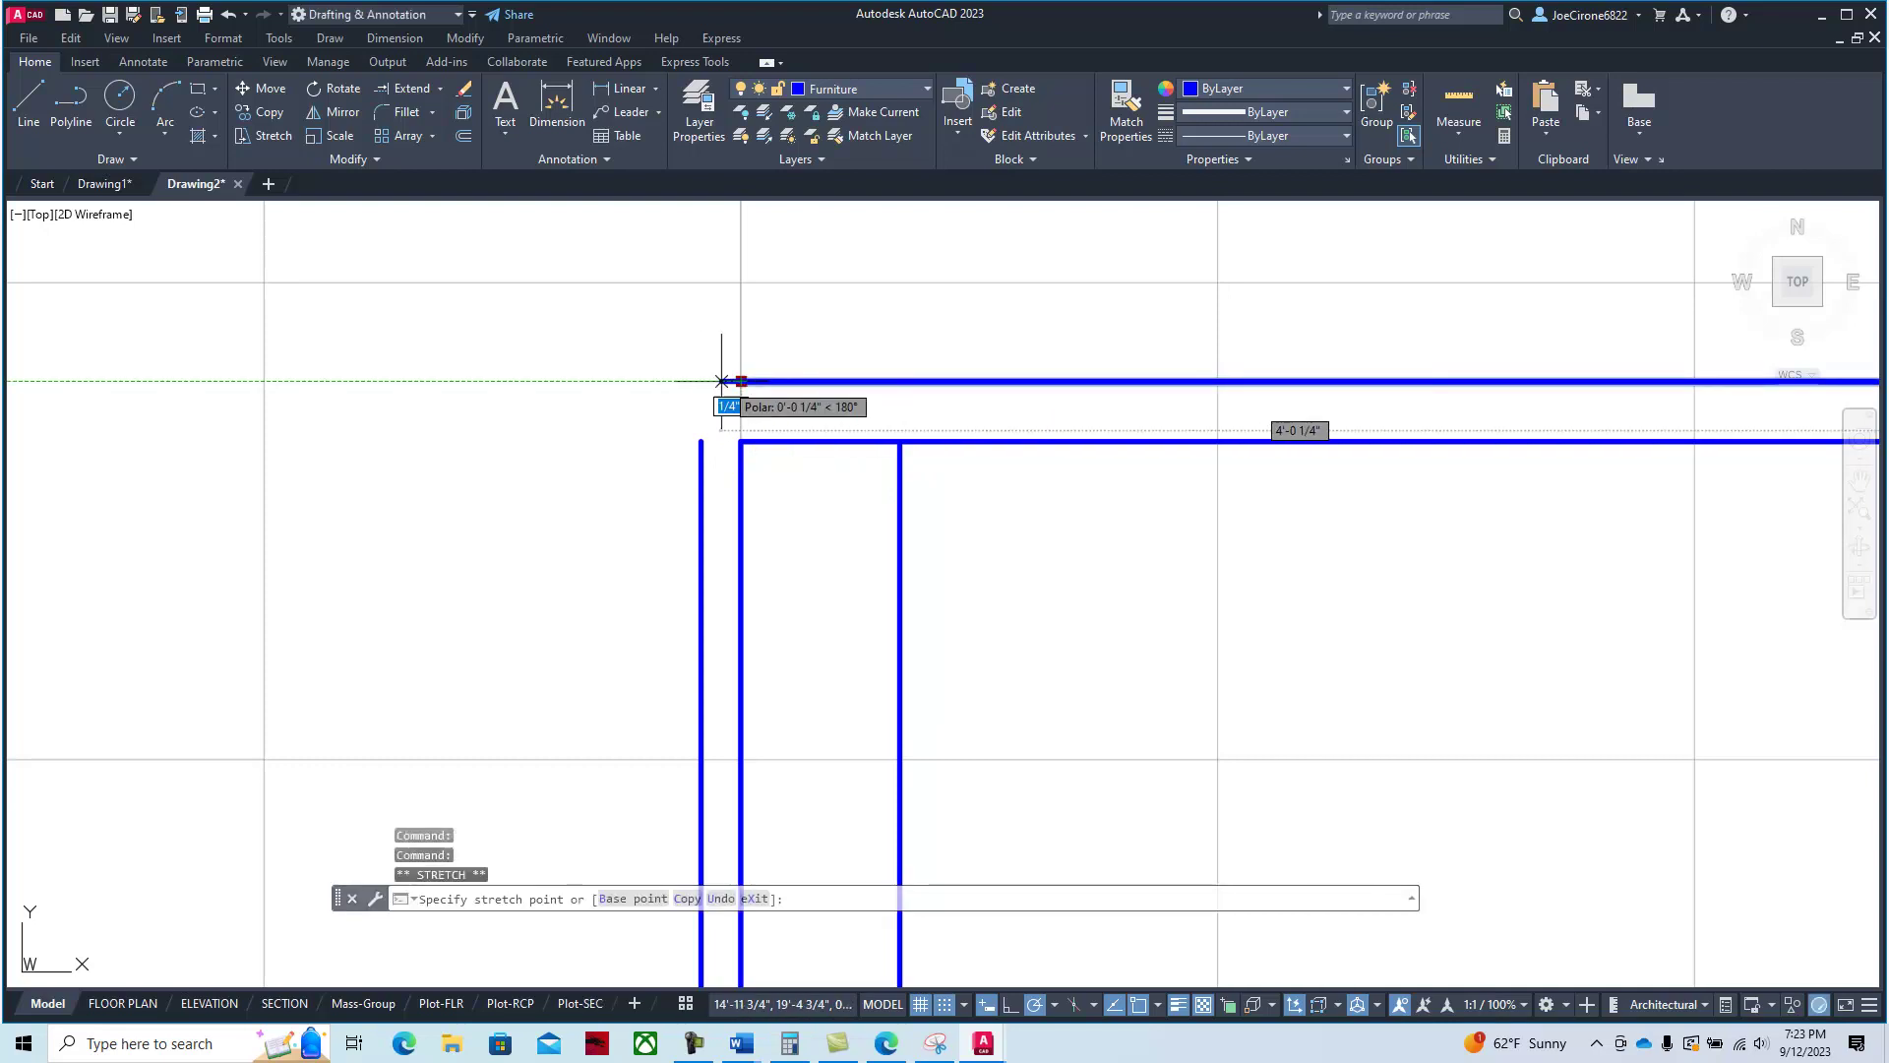
{"action": "left_click", "coordinate": [680, 381]}
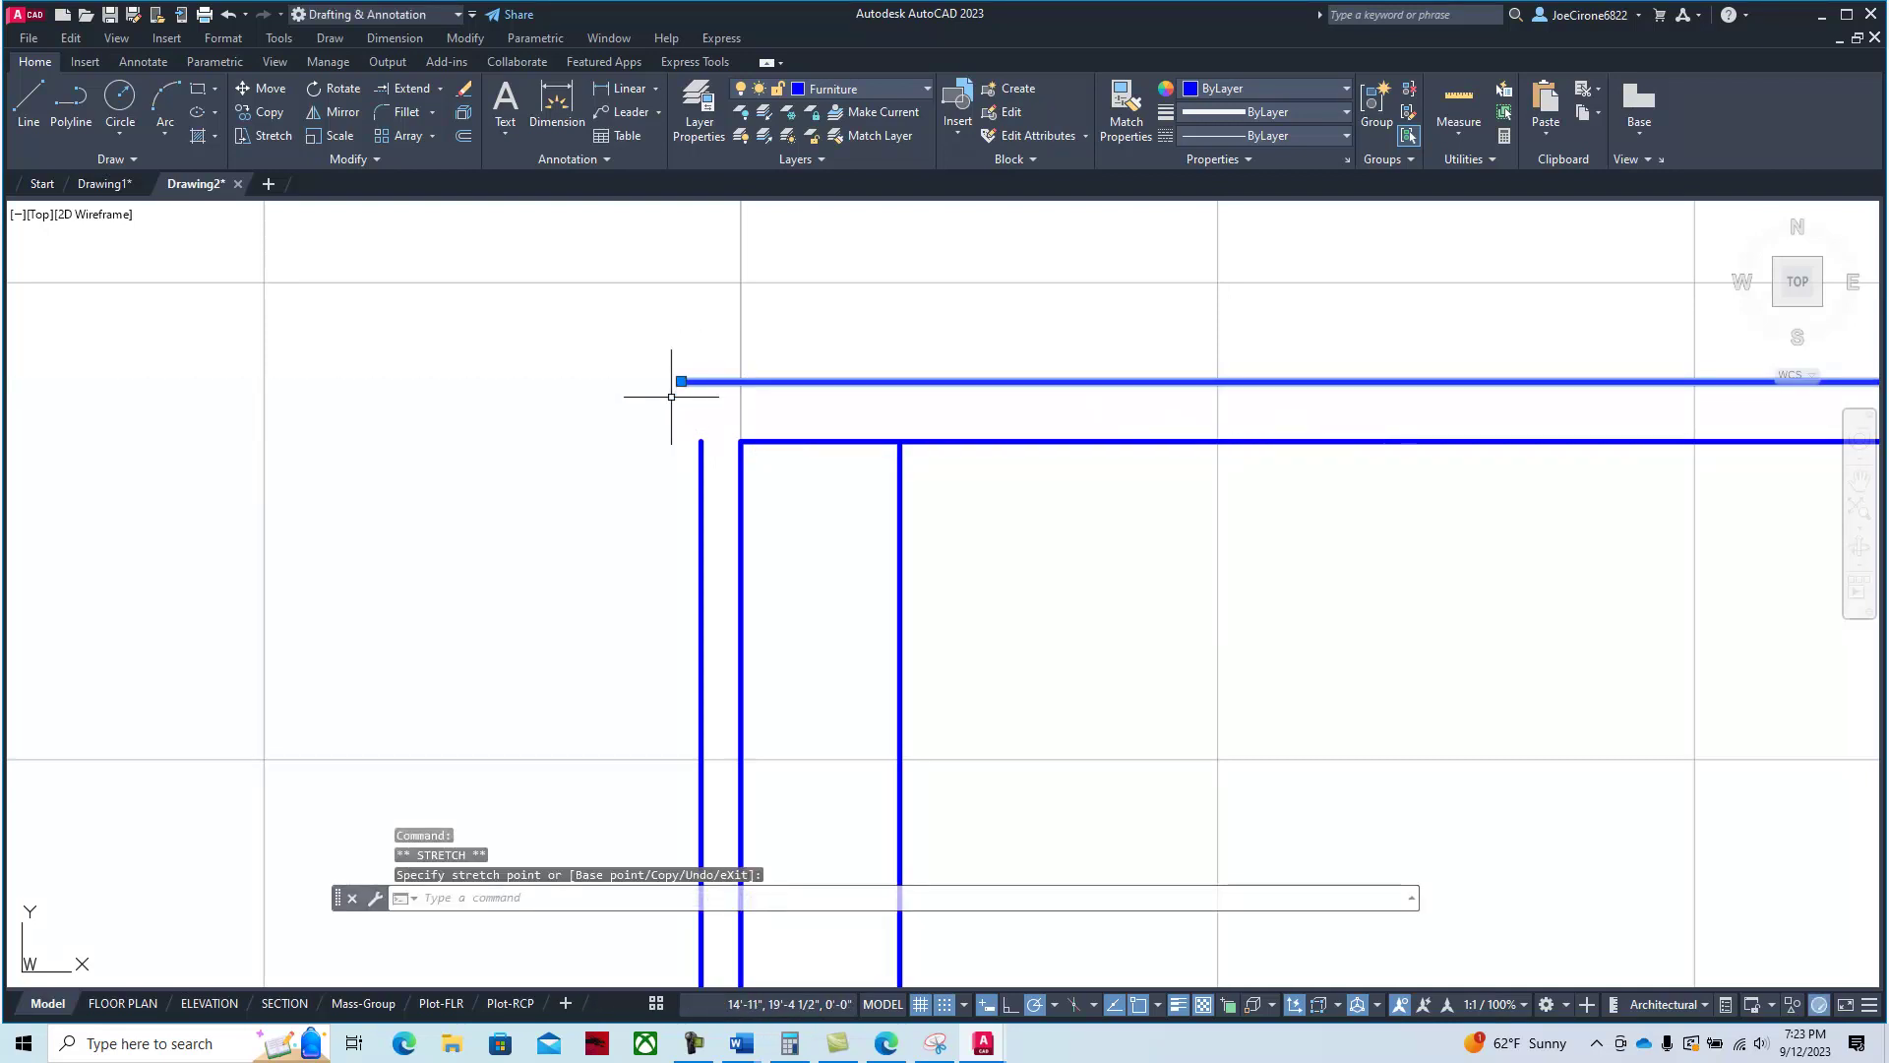
{"action": "key", "text": "Escape"}
Extend the outer left line up to the countertop's top line and trim the top line's excess beyond the corner.
{"action": "left_click", "coordinate": [409, 90]}
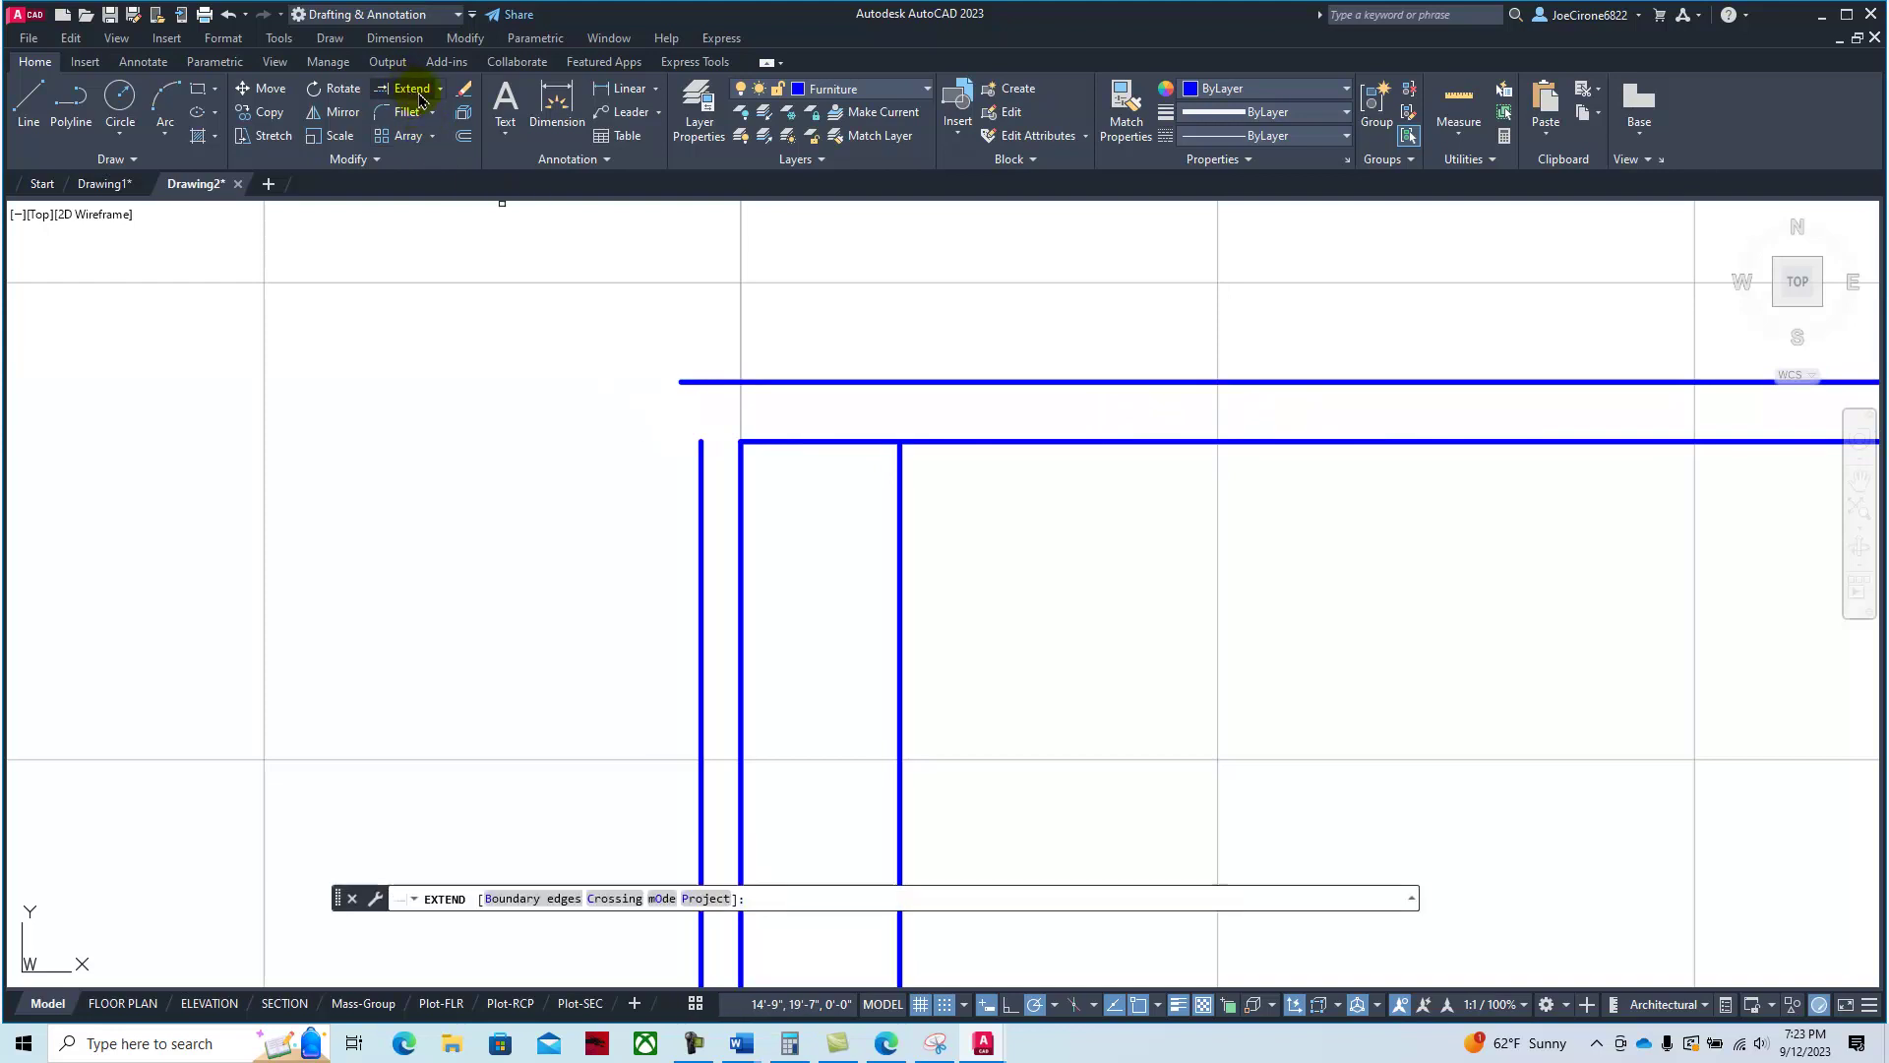
{"action": "left_click", "coordinate": [701, 470]}
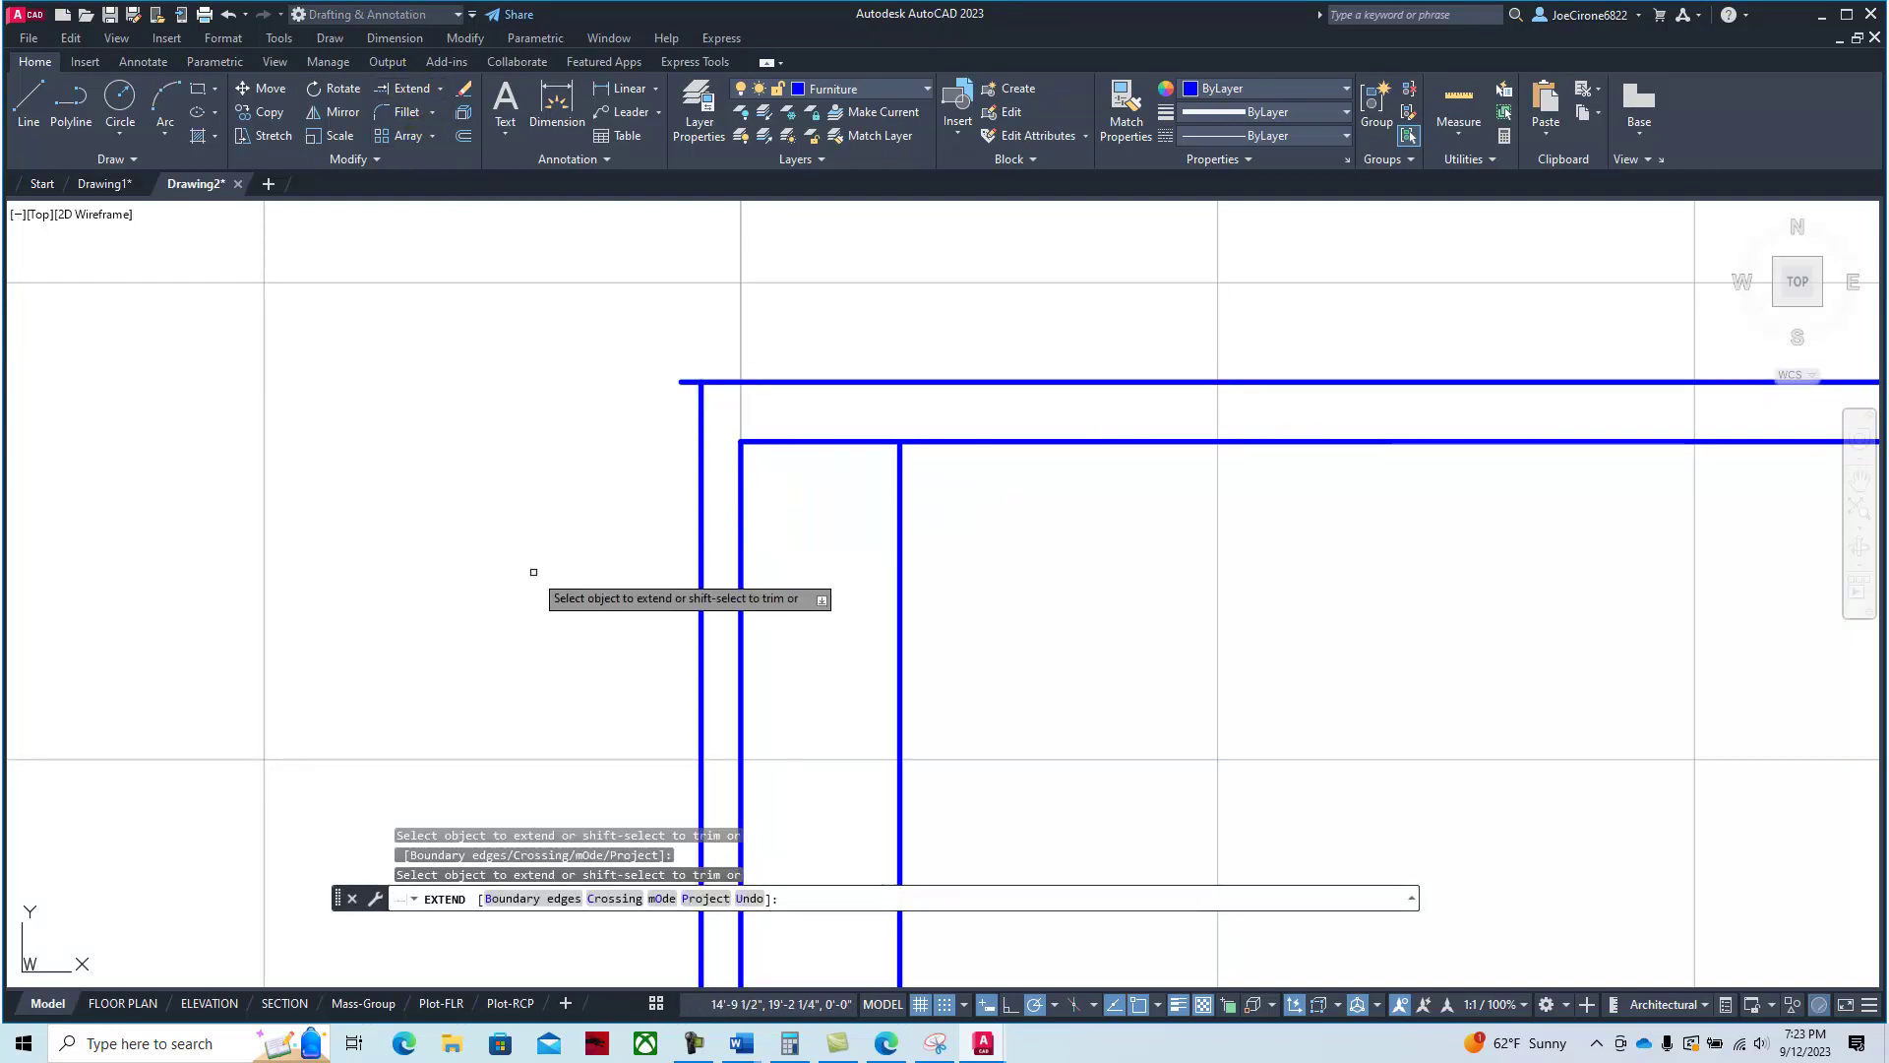
{"action": "key", "text": "Return"}
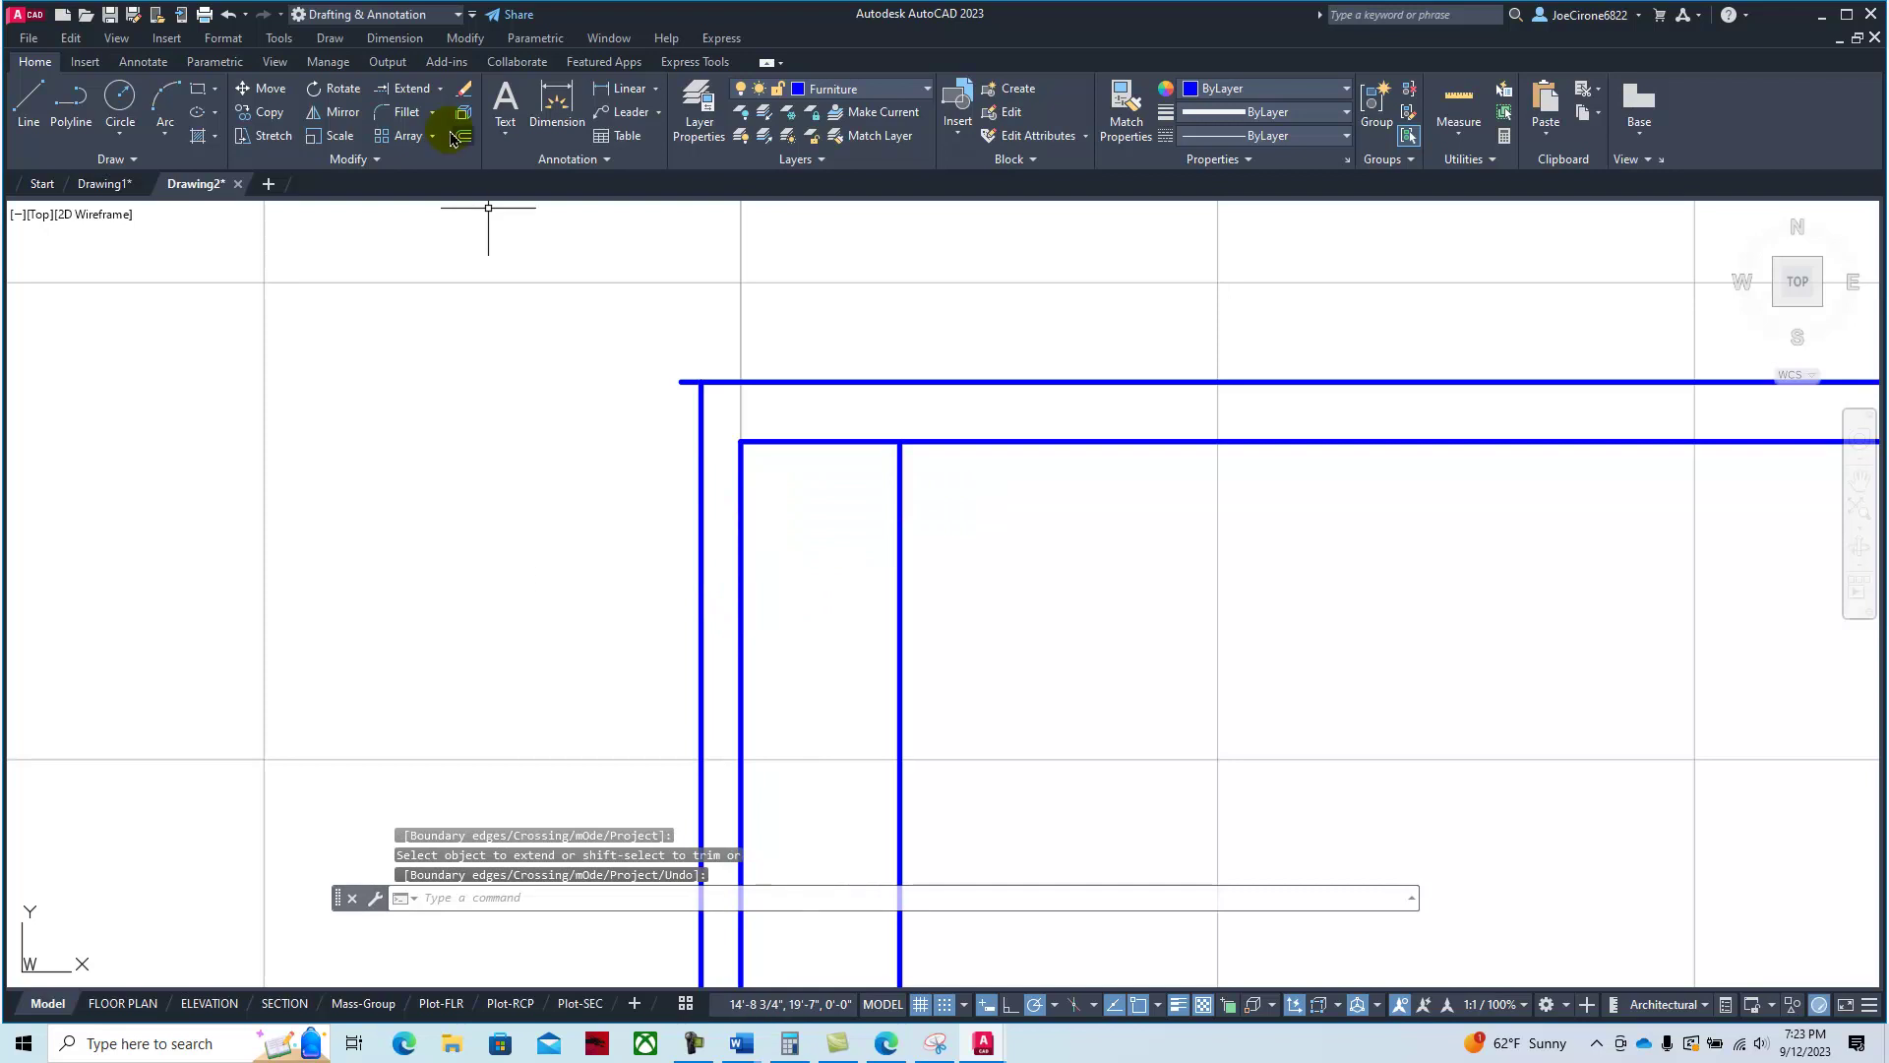
{"action": "left_click", "coordinate": [440, 88]}
{"action": "left_click", "coordinate": [423, 120]}
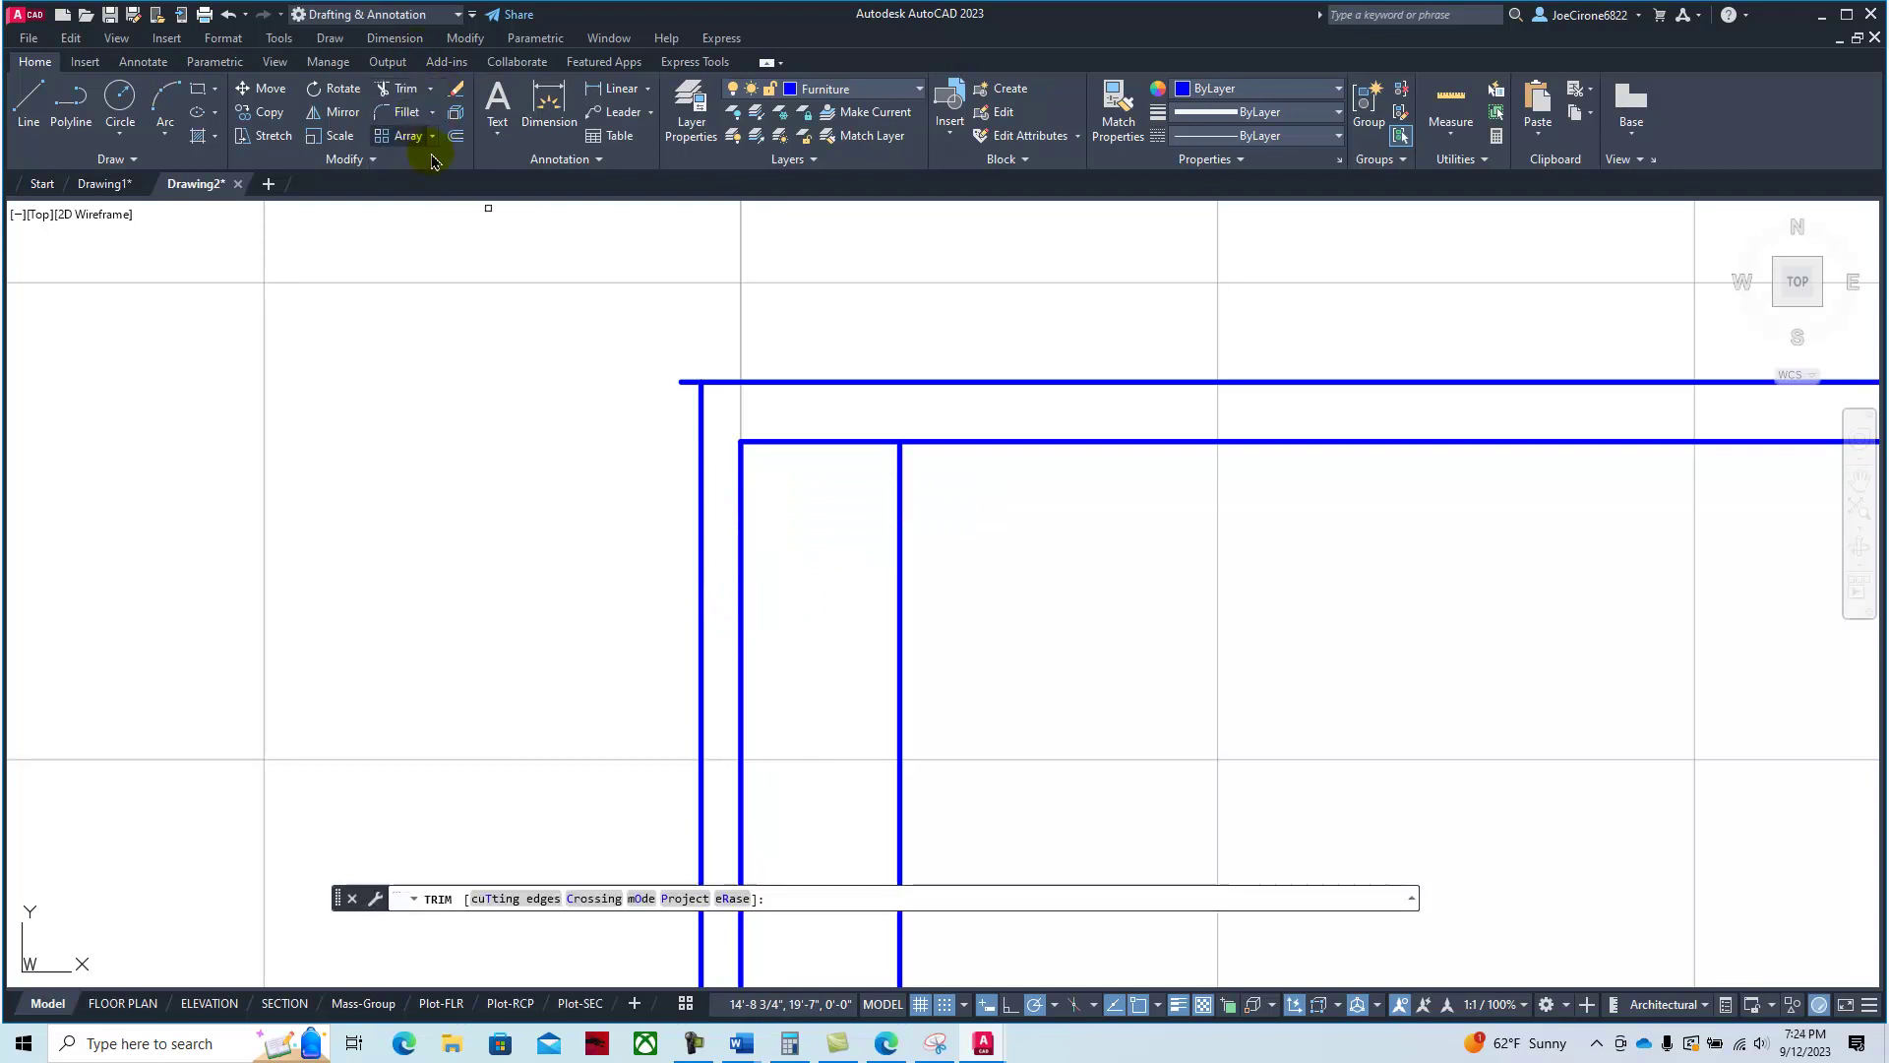
{"action": "left_click", "coordinate": [683, 382]}
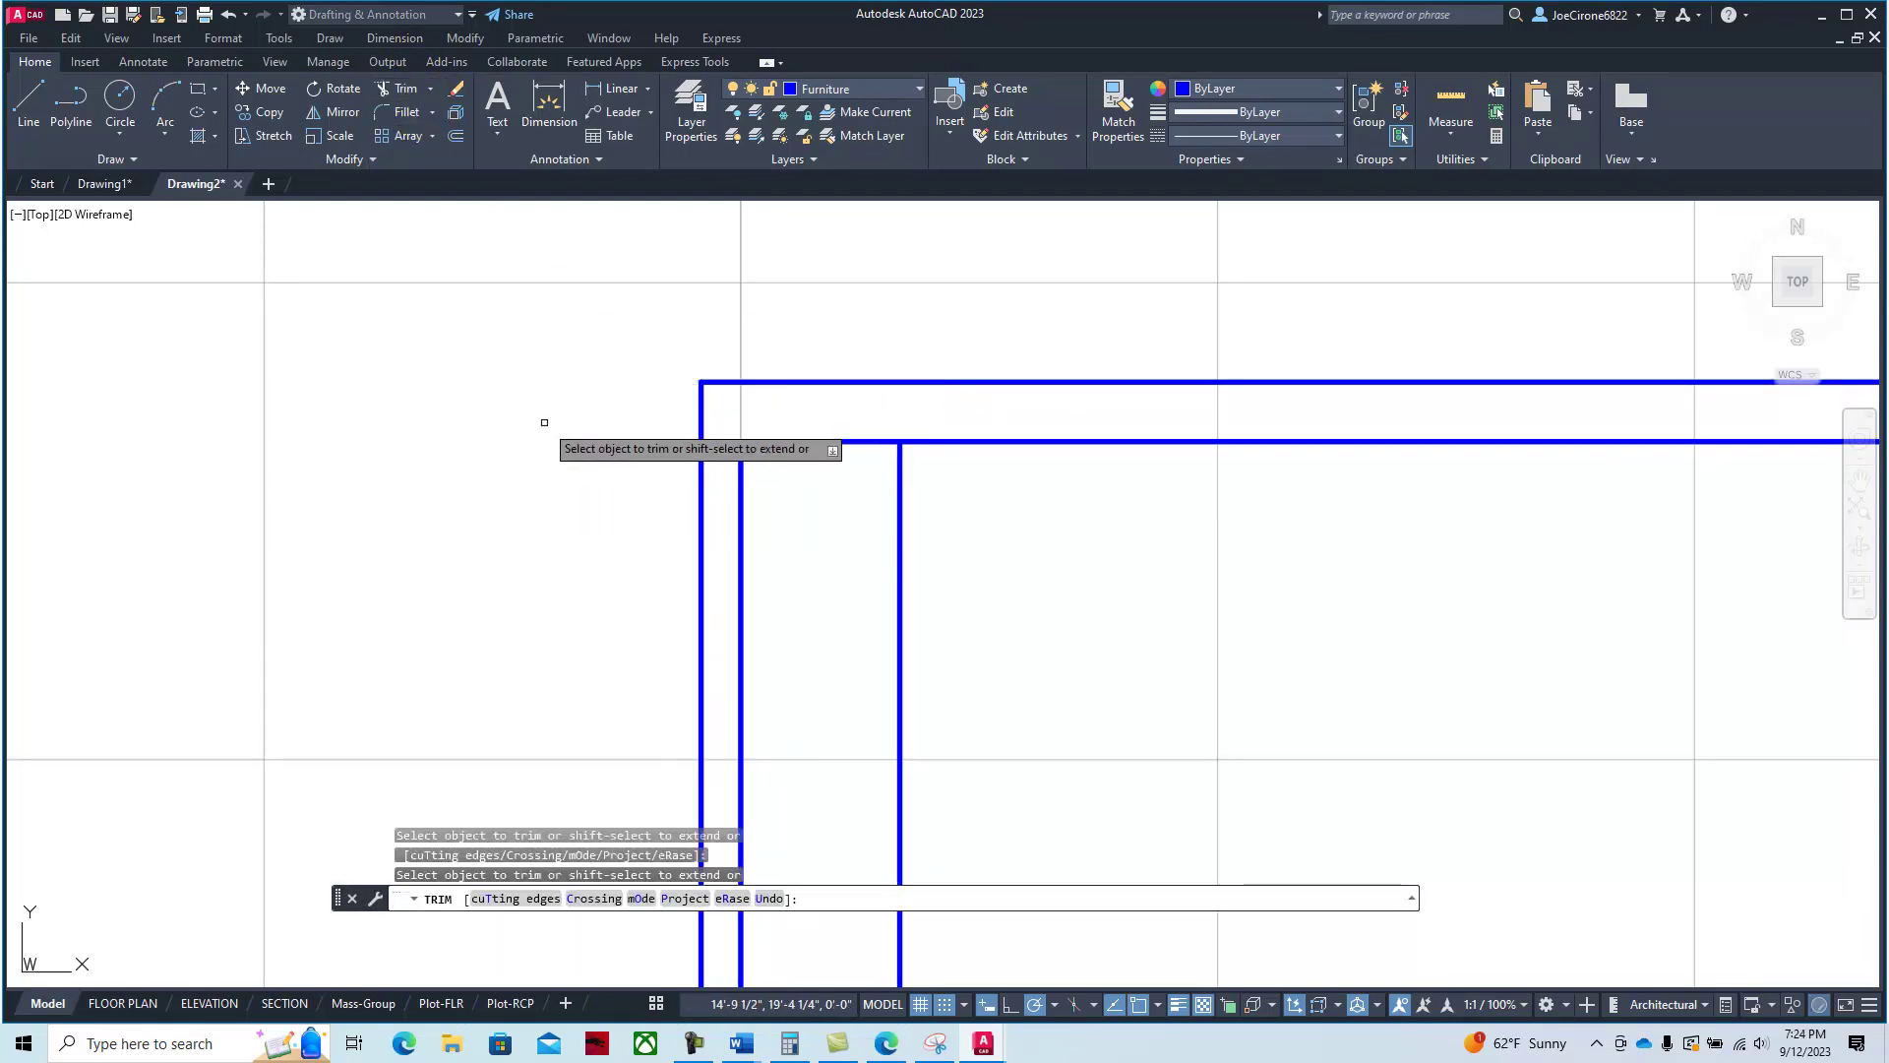
{"action": "key", "text": "Escape"}
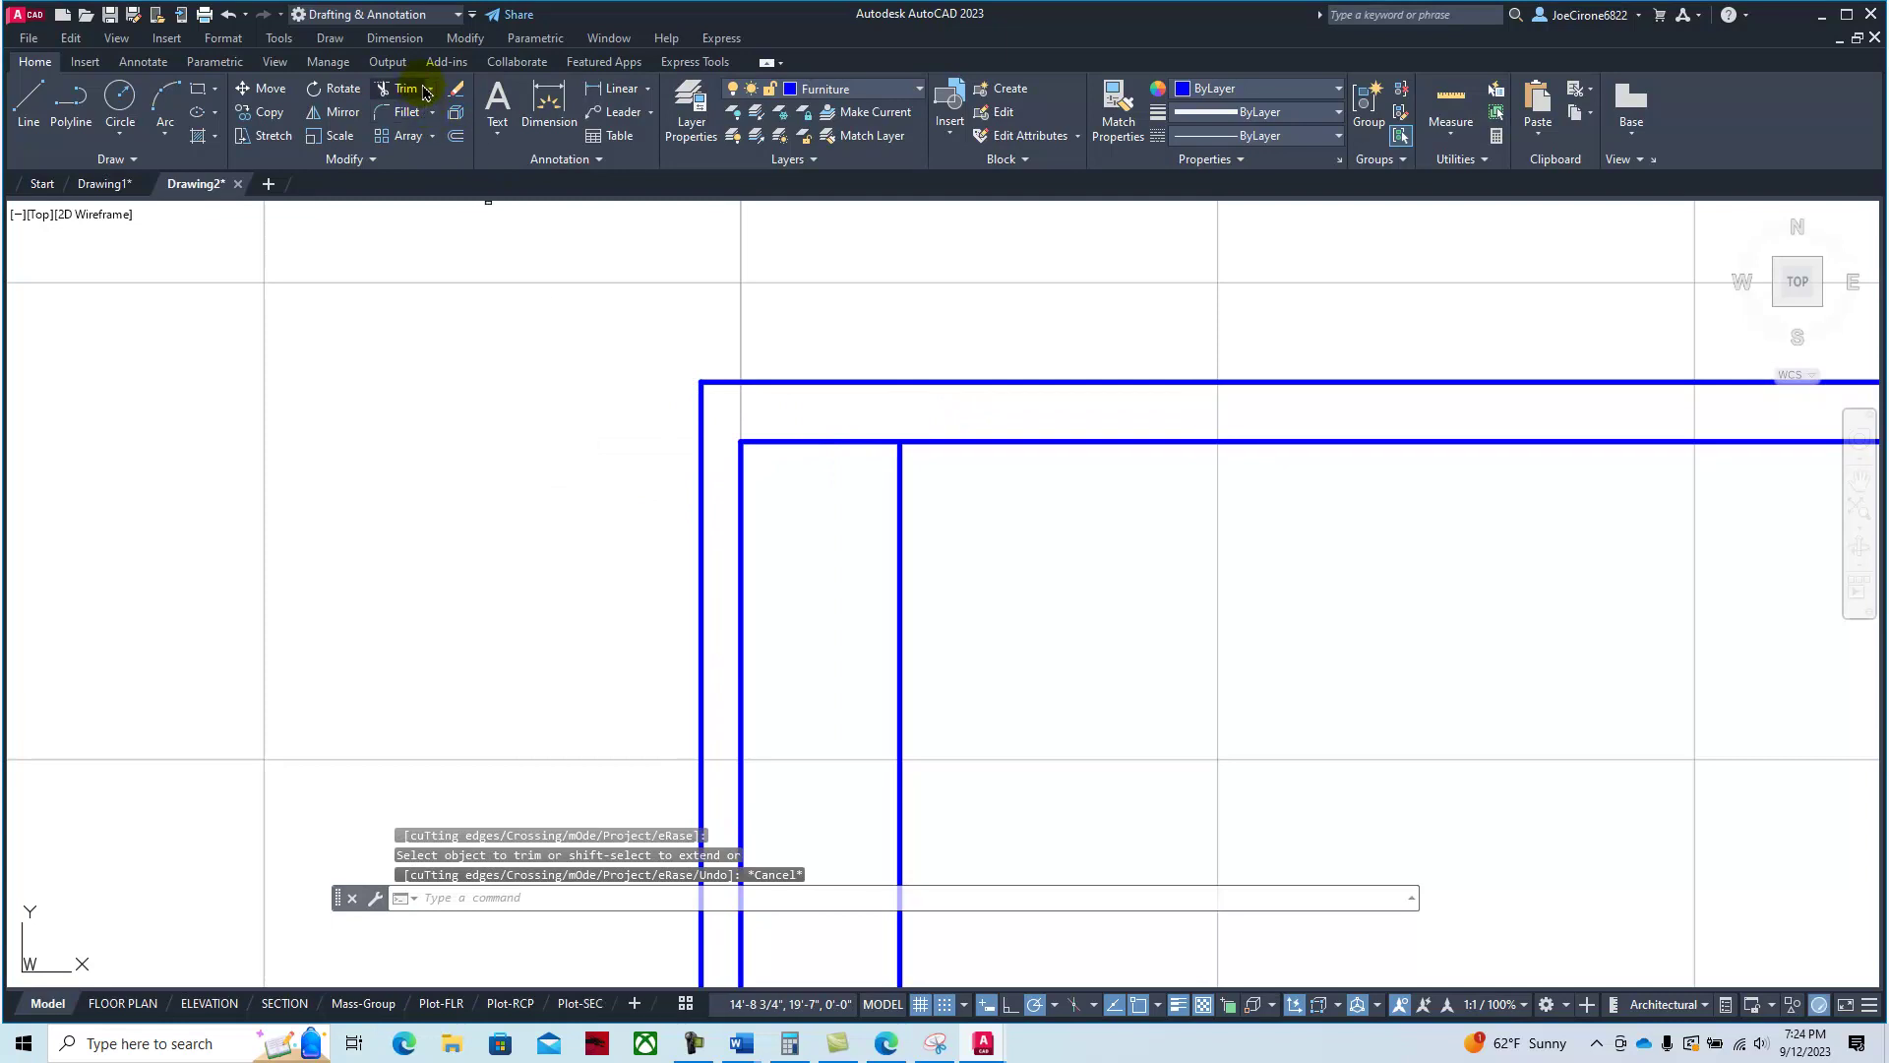
Extend the countertop's lower line to the outer left line and trim the outer left line below the countertop.
{"action": "left_click", "coordinate": [426, 92]}
{"action": "left_click", "coordinate": [423, 158]}
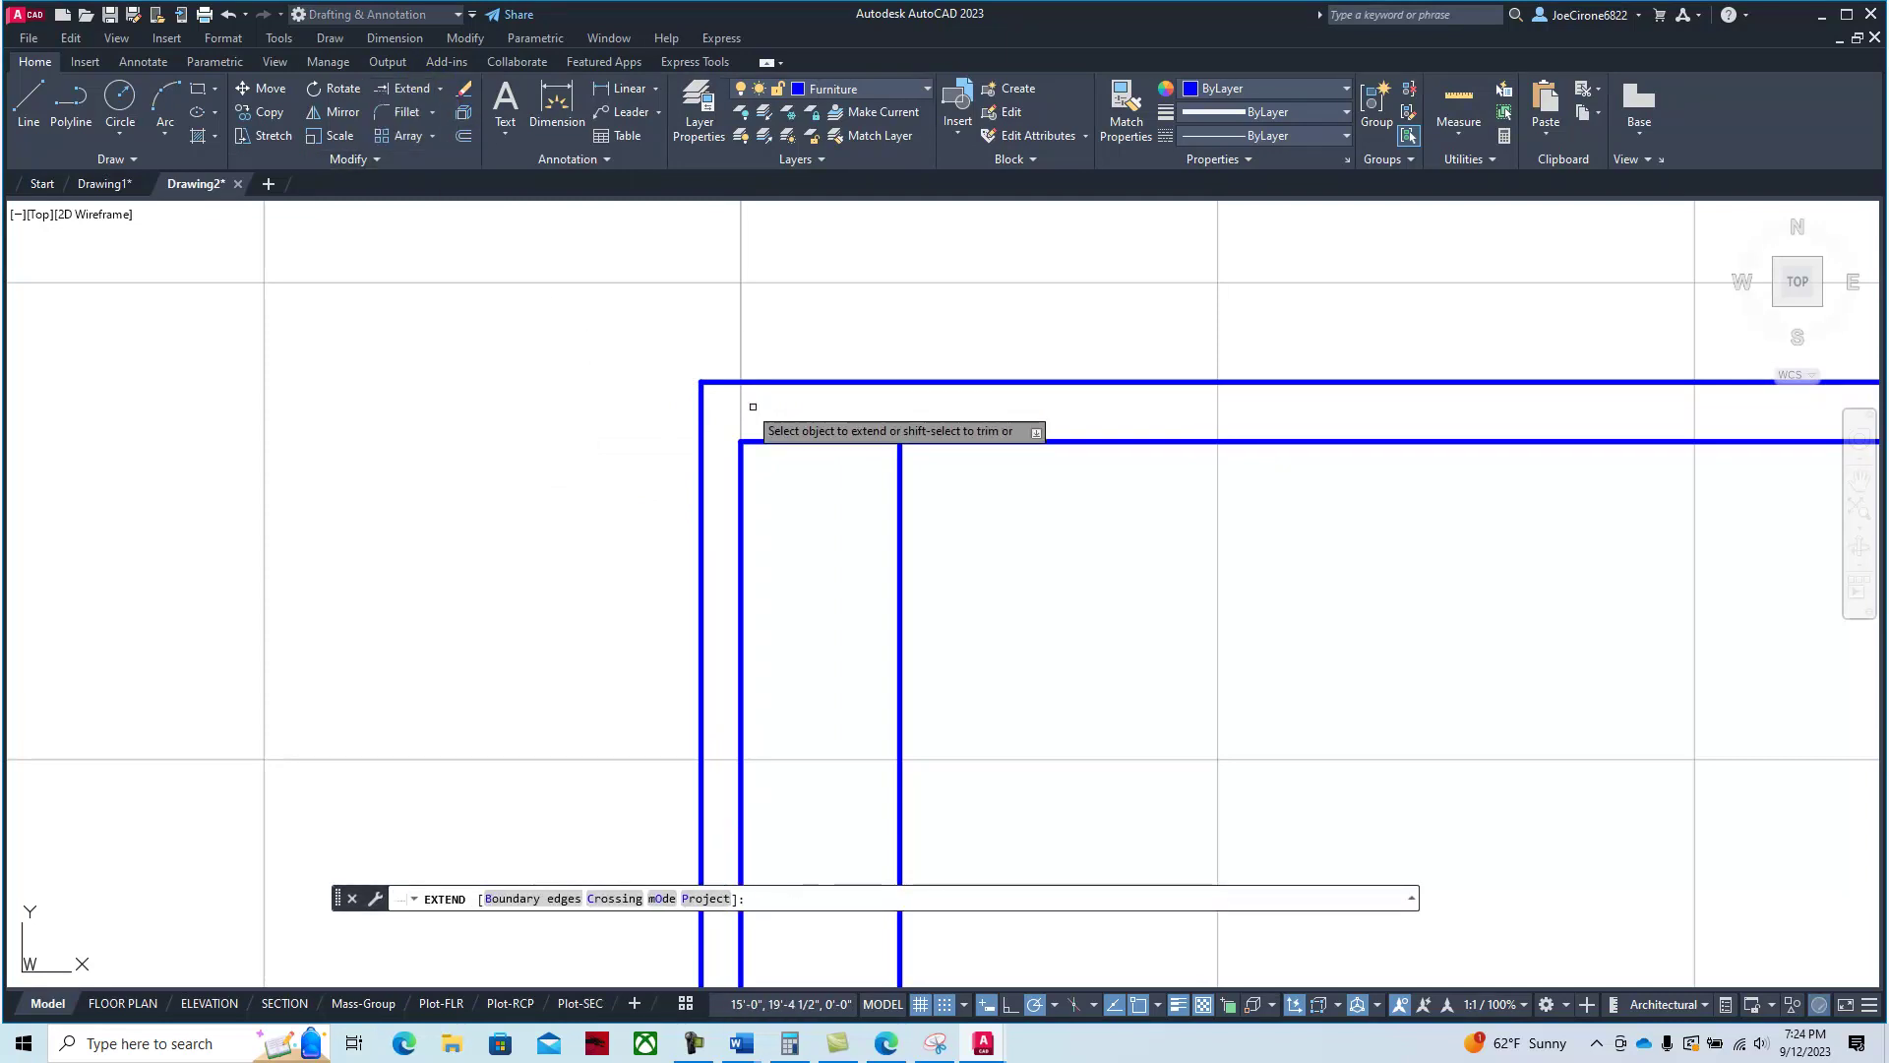
{"action": "left_click", "coordinate": [787, 441]}
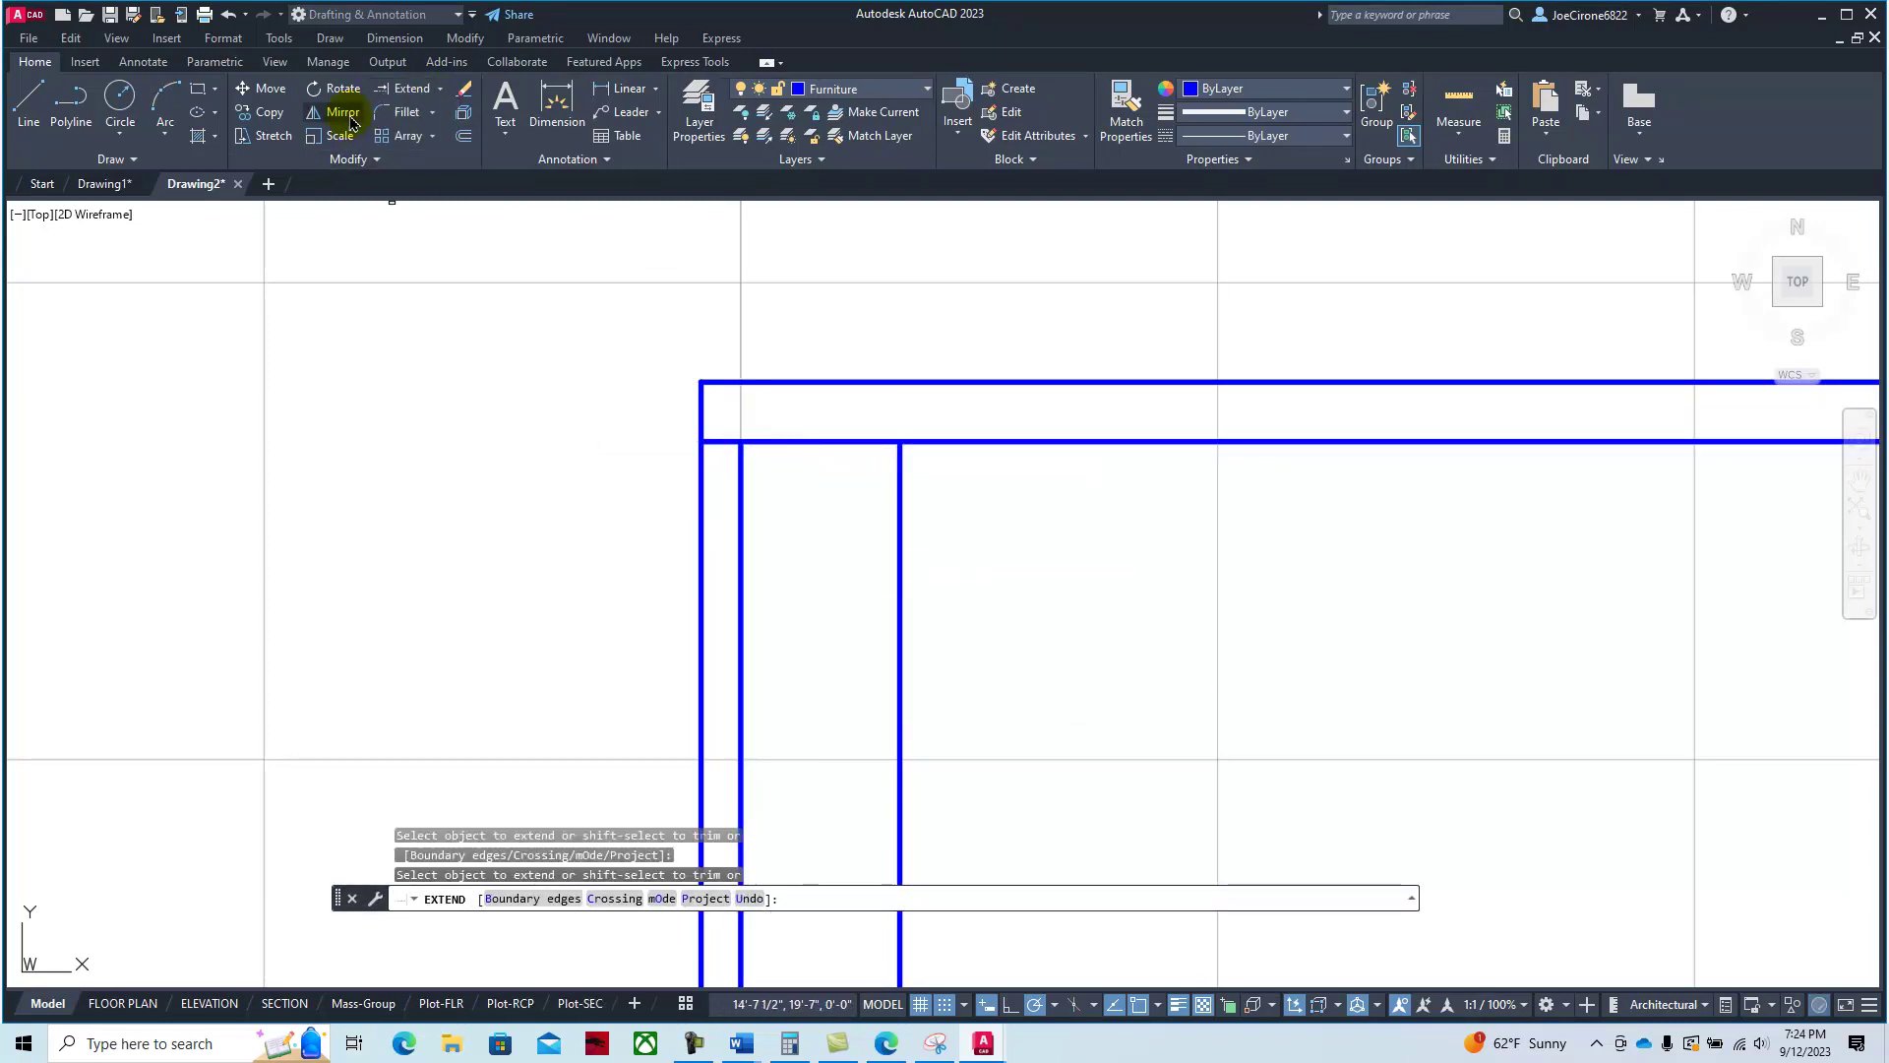
{"action": "left_click", "coordinate": [441, 91]}
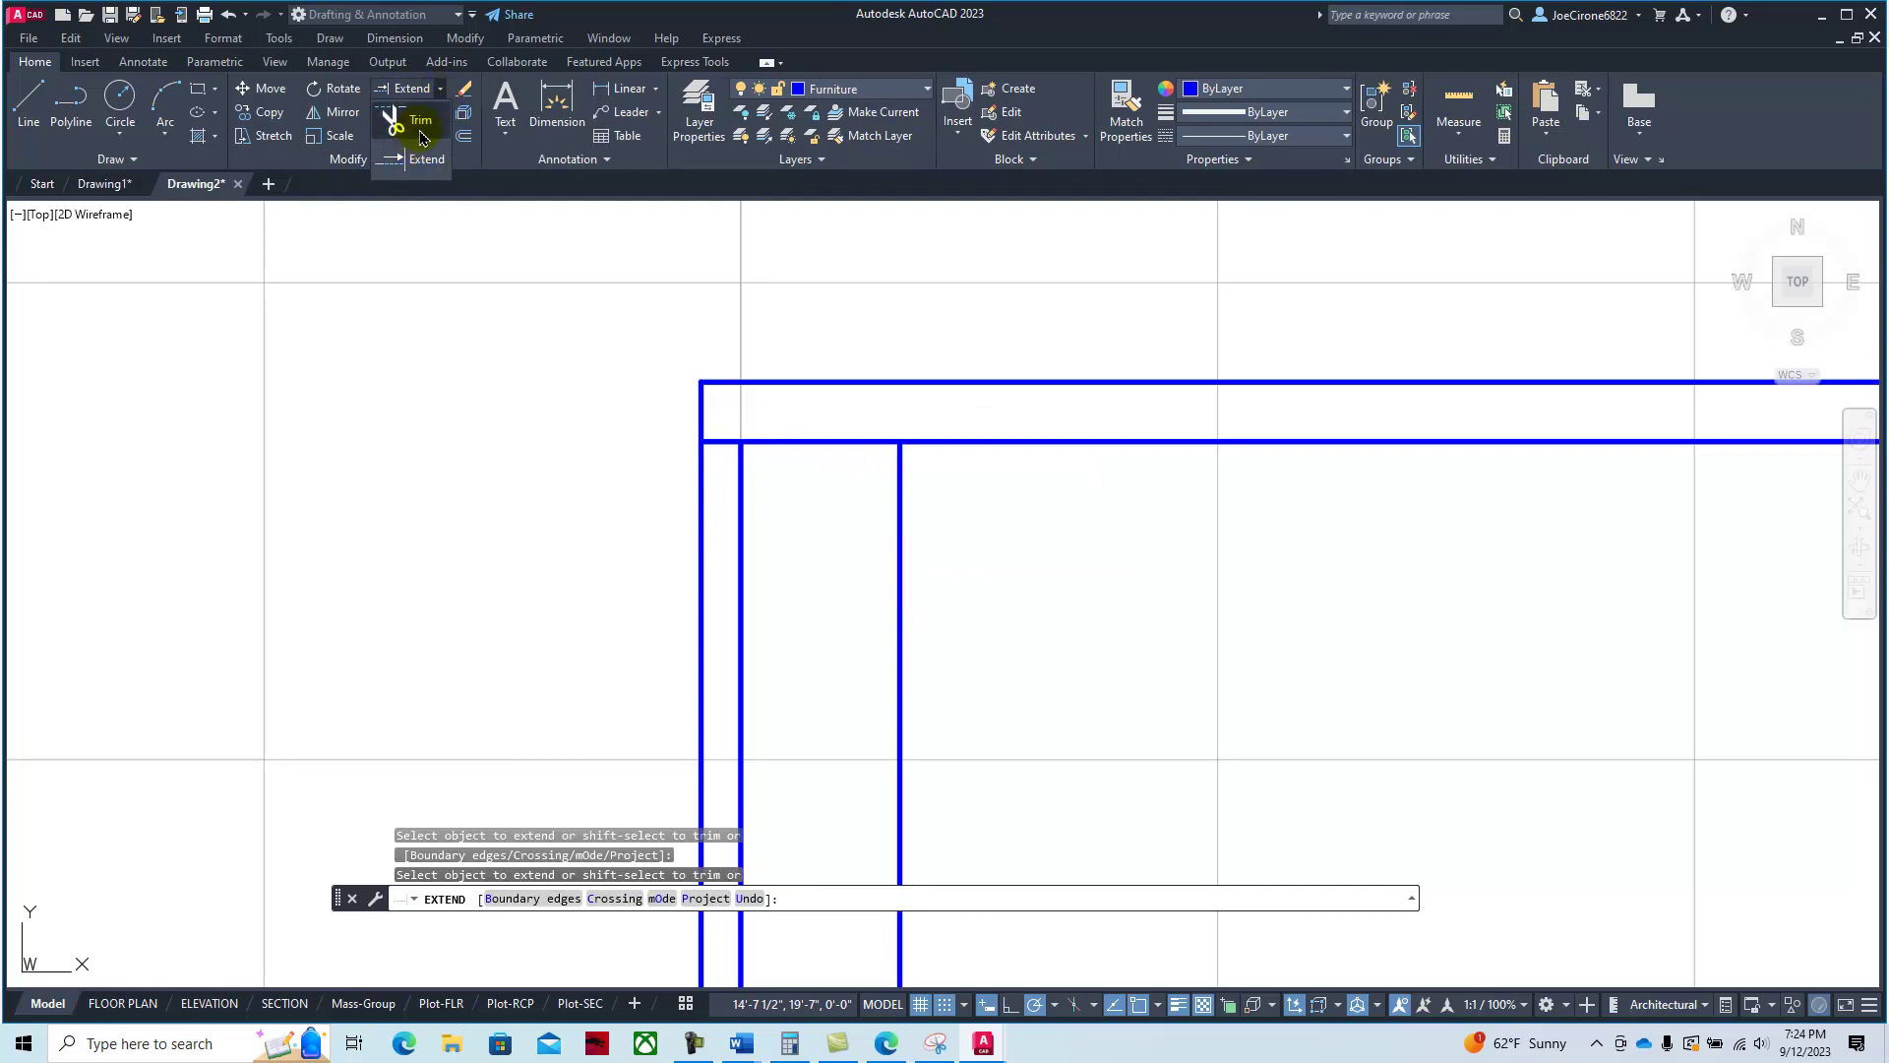
{"action": "left_click", "coordinate": [413, 118]}
{"action": "left_click", "coordinate": [701, 482]}
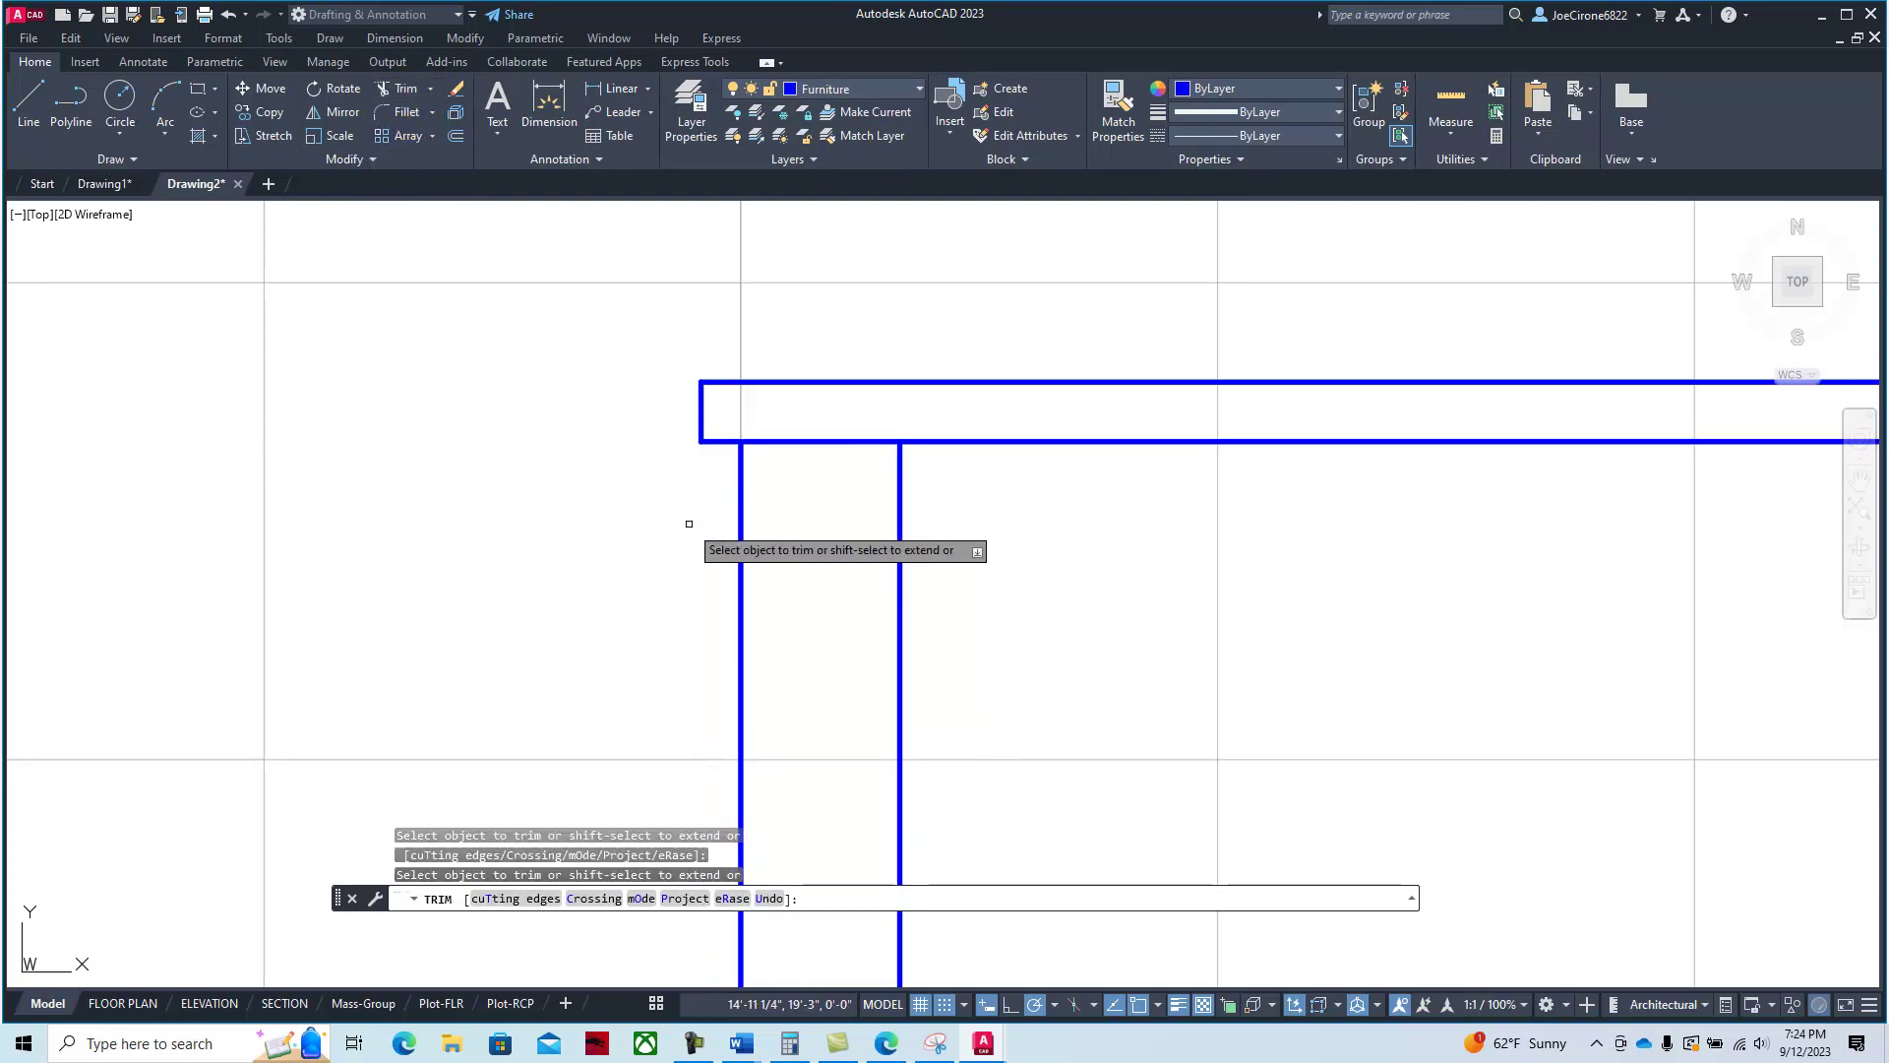
Stretch the right end of the countertop's top line horizontally past the outer right overhang line.
{"action": "scroll", "coordinate": [689, 526], "scroll_direction": "down", "scroll_amount": 4}
{"action": "mouse_move", "coordinate": [936, 552]}
{"action": "middle_mouse_down"}
{"action": "mouse_move", "coordinate": [782, 465]}
{"action": "mouse_move", "coordinate": [211, 464]}
{"action": "middle_mouse_up"}
{"action": "middle_click_drag", "start_coordinate": [972, 497], "coordinate": [614, 513]}
{"action": "scroll", "coordinate": [1026, 519], "scroll_direction": "up", "scroll_amount": 4}
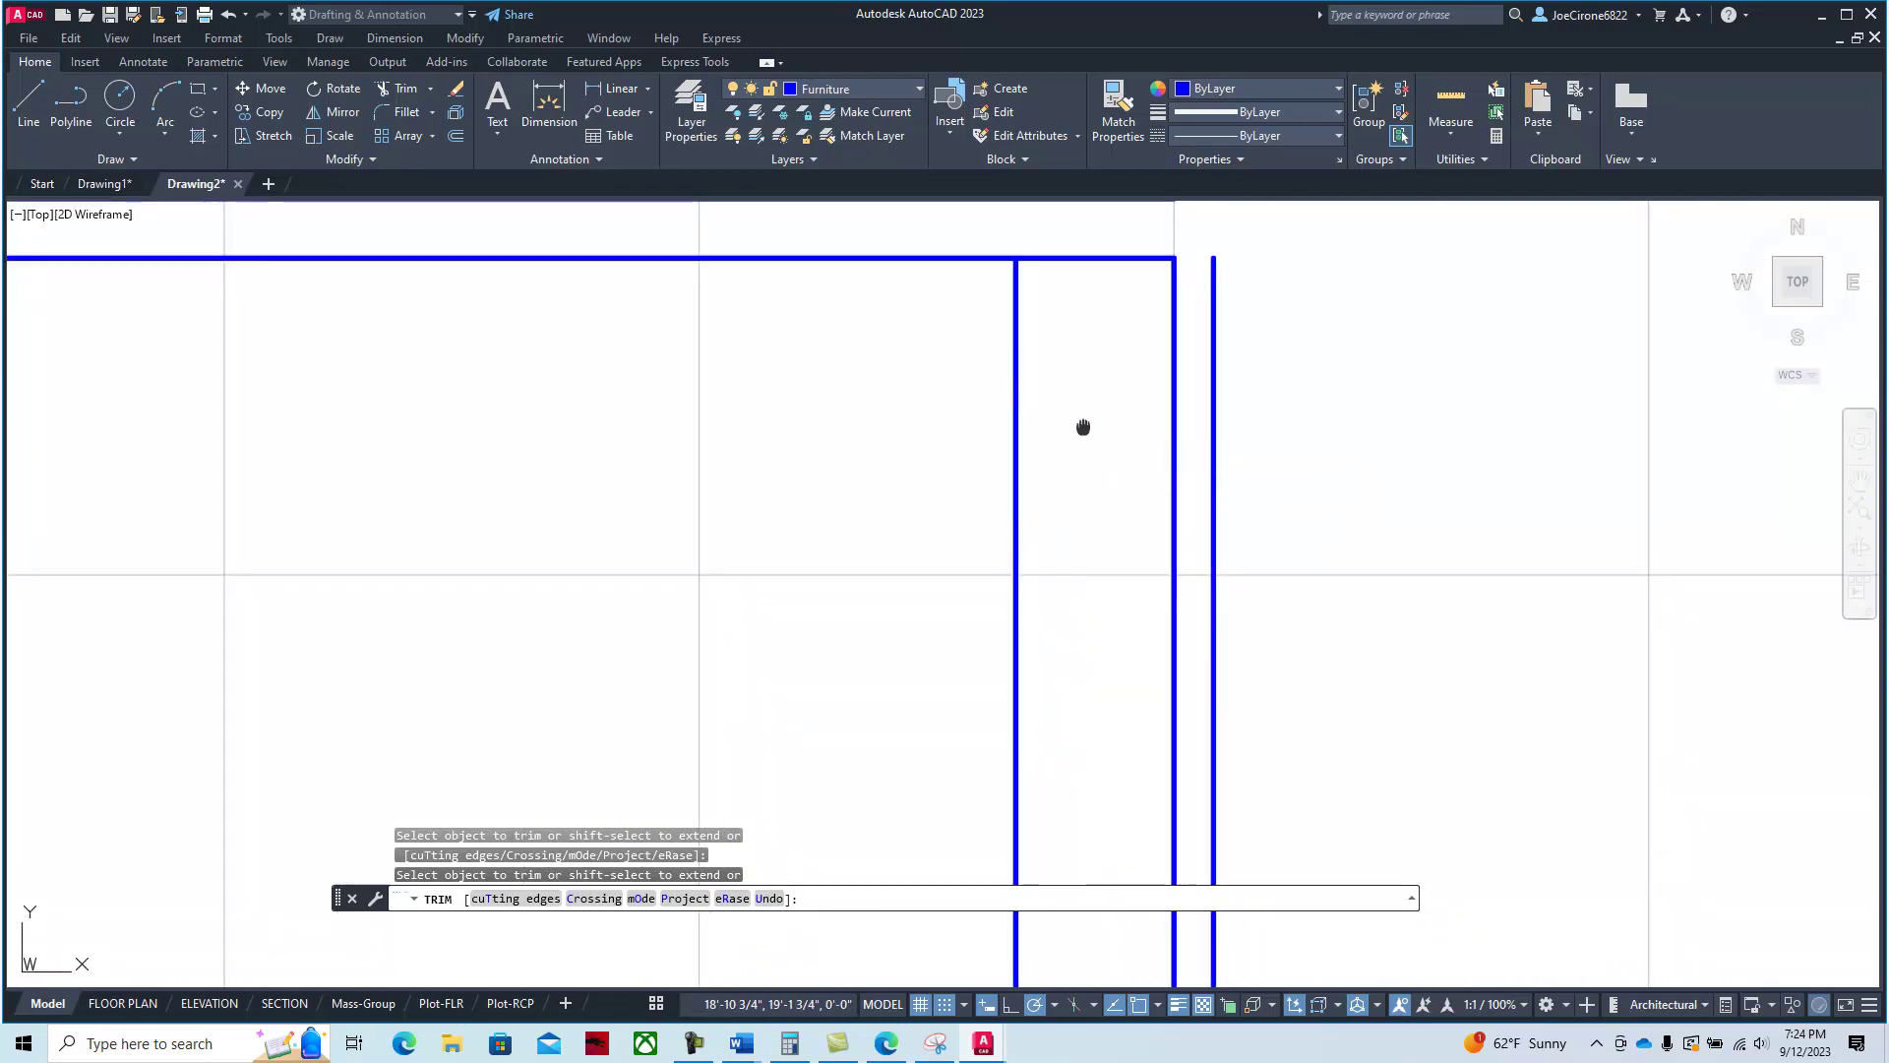
{"action": "middle_click_drag", "start_coordinate": [1082, 426], "coordinate": [1042, 557]}
{"action": "key", "text": "Escape"}
{"action": "scroll", "coordinate": [1059, 527], "scroll_direction": "down", "scroll_amount": 4}
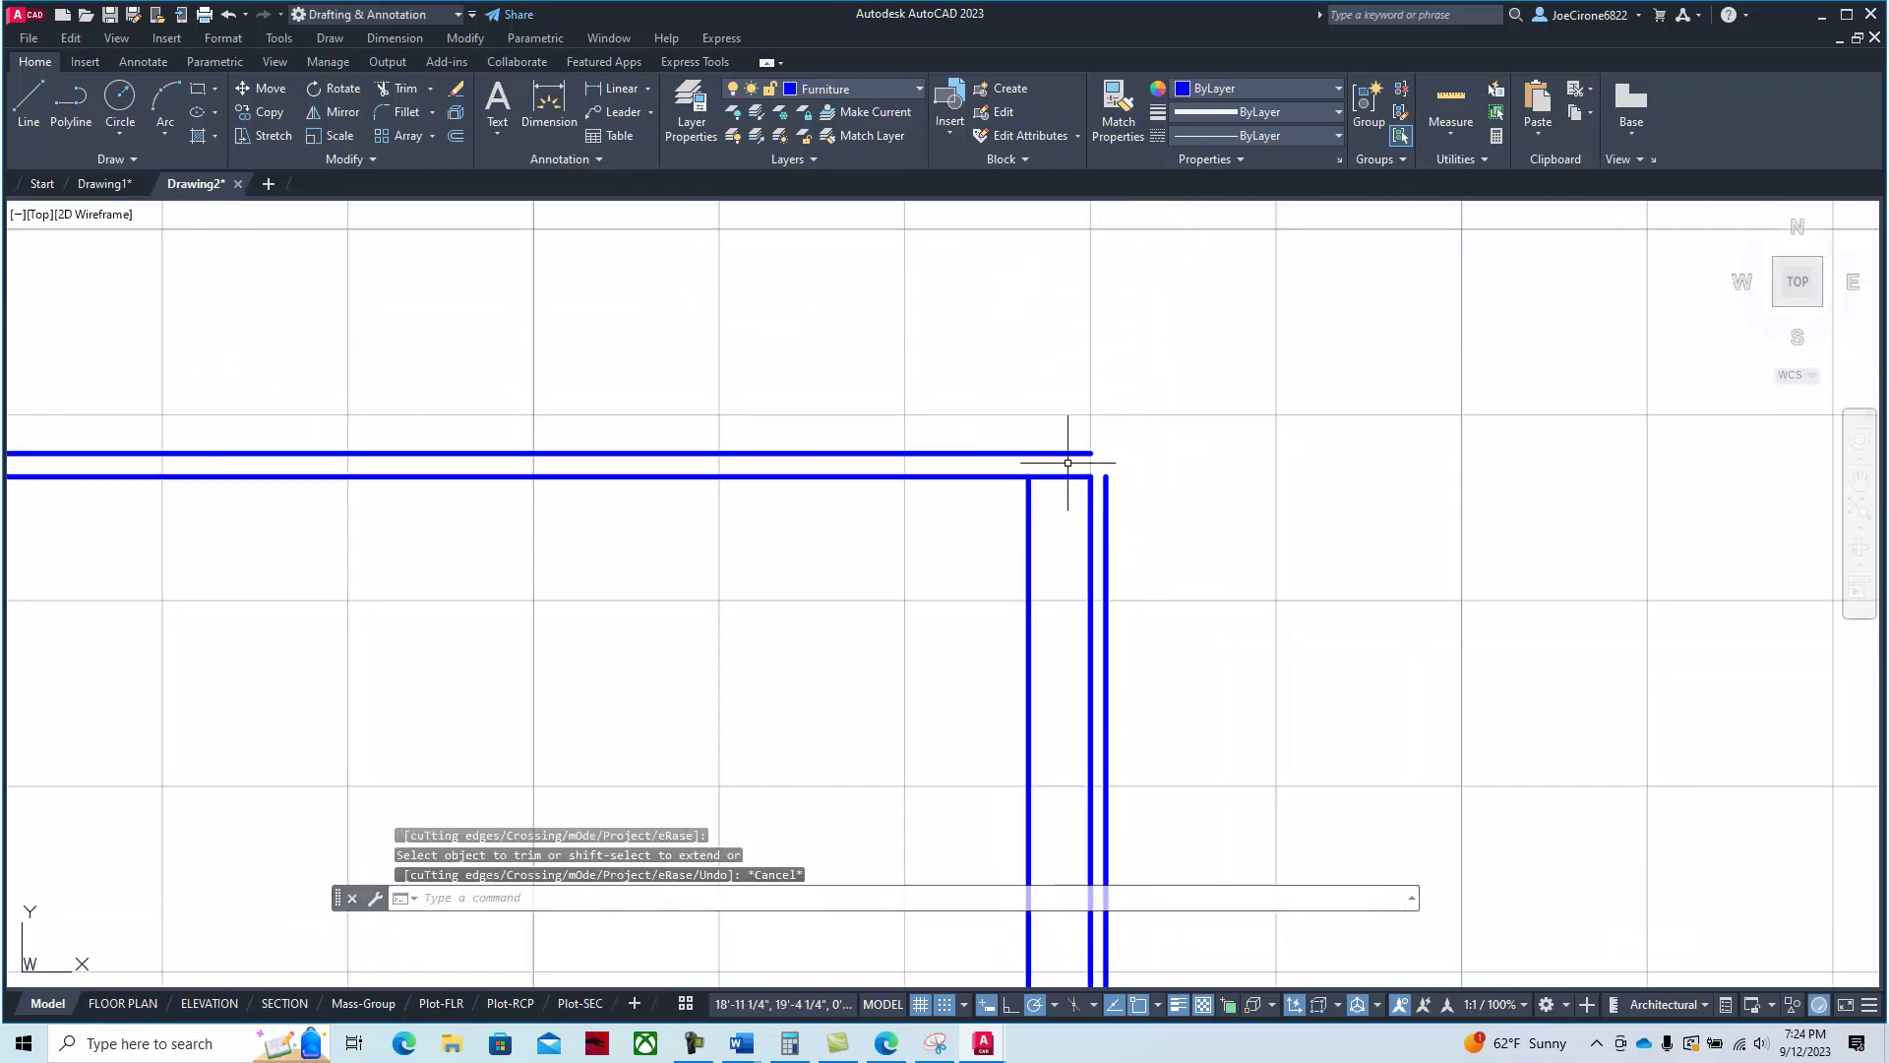
{"action": "left_click", "coordinate": [1090, 453]}
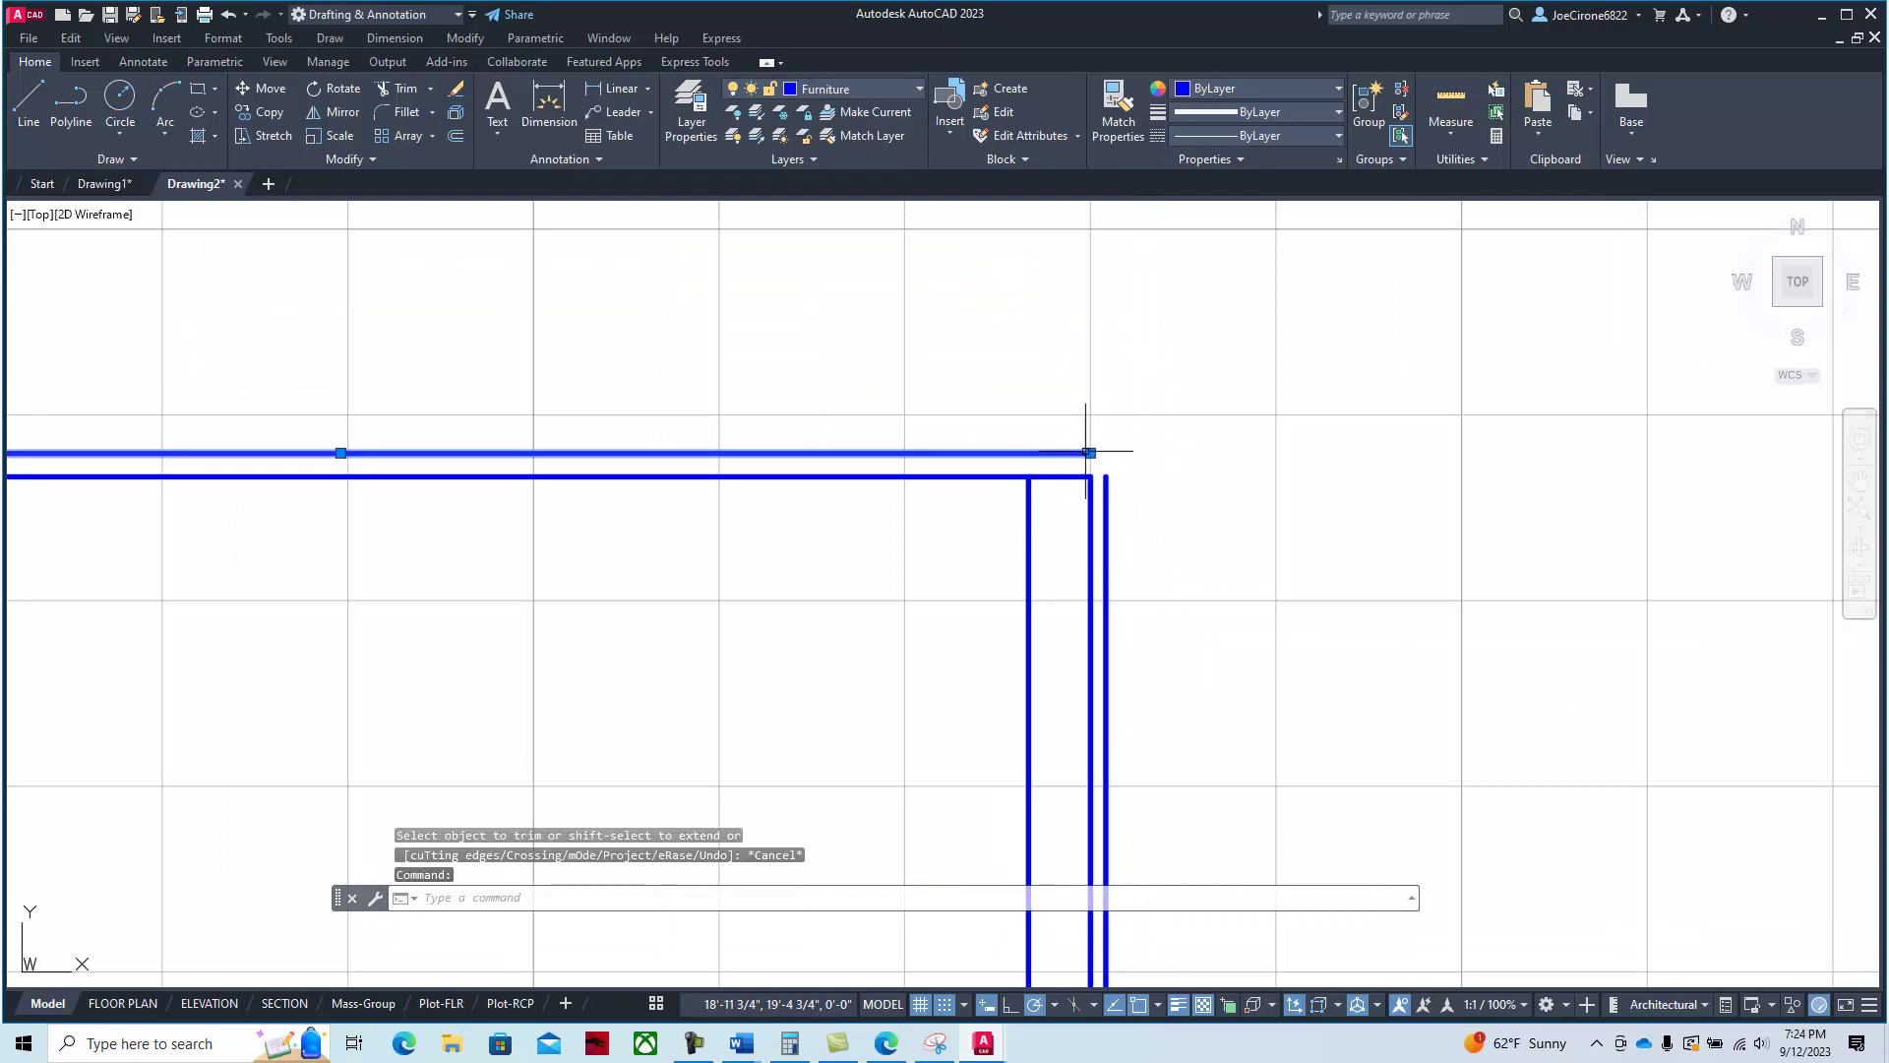
{"action": "left_click", "coordinate": [1090, 453]}
{"action": "left_click", "coordinate": [1129, 453]}
{"action": "left_click", "coordinate": [1131, 452]}
{"action": "left_click", "coordinate": [1130, 453]}
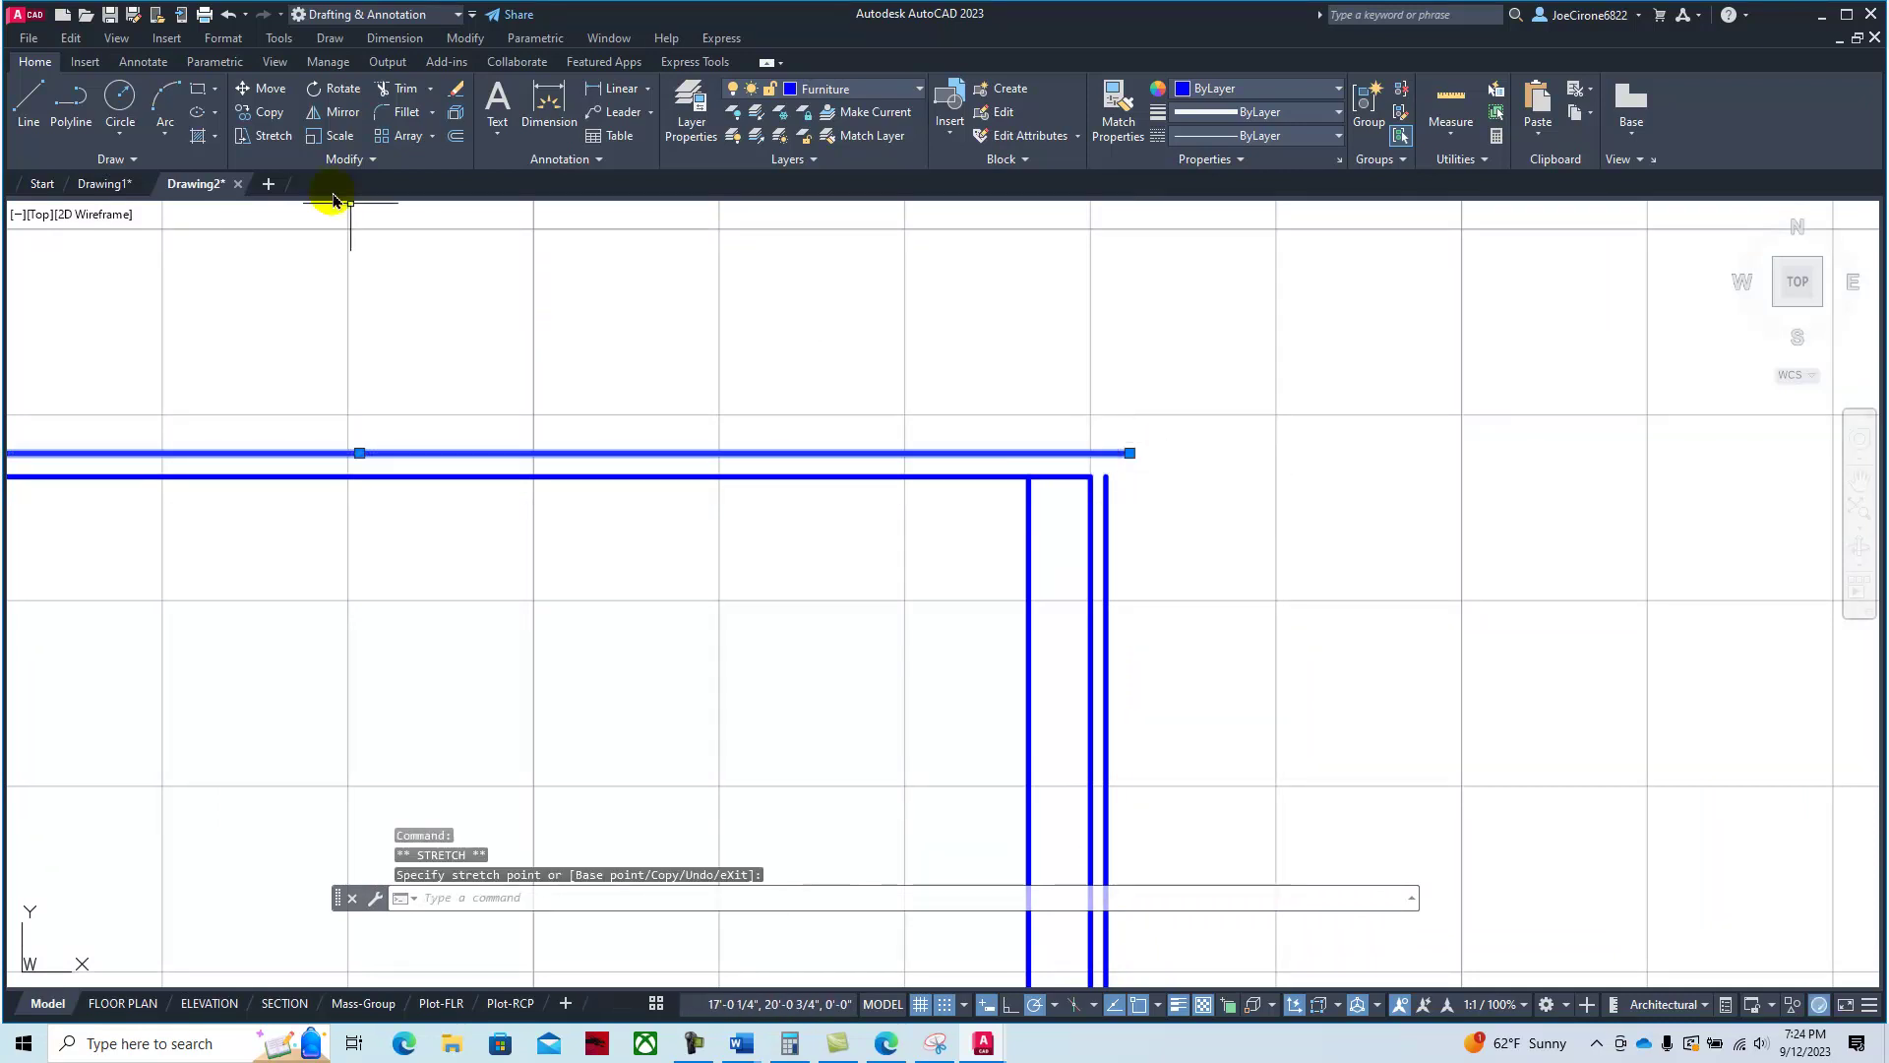
Extend the outer right overhang line up to the countertop's top line.
{"action": "left_click", "coordinate": [430, 91]}
{"action": "left_click", "coordinate": [401, 113]}
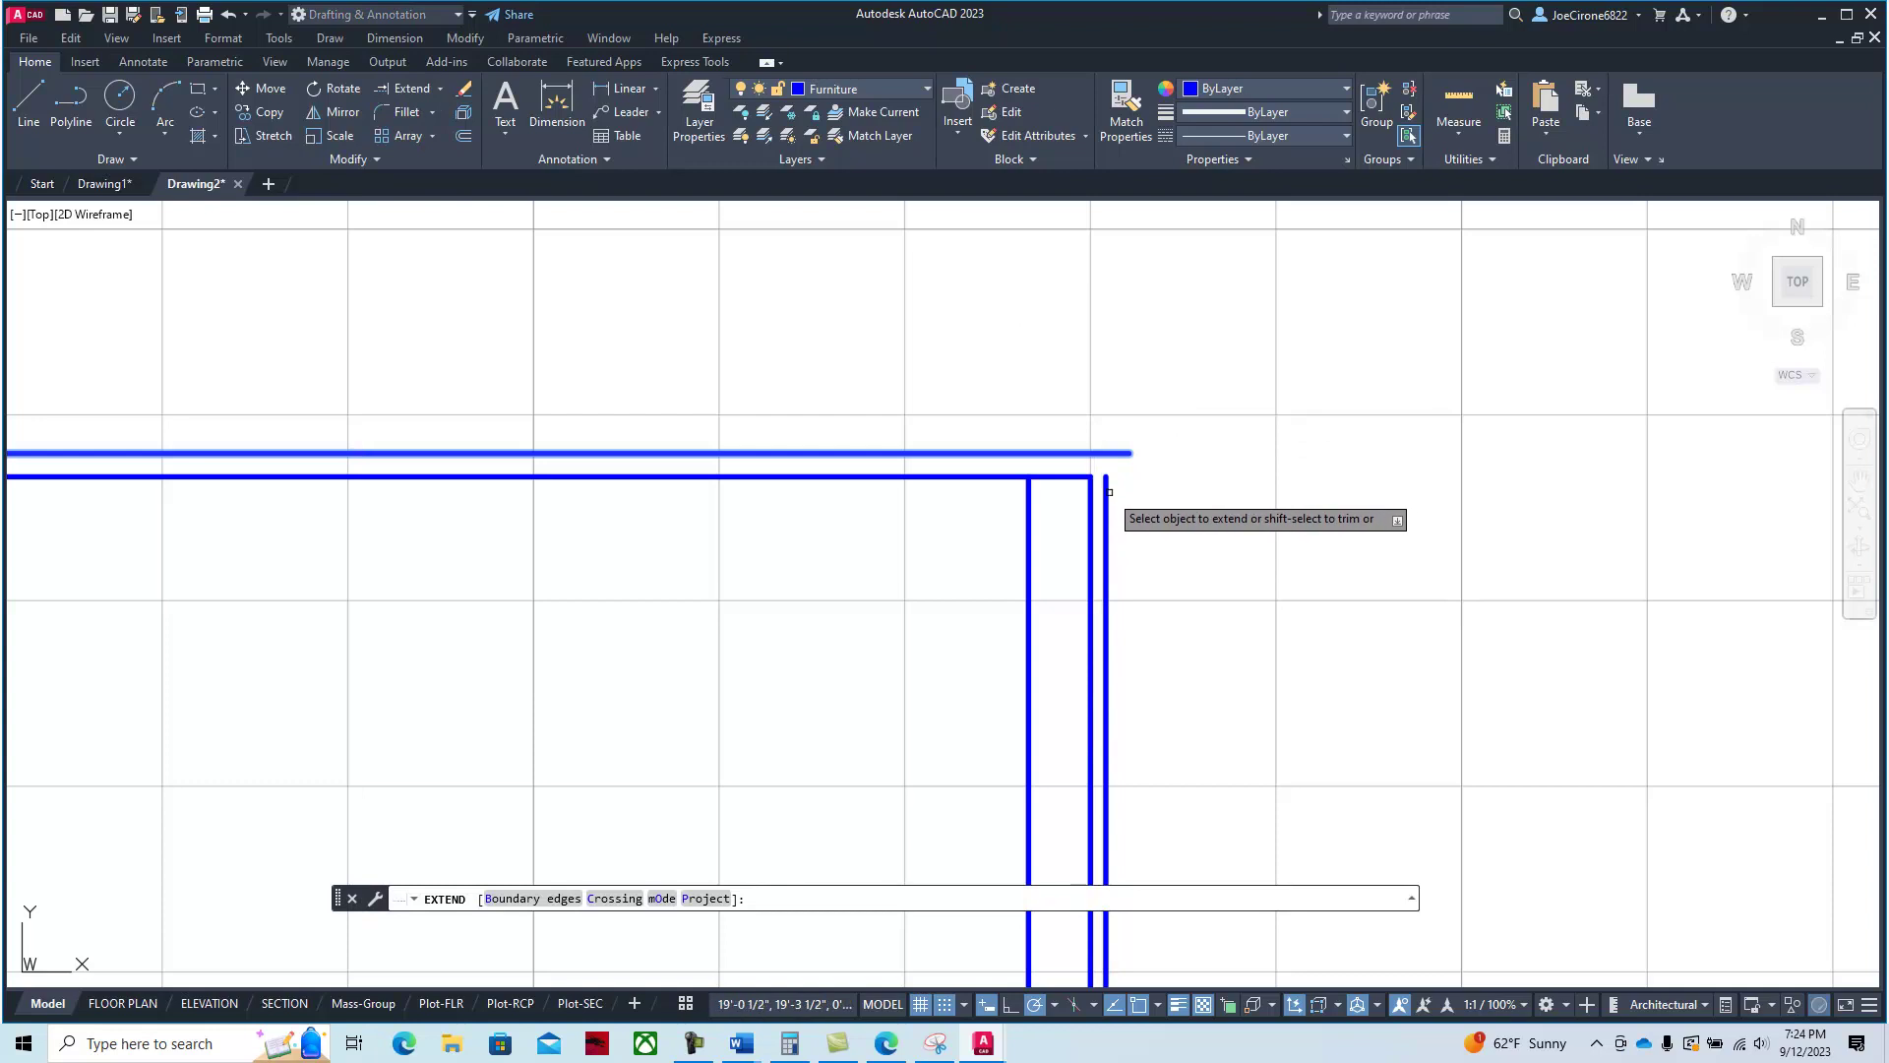
{"action": "left_click", "coordinate": [1105, 502]}
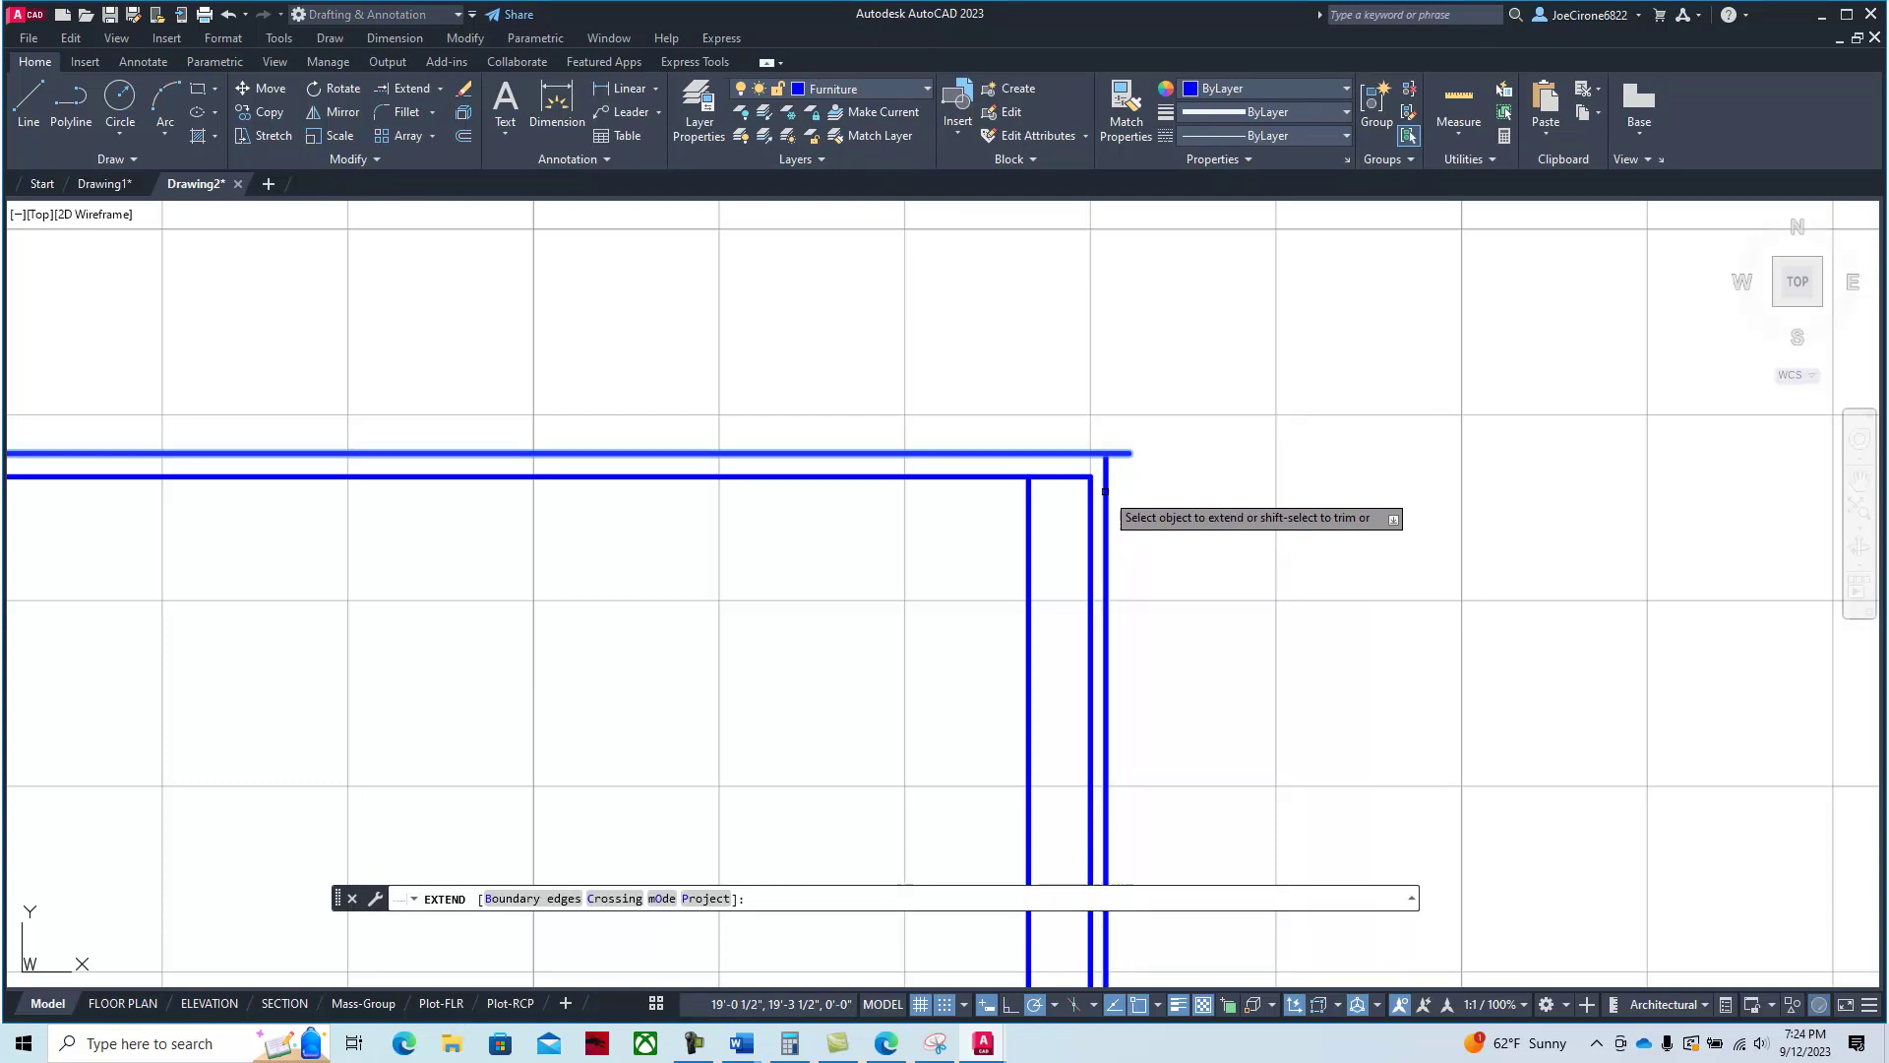
{"action": "right_click", "coordinate": [1193, 508]}
{"action": "left_click", "coordinate": [1240, 520]}
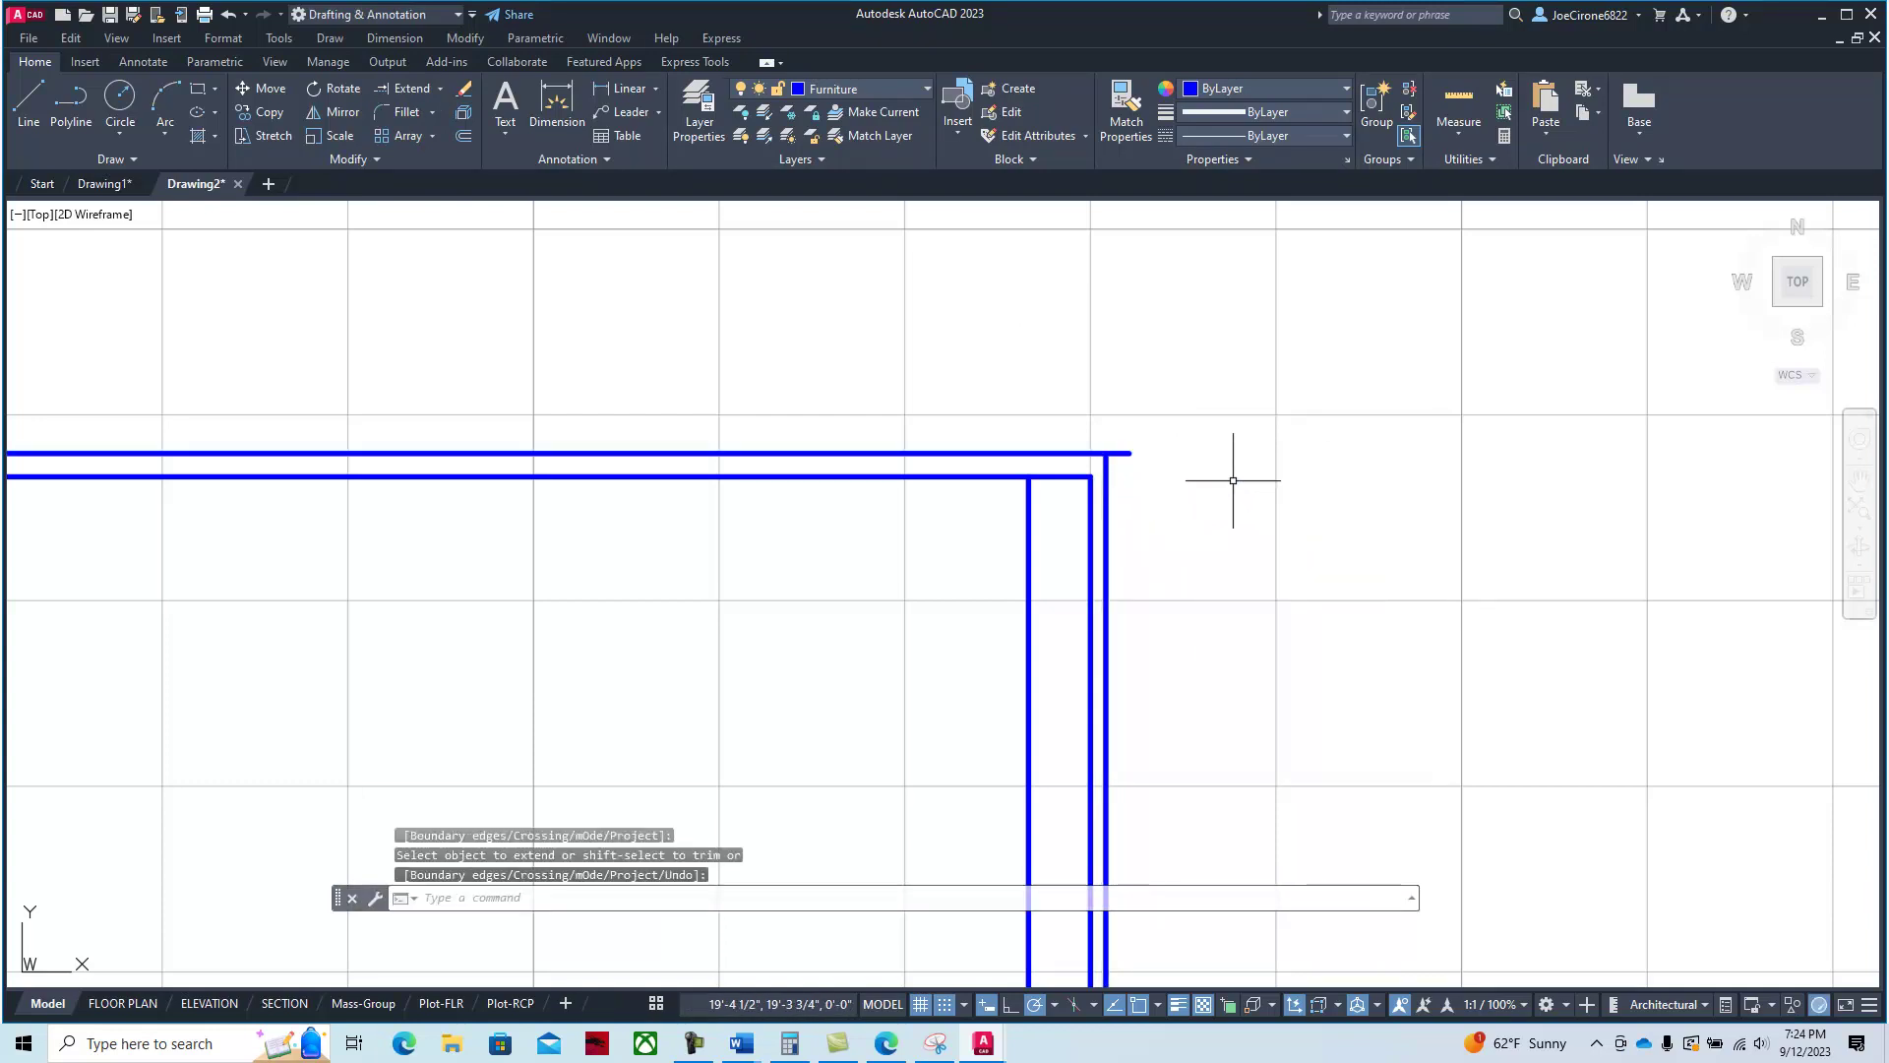
{"action": "right_click", "coordinate": [1232, 485]}
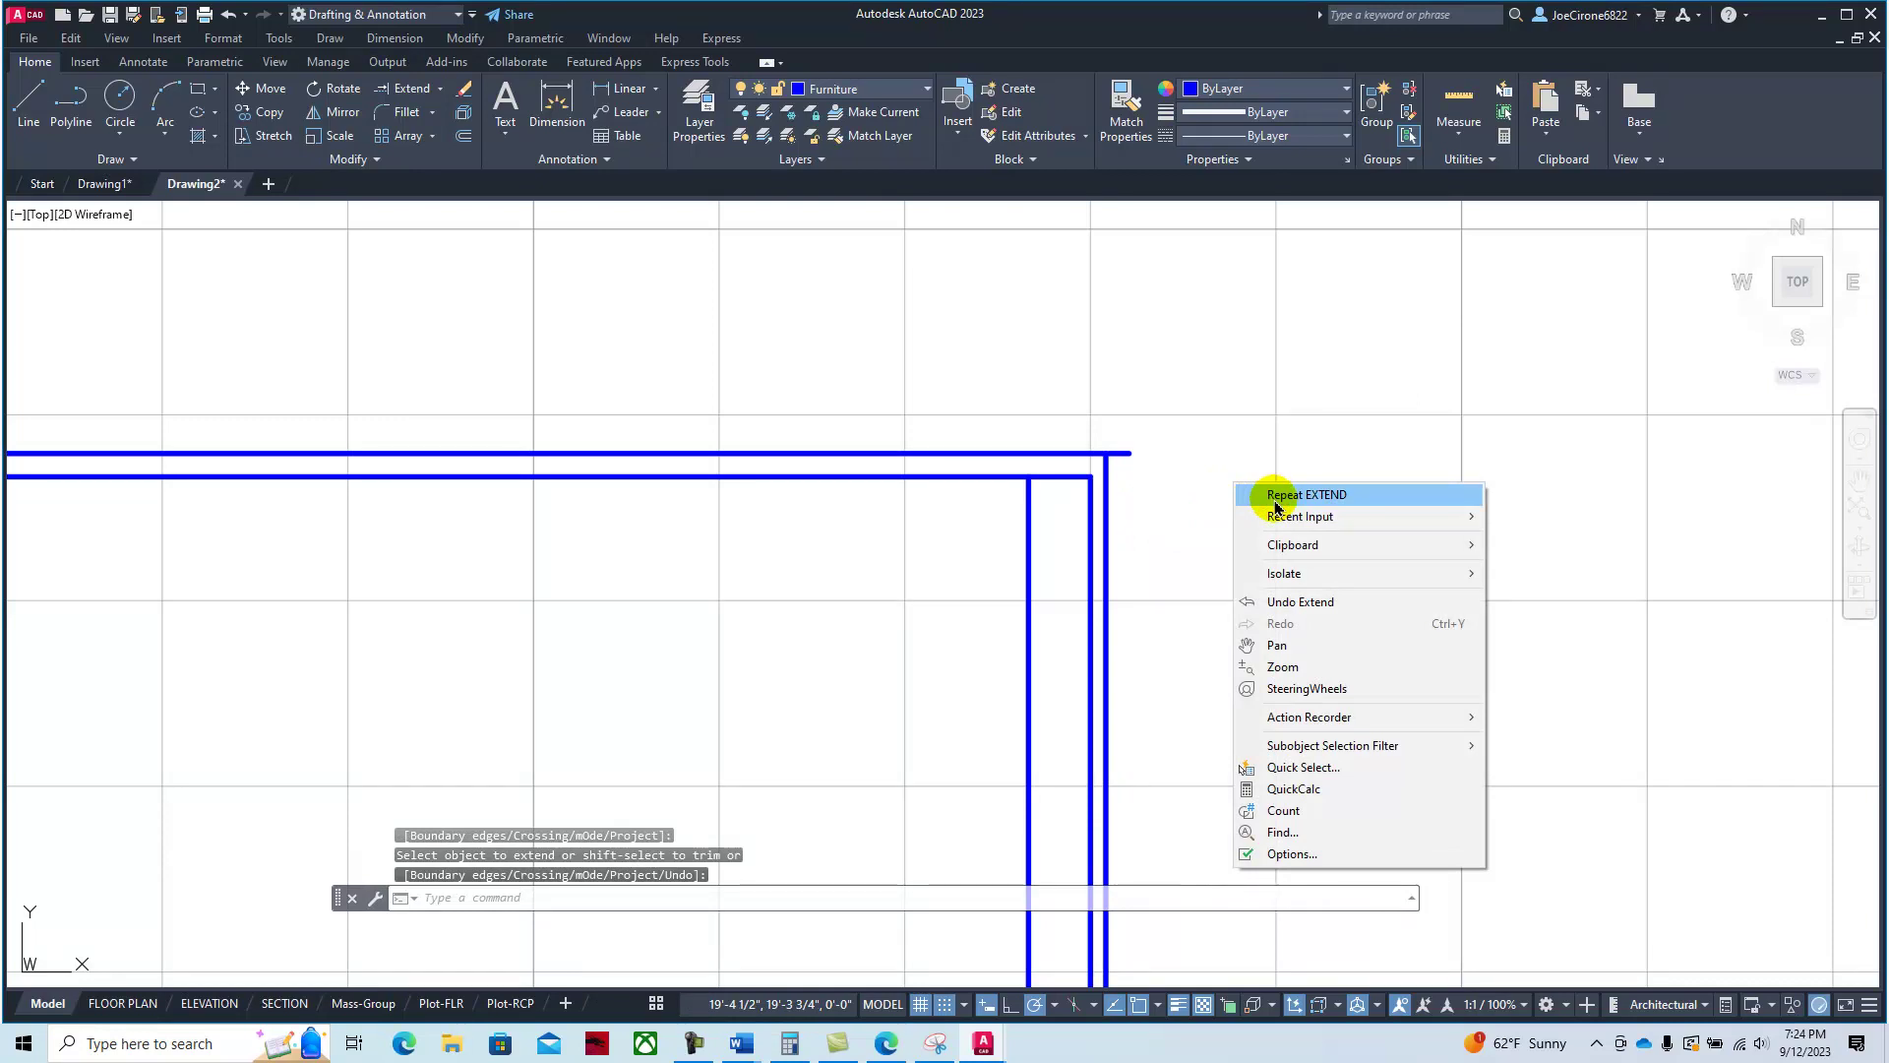
{"action": "left_click", "coordinate": [1240, 387]}
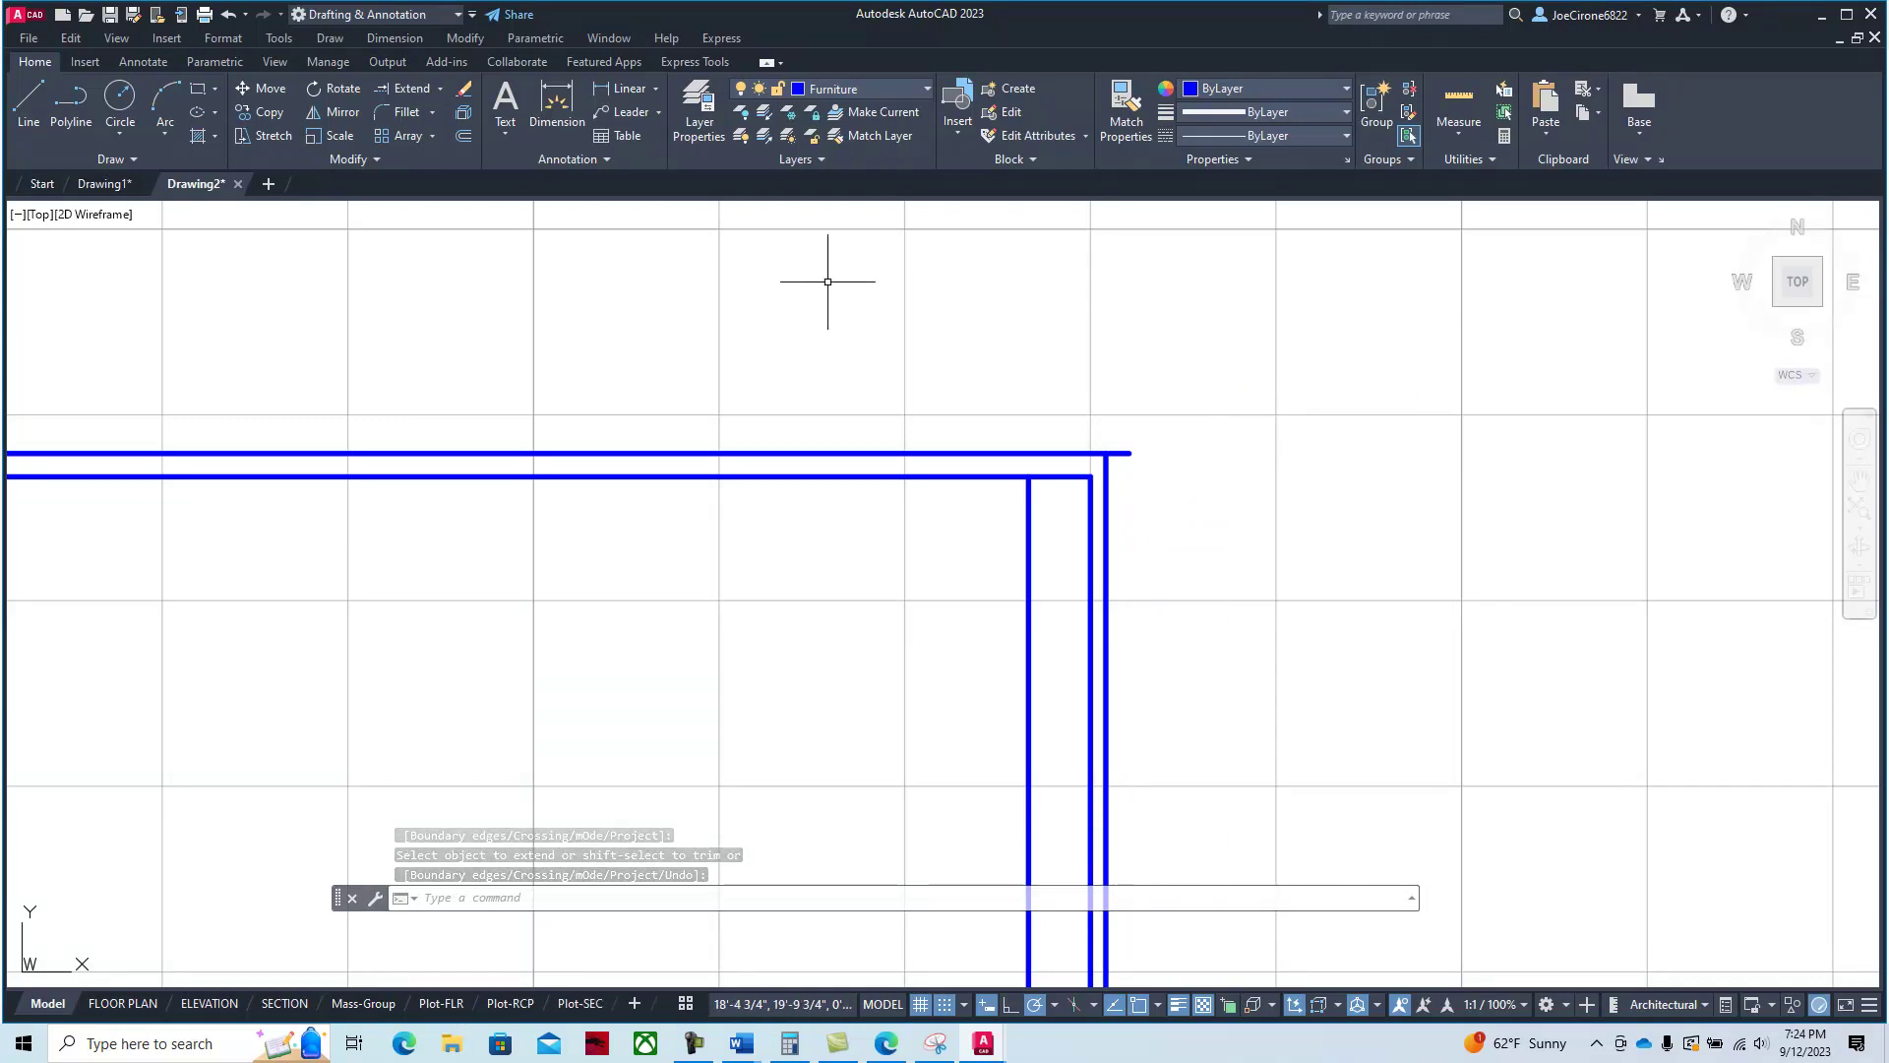
Trim the countertop top line's excess beyond the outer right overhang line.
{"action": "left_click", "coordinate": [440, 89]}
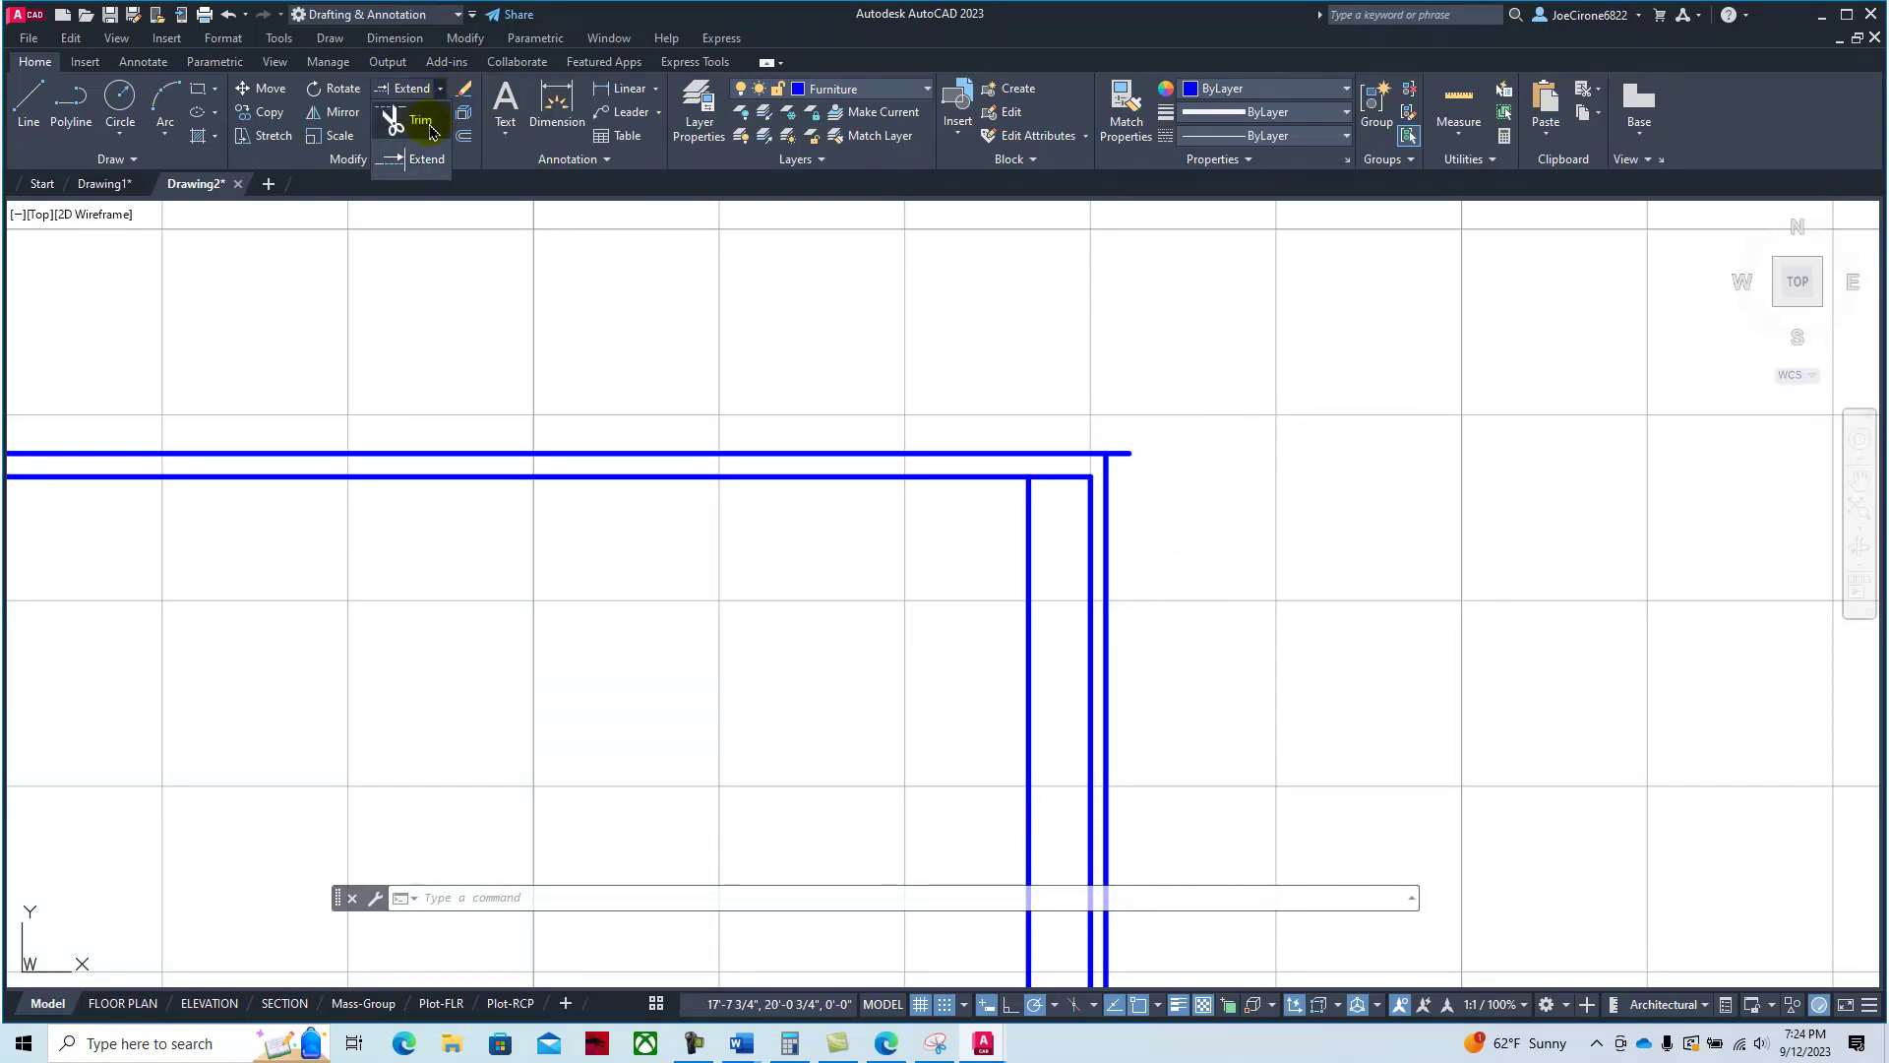
{"action": "left_click", "coordinate": [421, 122]}
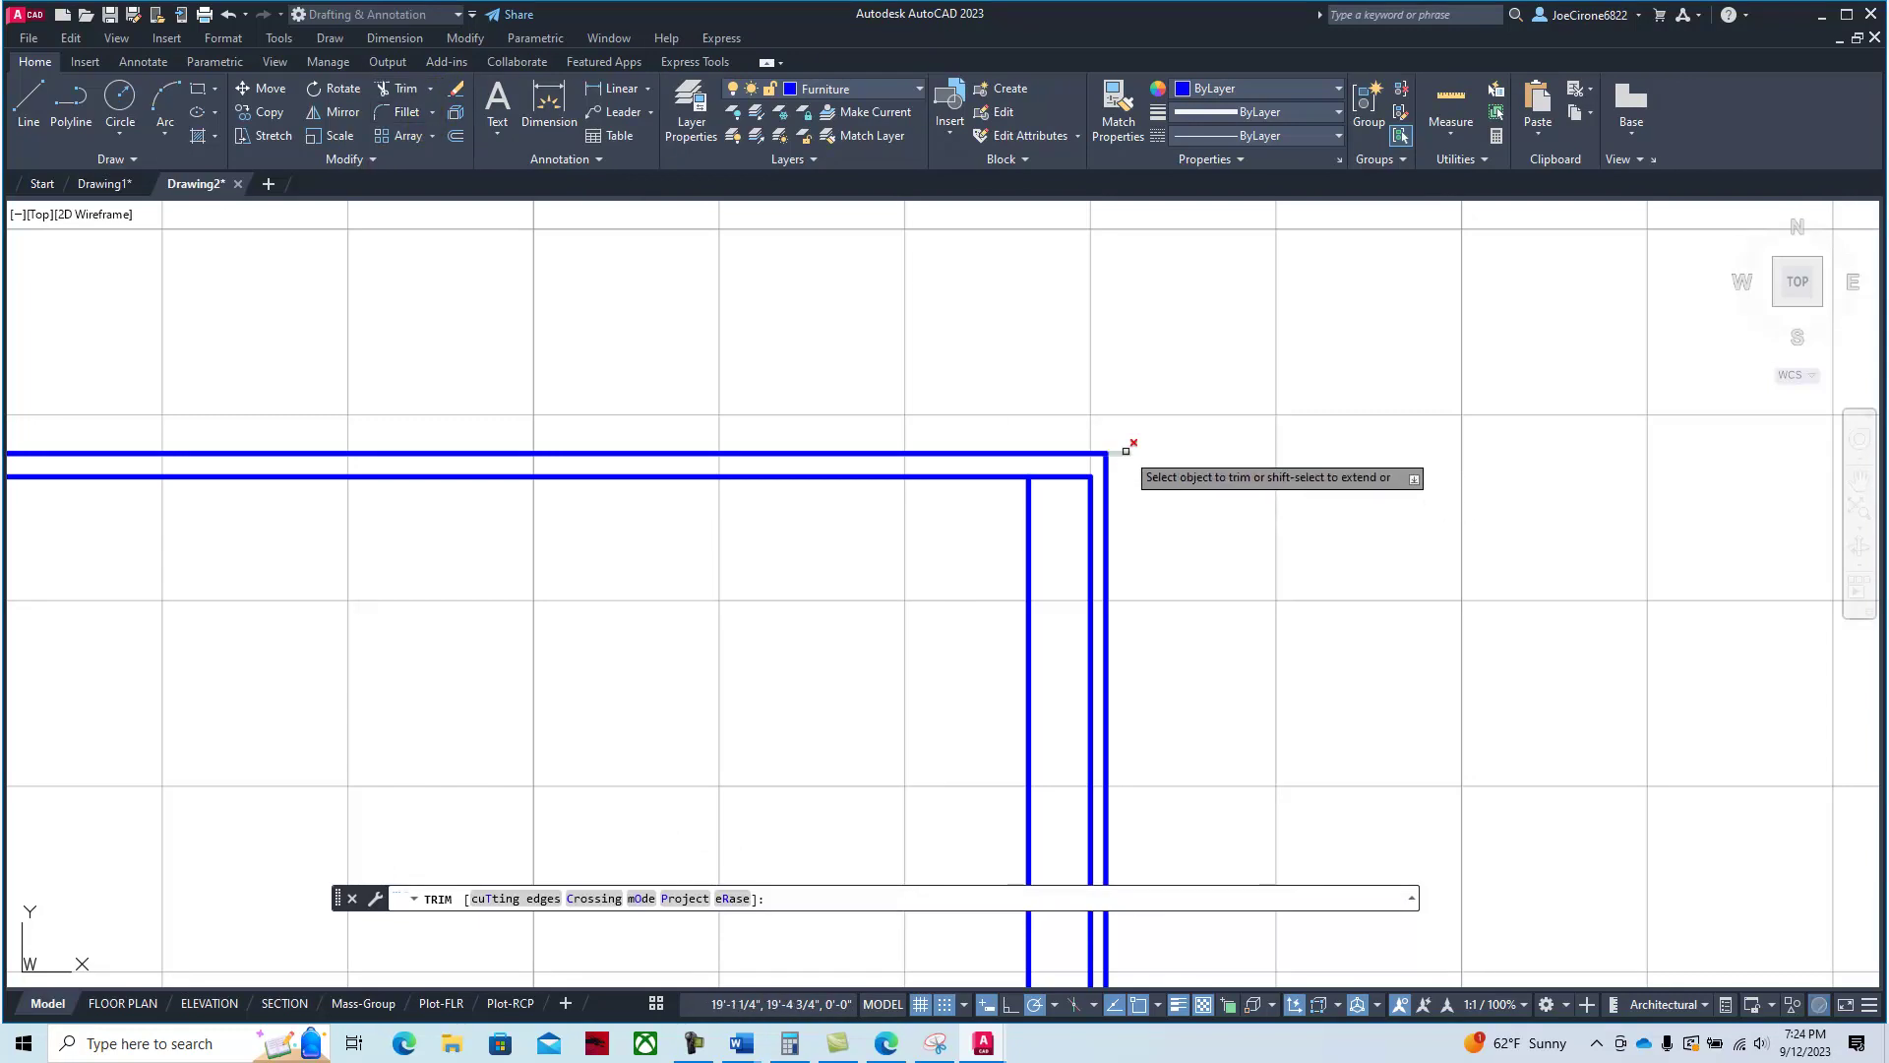
{"action": "left_click", "coordinate": [1126, 452]}
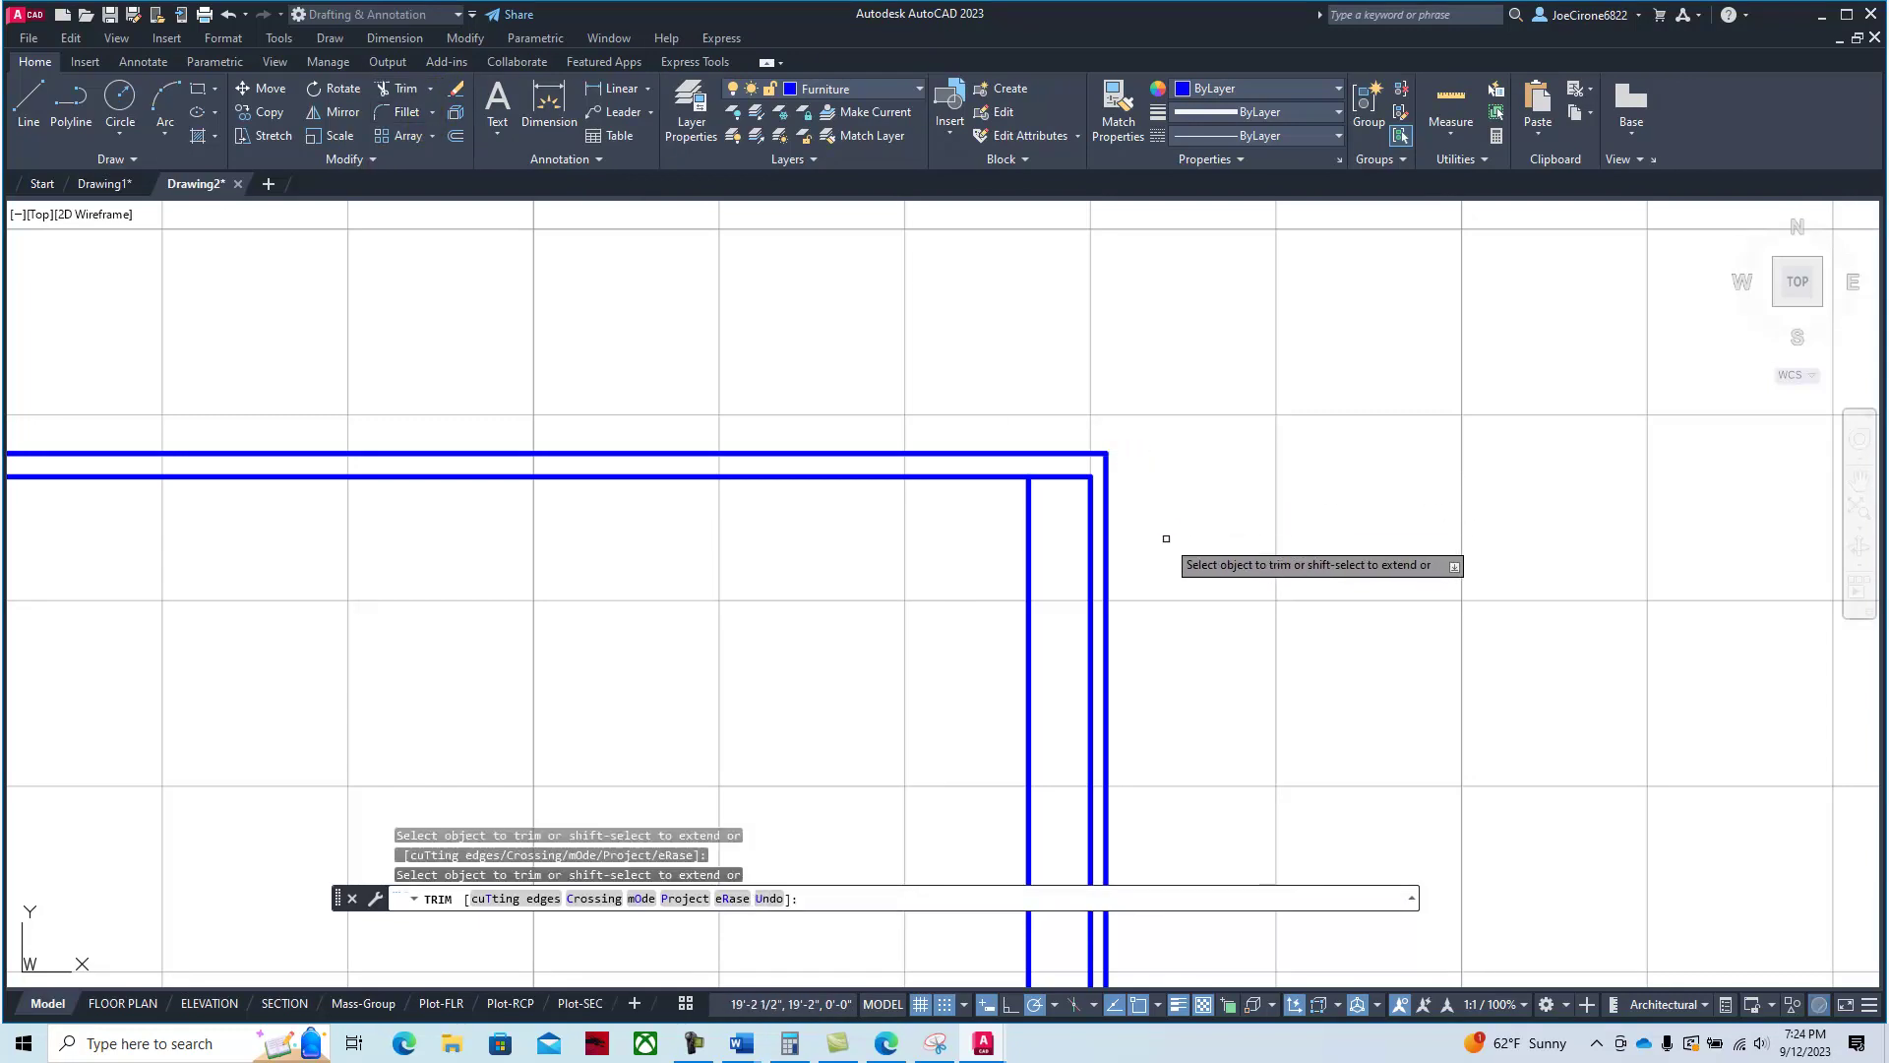
{"action": "right_click", "coordinate": [1163, 350]}
{"action": "left_click", "coordinate": [1186, 361]}
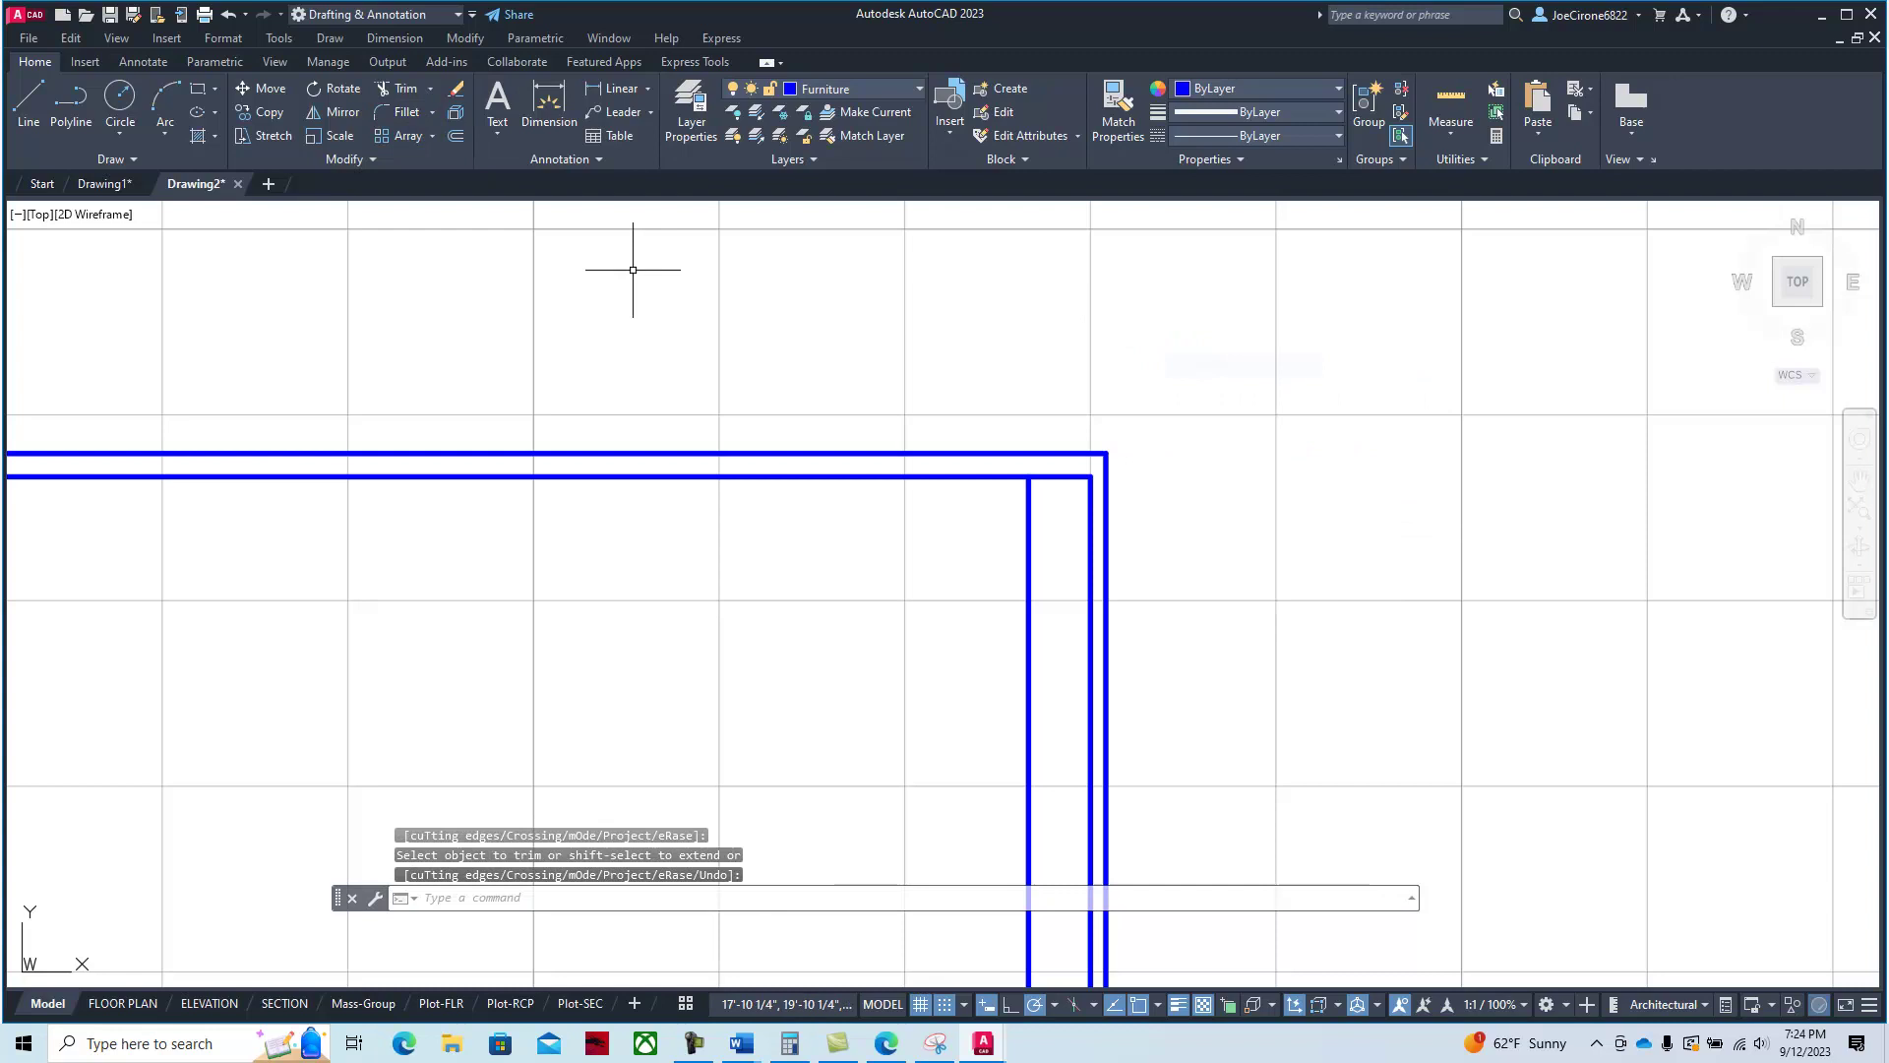
Extend the countertop's lower line to the outer right overhang line and trim that overhang line below the countertop.
{"action": "left_click", "coordinate": [430, 88]}
{"action": "left_click", "coordinate": [411, 136]}
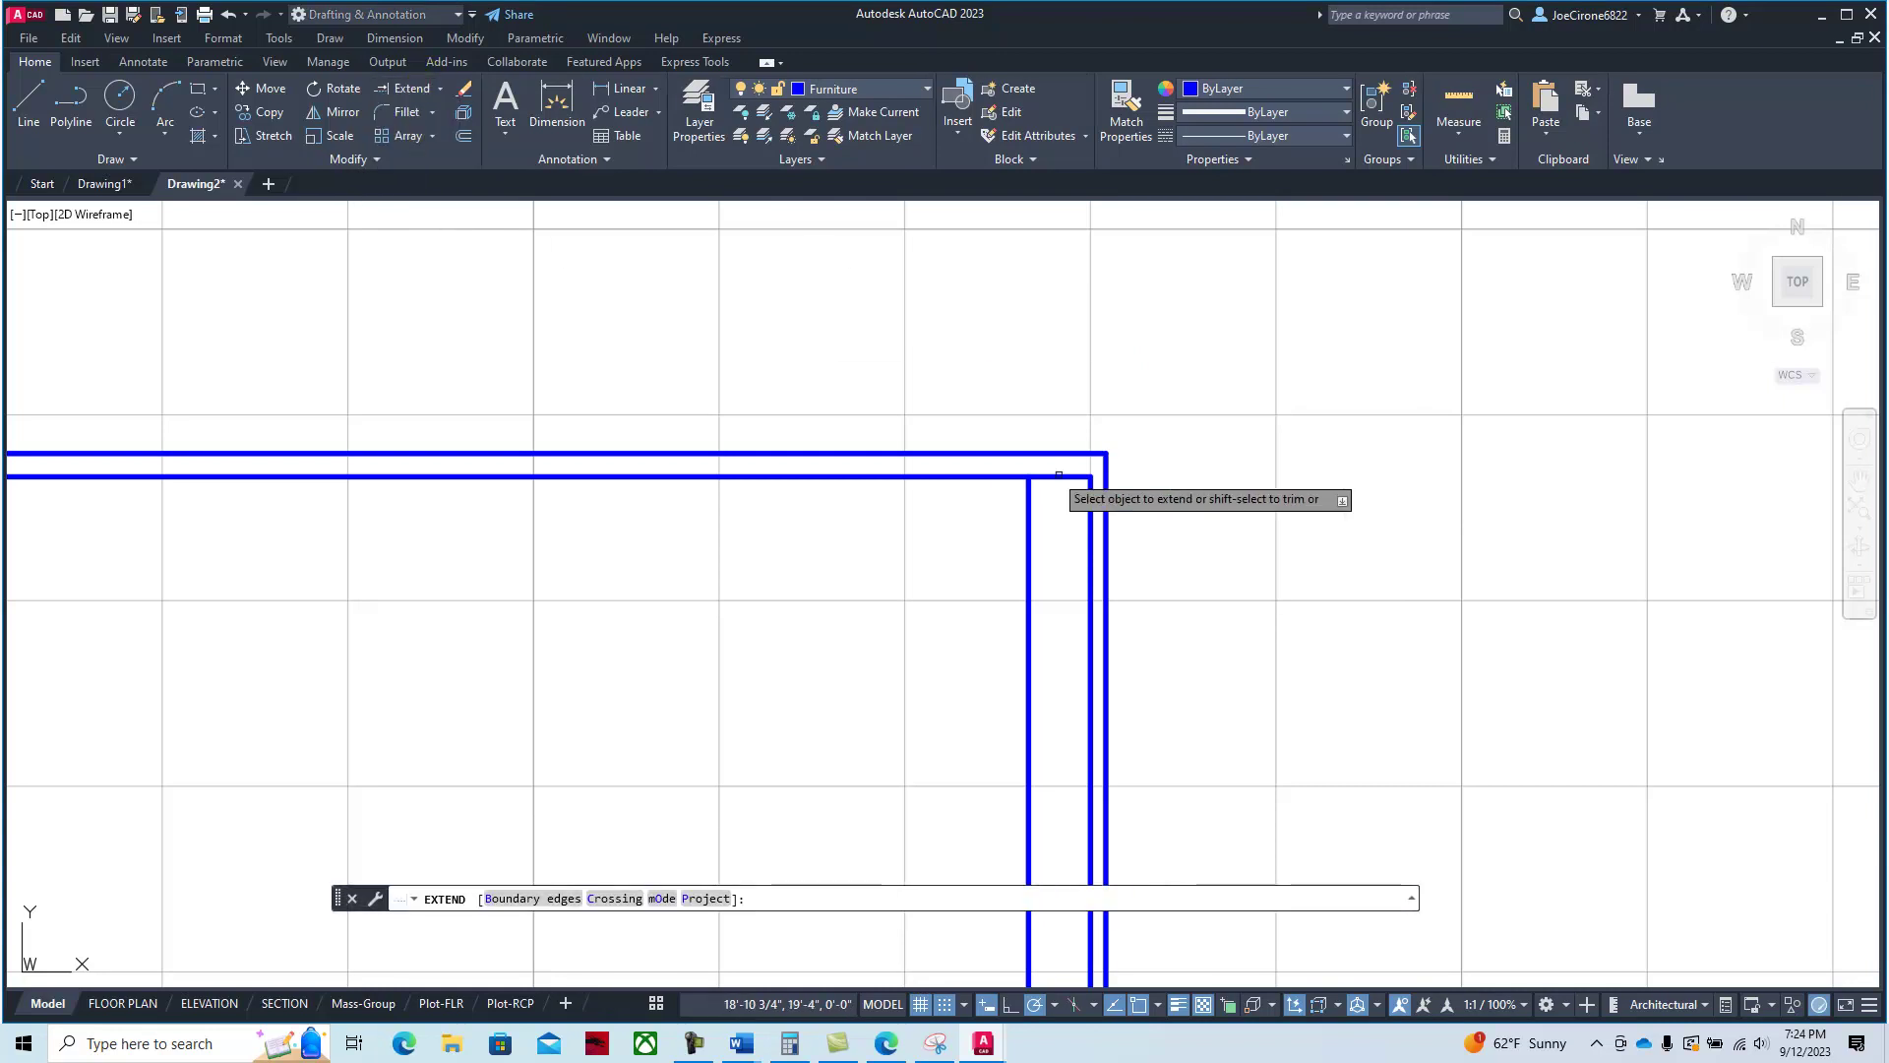
{"action": "left_click", "coordinate": [1082, 474]}
{"action": "right_click", "coordinate": [1241, 466]}
{"action": "left_click", "coordinate": [1264, 477]}
{"action": "left_click", "coordinate": [444, 91]}
{"action": "left_click", "coordinate": [403, 112]}
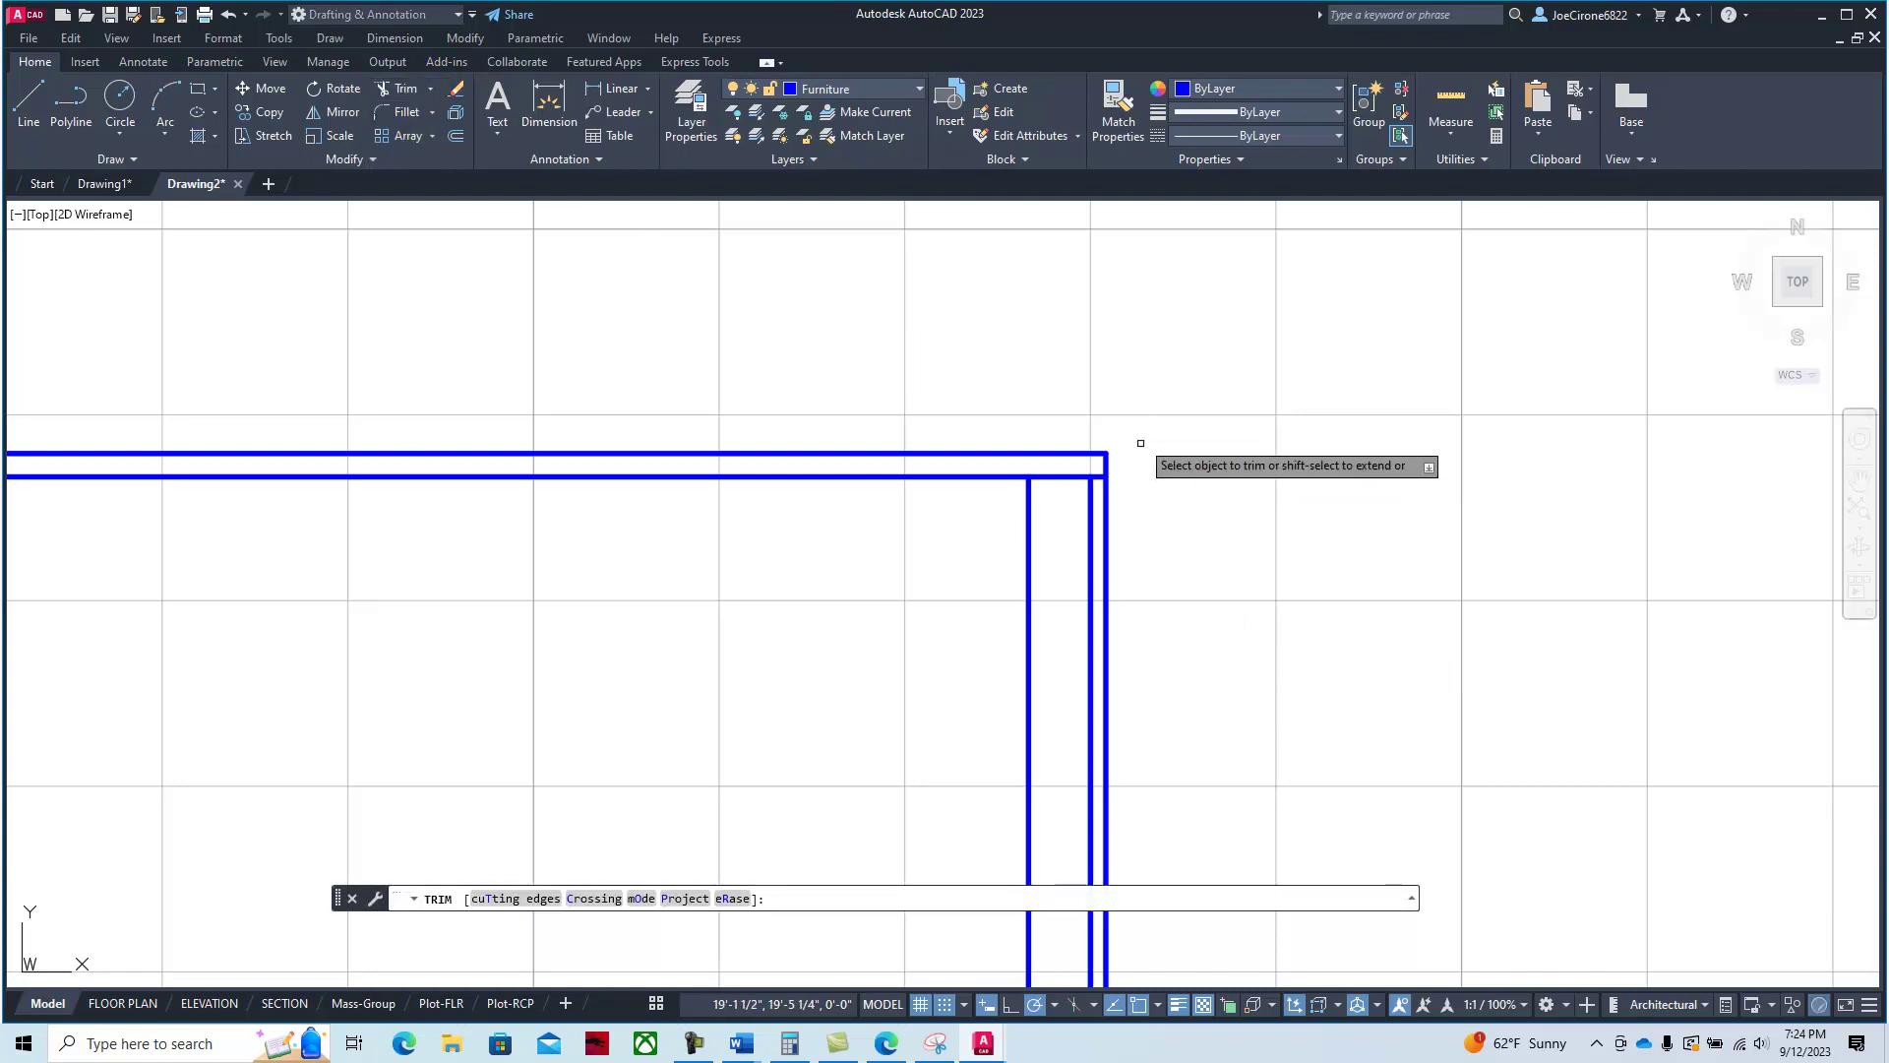
{"action": "left_click", "coordinate": [1106, 497]}
Trim the vanity's bottom line between the two legs, leaving only the closed leg bottoms.
{"action": "scroll", "coordinate": [1250, 500], "scroll_direction": "down", "scroll_amount": 4}
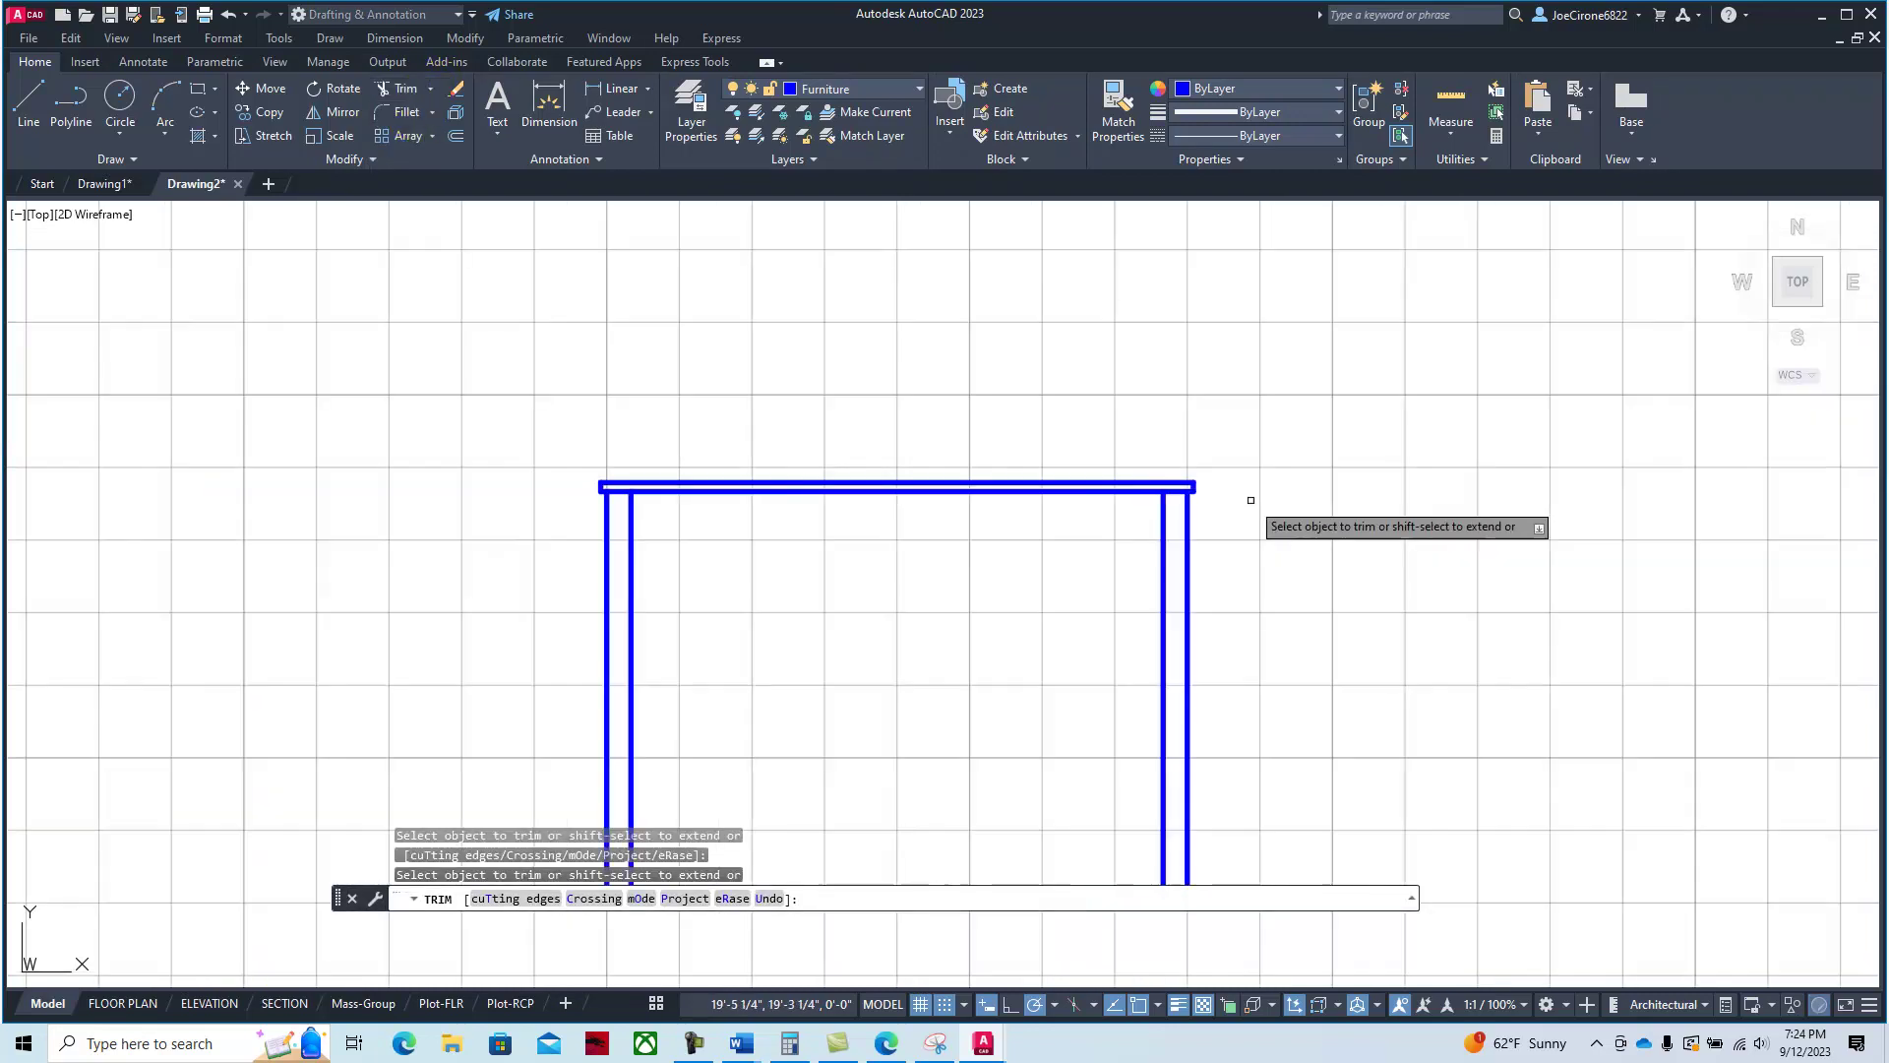
{"action": "middle_click_drag", "start_coordinate": [1000, 649], "coordinate": [1037, 527]}
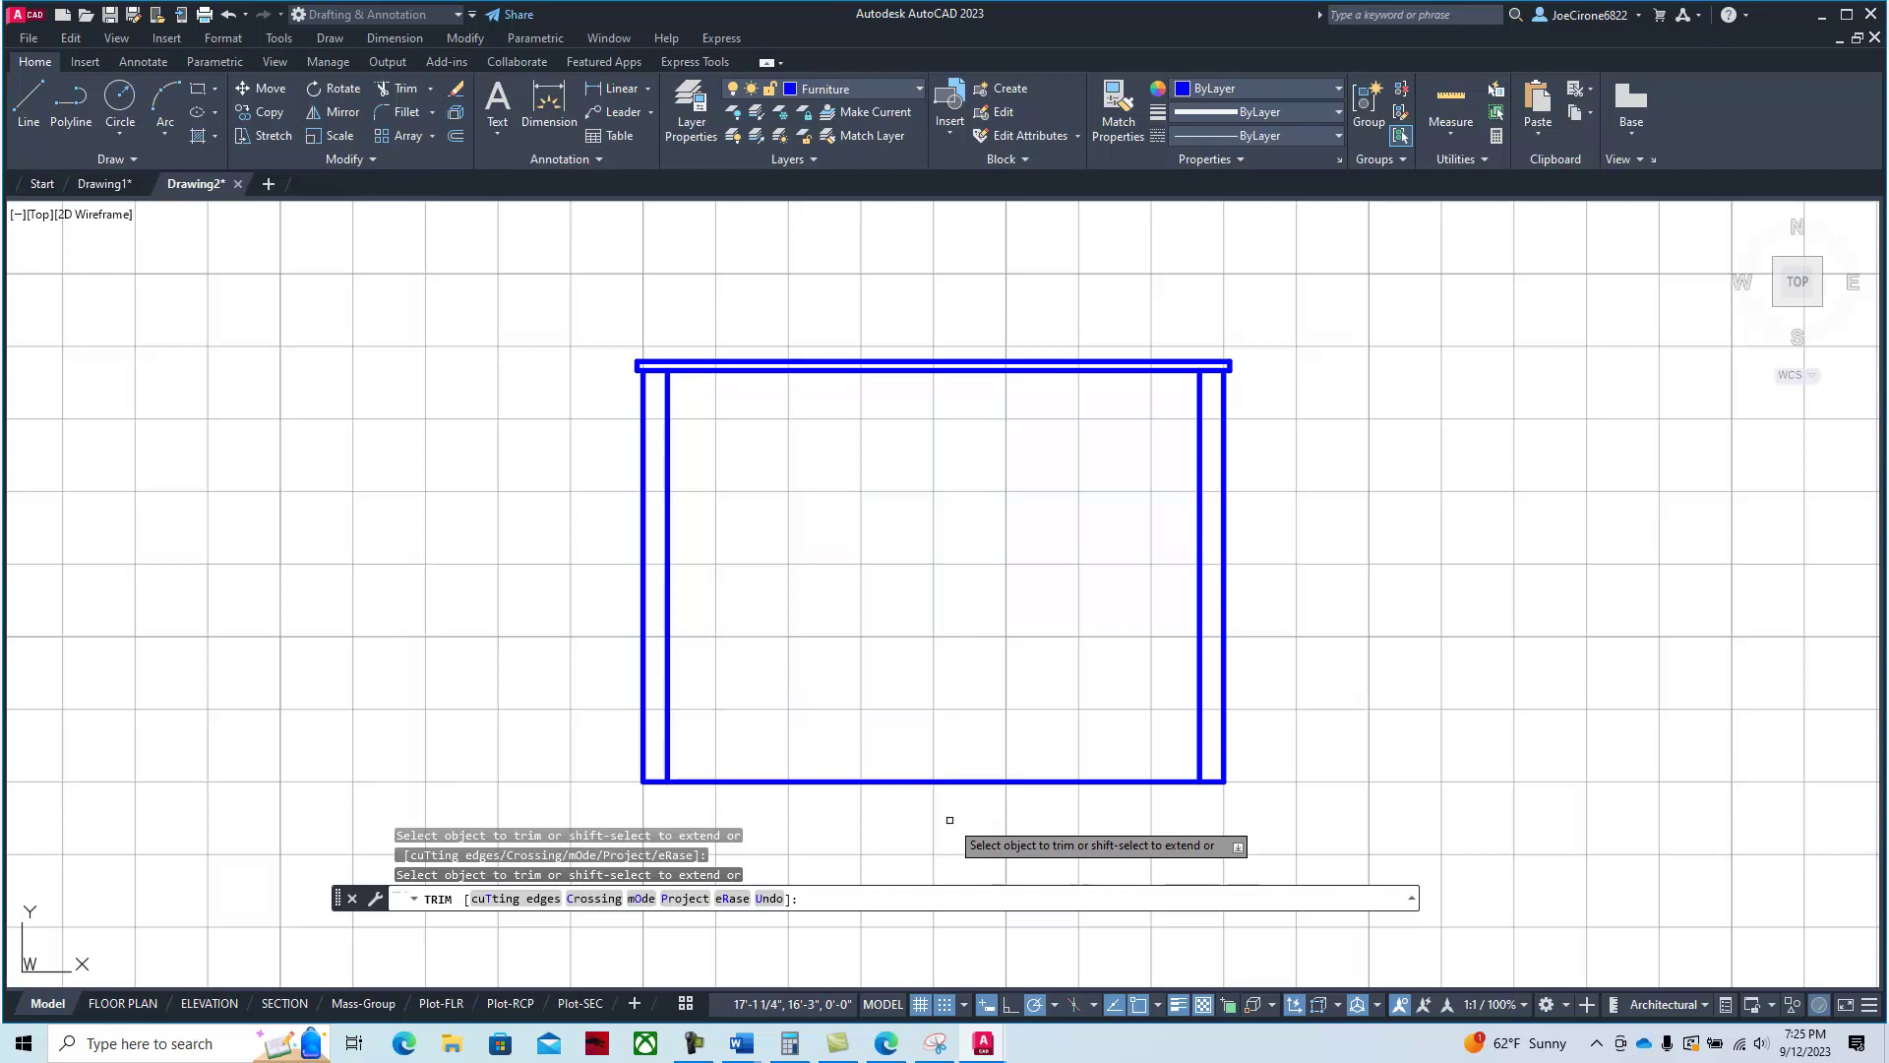
{"action": "left_click", "coordinate": [952, 781]}
{"action": "left_click", "coordinate": [953, 778]}
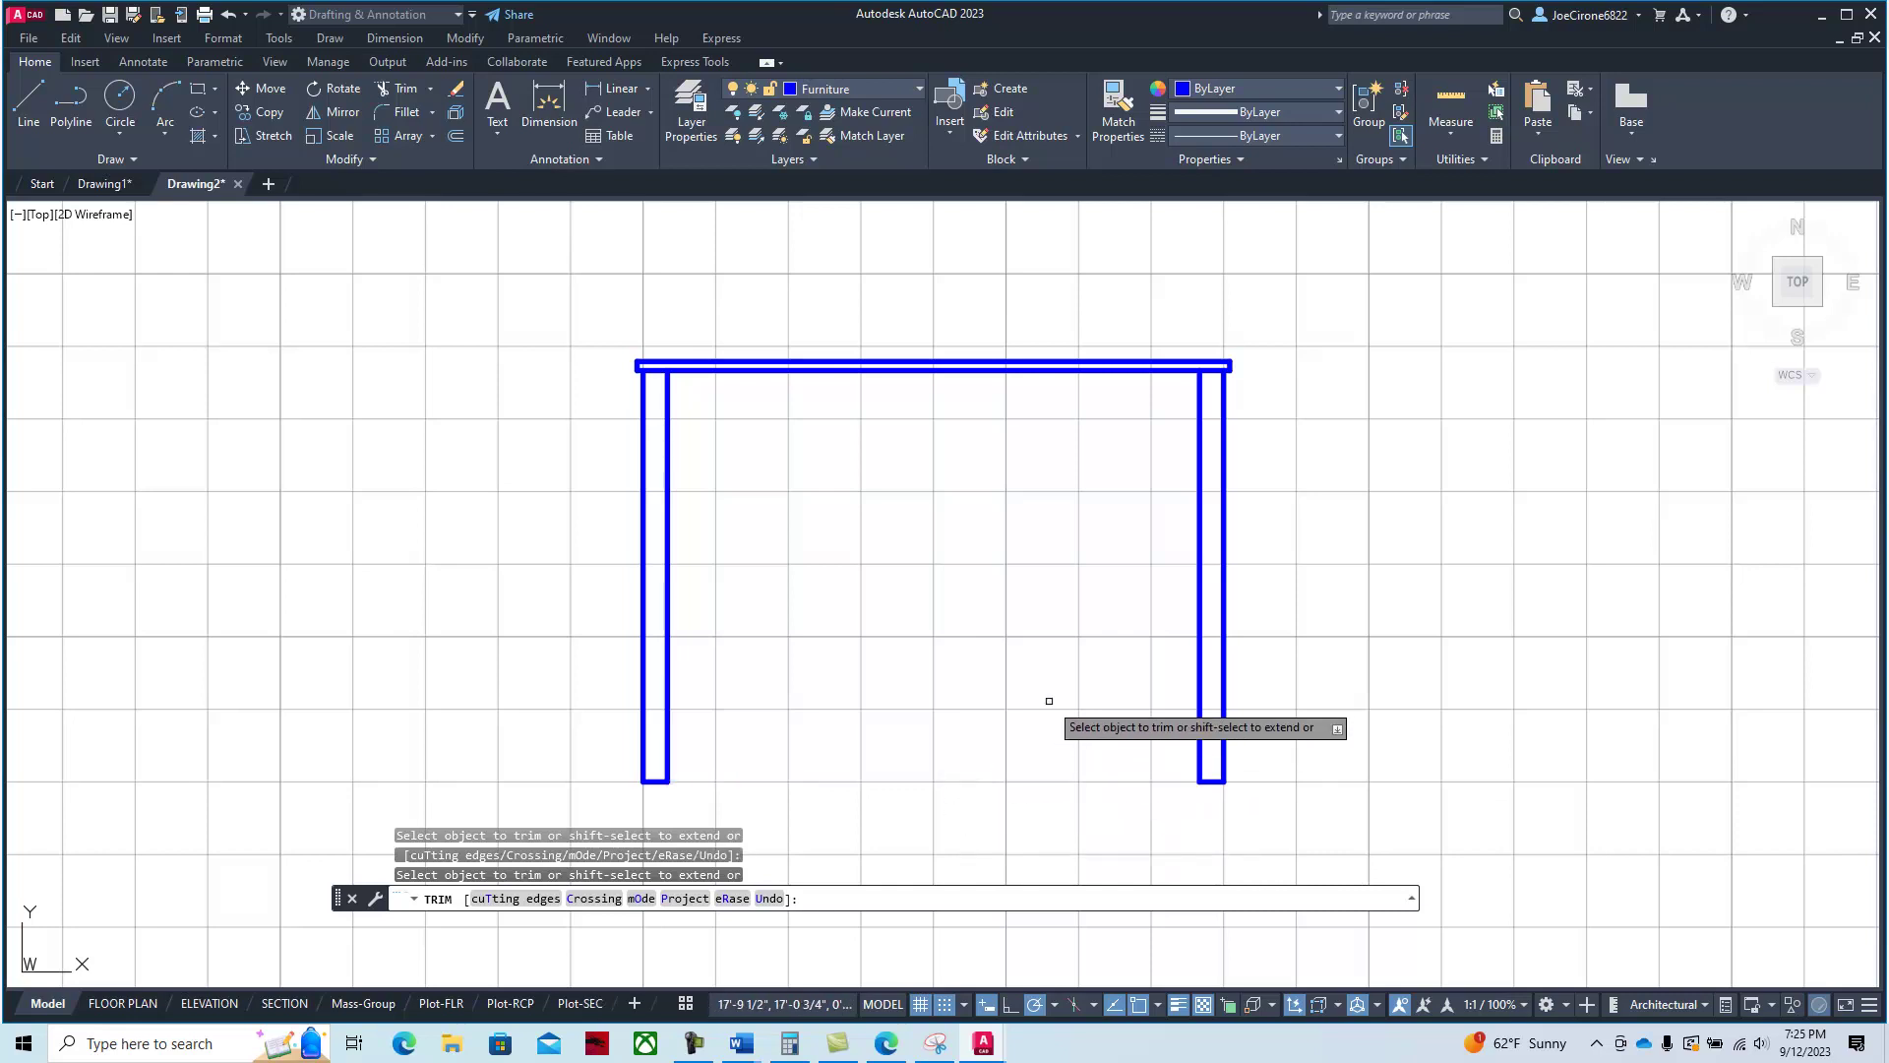
{"action": "key", "text": "Return"}
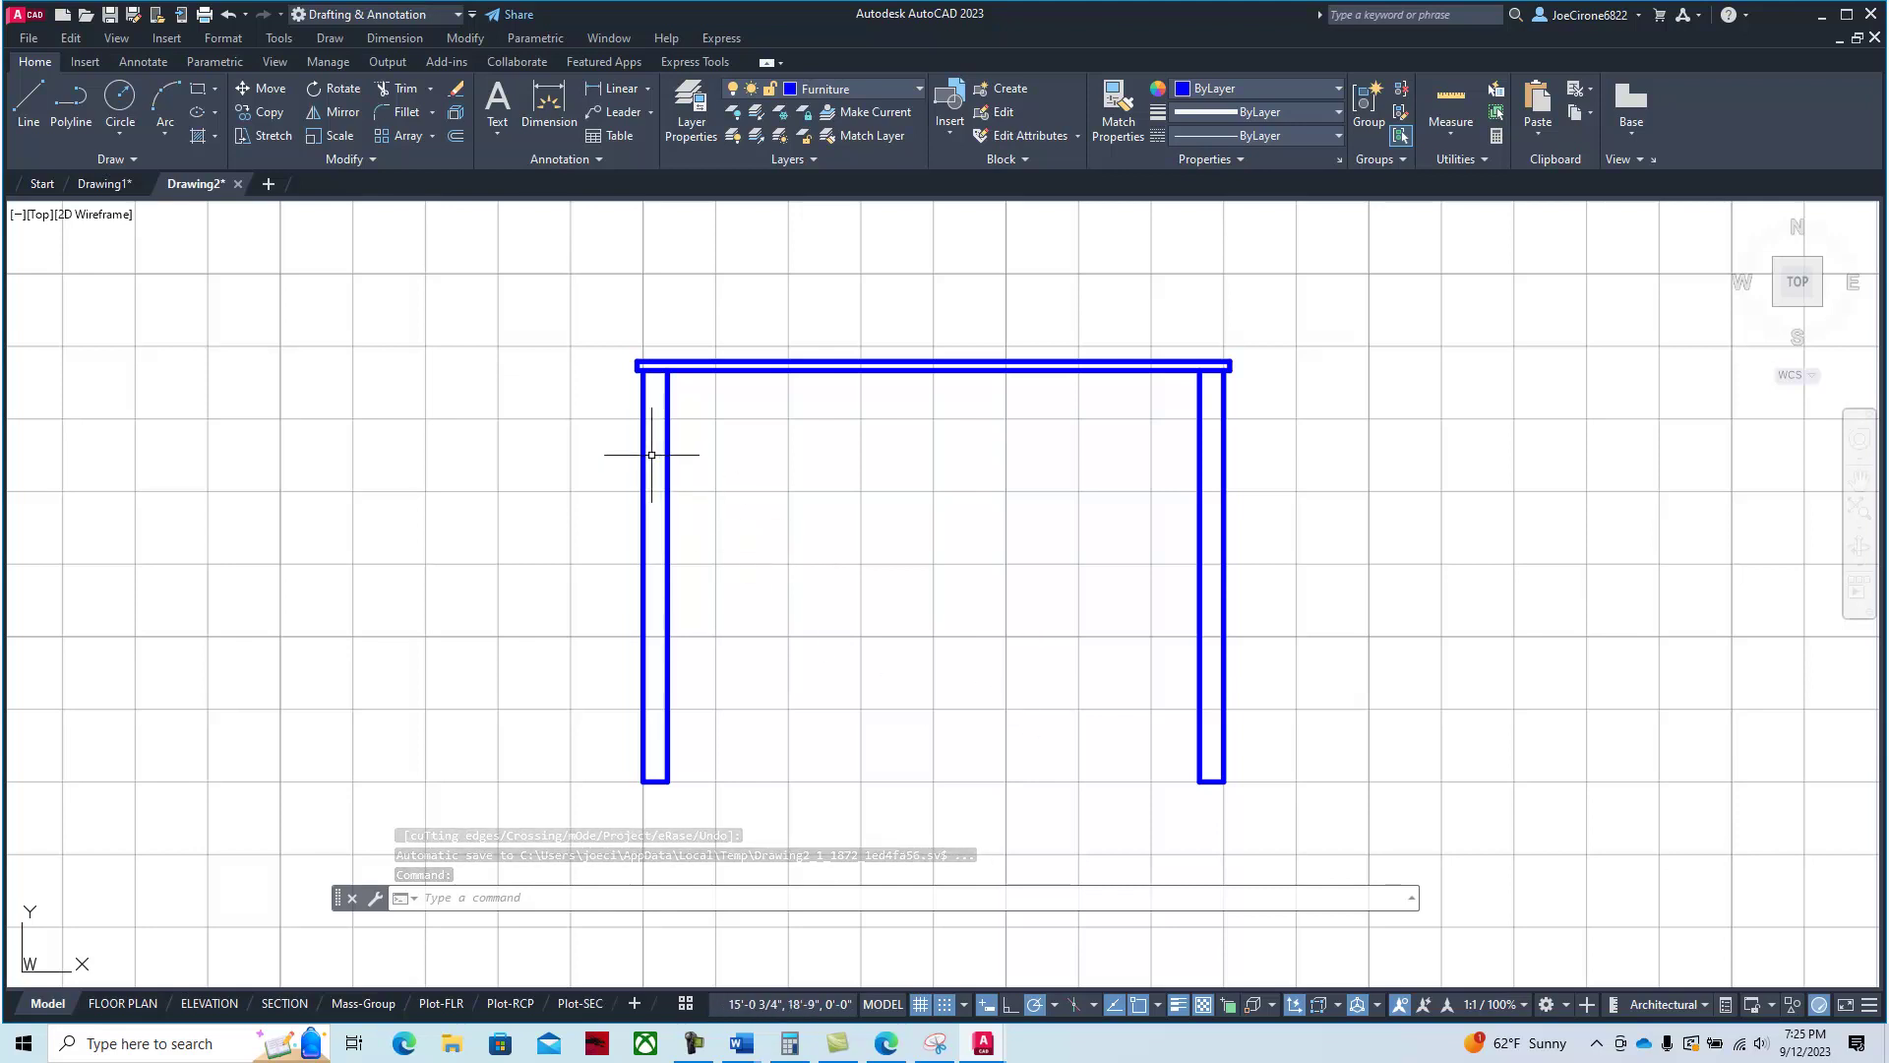
{"action": "key", "text": "Escape"}
Make the Dimension layer current and add a vertical linear dimension from the left leg's bottom to the countertop's underside, placed left of the vanity.
{"action": "left_click", "coordinate": [900, 95]}
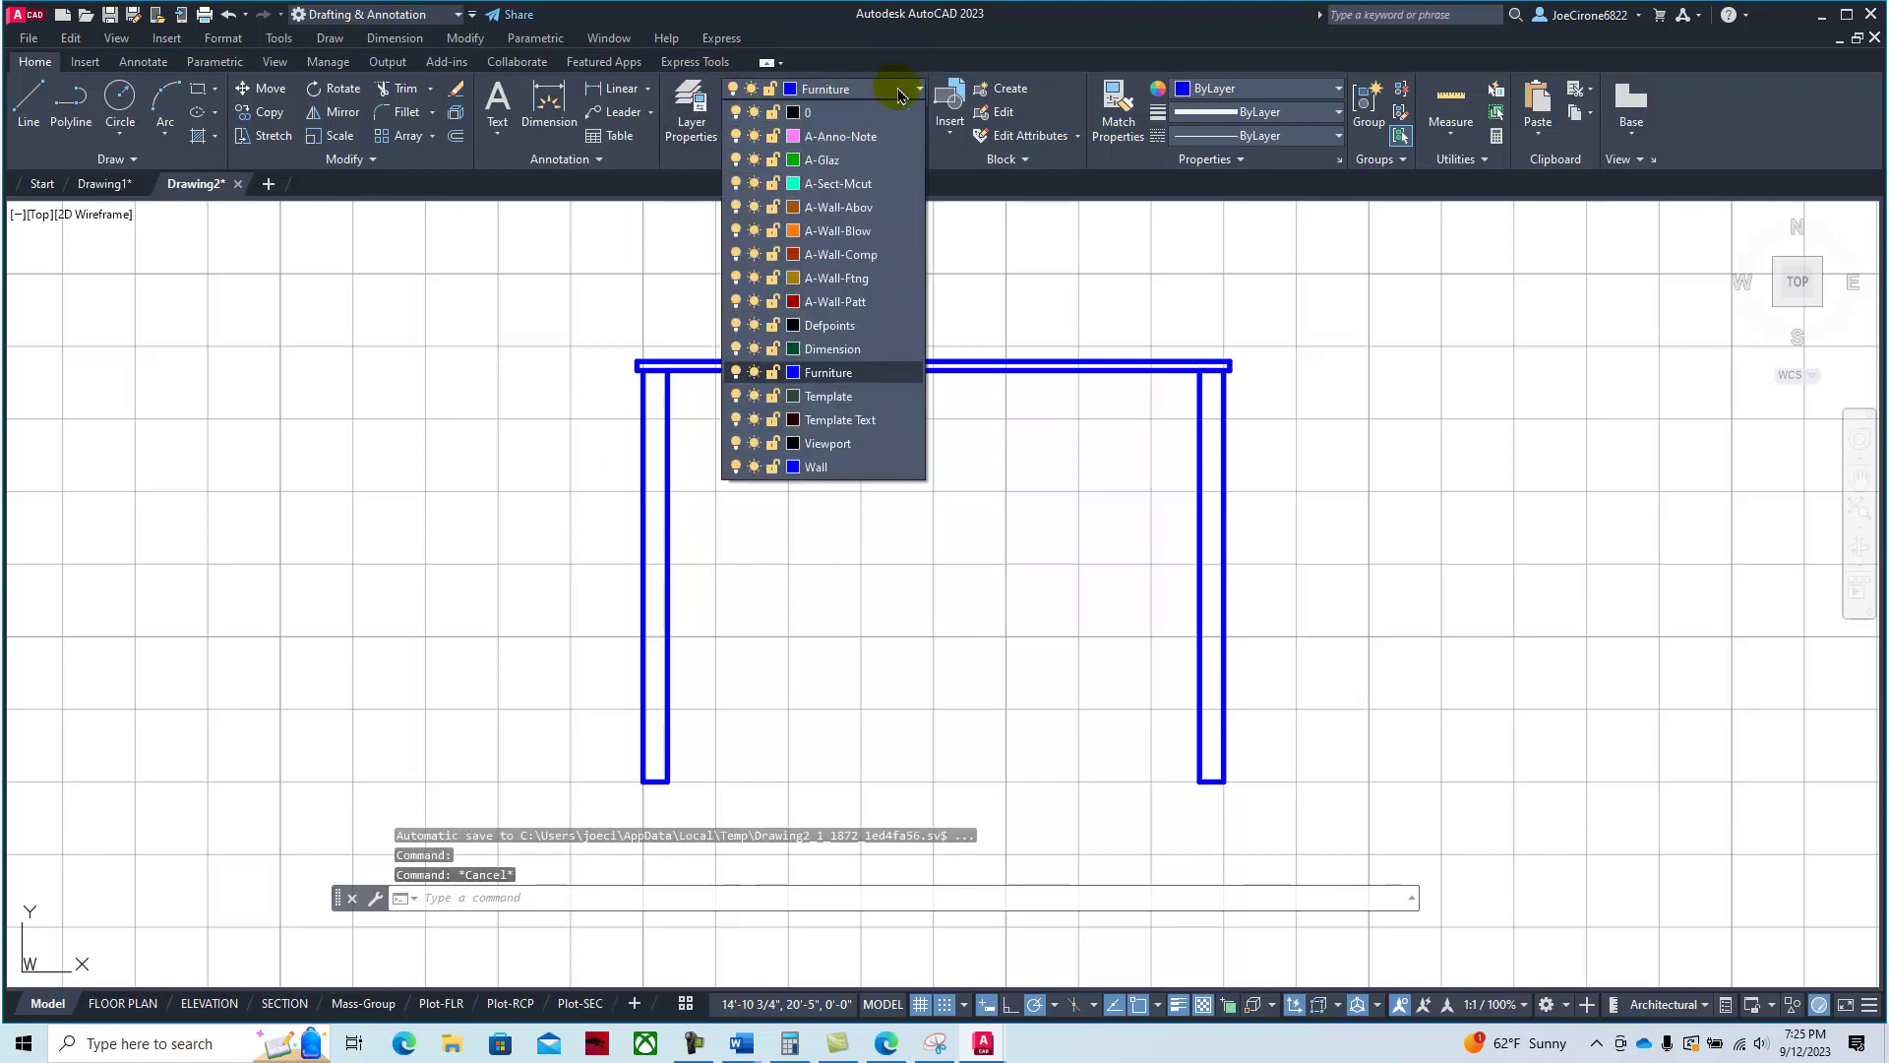
{"action": "left_click", "coordinate": [826, 348]}
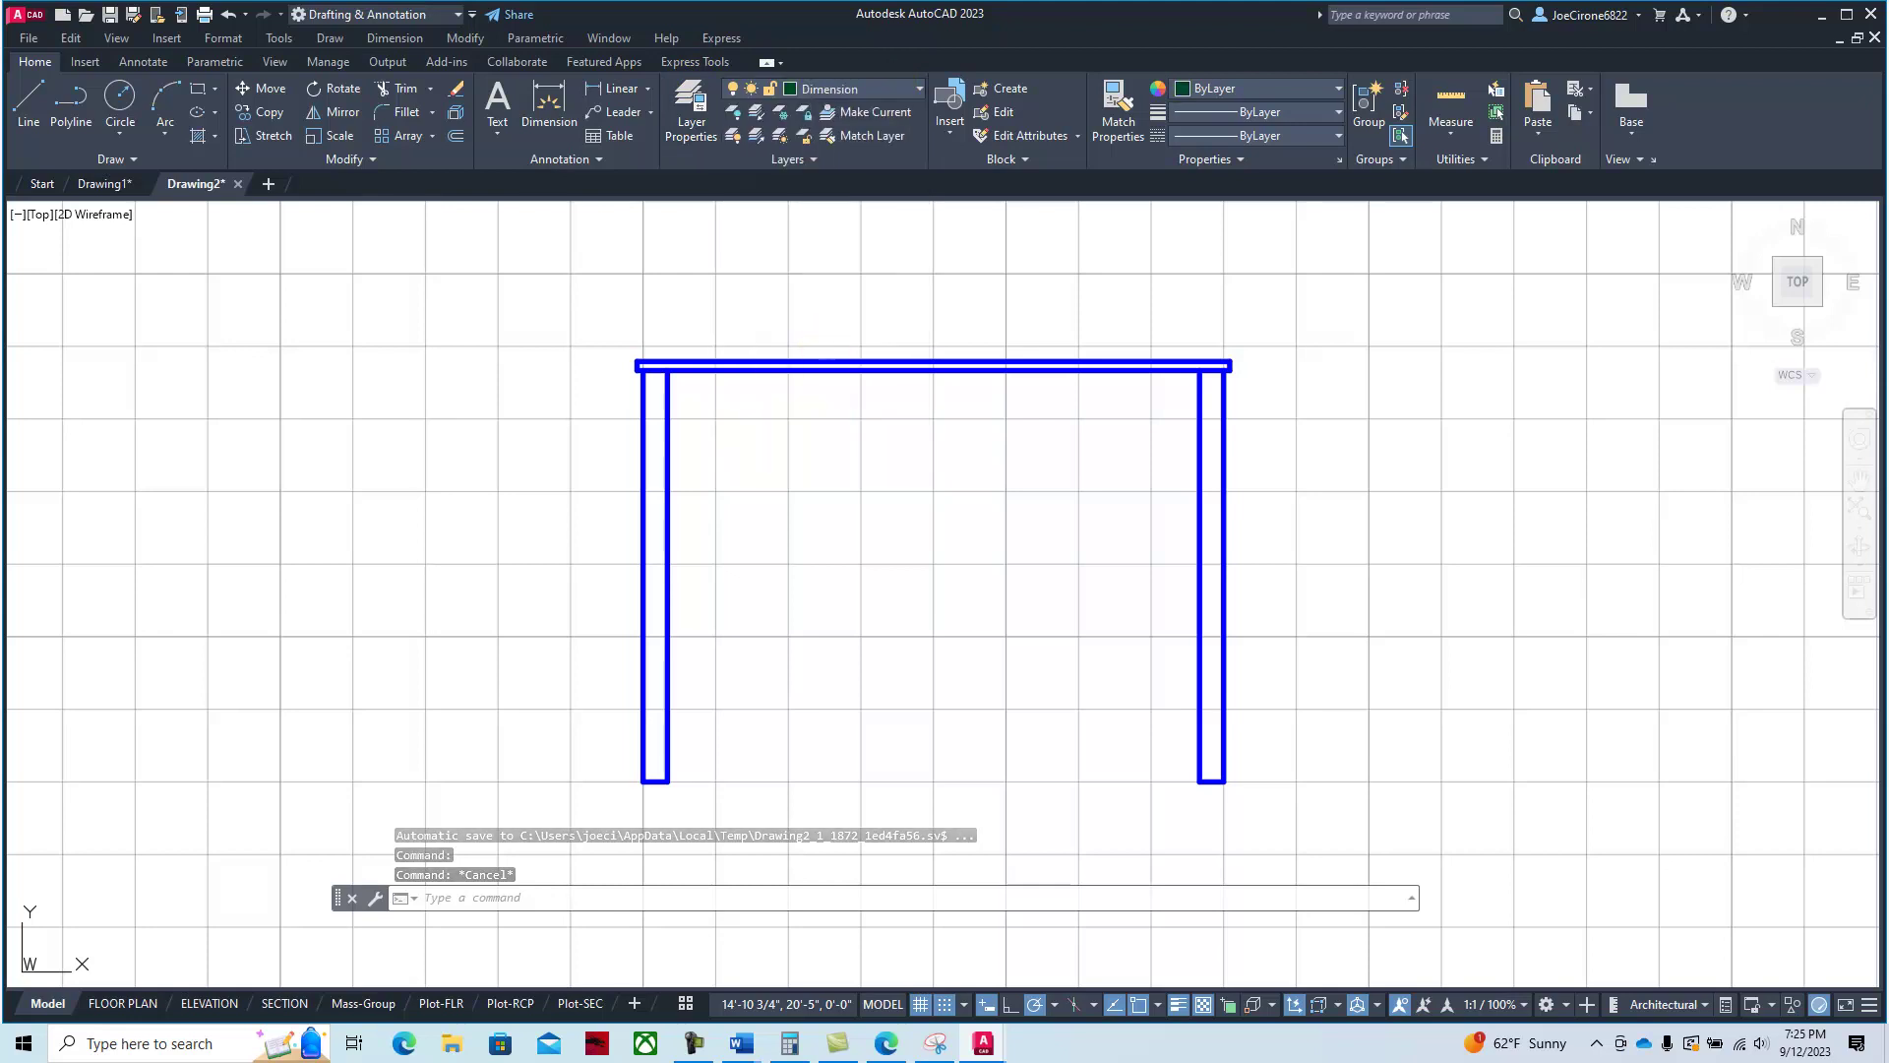
{"action": "left_click", "coordinate": [591, 98]}
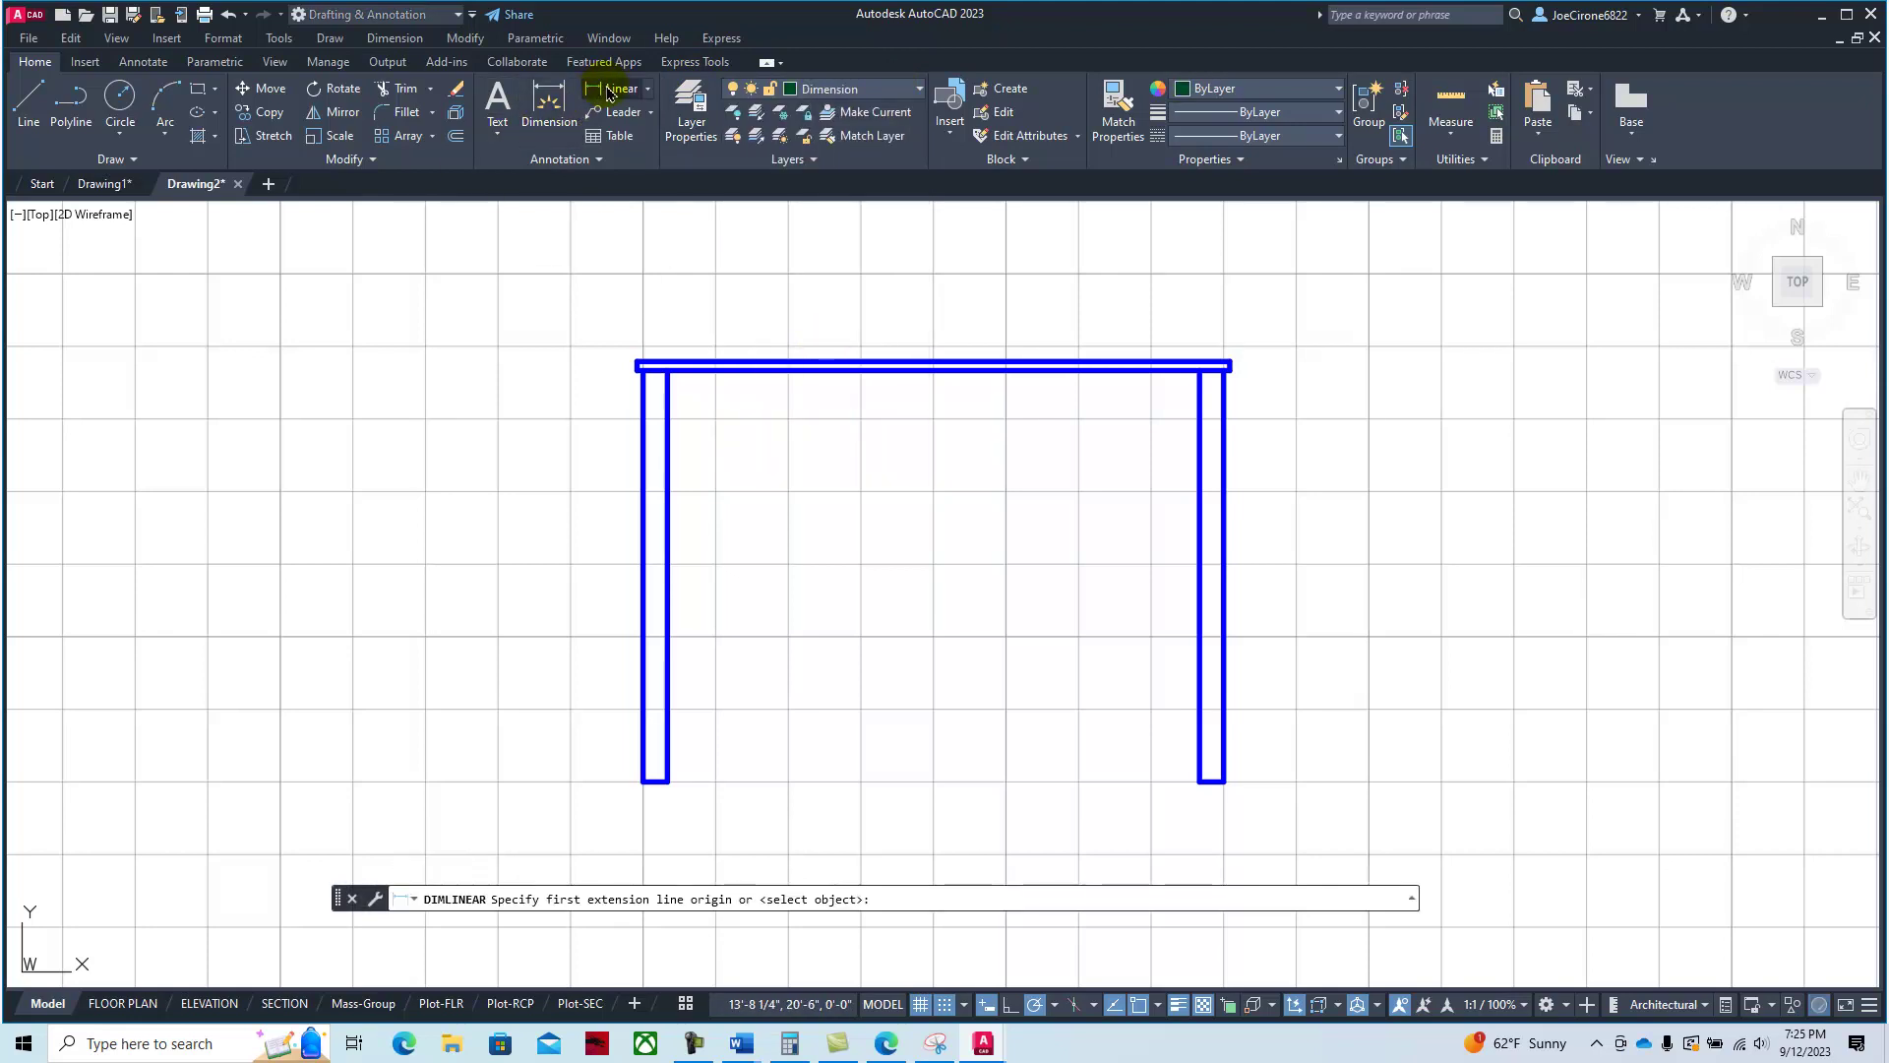
{"action": "left_click", "coordinate": [643, 782]}
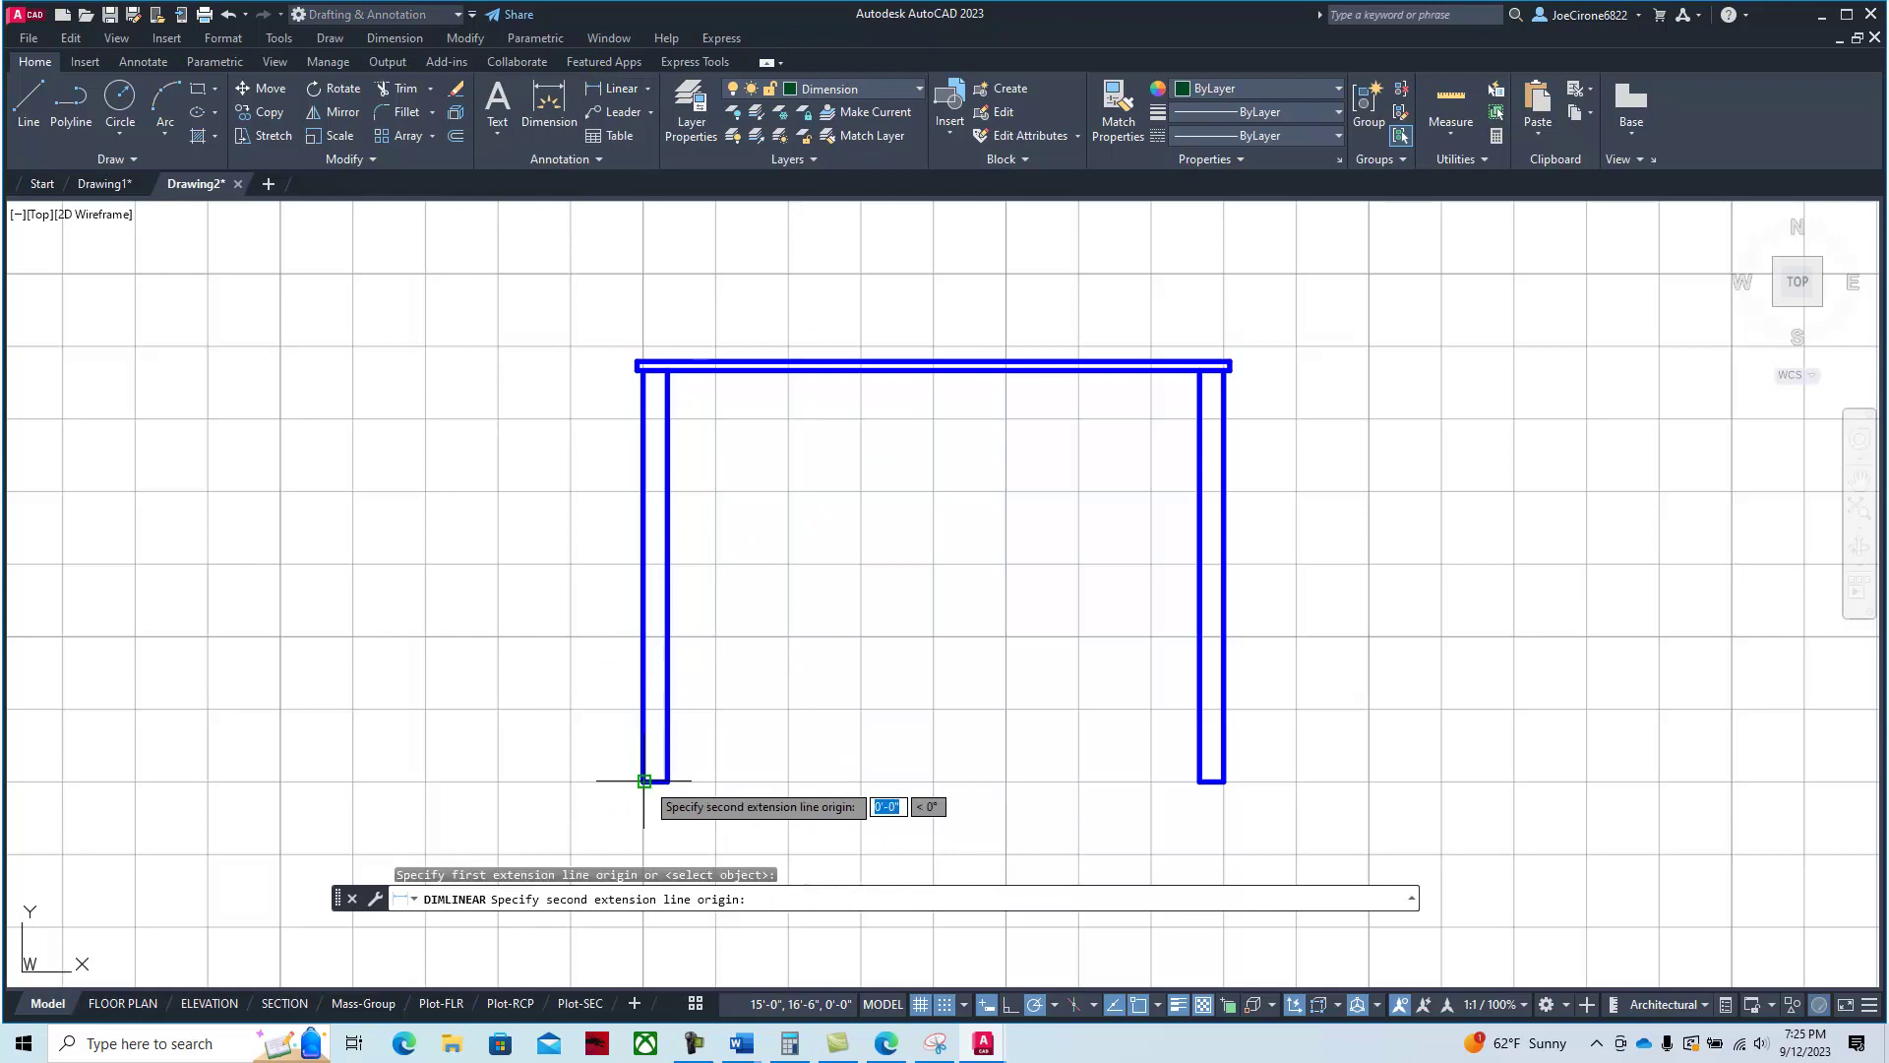
{"action": "scroll", "coordinate": [632, 381], "scroll_direction": "up", "scroll_amount": 2}
{"action": "left_click", "coordinate": [642, 364]}
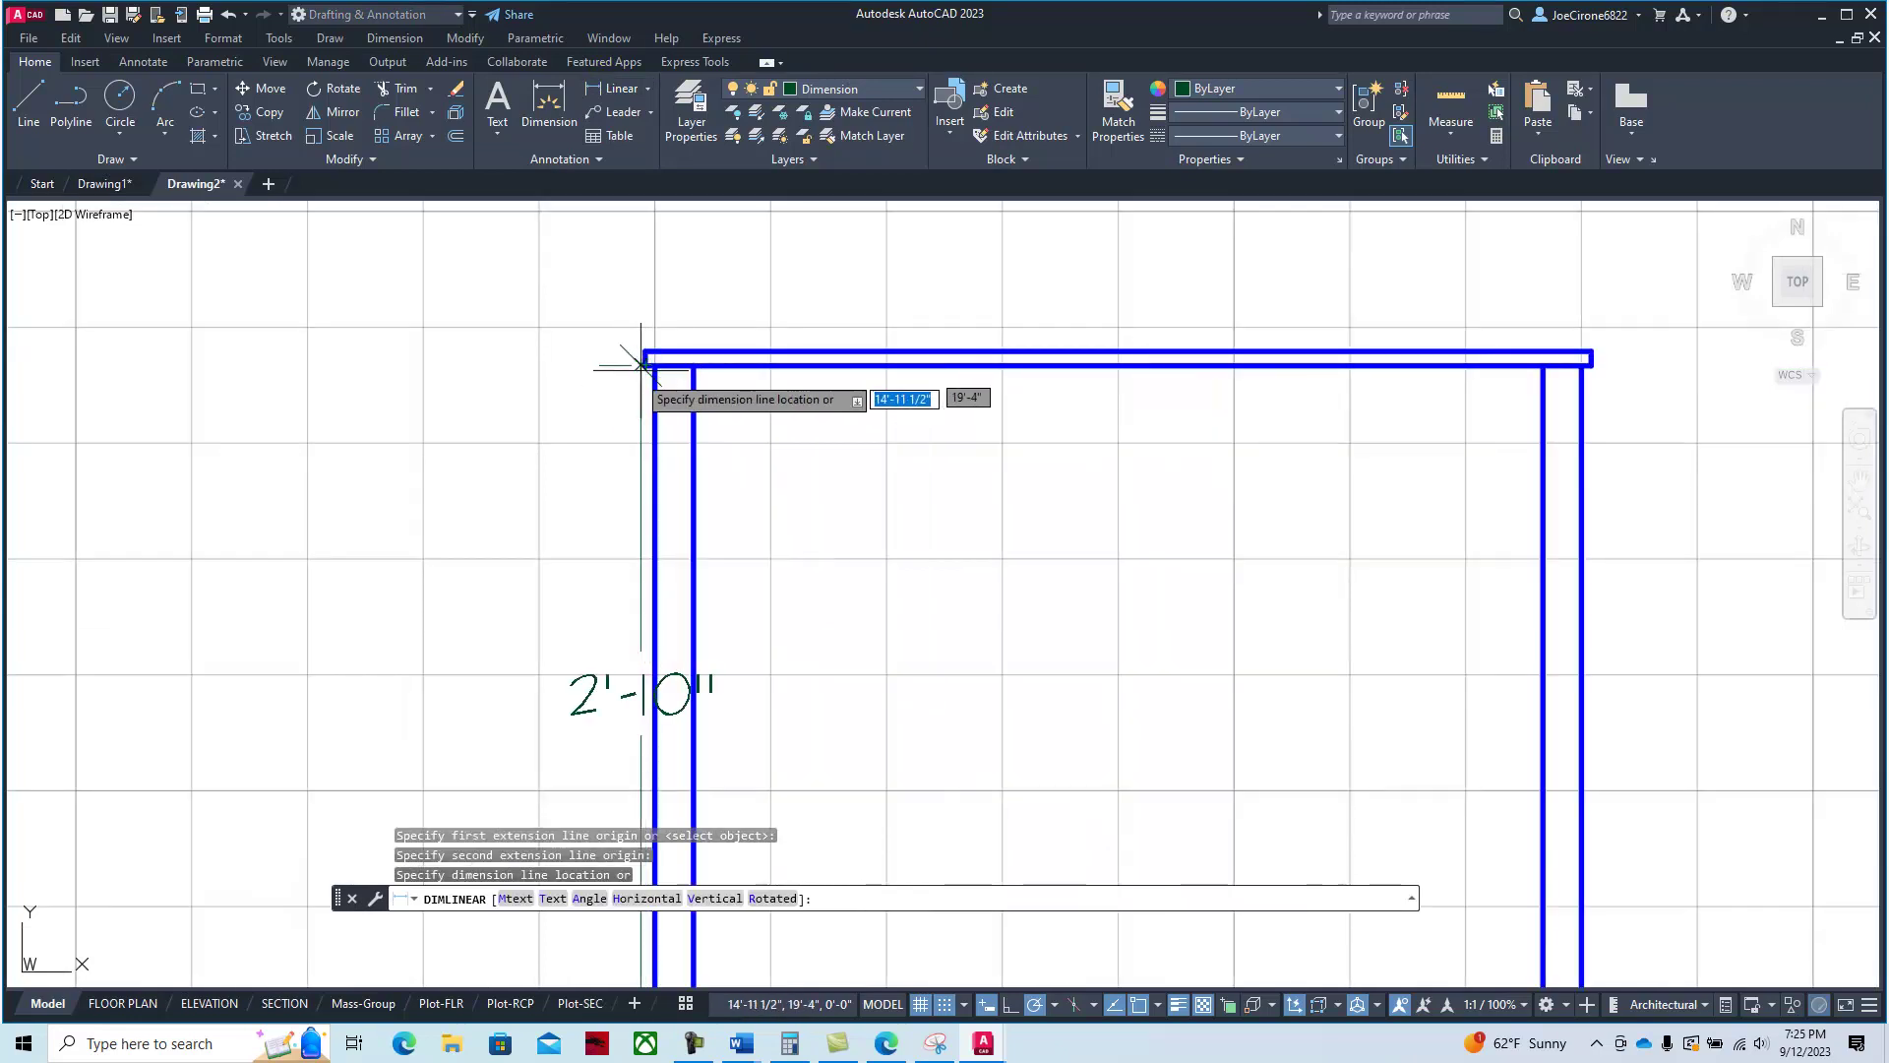
{"action": "scroll", "coordinate": [443, 639], "scroll_direction": "down", "scroll_amount": 2}
{"action": "middle_click_drag", "start_coordinate": [477, 679], "coordinate": [650, 614]}
{"action": "left_click", "coordinate": [637, 677]}
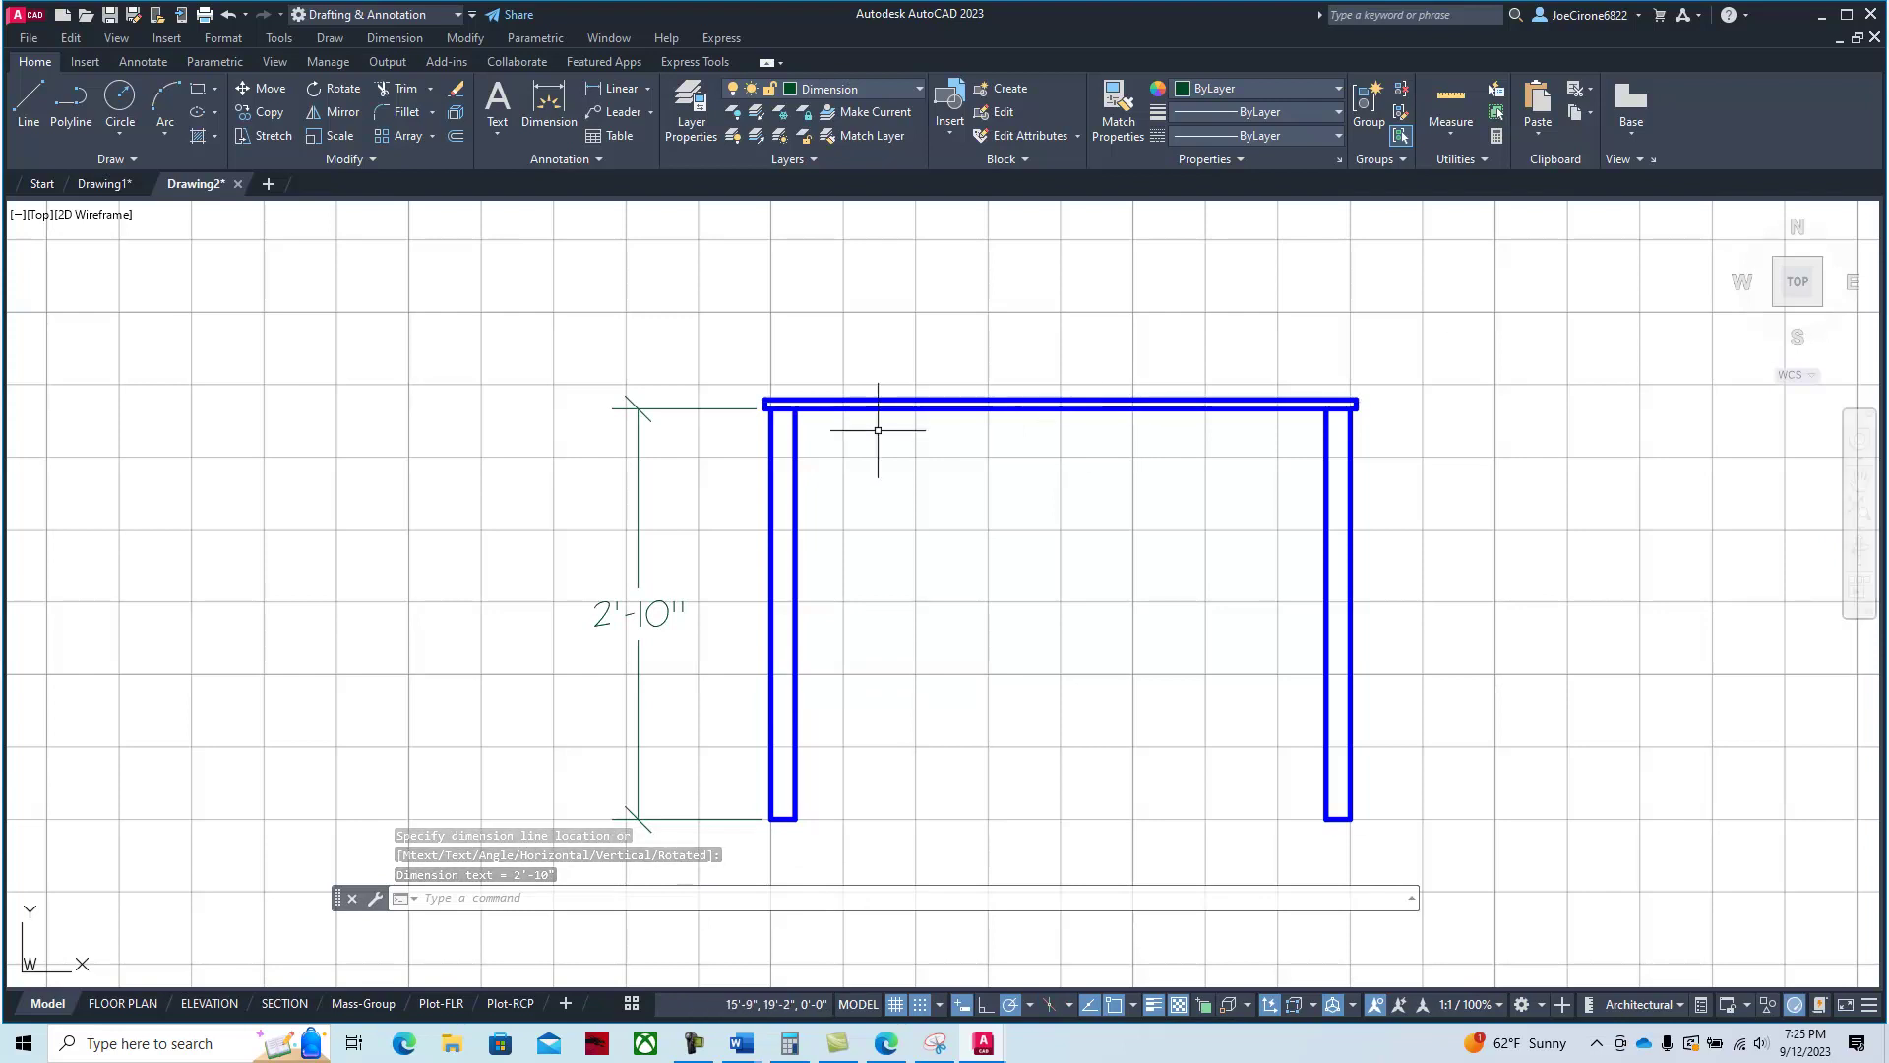
Add a vertical linear dimension for the countertop's thickness at its left end, placed just outside the height dimension.
{"action": "scroll", "coordinate": [780, 404], "scroll_direction": "up", "scroll_amount": 3}
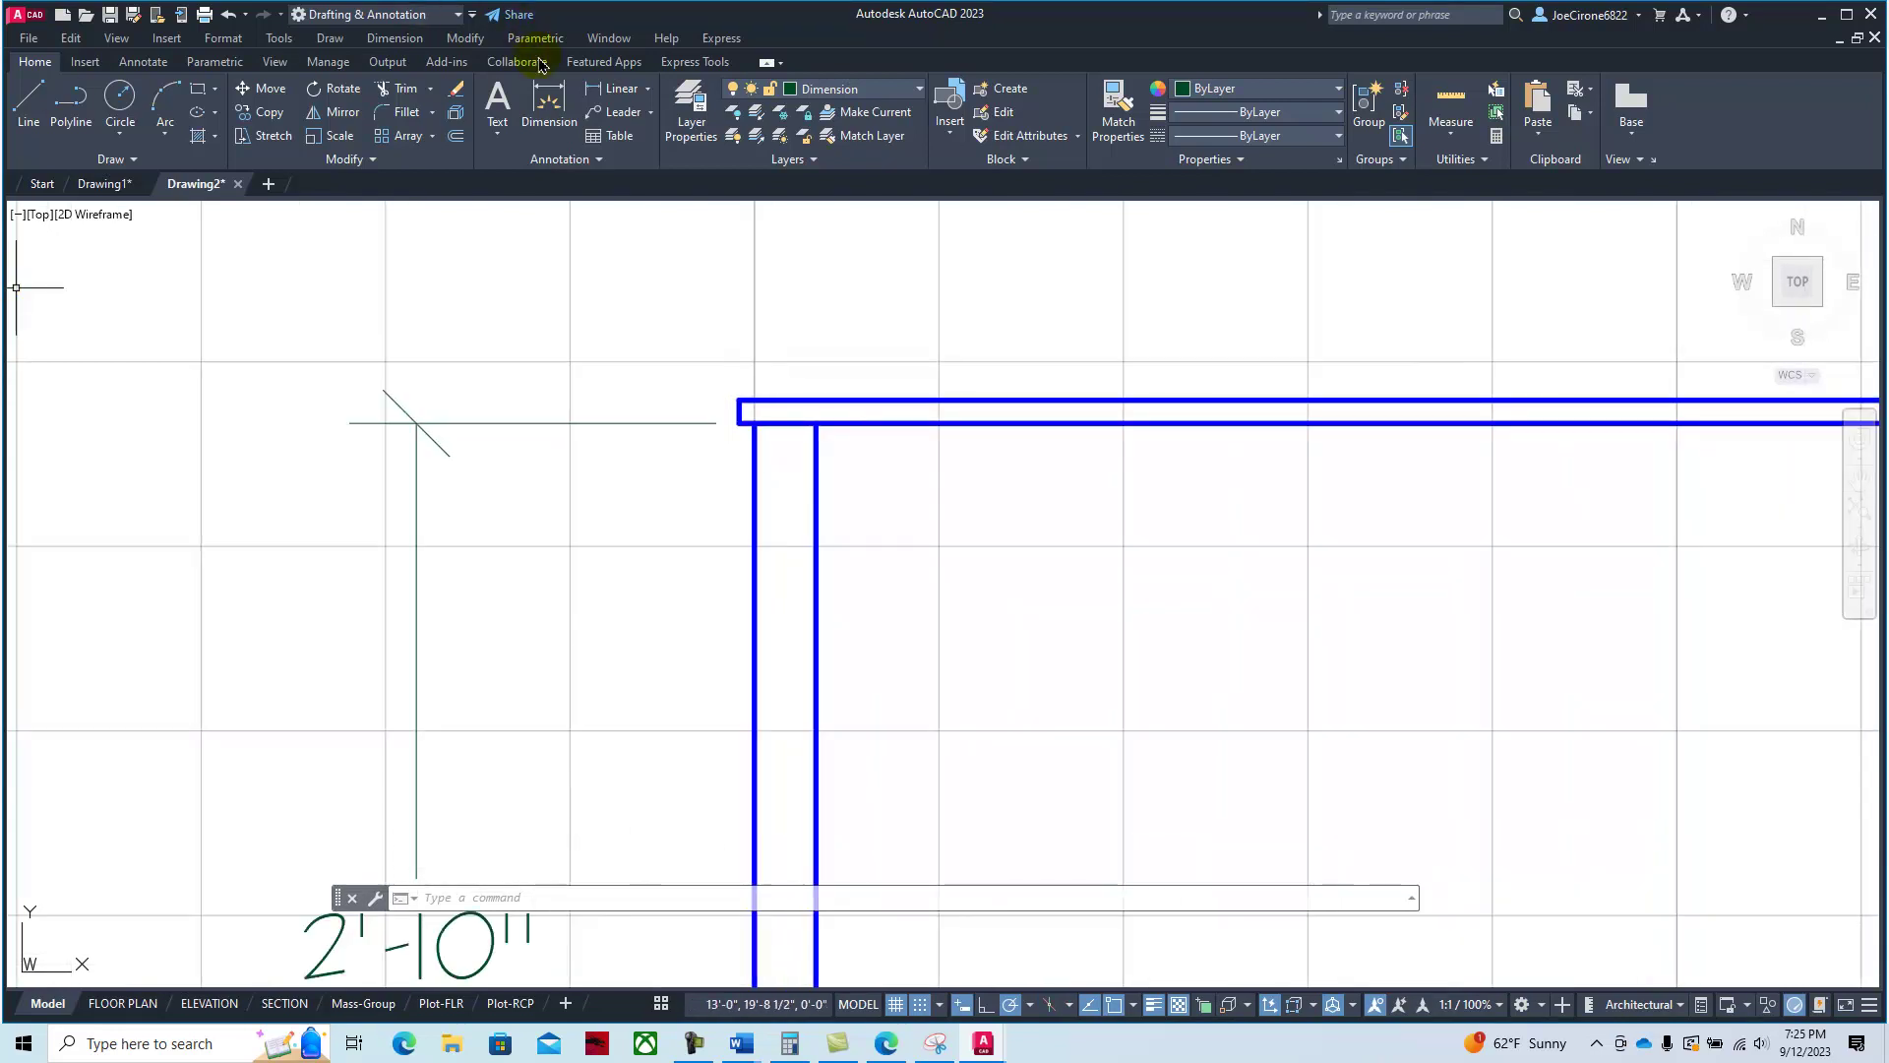
{"action": "left_click", "coordinate": [613, 91]}
{"action": "left_click", "coordinate": [739, 400]}
{"action": "left_click", "coordinate": [740, 400]}
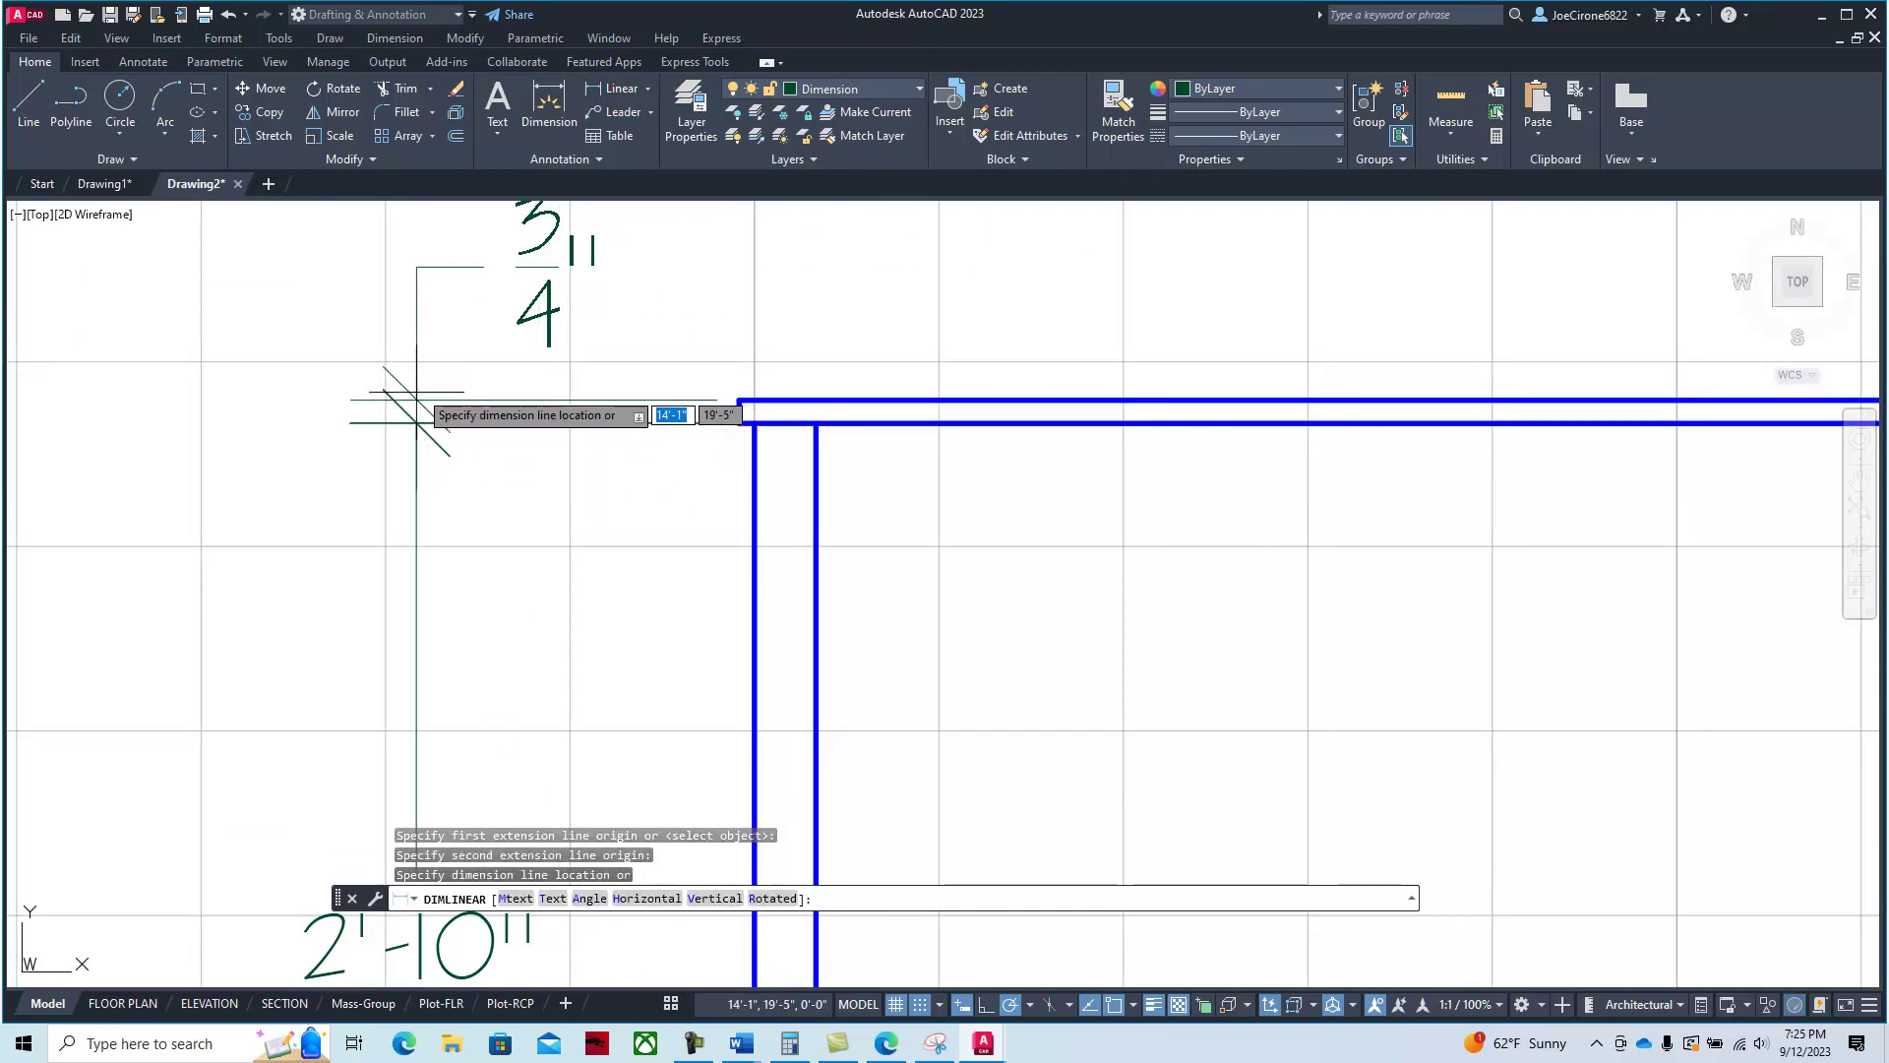
{"action": "left_click", "coordinate": [313, 406]}
{"action": "scroll", "coordinate": [610, 487], "scroll_direction": "down", "scroll_amount": 3}
{"action": "middle_click_drag", "start_coordinate": [805, 611], "coordinate": [787, 506]}
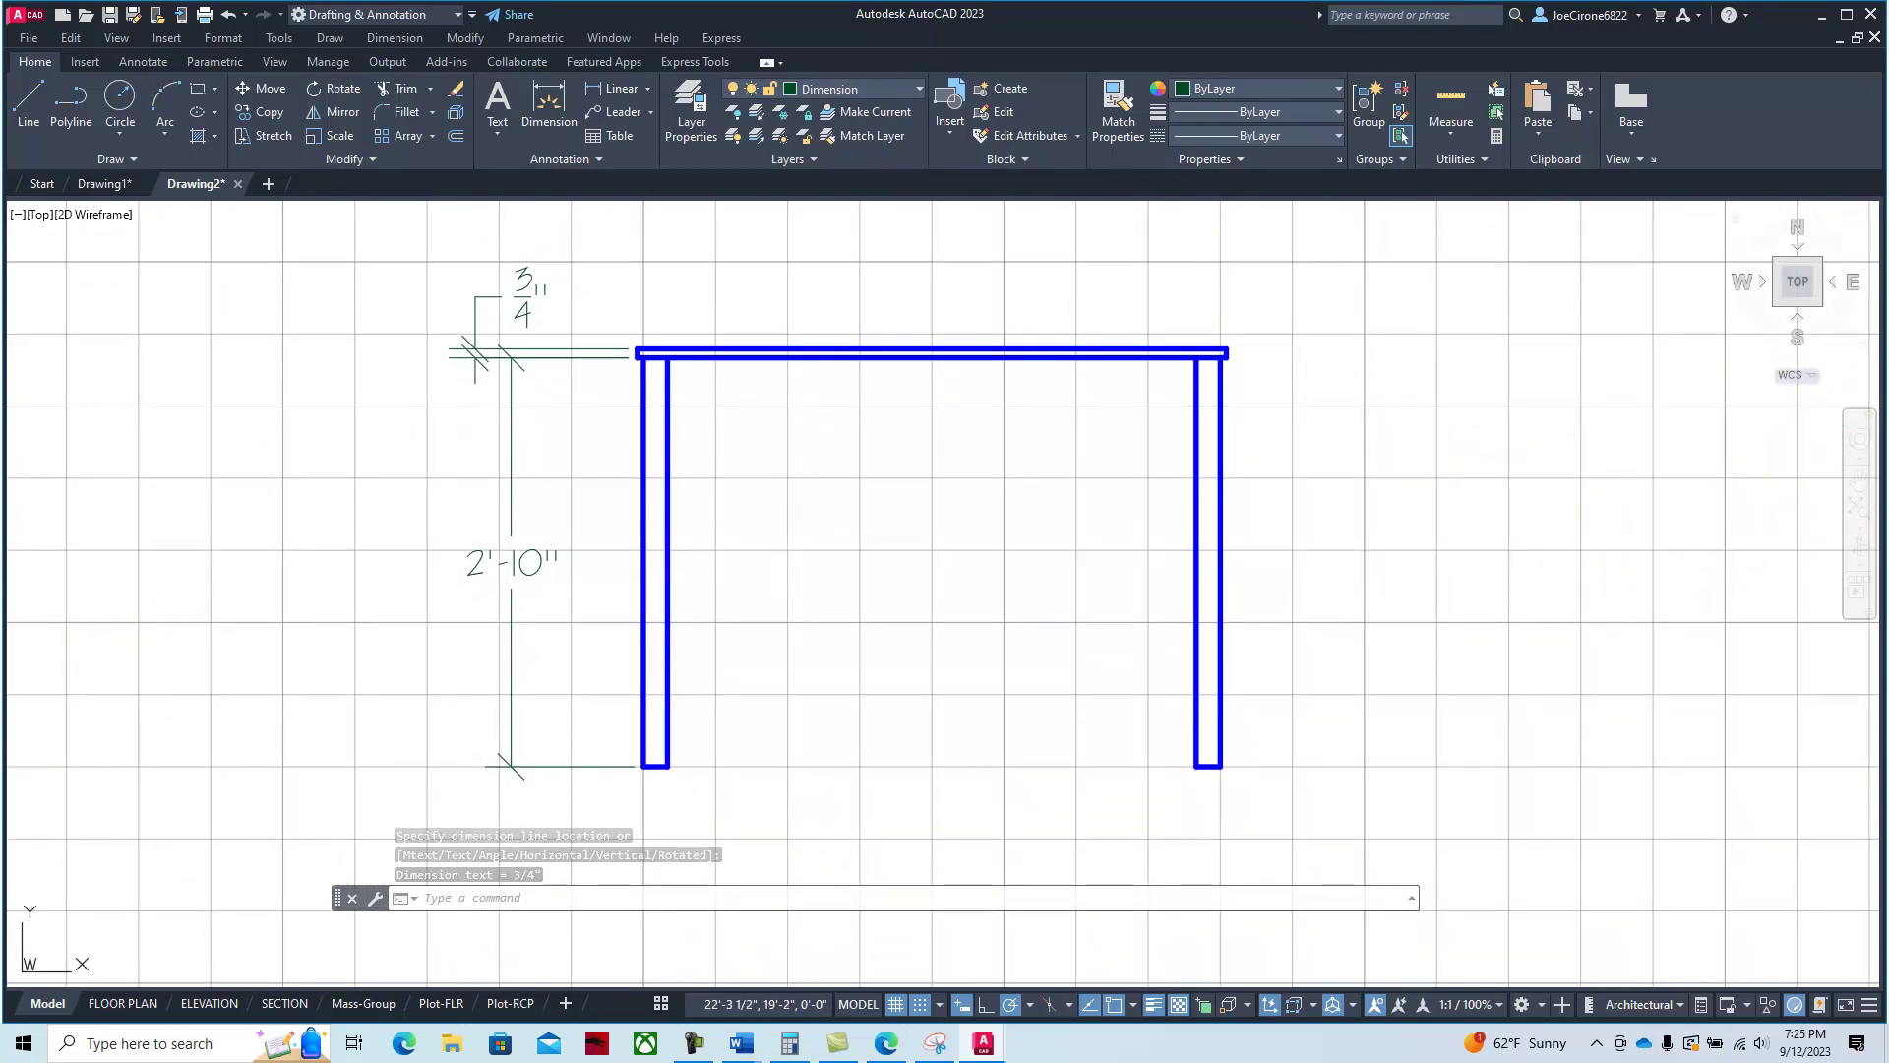
Check the Snipping Tool reference drawing and add a horizontal linear dimension below the vanity between the legs' outer bottom corners.
{"action": "left_click_drag", "start_coordinate": [945, 102], "coordinate": [725, 188]}
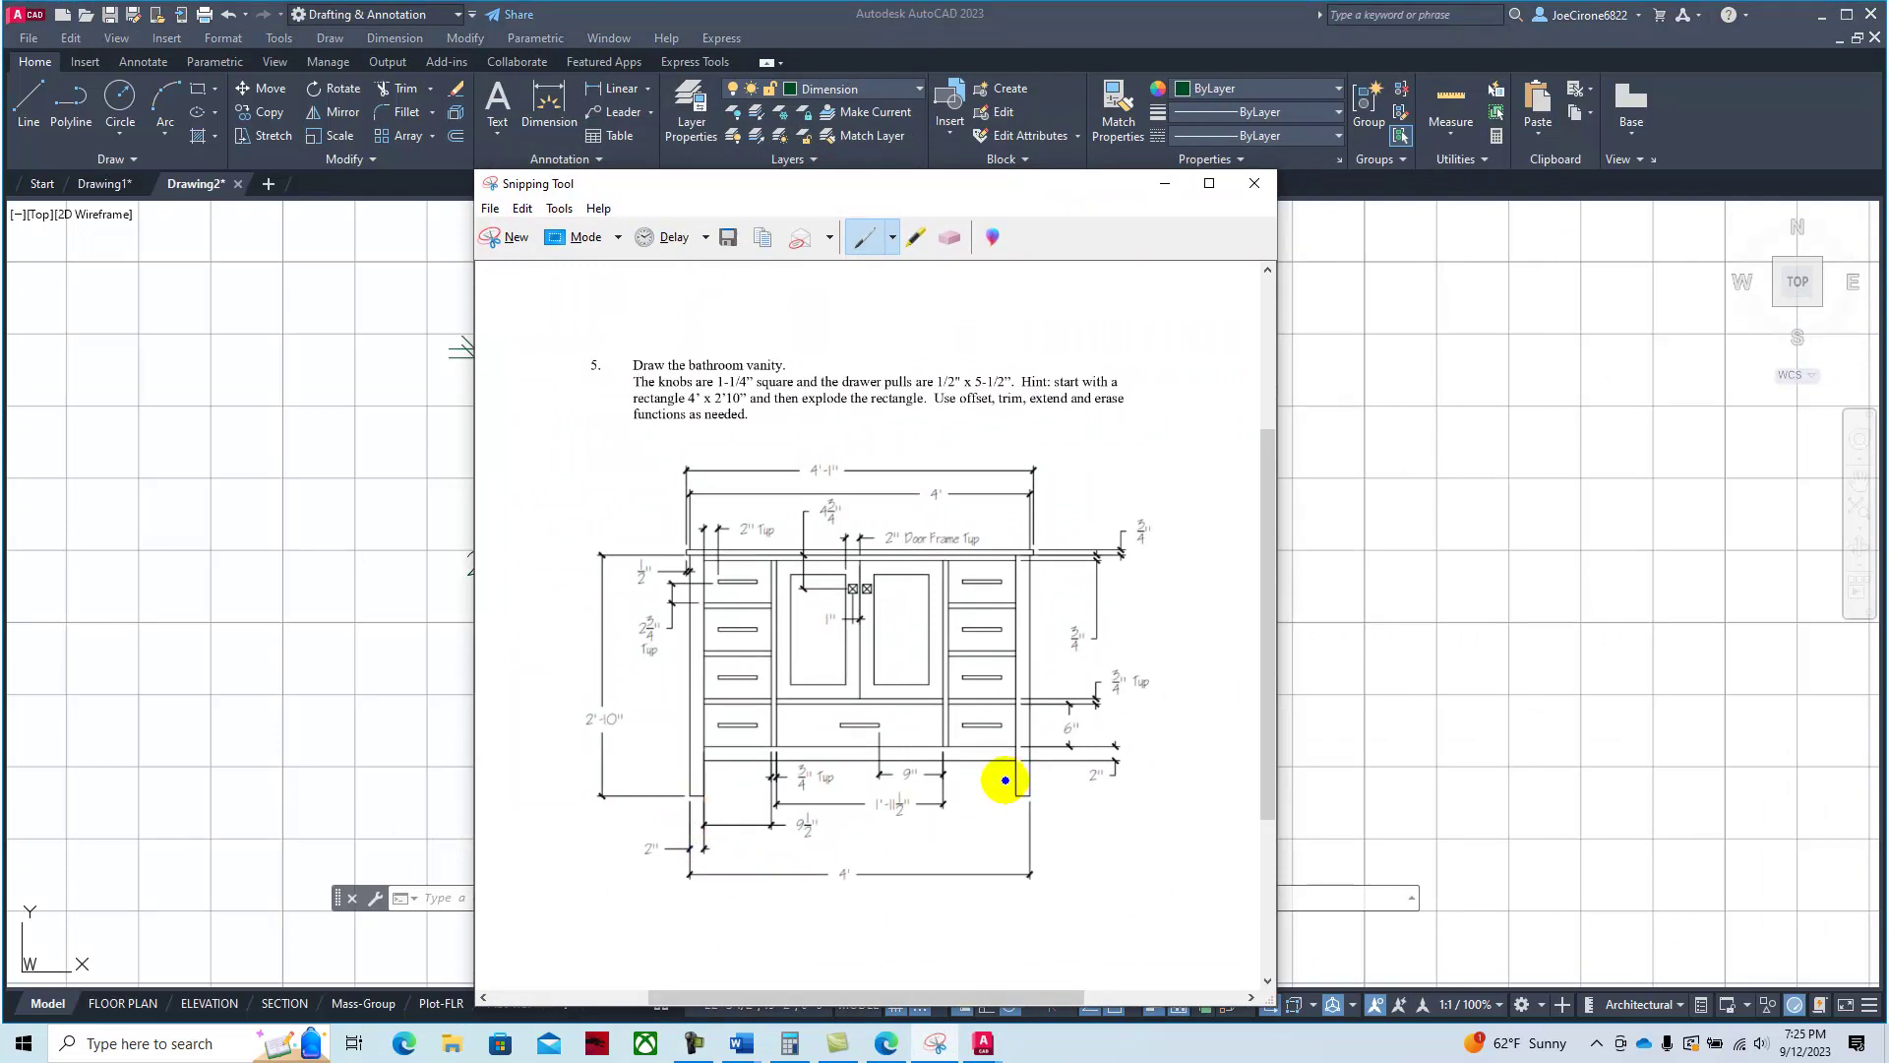
{"action": "left_click_drag", "start_coordinate": [907, 196], "coordinate": [1888, 168]}
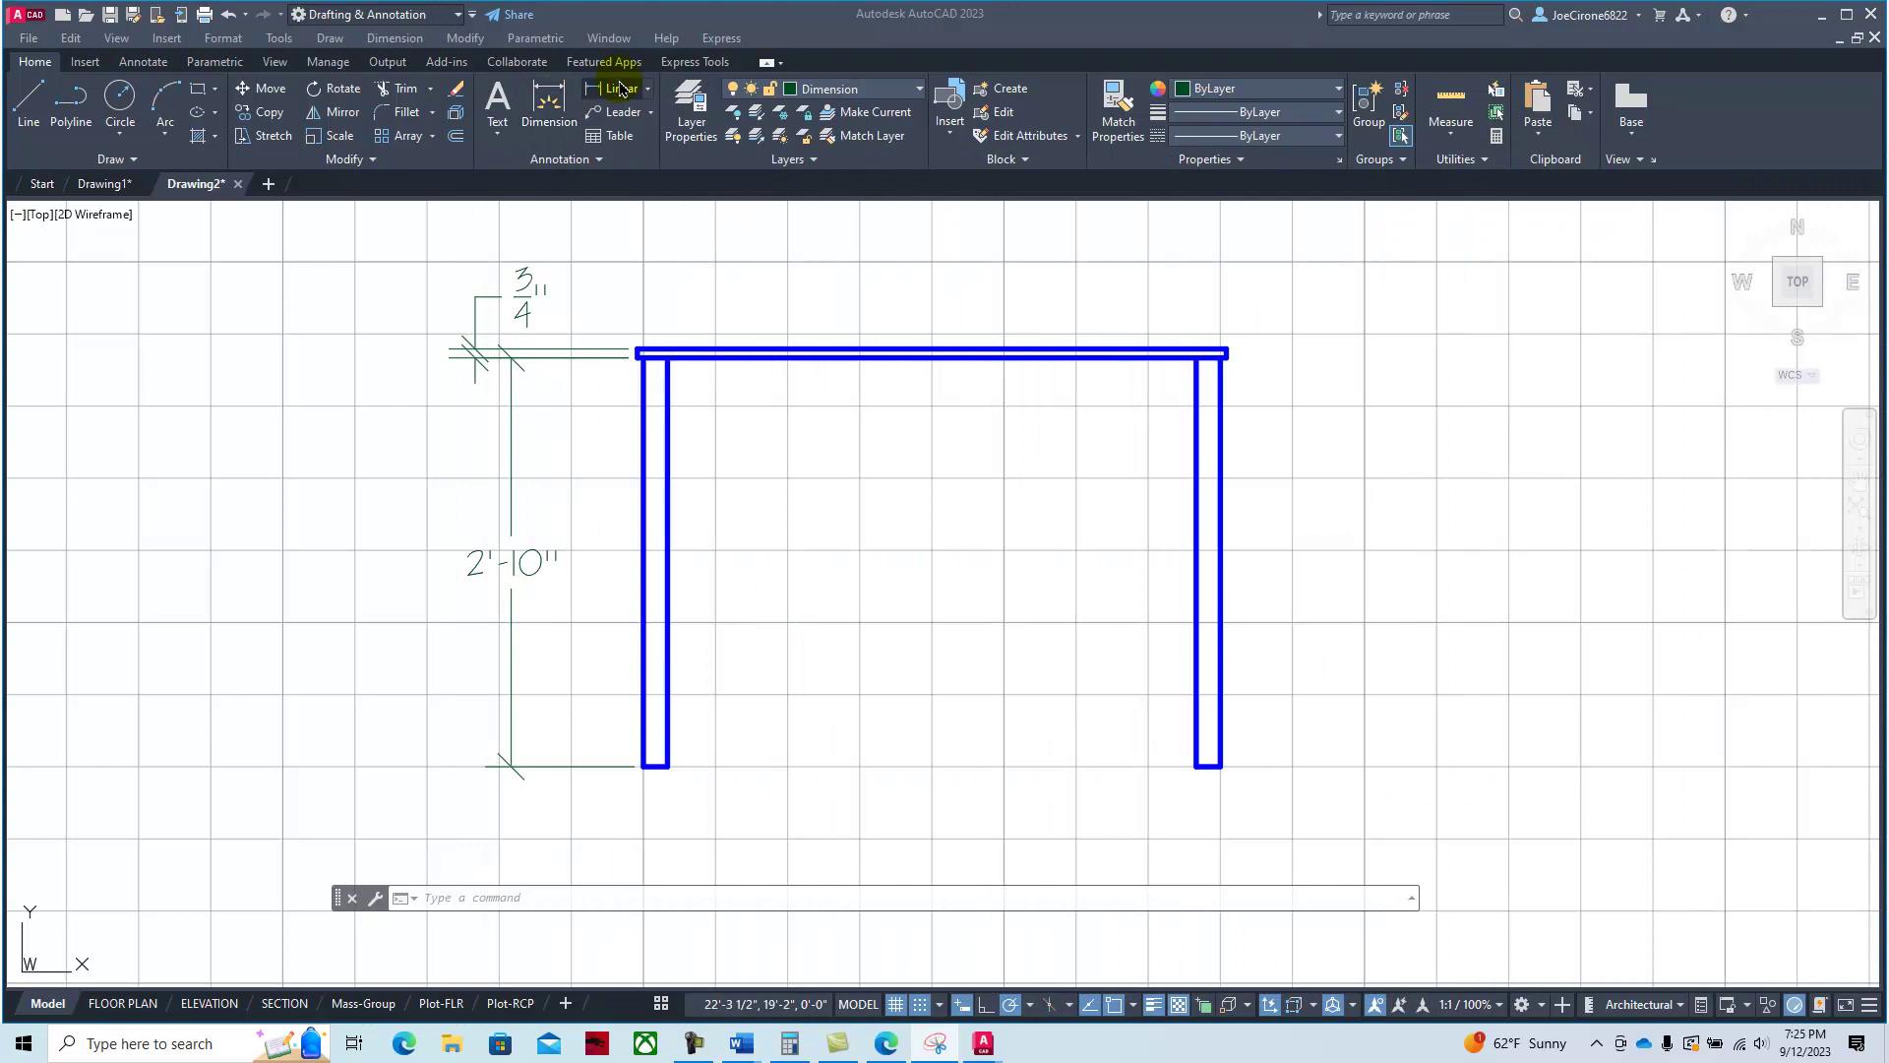
{"action": "left_click", "coordinate": [626, 234]}
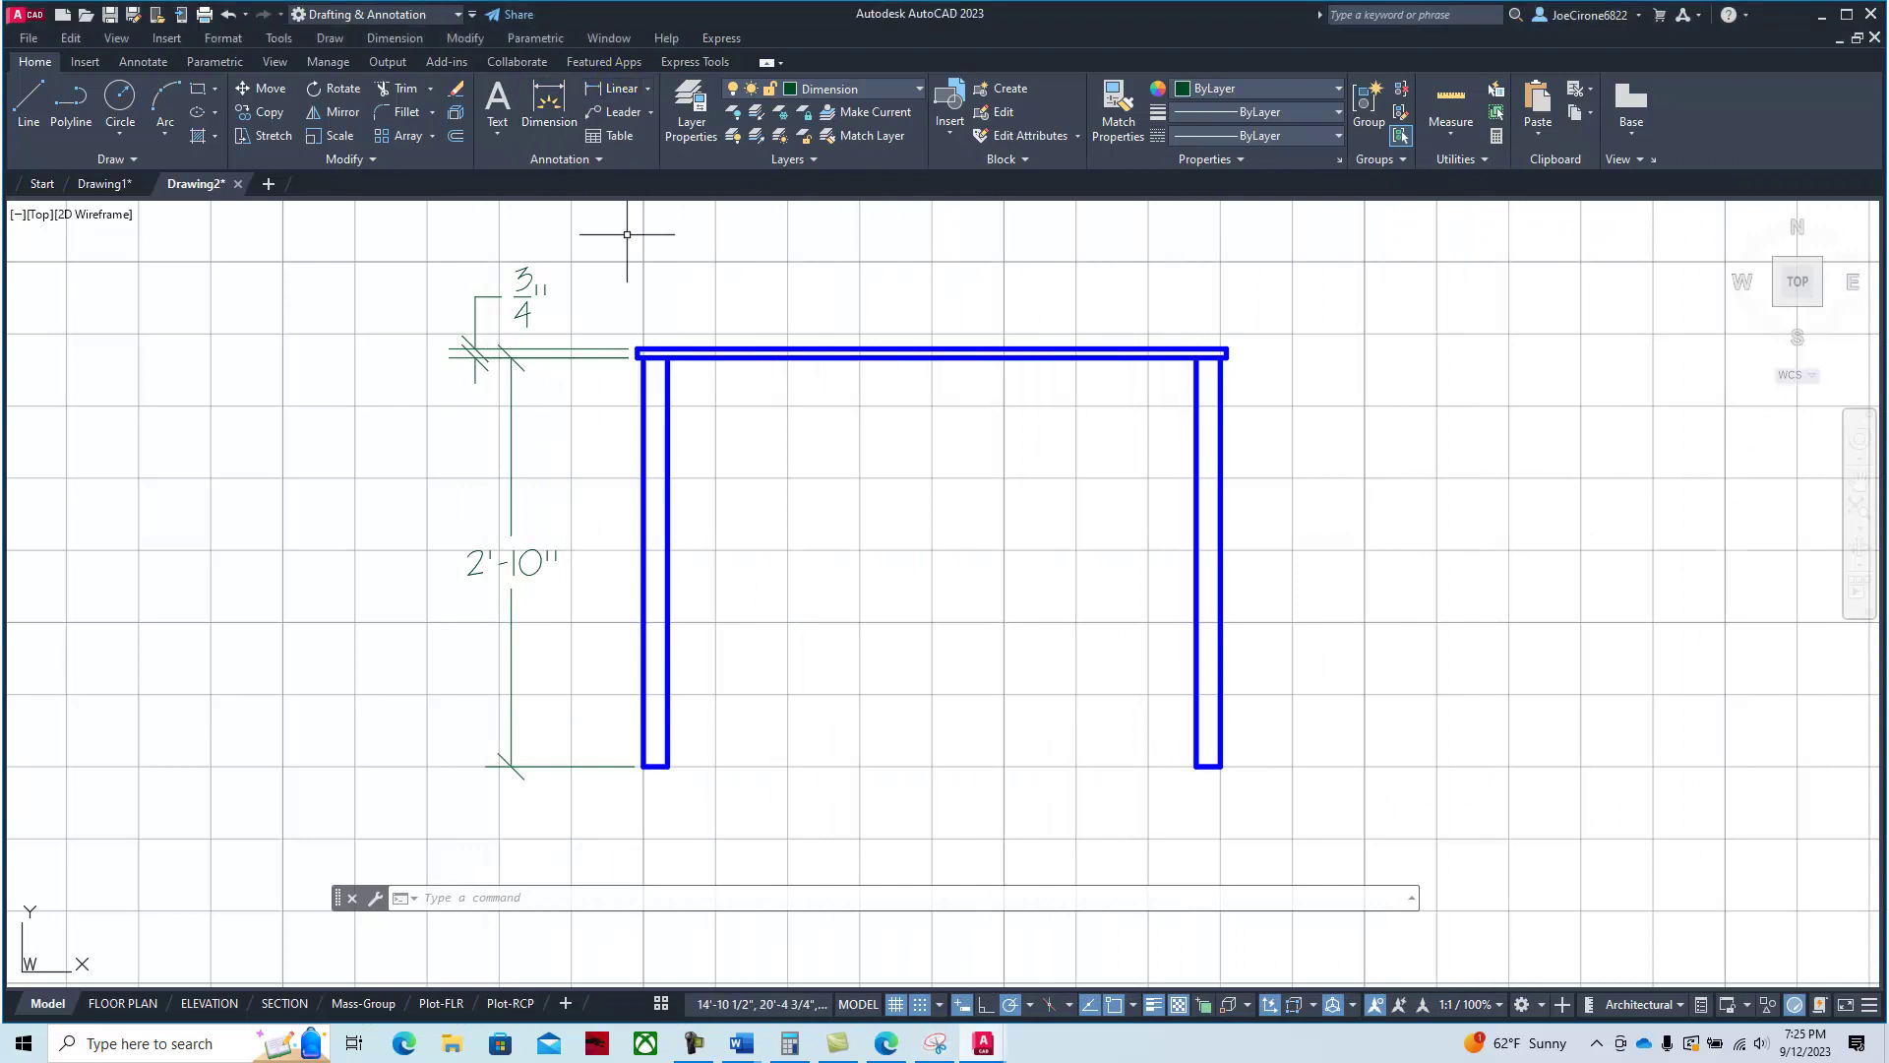
{"action": "left_click", "coordinate": [610, 98]}
{"action": "left_click", "coordinate": [644, 766]}
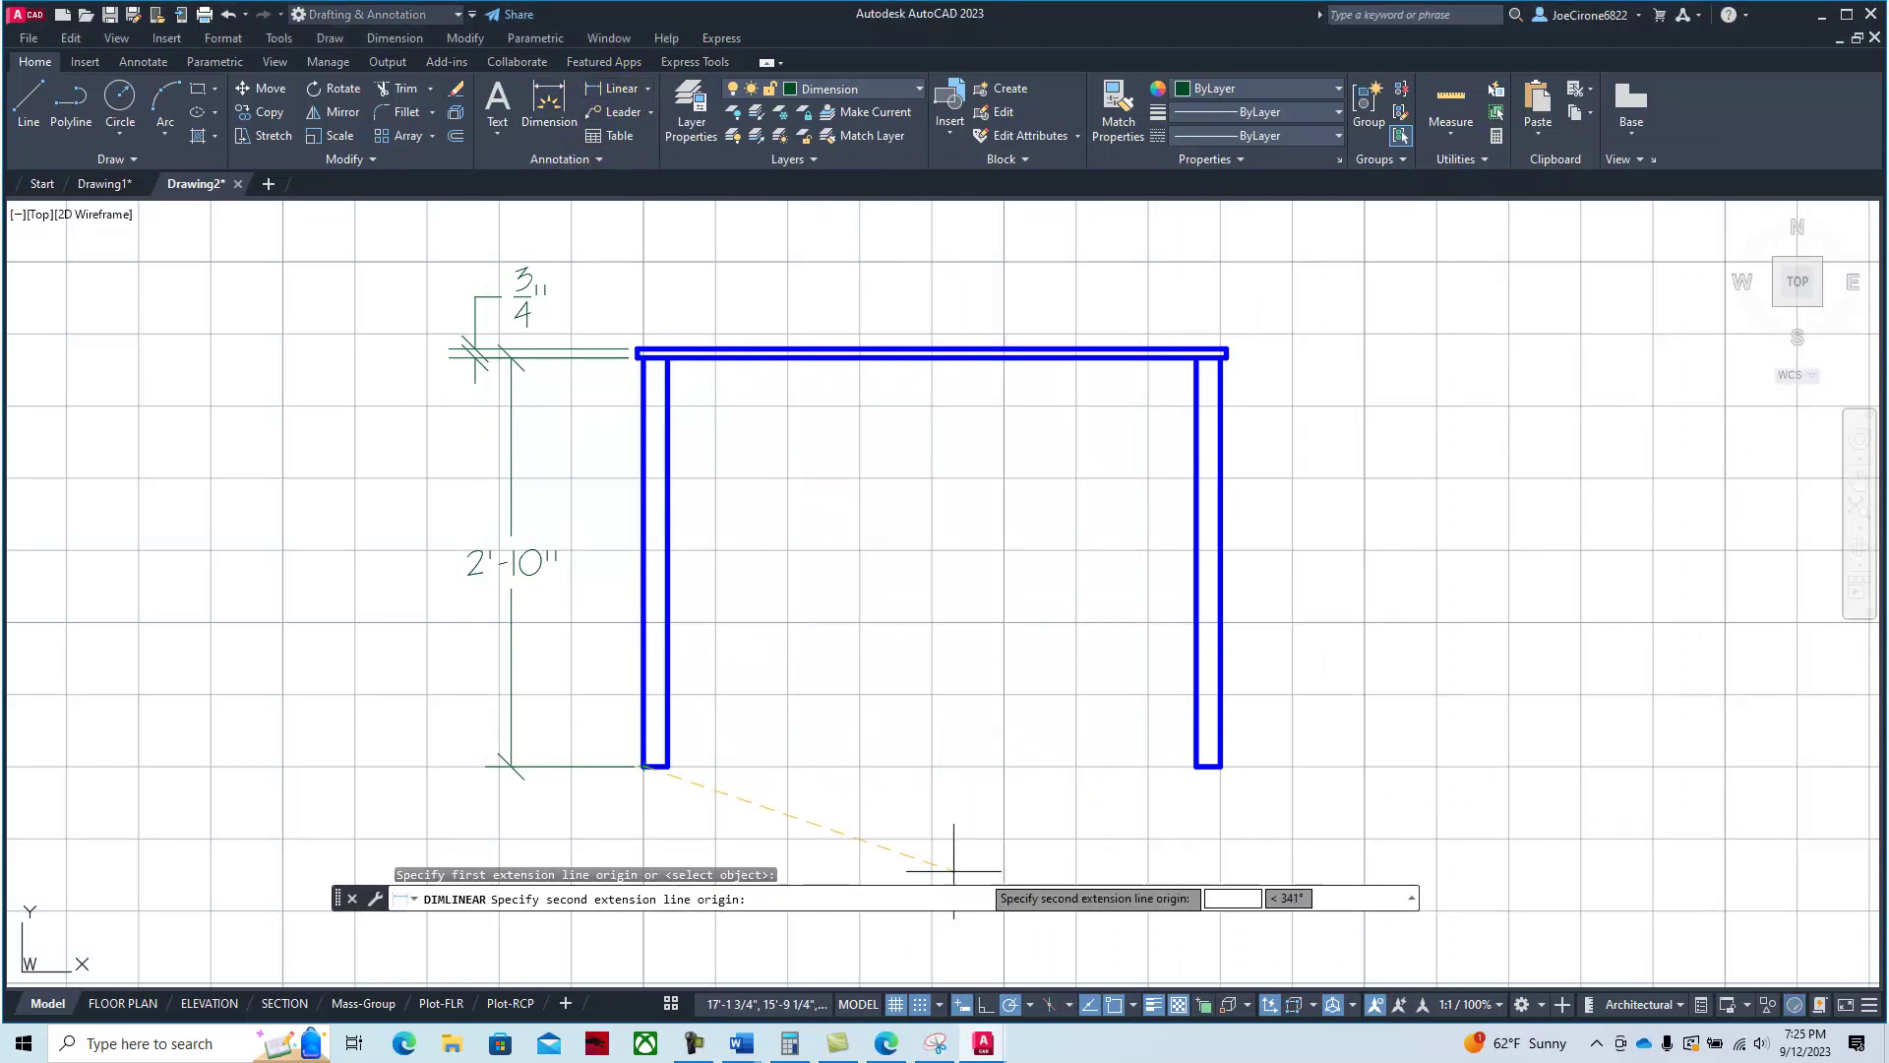
{"action": "left_click", "coordinate": [1221, 766]}
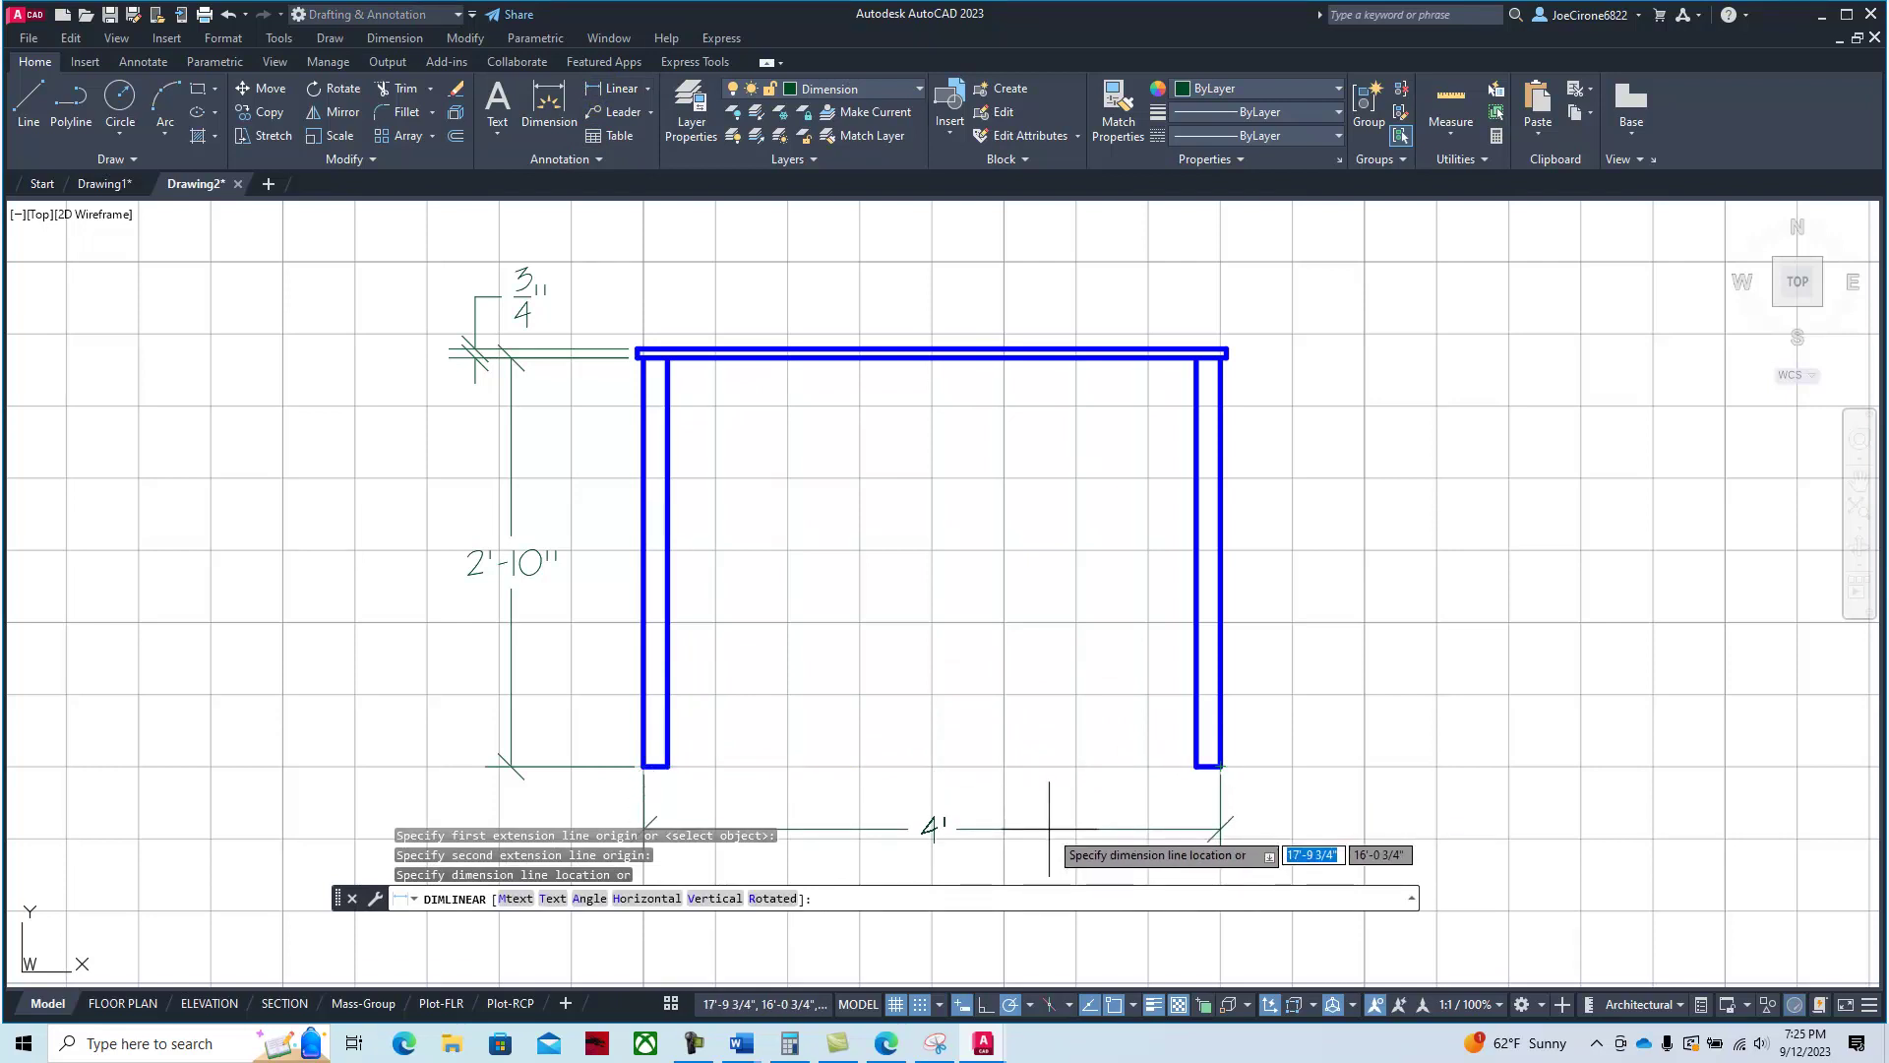
{"action": "left_click", "coordinate": [1051, 822]}
{"action": "scroll", "coordinate": [1244, 807], "scroll_direction": "down", "scroll_amount": 3}
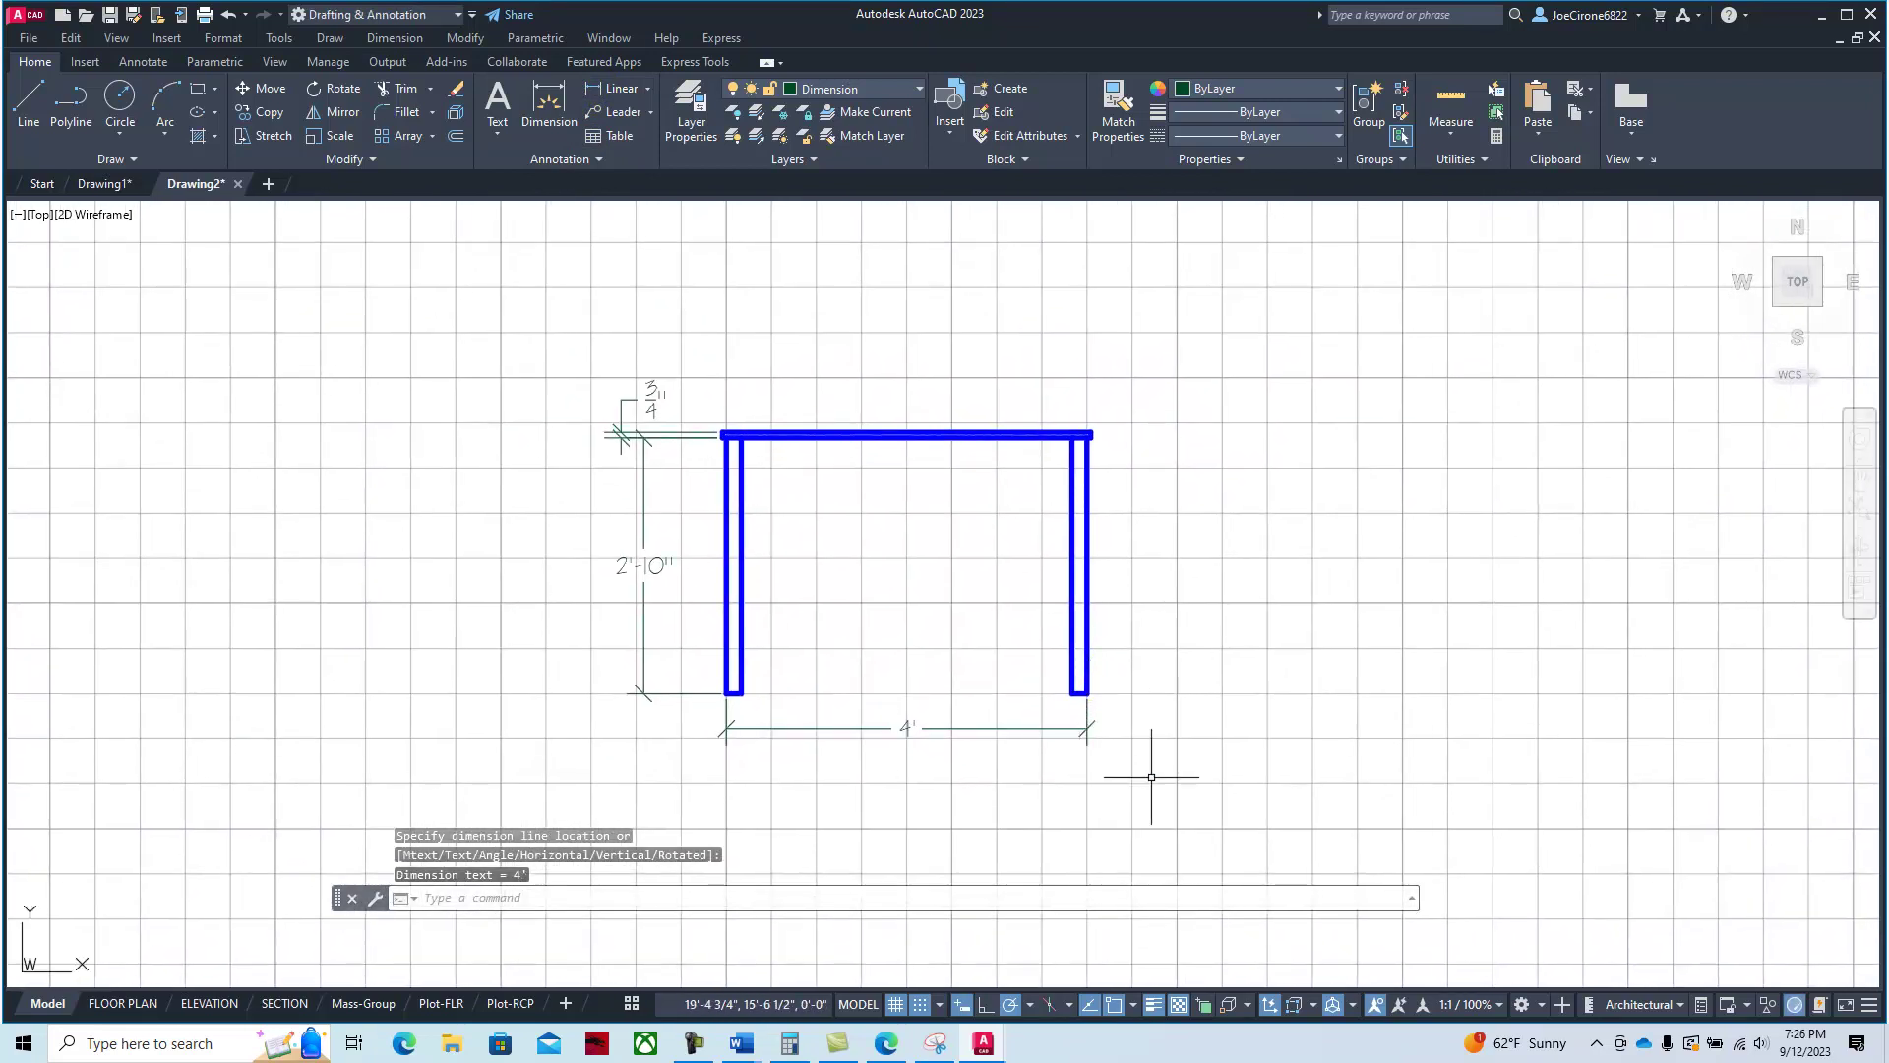
Check the Snipping Tool reference drawing and offset the countertop's underside line 3/4" downward.
{"action": "mouse_move", "coordinate": [1879, 672]}
{"action": "left_mouse_down"}
{"action": "mouse_move", "coordinate": [1884, 118]}
{"action": "mouse_move", "coordinate": [1266, 156]}
{"action": "mouse_move", "coordinate": [1265, 190]}
{"action": "left_mouse_up"}
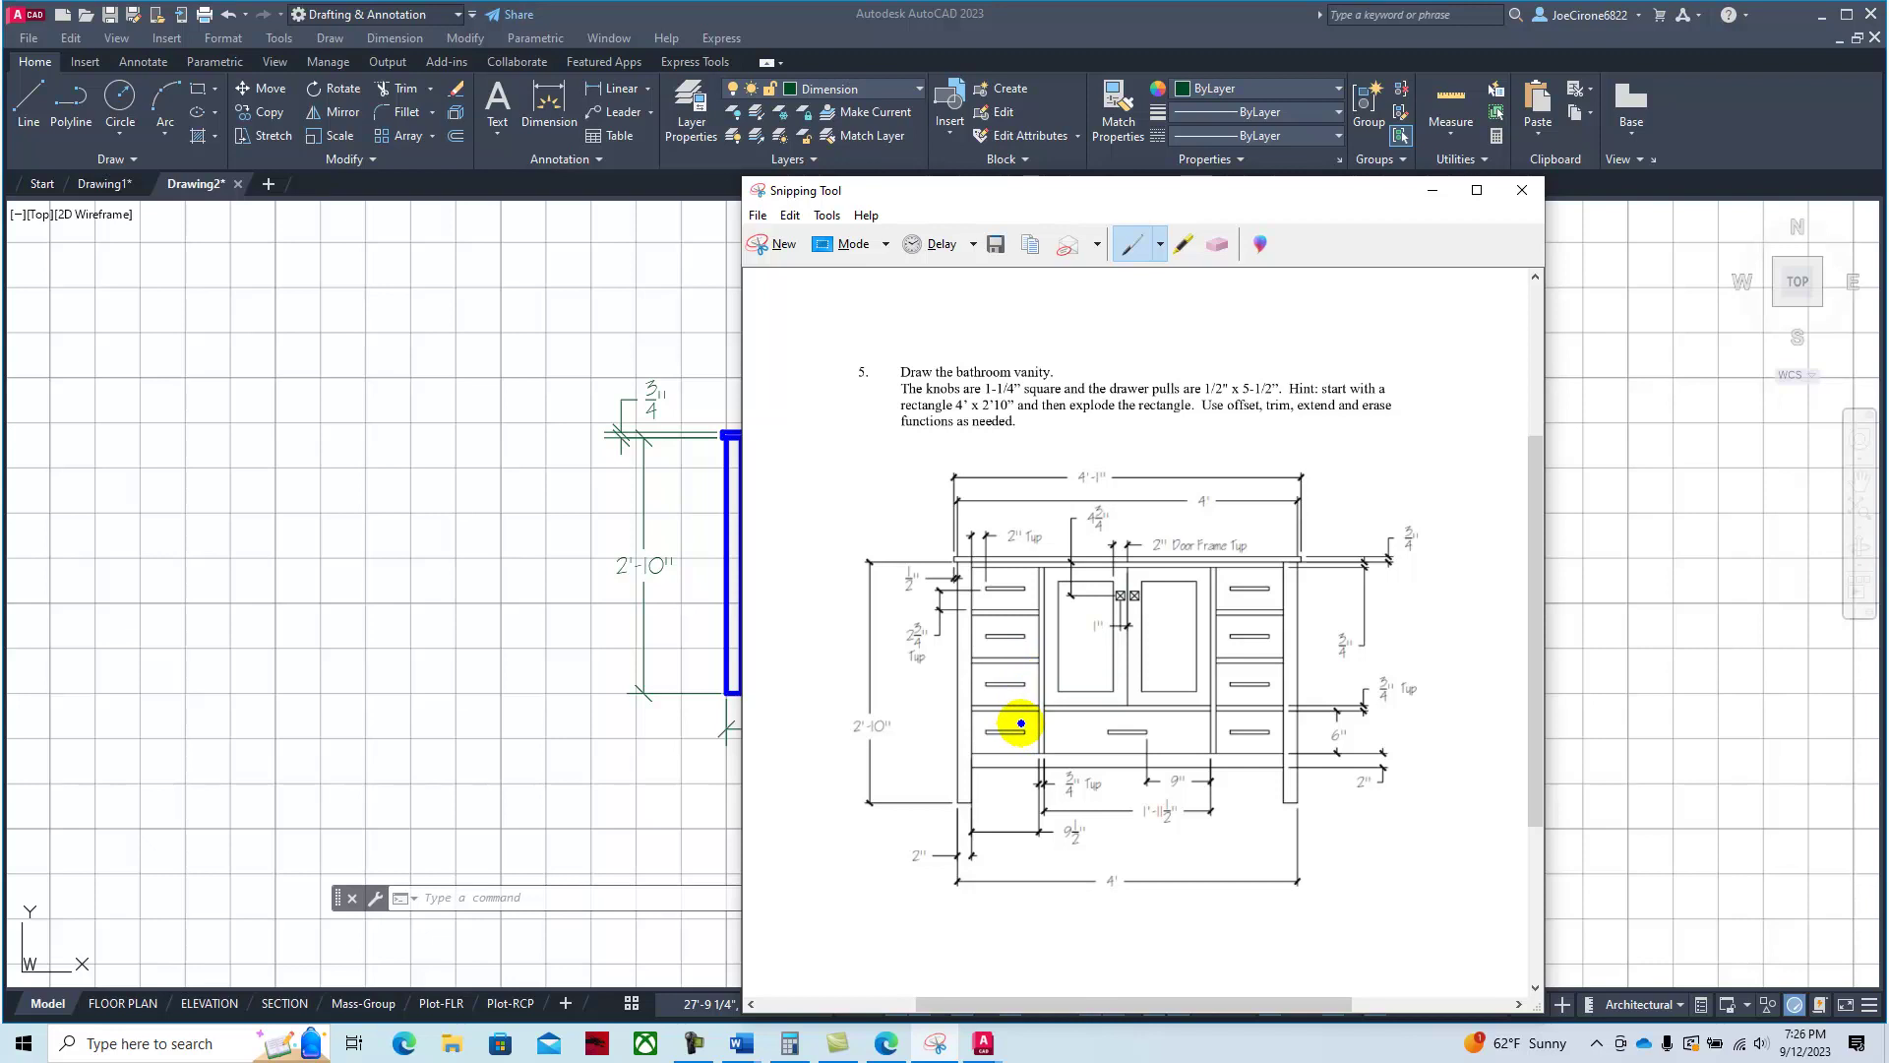
{"action": "left_click_drag", "start_coordinate": [1067, 191], "coordinate": [1888, 191]}
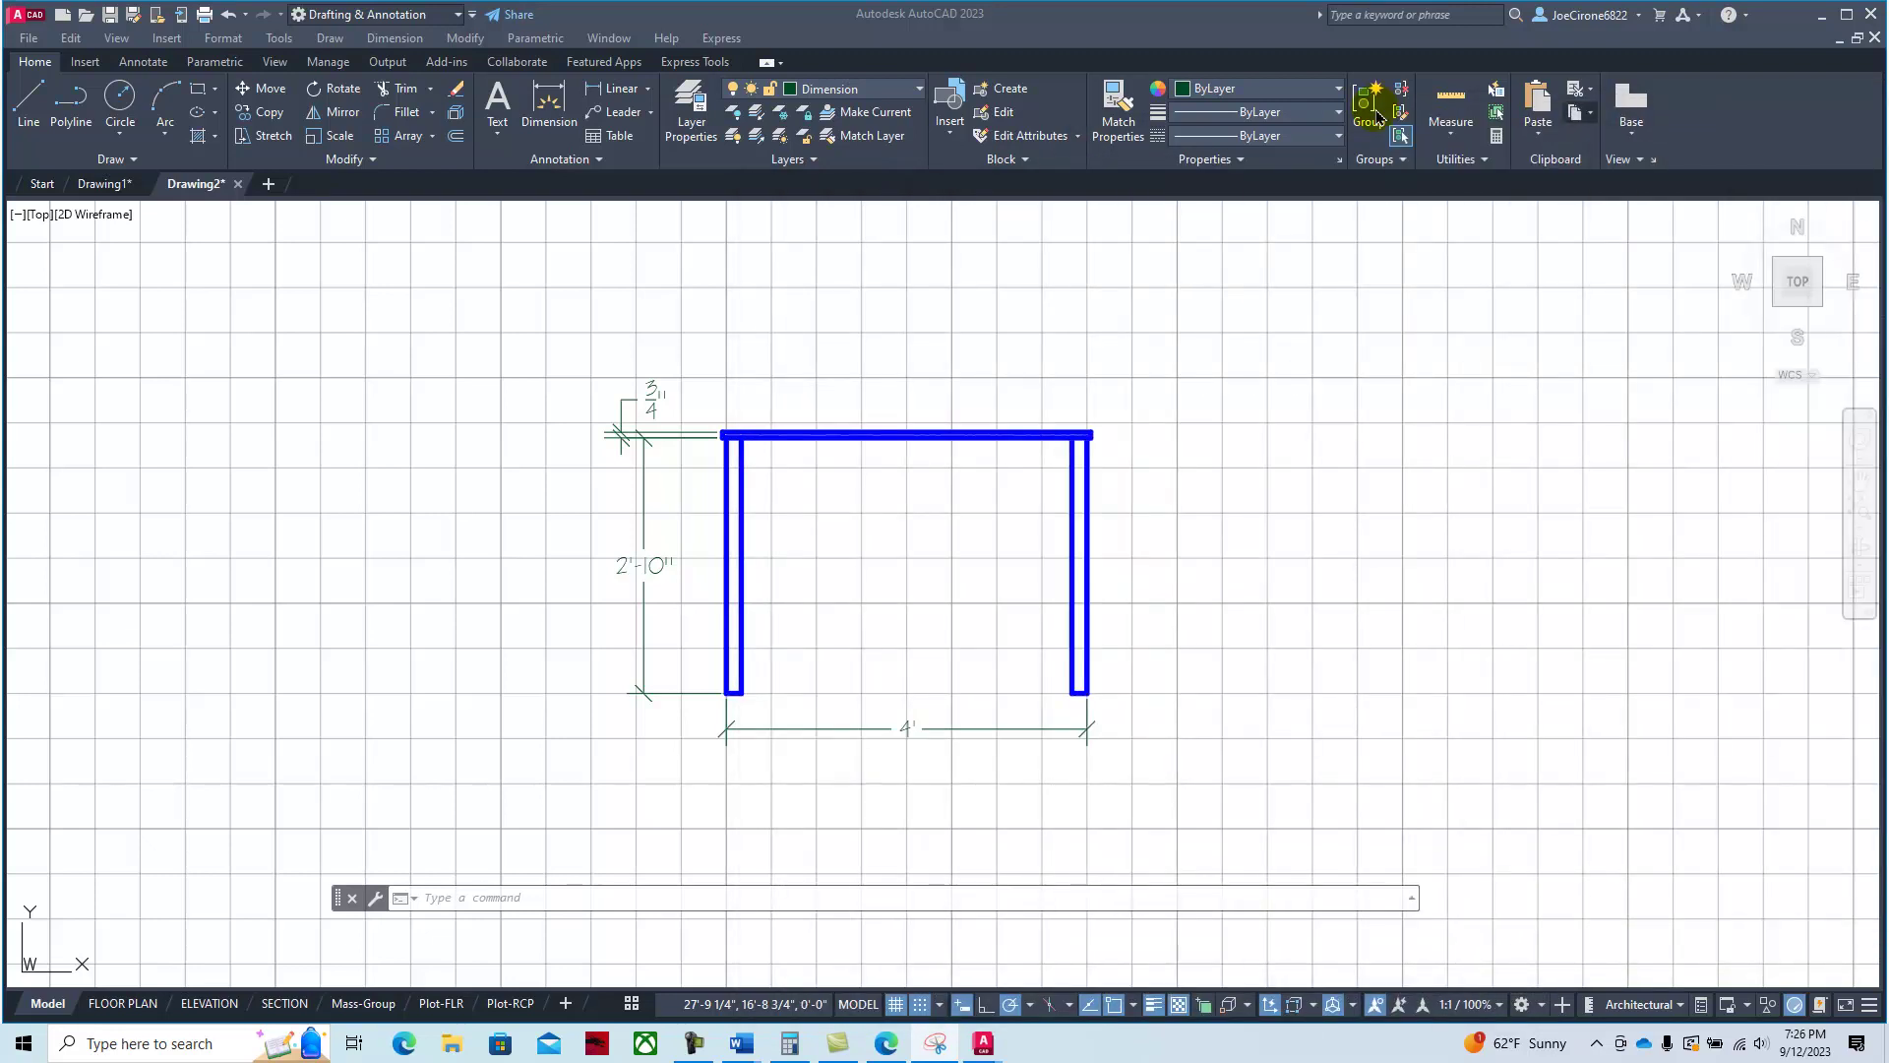
{"action": "scroll", "coordinate": [873, 496], "scroll_direction": "up", "scroll_amount": 2}
{"action": "scroll", "coordinate": [884, 499], "scroll_direction": "up", "scroll_amount": 2}
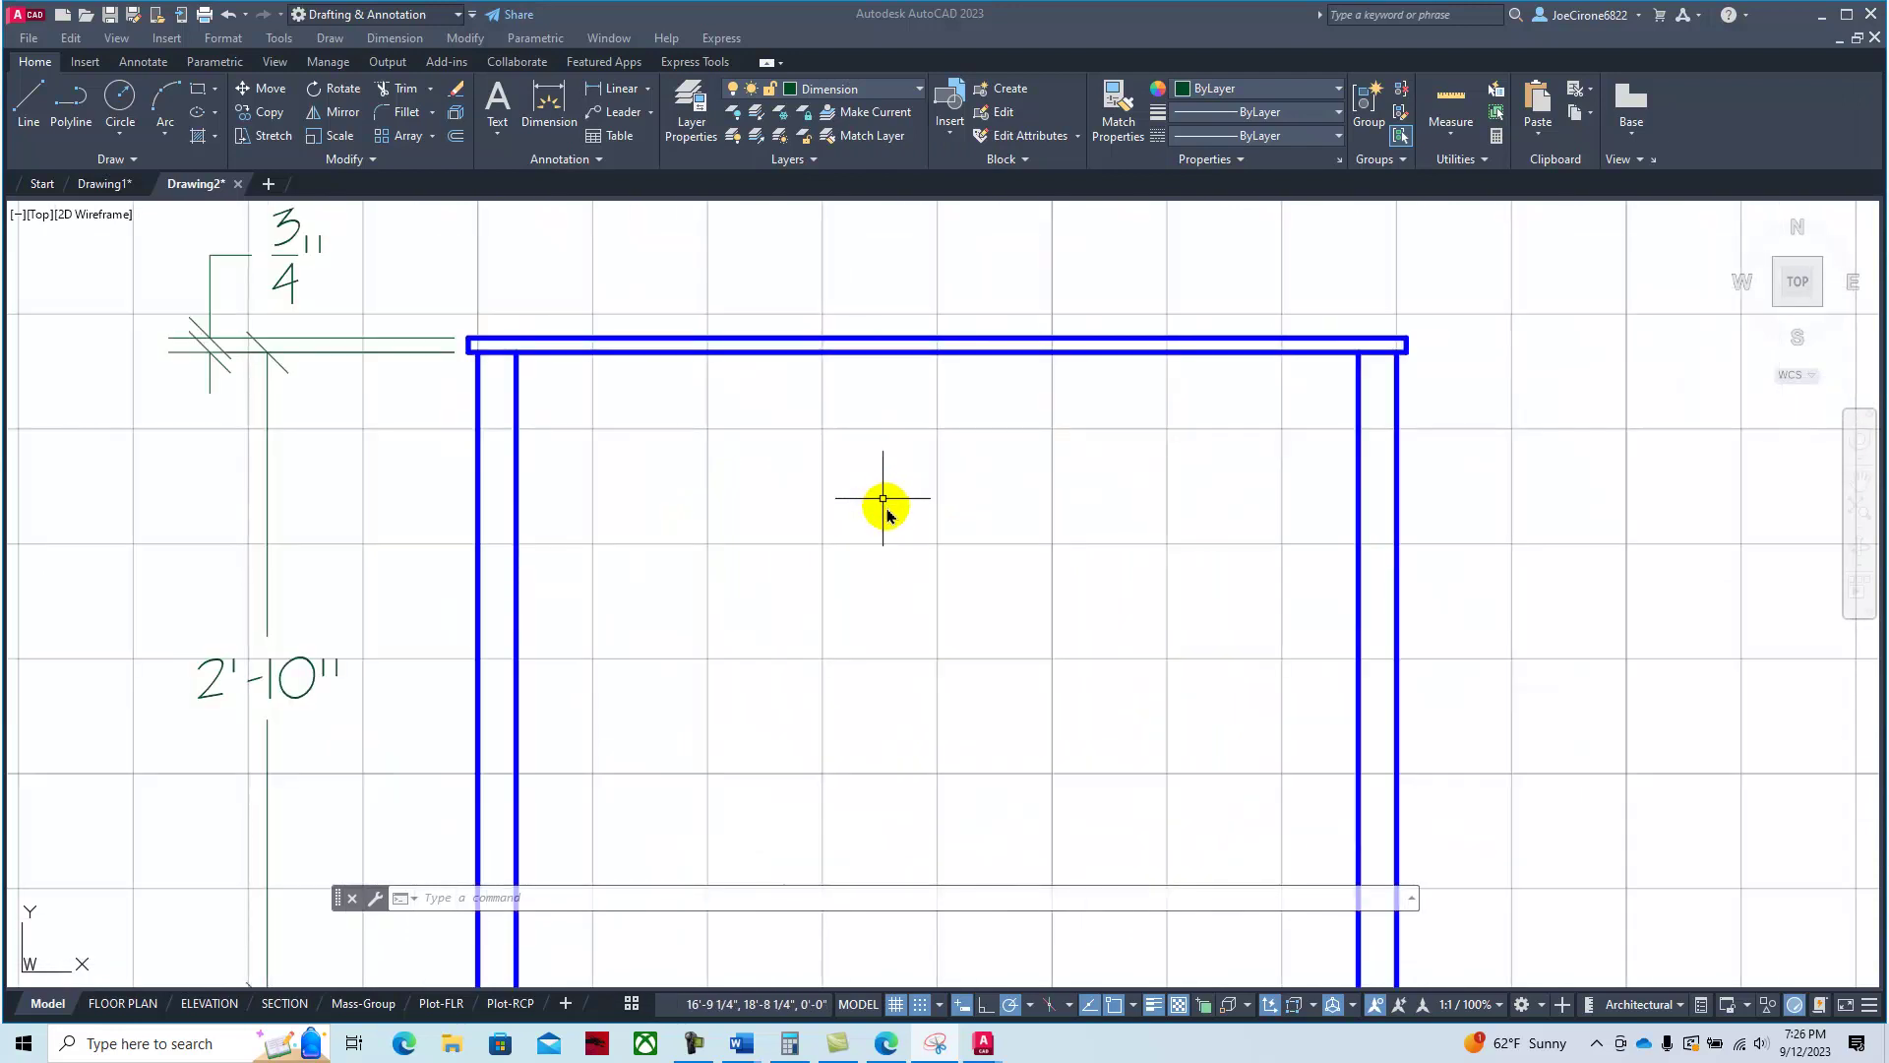
{"action": "left_click", "coordinate": [457, 139]}
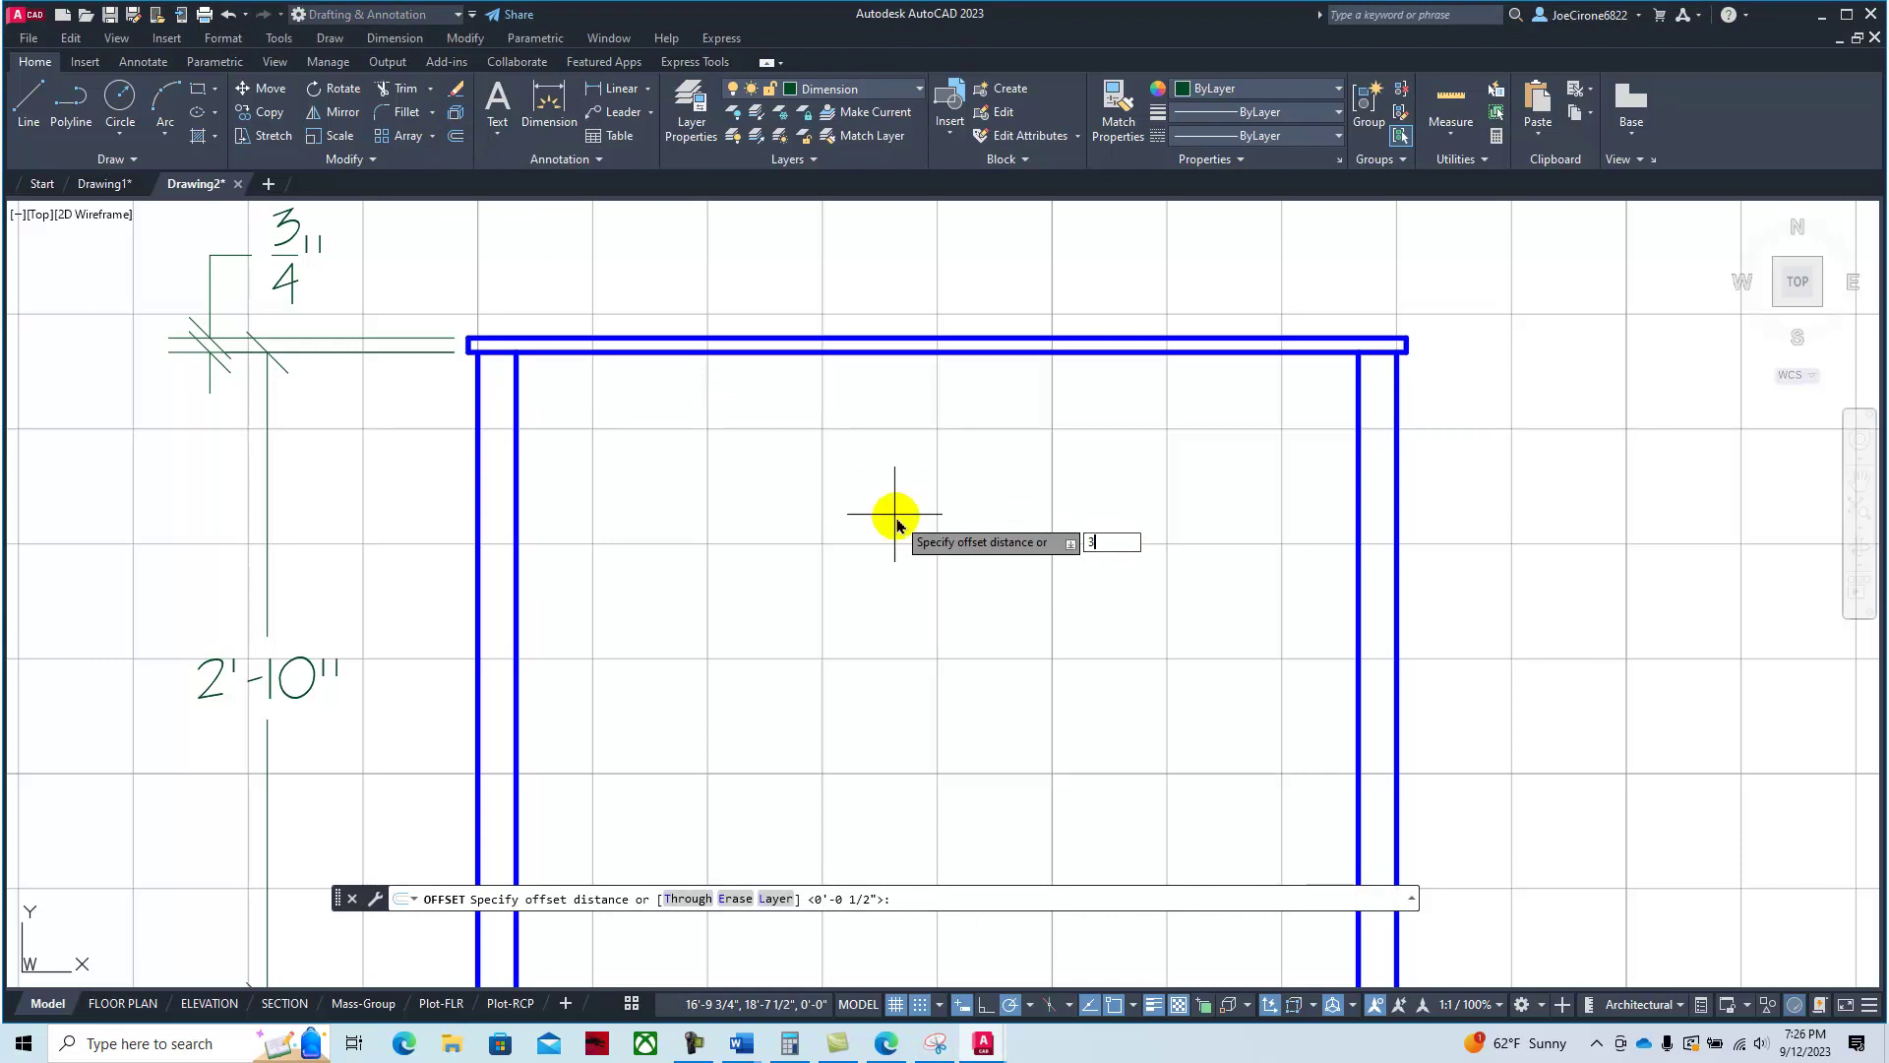
{"action": "key", "text": "Return"}
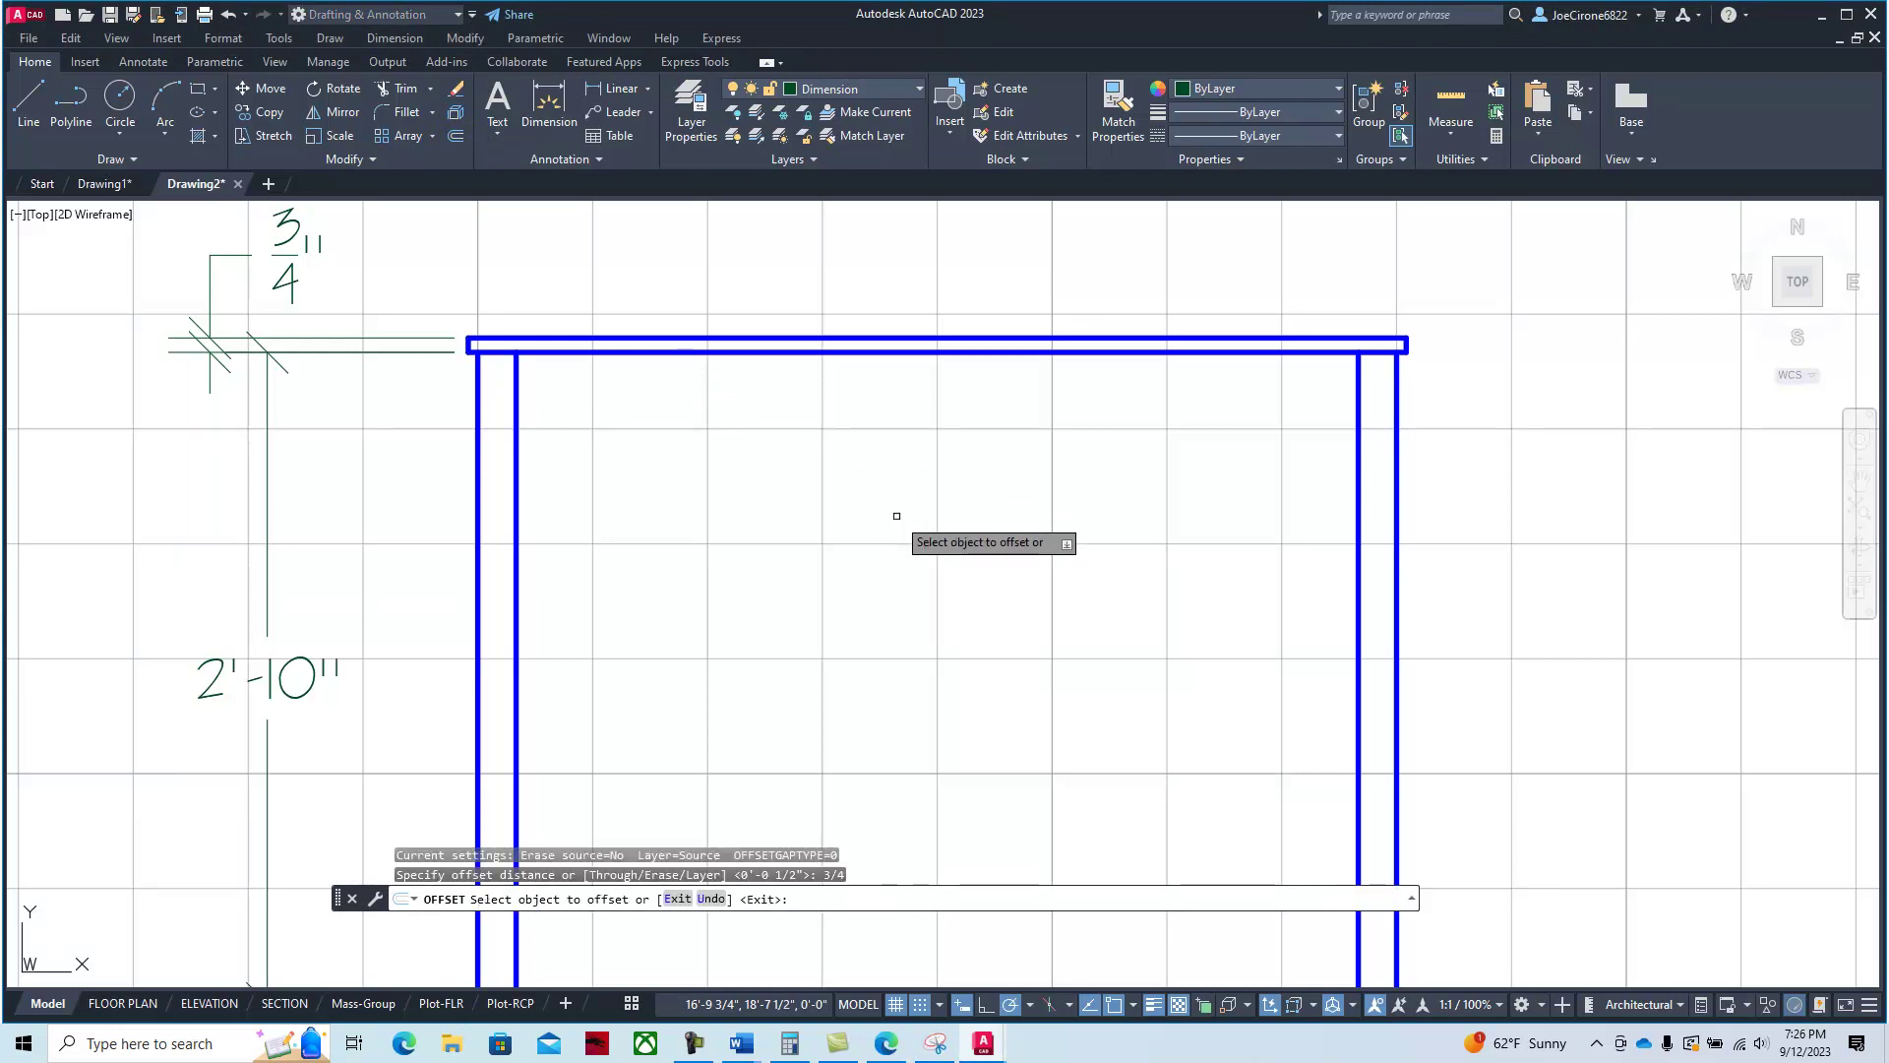
{"action": "left_click", "coordinate": [742, 354]}
{"action": "left_click", "coordinate": [742, 413]}
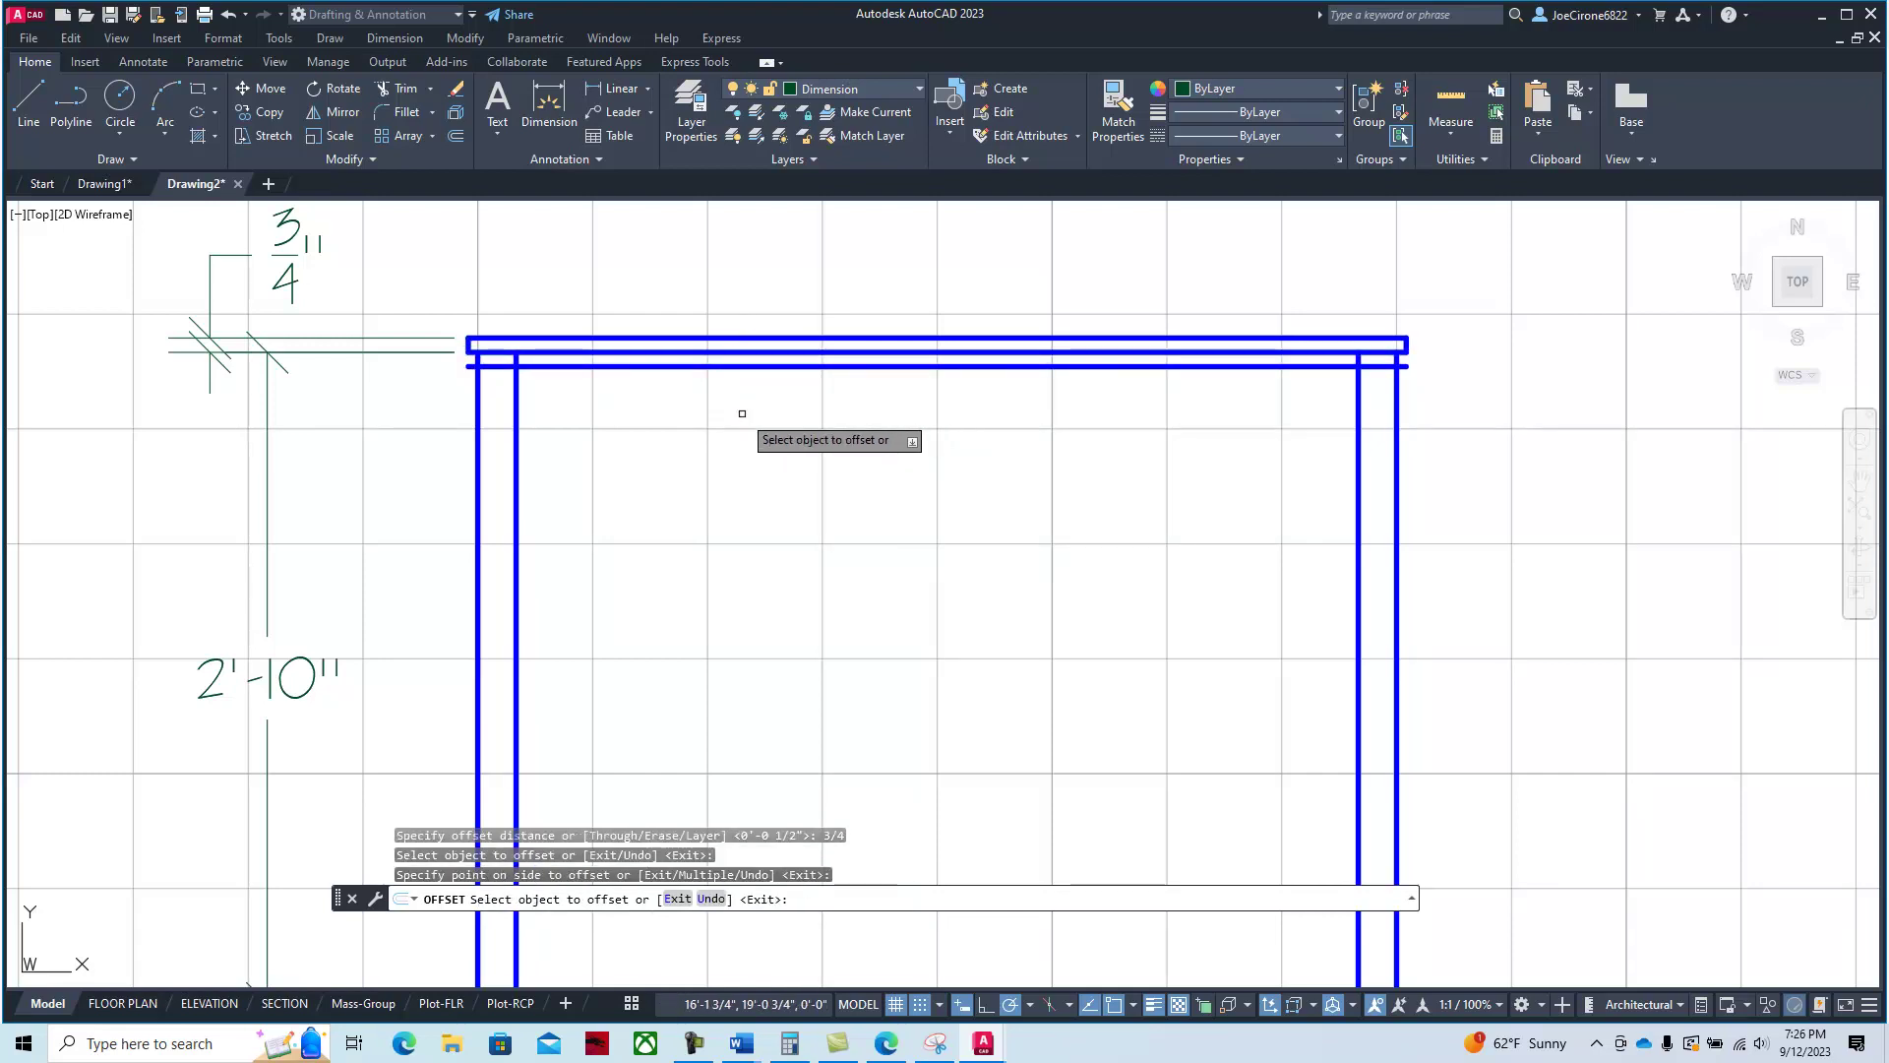
{"action": "right_click", "coordinate": [741, 413]}
{"action": "left_click", "coordinate": [795, 421]}
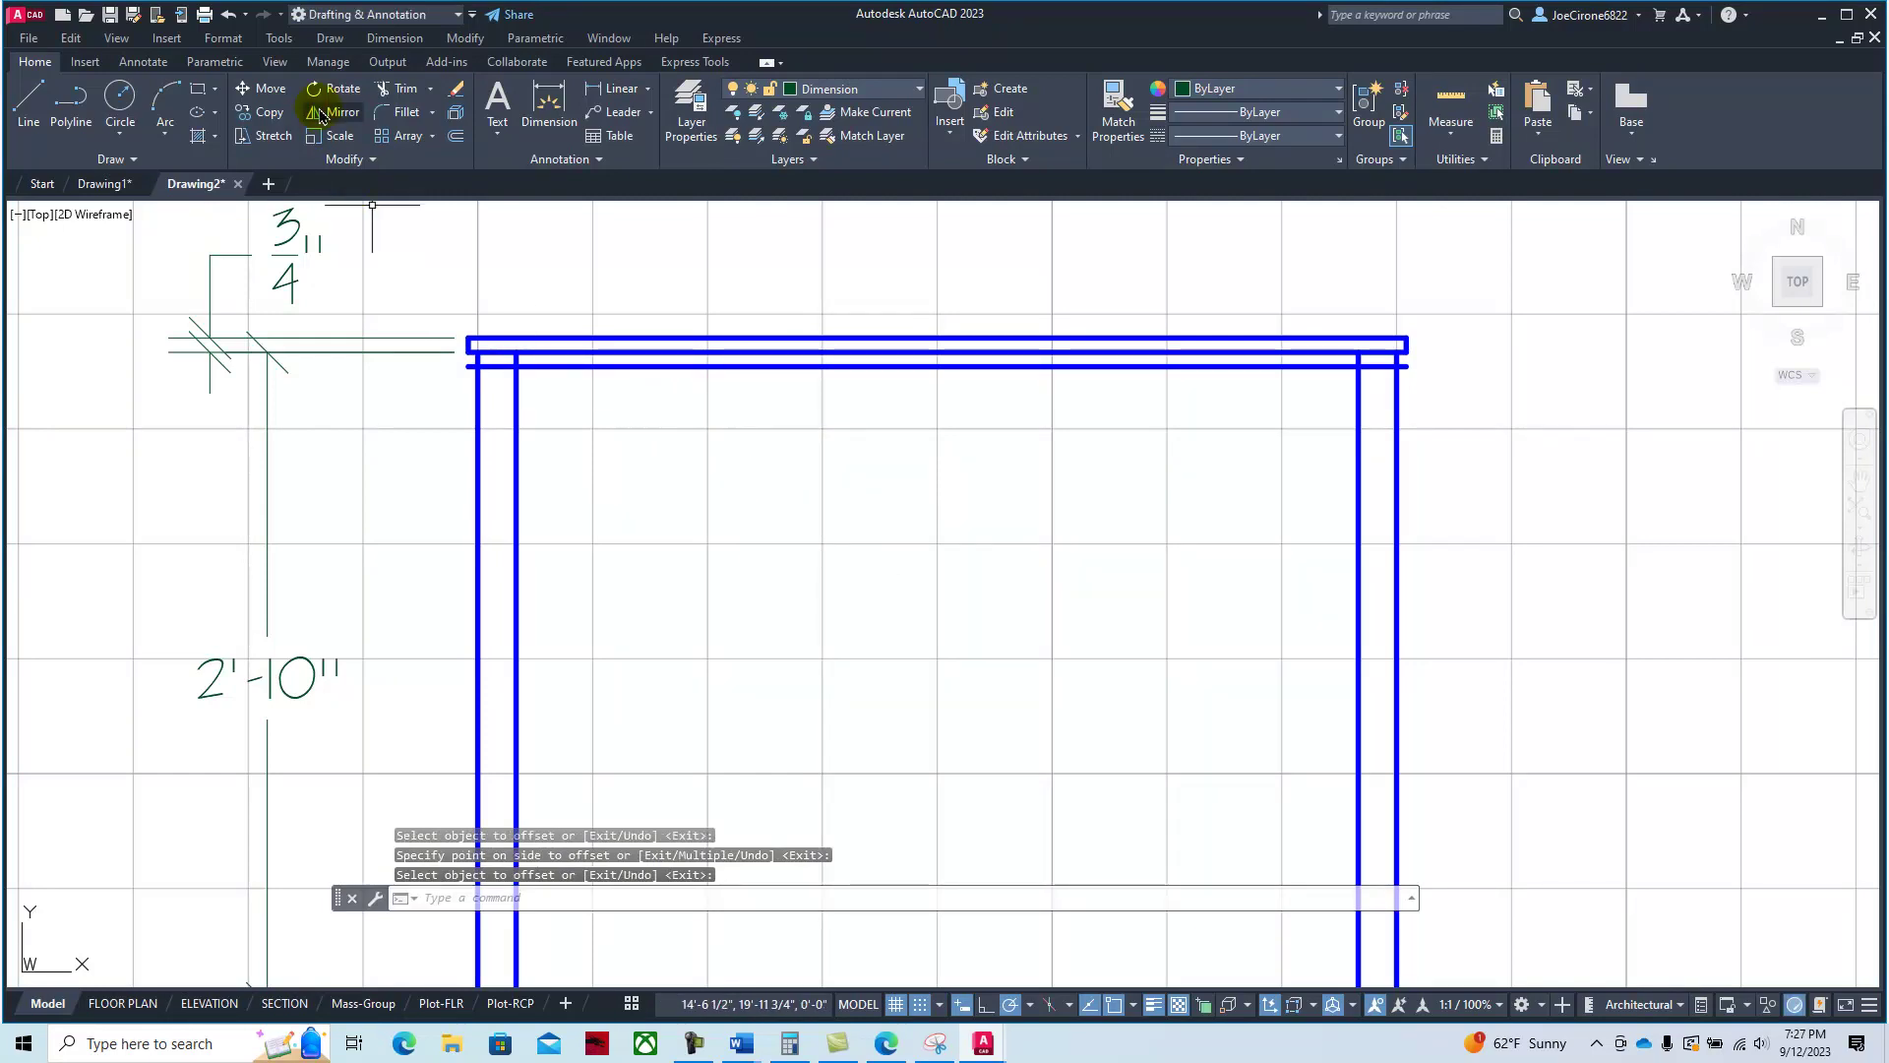
Trim the new line below the countertop at both ends so it spans only between the legs' inner edges.
{"action": "left_click", "coordinate": [403, 90]}
{"action": "scroll", "coordinate": [447, 378], "scroll_direction": "up", "scroll_amount": 4}
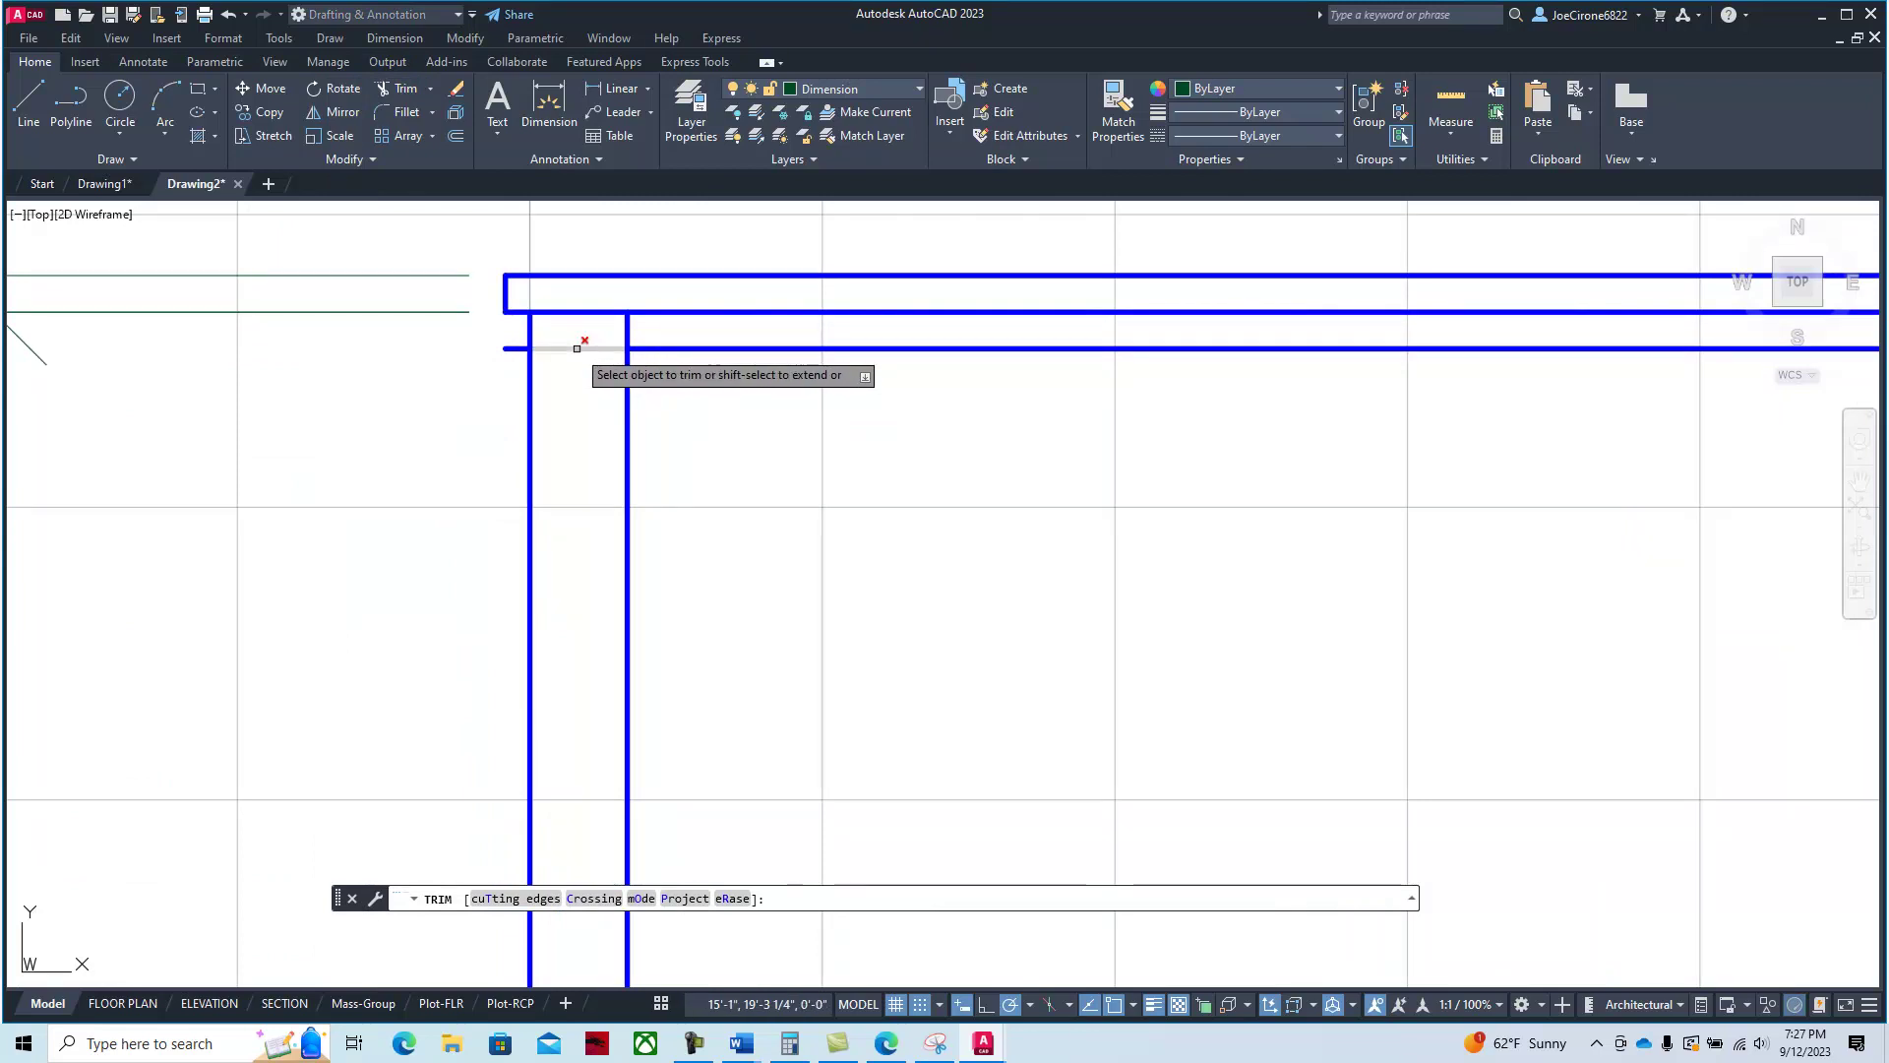
{"action": "left_click", "coordinate": [517, 349]}
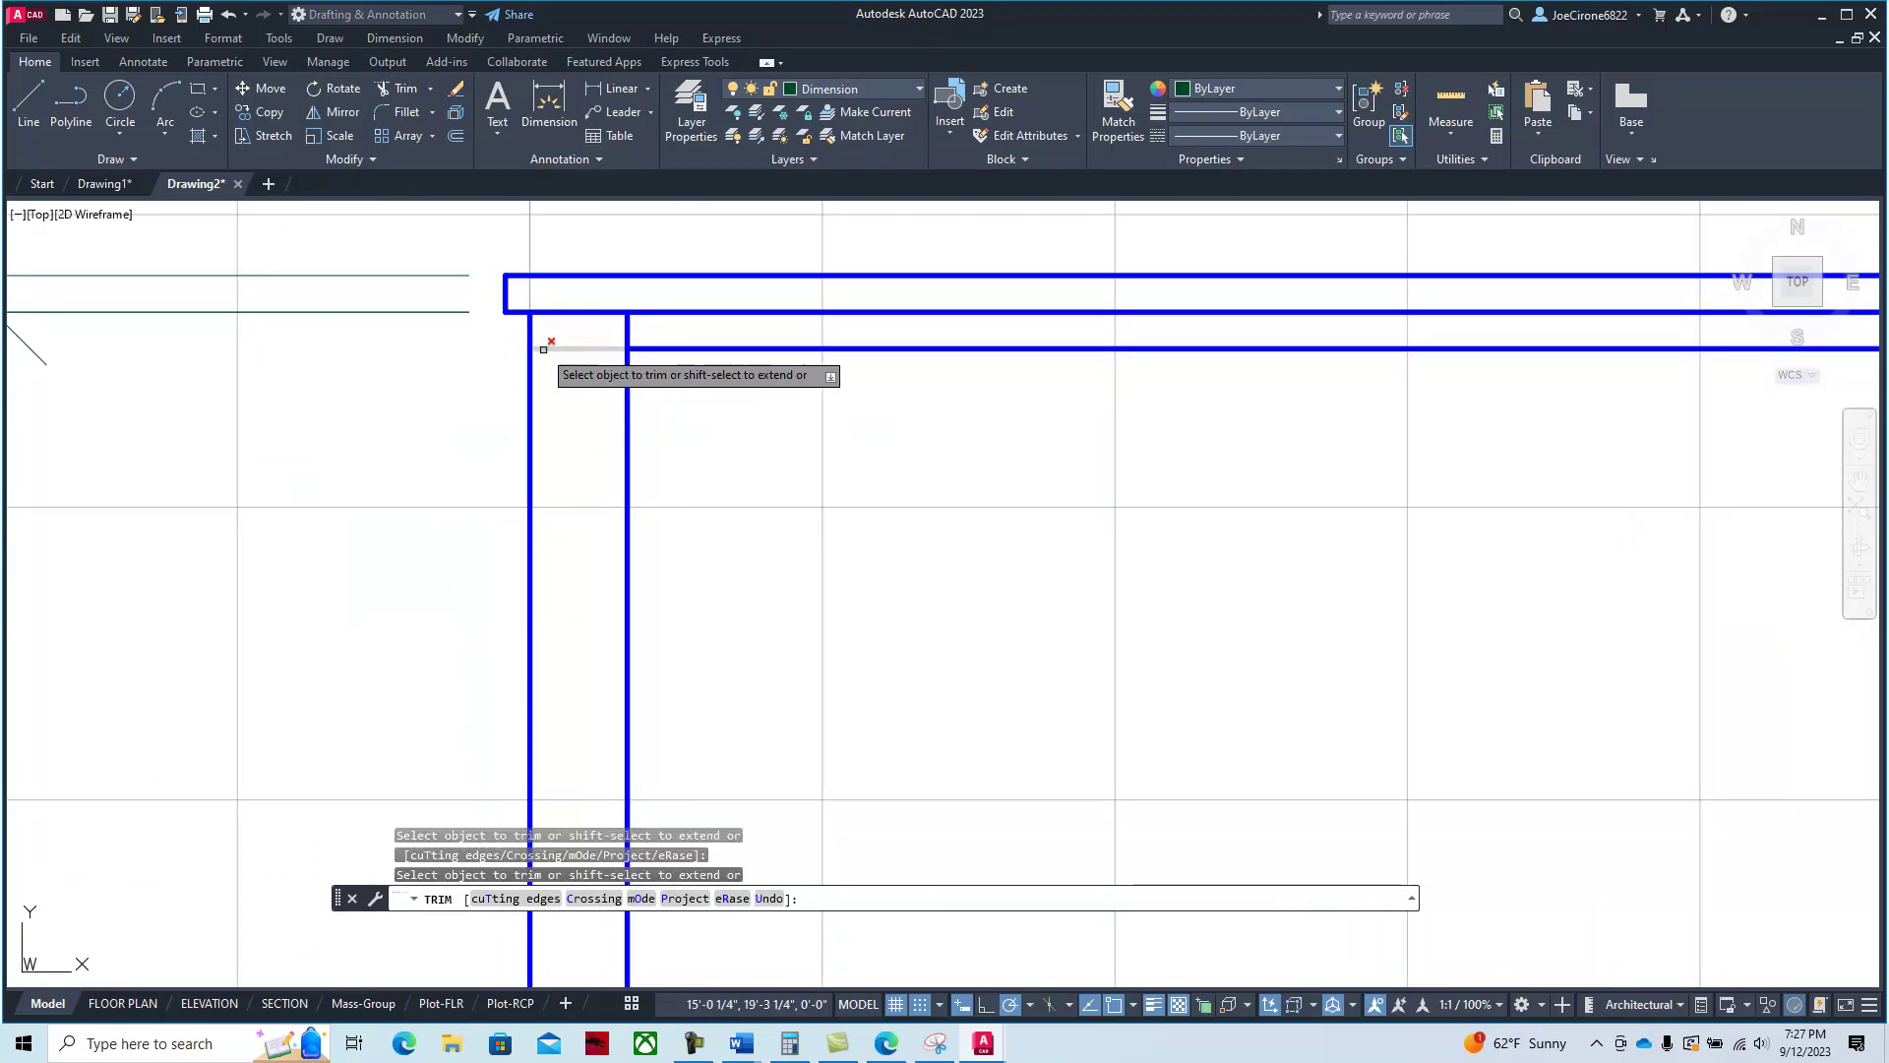
{"action": "scroll", "coordinate": [1315, 505], "scroll_direction": "down", "scroll_amount": 3}
{"action": "middle_click_drag", "start_coordinate": [1316, 506], "coordinate": [230, 602]}
{"action": "left_click", "coordinate": [1107, 501]}
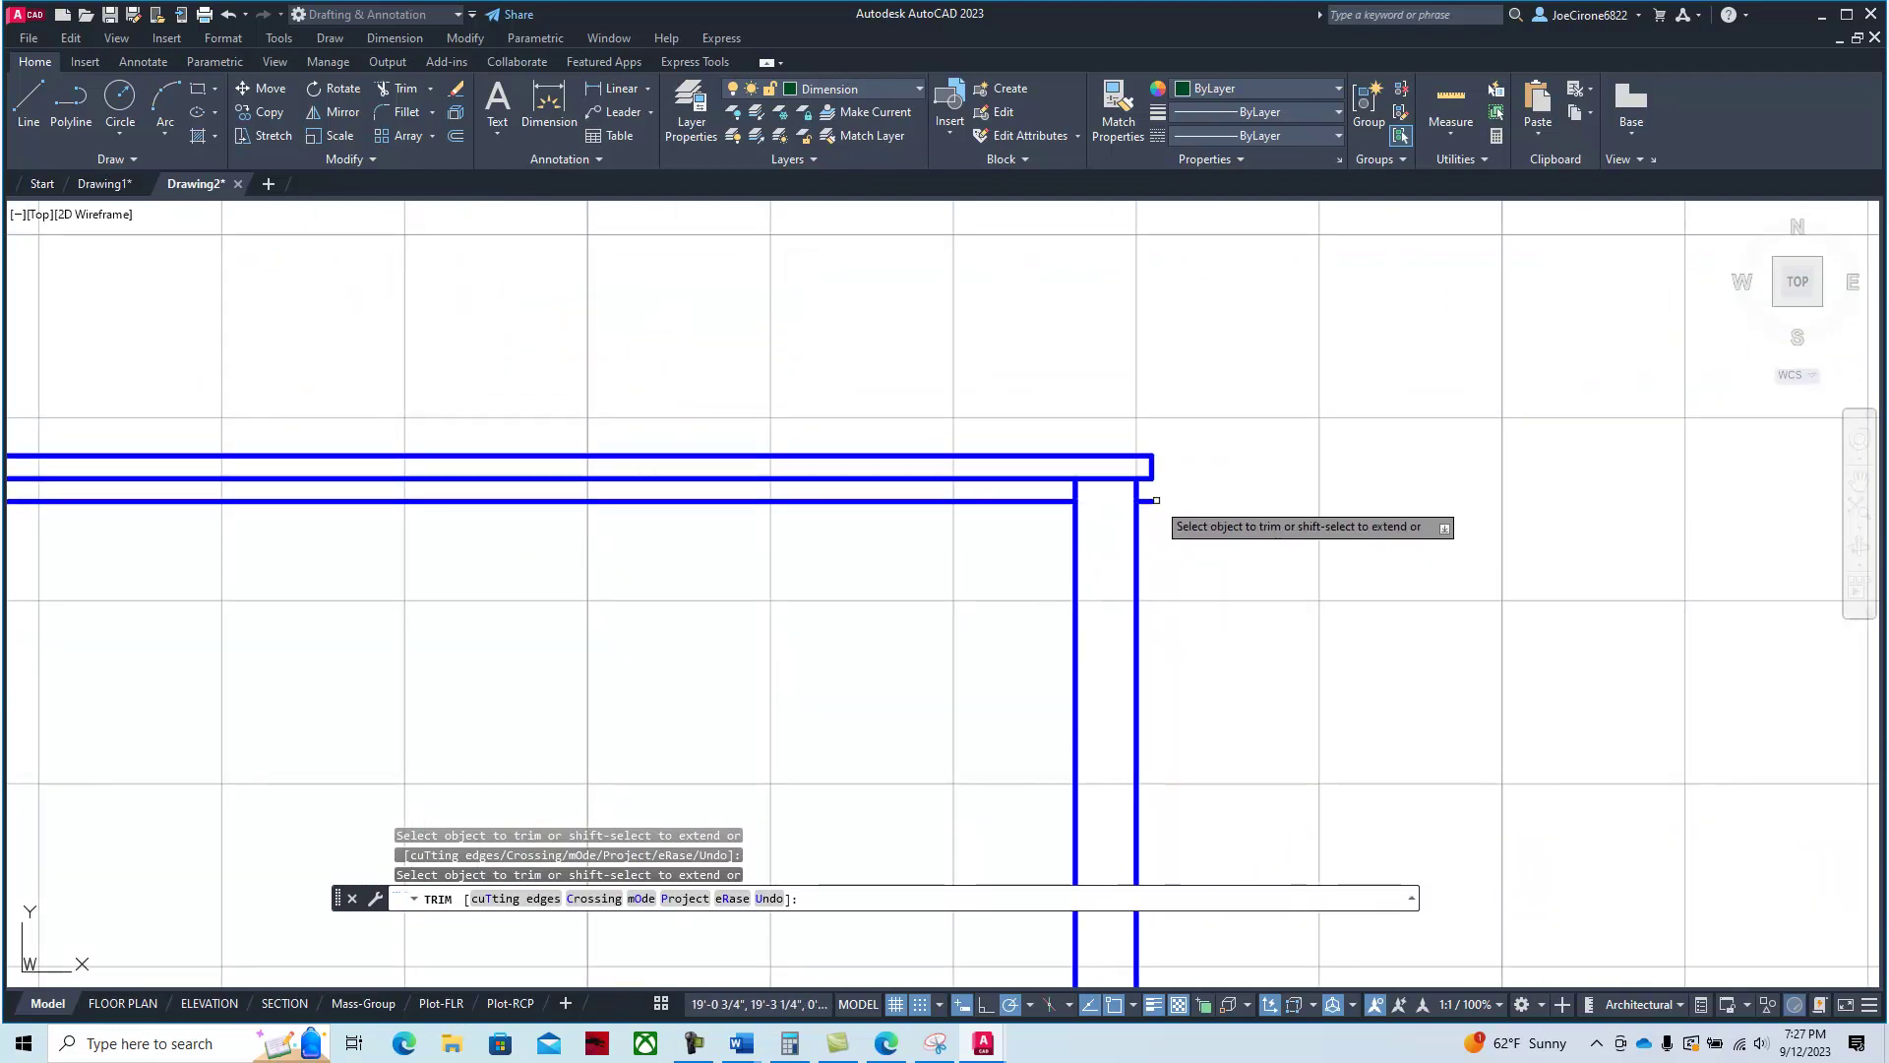
{"action": "left_click", "coordinate": [1147, 501]}
{"action": "scroll", "coordinate": [1182, 557], "scroll_direction": "down", "scroll_amount": 3}
{"action": "middle_click_drag", "start_coordinate": [953, 635], "coordinate": [1049, 504]}
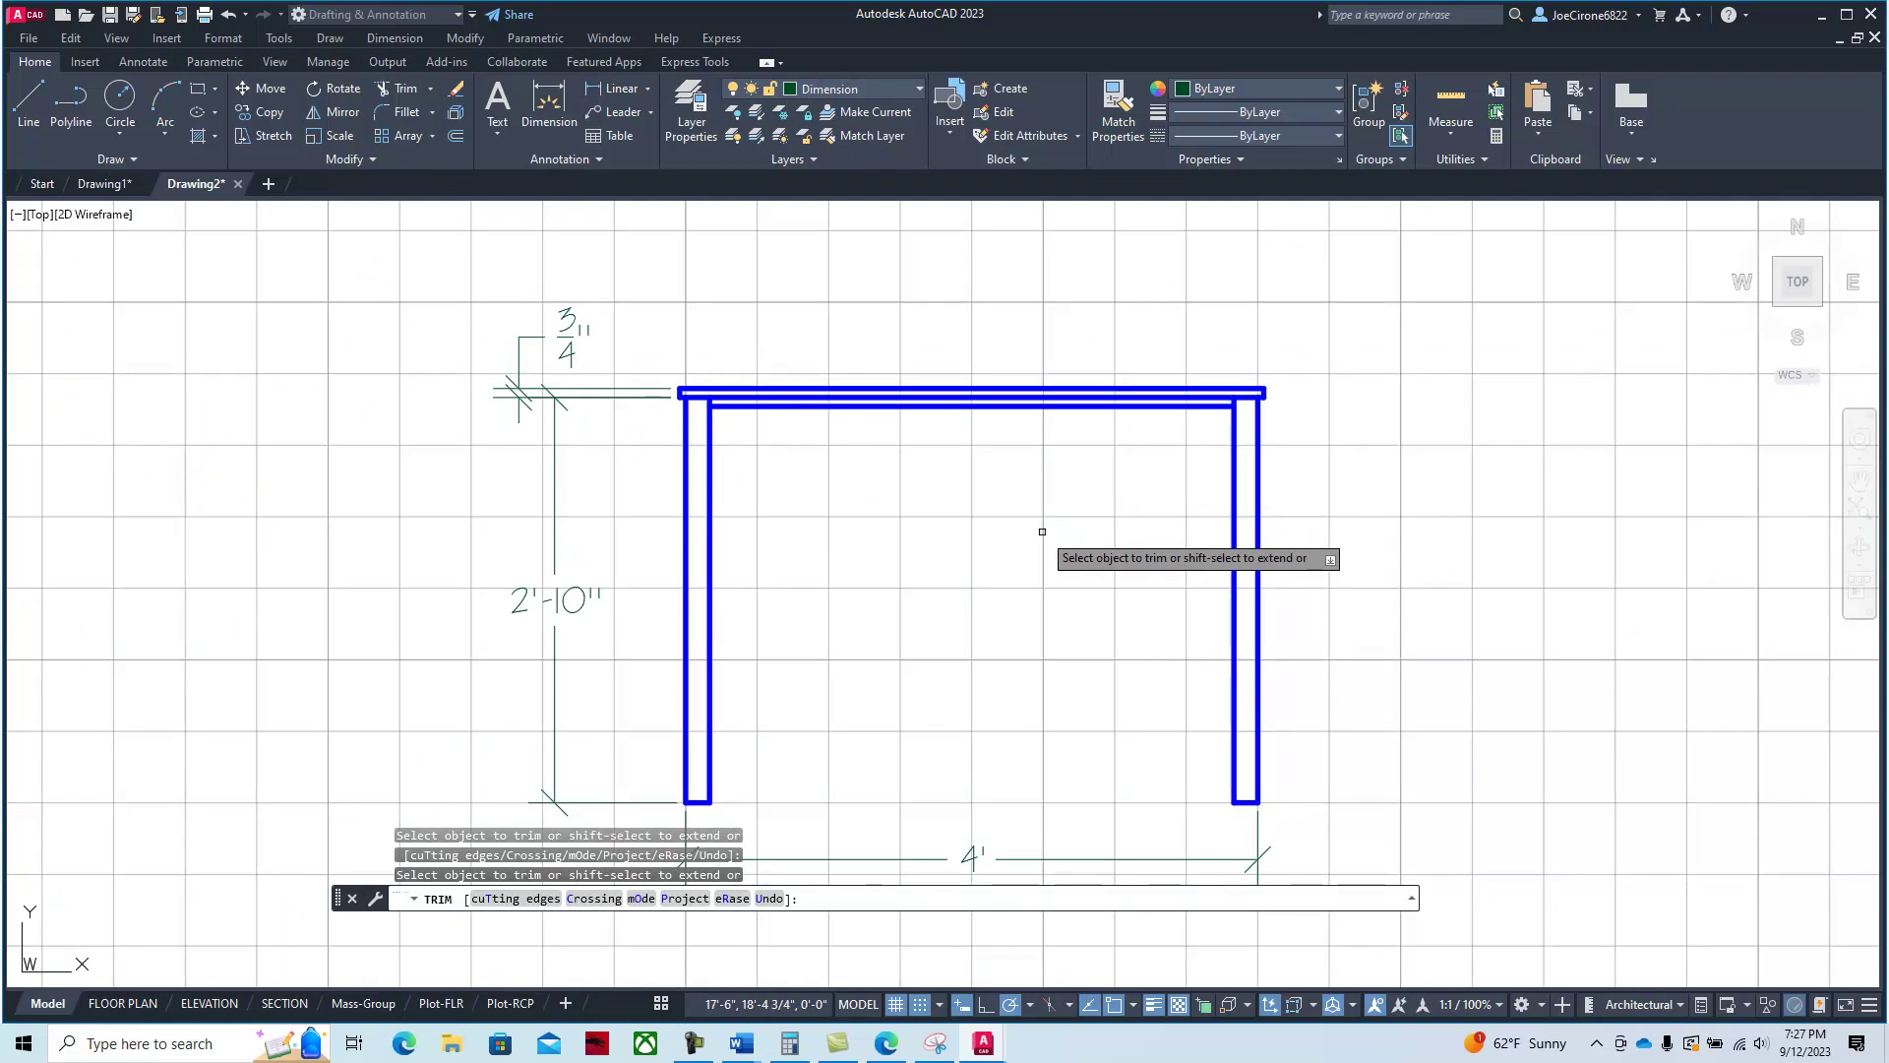
{"action": "key", "text": "Escape"}
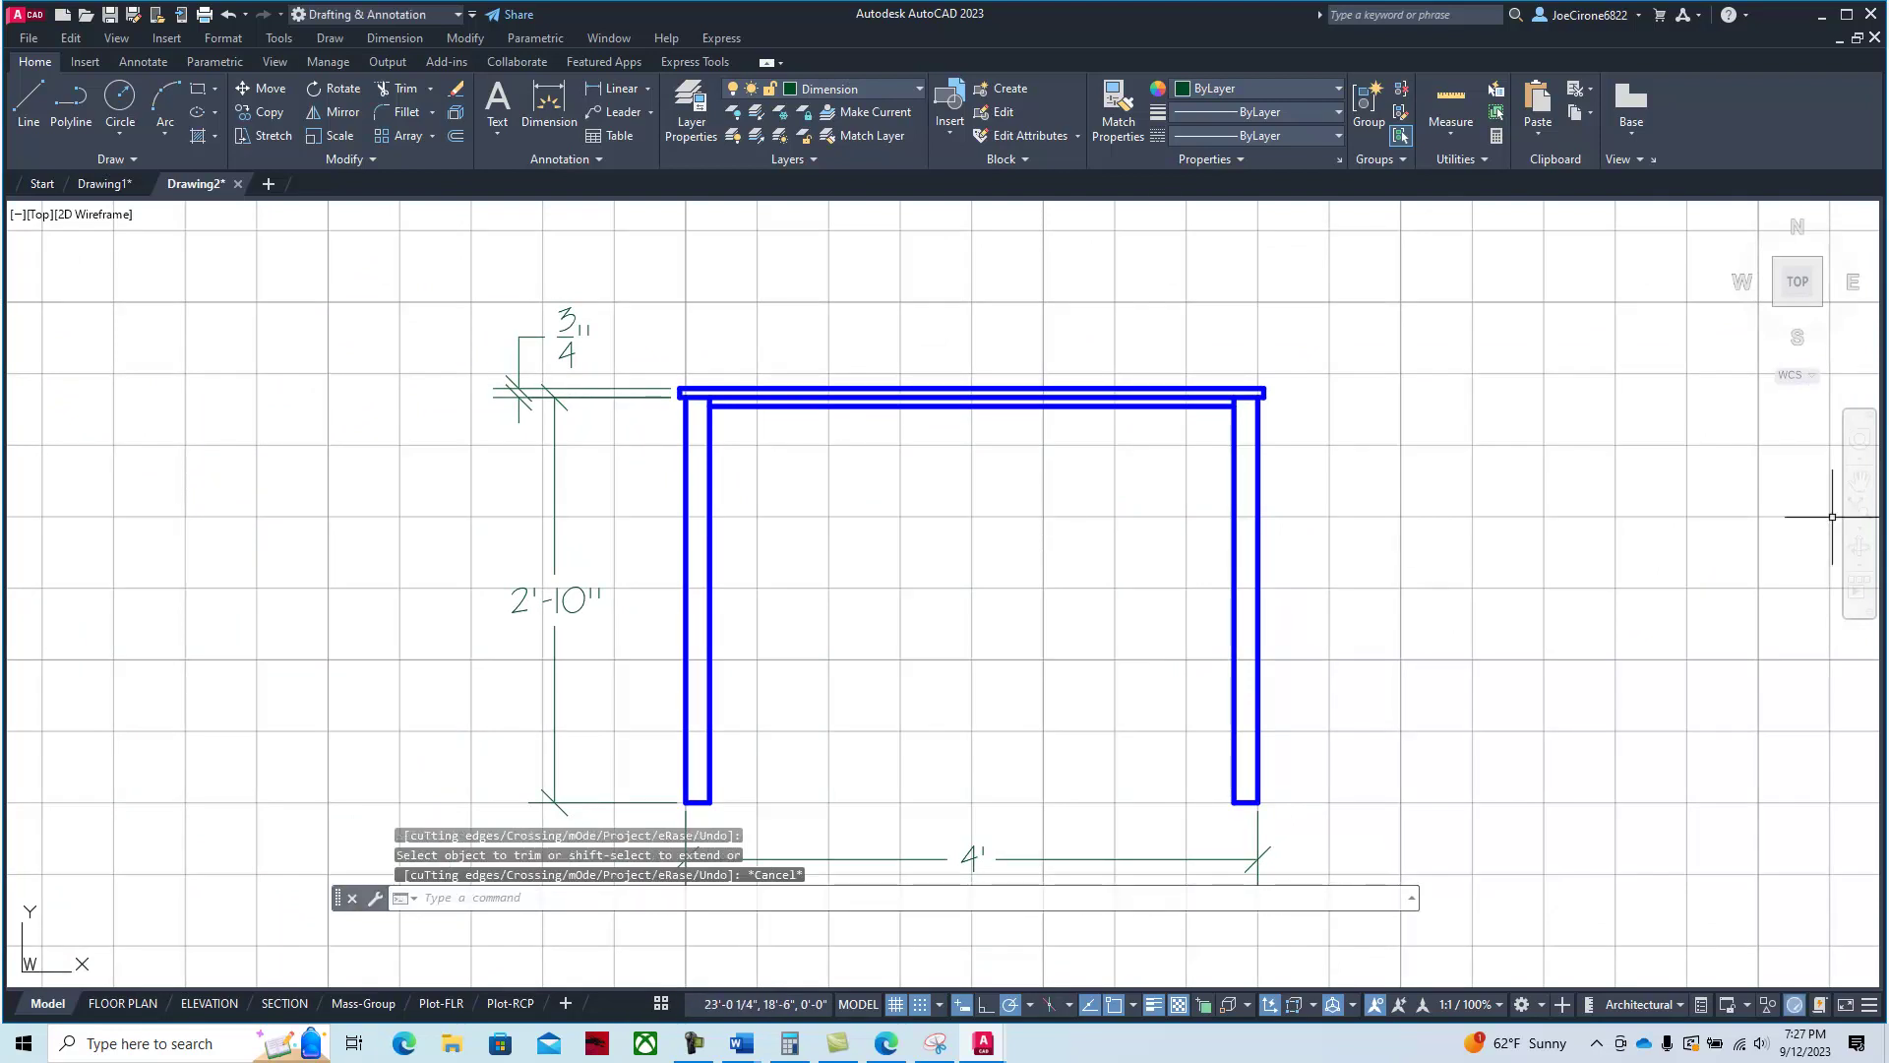
Check the Snipping Tool reference drawing and offset the top rail's lower line 6" downward for the first drawer opening.
{"action": "left_click", "coordinate": [935, 1043]}
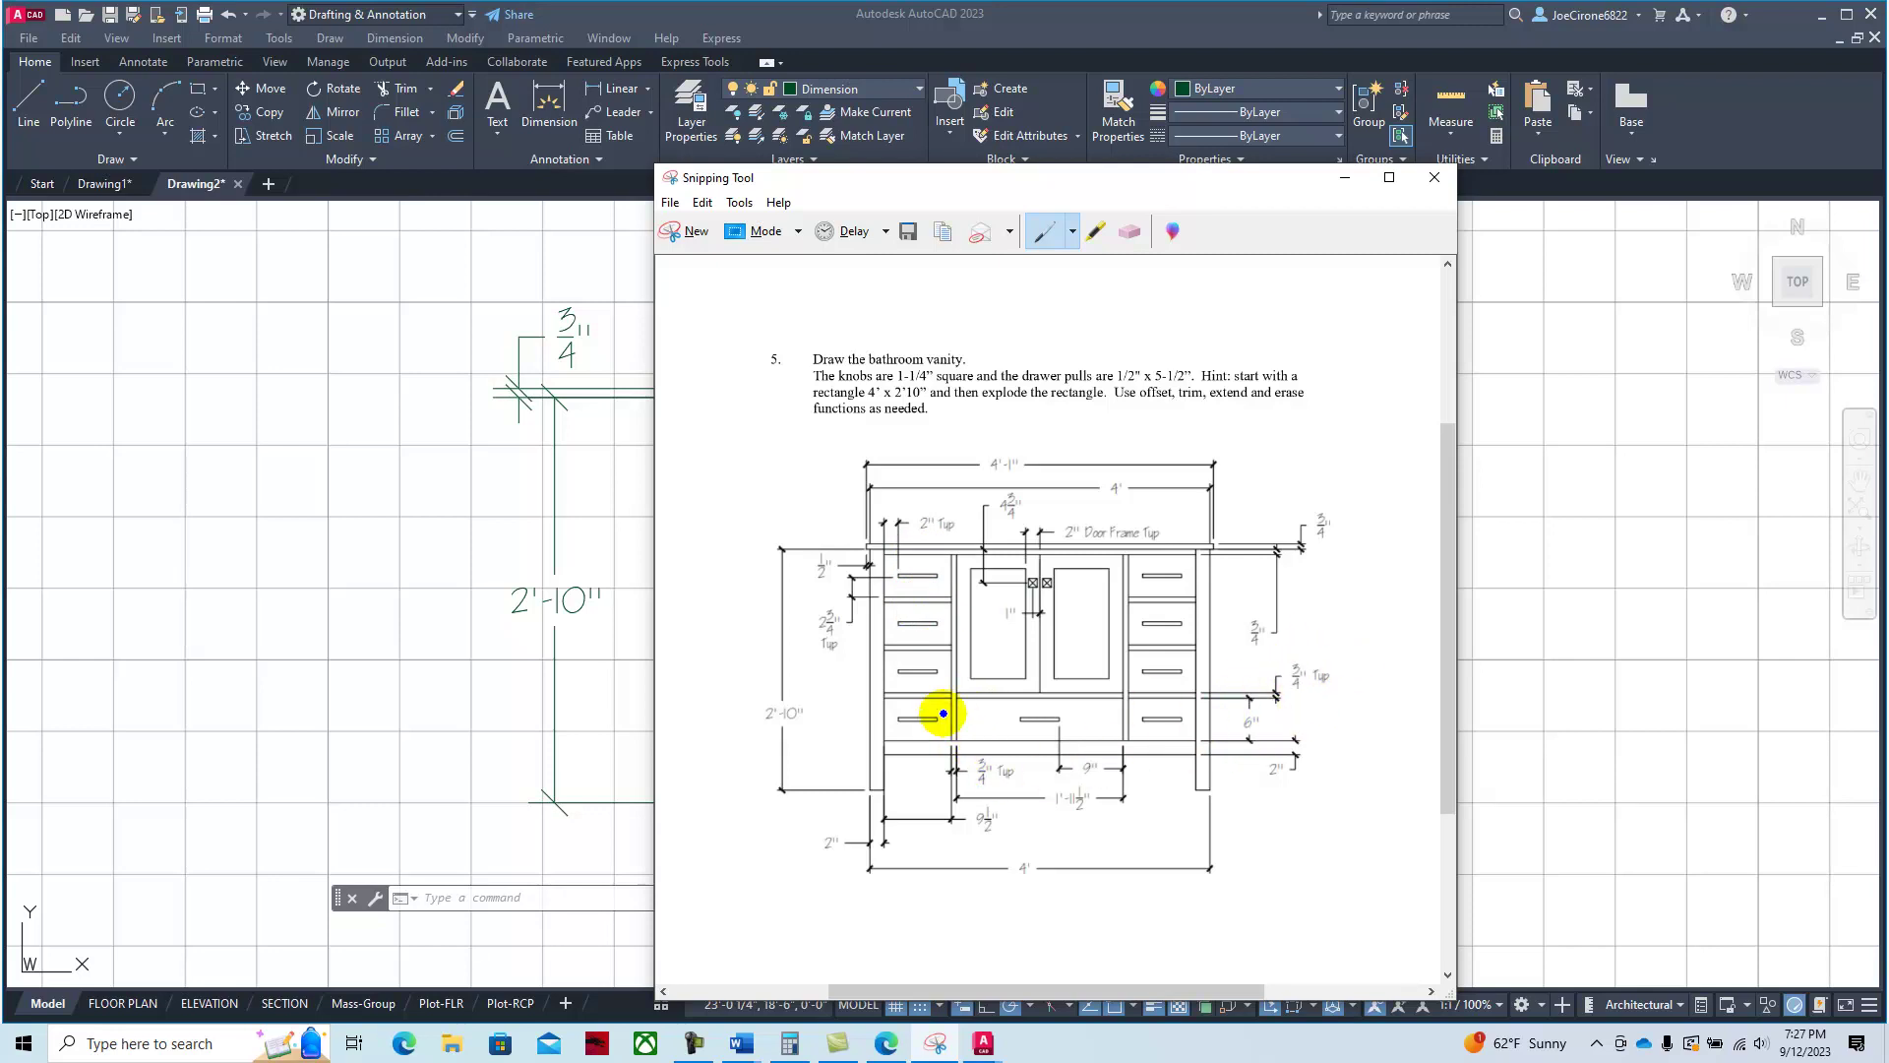
{"action": "left_click_drag", "start_coordinate": [1039, 180], "coordinate": [1888, 178]}
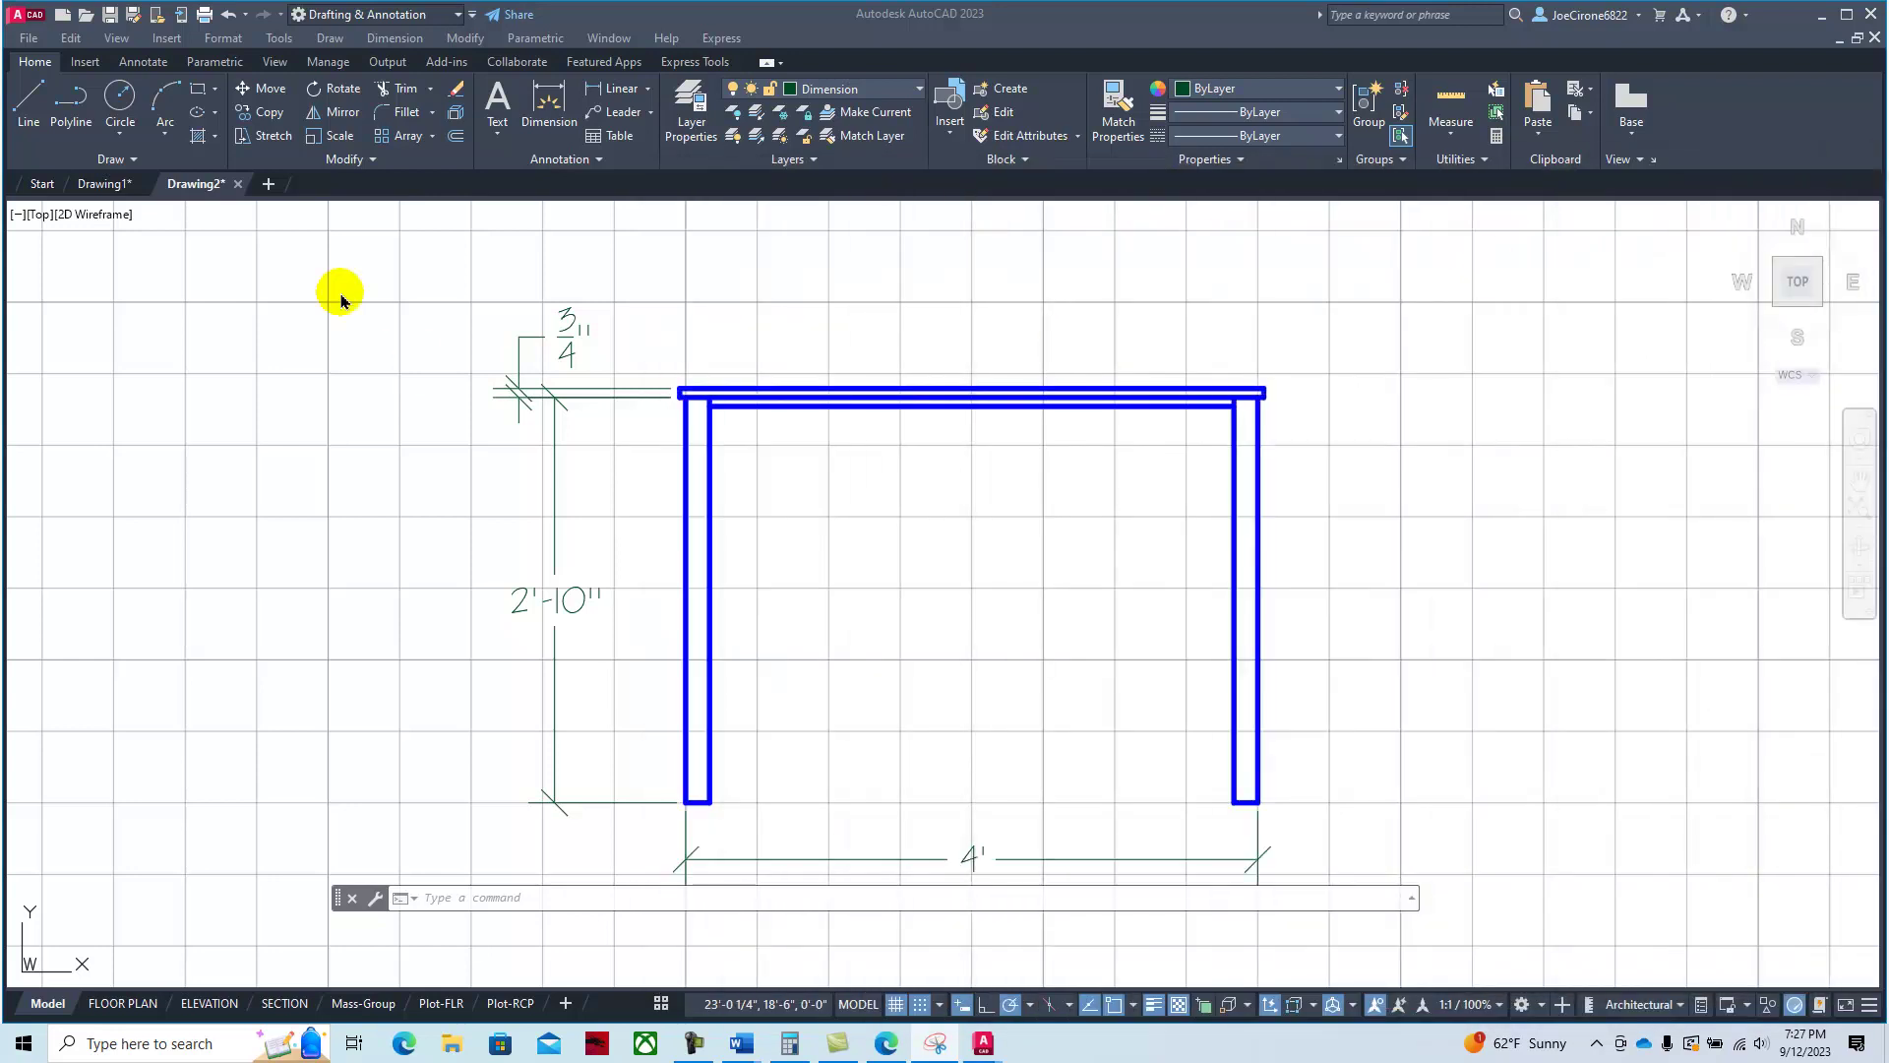
{"action": "left_click", "coordinate": [457, 139]}
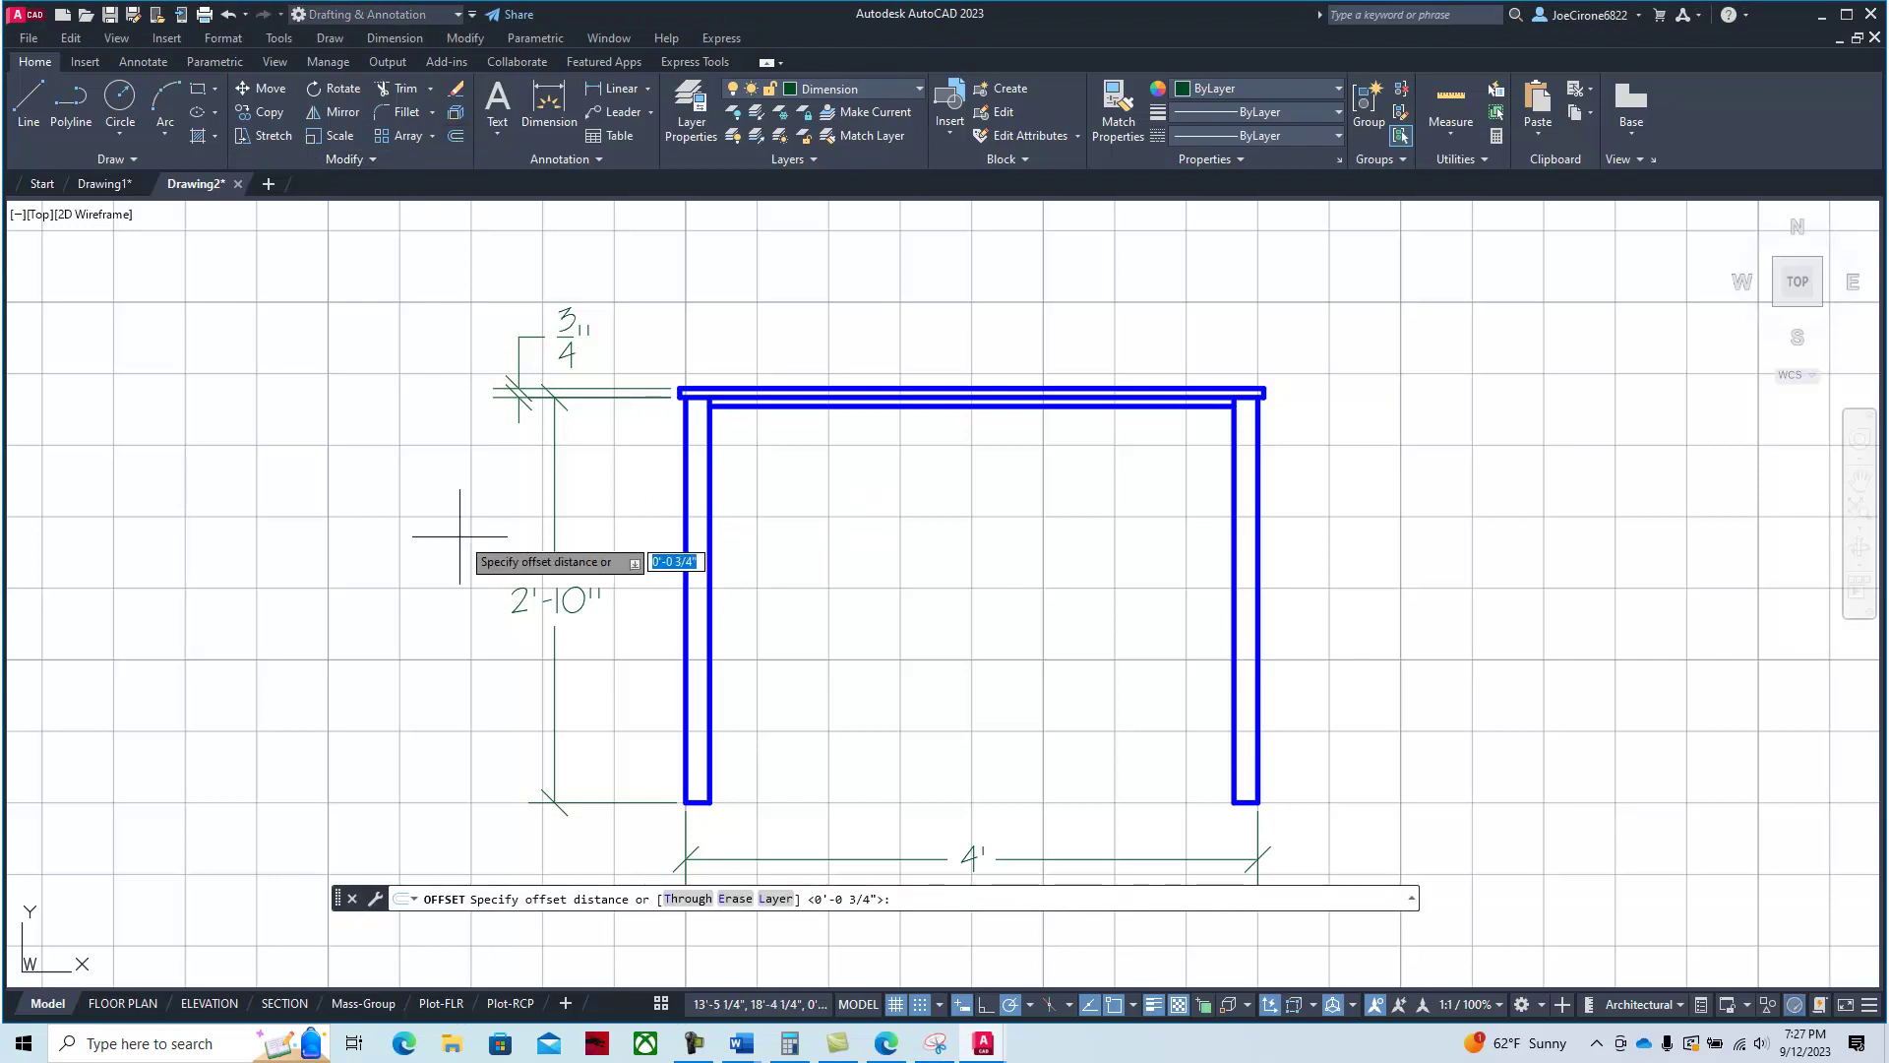
{"action": "type", "text": "6"}
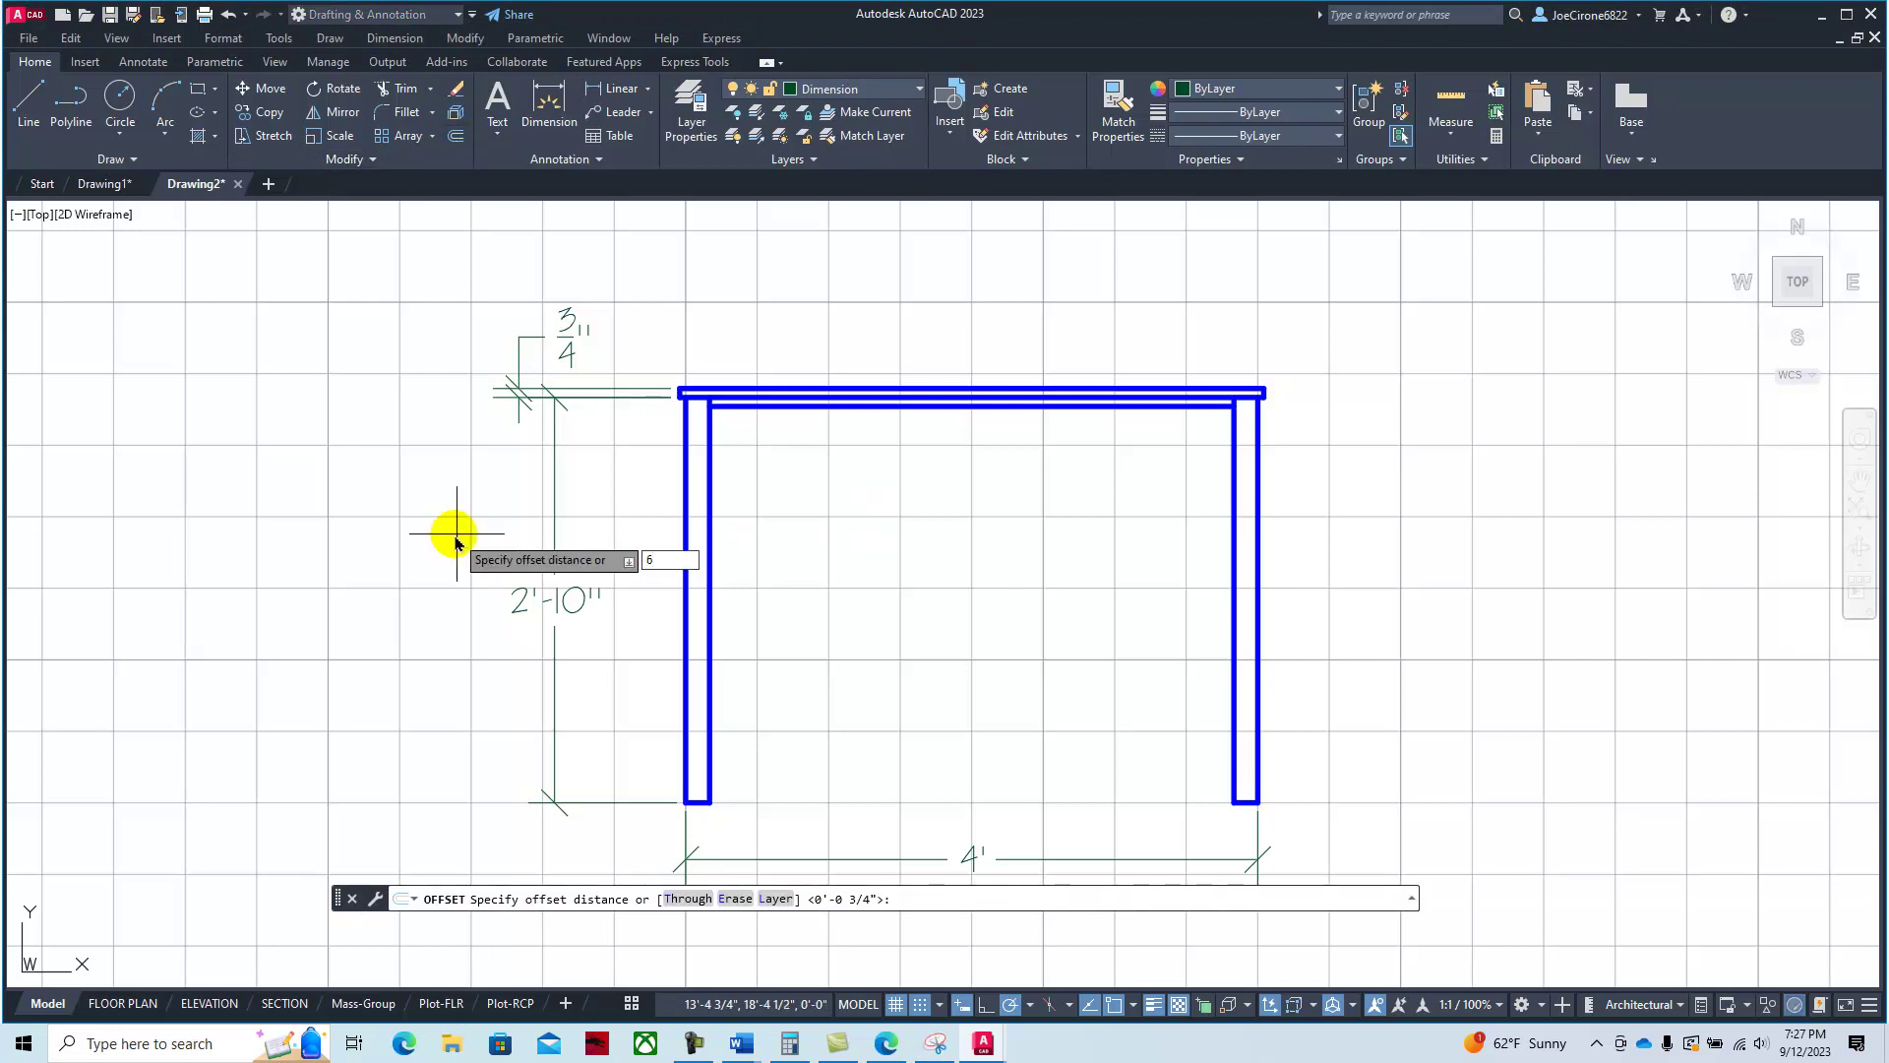
{"action": "key", "text": "Return"}
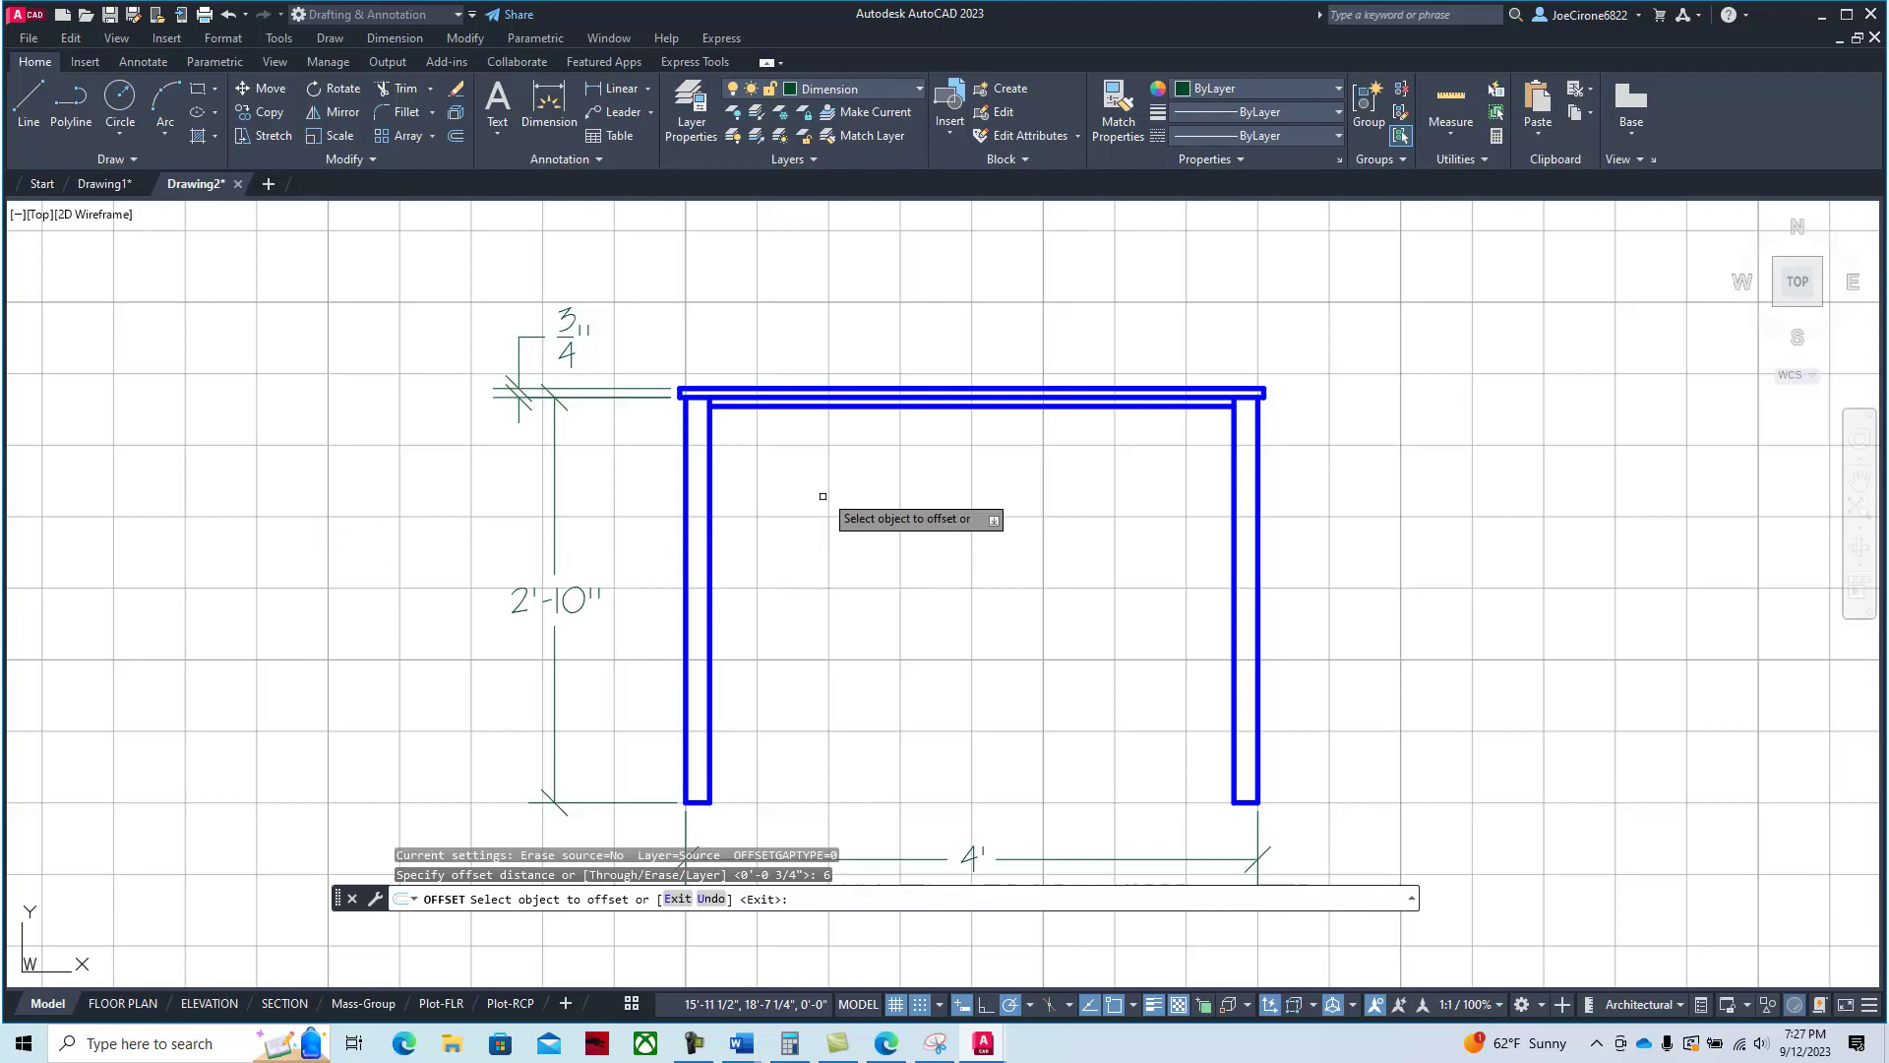
{"action": "left_click", "coordinate": [829, 404]}
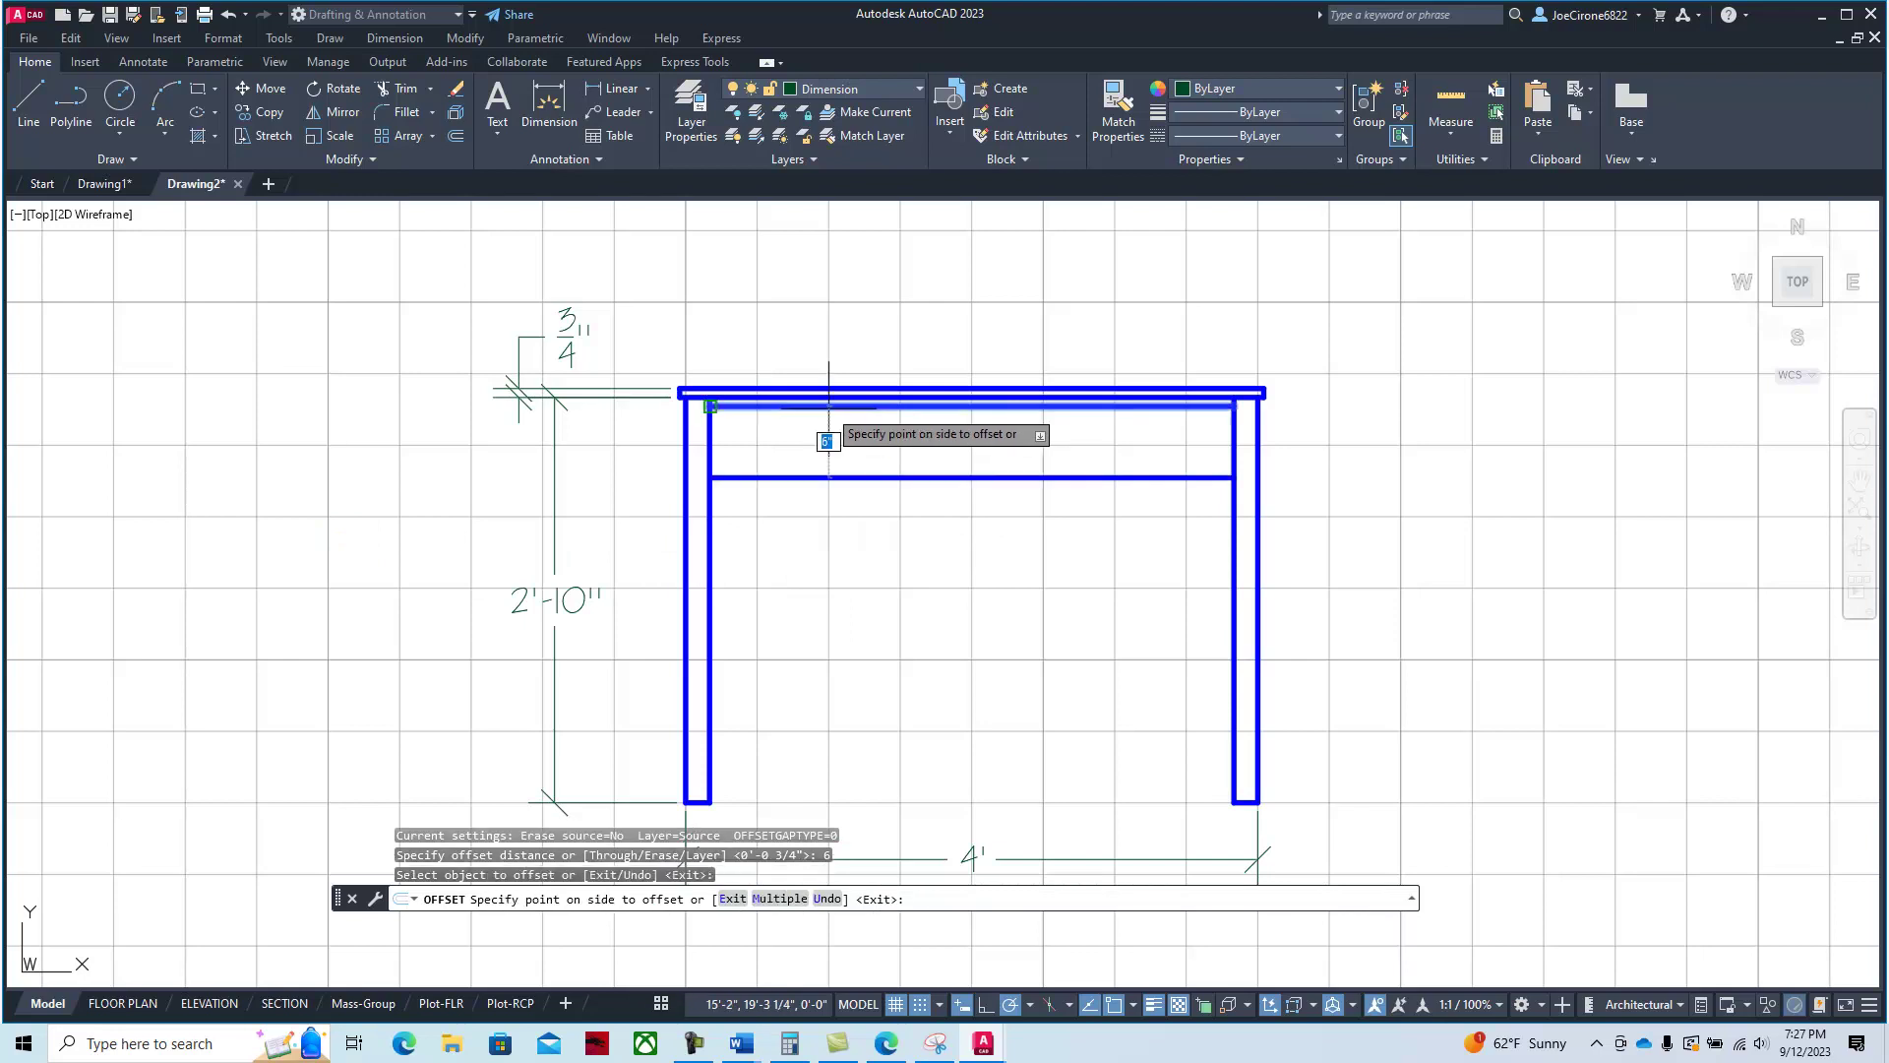
{"action": "left_click", "coordinate": [828, 536]}
{"action": "right_click", "coordinate": [826, 585]}
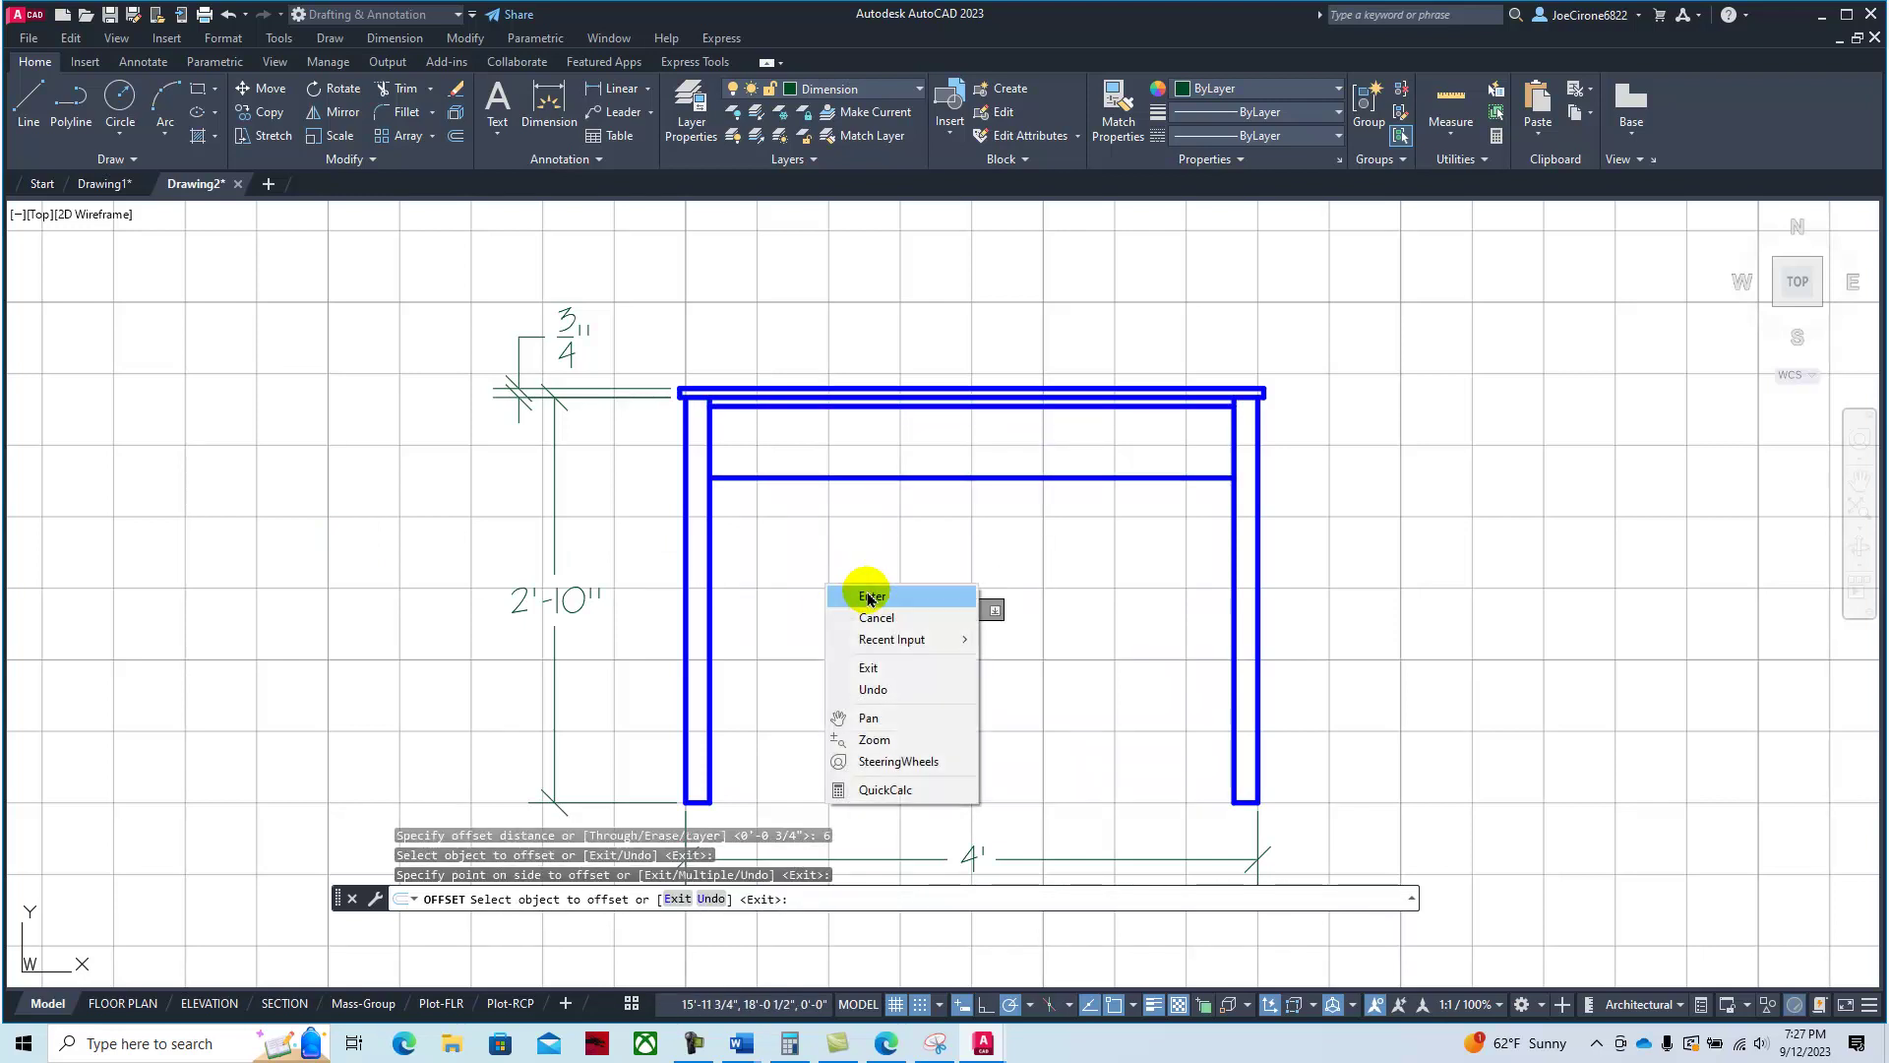
{"action": "left_click", "coordinate": [868, 597]}
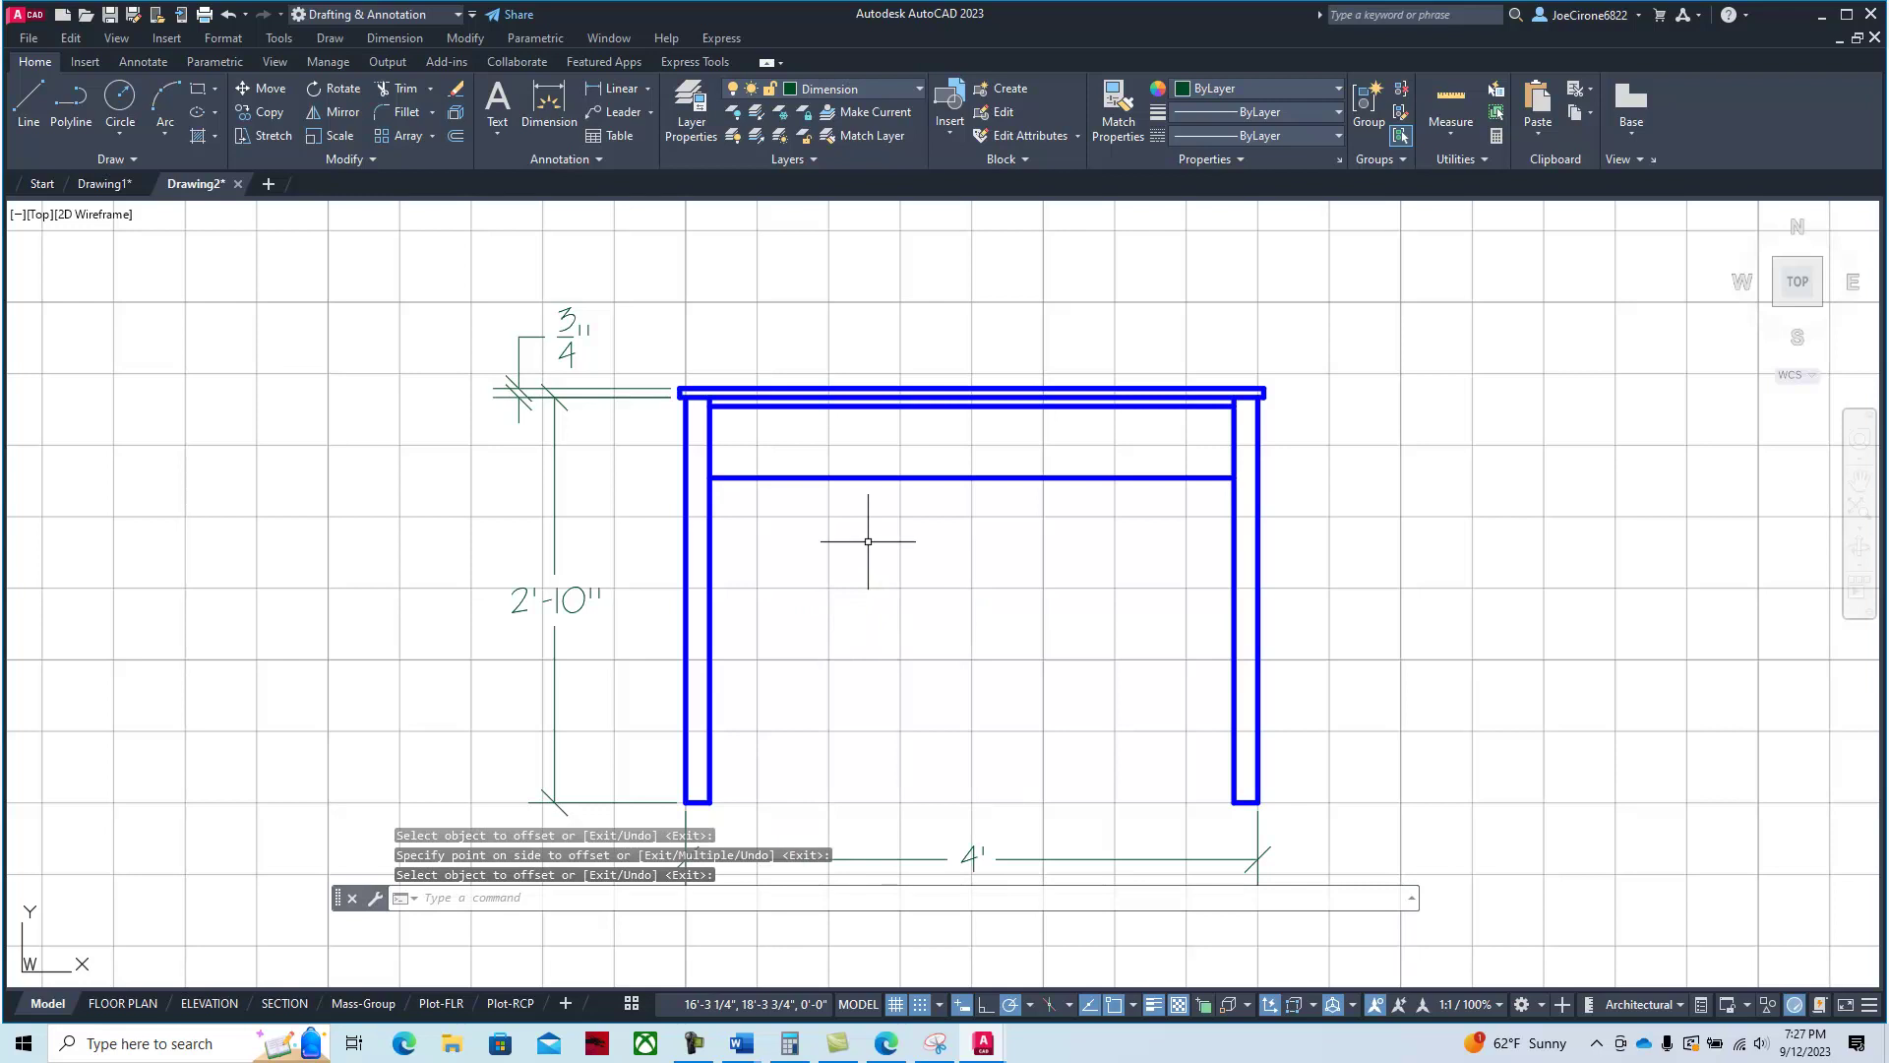
Offset the first drawer opening's bottom line 3/4" downward to form the divider beneath it.
{"action": "right_click", "coordinate": [867, 541]}
{"action": "left_click", "coordinate": [897, 547]}
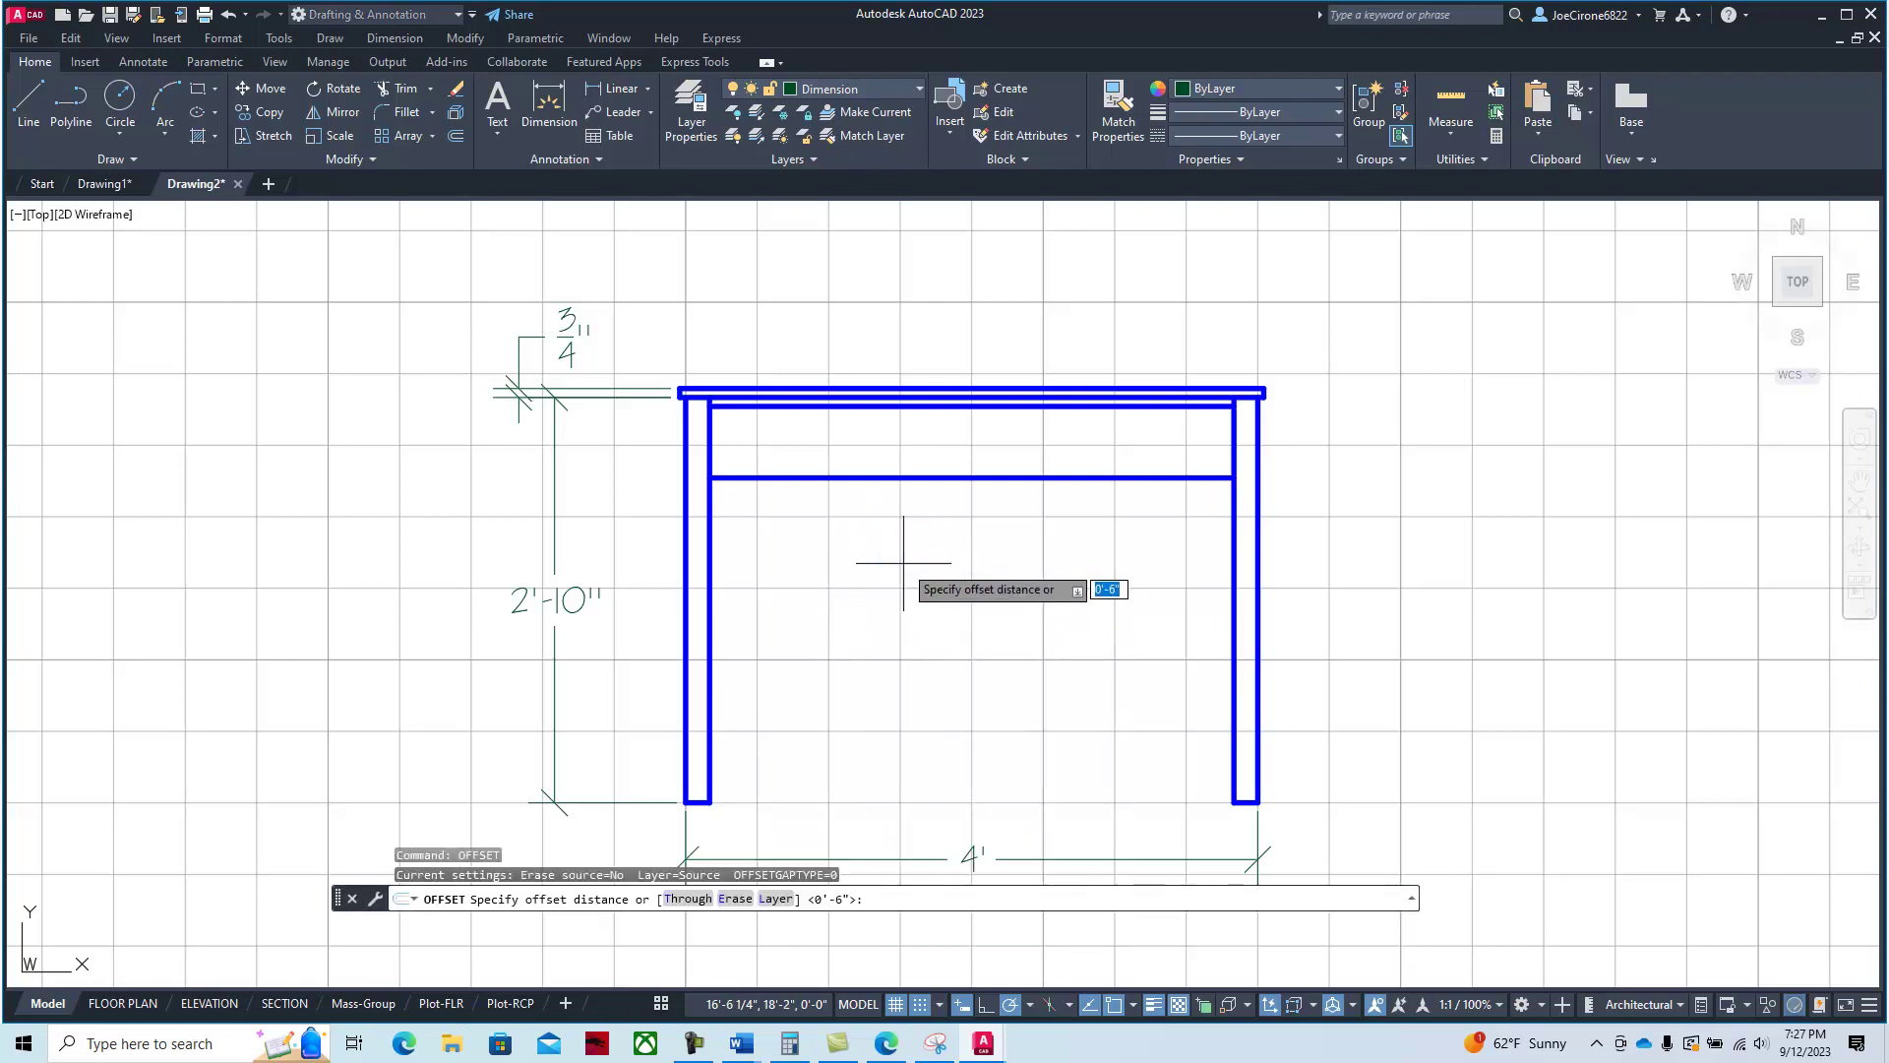
{"action": "type", "text": "3"}
{"action": "key", "text": "Return"}
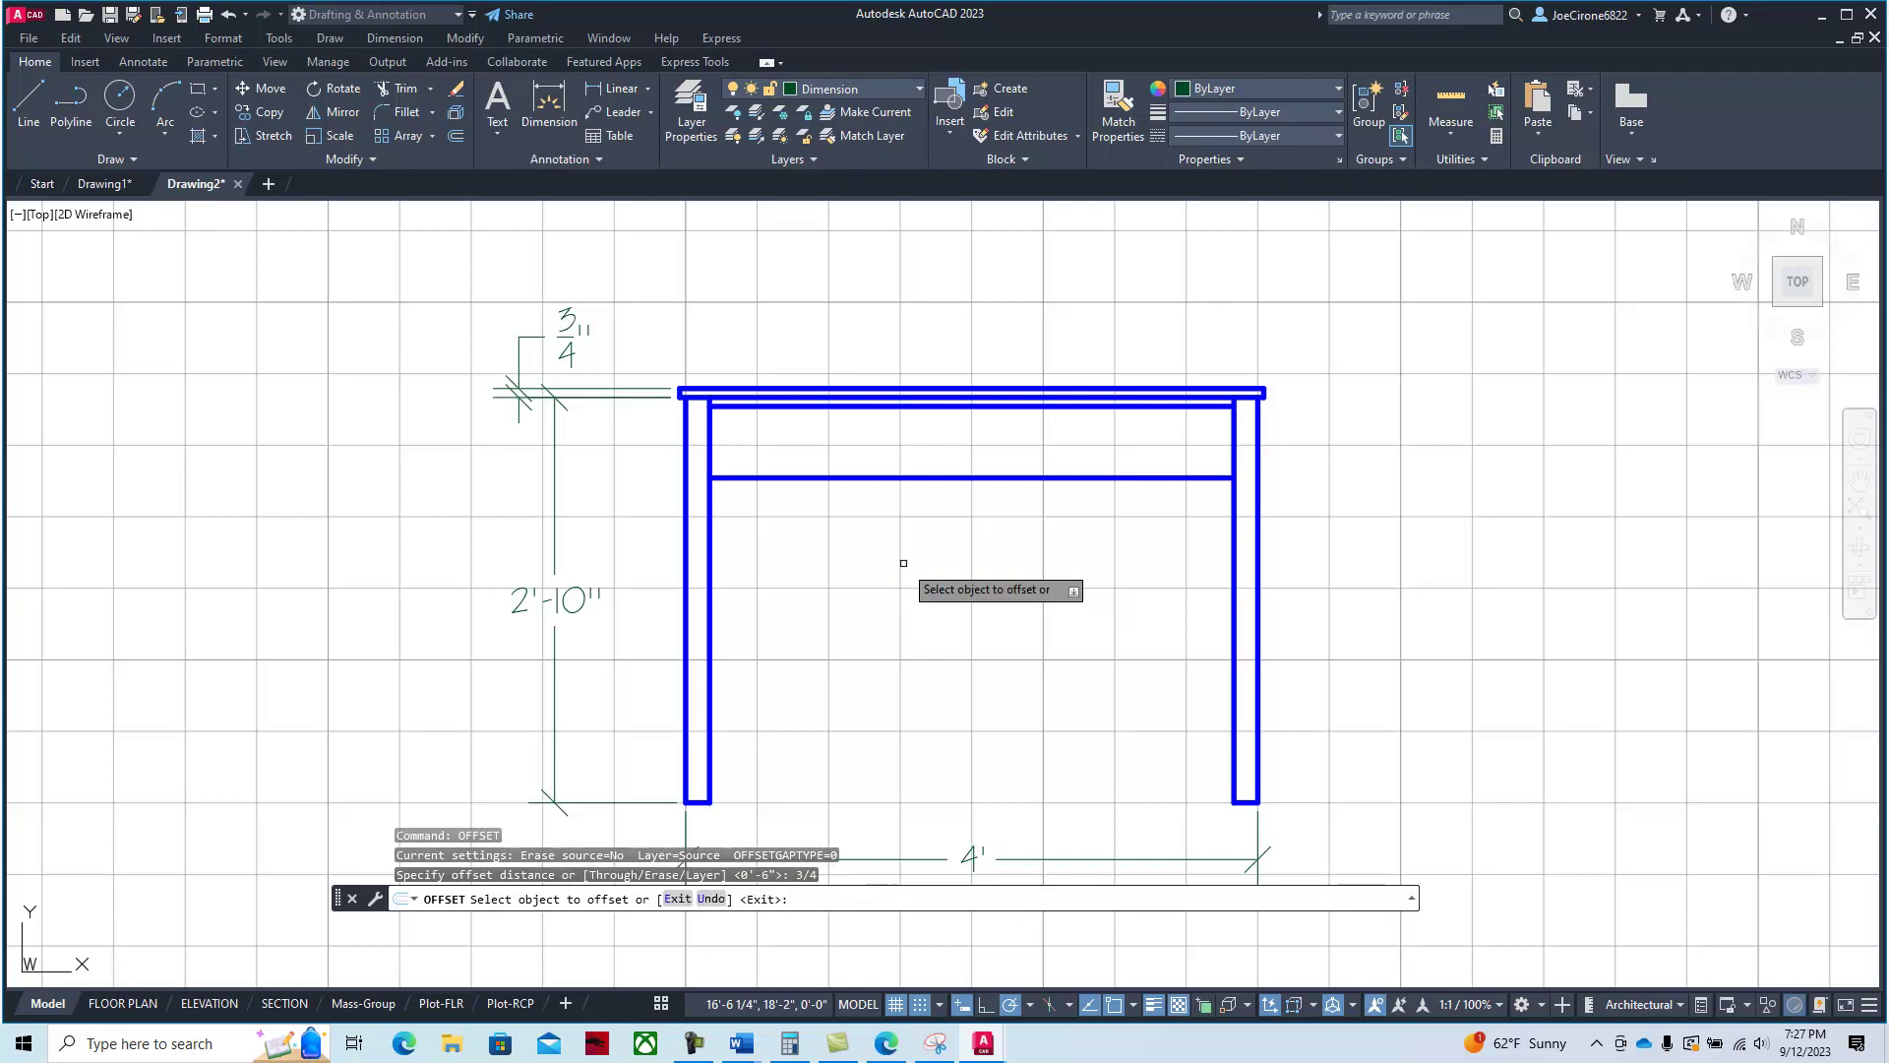
{"action": "left_click", "coordinate": [891, 479]}
{"action": "left_click", "coordinate": [884, 549]}
{"action": "right_click", "coordinate": [883, 549]}
{"action": "left_click", "coordinate": [895, 565]}
Offset the first divider's lower line 6" downward for the second drawer opening.
{"action": "right_click", "coordinate": [893, 556]}
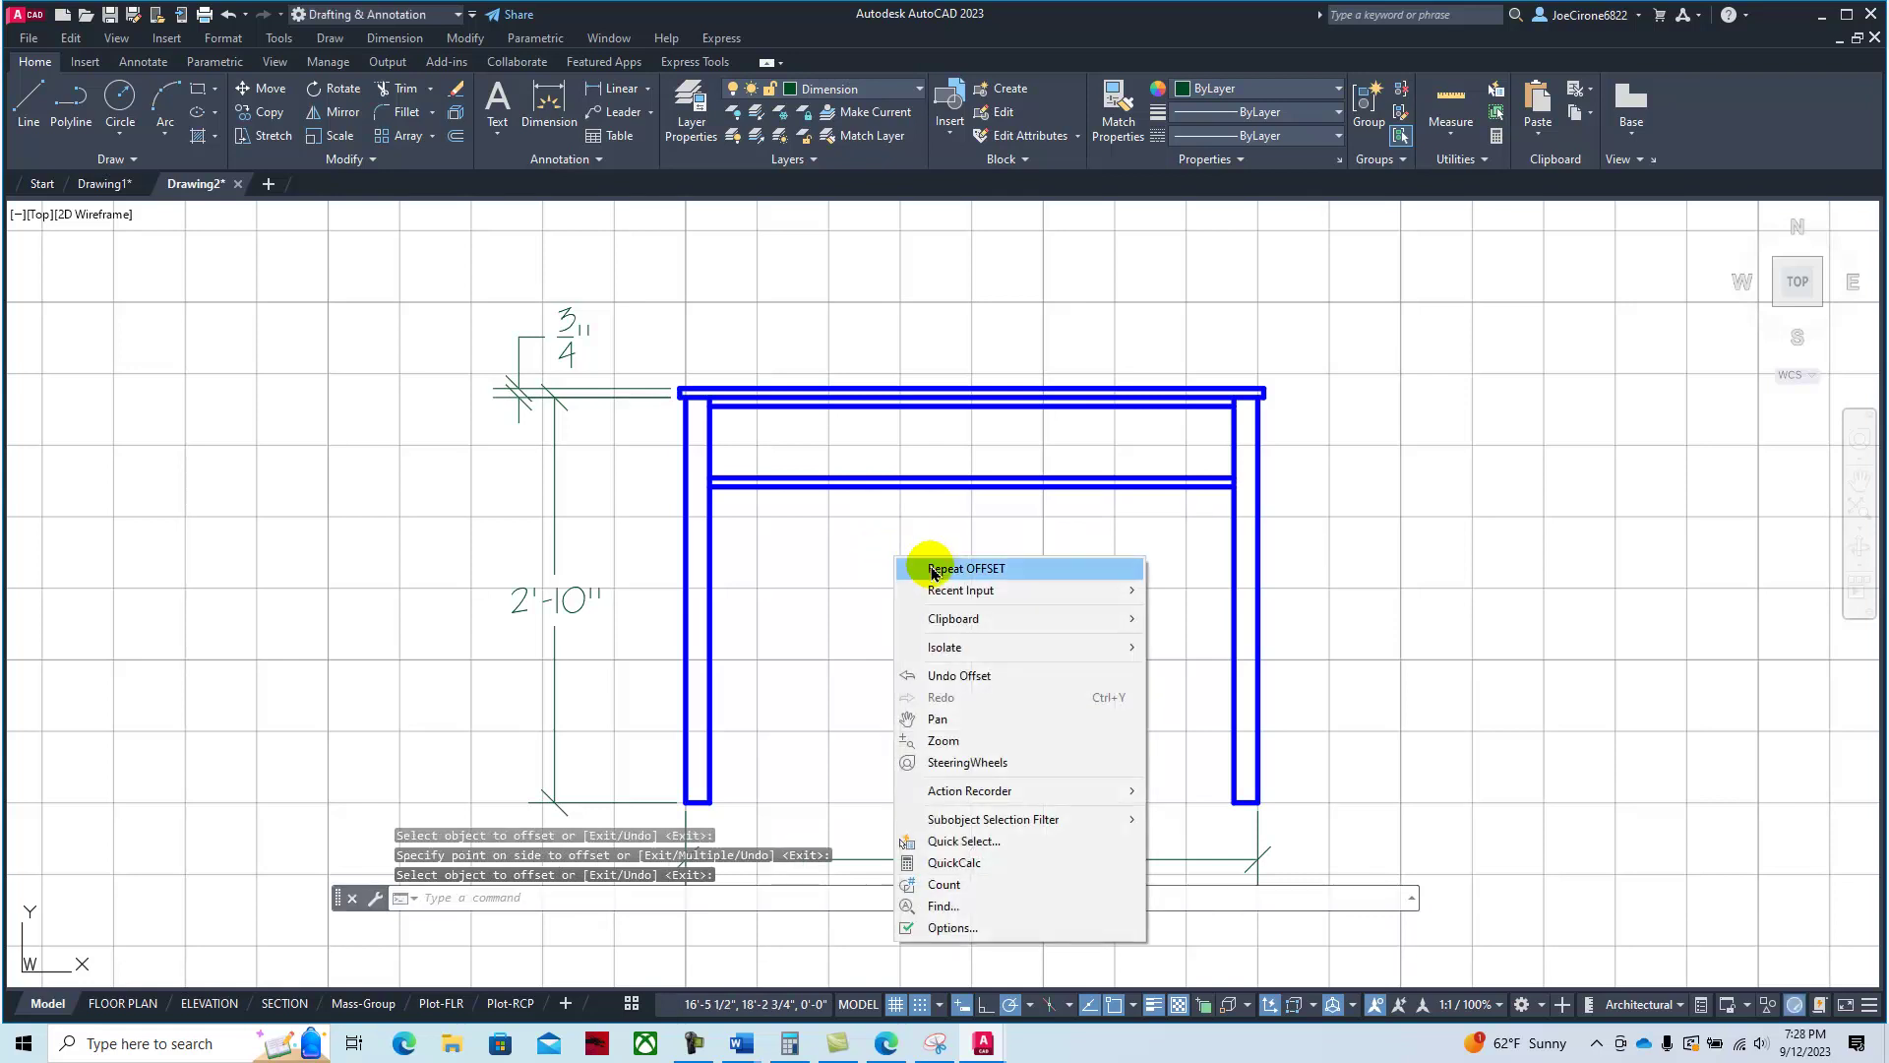
{"action": "left_click", "coordinate": [933, 569]}
{"action": "type", "text": "6"}
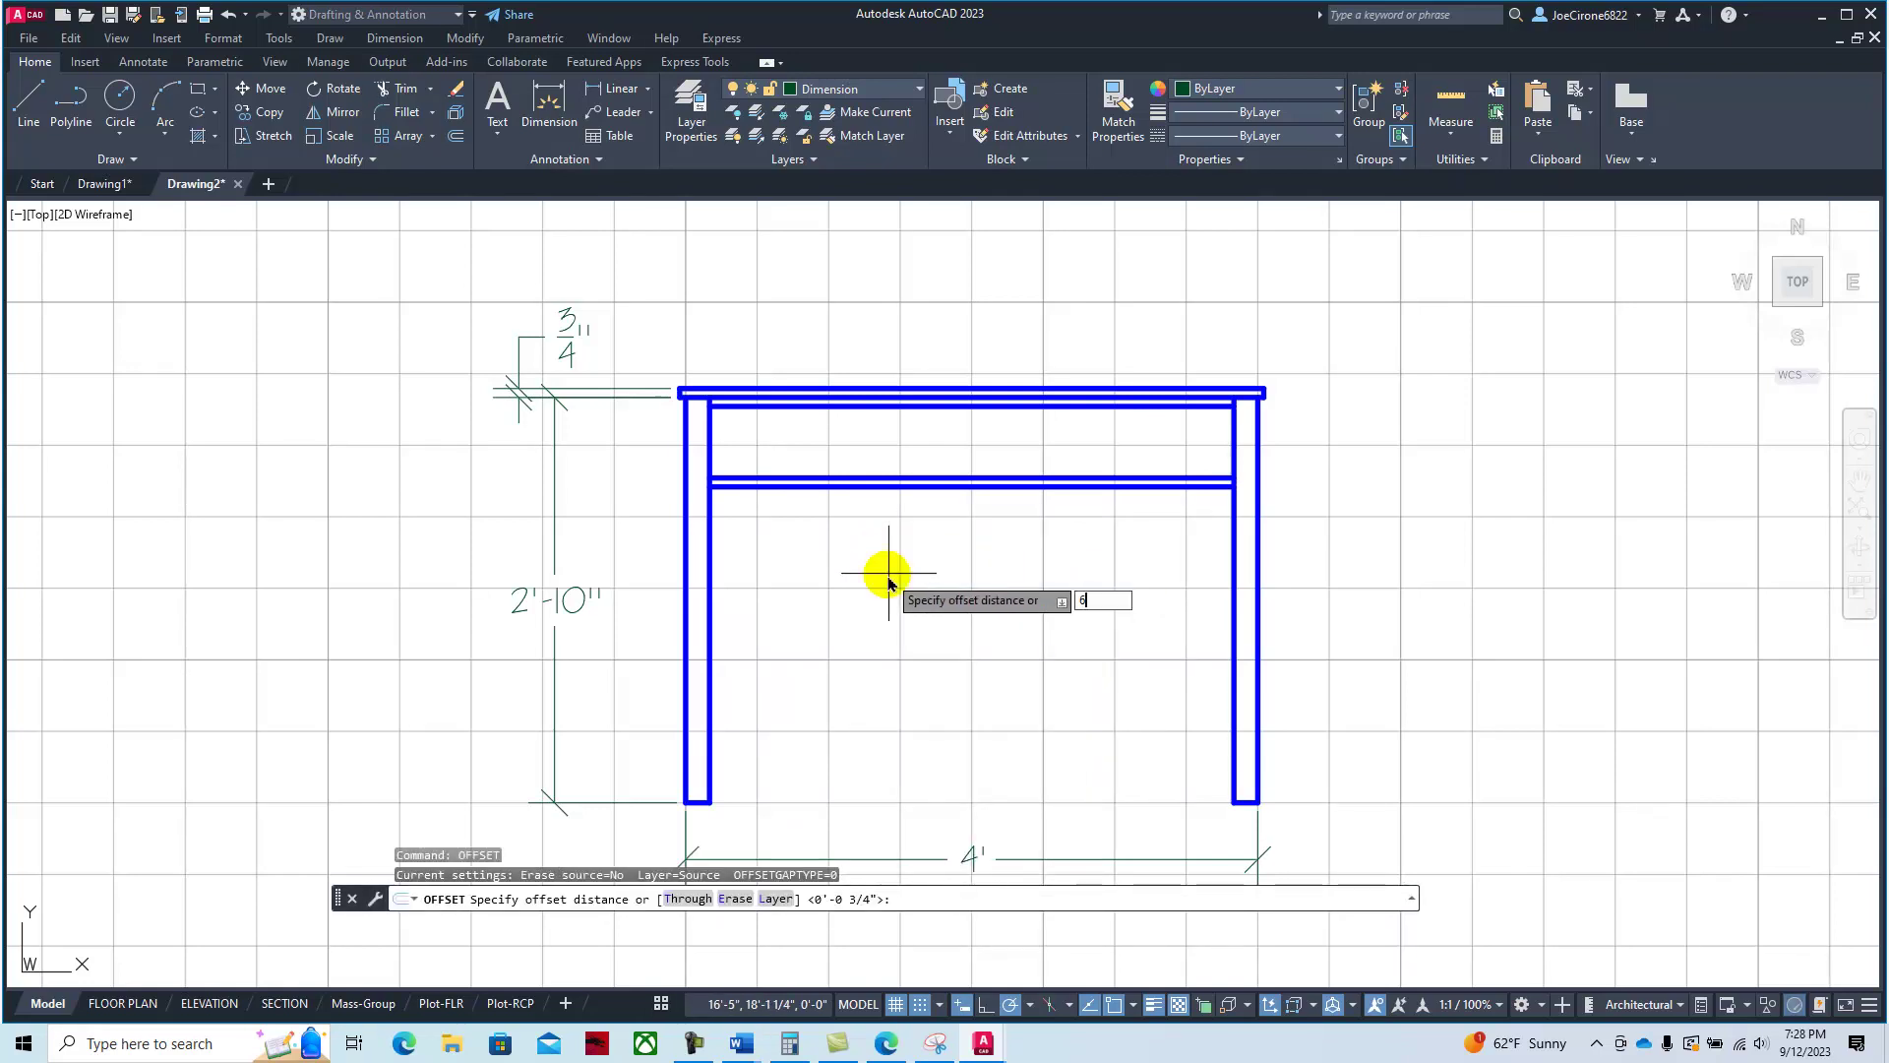
{"action": "key", "text": "Return"}
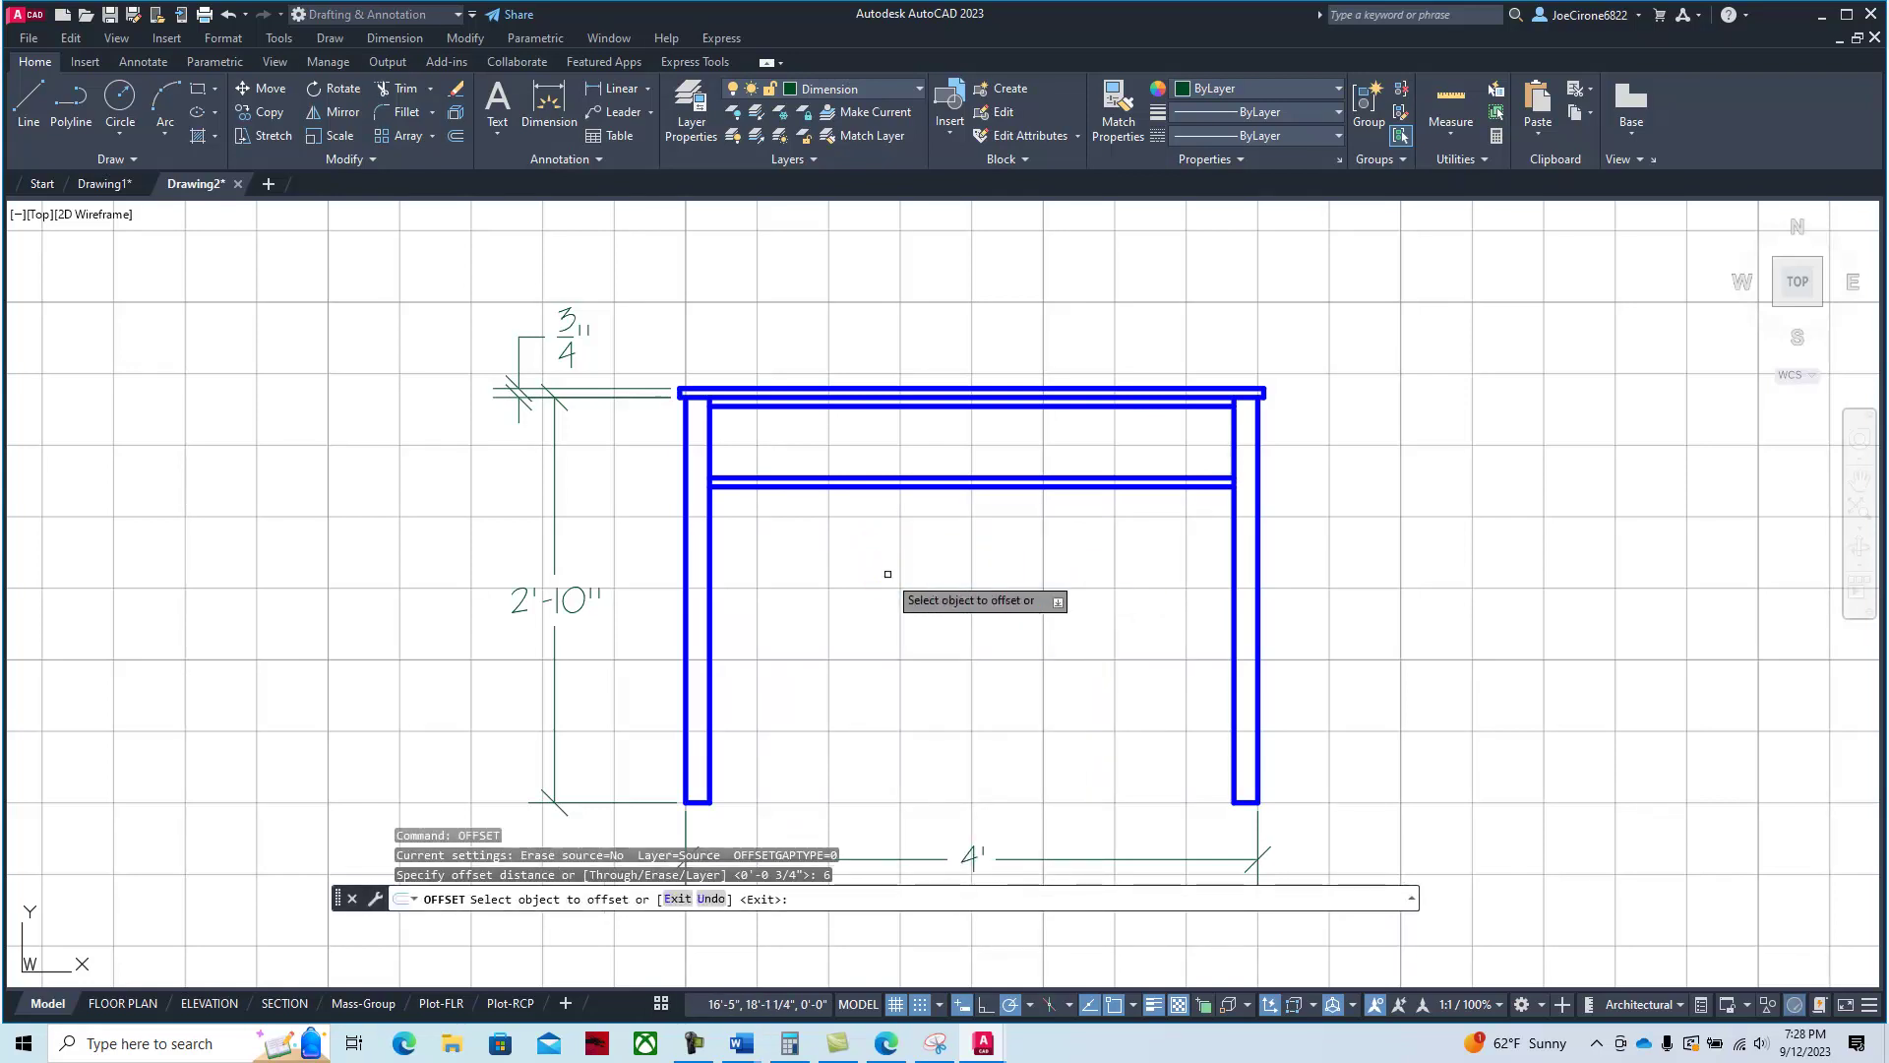
{"action": "left_click", "coordinate": [910, 488]}
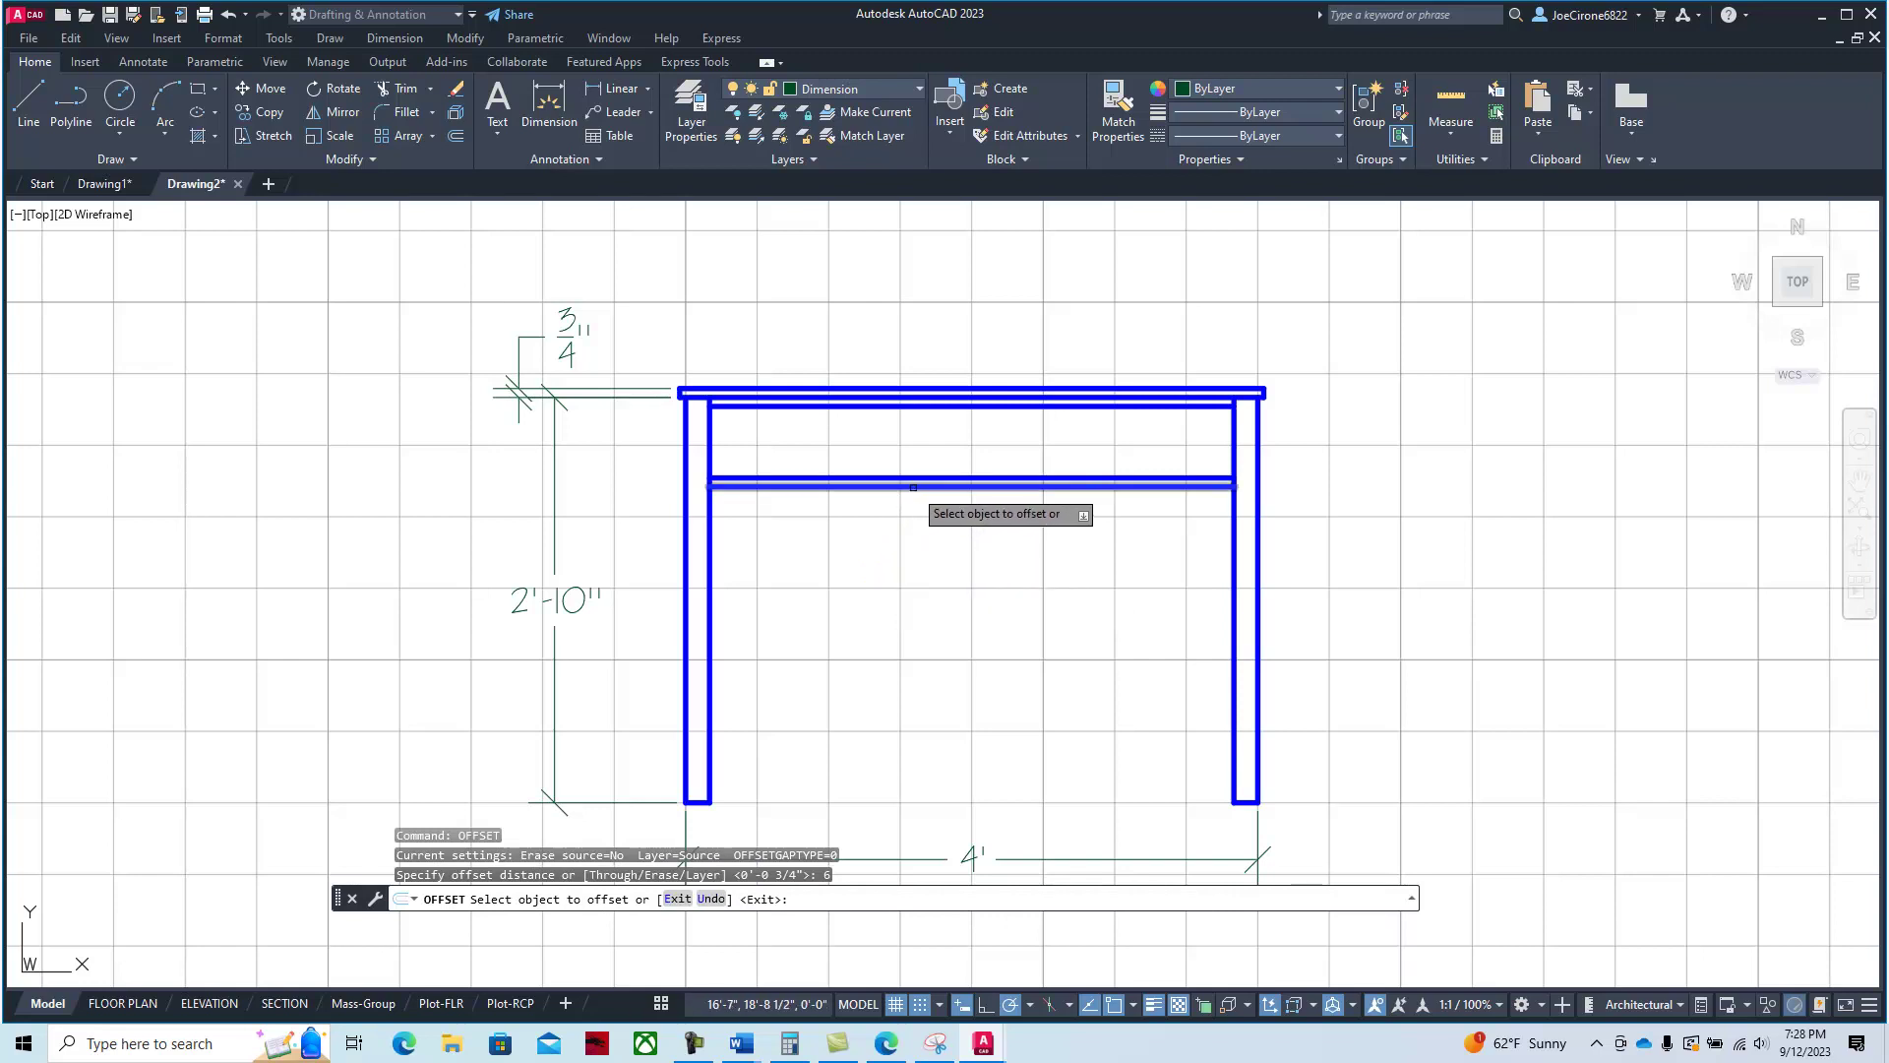
{"action": "left_click", "coordinate": [906, 581]}
{"action": "right_click", "coordinate": [917, 602]}
{"action": "left_click", "coordinate": [953, 607]}
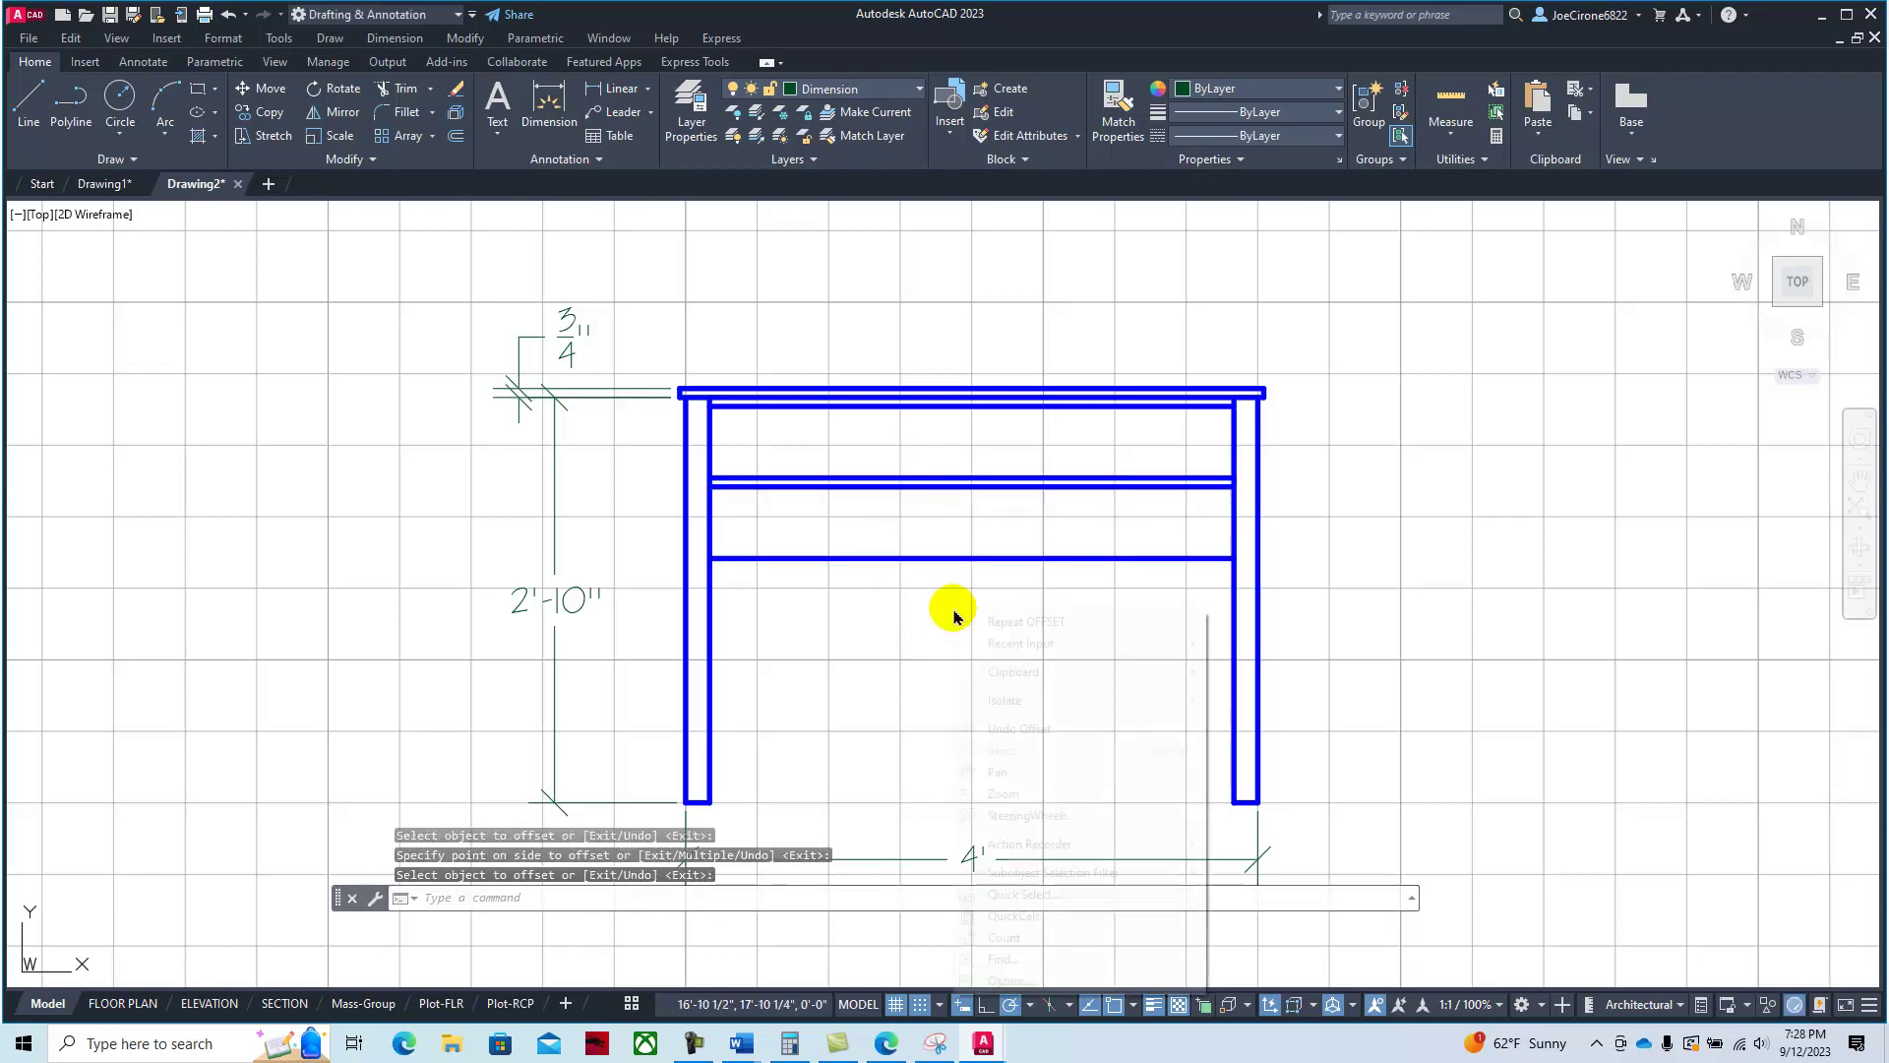
Offset the second drawer opening's bottom line 3/4" downward to form the second divider.
{"action": "right_click", "coordinate": [958, 612]}
{"action": "left_click", "coordinate": [1002, 622]}
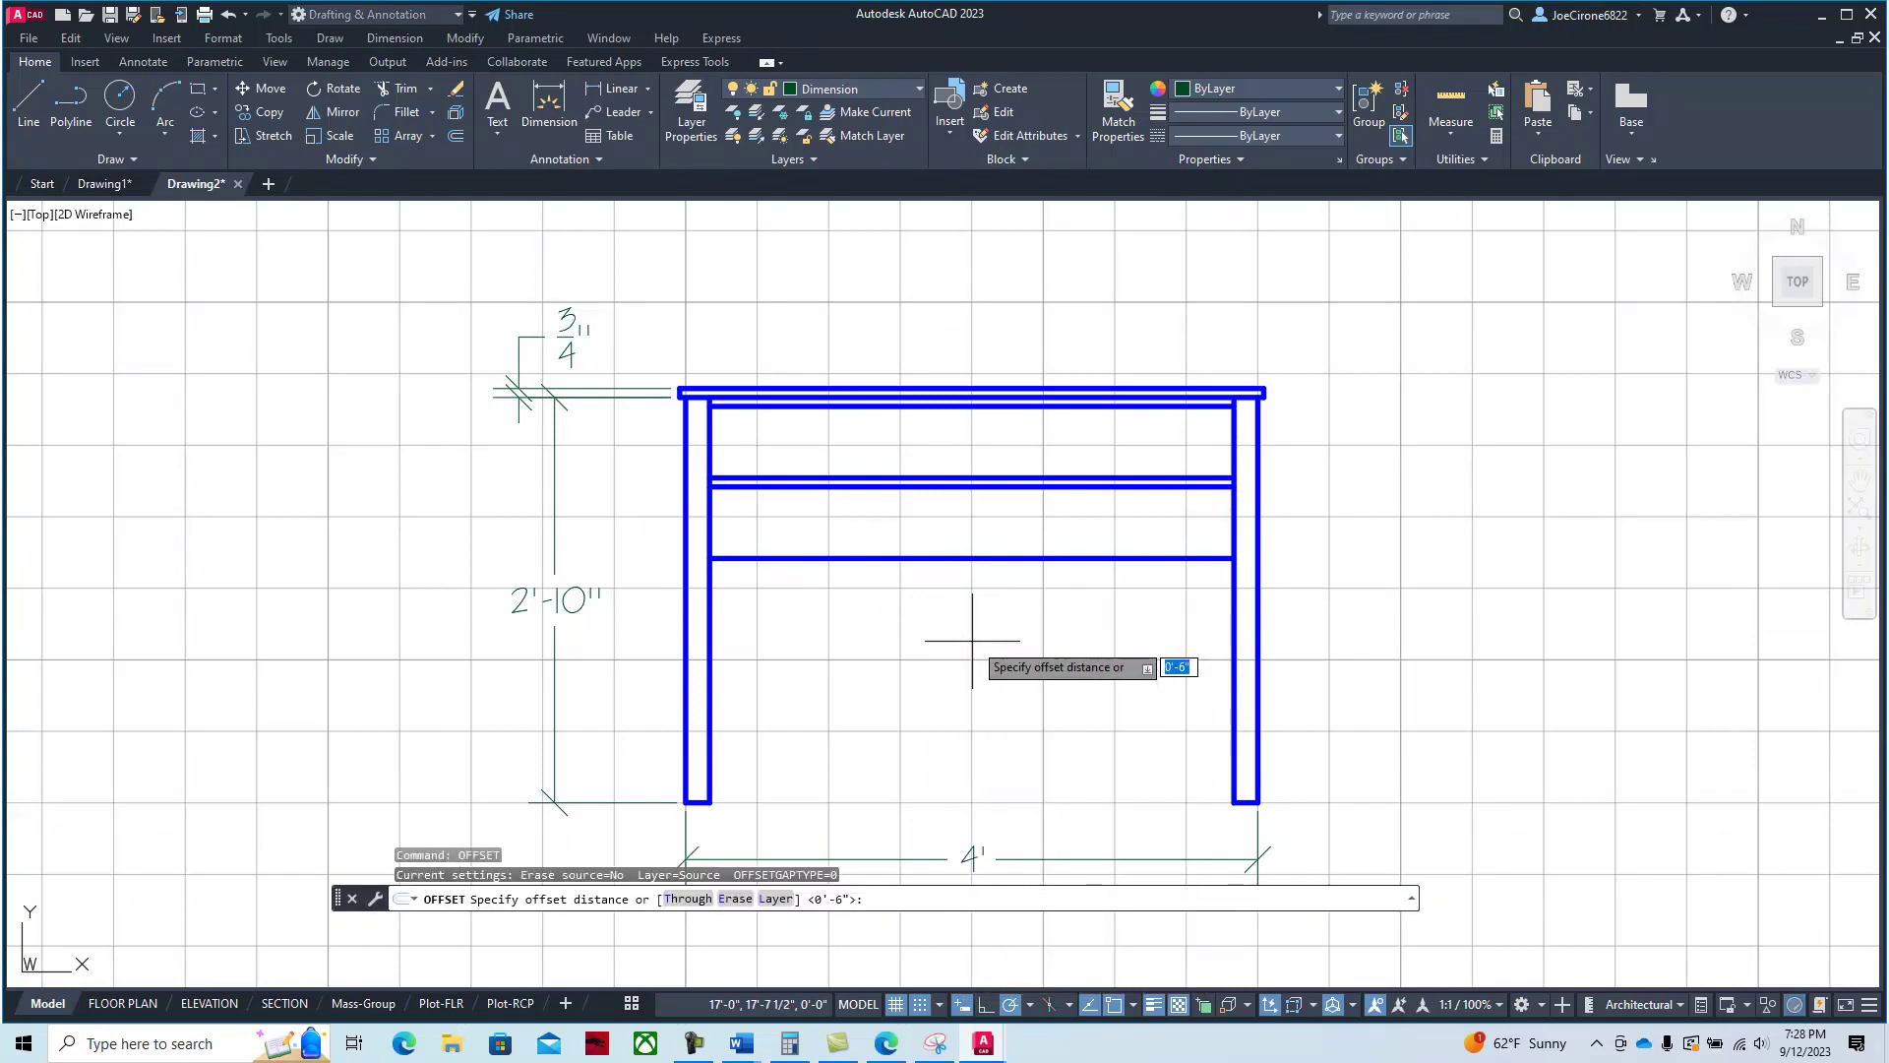
{"action": "type", "text": "3/4"}
{"action": "key", "text": "Return"}
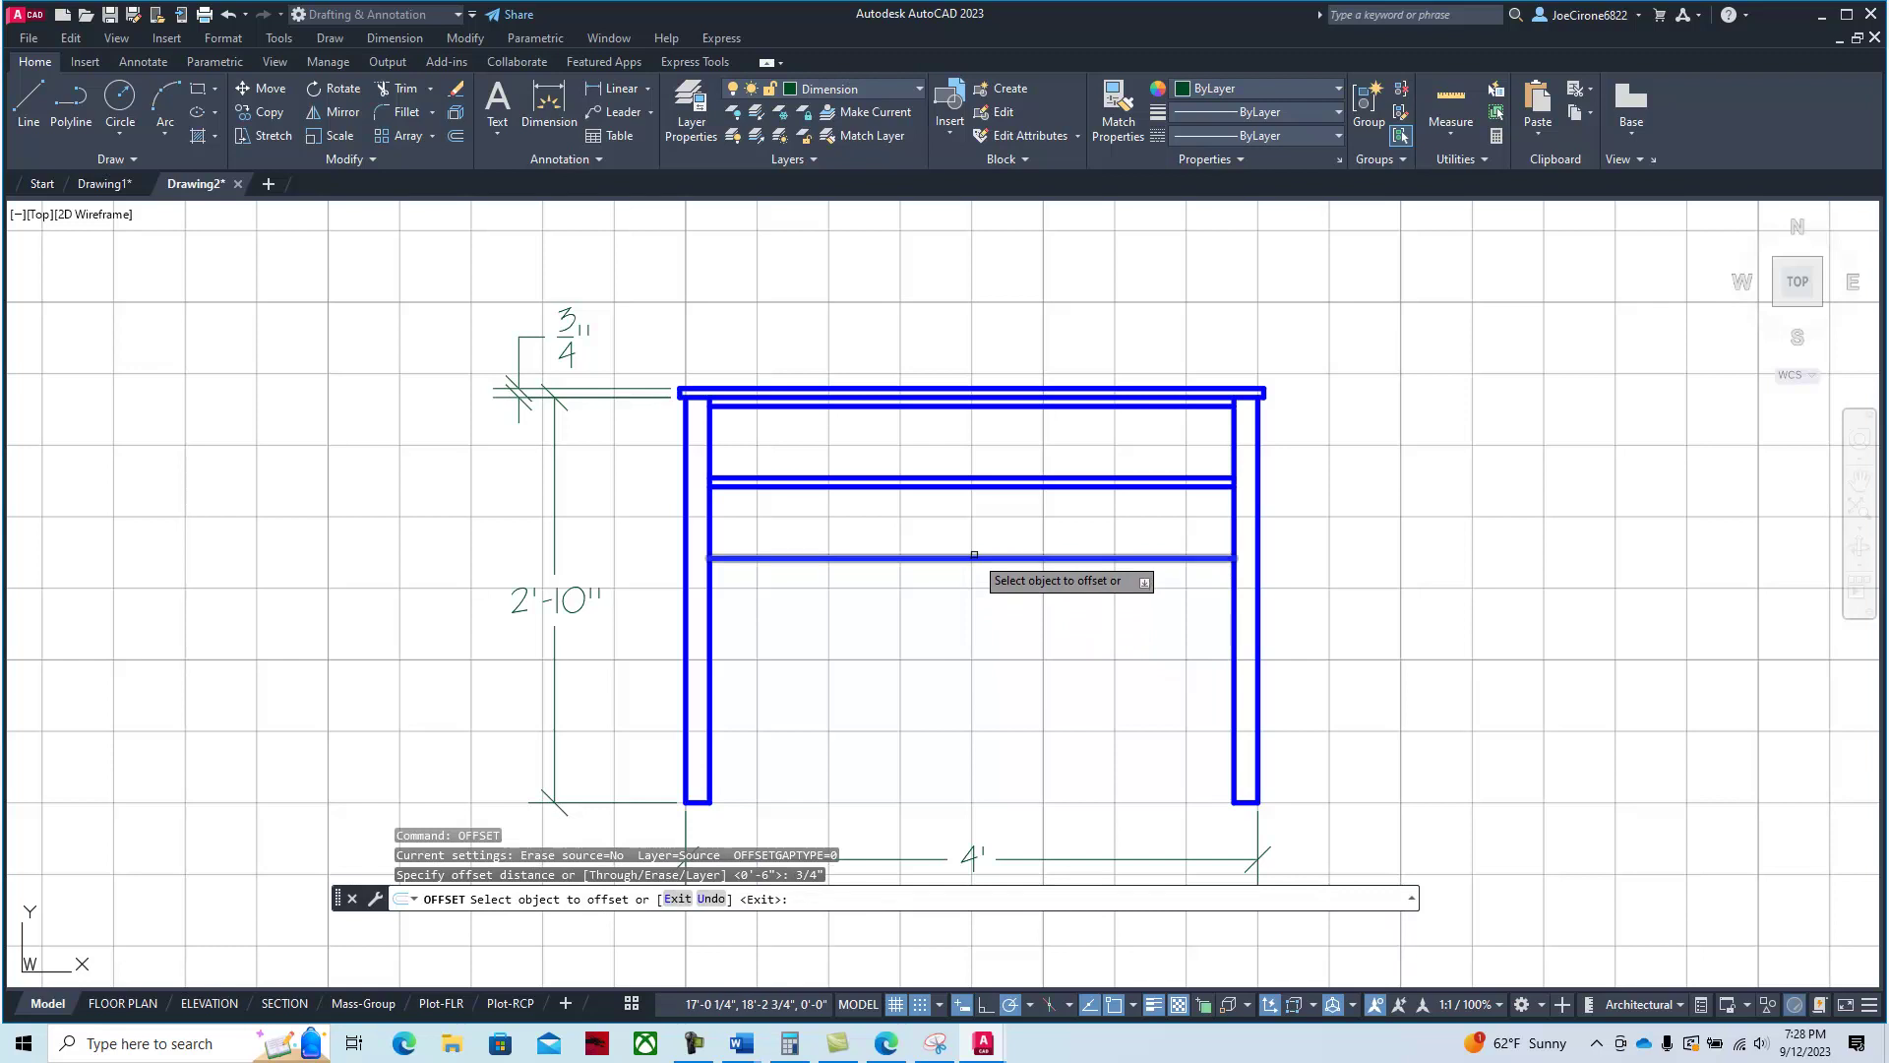
{"action": "left_click", "coordinate": [962, 554]}
{"action": "left_click", "coordinate": [967, 627]}
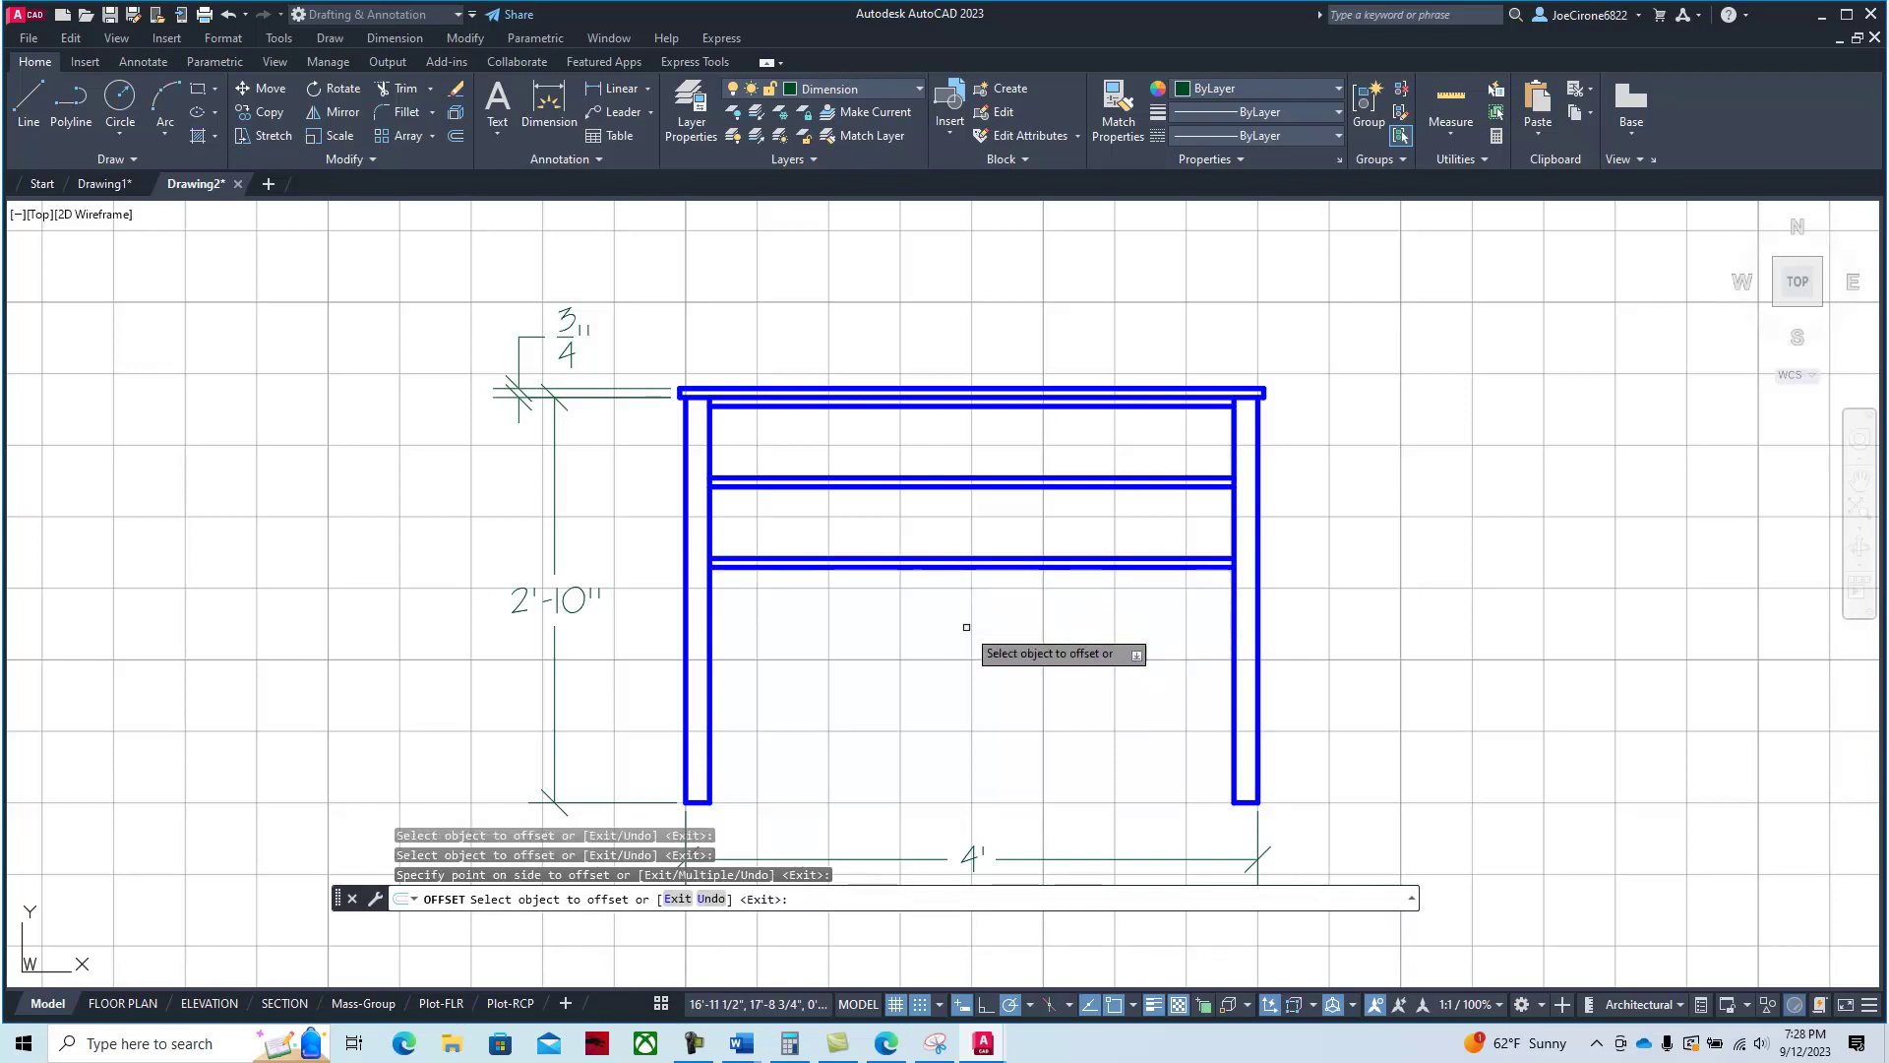
{"action": "right_click", "coordinate": [964, 630]}
{"action": "left_click", "coordinate": [1013, 642]}
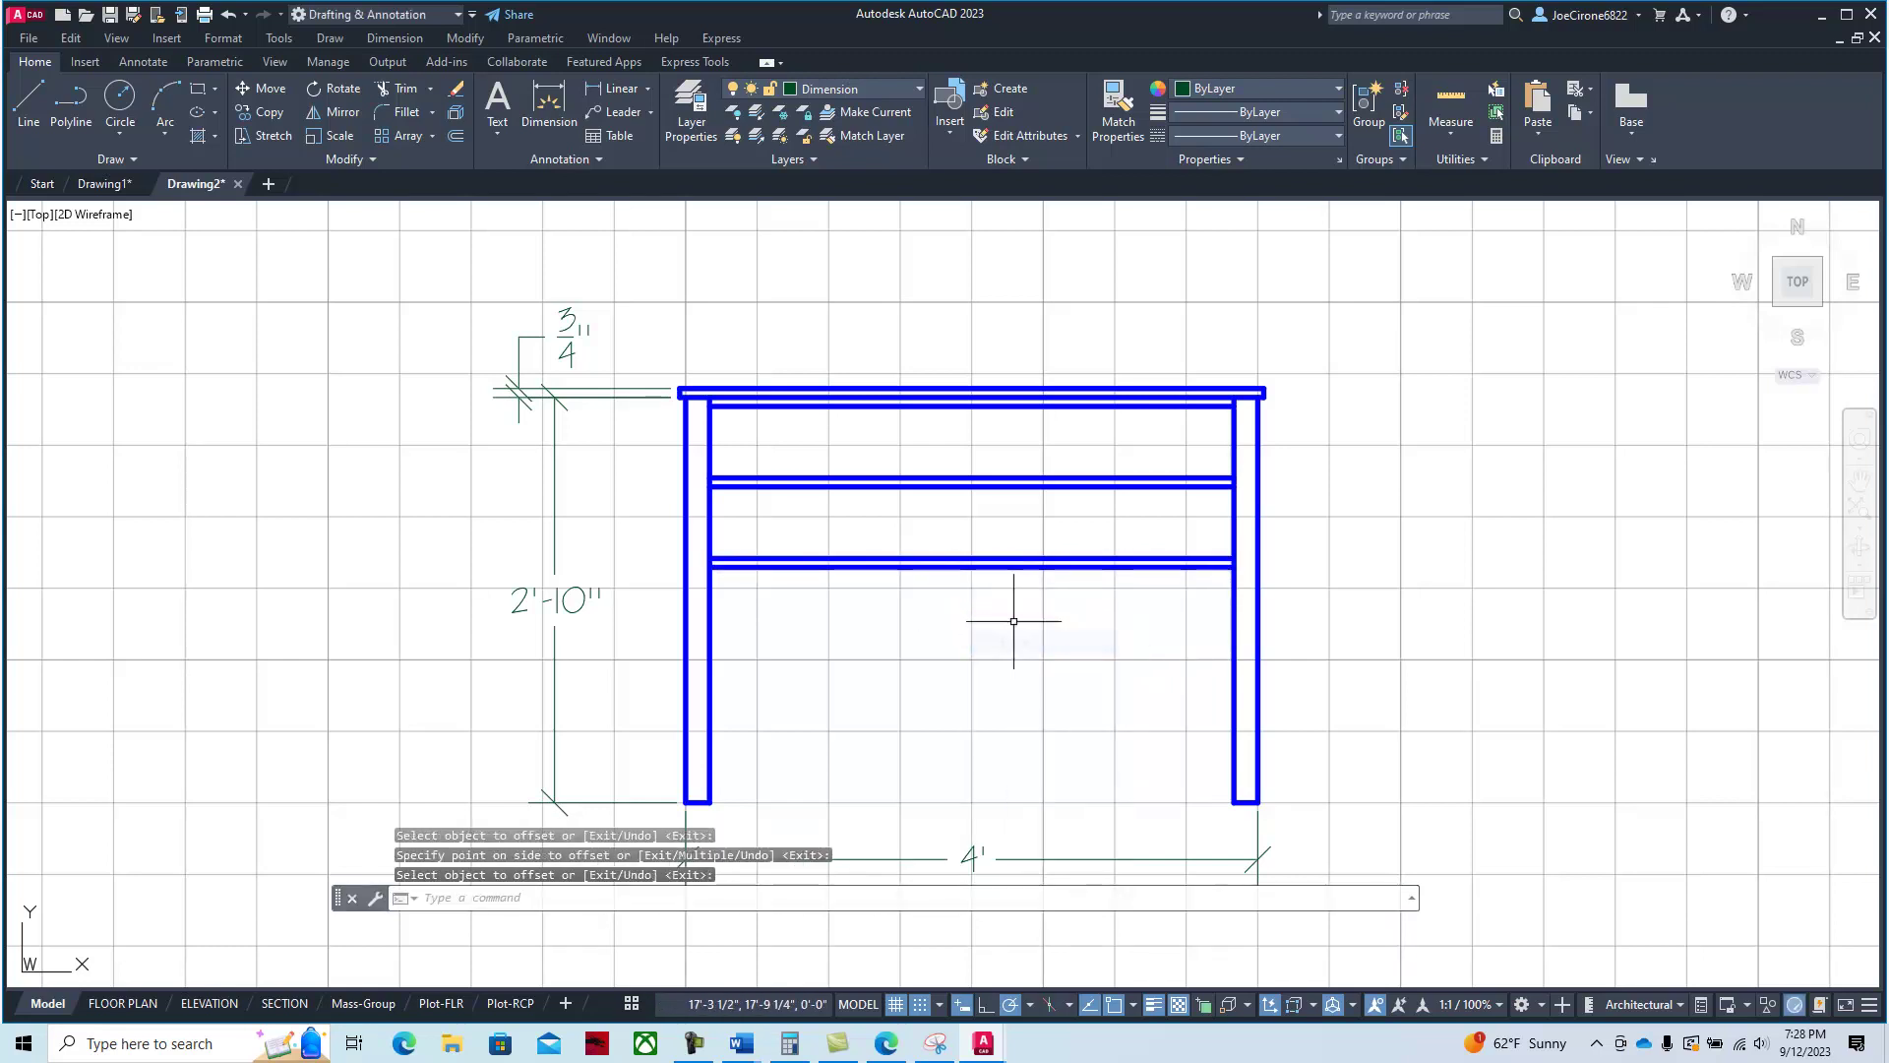
Offset the second divider's lower line 6" downward for the third drawer opening.
{"action": "right_click", "coordinate": [1014, 620]}
{"action": "left_click", "coordinate": [1041, 635]}
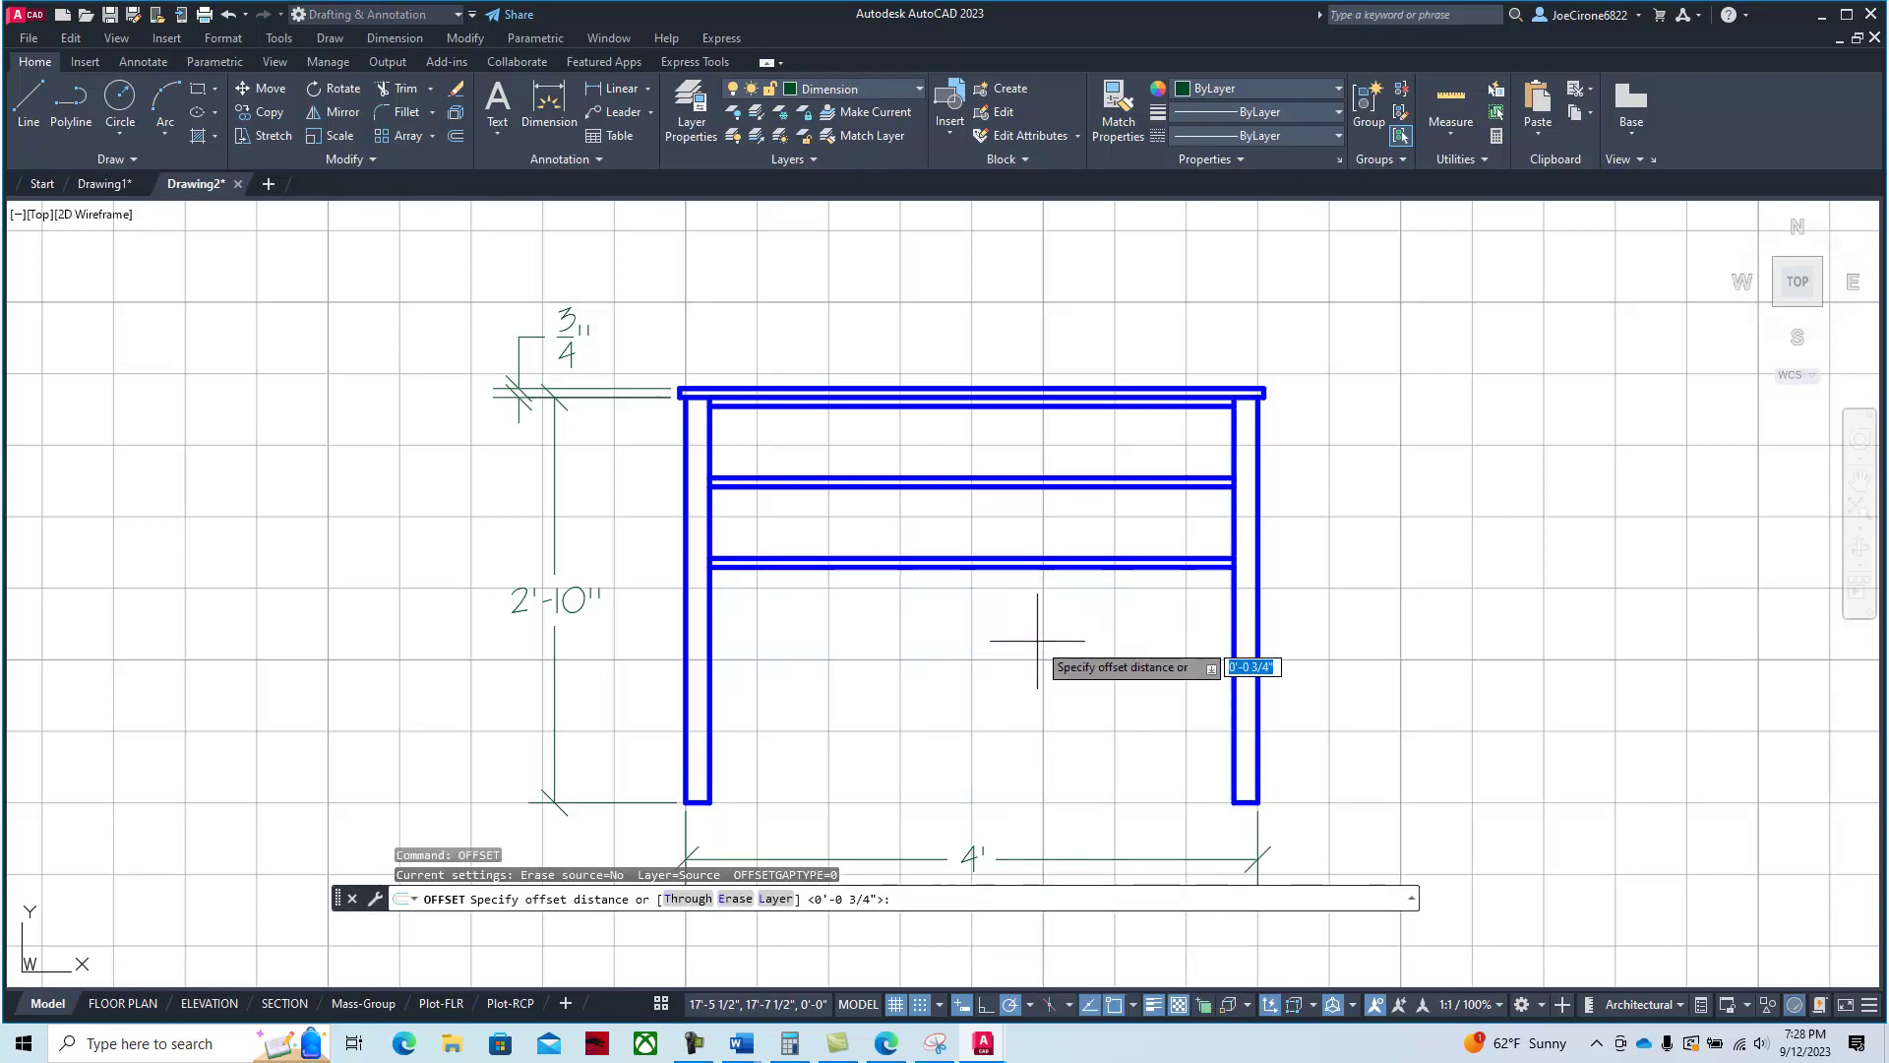
{"action": "type", "text": "6"}
{"action": "key", "text": "Return"}
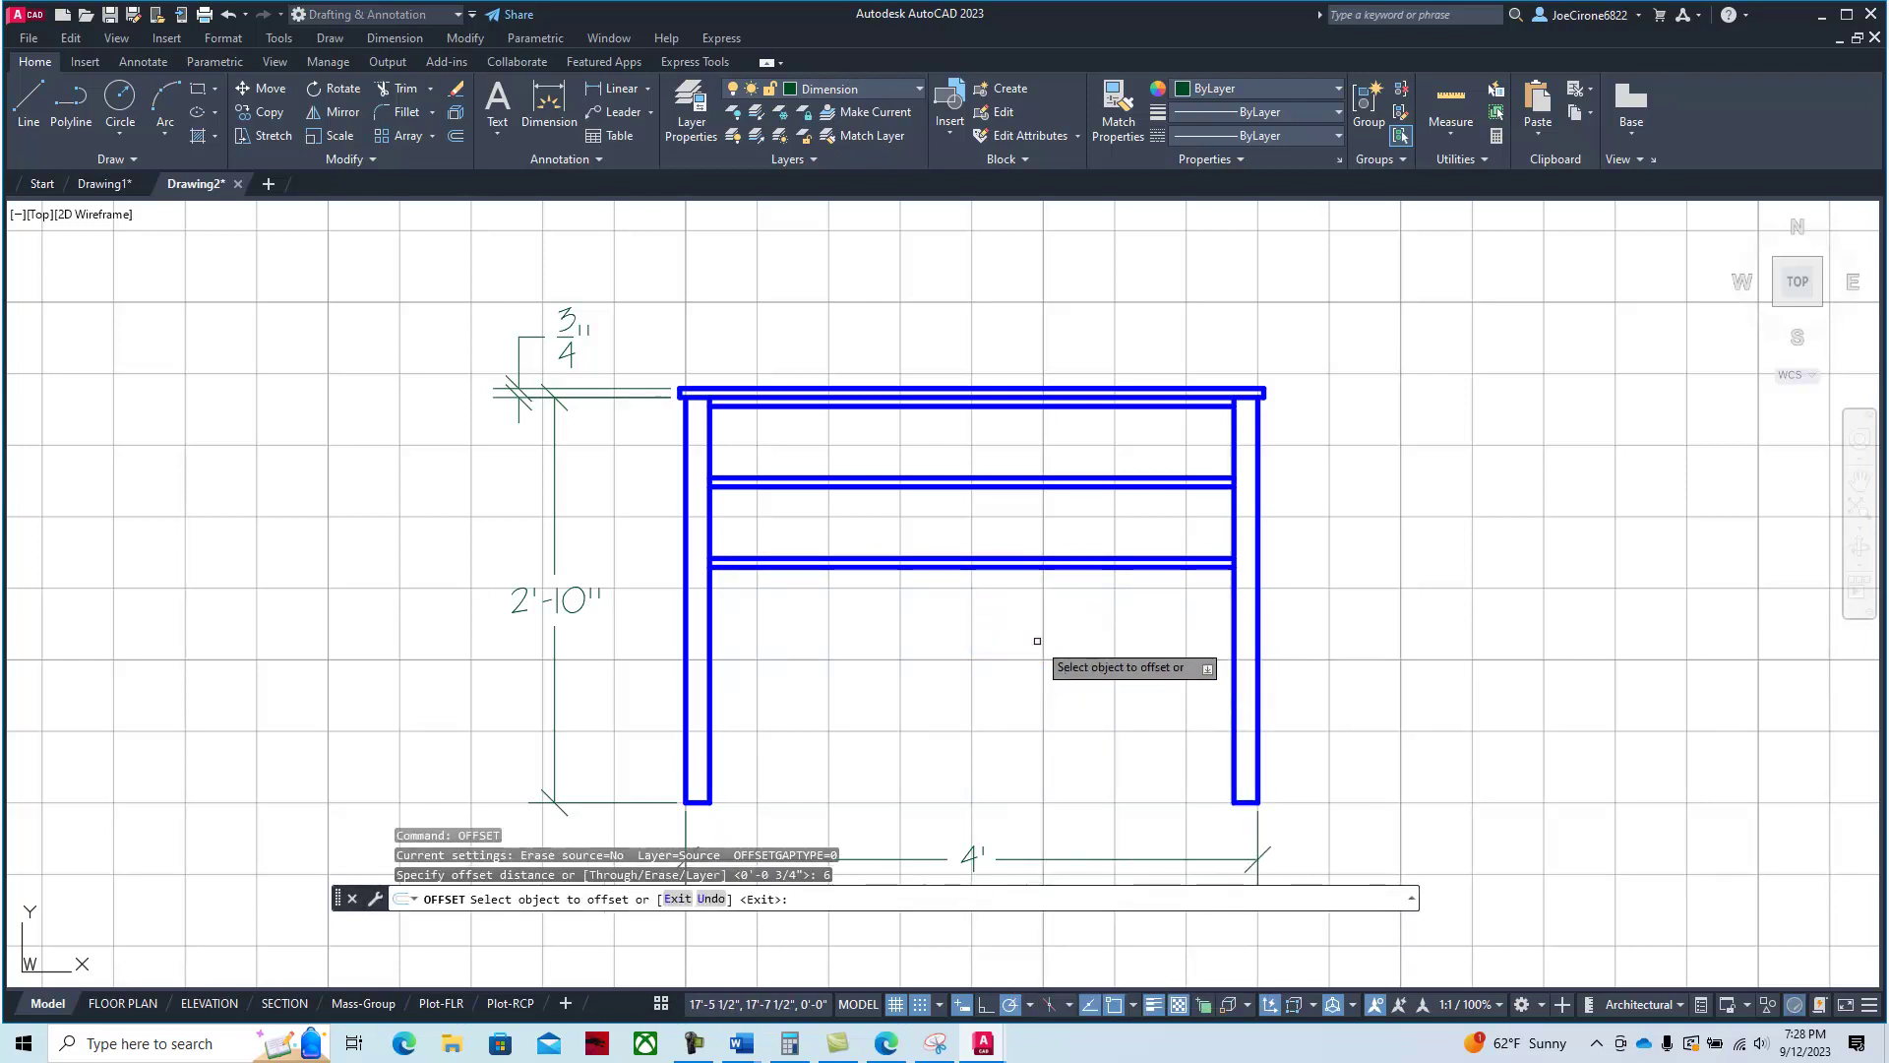
{"action": "left_click", "coordinate": [1043, 567]}
{"action": "left_click", "coordinate": [1038, 688]}
{"action": "right_click", "coordinate": [1039, 692]}
{"action": "left_click", "coordinate": [1073, 706]}
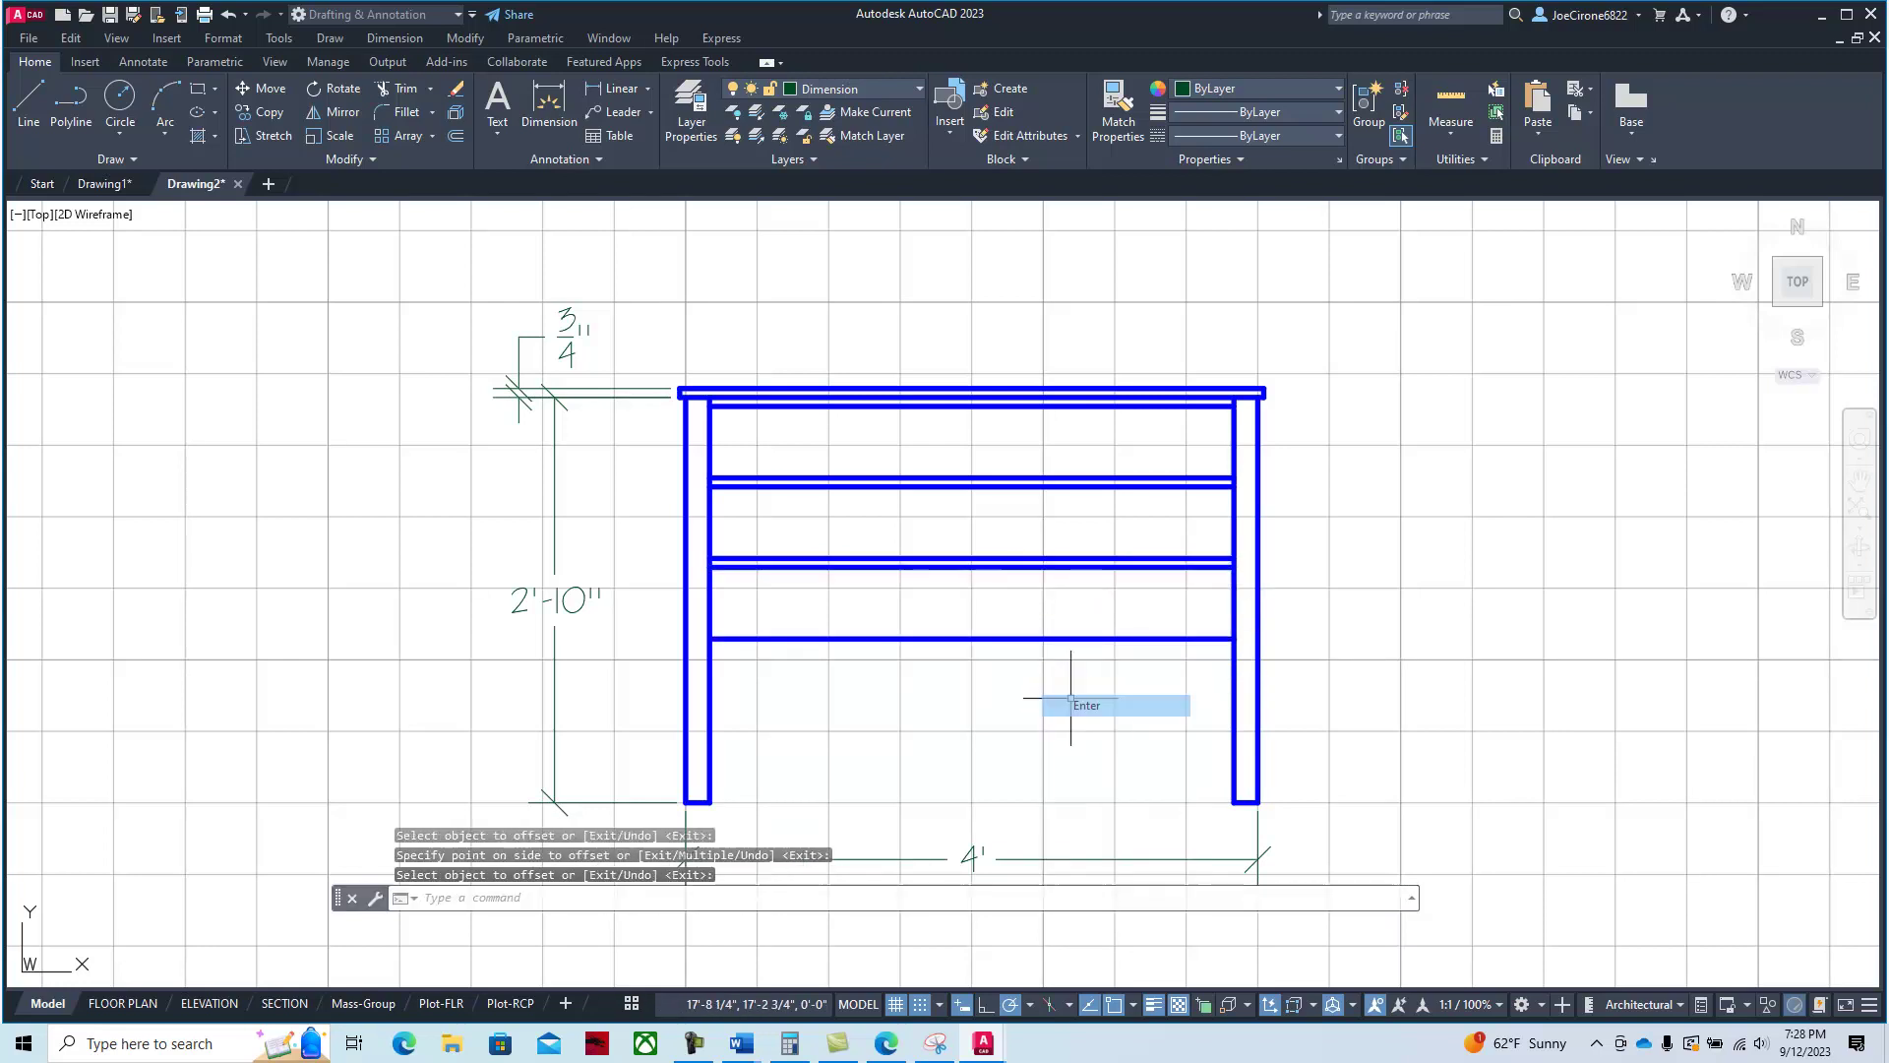
Offset the third drawer opening's bottom line 3/4" downward to form the third divider.
{"action": "right_click", "coordinate": [1079, 696]}
{"action": "left_click", "coordinate": [1092, 319]}
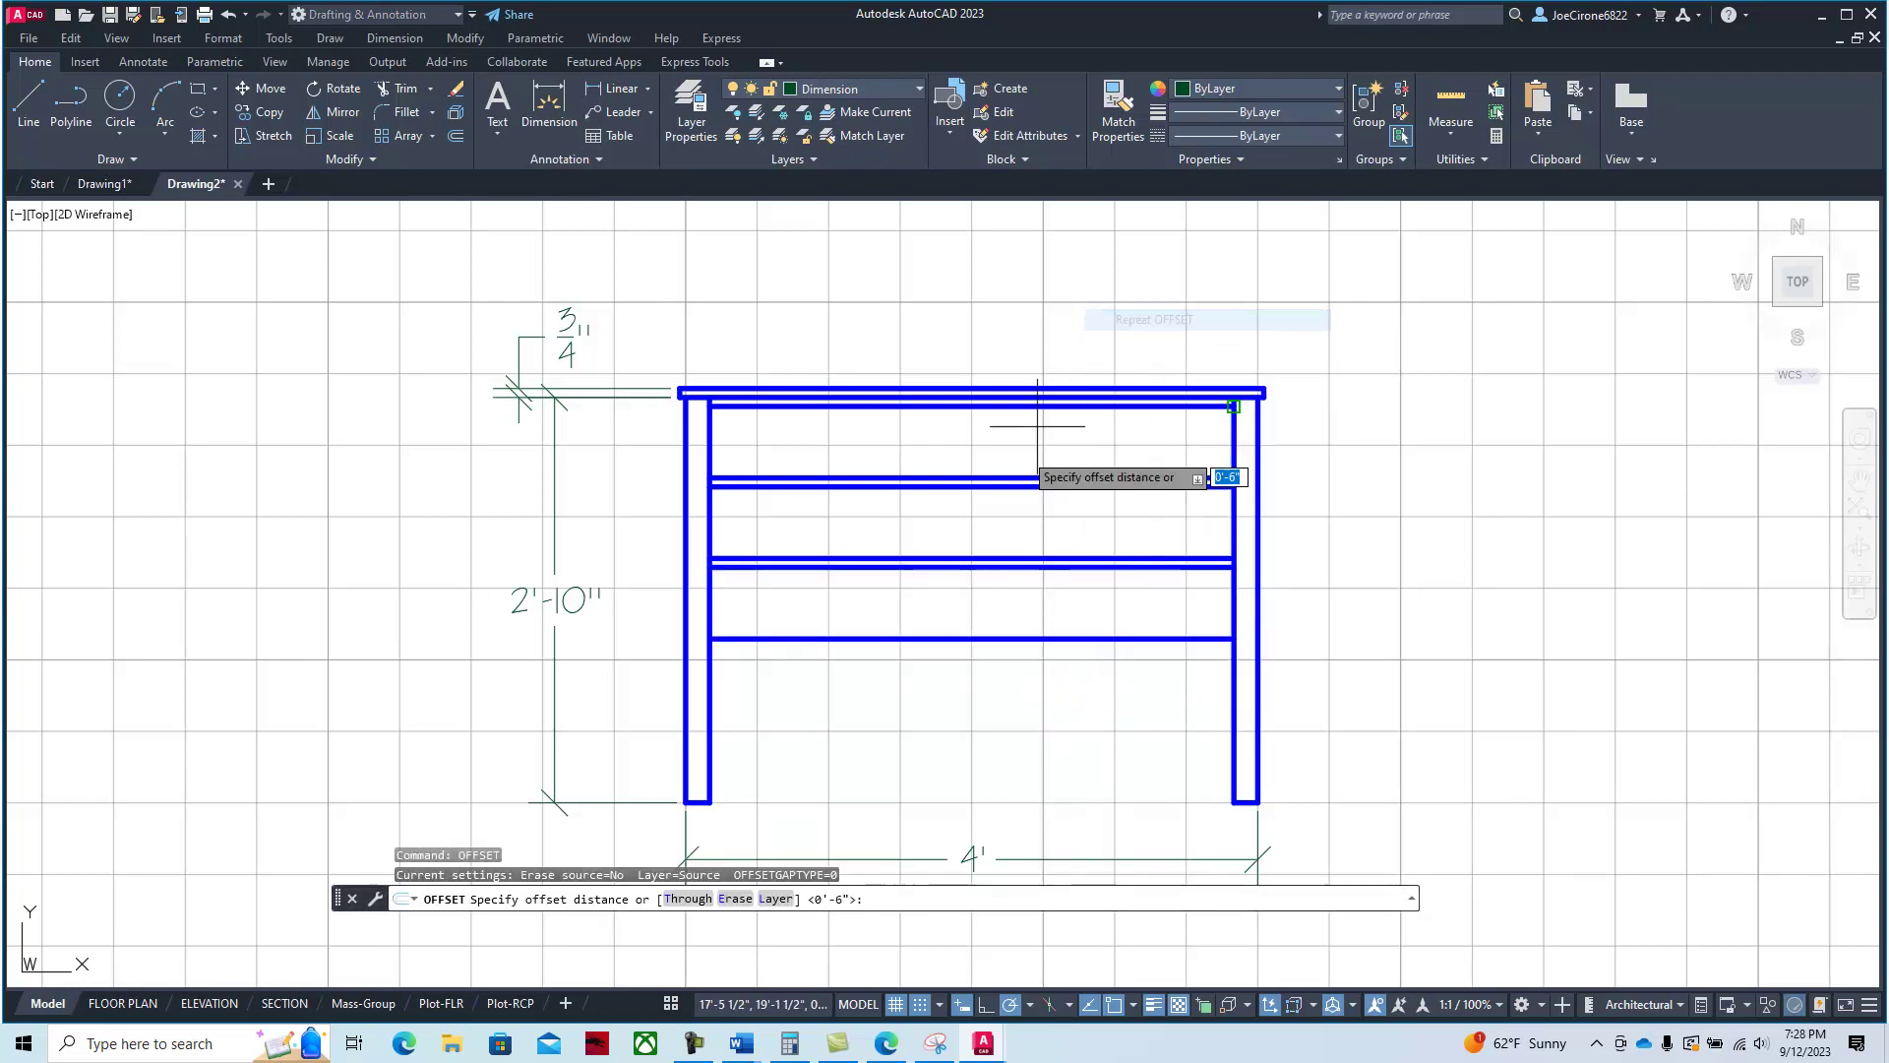
{"action": "type", "text": "3/4"}
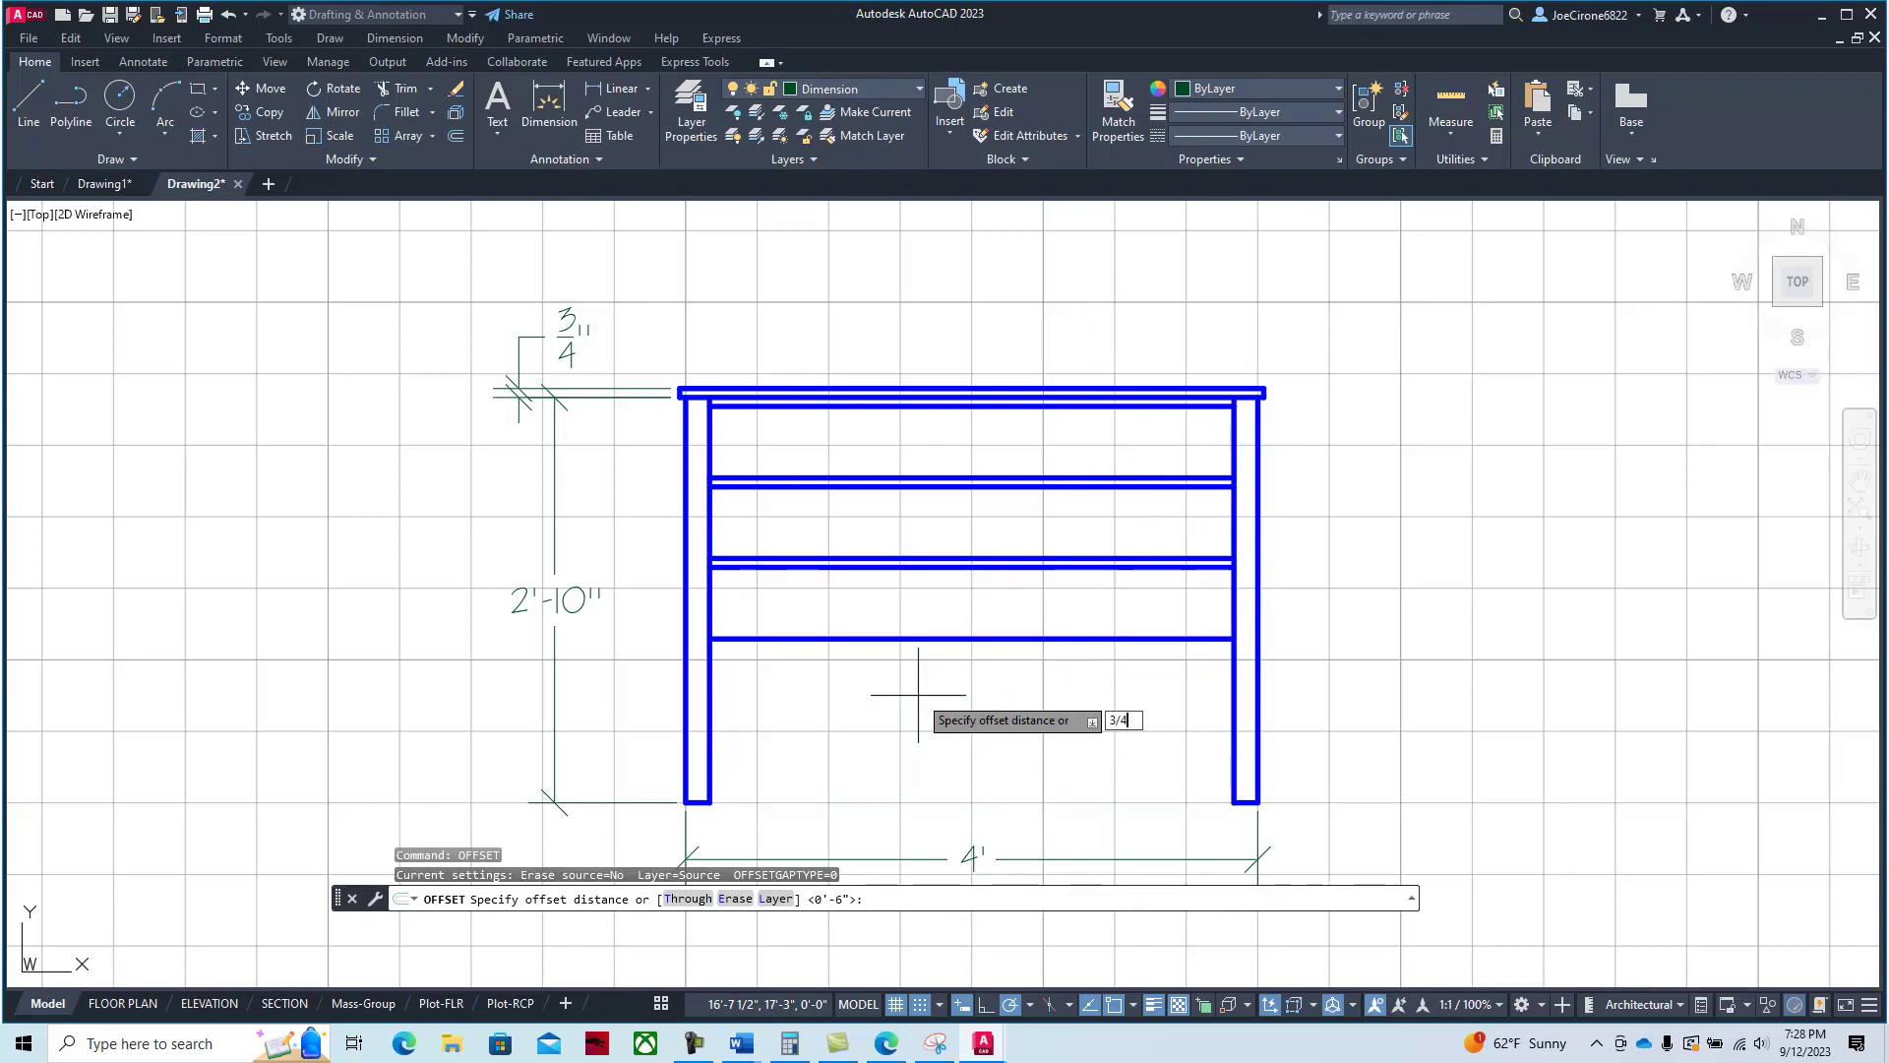
{"action": "key", "text": "Return"}
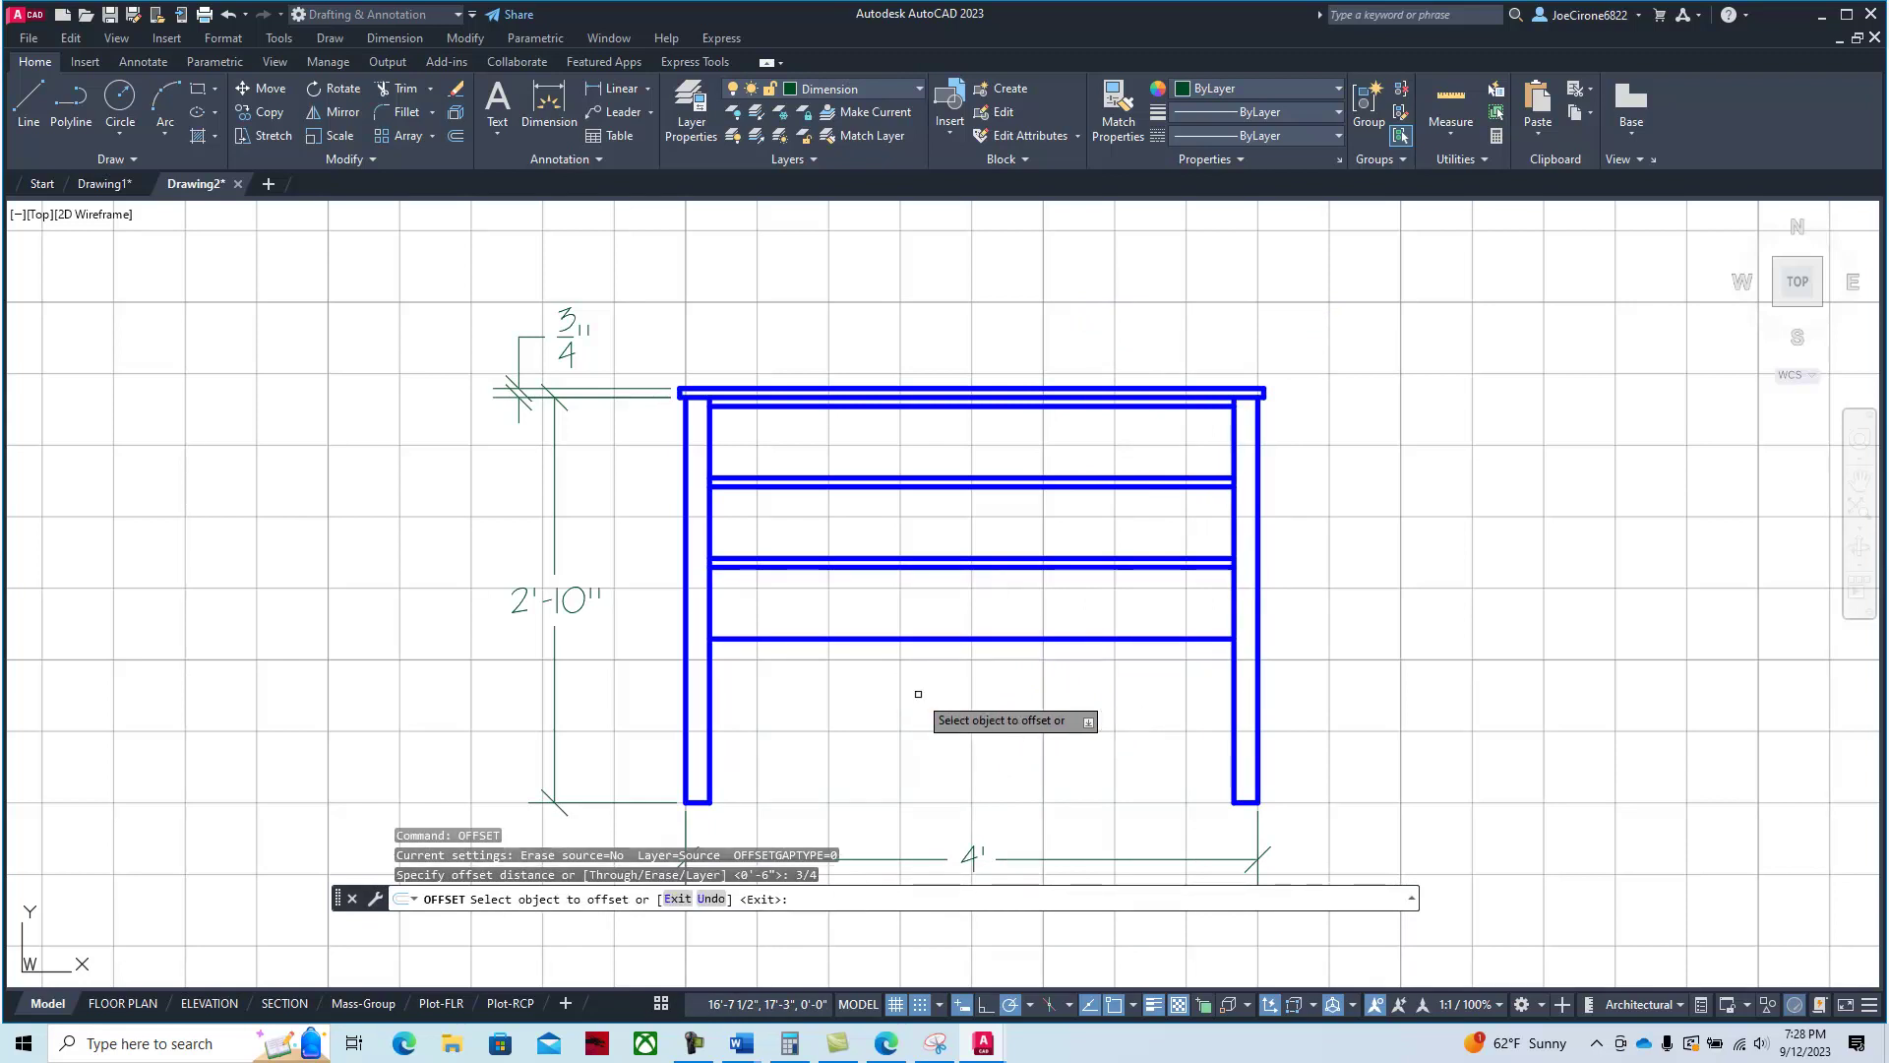
{"action": "left_click", "coordinate": [910, 640]}
{"action": "left_click", "coordinate": [910, 693]}
{"action": "right_click", "coordinate": [920, 594]}
{"action": "left_click", "coordinate": [930, 595]}
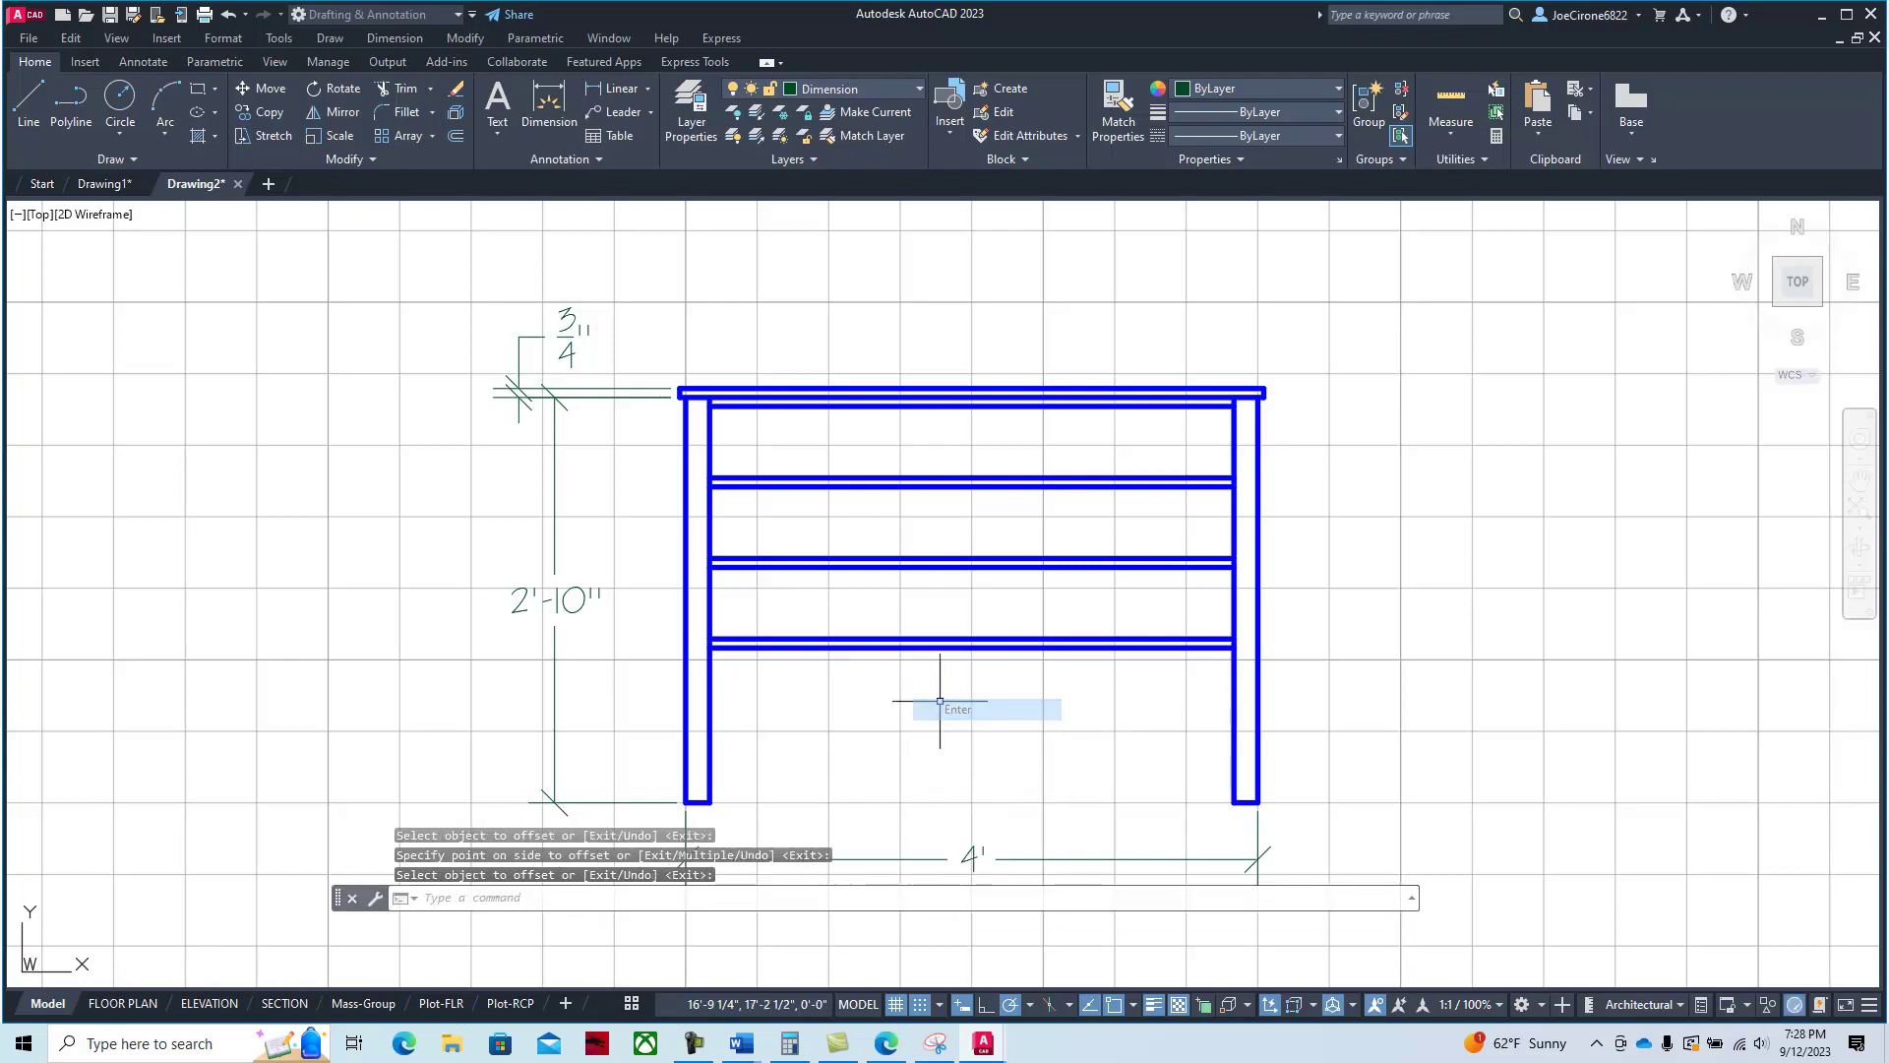
Offset the third divider's lower line 6" downward for the fourth drawer opening.
{"action": "right_click", "coordinate": [942, 699]}
{"action": "left_click", "coordinate": [993, 329]}
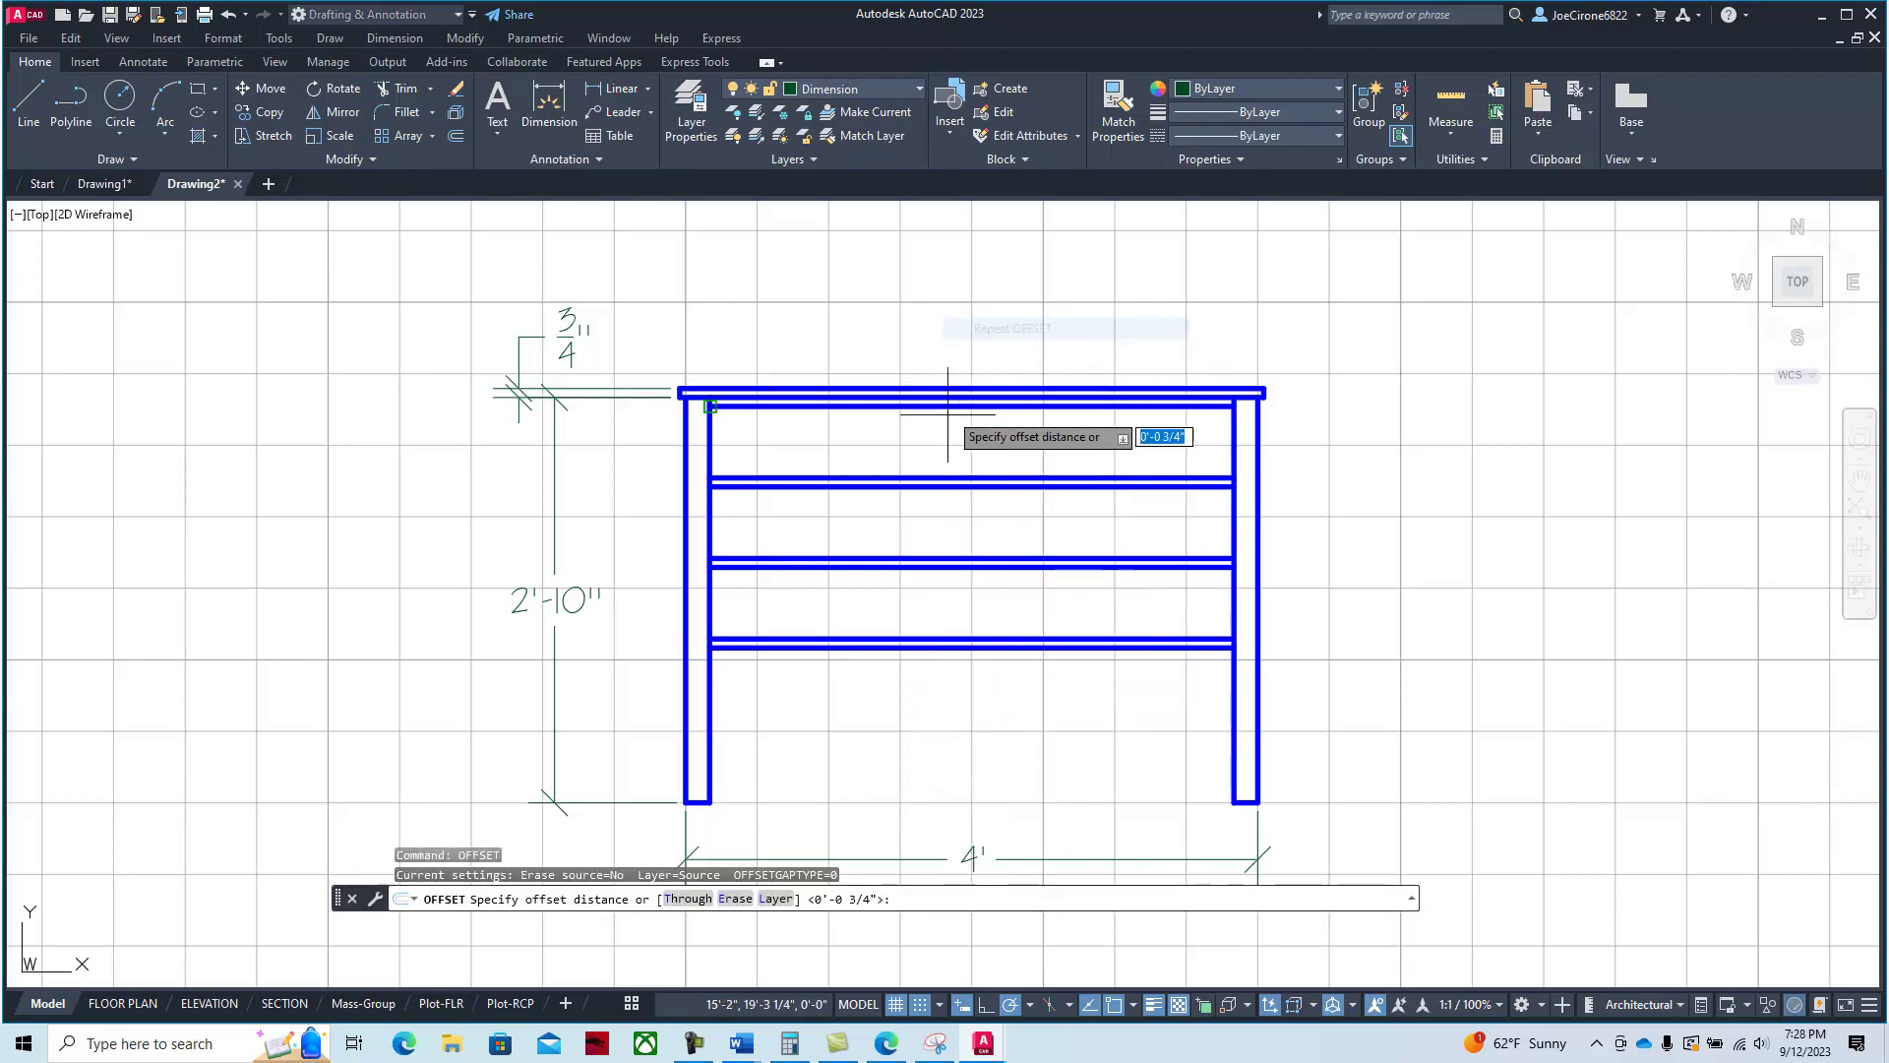
{"action": "type", "text": "6"}
{"action": "key", "text": "Return"}
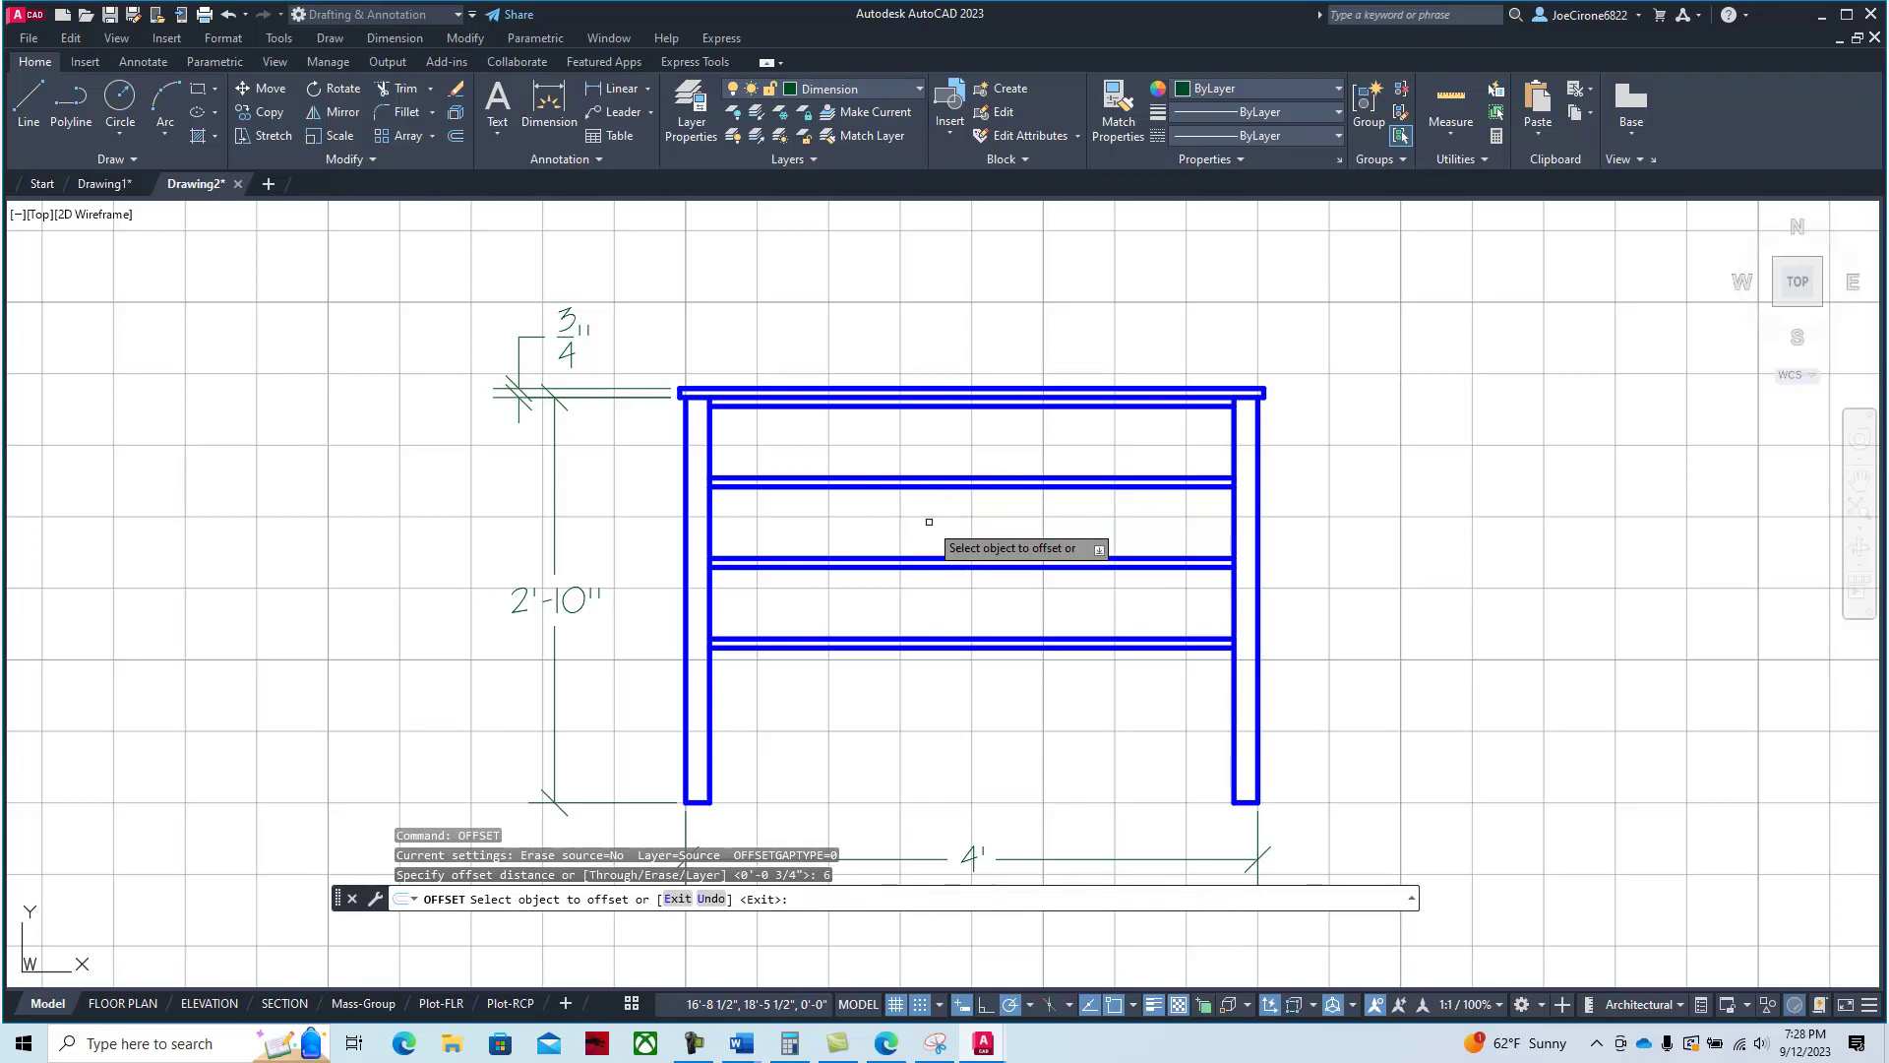
{"action": "left_click", "coordinate": [856, 649]}
{"action": "left_click", "coordinate": [848, 688]}
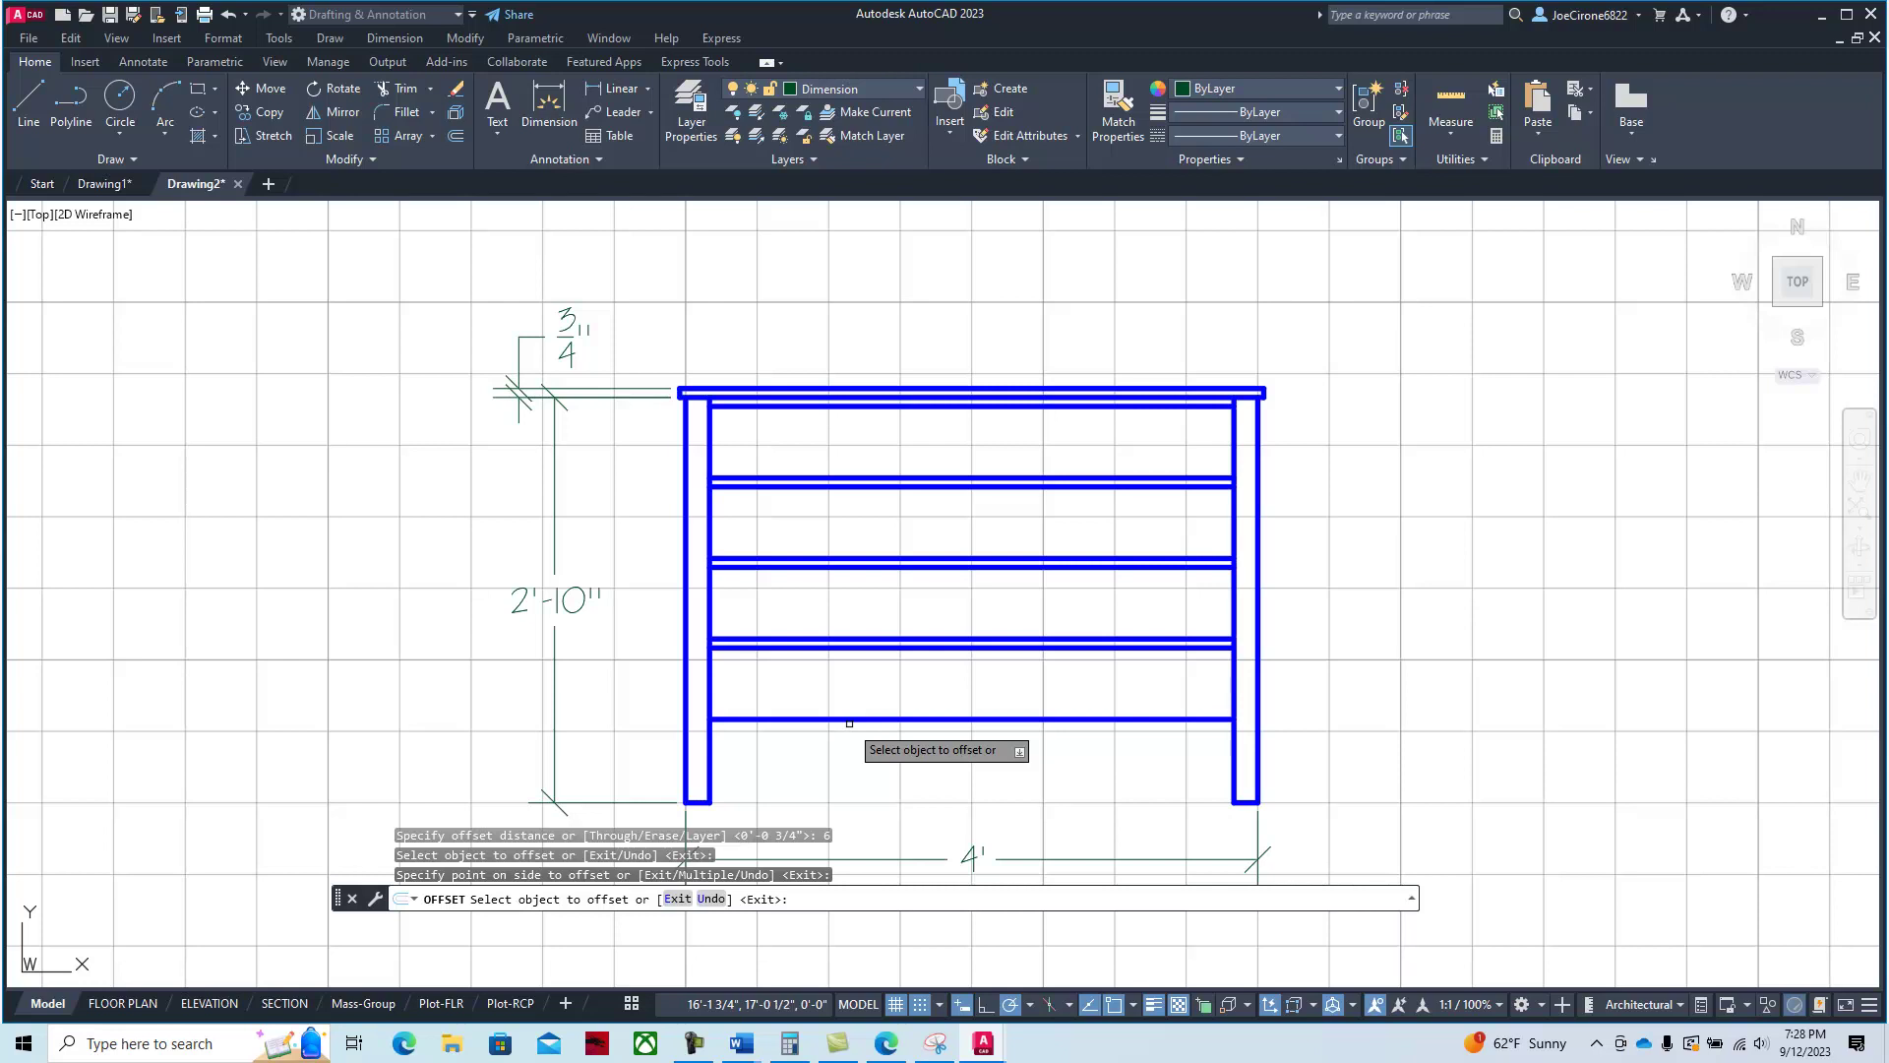
{"action": "key", "text": "Return"}
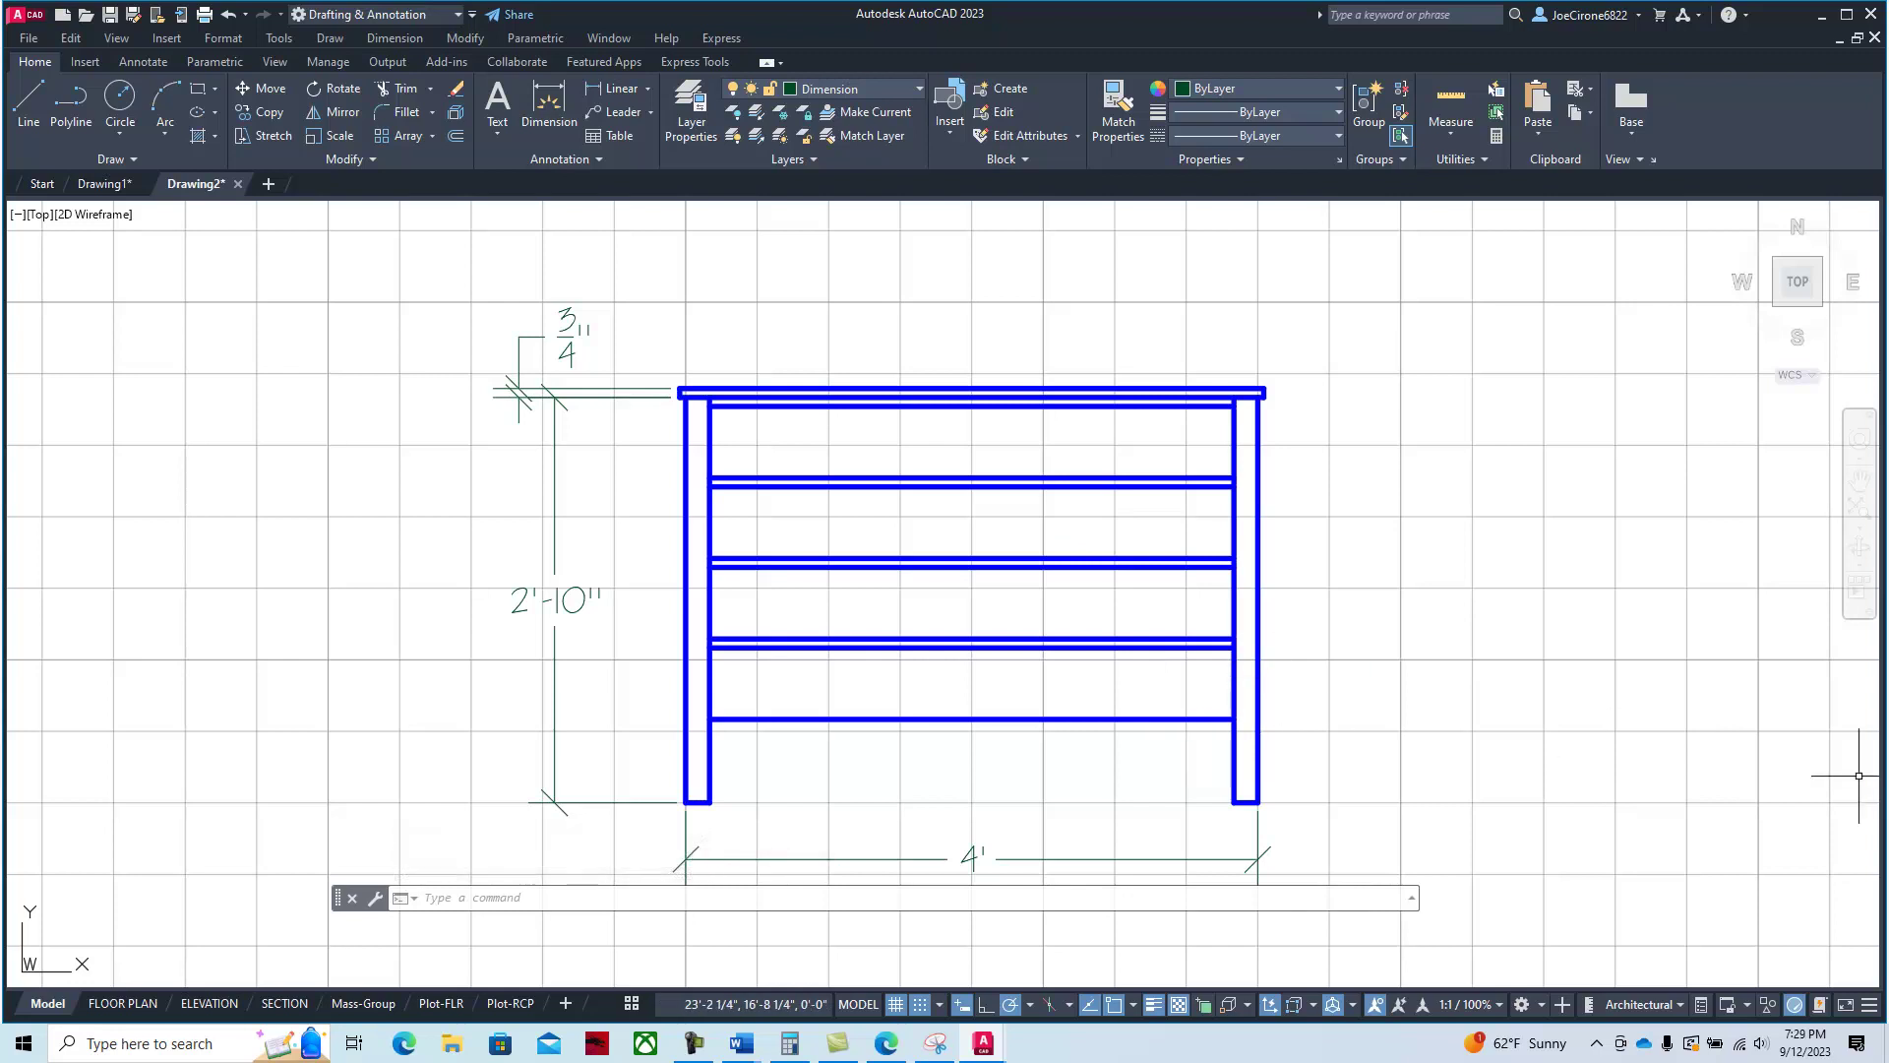
Check the vanity reference and offset the fourth drawer opening's bottom line 2" downward to form the bottom rail.
{"action": "left_click", "coordinate": [934, 1043]}
{"action": "left_click_drag", "start_coordinate": [1604, 130], "coordinate": [1131, 172]}
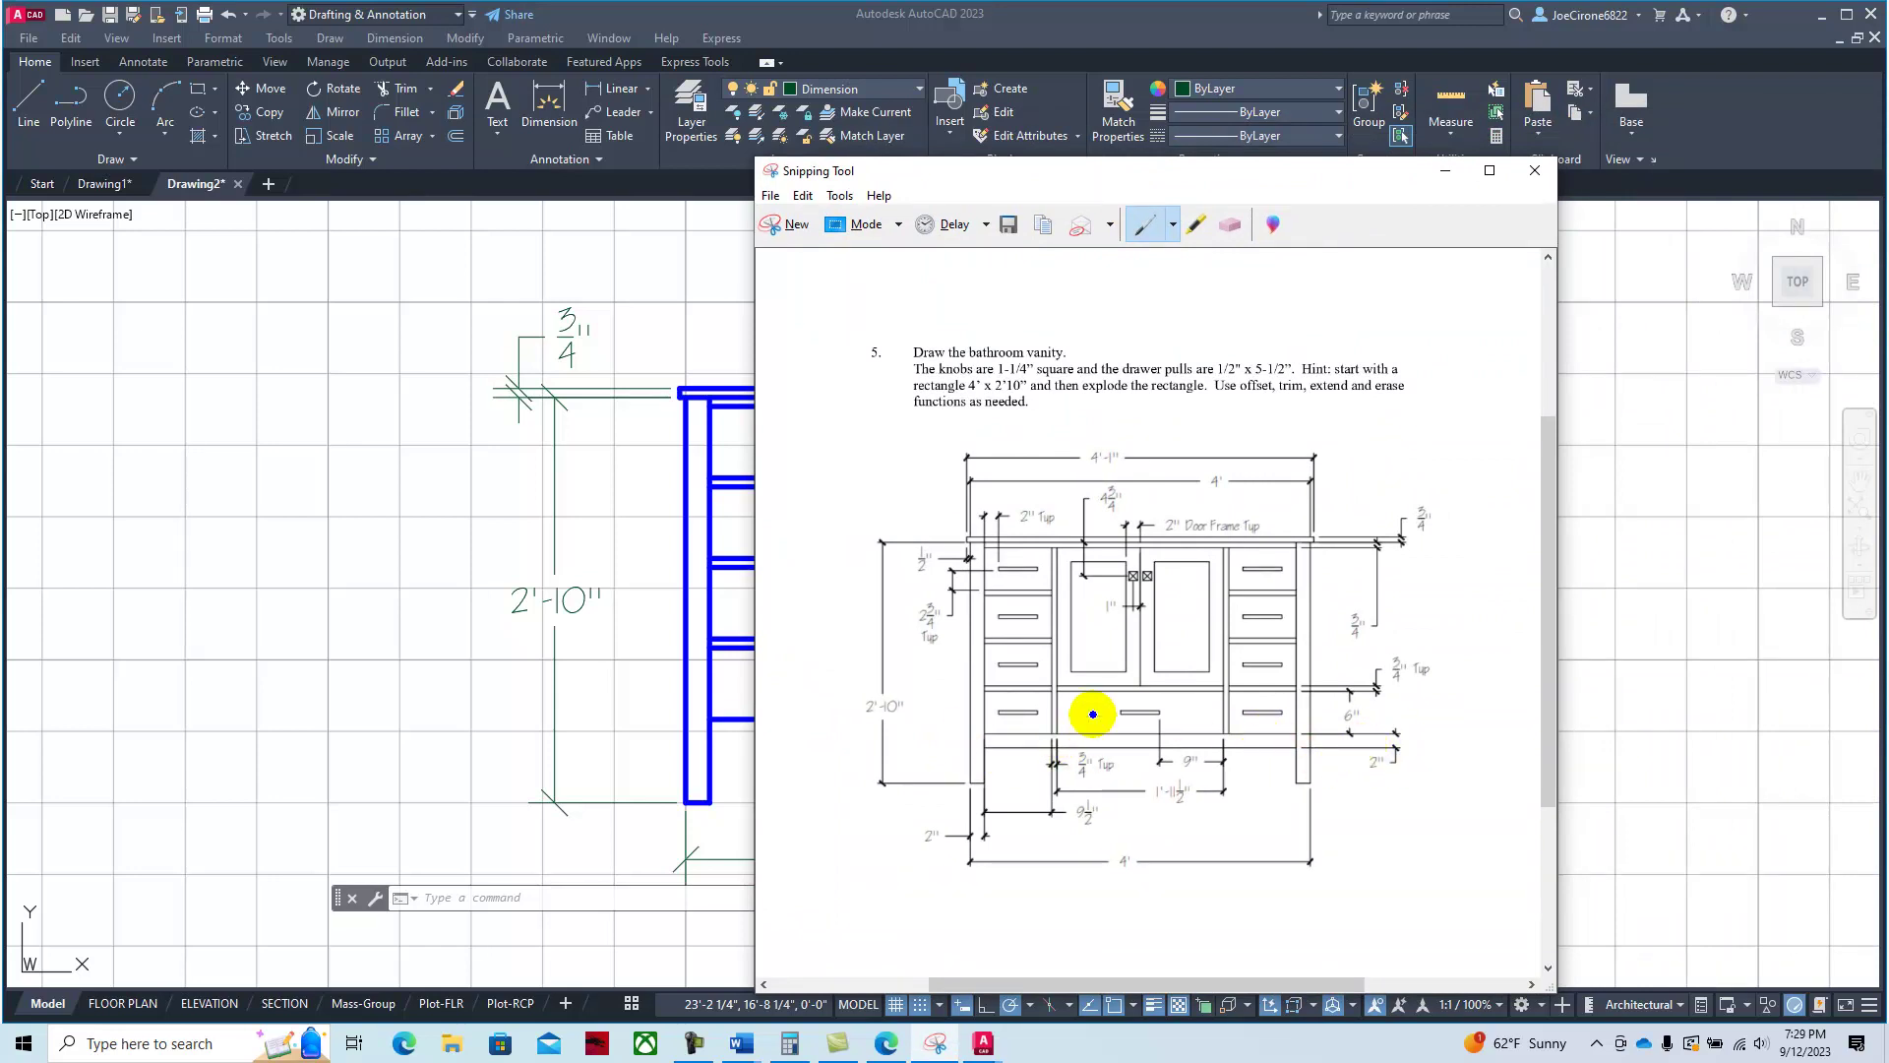
{"action": "mouse_move", "coordinate": [1086, 191]}
{"action": "left_mouse_down"}
{"action": "mouse_move", "coordinate": [1215, 155]}
{"action": "mouse_move", "coordinate": [1888, 147]}
{"action": "left_mouse_up"}
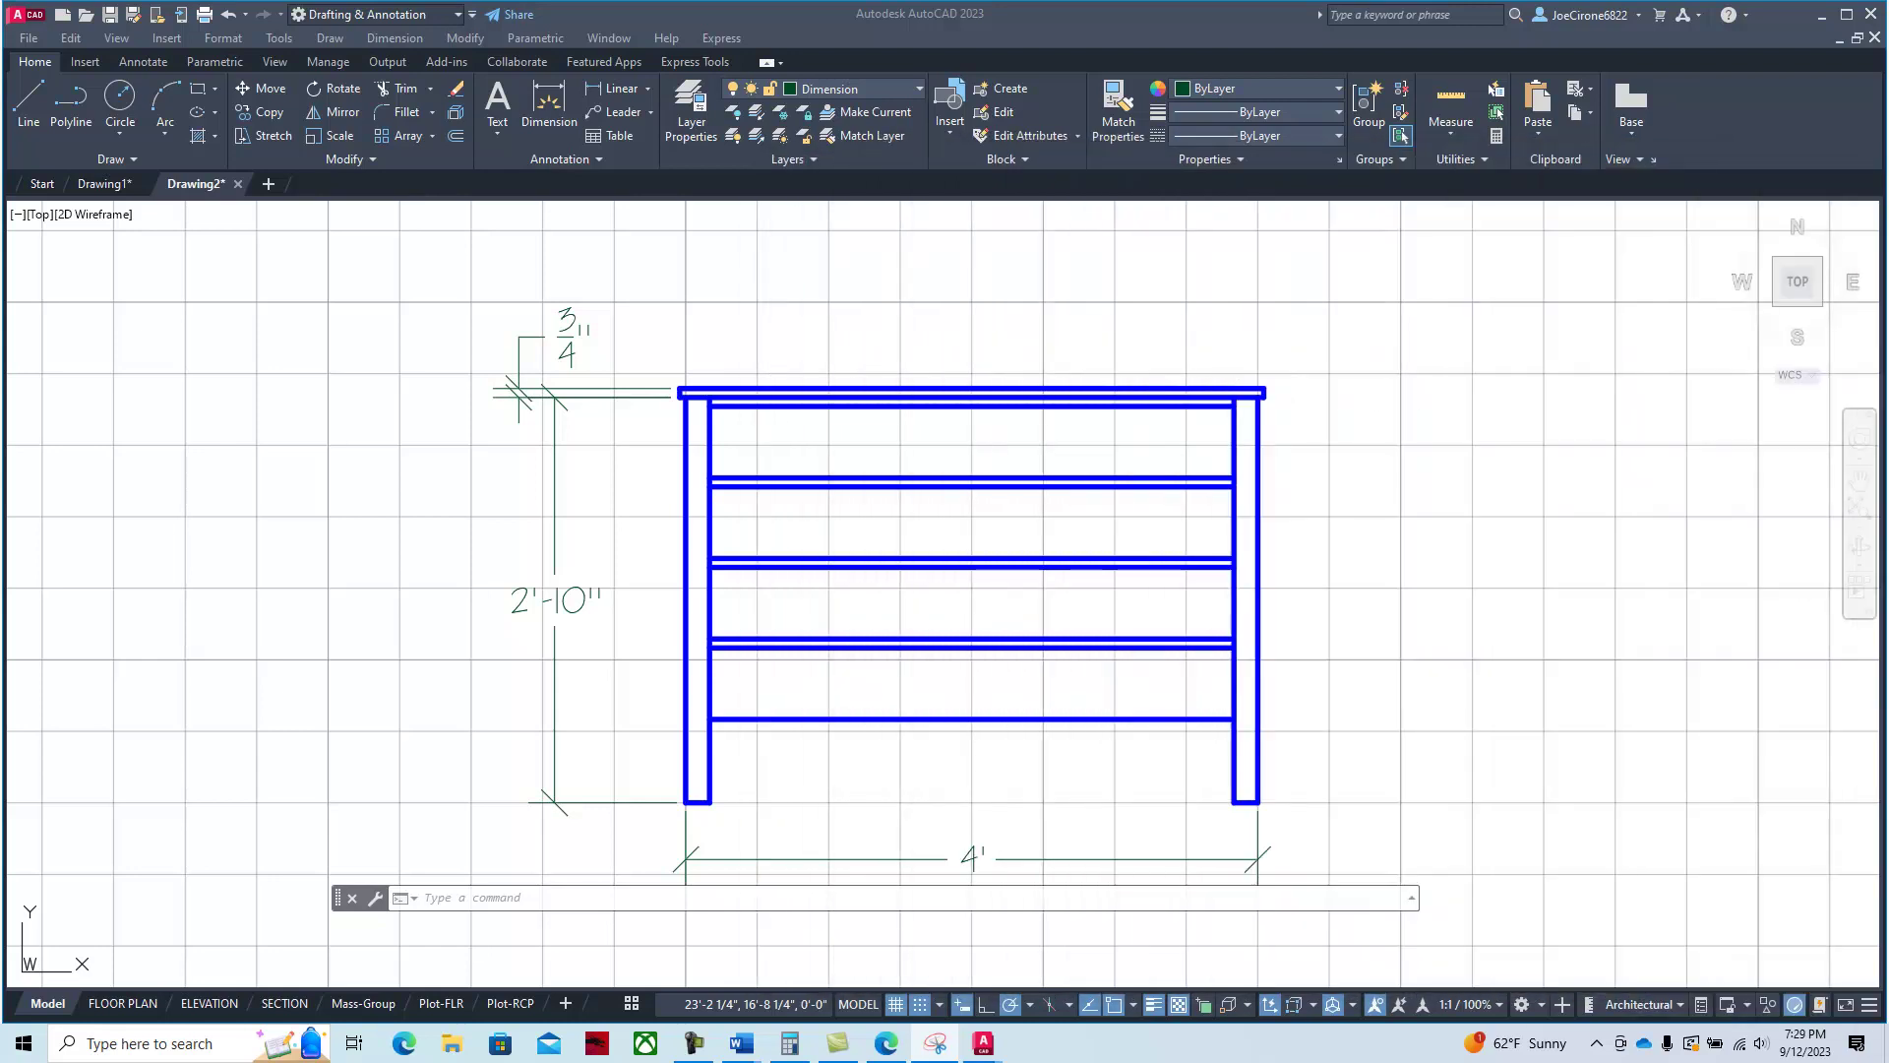
{"action": "left_click", "coordinate": [458, 138]}
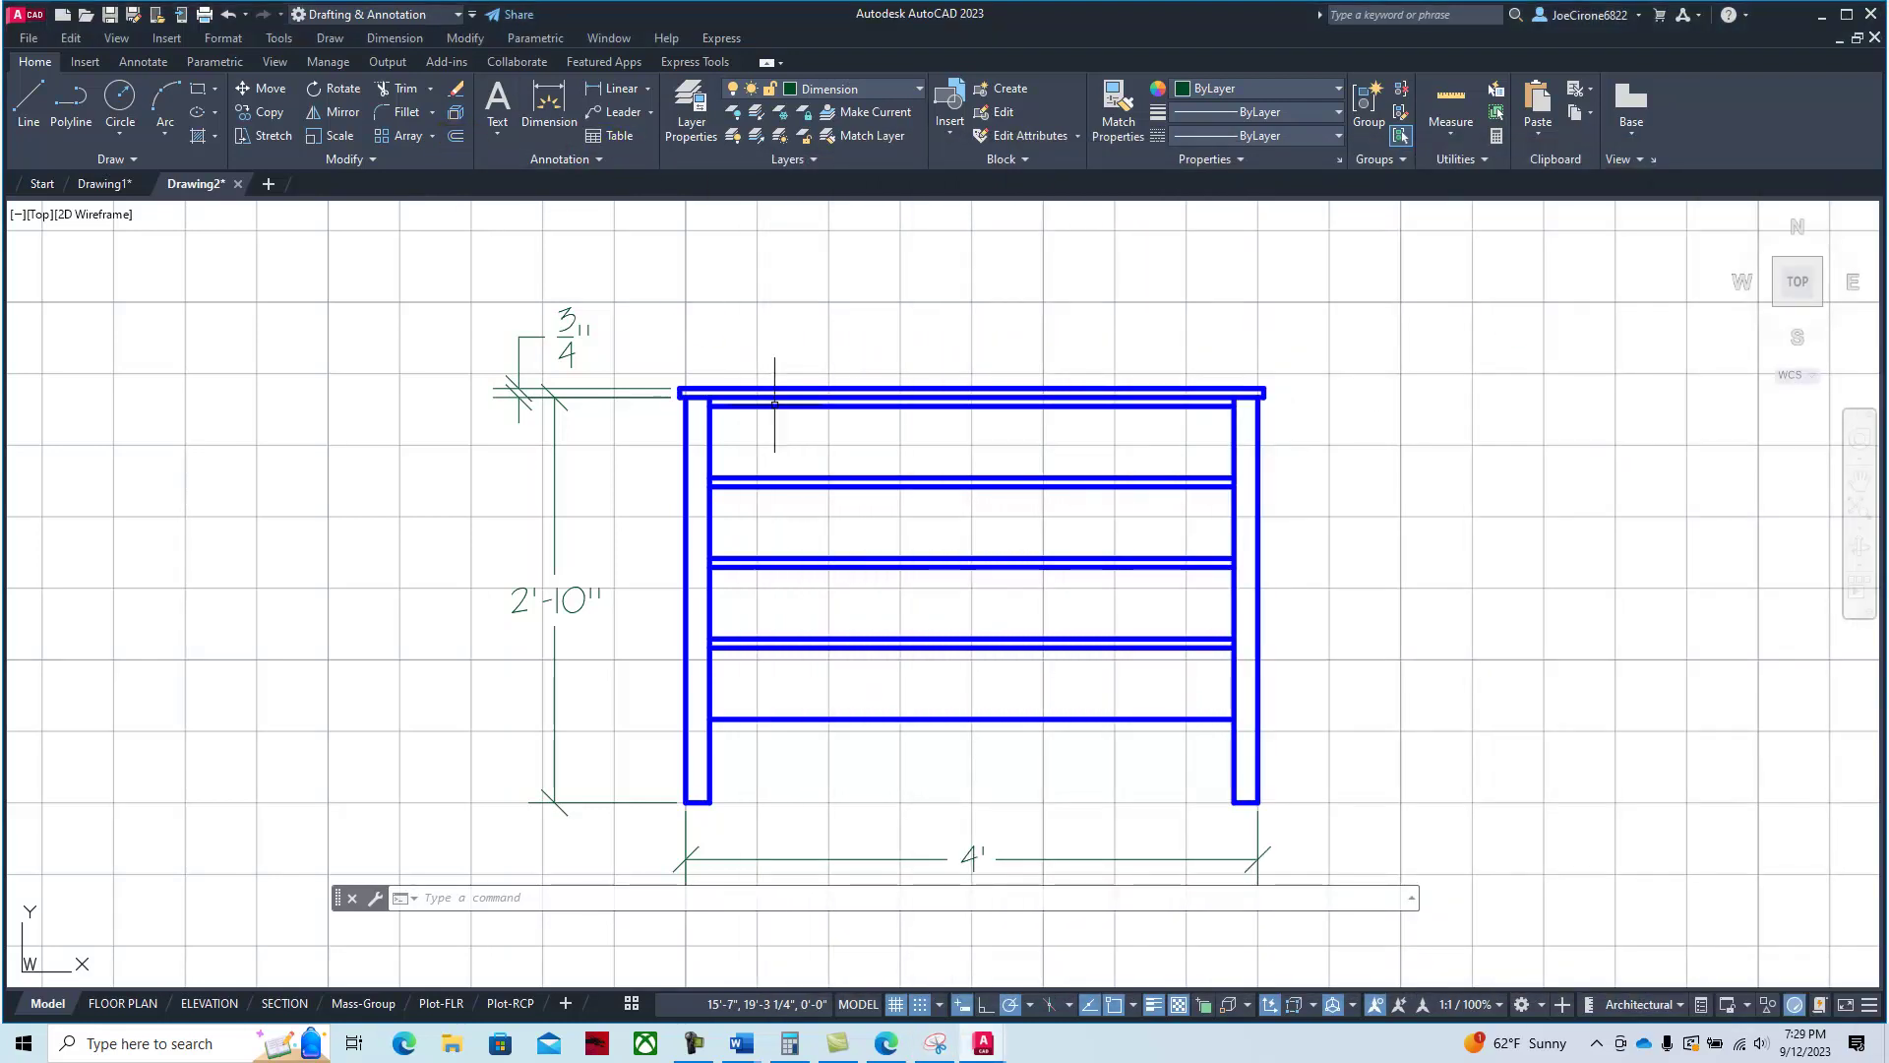
{"action": "left_click", "coordinate": [458, 139]}
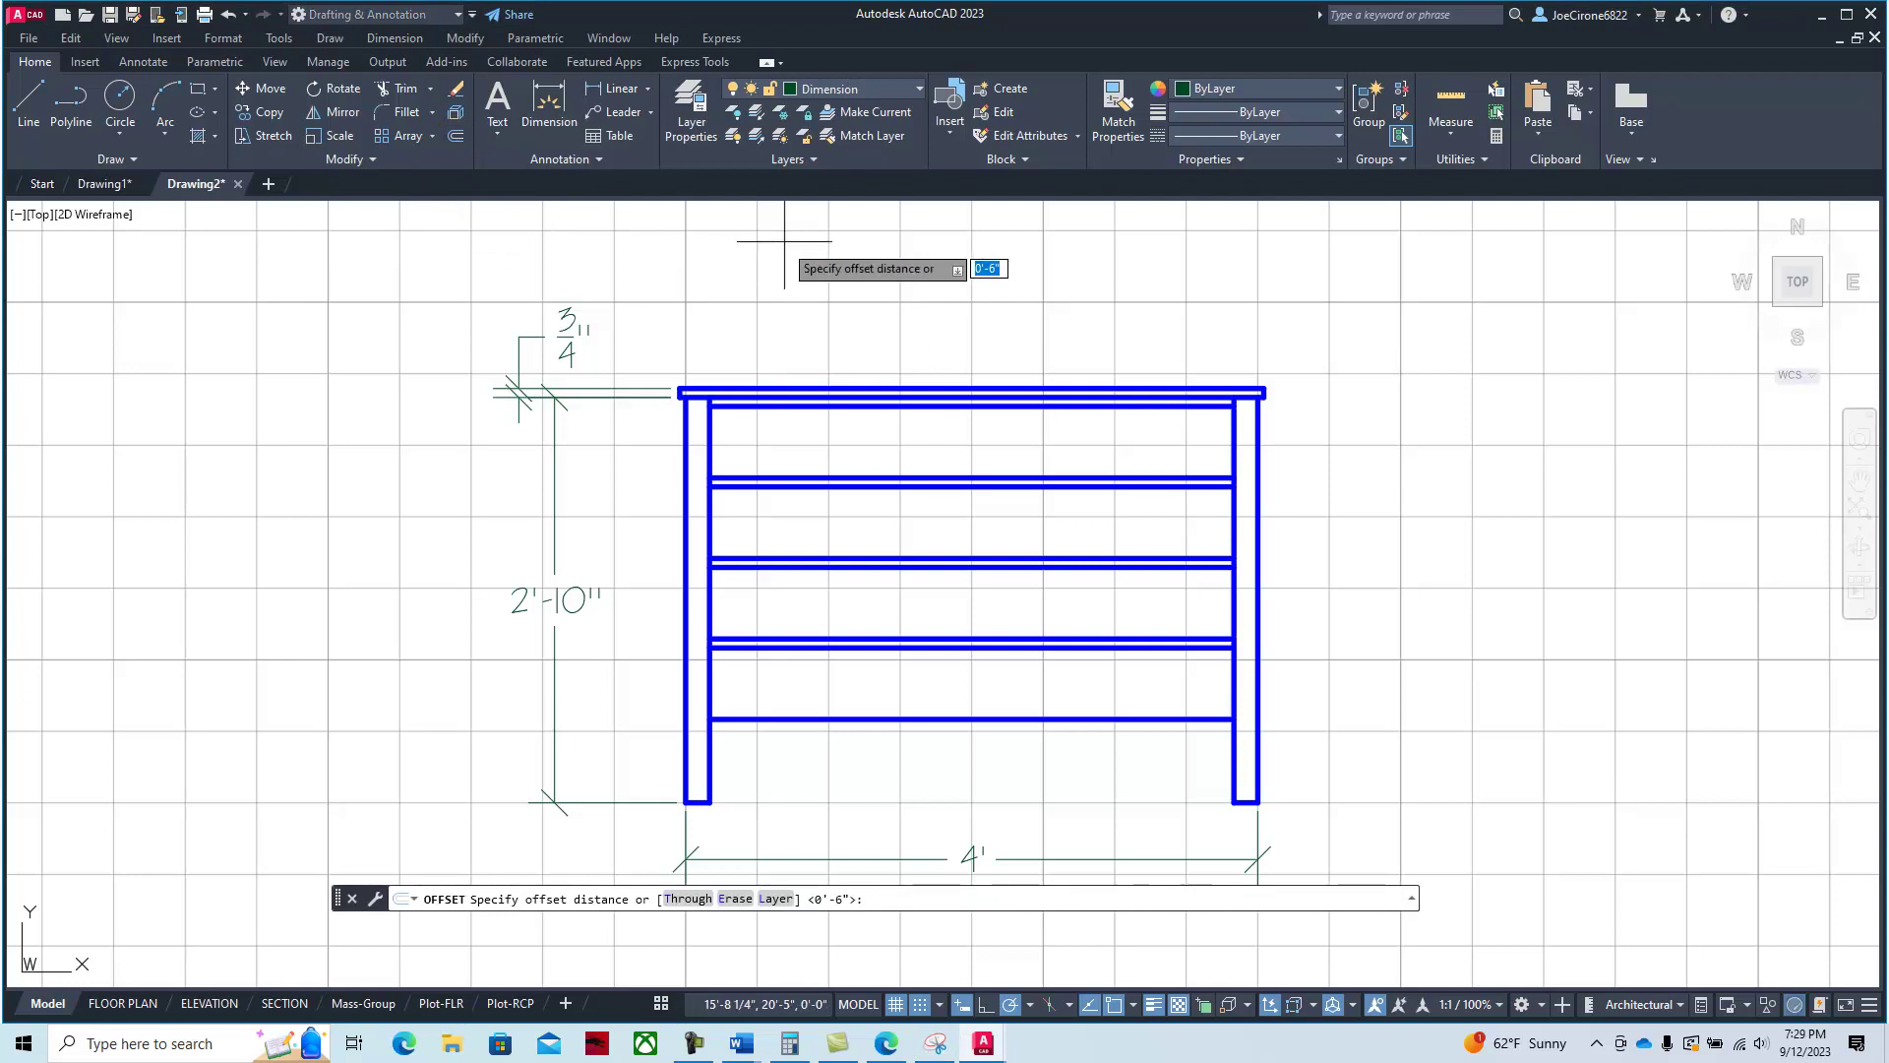
{"action": "type", "text": "2"}
{"action": "key", "text": "Return"}
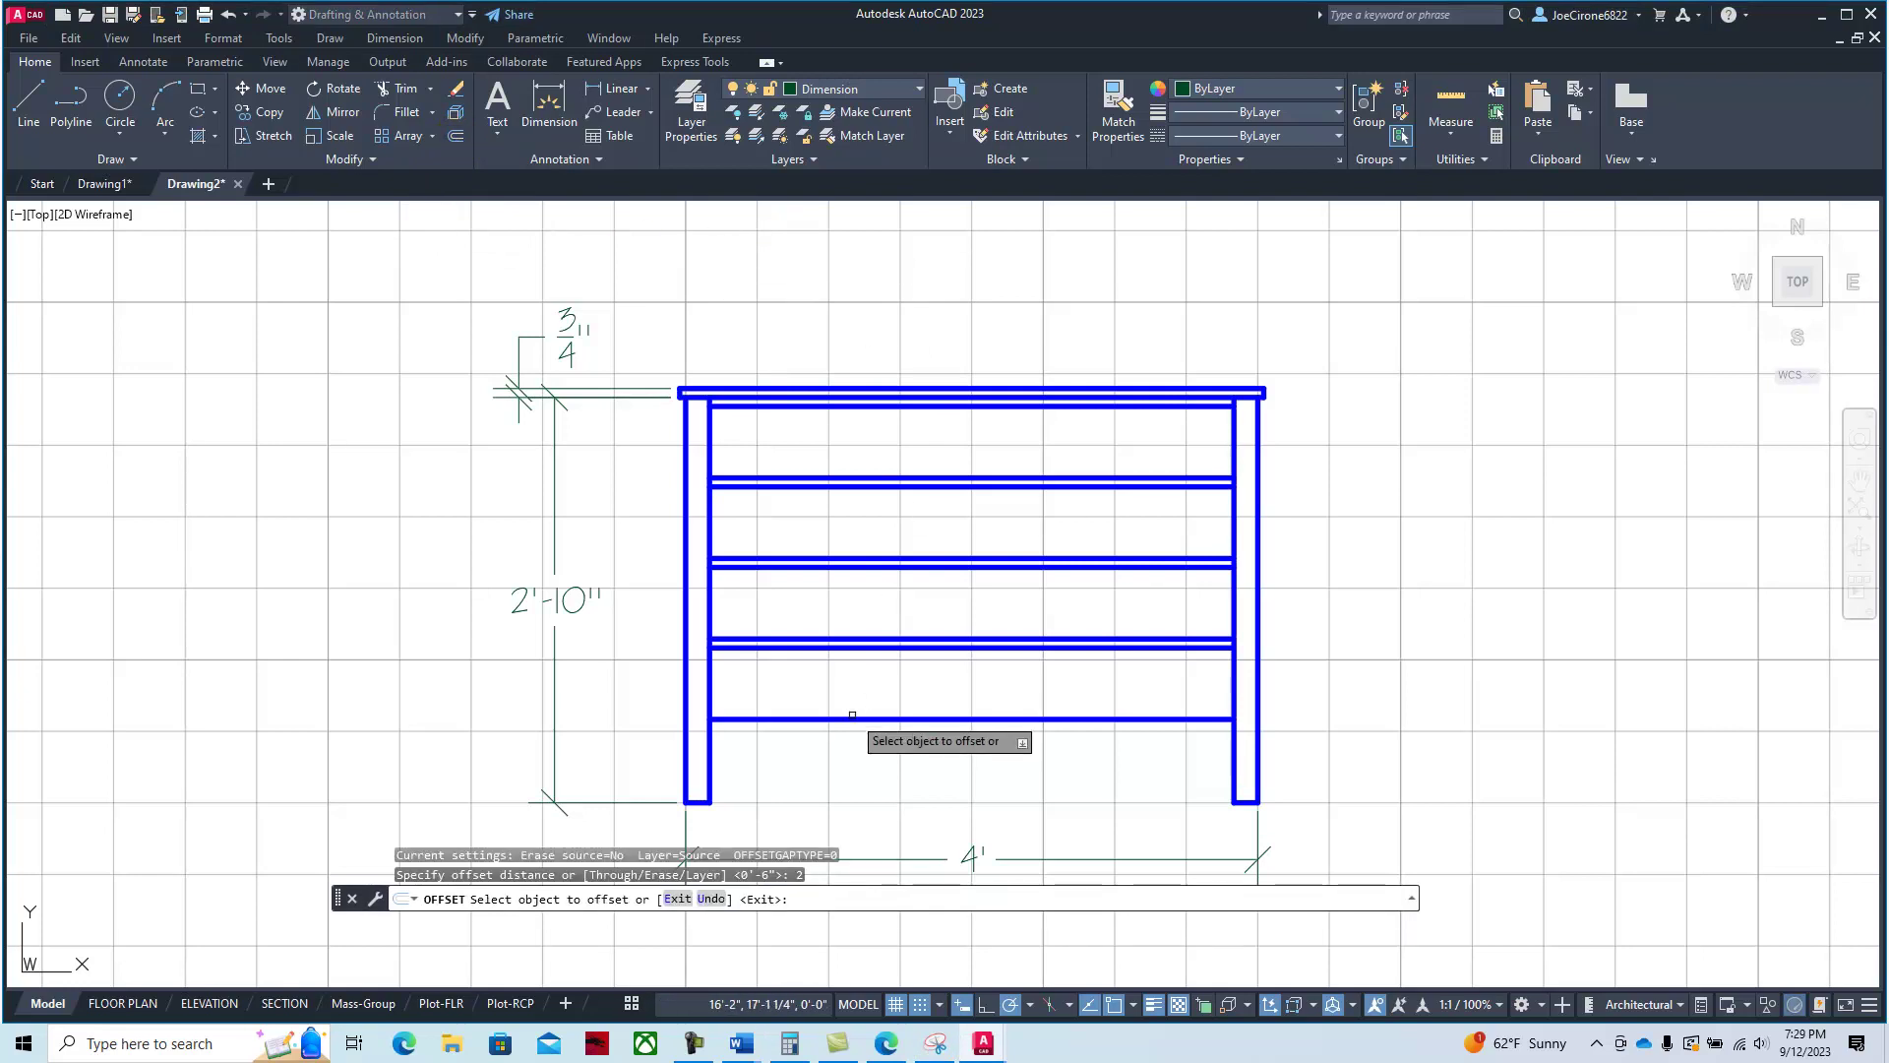
{"action": "left_click", "coordinate": [848, 718]}
{"action": "left_click", "coordinate": [856, 755]}
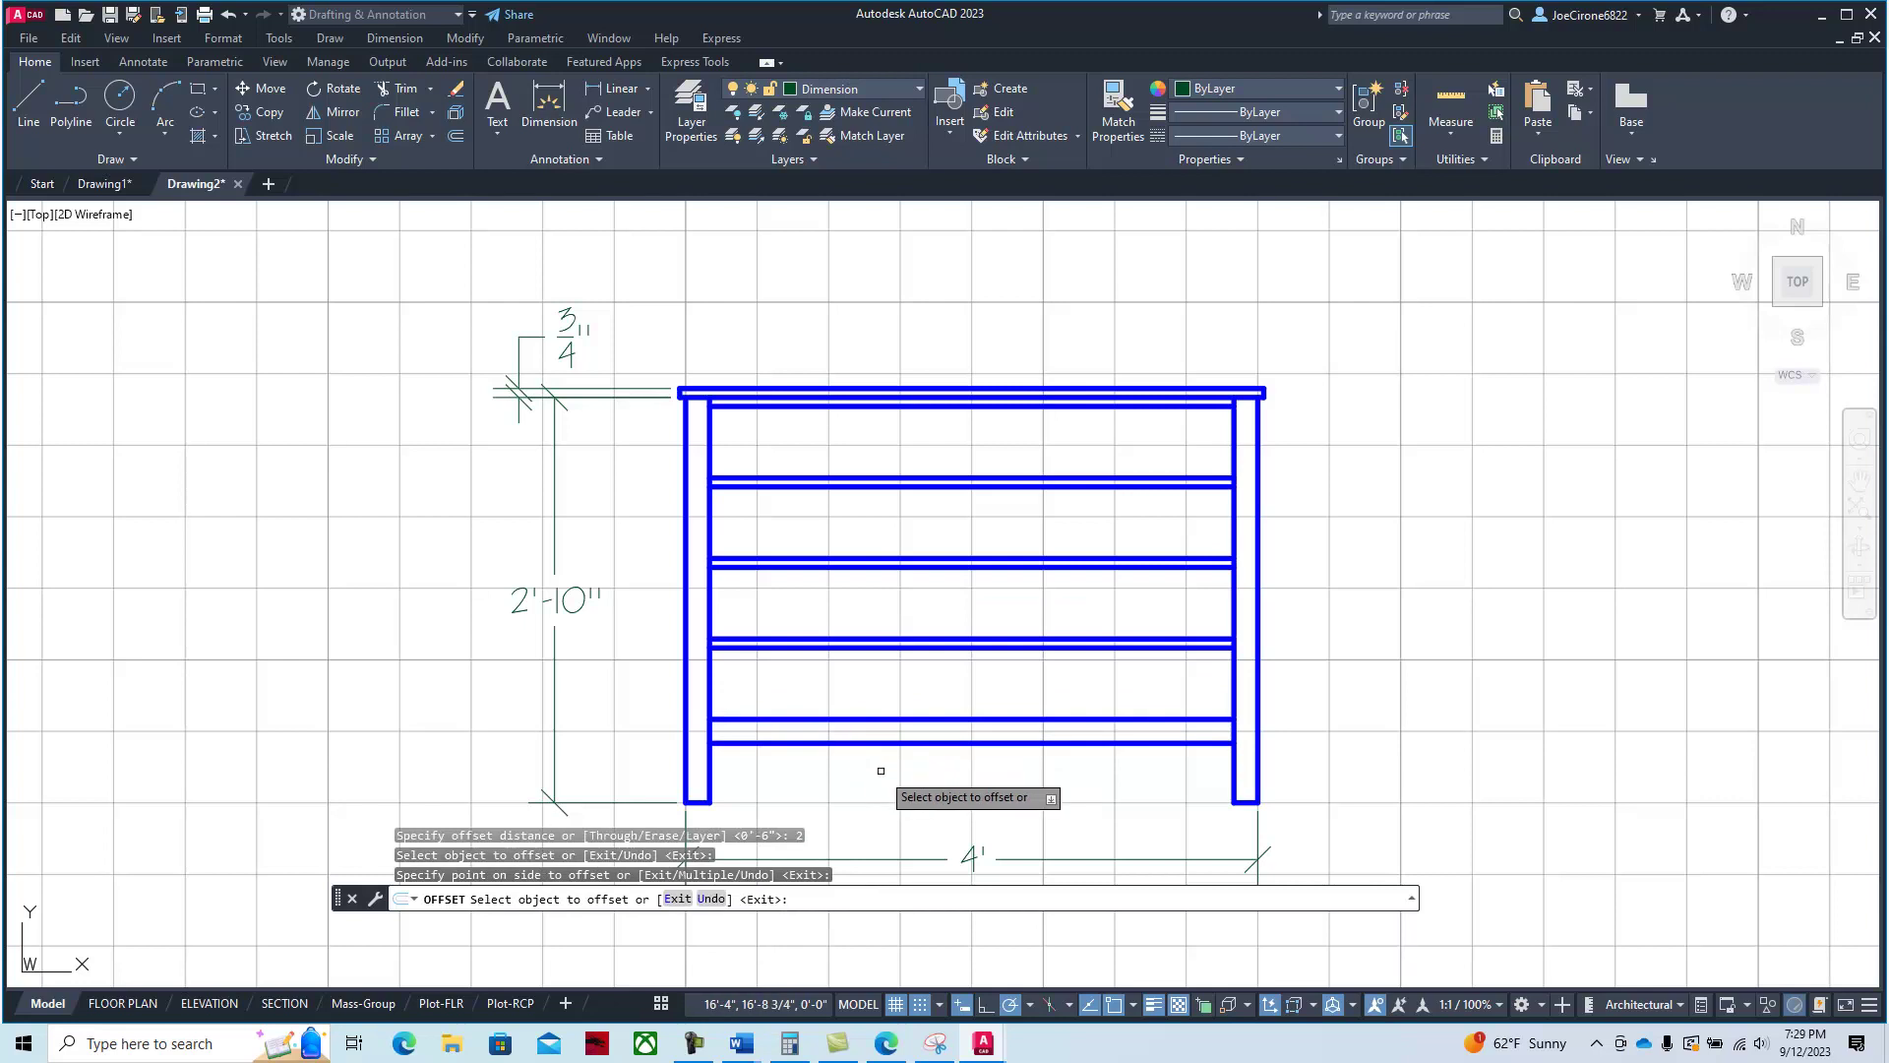
{"action": "right_click", "coordinate": [926, 779]}
{"action": "left_click", "coordinate": [963, 786]}
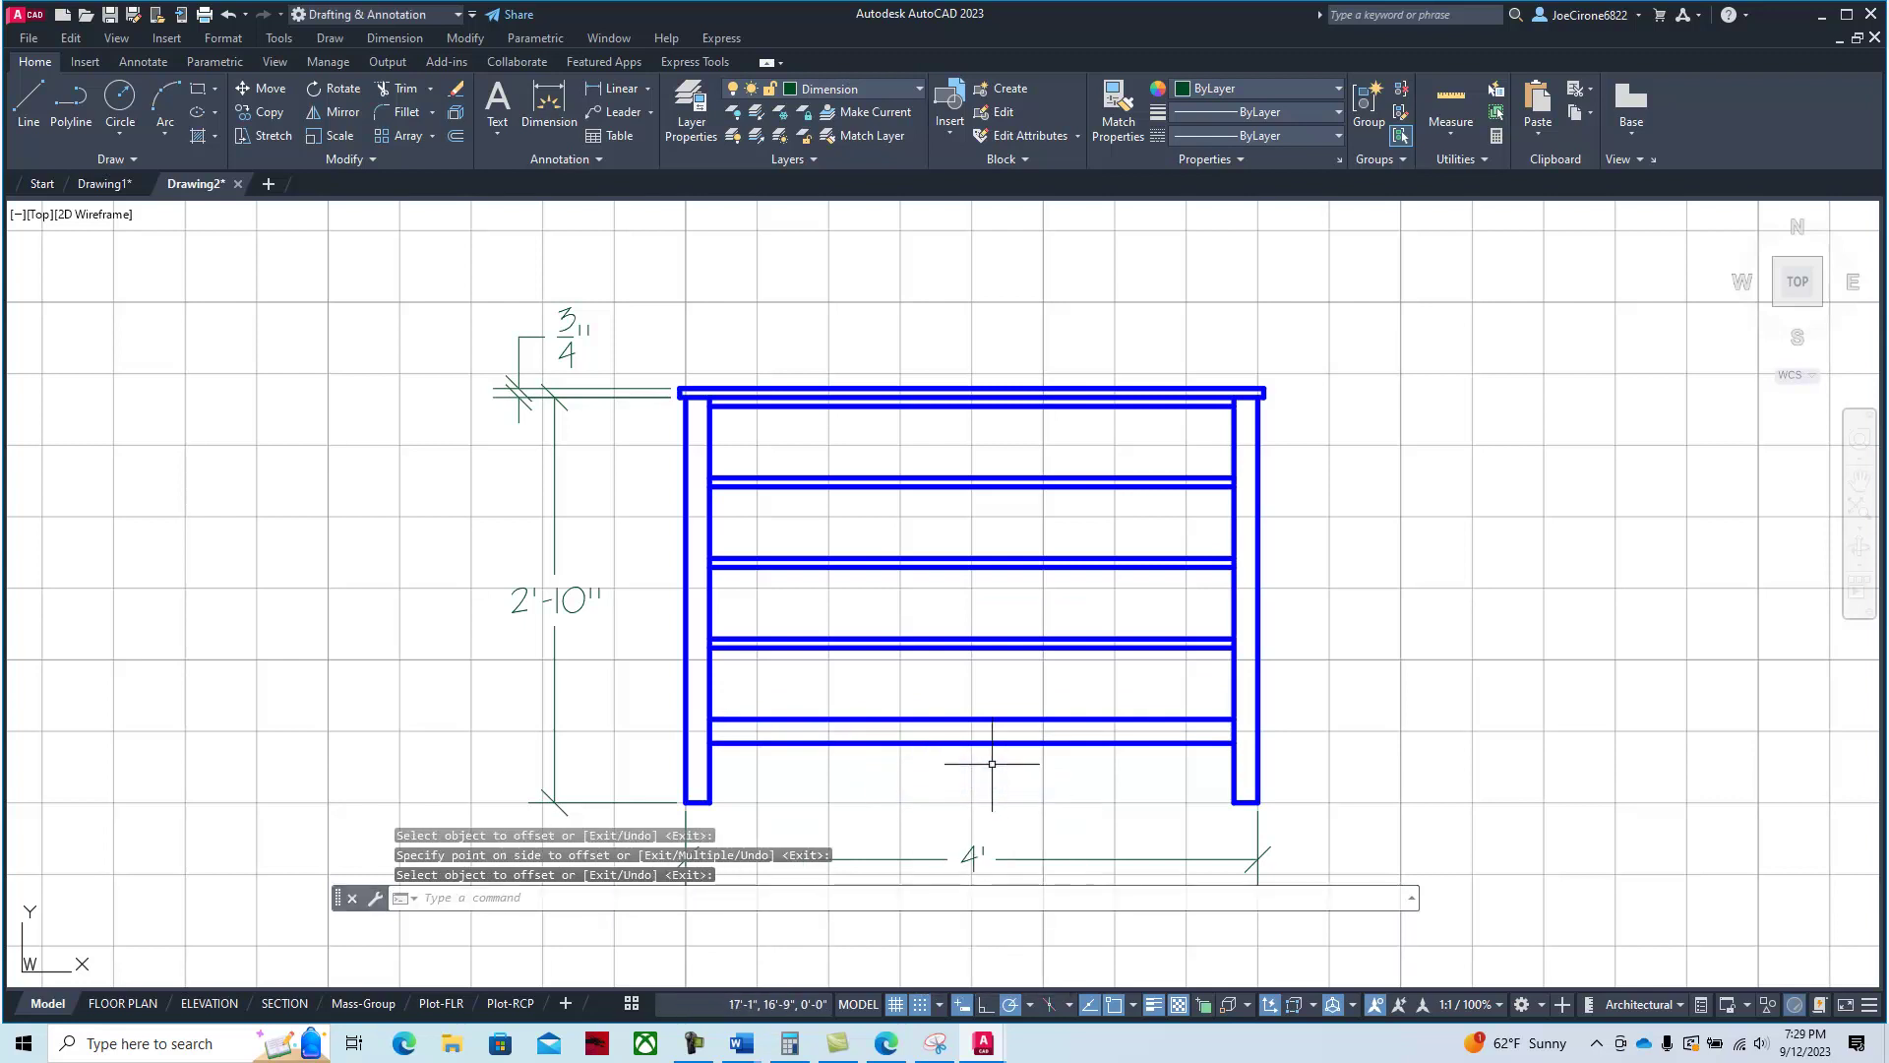
Check the reference's drawer width and offset the left leg's inner edge 9-1/2" to the right.
{"action": "left_click", "coordinate": [935, 1043]}
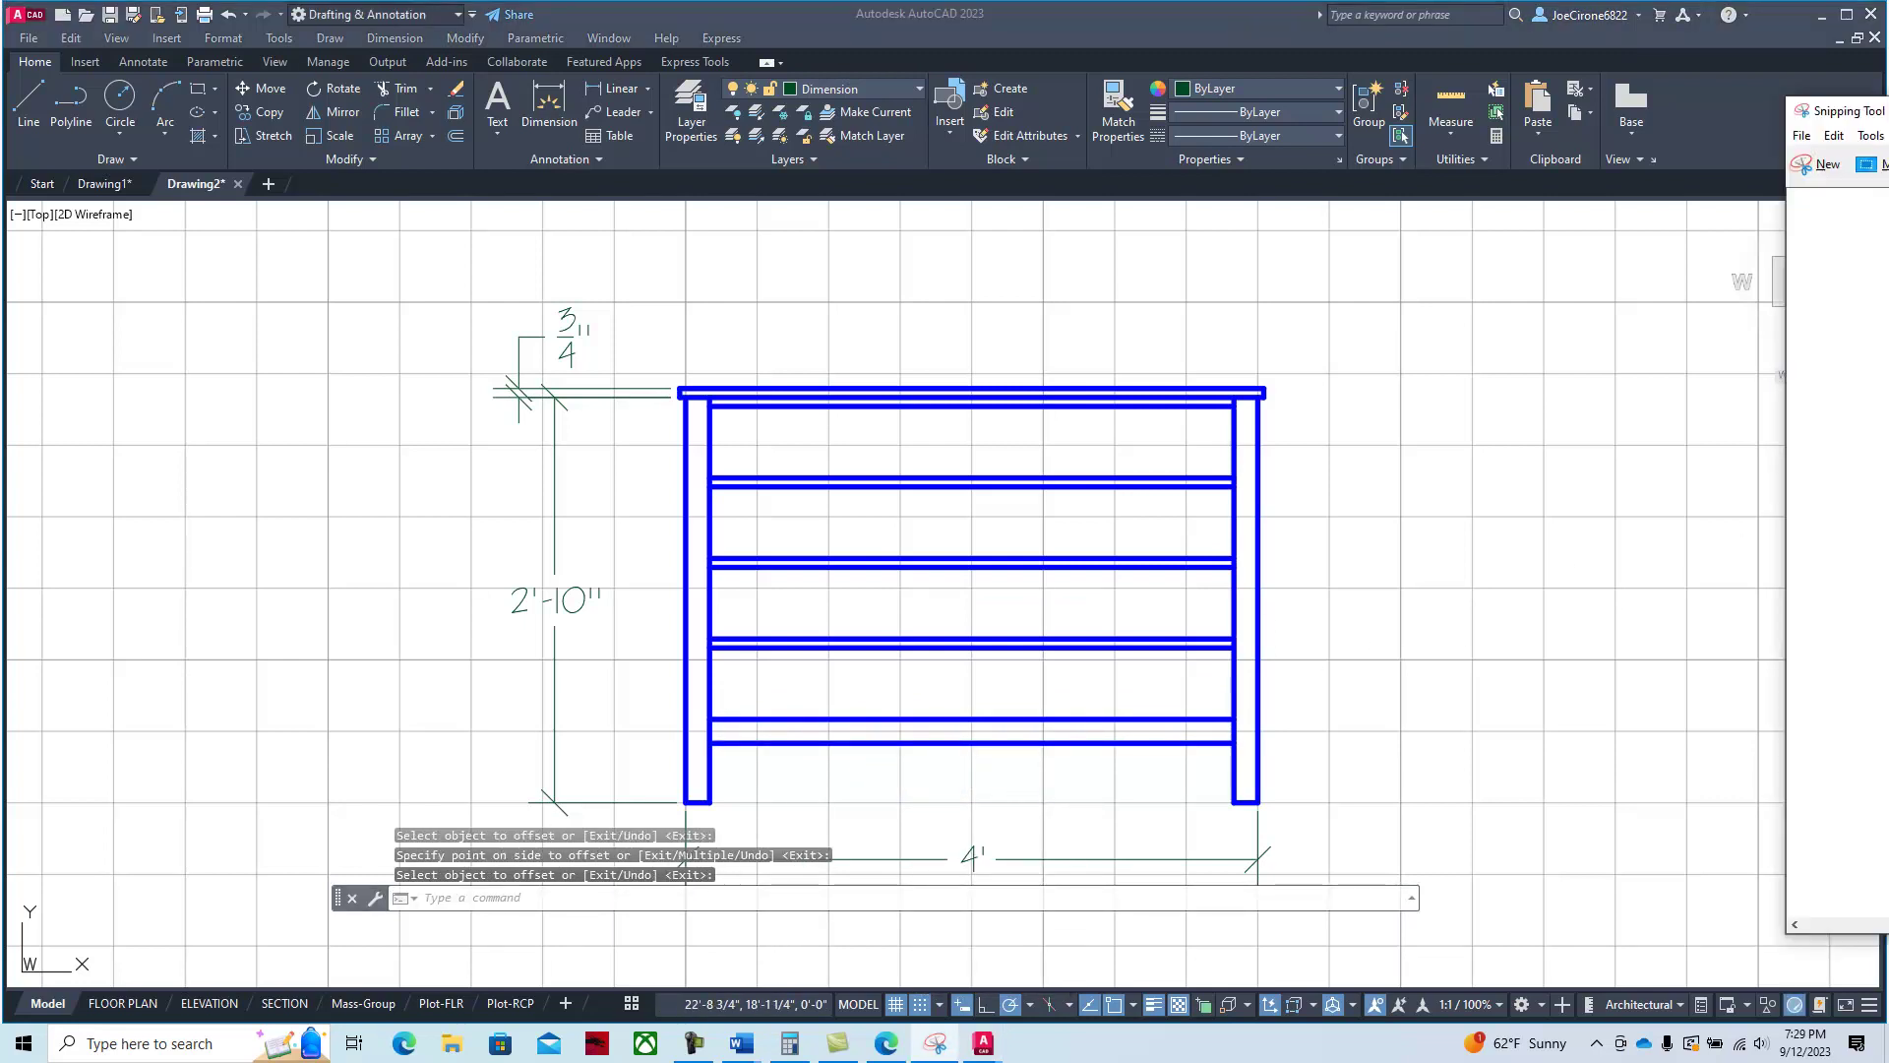
{"action": "left_click_drag", "start_coordinate": [1279, 55], "coordinate": [1198, 151]}
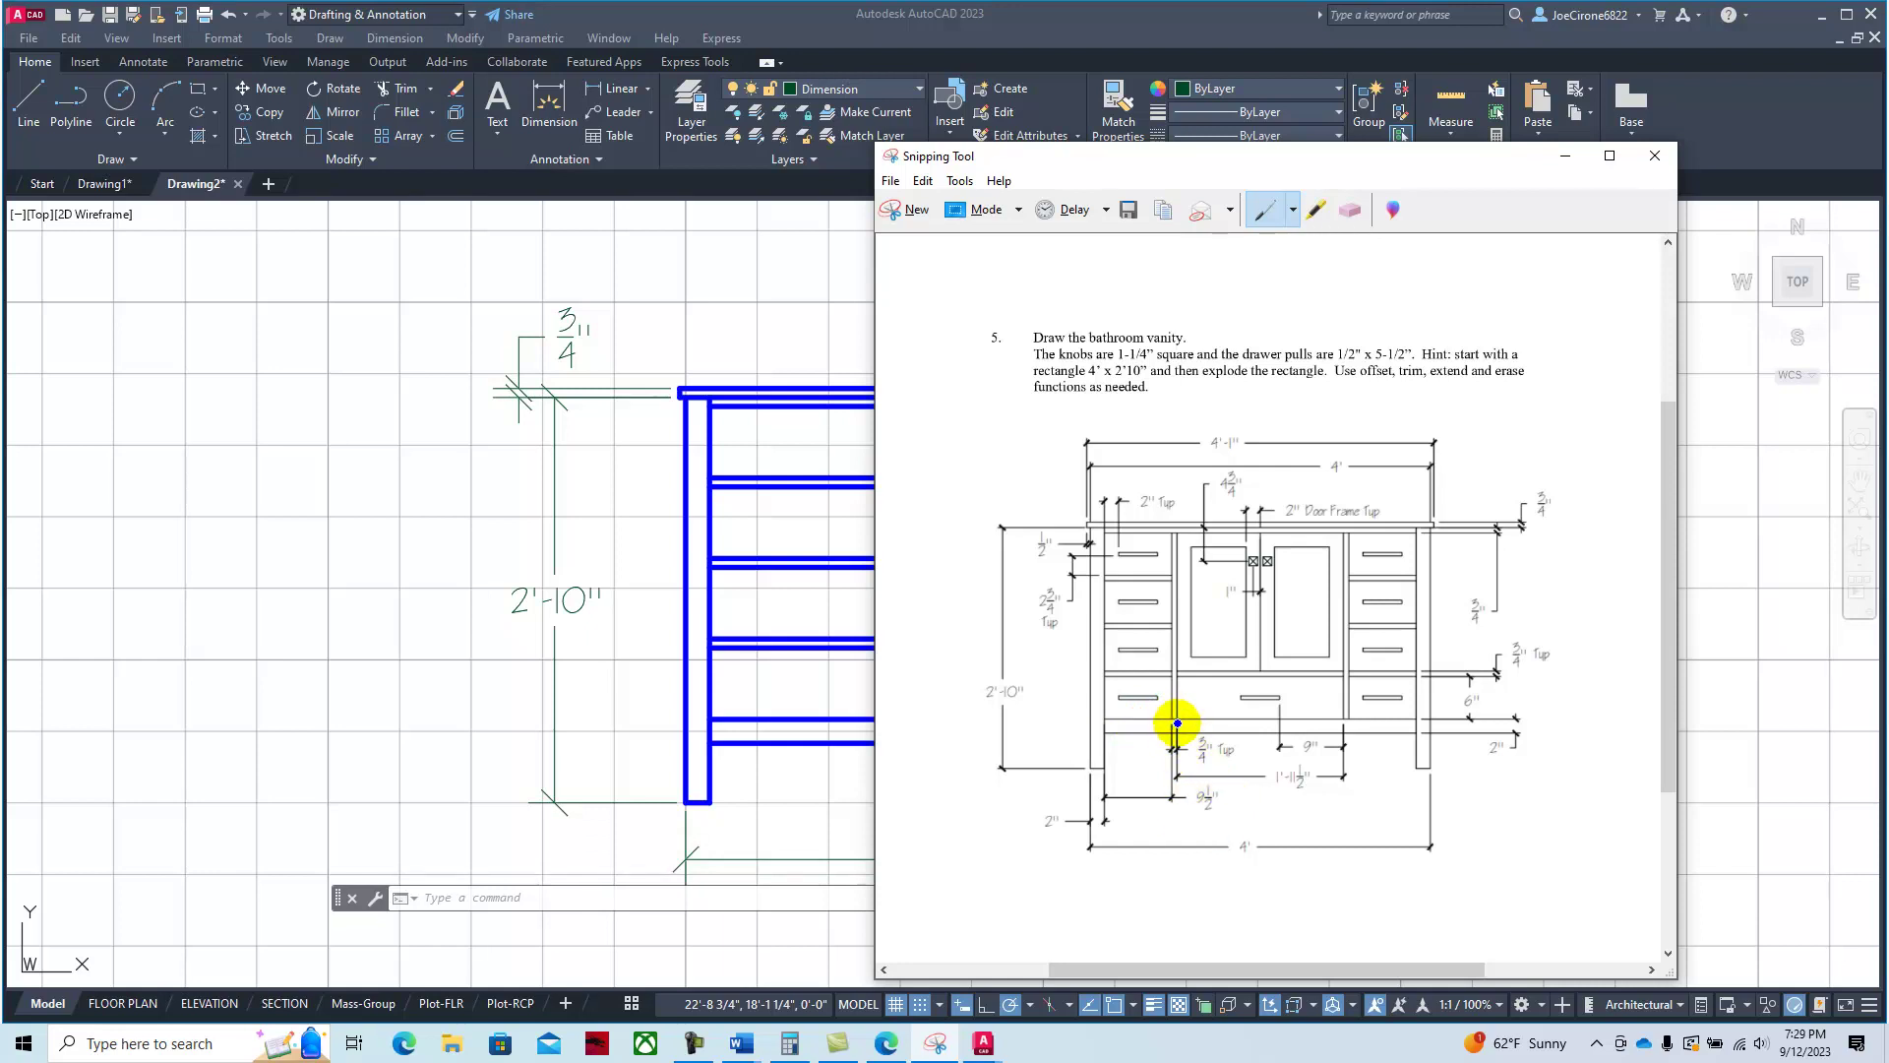
{"action": "mouse_move", "coordinate": [1253, 155]}
{"action": "left_mouse_down"}
{"action": "mouse_move", "coordinate": [1663, 87]}
{"action": "mouse_move", "coordinate": [1888, 89]}
{"action": "left_mouse_up"}
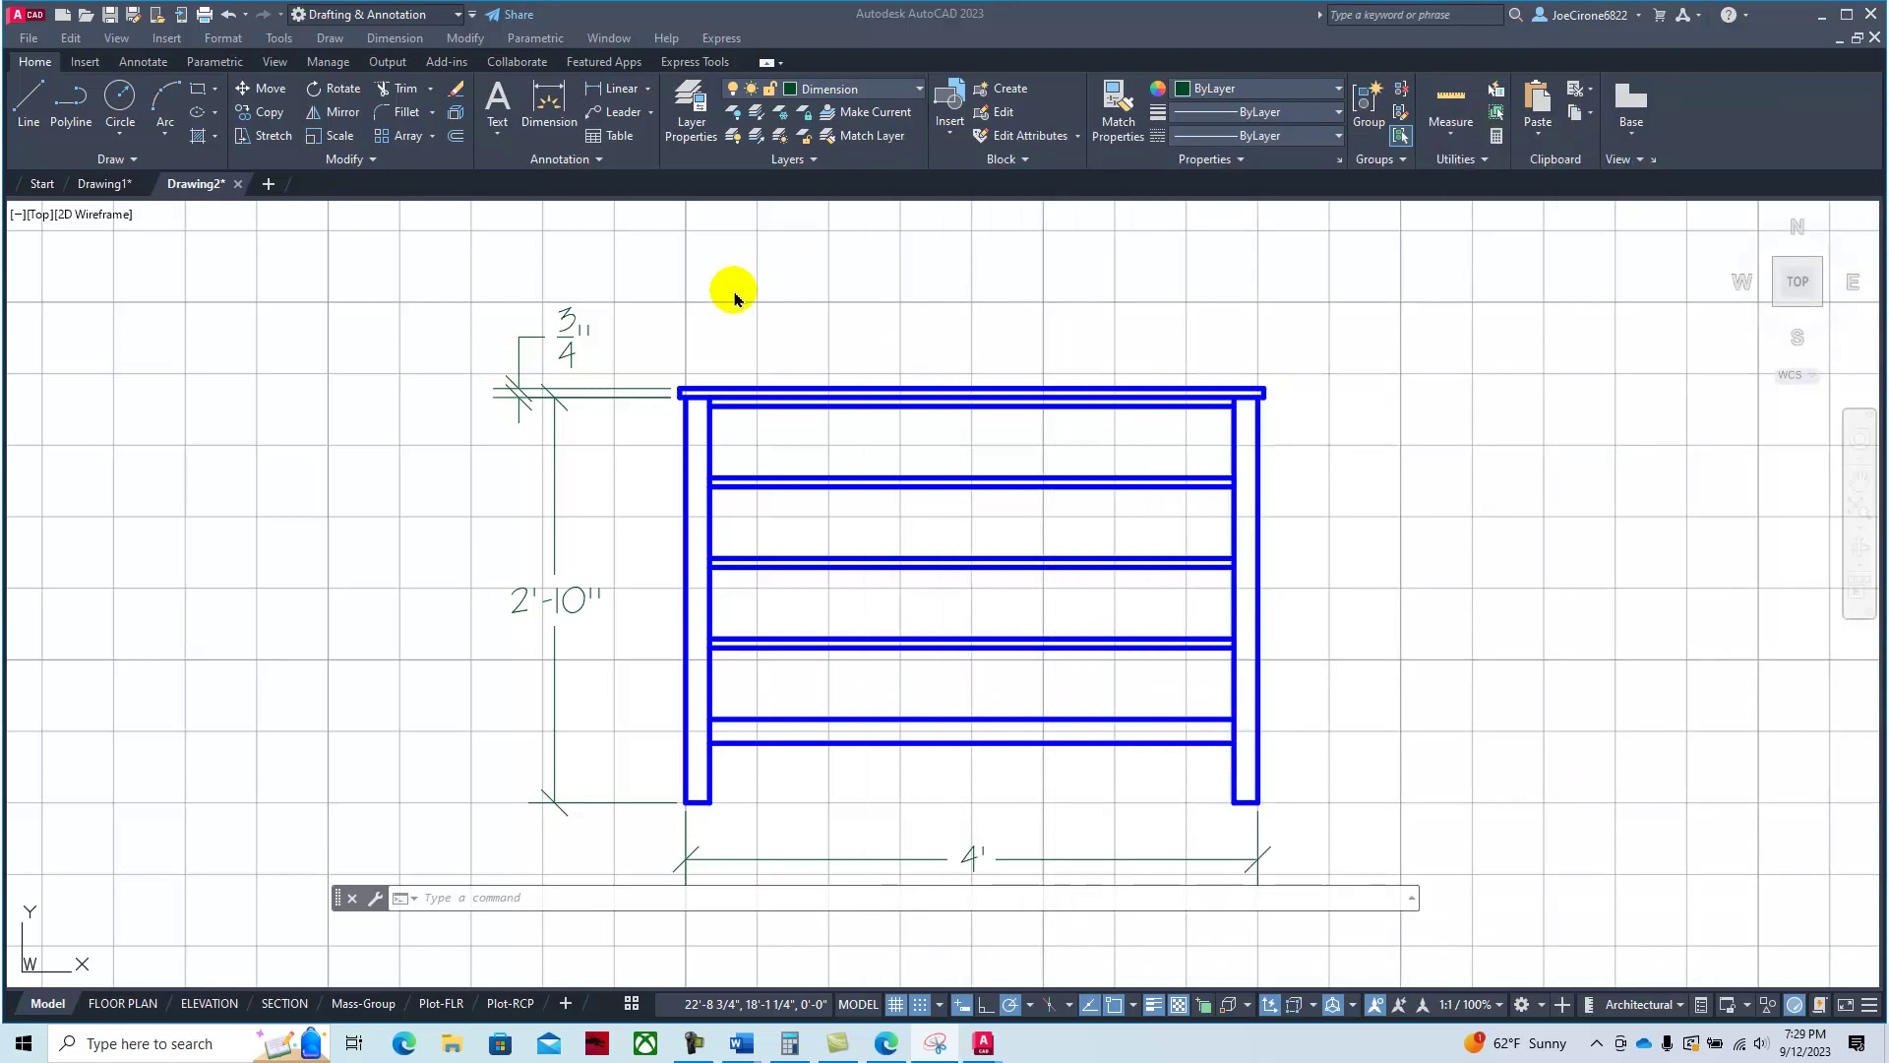
{"action": "left_click", "coordinate": [456, 138]}
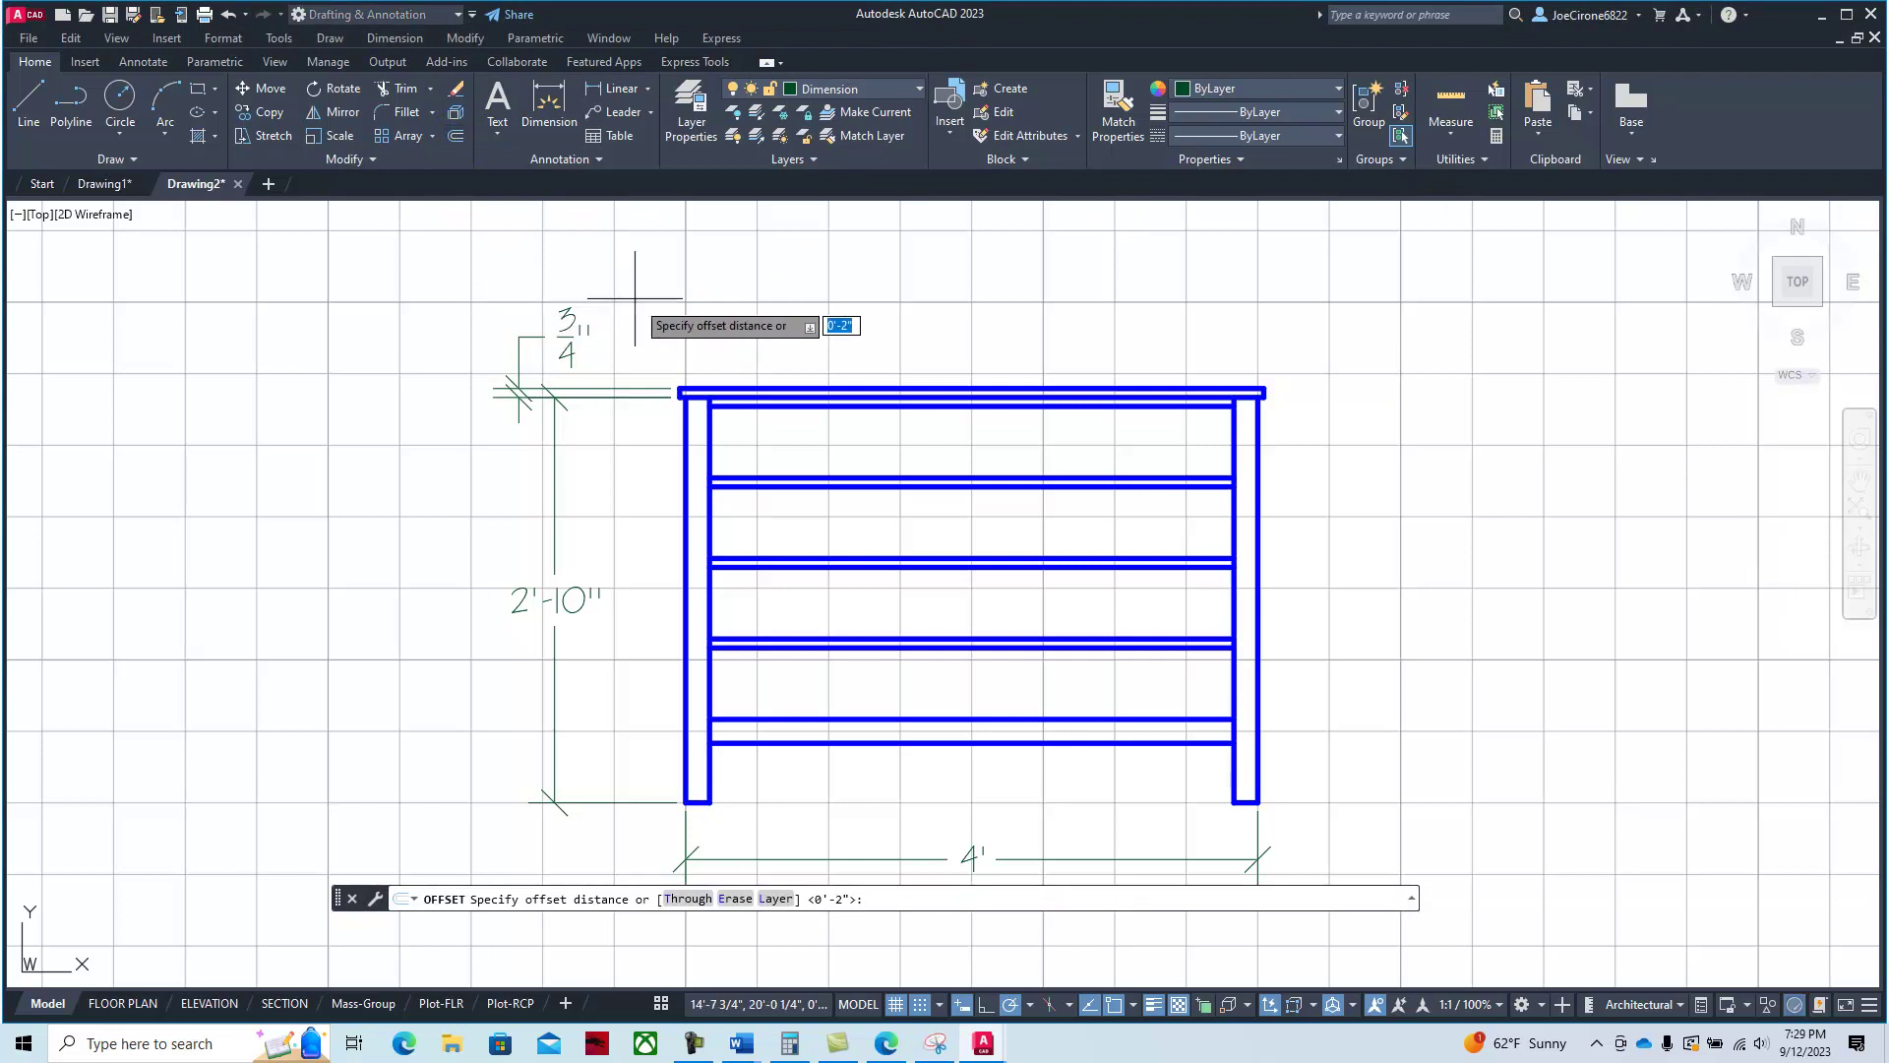
{"action": "type", "text": "9-1/2"}
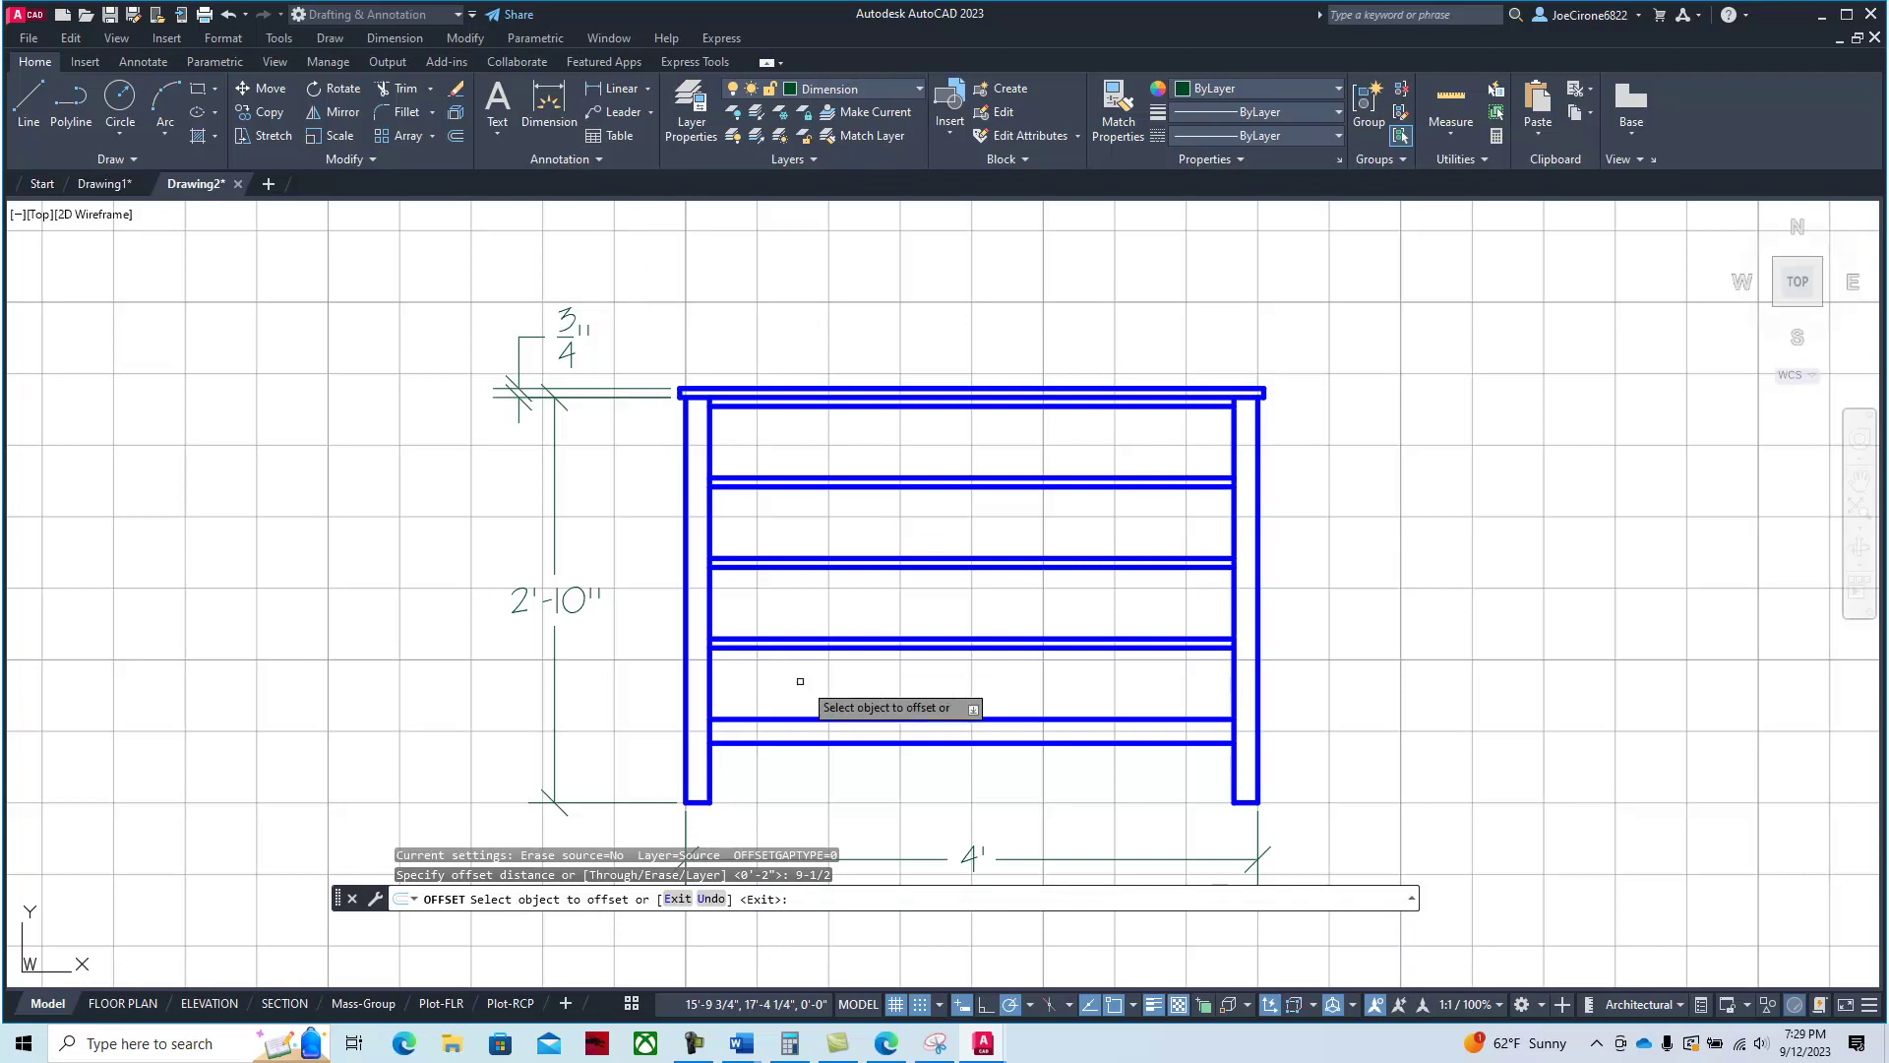
{"action": "left_click", "coordinate": [713, 693]}
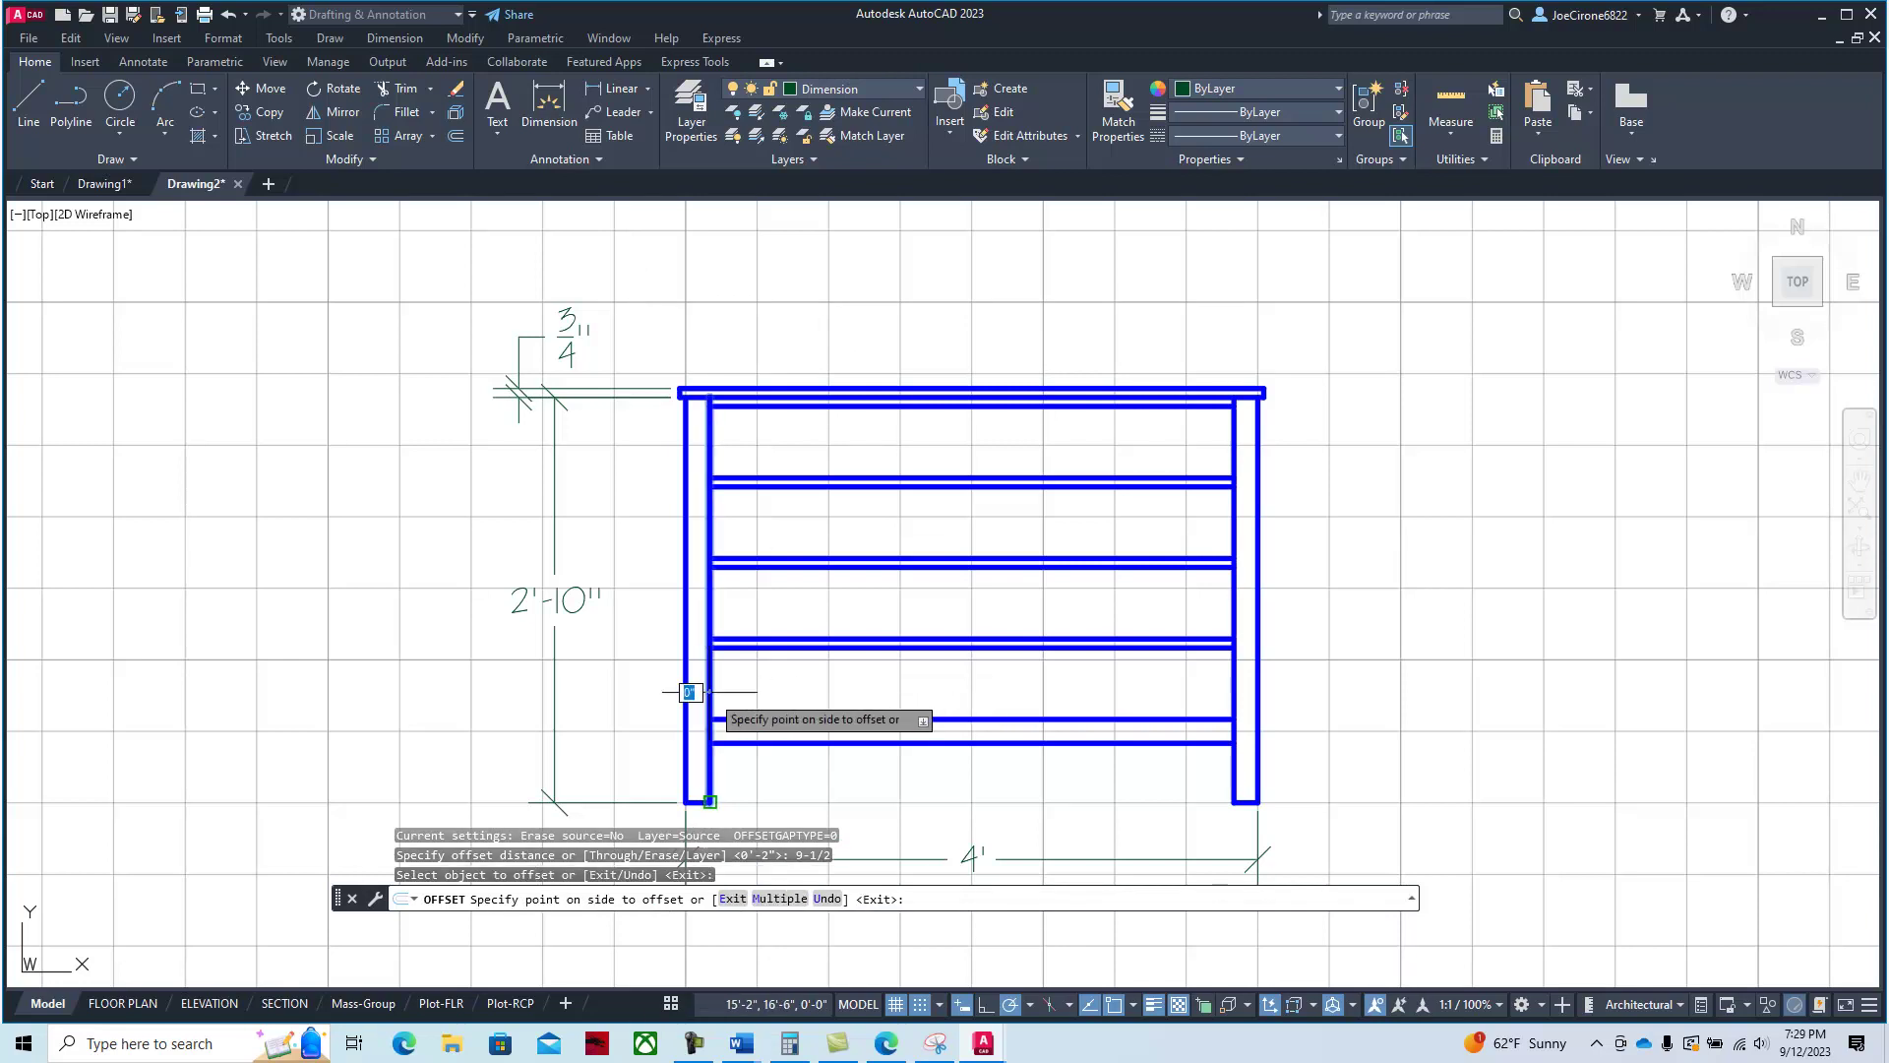
{"action": "left_click", "coordinate": [777, 682]}
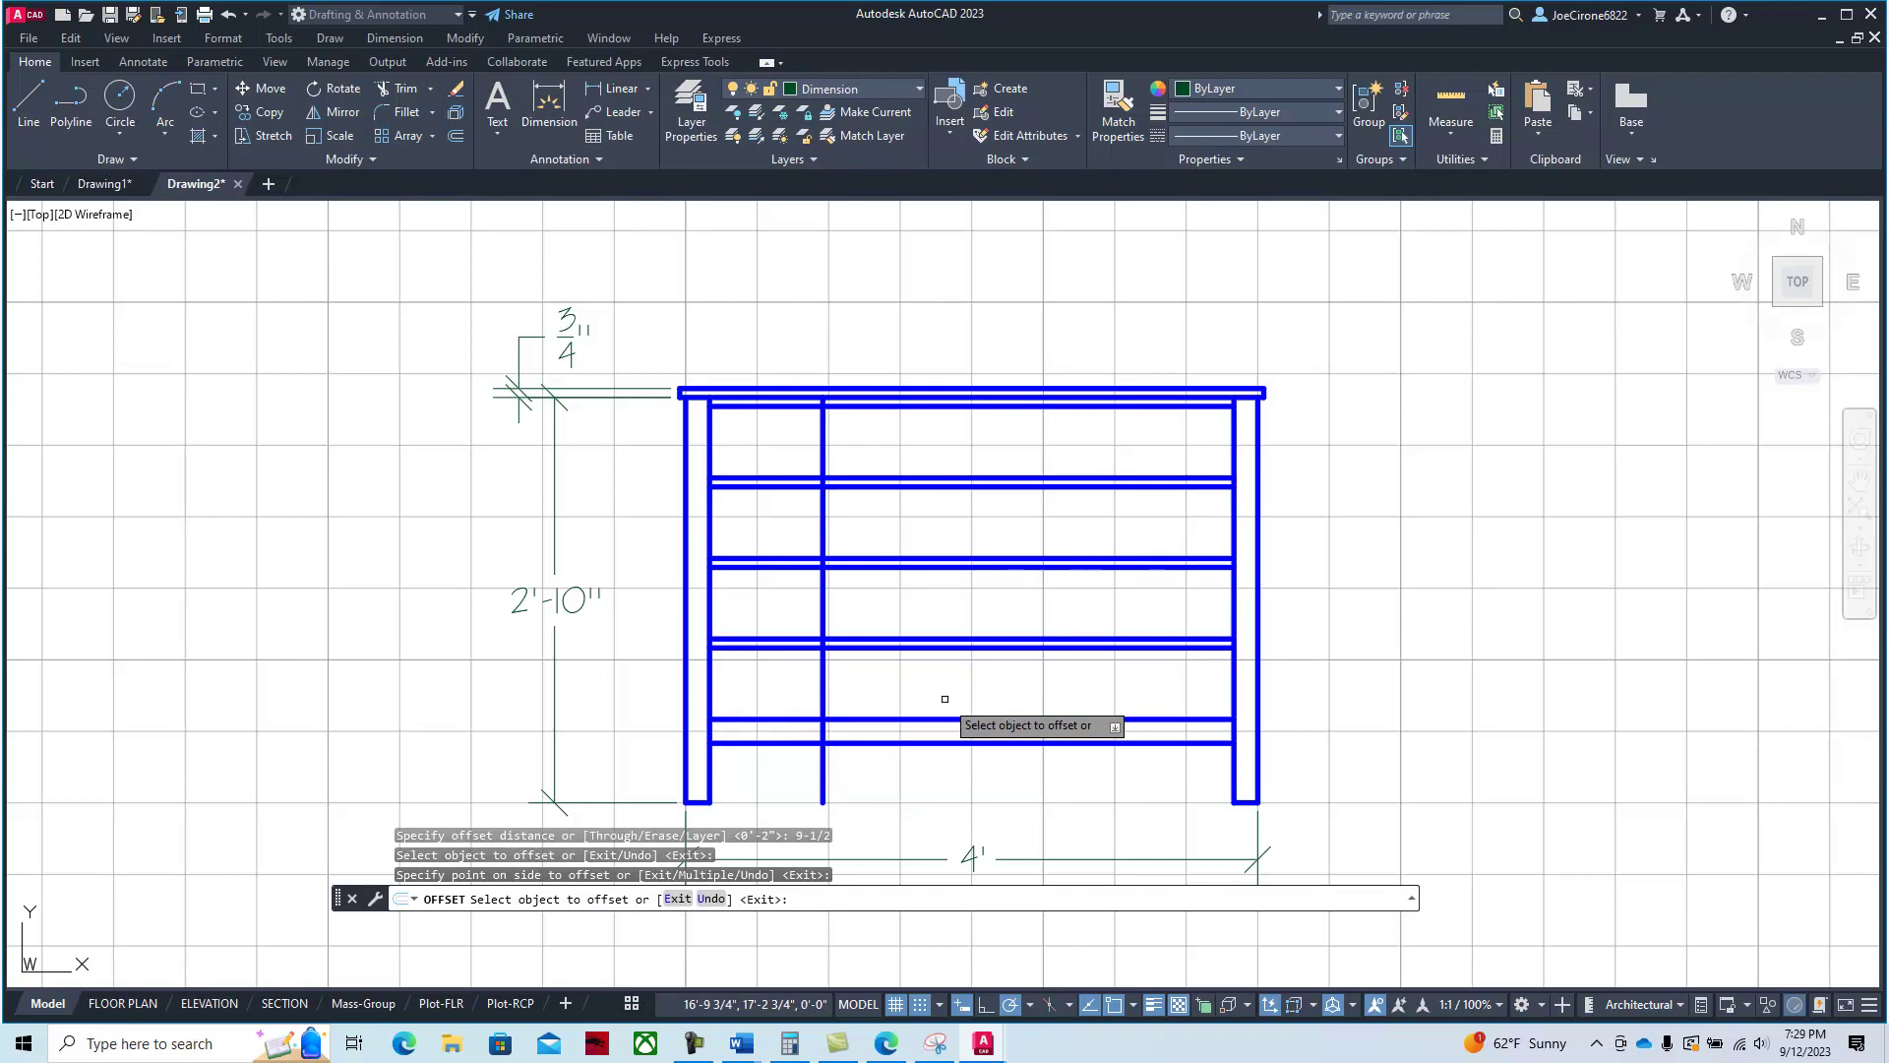
{"action": "right_click", "coordinate": [947, 700]}
{"action": "left_click", "coordinate": [978, 715]}
Offset the new vertical line 3/4" to the right to form the left vertical divider.
{"action": "right_click", "coordinate": [989, 684]}
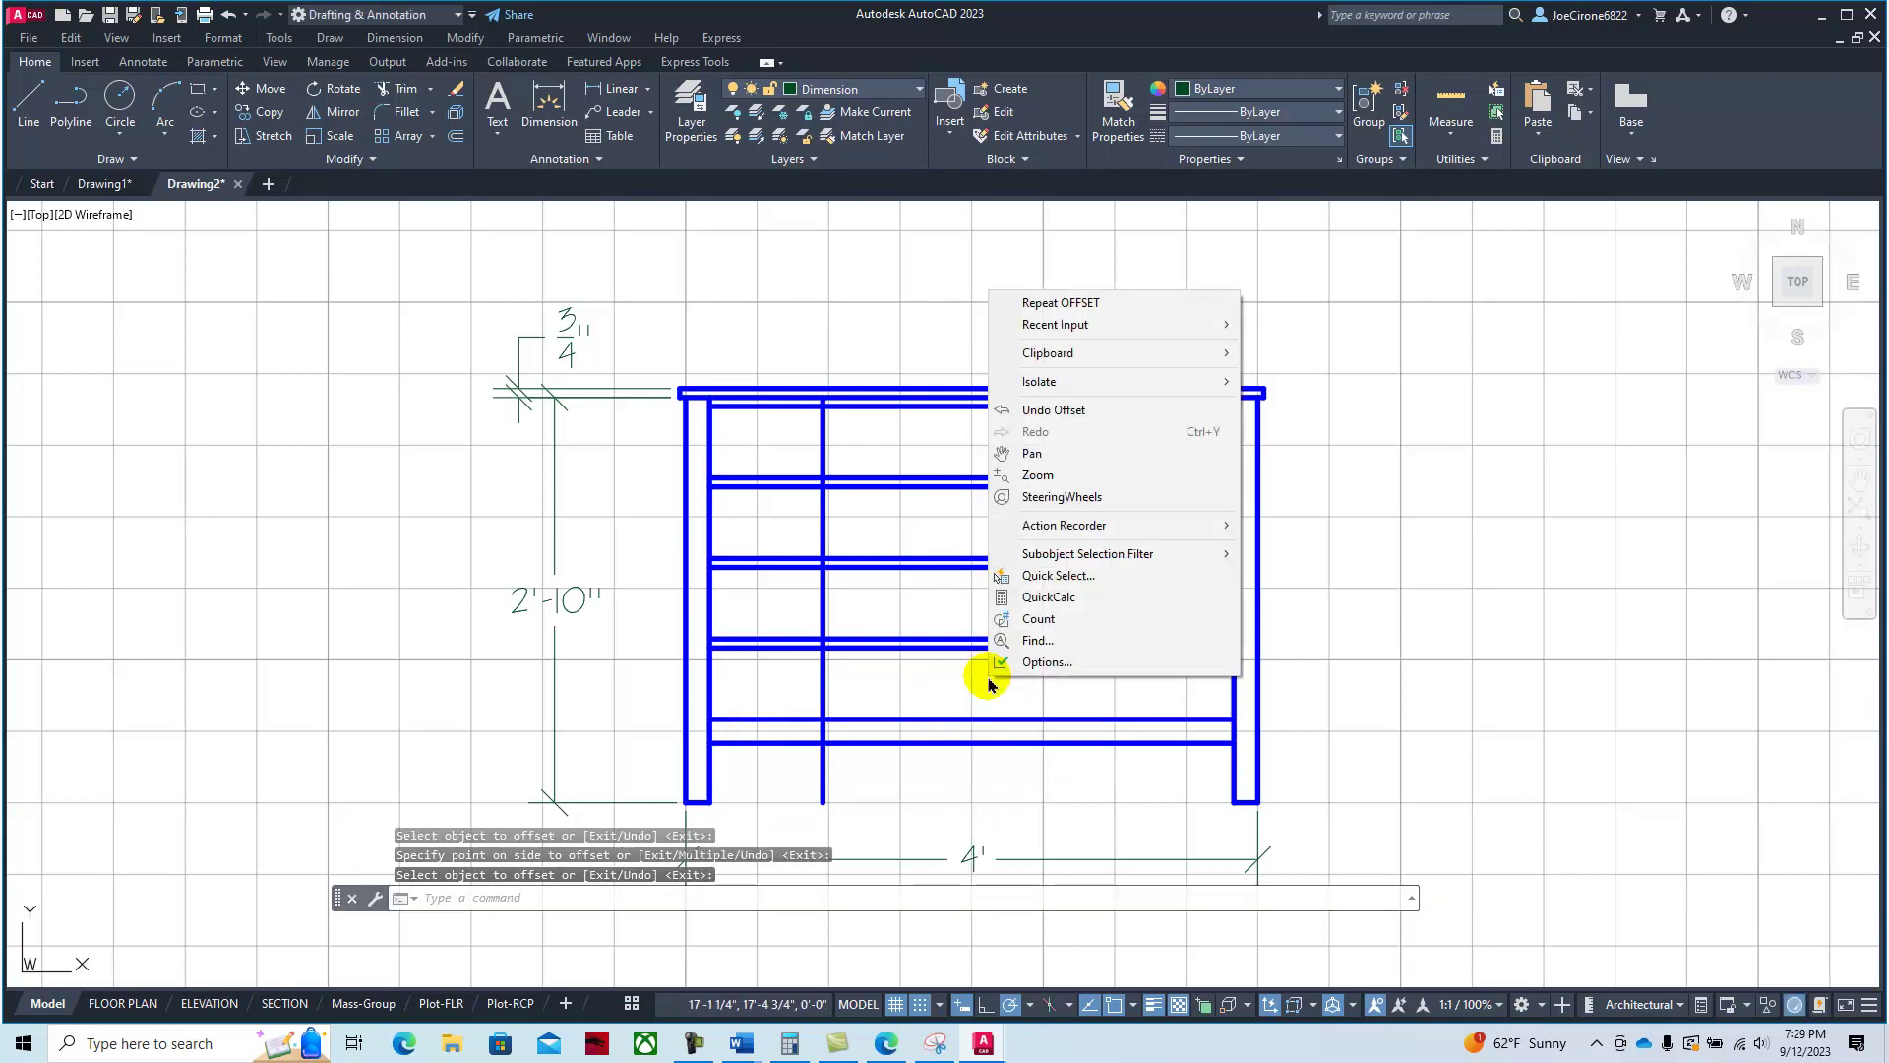
{"action": "left_click", "coordinate": [1080, 302]}
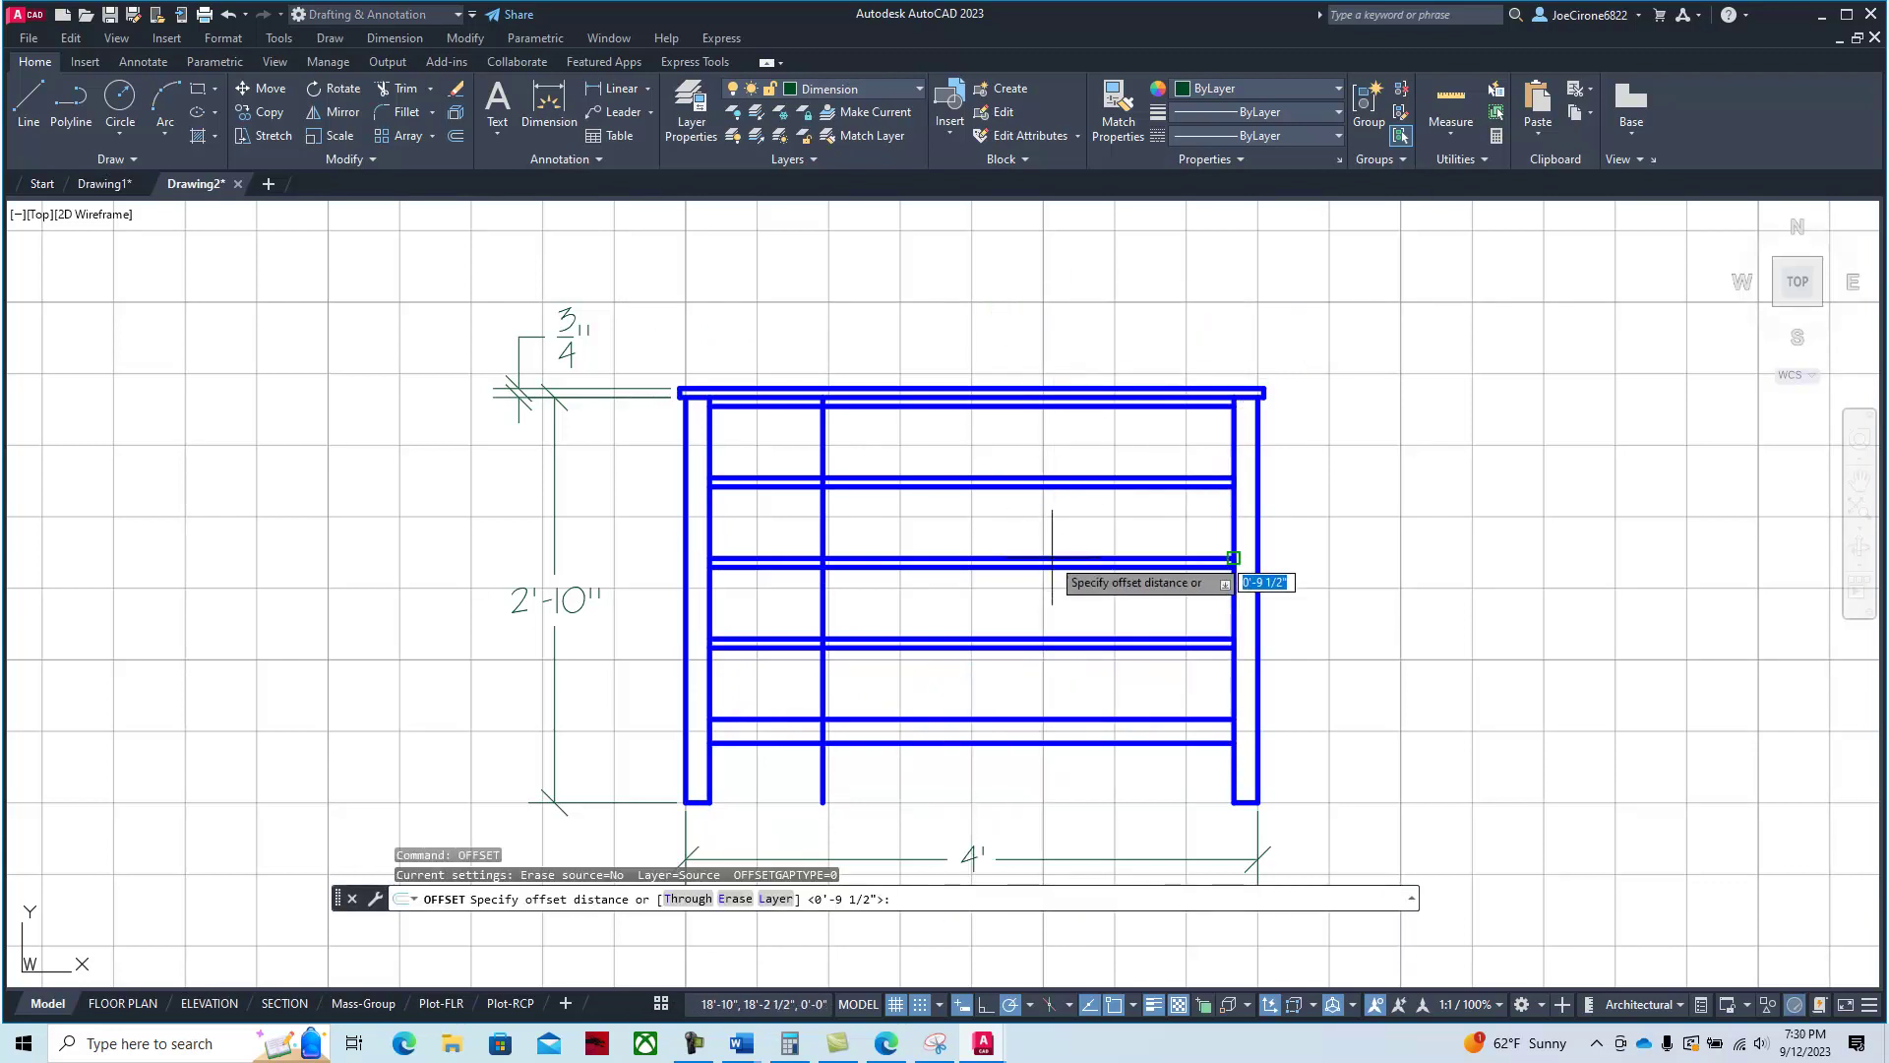
{"action": "type", "text": "3/4"}
{"action": "key", "text": "Return"}
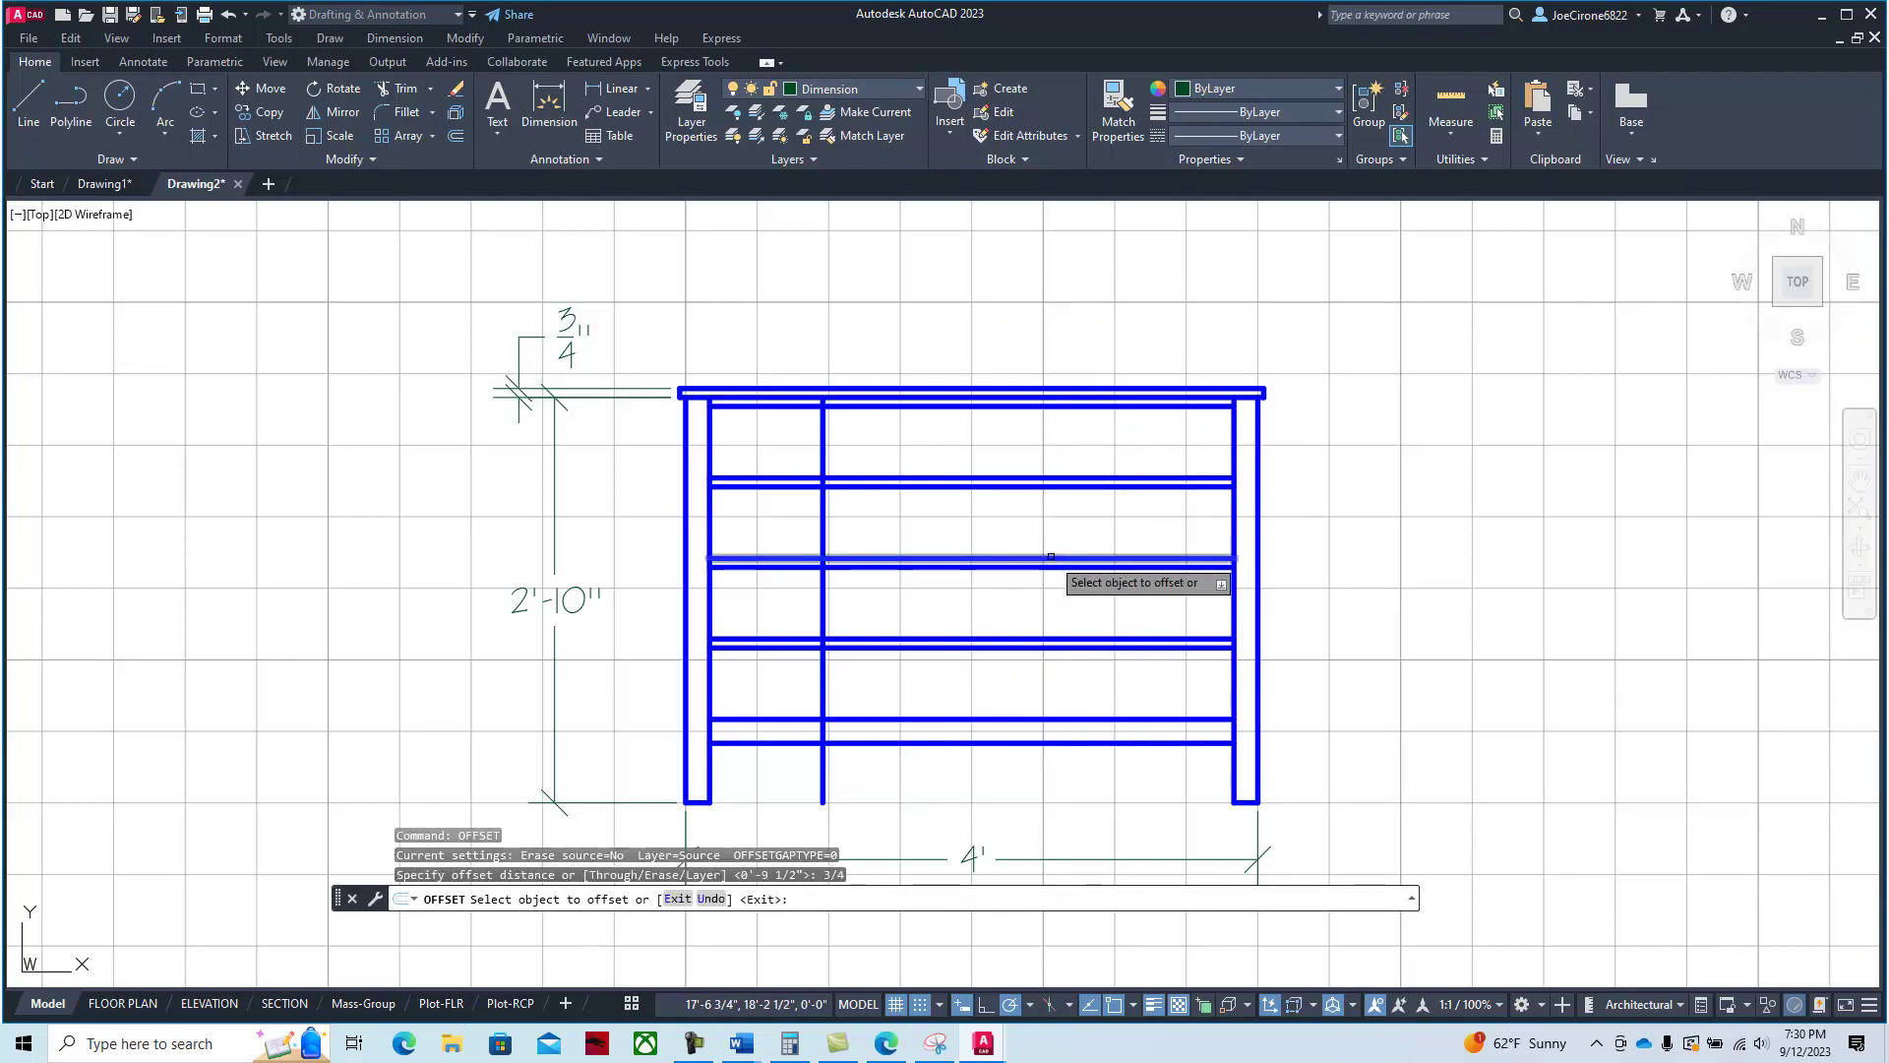
{"action": "left_click", "coordinate": [821, 613]}
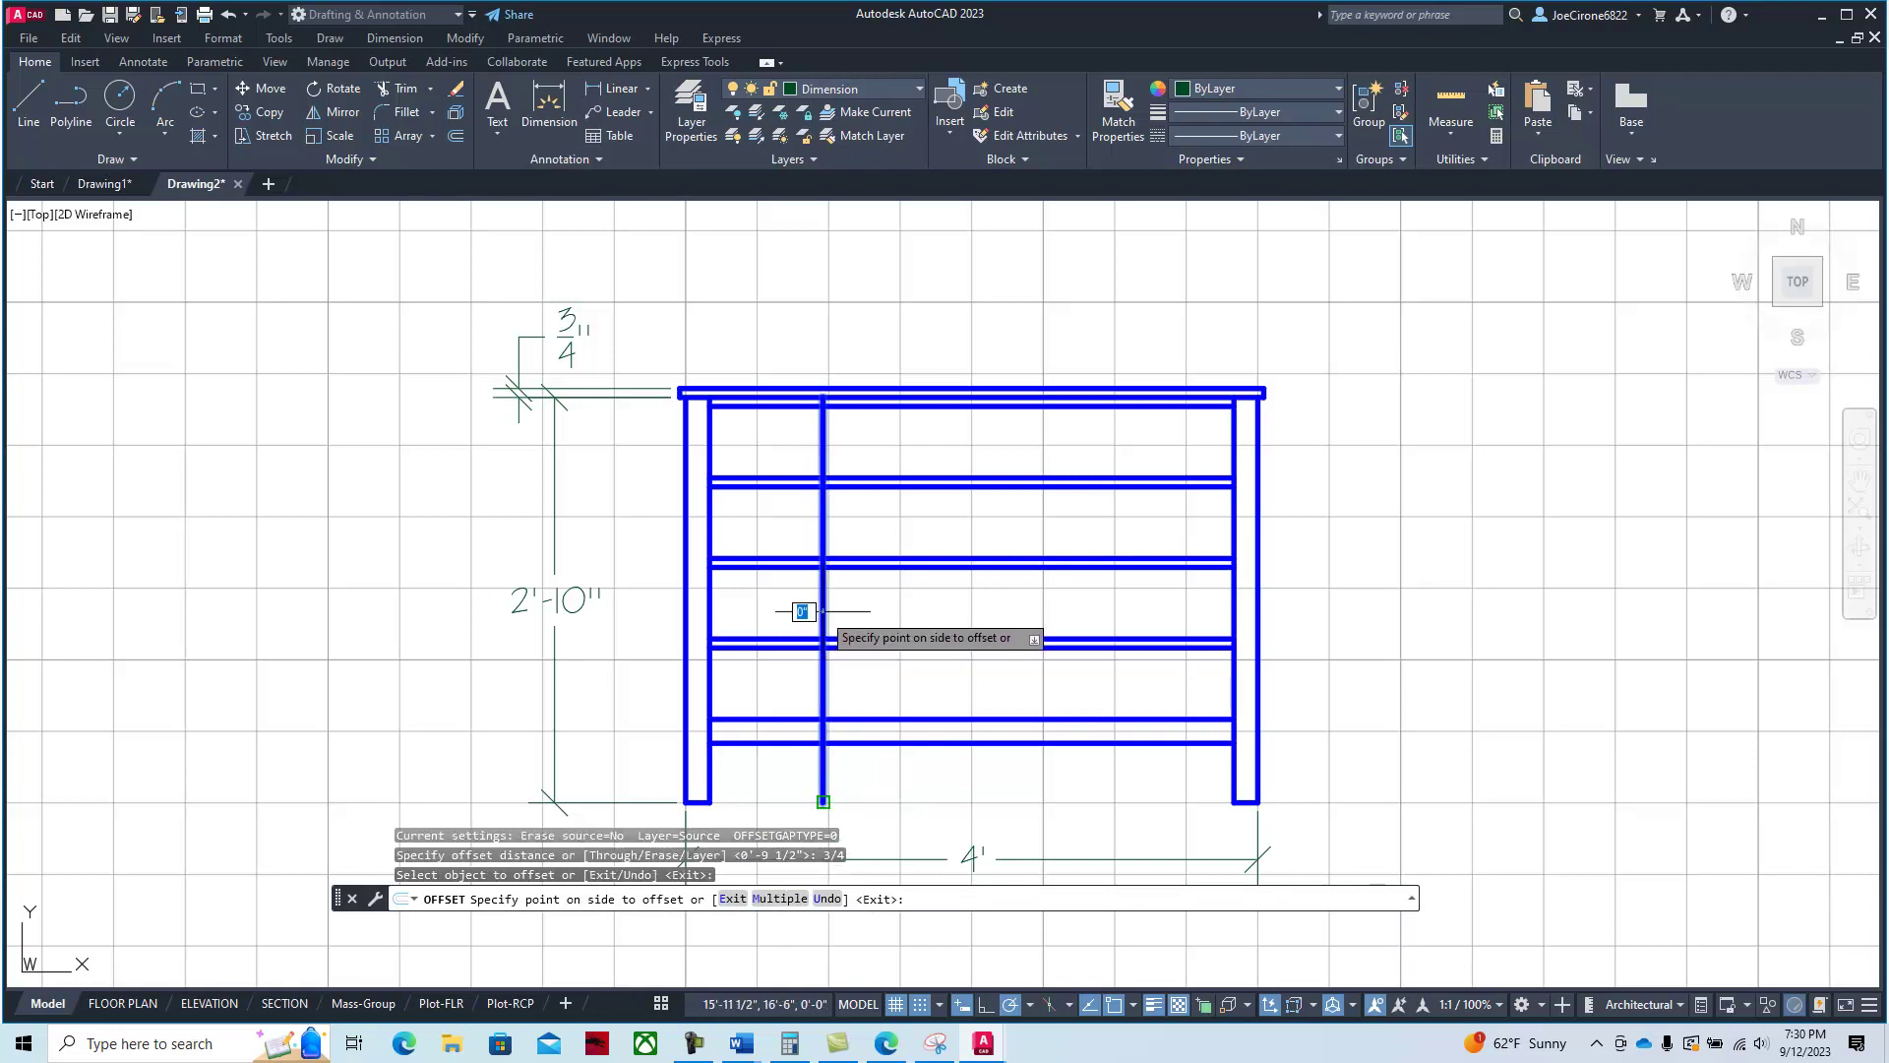
{"action": "left_click", "coordinate": [900, 598]}
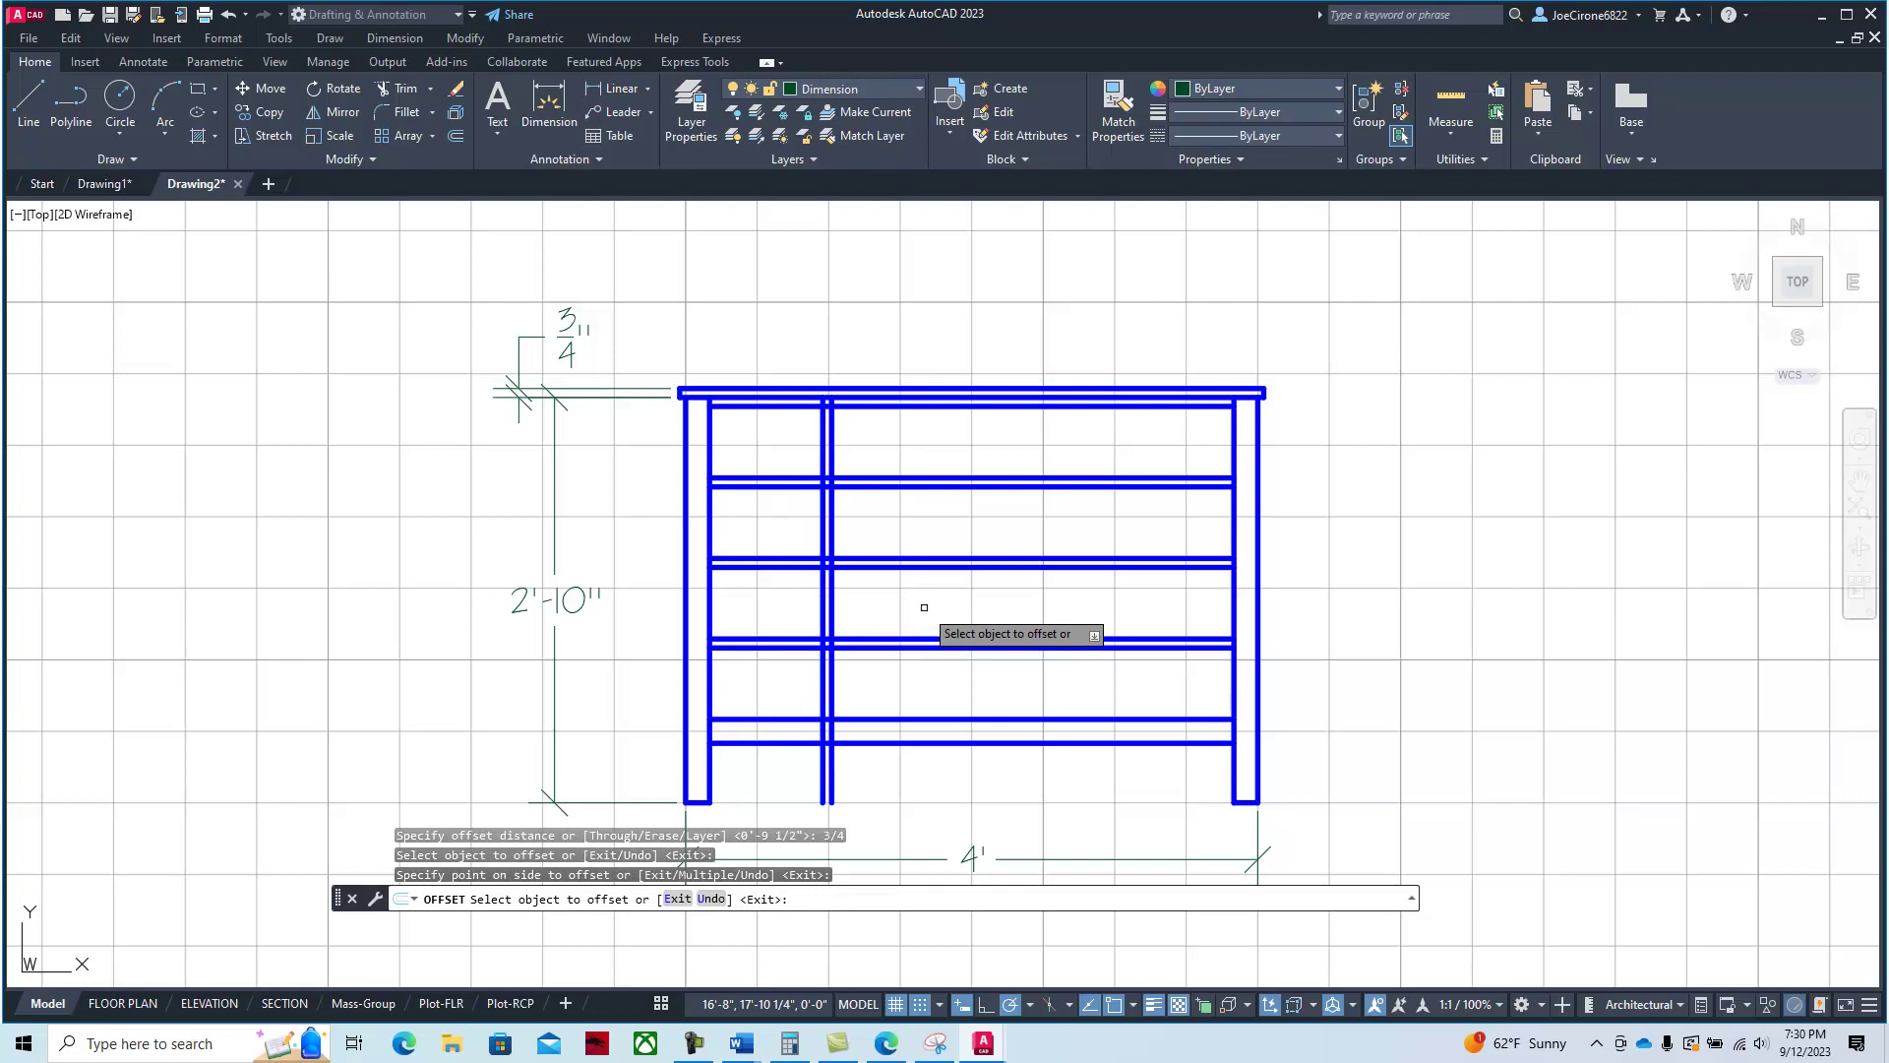
{"action": "key", "text": "Return"}
Trim the tops of both vertical divider lines back to the underside of the 3/4" top rail.
{"action": "scroll", "coordinate": [799, 595], "scroll_direction": "up", "scroll_amount": 5}
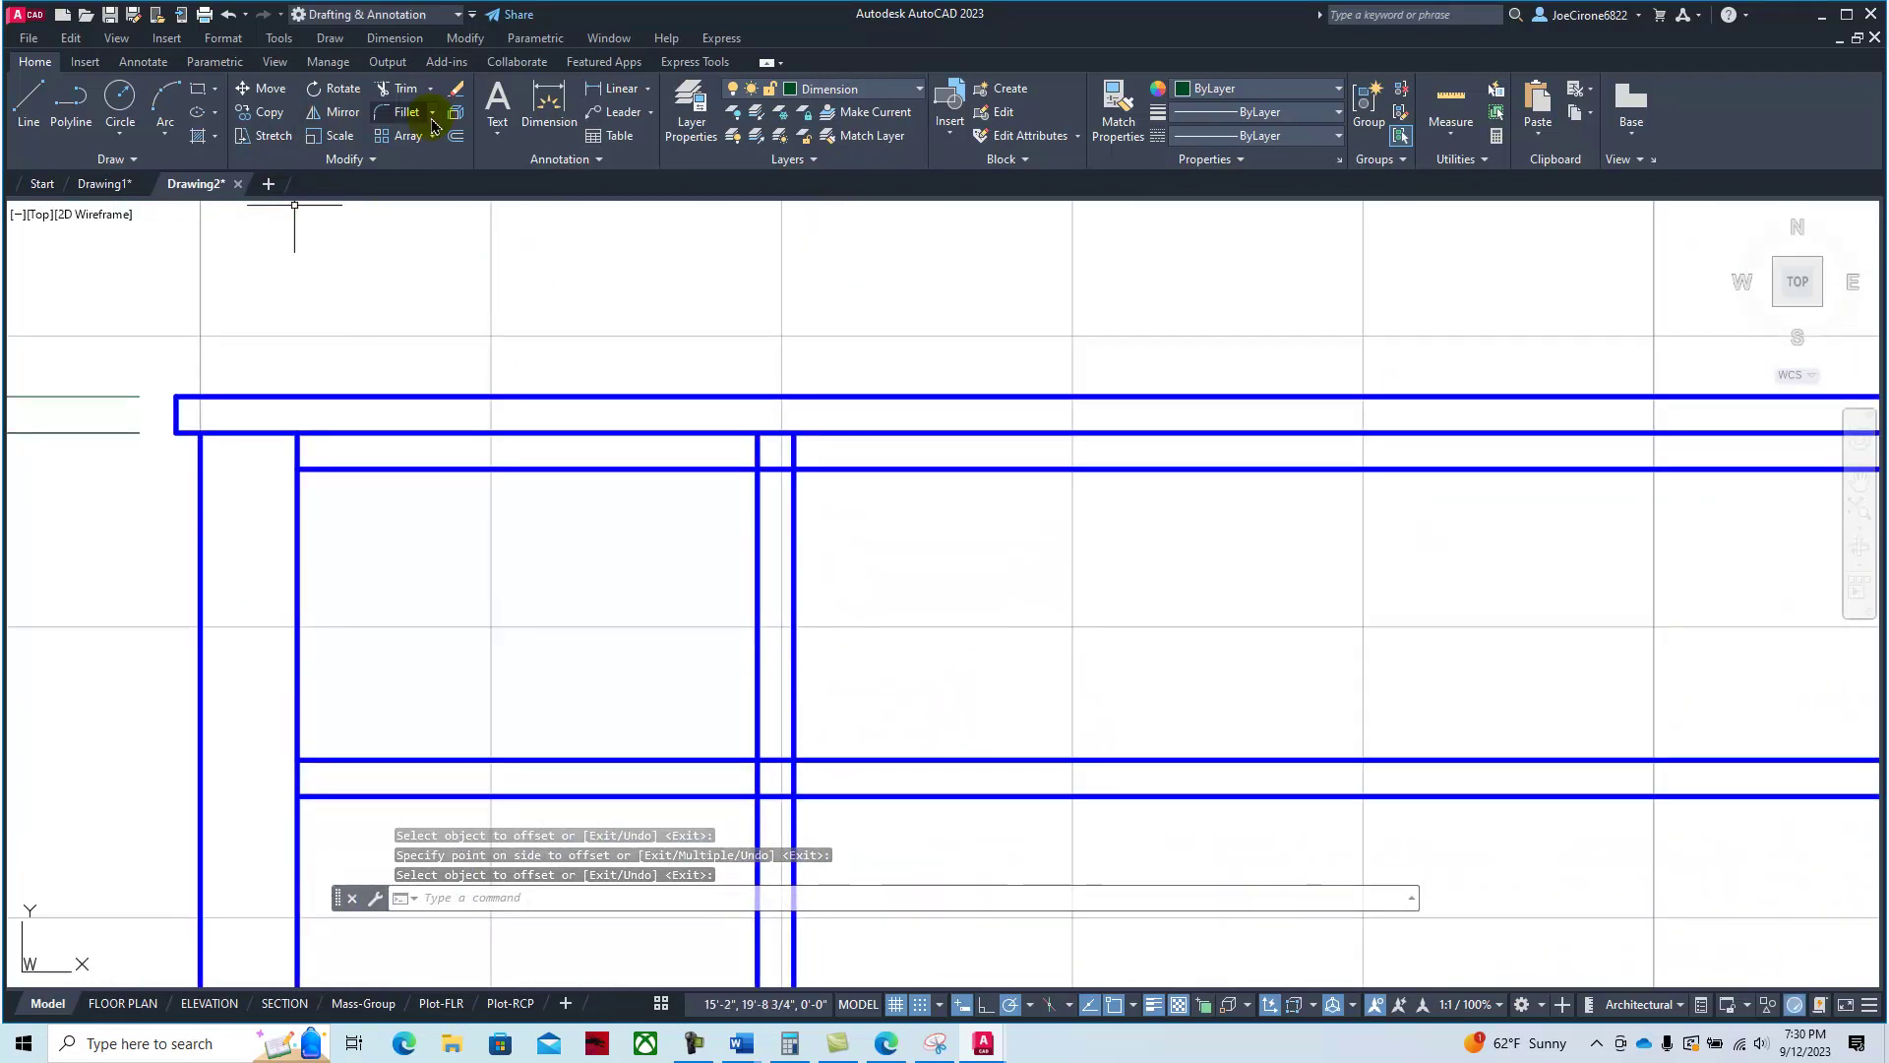
{"action": "left_click", "coordinate": [399, 90]}
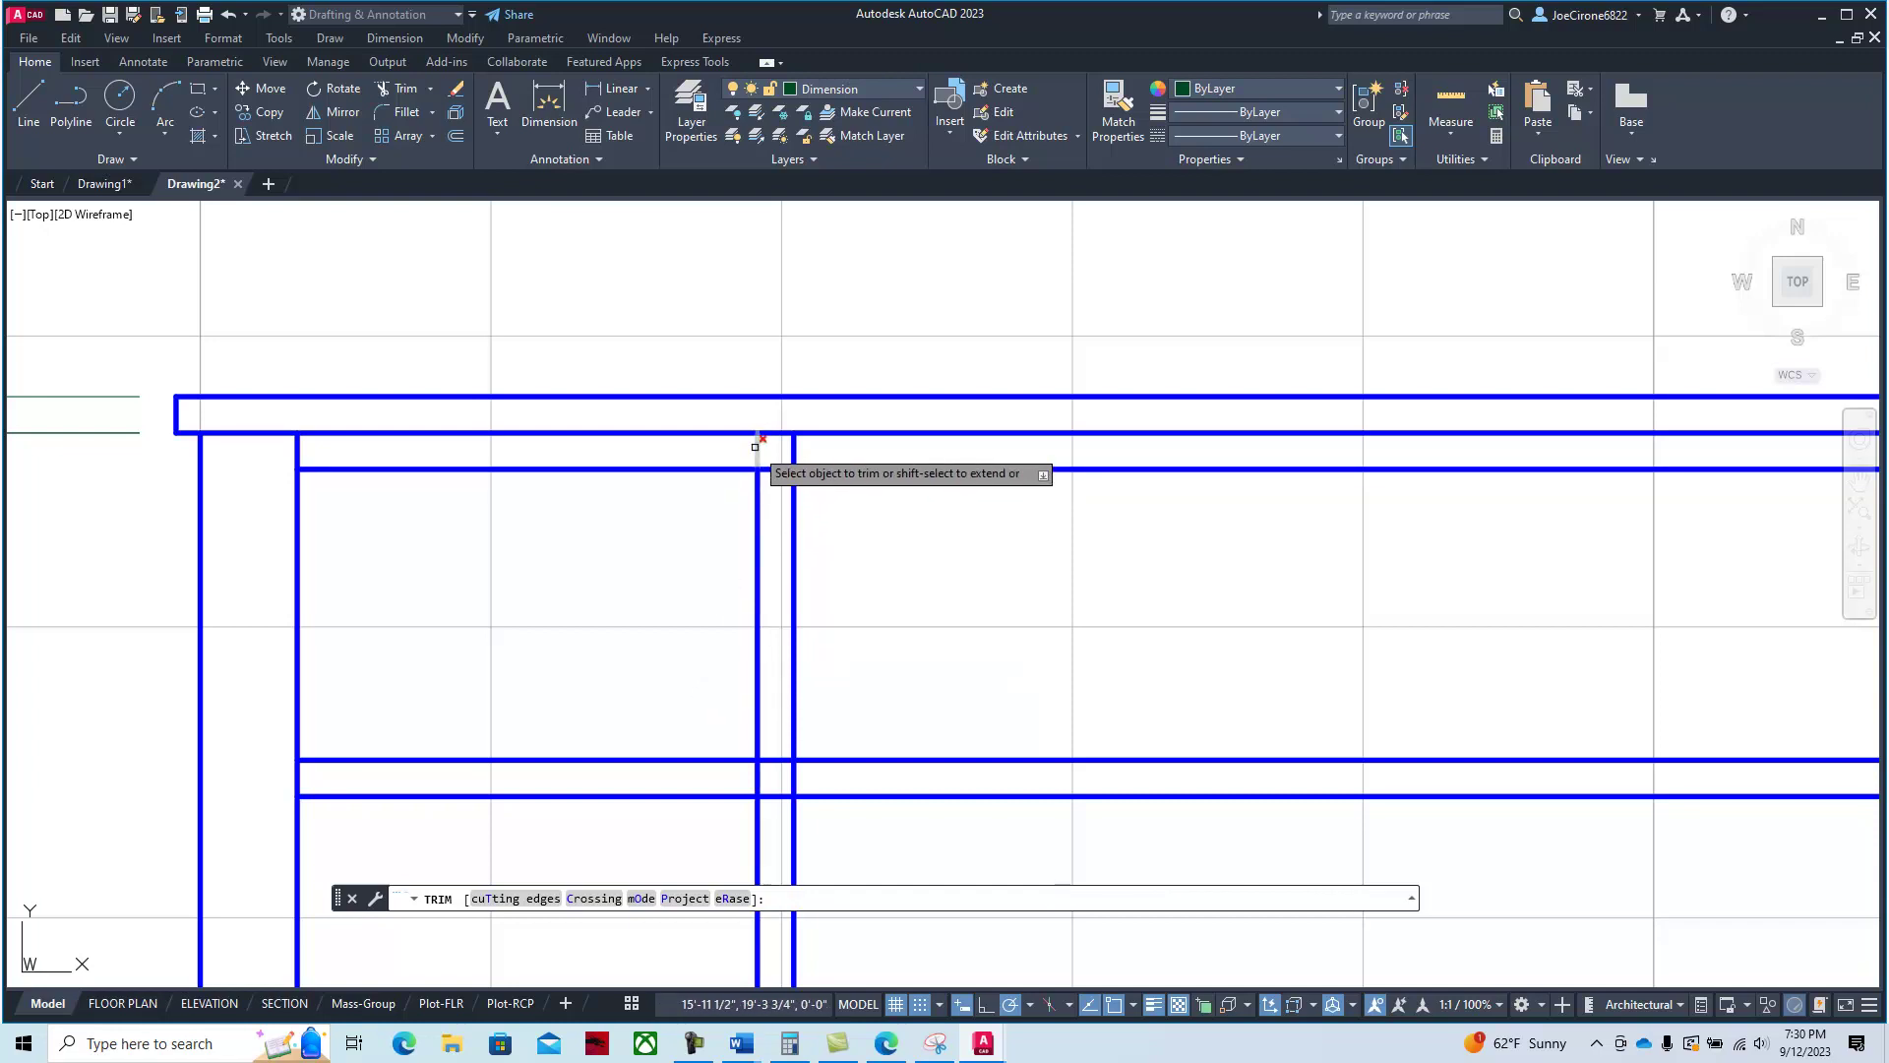
{"action": "left_click", "coordinate": [756, 449]}
{"action": "left_click", "coordinate": [792, 444]}
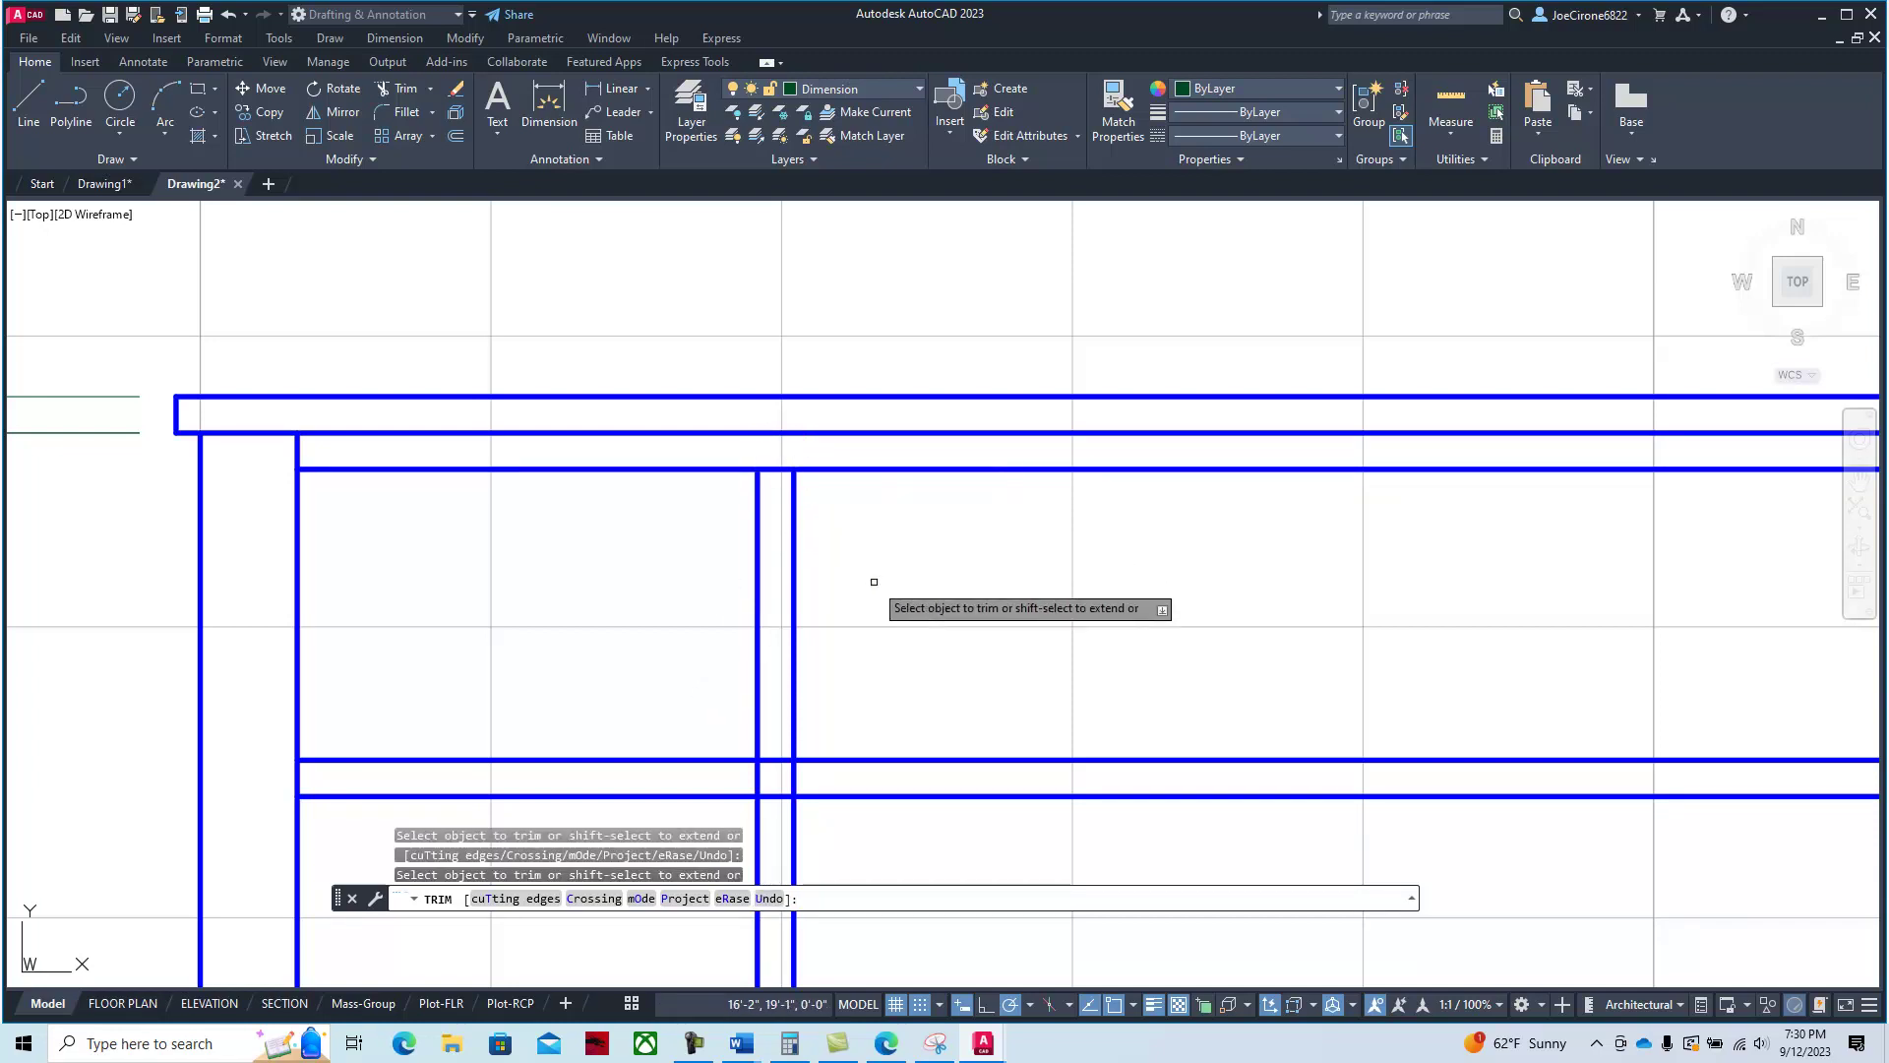
{"action": "left_click", "coordinate": [779, 446]}
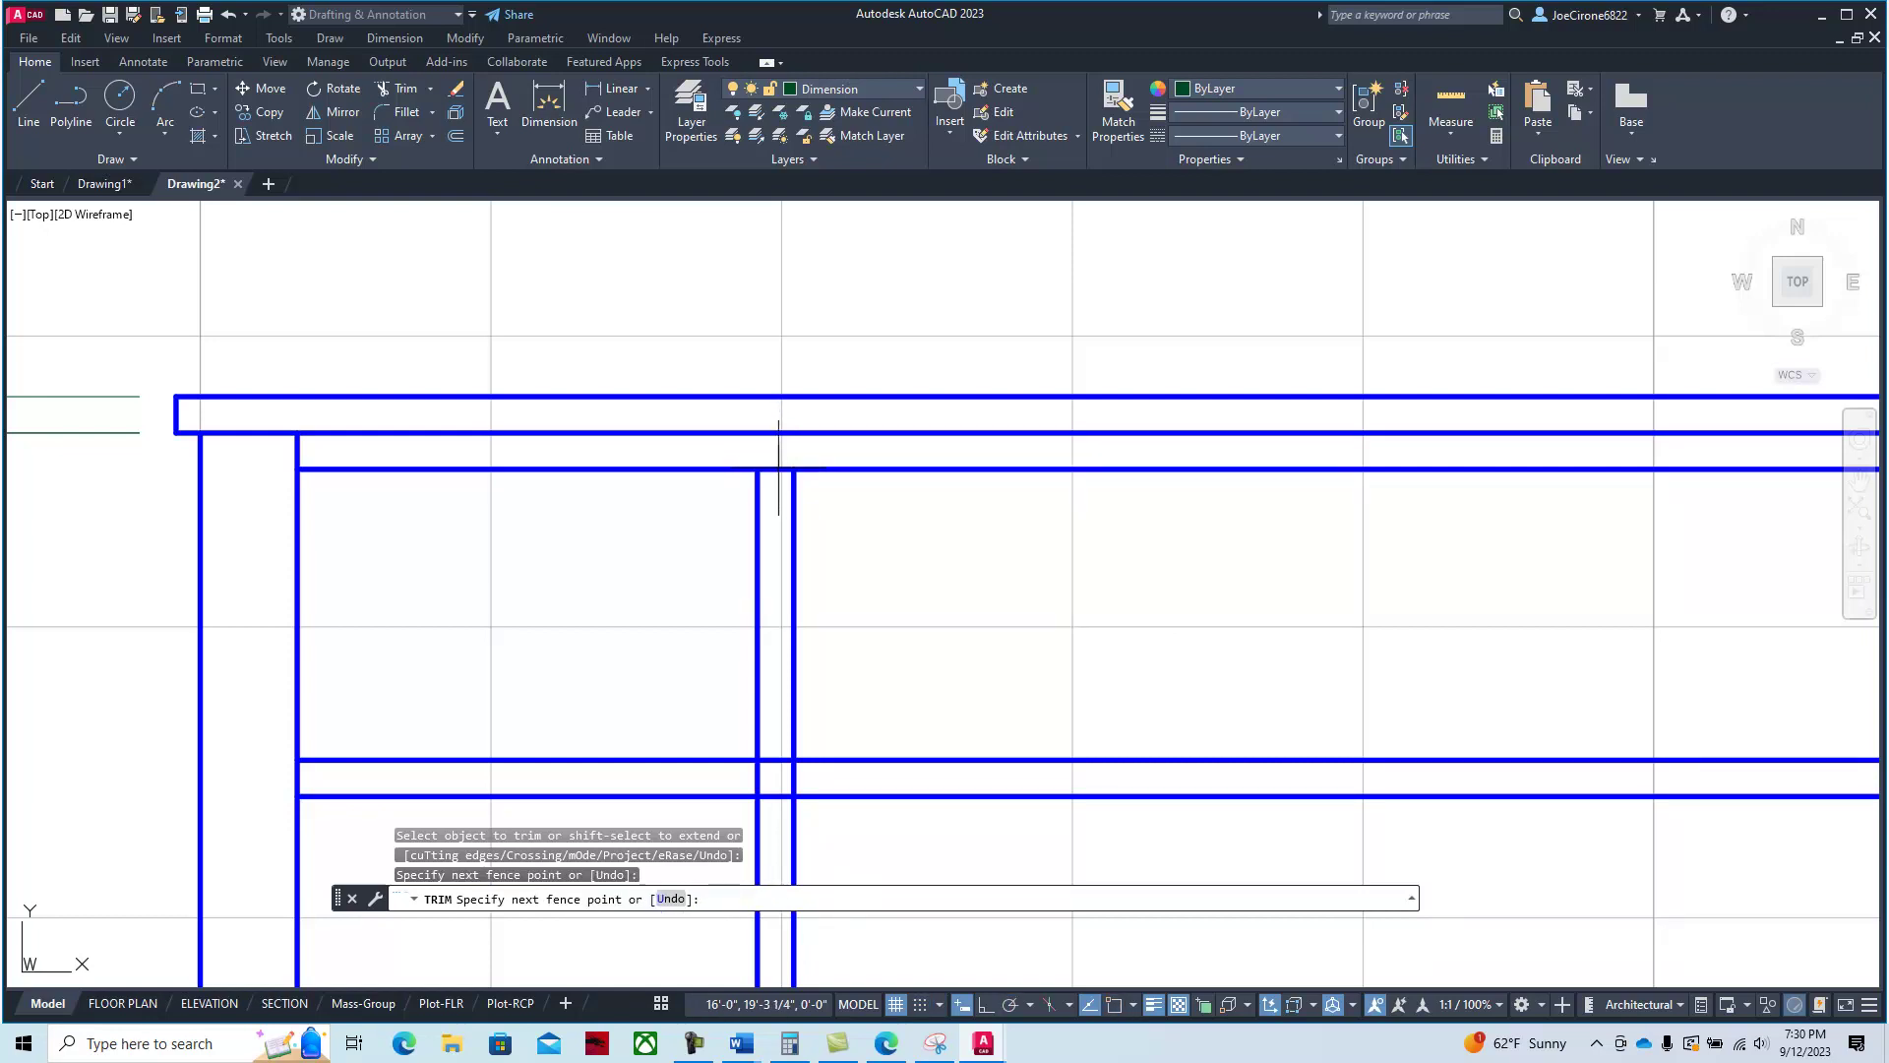
{"action": "right_click", "coordinate": [801, 443]}
{"action": "right_click", "coordinate": [809, 453]}
{"action": "left_click", "coordinate": [843, 463]}
Try to trim the upper two drawer dividers' lines where they cross the left vertical divider.
{"action": "scroll", "coordinate": [1082, 506], "scroll_direction": "down", "scroll_amount": 5}
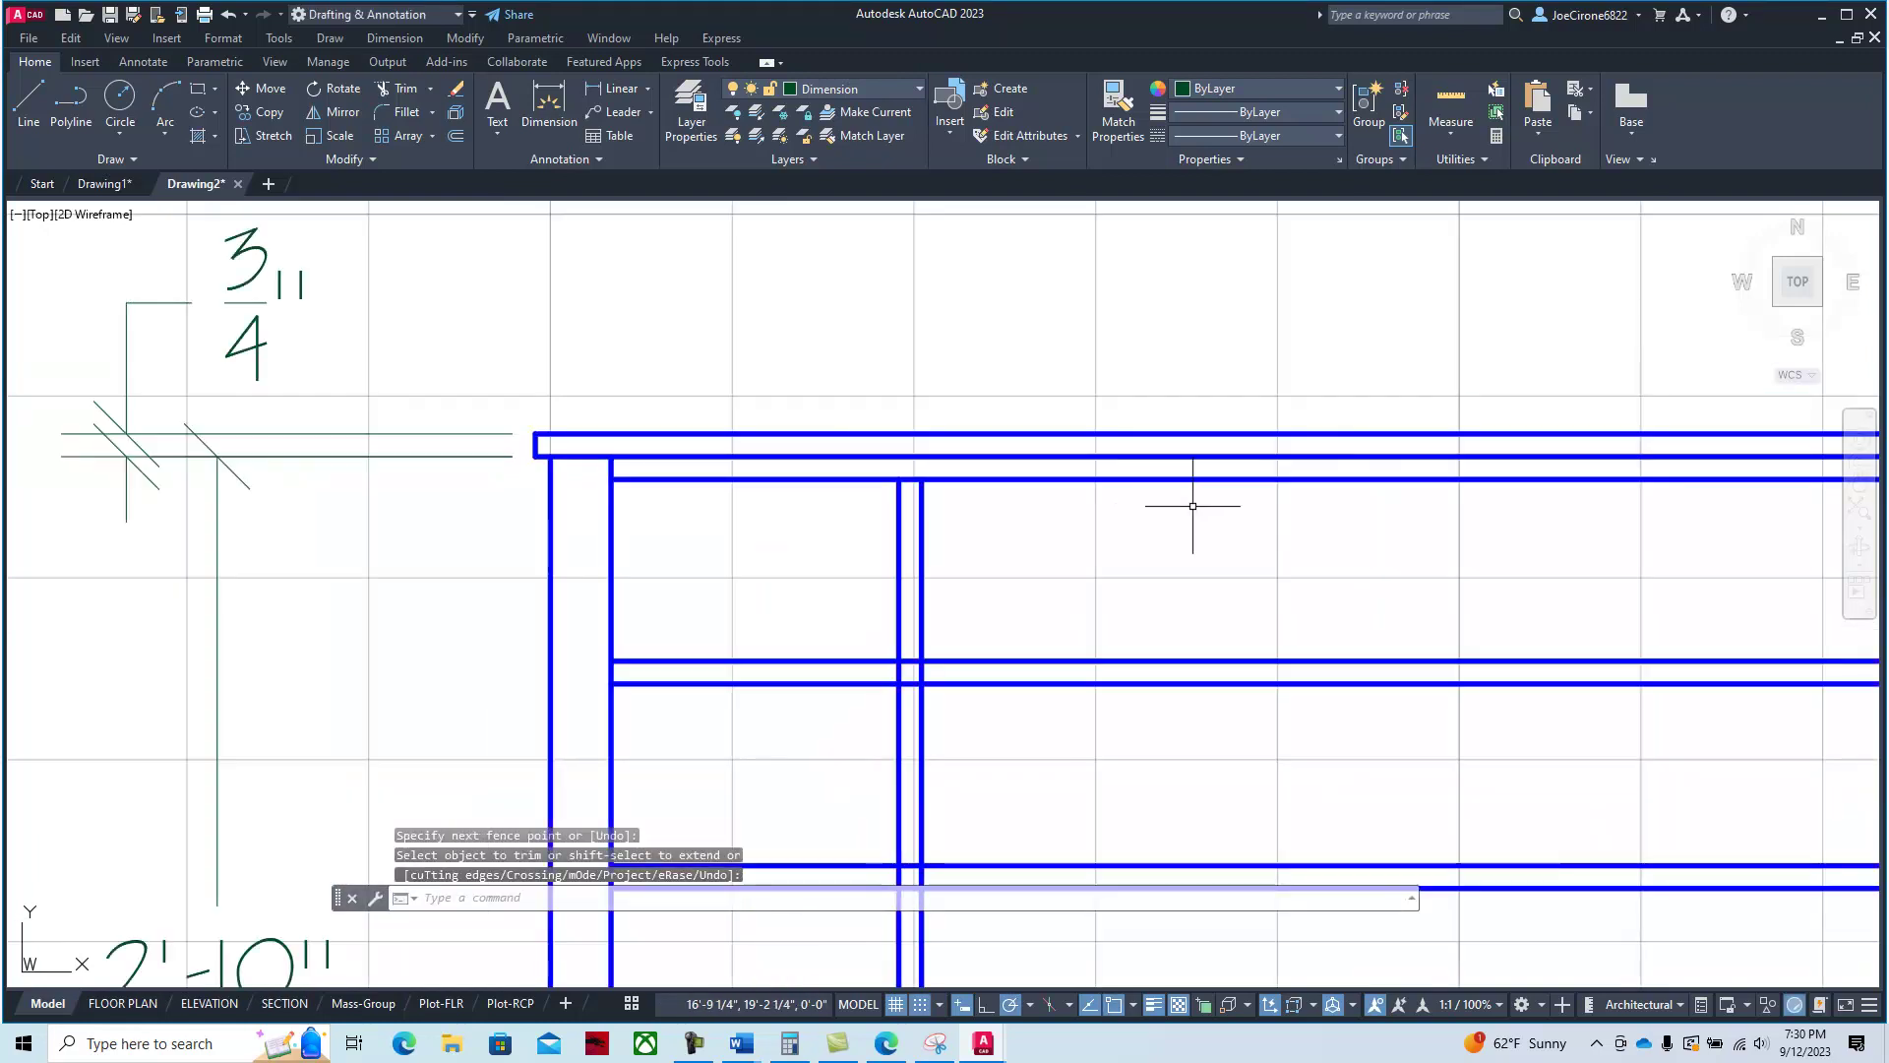
{"action": "scroll", "coordinate": [767, 546], "scroll_direction": "up", "scroll_amount": 3}
{"action": "scroll", "coordinate": [881, 588], "scroll_direction": "down", "scroll_amount": 2}
{"action": "middle_click_drag", "start_coordinate": [814, 552], "coordinate": [1236, 443]}
{"action": "right_click", "coordinate": [854, 559]}
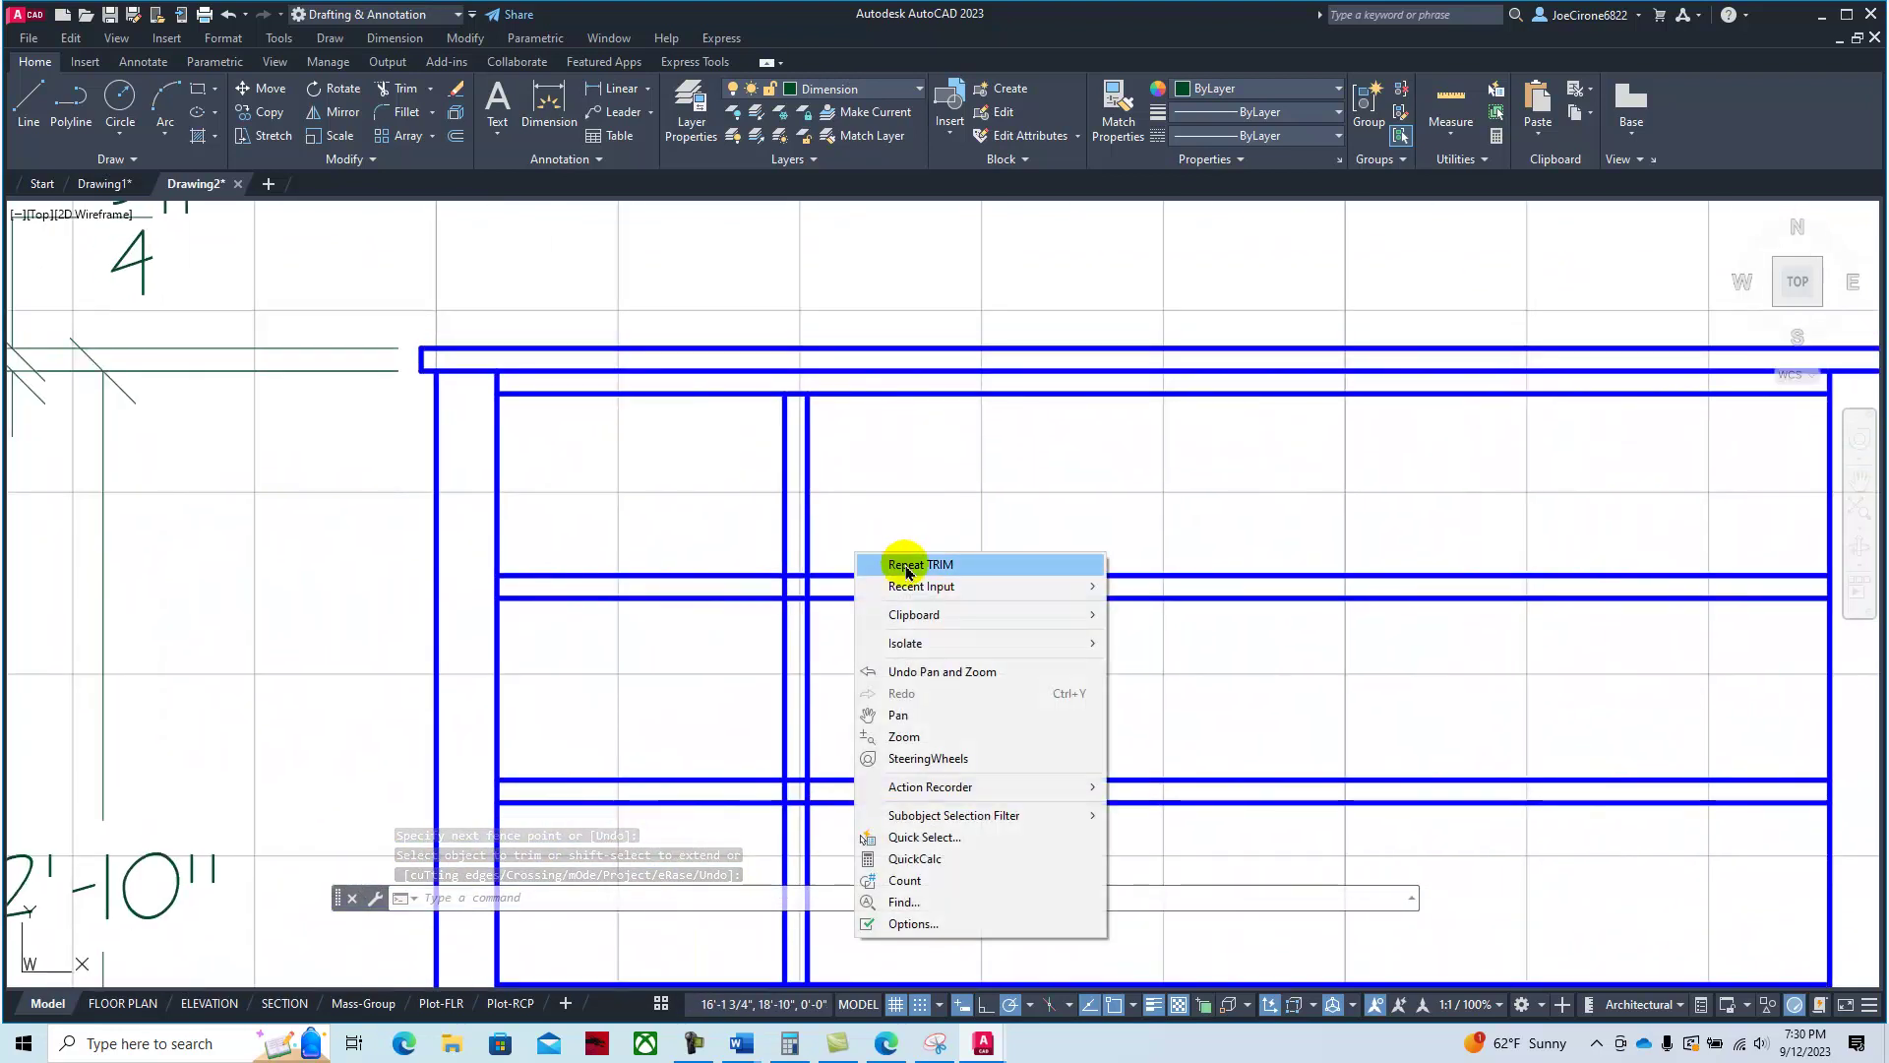
{"action": "left_click", "coordinate": [895, 563]}
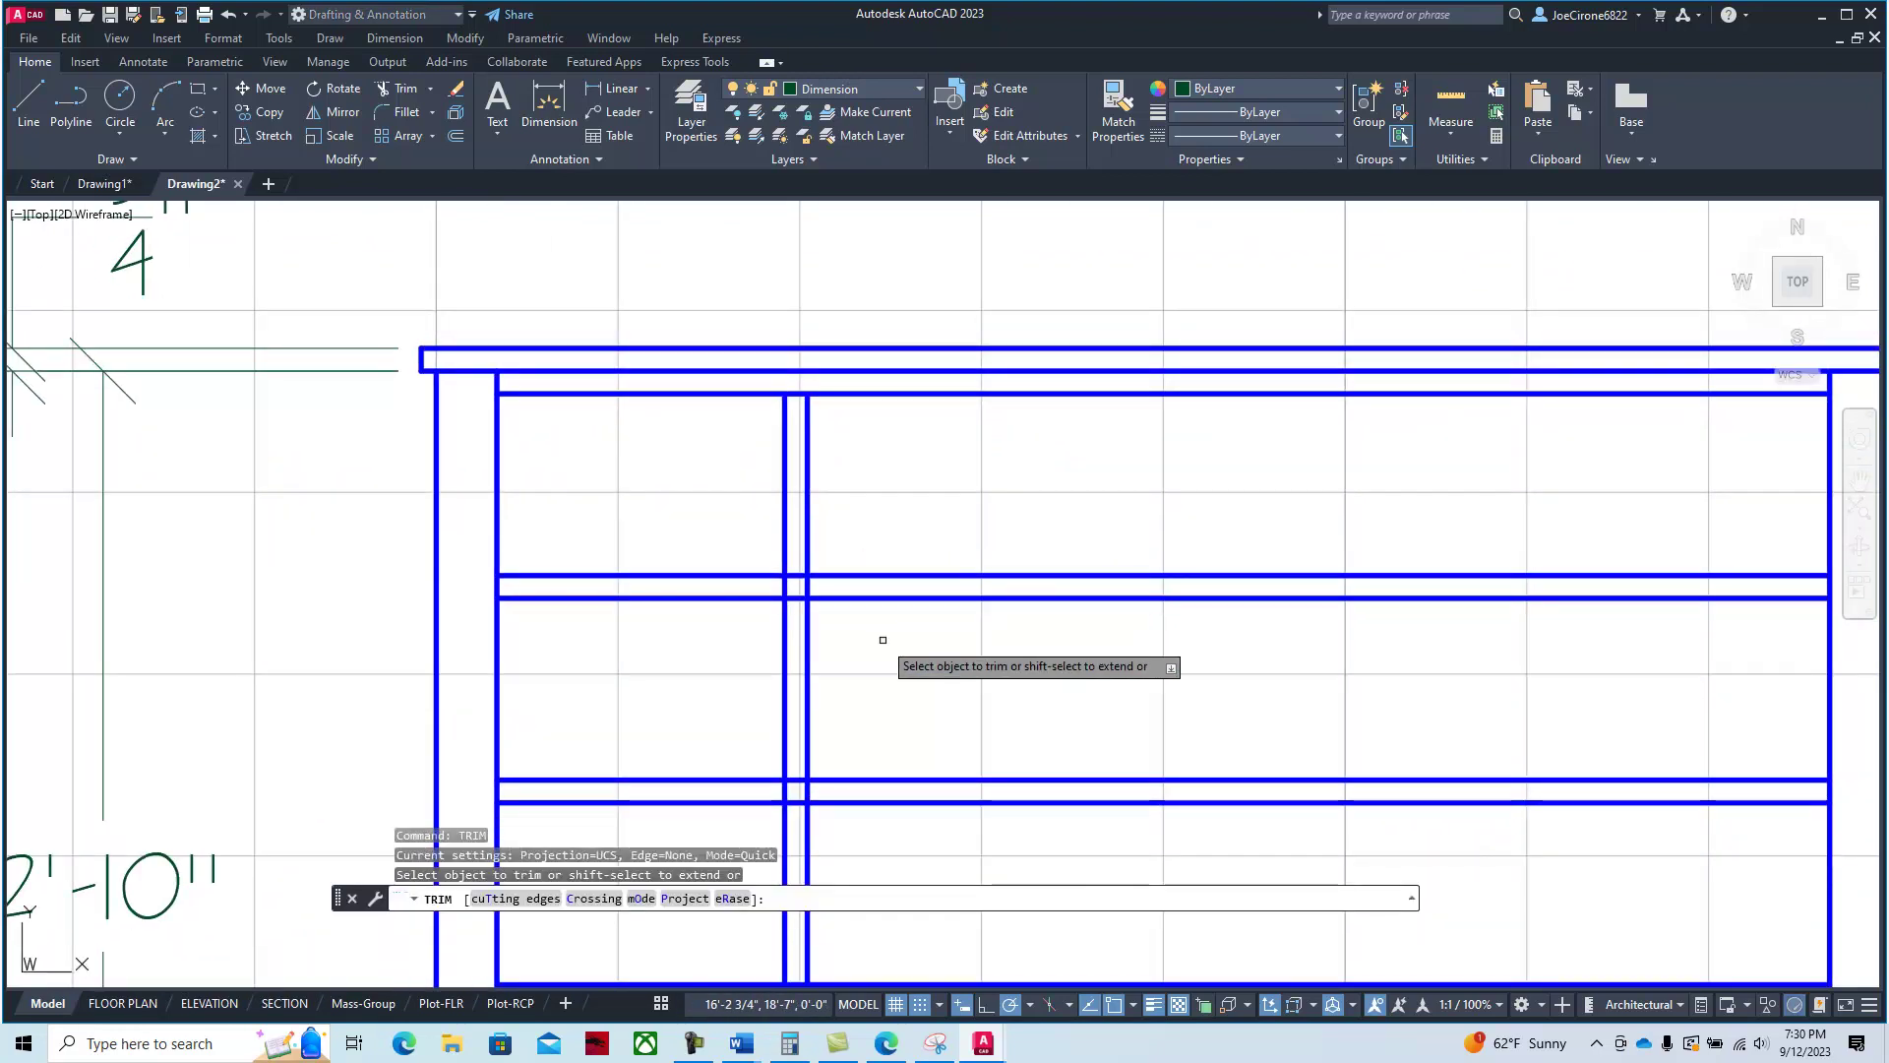
{"action": "left_click", "coordinate": [797, 575]}
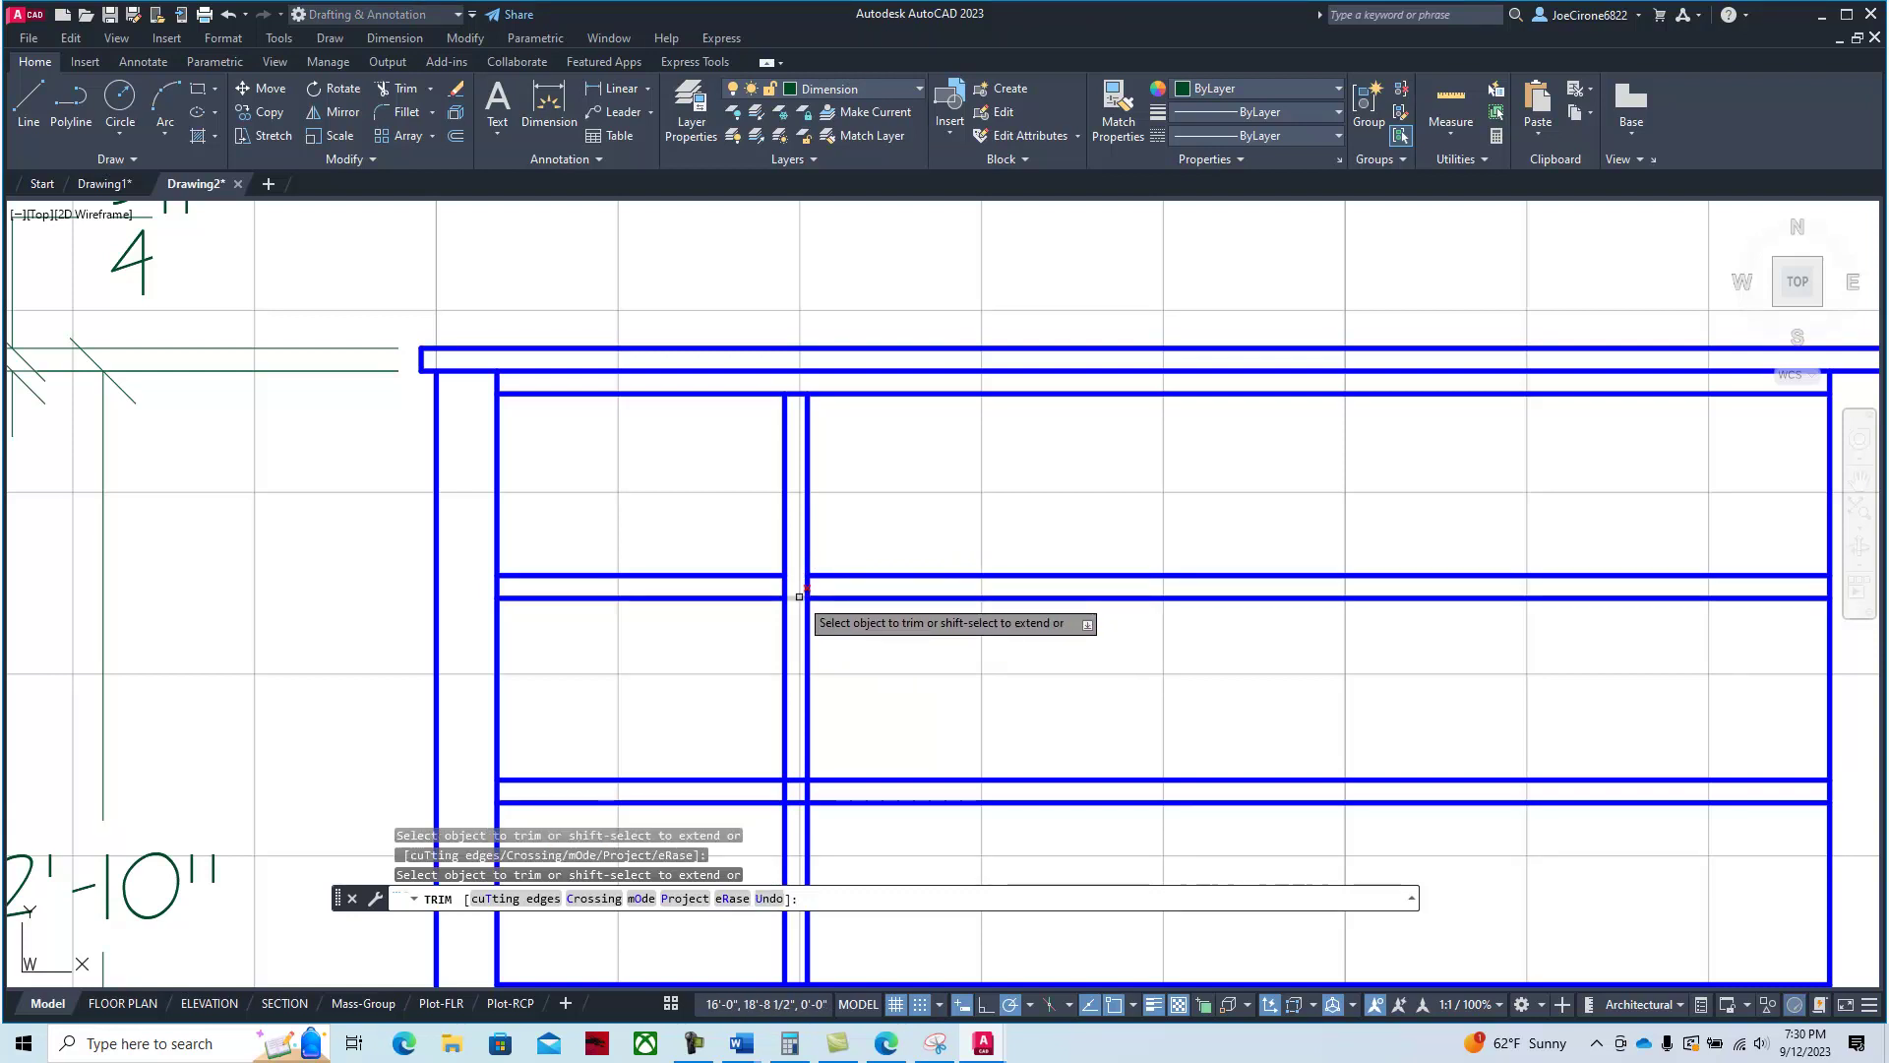
{"action": "left_click", "coordinate": [799, 596]}
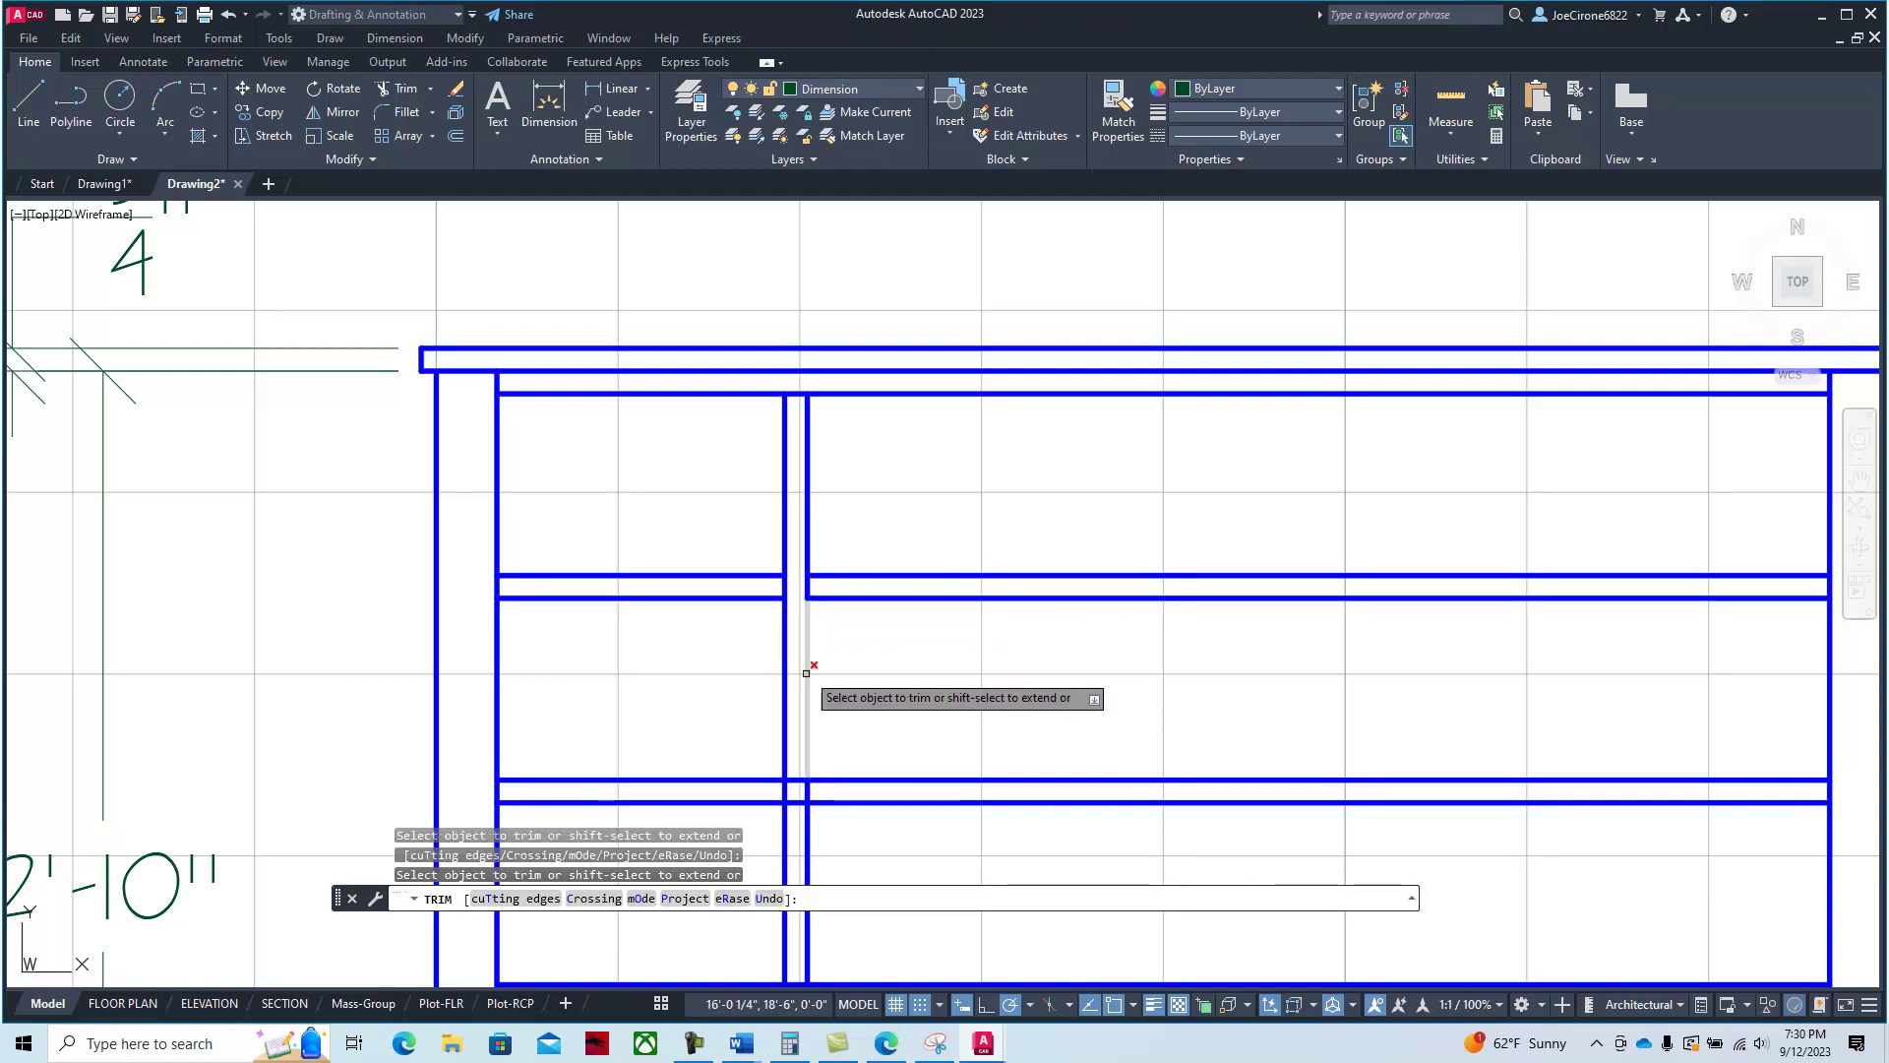
{"action": "left_click", "coordinate": [795, 762]}
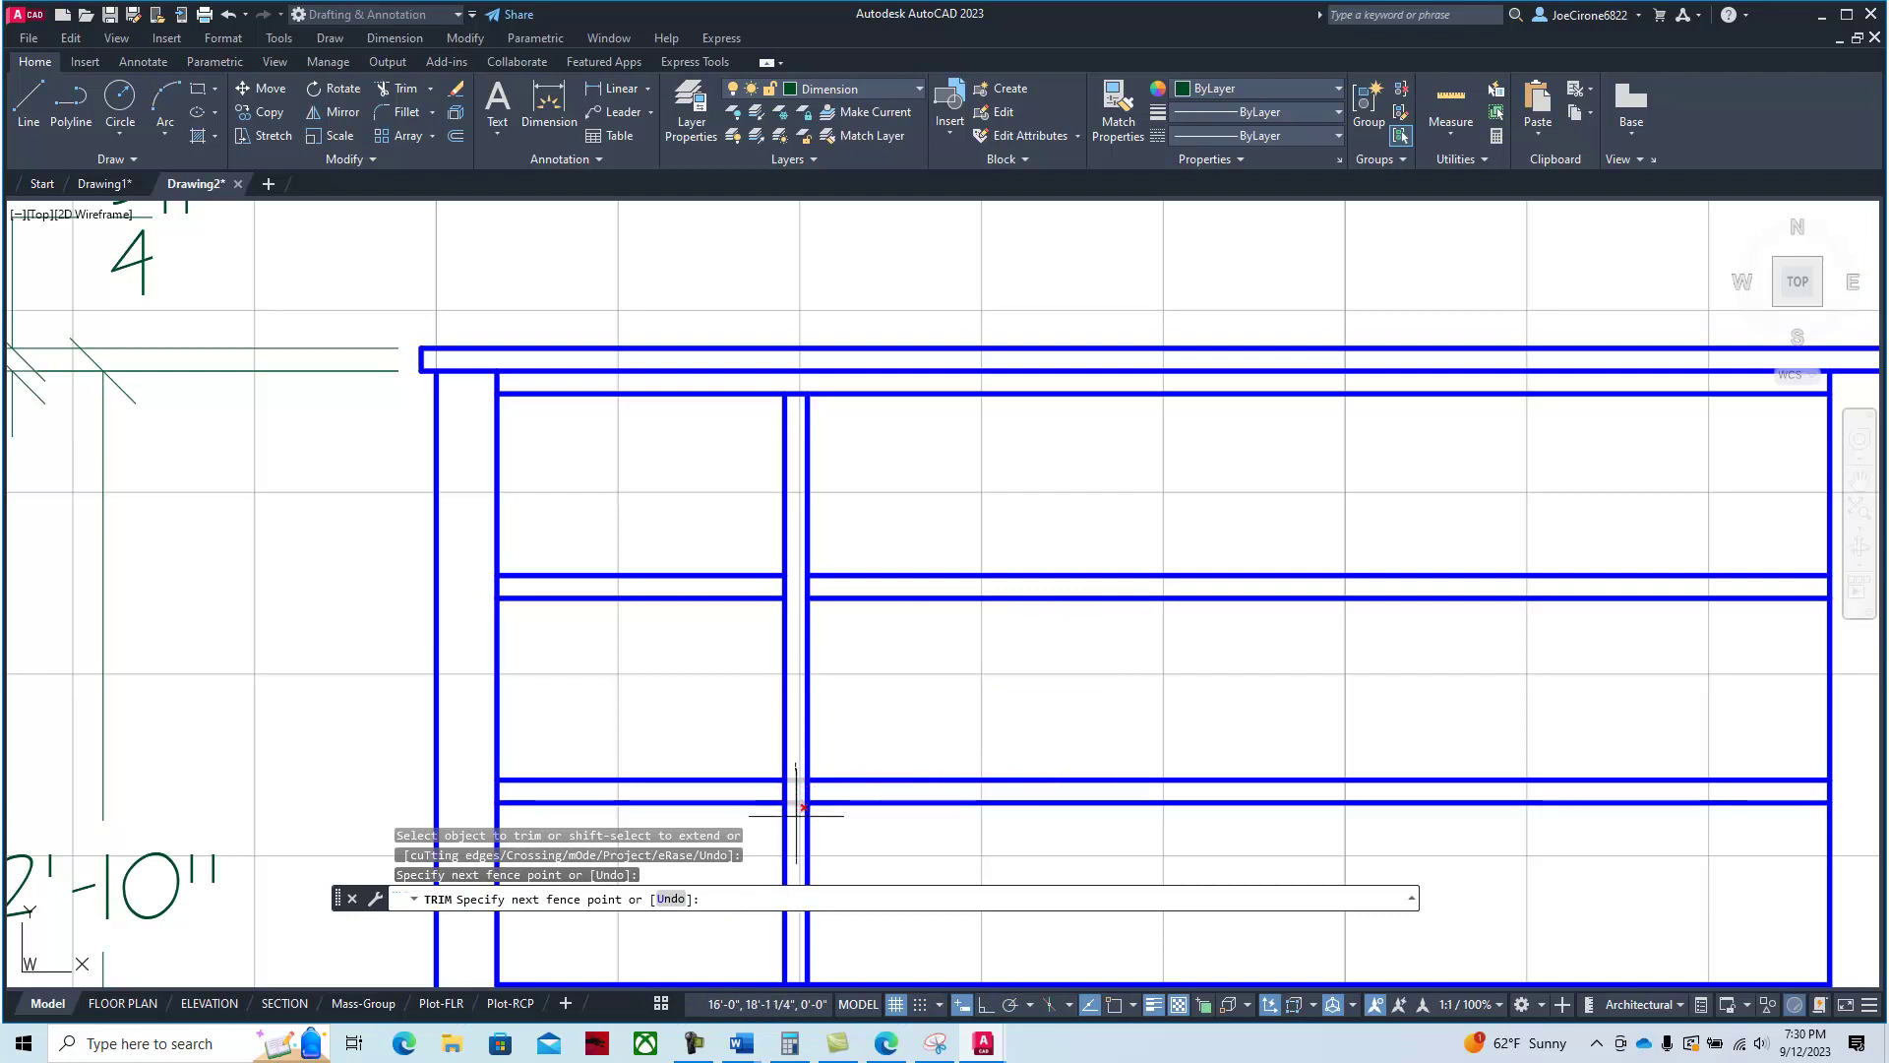
{"action": "left_click", "coordinate": [797, 807]}
{"action": "key", "text": "Return"}
Try to trim the third drawer divider and bottom rail lines inside the left vertical divider, and undo all trims of this command.
{"action": "middle_click_drag", "start_coordinate": [796, 807], "coordinate": [791, 618]}
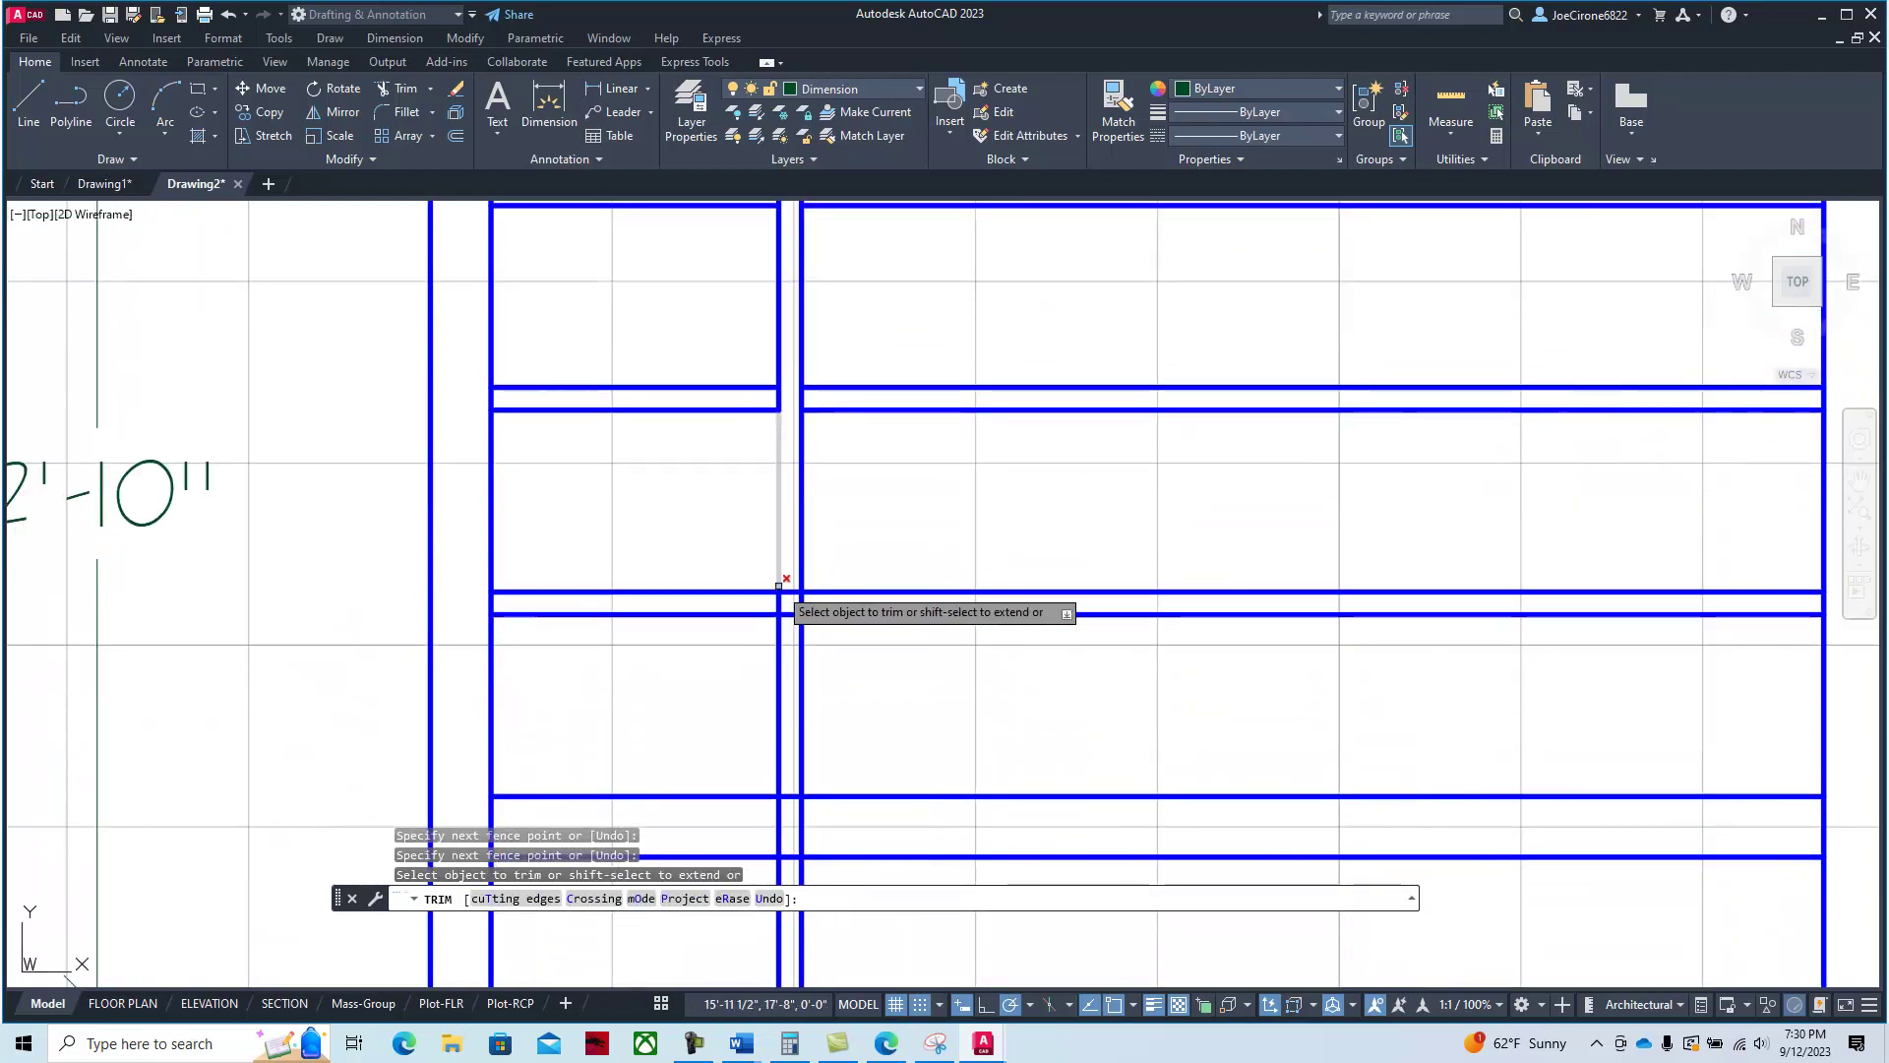
{"action": "left_click", "coordinate": [793, 613]}
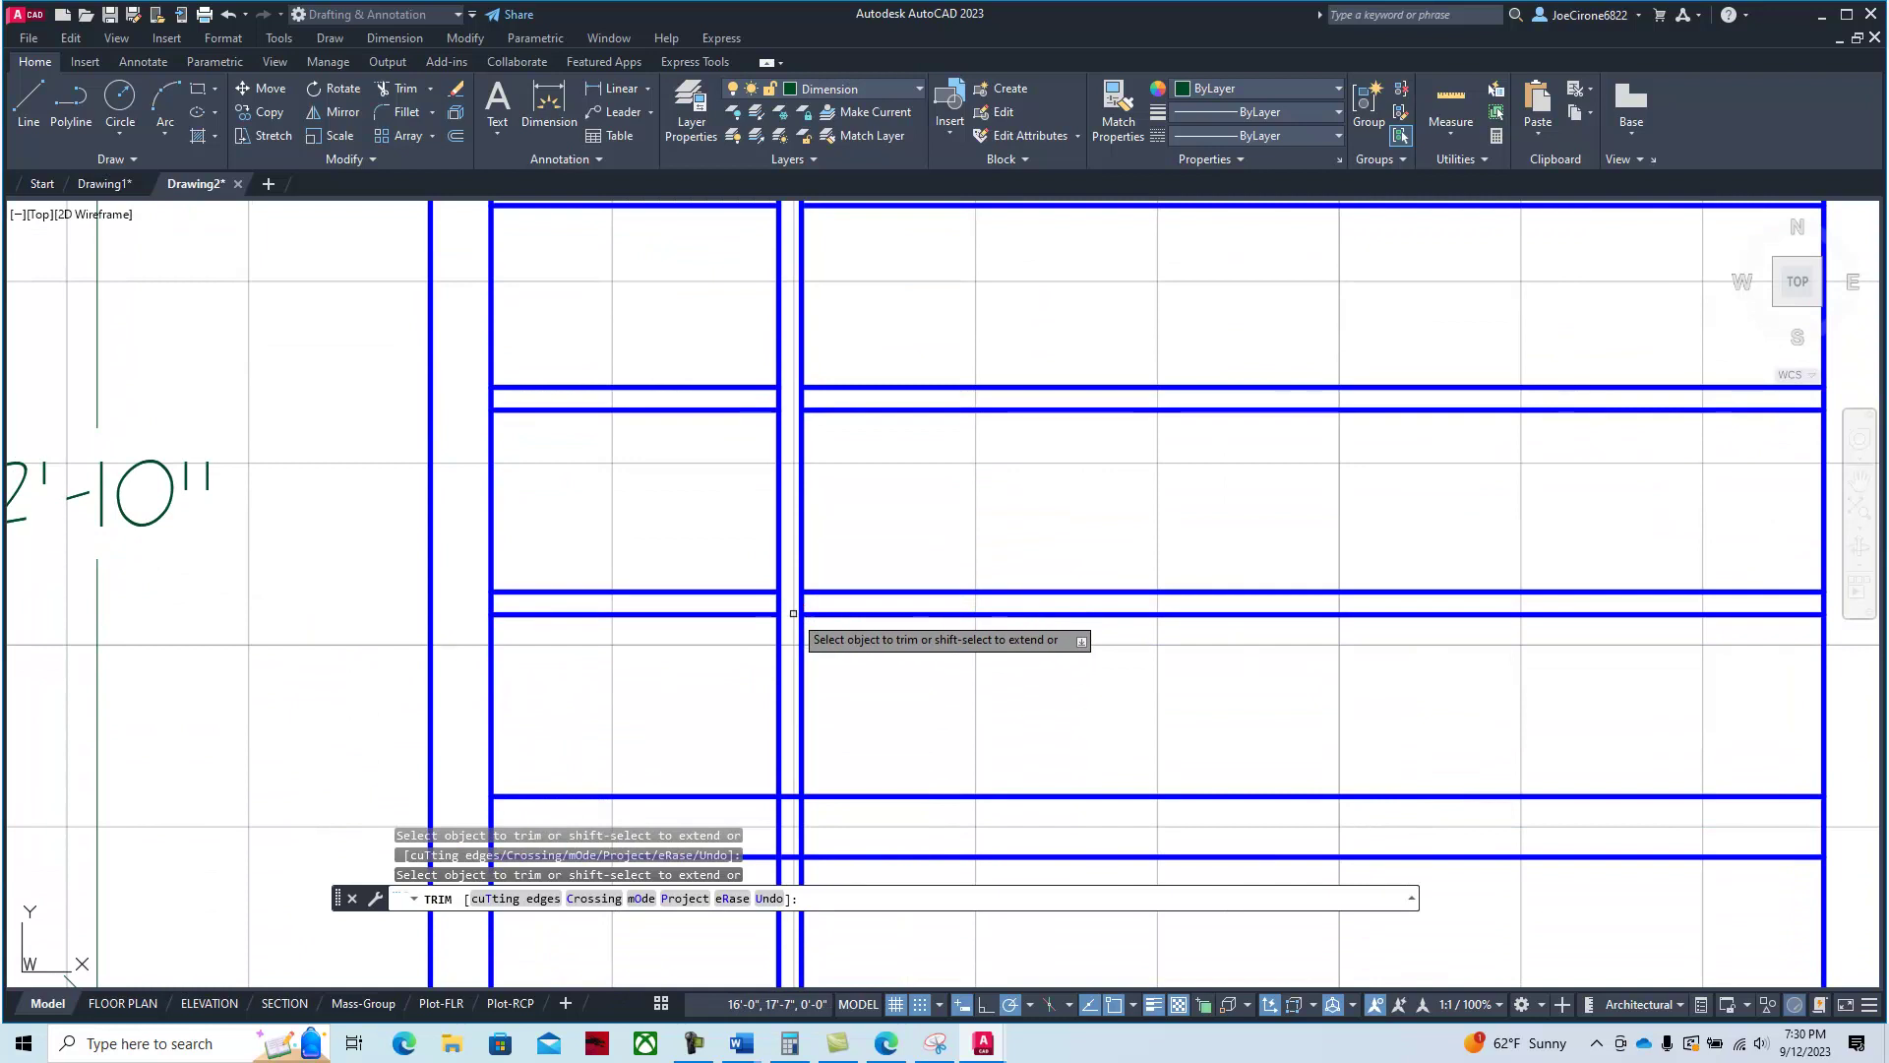
{"action": "middle_click_drag", "start_coordinate": [802, 705], "coordinate": [793, 553]}
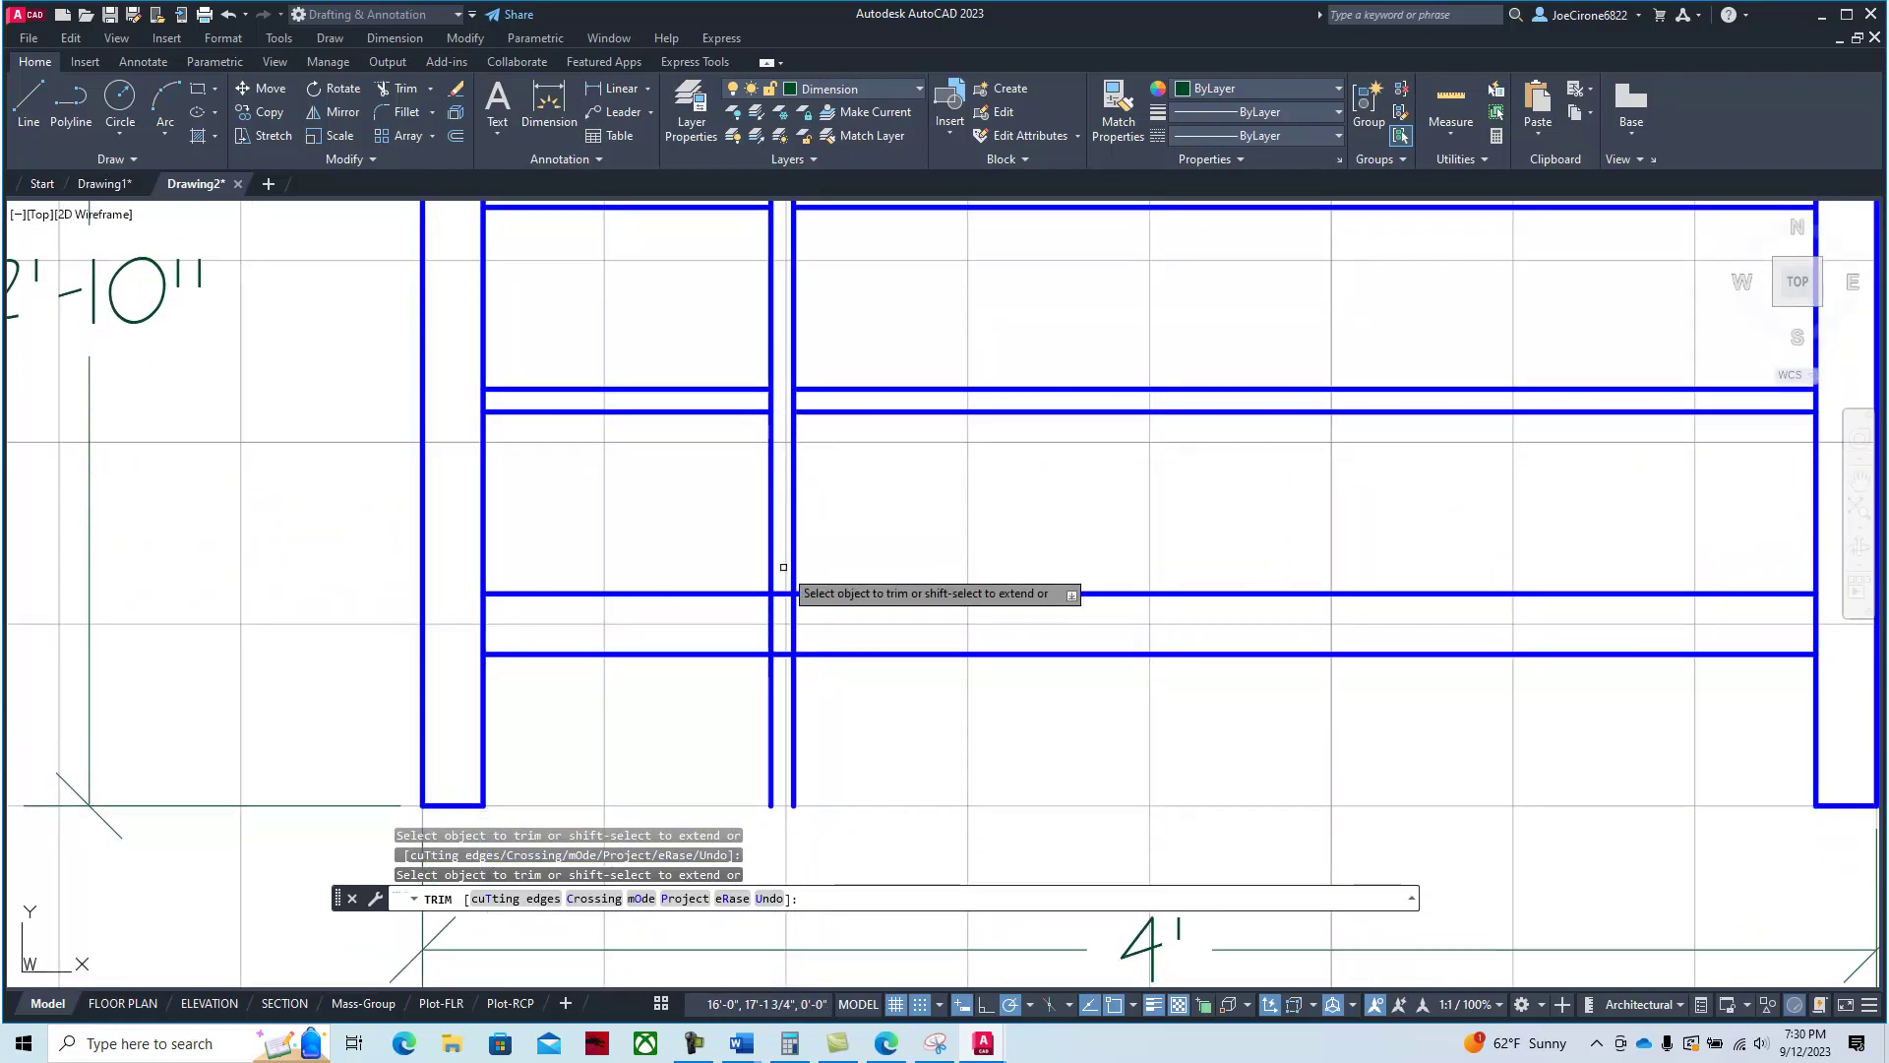
{"action": "left_click", "coordinate": [783, 590]}
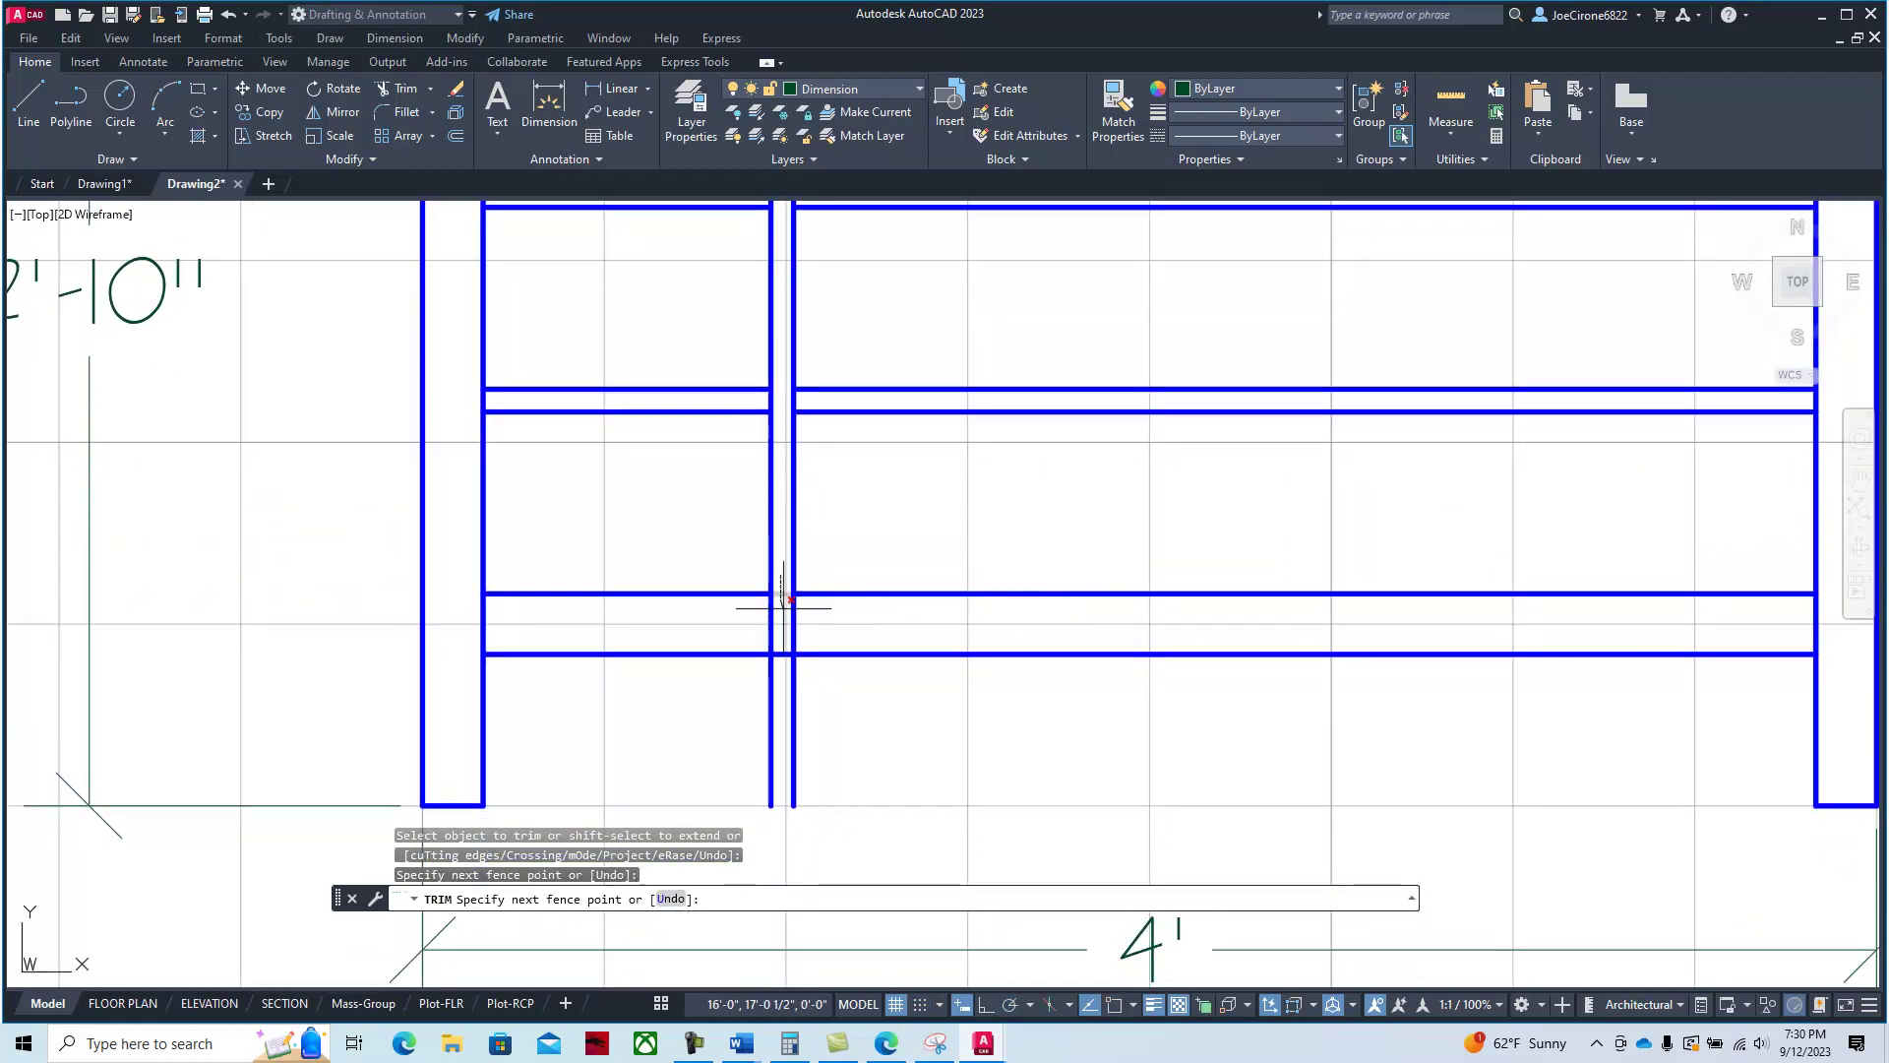
{"action": "left_click", "coordinate": [786, 679]}
{"action": "key", "text": "Return"}
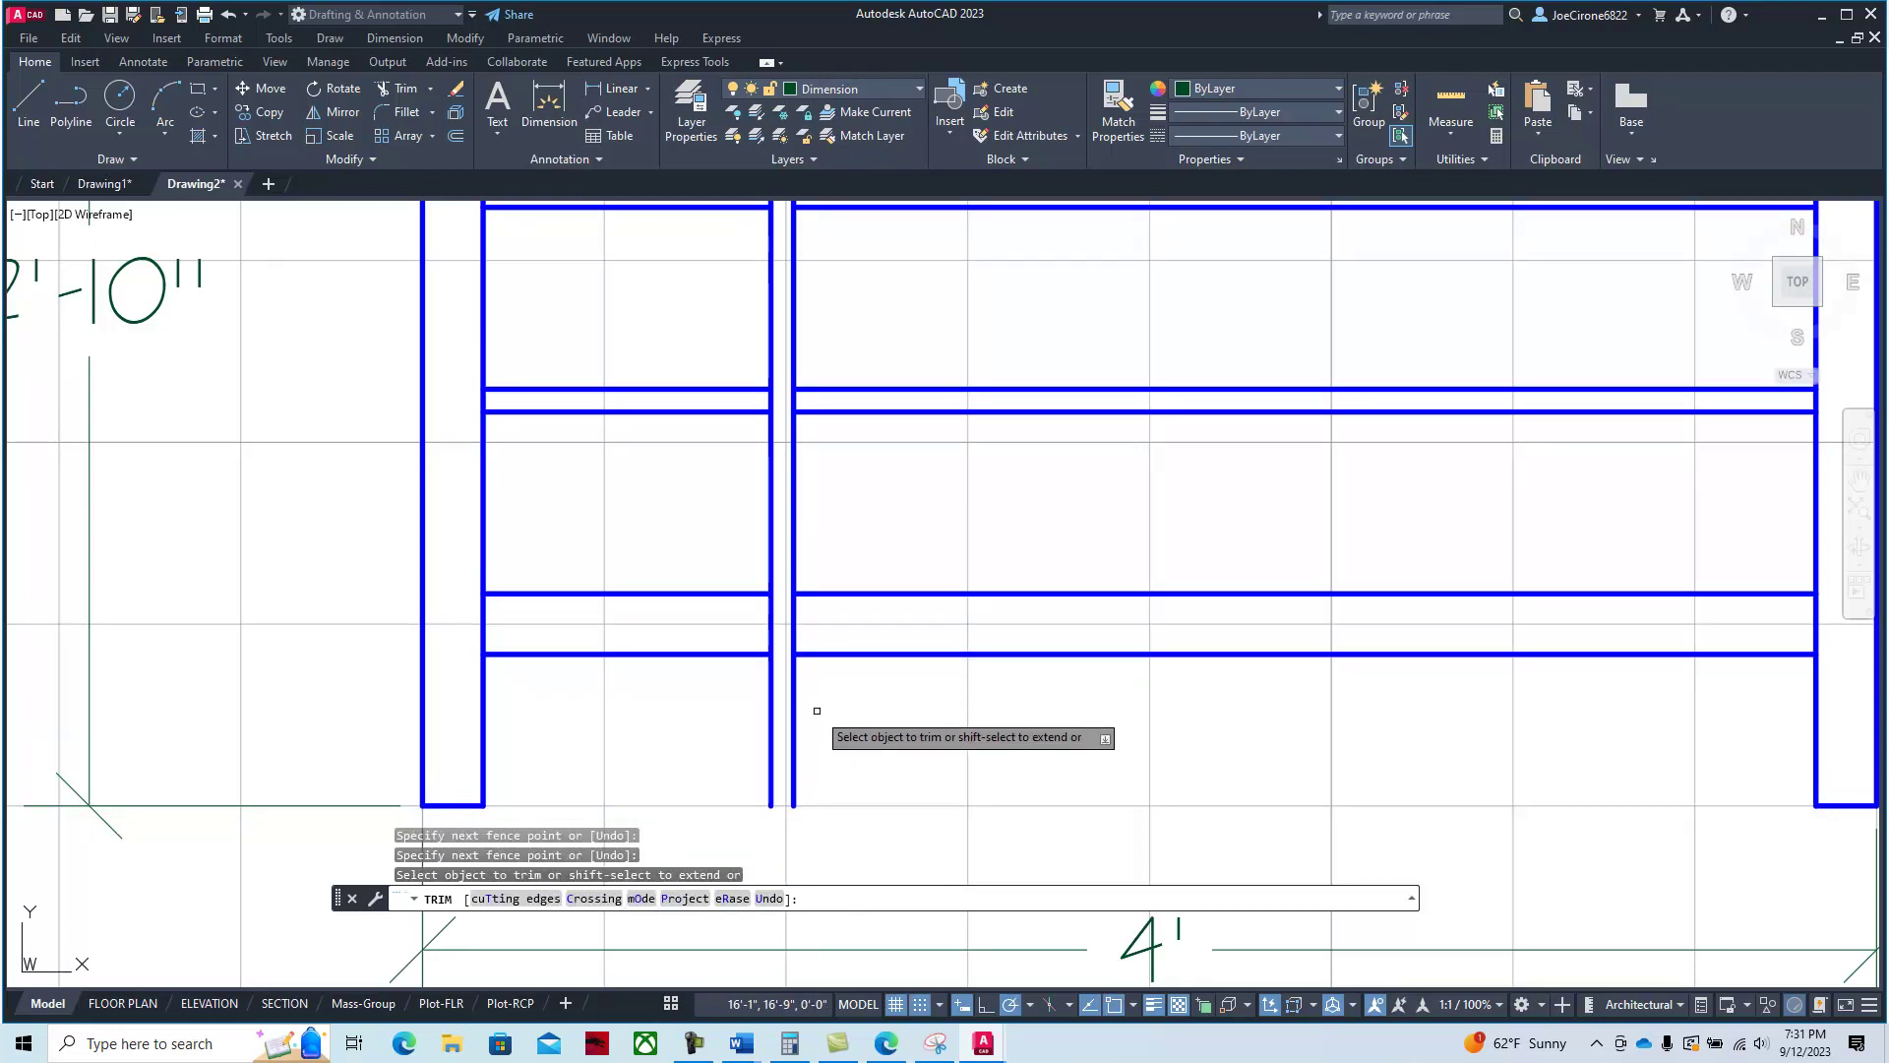
{"action": "left_click", "coordinate": [227, 16]}
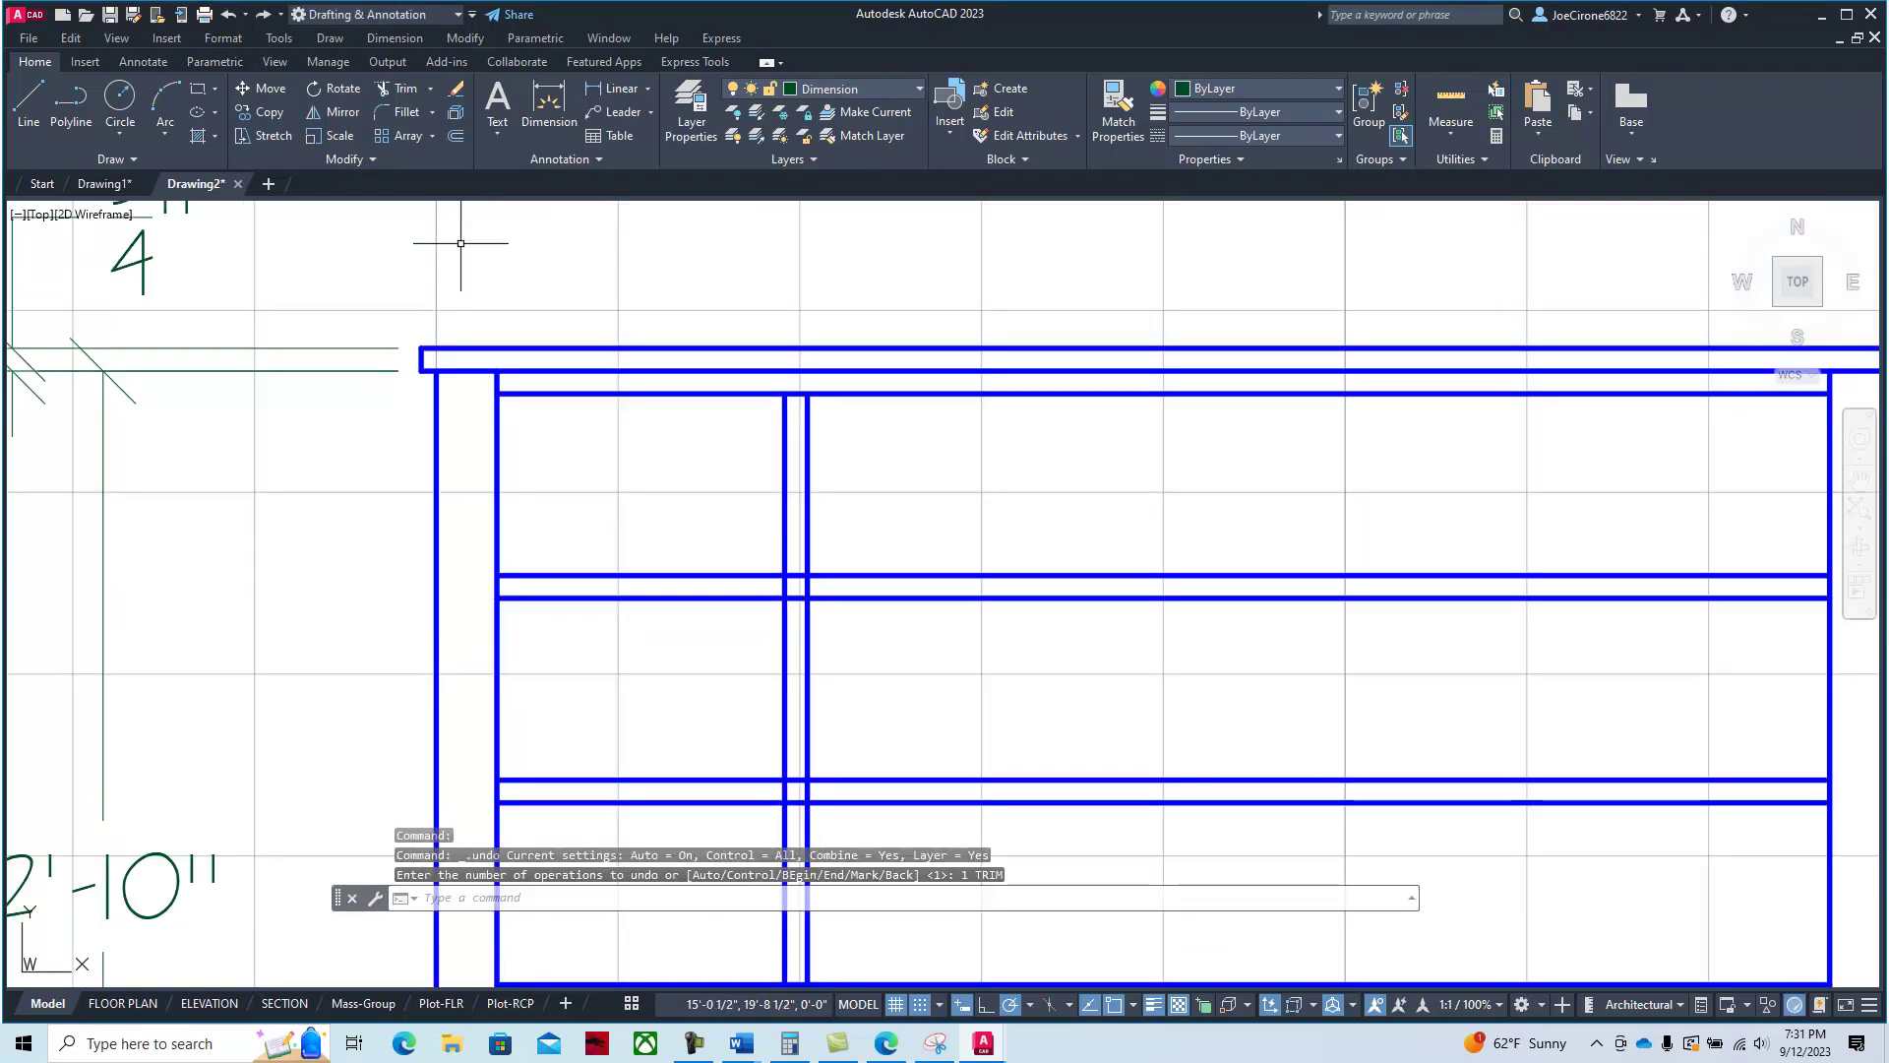
Trim the lines of all three drawer dividers where they cross the left vertical divider.
{"action": "left_click", "coordinate": [397, 90]}
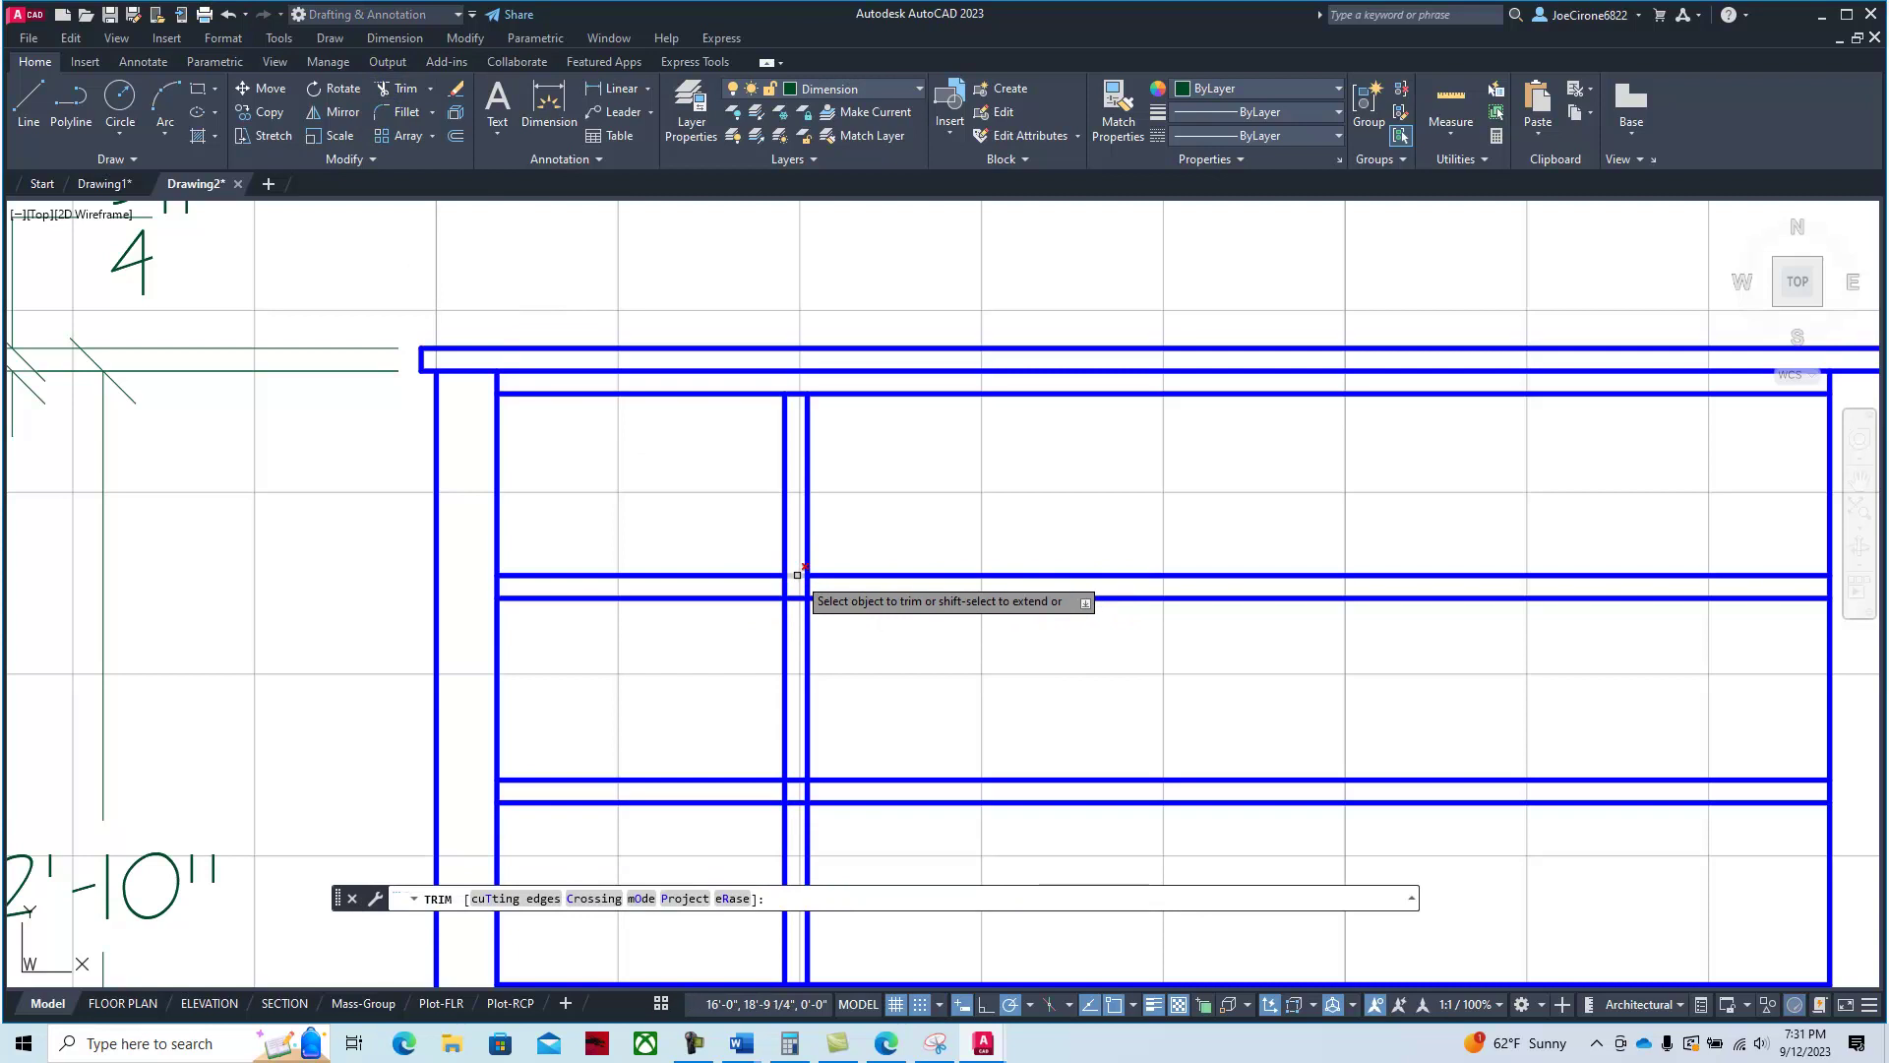
{"action": "left_click_drag", "start_coordinate": [800, 567], "coordinate": [798, 612]}
{"action": "left_click_drag", "start_coordinate": [799, 717], "coordinate": [798, 822]}
{"action": "mouse_move", "coordinate": [798, 822]}
{"action": "middle_mouse_down"}
{"action": "mouse_move", "coordinate": [785, 21]}
{"action": "mouse_move", "coordinate": [785, 280]}
{"action": "middle_mouse_up"}
{"action": "left_click_drag", "start_coordinate": [773, 433], "coordinate": [785, 482]}
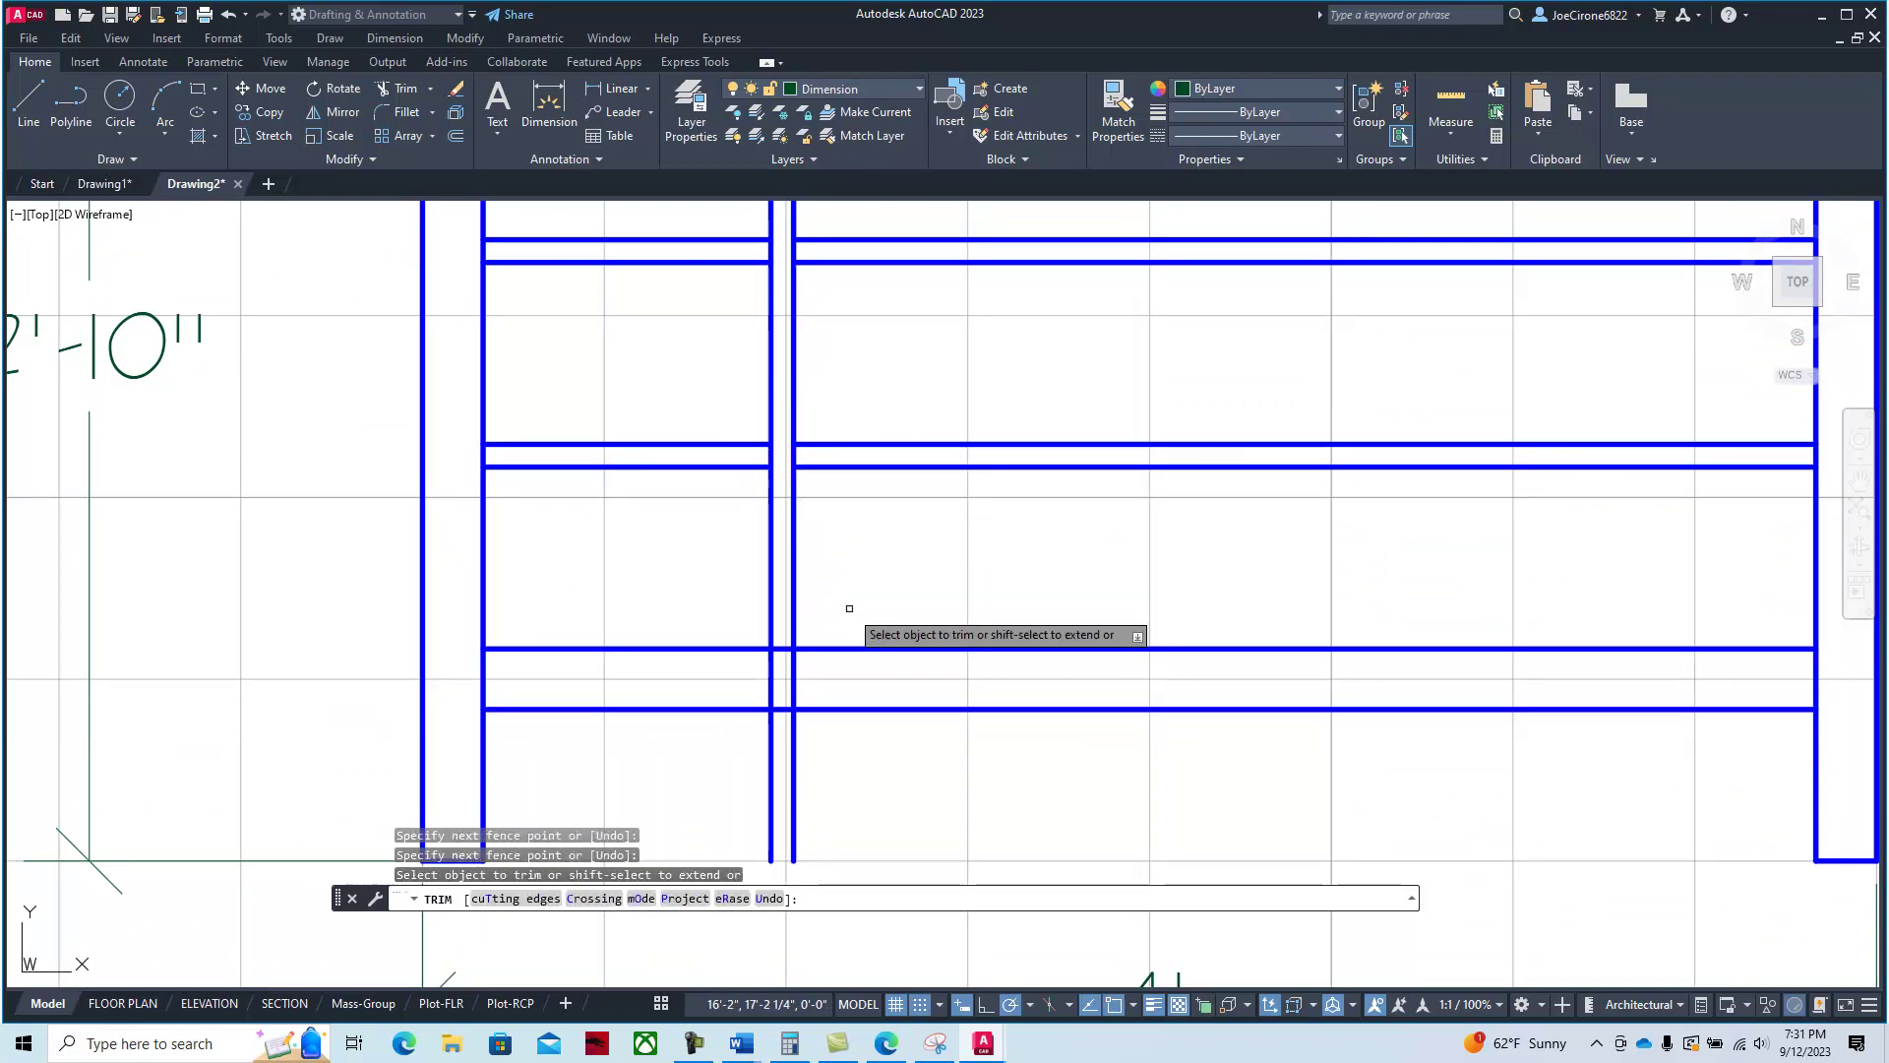
Trim the bottom rail's upper line inside the left vertical divider and cut off the divider lines below the bottom rail.
{"action": "left_click", "coordinate": [782, 647]}
{"action": "left_click_drag", "start_coordinate": [852, 751], "coordinate": [726, 770]}
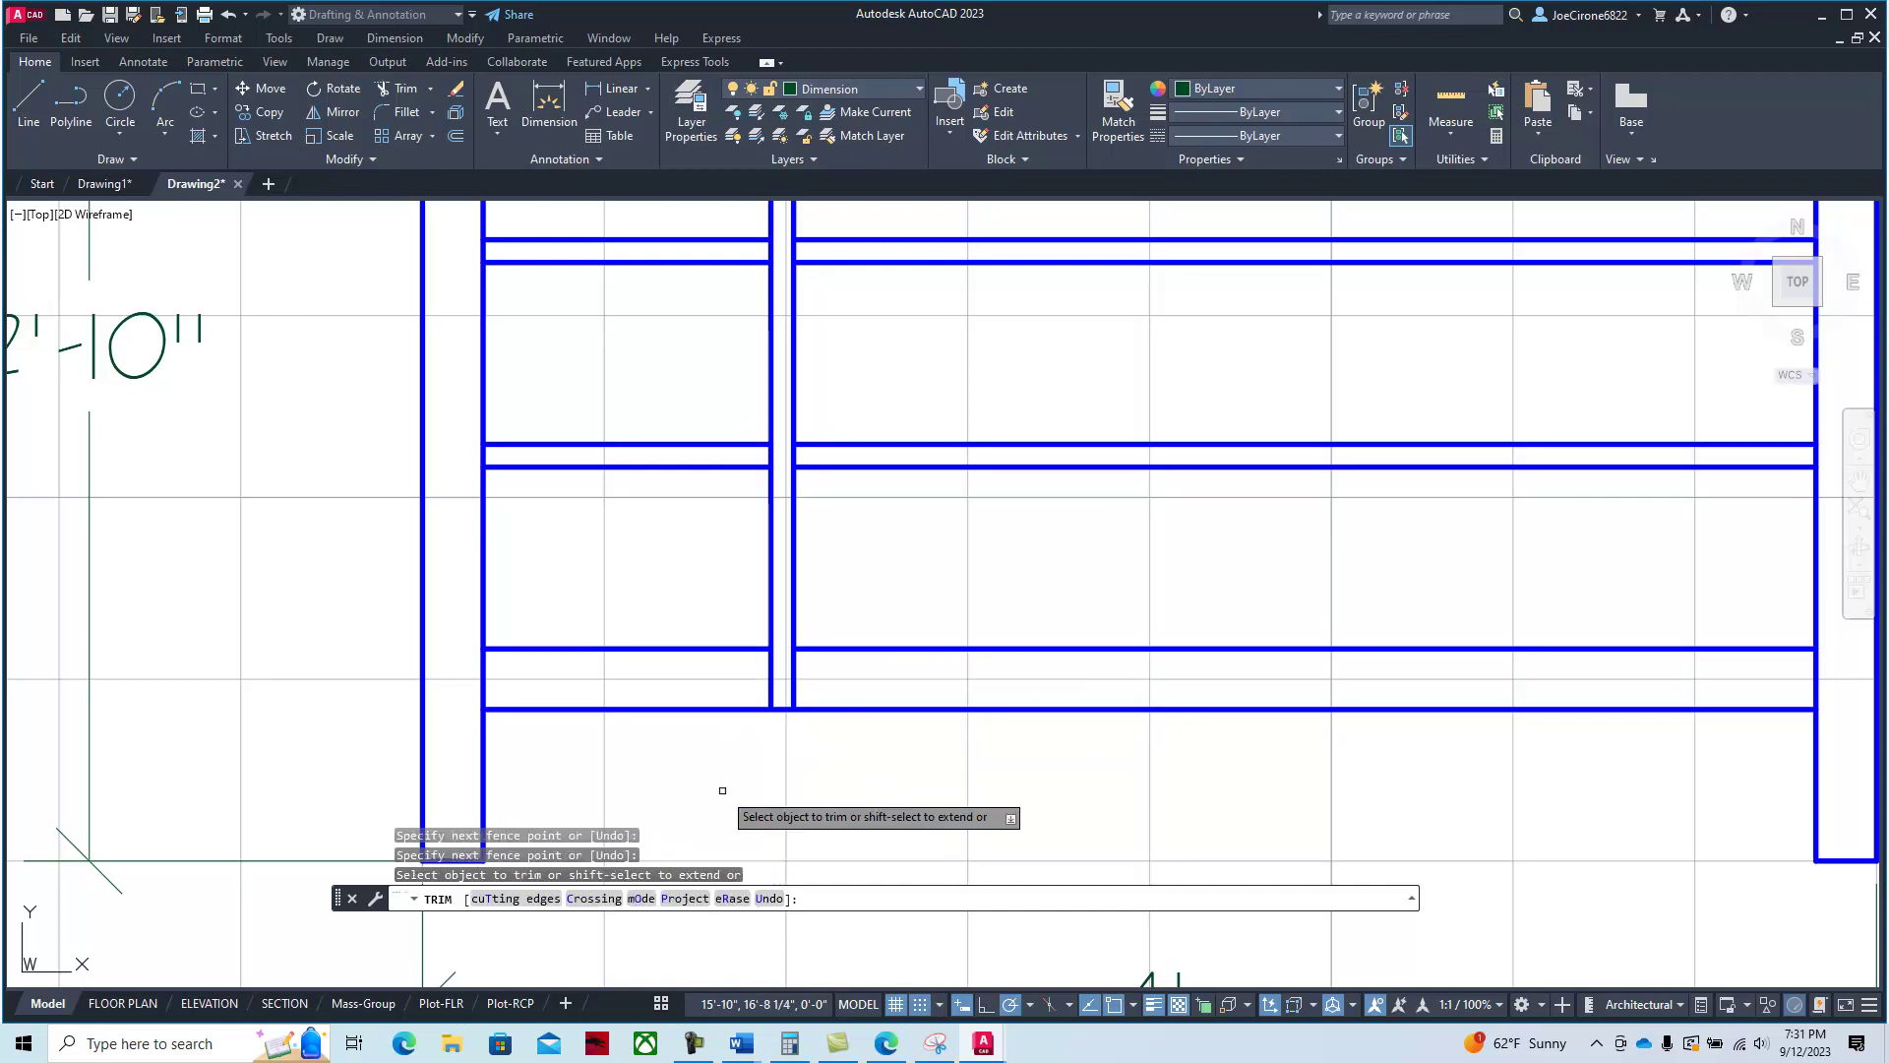
{"action": "scroll", "coordinate": [815, 759], "scroll_direction": "down", "scroll_amount": 3}
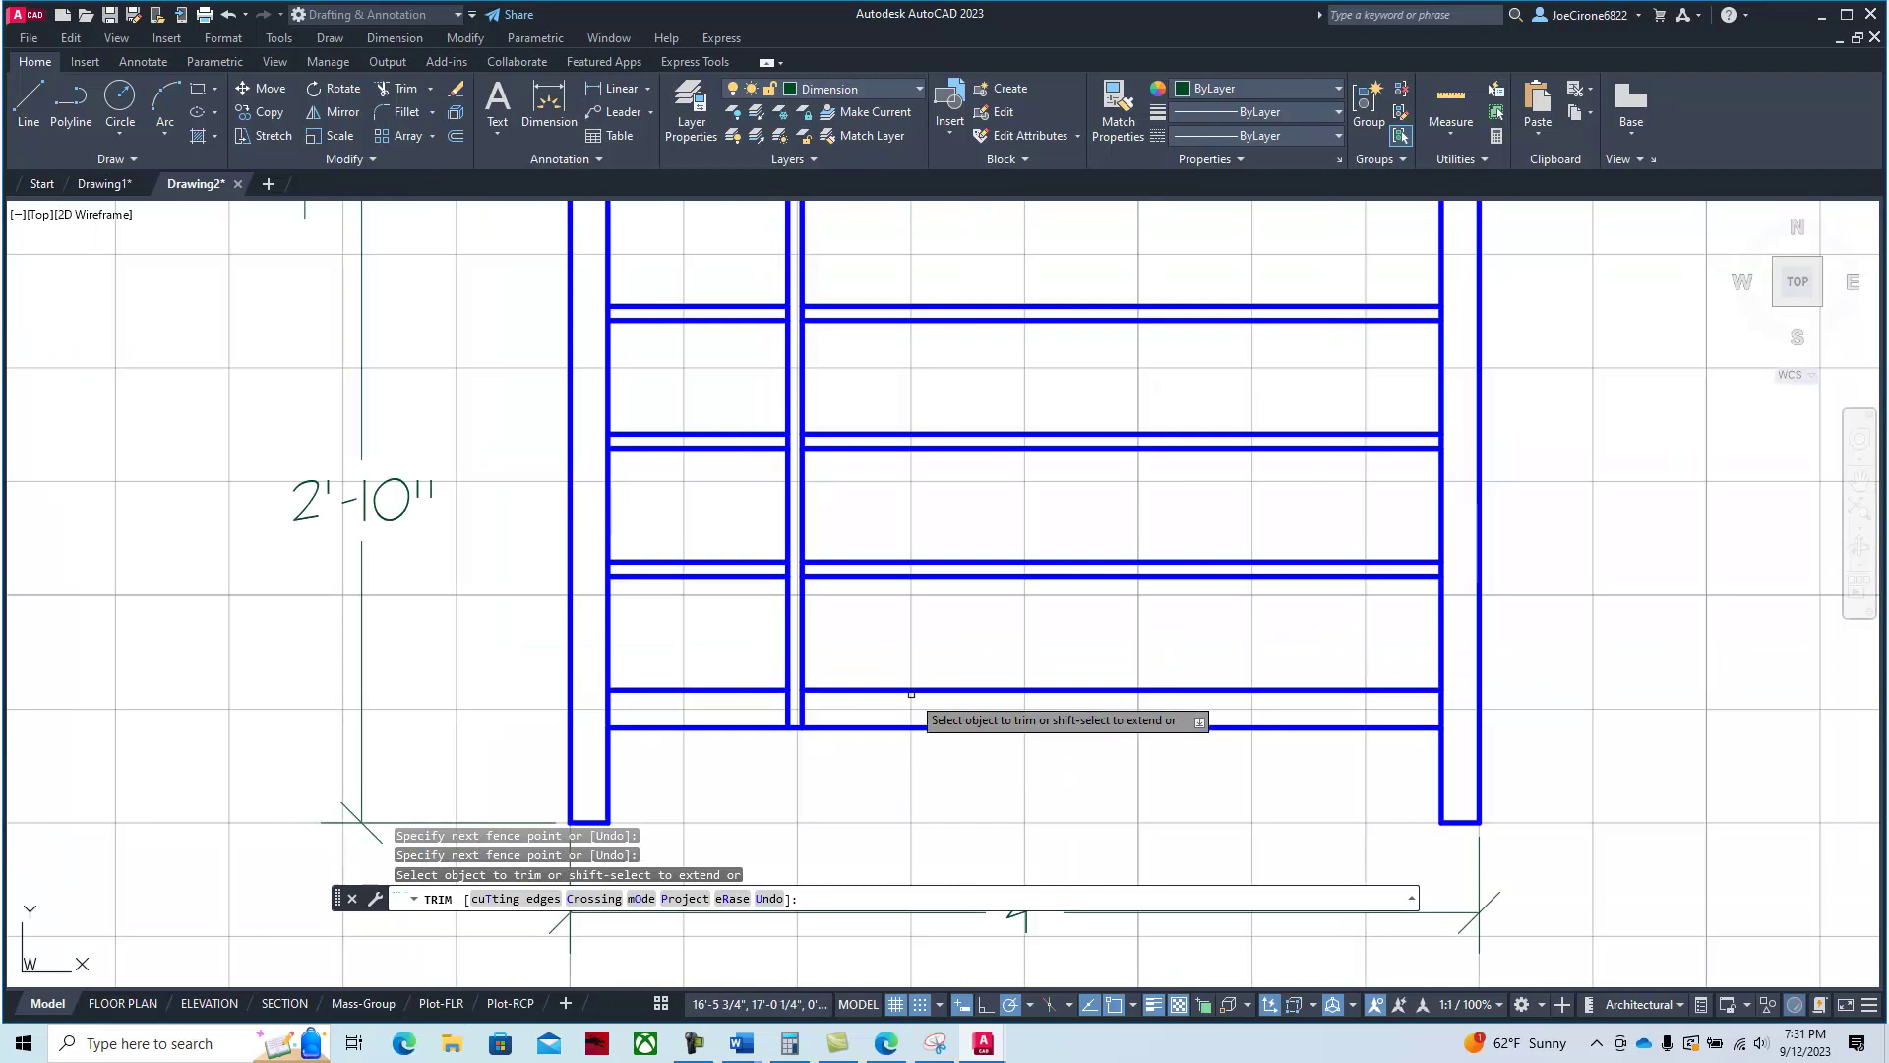
{"action": "middle_click_drag", "start_coordinate": [839, 716], "coordinate": [830, 771]}
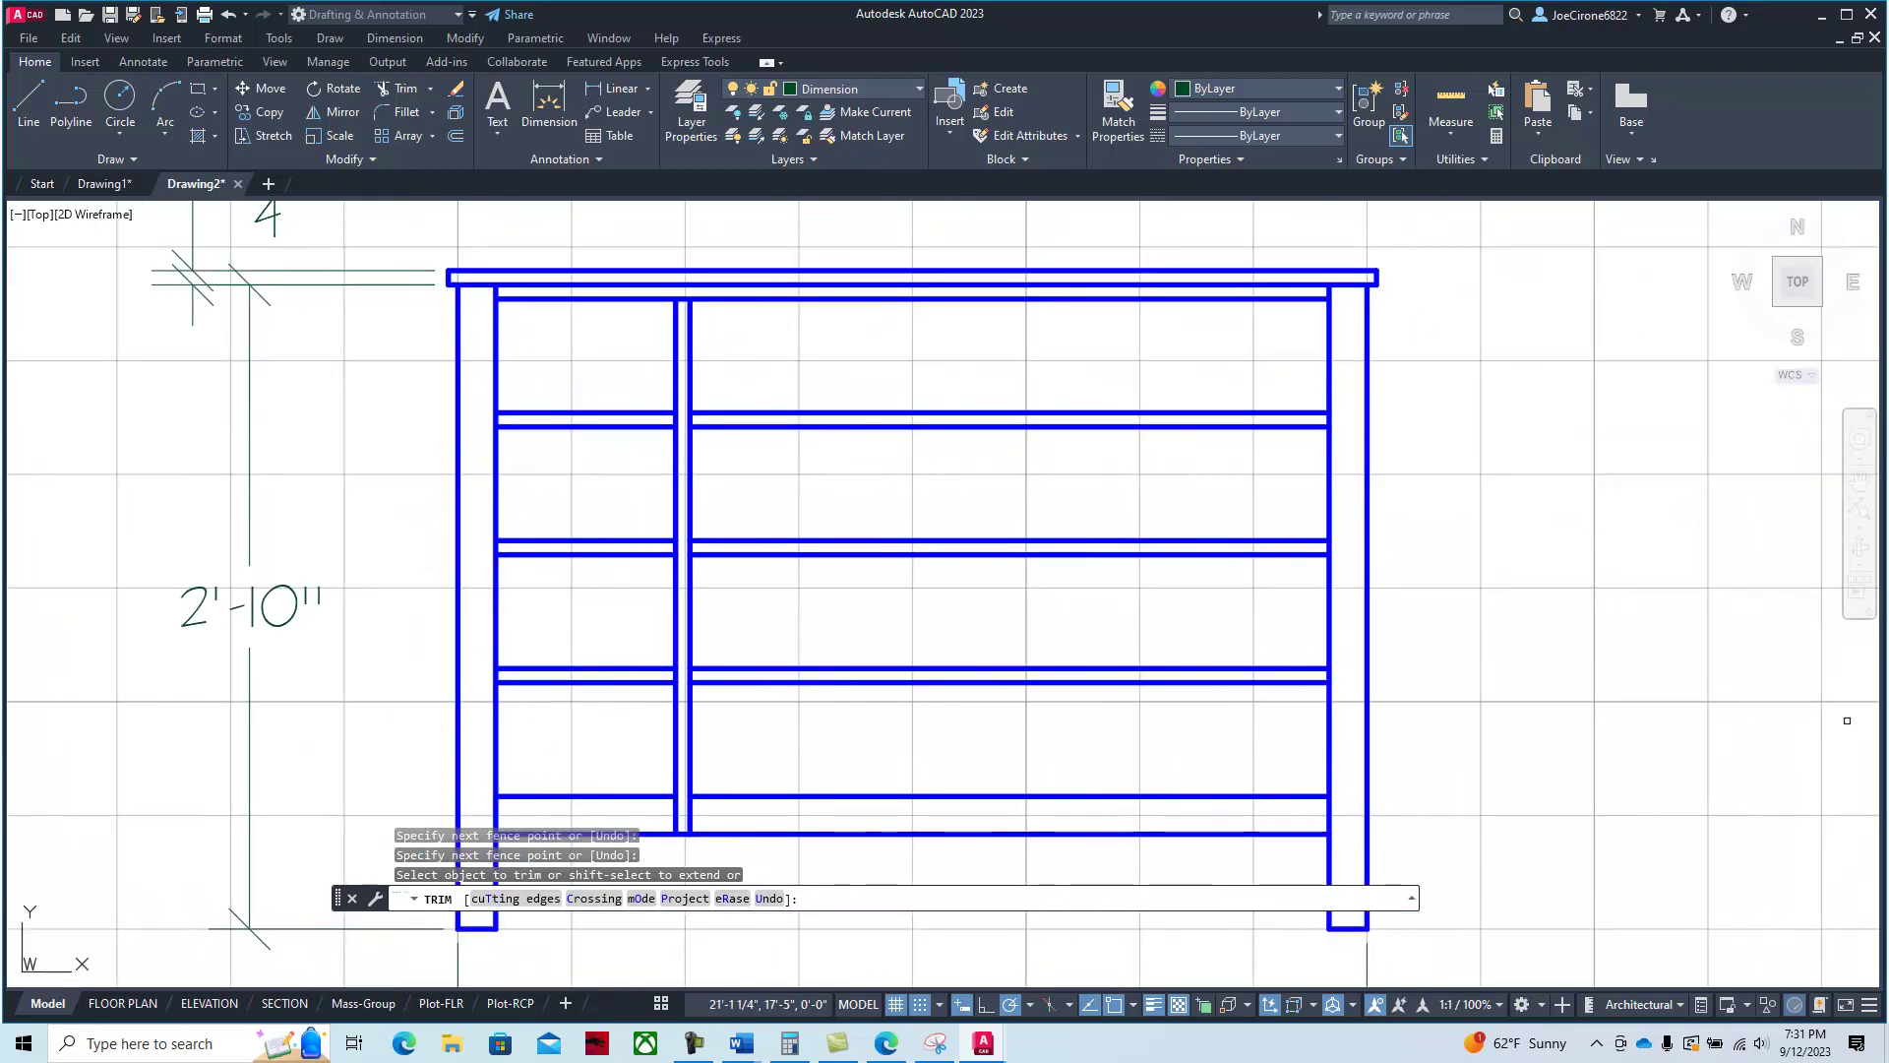
Check the reference's center opening width and offset the left vertical divider's right edge 1'-11-1/2" to the right.
{"action": "left_click", "coordinate": [934, 1043]}
{"action": "left_click_drag", "start_coordinate": [1771, 116], "coordinate": [1107, 196]}
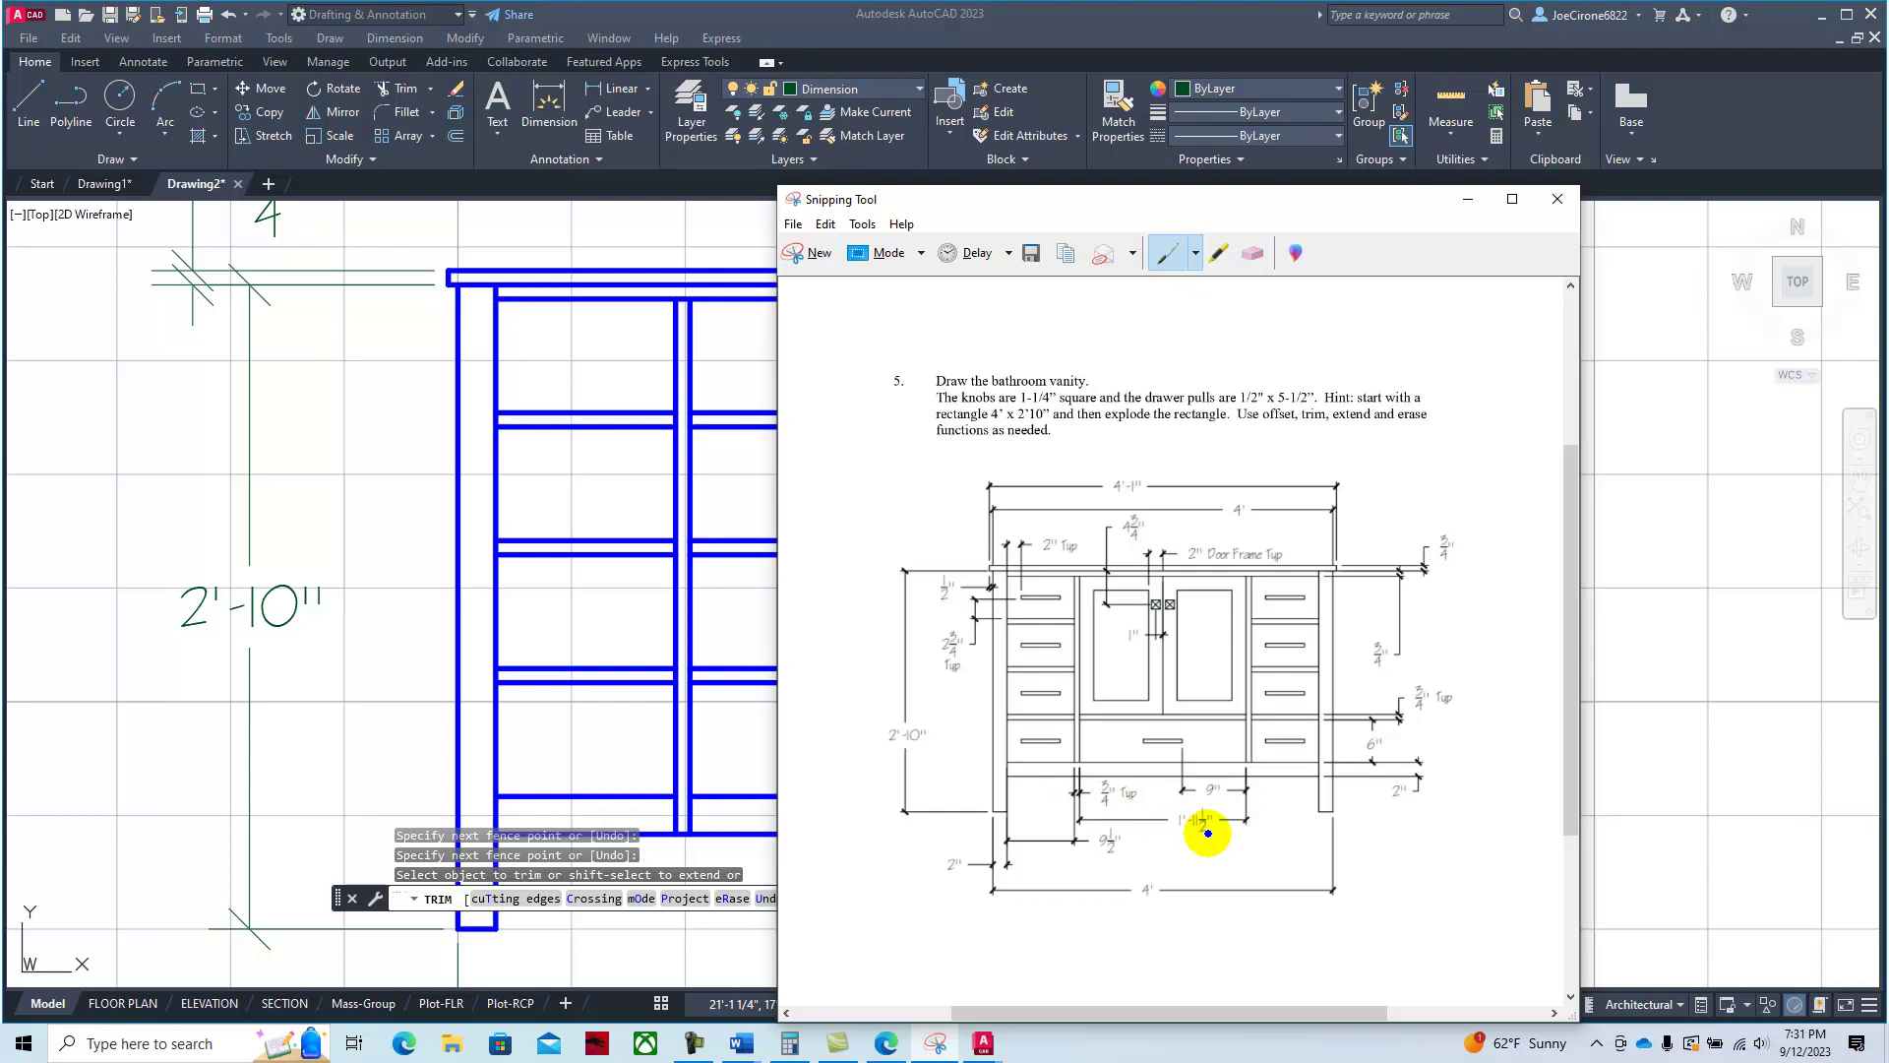
{"action": "left_click_drag", "start_coordinate": [1131, 203], "coordinate": [1888, 198]}
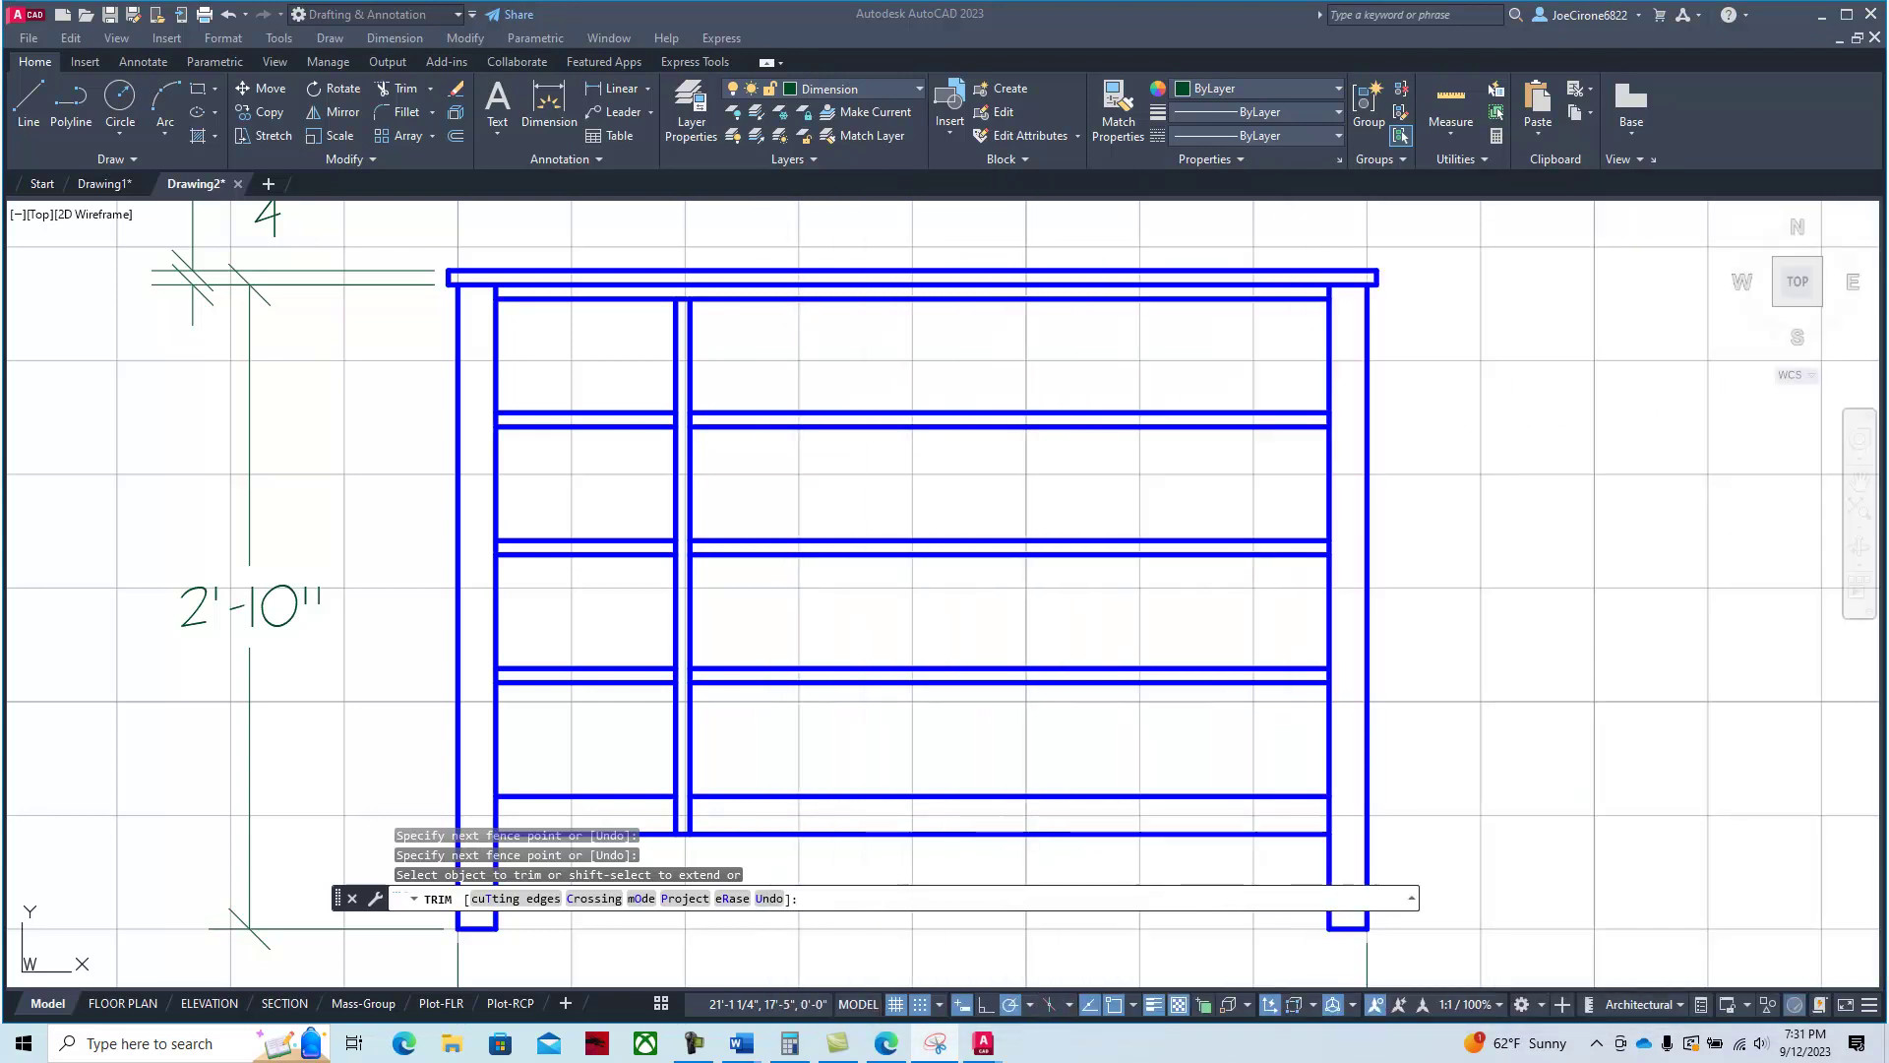
{"action": "left_click", "coordinate": [461, 146]}
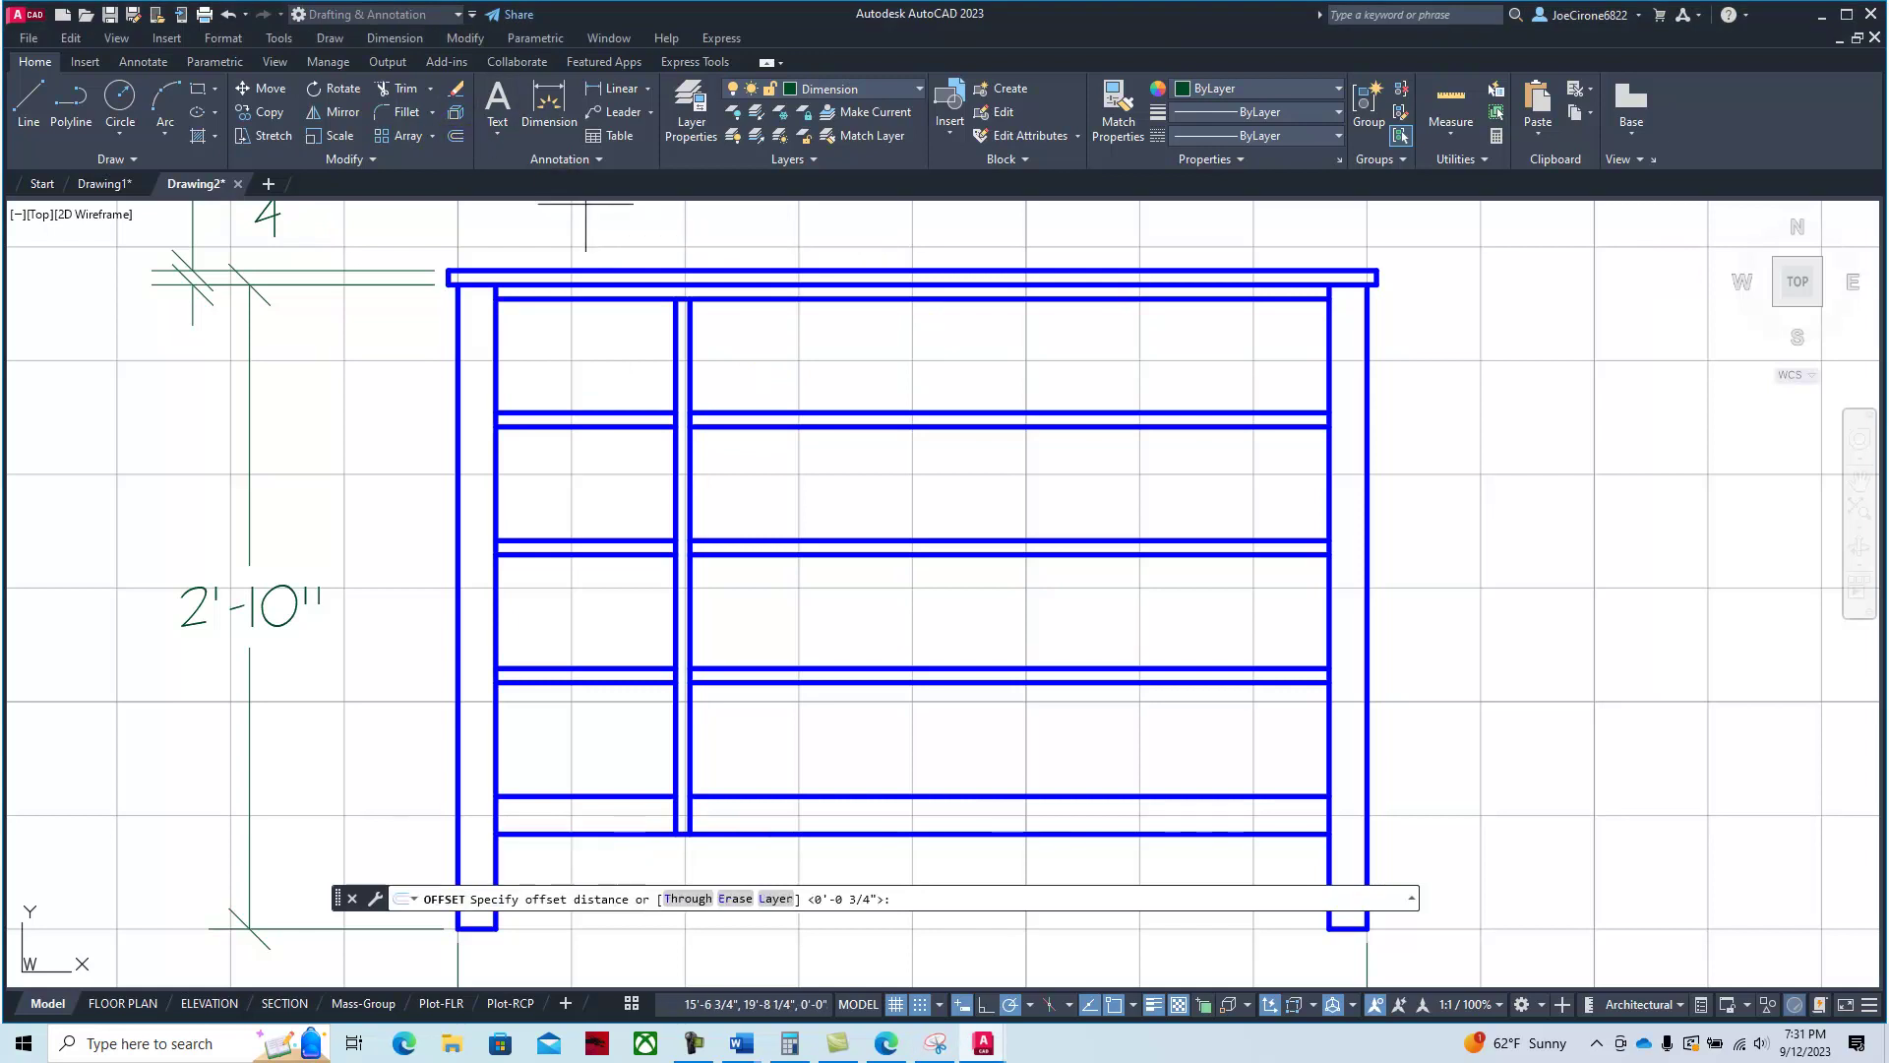
{"action": "type", "text": "1'-11-1/2"}
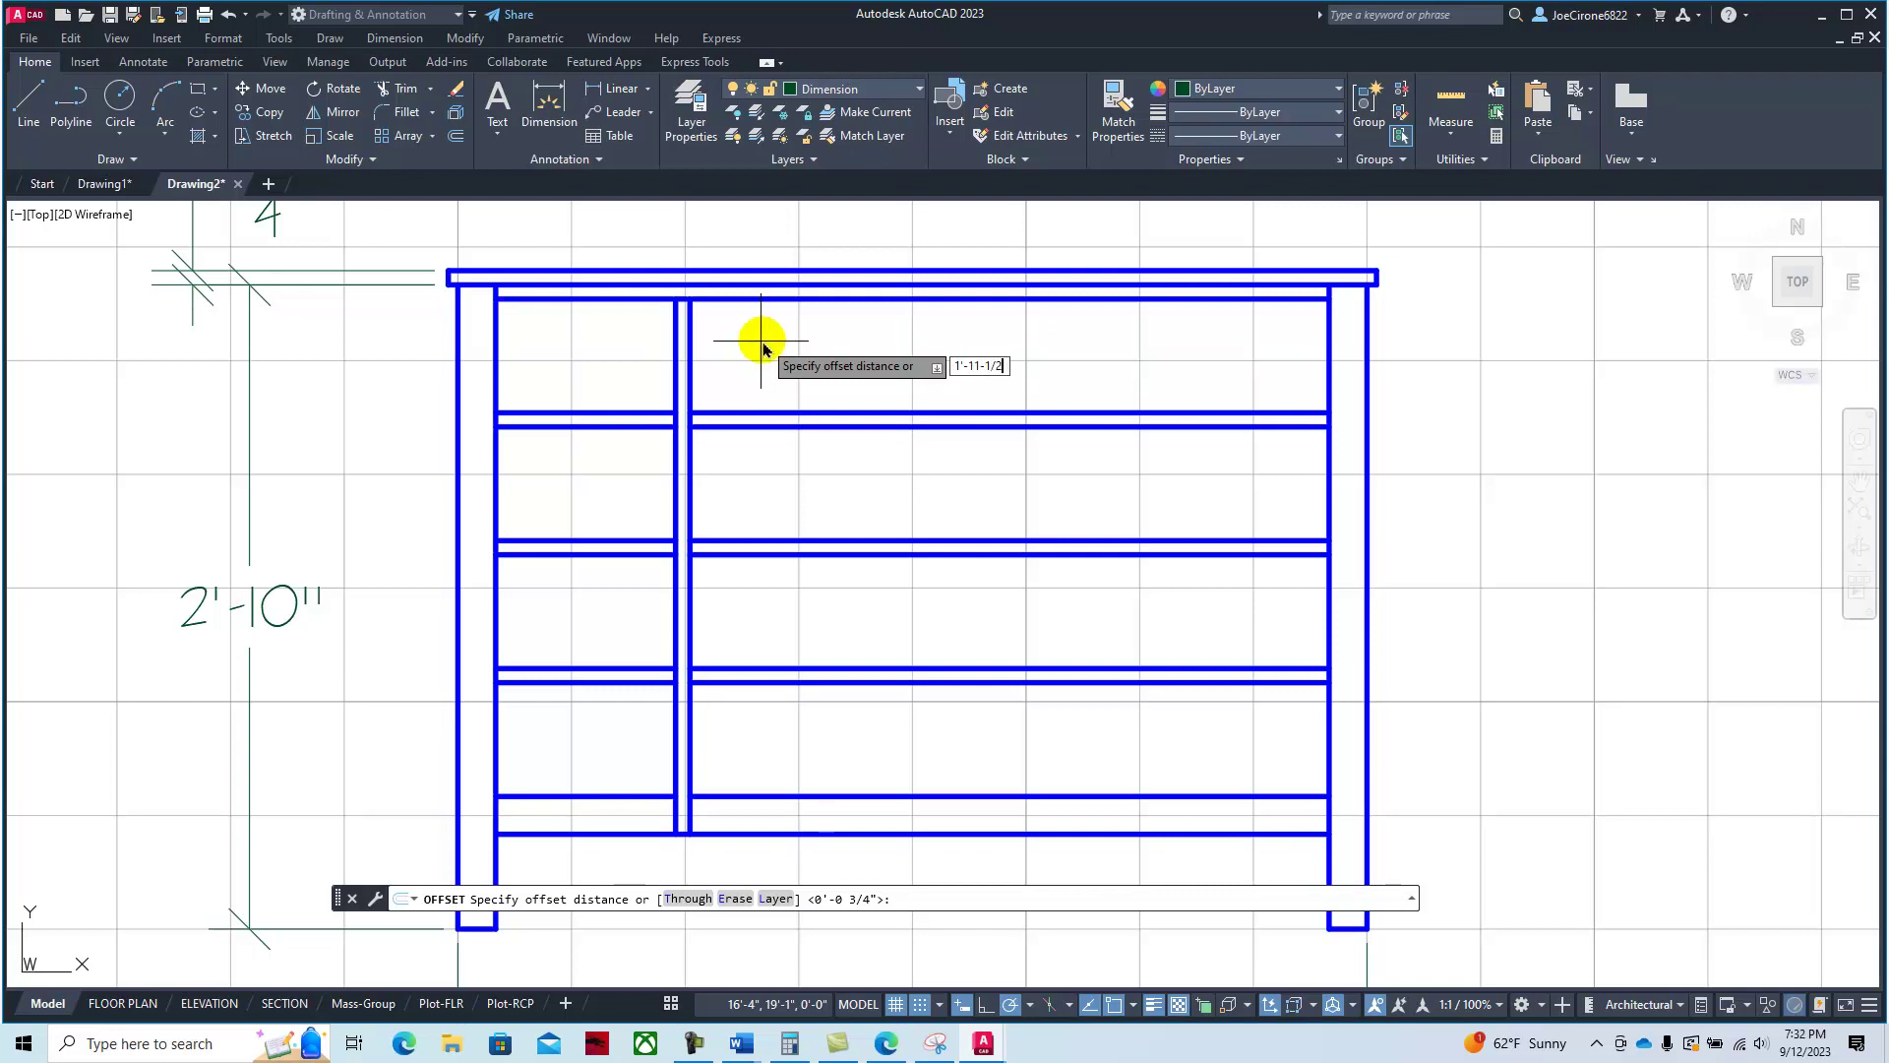
{"action": "key", "text": "Return"}
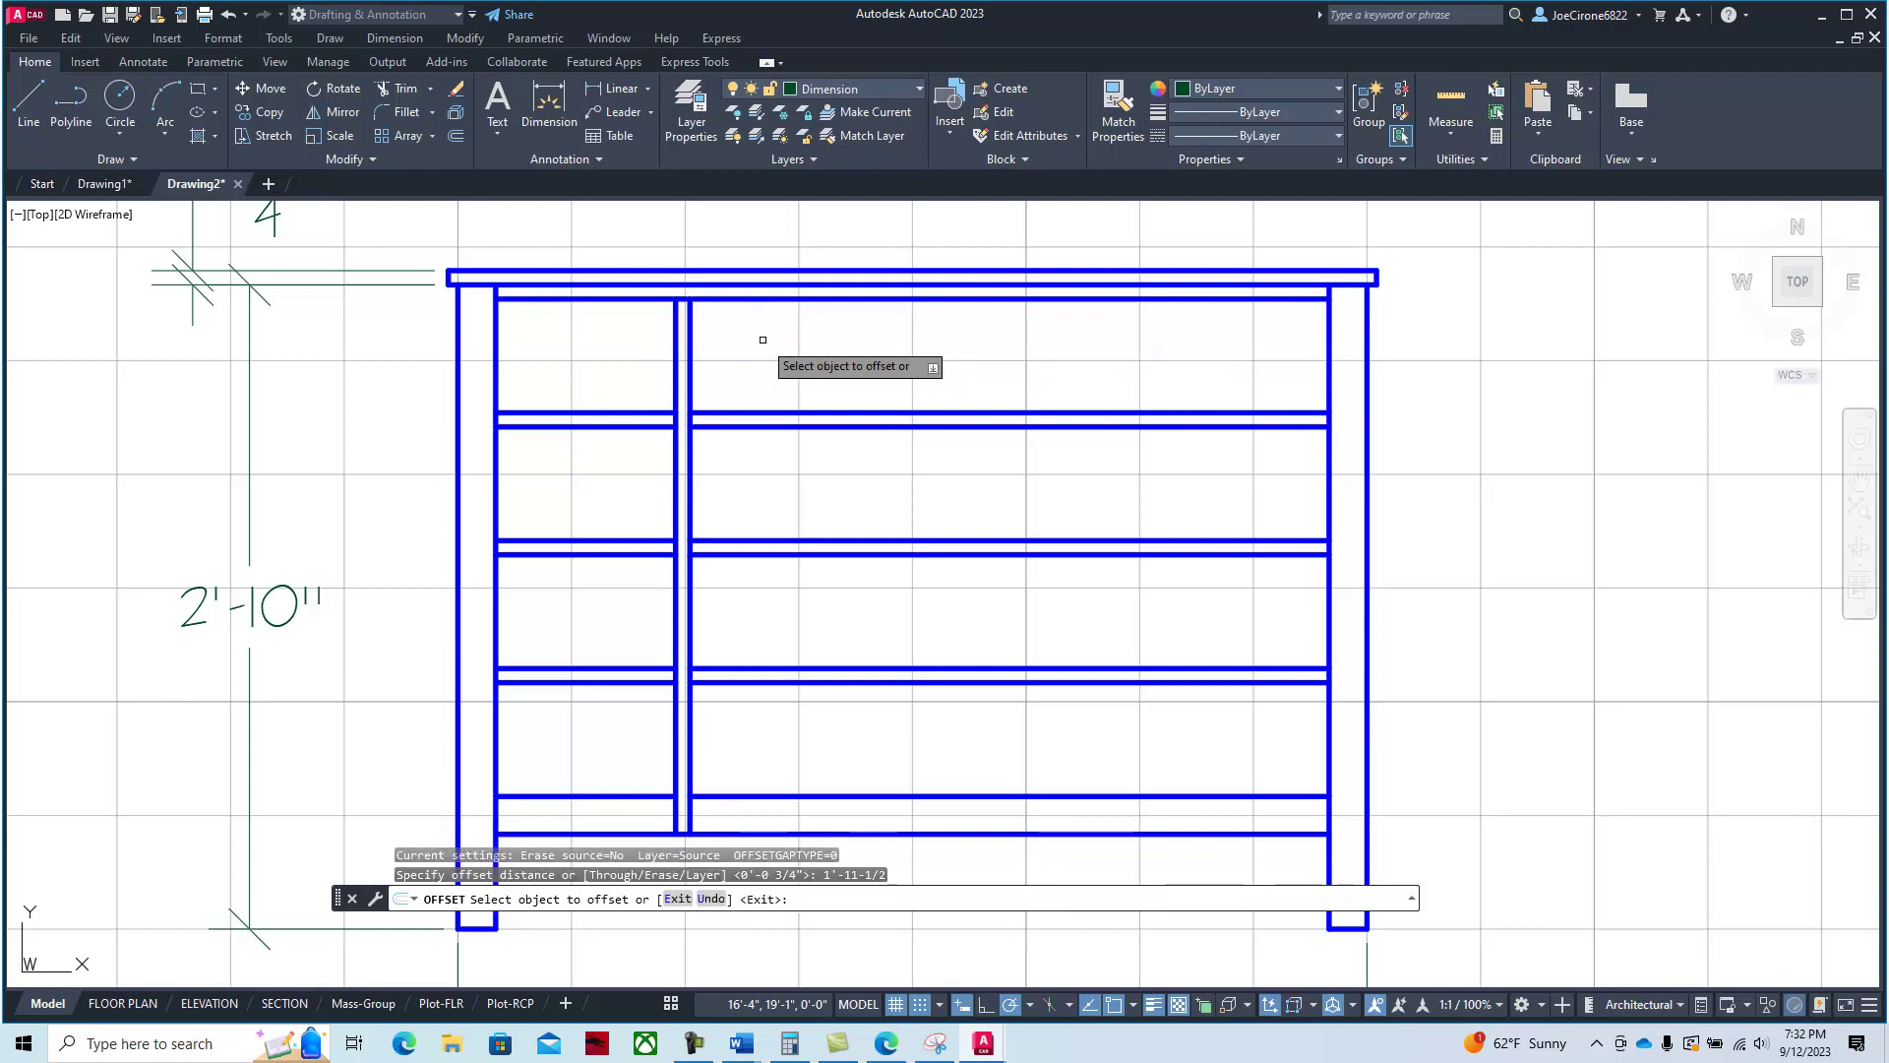
{"action": "left_click", "coordinate": [687, 618]}
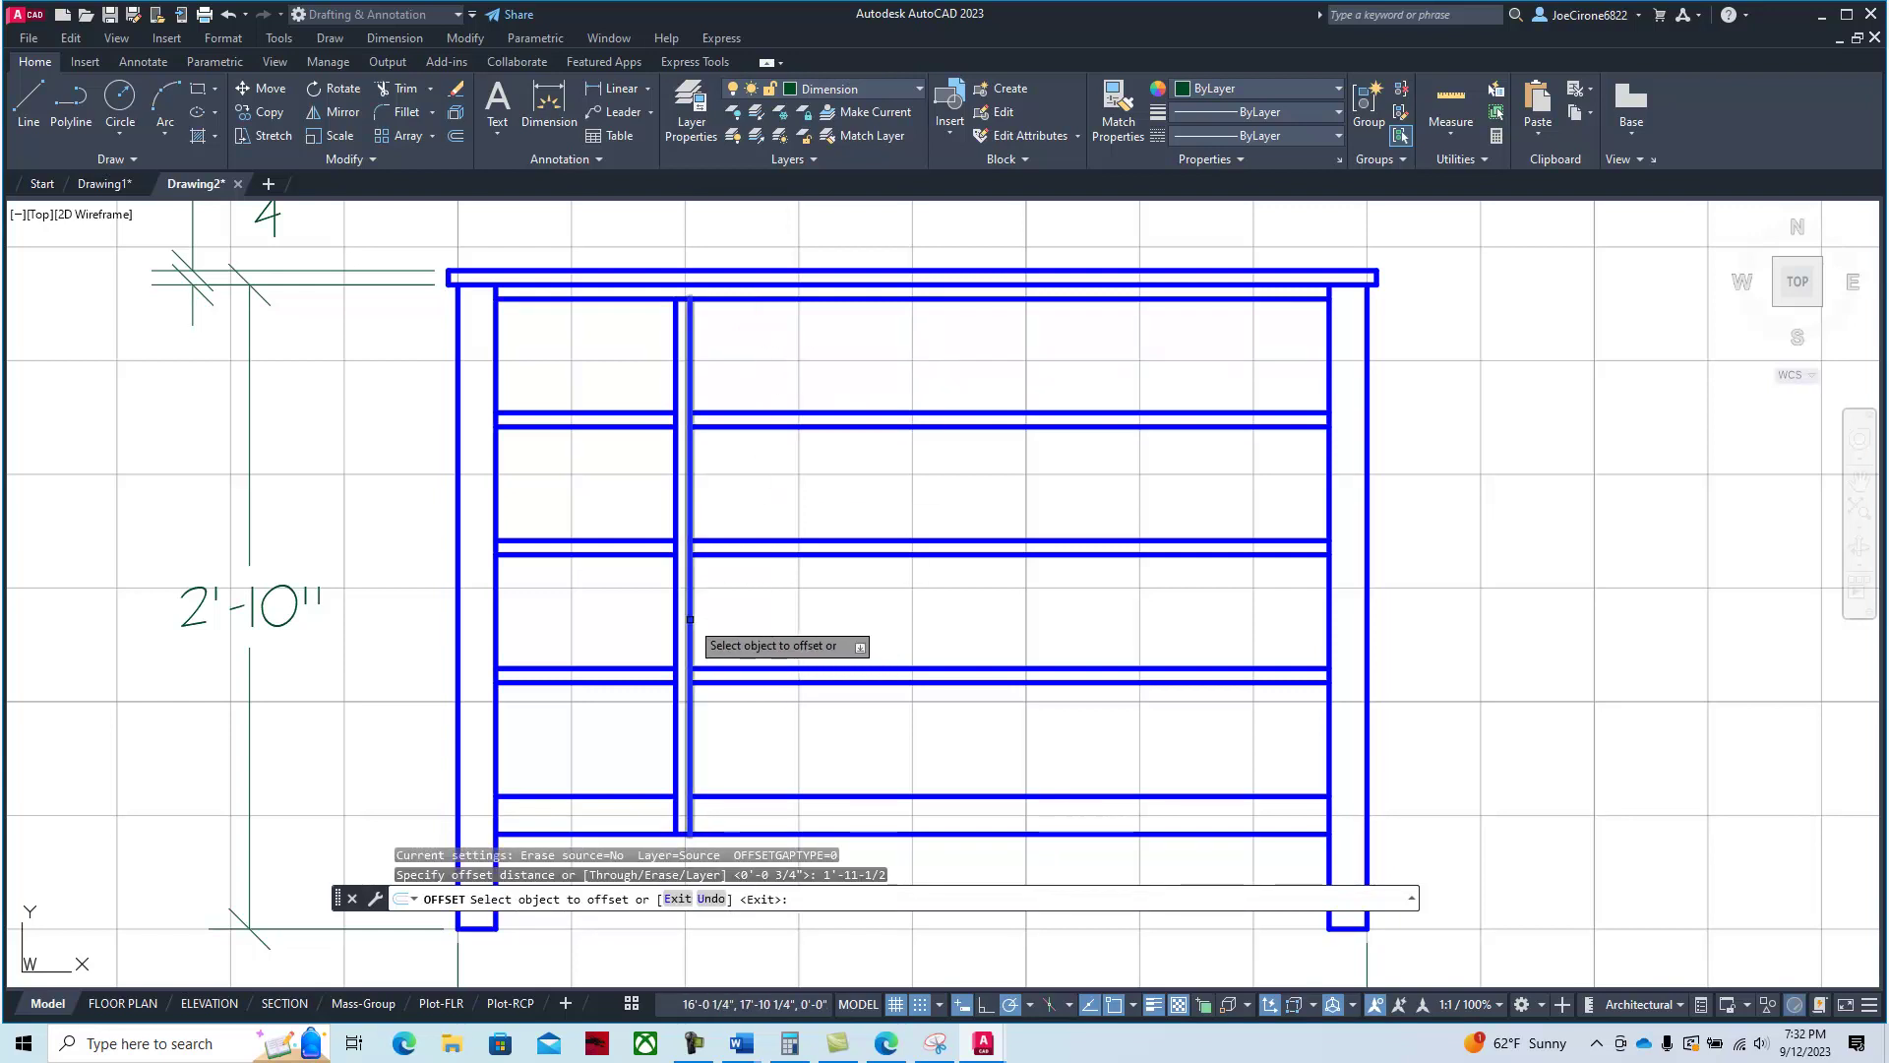
{"action": "left_click", "coordinate": [907, 603]}
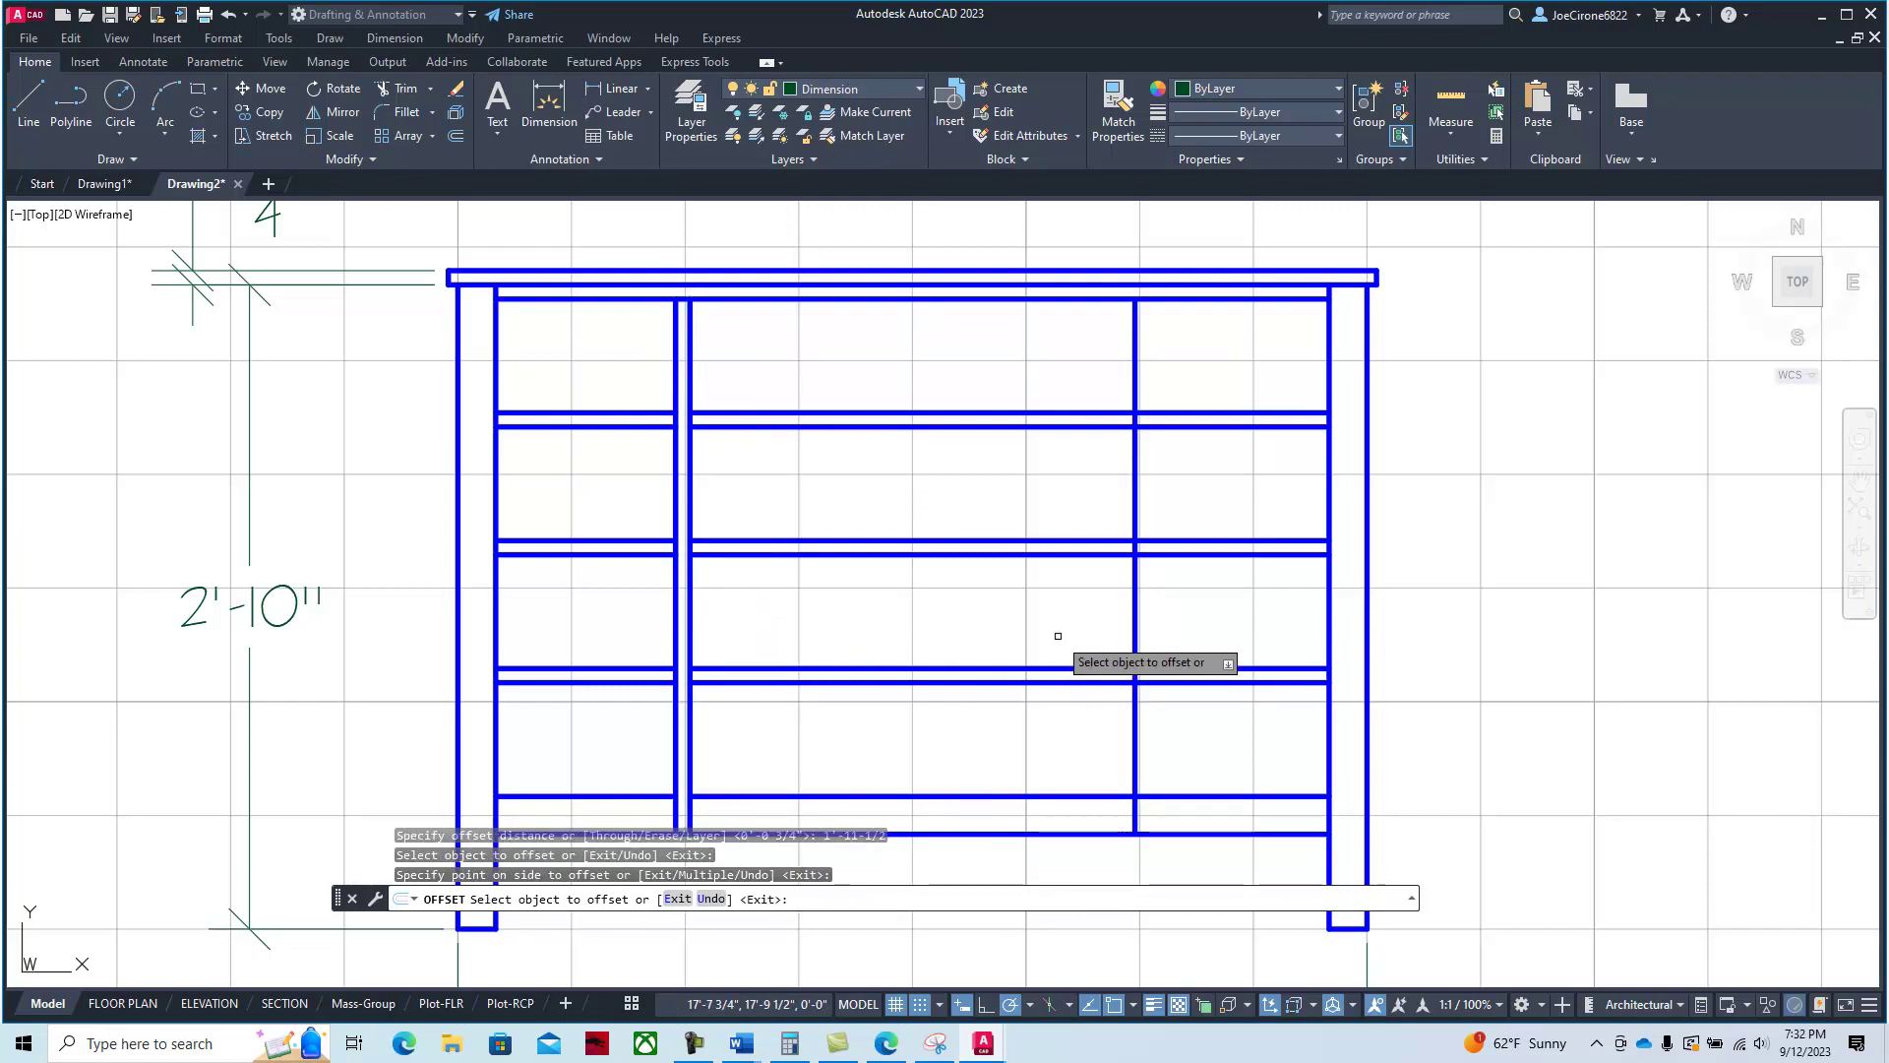
{"action": "key", "text": "Return"}
Offset the new vertical line 3/4" to the right to form the right vertical divider.
{"action": "key", "text": "Return"}
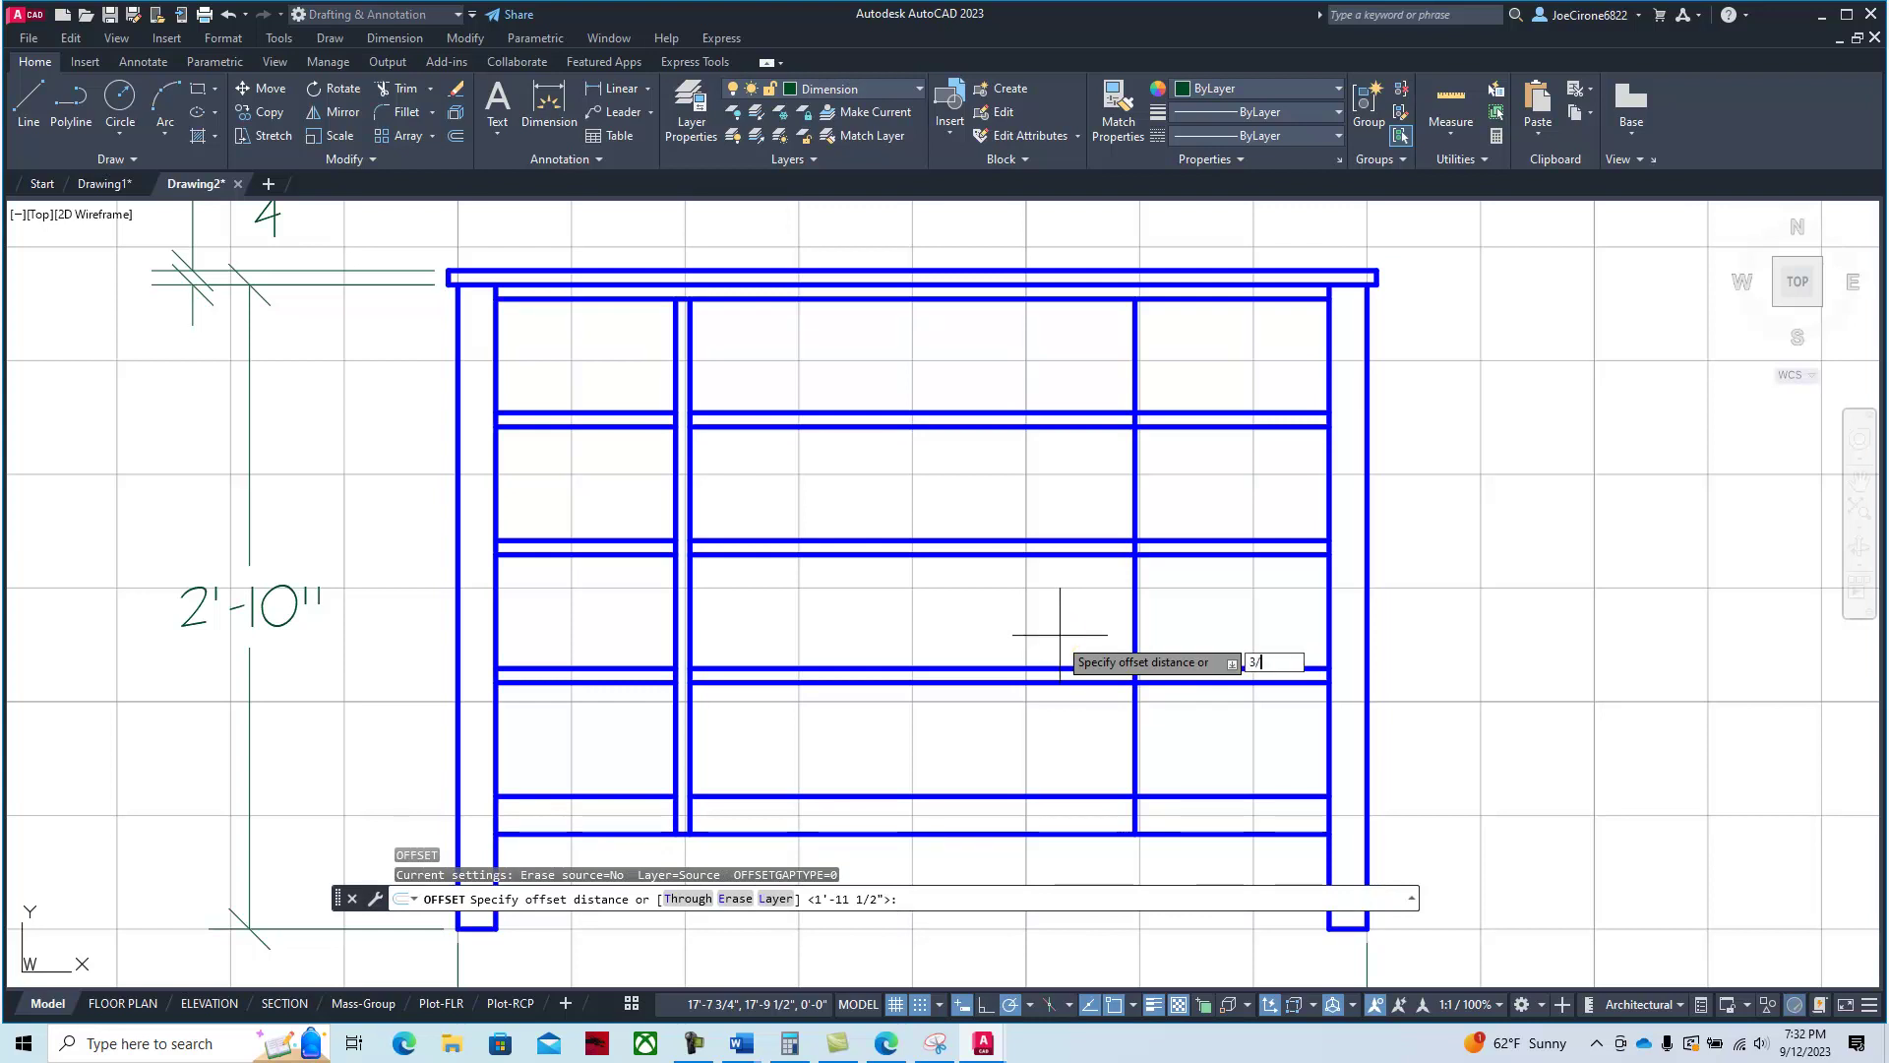
{"action": "type", "text": "3/4"}
{"action": "key", "text": "Return"}
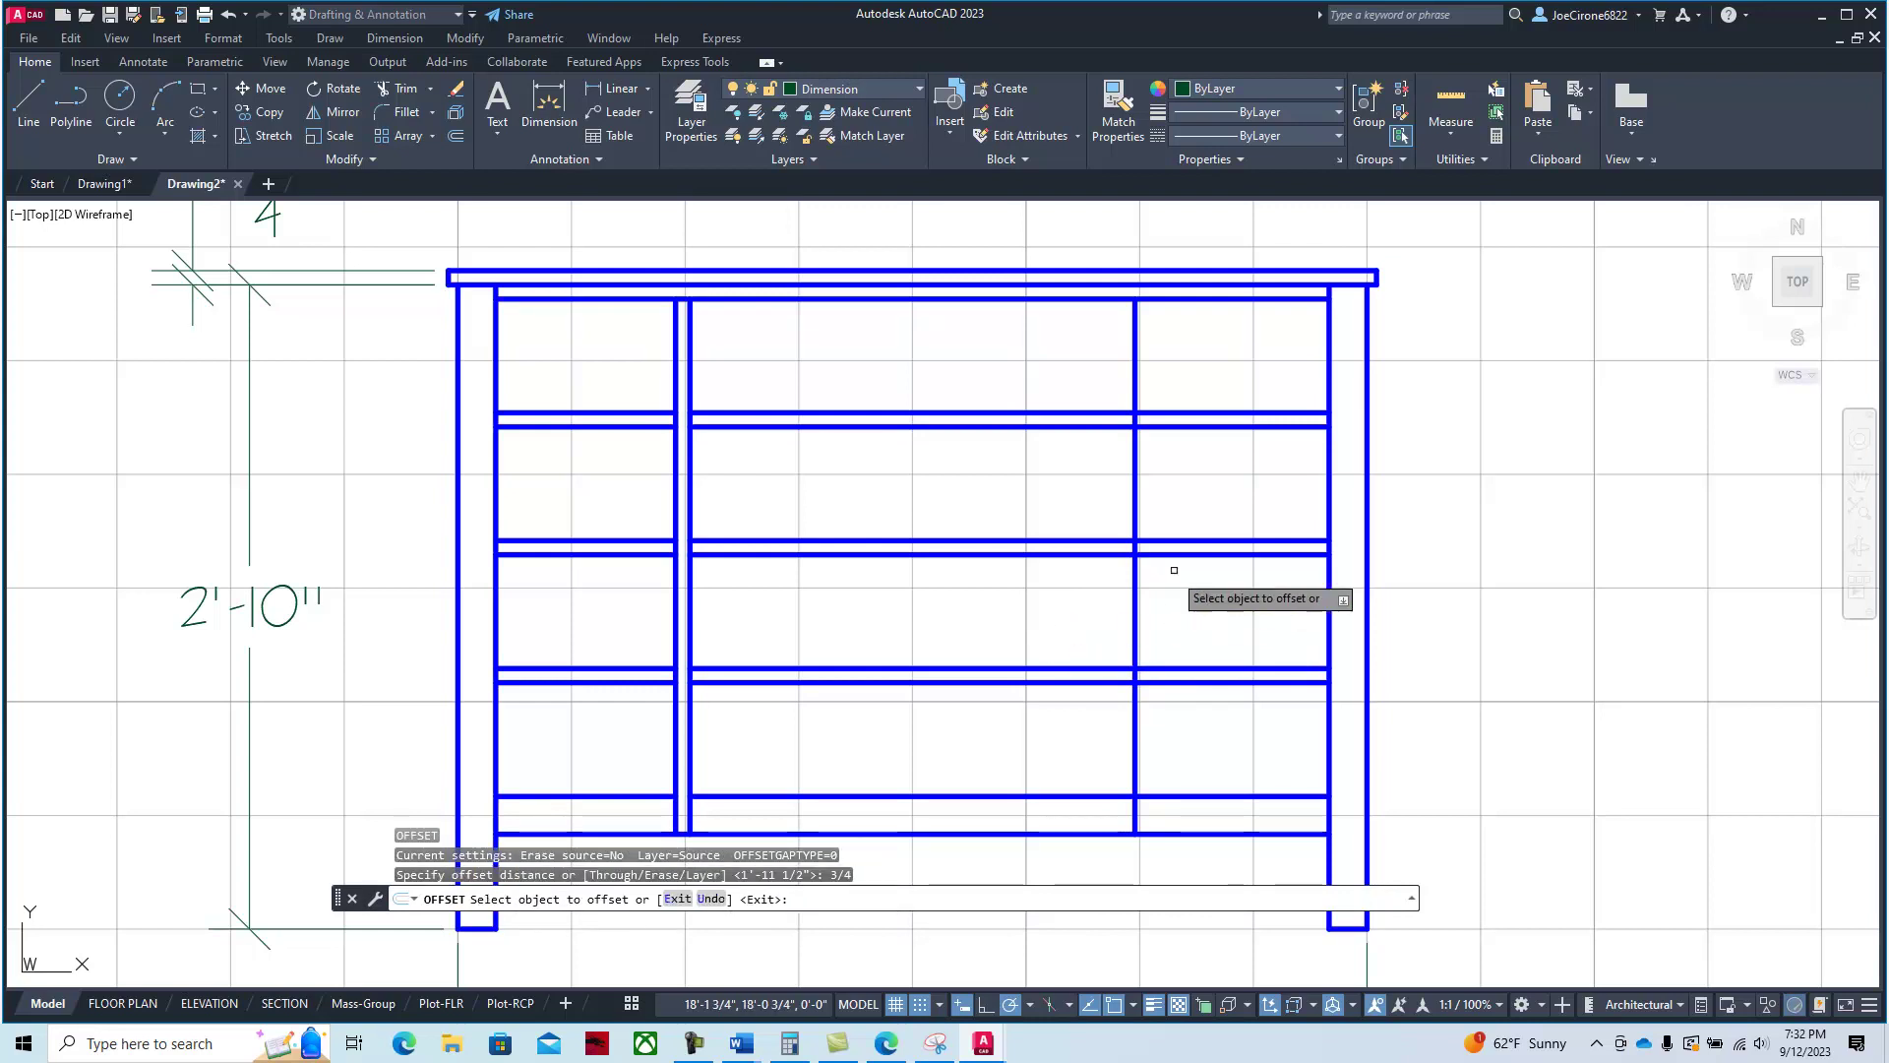
{"action": "left_click", "coordinate": [1137, 590]}
{"action": "left_click", "coordinate": [1210, 595]}
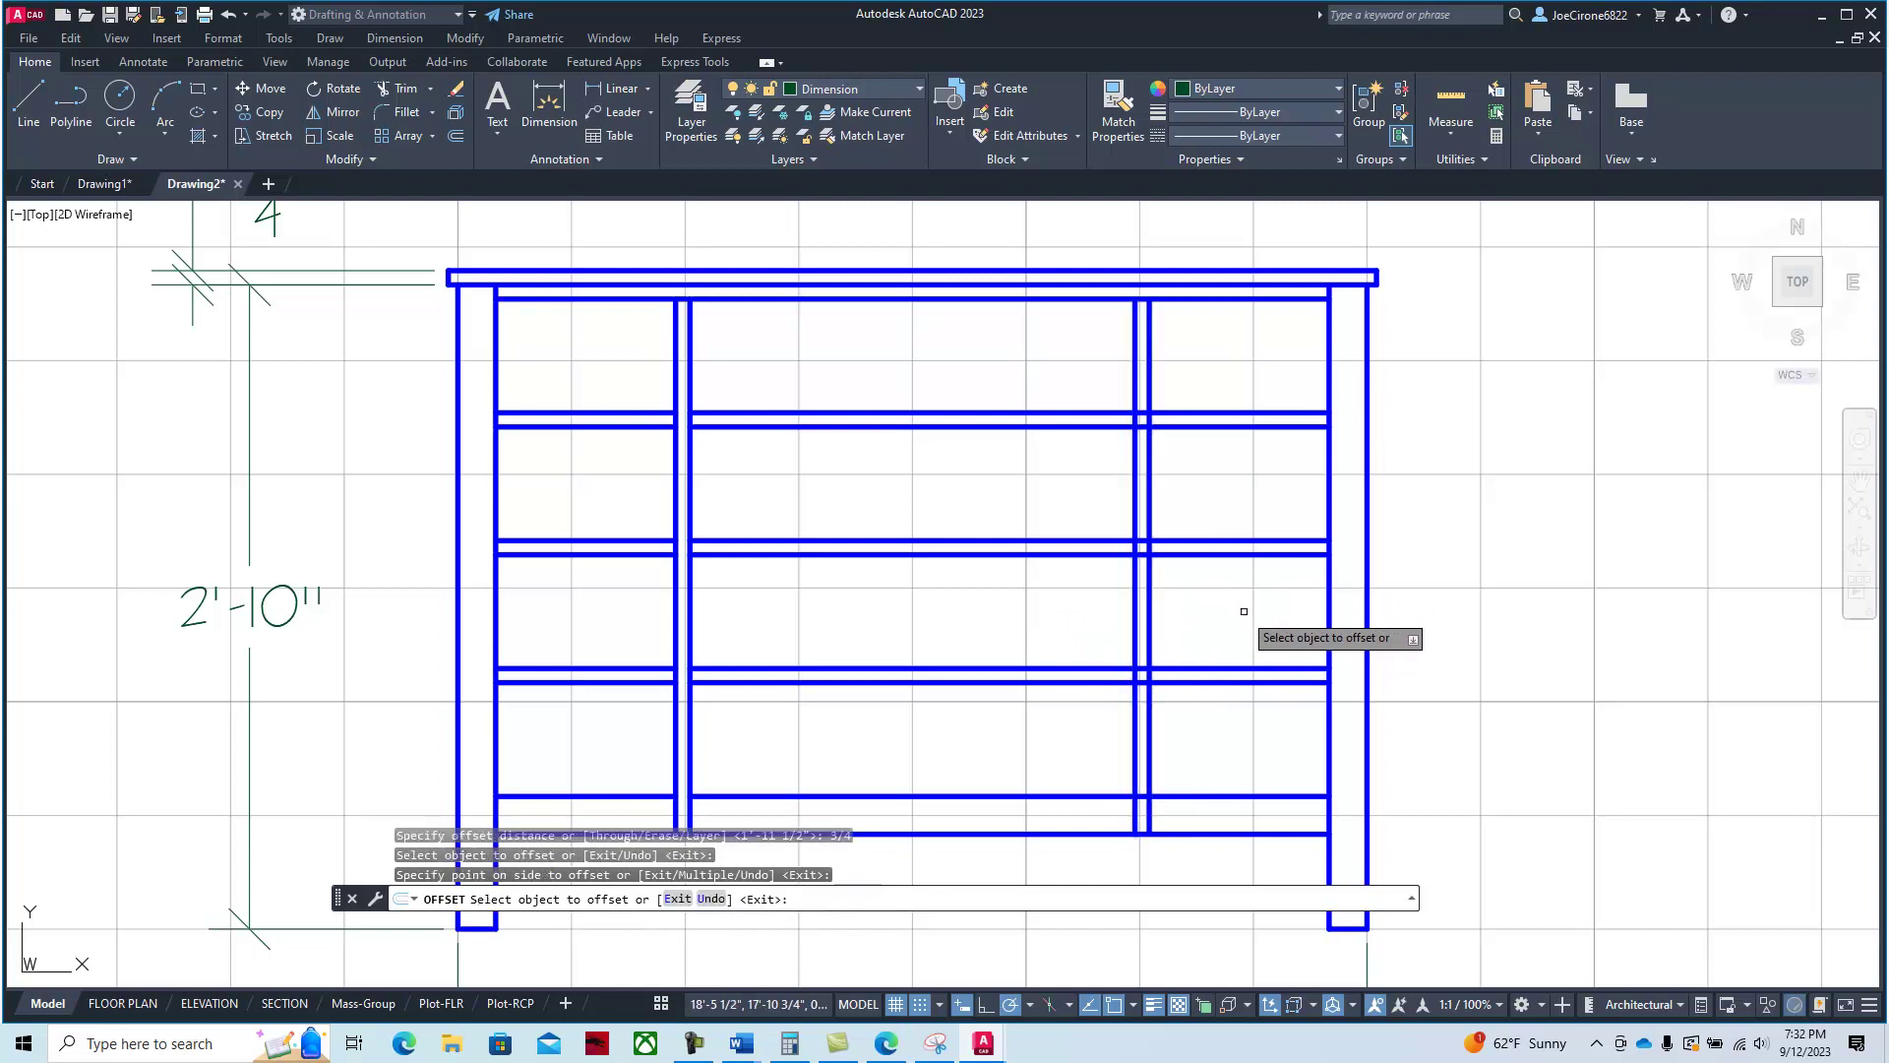
{"action": "key", "text": "Return"}
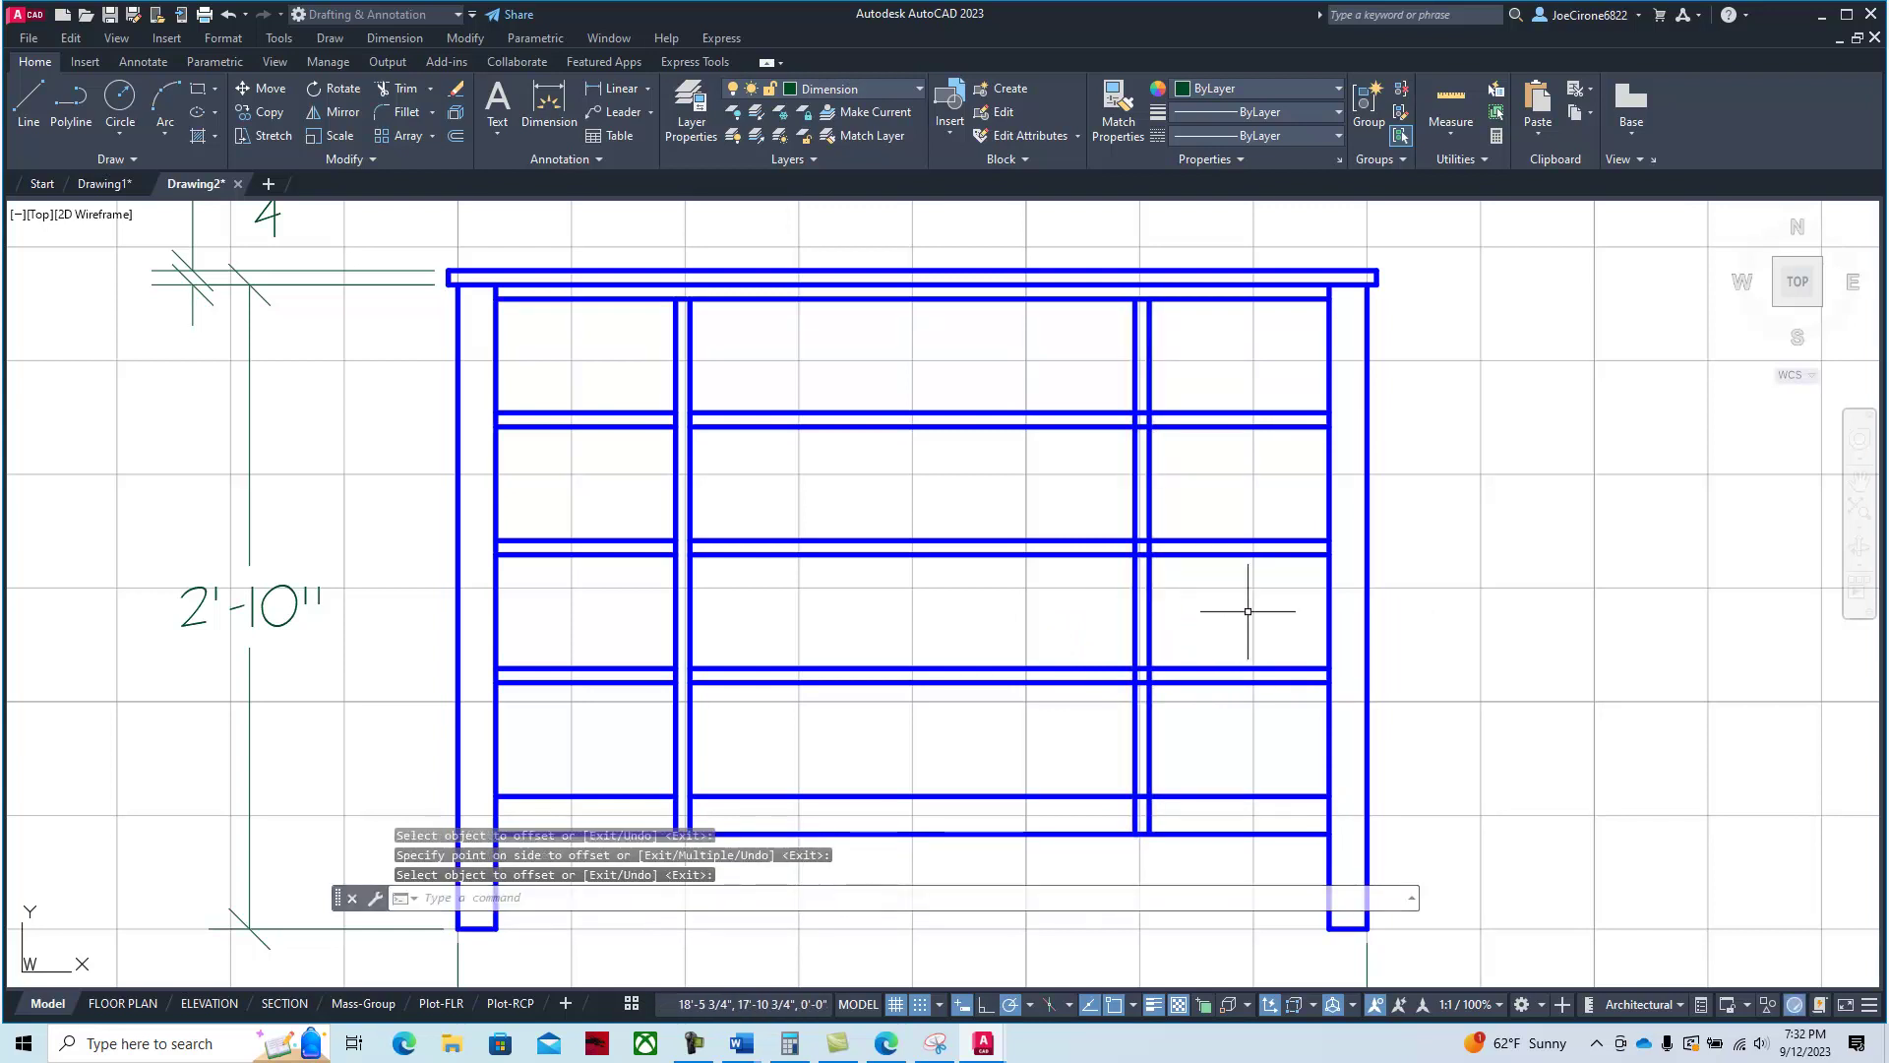
{"action": "mouse_move", "coordinate": [1328, 413]}
{"action": "middle_mouse_down"}
{"action": "mouse_move", "coordinate": [1265, 494]}
{"action": "mouse_move", "coordinate": [1219, 494]}
{"action": "middle_mouse_up"}
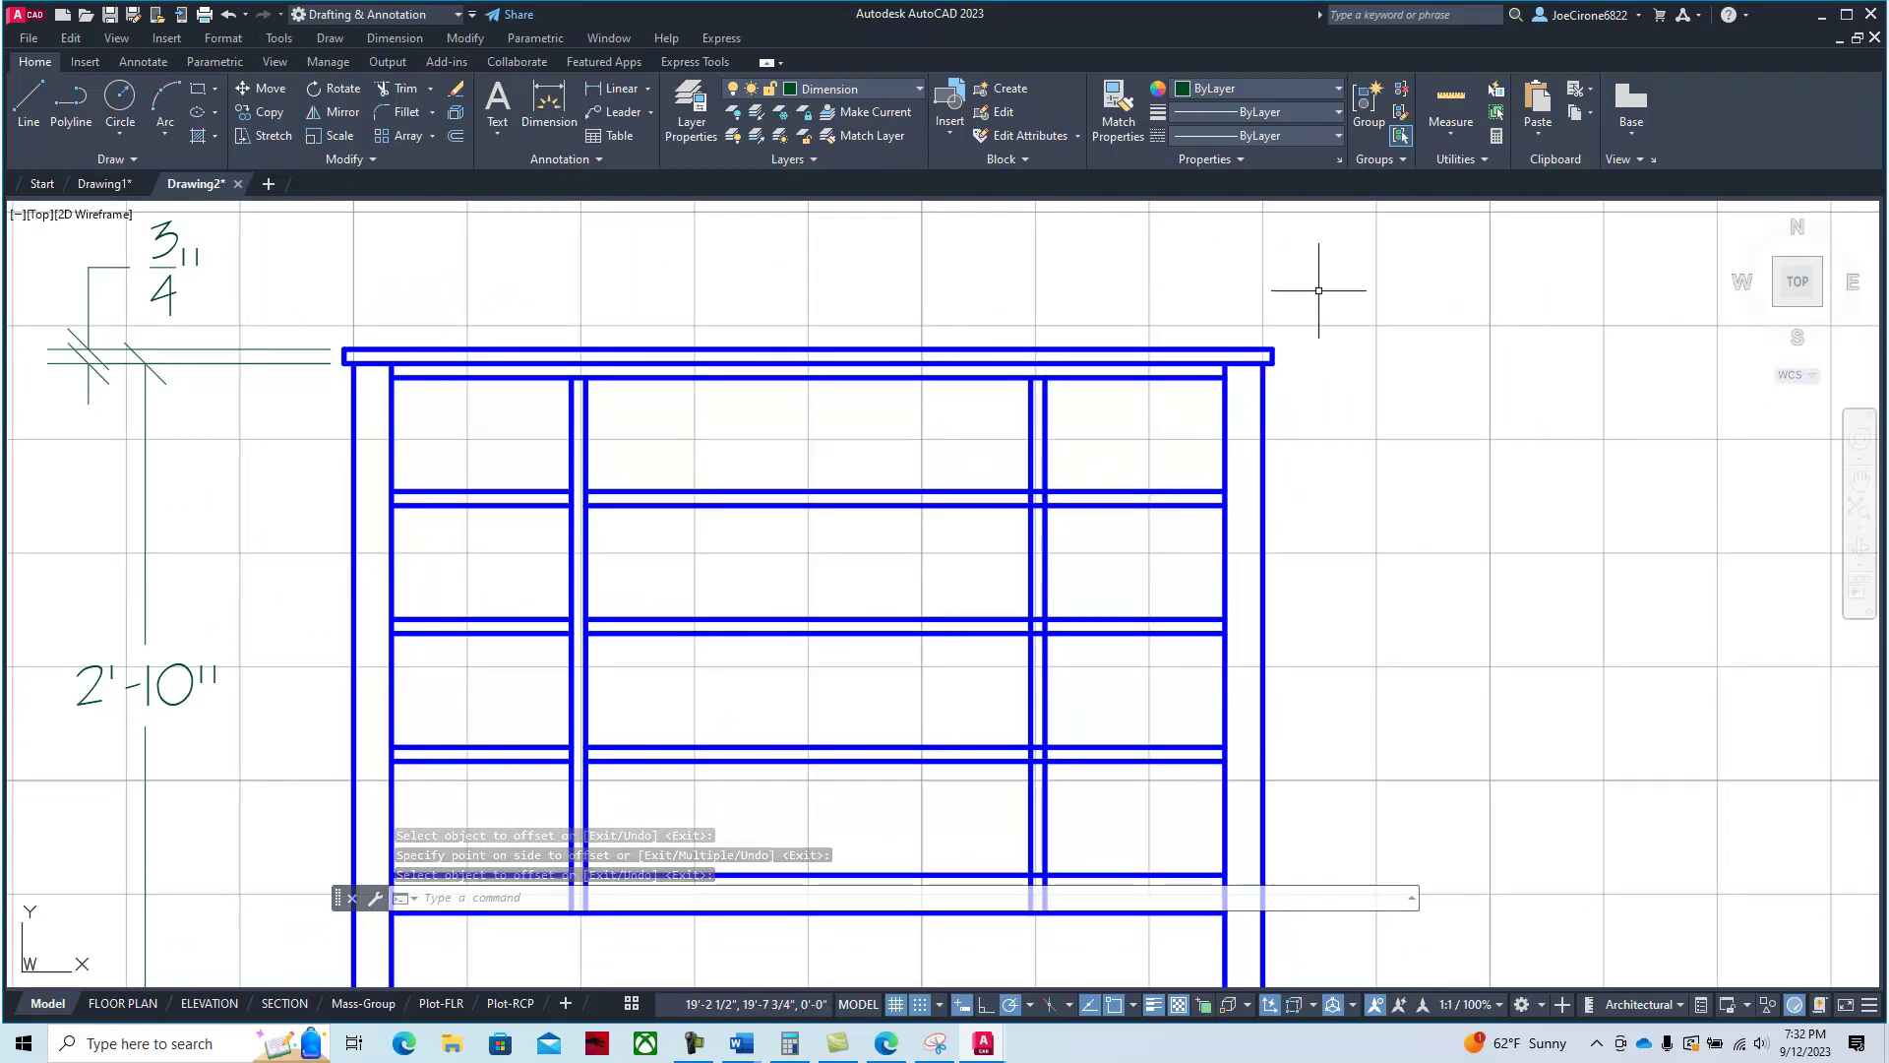
{"action": "left_click", "coordinate": [1450, 146]}
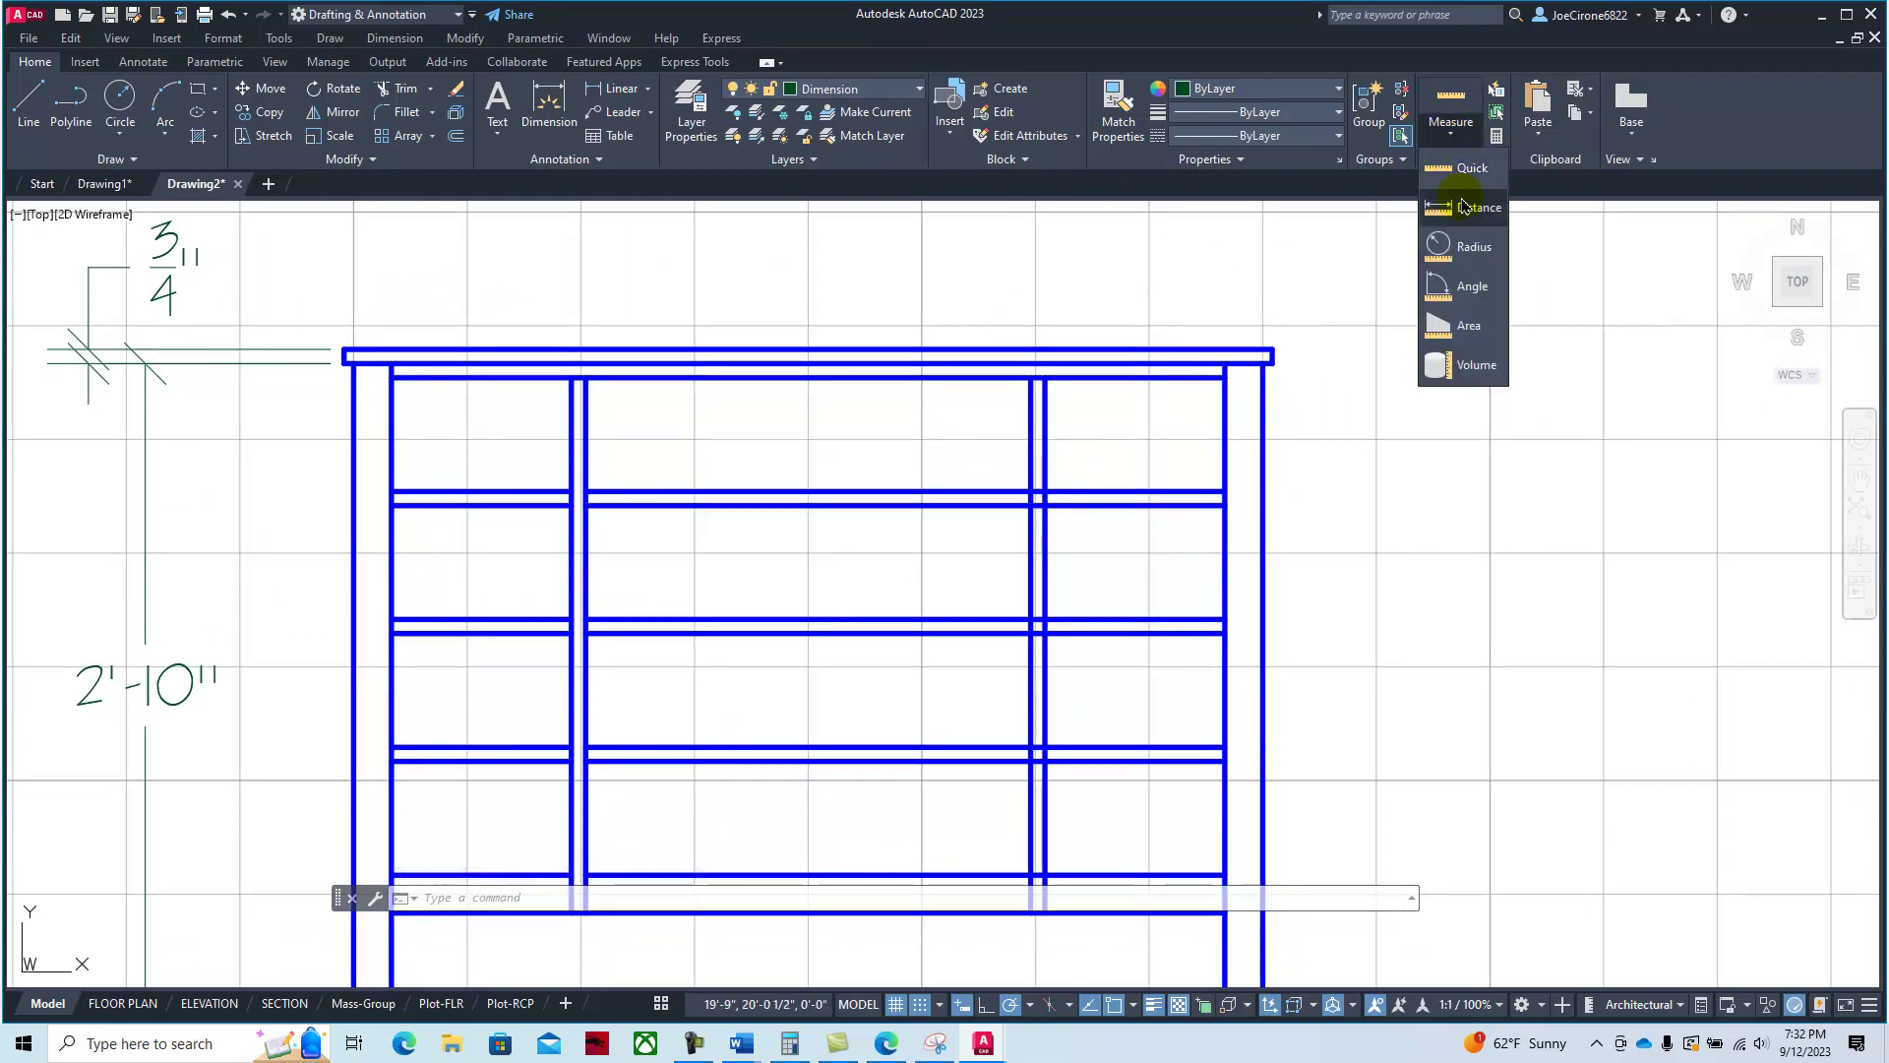
{"action": "key", "text": "Escape"}
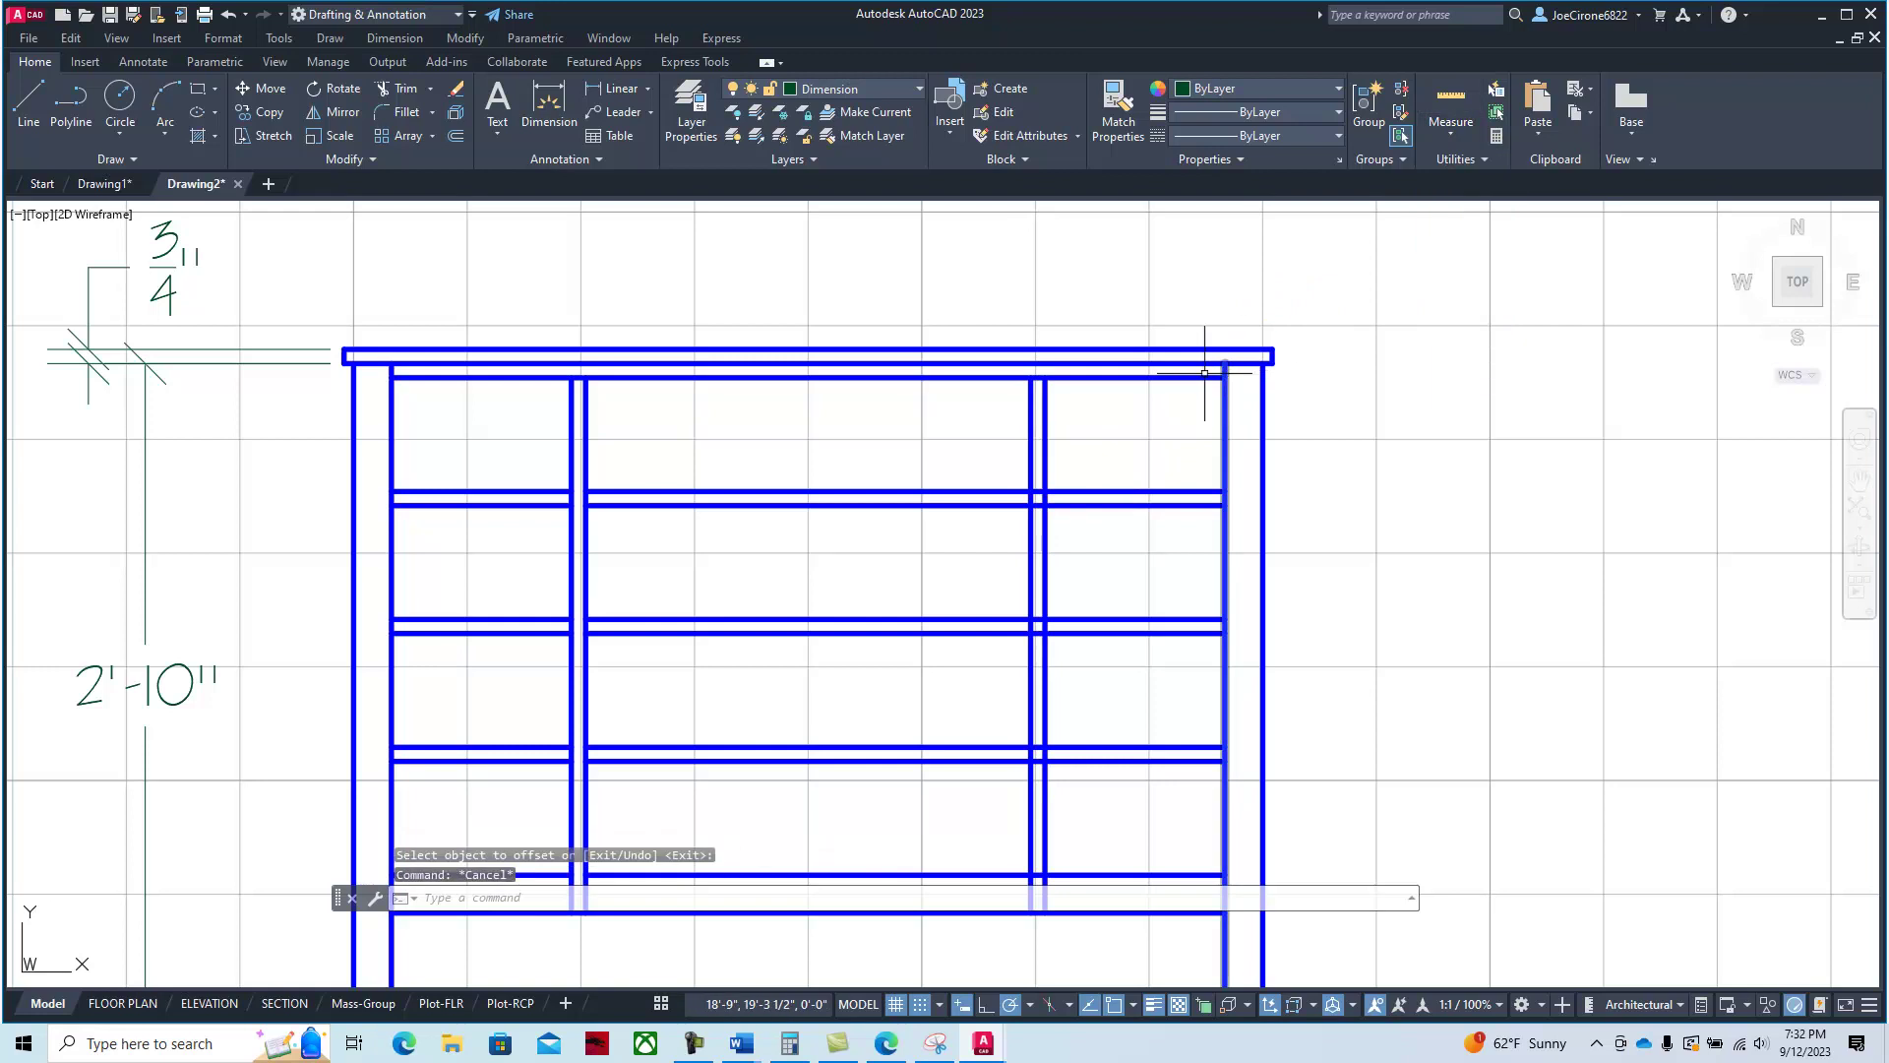
Trim the upper two drawer dividers' lines where they cross the right vertical divider.
{"action": "scroll", "coordinate": [1028, 522], "scroll_direction": "up", "scroll_amount": 2}
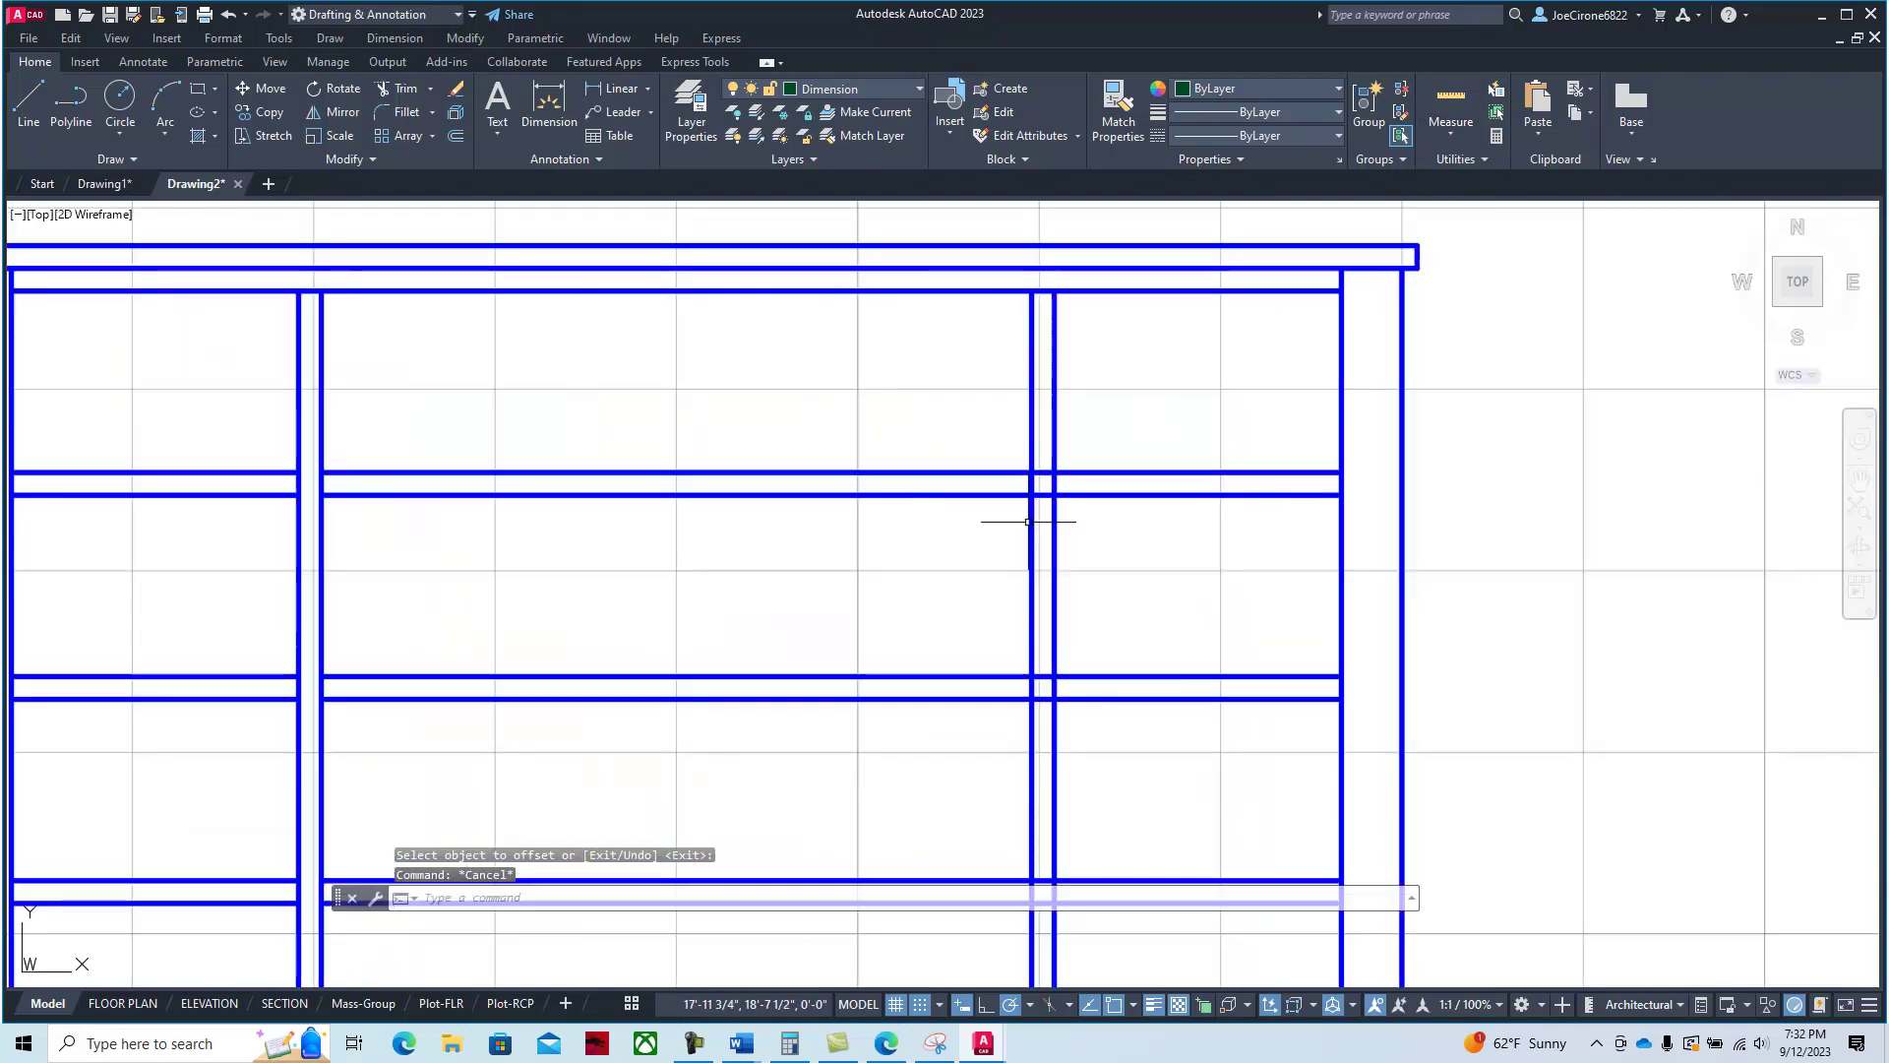
{"action": "left_click", "coordinate": [399, 91]}
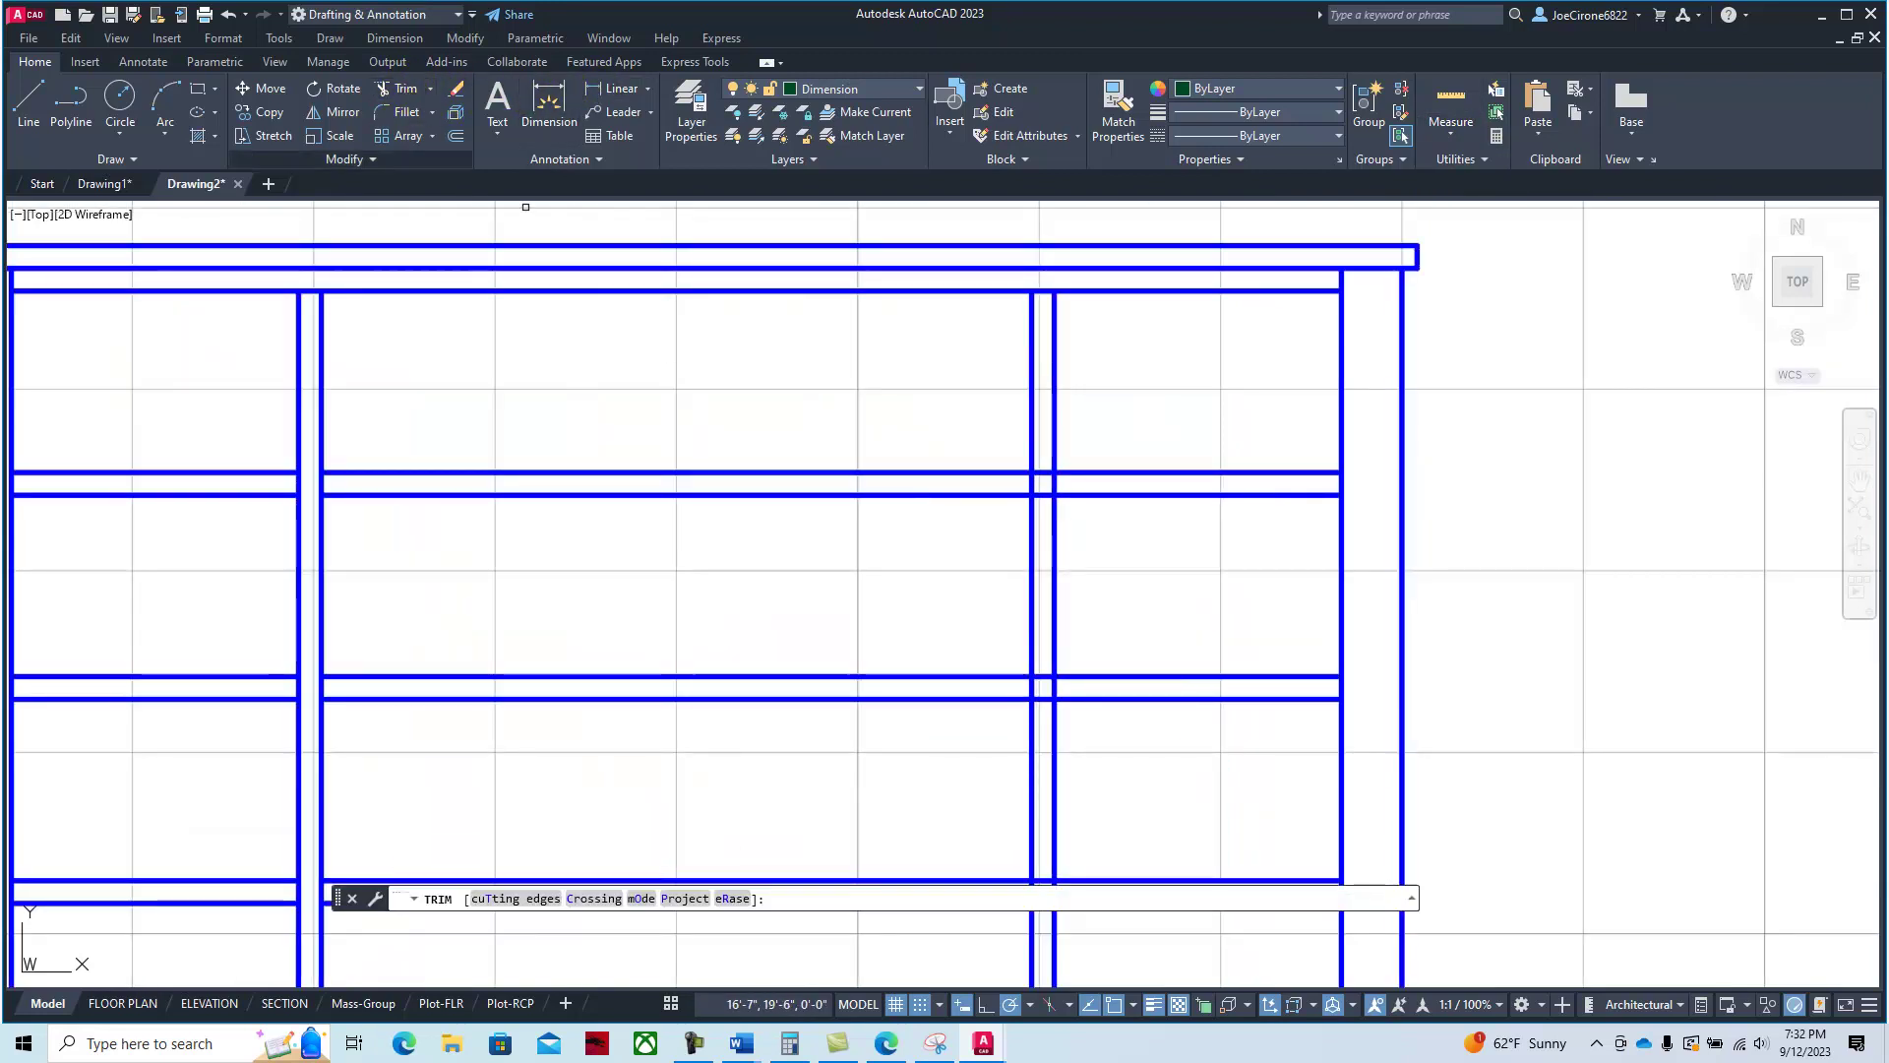
{"action": "left_click", "coordinate": [1041, 496]}
{"action": "middle_click_drag", "start_coordinate": [1045, 603], "coordinate": [1055, 473]}
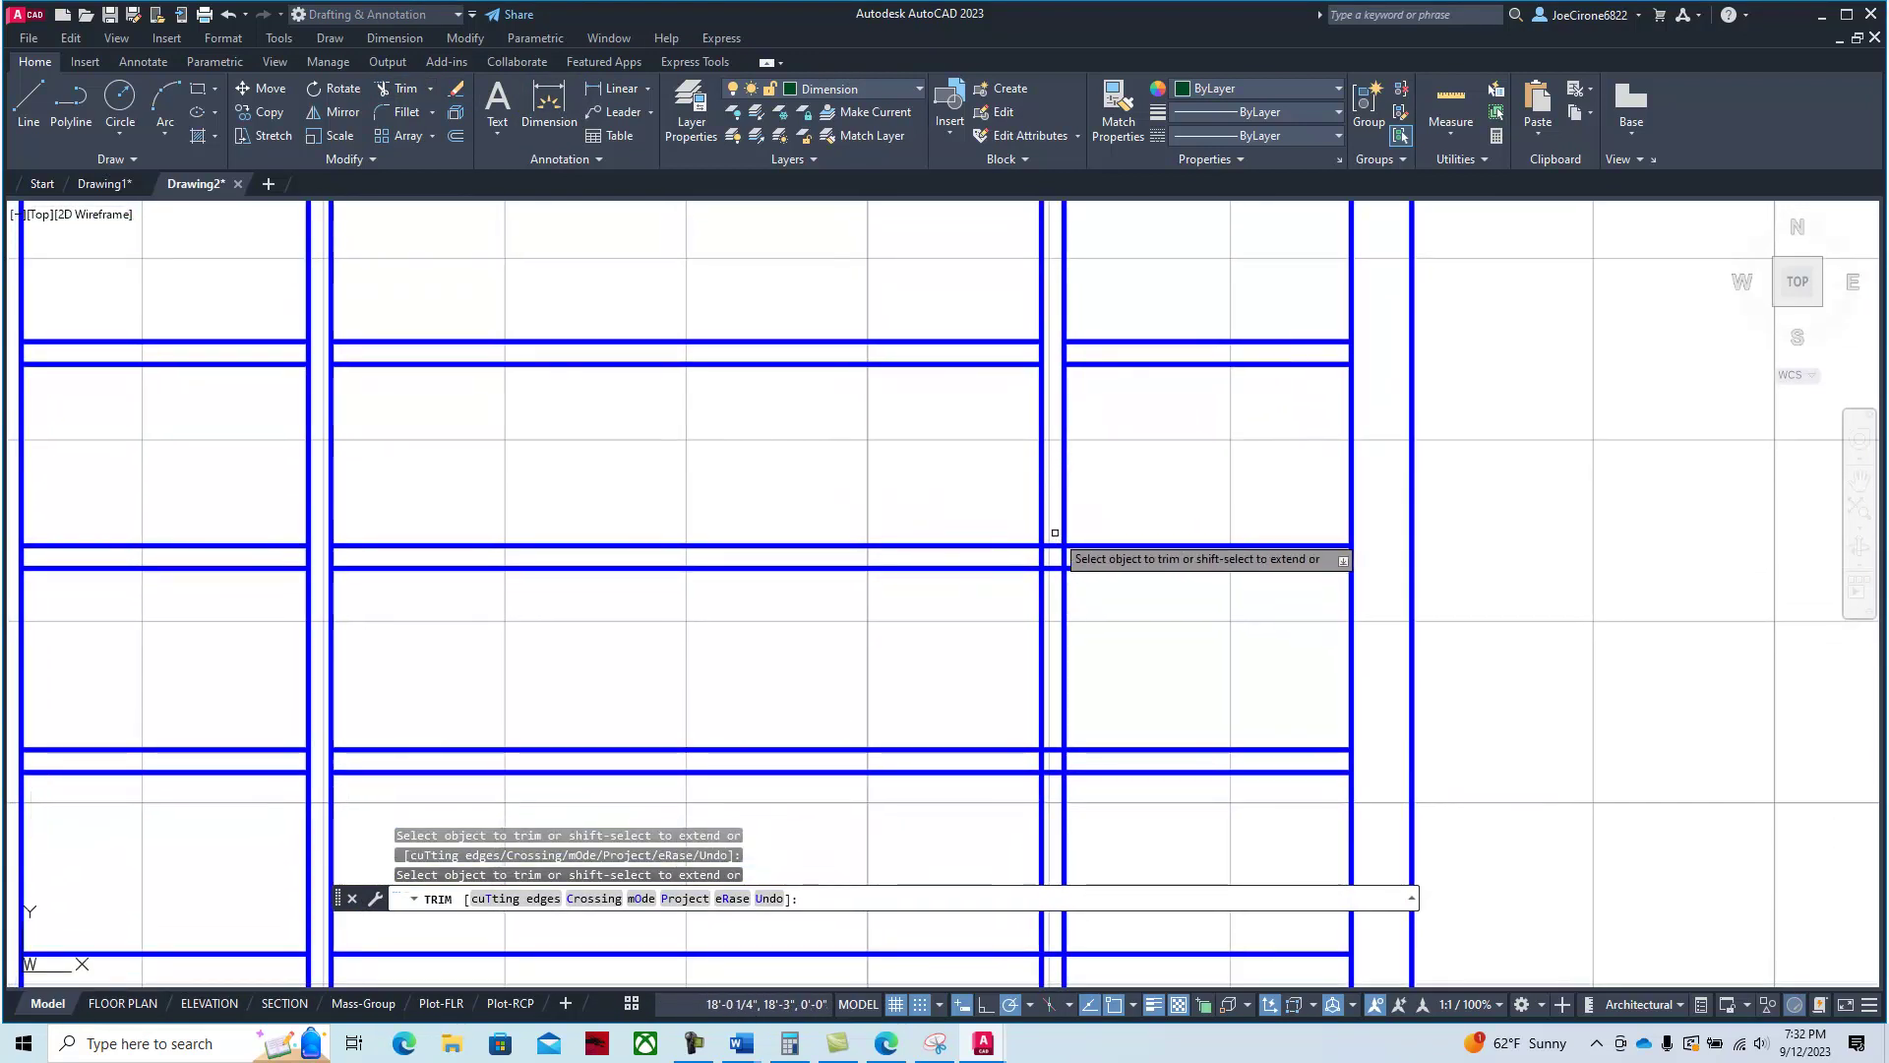
{"action": "left_click", "coordinate": [1054, 556]}
{"action": "left_click", "coordinate": [1054, 586]}
{"action": "key", "text": "Return"}
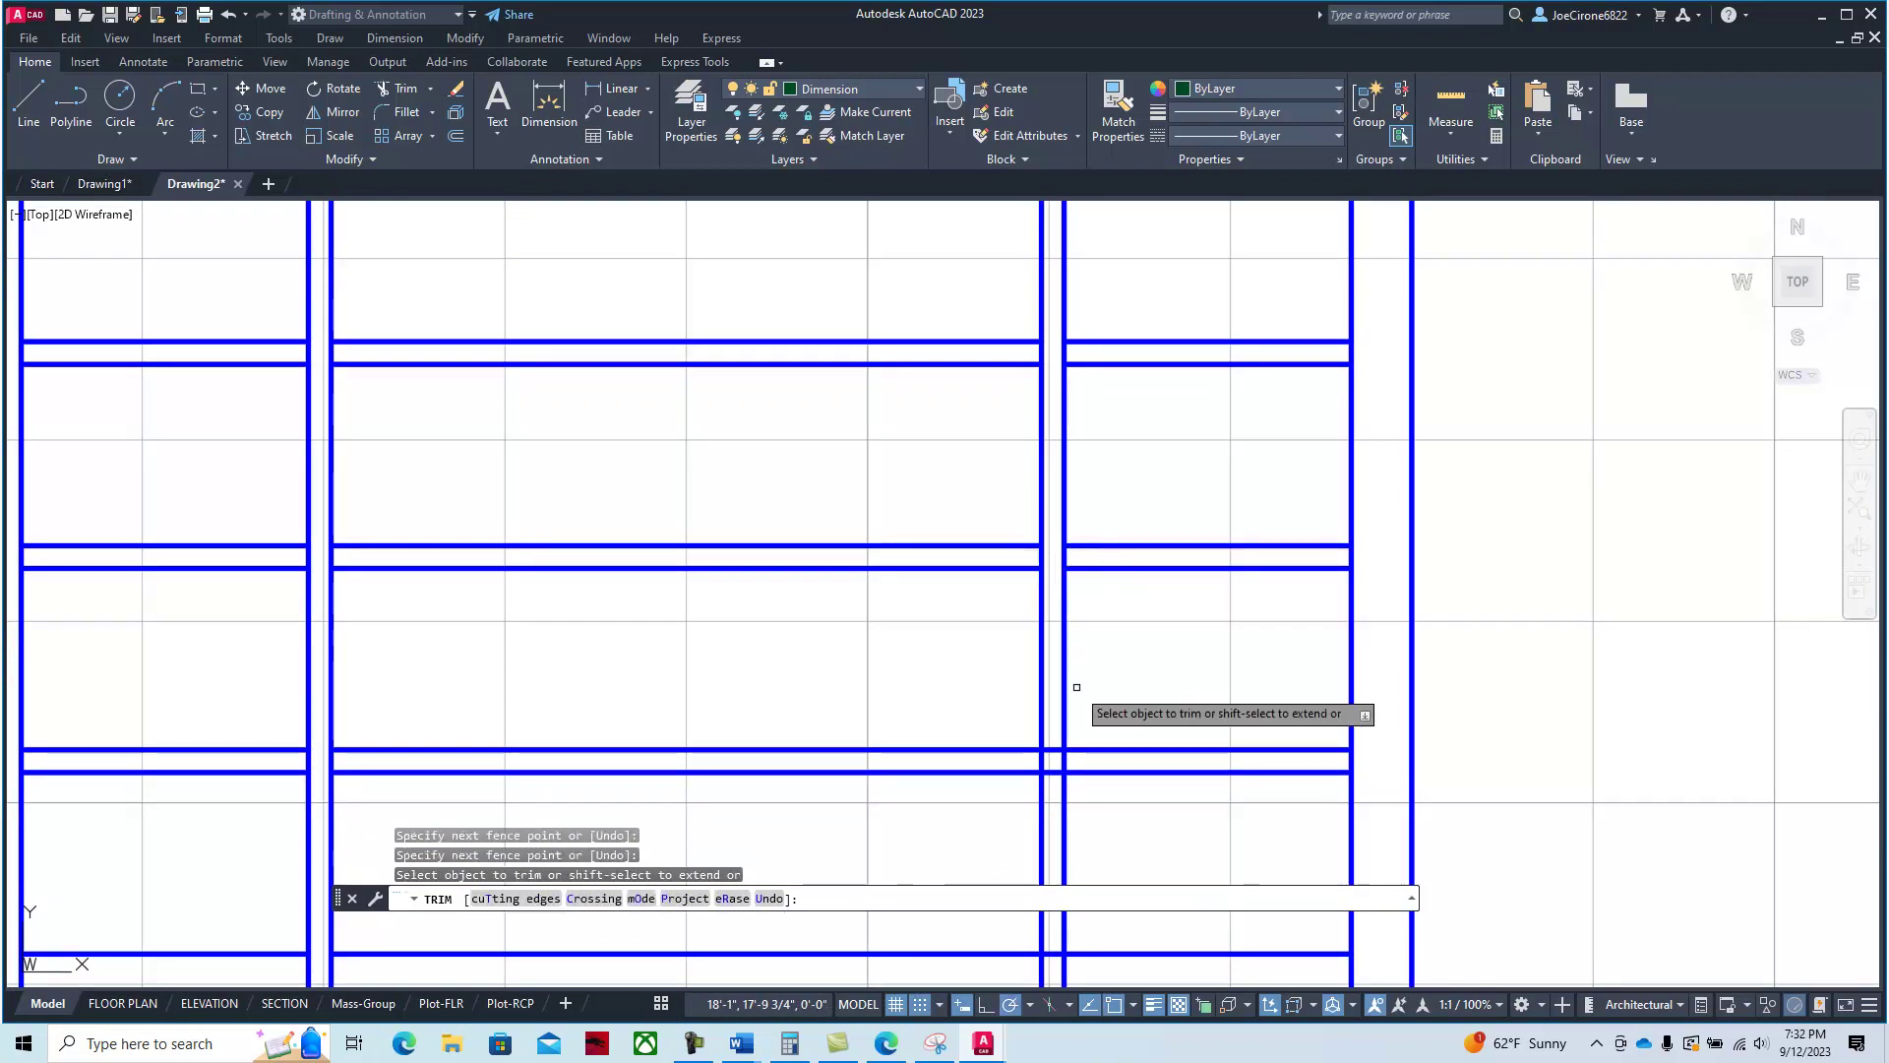
Trim the remaining shelf lines where they cross the gap between the two lines of the right-hand vertical partition.
{"action": "middle_click_drag", "start_coordinate": [1059, 673], "coordinate": [1075, 550]}
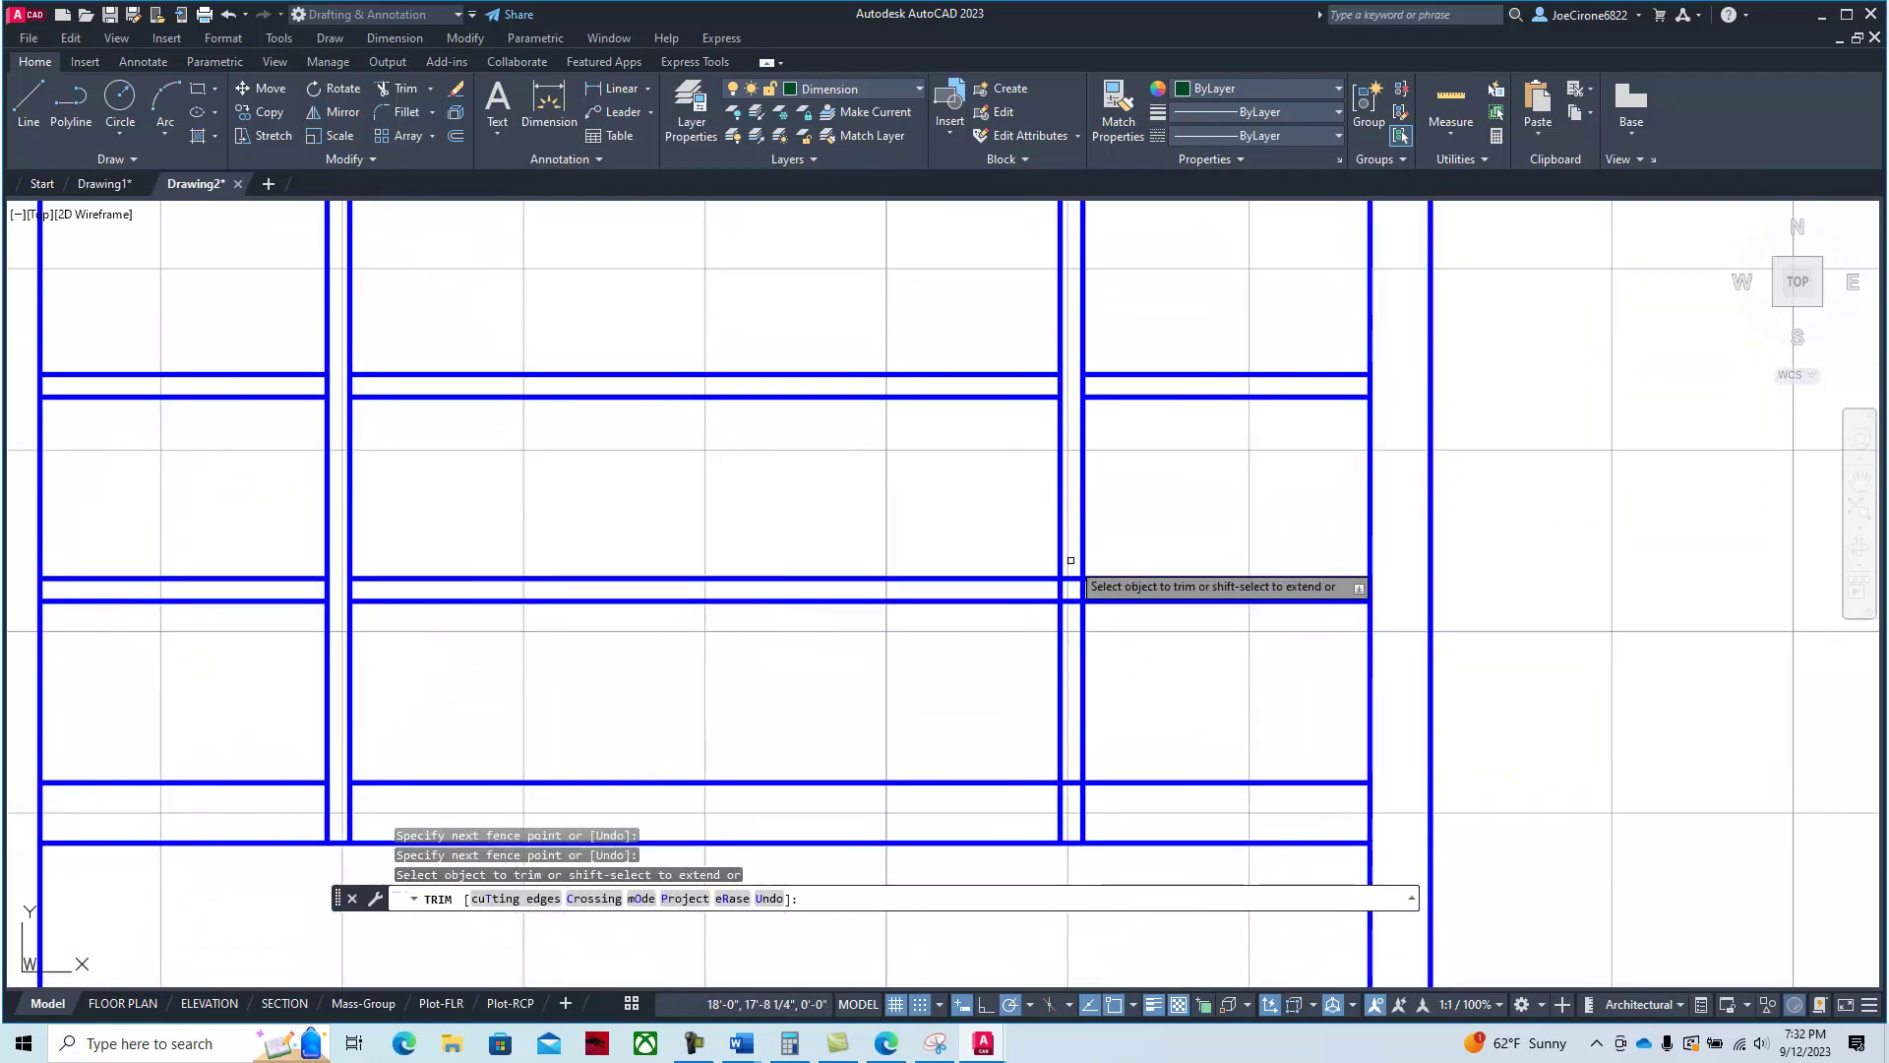
{"action": "left_click", "coordinate": [1079, 591]}
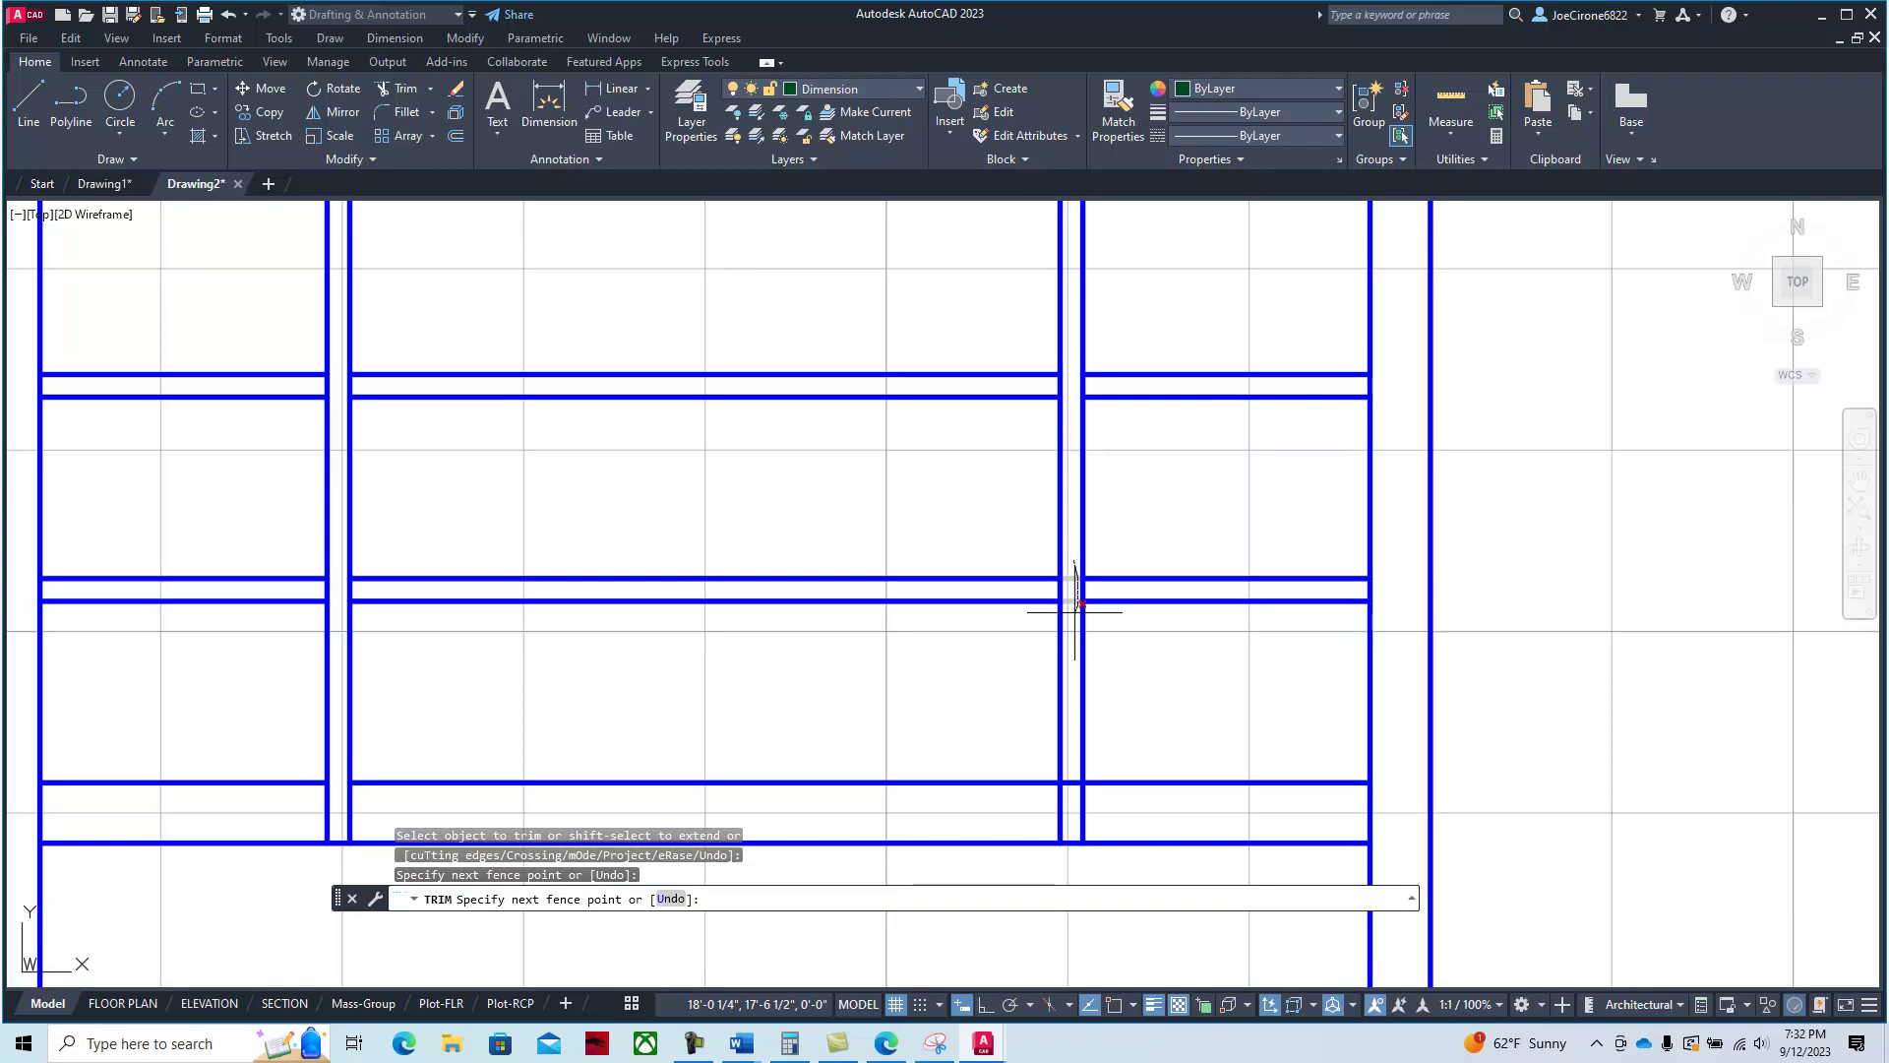
{"action": "key", "text": "Return"}
{"action": "middle_click_drag", "start_coordinate": [1096, 640], "coordinate": [1096, 393]}
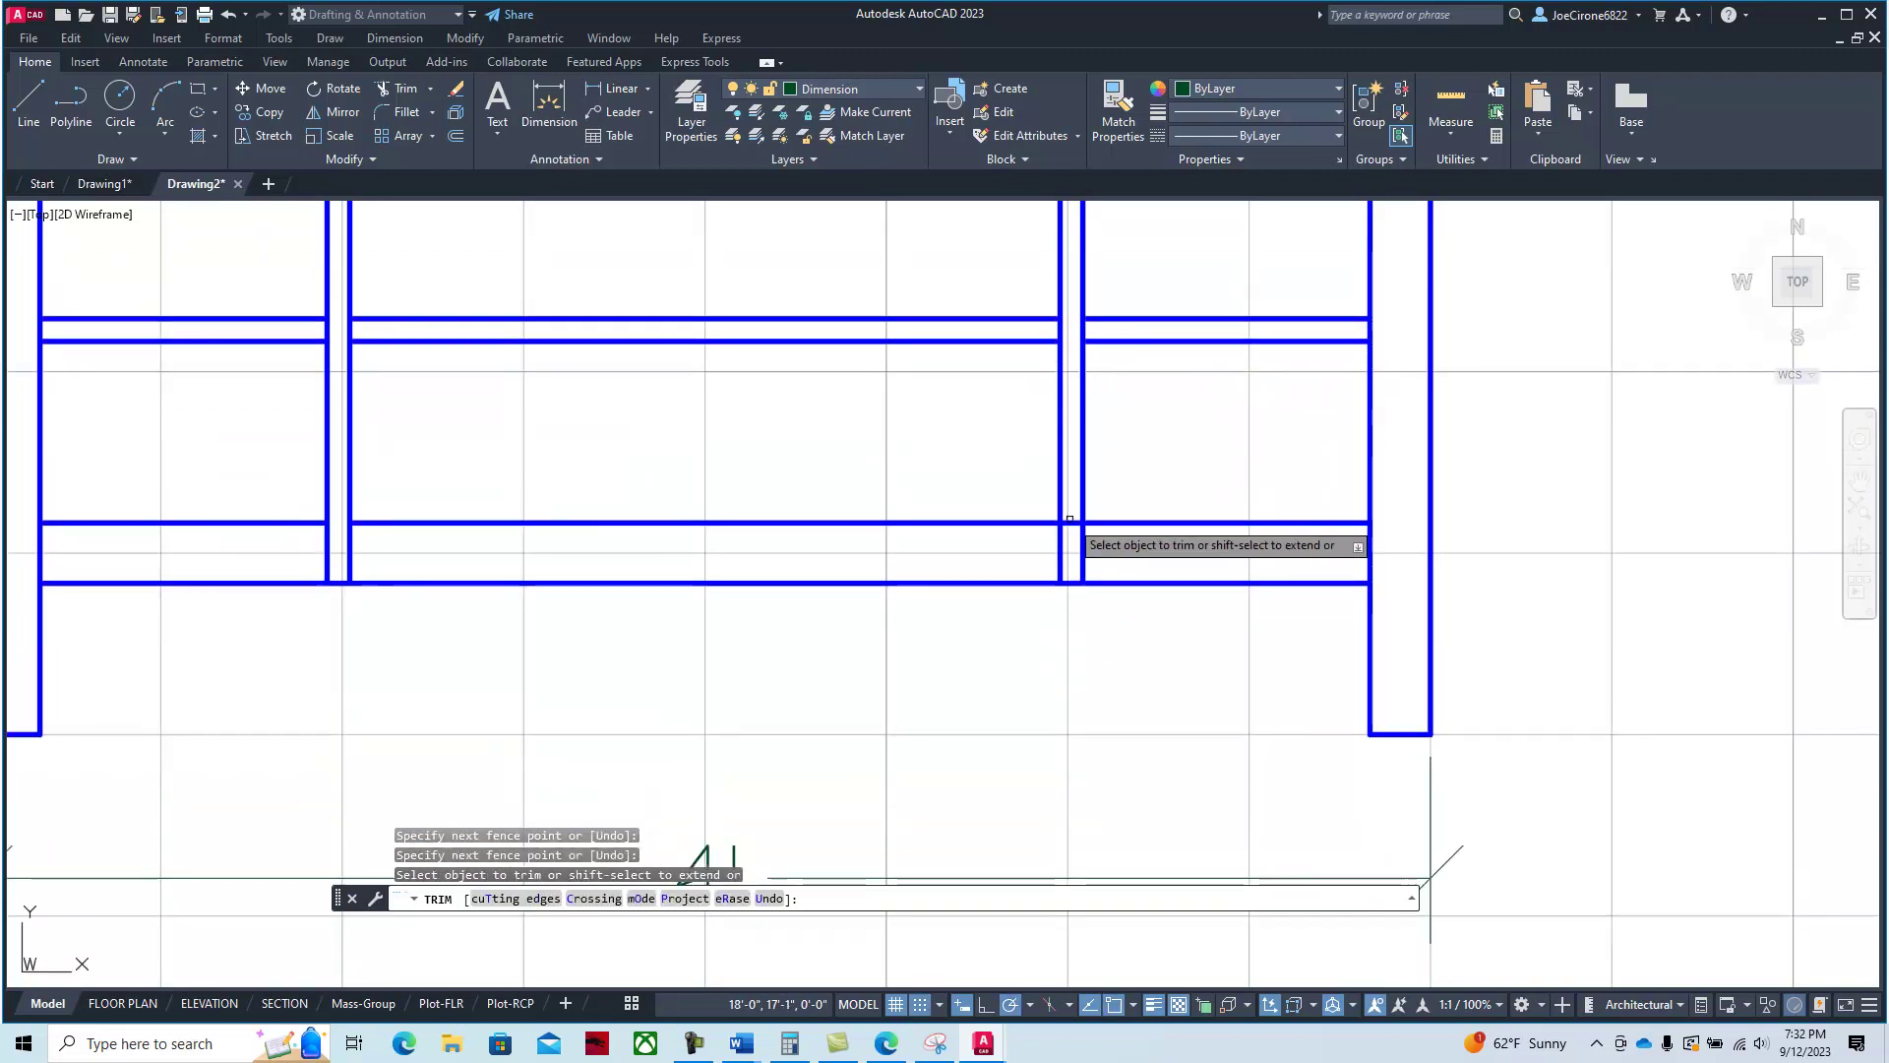
{"action": "scroll", "coordinate": [1122, 571], "scroll_direction": "down", "scroll_amount": 5}
{"action": "middle_click_drag", "start_coordinate": [1129, 552], "coordinate": [1031, 631]}
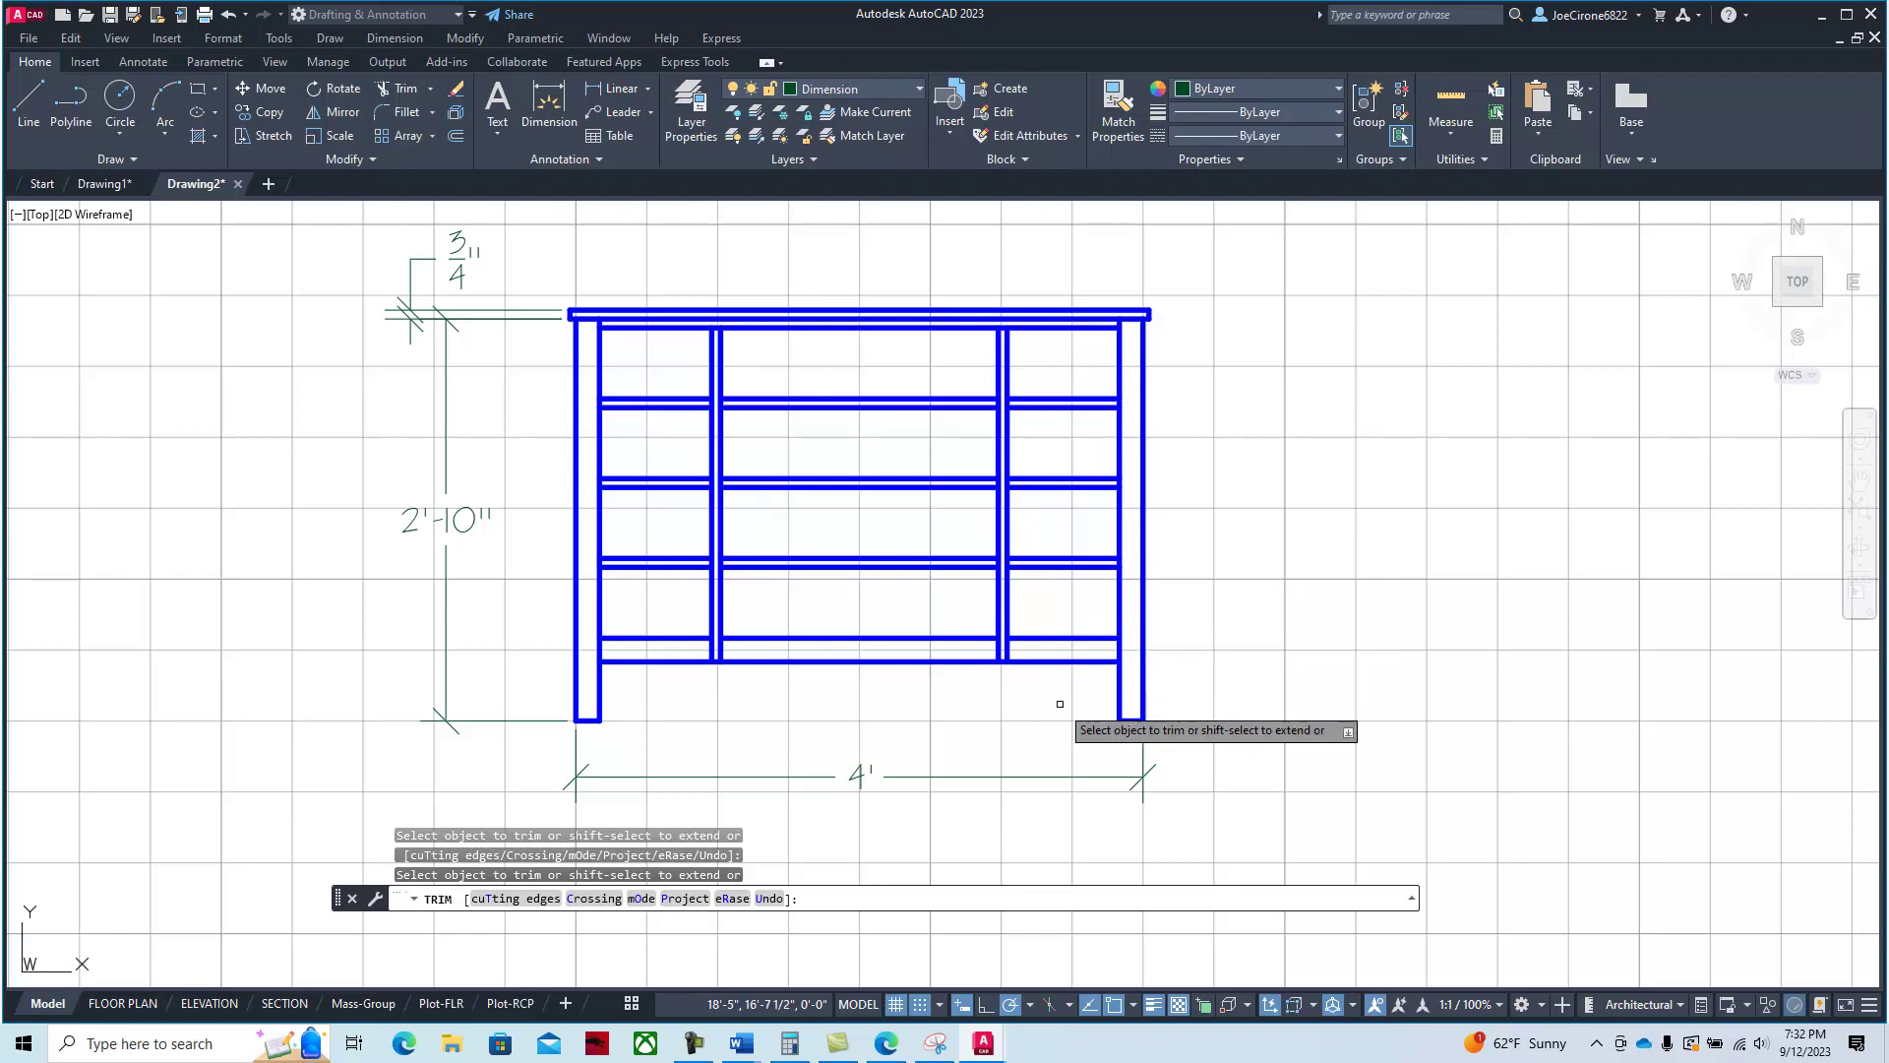
Trim the upper two shelves out of the central bay between the two vertical partitions.
{"action": "left_click", "coordinate": [885, 512]}
{"action": "left_click", "coordinate": [886, 376]}
{"action": "key", "text": "Return"}
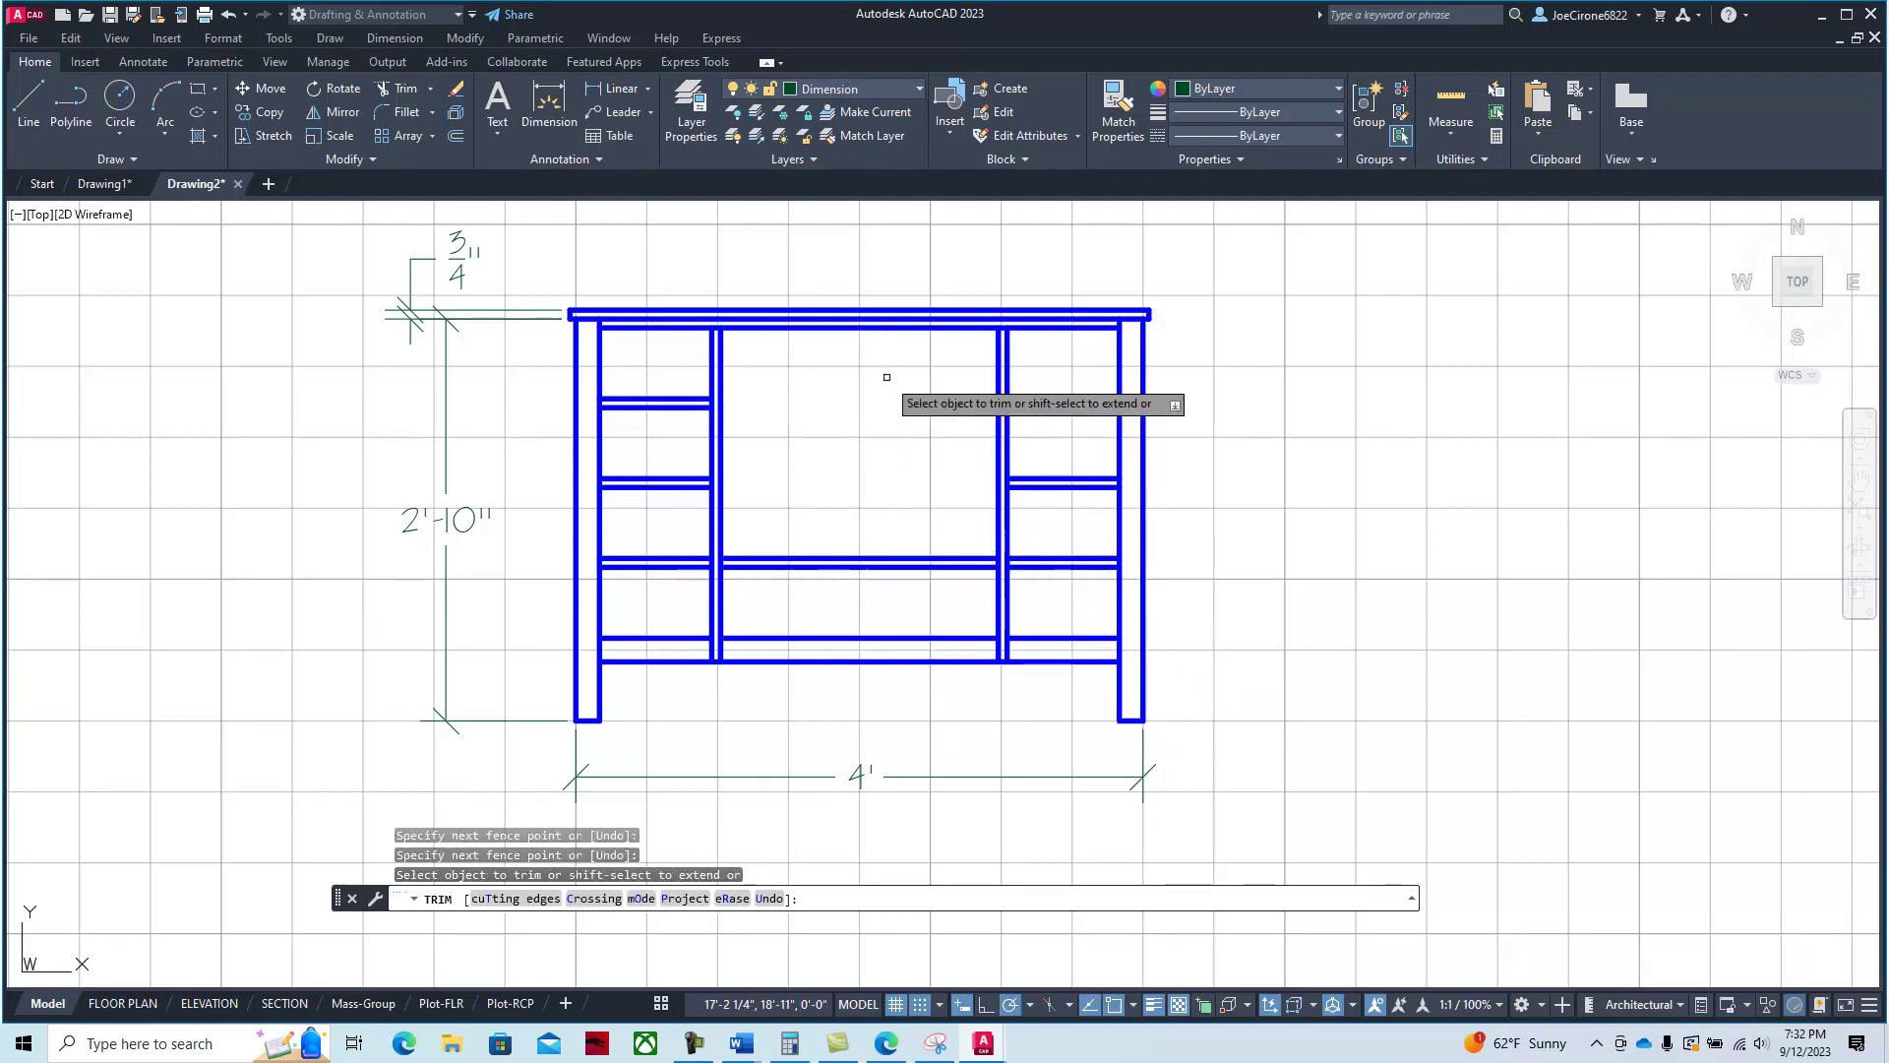
{"action": "right_click", "coordinate": [902, 472]}
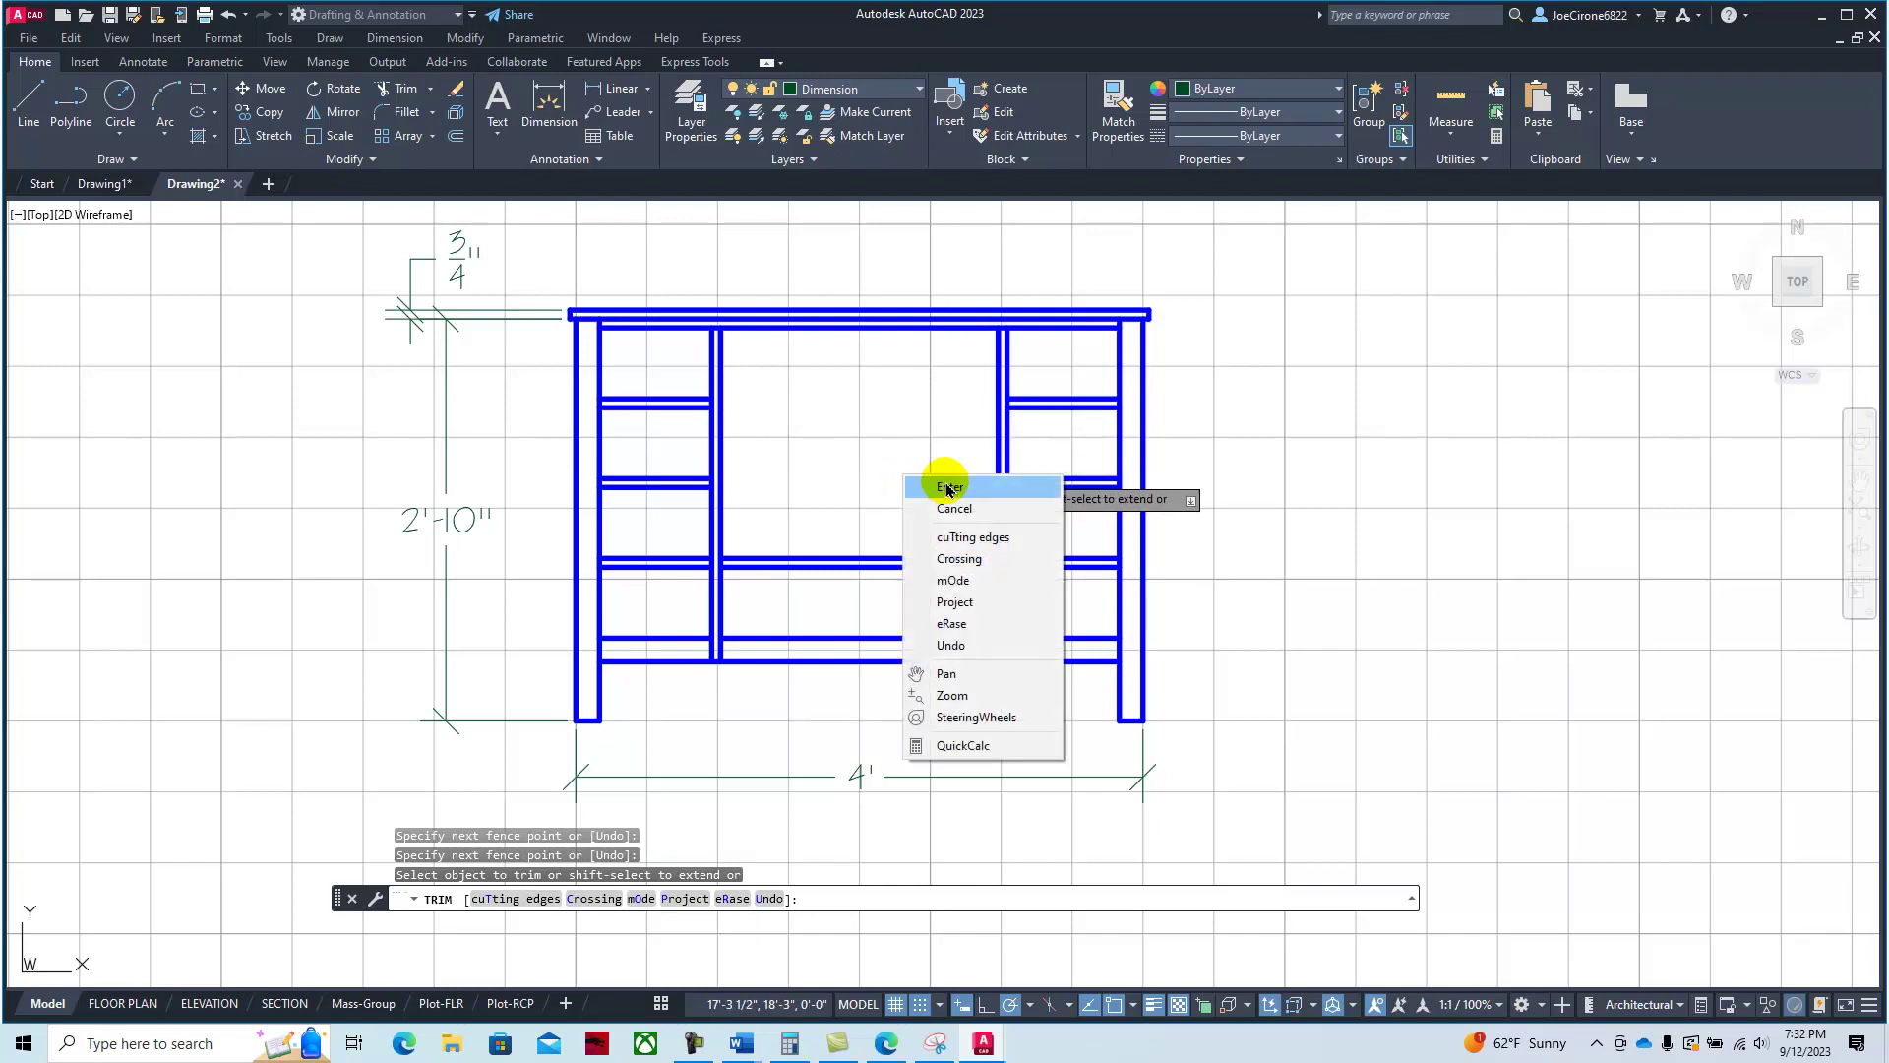
{"action": "left_click", "coordinate": [925, 485]}
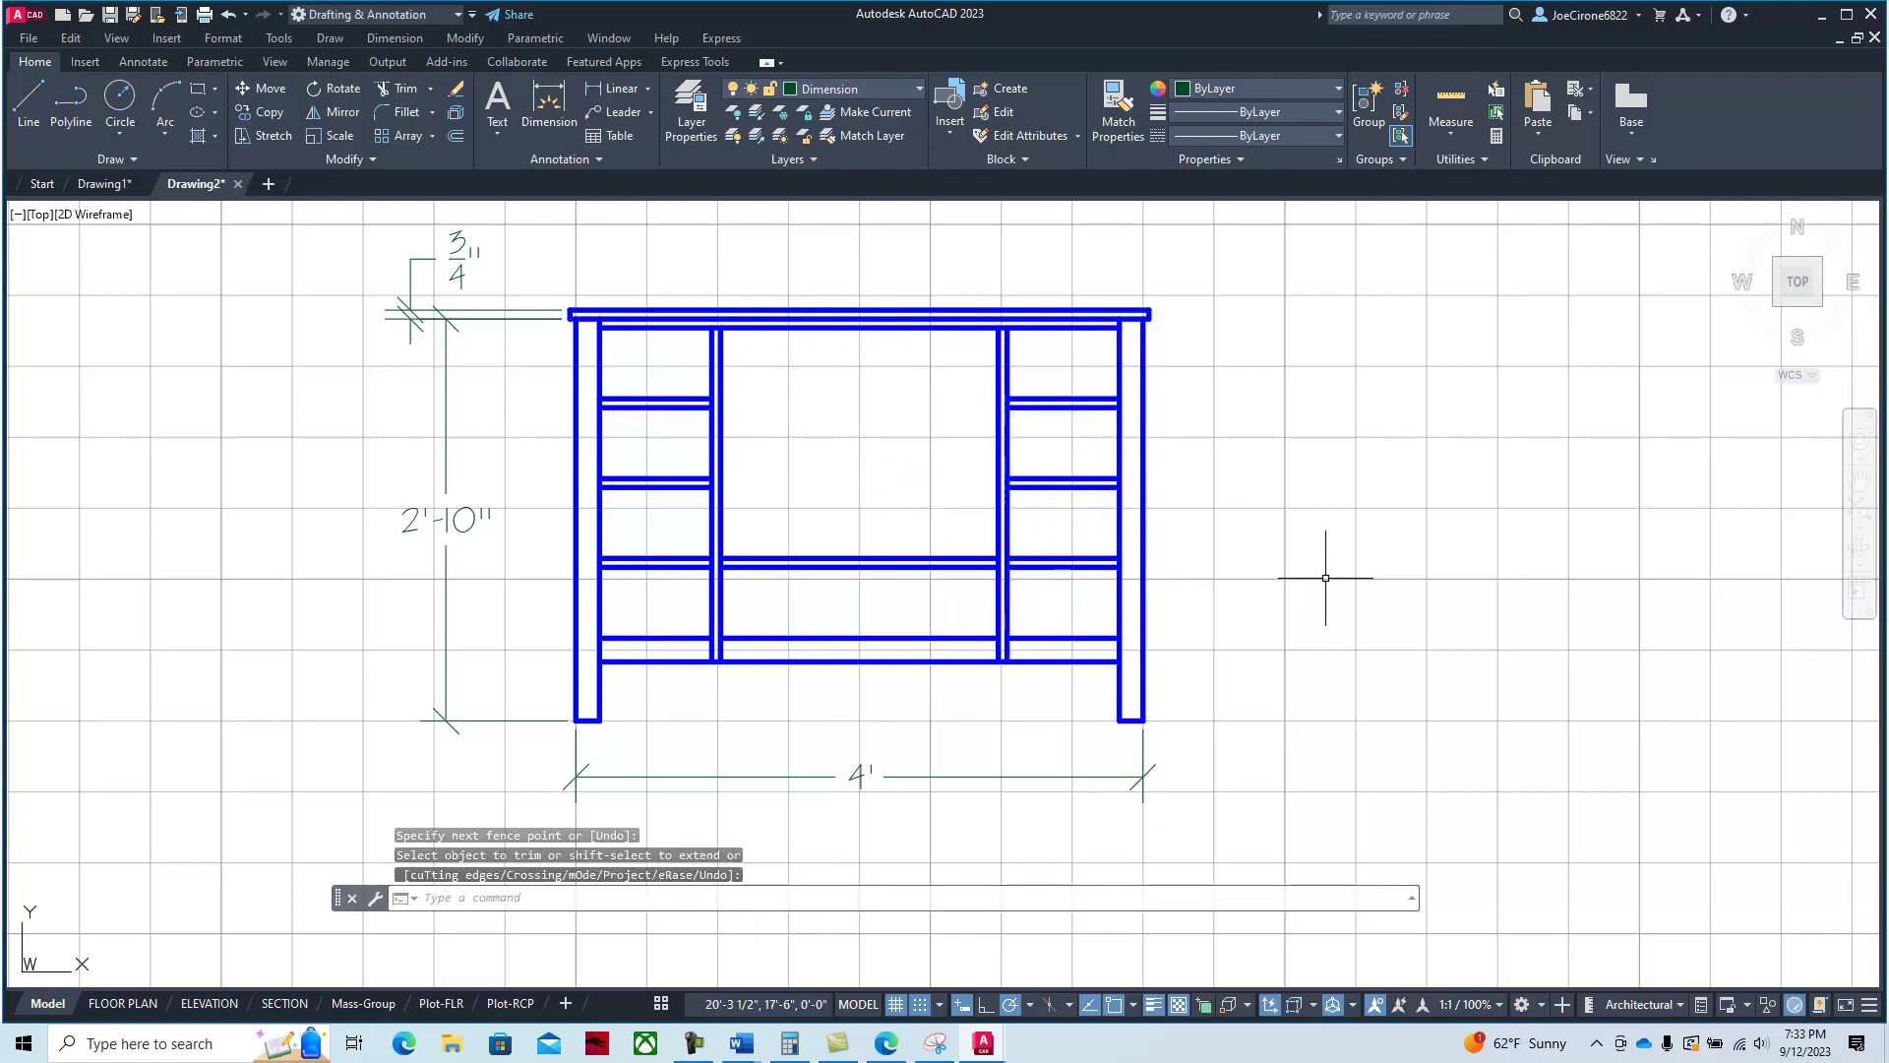
Check the vanity reference in Snipping Tool, then measure the width of the right-hand drawer opening between partition and leg.
{"action": "key", "text": "alt+Tab"}
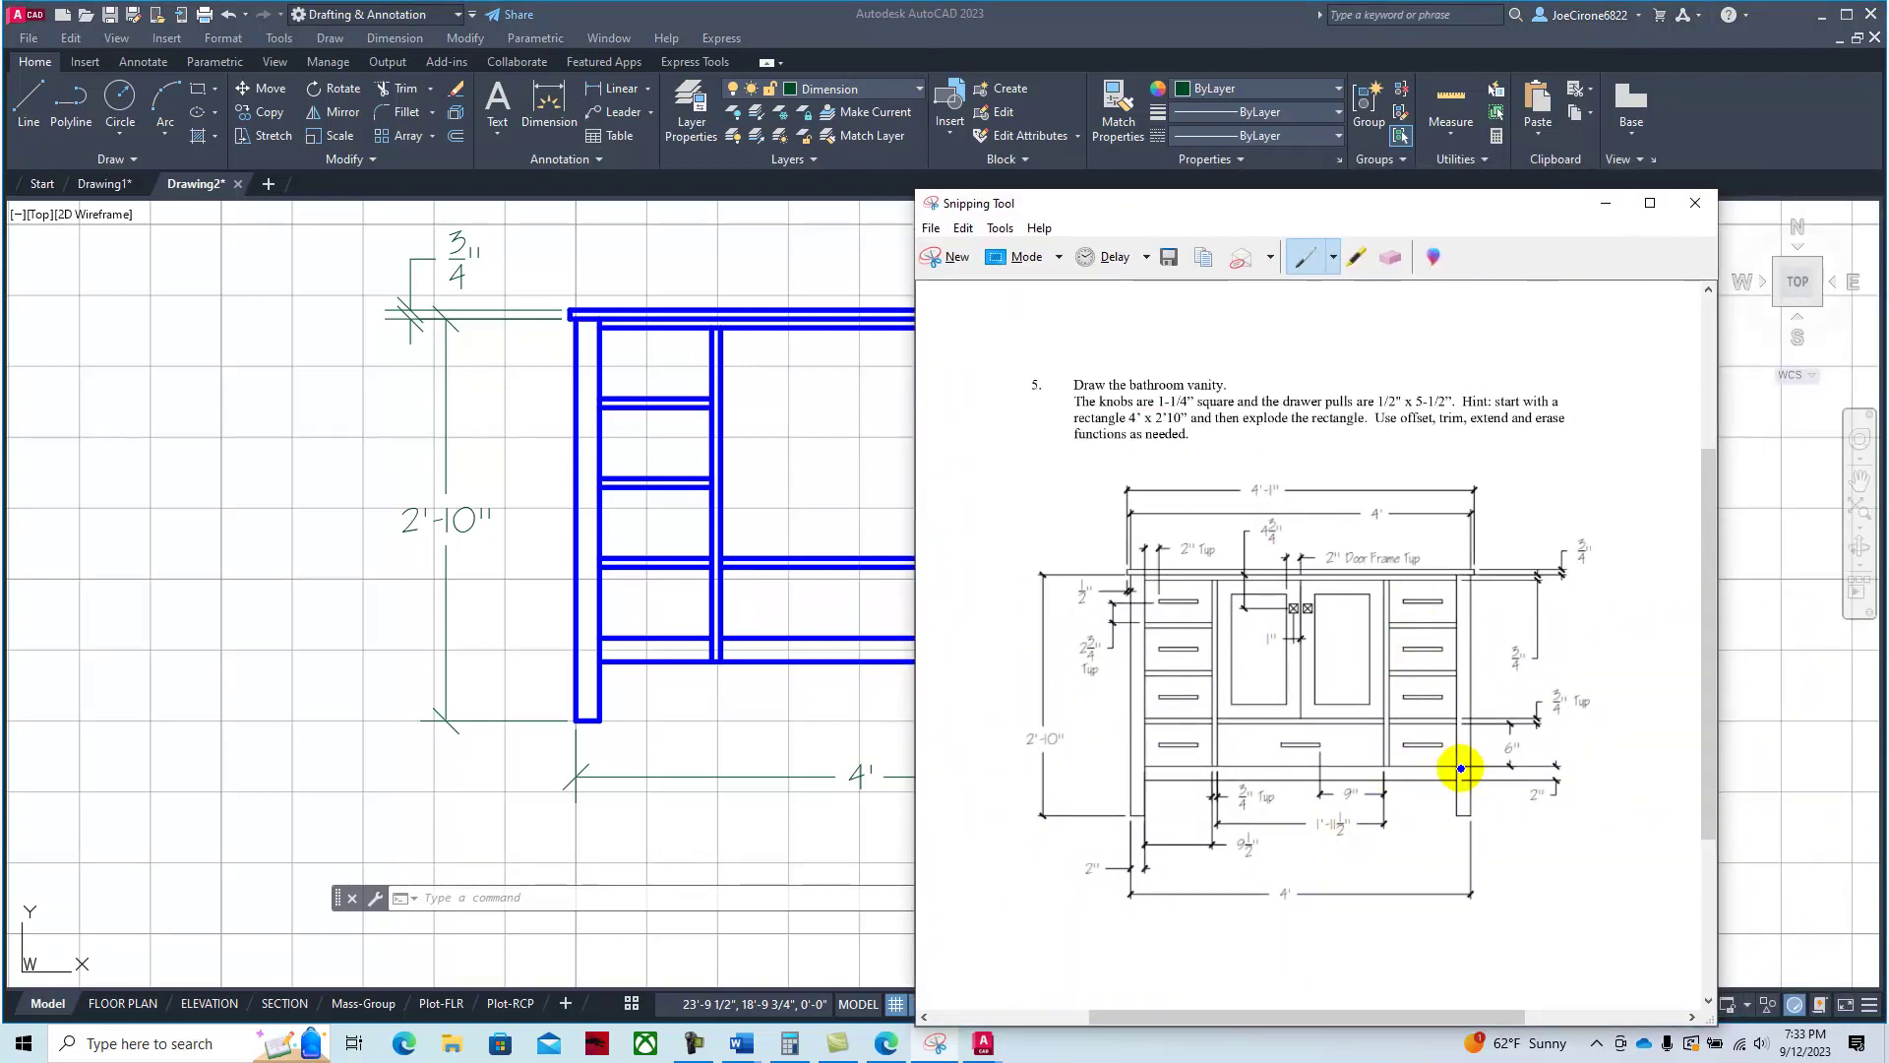
{"action": "left_click", "coordinate": [1604, 202]}
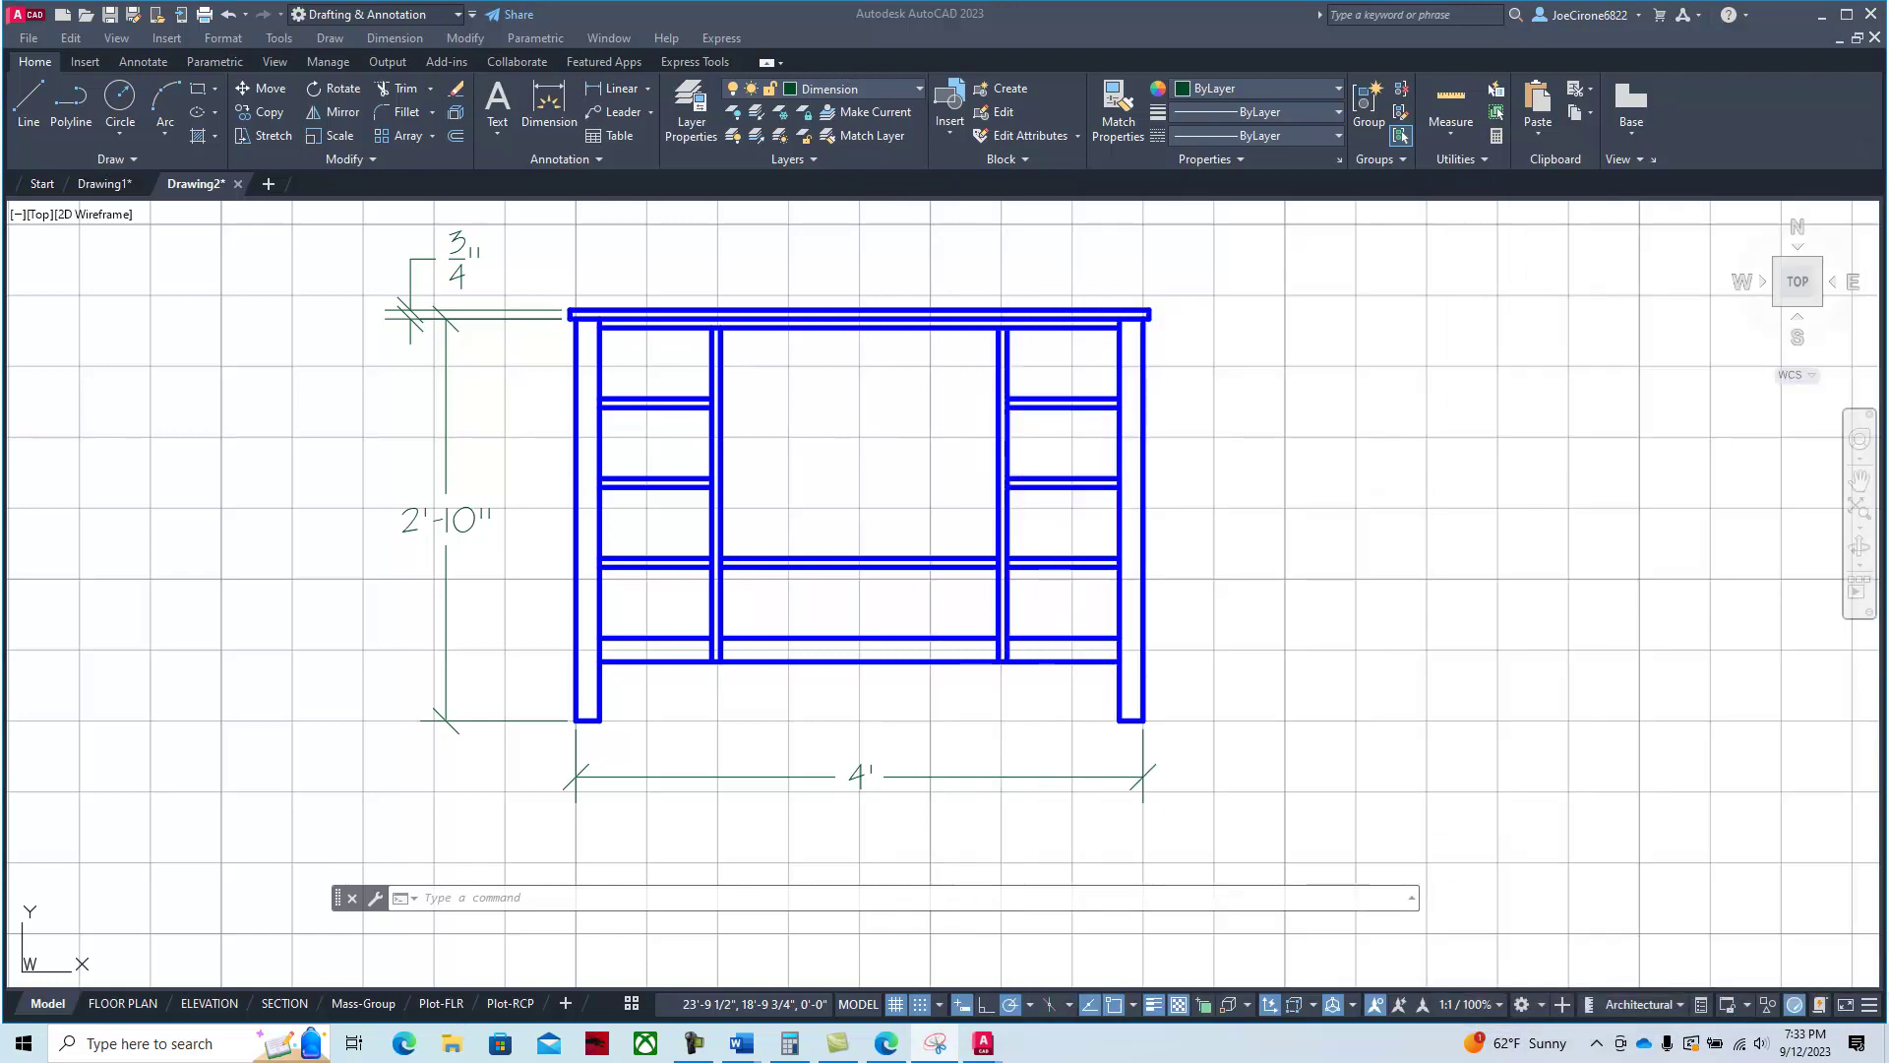
{"action": "left_click", "coordinate": [1451, 144]}
{"action": "left_click", "coordinate": [1473, 209]}
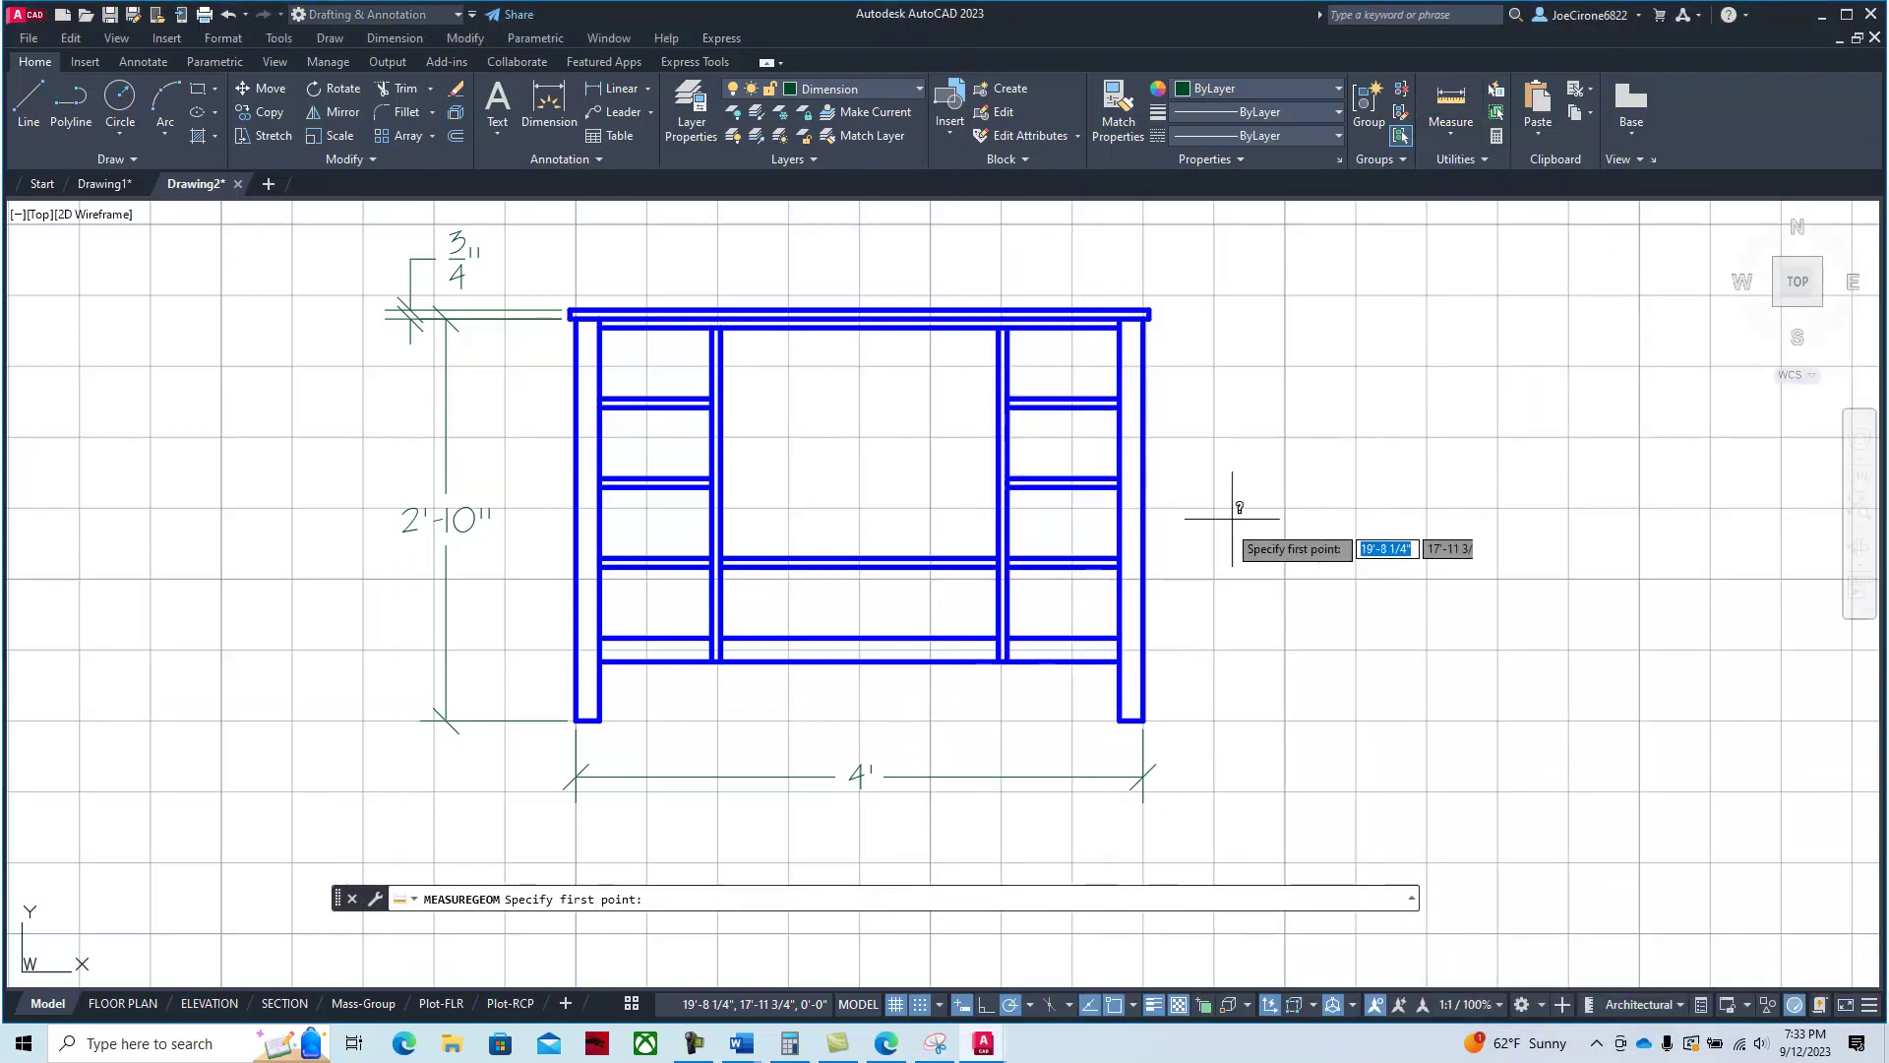
{"action": "scroll", "coordinate": [1023, 405], "scroll_direction": "up", "scroll_amount": 4}
{"action": "scroll", "coordinate": [1019, 403], "scroll_direction": "up", "scroll_amount": 2}
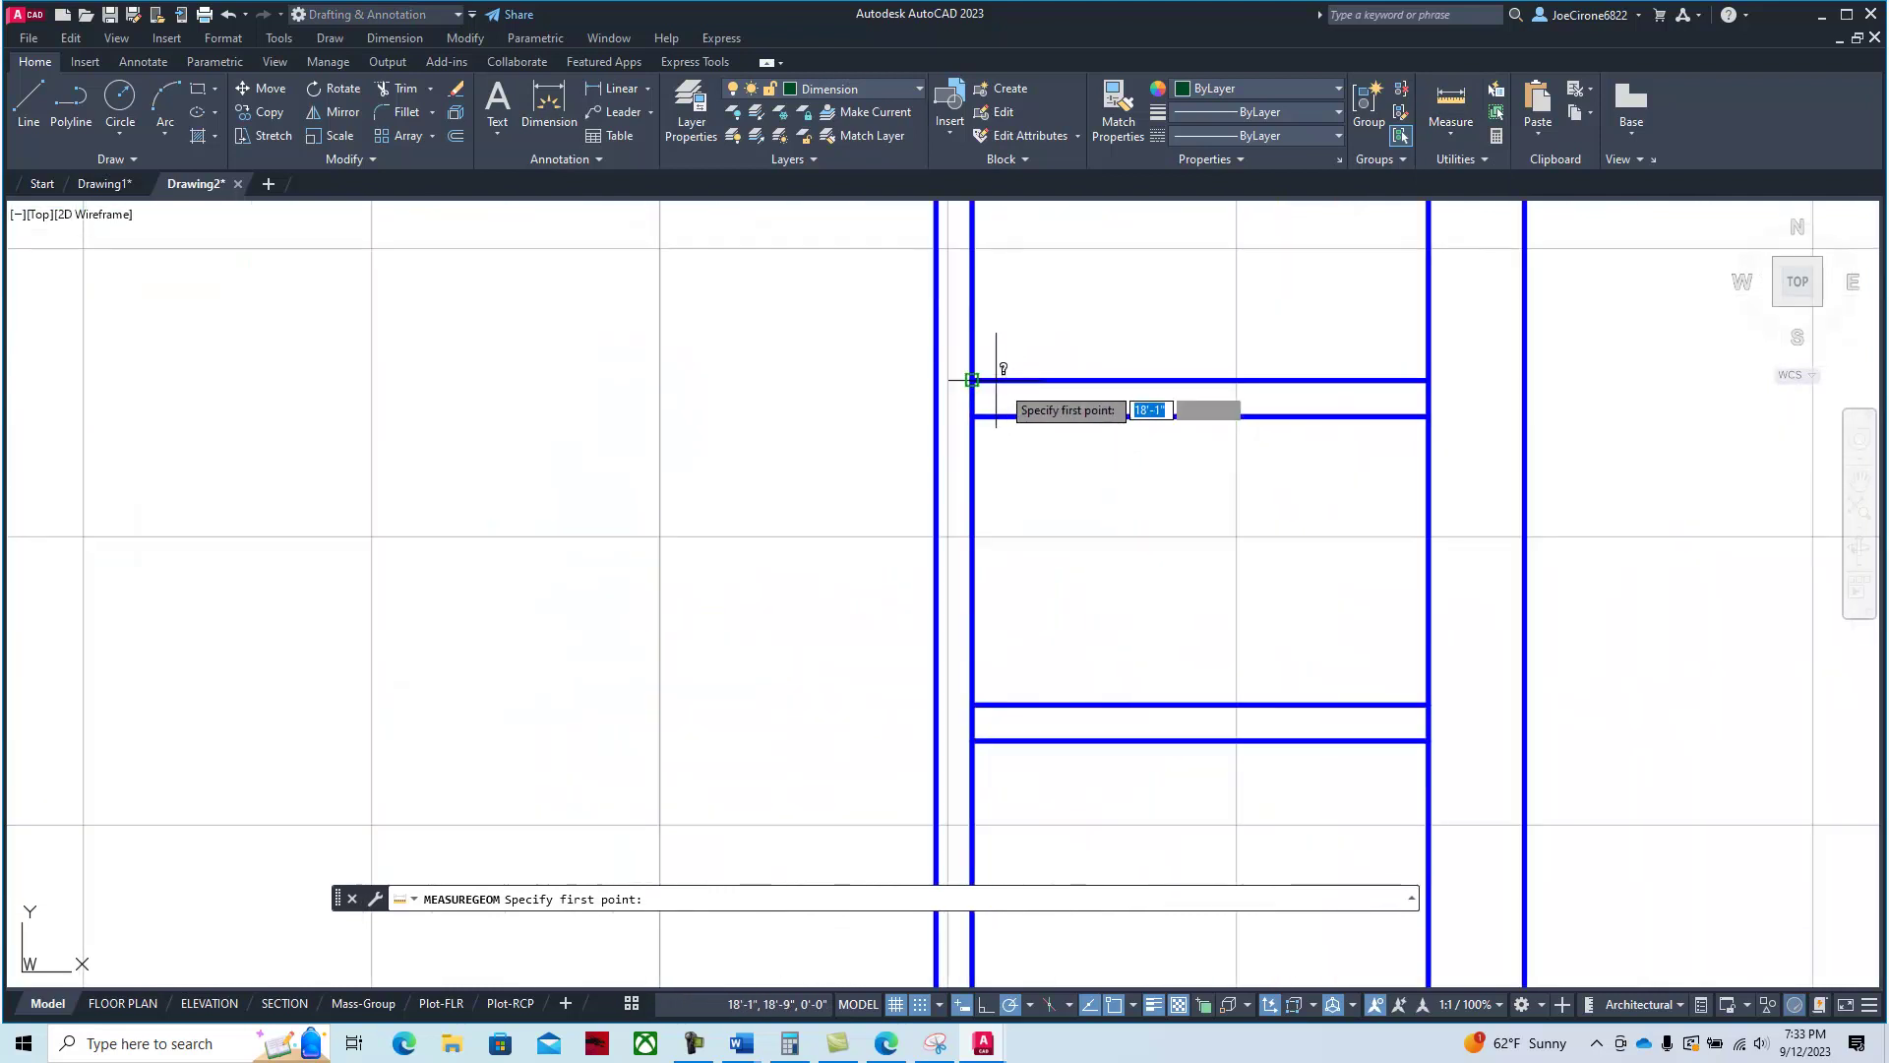
{"action": "left_click", "coordinate": [972, 380]}
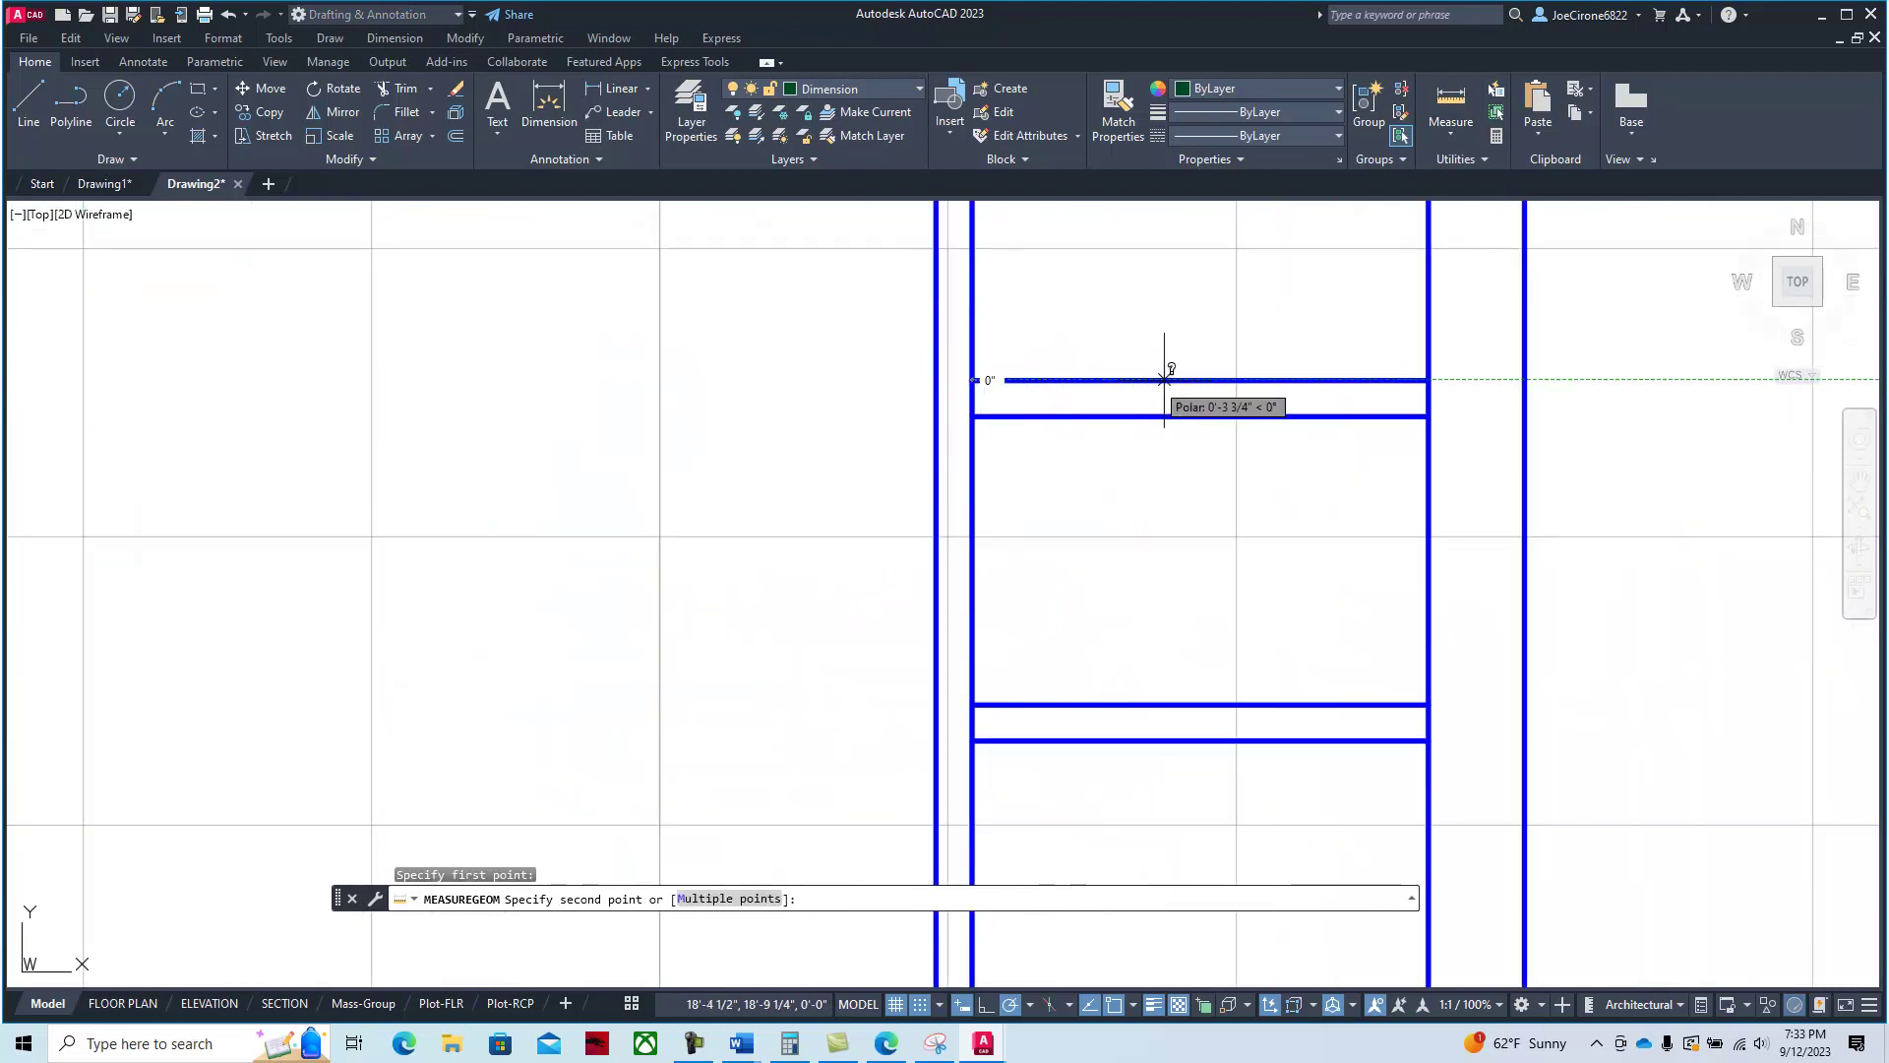
{"action": "left_click", "coordinate": [1428, 380]}
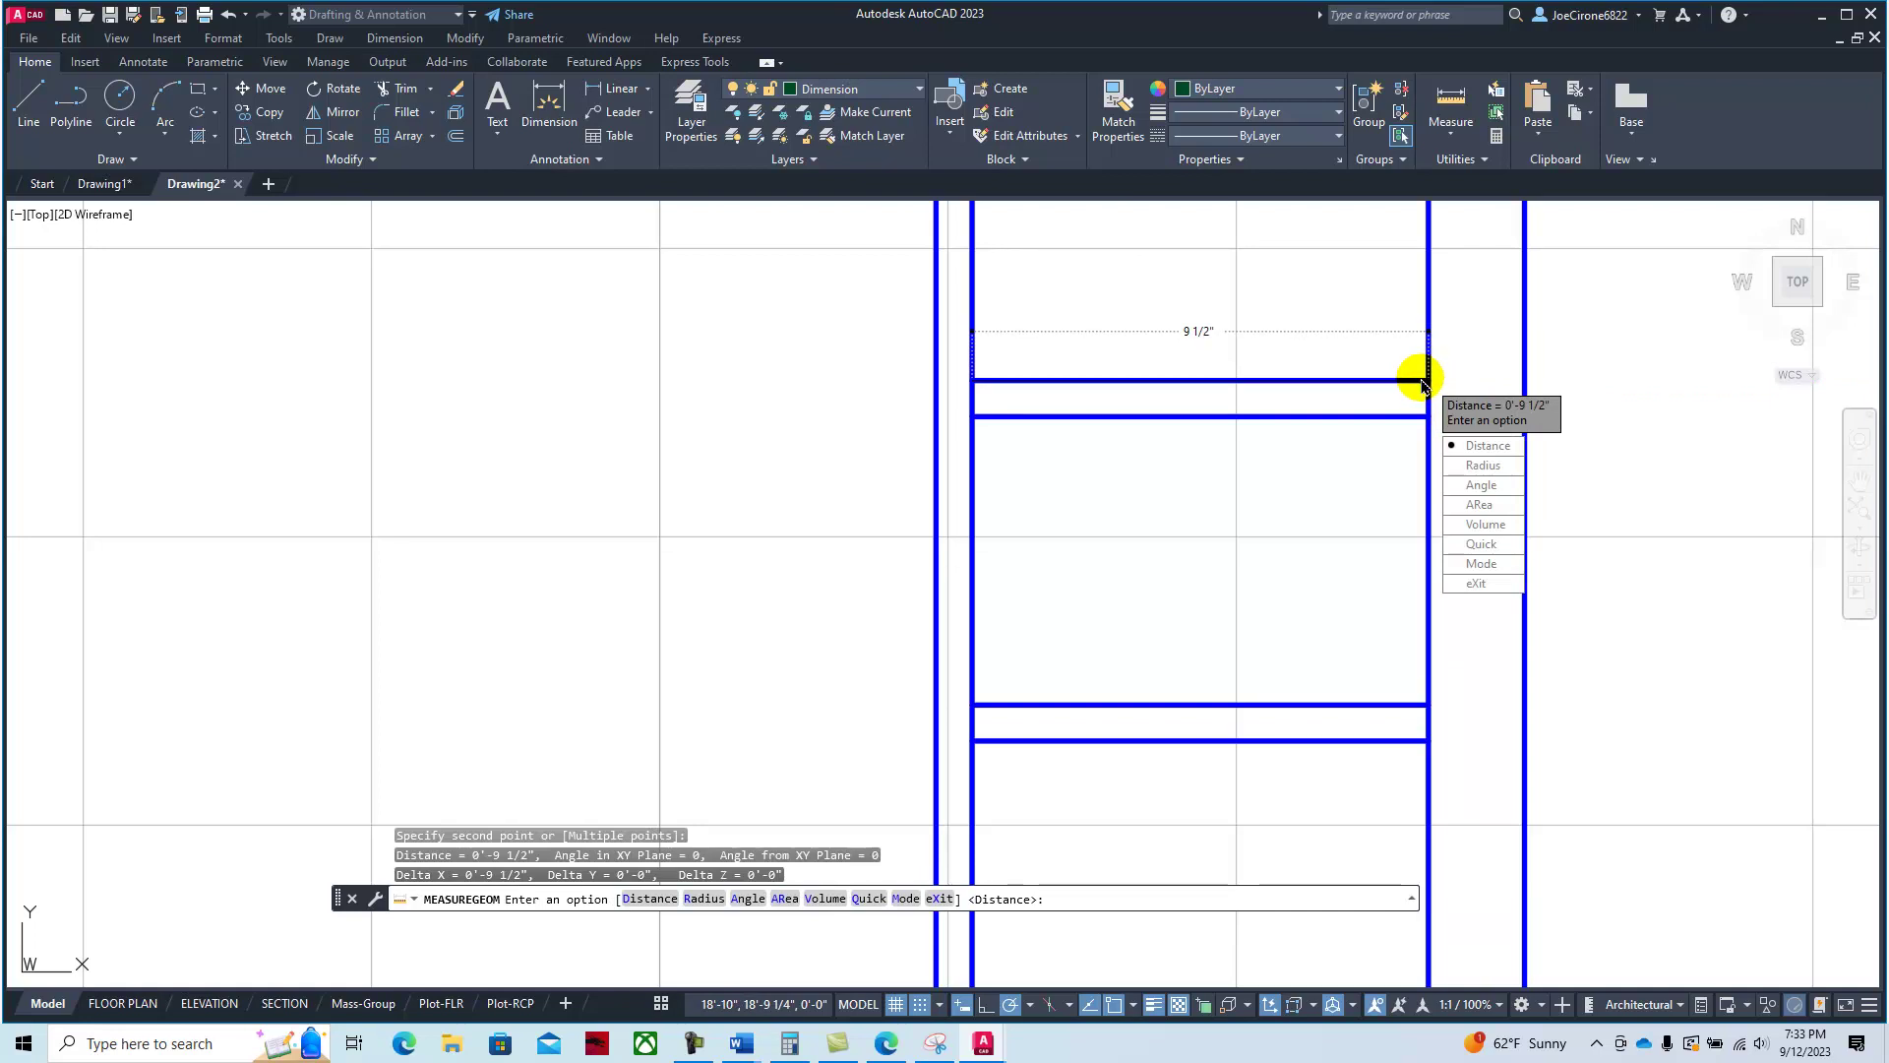
Measure the height of the uppermost right-hand drawer opening, from the top rail's lower edge to the first shelf.
{"action": "key", "text": "Return"}
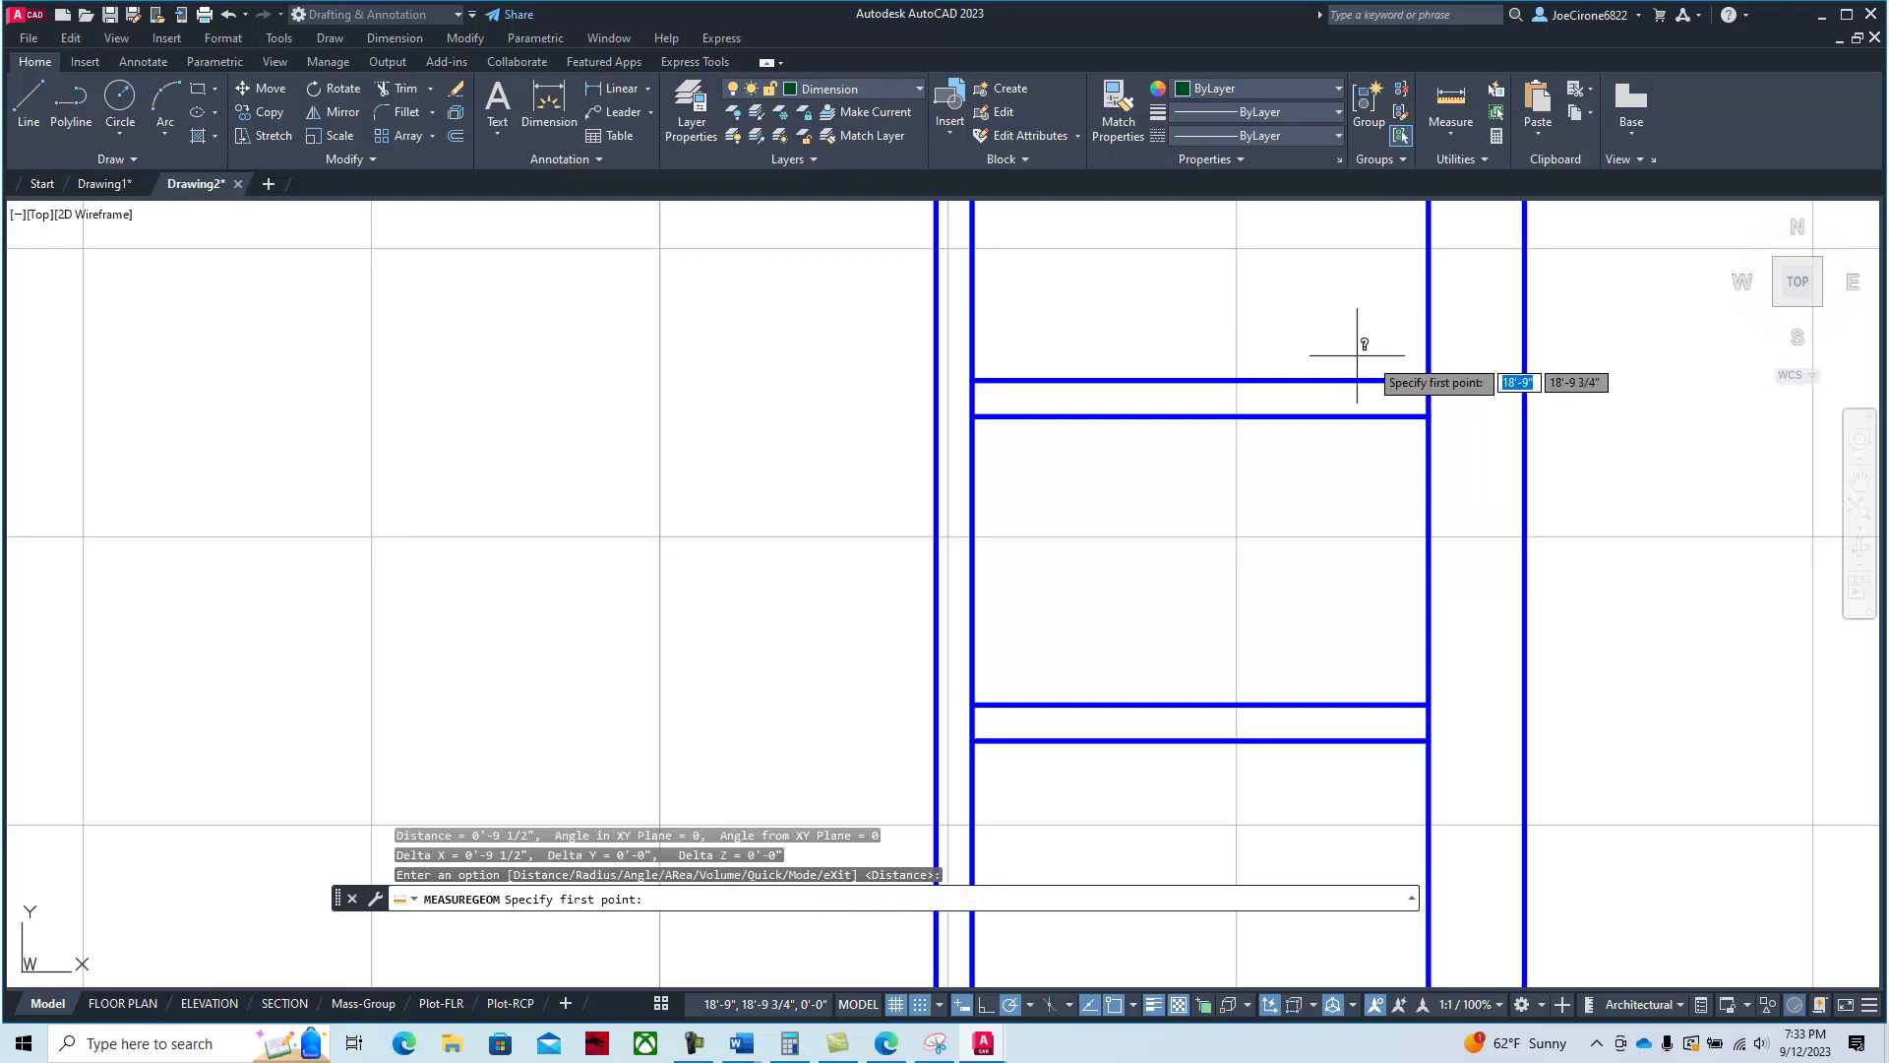
{"action": "middle_click_drag", "start_coordinate": [1312, 342], "coordinate": [1283, 527]}
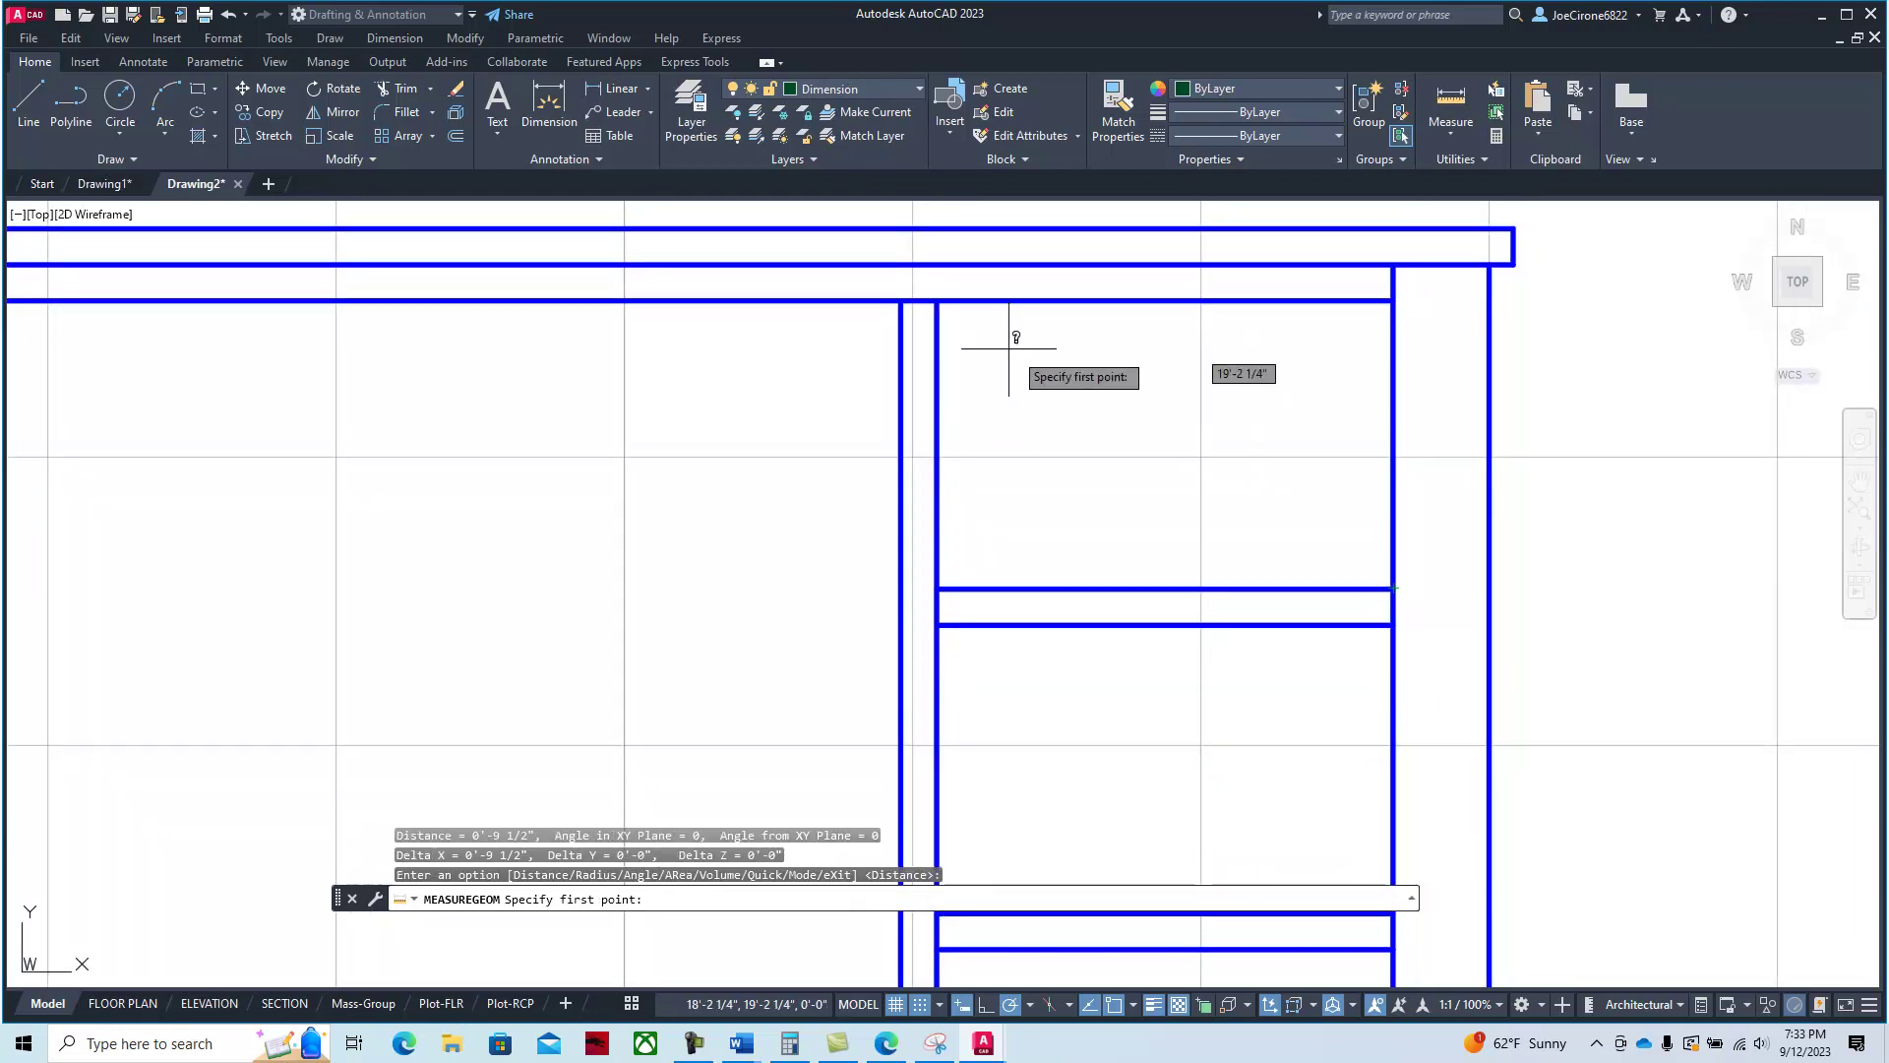
{"action": "left_click", "coordinate": [1451, 144]}
{"action": "left_click", "coordinate": [1476, 222]}
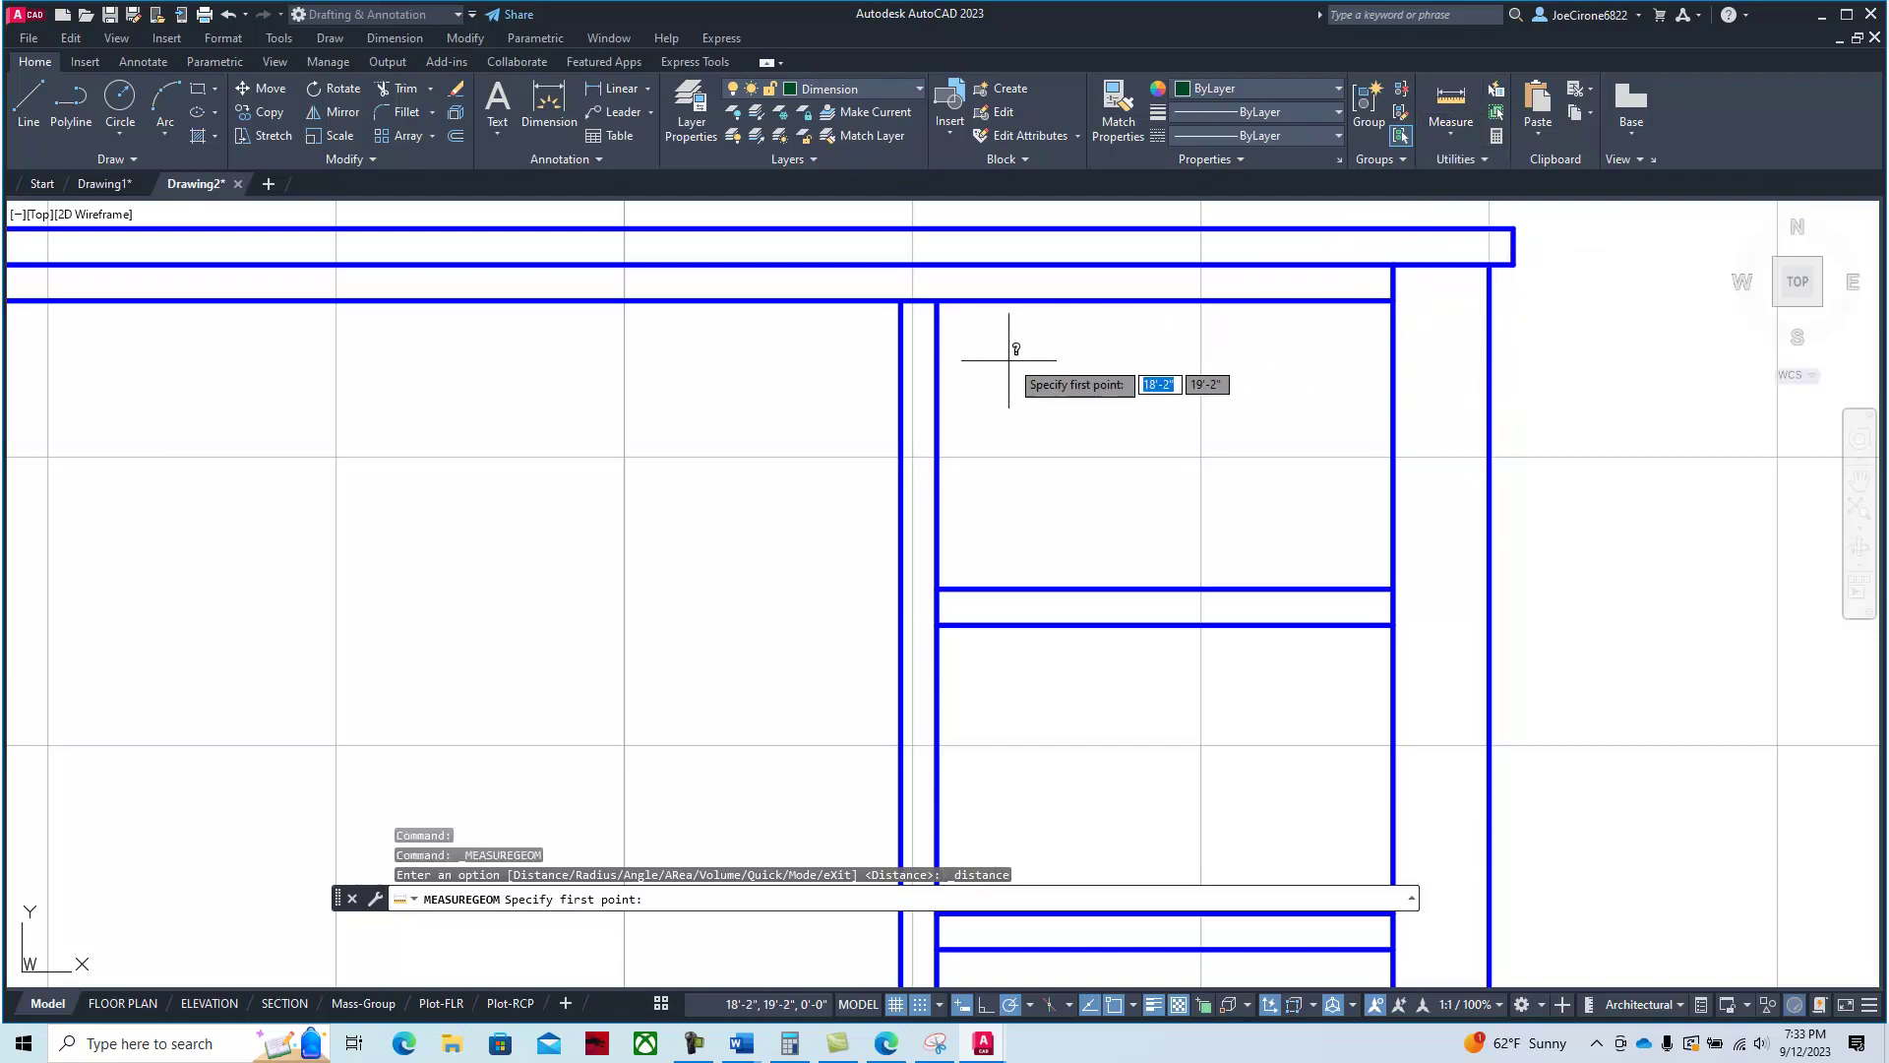
{"action": "left_click", "coordinate": [936, 300]}
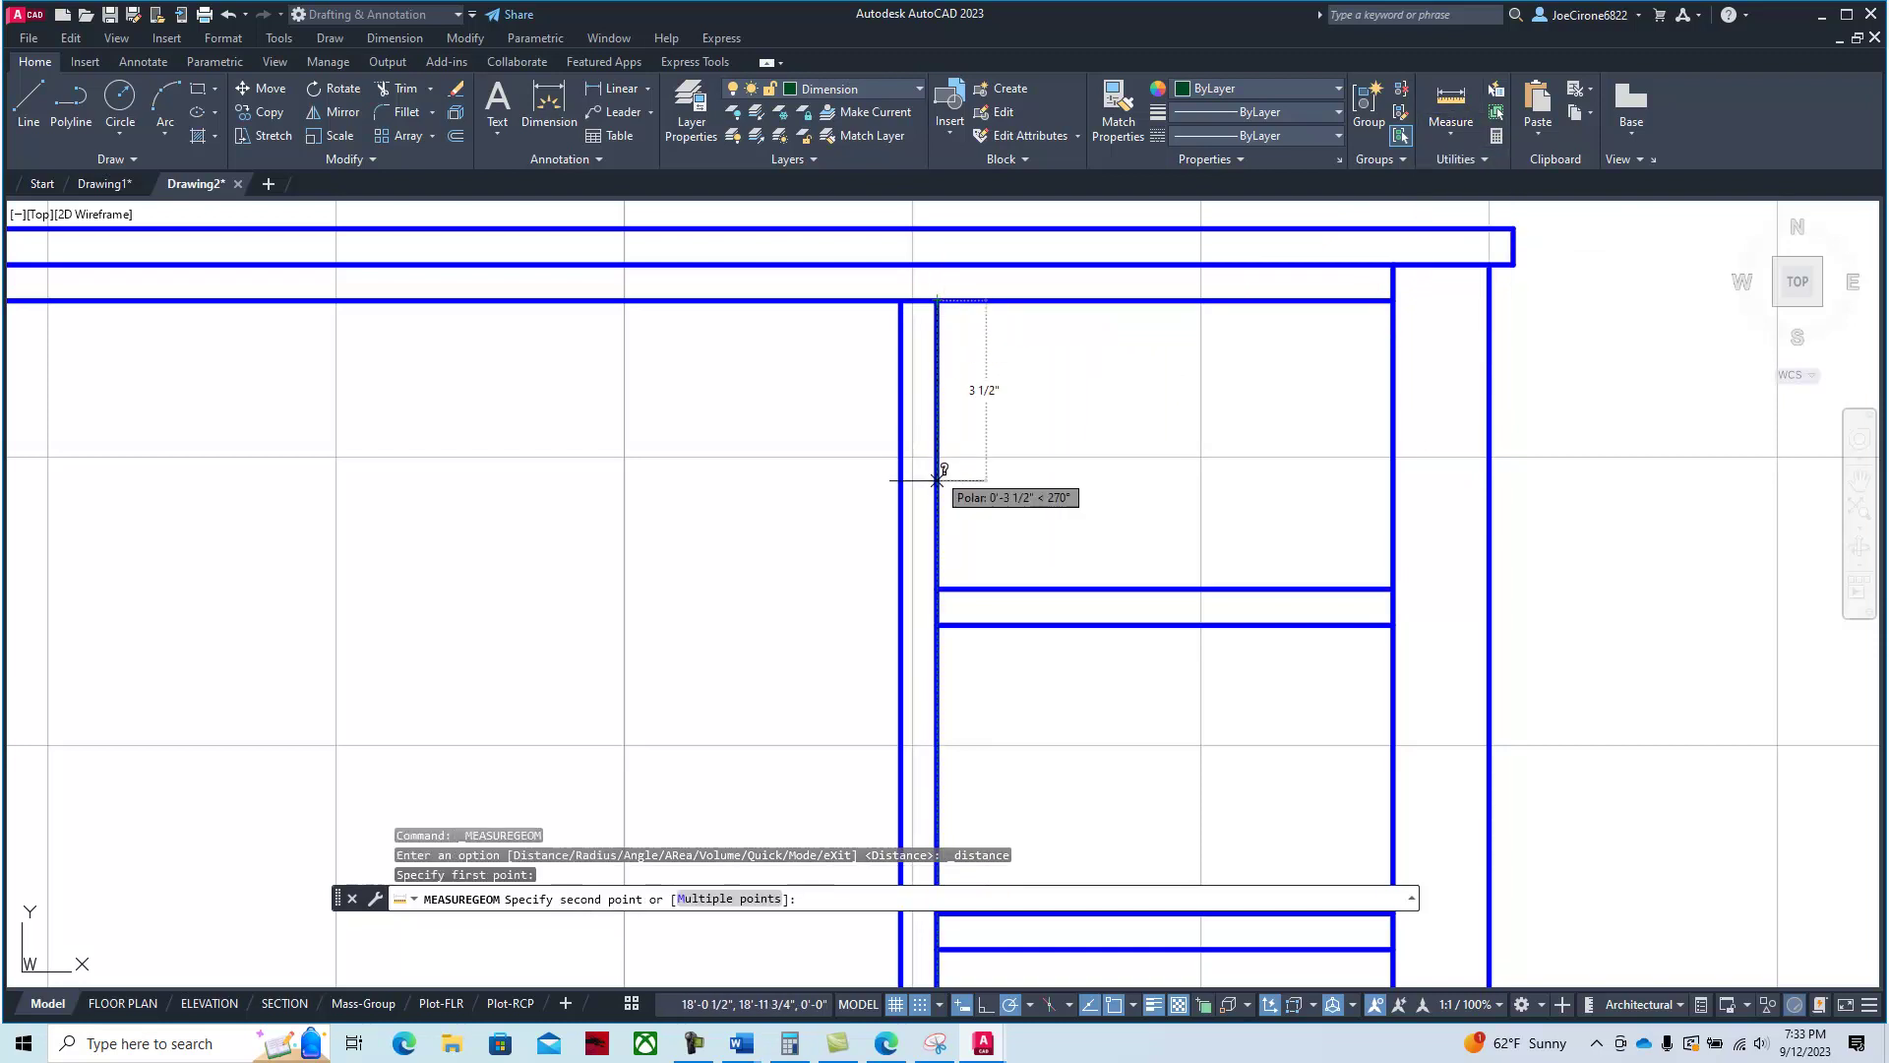
{"action": "left_click", "coordinate": [938, 588]}
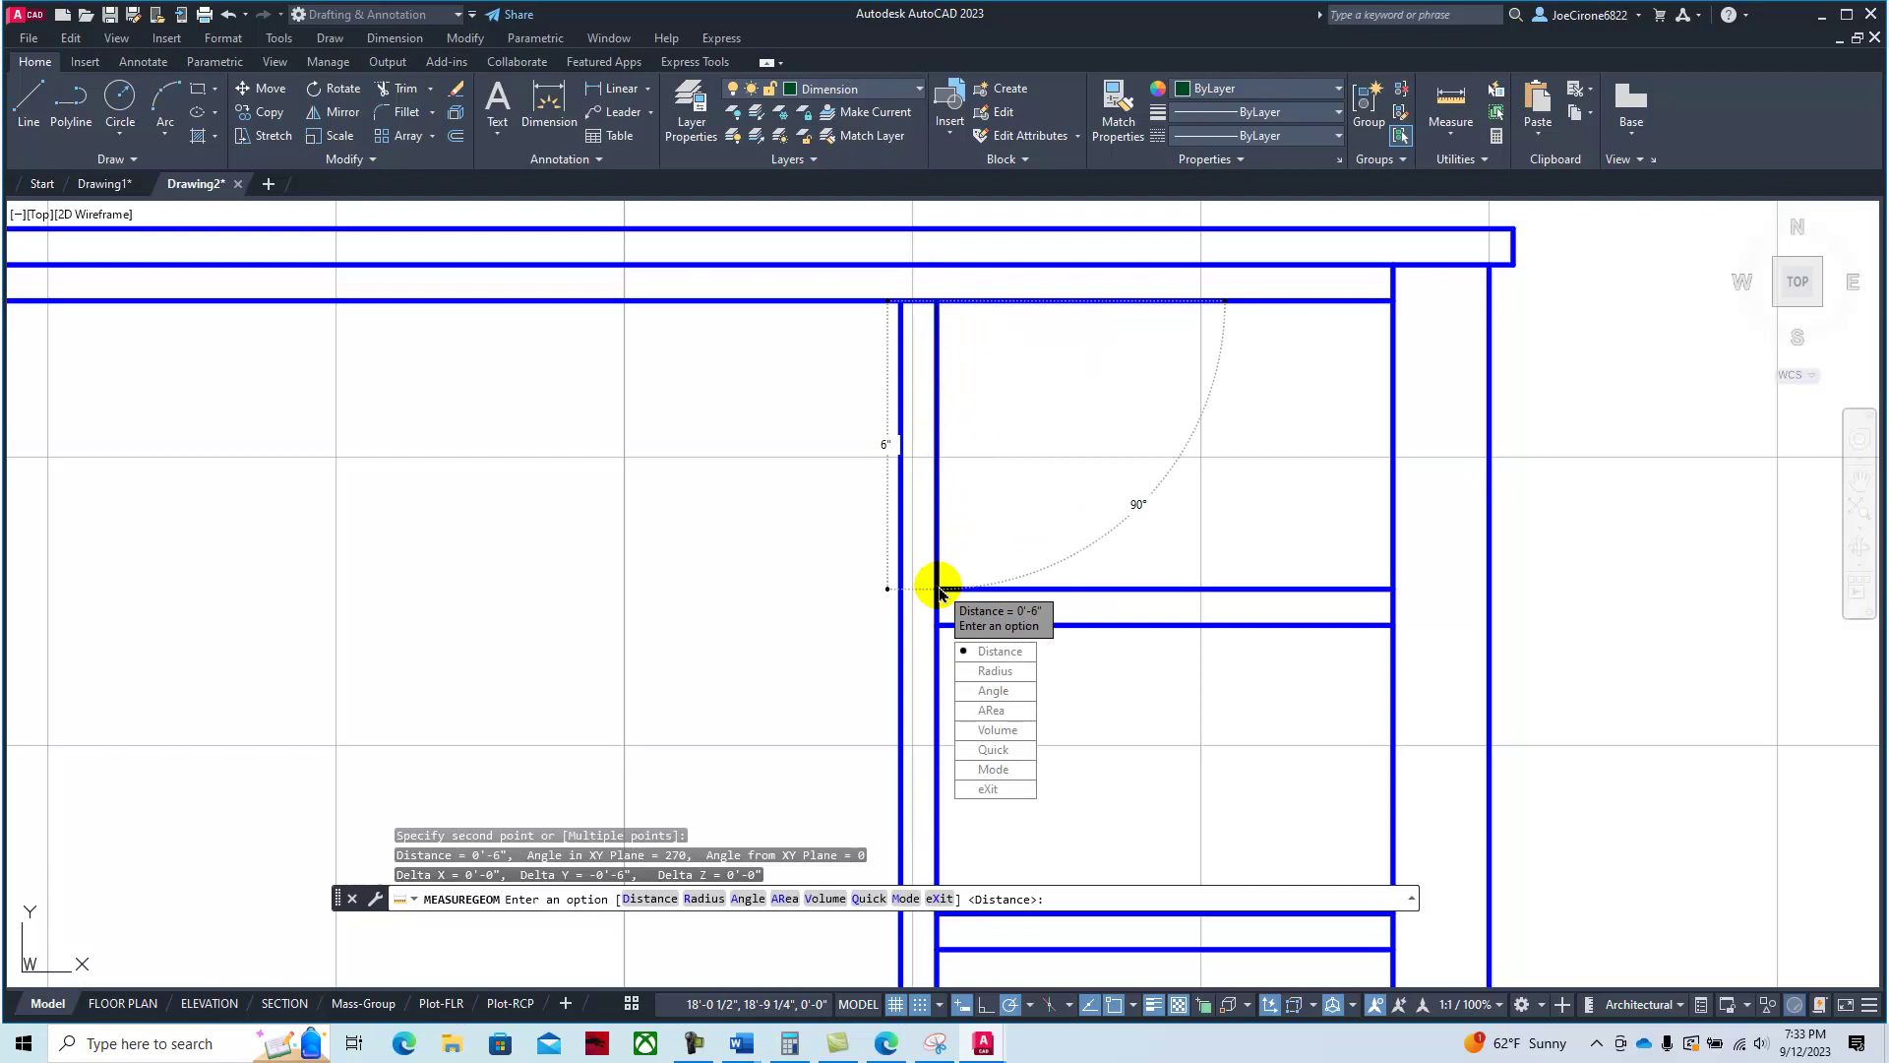
{"action": "key", "text": "Escape"}
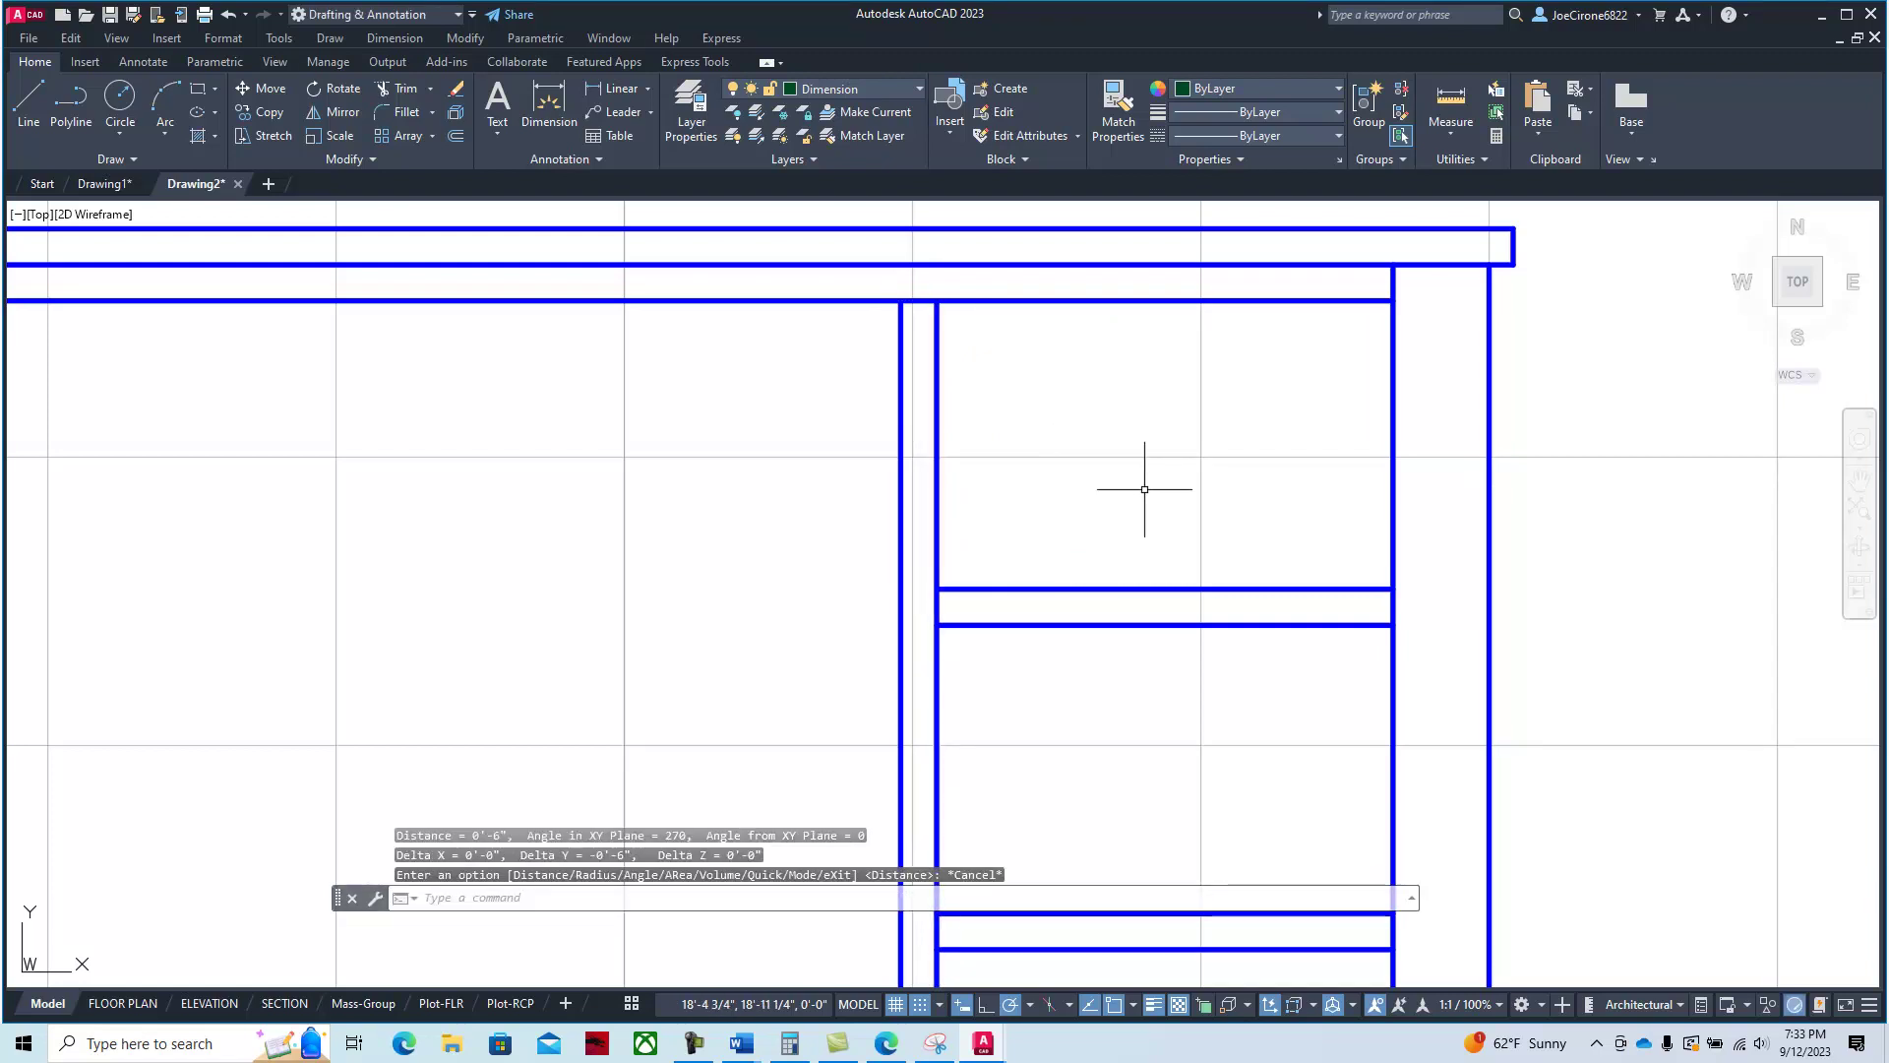
Switch to Snipping Tool and examine the door frame and knob dimensions in the vanity reference drawing.
{"action": "scroll", "coordinate": [1146, 499], "scroll_direction": "down", "scroll_amount": 1}
{"action": "scroll", "coordinate": [1146, 499], "scroll_direction": "down", "scroll_amount": 2}
{"action": "middle_click_drag", "start_coordinate": [1148, 493], "coordinate": [1337, 409]}
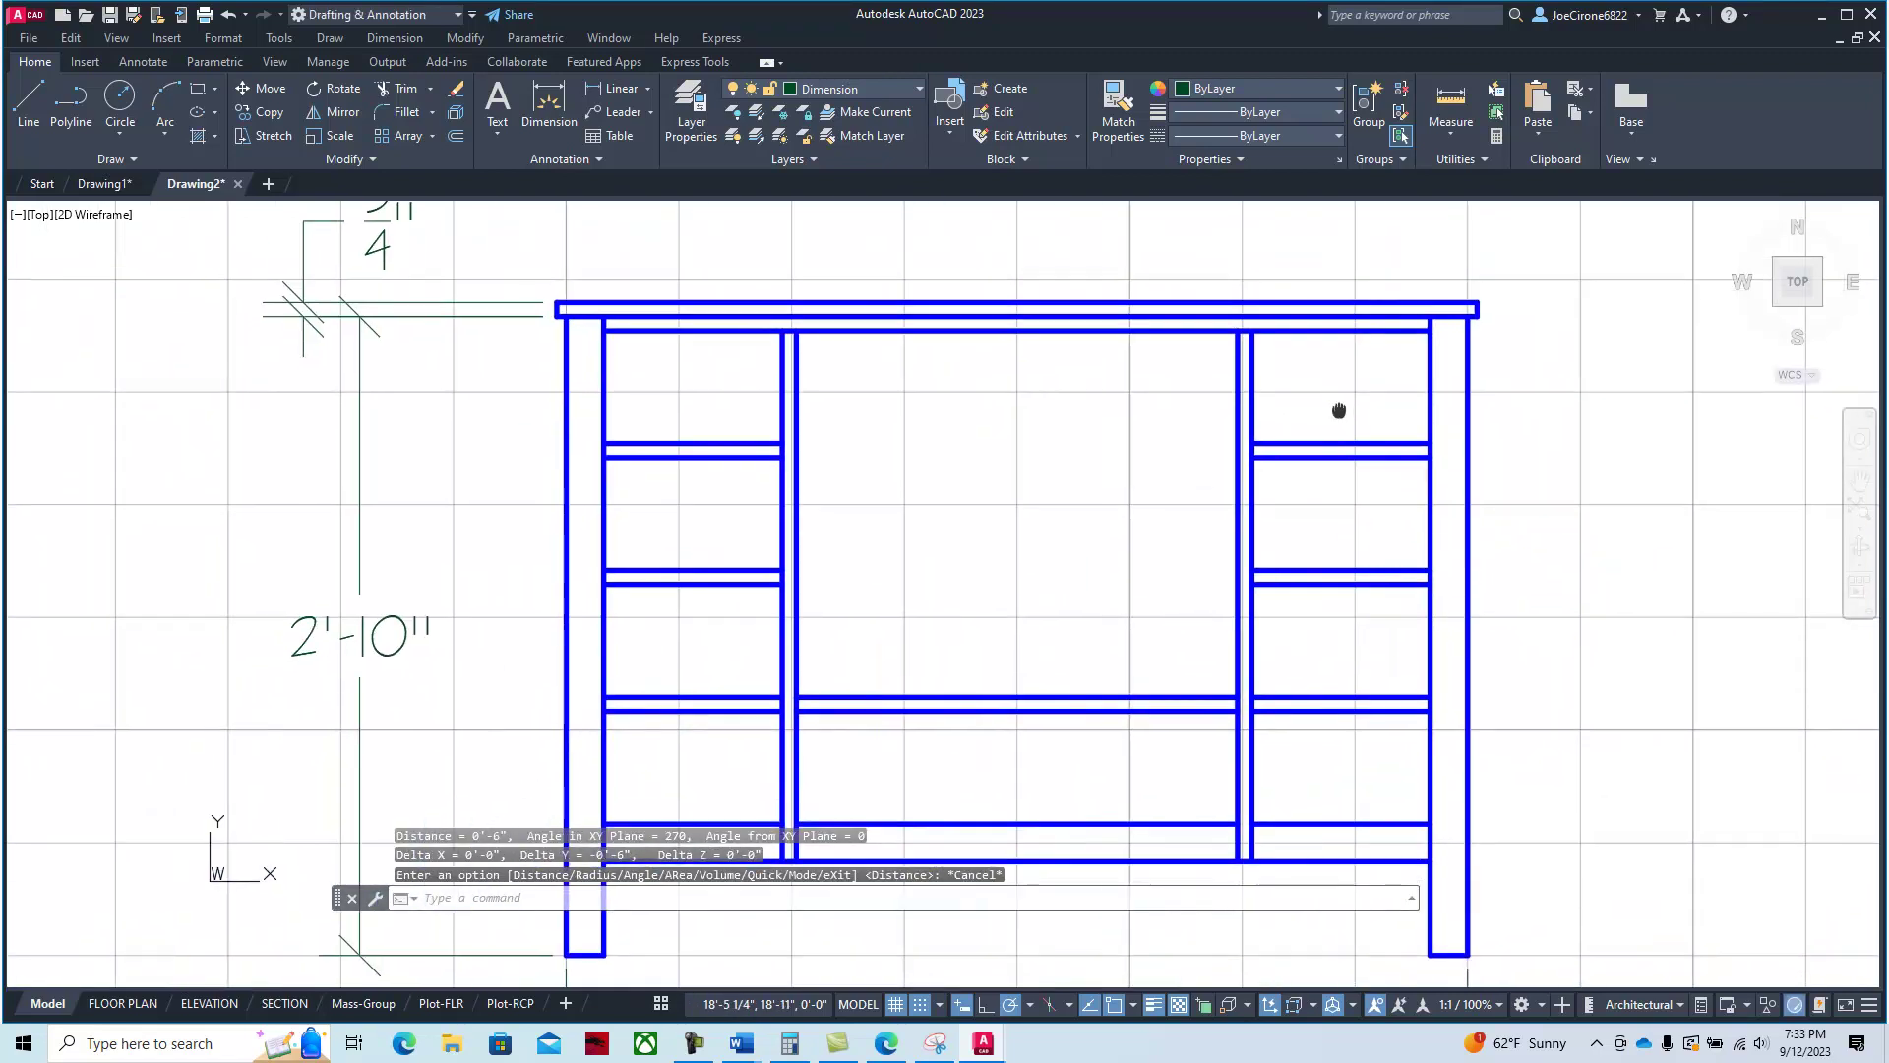
{"action": "left_click", "coordinate": [934, 1043]}
{"action": "left_click_drag", "start_coordinate": [1105, 168], "coordinate": [1089, 234]}
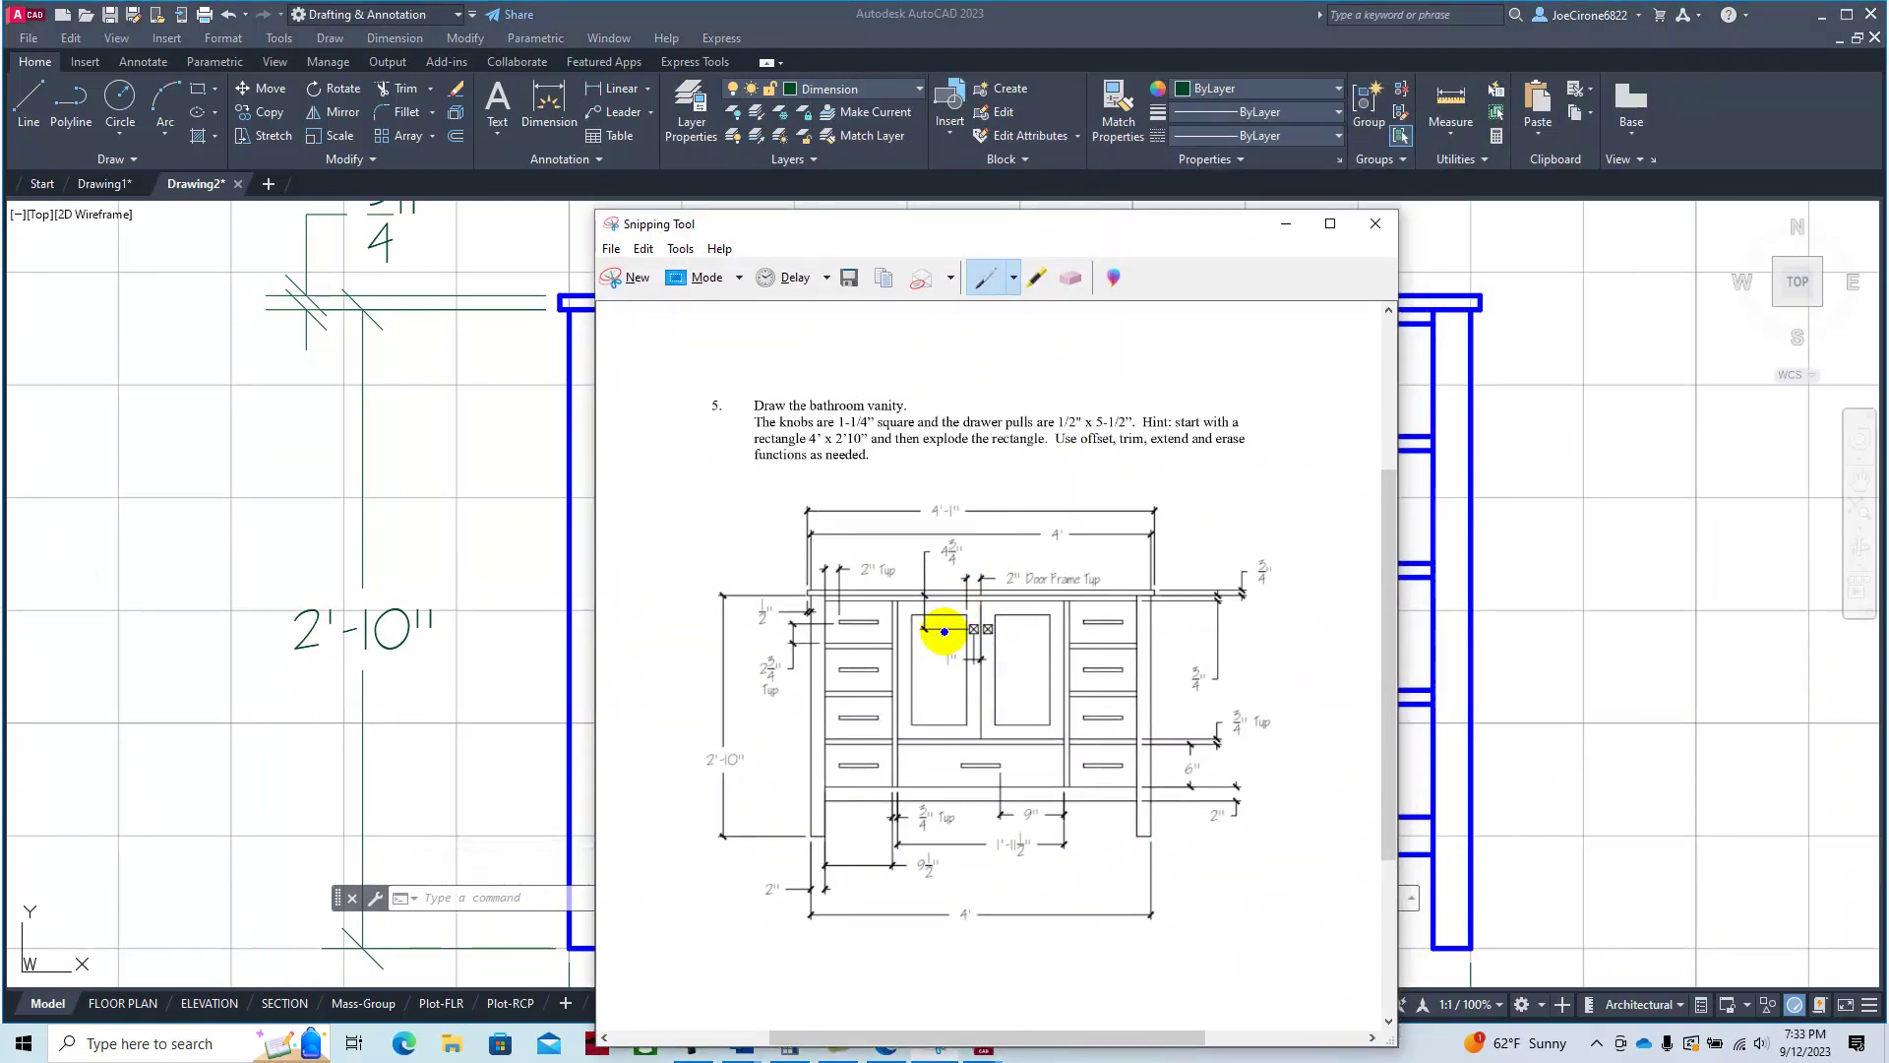
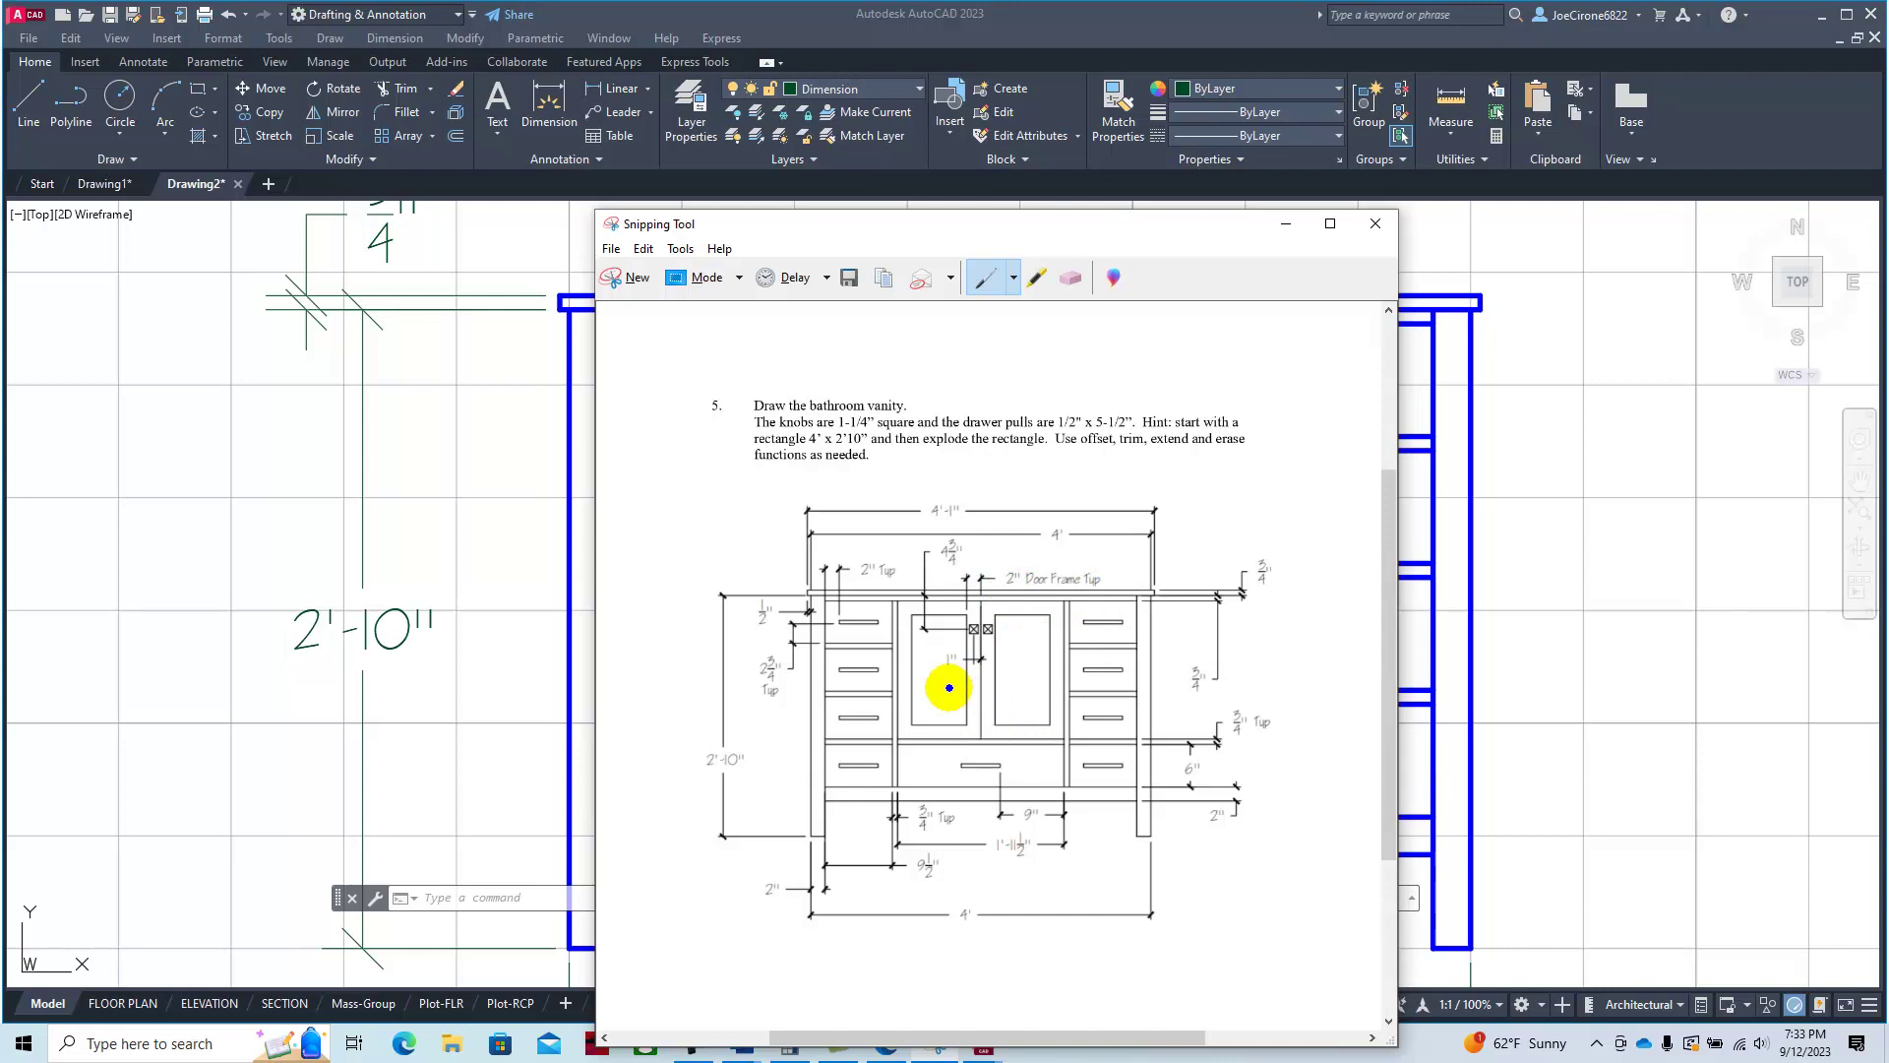
{"action": "mouse_move", "coordinate": [1063, 231]}
{"action": "left_mouse_down"}
{"action": "mouse_move", "coordinate": [1171, 246]}
{"action": "mouse_move", "coordinate": [1888, 168]}
{"action": "left_mouse_up"}
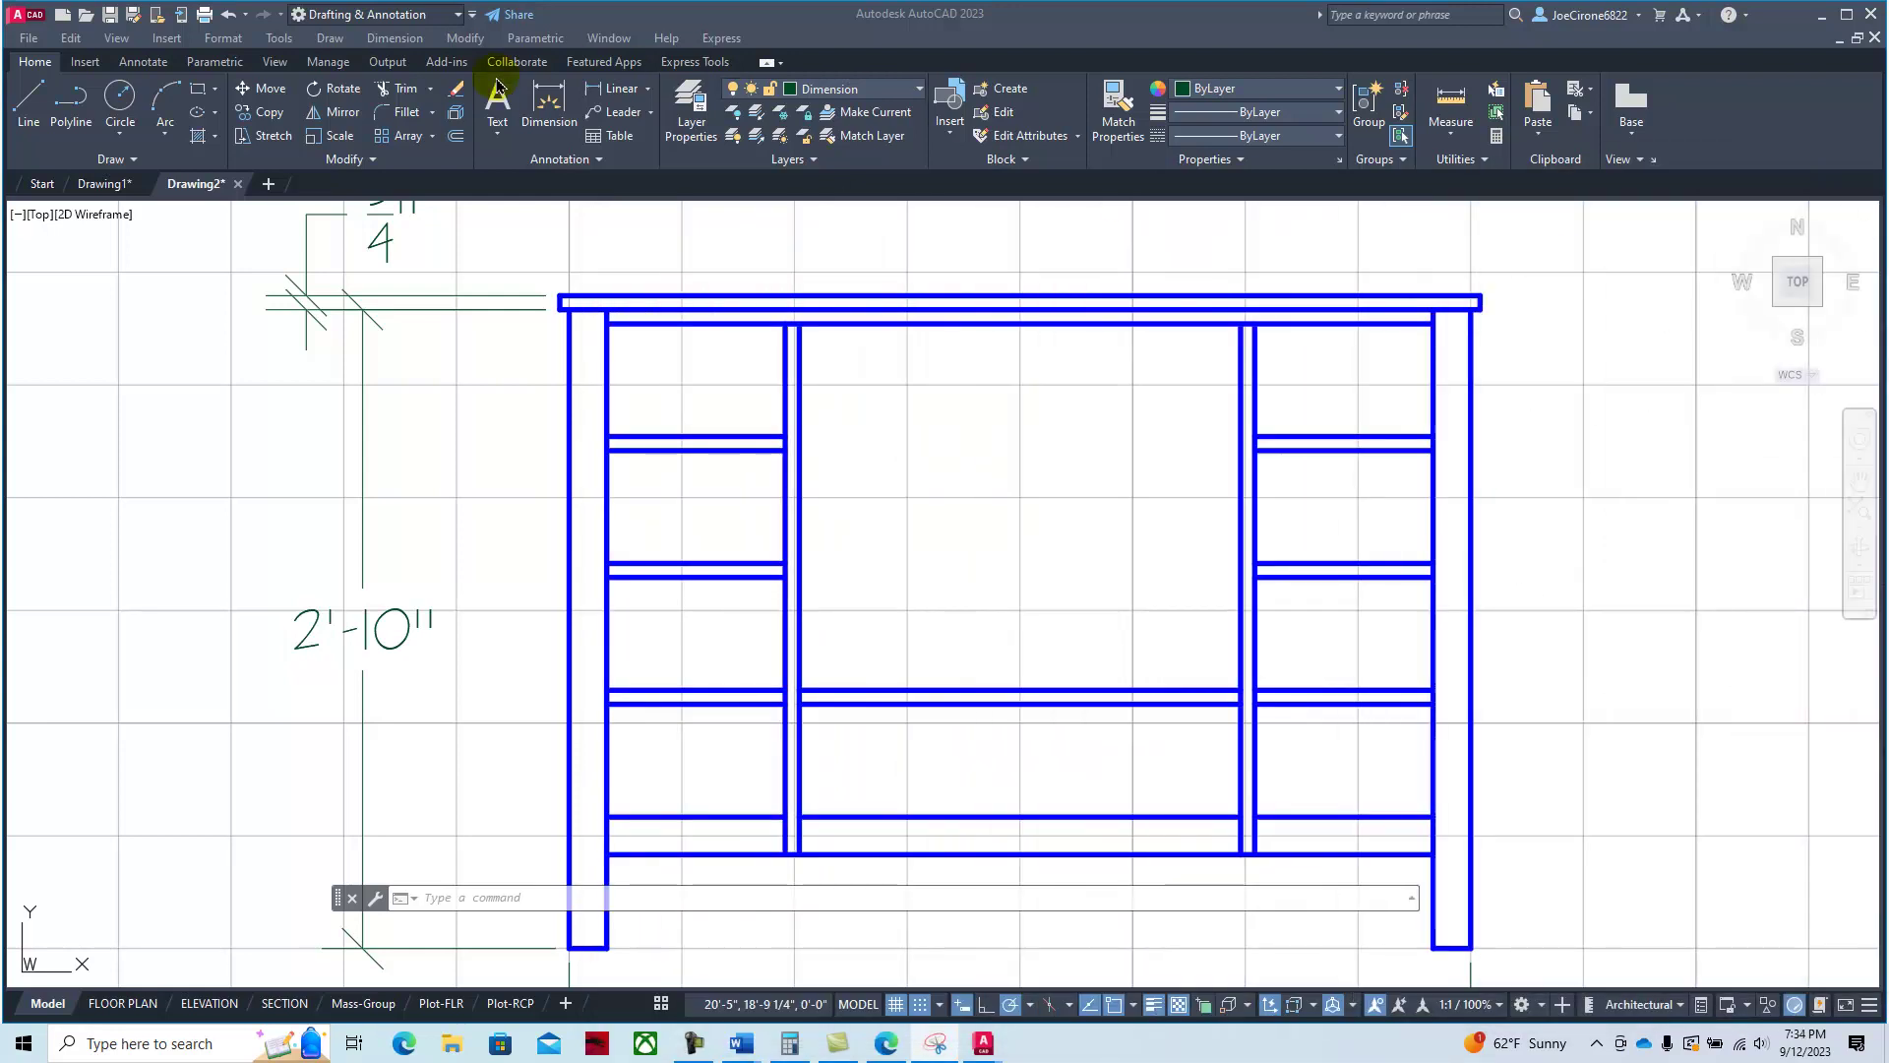
Offset the central bay's top, both side and lower shelf edges 2" inward to outline the door frame.
{"action": "left_click", "coordinate": [457, 137]}
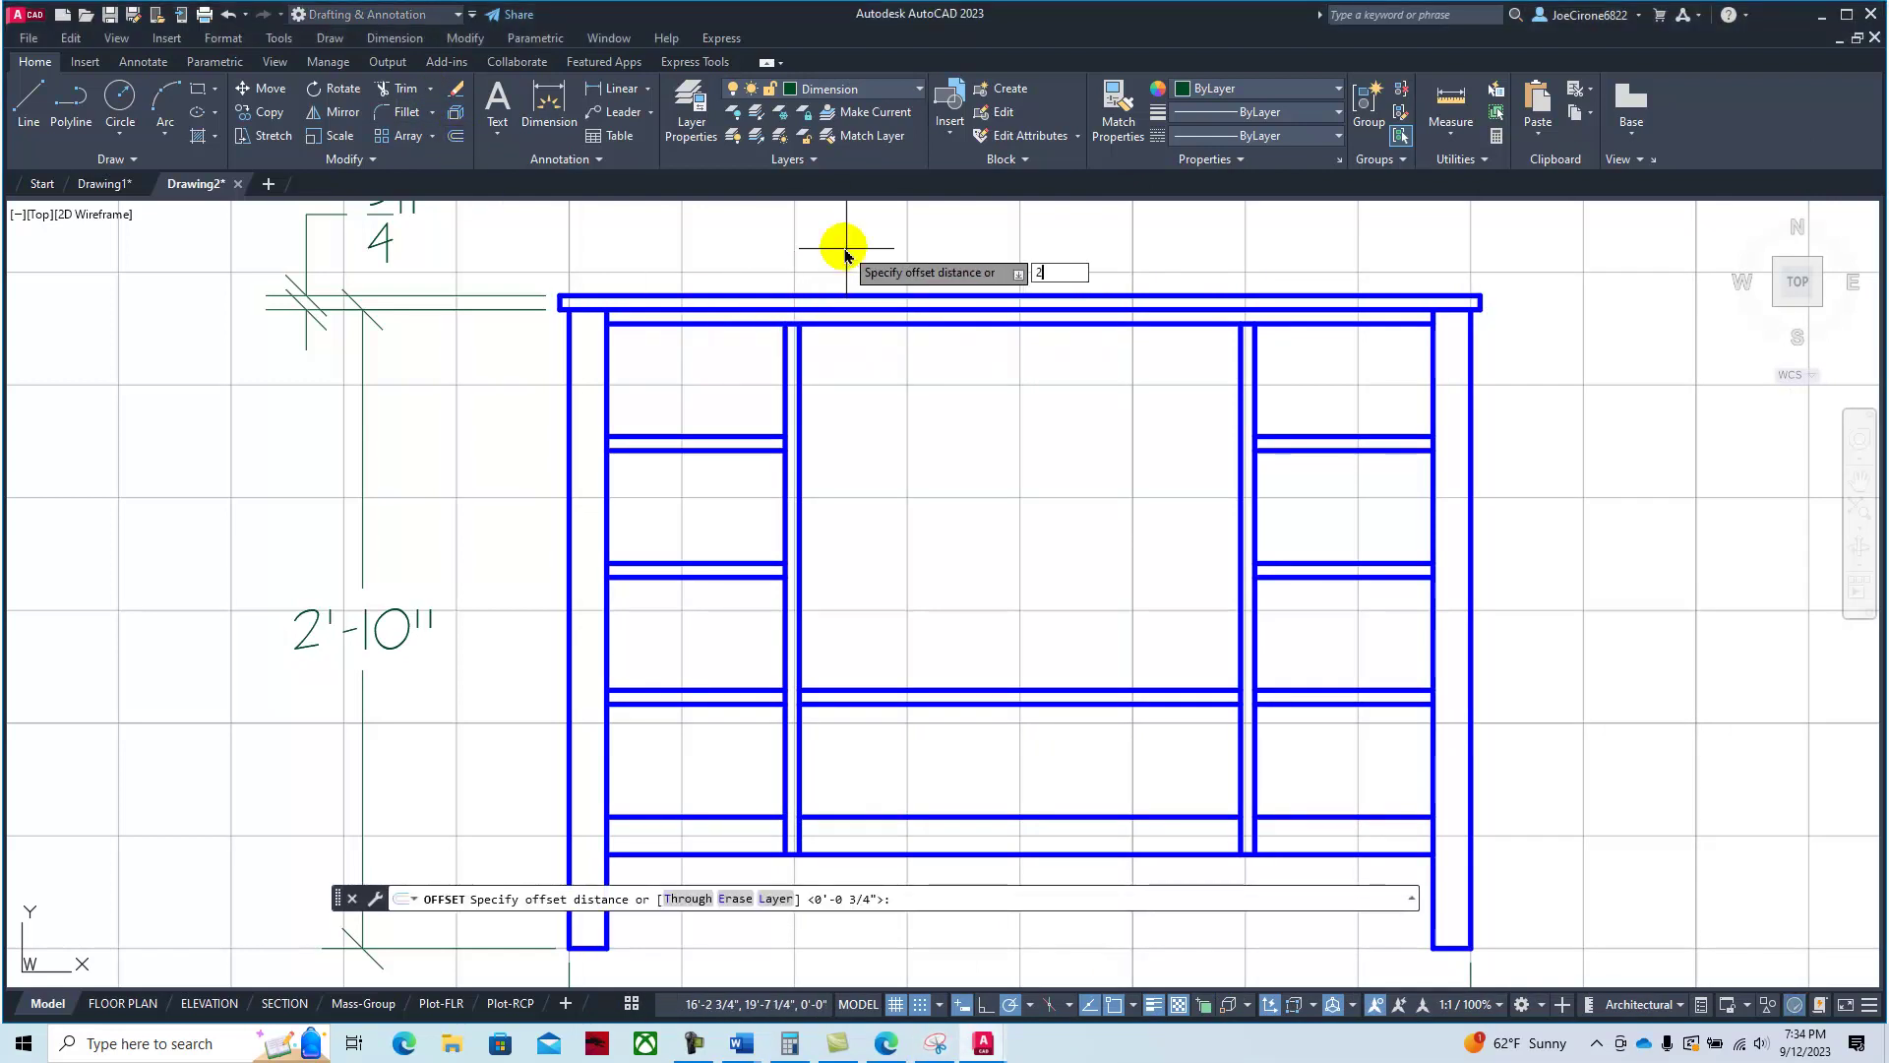
{"action": "key", "text": "Return"}
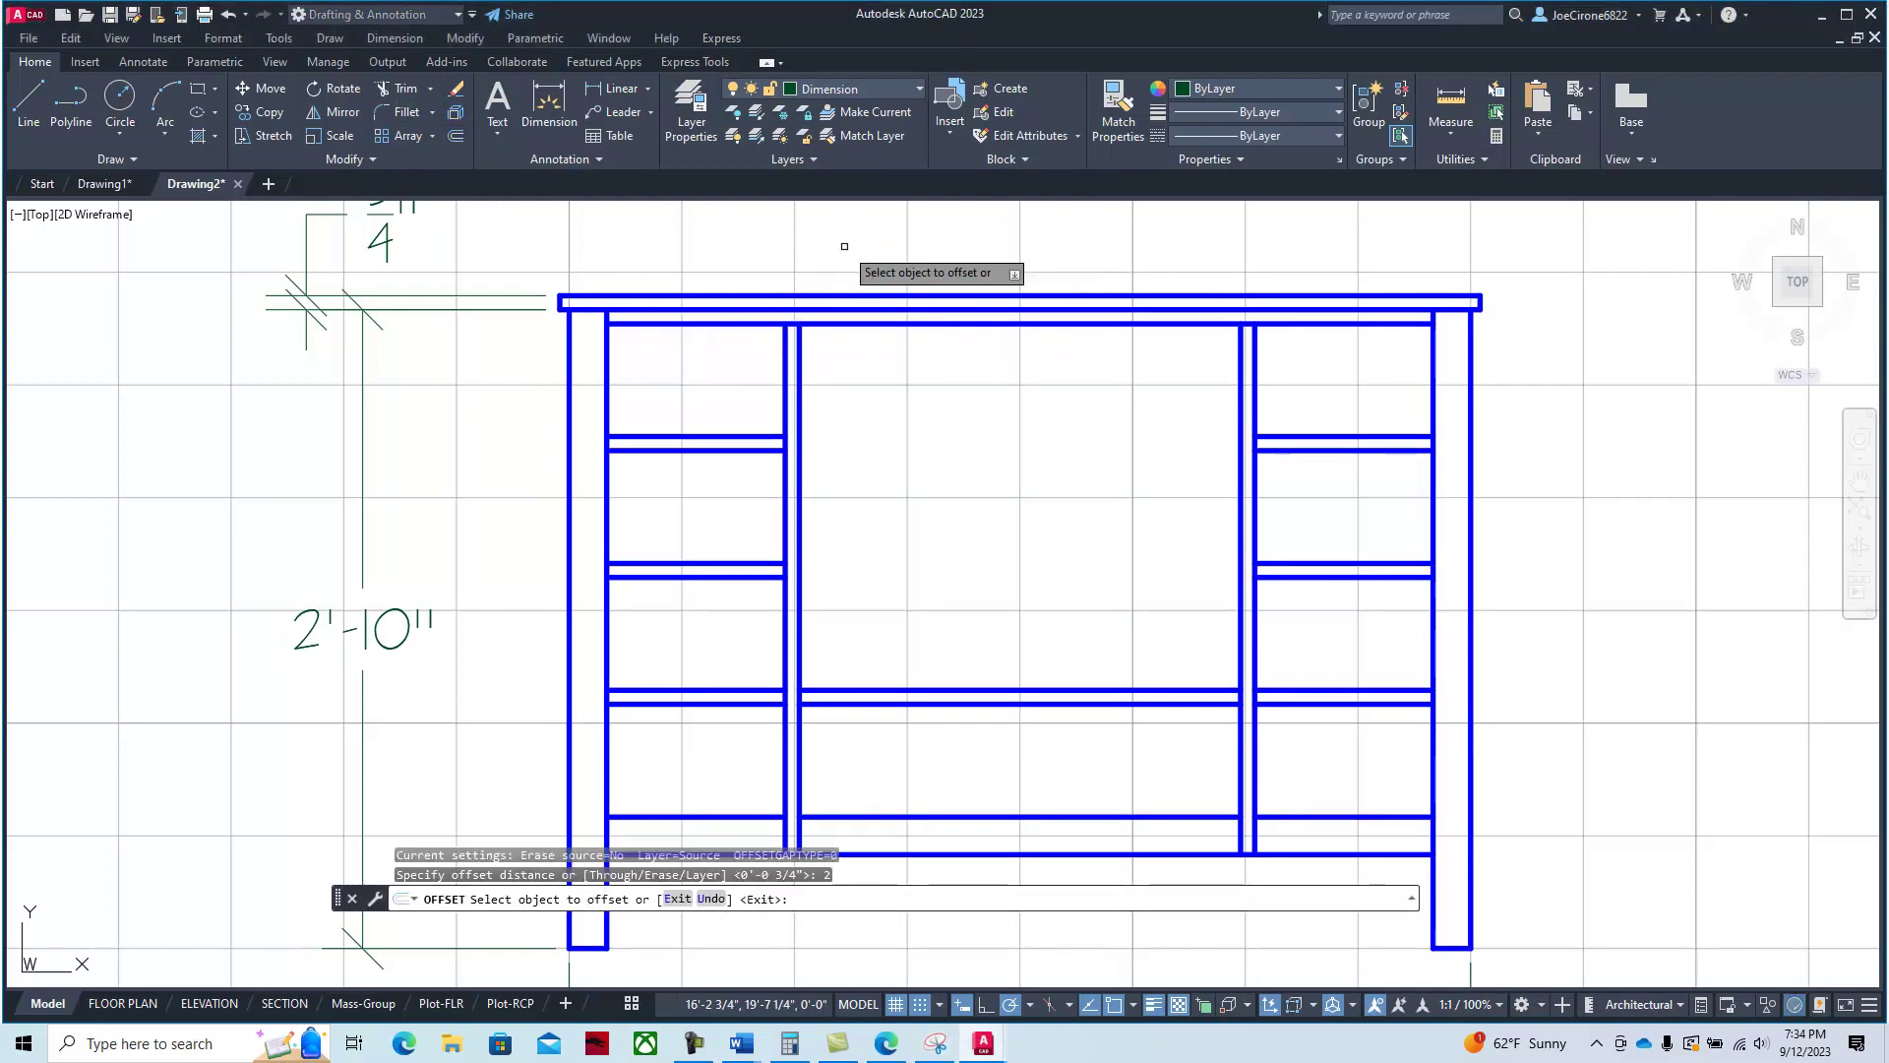
{"action": "left_click", "coordinate": [960, 324]}
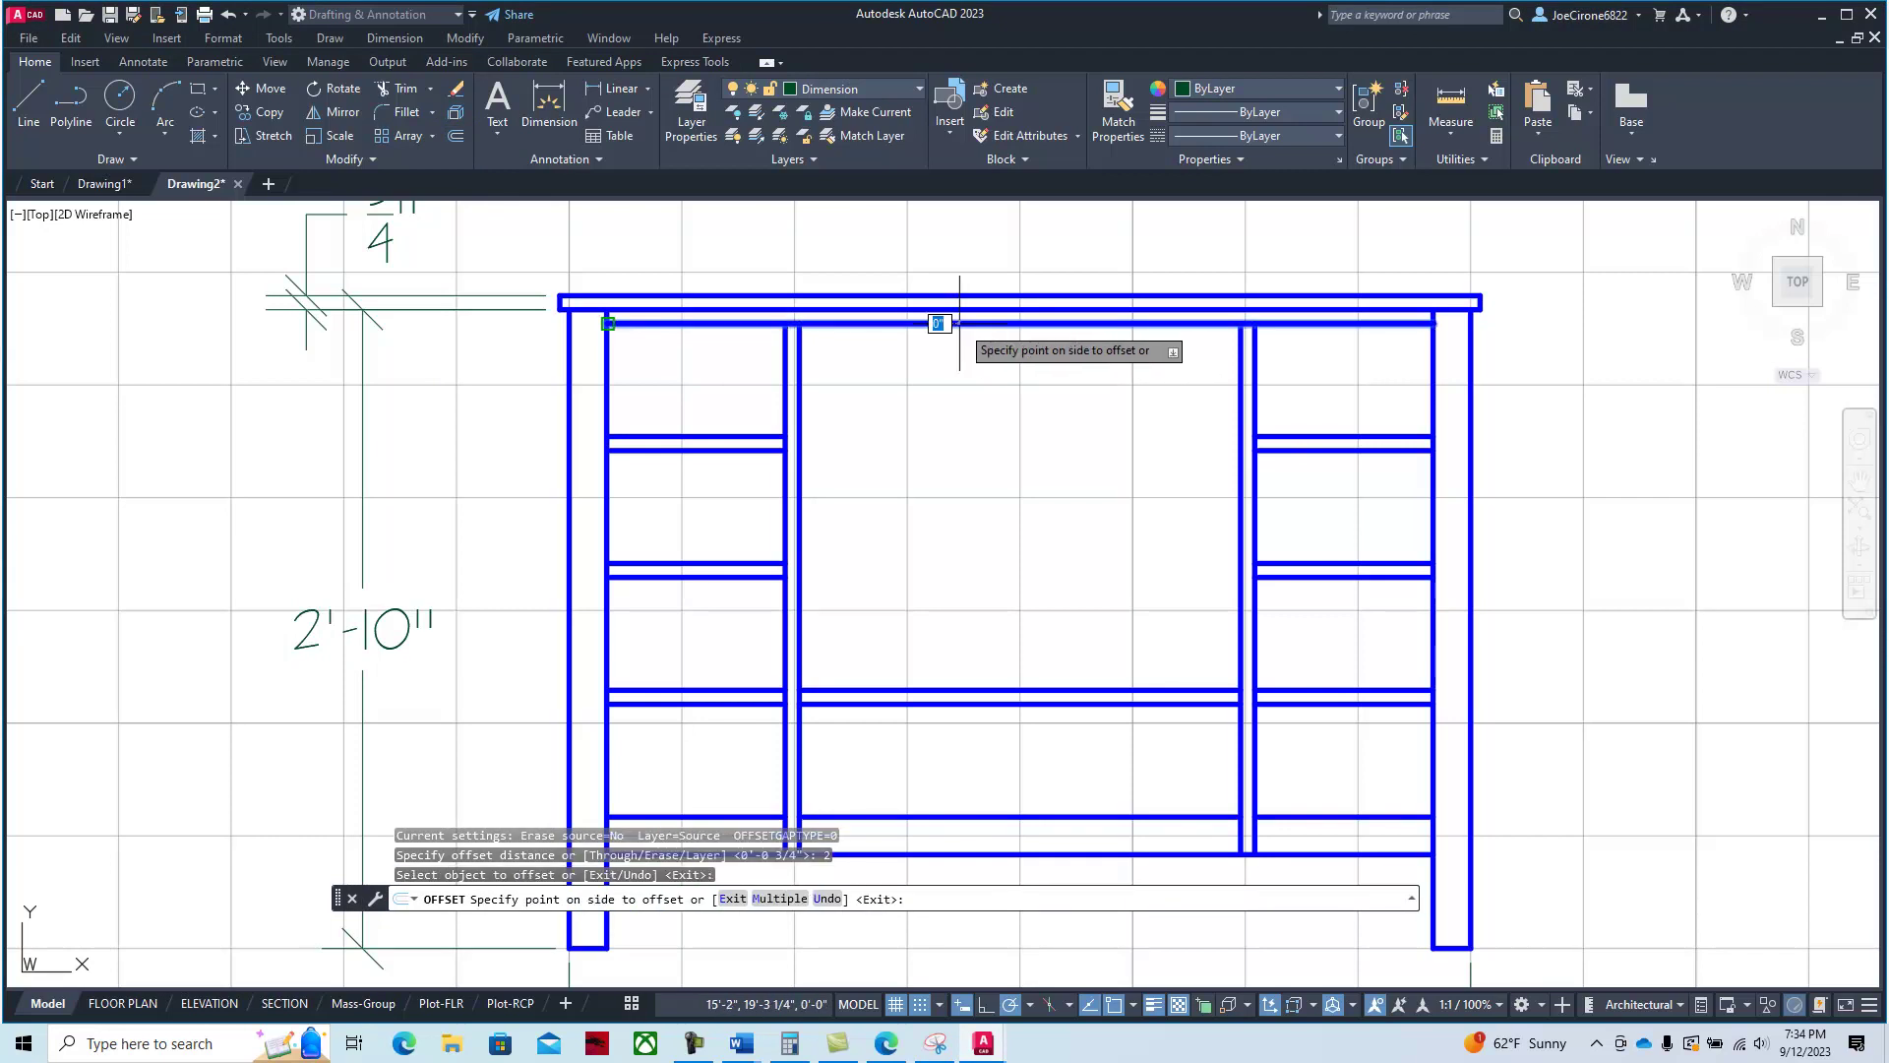
{"action": "left_click", "coordinate": [961, 394]}
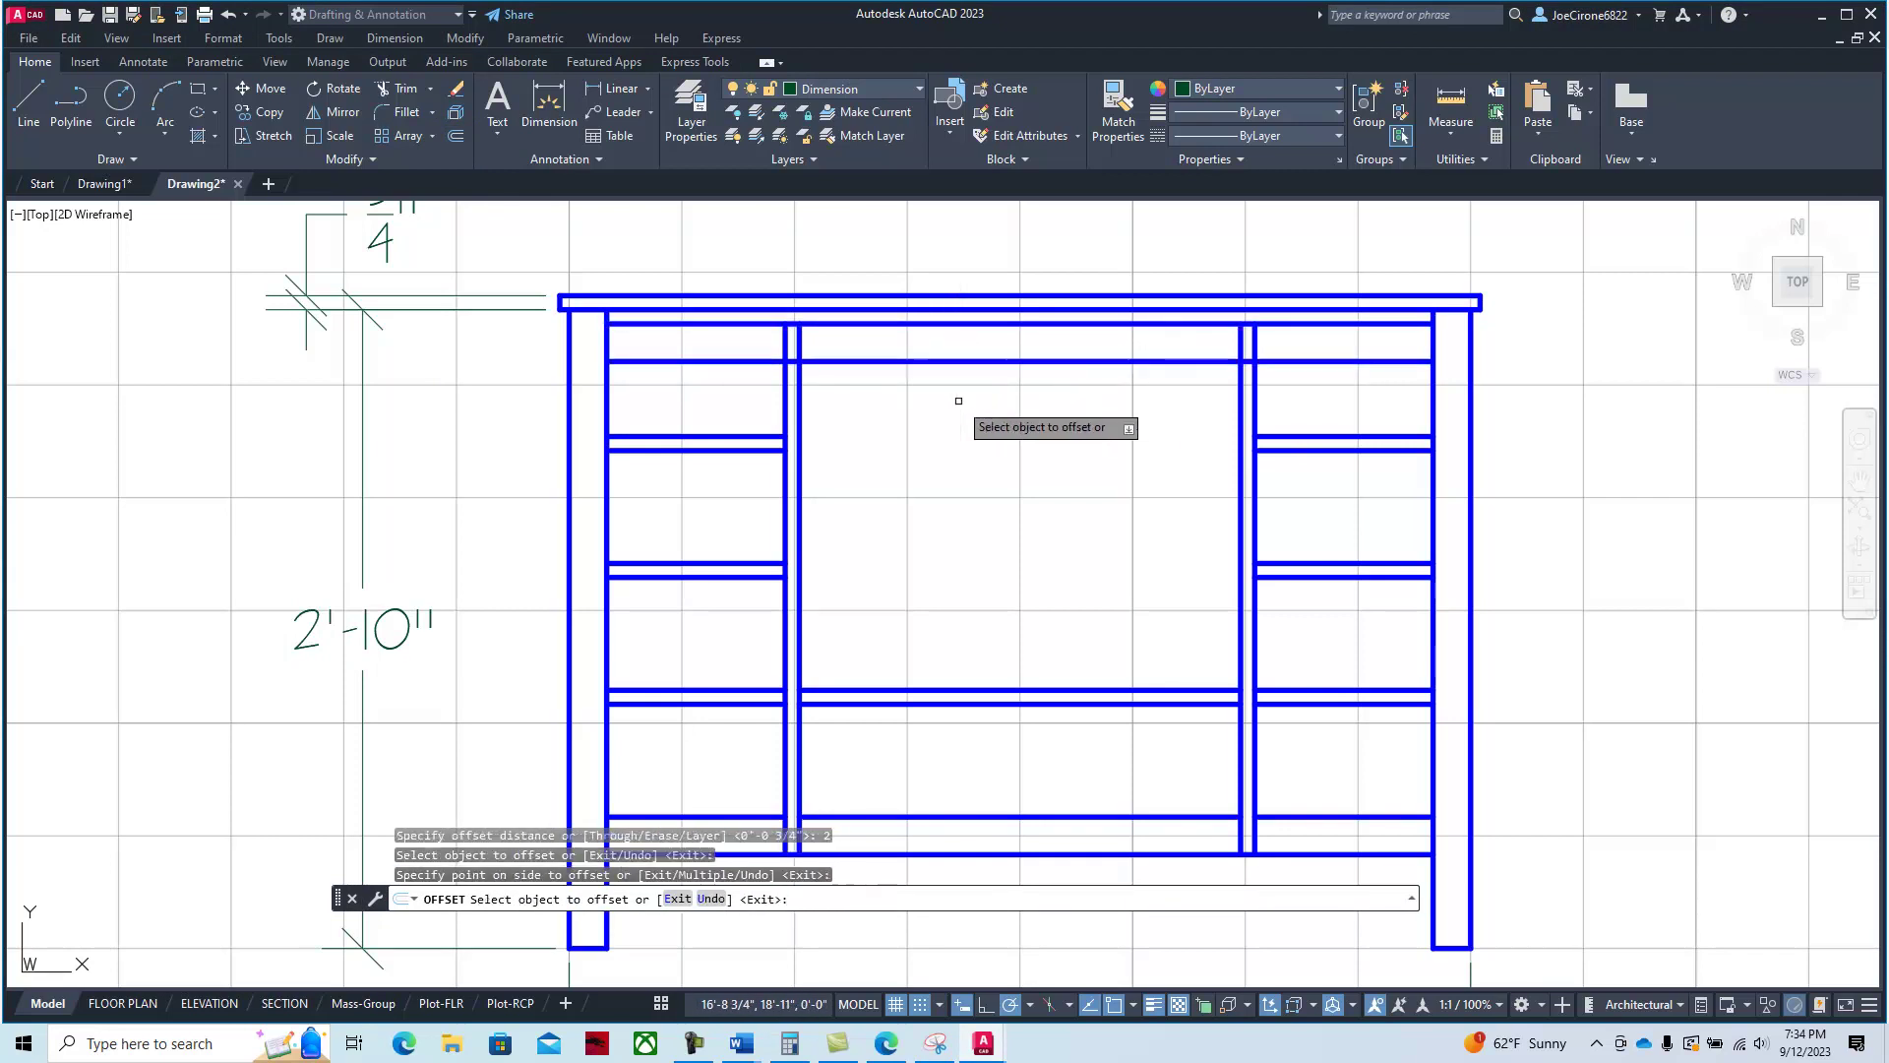
{"action": "left_click", "coordinate": [800, 434]}
{"action": "left_click", "coordinate": [852, 433]}
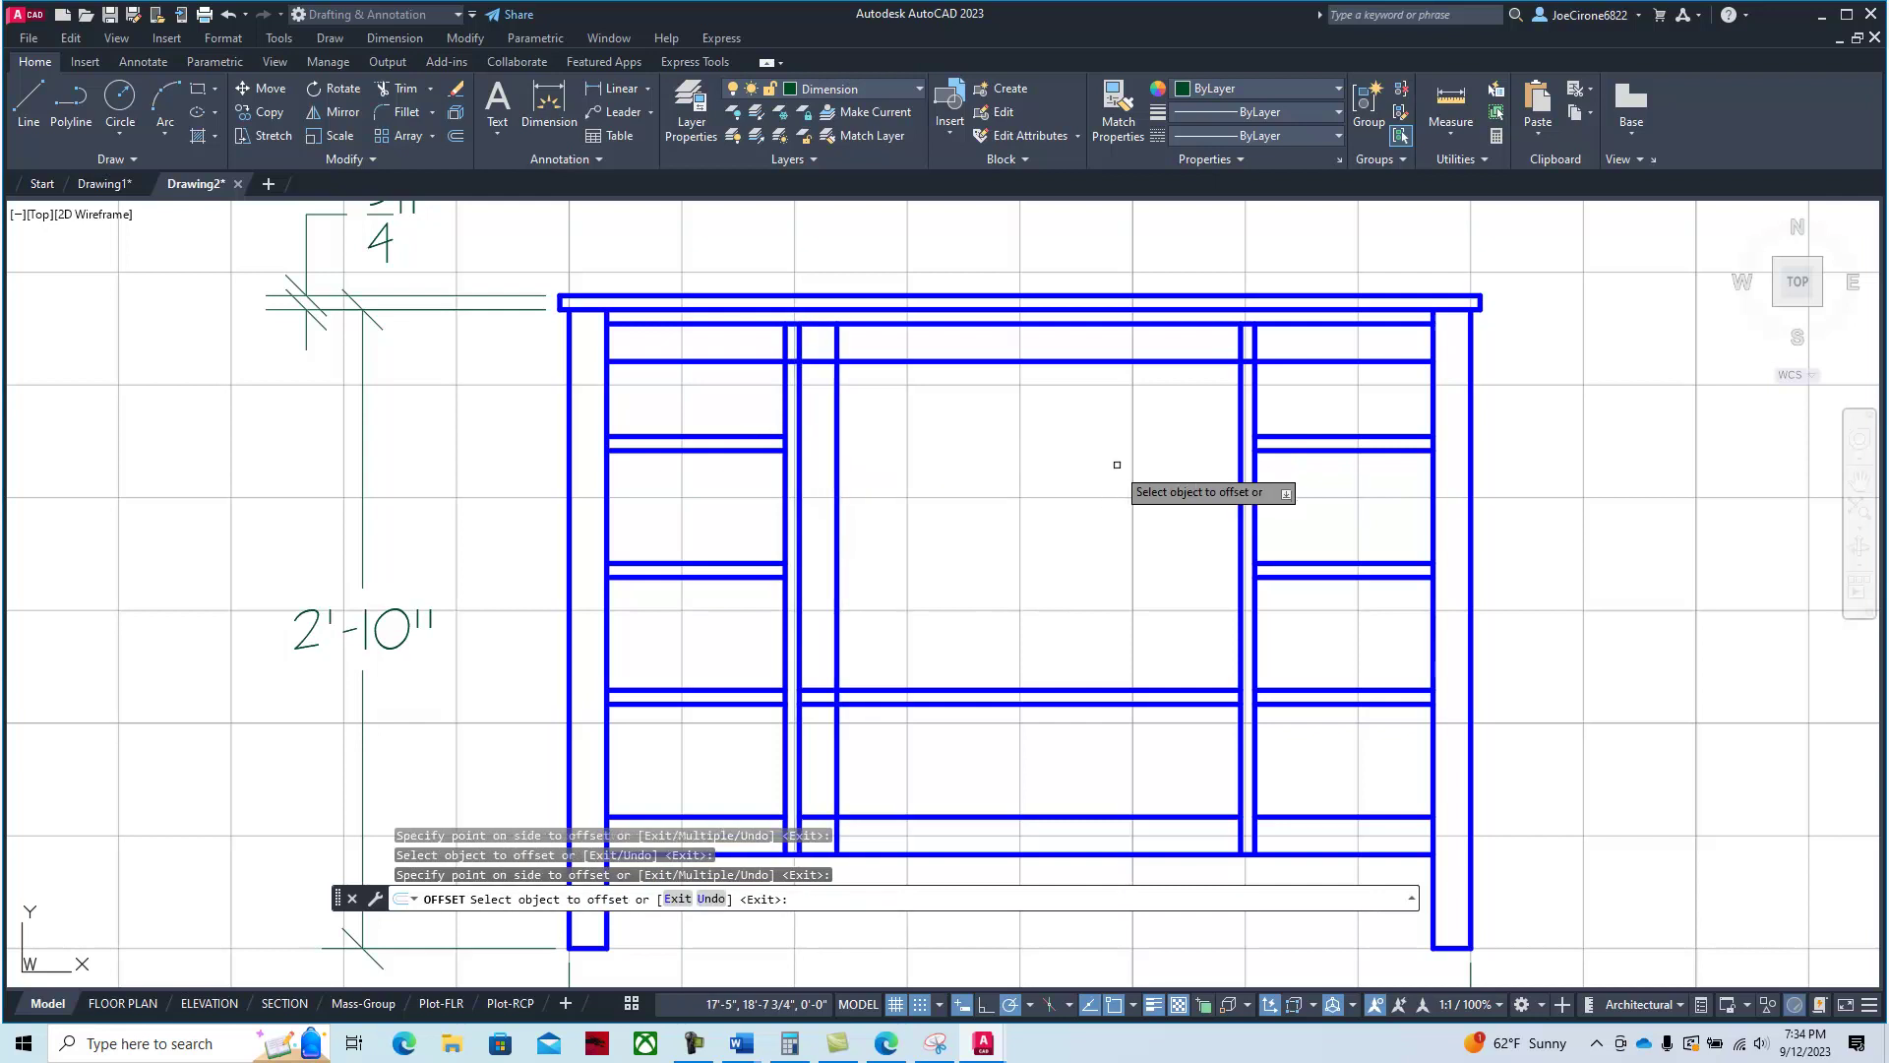
{"action": "left_click", "coordinate": [1240, 435]}
{"action": "left_click", "coordinate": [1131, 433]}
{"action": "left_click", "coordinate": [1052, 690]}
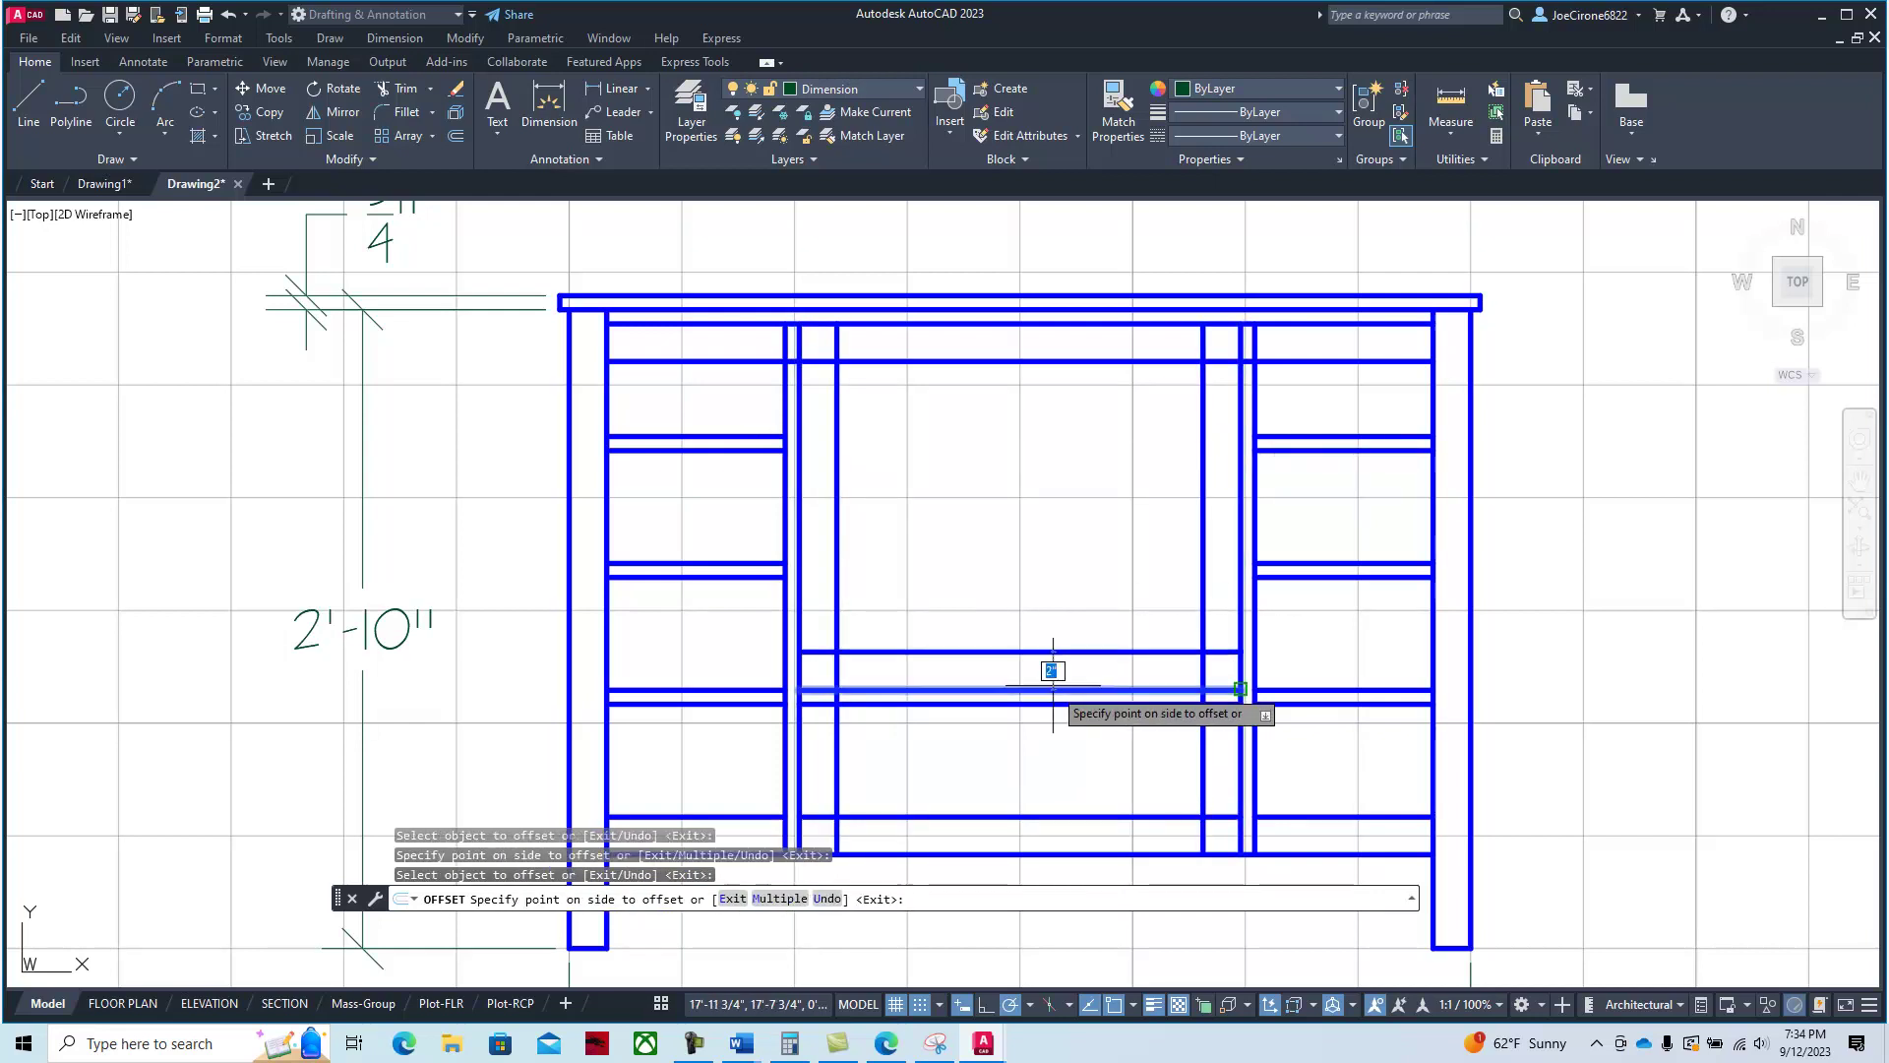
{"action": "left_click", "coordinate": [1053, 586]}
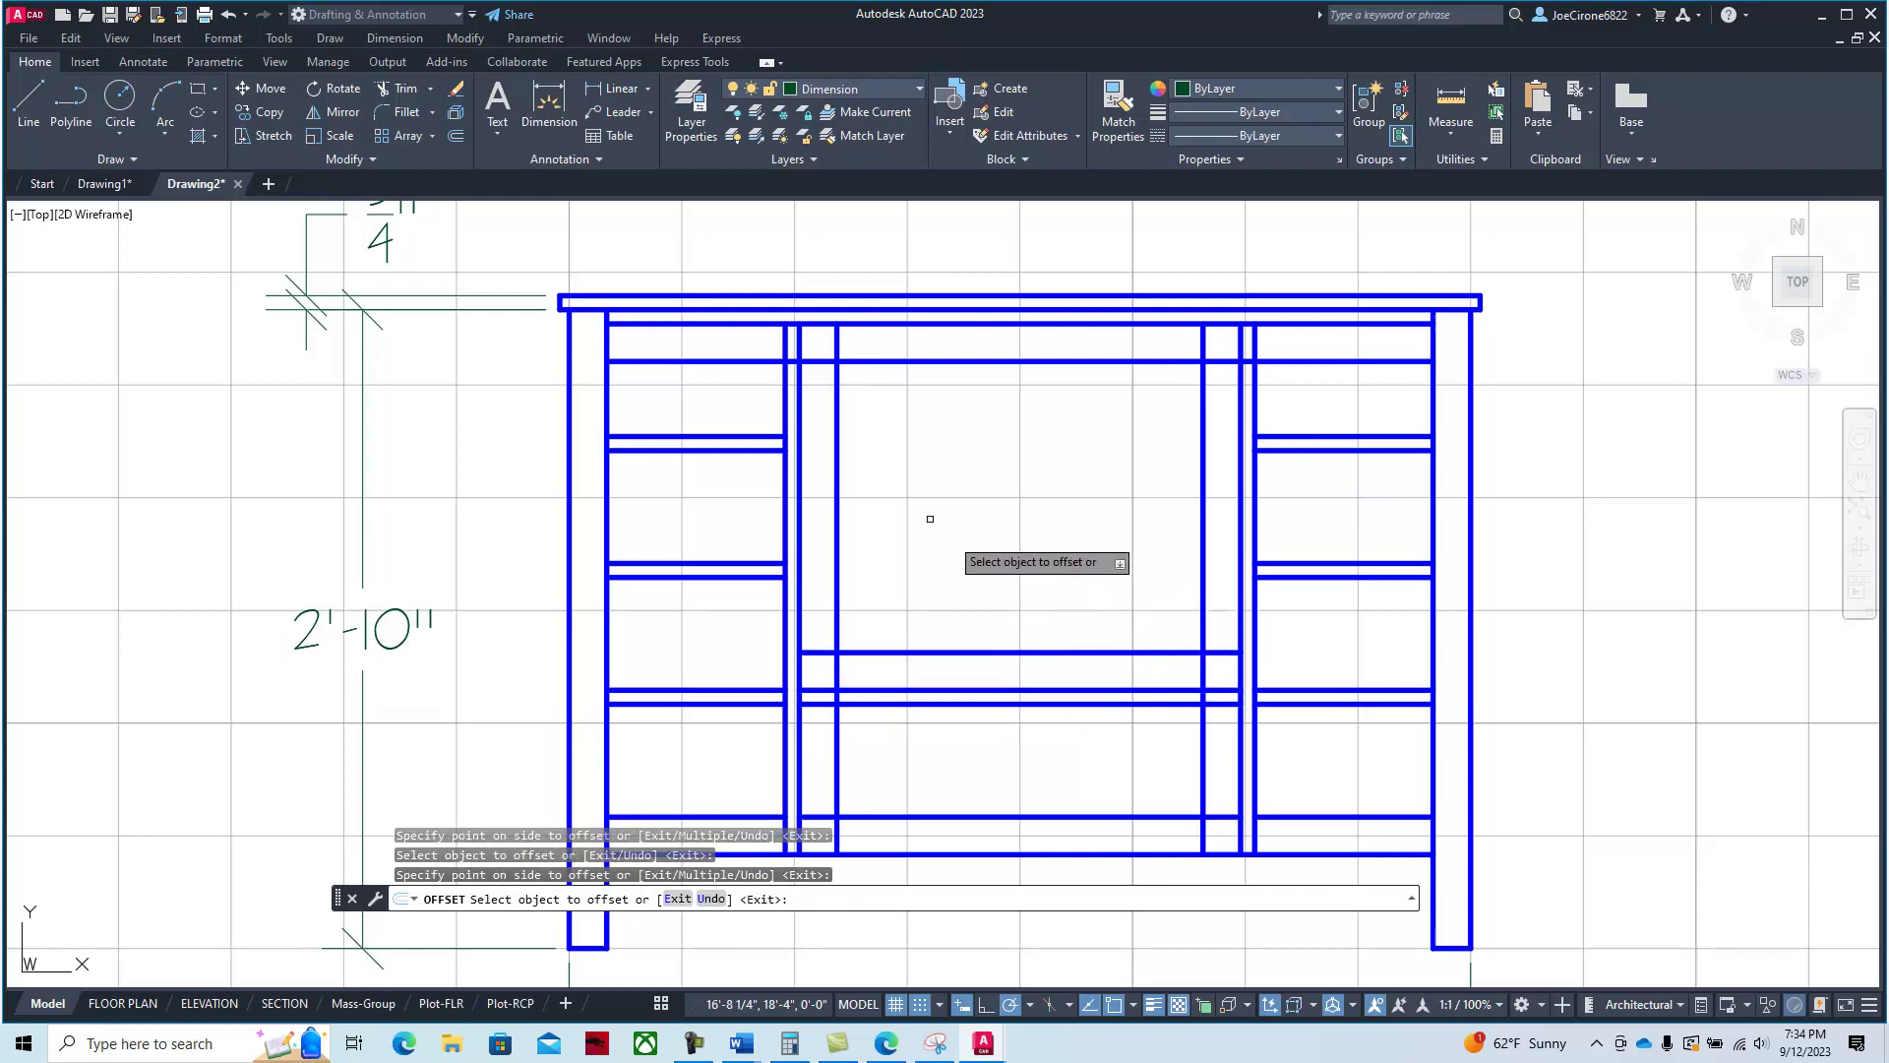
Fillet the inner door frame's upper-left corner with radius 0, joining the offset top line and left vertical line.
{"action": "left_click", "coordinate": [398, 110]}
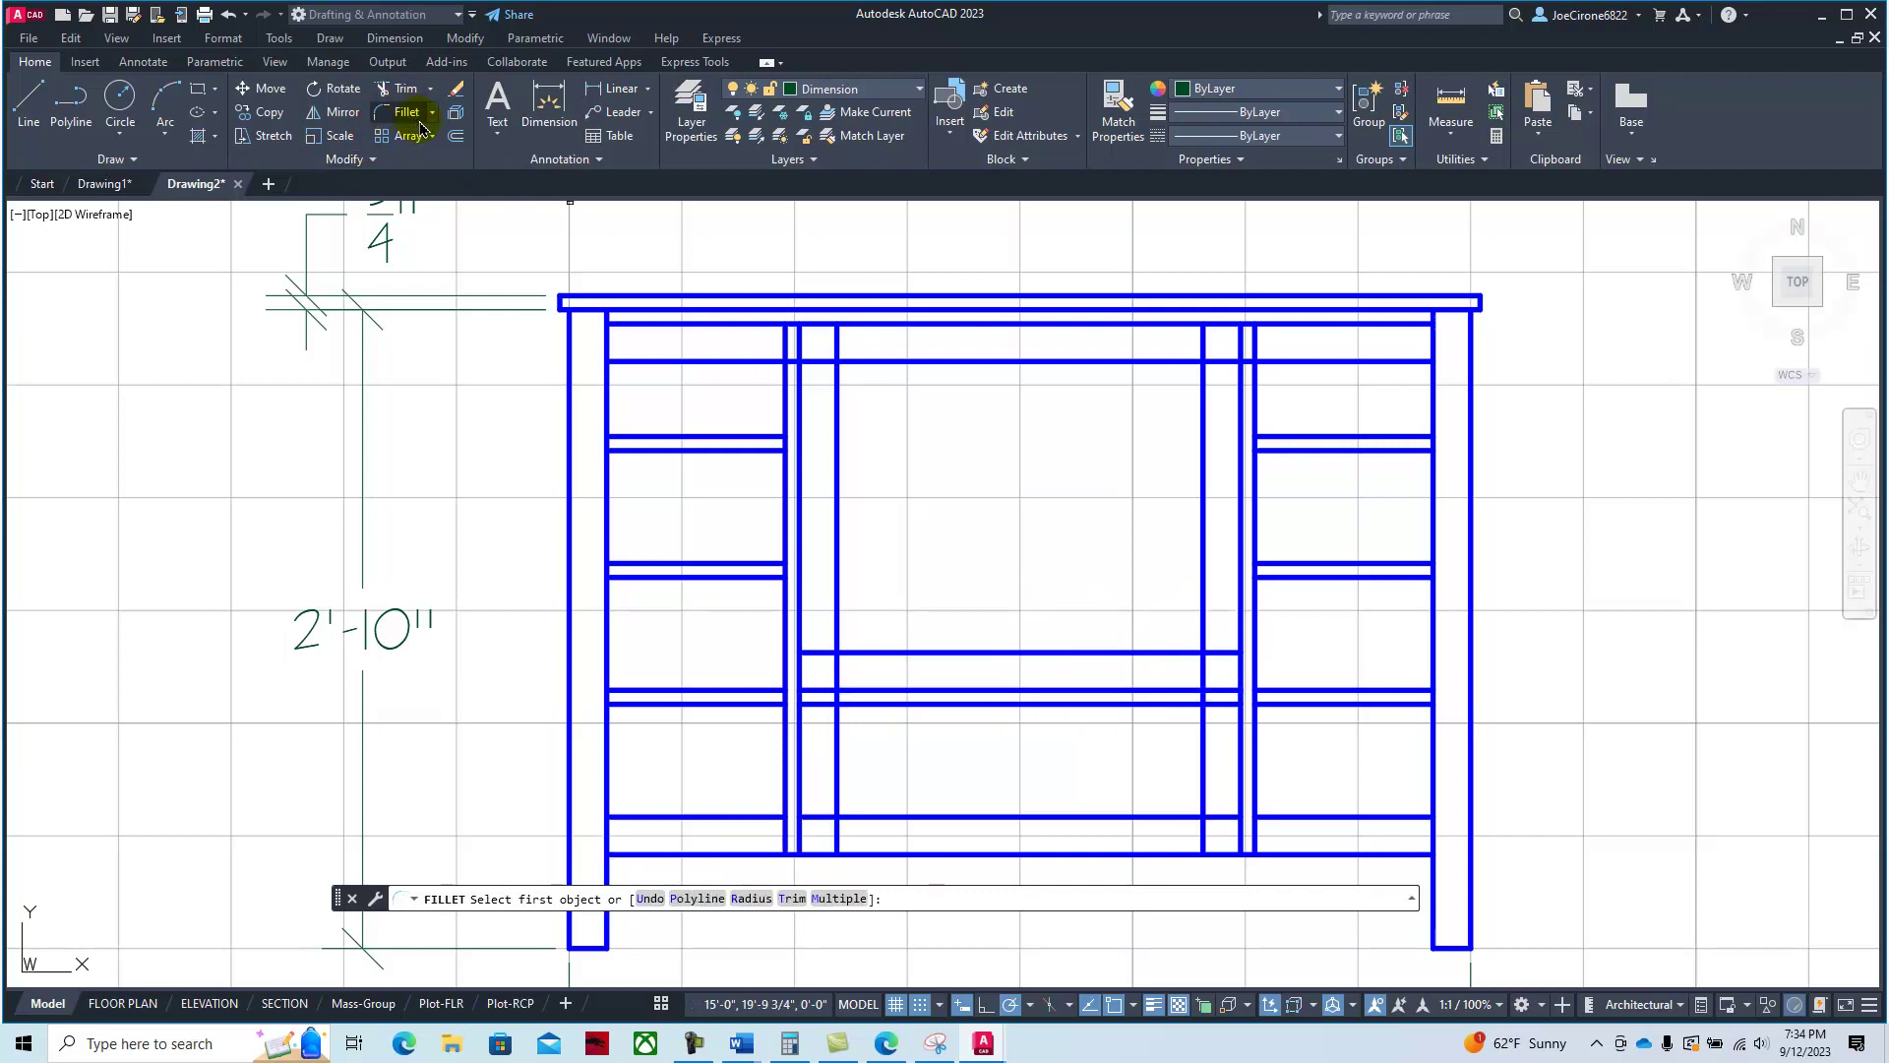
{"action": "left_click", "coordinate": [996, 456]}
{"action": "key", "text": "Down"}
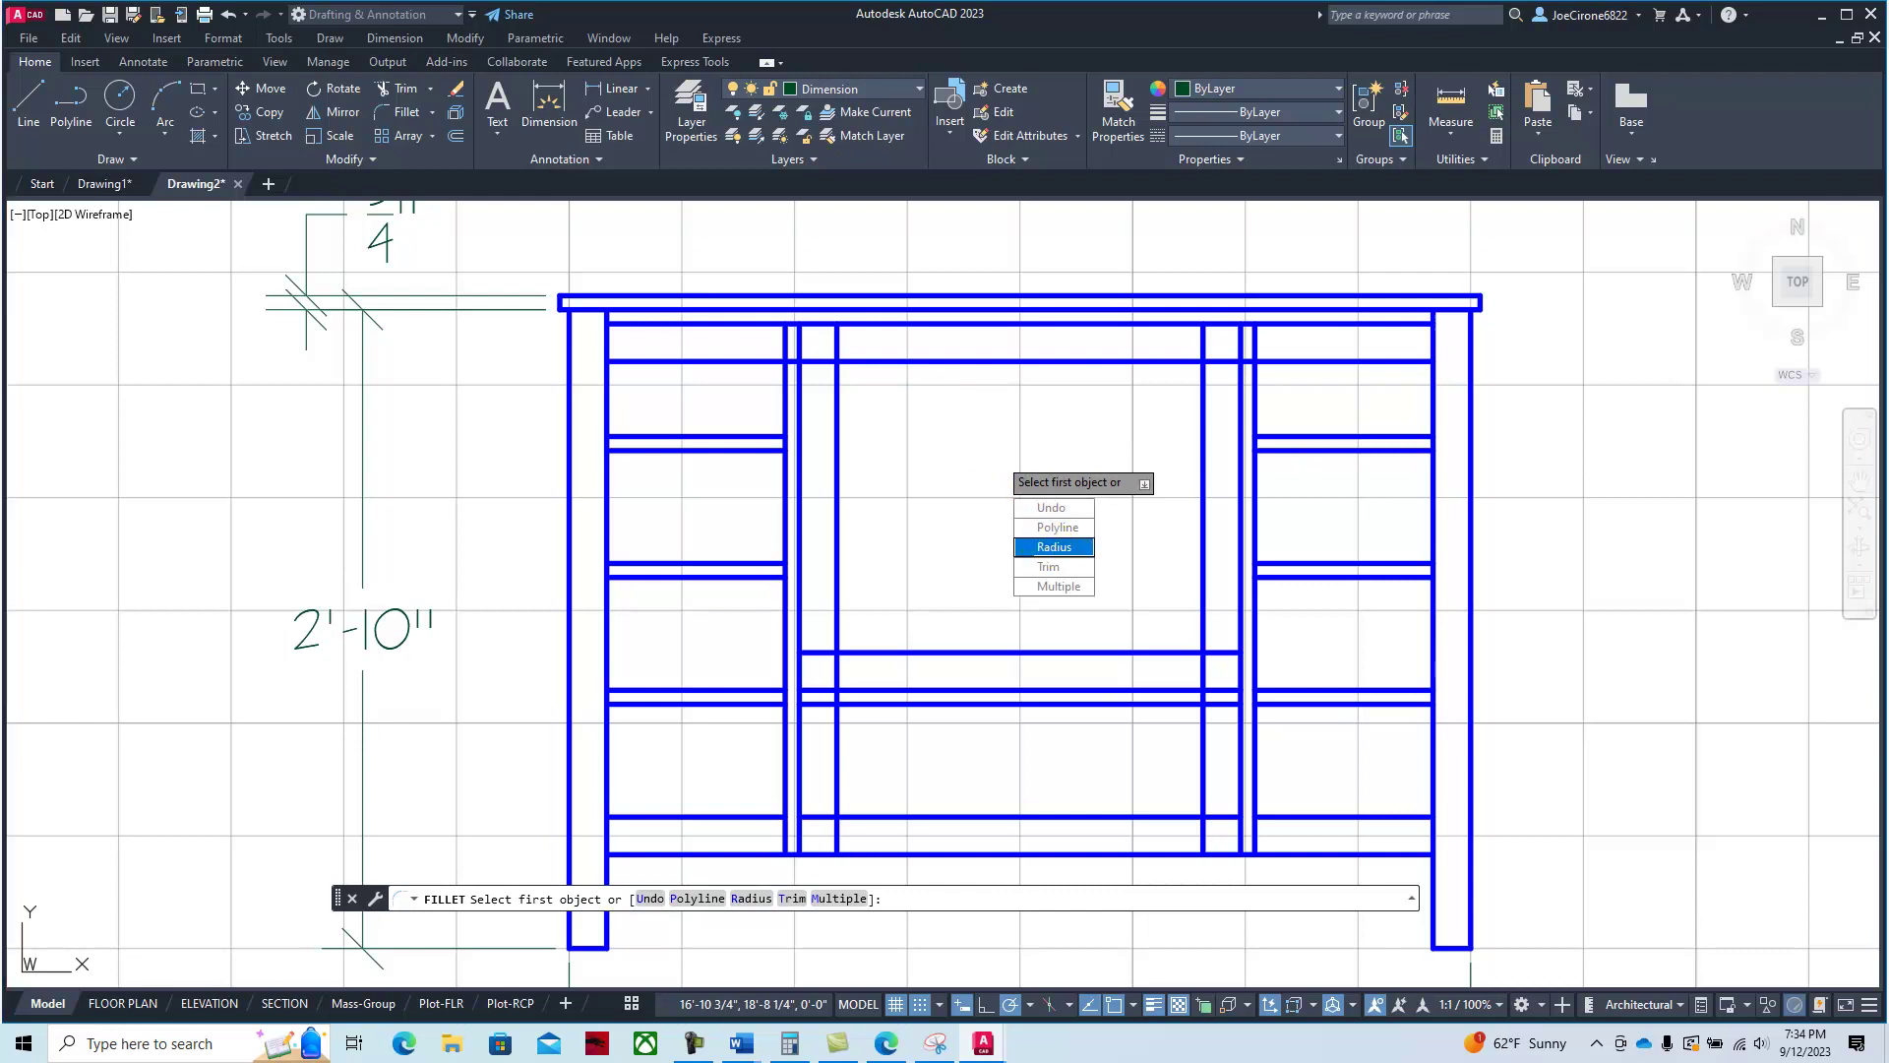
{"action": "left_click", "coordinate": [1054, 546]}
{"action": "key", "text": "Return"}
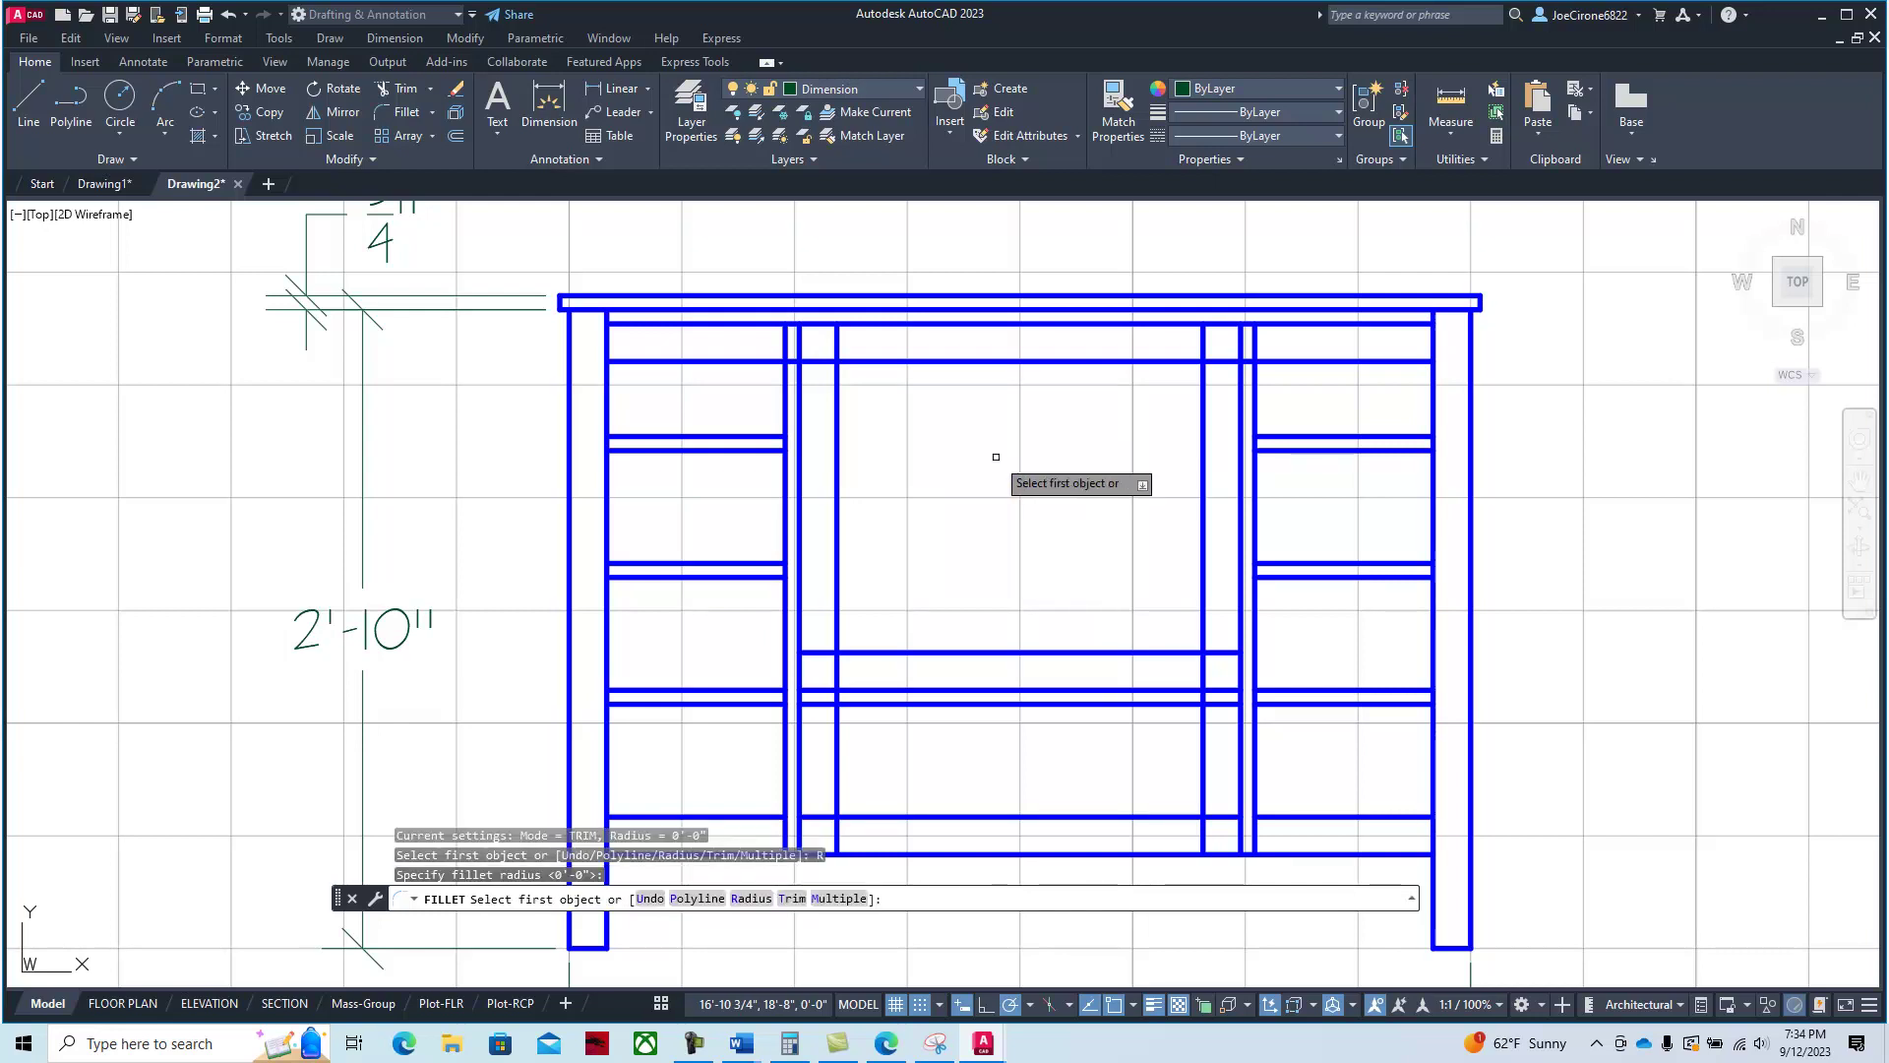
{"action": "left_click", "coordinate": [876, 362]}
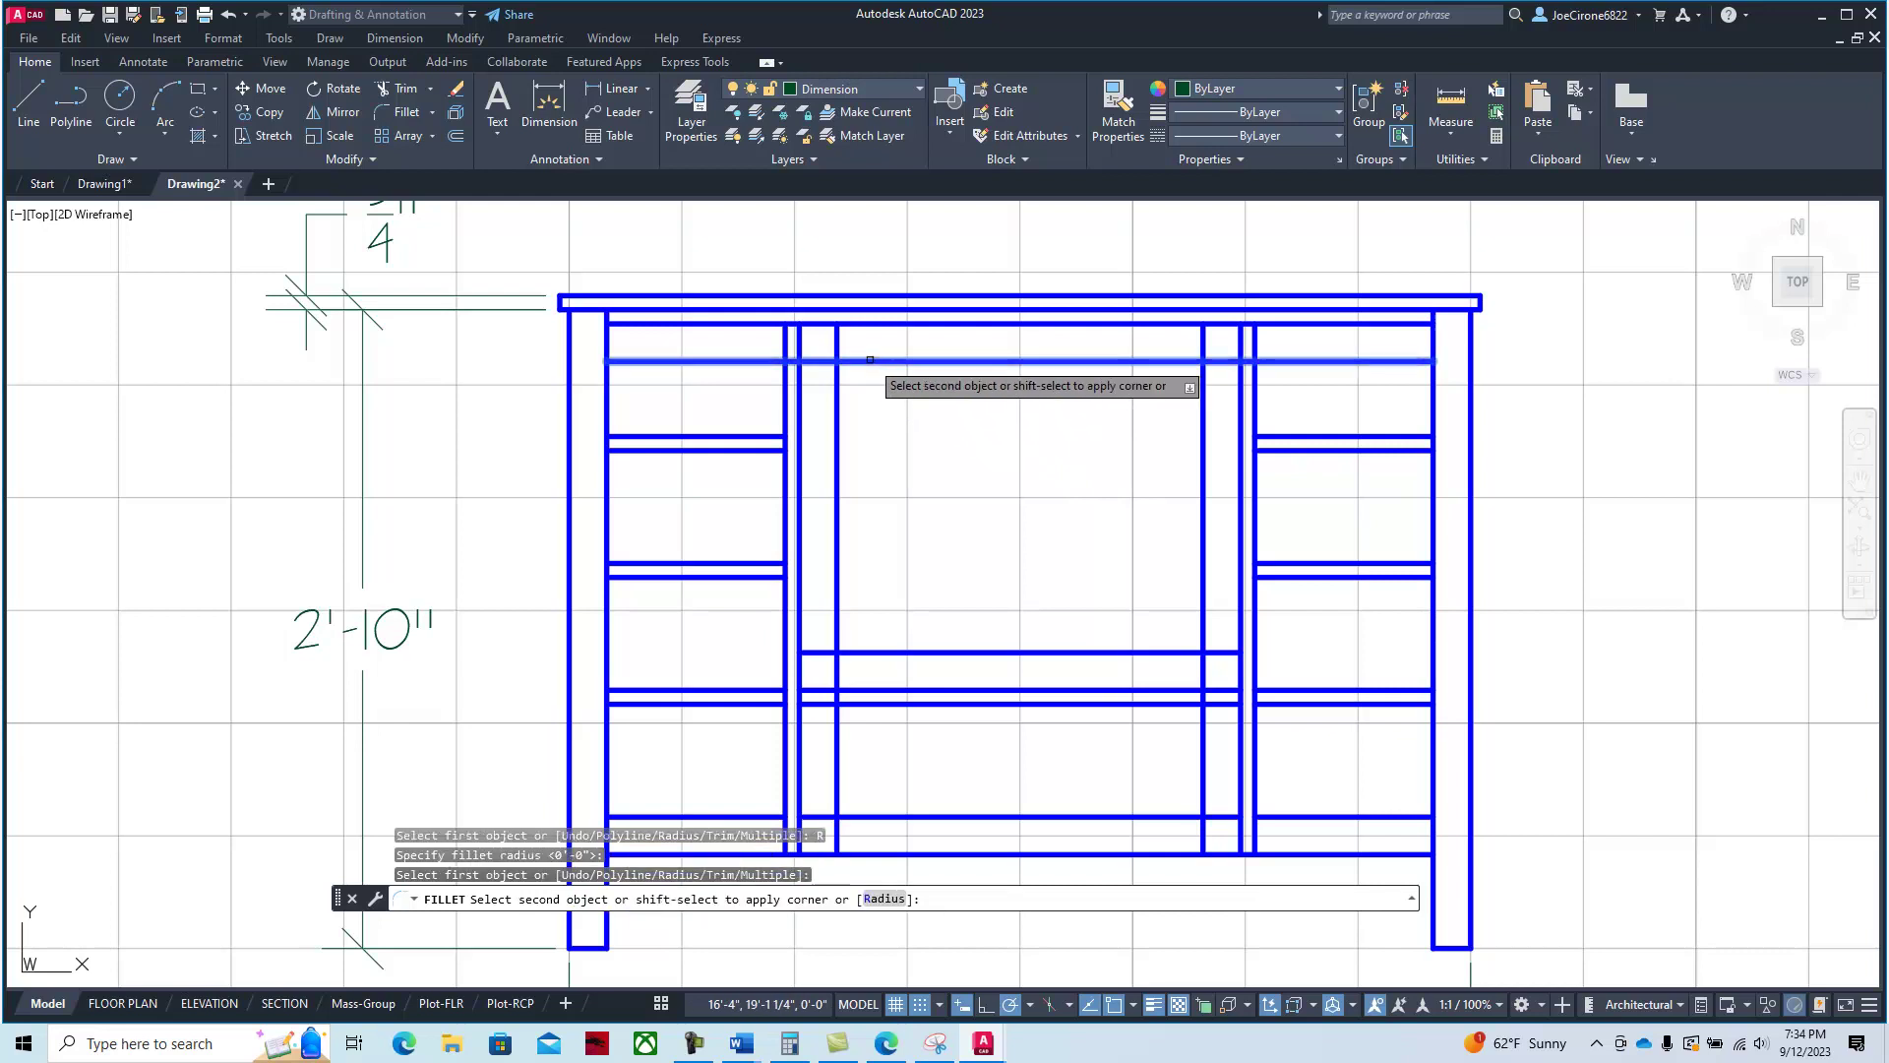
{"action": "left_click", "coordinate": [836, 399]}
Fillet the inner door frame's lower-left and lower-right corners with radius 0, joining the bottom line to both vertical lines.
{"action": "right_click", "coordinate": [913, 513]}
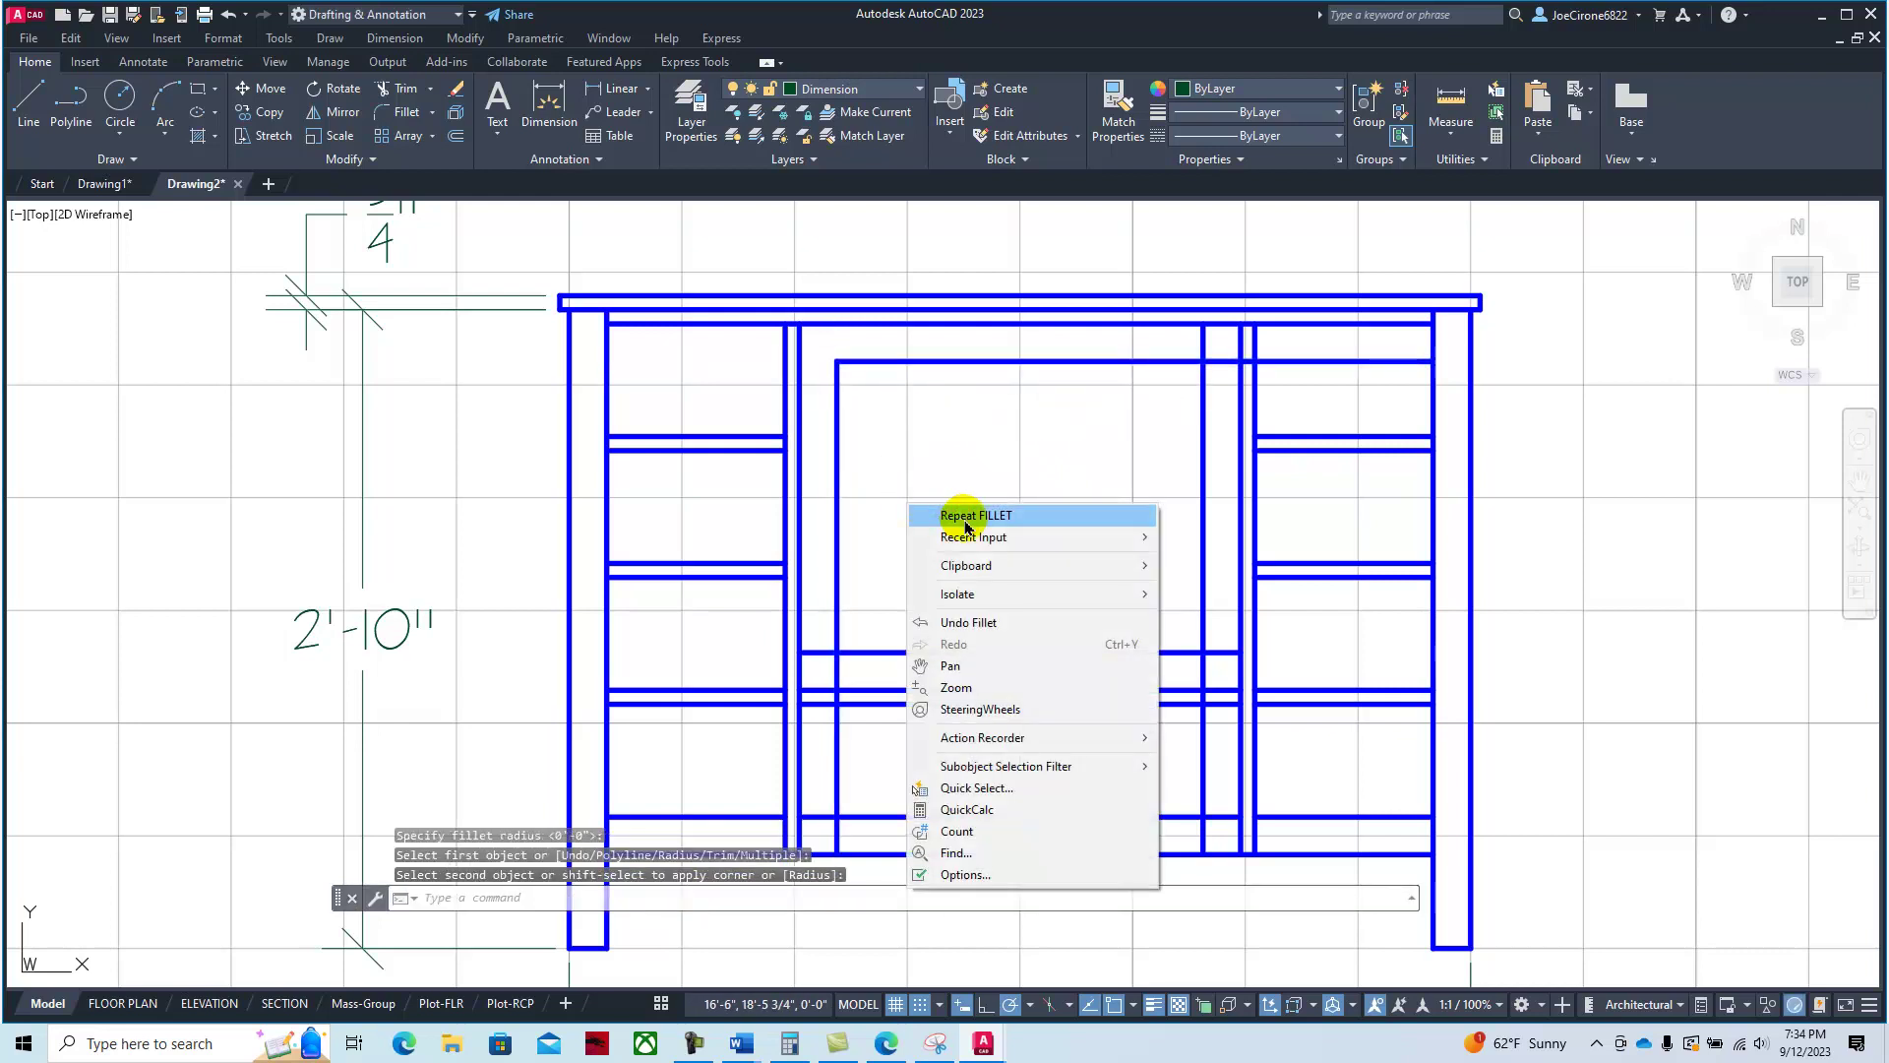
{"action": "left_click", "coordinate": [915, 514]}
{"action": "left_click", "coordinate": [854, 651]}
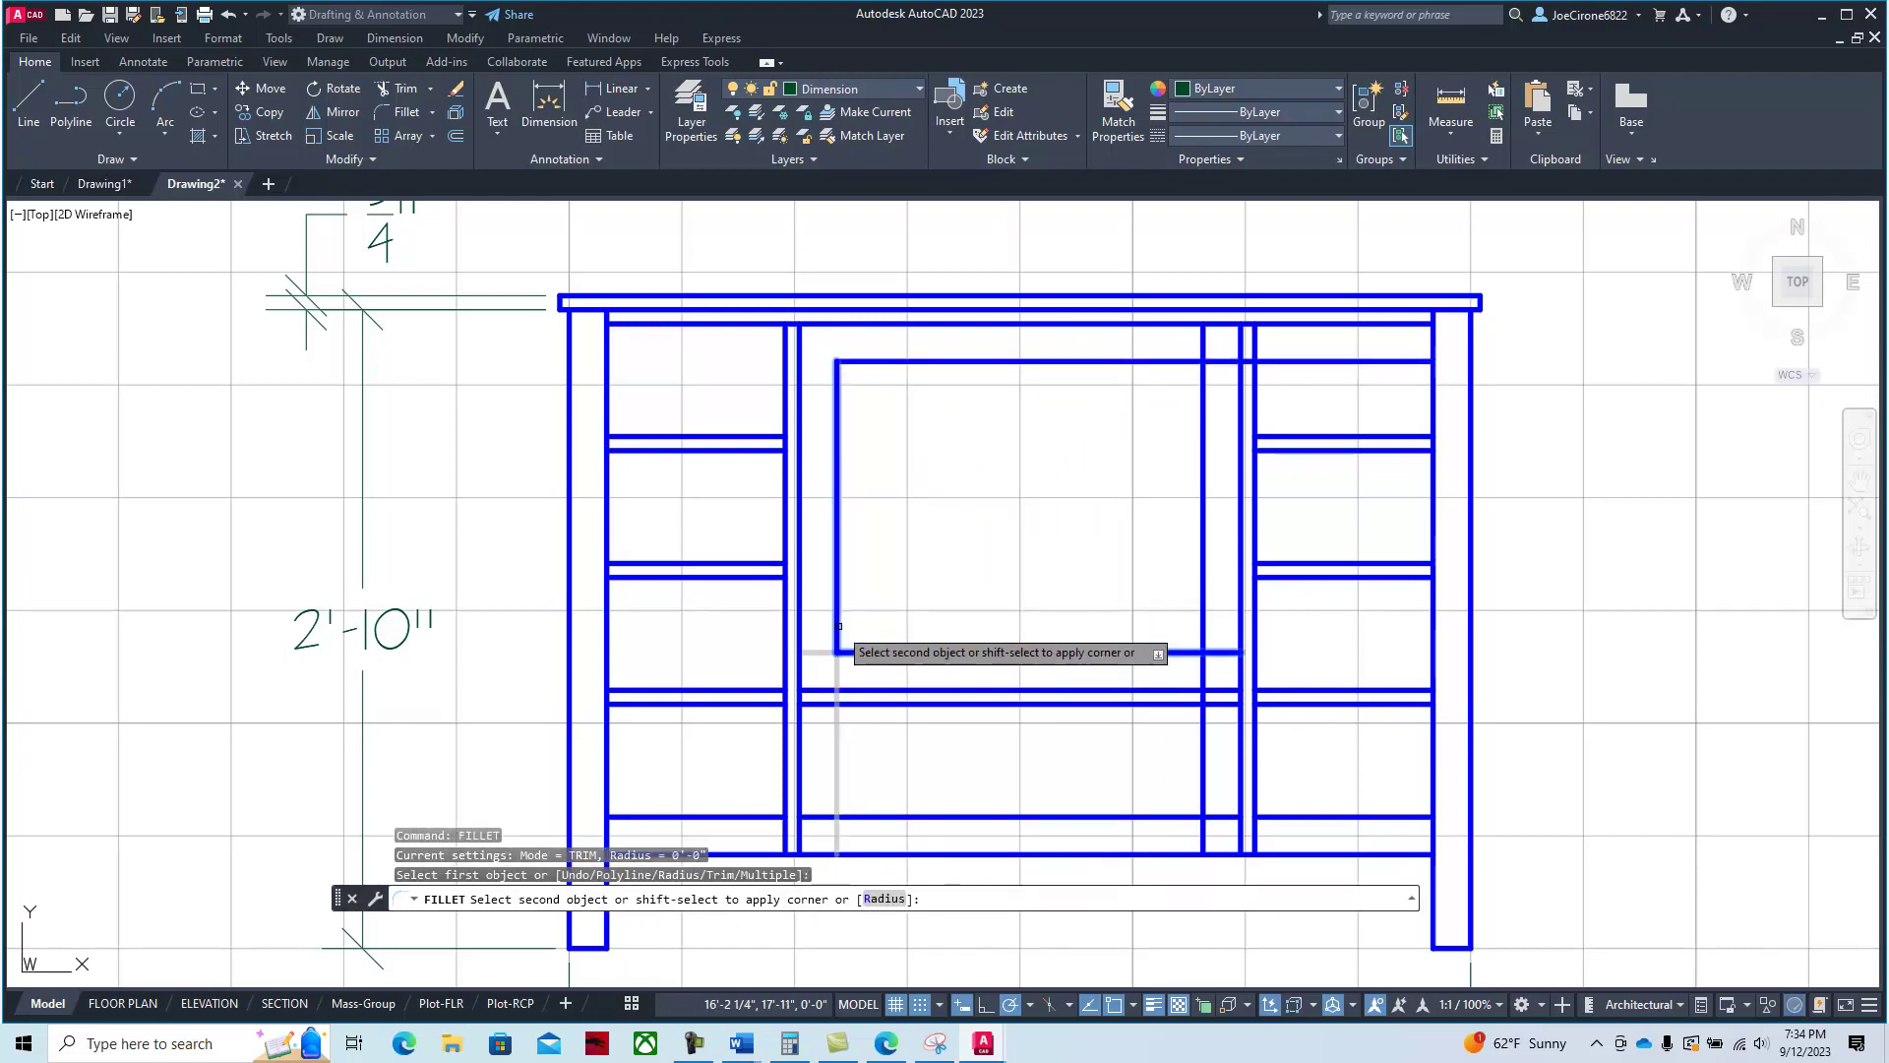
{"action": "left_click", "coordinate": [837, 620]}
{"action": "right_click", "coordinate": [987, 574]}
{"action": "left_click", "coordinate": [1035, 596]}
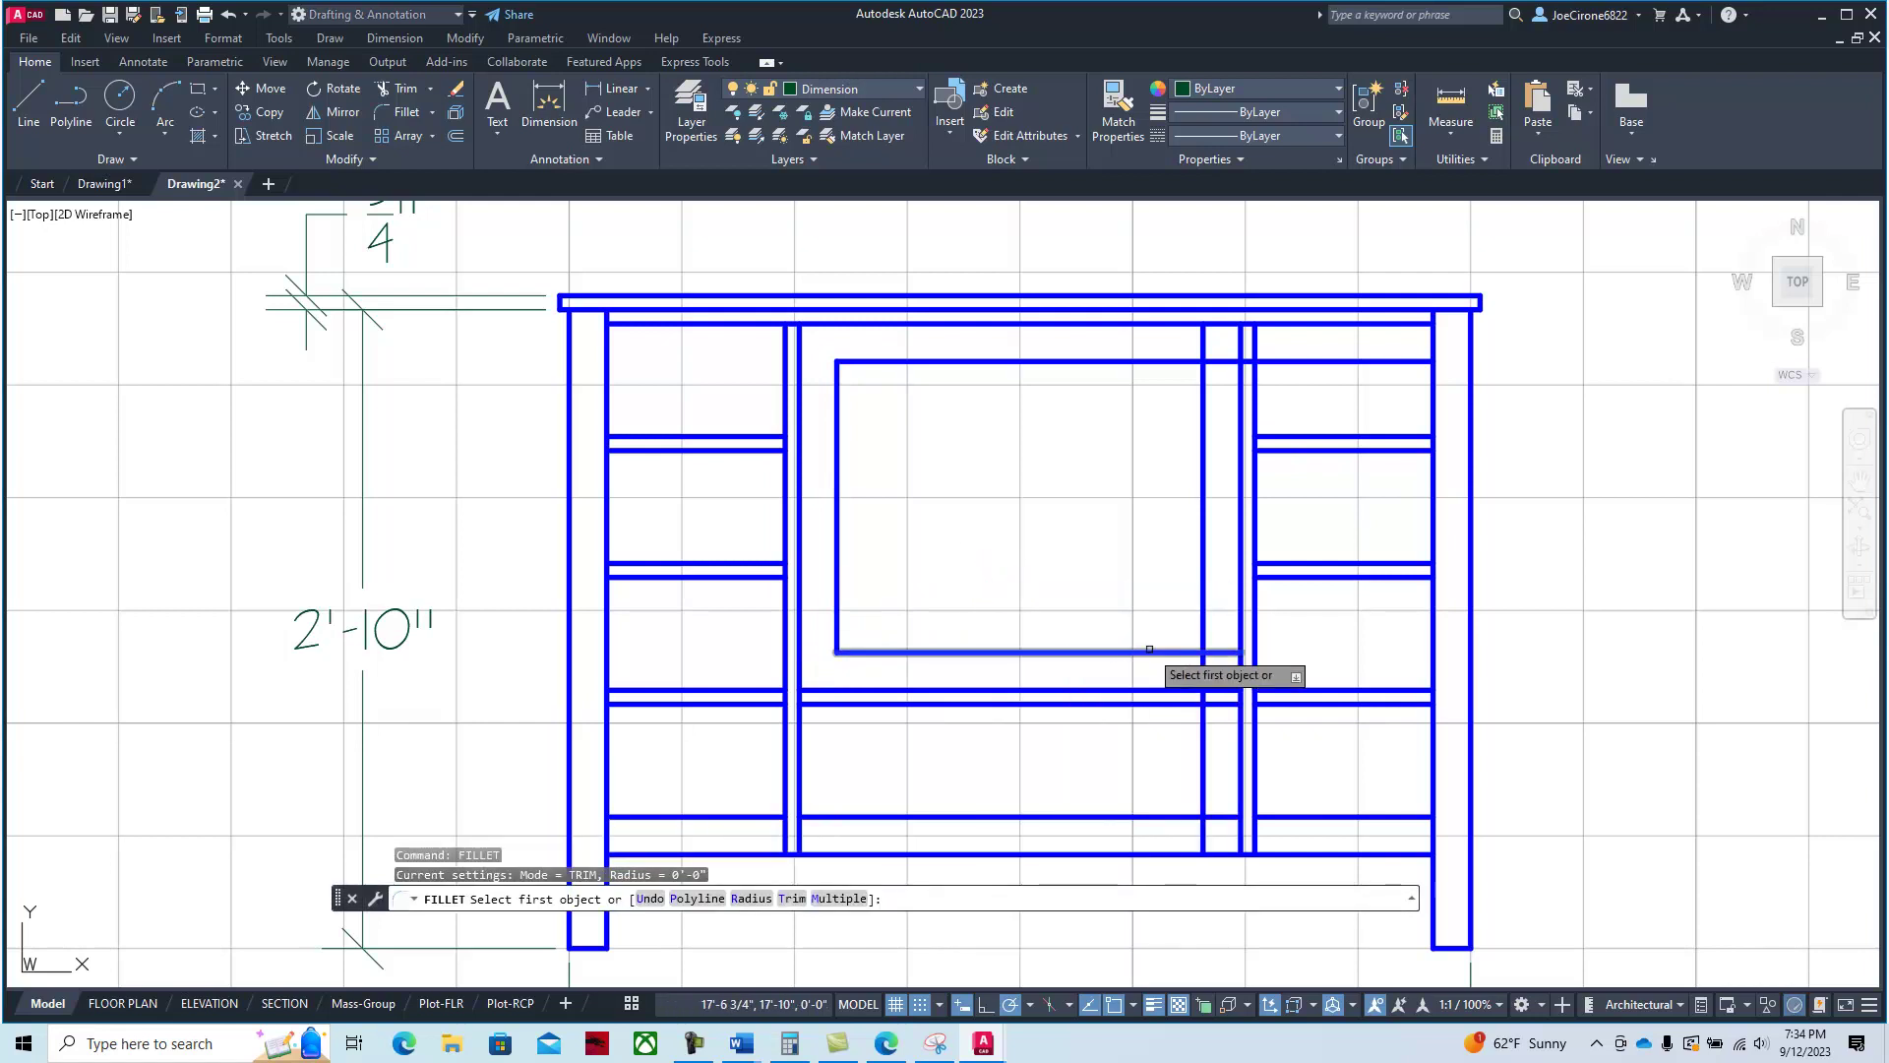
{"action": "left_click", "coordinate": [1203, 617]}
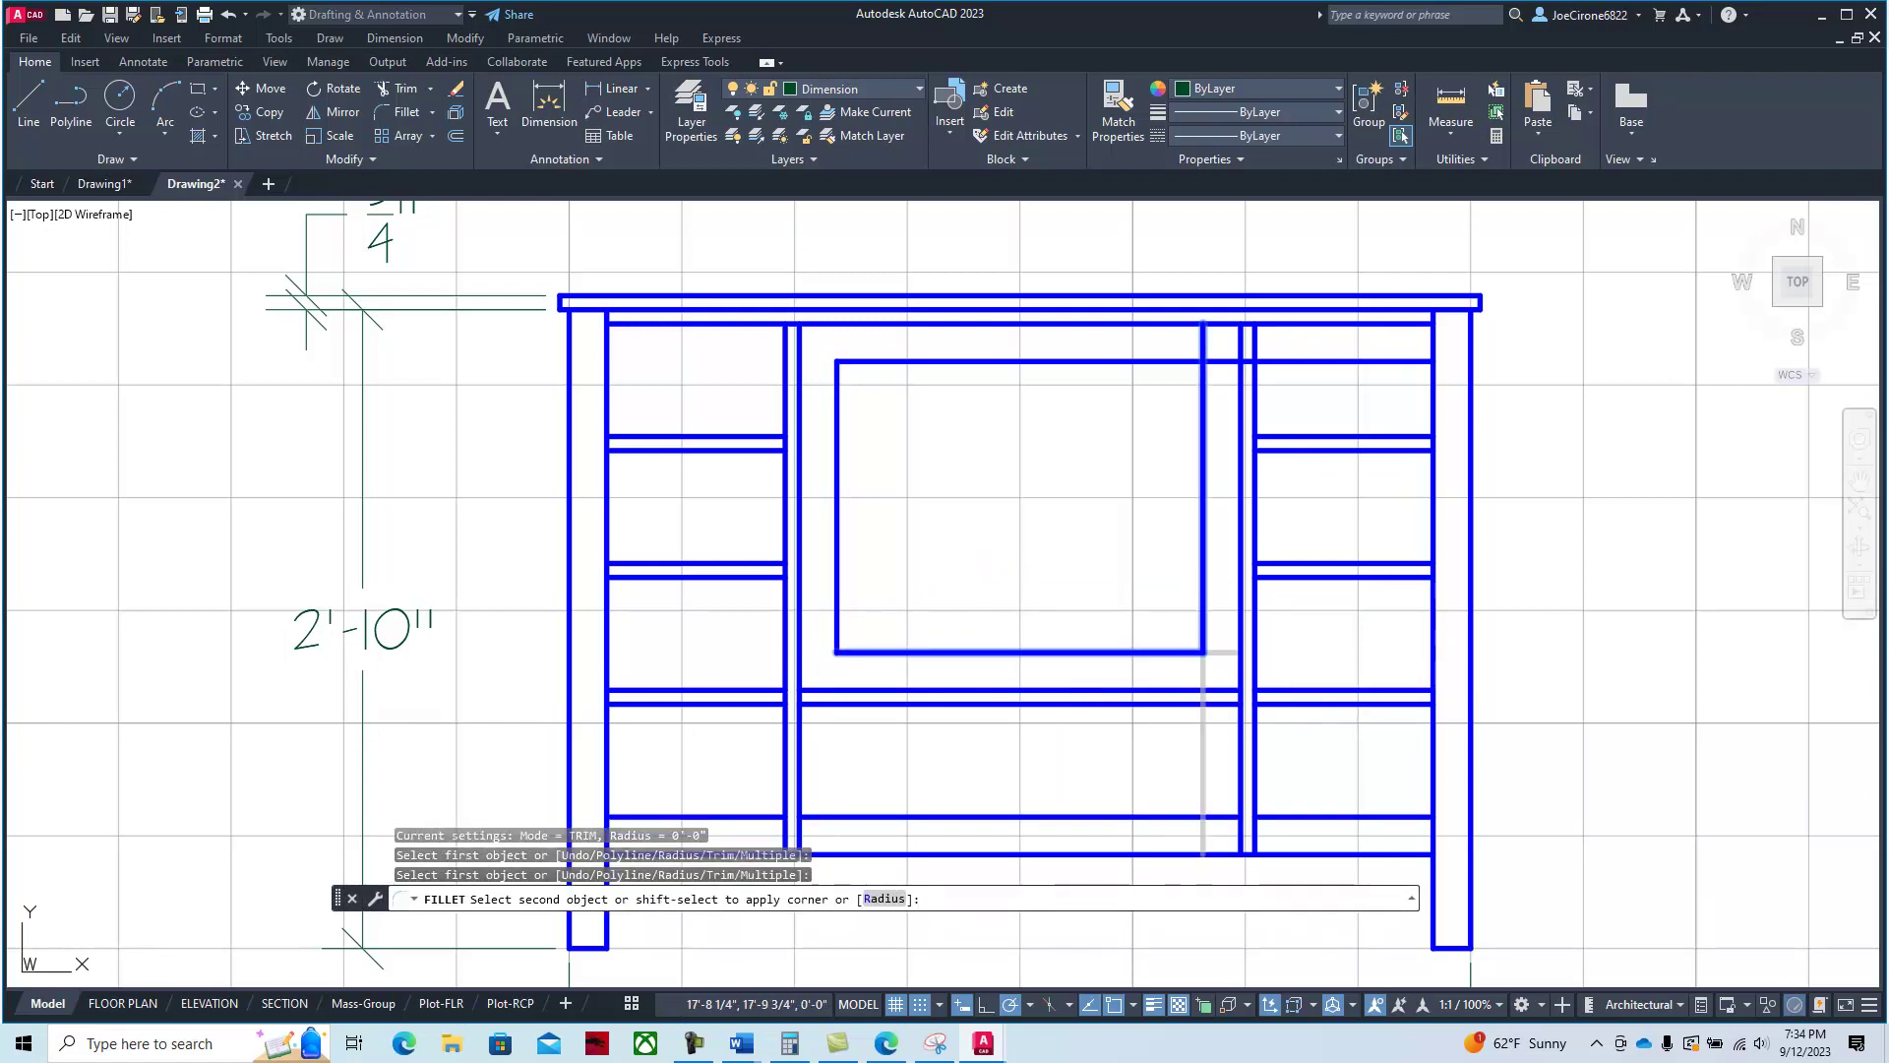
{"action": "left_click", "coordinate": [1184, 652]}
Fillet the inner door frame's upper-right corner with radius 0, joining the right vertical line and the top line.
{"action": "right_click", "coordinate": [1162, 569]}
{"action": "left_click", "coordinate": [1216, 582]}
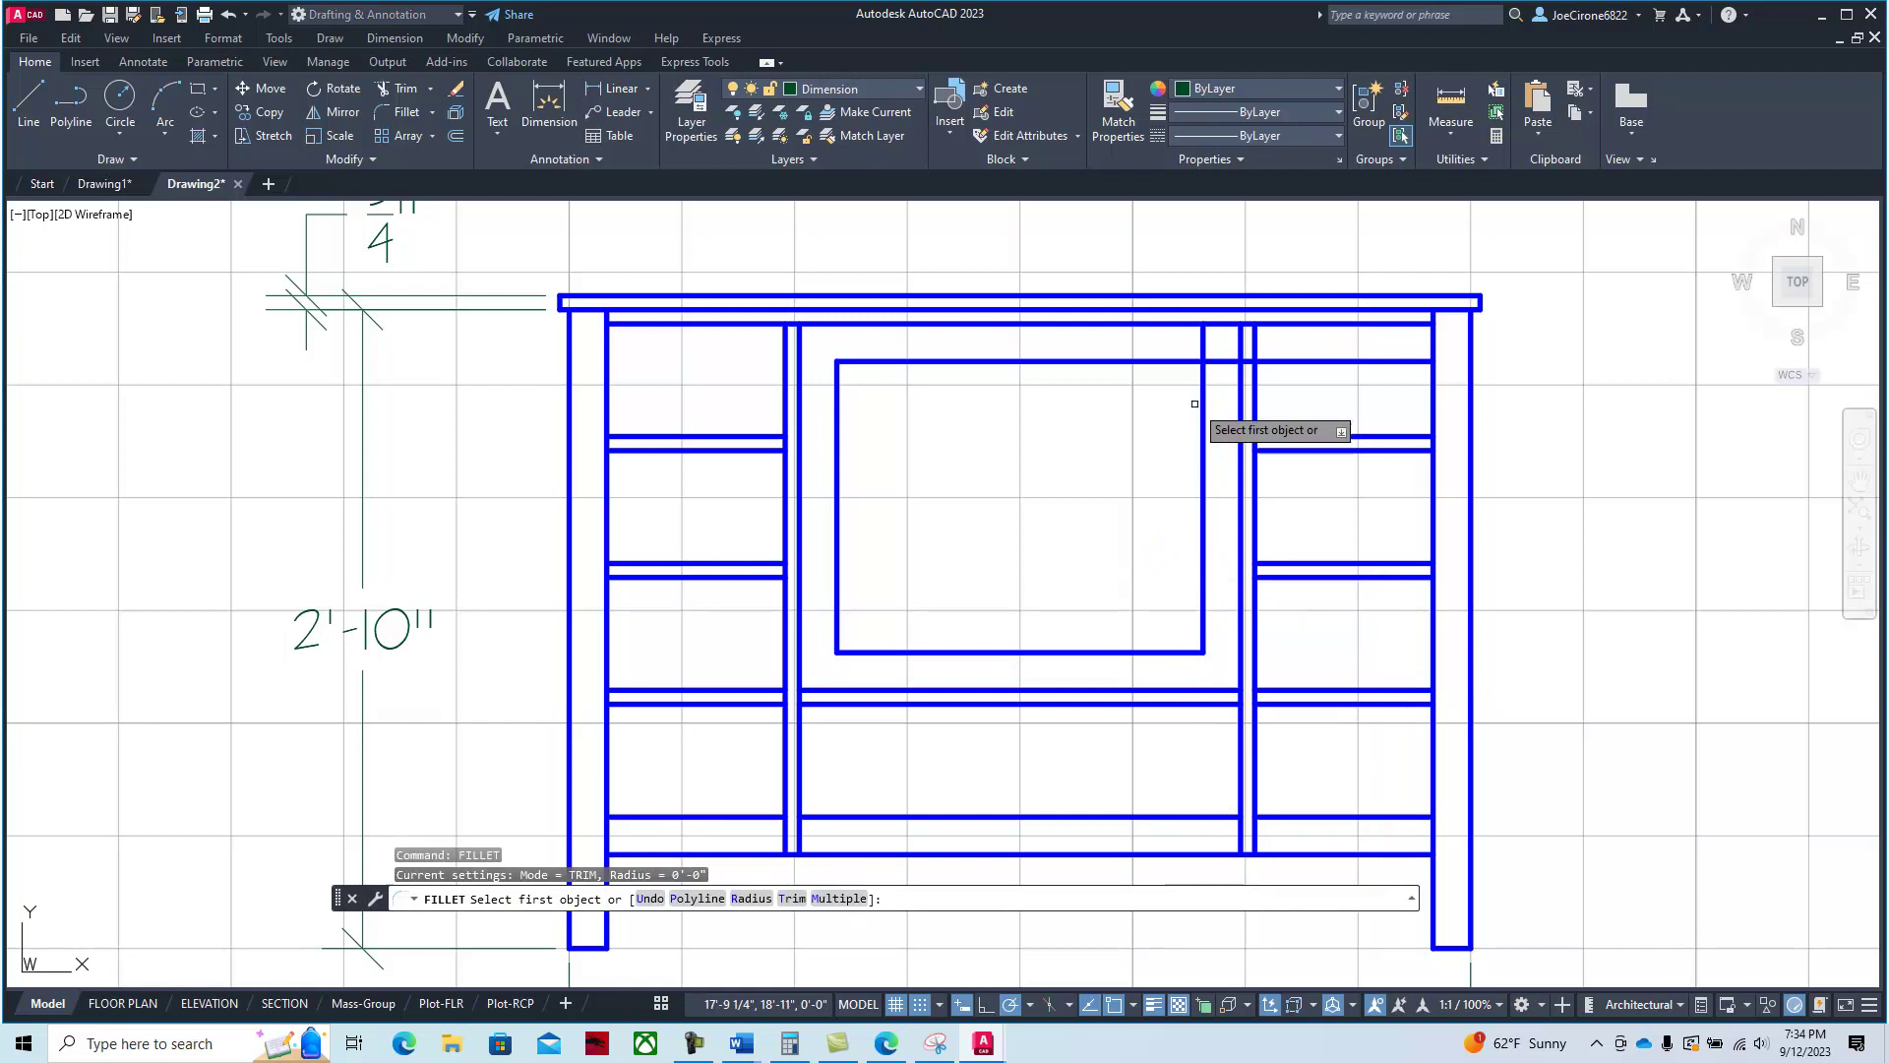
{"action": "left_click", "coordinate": [1202, 385]}
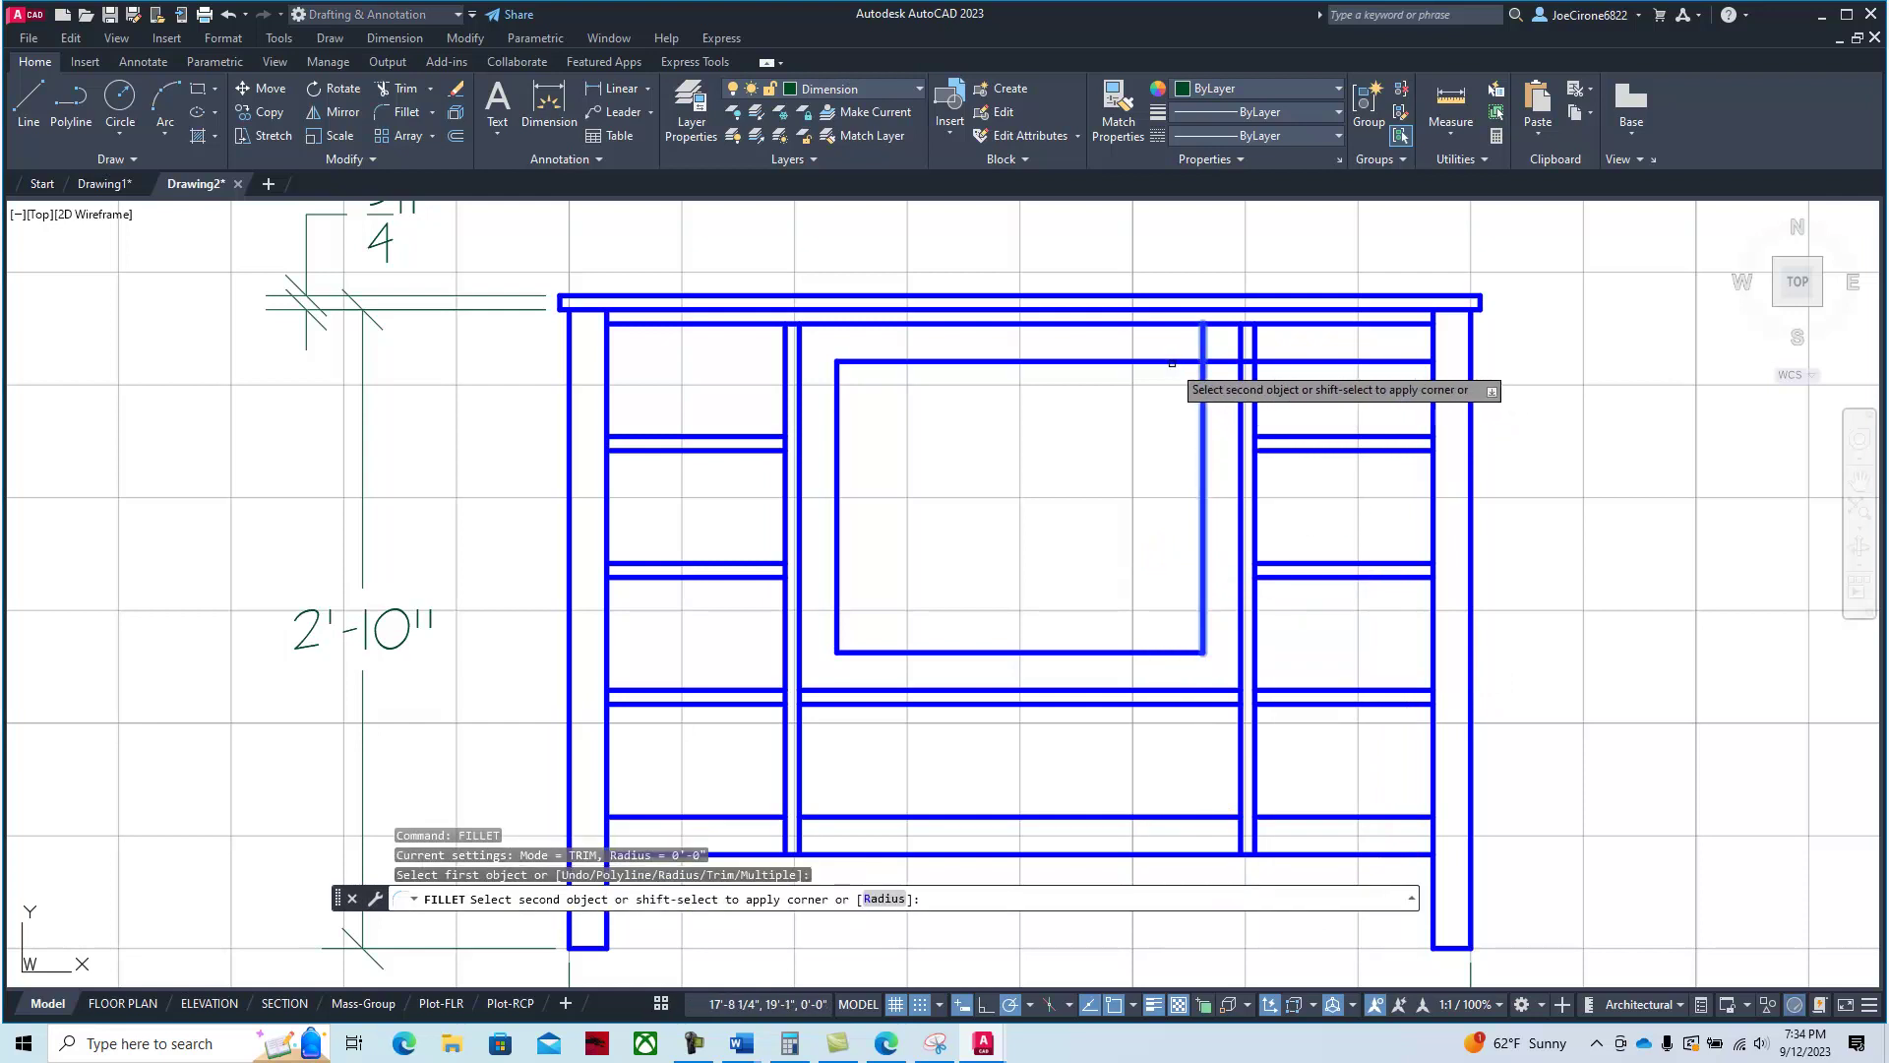
{"action": "left_click", "coordinate": [1163, 364]}
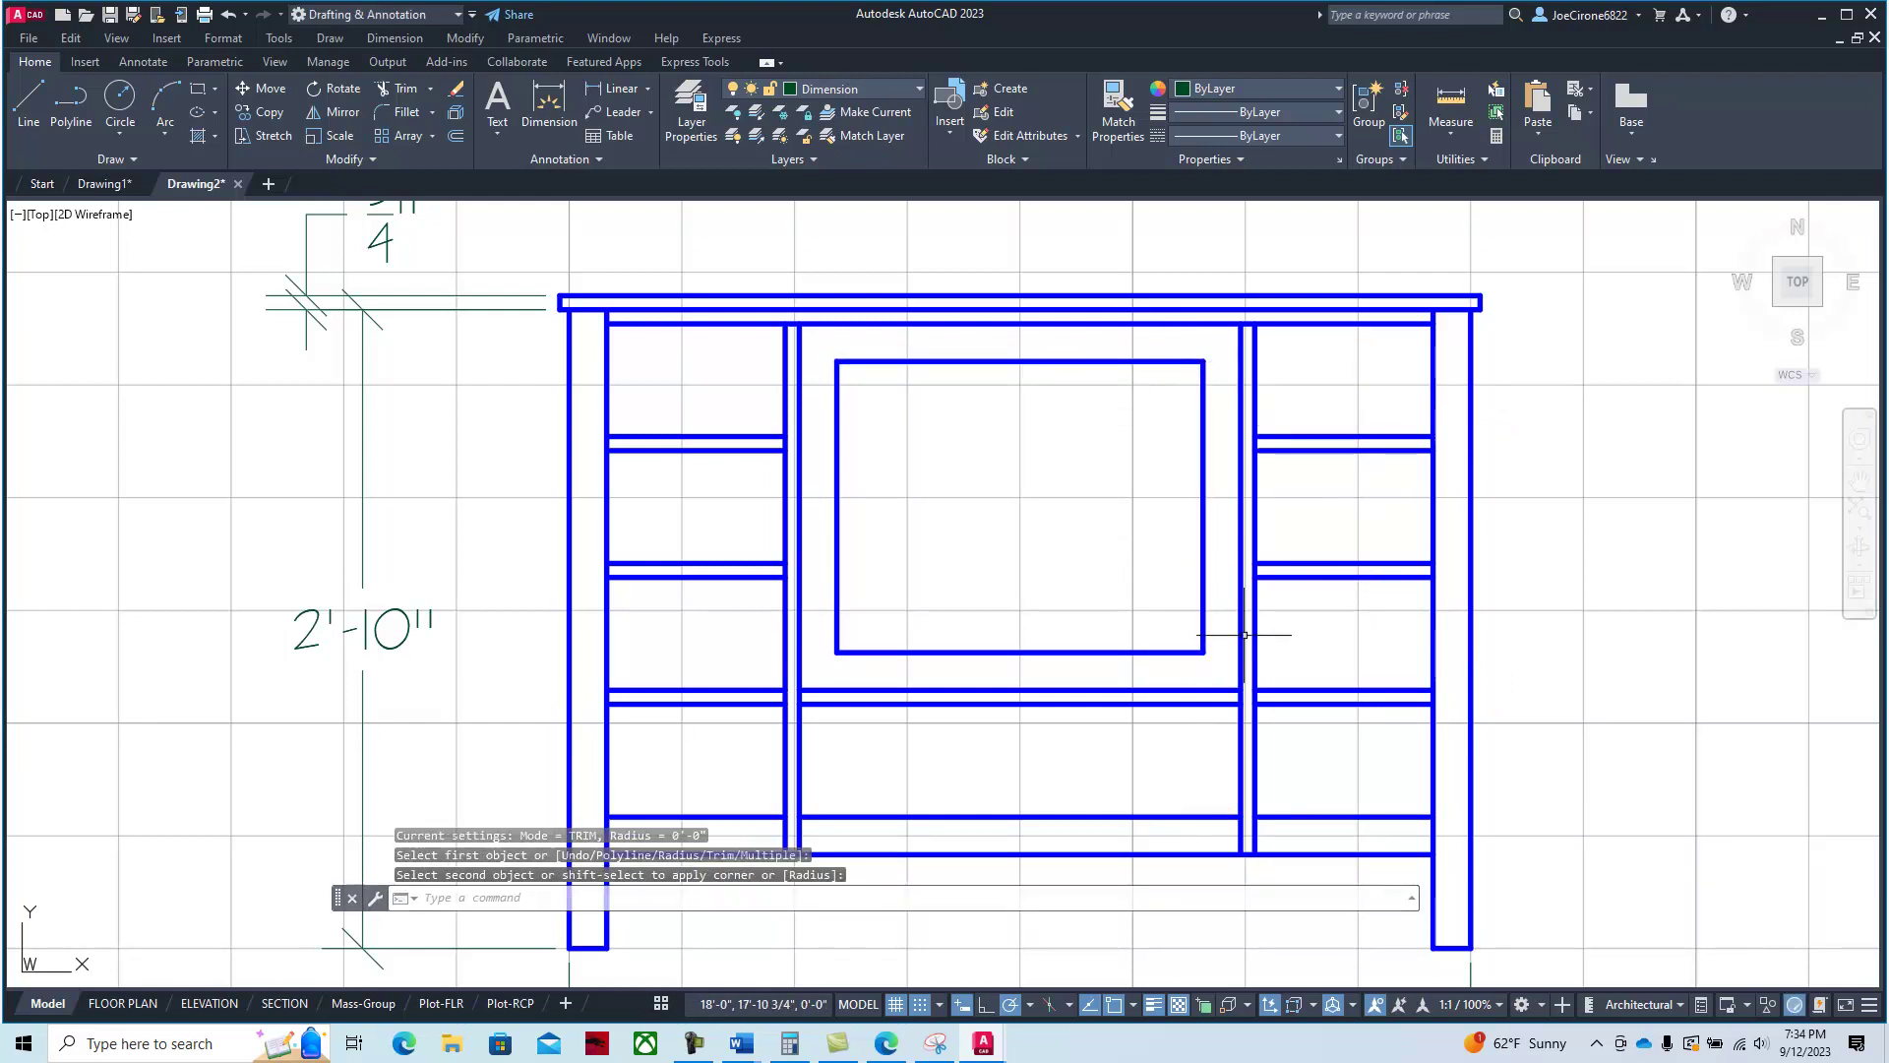
{"action": "key", "text": "Return"}
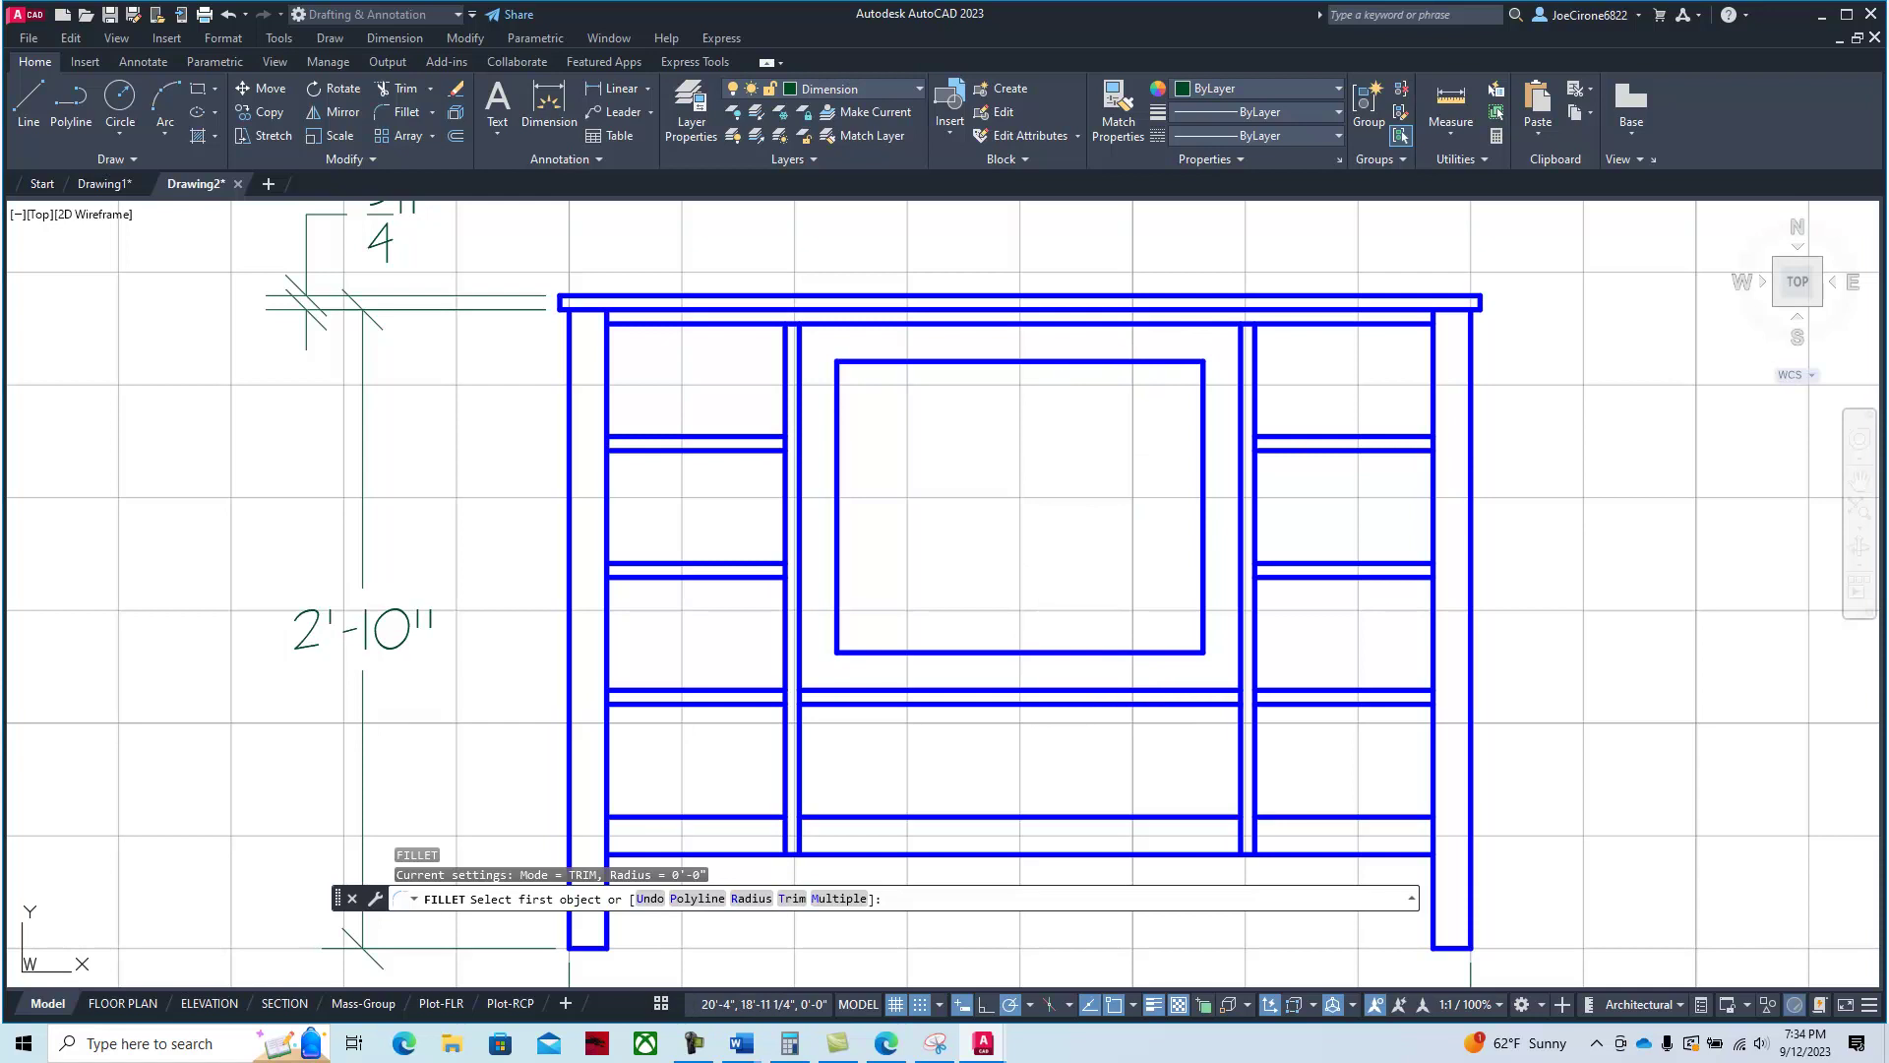
Switch to Snipping Tool and check how the two doors meet at the vanity's centre, then return to AutoCAD.
{"action": "key", "text": "alt+Tab"}
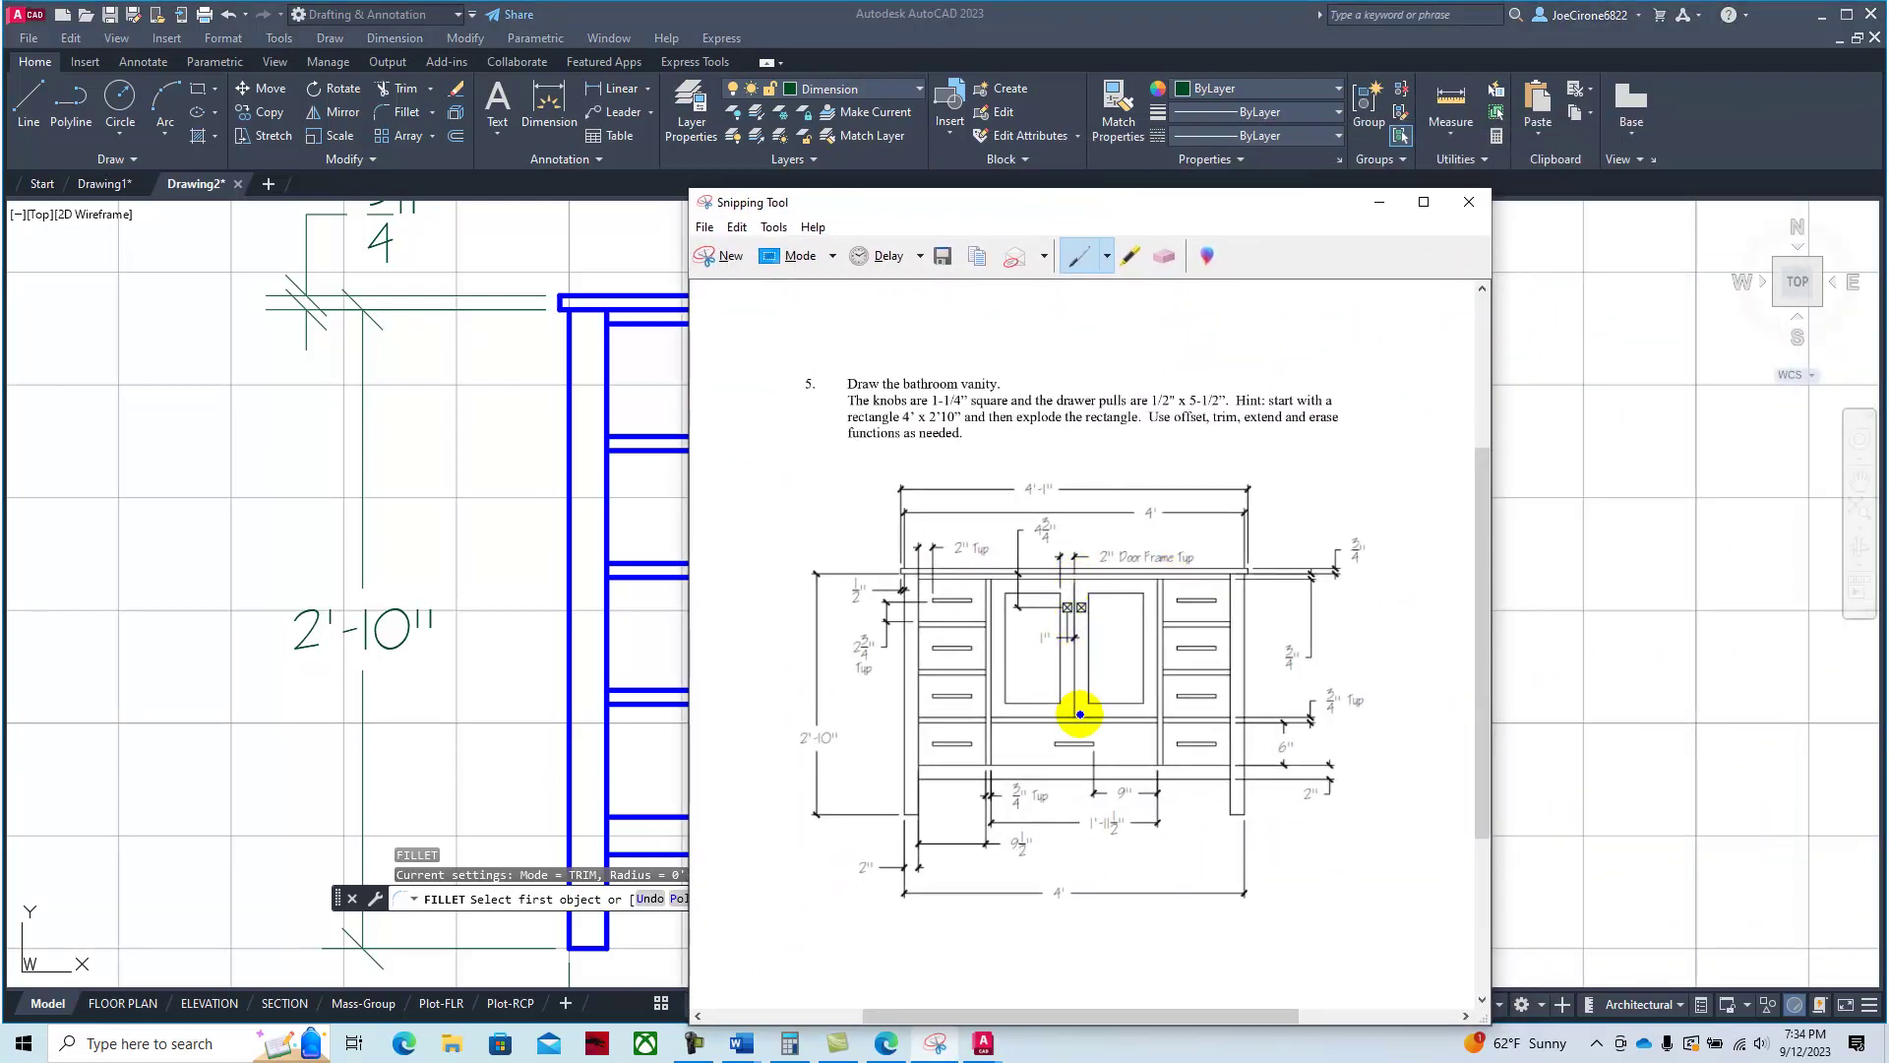
{"action": "left_click_drag", "start_coordinate": [1096, 203], "coordinate": [1887, 157]}
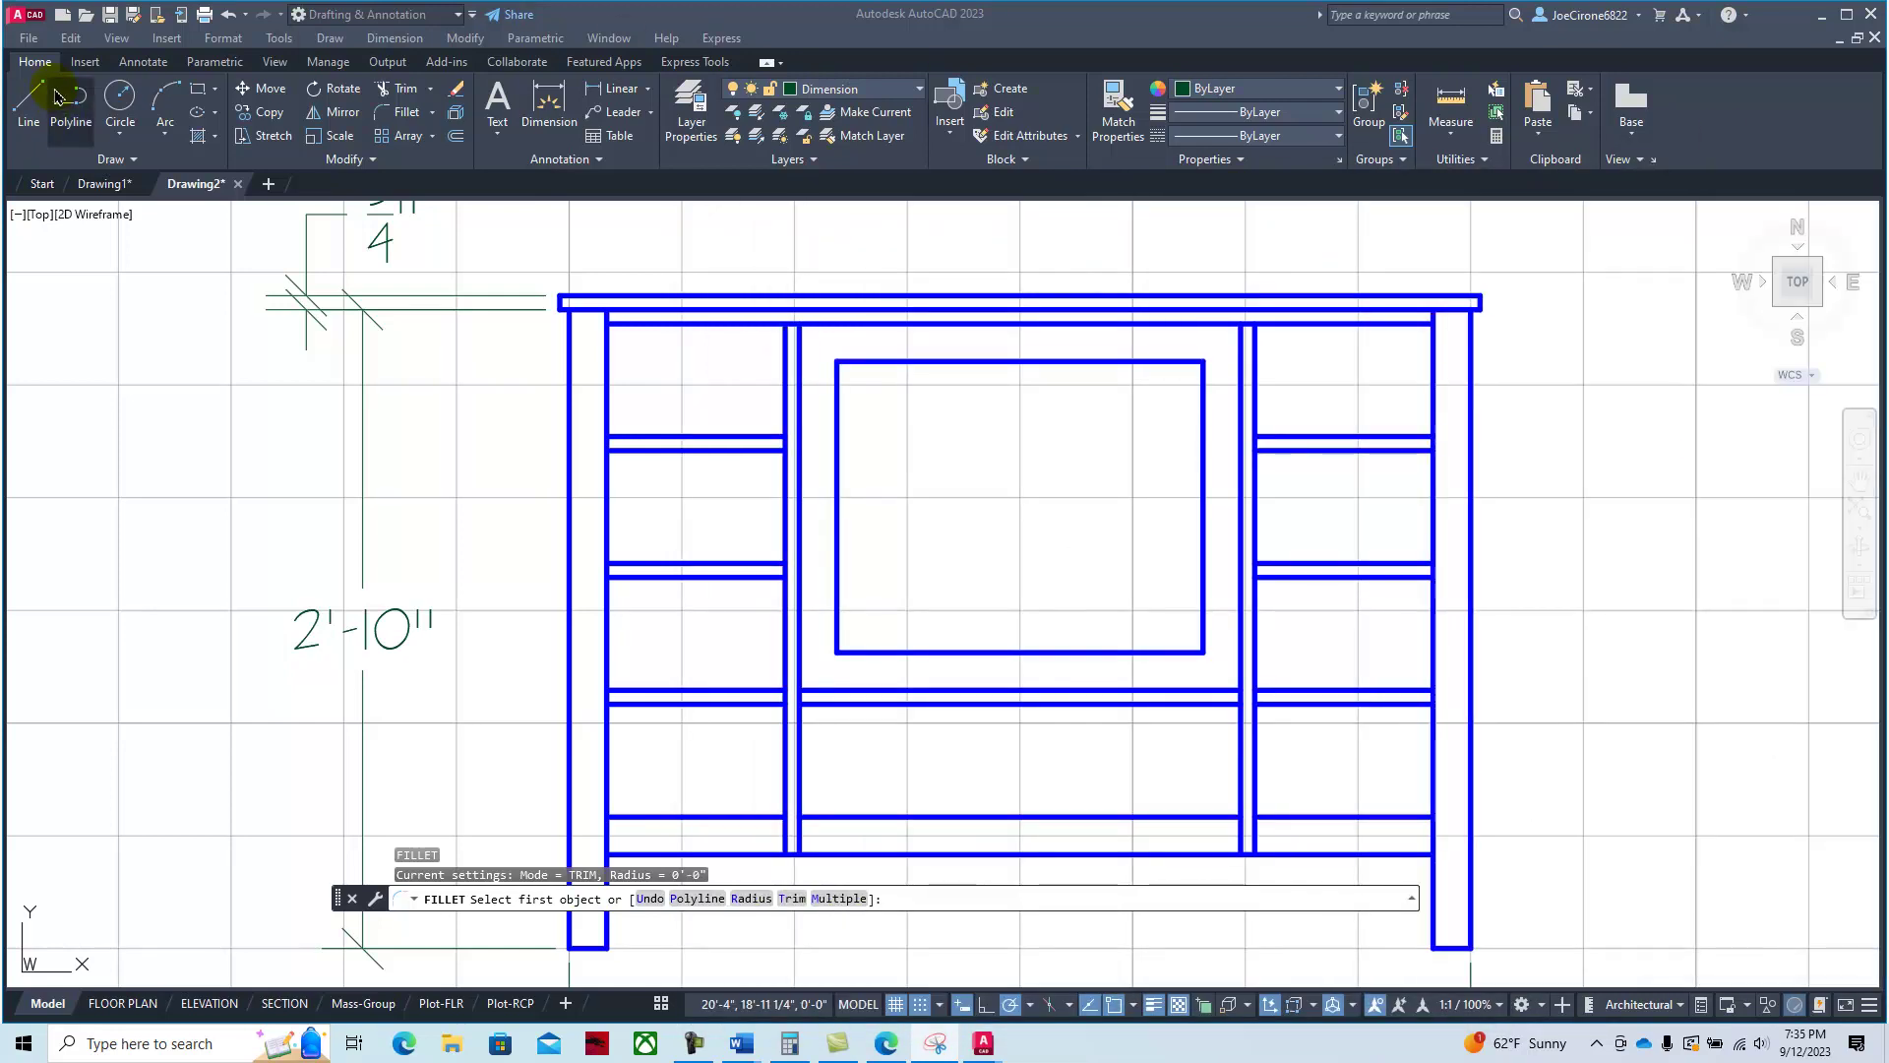
{"action": "left_click", "coordinate": [325, 266]}
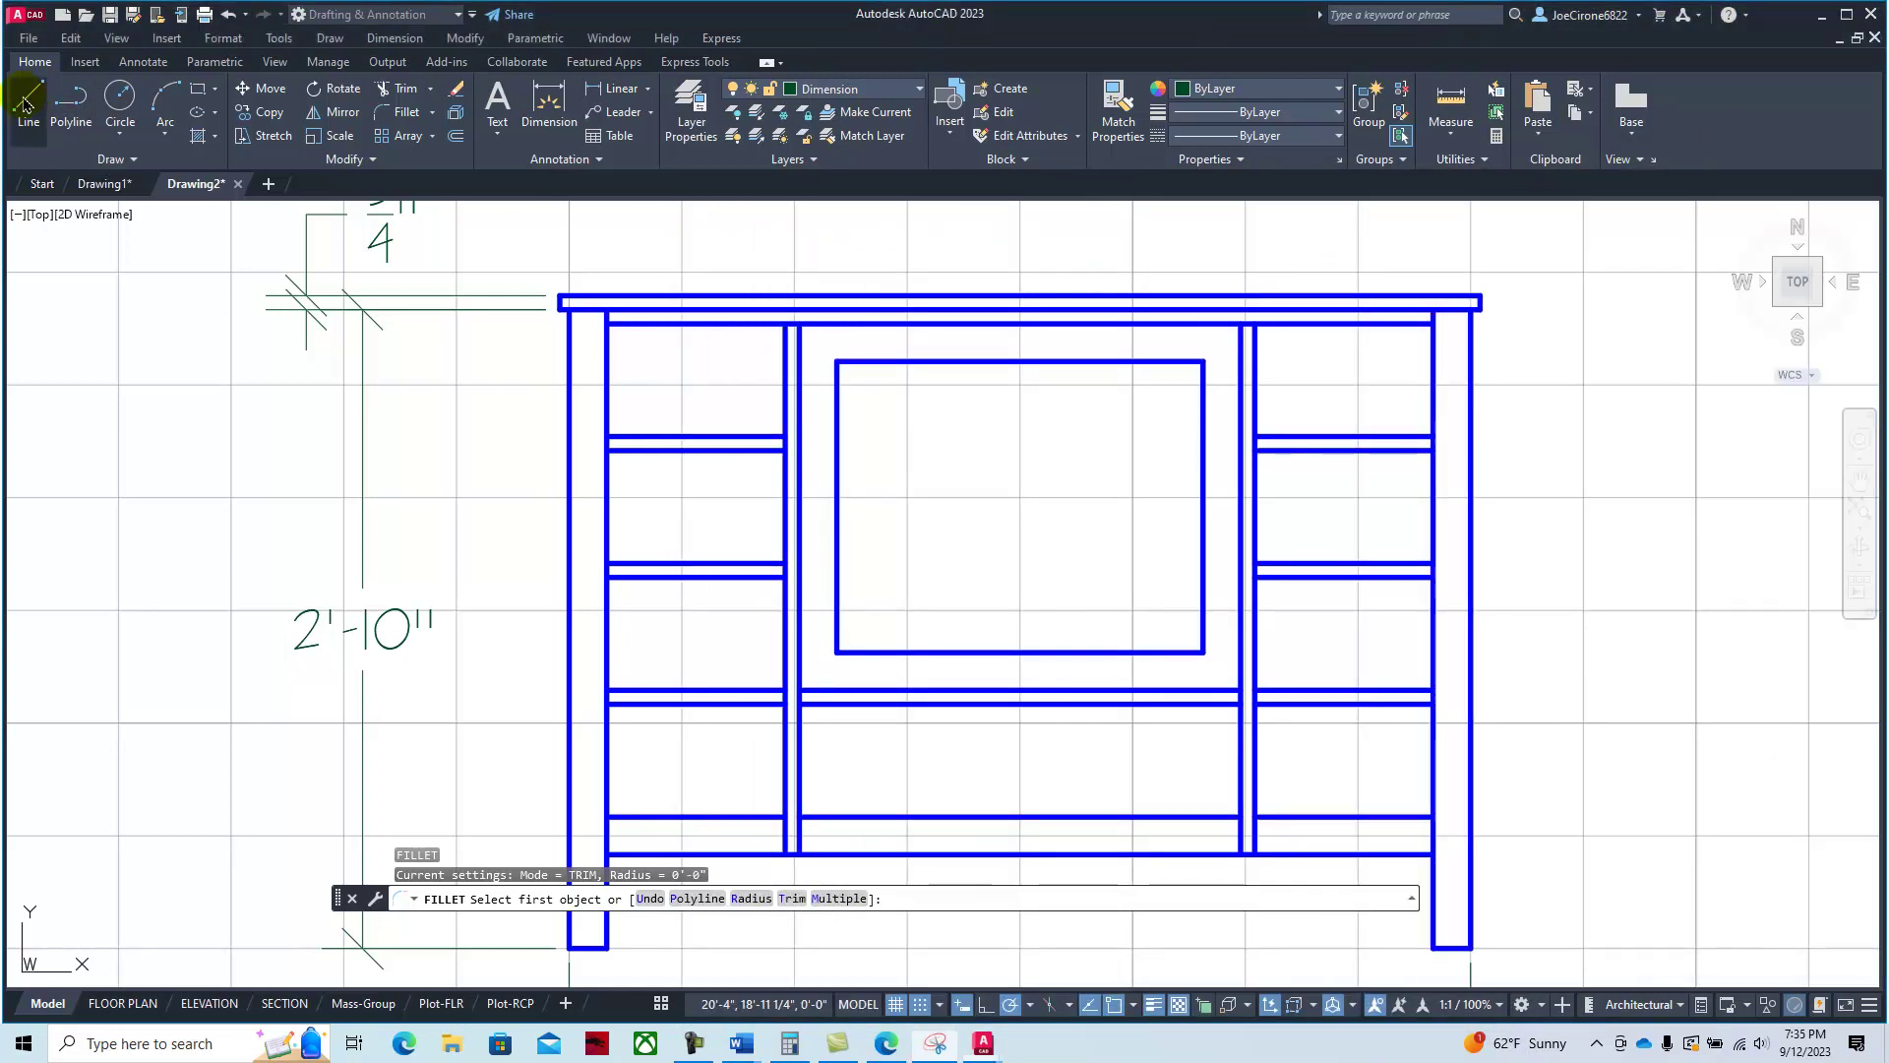
Draw a vertical centre line from the midpoint of the top rail's lower edge down to the shelf beneath the doors, using midpoint snap.
{"action": "left_click", "coordinate": [1132, 1005]}
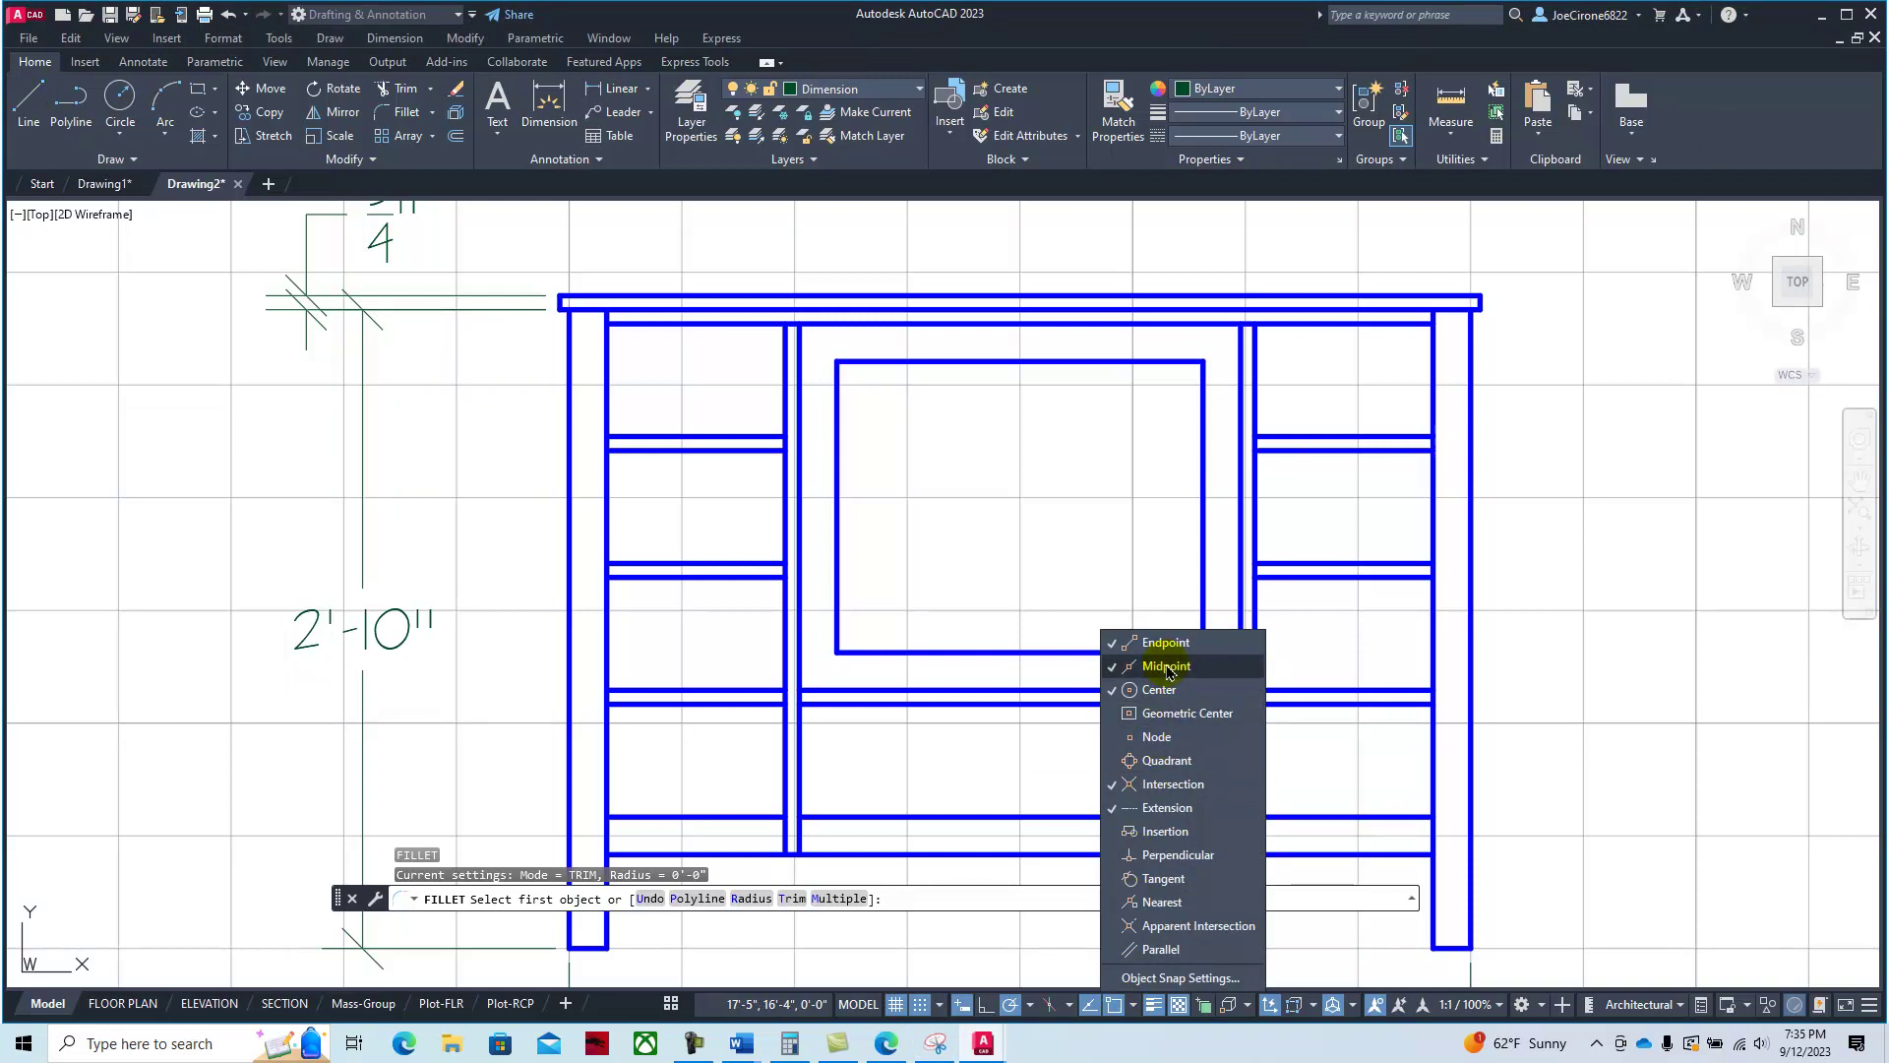
{"action": "left_click", "coordinate": [22, 97]}
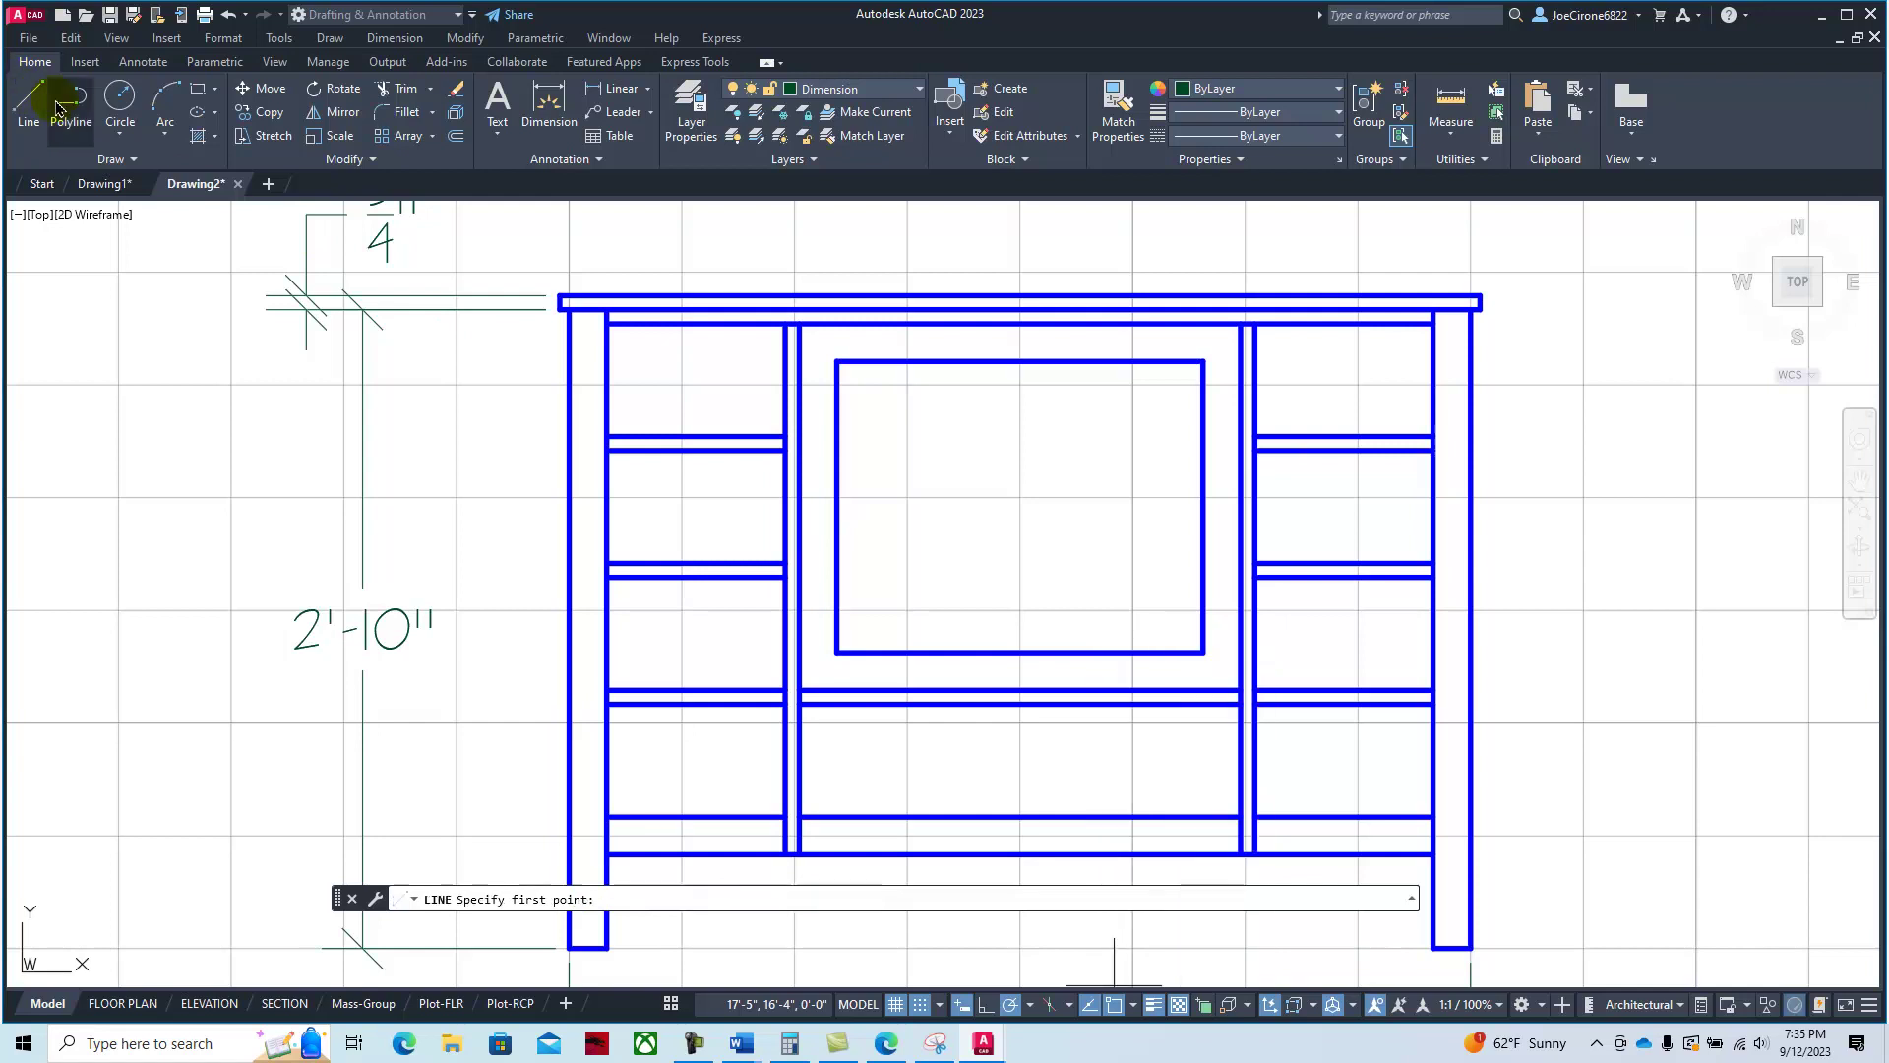
{"action": "left_click", "coordinate": [1020, 321]}
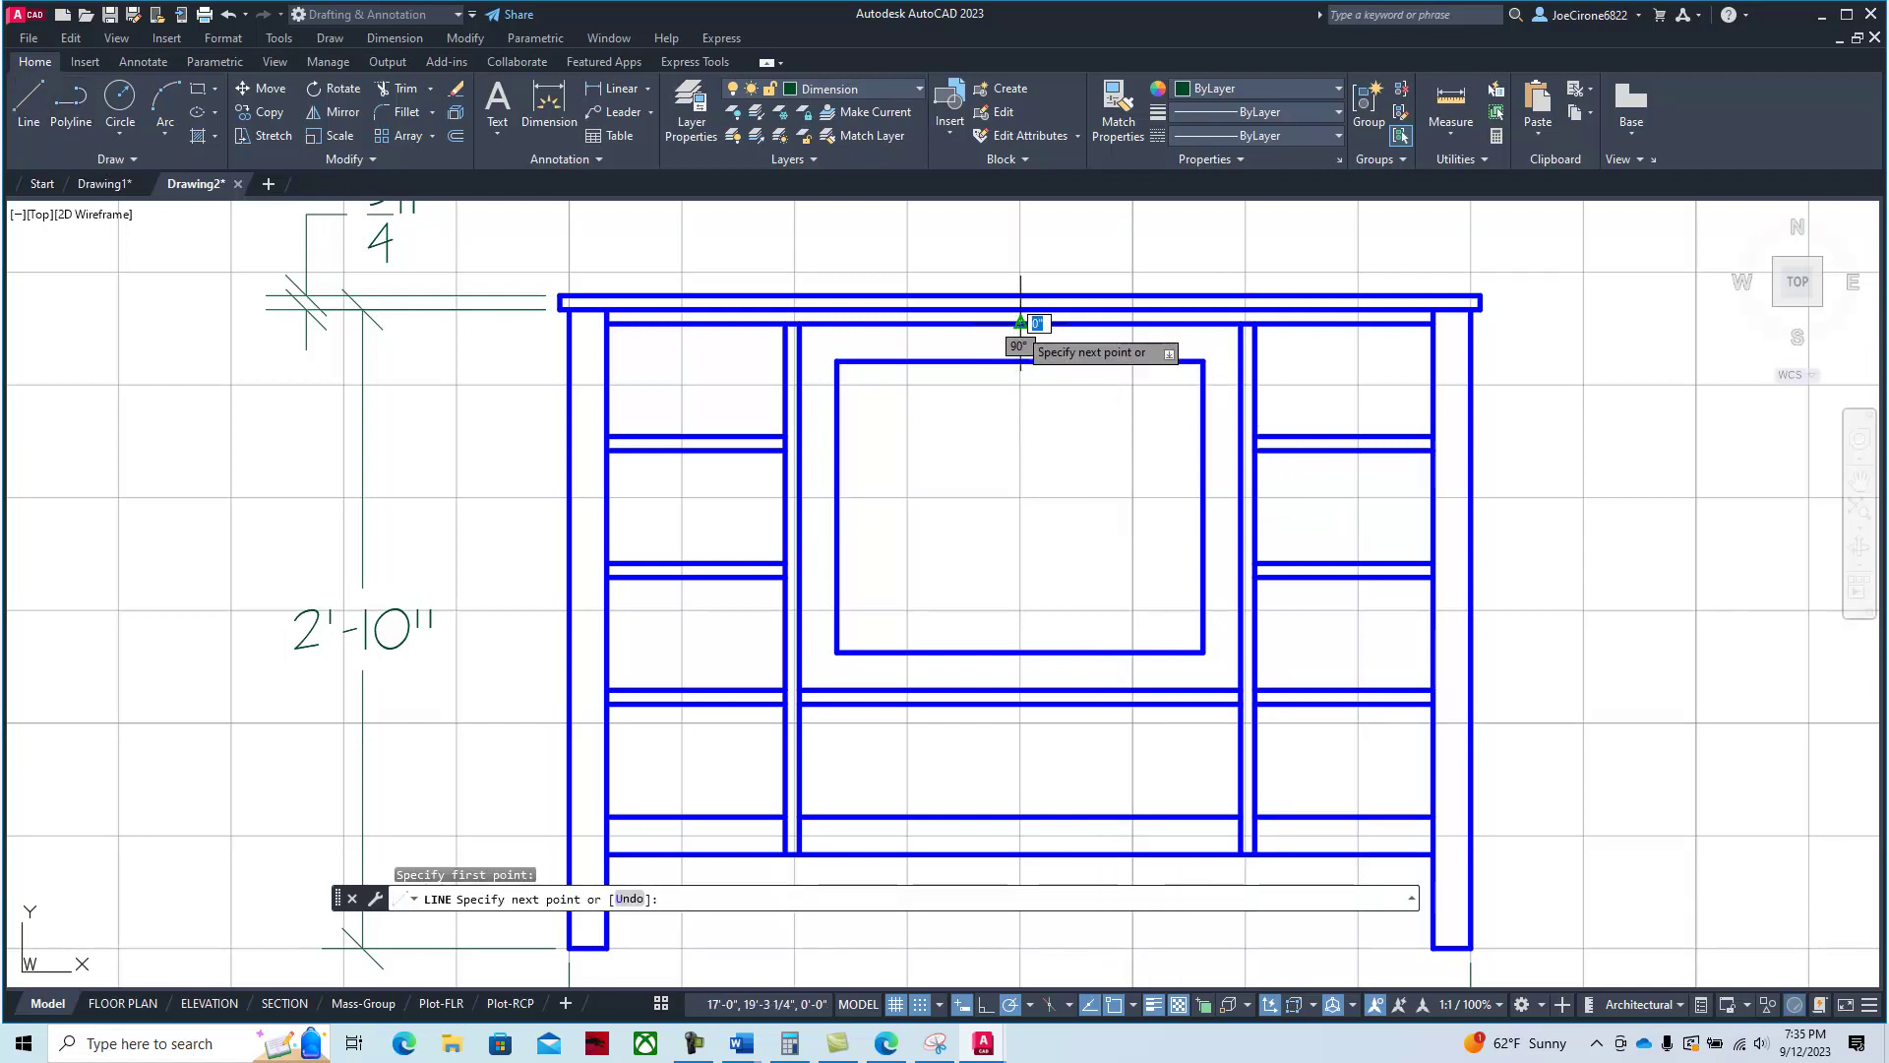
{"action": "left_click", "coordinate": [1020, 688]}
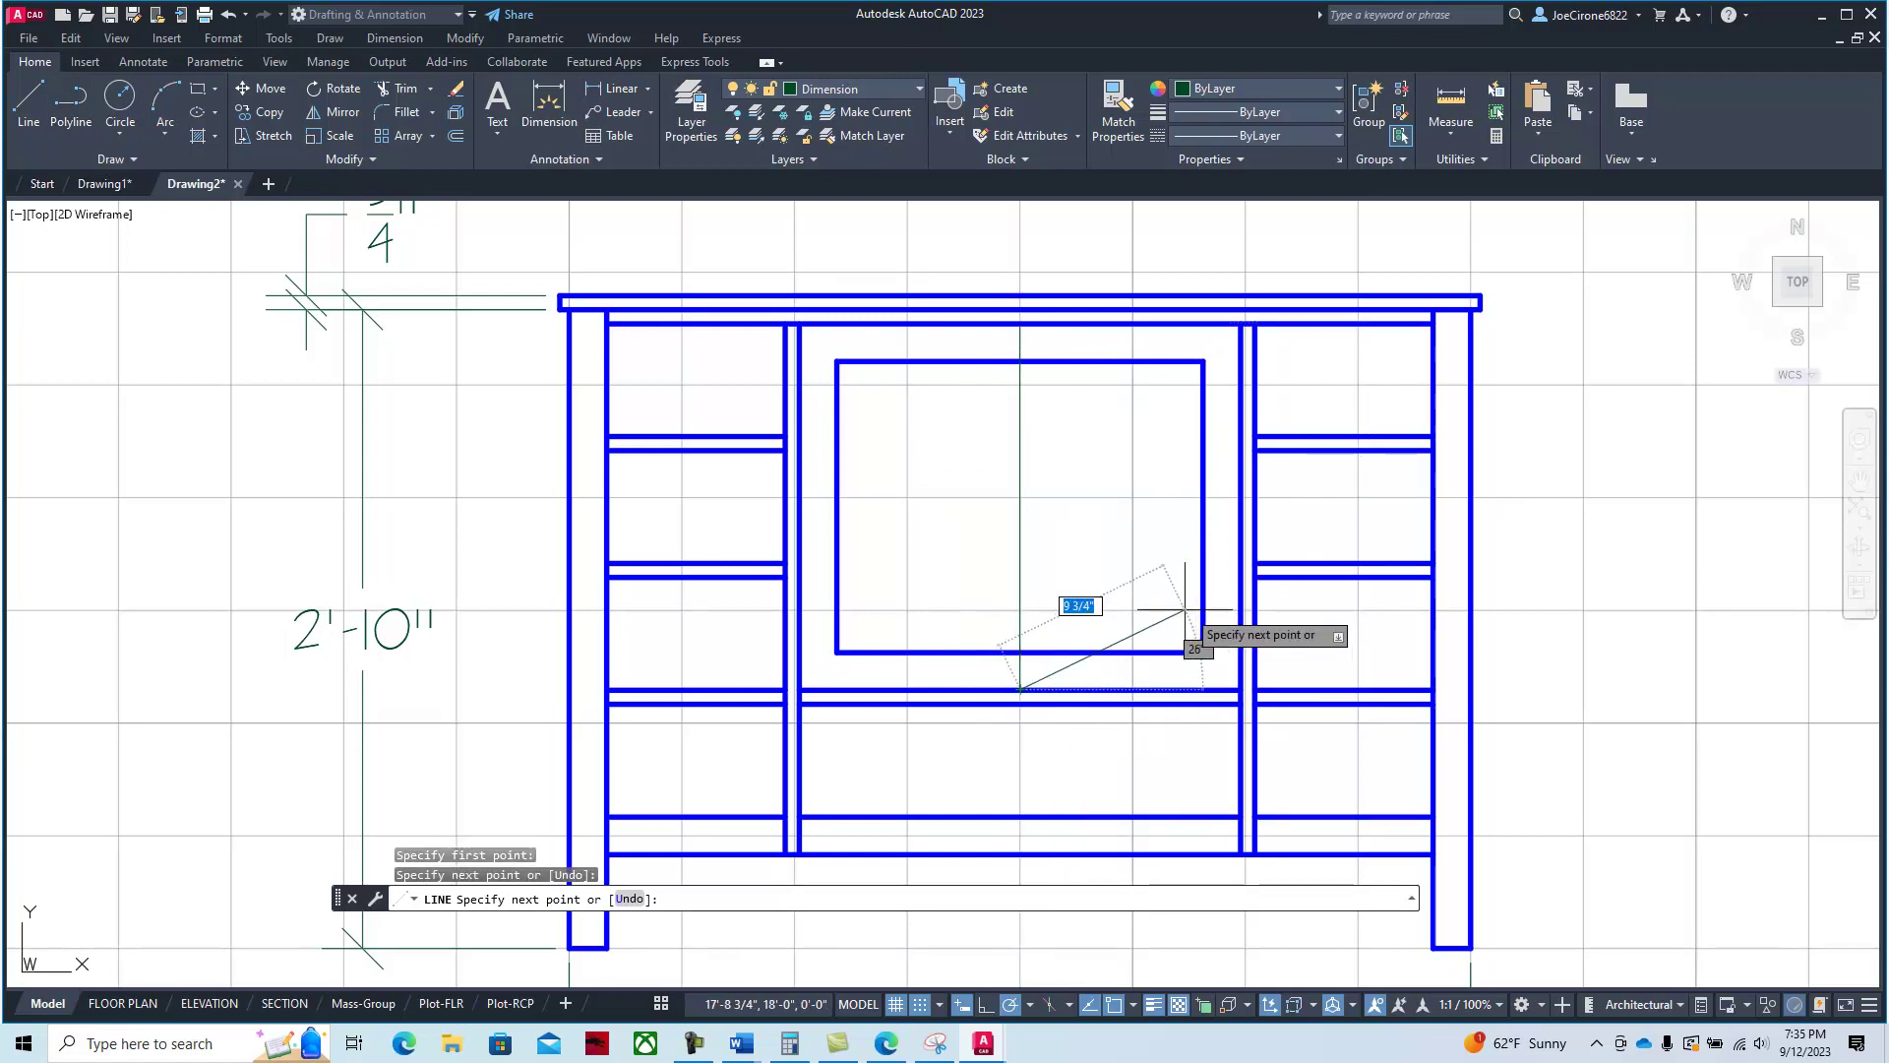
{"action": "key", "text": "Return"}
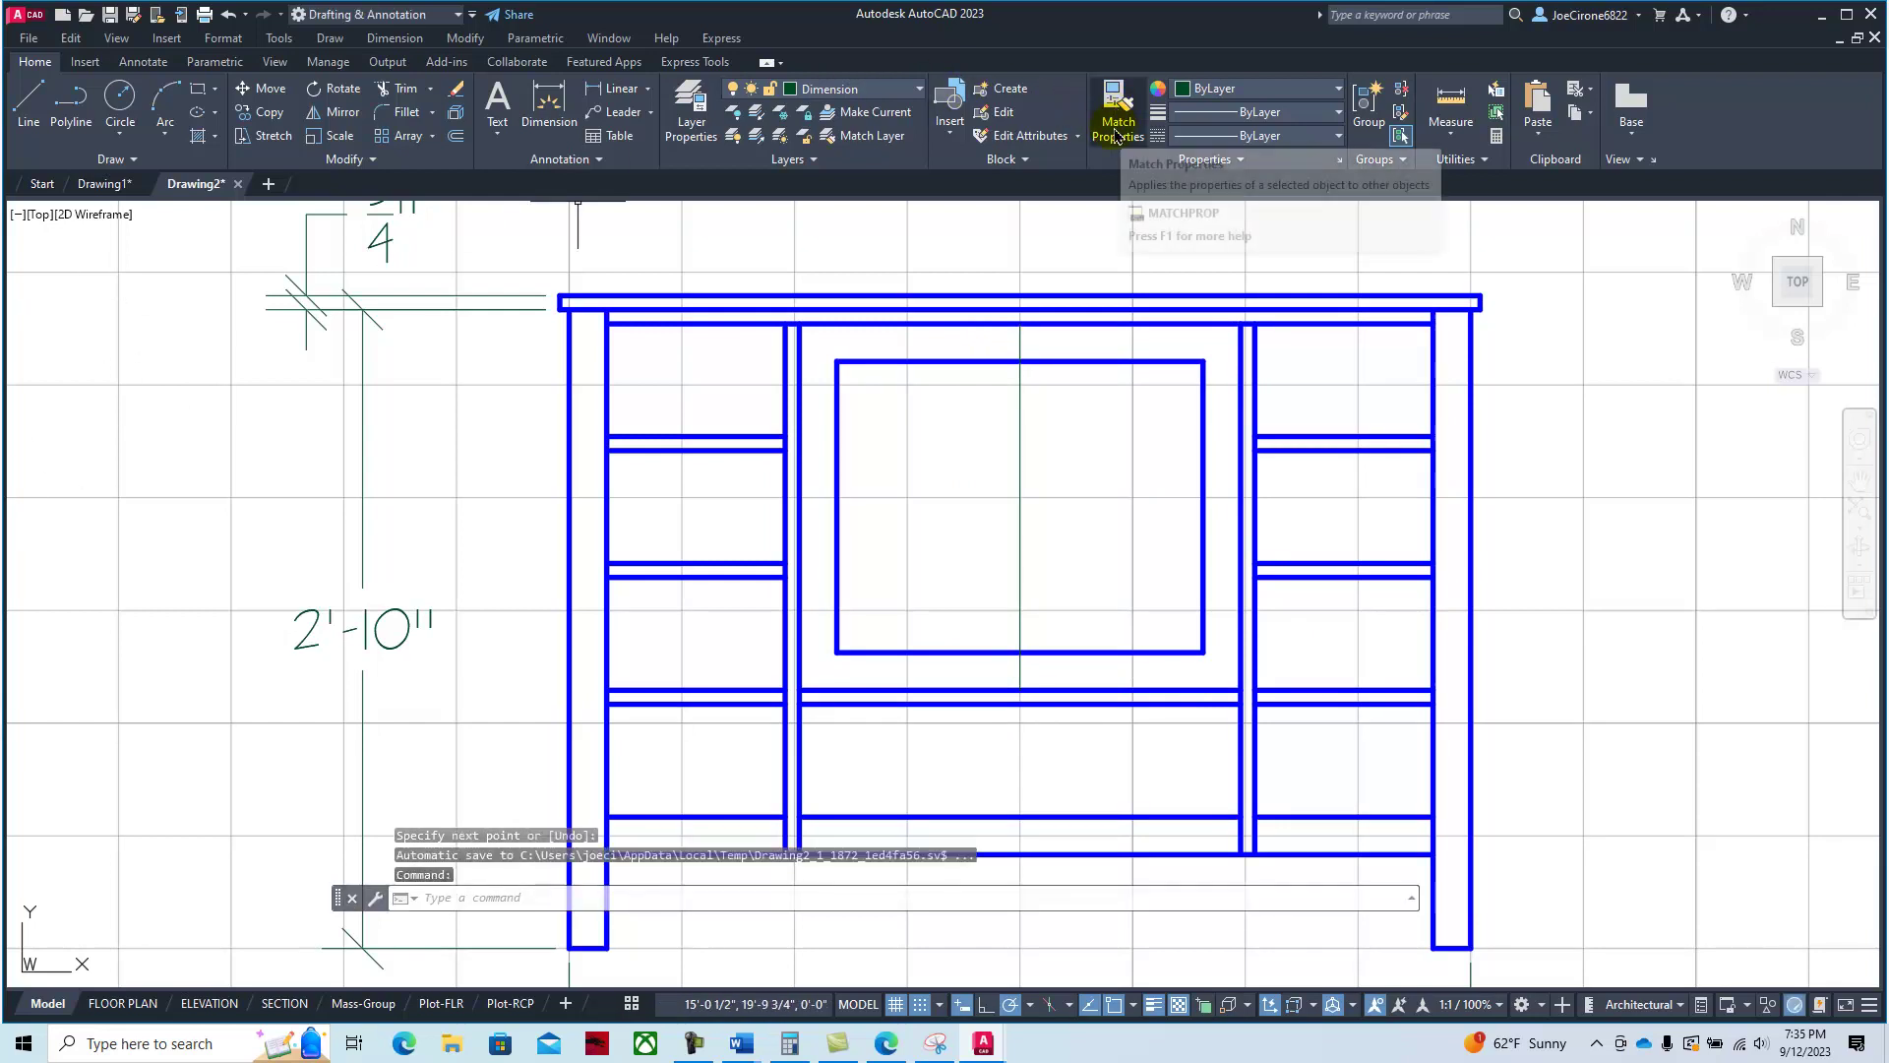
Move the vertical line between the doors to the Furniture layer and clear the selection.
{"action": "left_click", "coordinate": [1013, 473]}
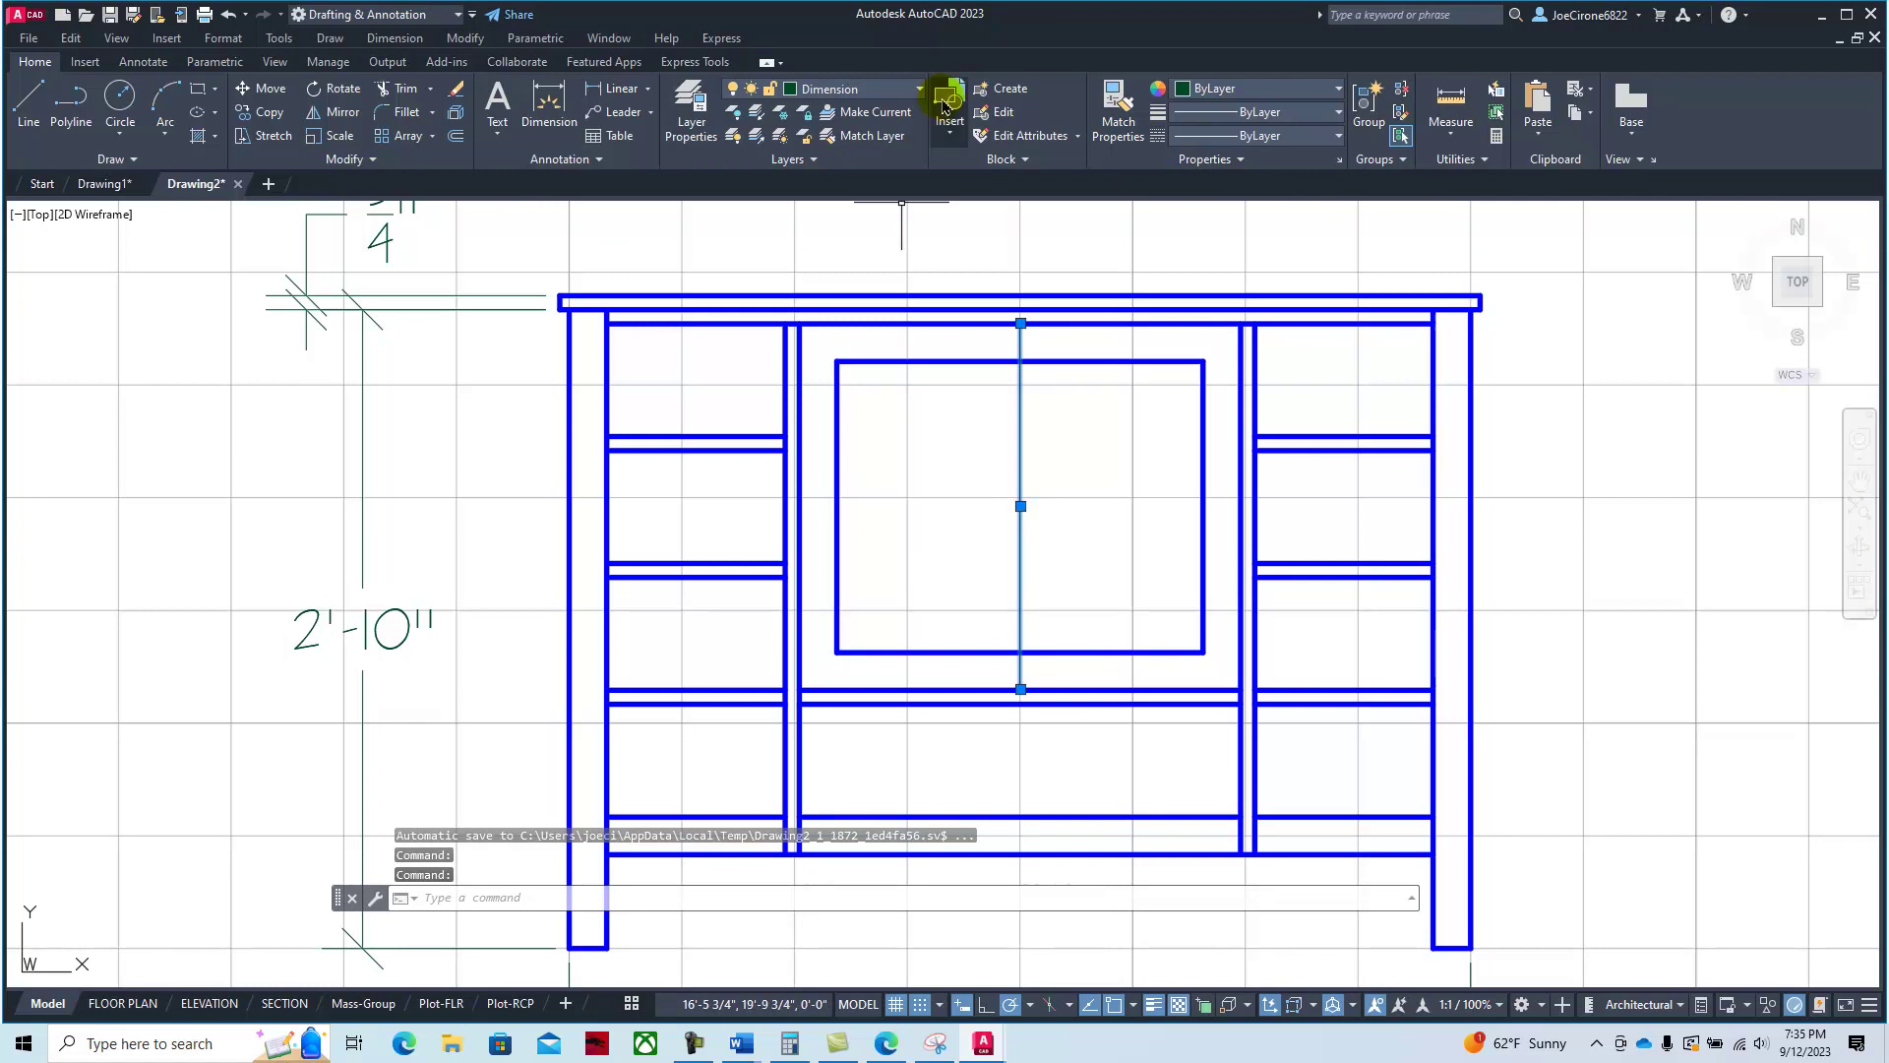
{"action": "left_click", "coordinate": [905, 94]}
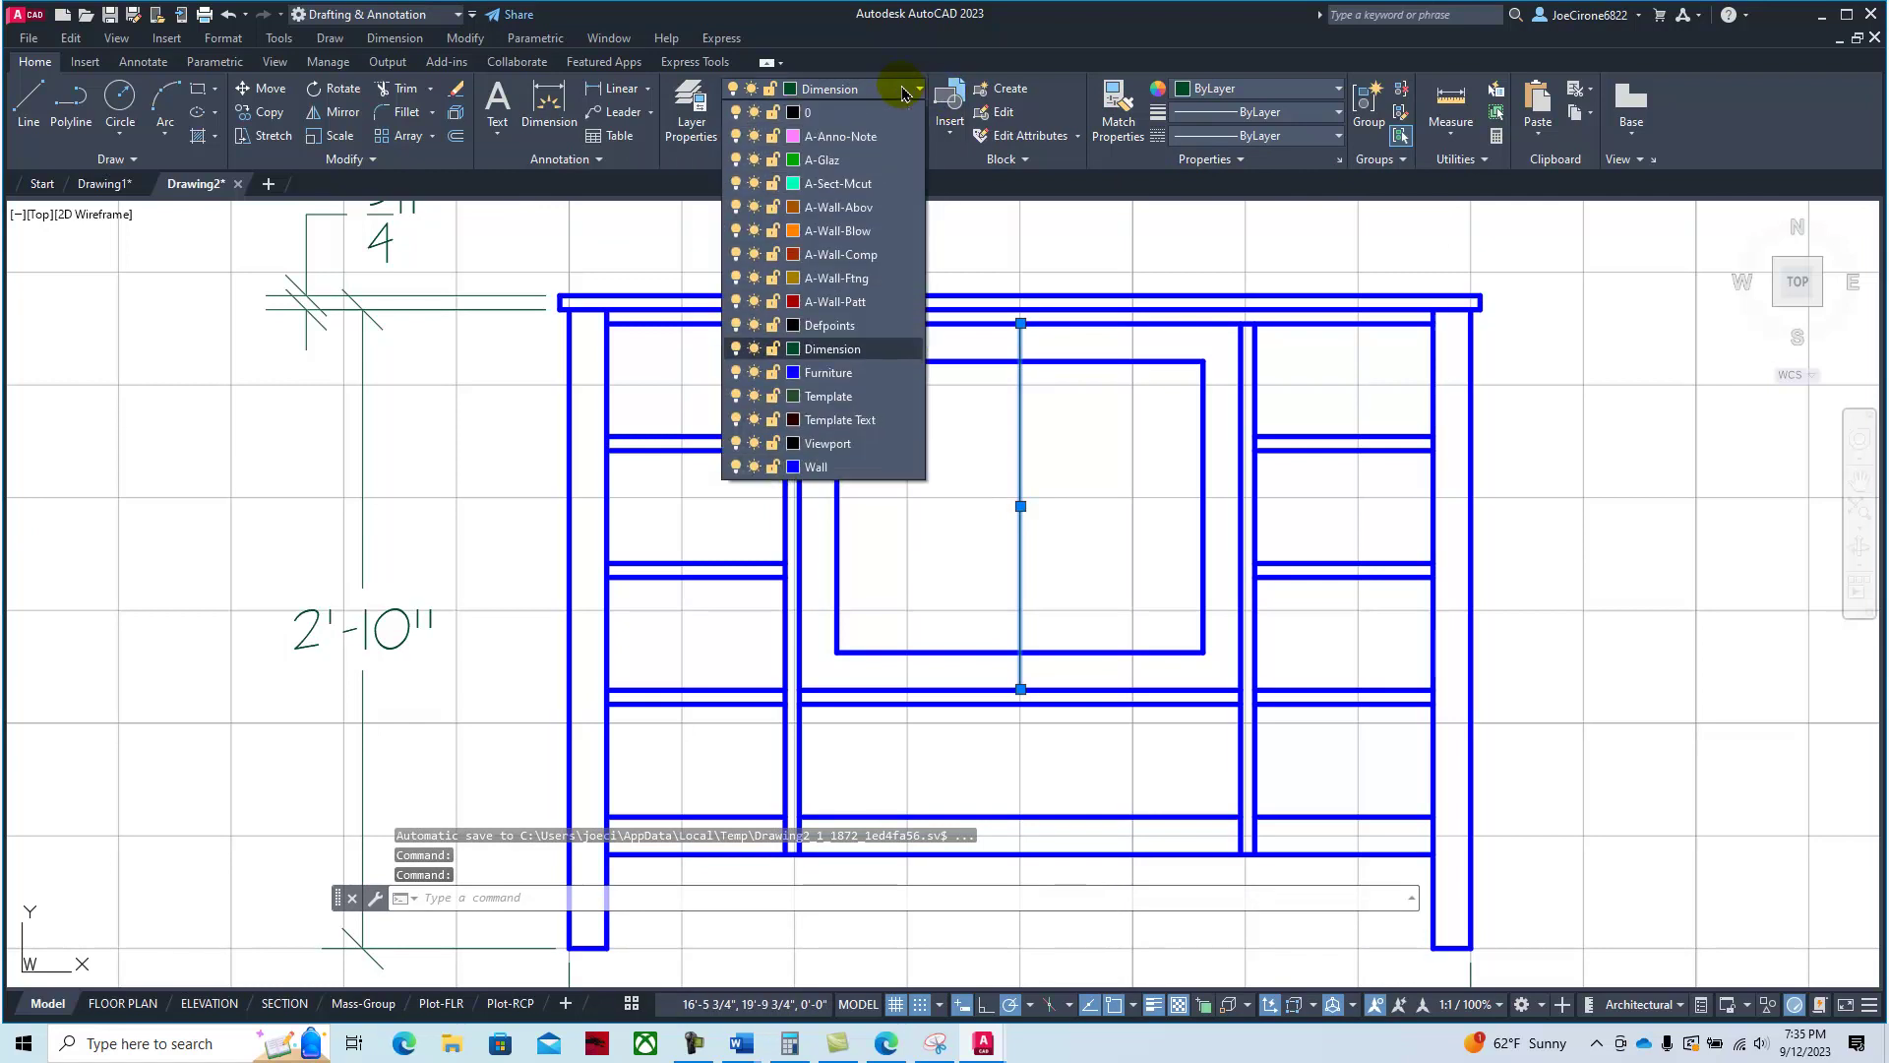
{"action": "left_click", "coordinate": [844, 379]}
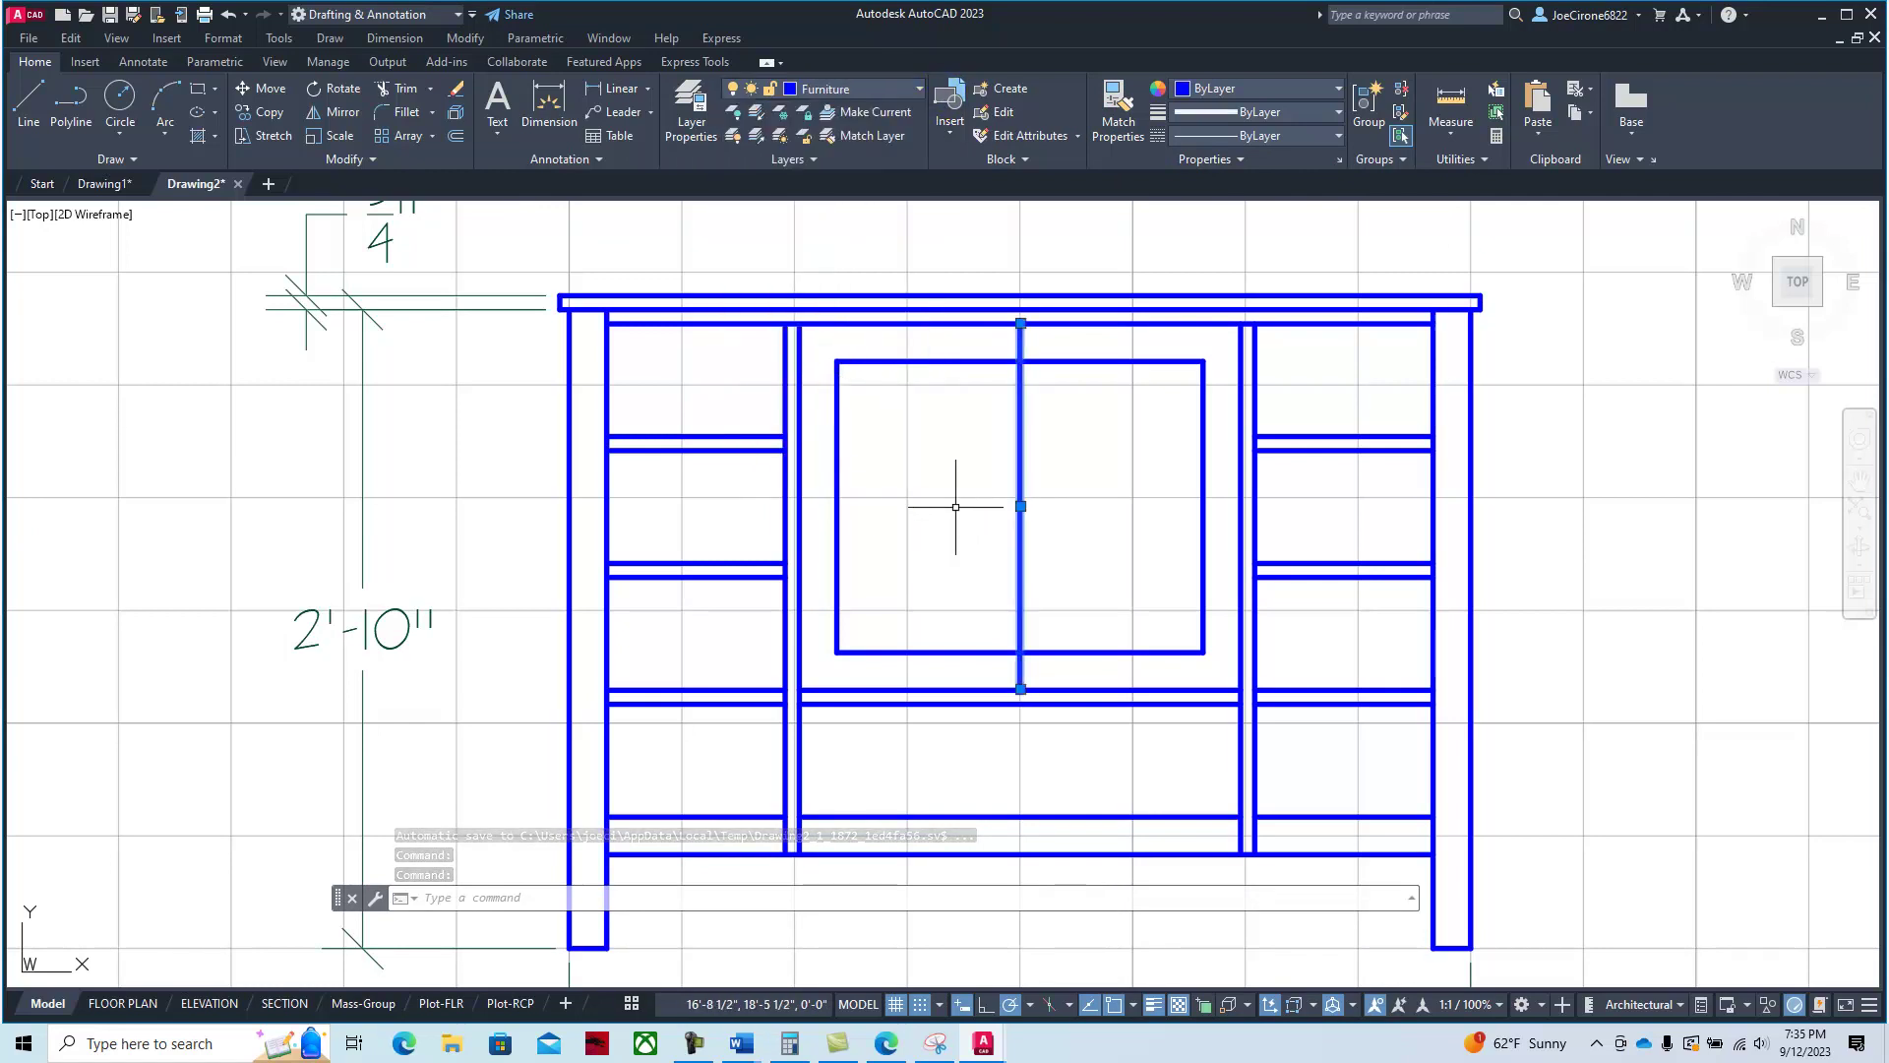
{"action": "key", "text": "Escape"}
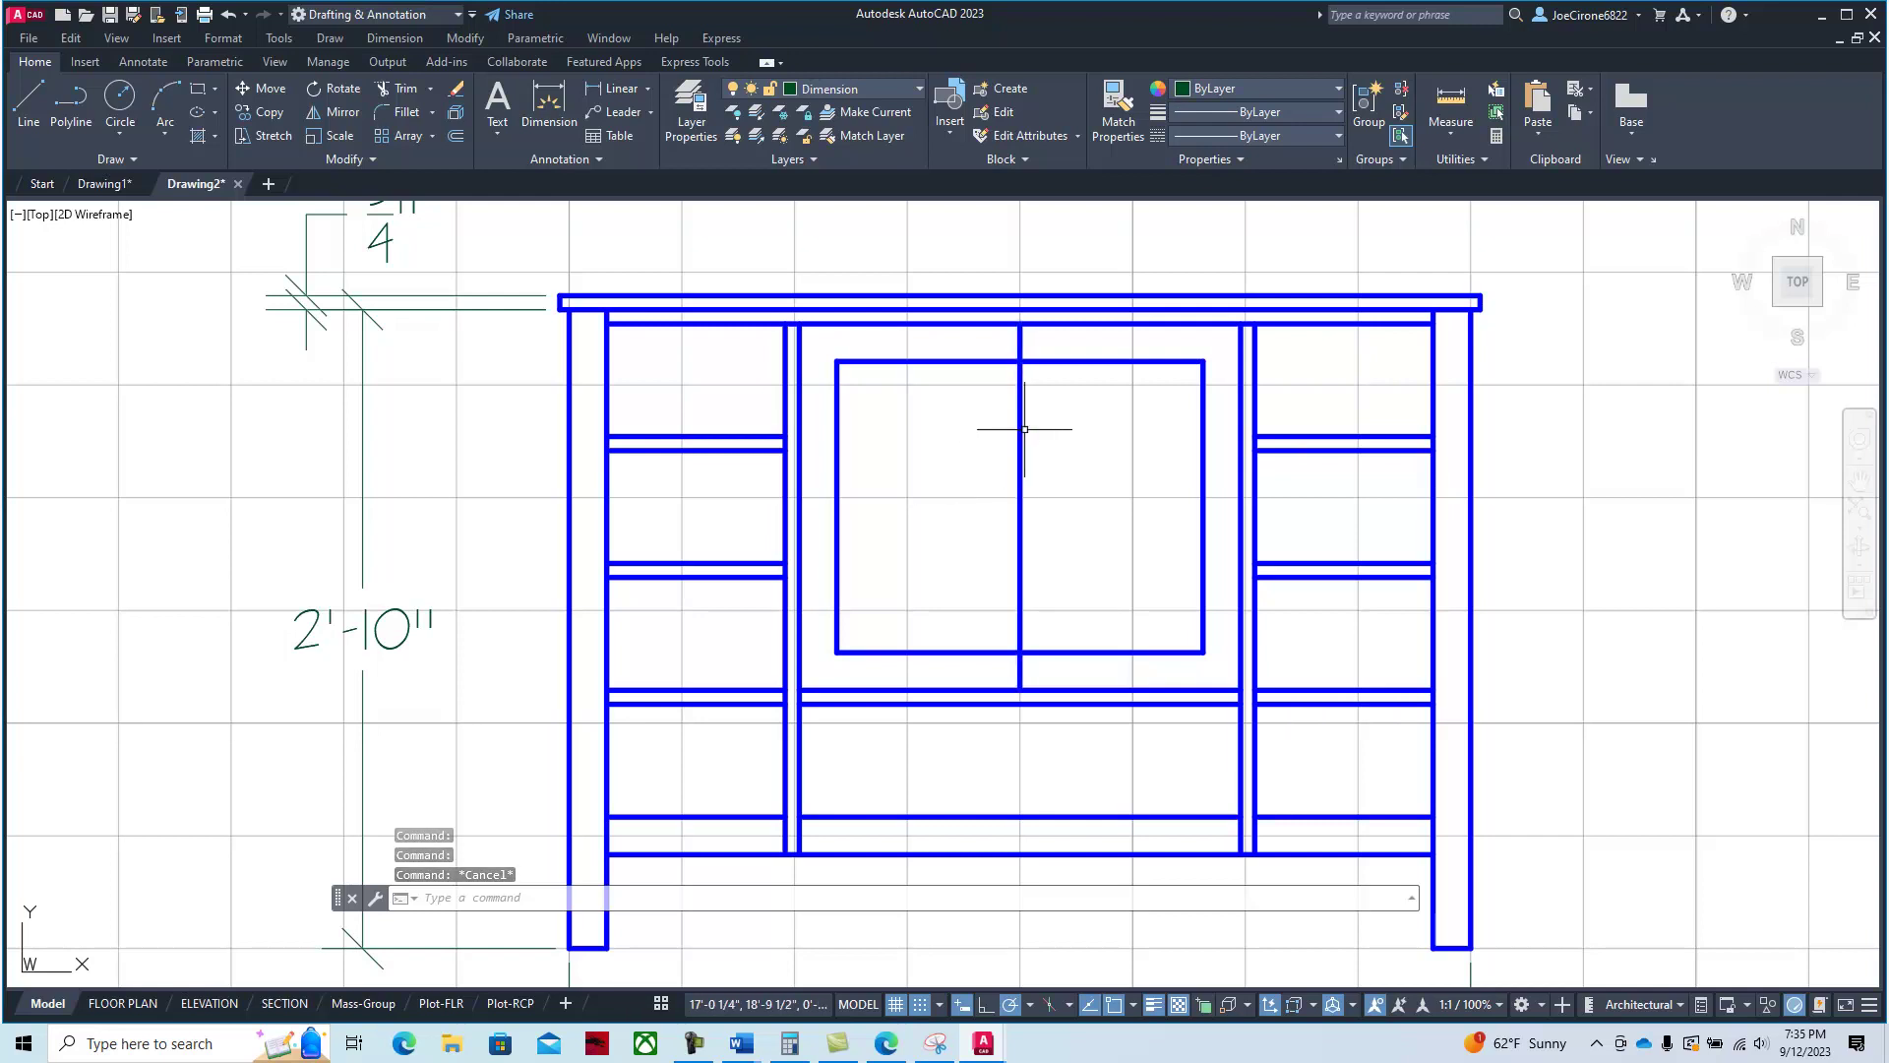
Offset the vertical centre line 2" to both sides to form the doors' inner stiles.
{"action": "left_click", "coordinate": [456, 137]}
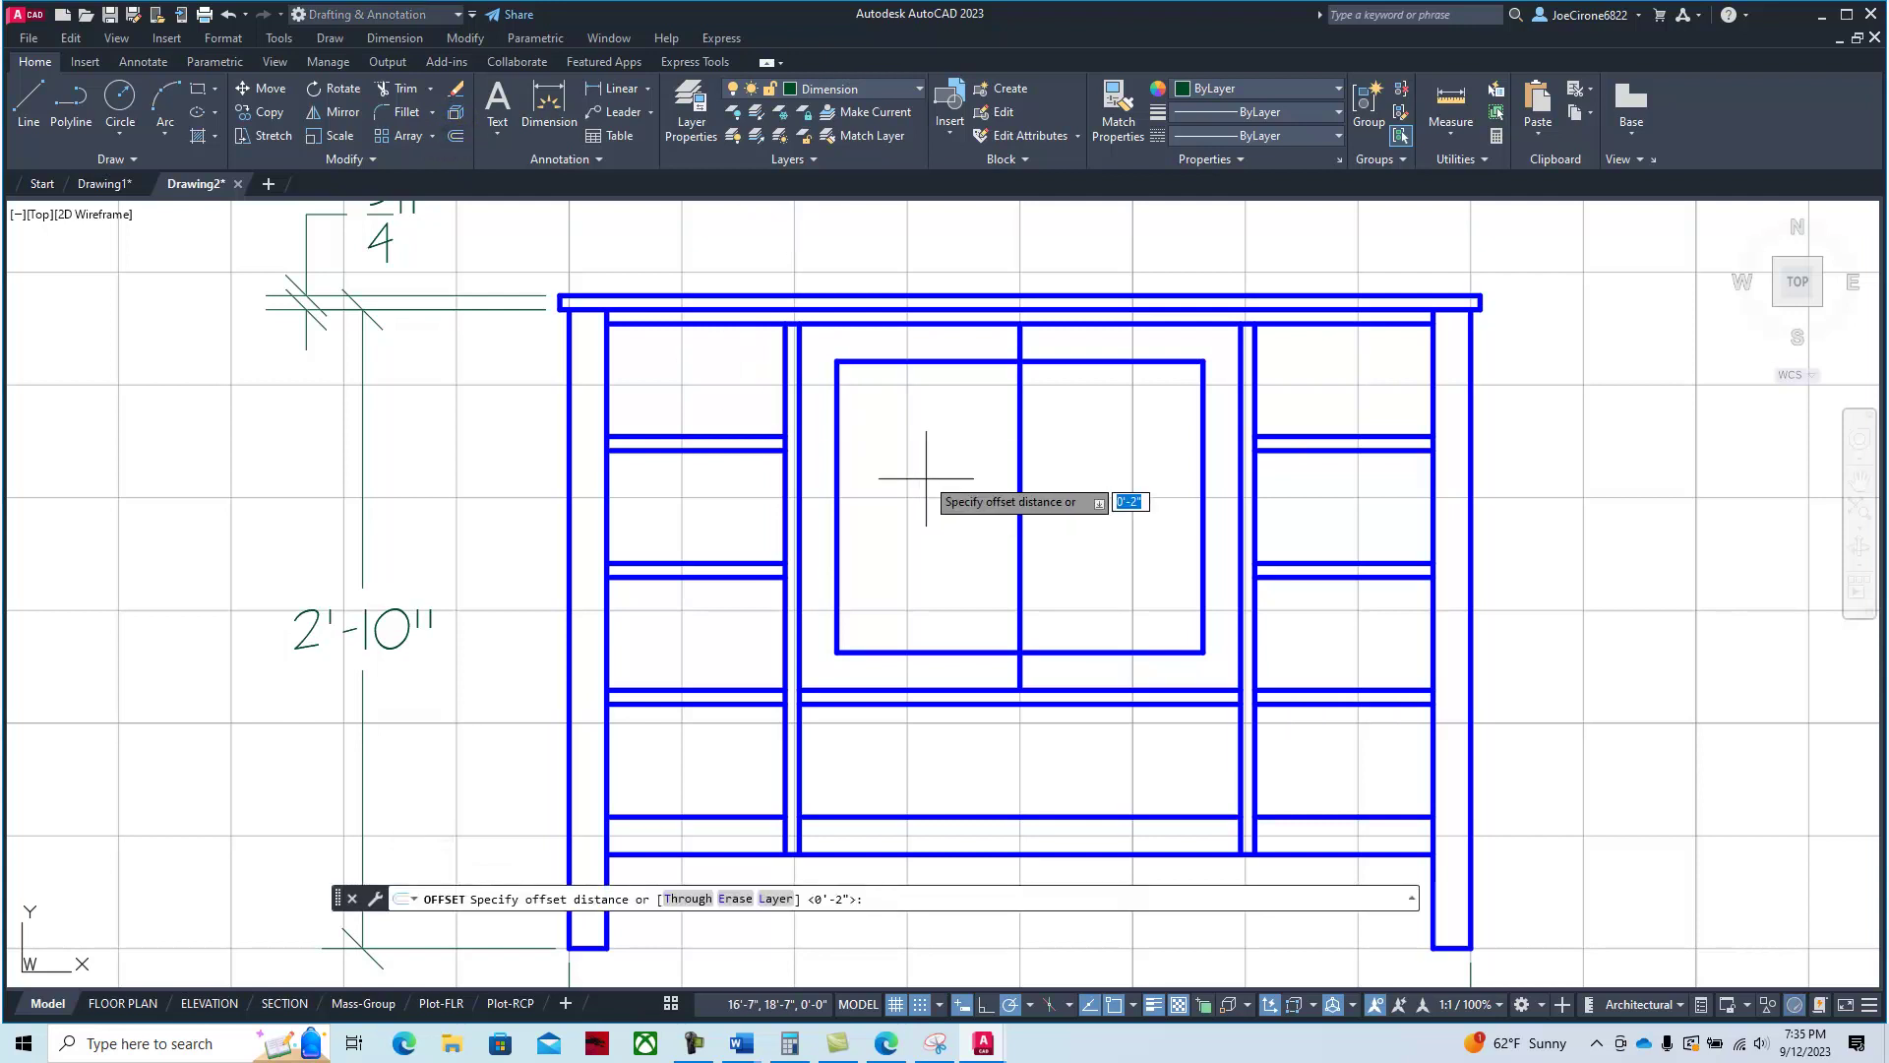
{"action": "key", "text": "Return"}
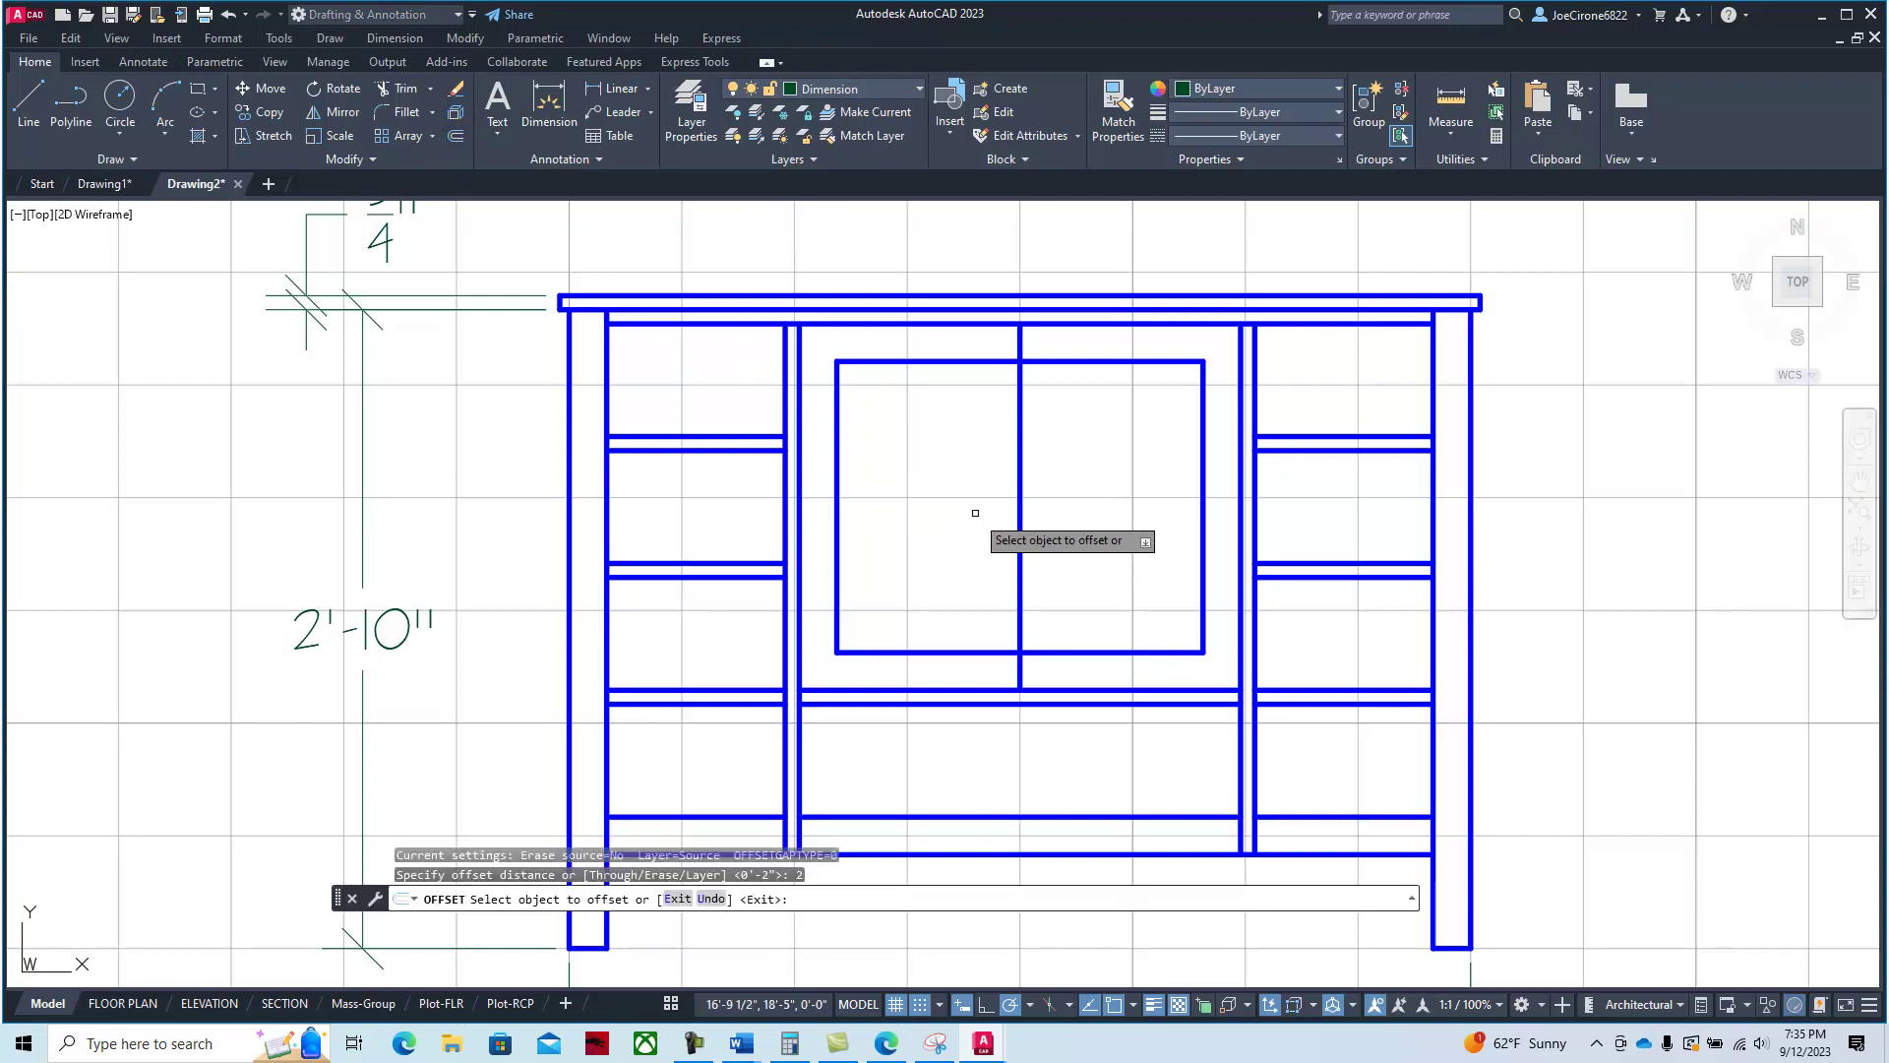
{"action": "left_click", "coordinate": [1019, 460]}
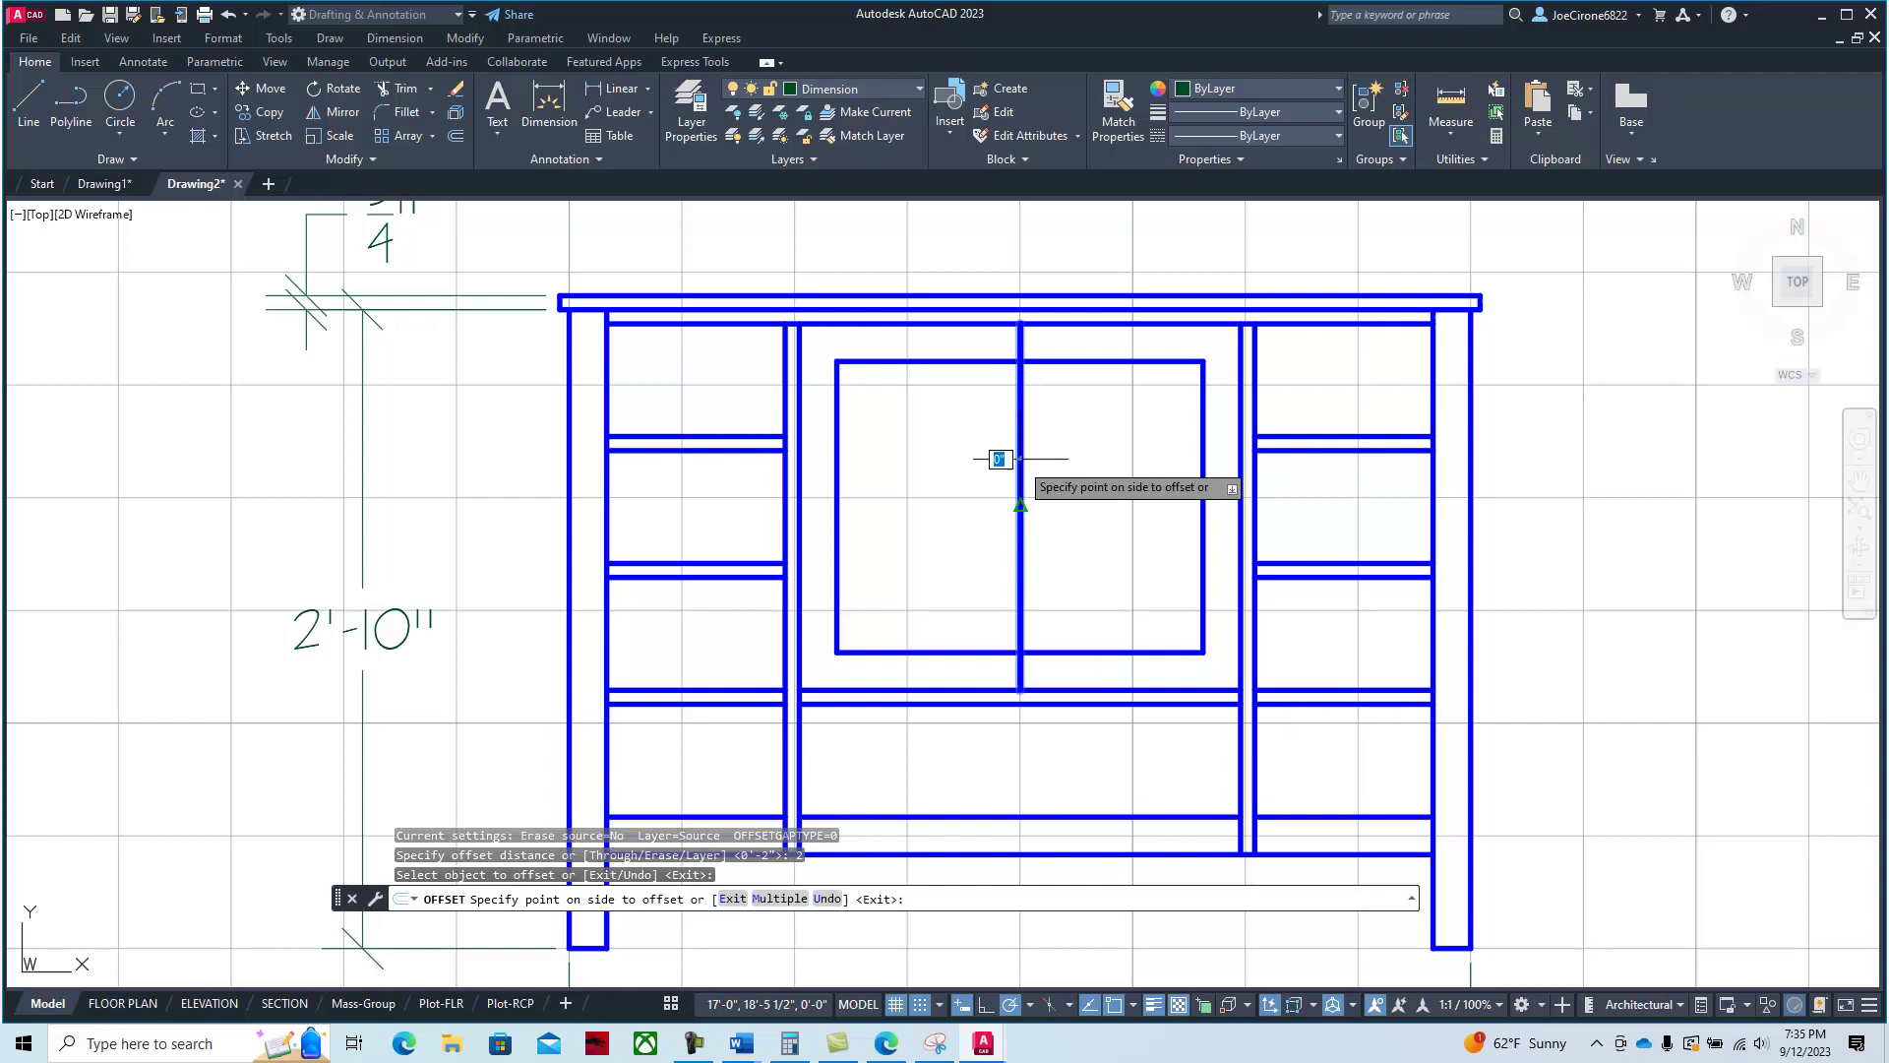
{"action": "left_click", "coordinate": [928, 496]}
{"action": "left_click", "coordinate": [1024, 460]}
{"action": "left_click", "coordinate": [1051, 460]}
{"action": "right_click", "coordinate": [1174, 466]}
{"action": "left_click", "coordinate": [1205, 476]}
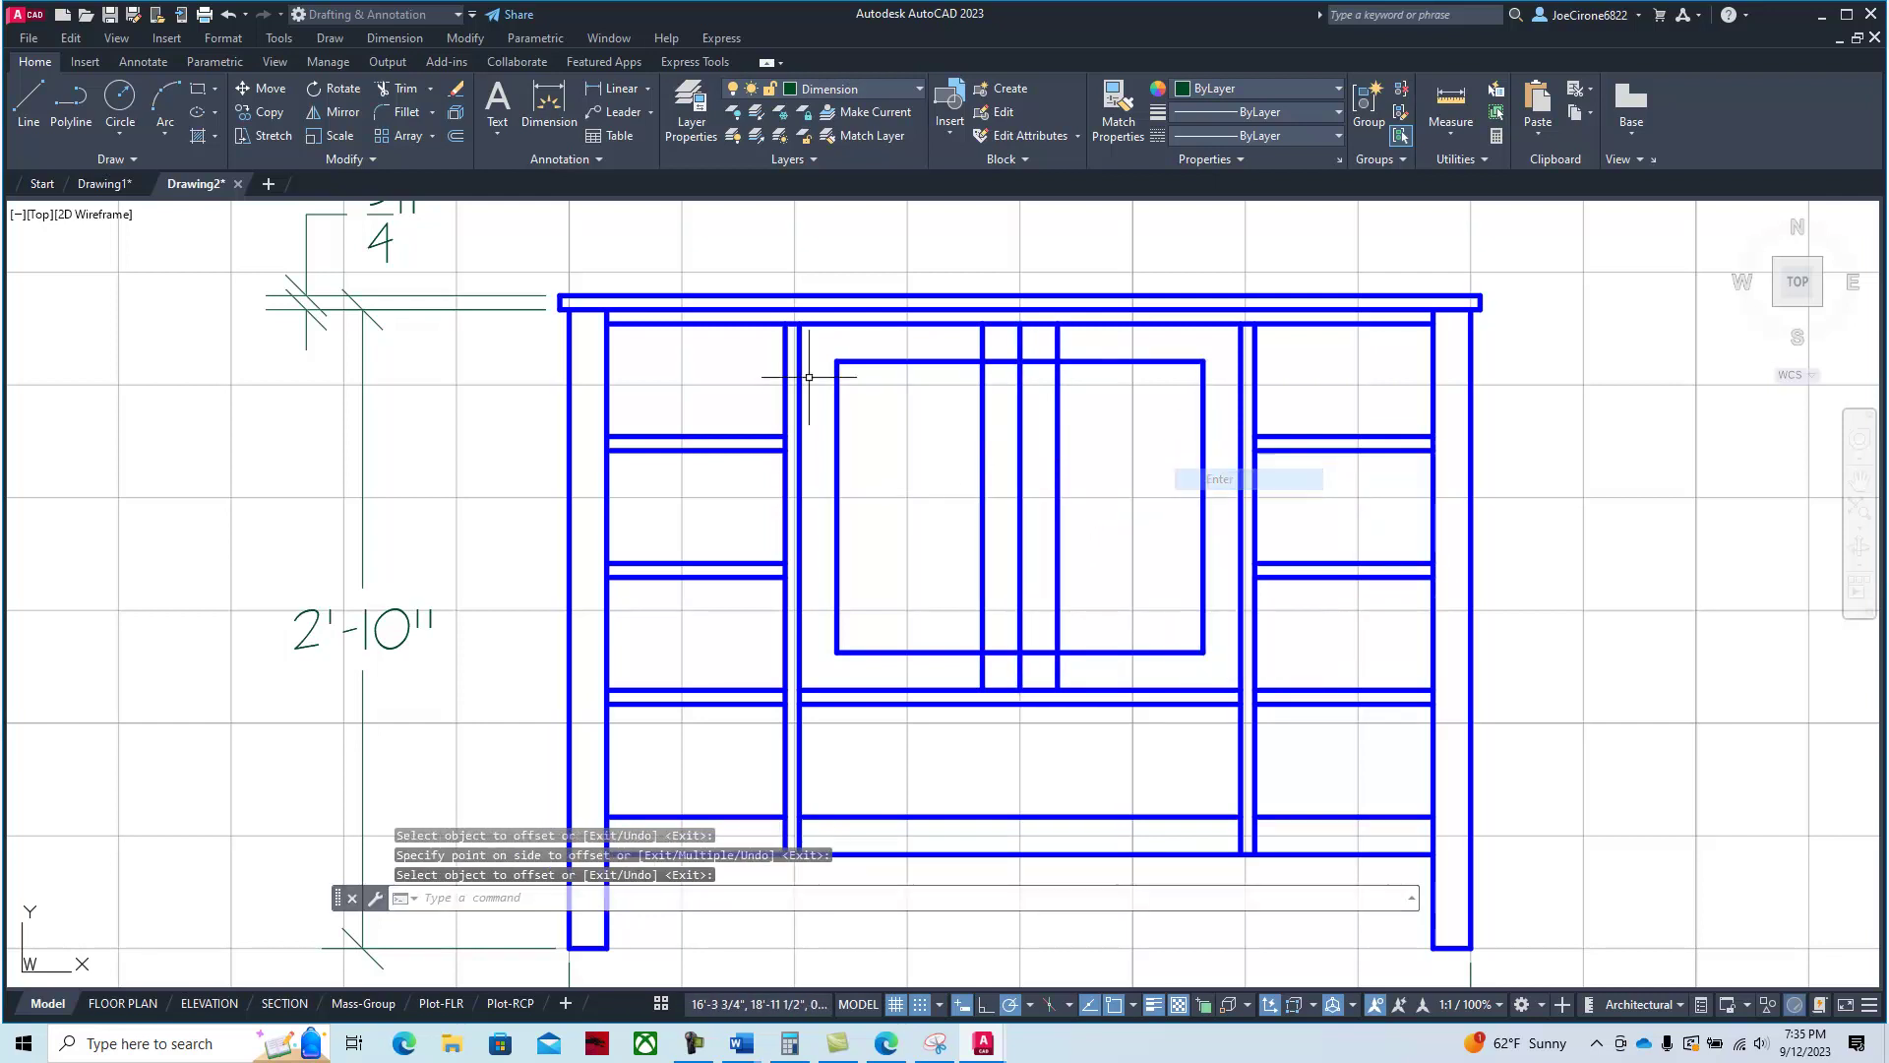
Trim the offset lines beyond the inner frame and the horizontal segments between them, leaving two separate door panels.
{"action": "left_click", "coordinate": [399, 95]}
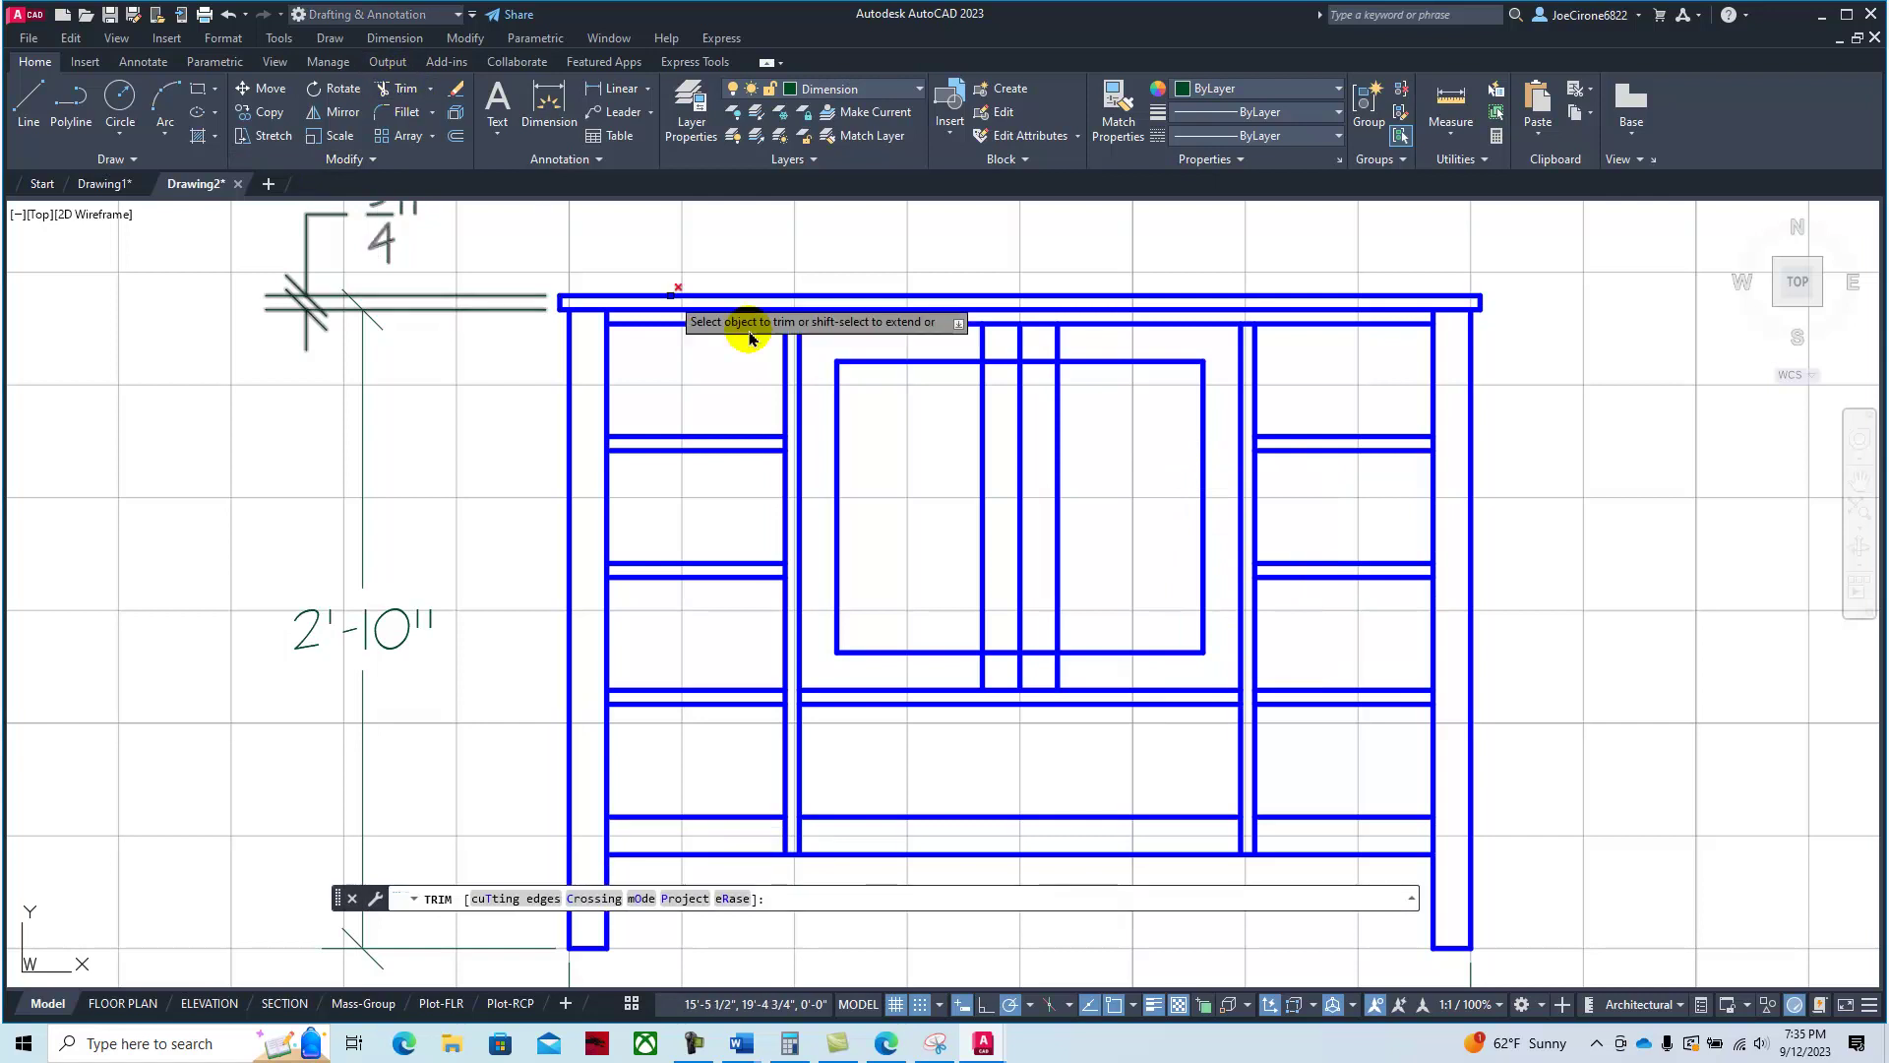
{"action": "left_click", "coordinate": [981, 335]}
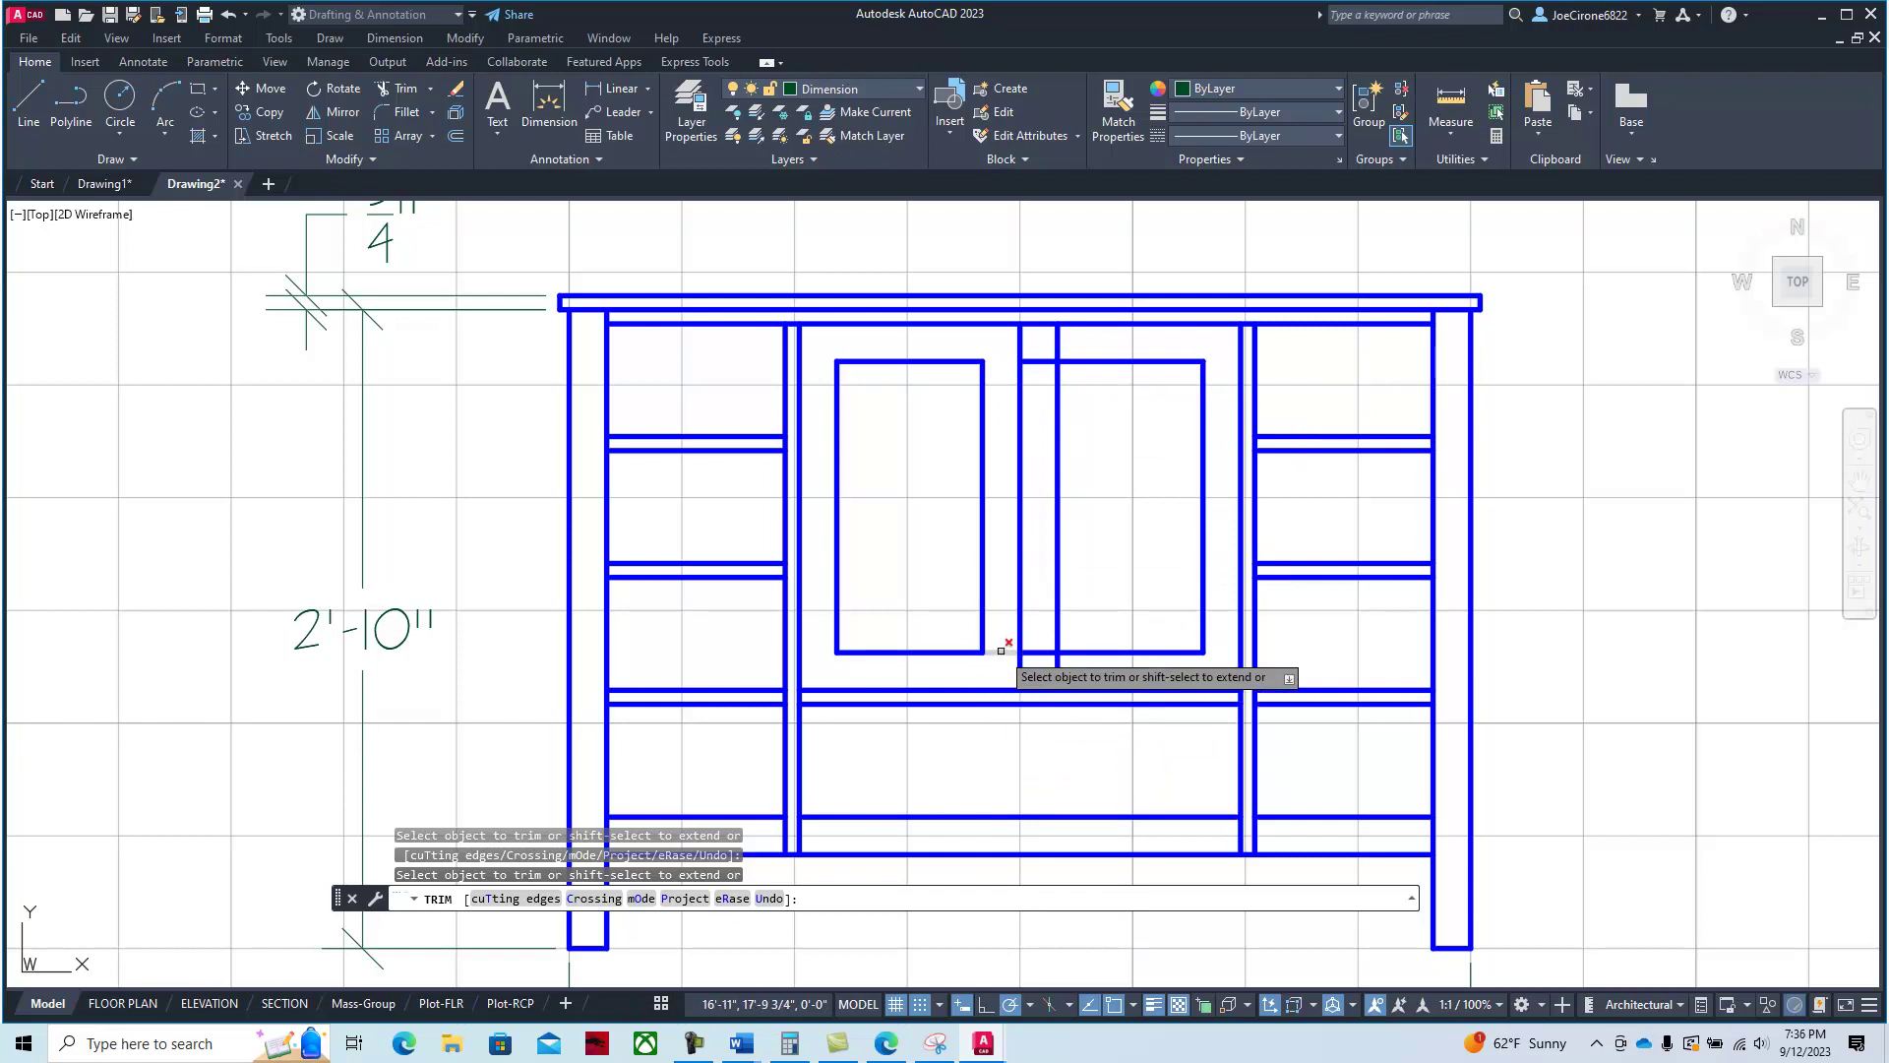
{"action": "left_click", "coordinate": [1056, 656]}
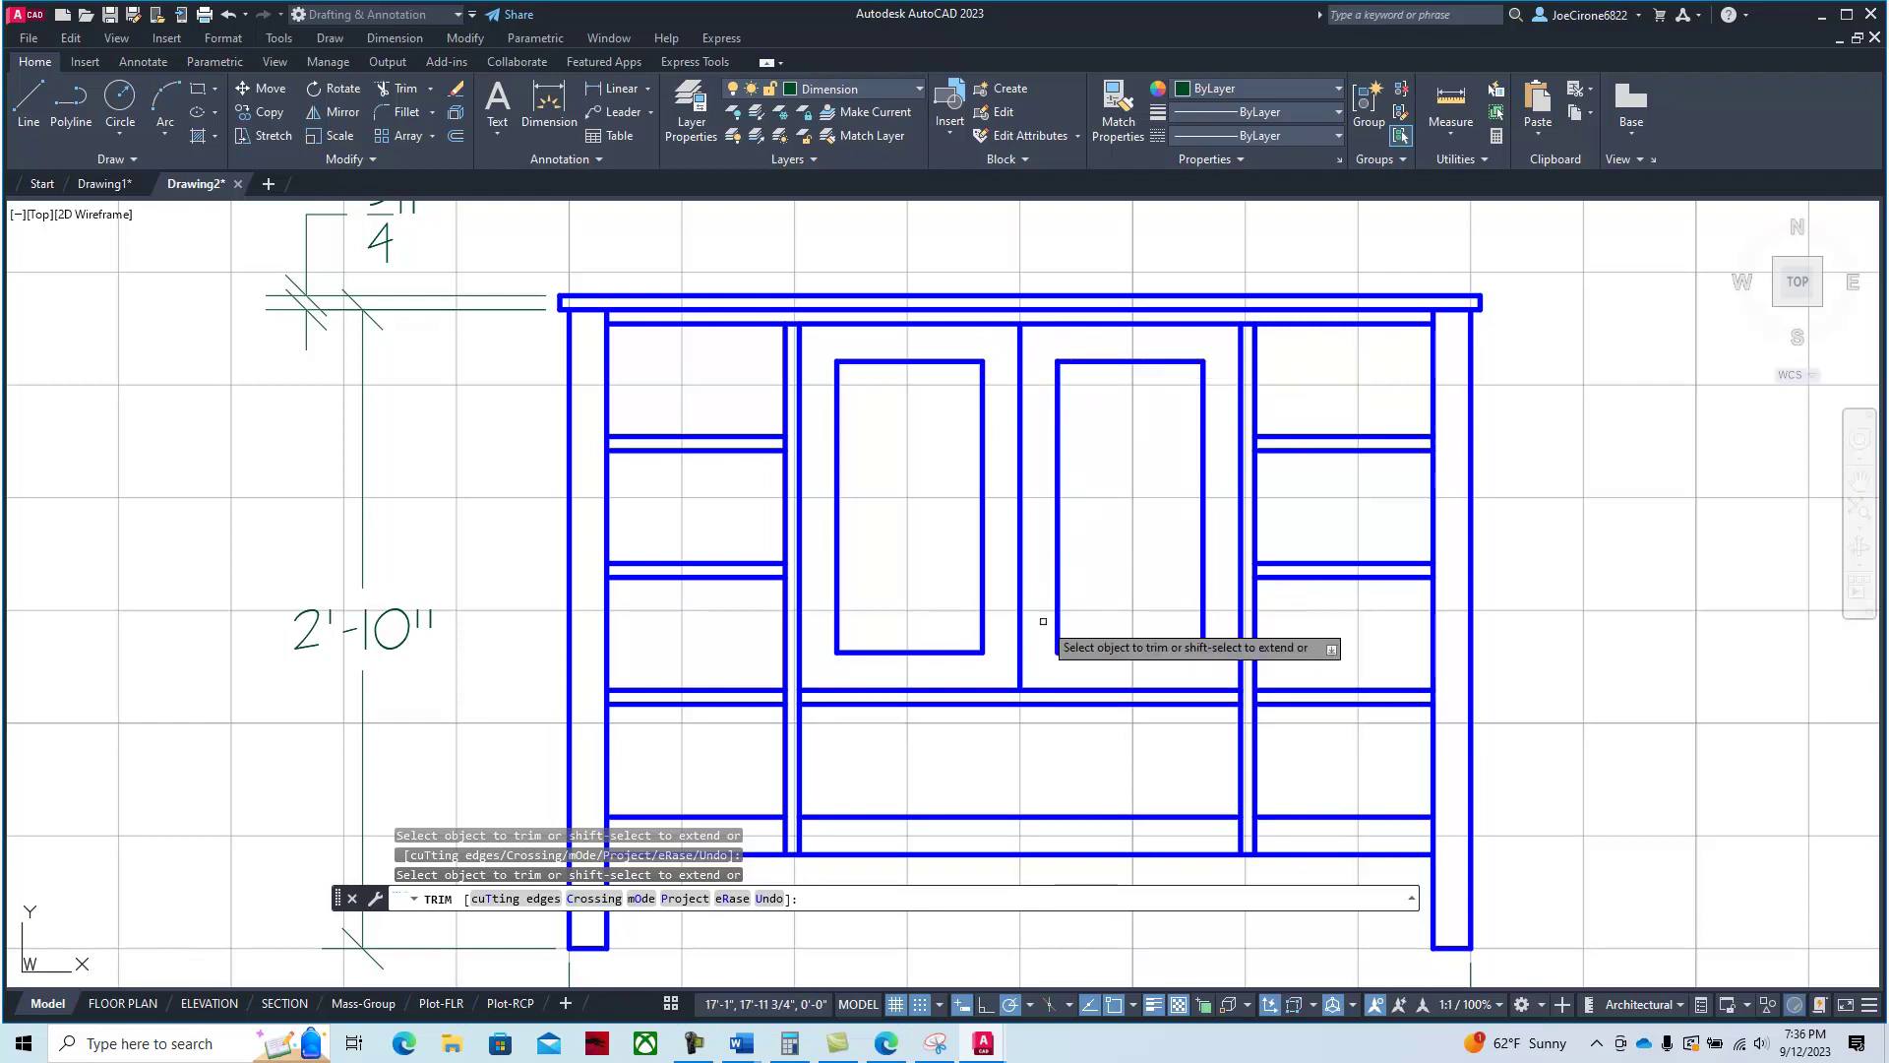
Switch to Snipping Tool, examine the knob and drawer pull sizes and positions in the vanity reference, and return to AutoCAD.
{"action": "scroll", "coordinate": [1581, 572], "scroll_direction": "down", "scroll_amount": 2}
{"action": "middle_click_drag", "start_coordinate": [1581, 572], "coordinate": [1273, 522]}
{"action": "left_click", "coordinate": [935, 1042]}
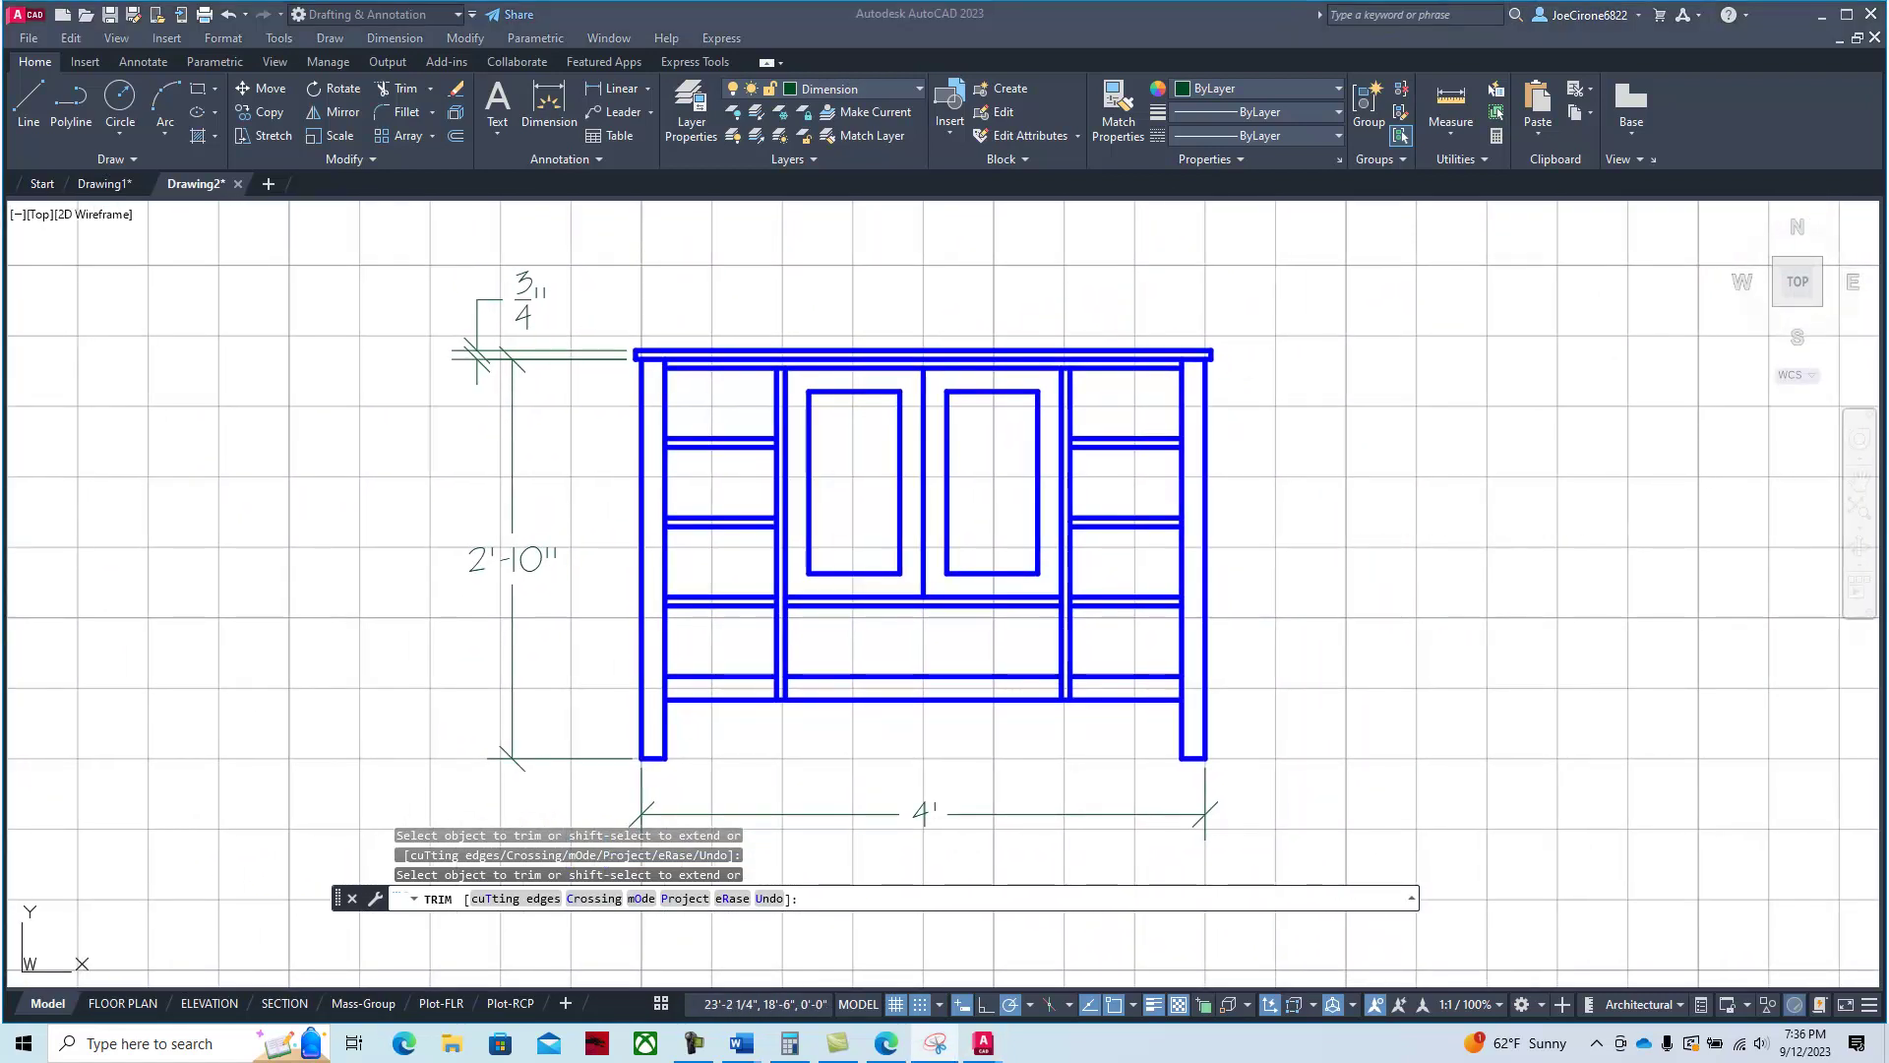
{"action": "left_click_drag", "start_coordinate": [1526, 160], "coordinate": [1231, 169]}
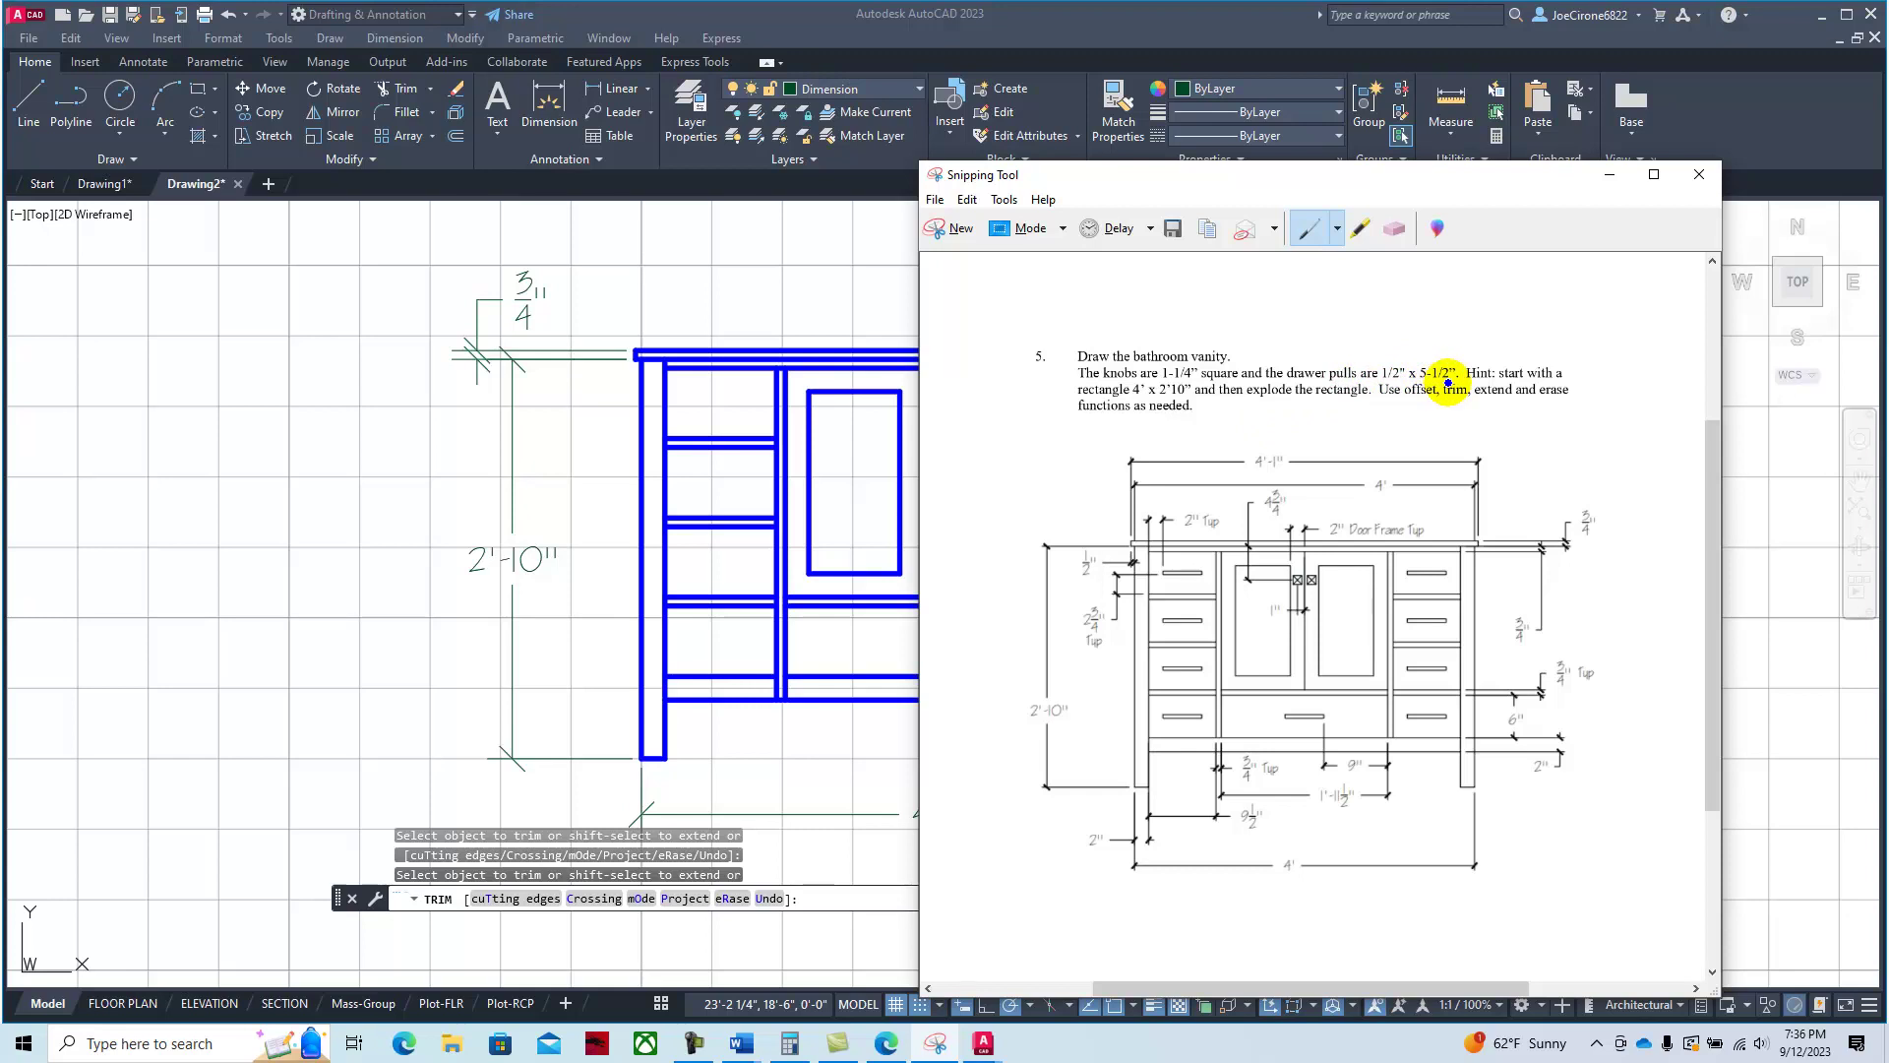
{"action": "mouse_move", "coordinate": [1275, 177]}
{"action": "left_mouse_down"}
{"action": "mouse_move", "coordinate": [1869, 138]}
{"action": "mouse_move", "coordinate": [1713, 69]}
{"action": "left_mouse_up"}
{"action": "left_click_drag", "start_coordinate": [1520, 169], "coordinate": [1422, 186]}
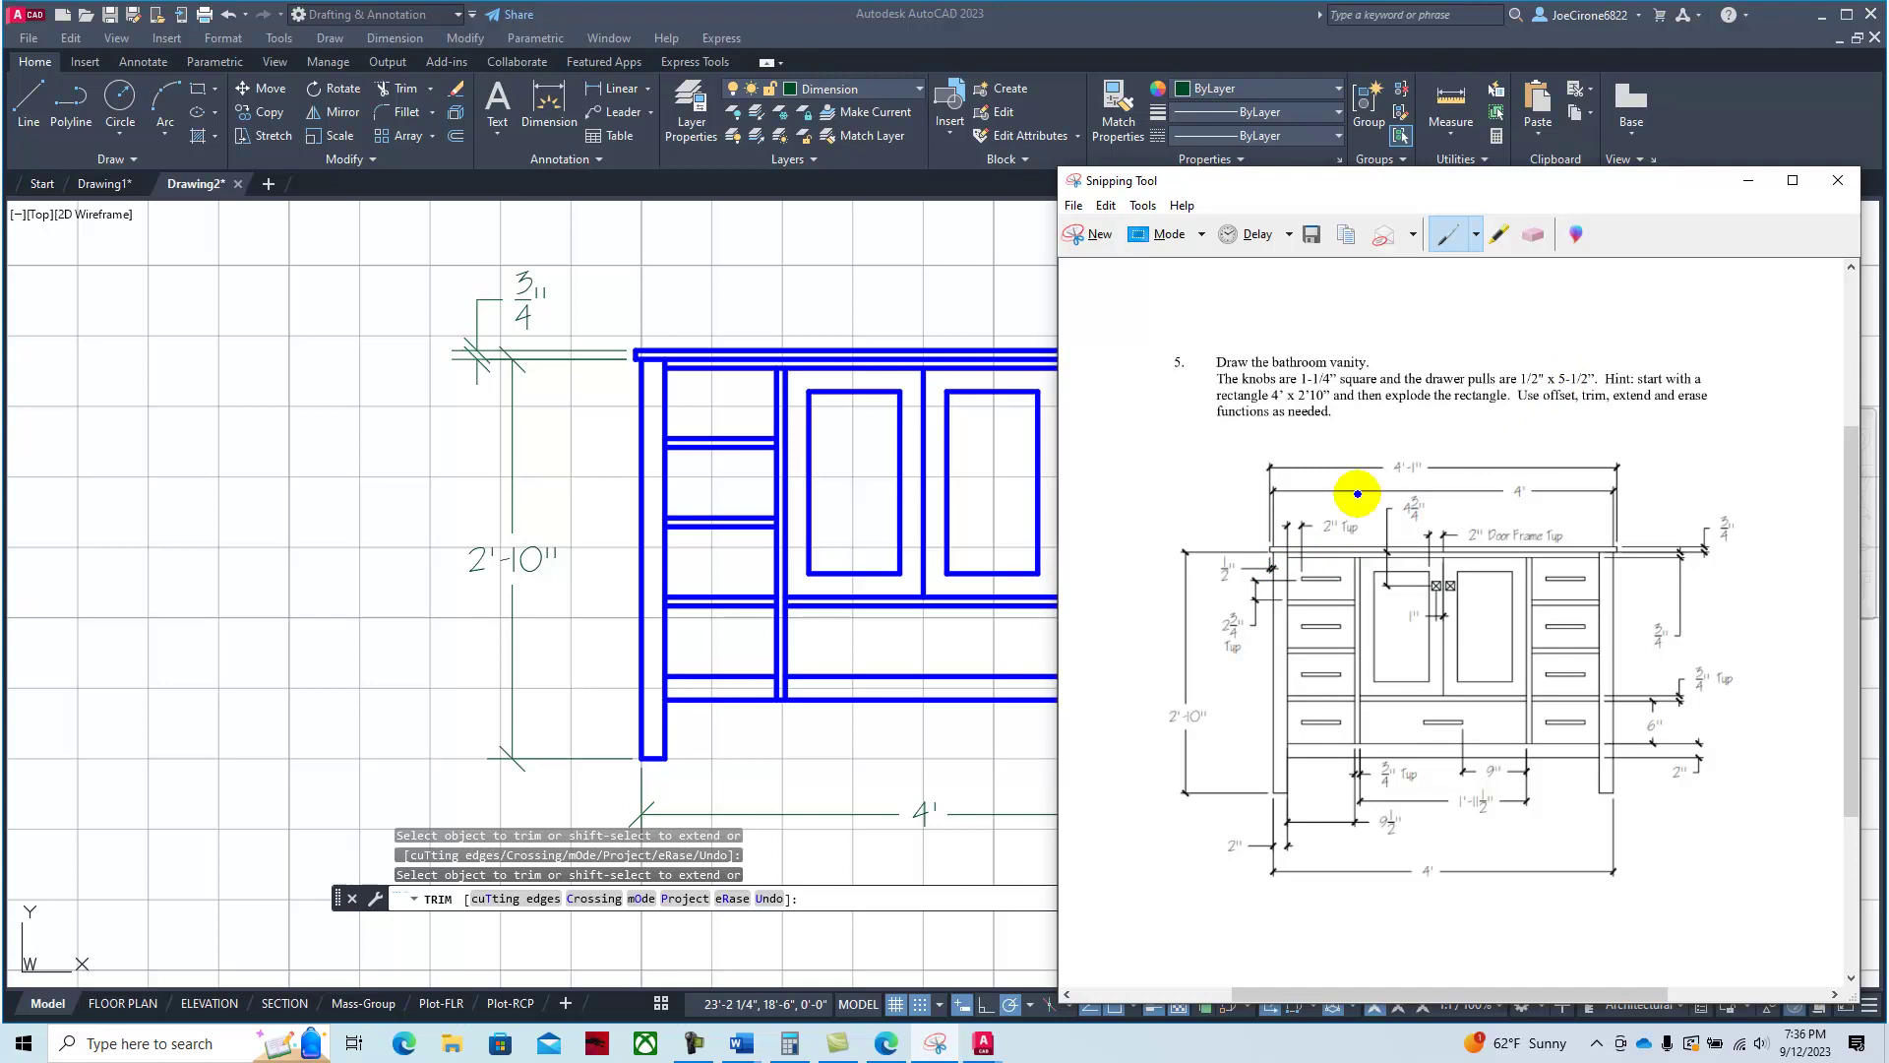
{"action": "left_click_drag", "start_coordinate": [1353, 200], "coordinate": [1888, 197]}
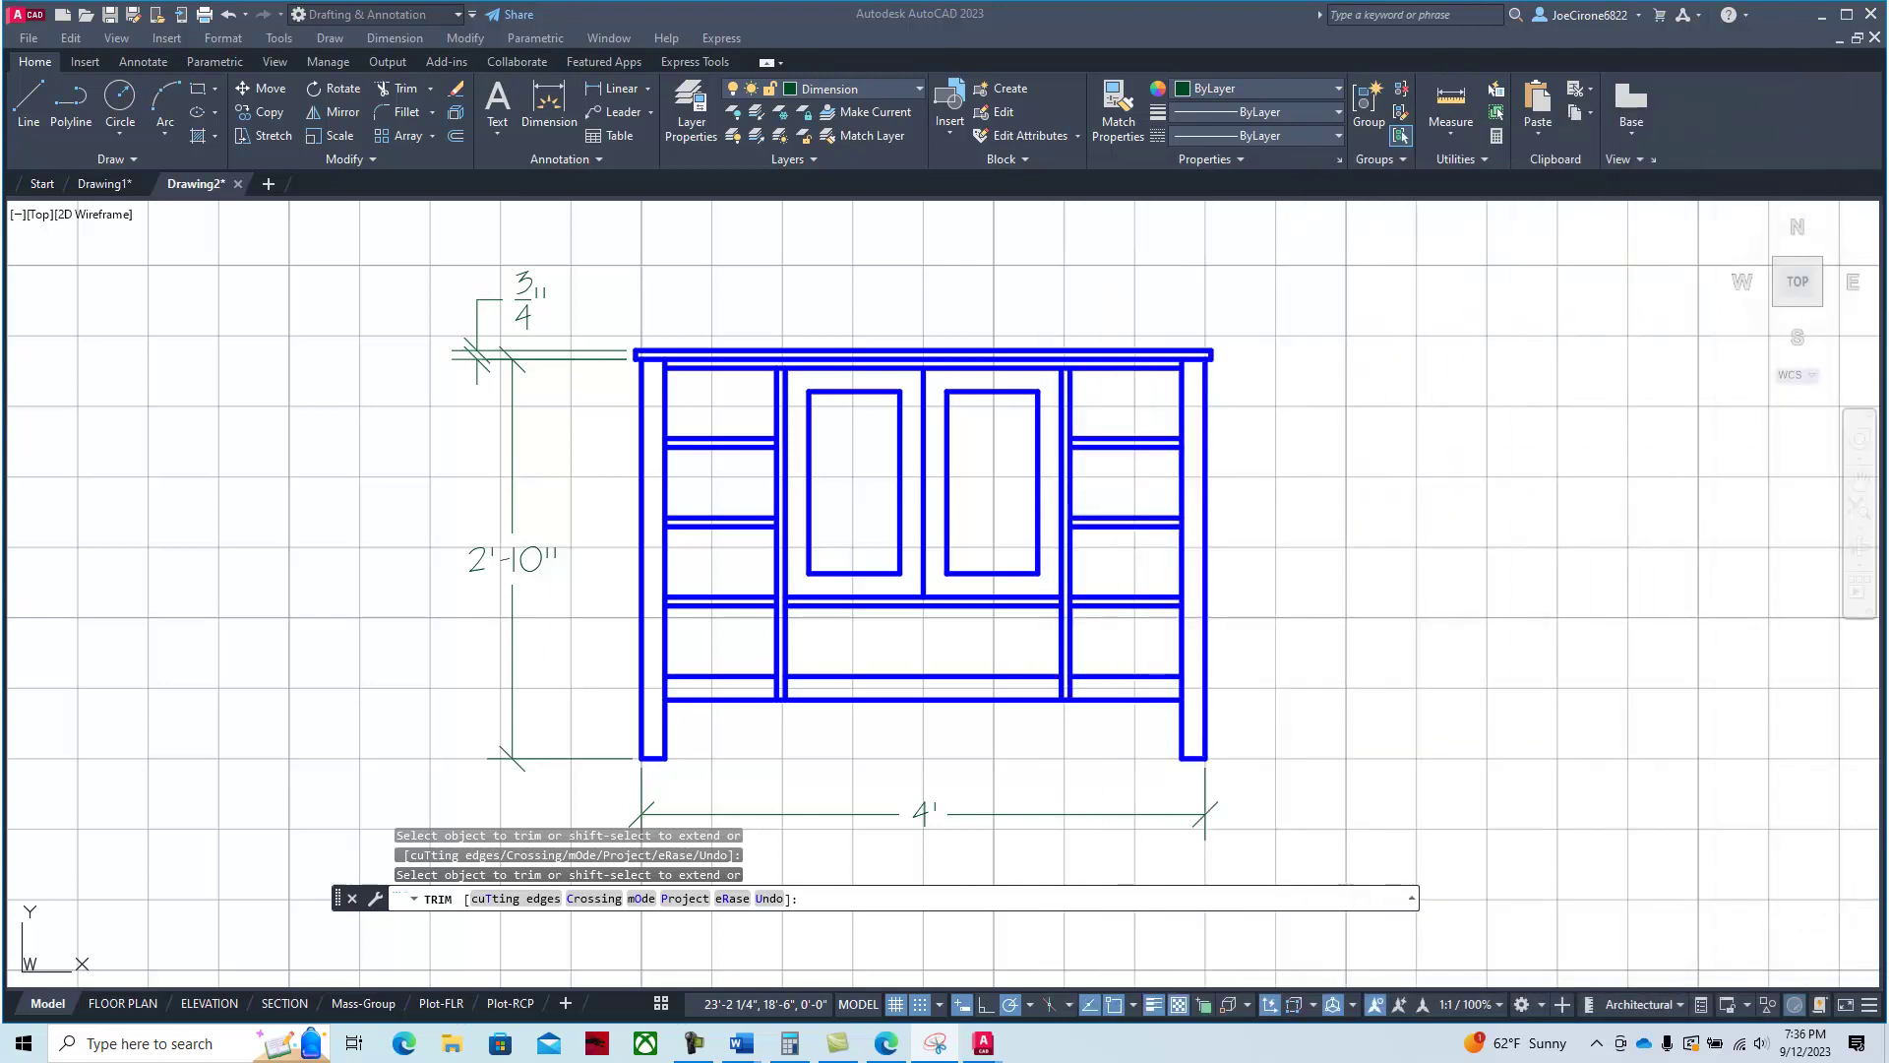
Offset the upper line of the rail beneath the top drawer of the 2'-10" side's drawer stack upward by 2-3/4".
{"action": "scroll", "coordinate": [705, 404], "scroll_direction": "up", "scroll_amount": 6}
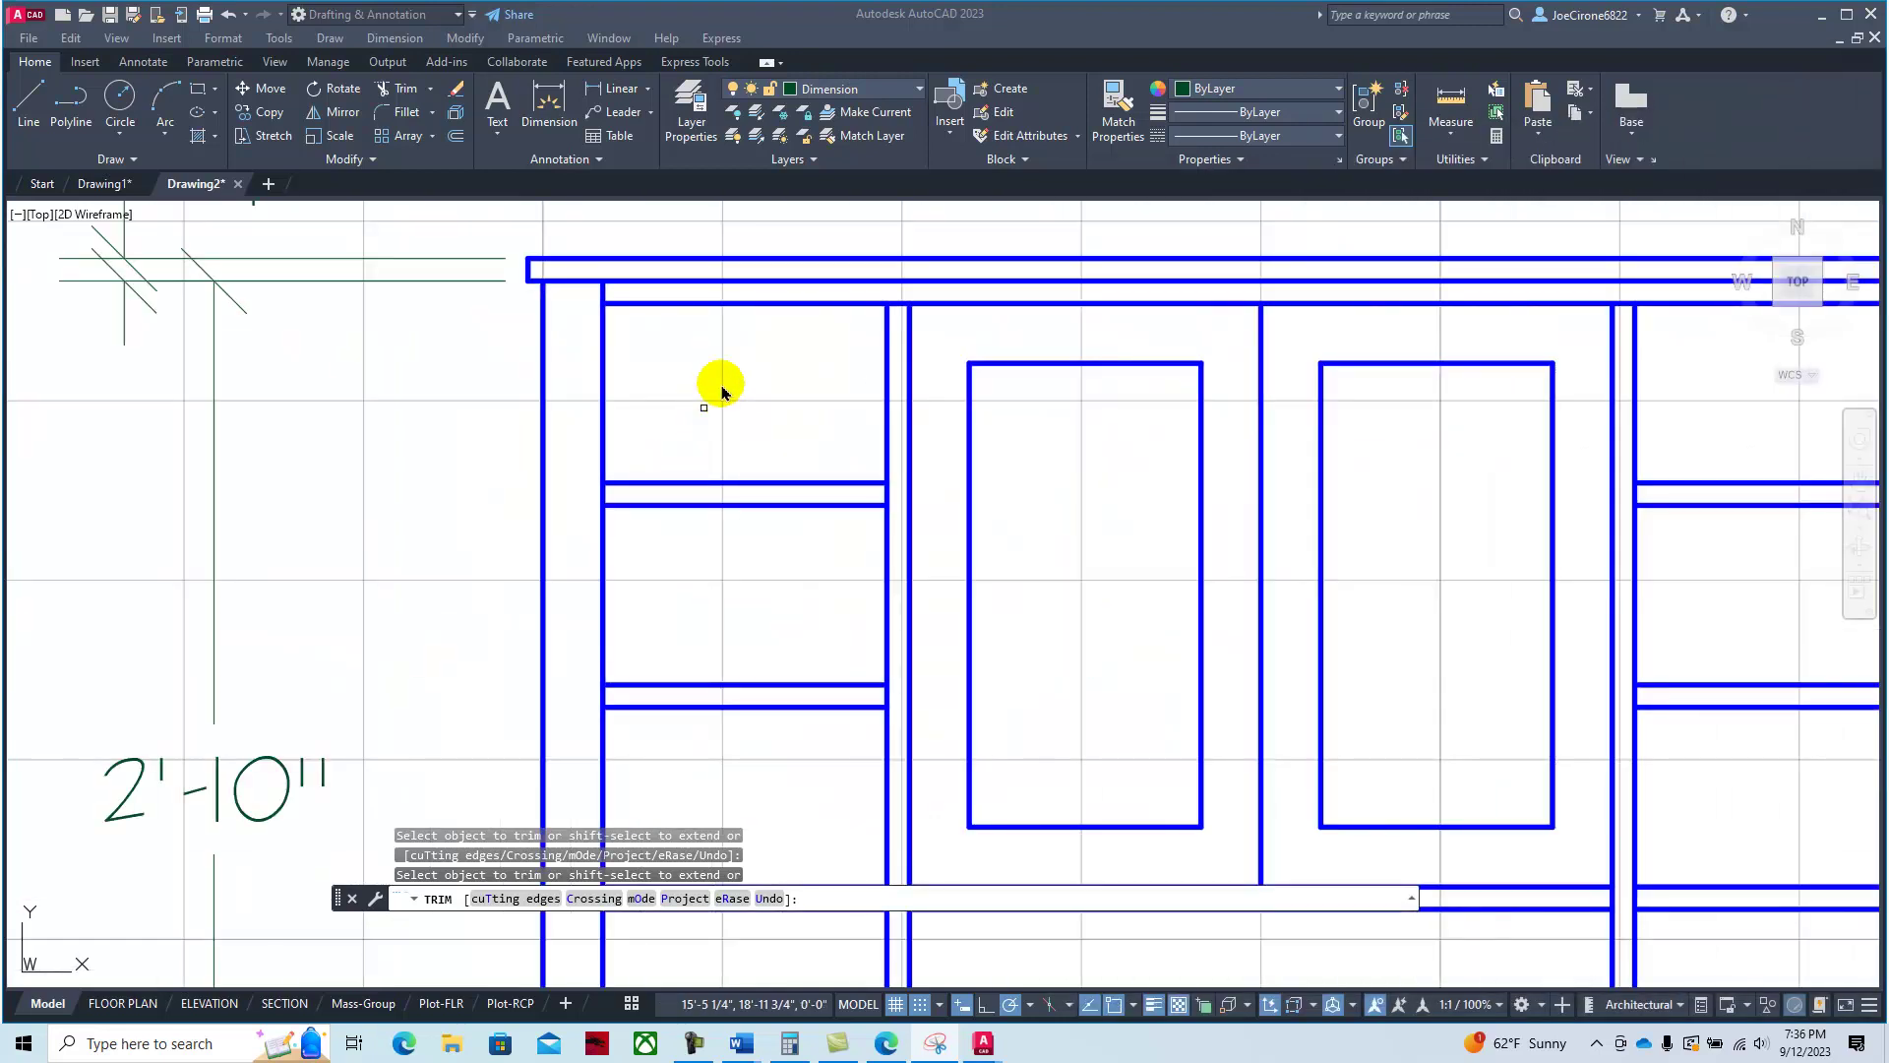
{"action": "mouse_move", "coordinate": [763, 380]}
{"action": "left_mouse_down"}
{"action": "mouse_move", "coordinate": [810, 472]}
{"action": "mouse_move", "coordinate": [763, 397]}
{"action": "left_mouse_up"}
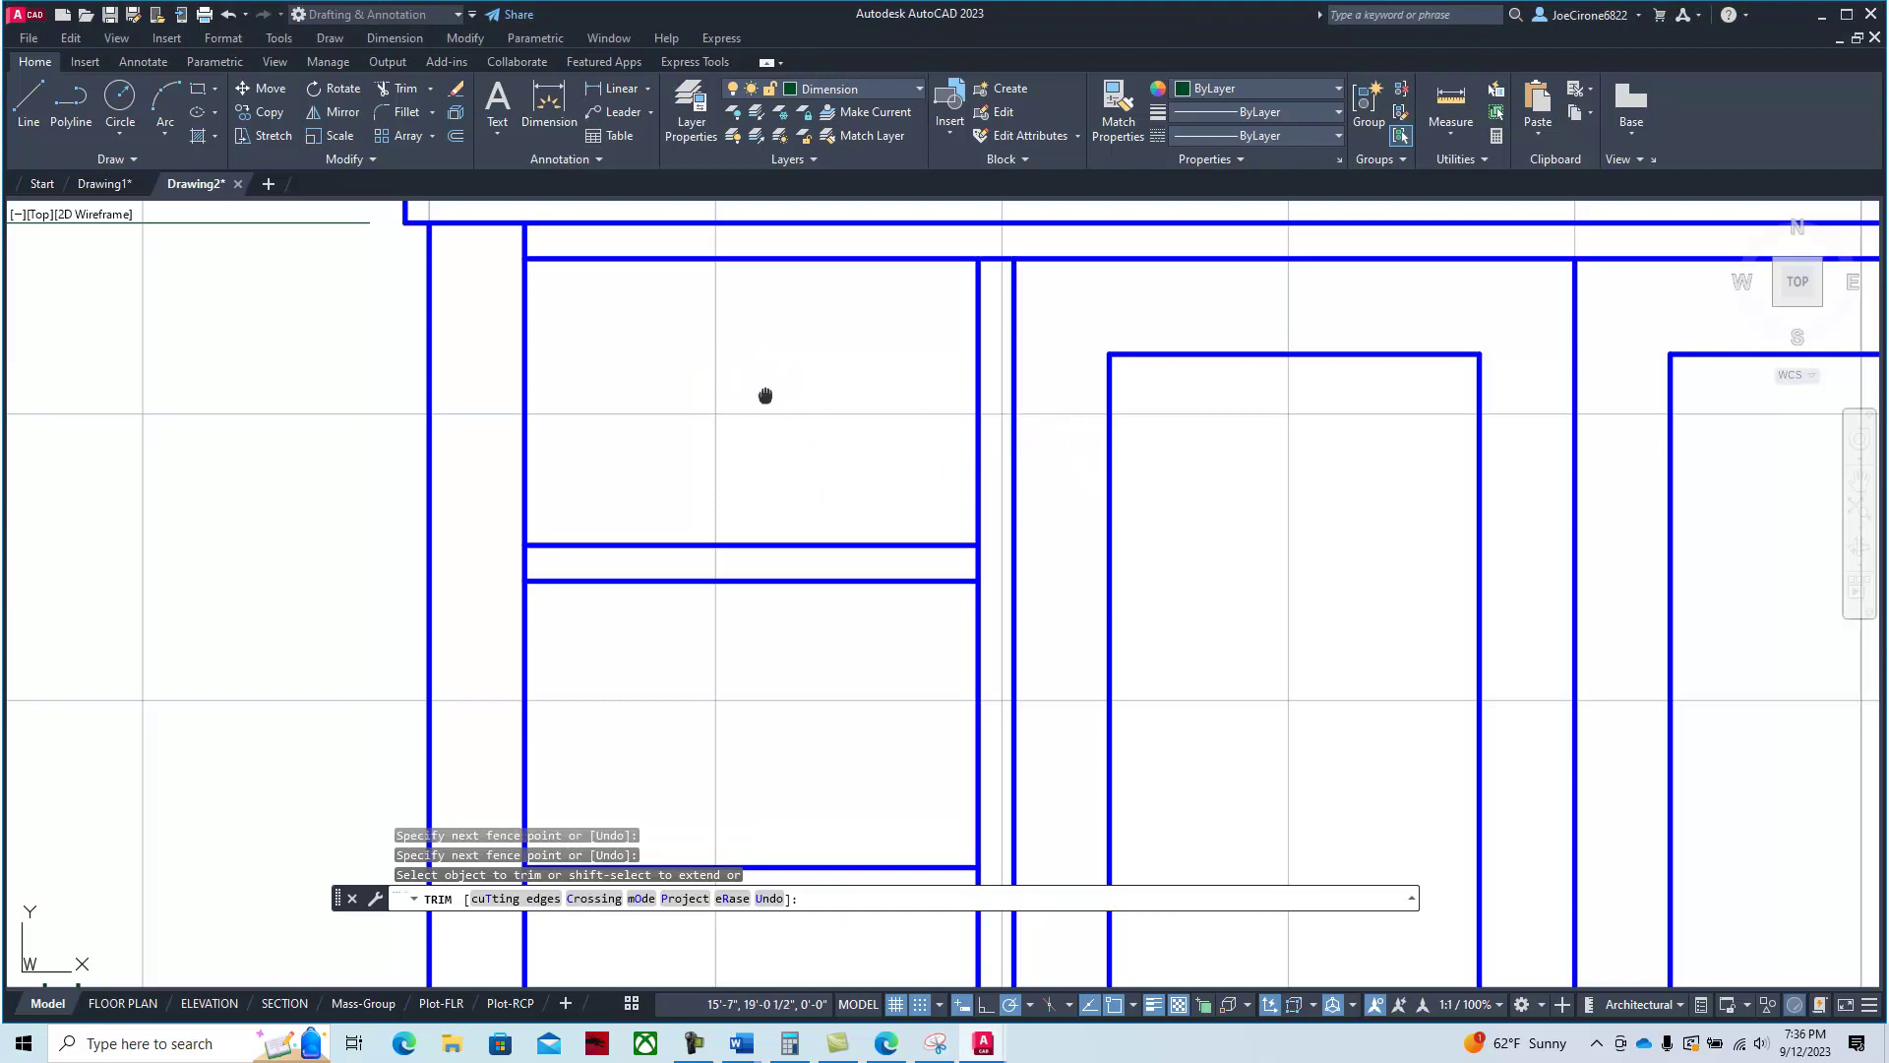
{"action": "middle_click_drag", "start_coordinate": [764, 397], "coordinate": [809, 489]}
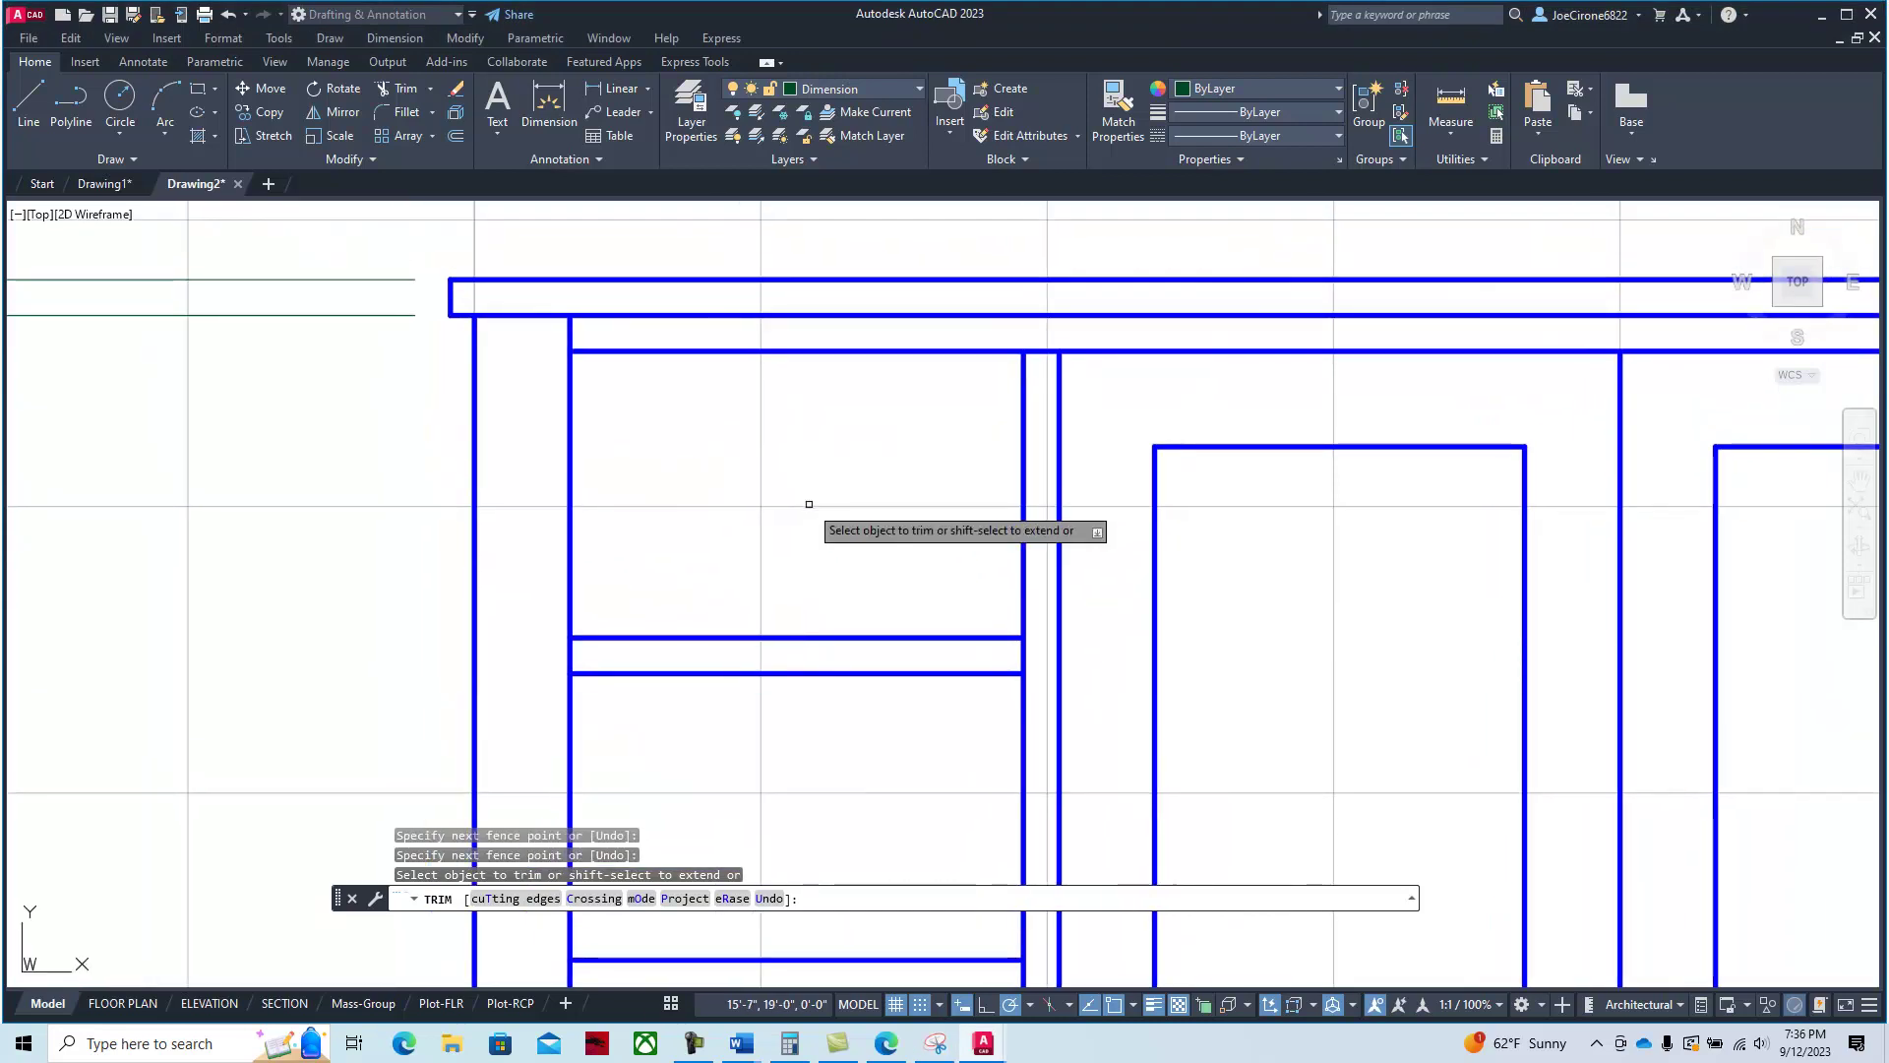
{"action": "key", "text": "Escape"}
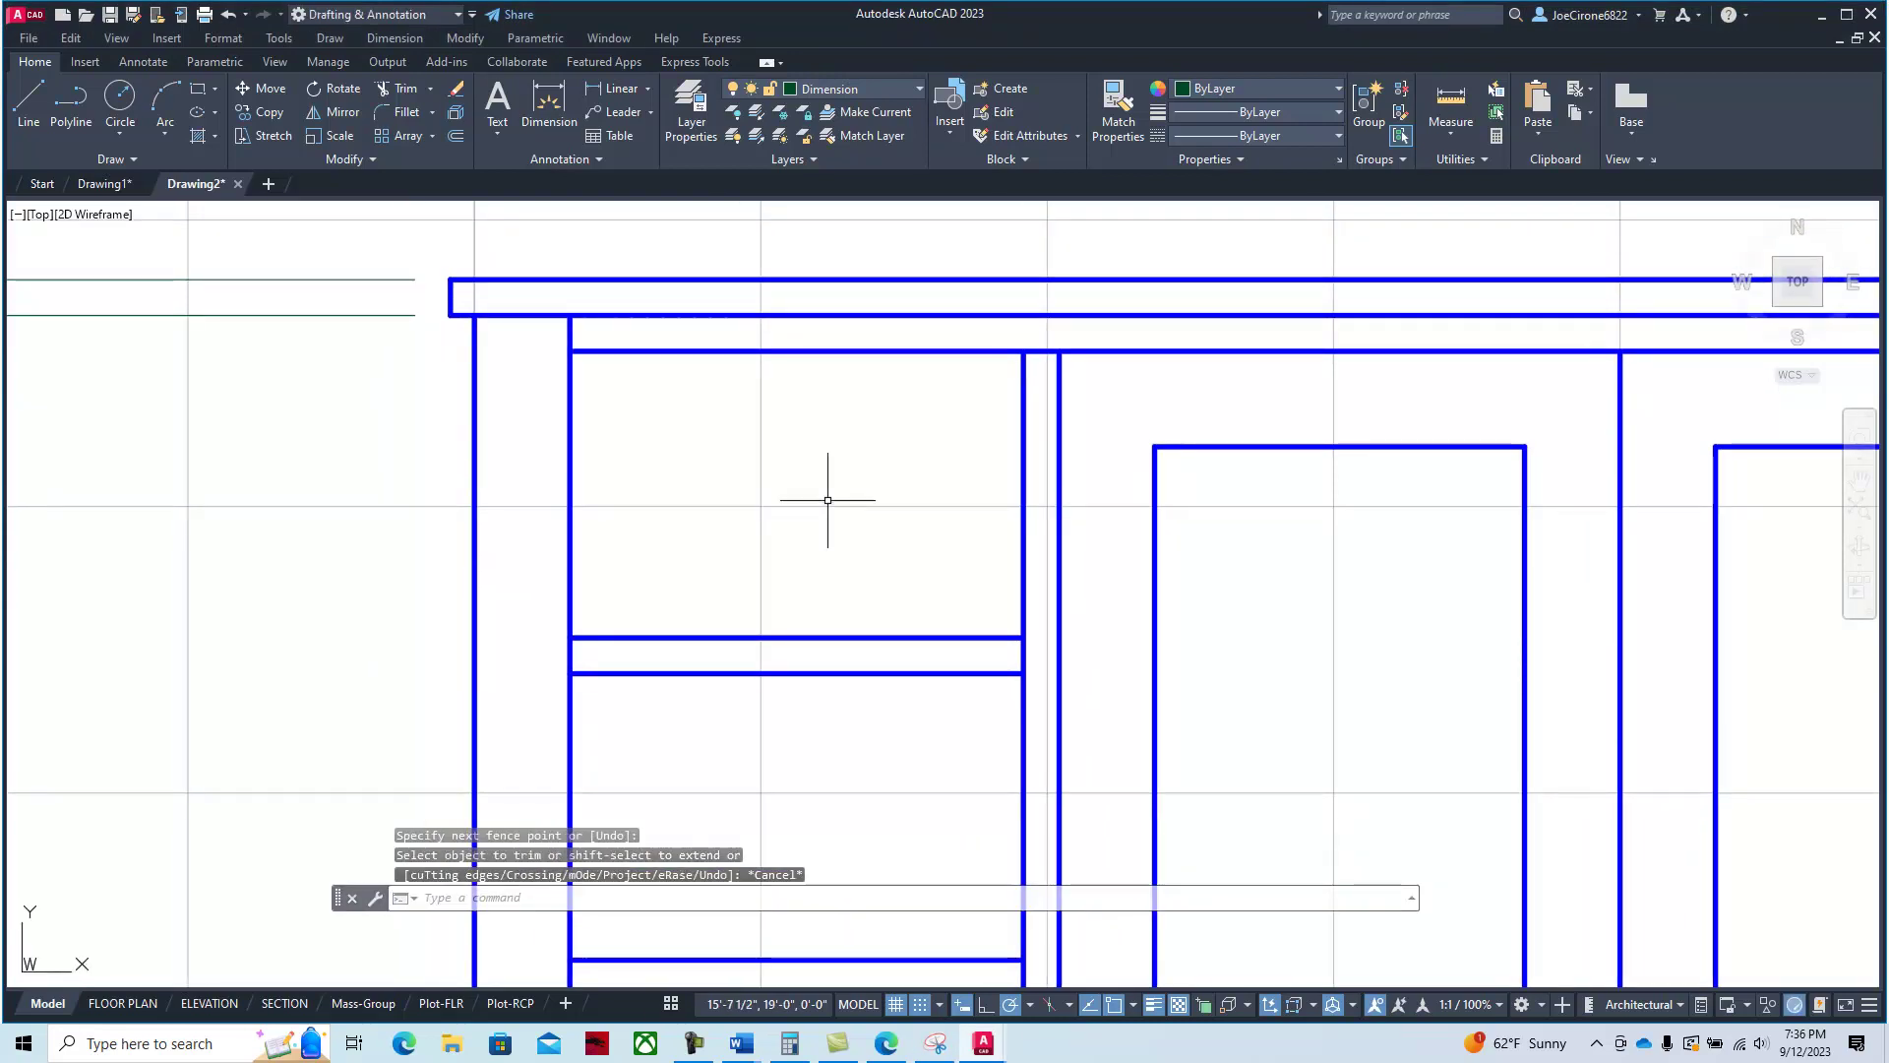
{"action": "left_click", "coordinate": [455, 135]}
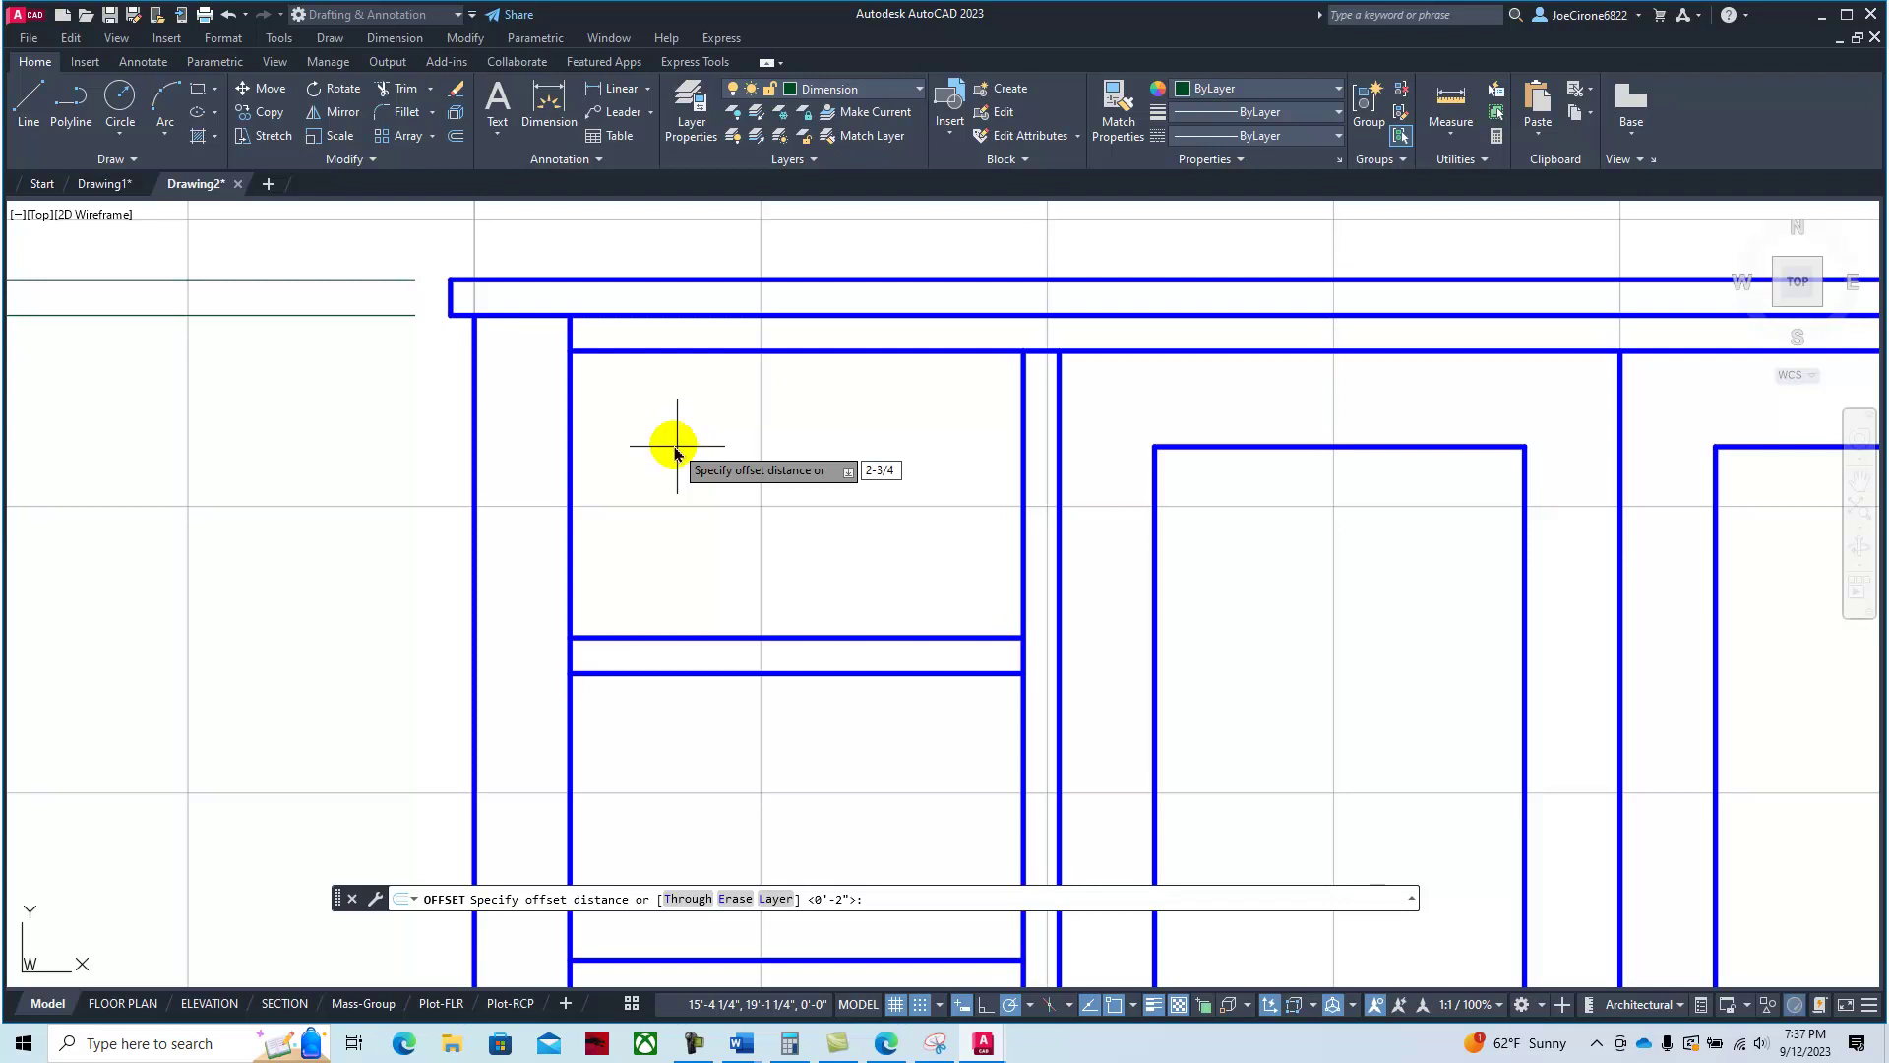
{"action": "key", "text": "Return"}
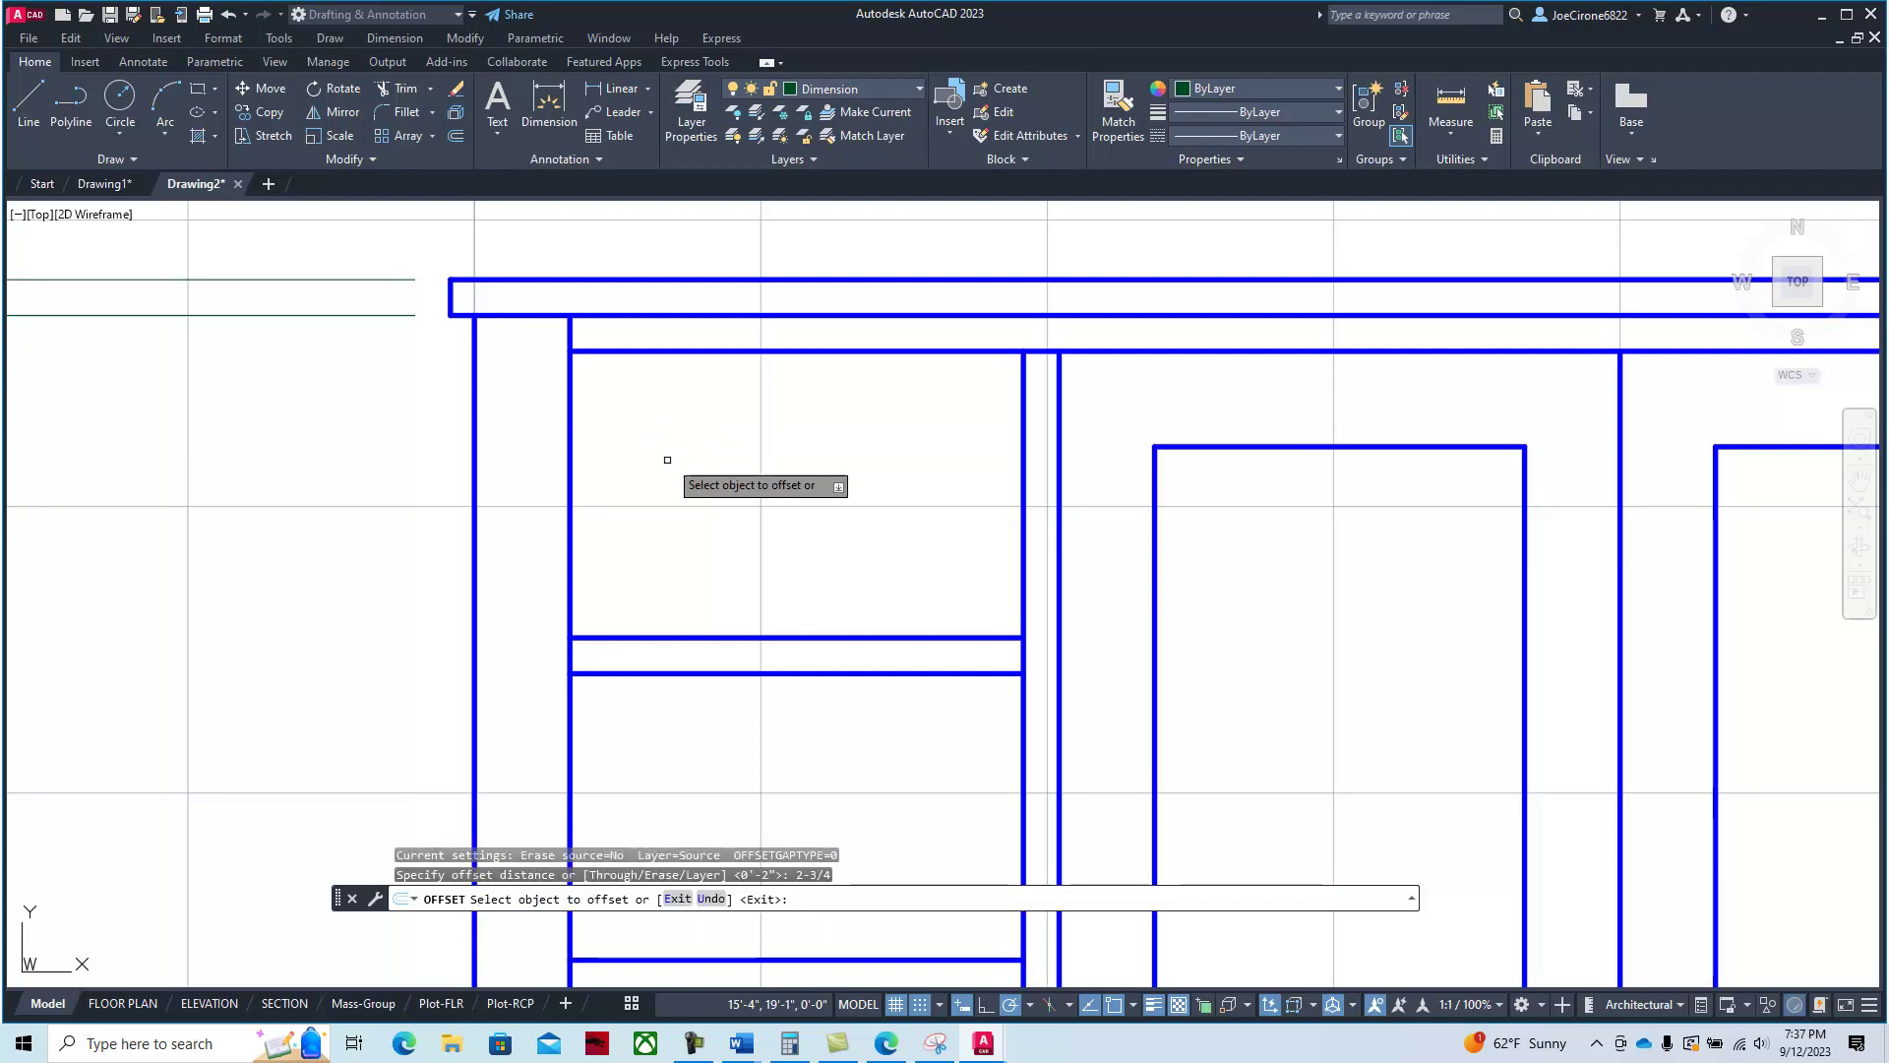
{"action": "left_click", "coordinate": [623, 636]}
{"action": "left_click", "coordinate": [635, 543]}
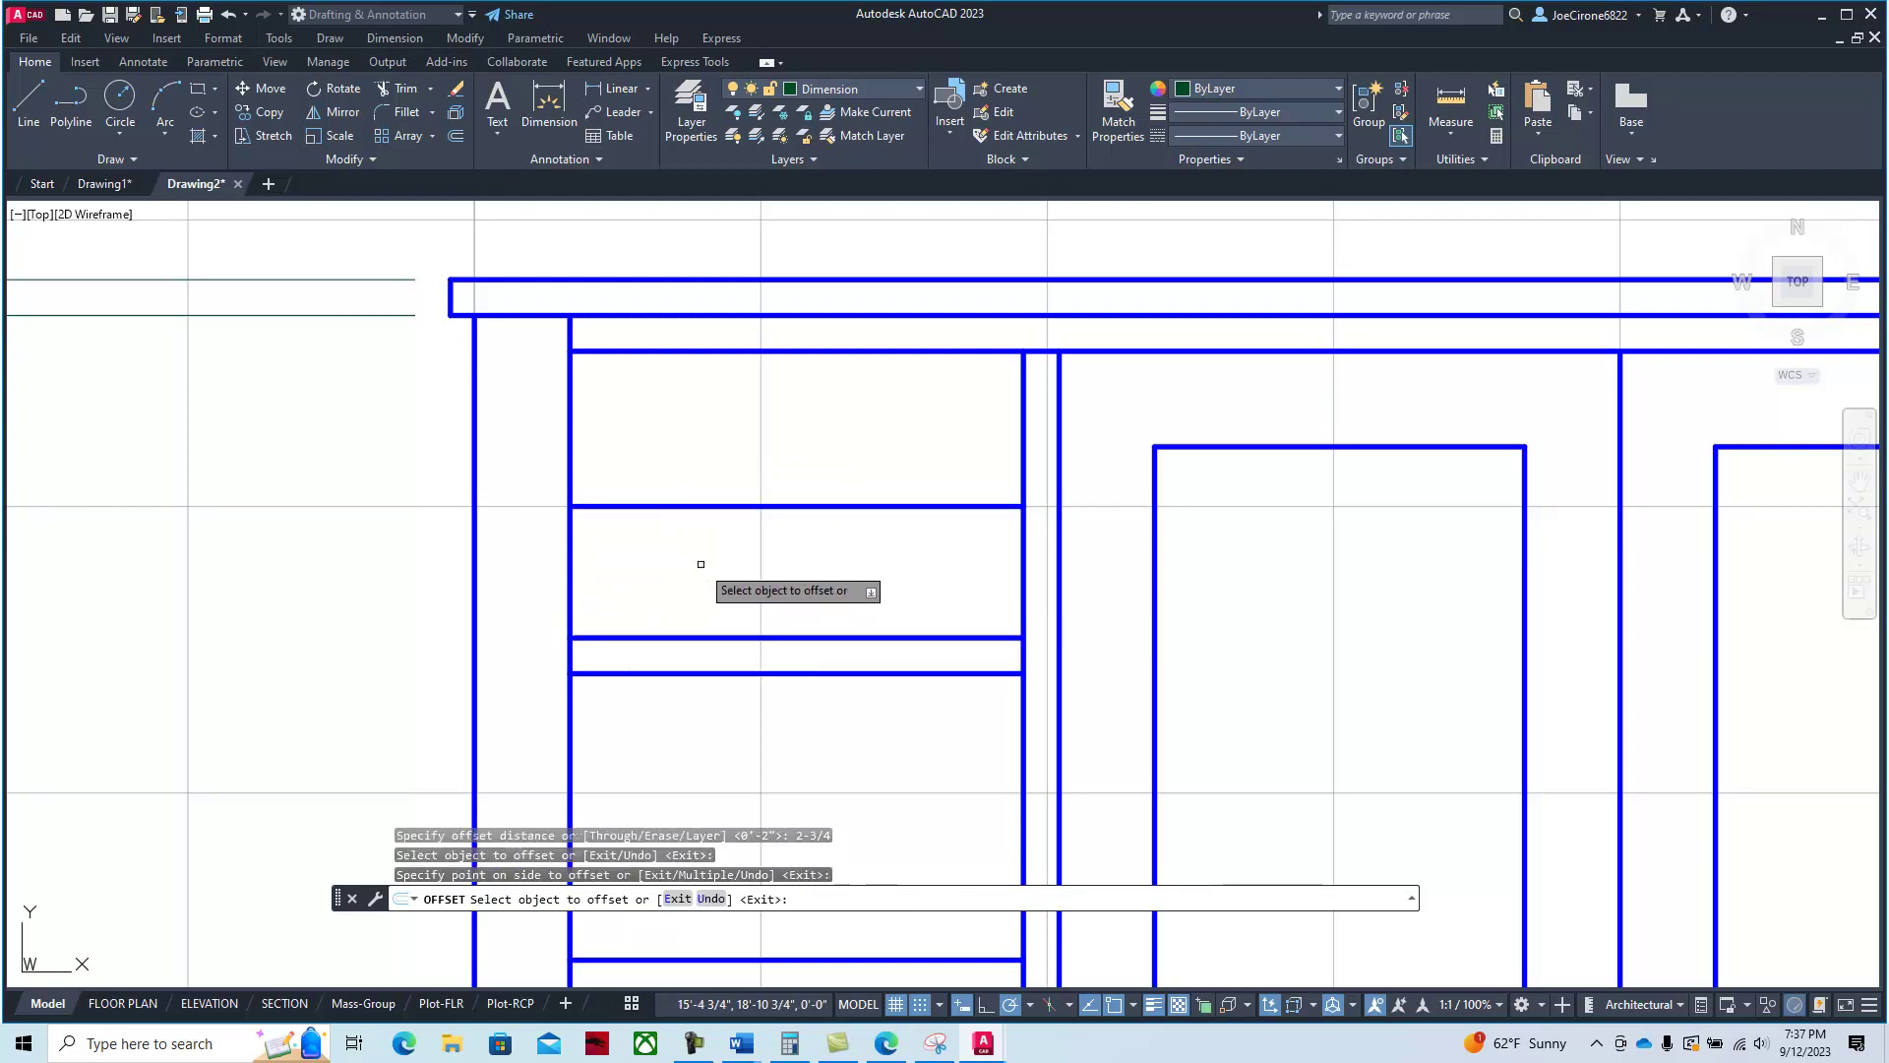
{"action": "key", "text": "Return"}
Offset the inner edge of the leg beside that drawer stack 2" into the drawer opening.
{"action": "key", "text": "Return"}
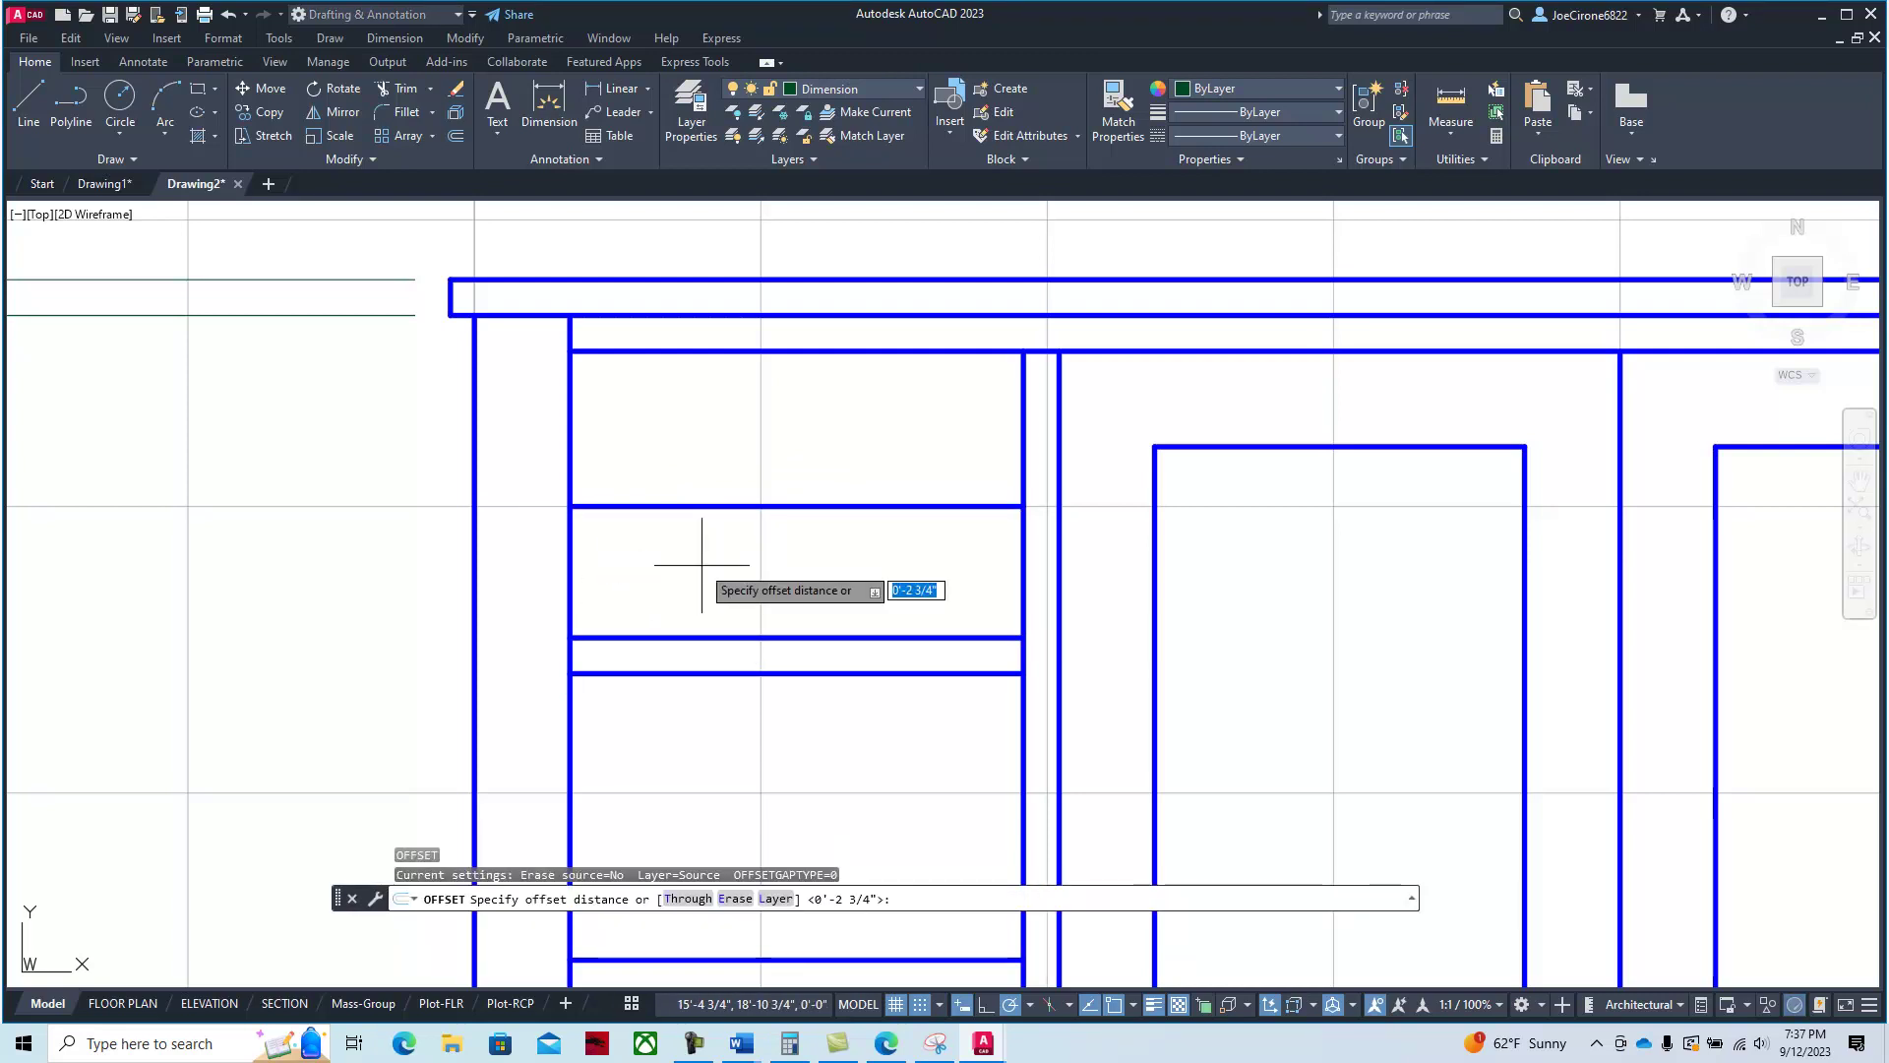
{"action": "type", "text": "2"}
{"action": "key", "text": "Return"}
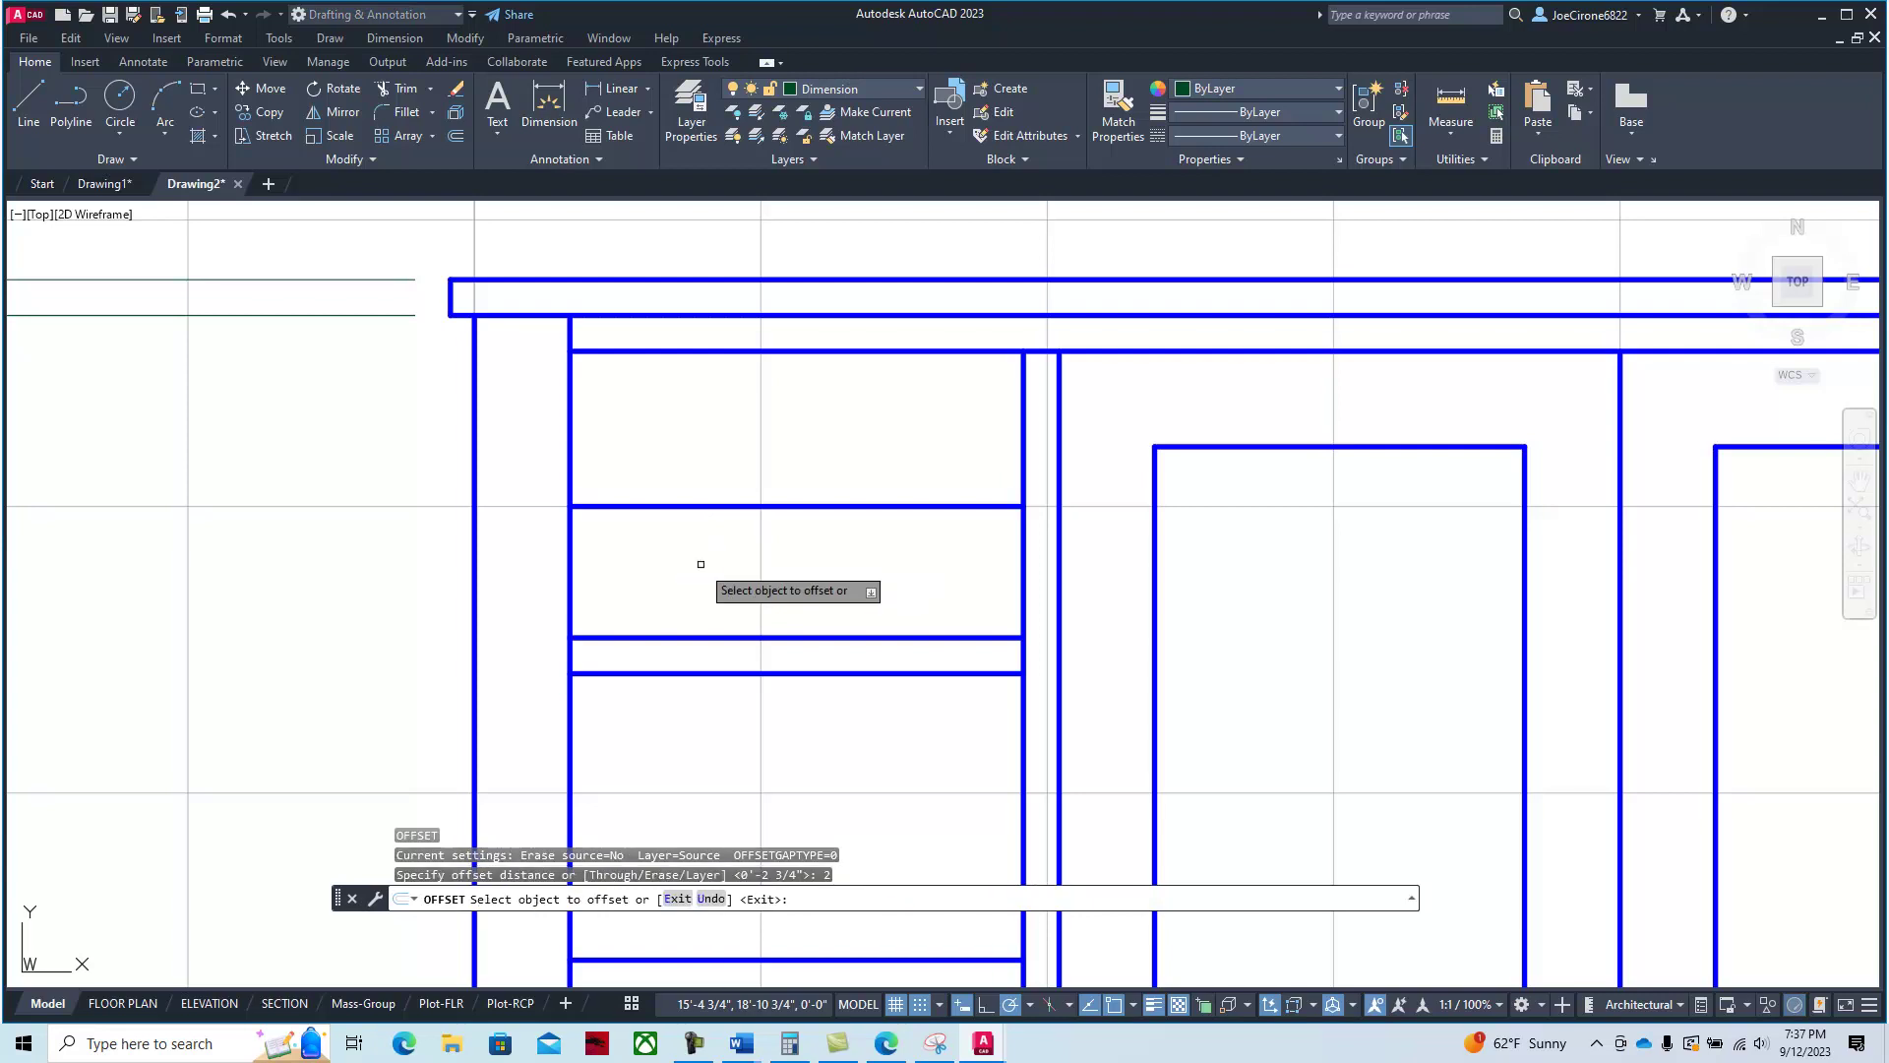
{"action": "left_click", "coordinate": [571, 468]}
{"action": "left_click", "coordinate": [624, 469]}
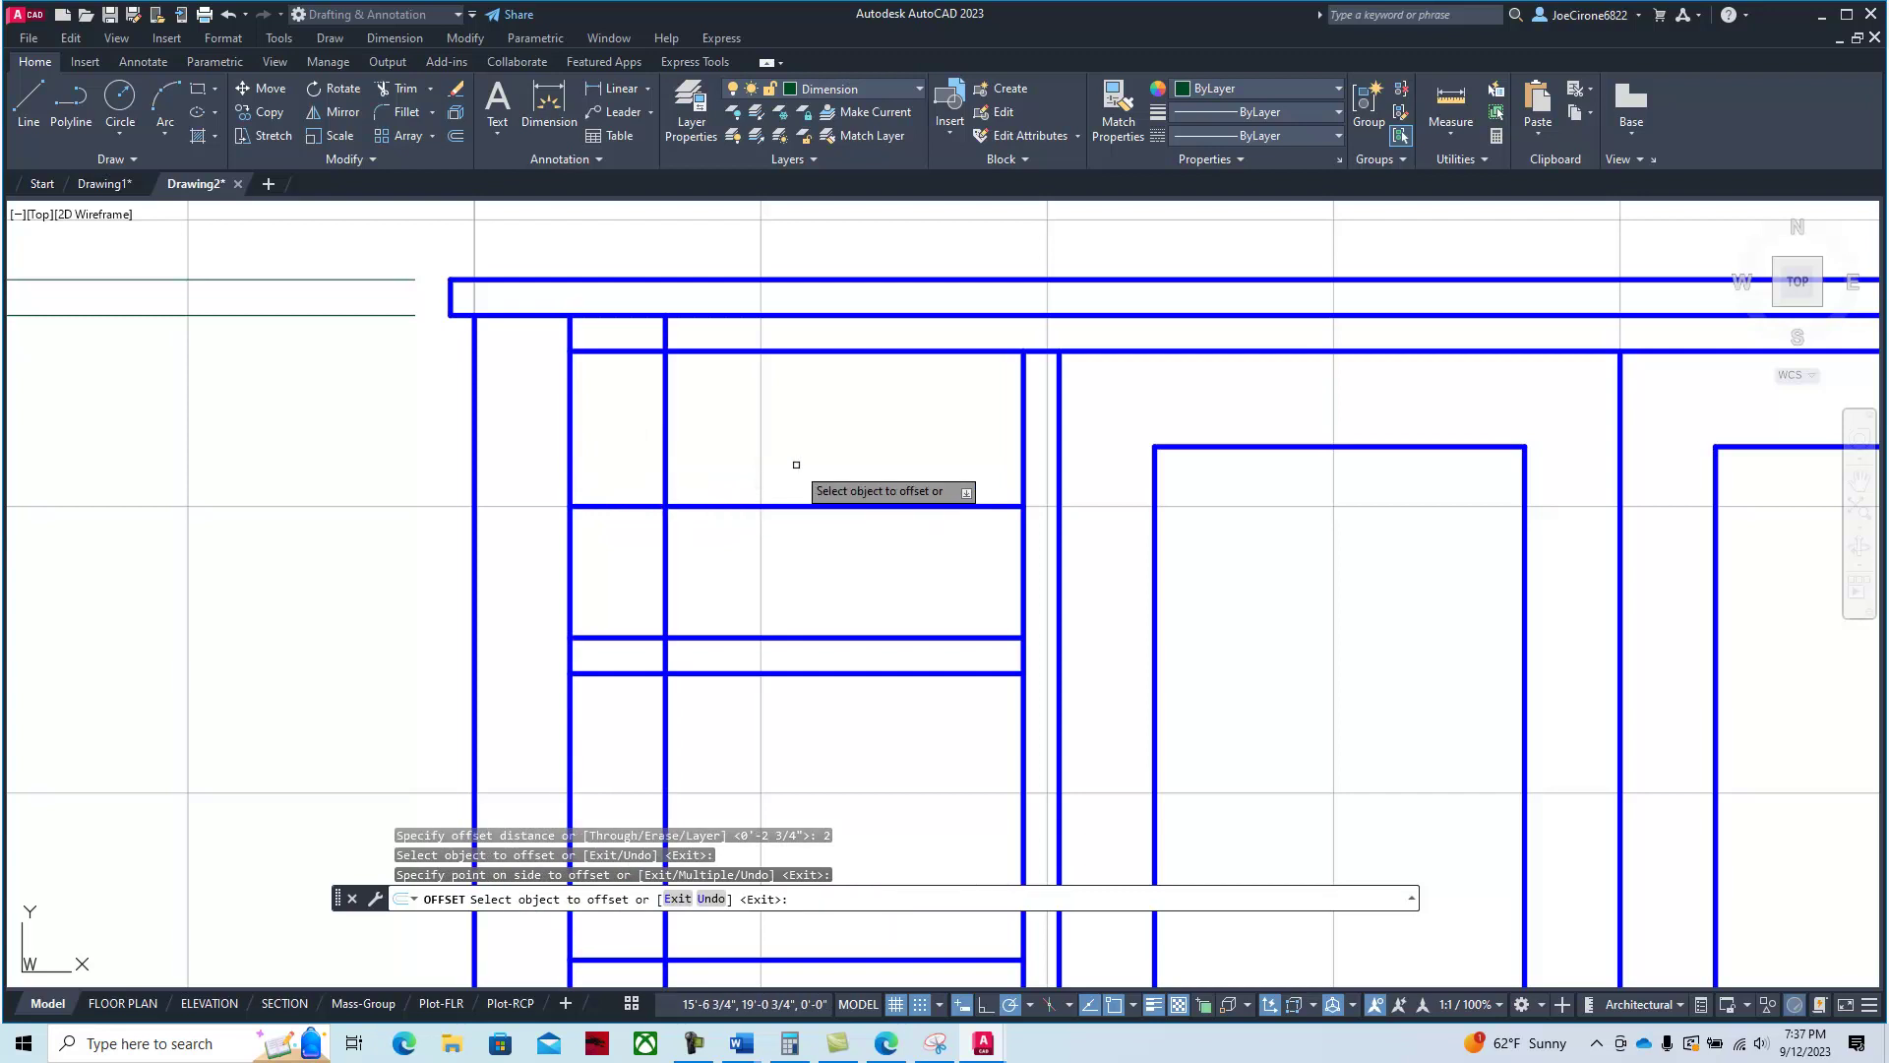
{"action": "key", "text": "Return"}
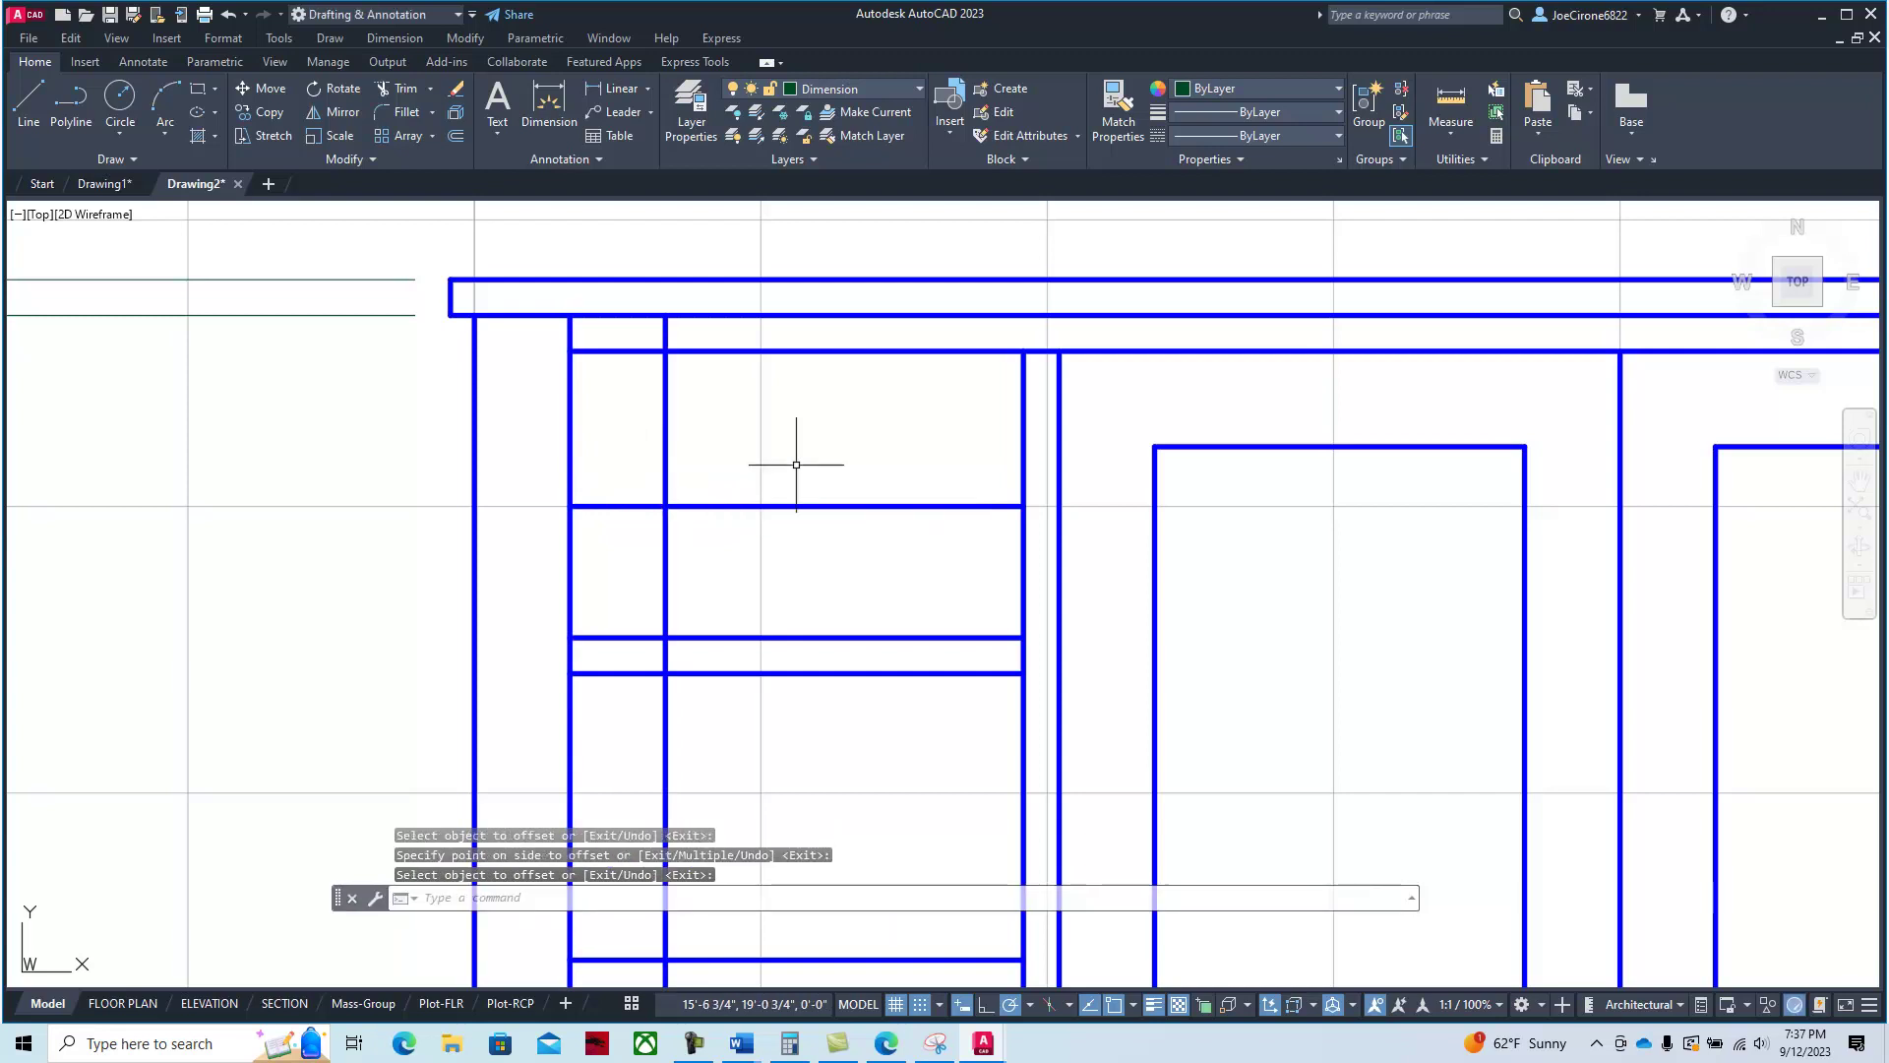
Make Furniture the current layer.
{"action": "scroll", "coordinate": [827, 537], "scroll_direction": "down", "scroll_amount": 3}
{"action": "mouse_move", "coordinate": [830, 538]}
{"action": "middle_mouse_down"}
{"action": "mouse_move", "coordinate": [999, 634]}
{"action": "mouse_move", "coordinate": [876, 493]}
{"action": "mouse_move", "coordinate": [814, 555]}
{"action": "middle_mouse_up"}
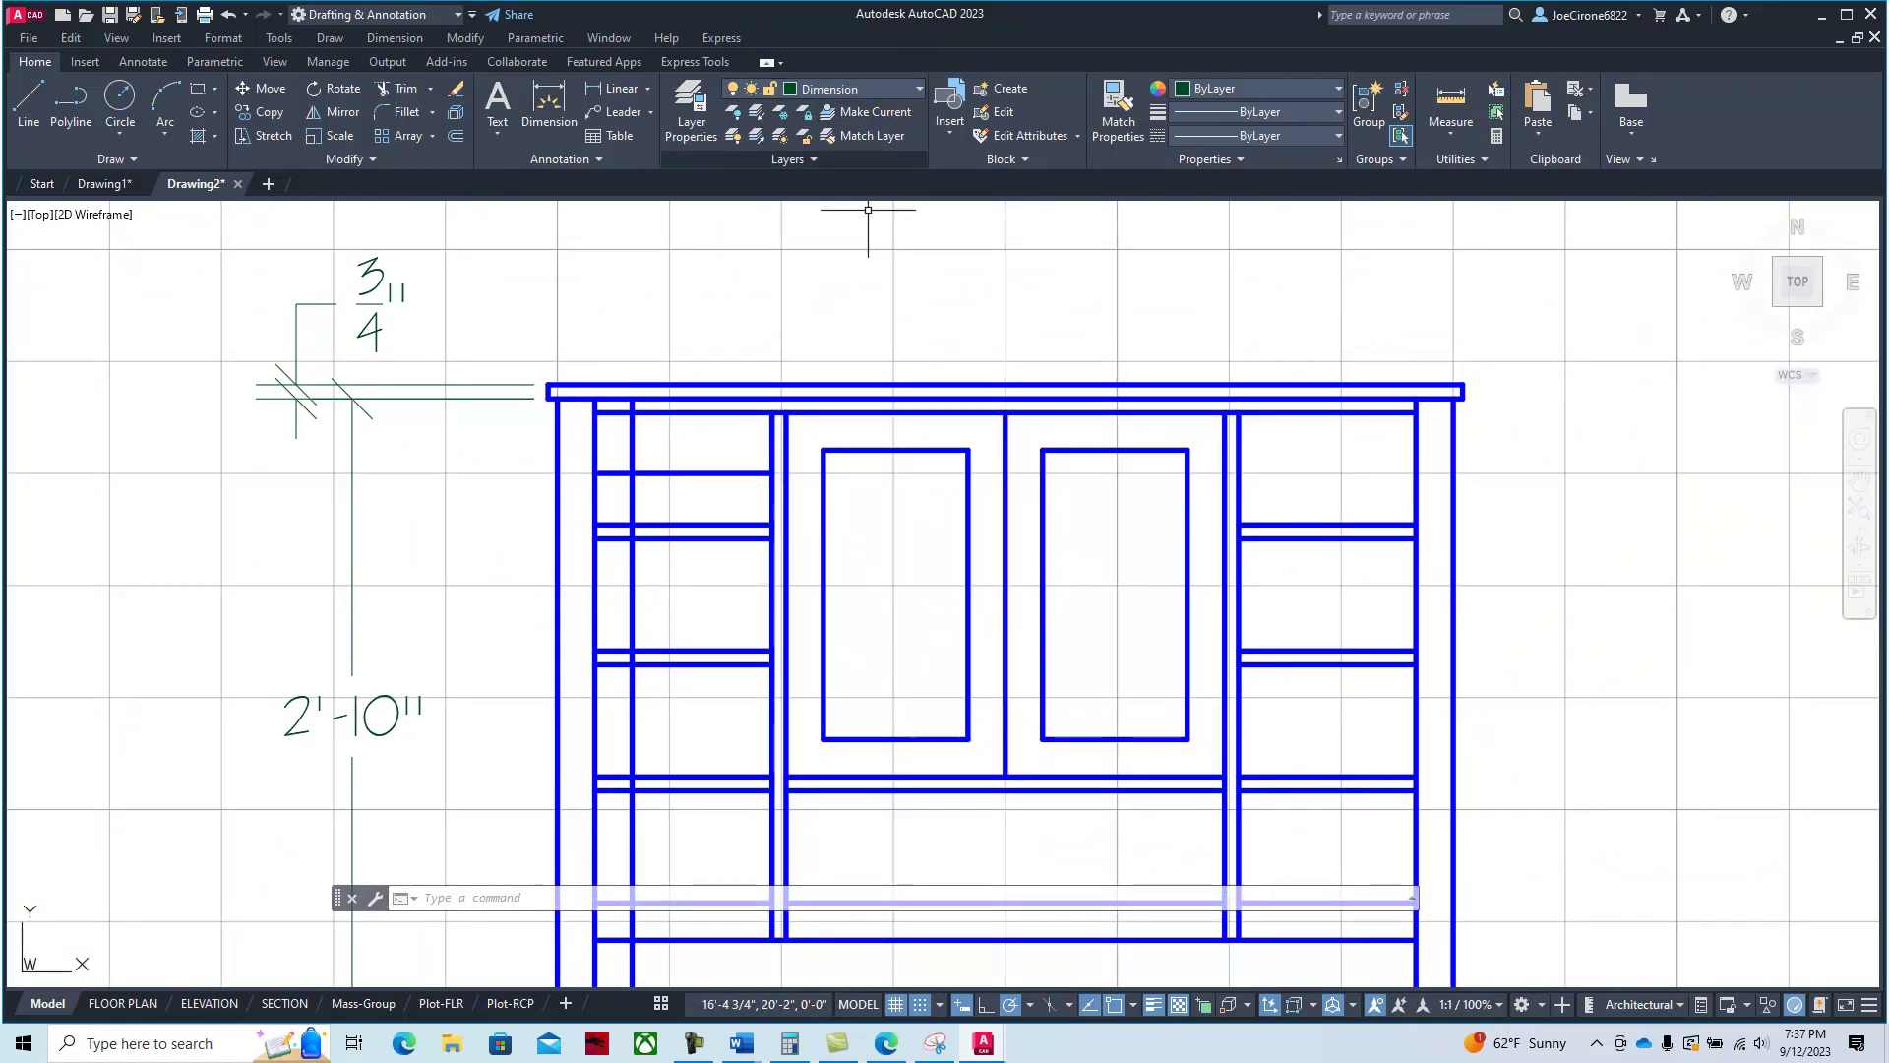
{"action": "left_click", "coordinate": [907, 94]}
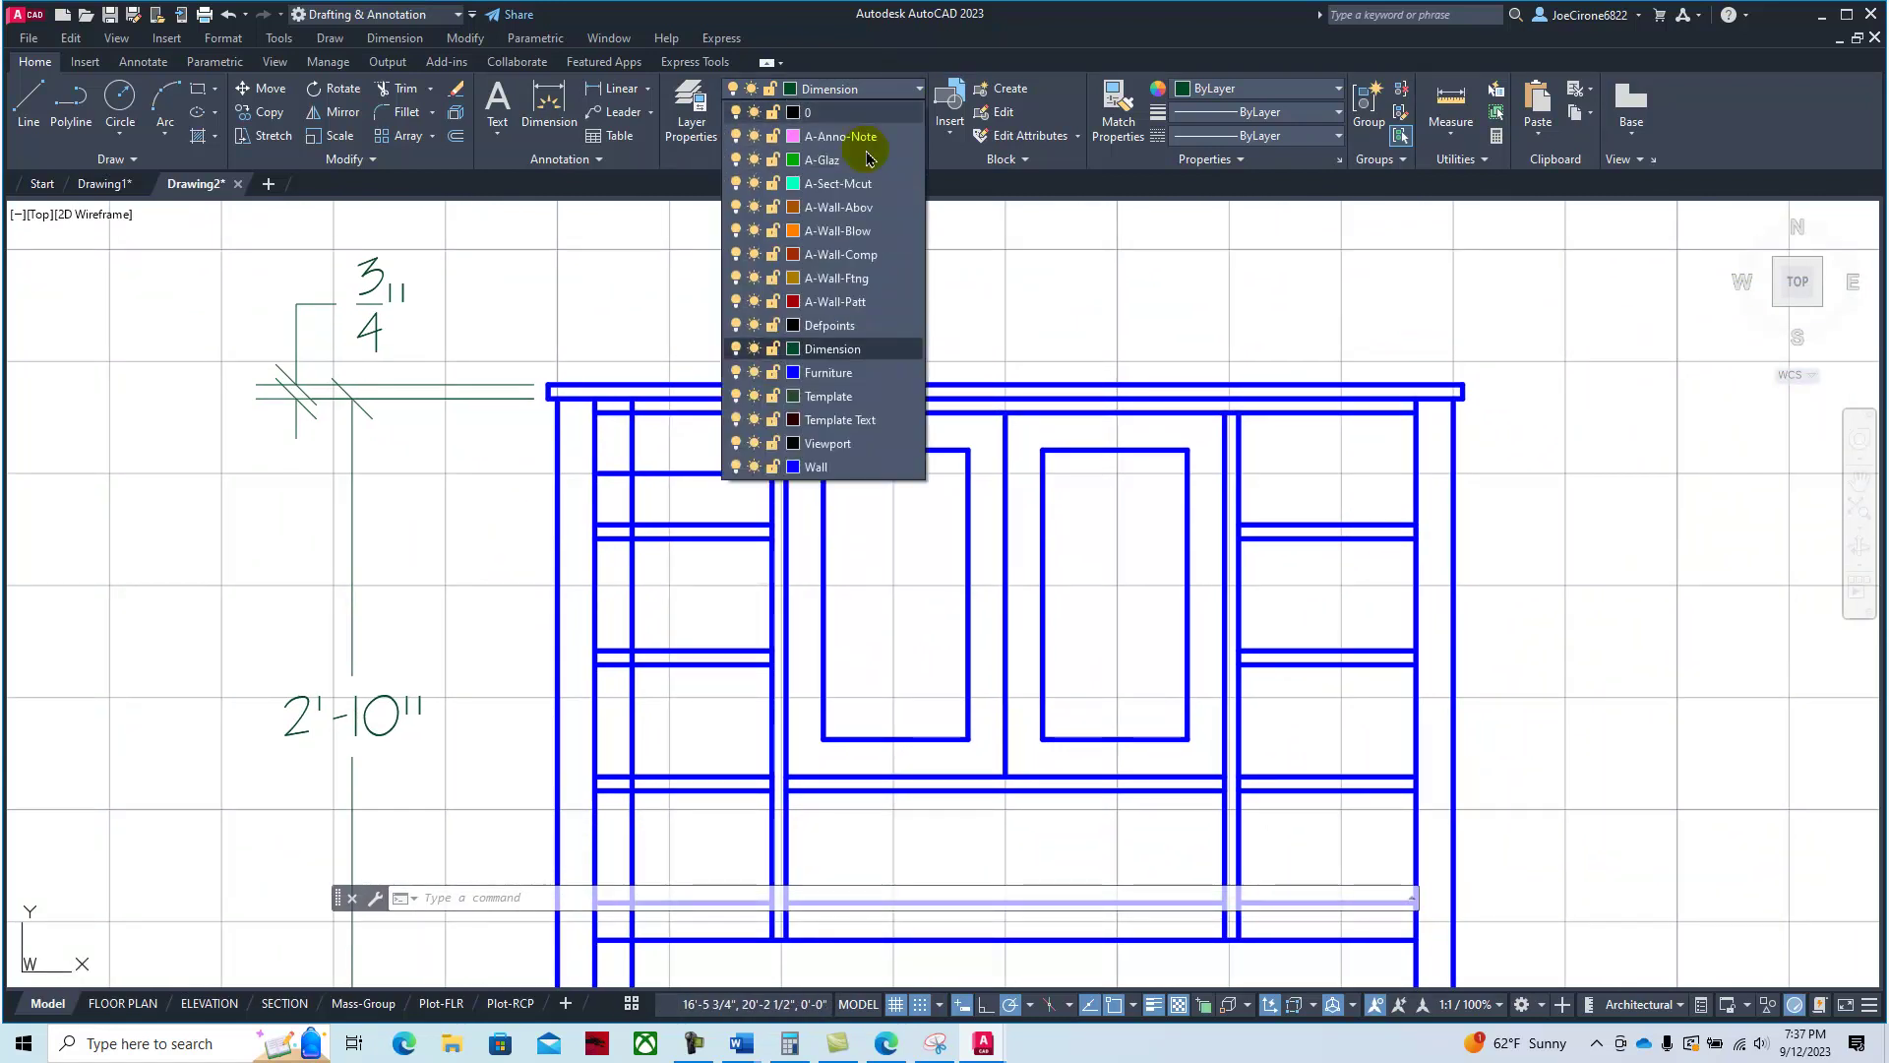
{"action": "left_click", "coordinate": [826, 374]}
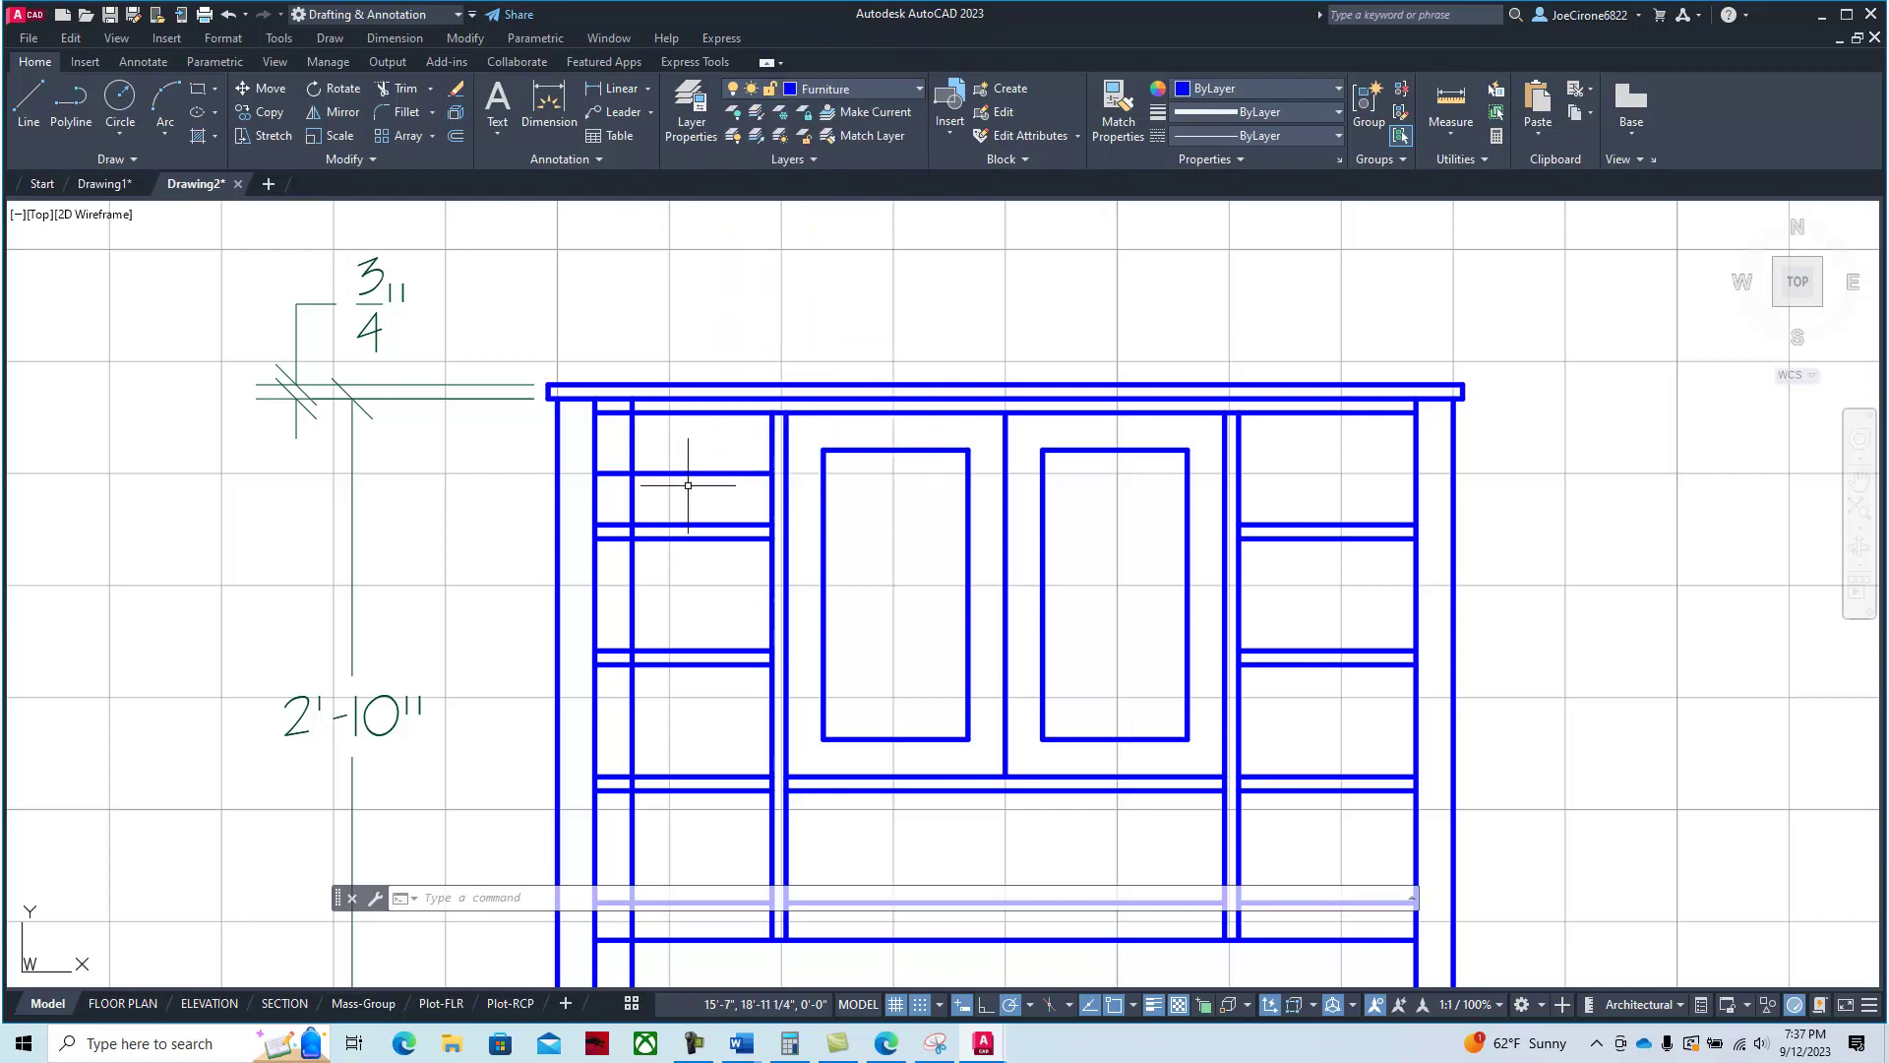
Change the colour of the two new offset lines in the drawer area to index colour 44.
{"action": "left_click", "coordinate": [657, 454]}
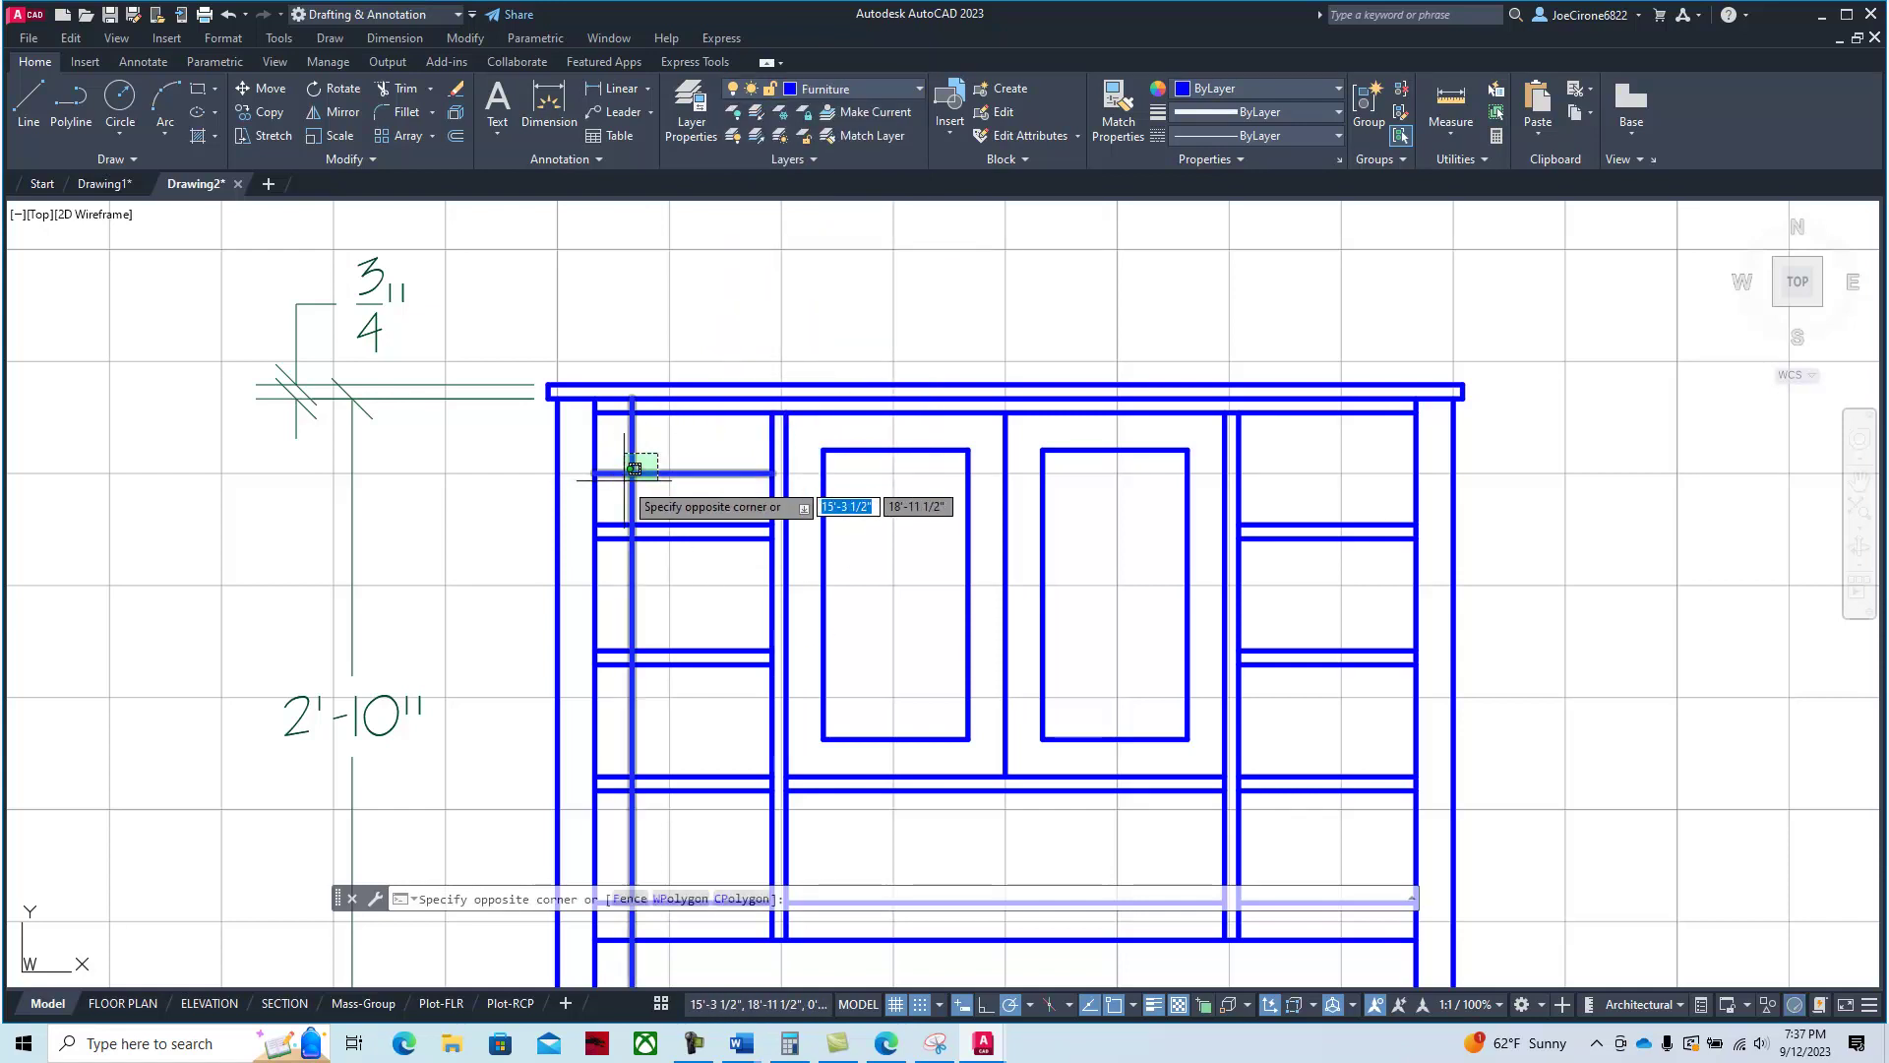
{"action": "left_click", "coordinate": [621, 492]}
{"action": "left_click", "coordinate": [1300, 95]}
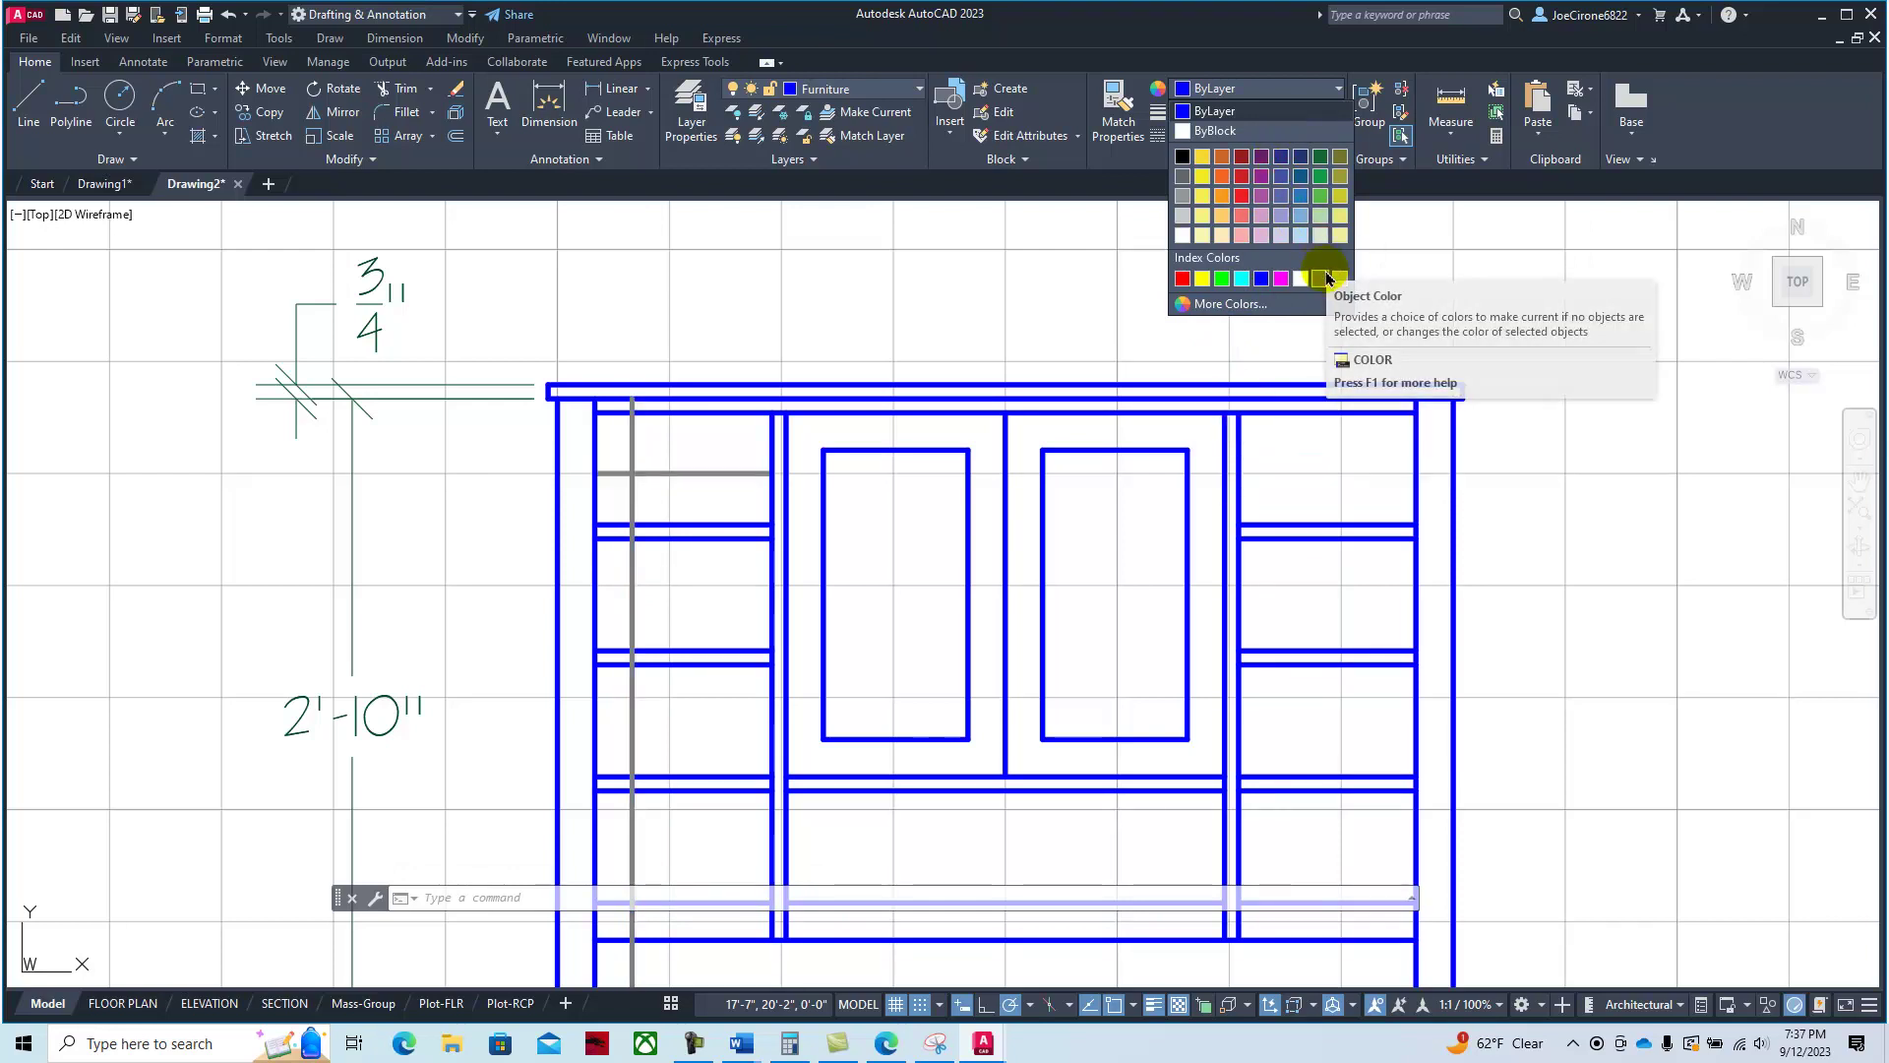
{"action": "left_click", "coordinate": [1230, 304]}
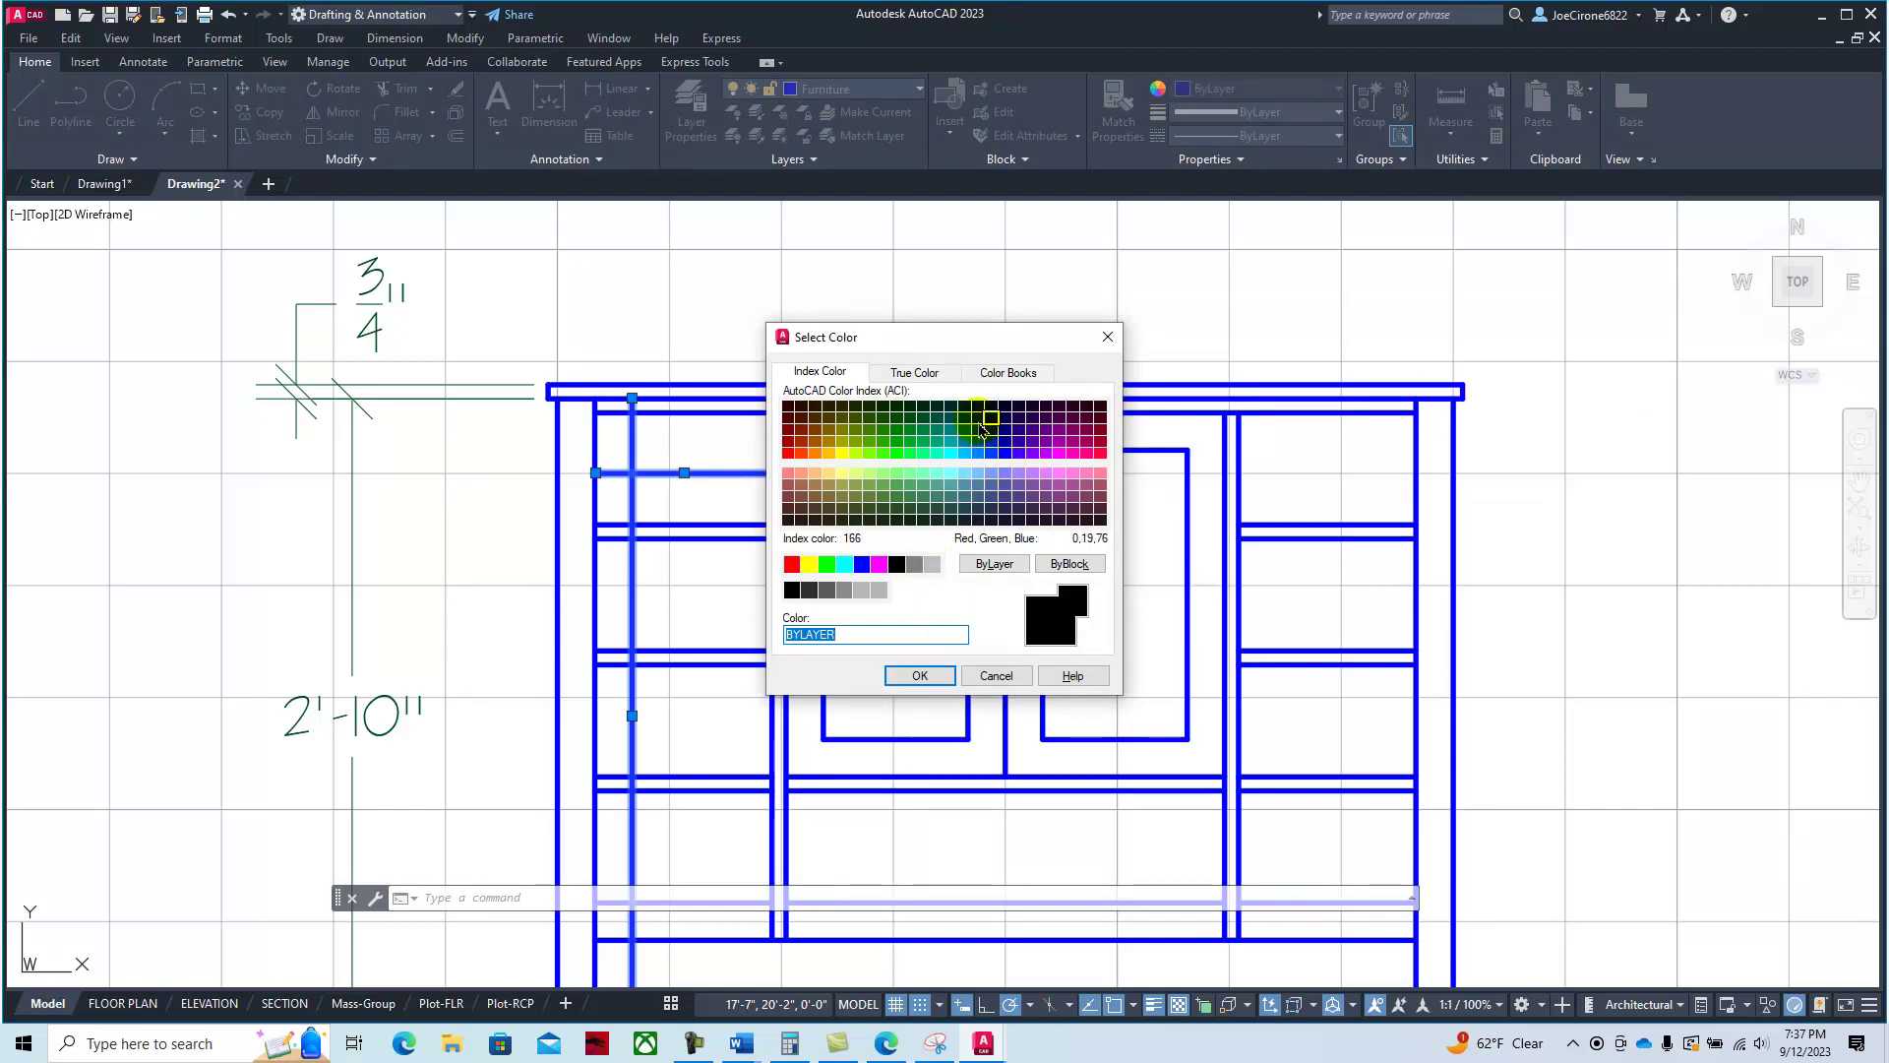
{"action": "left_click", "coordinate": [831, 436]}
{"action": "left_click", "coordinate": [904, 686]}
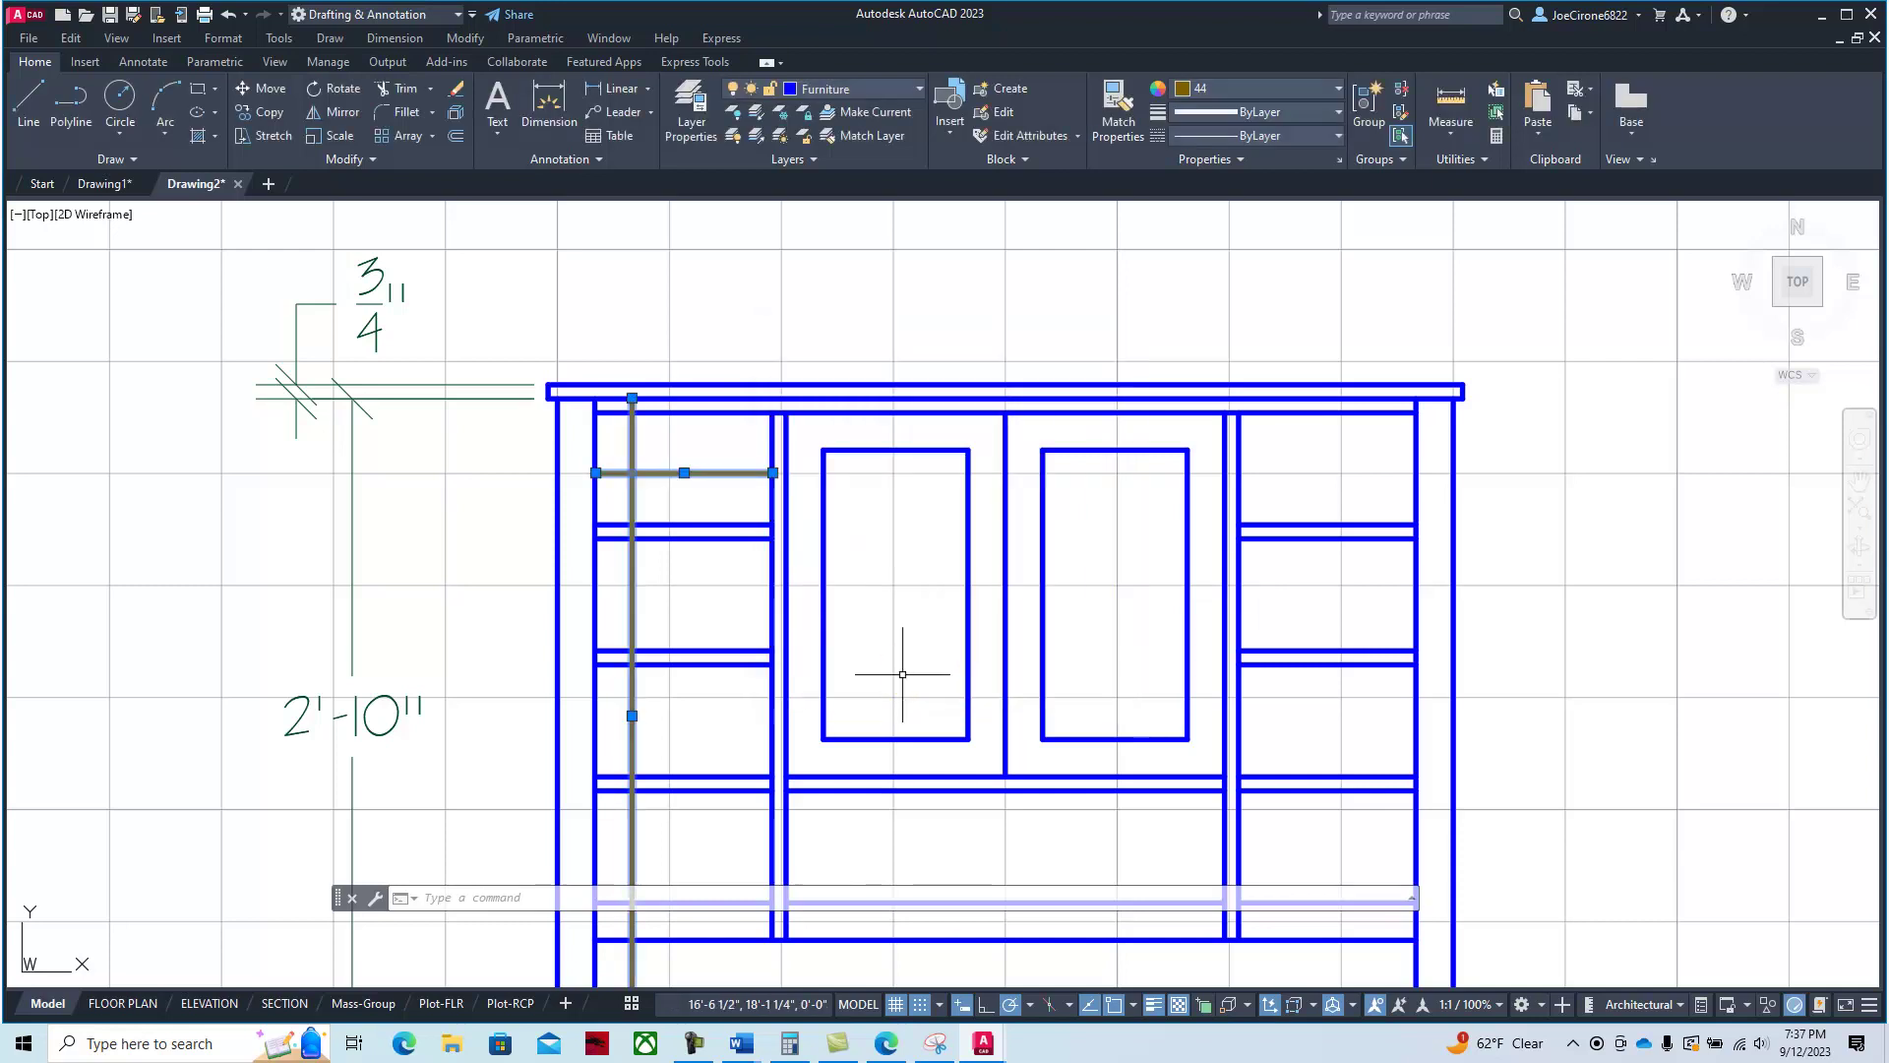
{"action": "type", "text": "o"}
{"action": "key", "text": "Return"}
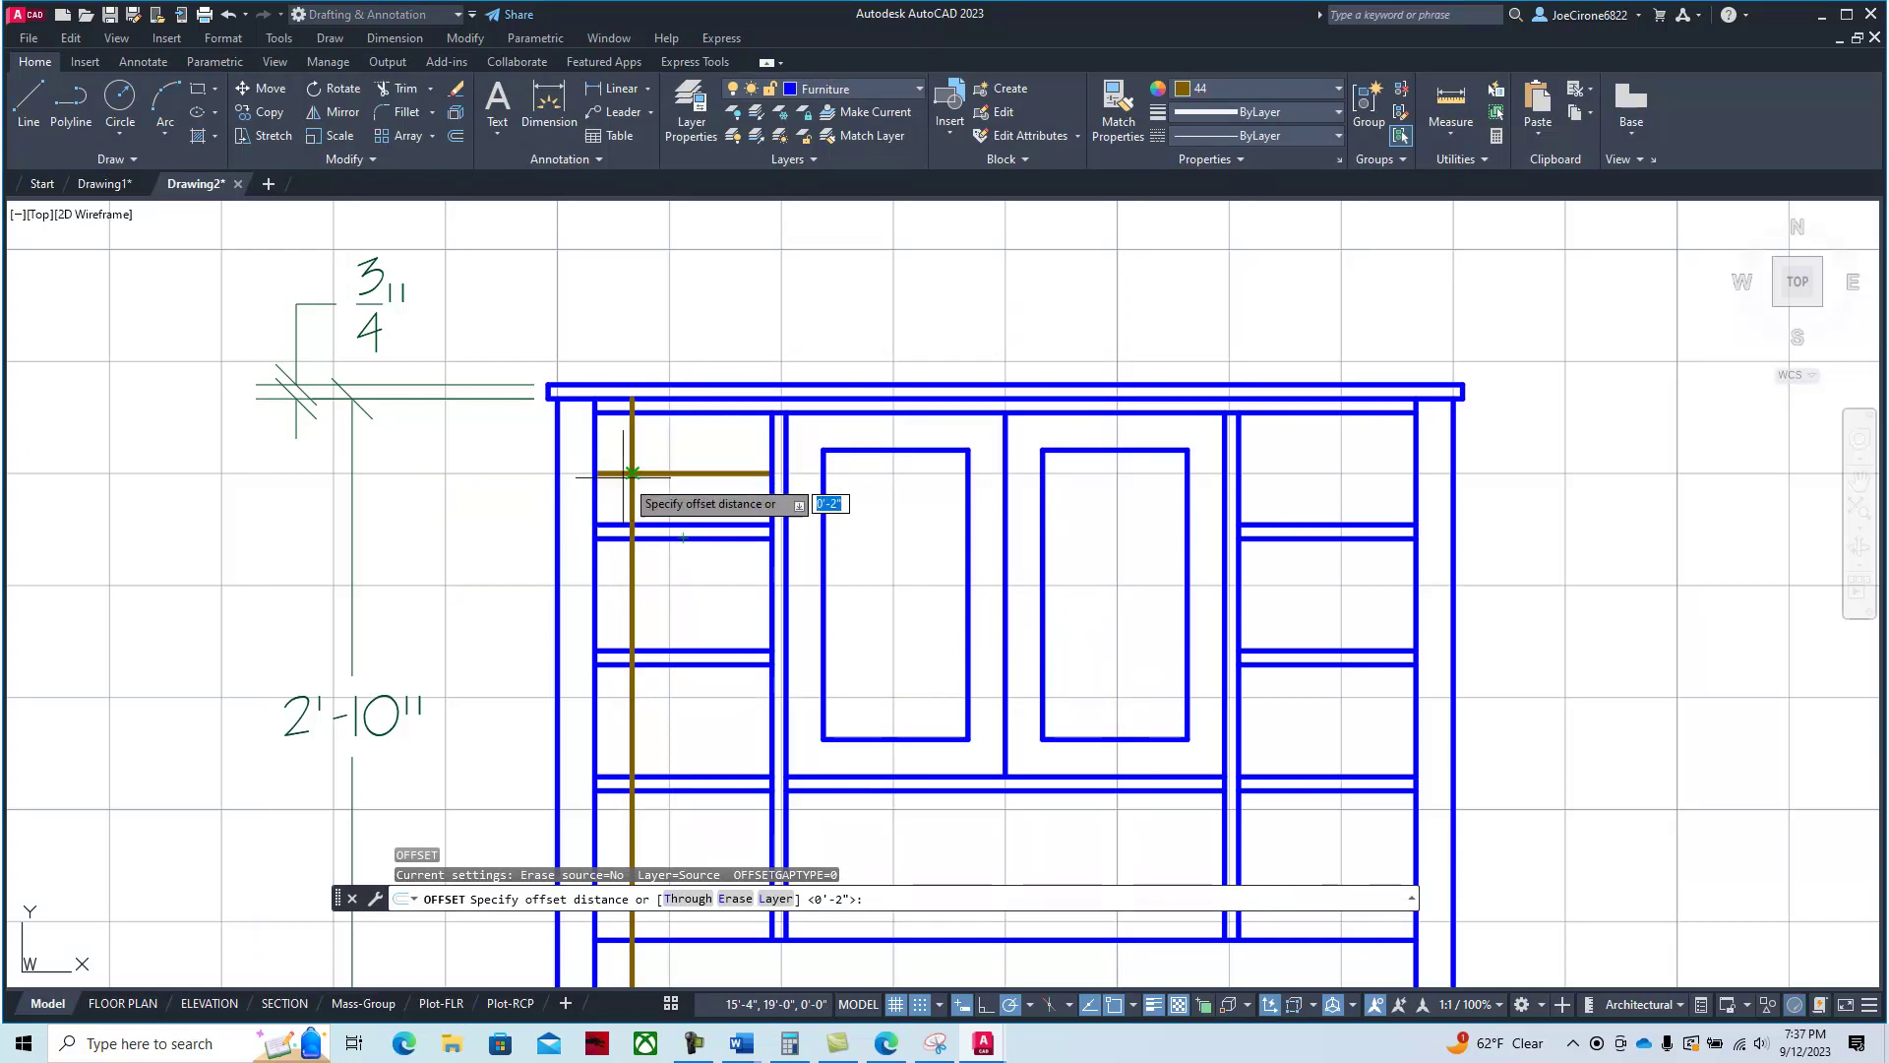
{"action": "scroll", "coordinate": [666, 476], "scroll_direction": "up", "scroll_amount": 3}
{"action": "middle_click_drag", "start_coordinate": [728, 396], "coordinate": [785, 554]}
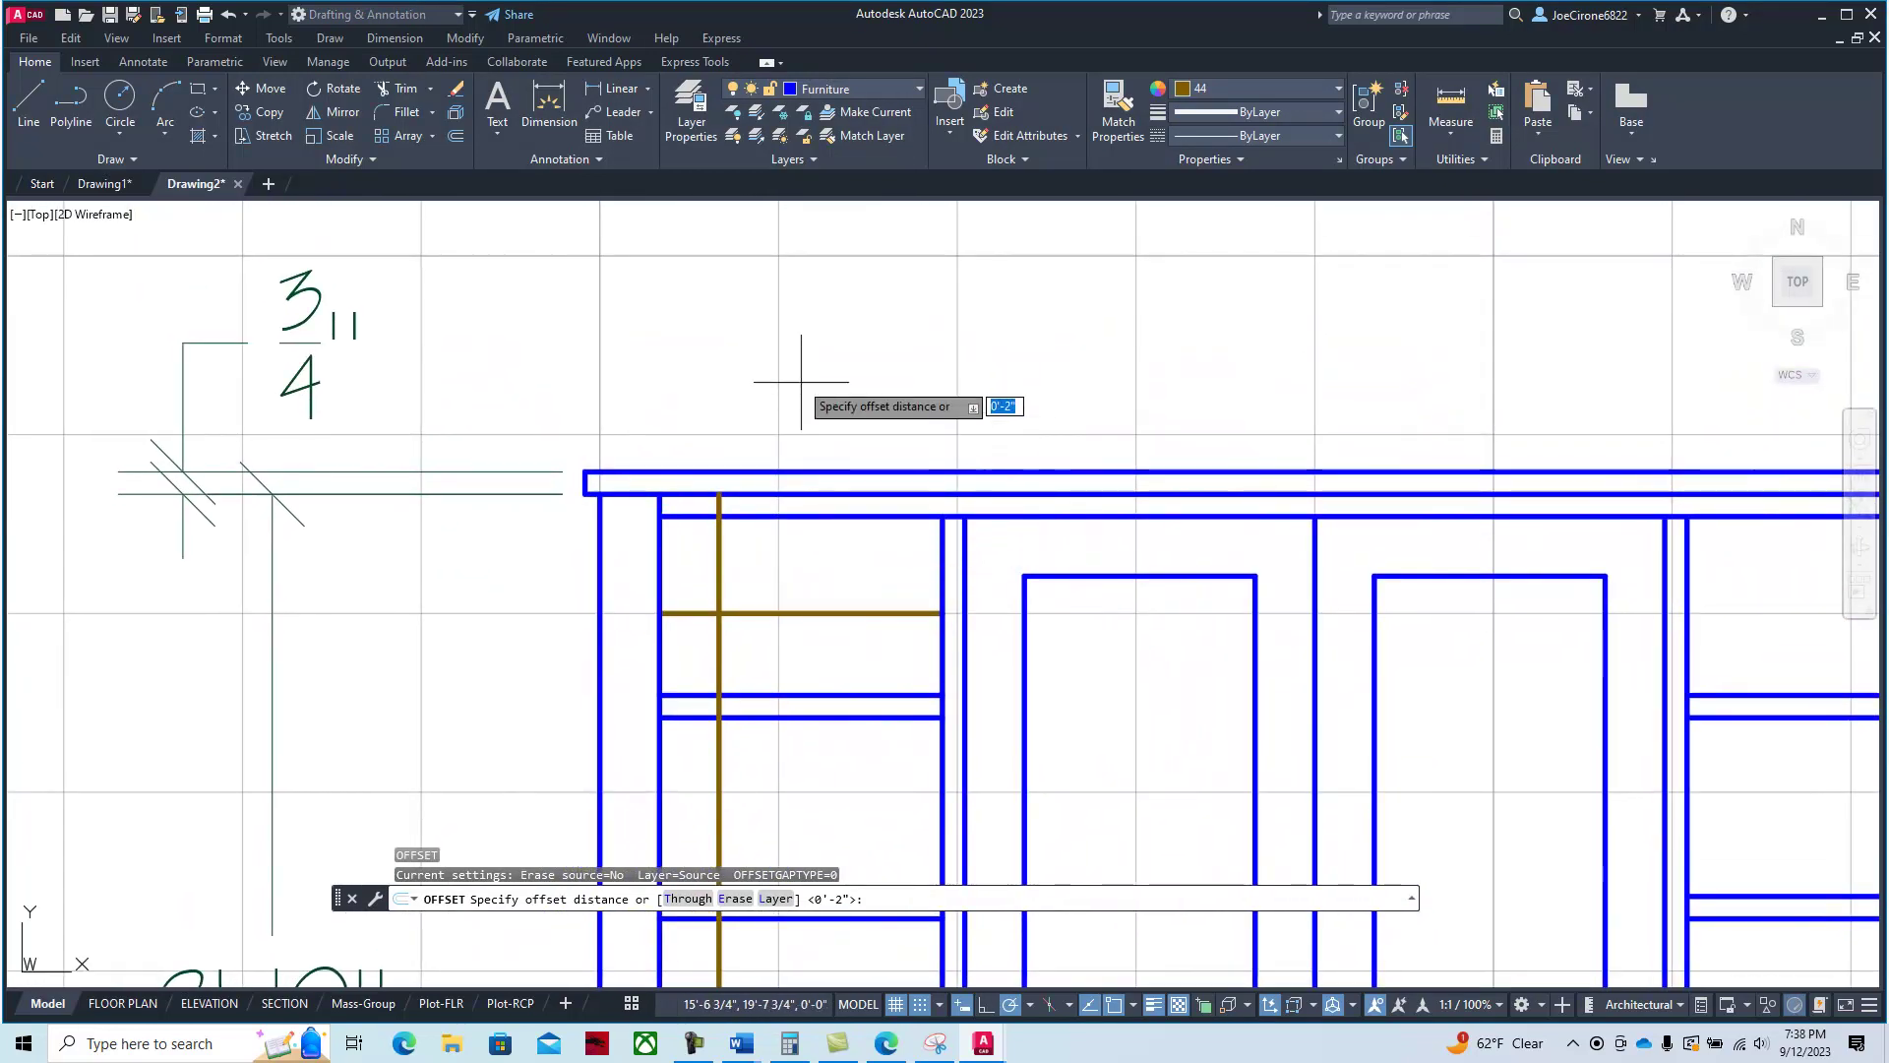
{"action": "key", "text": "Return"}
{"action": "key", "text": "Return"}
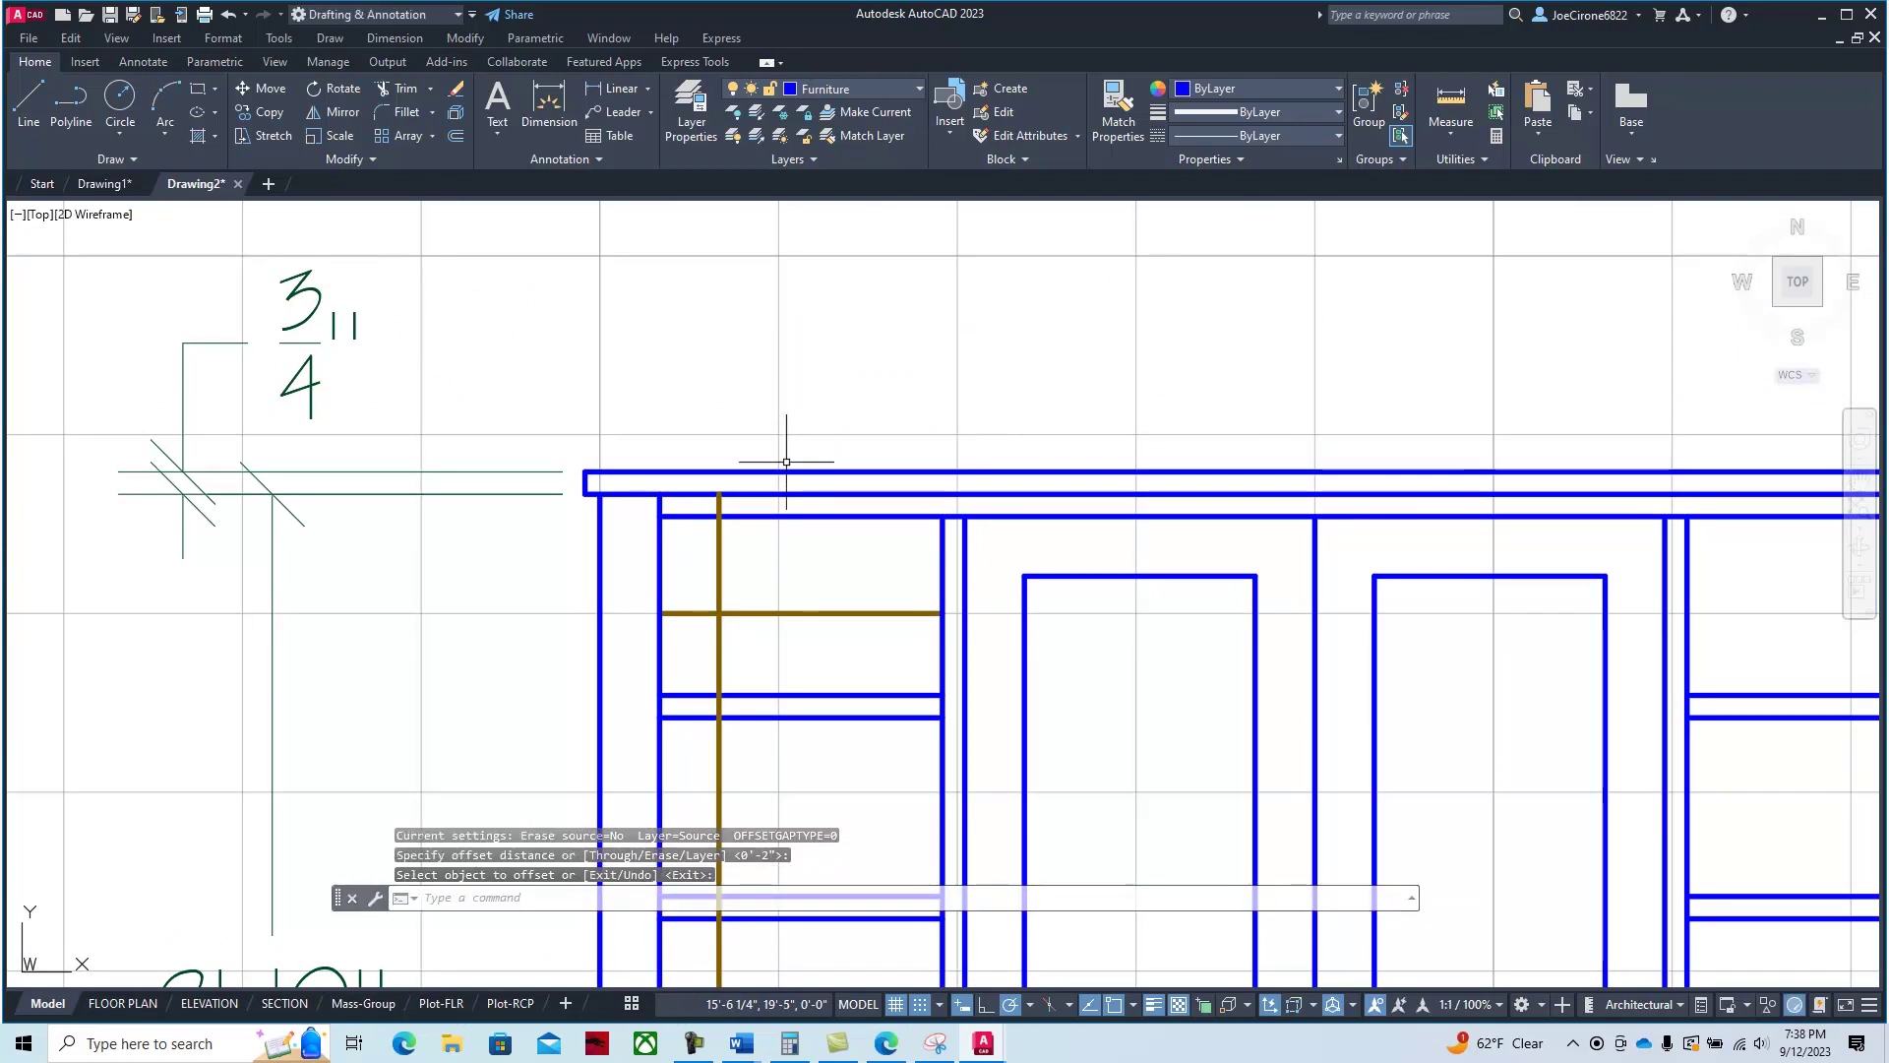
Offset the brown horizontal line in the top drawer upward by 1/2" to form the pull's height.
{"action": "left_click", "coordinate": [455, 137]}
{"action": "type", "text": "1"}
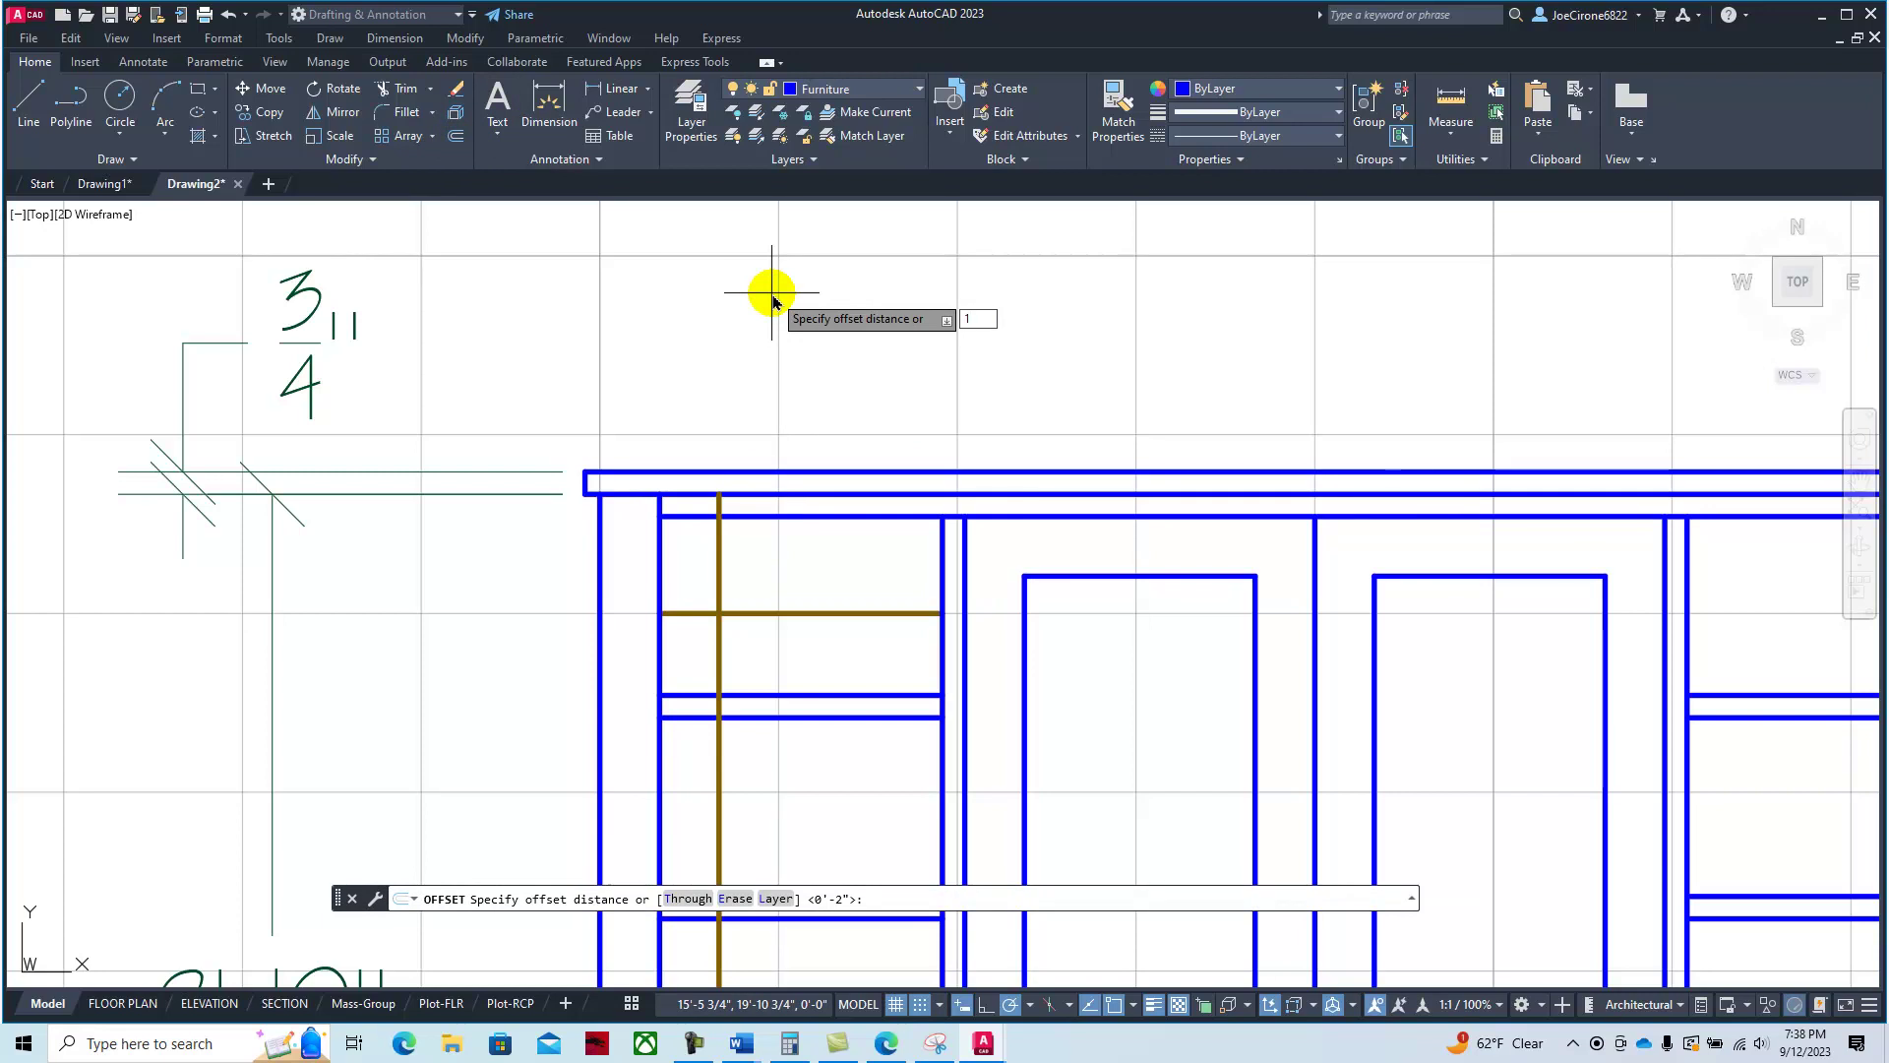
{"action": "type", "text": "/2"}
{"action": "key", "text": "Return"}
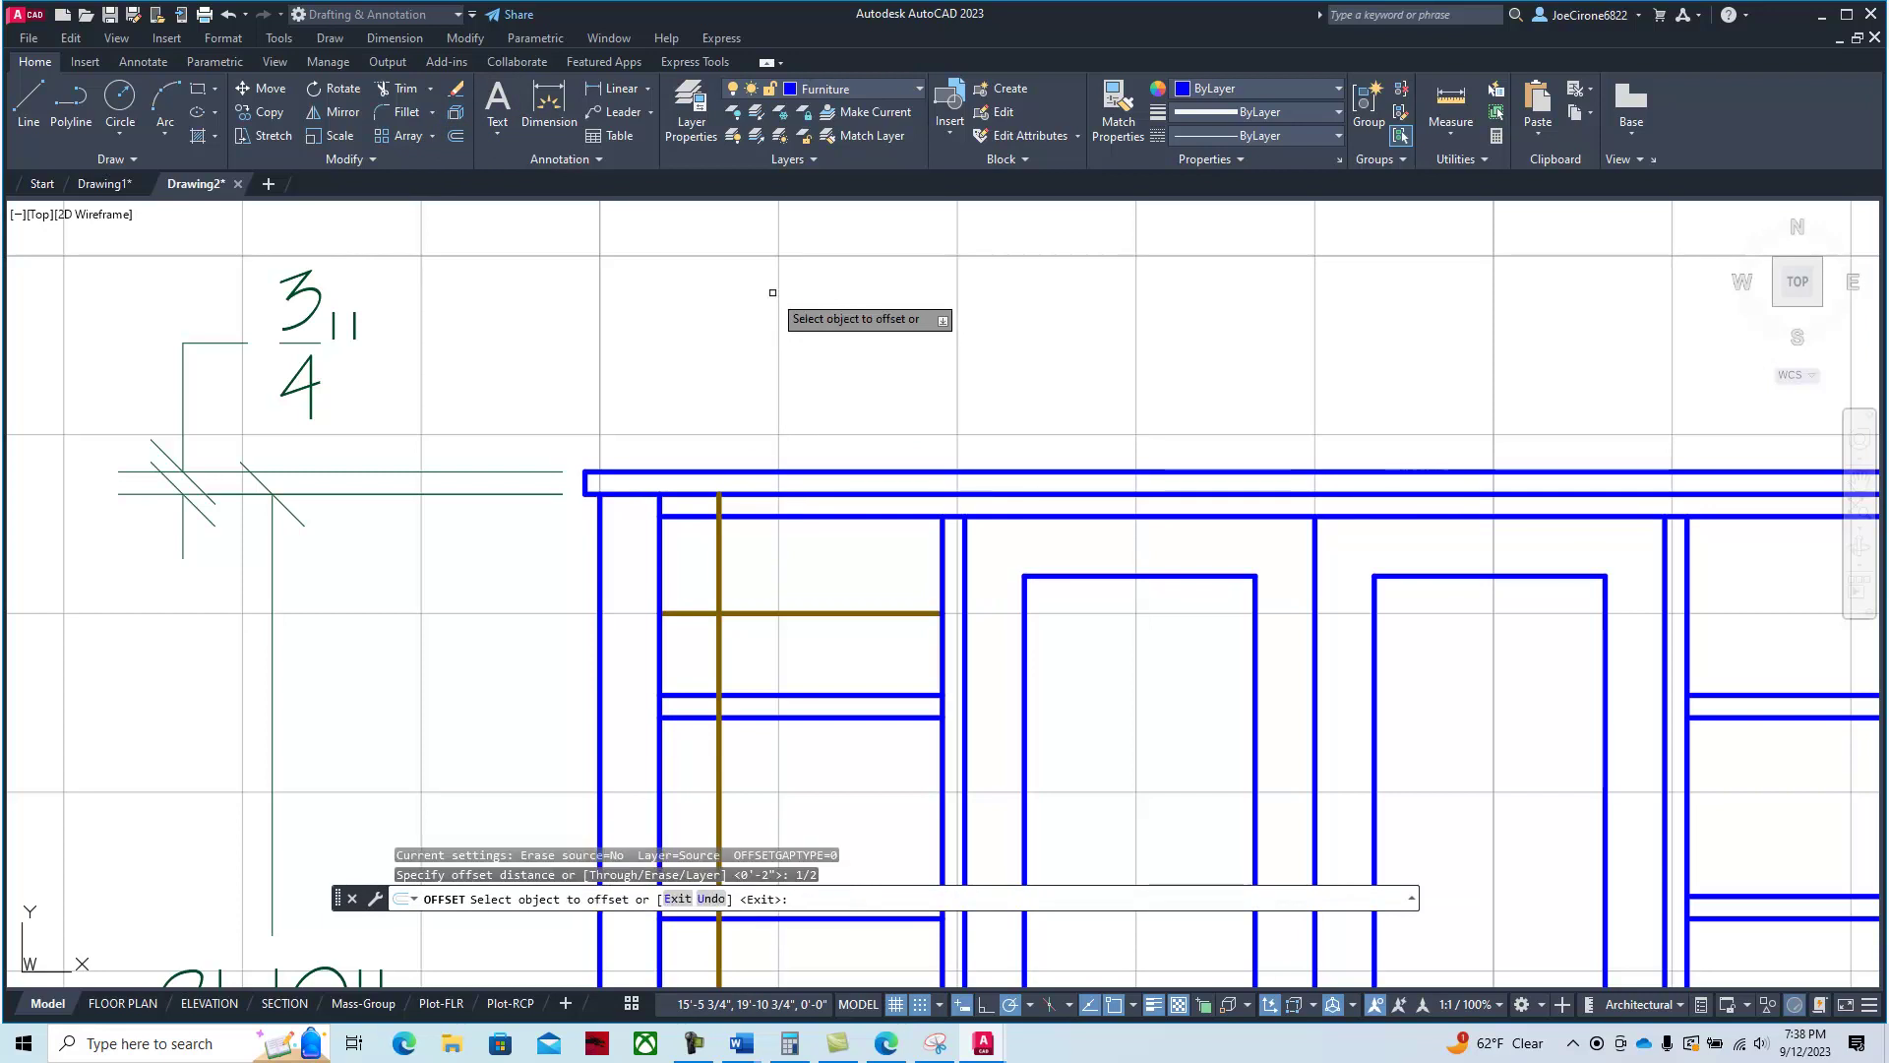
{"action": "left_click", "coordinate": [823, 613]}
{"action": "left_click", "coordinate": [839, 559]}
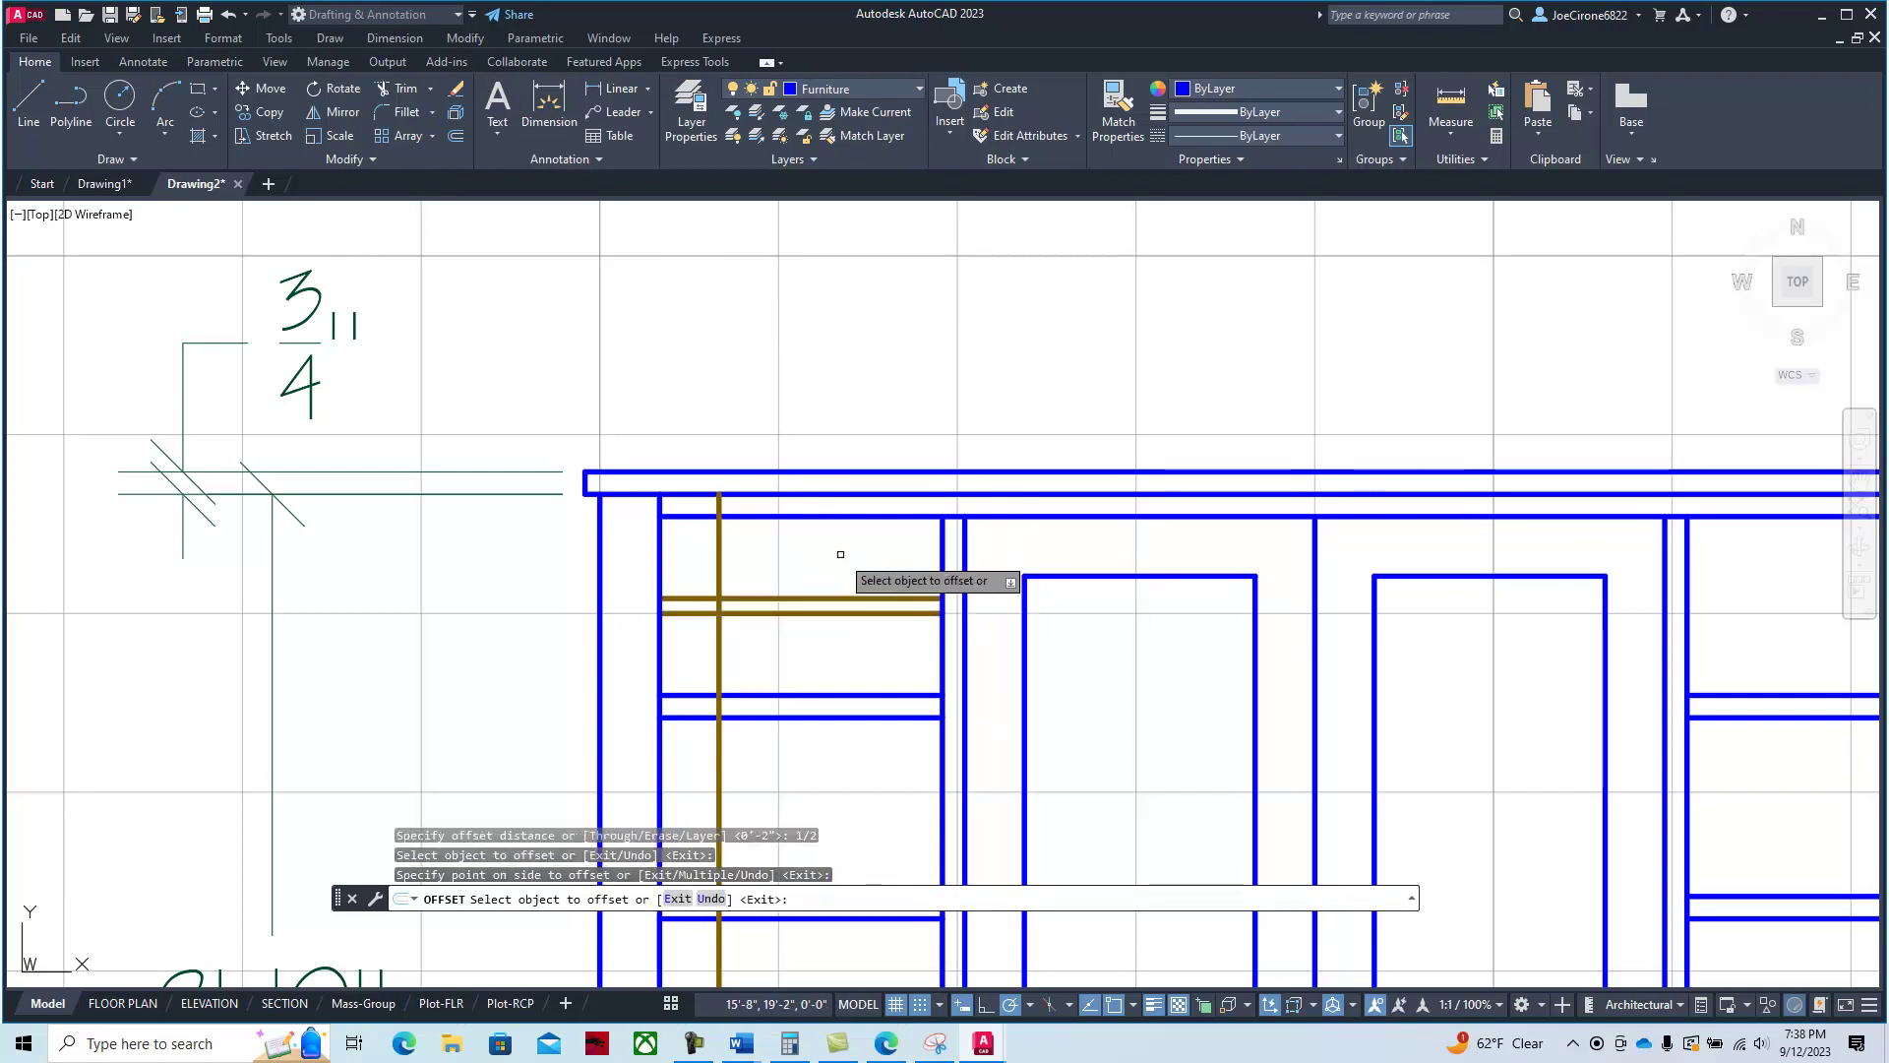
{"action": "key", "text": "Return"}
Check the pull dimensions in the Snipping Tool reference, then offset the brown vertical line 5-1/2" toward the doors in AutoCAD.
{"action": "left_click_drag", "start_coordinate": [1888, 20], "coordinate": [1117, 211]}
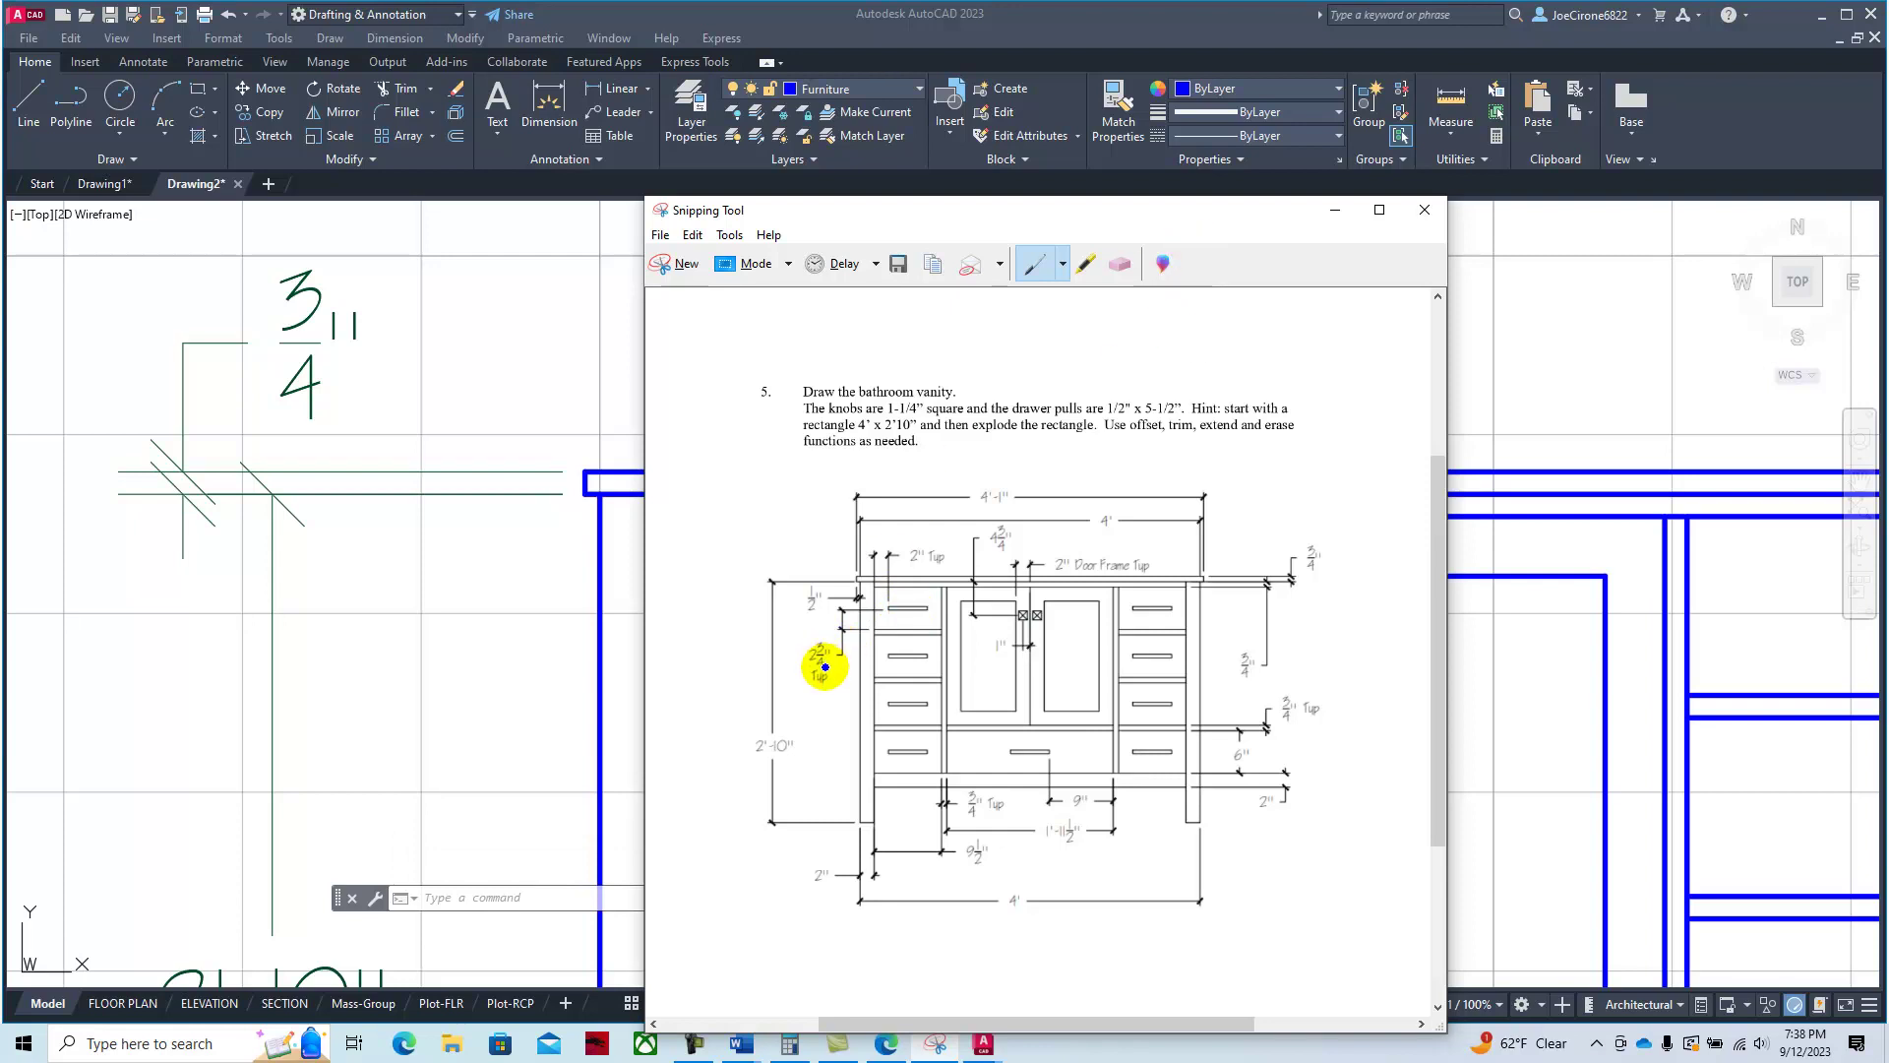
{"action": "left_click_drag", "start_coordinate": [1059, 212], "coordinate": [1888, 149]}
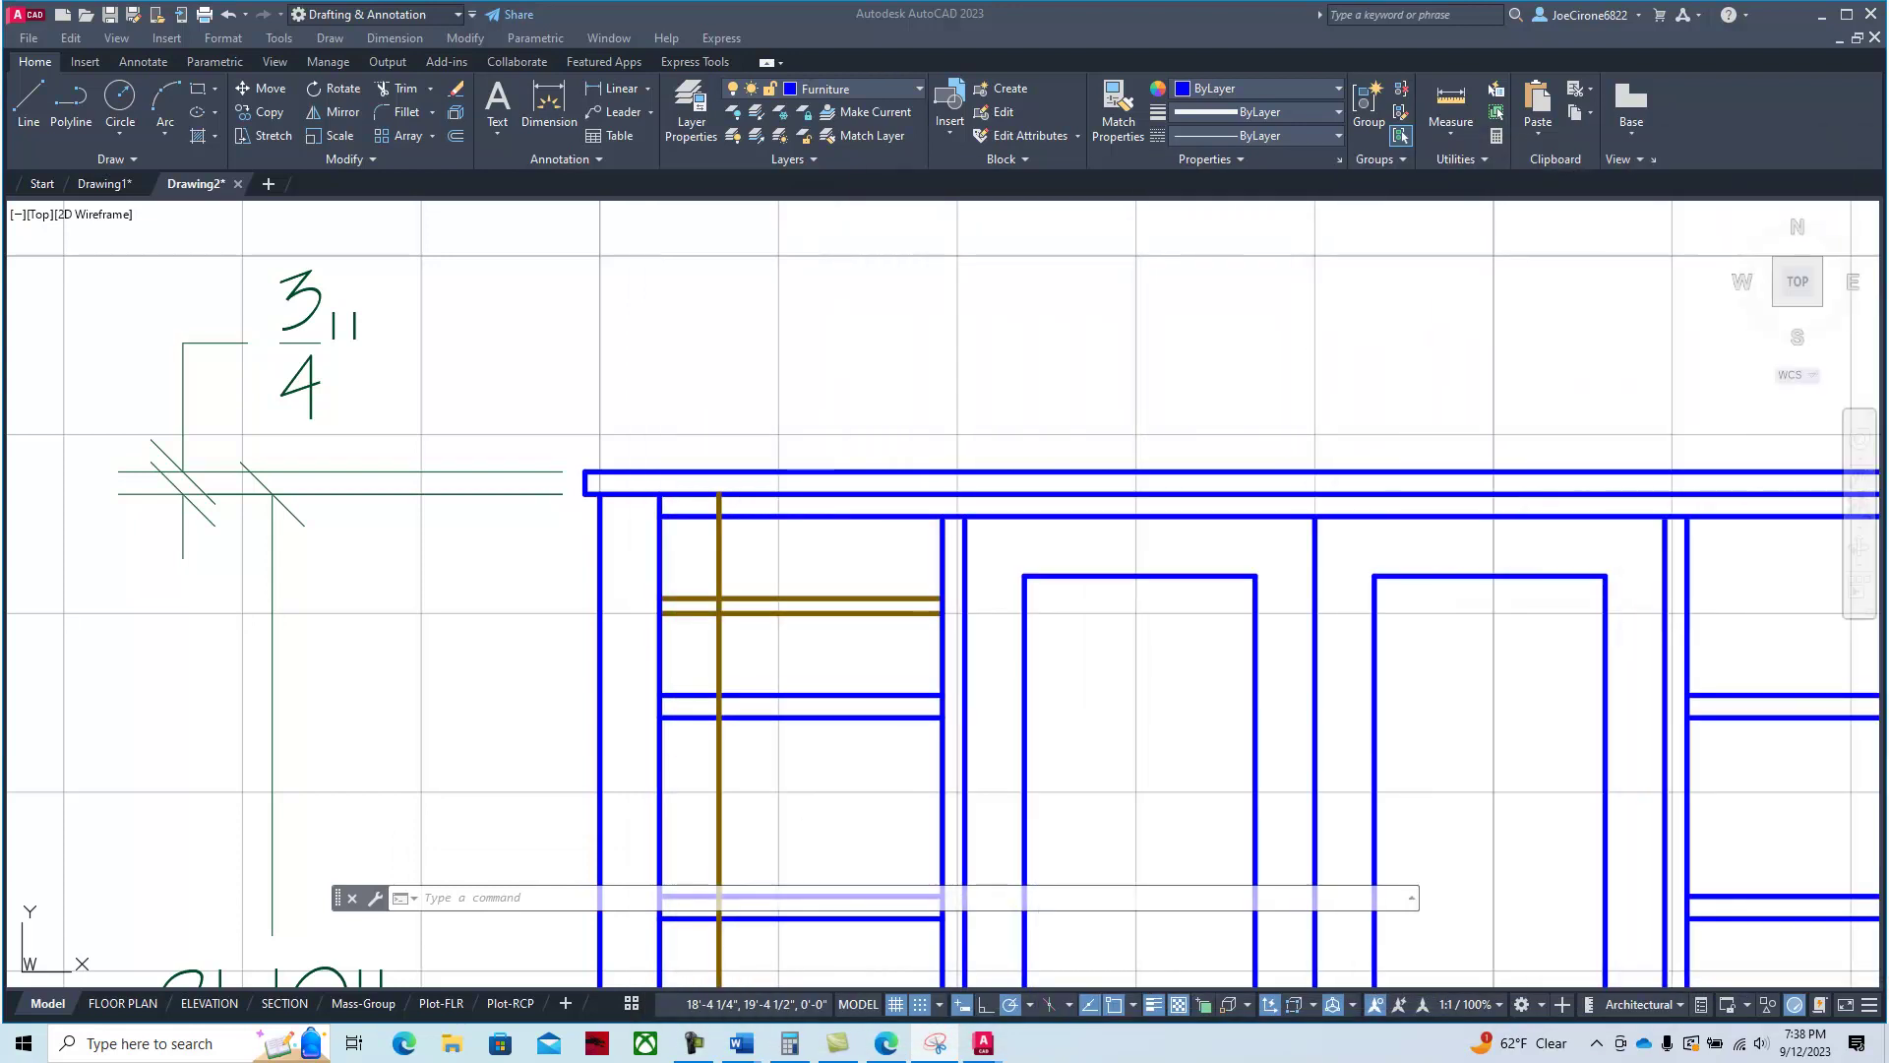
{"action": "left_click", "coordinate": [457, 144]}
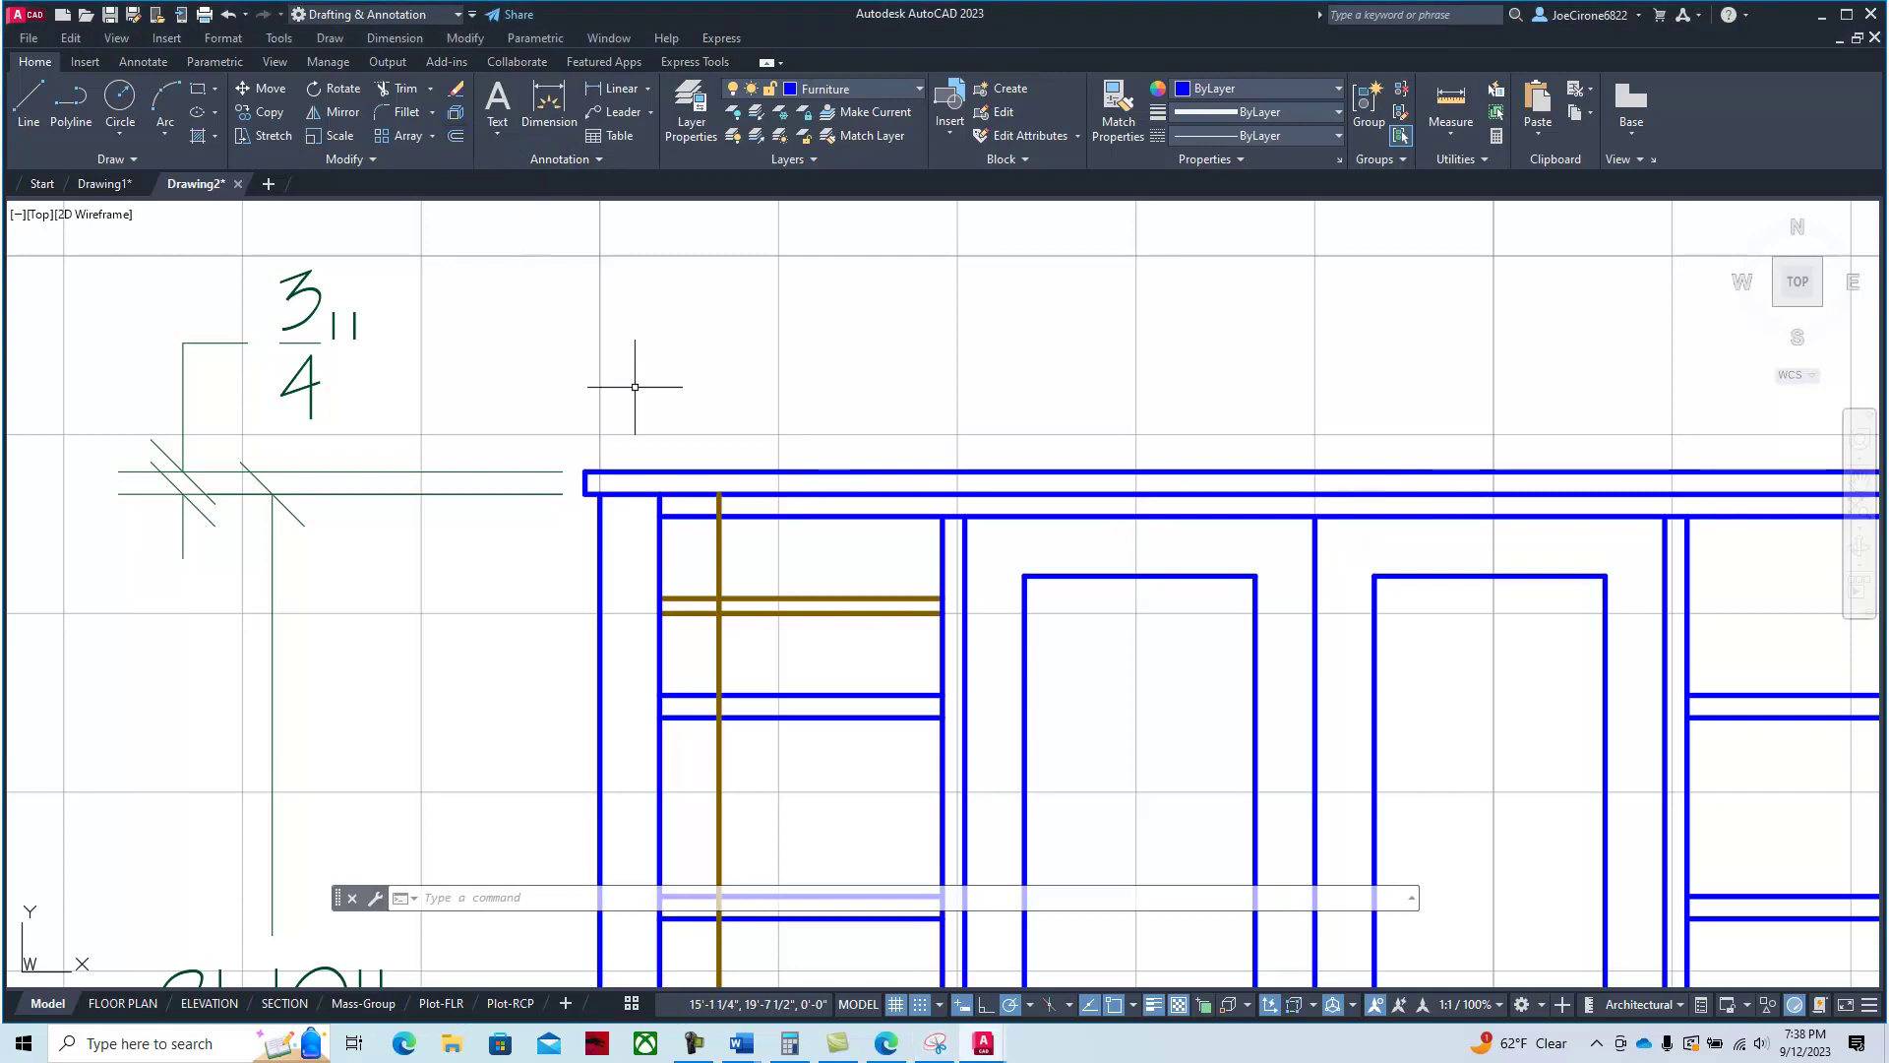
{"action": "left_click", "coordinate": [456, 135]}
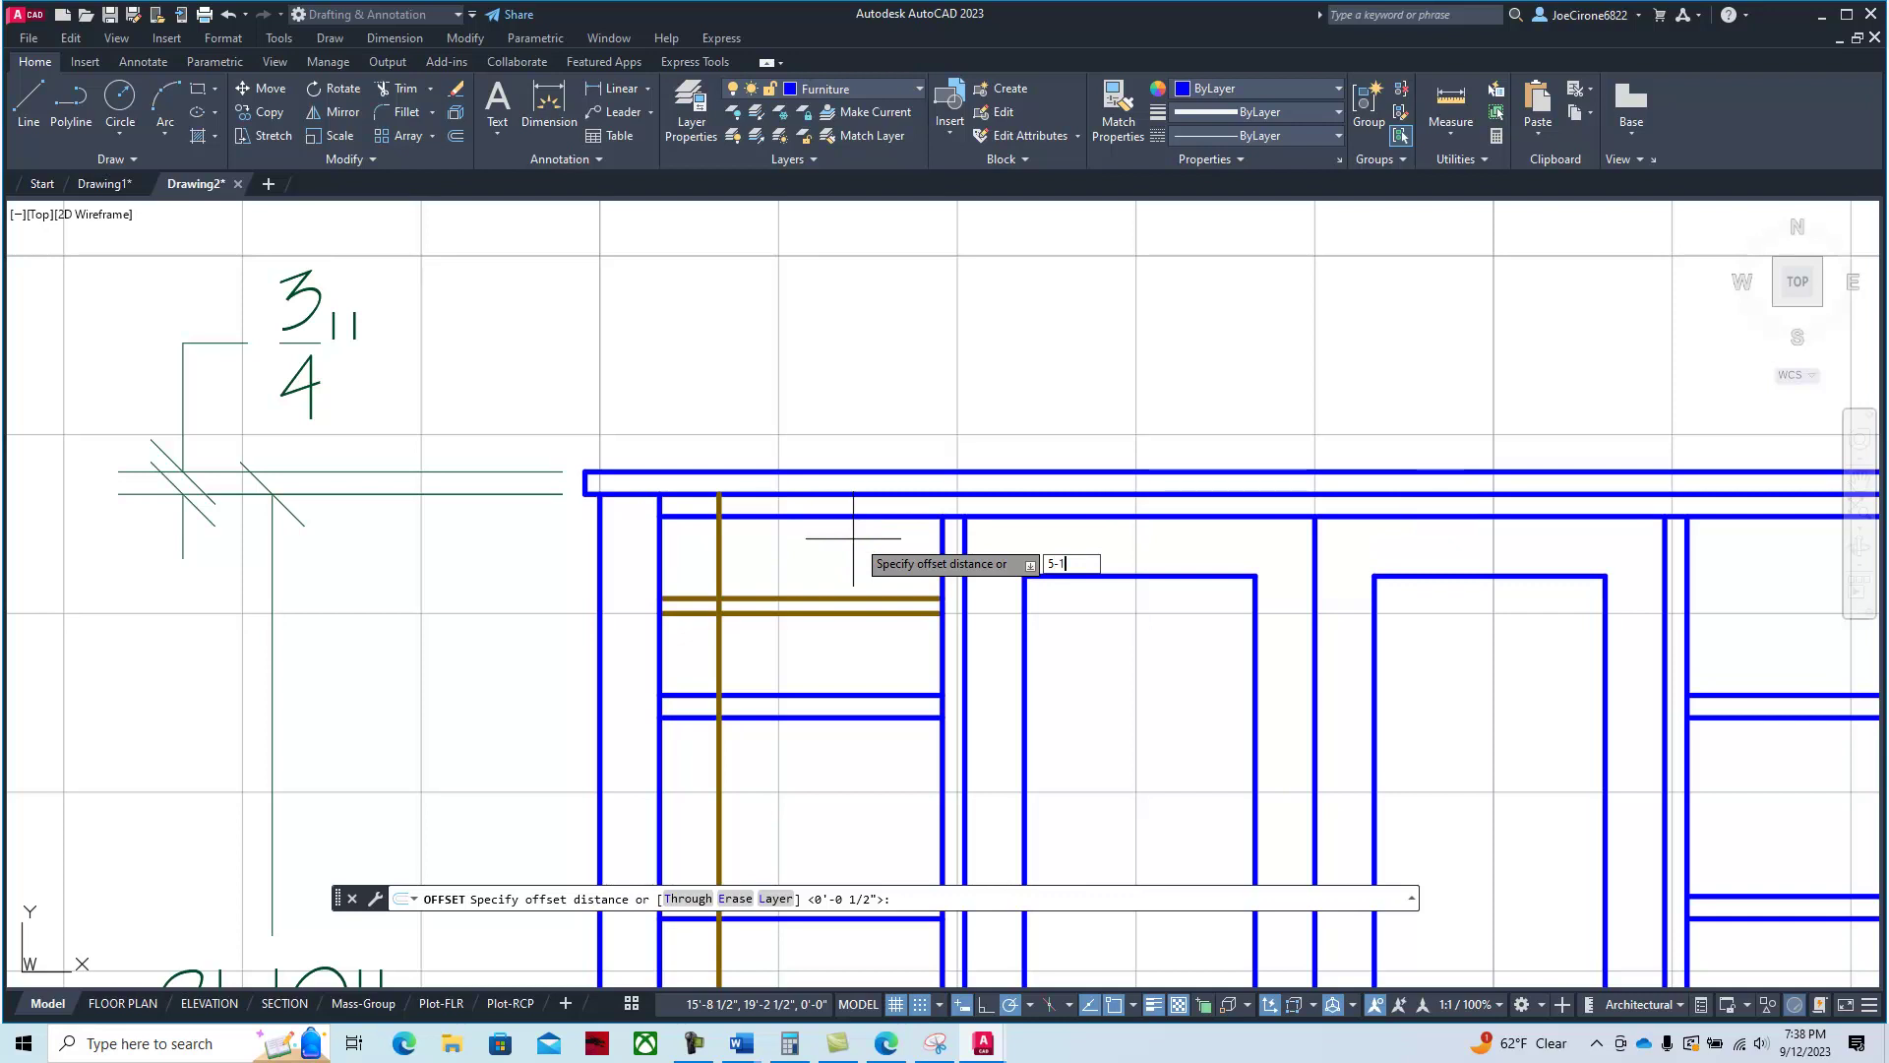
{"action": "key", "text": "Return"}
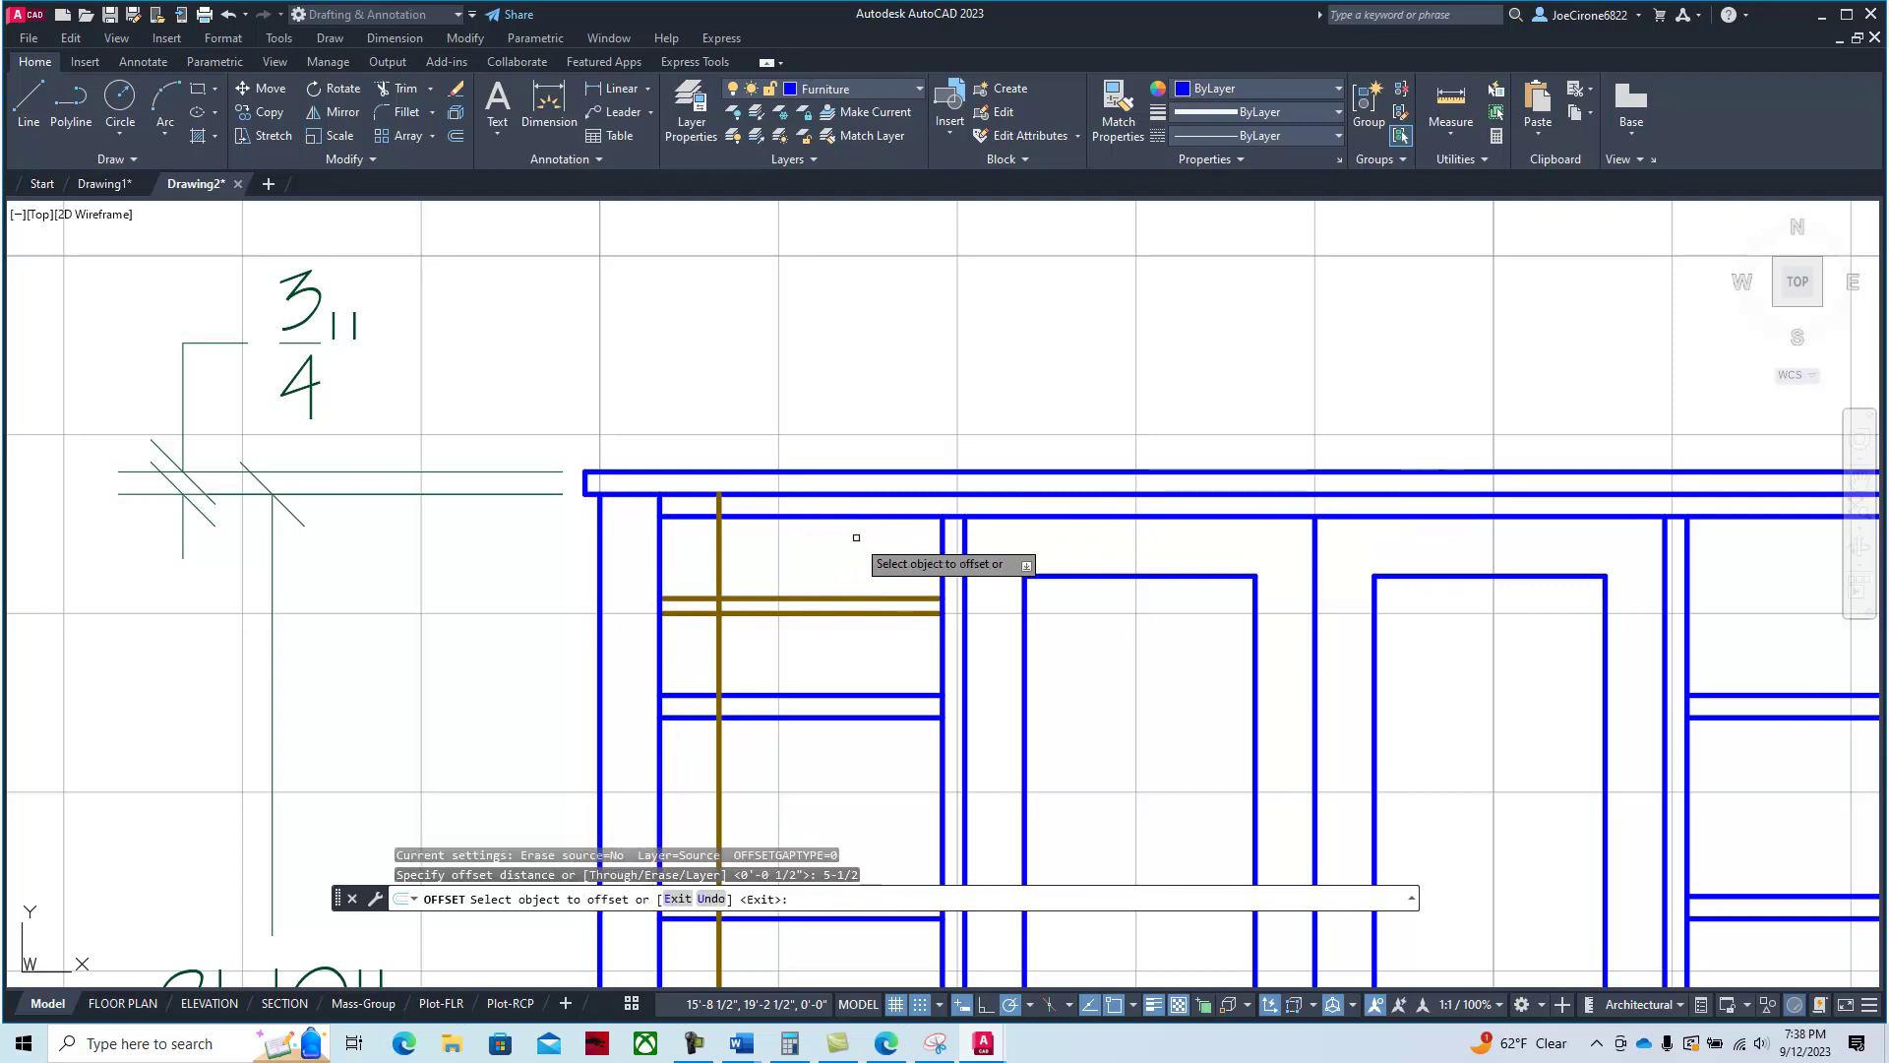
{"action": "left_click", "coordinate": [721, 559]}
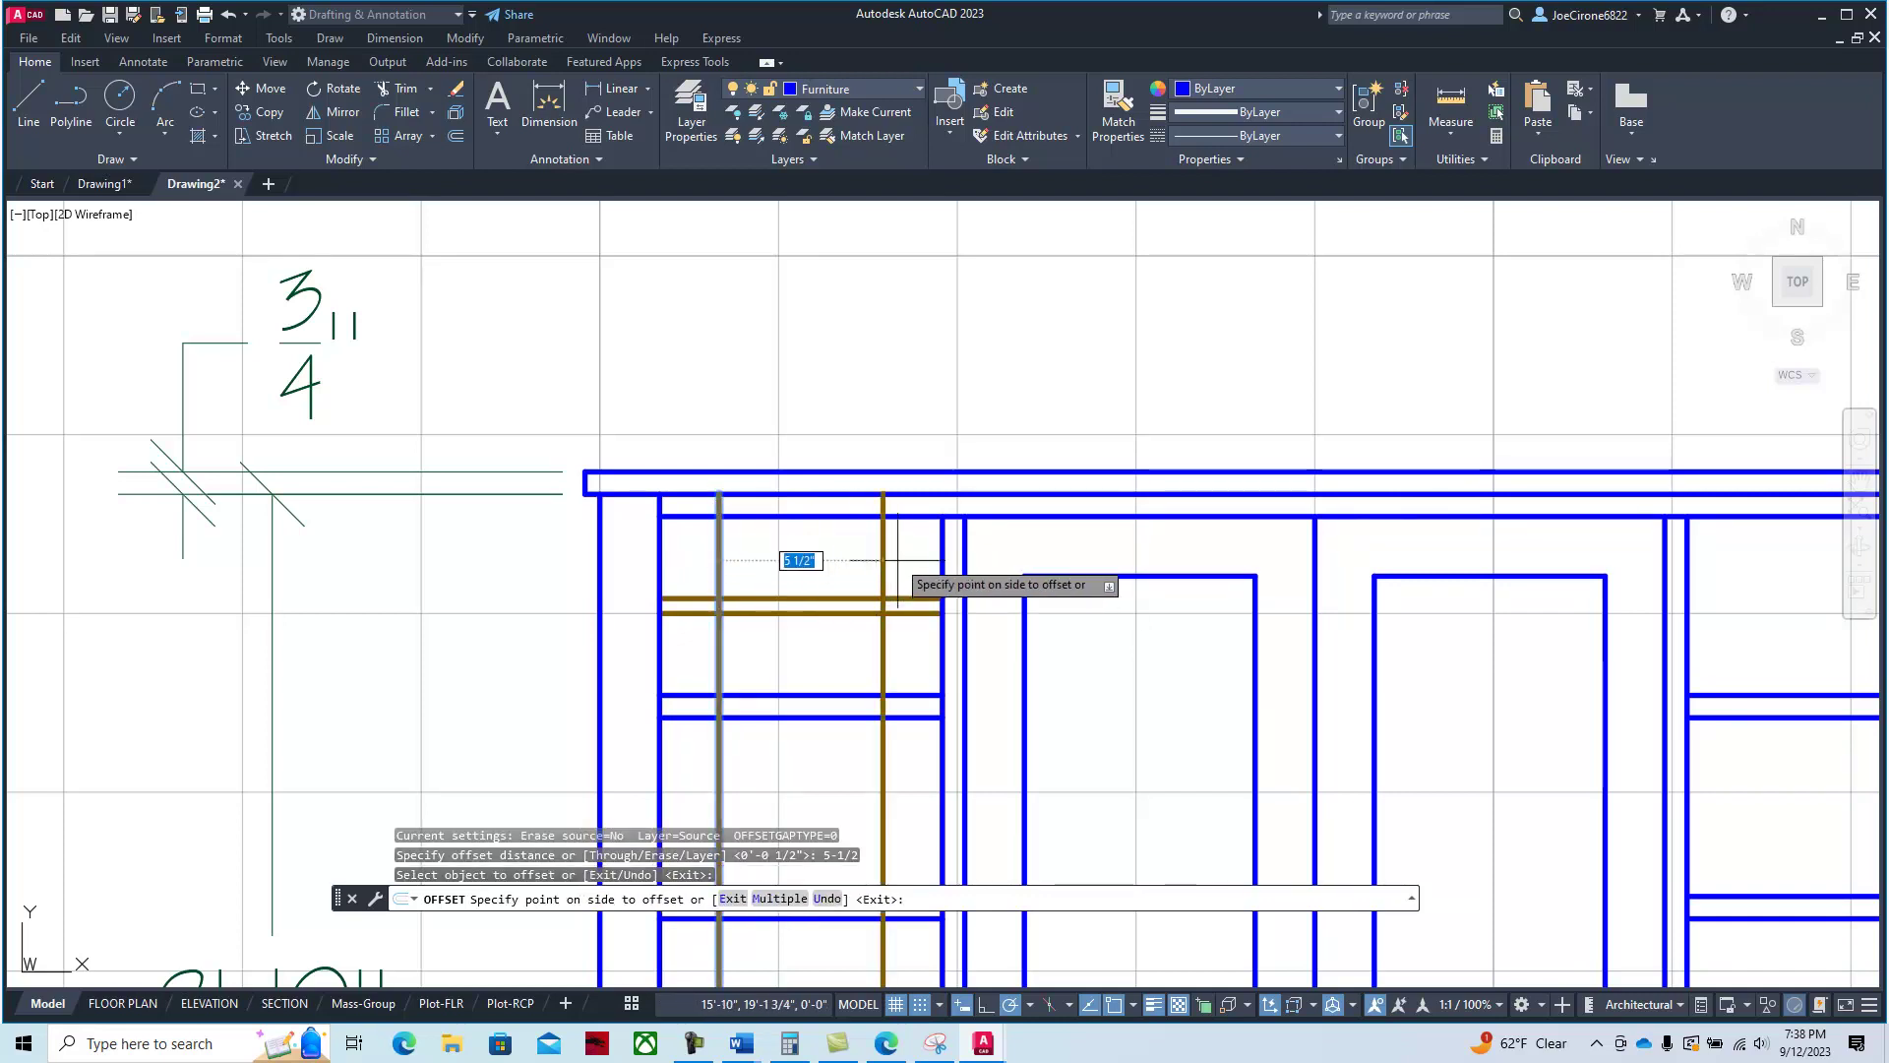
{"action": "left_click", "coordinate": [890, 565]}
{"action": "key", "text": "Return"}
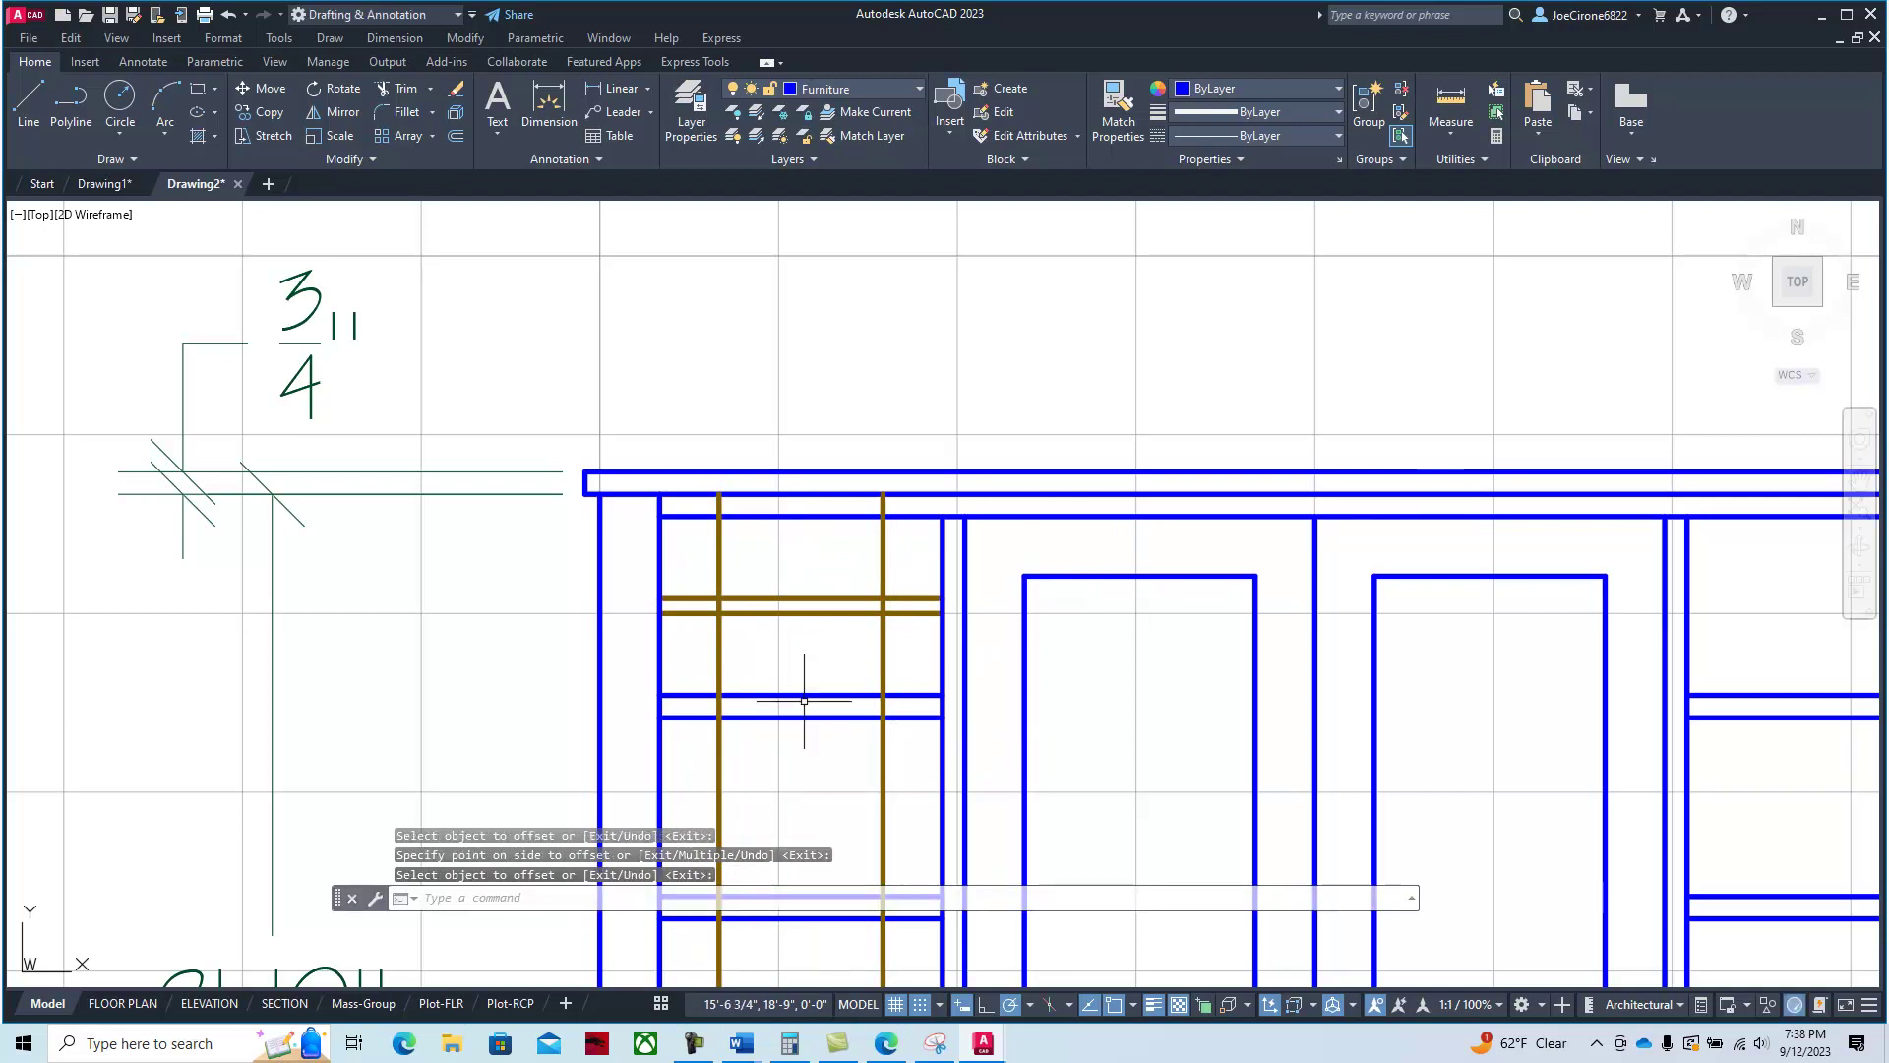
Trim both brown vertical lines above the top drawer's pull outline.
{"action": "scroll", "coordinate": [822, 640], "scroll_direction": "up", "scroll_amount": 2}
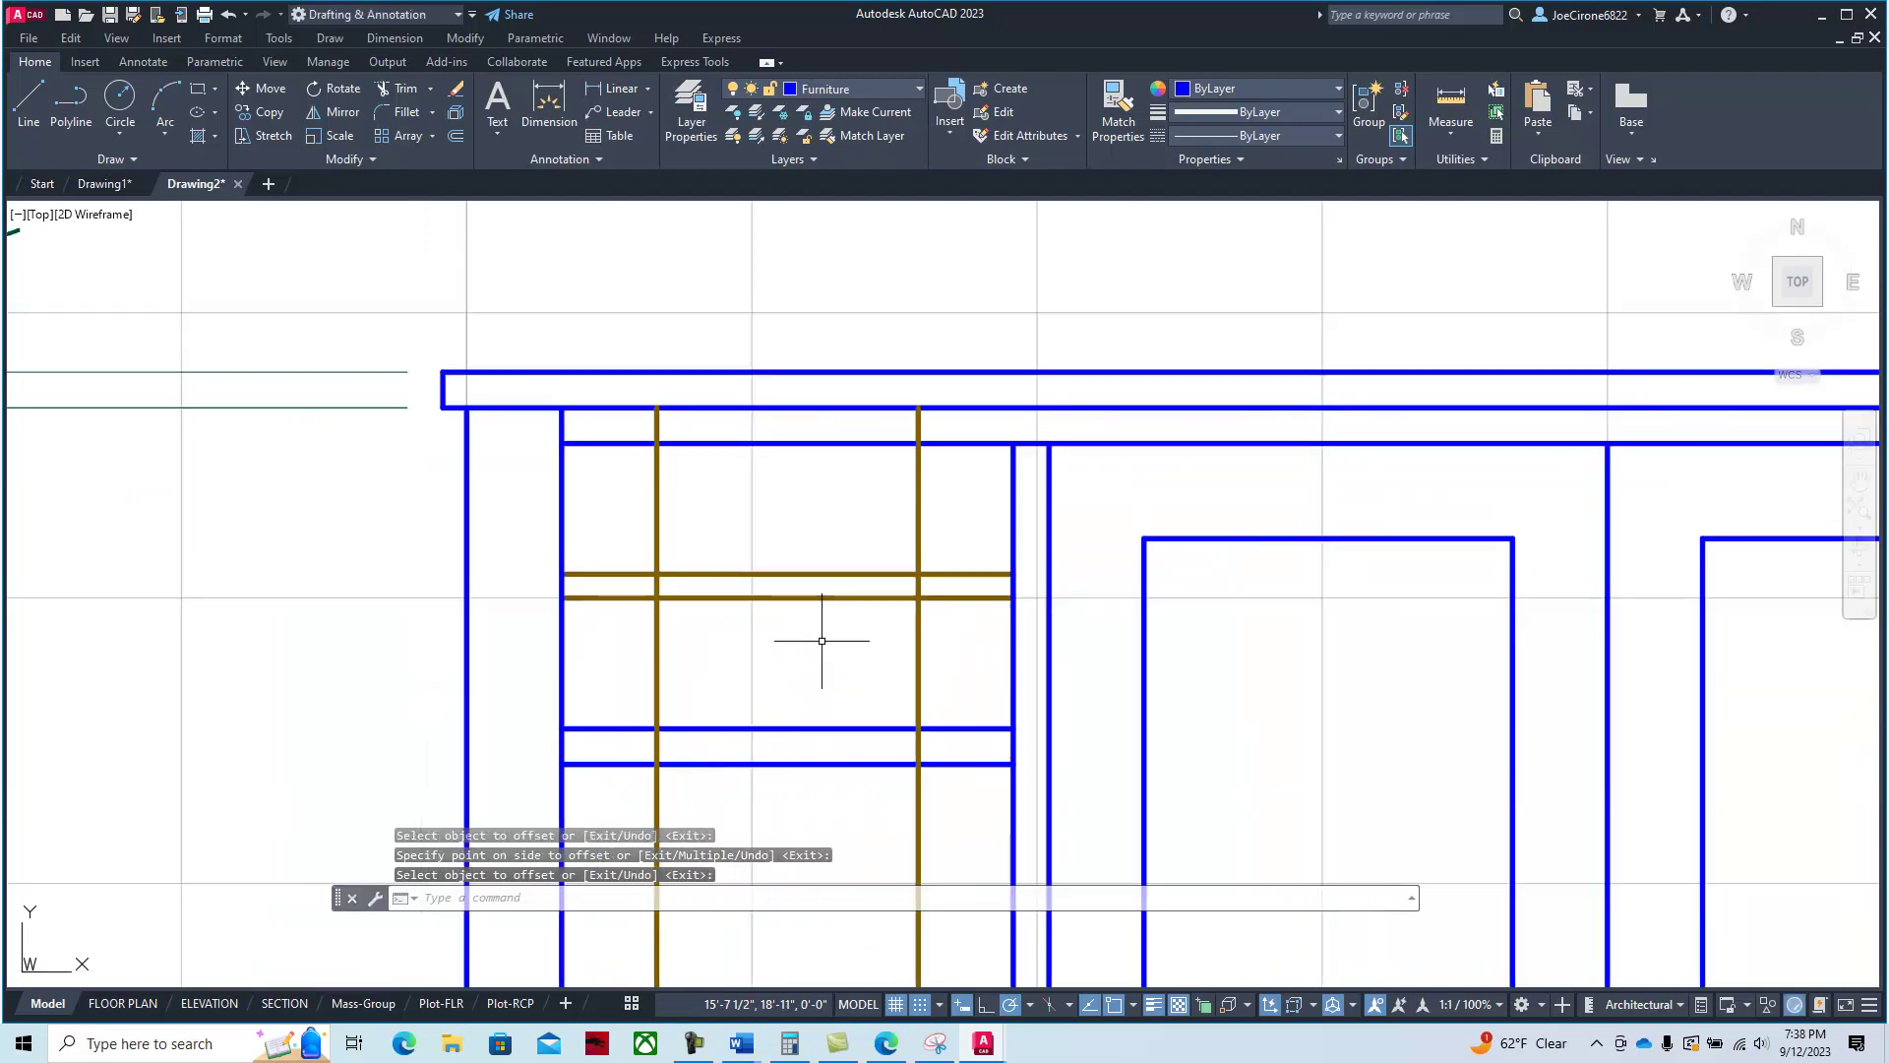
{"action": "left_click", "coordinate": [406, 90]}
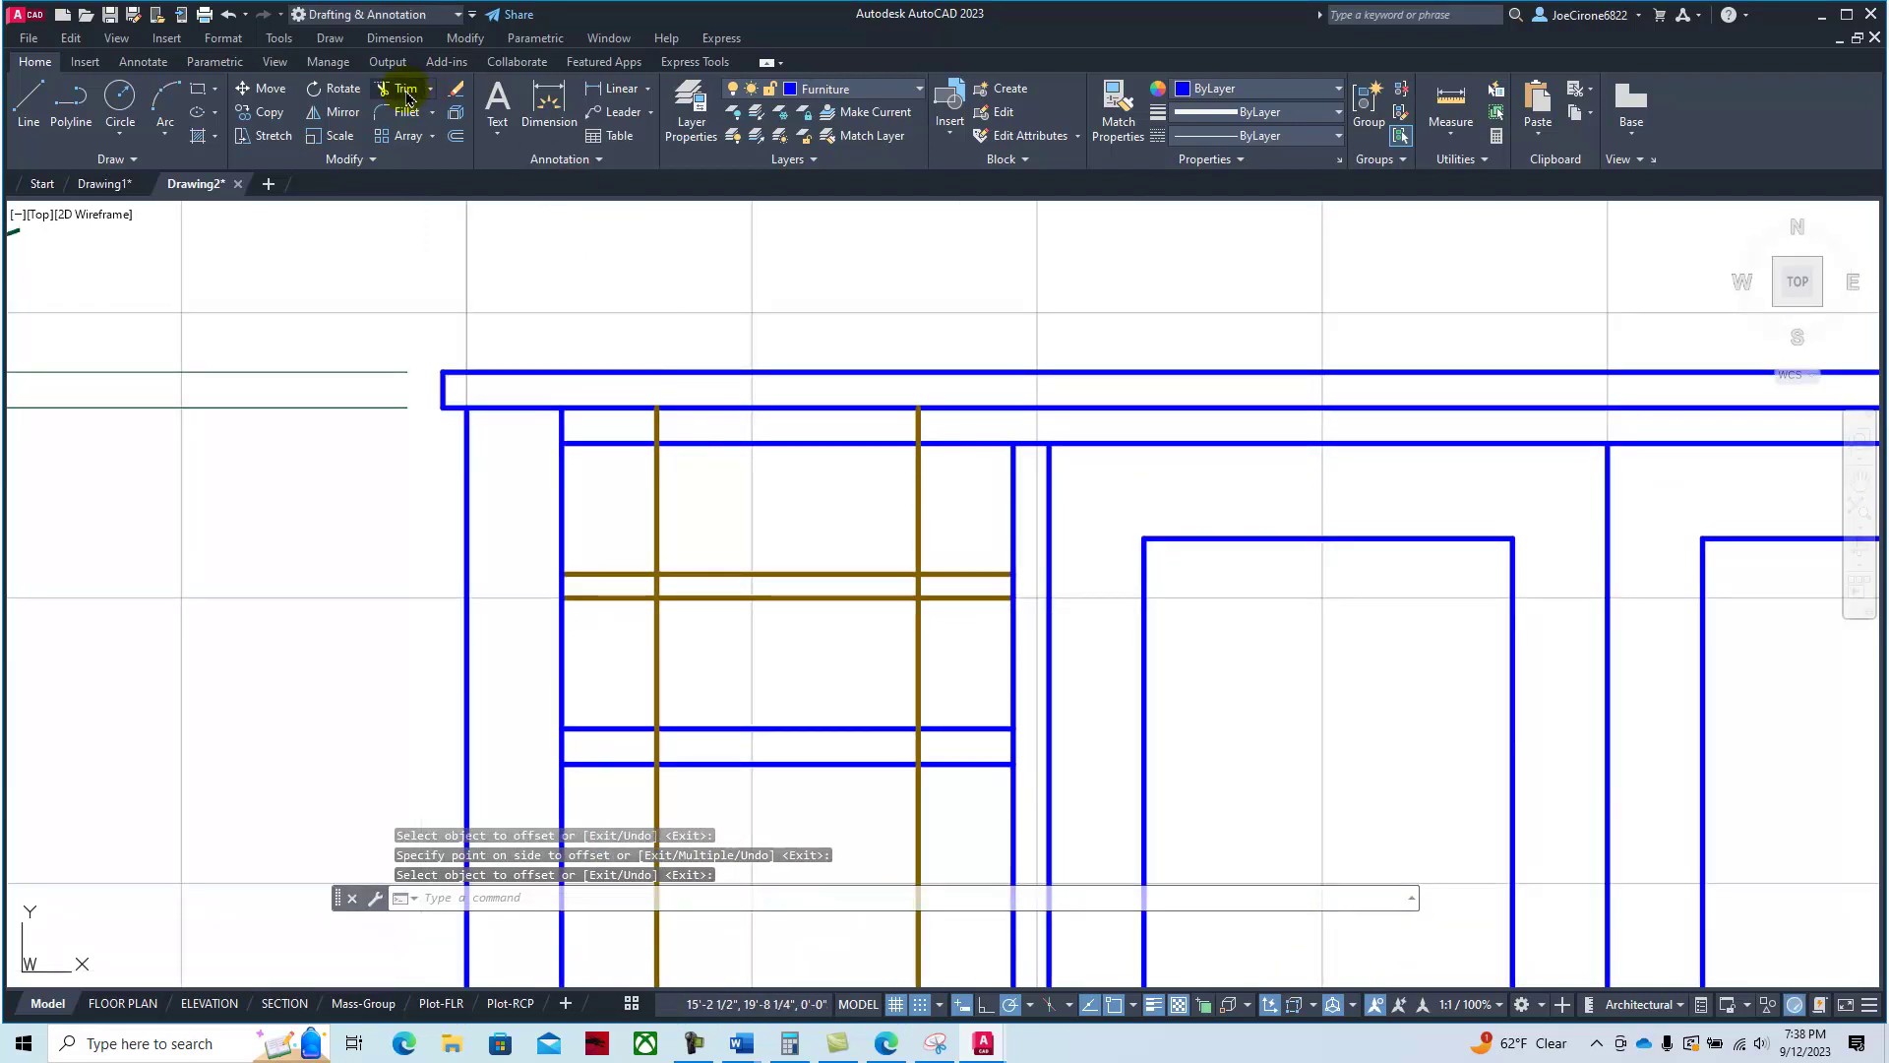
{"action": "left_click", "coordinate": [920, 433]}
{"action": "left_click", "coordinate": [657, 423]}
{"action": "left_click", "coordinate": [655, 510]}
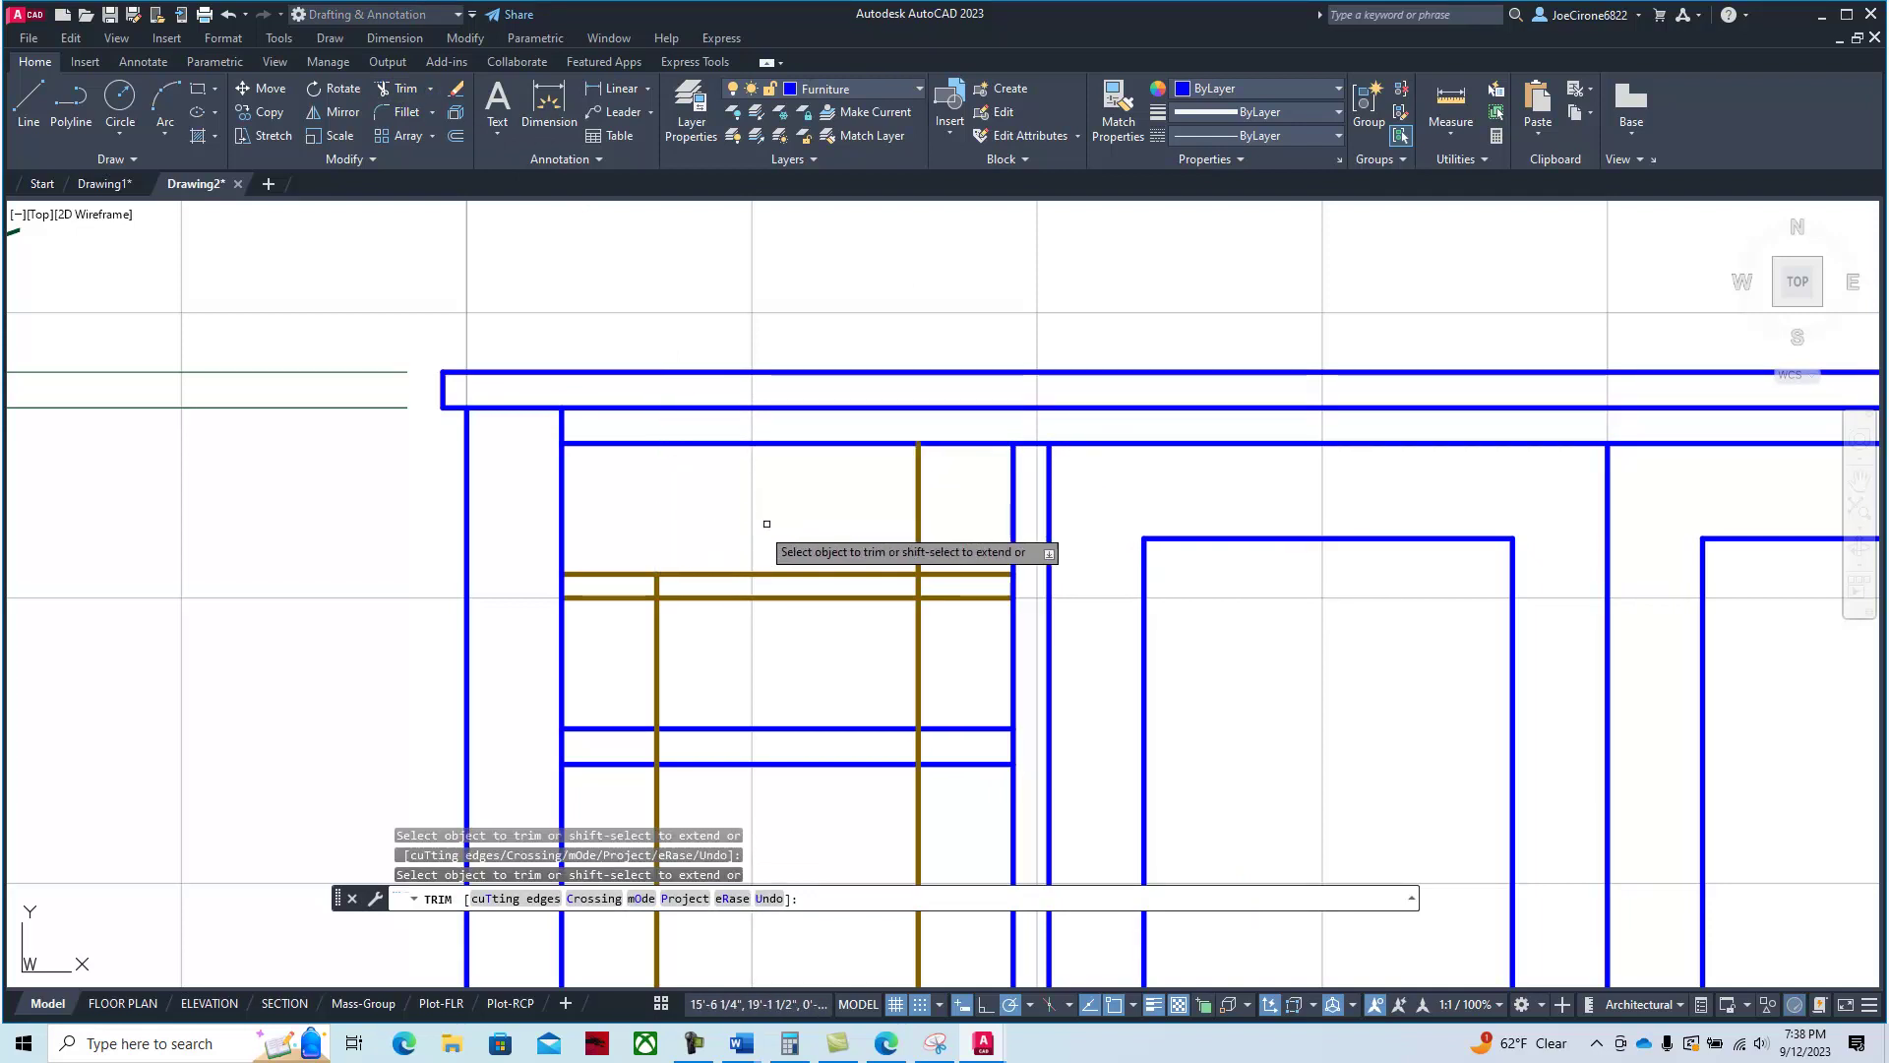
{"action": "left_click", "coordinate": [962, 499]}
{"action": "left_click", "coordinate": [875, 516]}
{"action": "key", "text": "Return"}
Trim the brown lines extending past both ends and below the top left drawer's pull to leave a closed rectangle.
{"action": "left_click", "coordinate": [960, 536]}
{"action": "left_click", "coordinate": [962, 639]}
{"action": "key", "text": "Return"}
{"action": "left_click", "coordinate": [961, 649]}
{"action": "left_click", "coordinate": [865, 646]}
{"action": "key", "text": "Return"}
{"action": "left_click", "coordinate": [704, 650]}
{"action": "left_click", "coordinate": [630, 649]}
{"action": "key", "text": "Return"}
{"action": "left_click", "coordinate": [611, 649]}
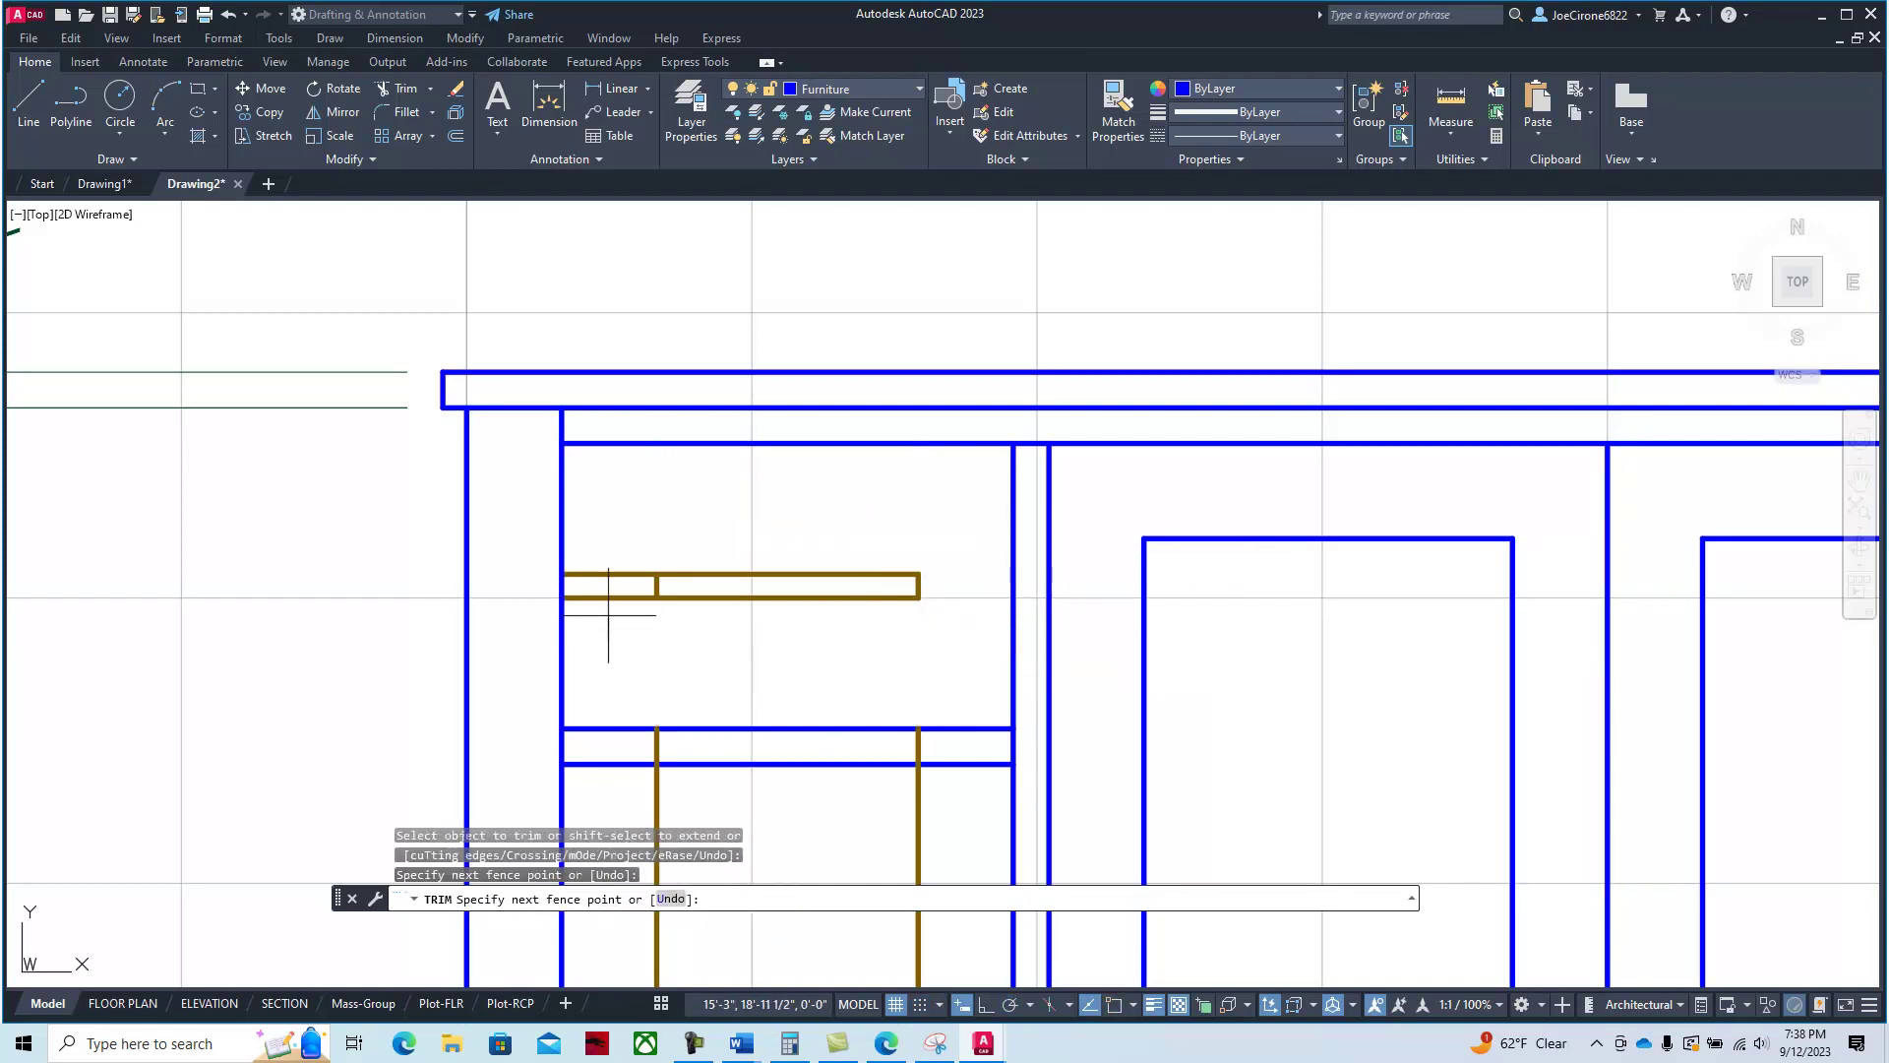
{"action": "left_click", "coordinate": [611, 549]}
{"action": "key", "text": "Return"}
{"action": "scroll", "coordinate": [802, 785], "scroll_direction": "down", "scroll_amount": 5}
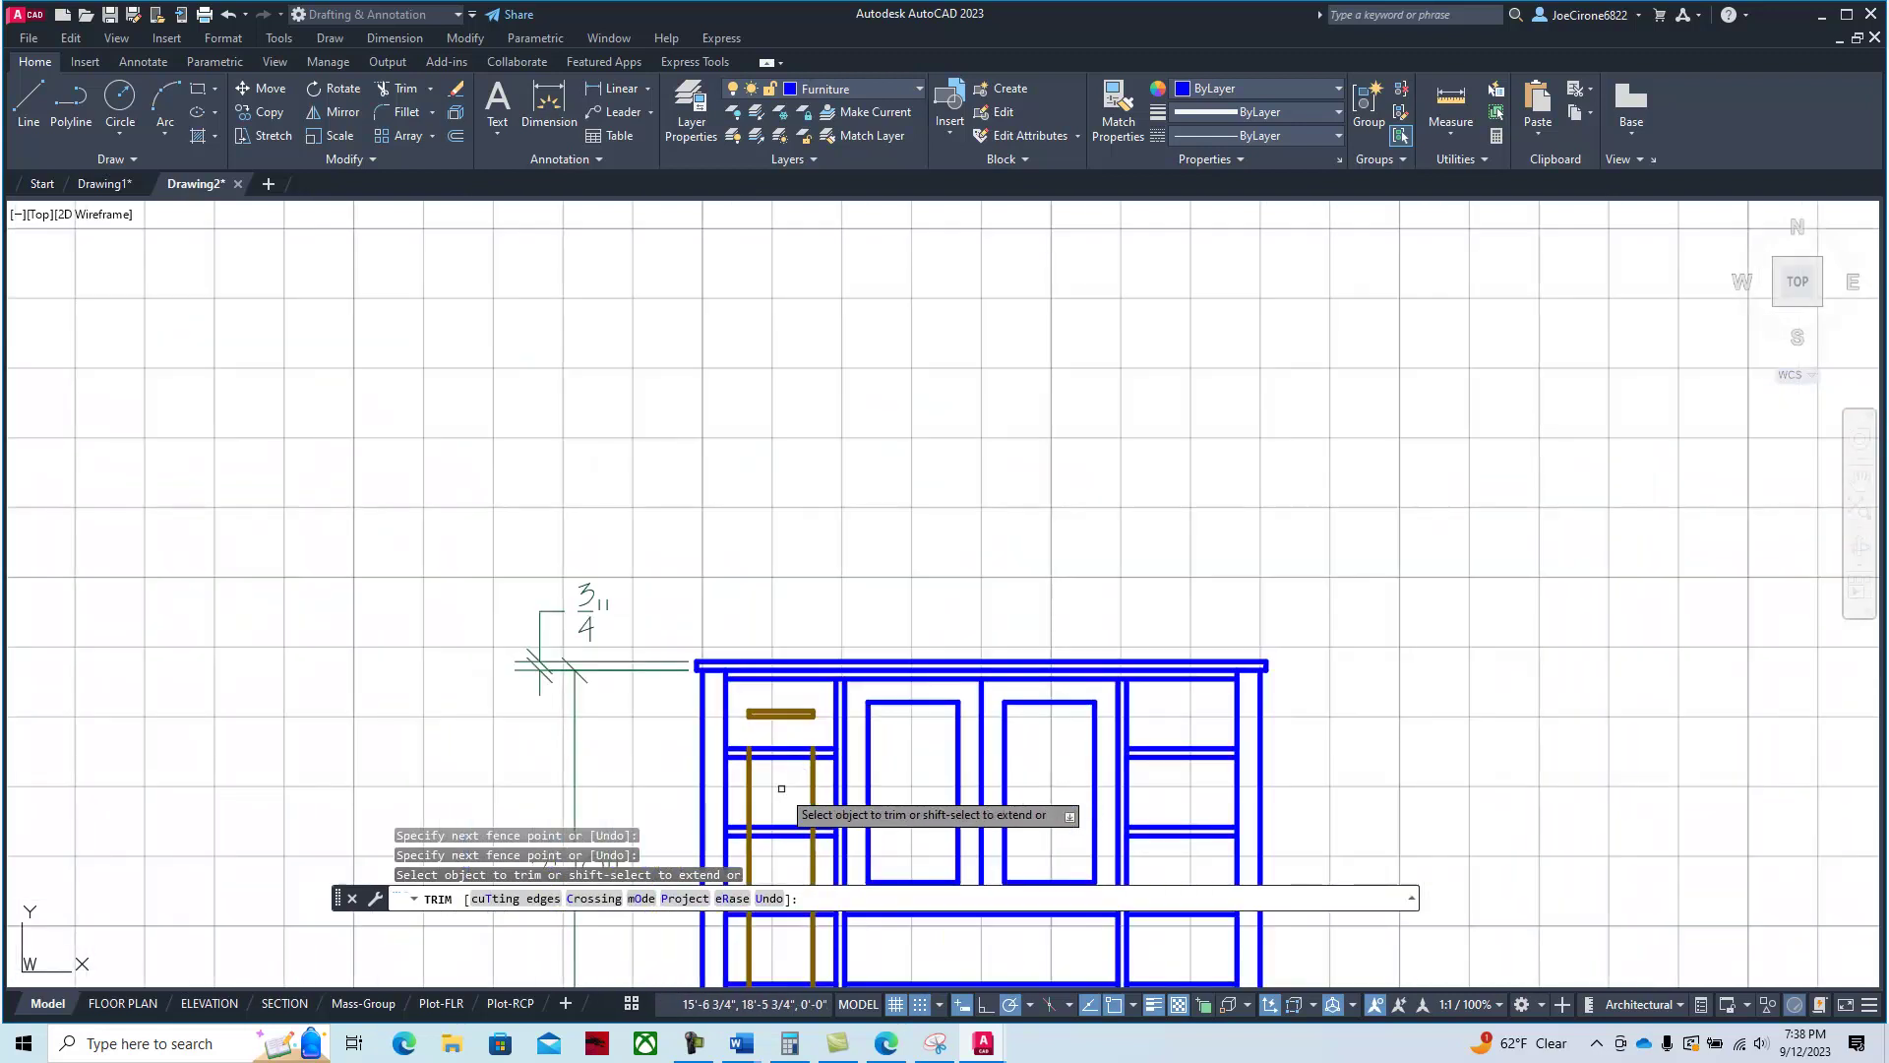
{"action": "scroll", "coordinate": [777, 785], "scroll_direction": "up", "scroll_amount": 3}
{"action": "key", "text": "Escape"}
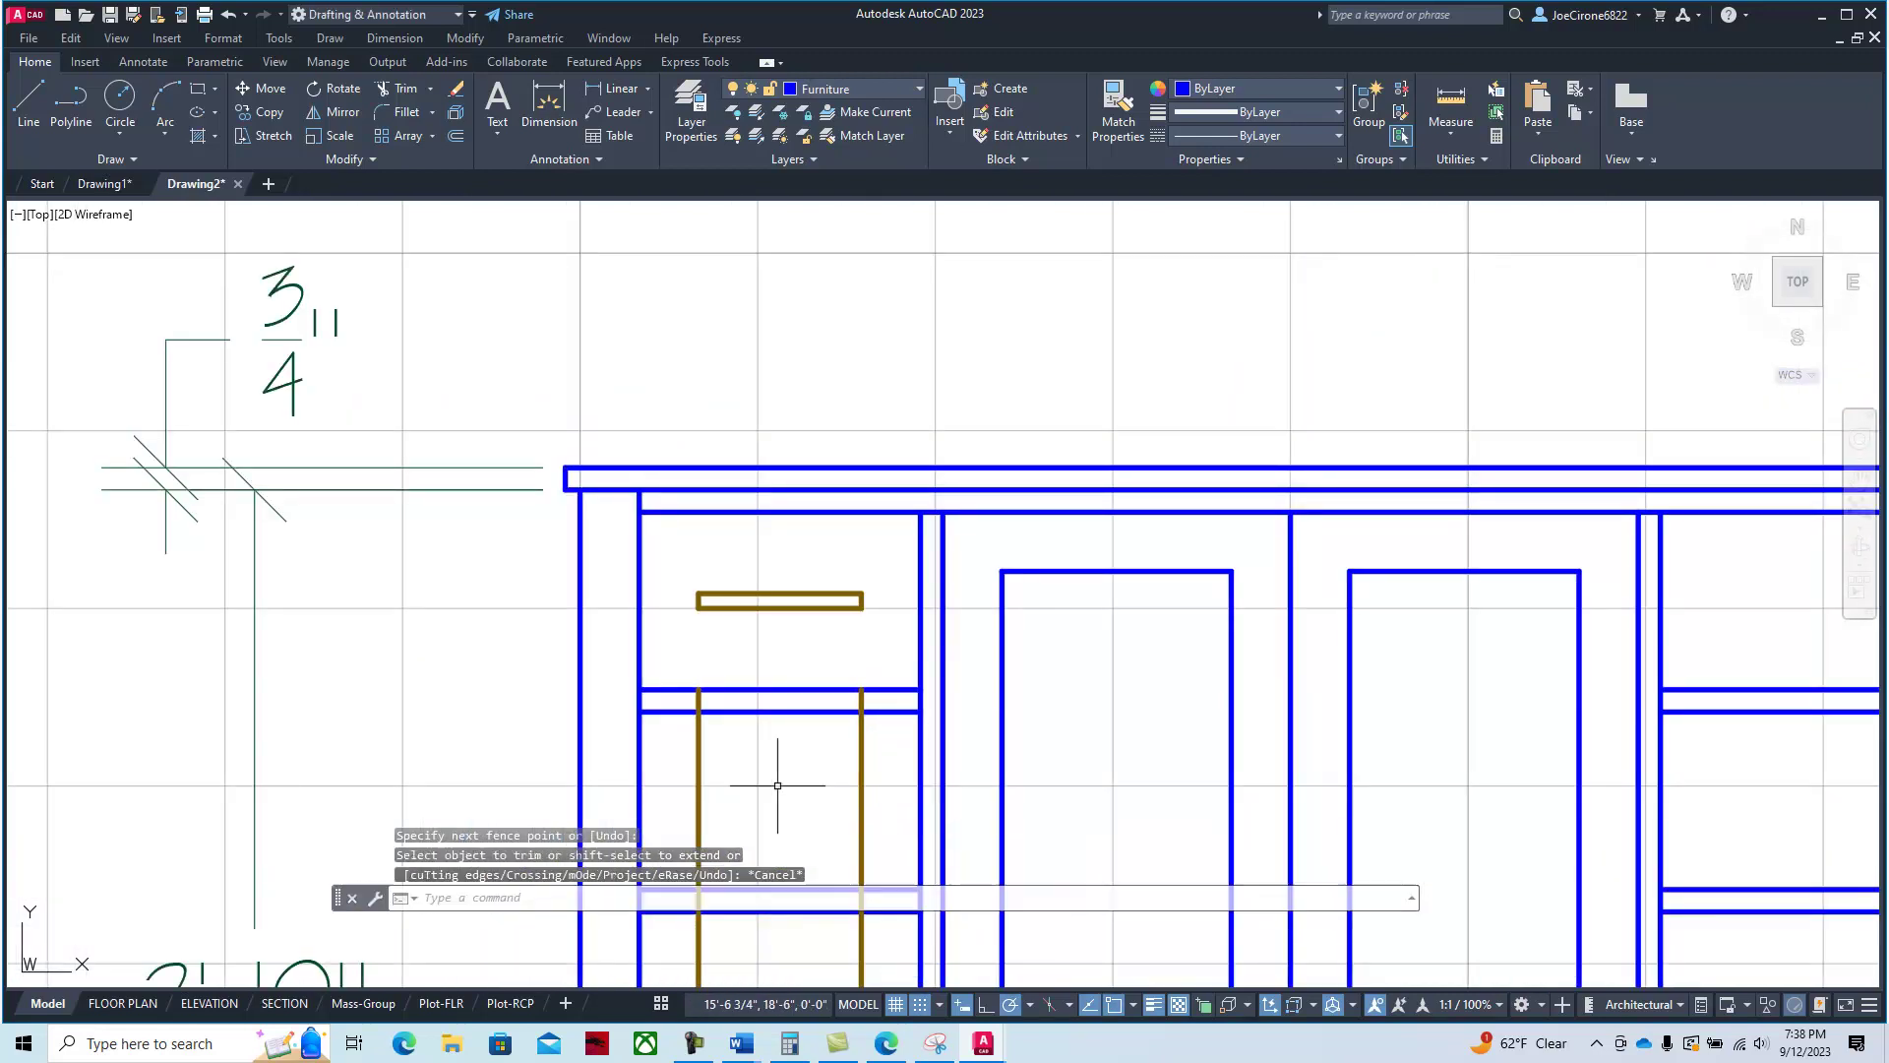
Erase the two leftover brown vertical lines running through the drawers below the top left drawer.
{"action": "left_click", "coordinate": [898, 769]}
{"action": "left_click", "coordinate": [670, 819]}
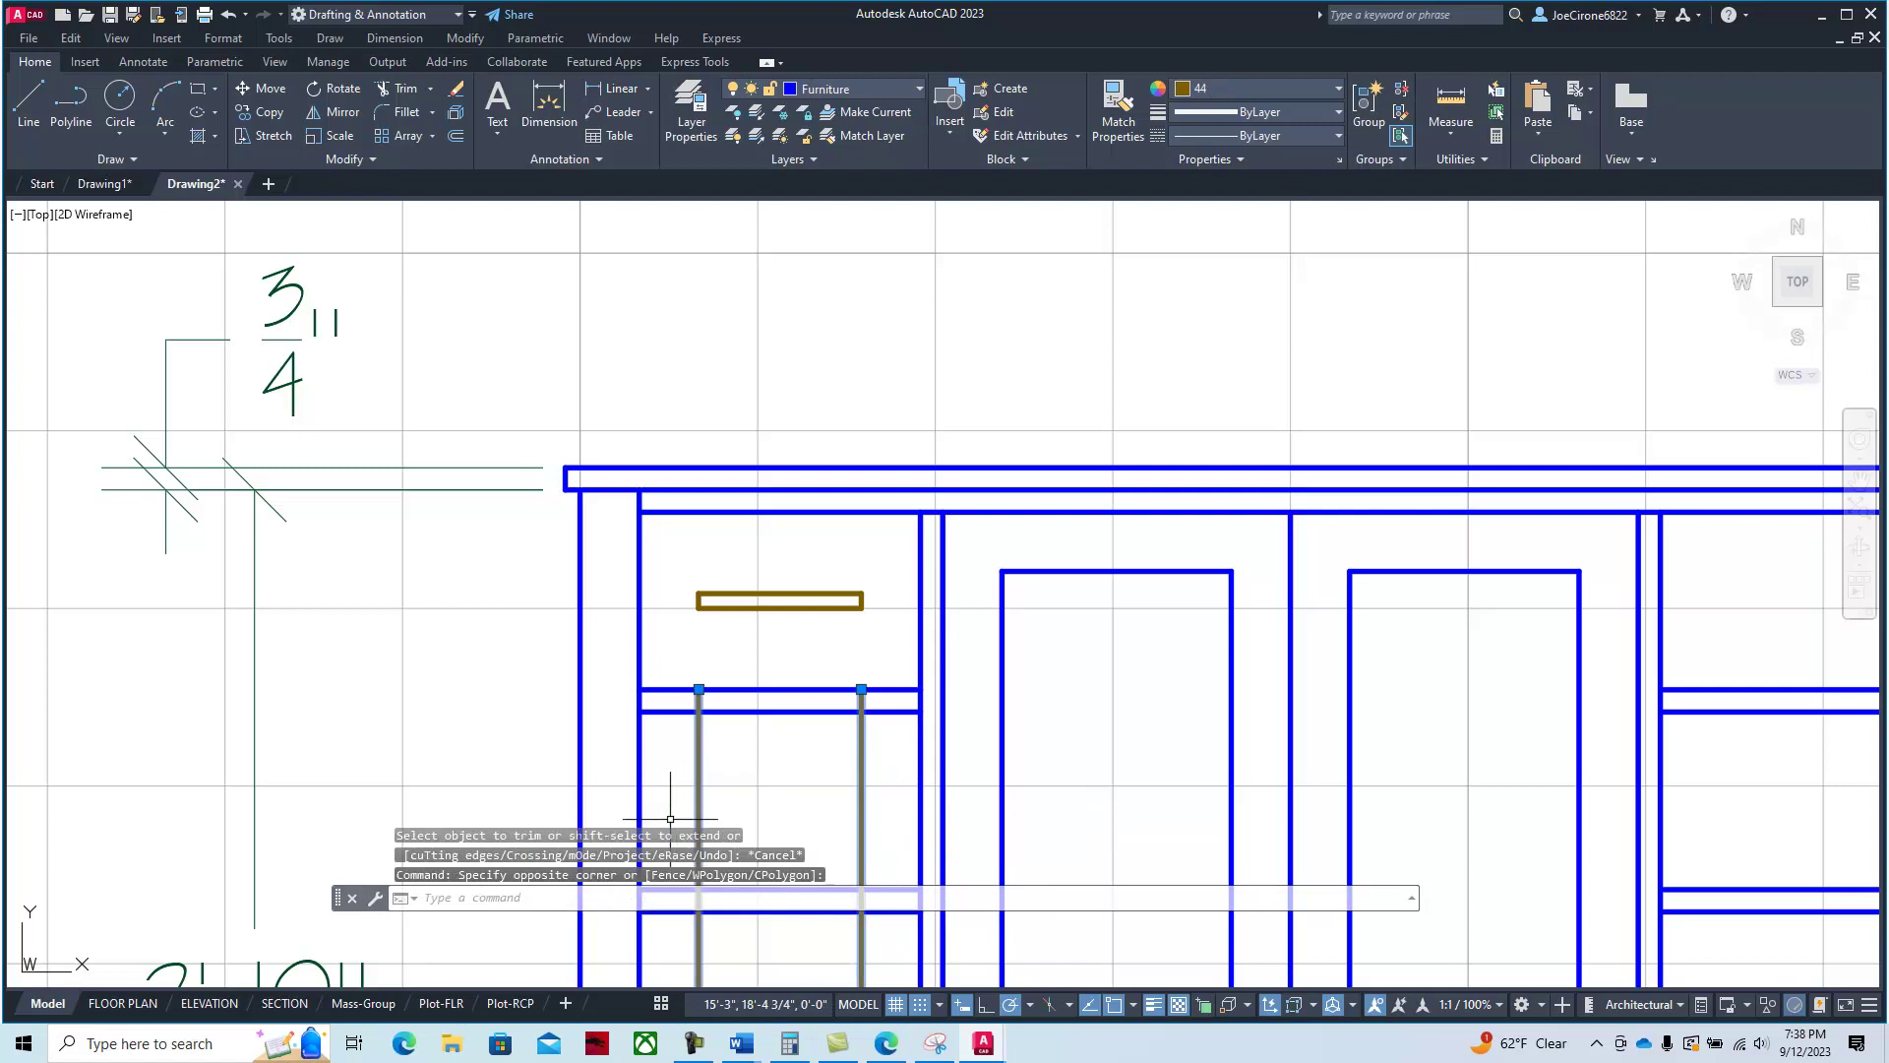
{"action": "left_click", "coordinate": [457, 91]}
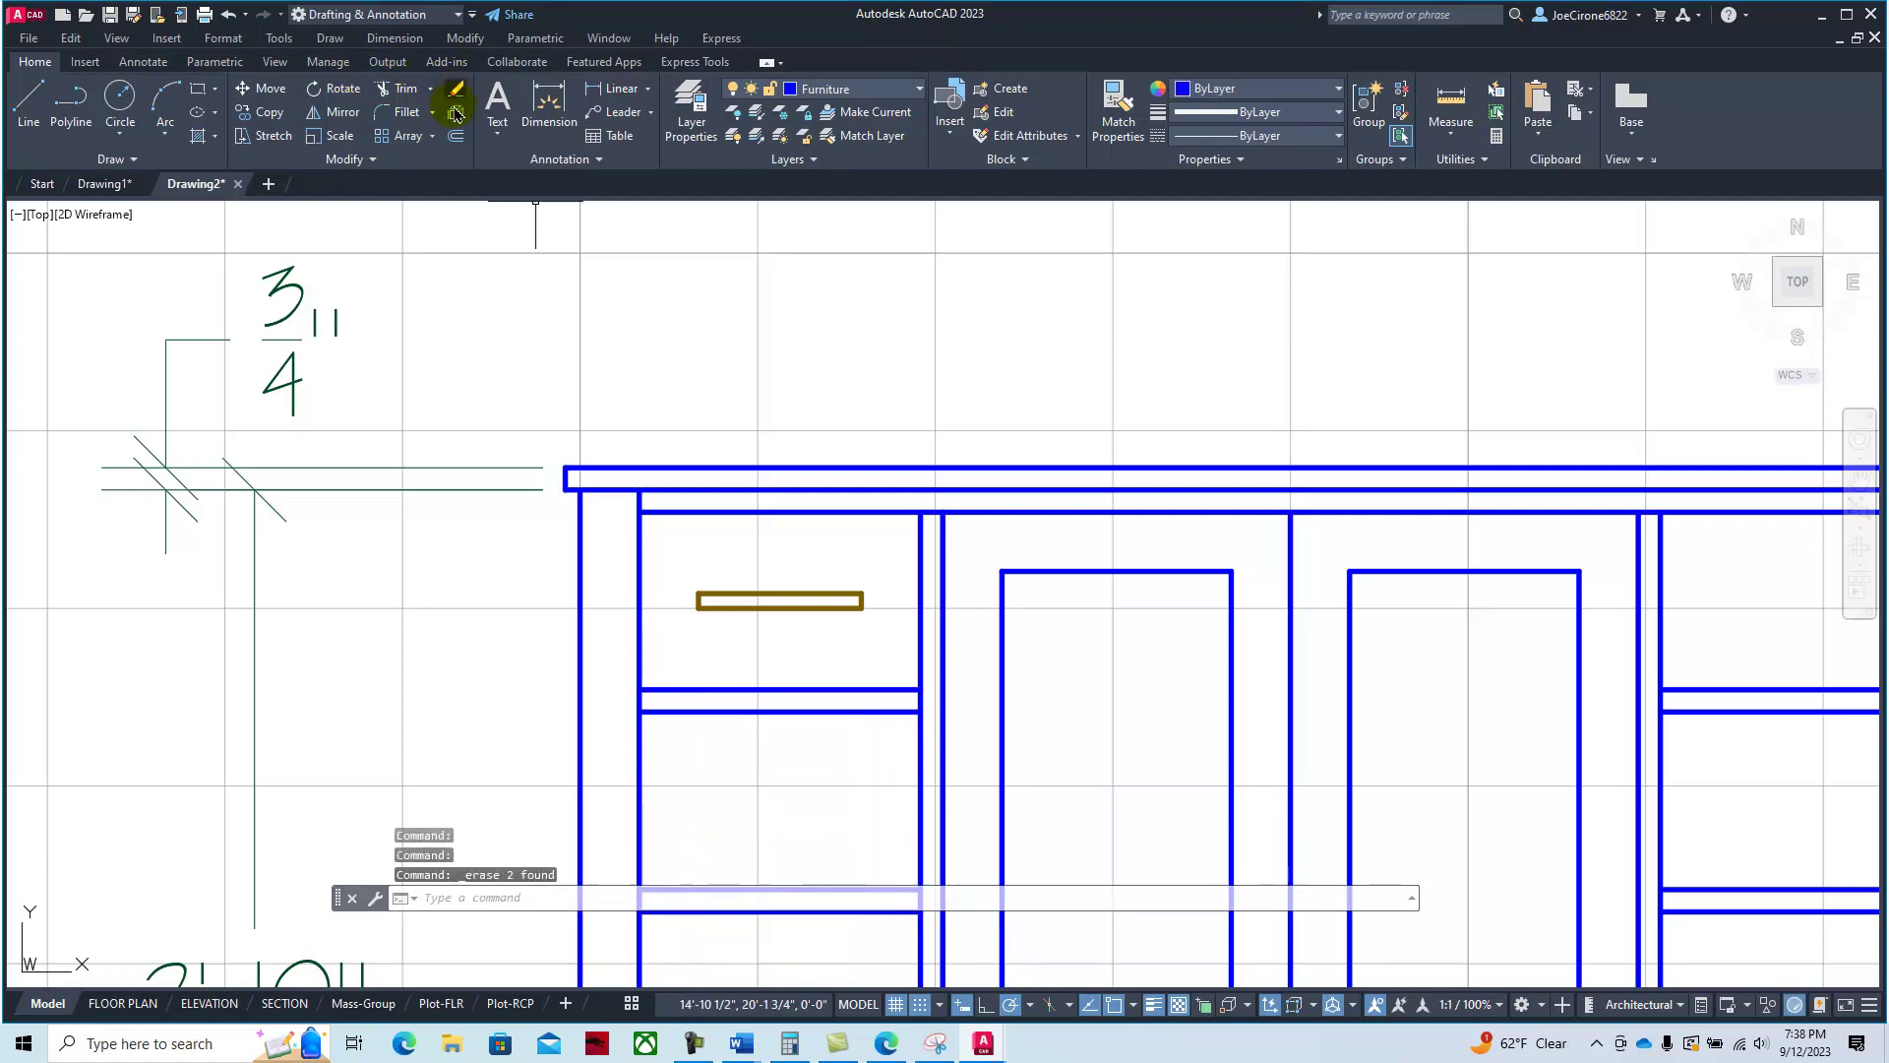
{"action": "scroll", "coordinate": [754, 512], "scroll_direction": "down", "scroll_amount": 5}
{"action": "scroll", "coordinate": [753, 512], "scroll_direction": "up", "scroll_amount": 3}
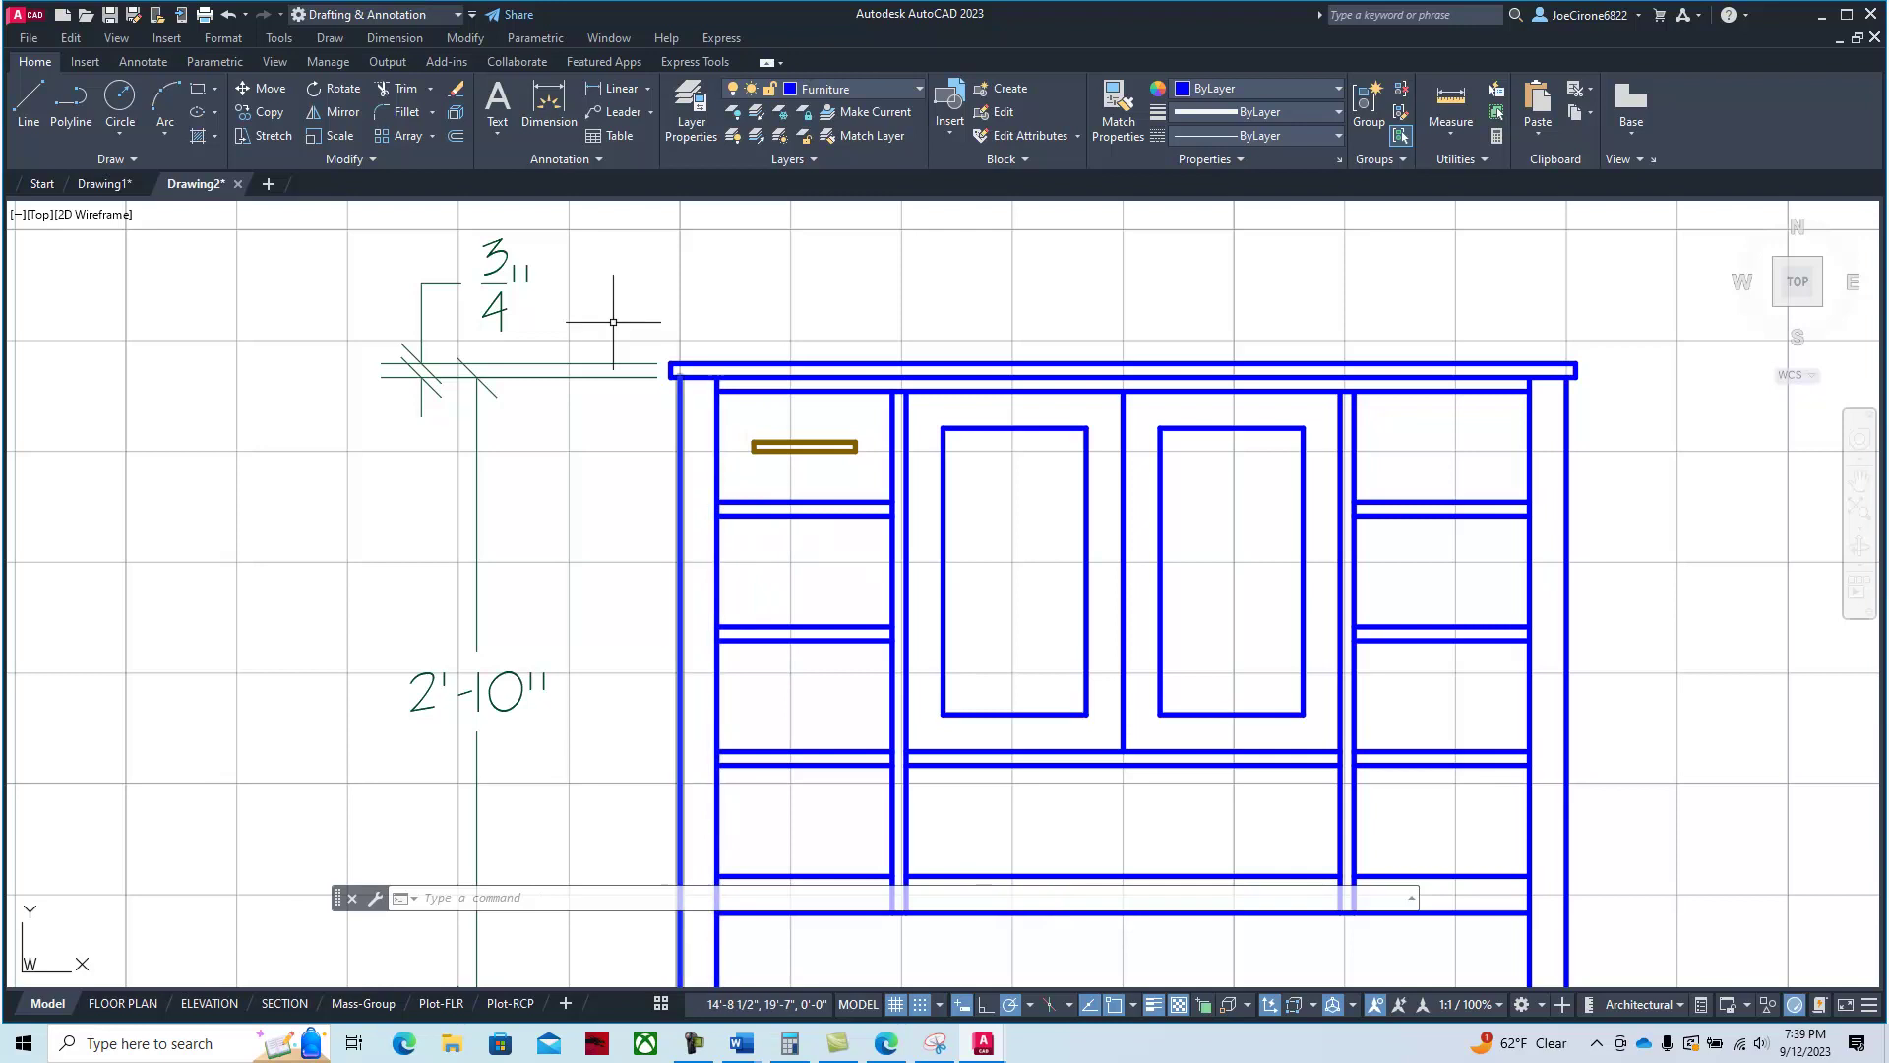
Copy the top left drawer's pull to the three drawers below, using the drawer's lower-left corner as the base point.
{"action": "left_click", "coordinate": [269, 113]}
{"action": "left_click", "coordinate": [876, 416]}
{"action": "left_click", "coordinate": [740, 476]}
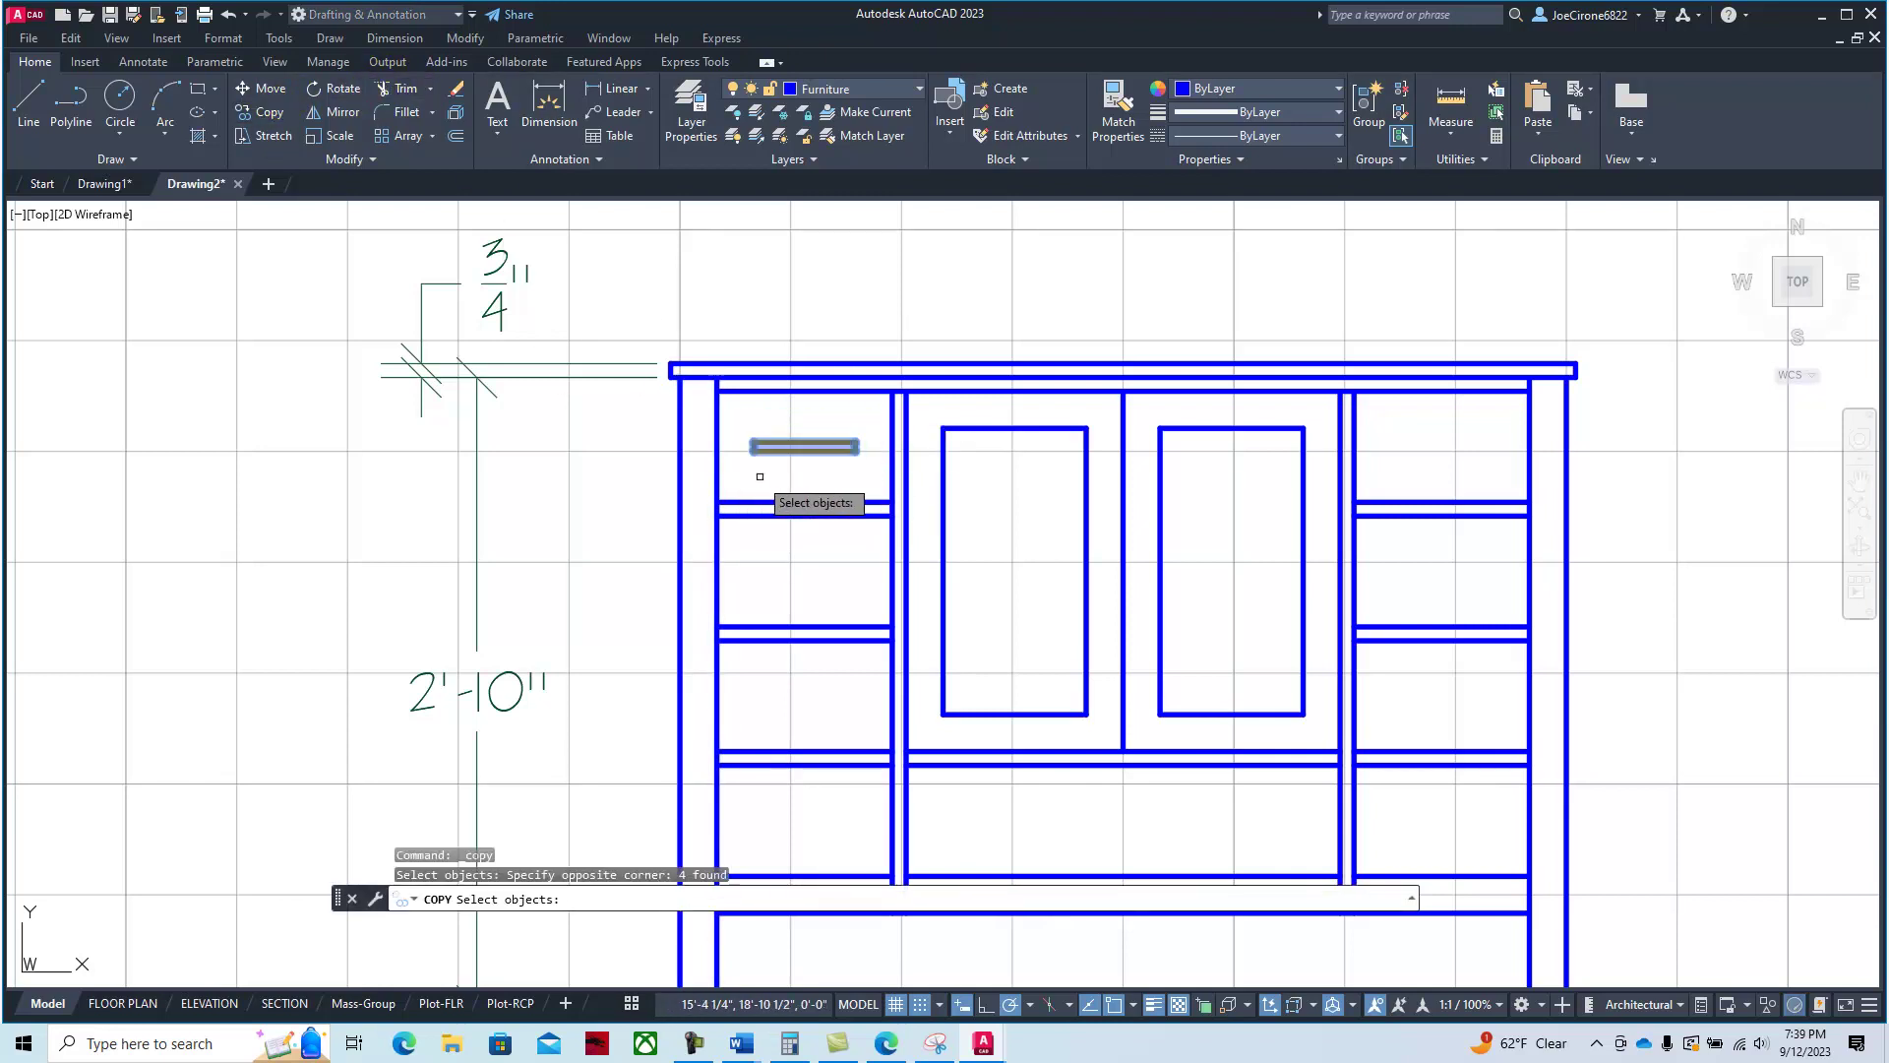
{"action": "key", "text": "Return"}
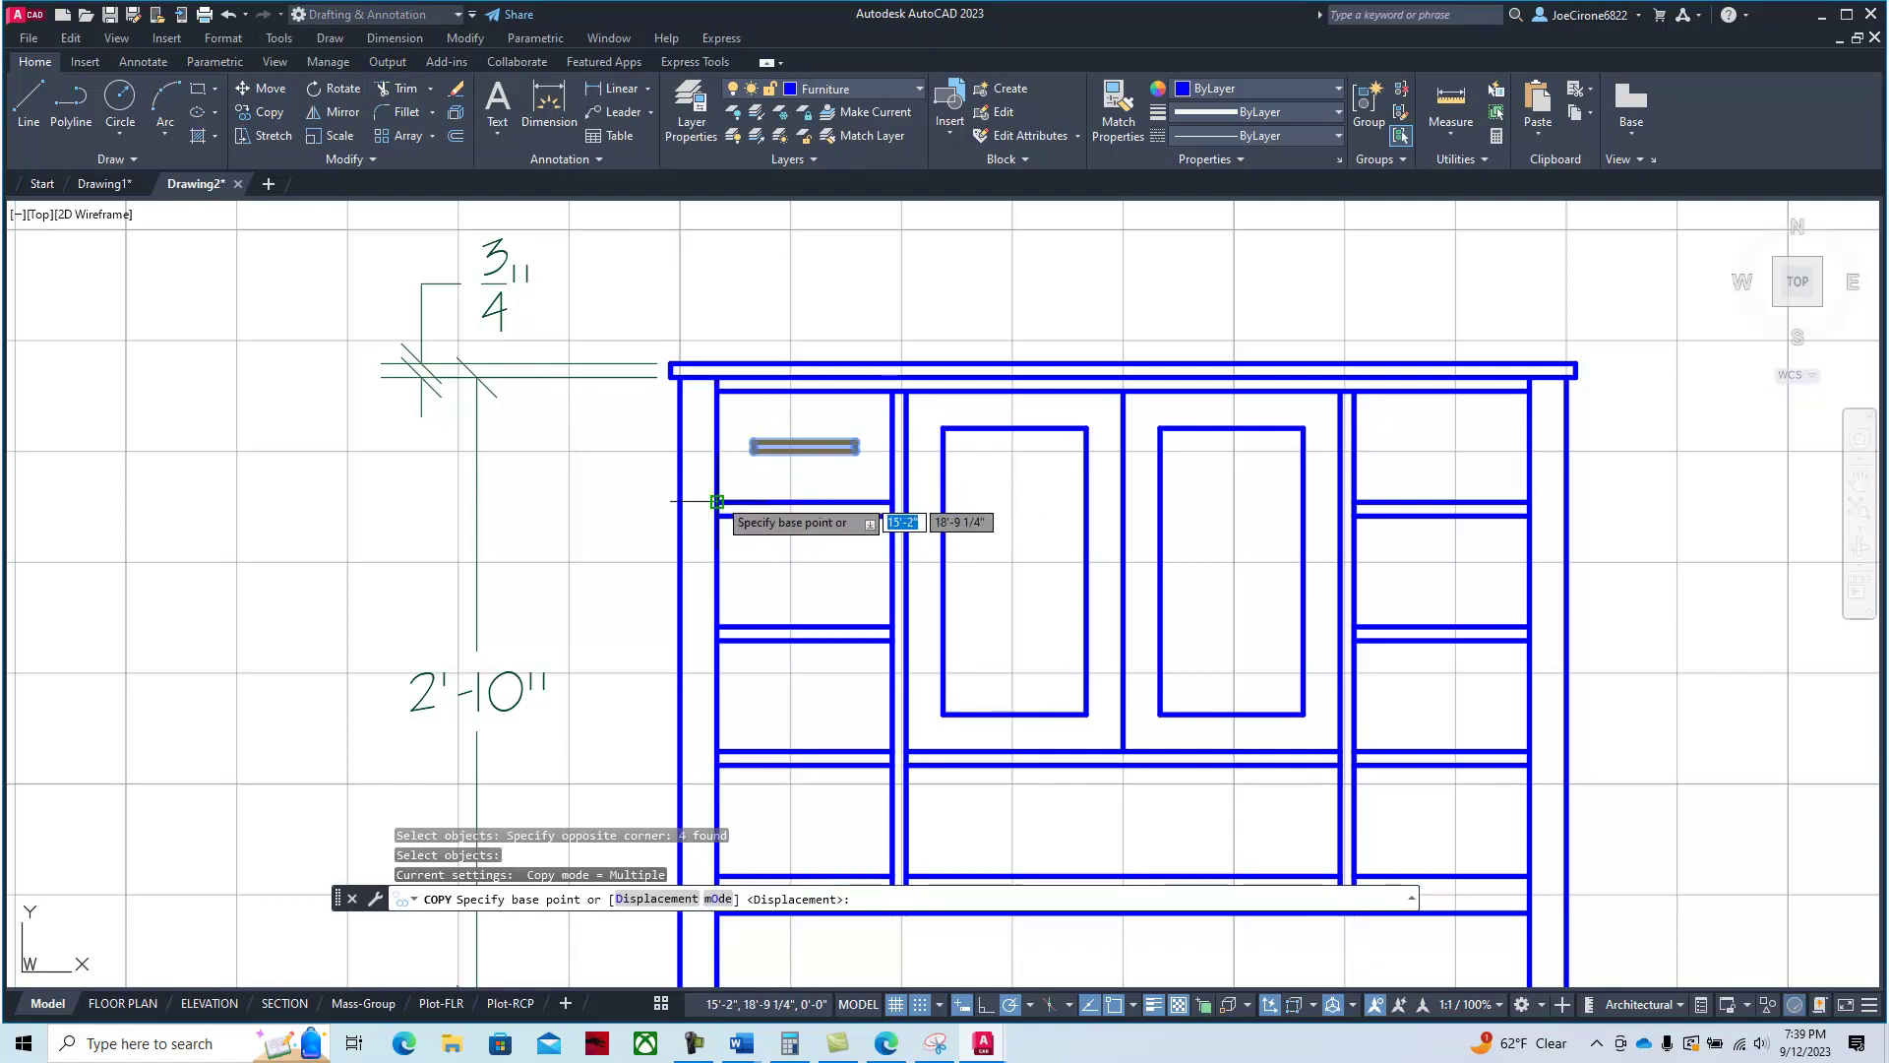
{"action": "left_click", "coordinate": [717, 502]}
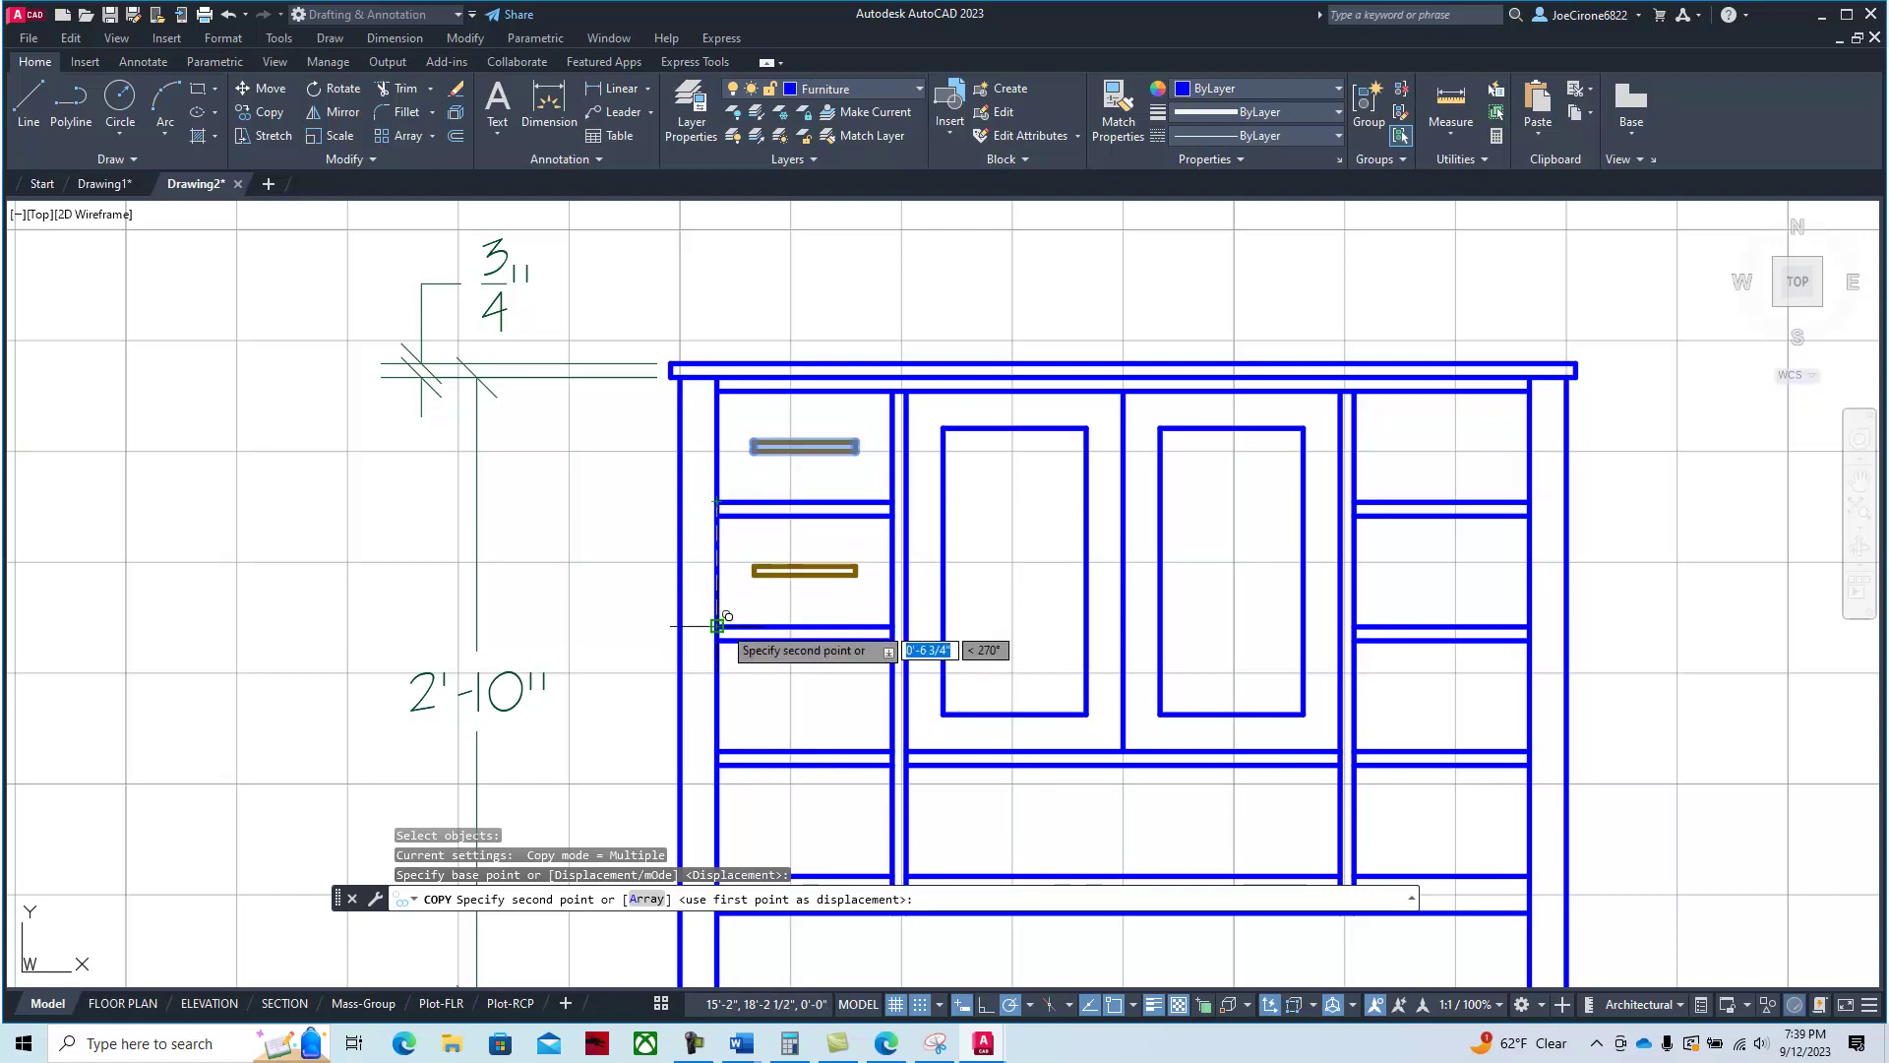
{"action": "left_click", "coordinate": [717, 626]}
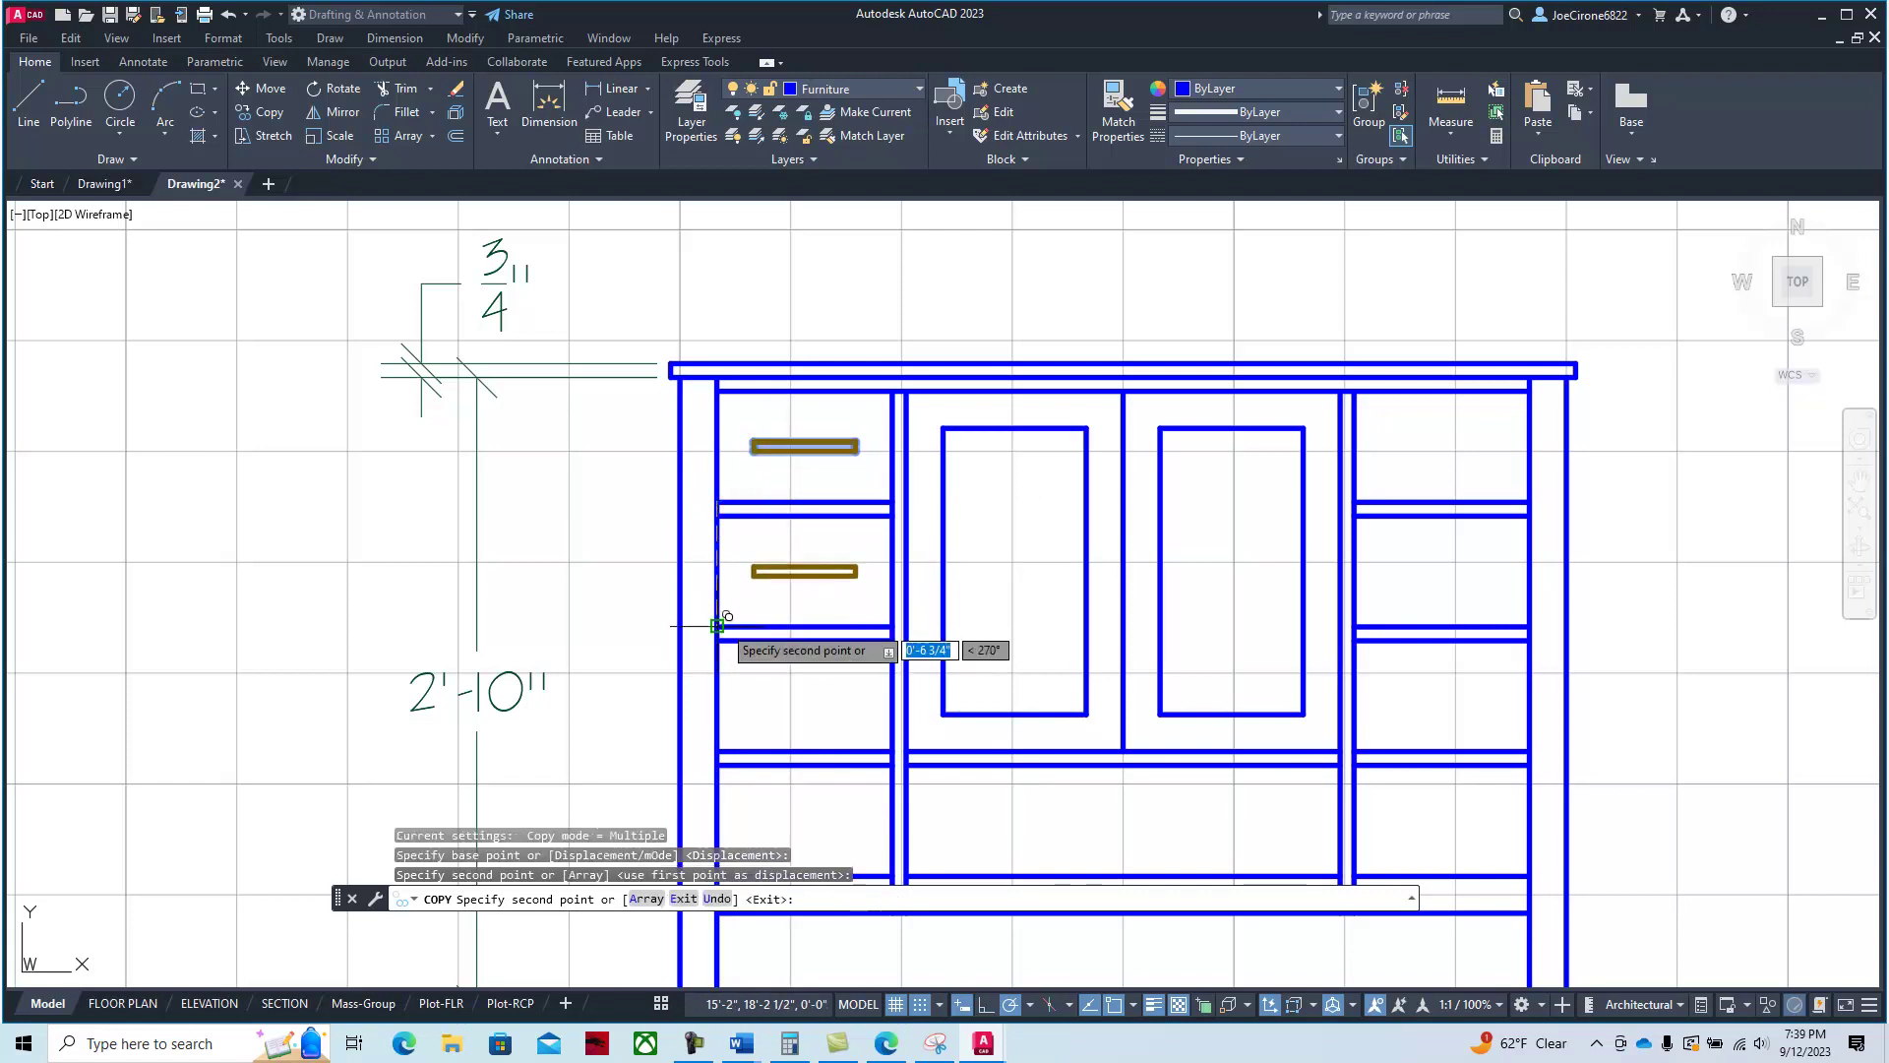
{"action": "left_click", "coordinate": [718, 751]}
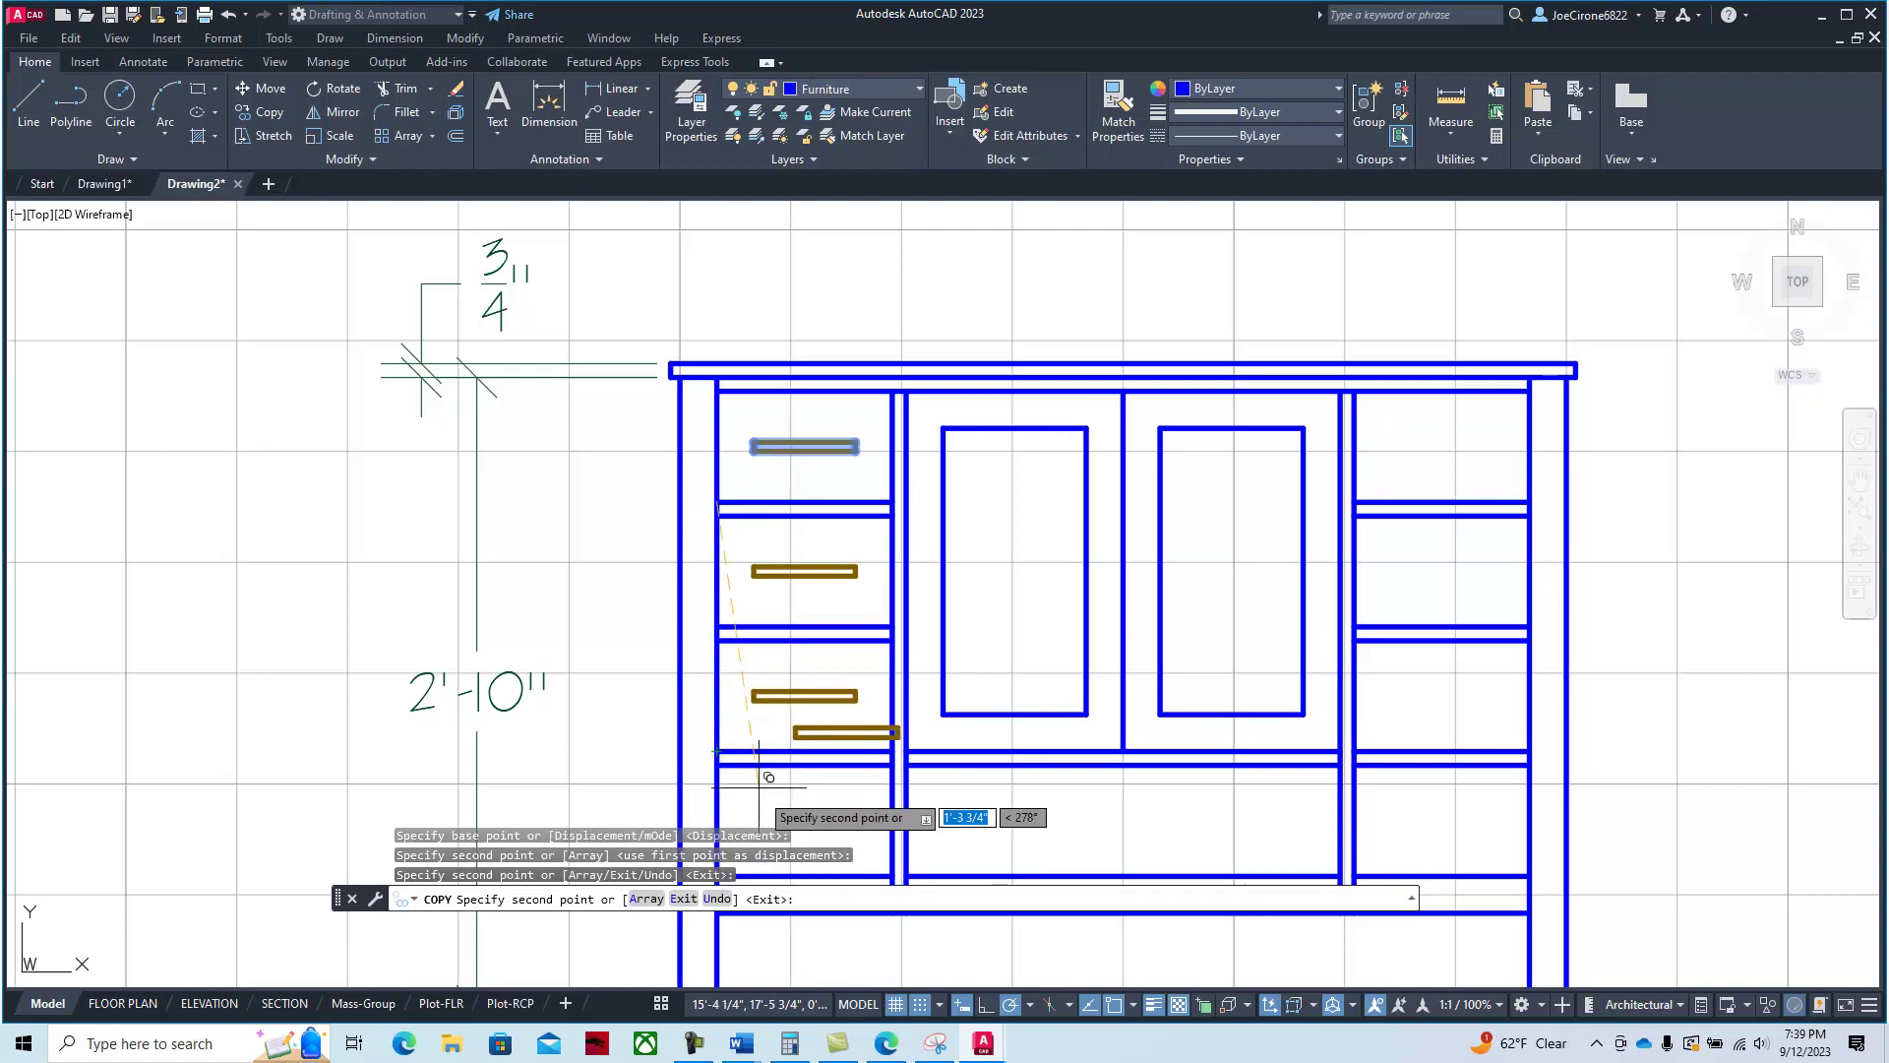
{"action": "middle_click_drag", "start_coordinate": [754, 812], "coordinate": [793, 588]}
{"action": "left_click", "coordinate": [753, 637]}
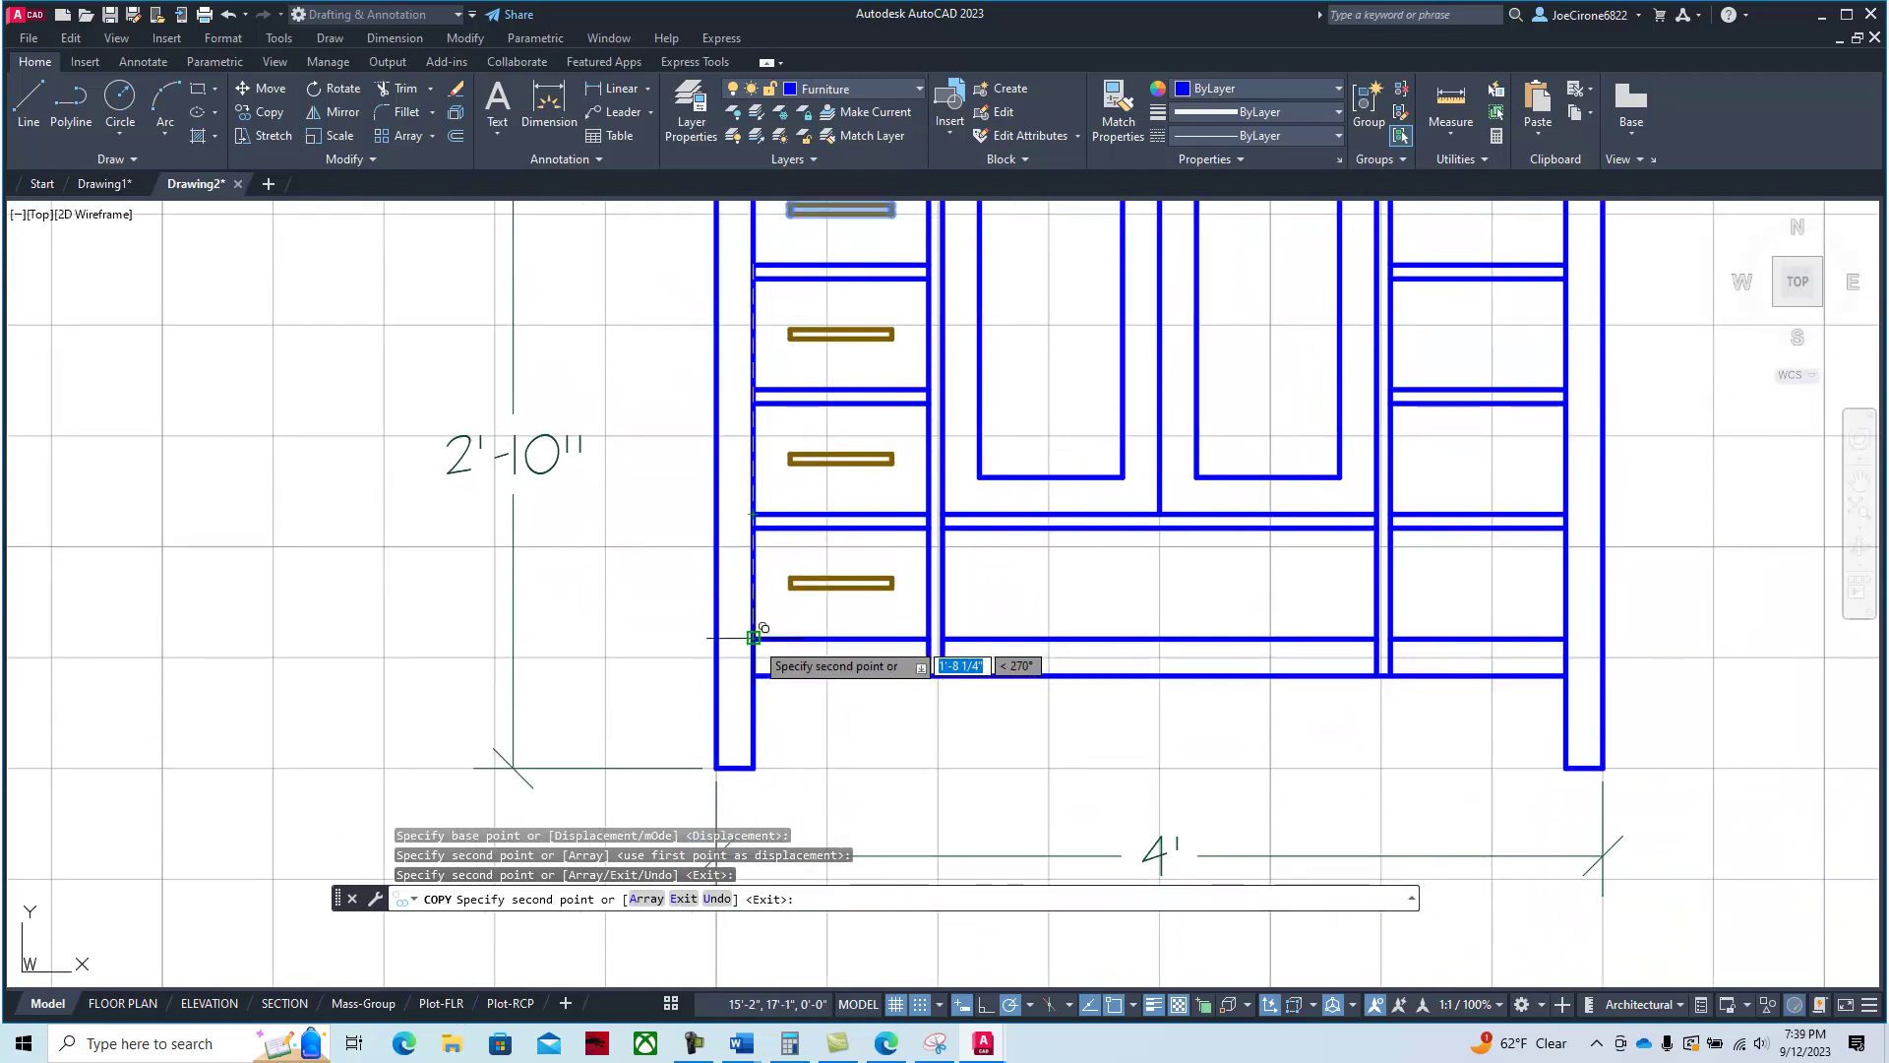
Copy the same pull to all four drawers of the right column, matching each drawer's lower-left corner.
{"action": "middle_click_drag", "start_coordinate": [1329, 596], "coordinate": [848, 744]}
{"action": "left_click", "coordinate": [906, 784]}
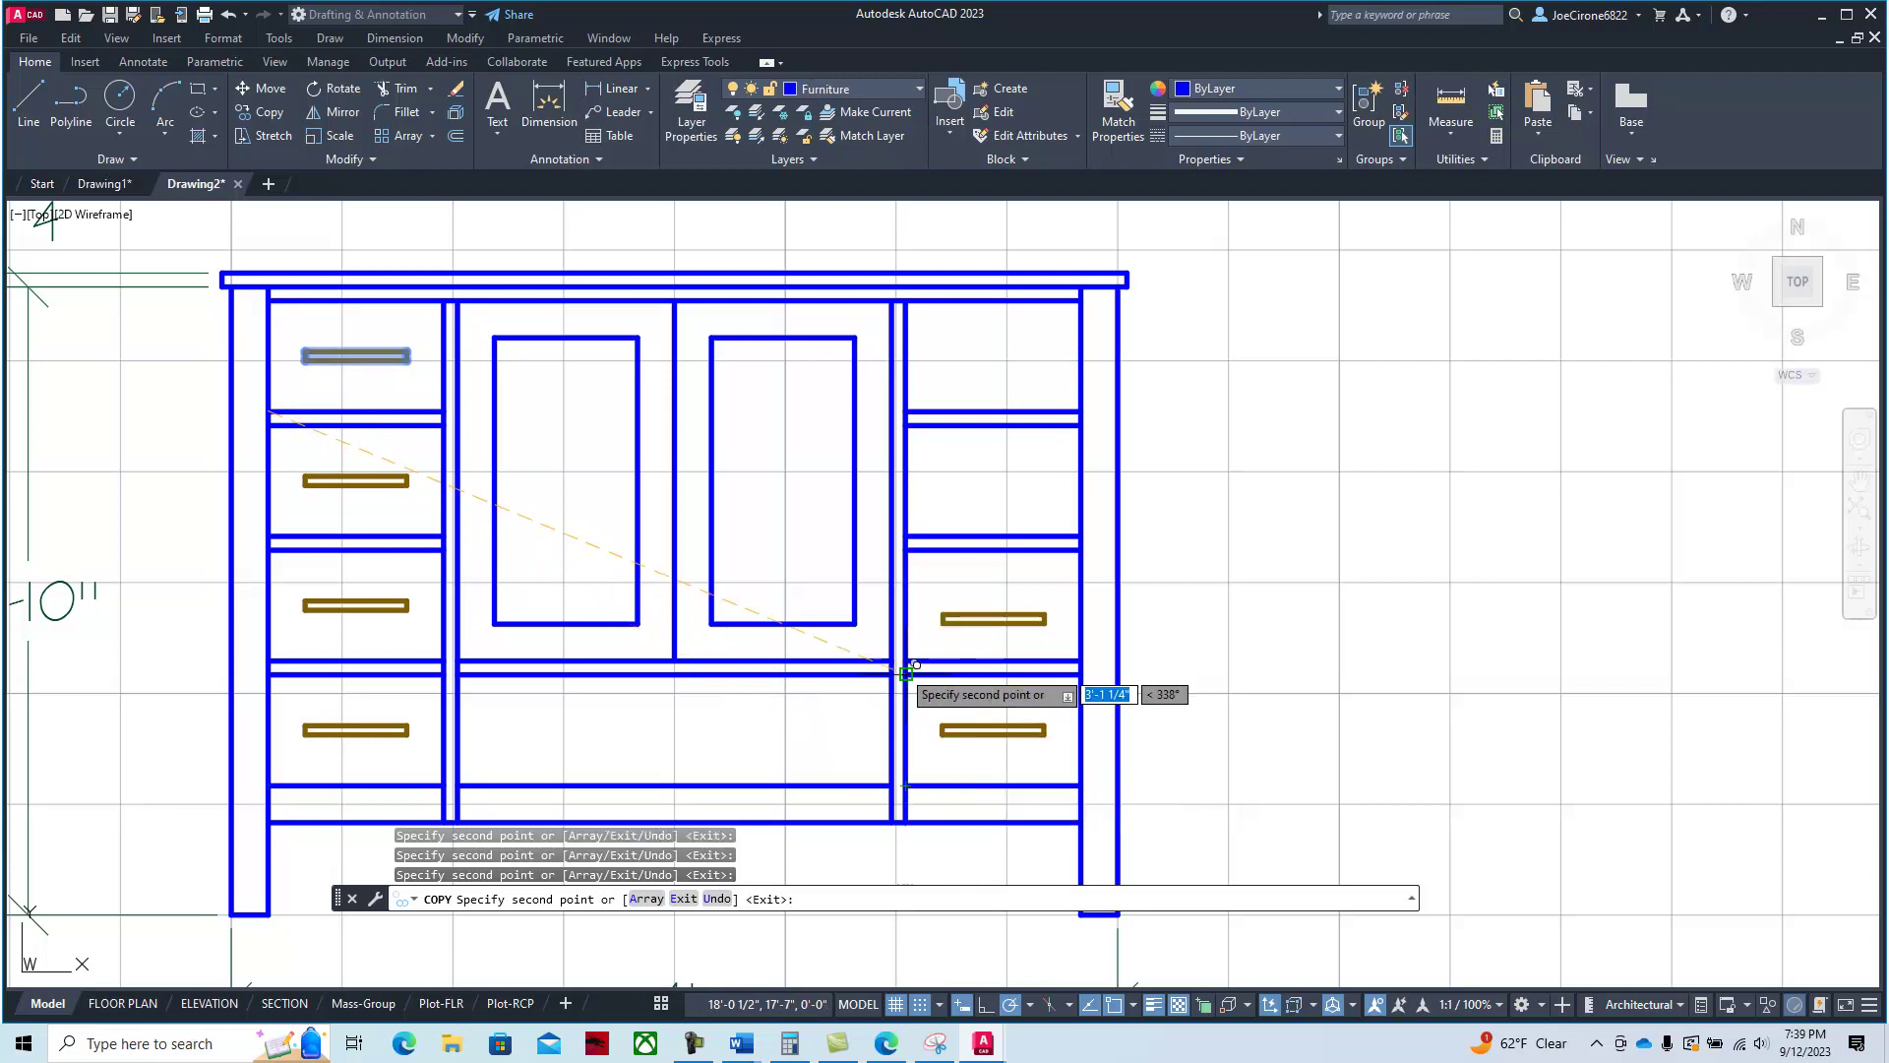
{"action": "left_click", "coordinate": [906, 660]}
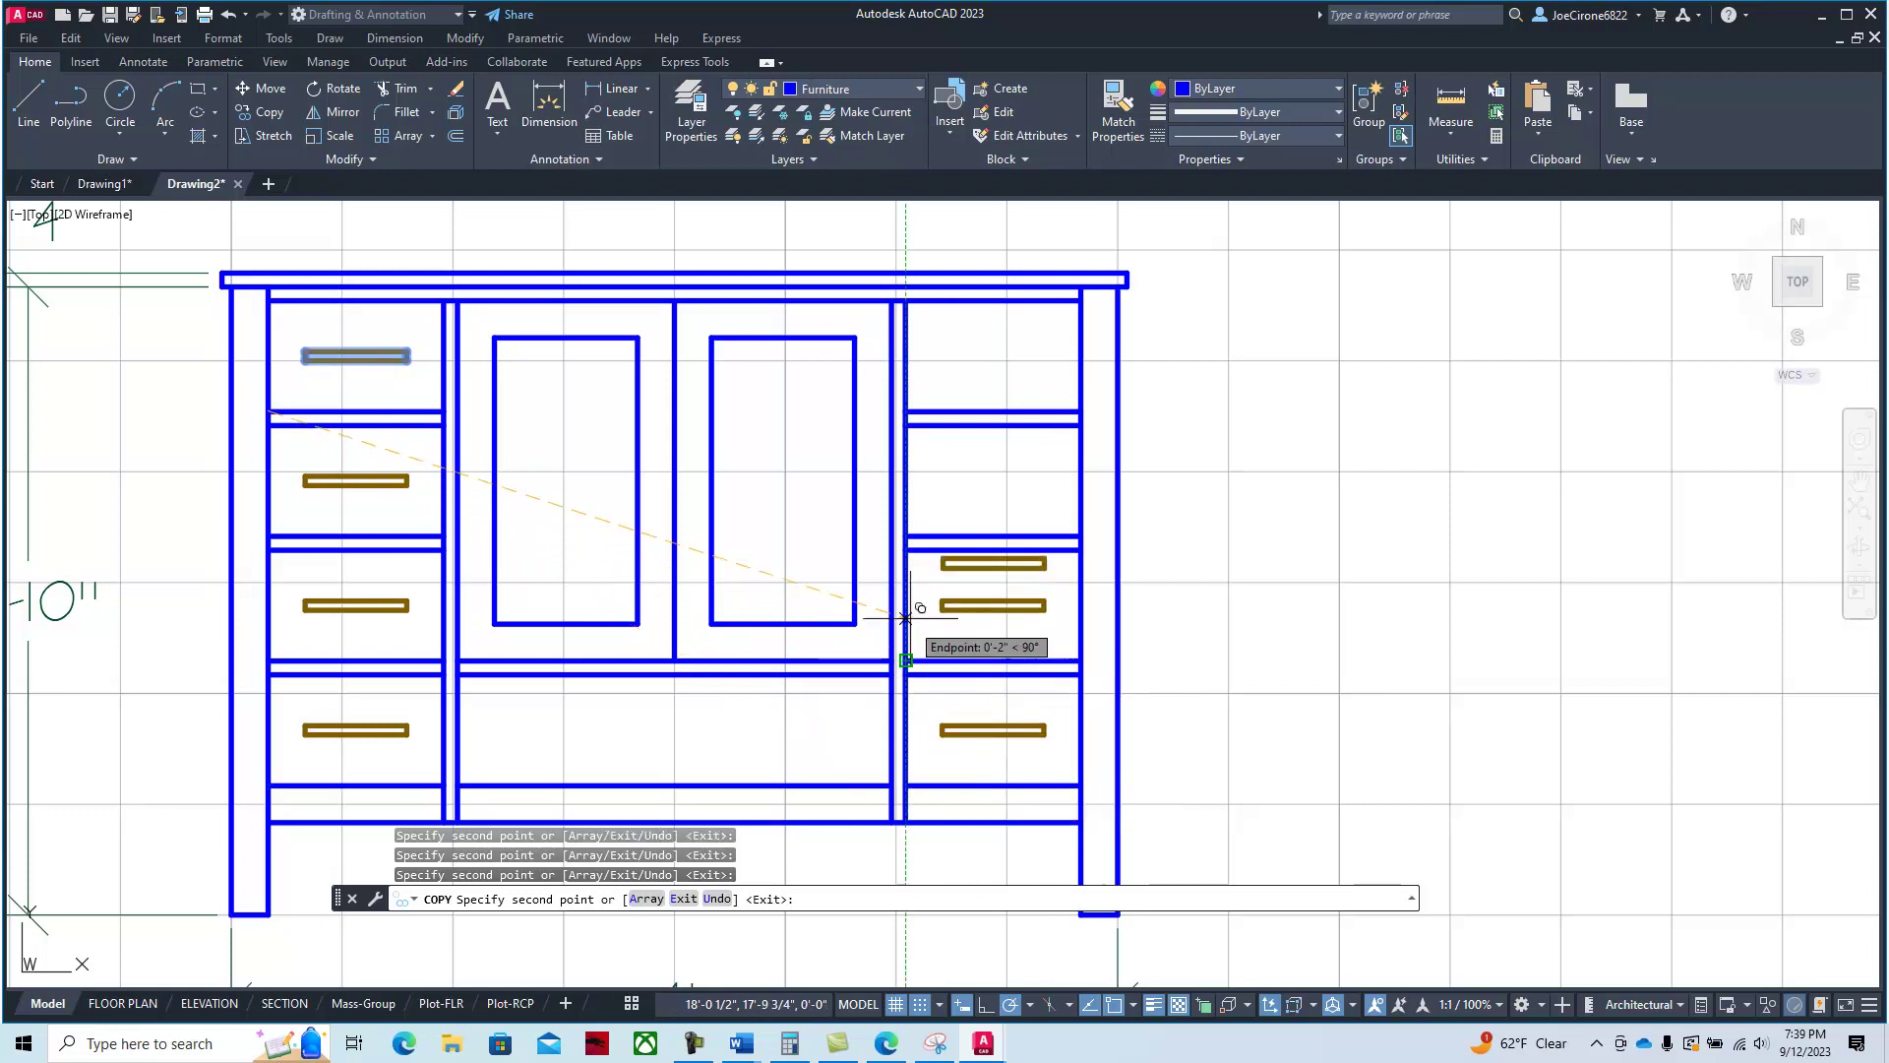
{"action": "left_click", "coordinate": [906, 535]}
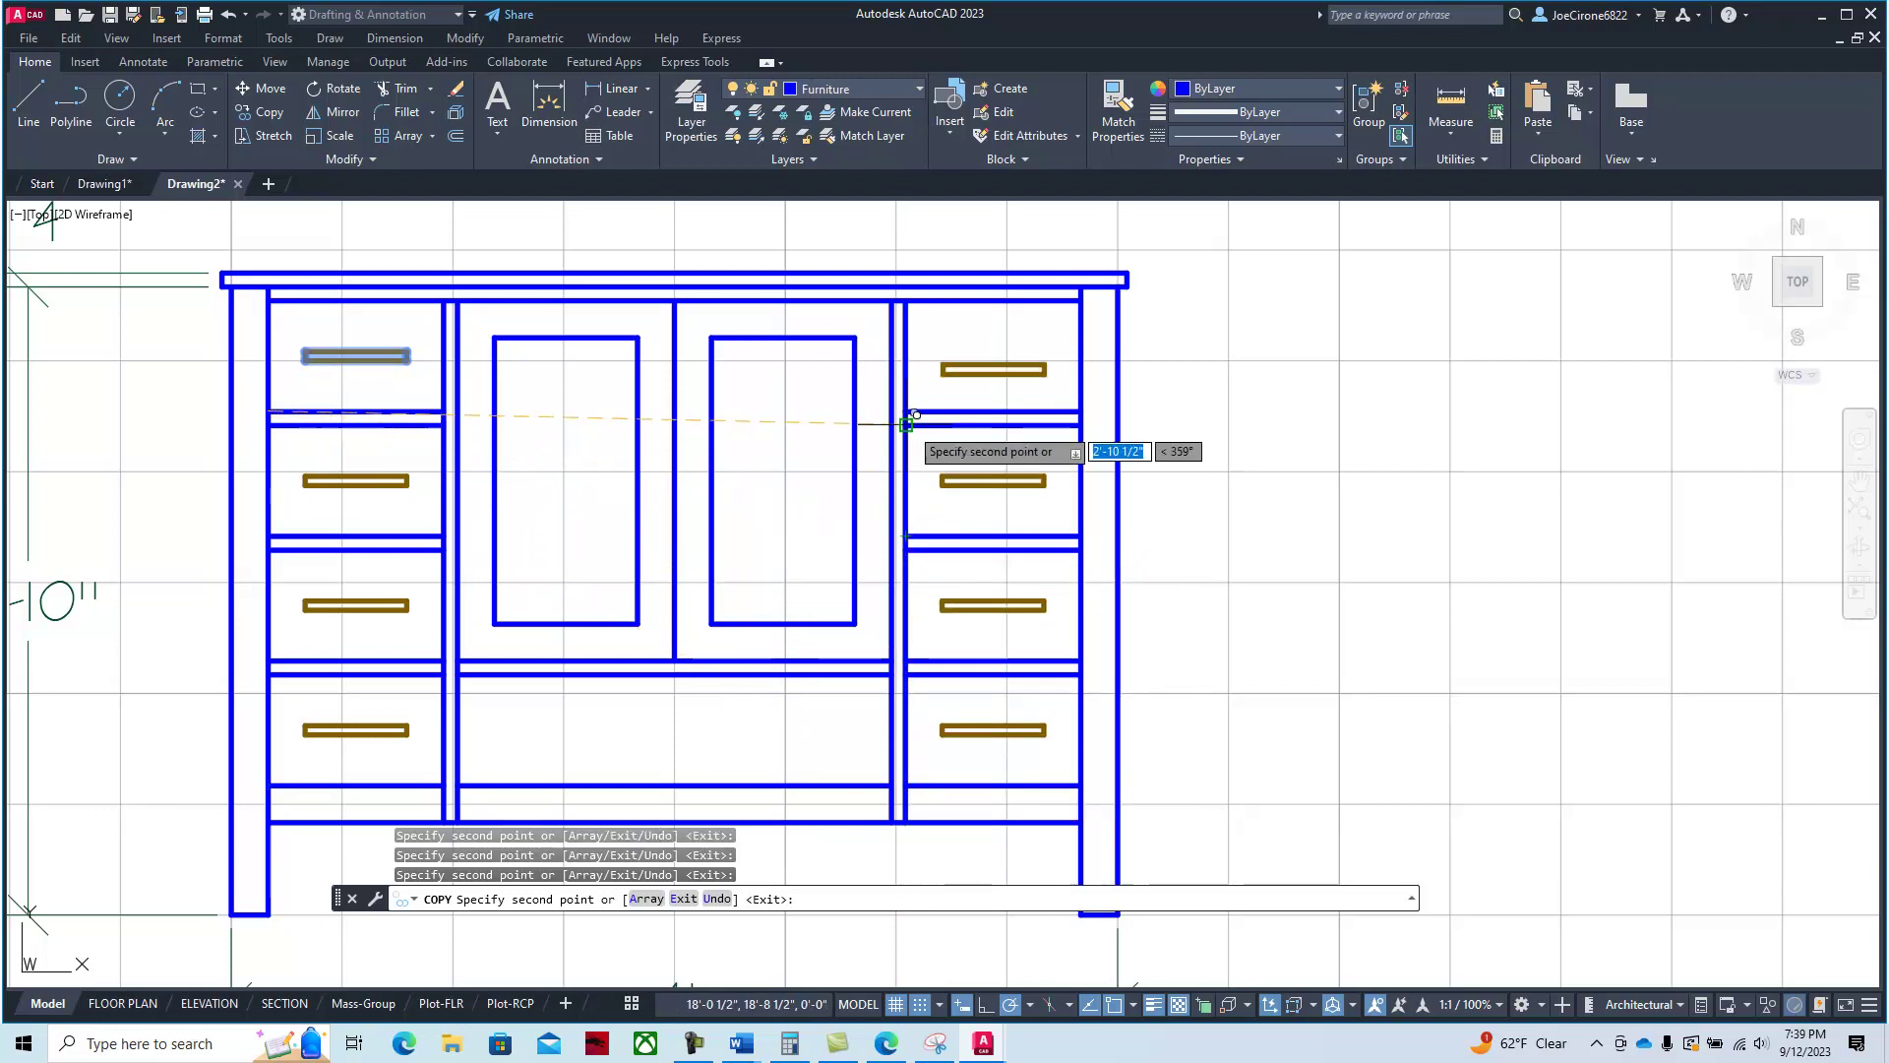
{"action": "left_click", "coordinate": [906, 410]}
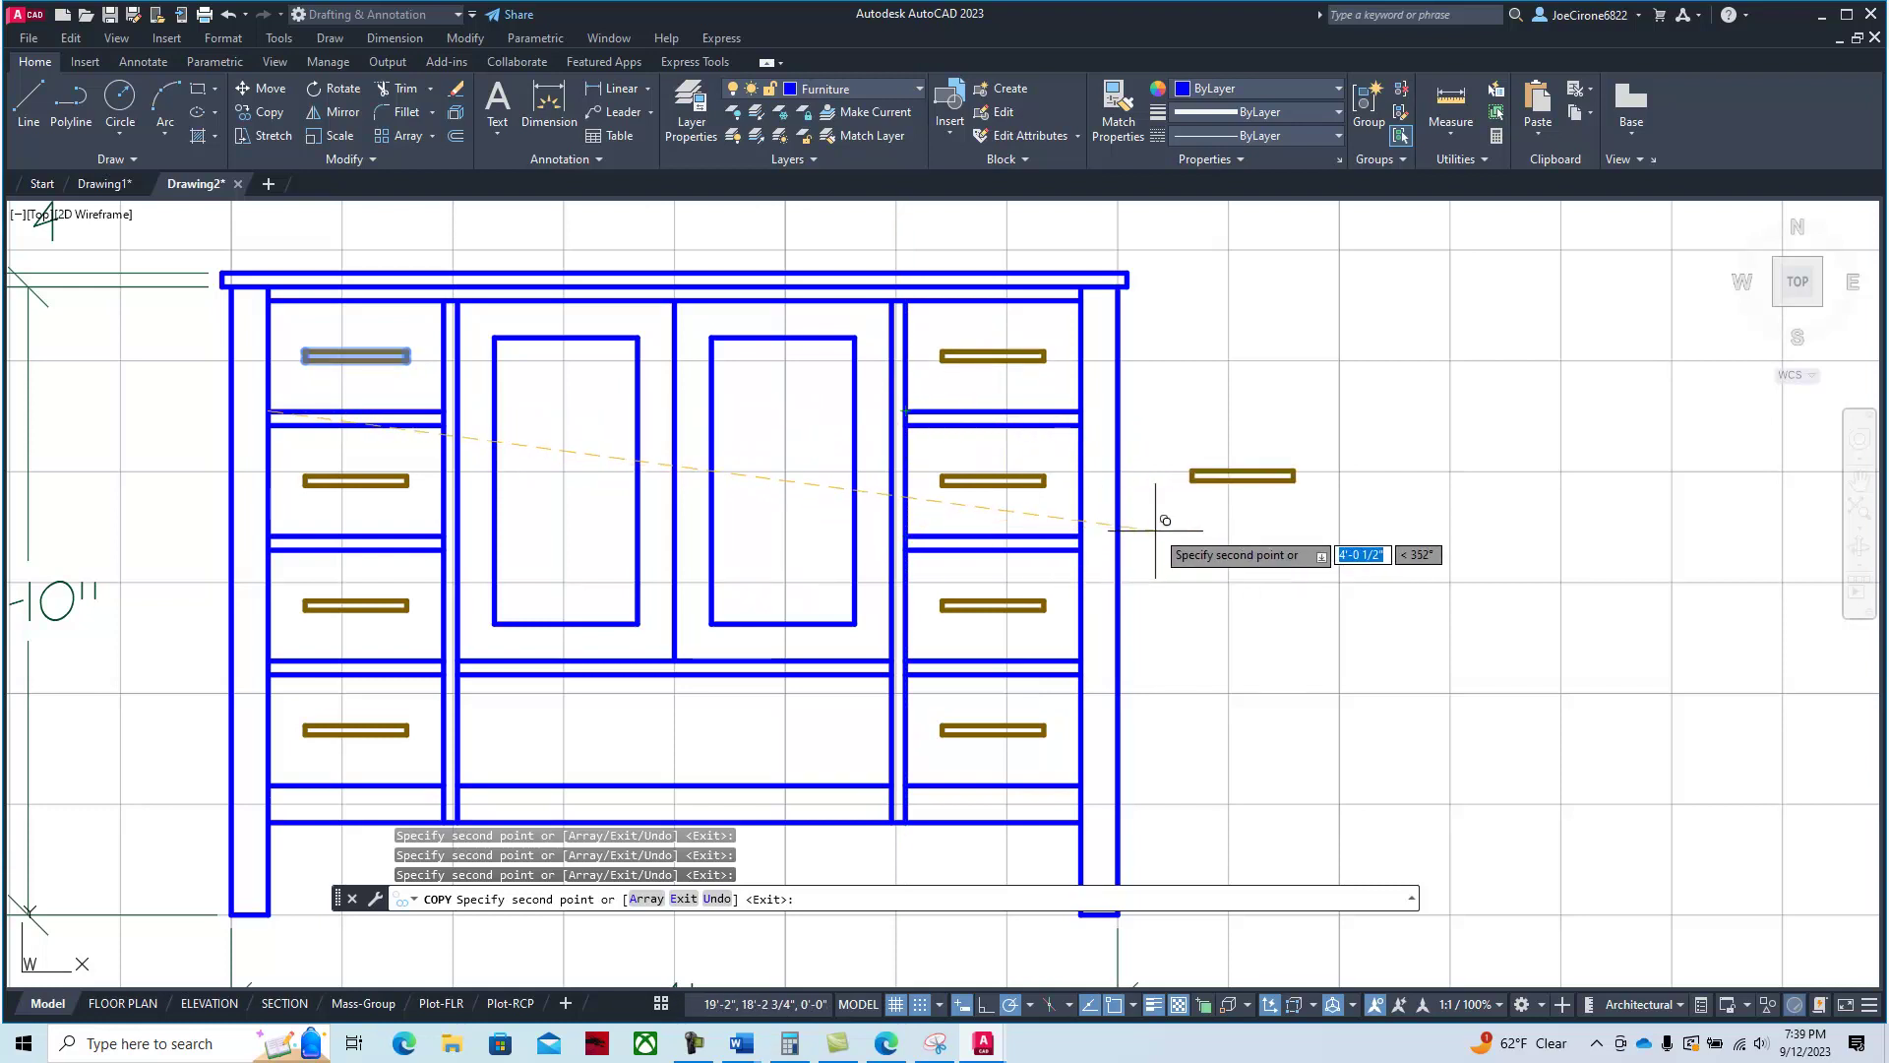
{"action": "key", "text": "Escape"}
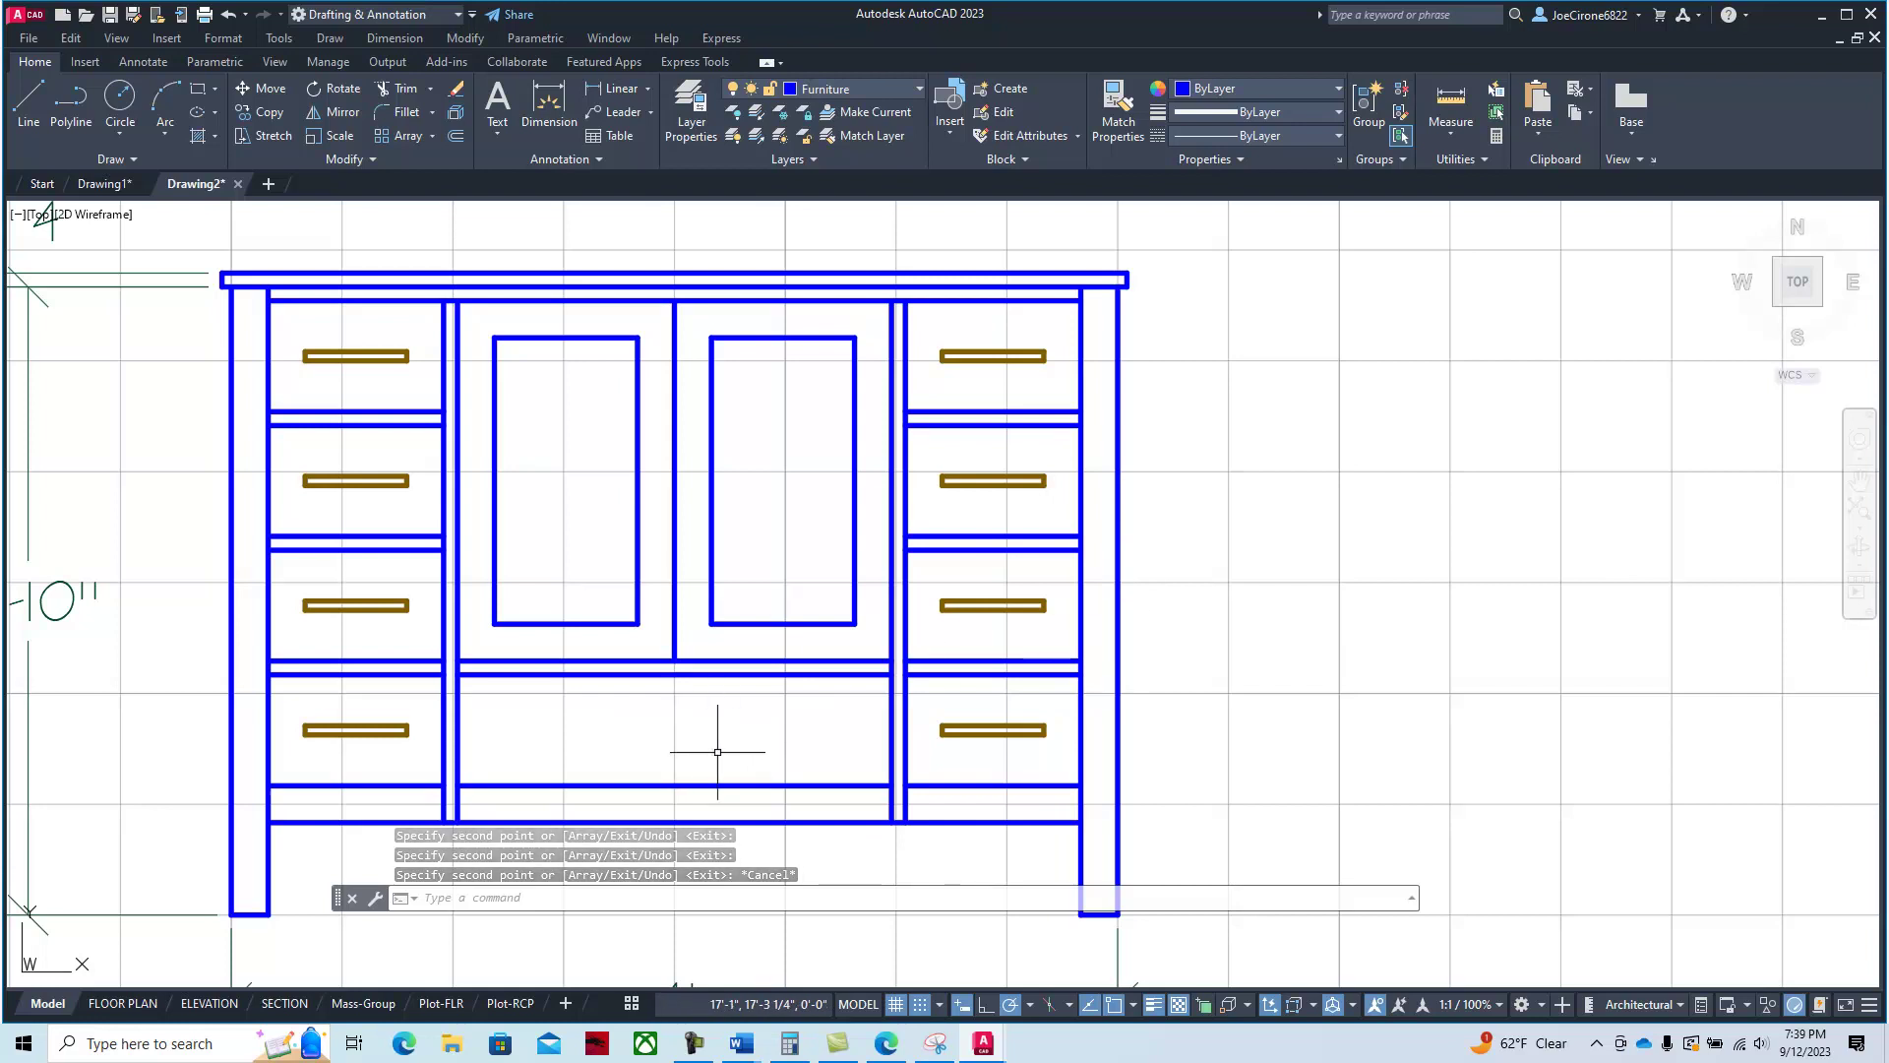
Check the centre drawer pull's position in the Snipping Tool reference, then offset the doors' right-hand vertical frame line 9" toward the centre in AutoCAD.
{"action": "left_click", "coordinate": [934, 1043]}
{"action": "left_click_drag", "start_coordinate": [1489, 287], "coordinate": [908, 244]}
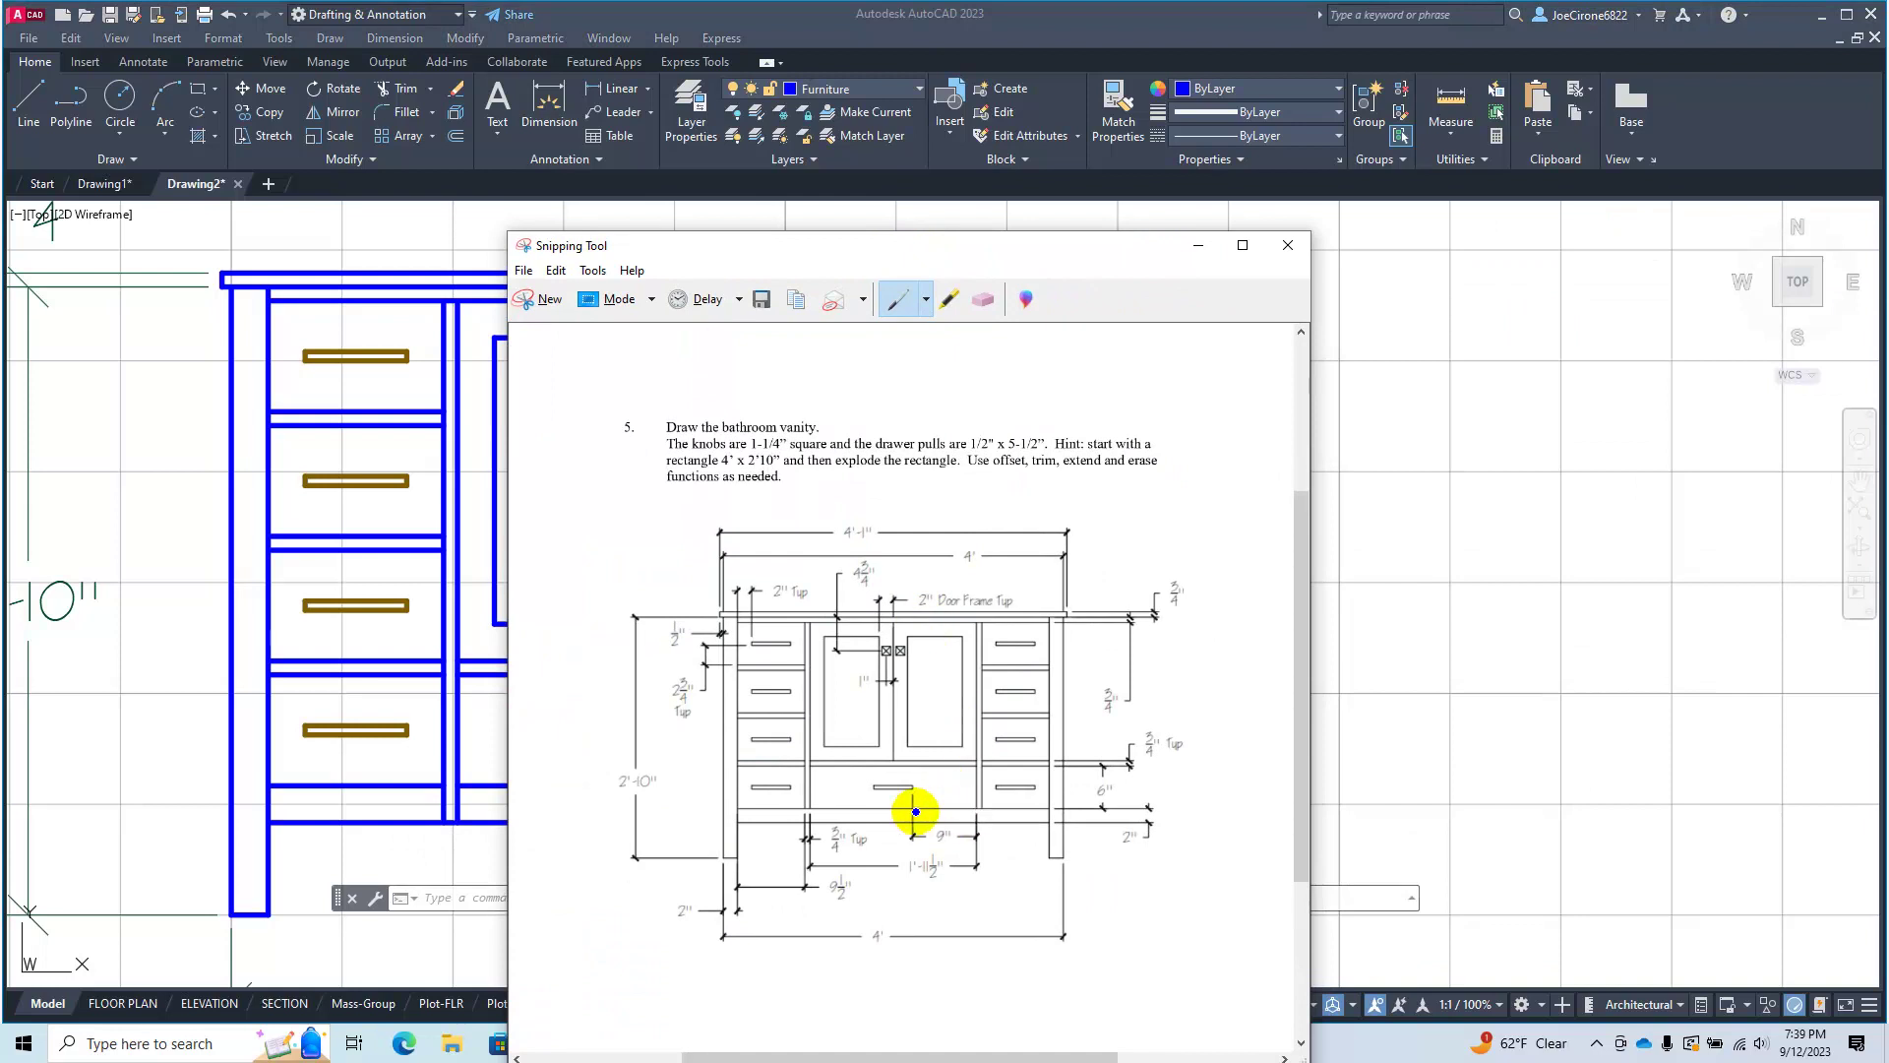
{"action": "mouse_move", "coordinate": [851, 258]}
{"action": "left_mouse_down"}
{"action": "mouse_move", "coordinate": [1413, 148]}
{"action": "mouse_move", "coordinate": [1669, 139]}
{"action": "mouse_move", "coordinate": [1628, 174]}
{"action": "mouse_move", "coordinate": [1884, 167]}
{"action": "left_mouse_up"}
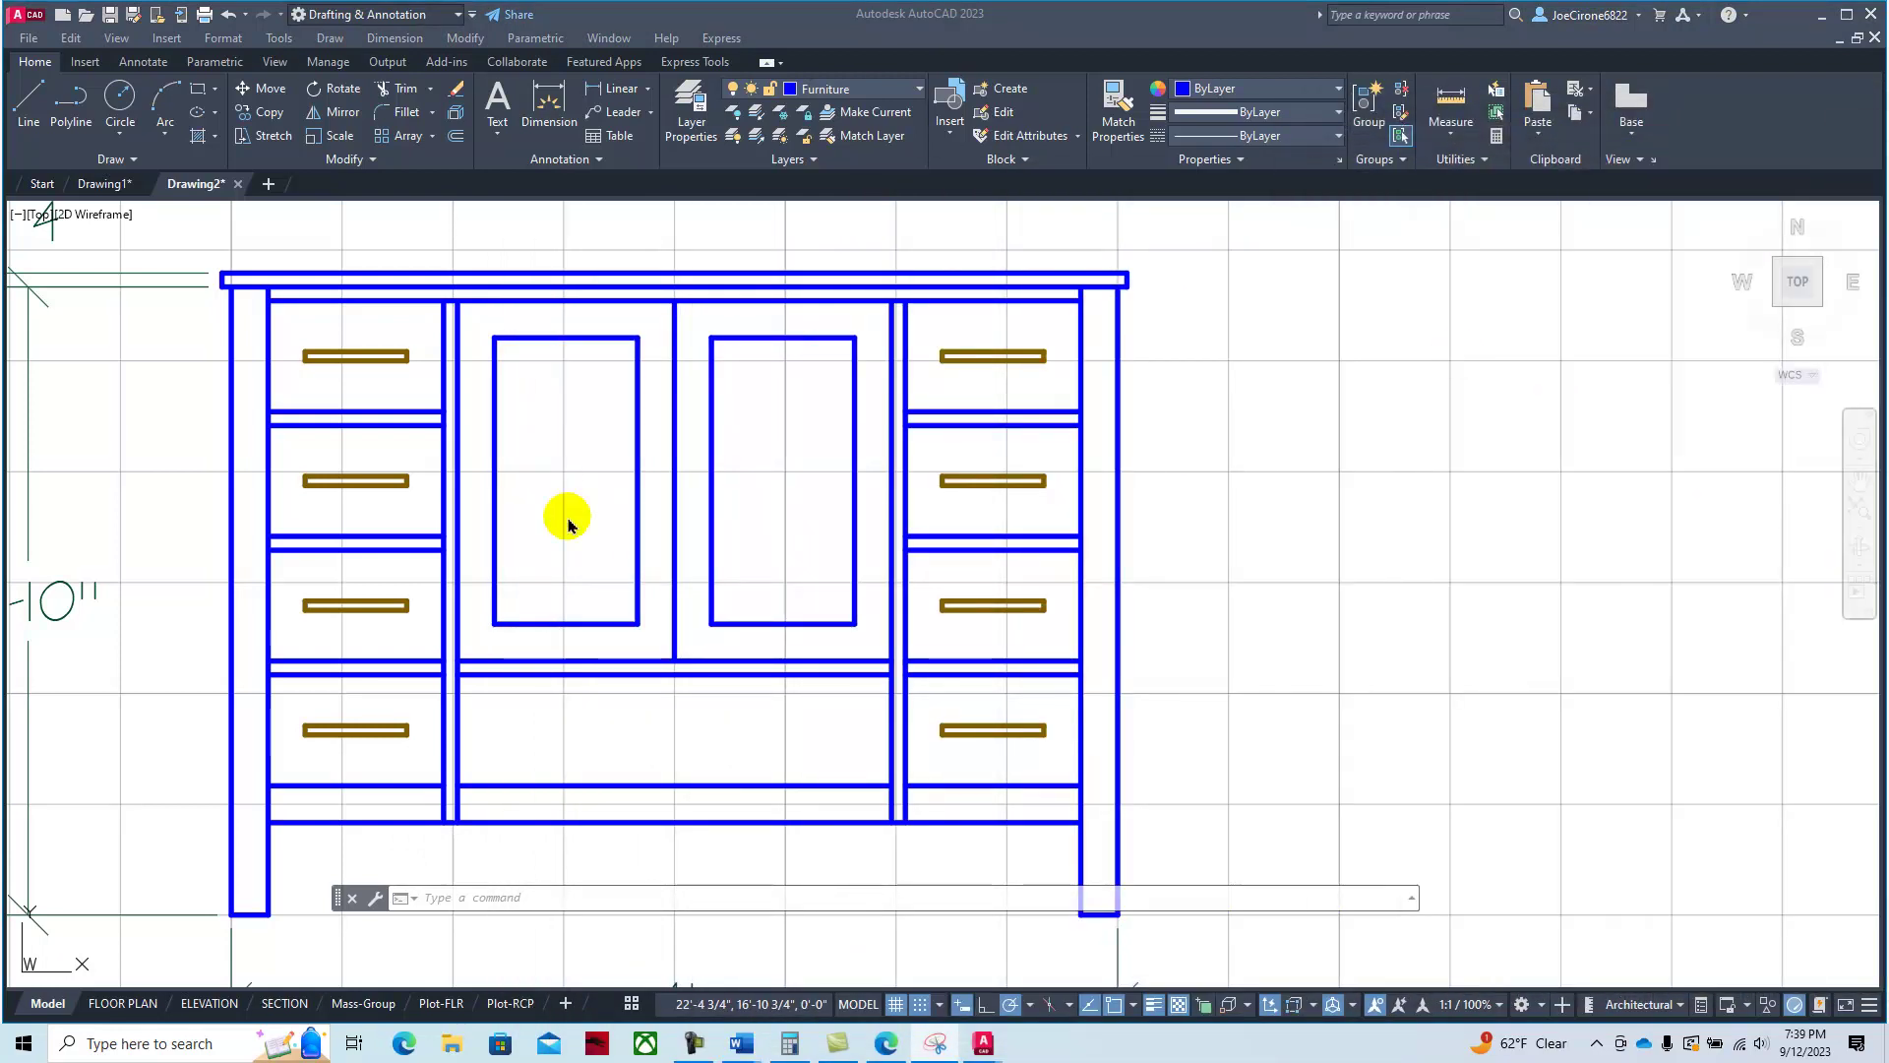
{"action": "left_click", "coordinate": [455, 145]}
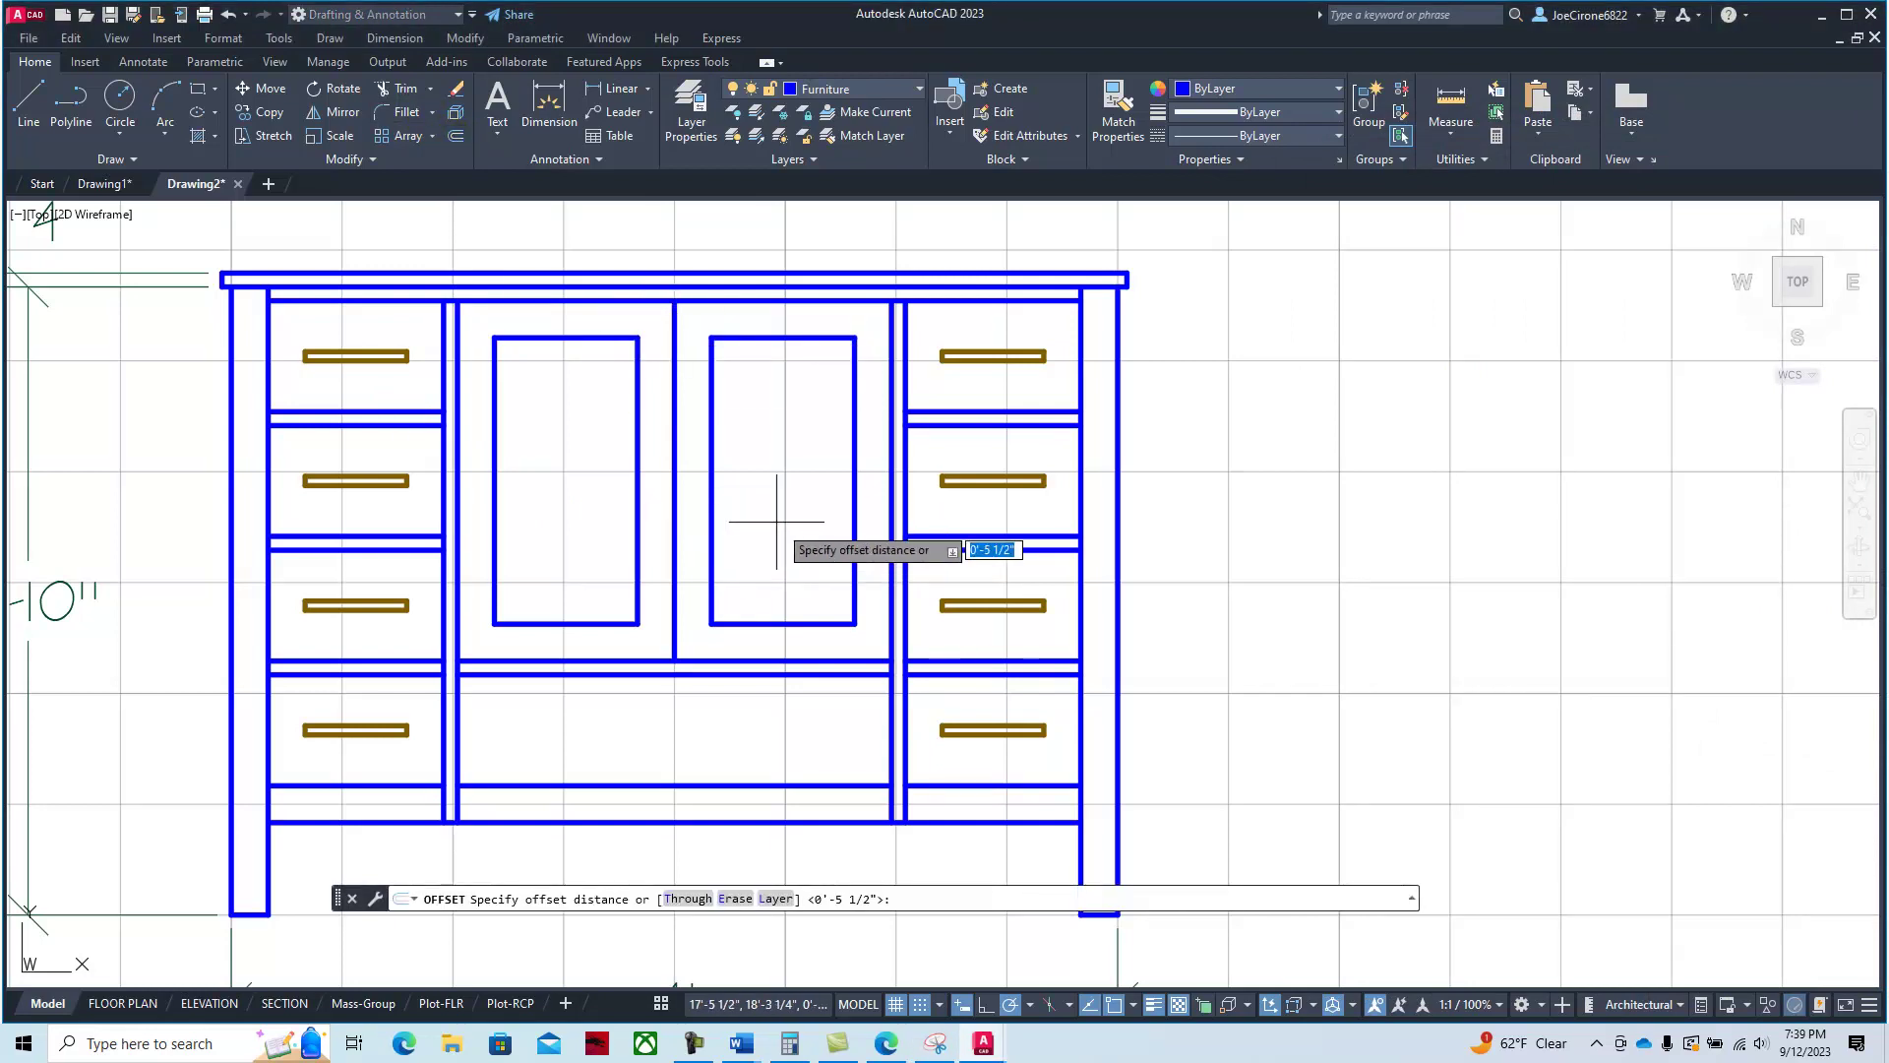
{"action": "type", "text": "9"}
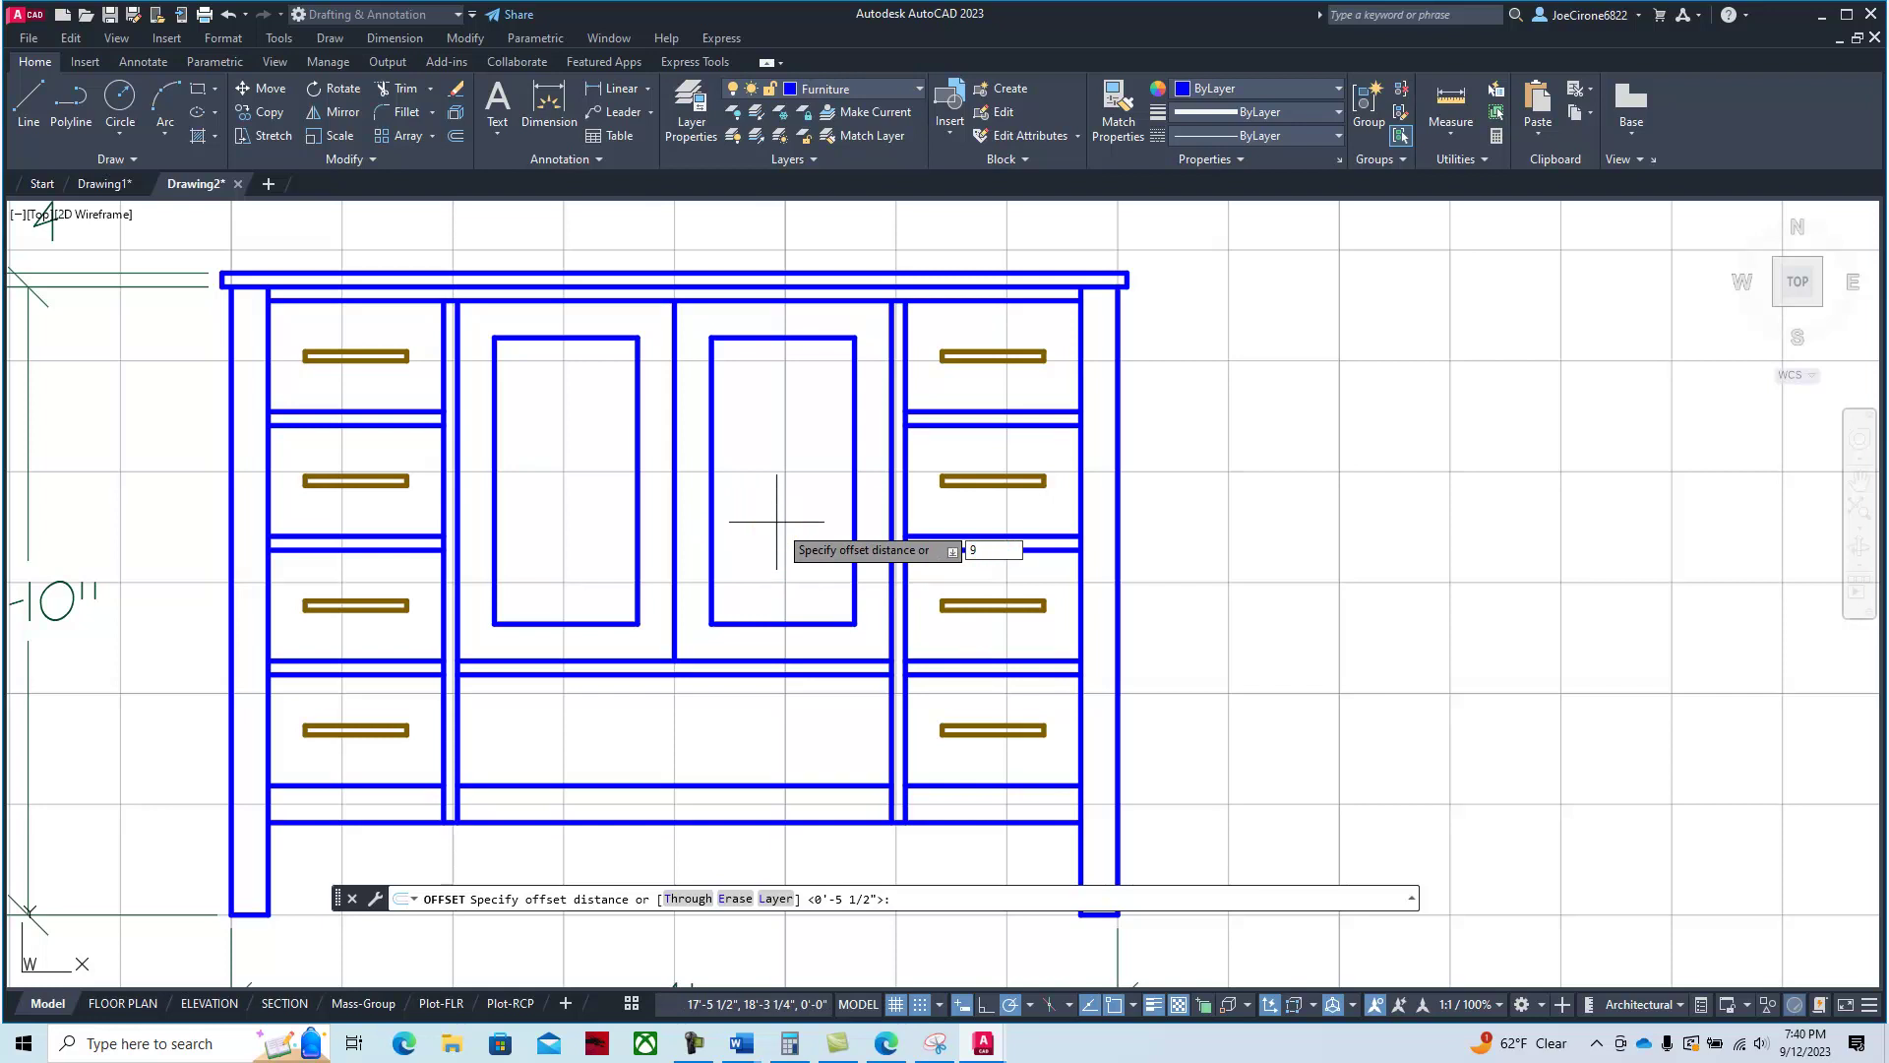
{"action": "key", "text": "Return"}
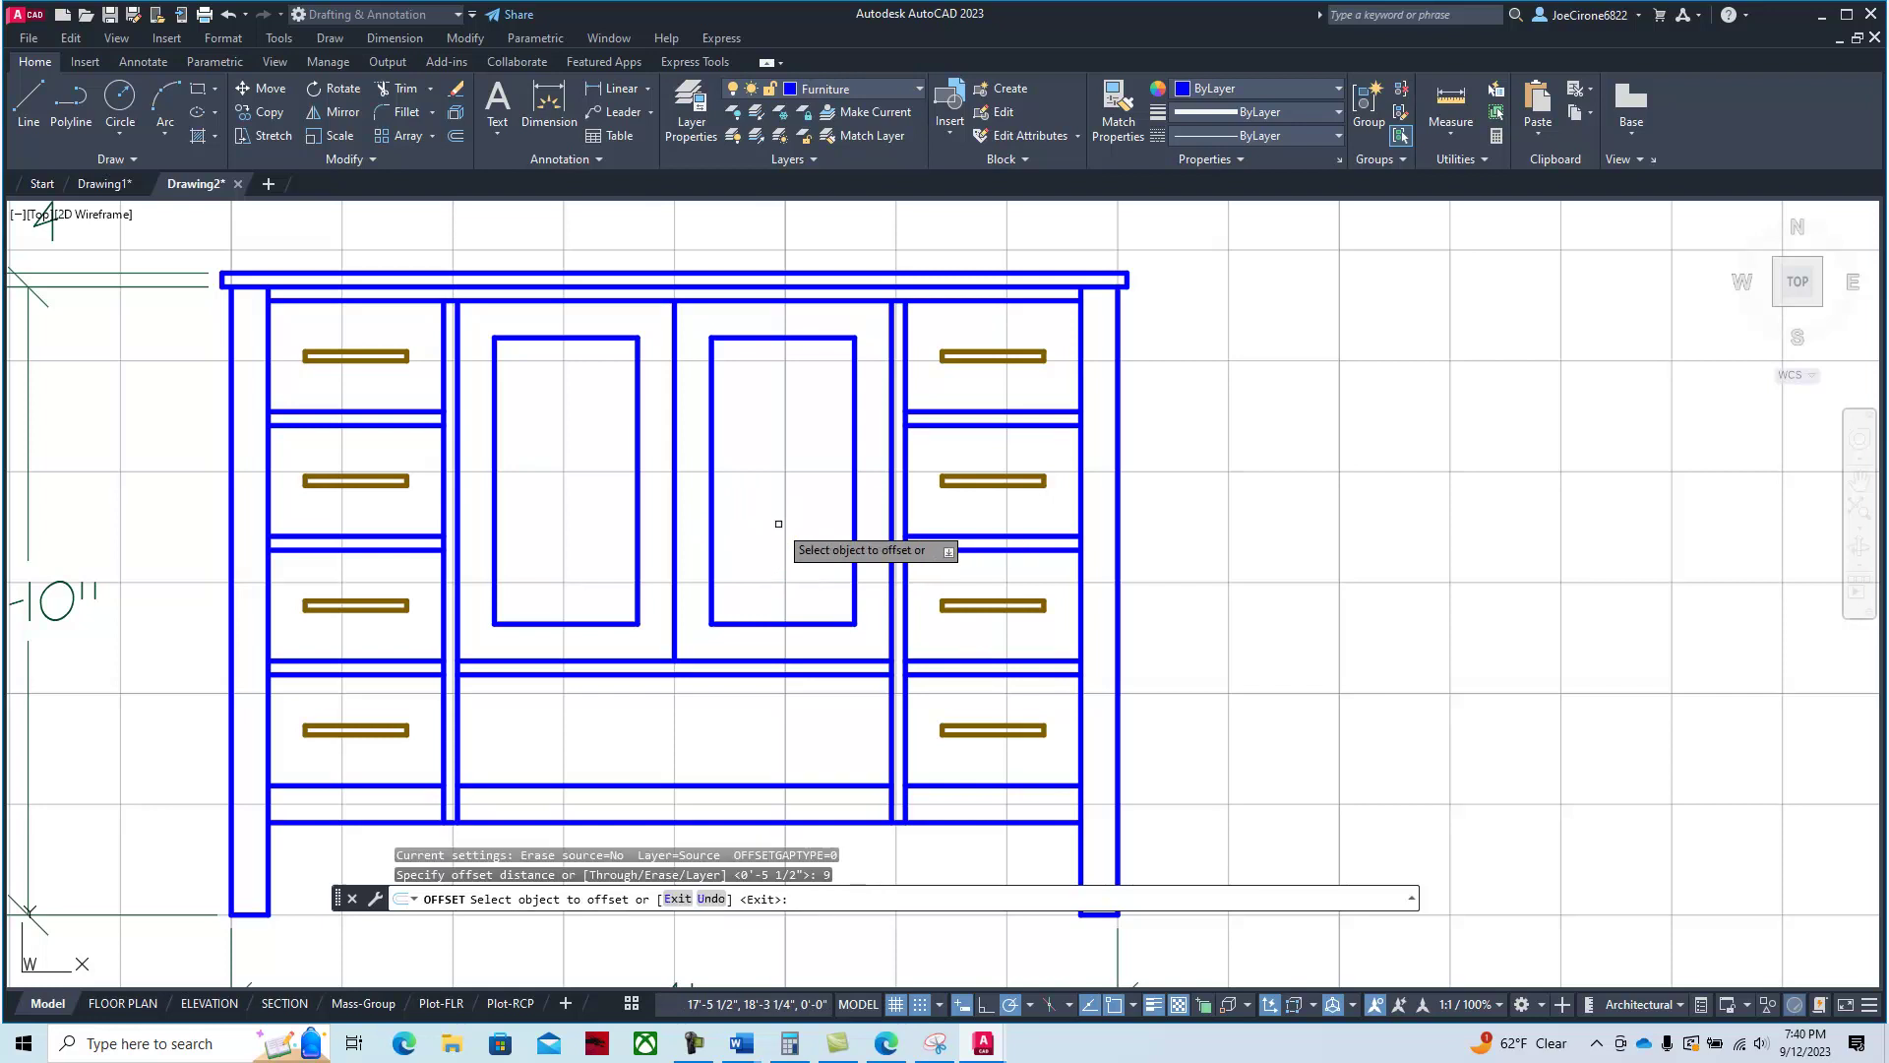
{"action": "left_click", "coordinate": [892, 701]}
{"action": "left_click", "coordinate": [659, 728]}
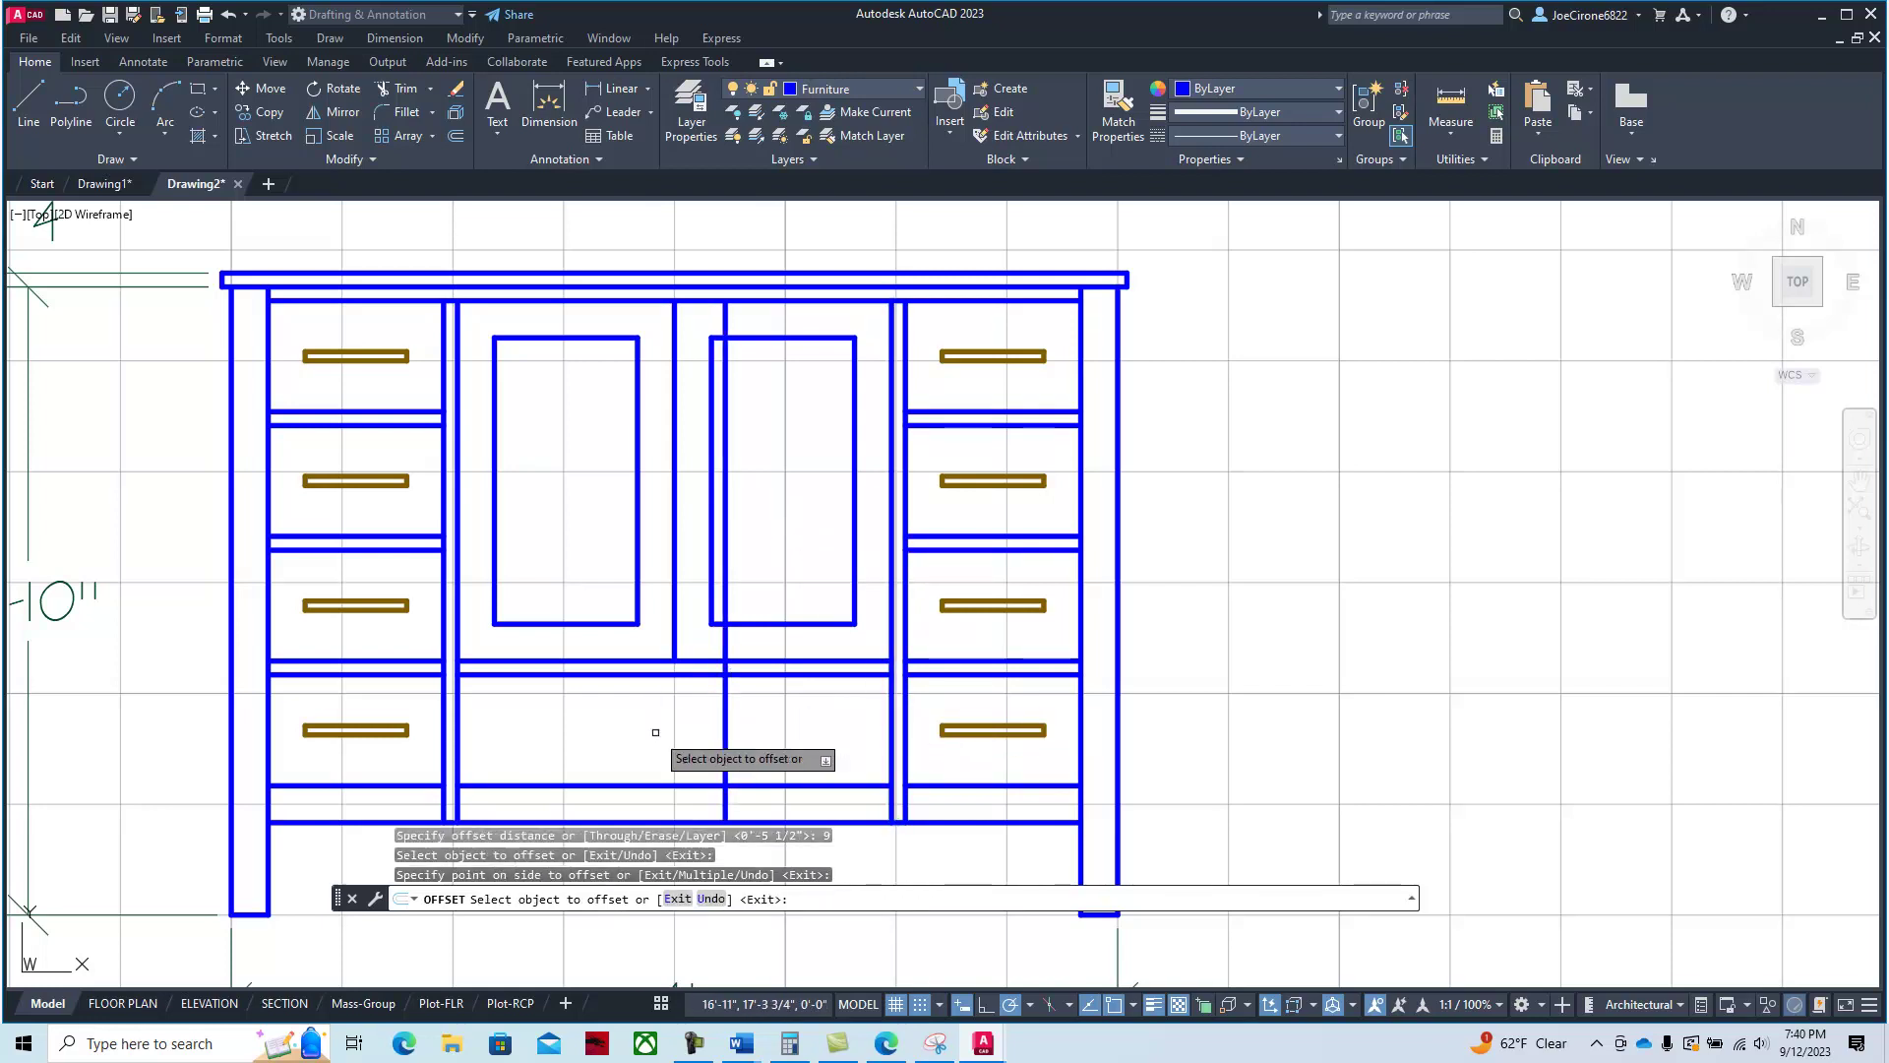
{"action": "key", "text": "Escape"}
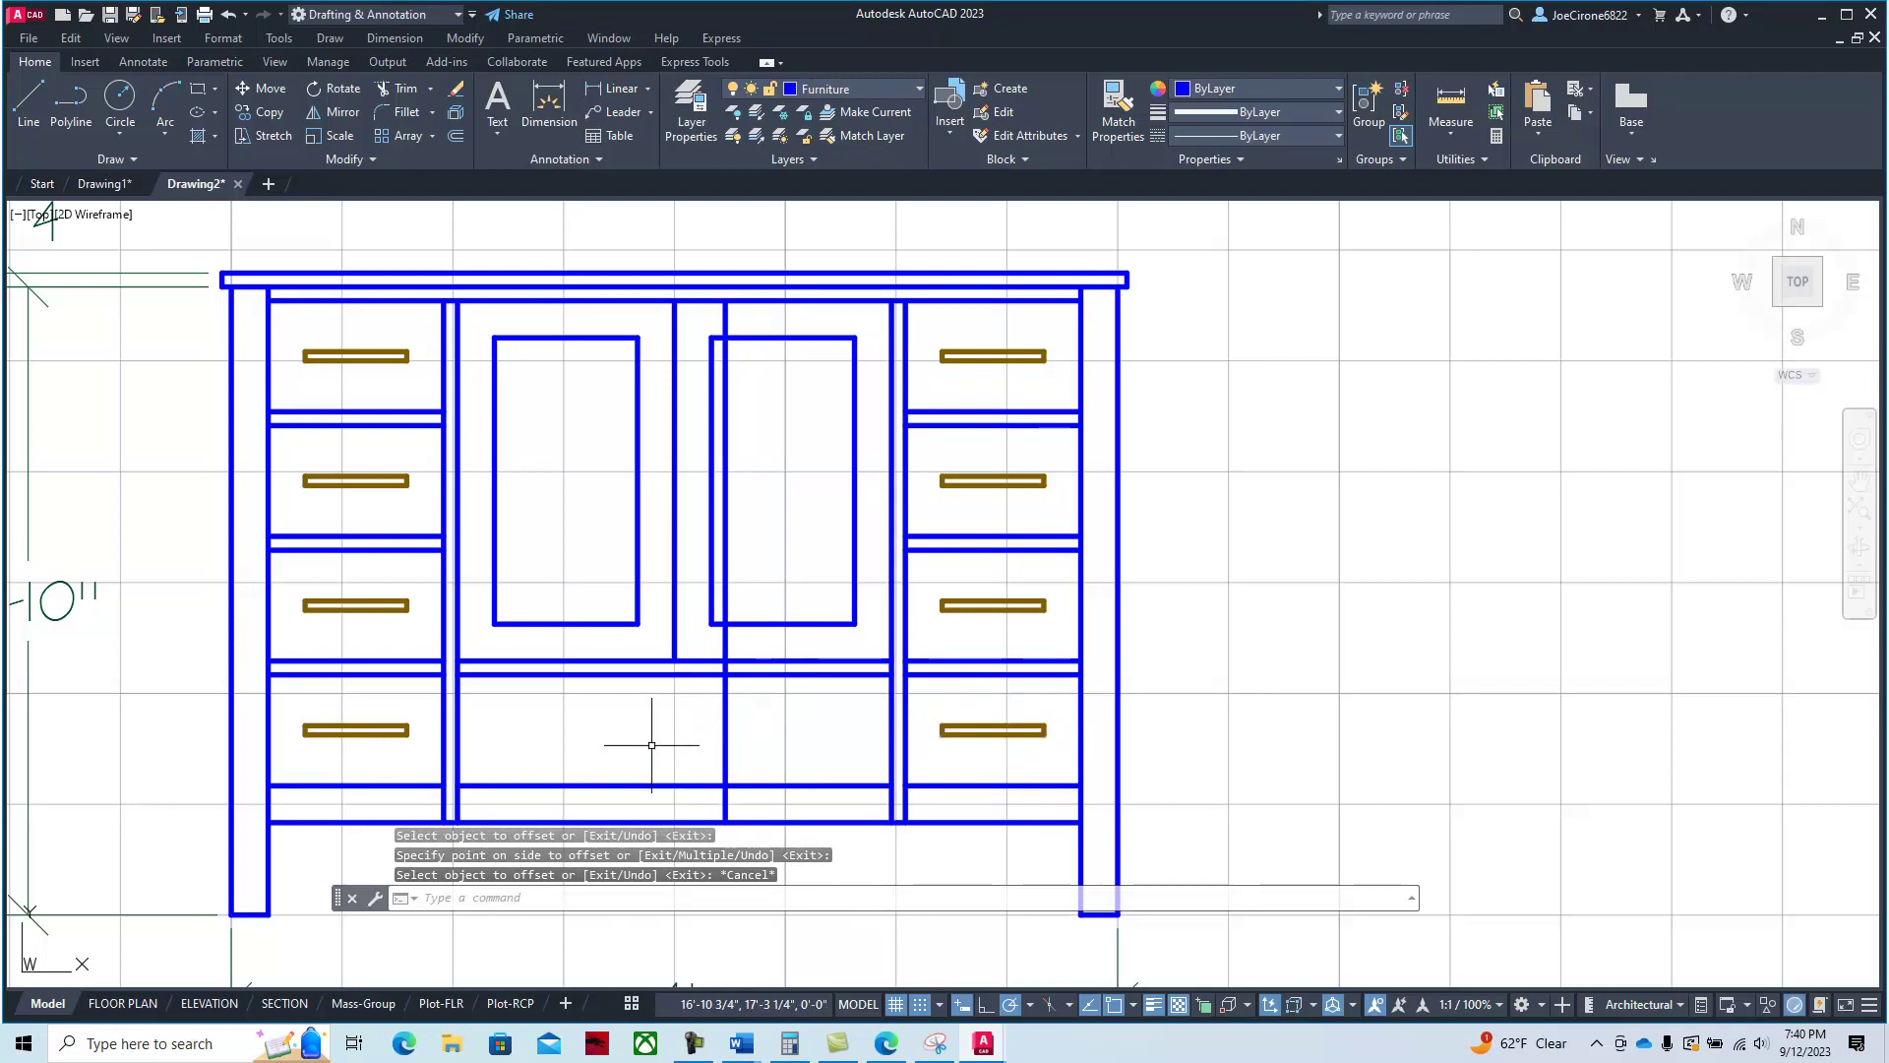
Draw a horizontal guide line from the lower-left corner of the bottom right drawer's pull across the 9" offset line into the centre drawer.
{"action": "left_click", "coordinate": [29, 102]}
{"action": "left_click", "coordinate": [943, 733]}
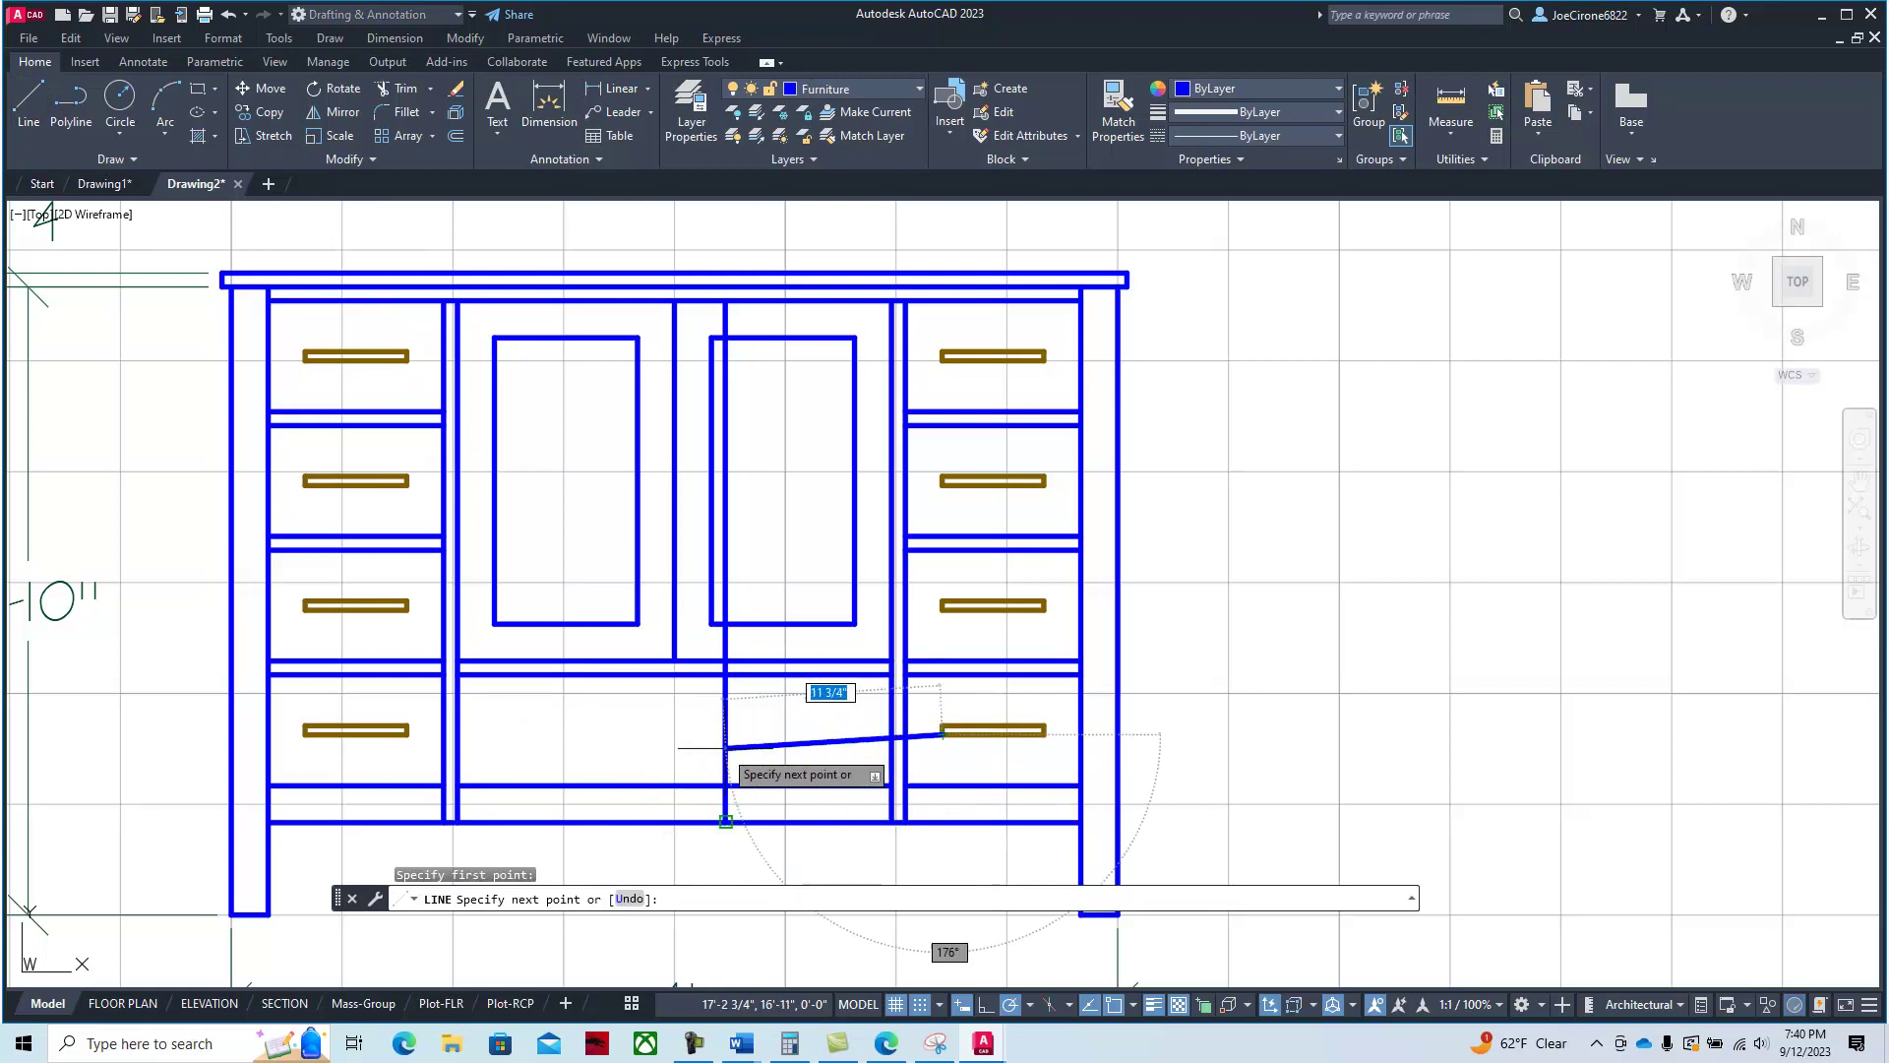
{"action": "key", "text": "Escape"}
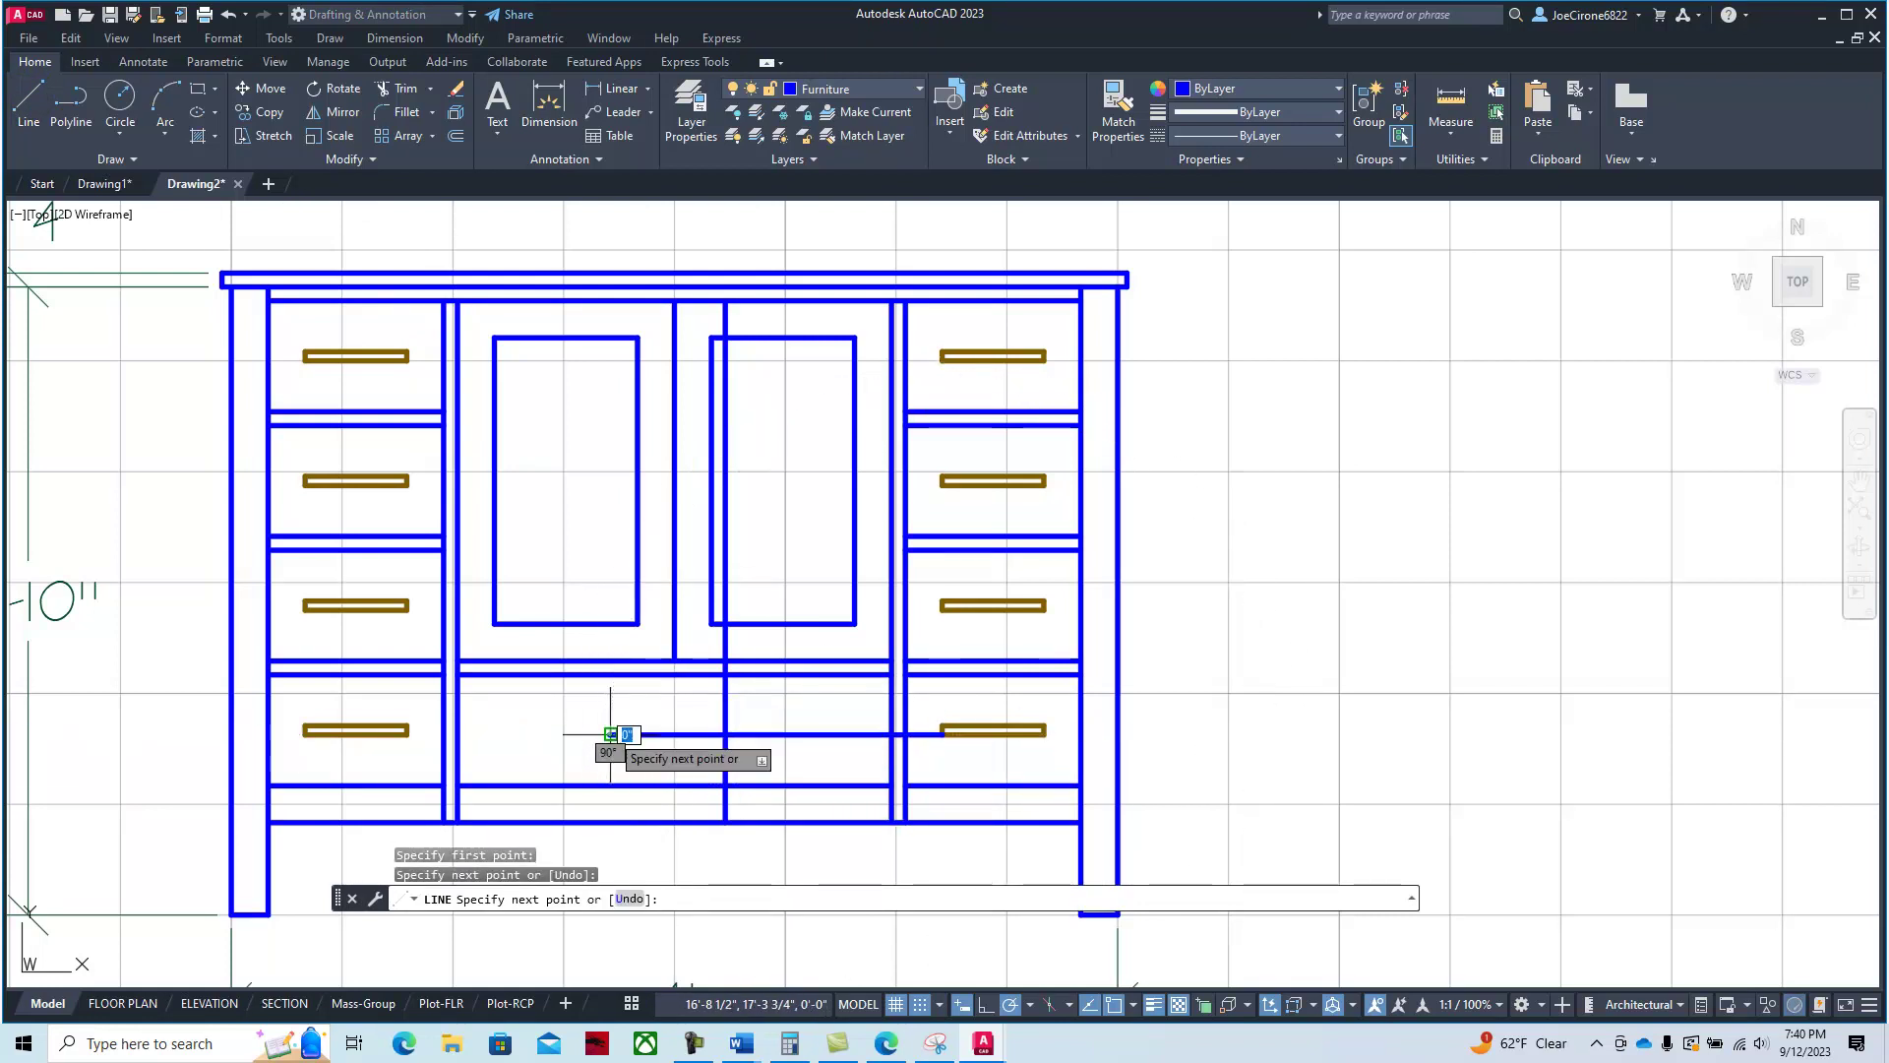
Copy the bottom right drawer's pull by its lower-right corner to the intersection of the two guide lines in the centre drawer.
{"action": "scroll", "coordinate": [1022, 736], "scroll_direction": "up", "scroll_amount": 4}
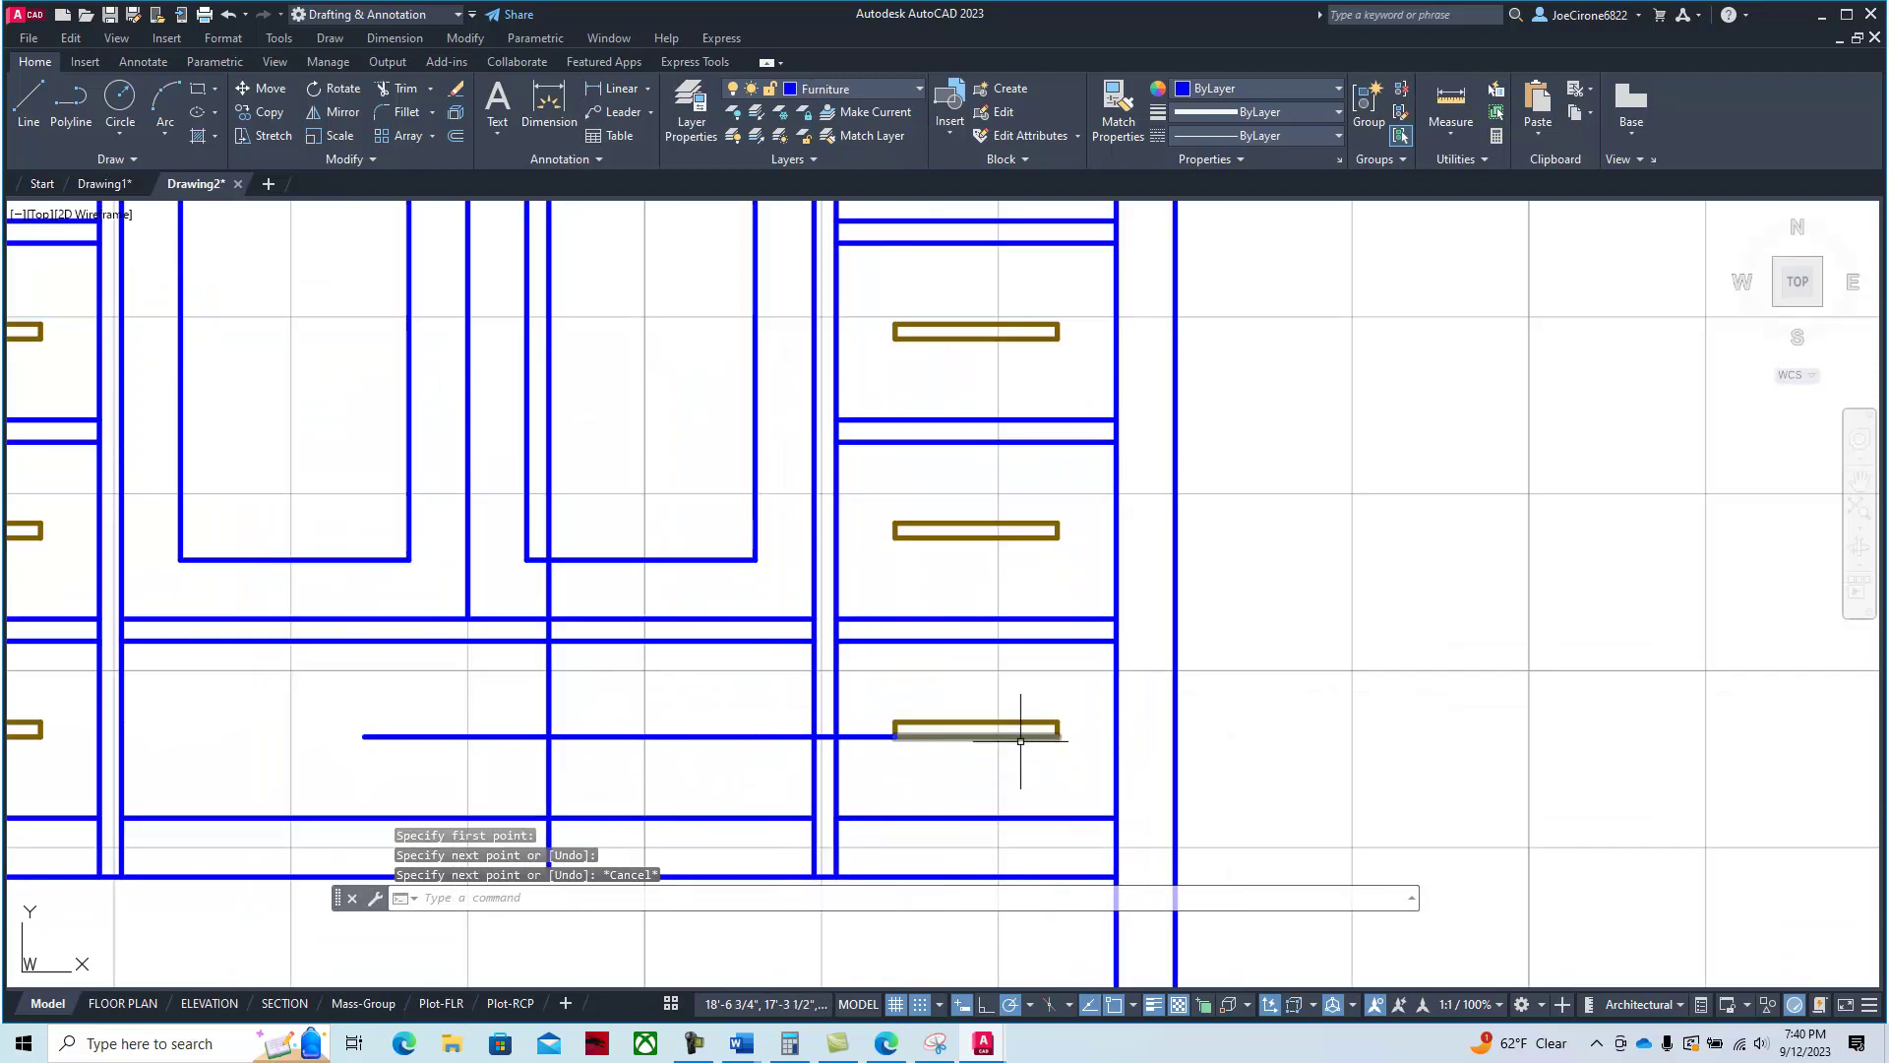
{"action": "left_click", "coordinate": [262, 112]}
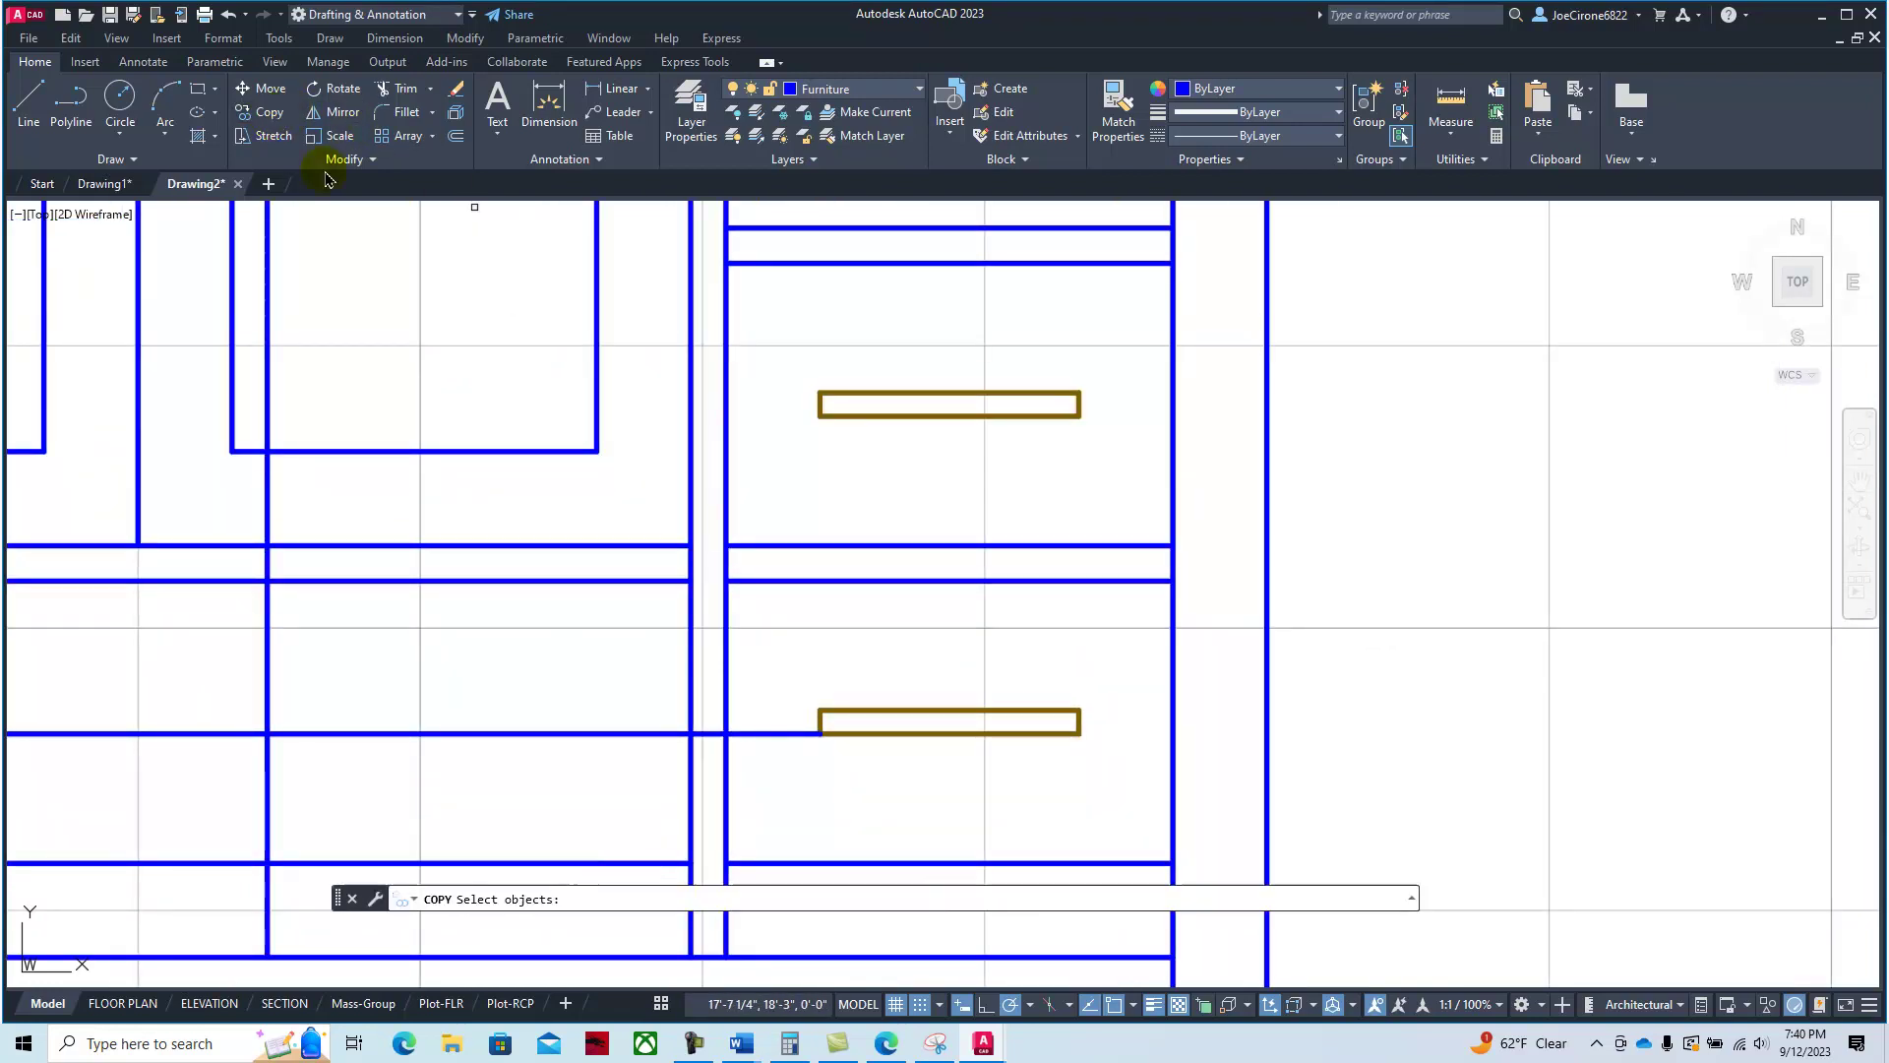
{"action": "left_click", "coordinate": [779, 651]}
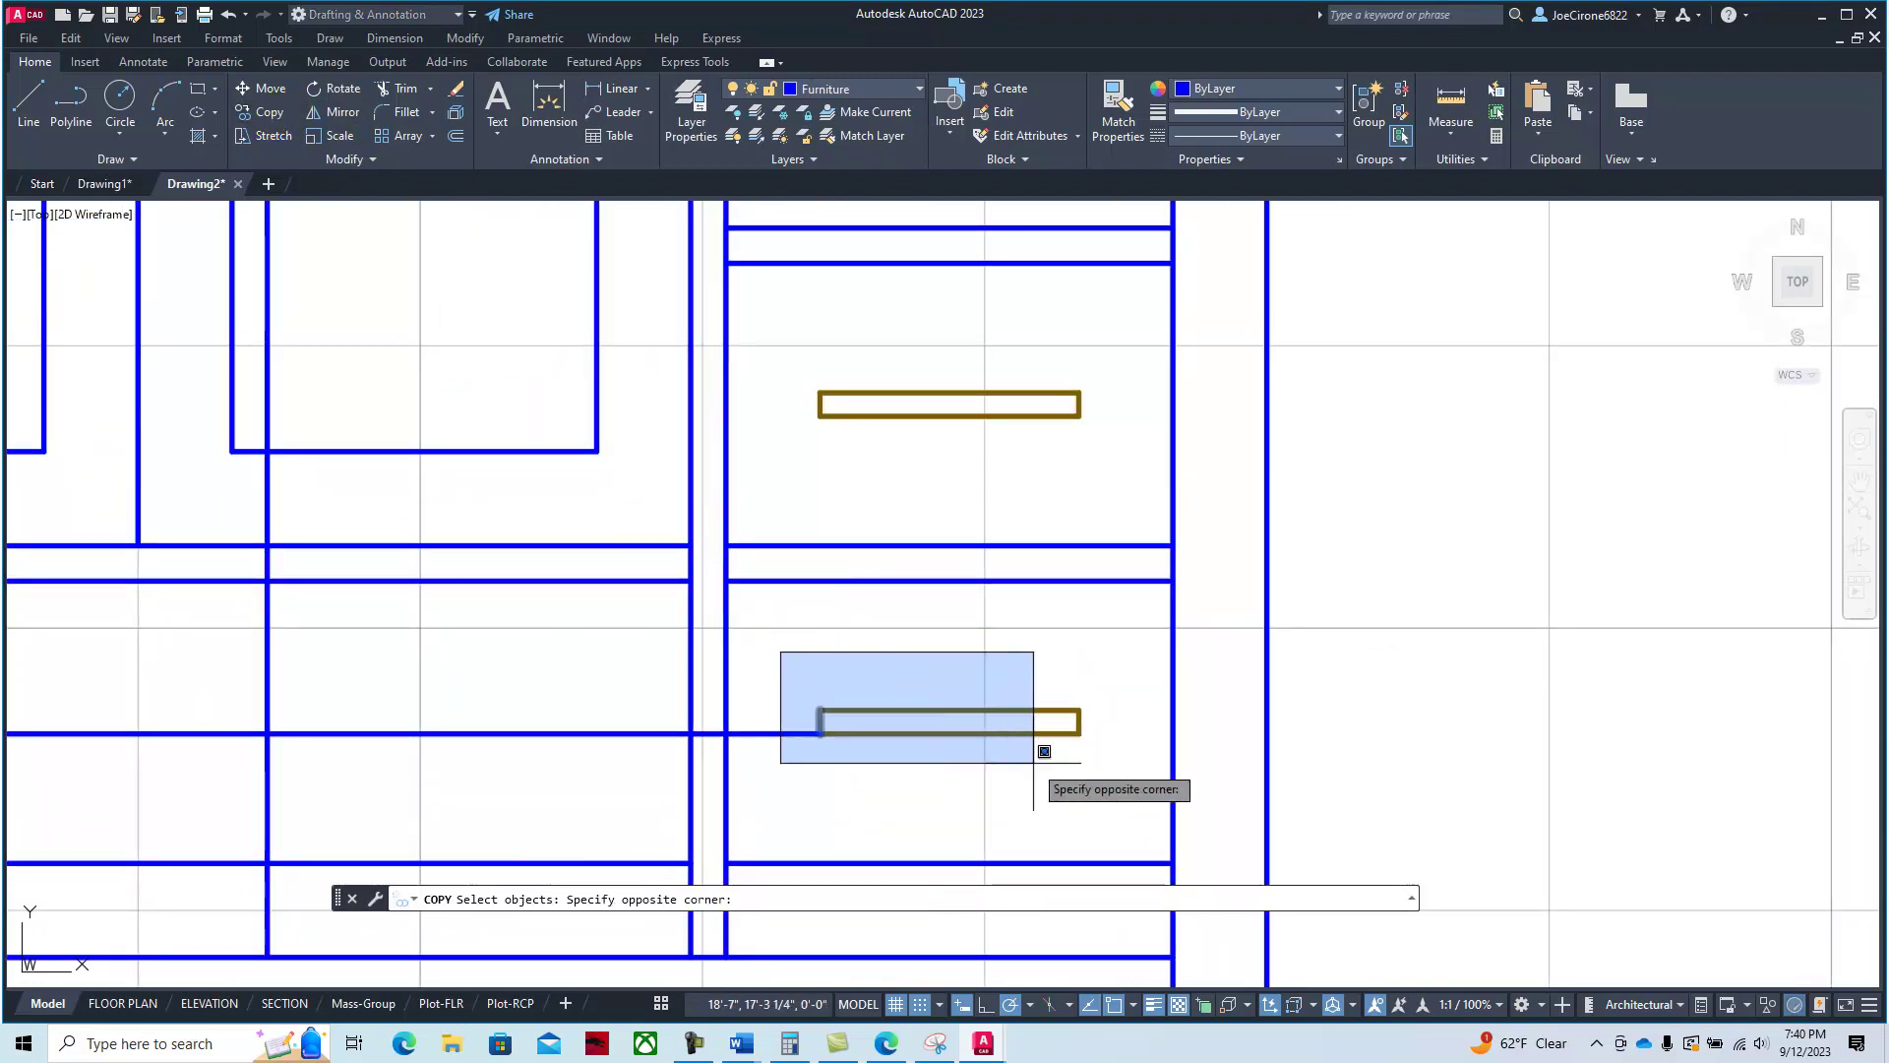
{"action": "left_click", "coordinate": [1109, 774]}
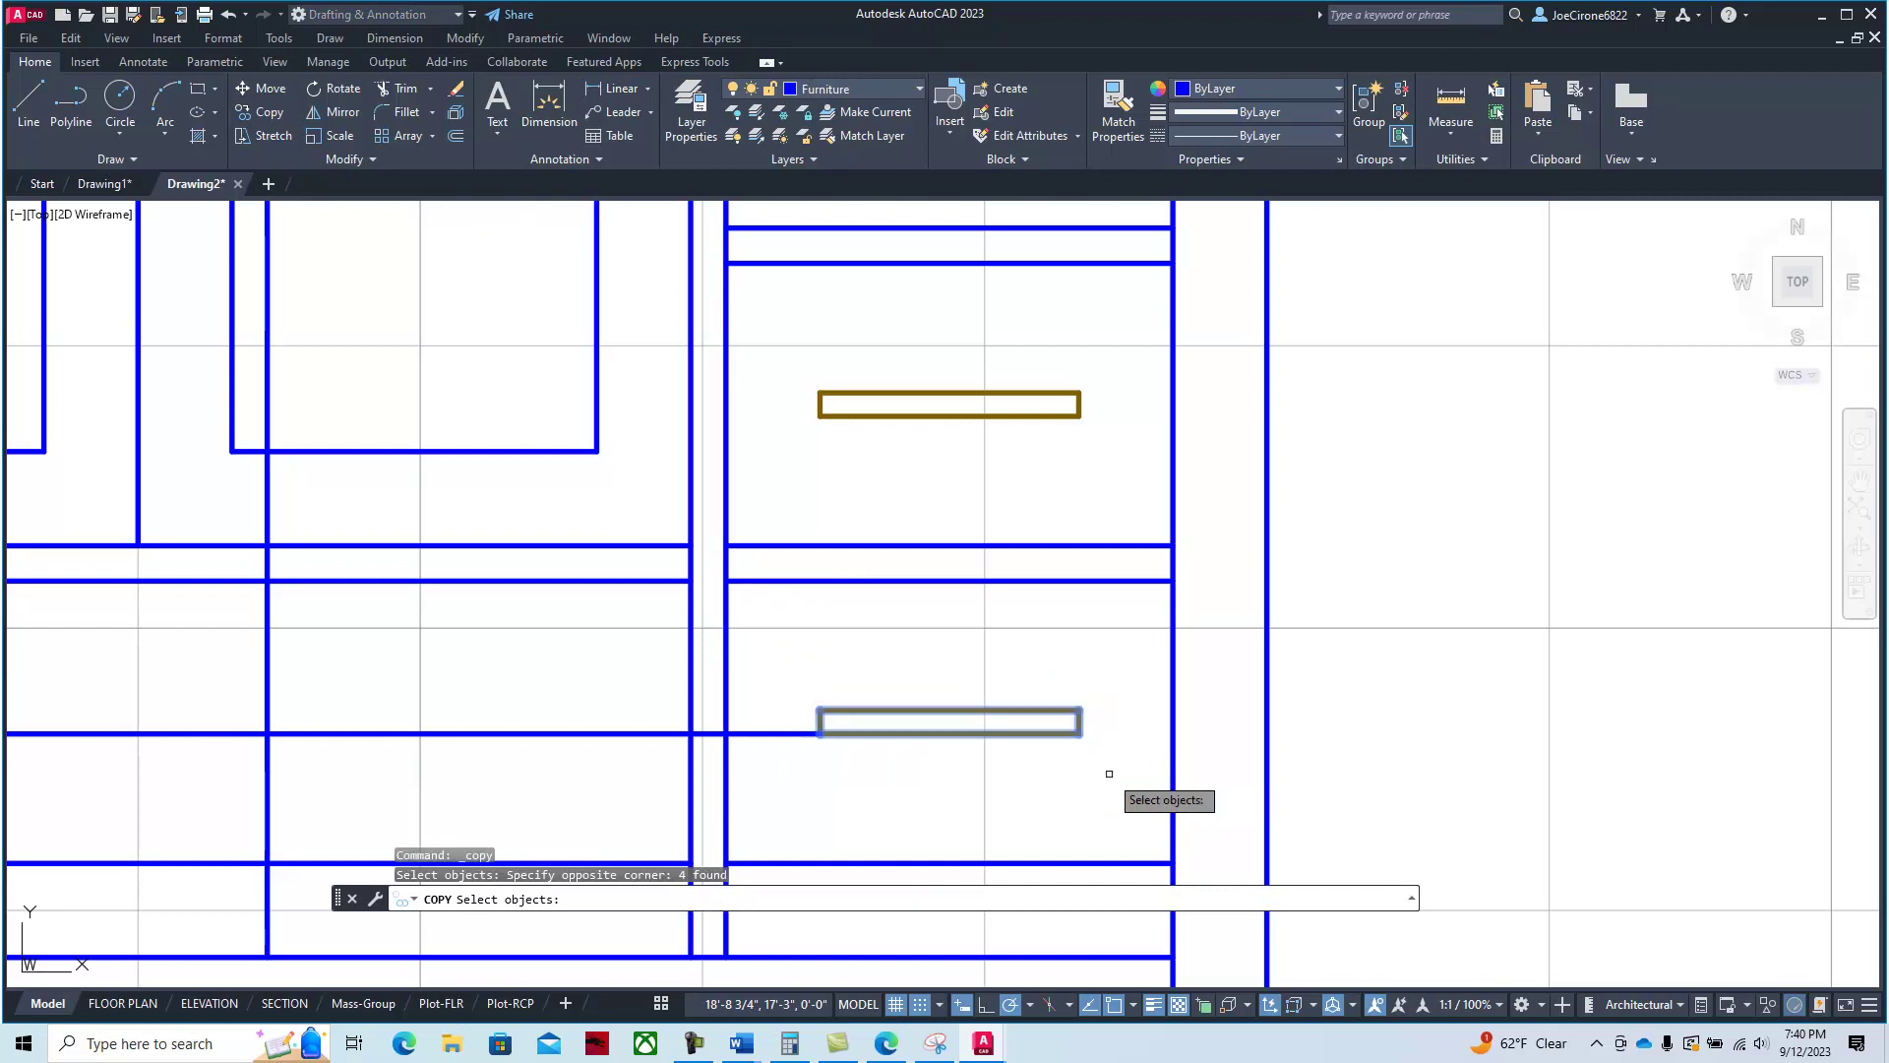
{"action": "key", "text": "Return"}
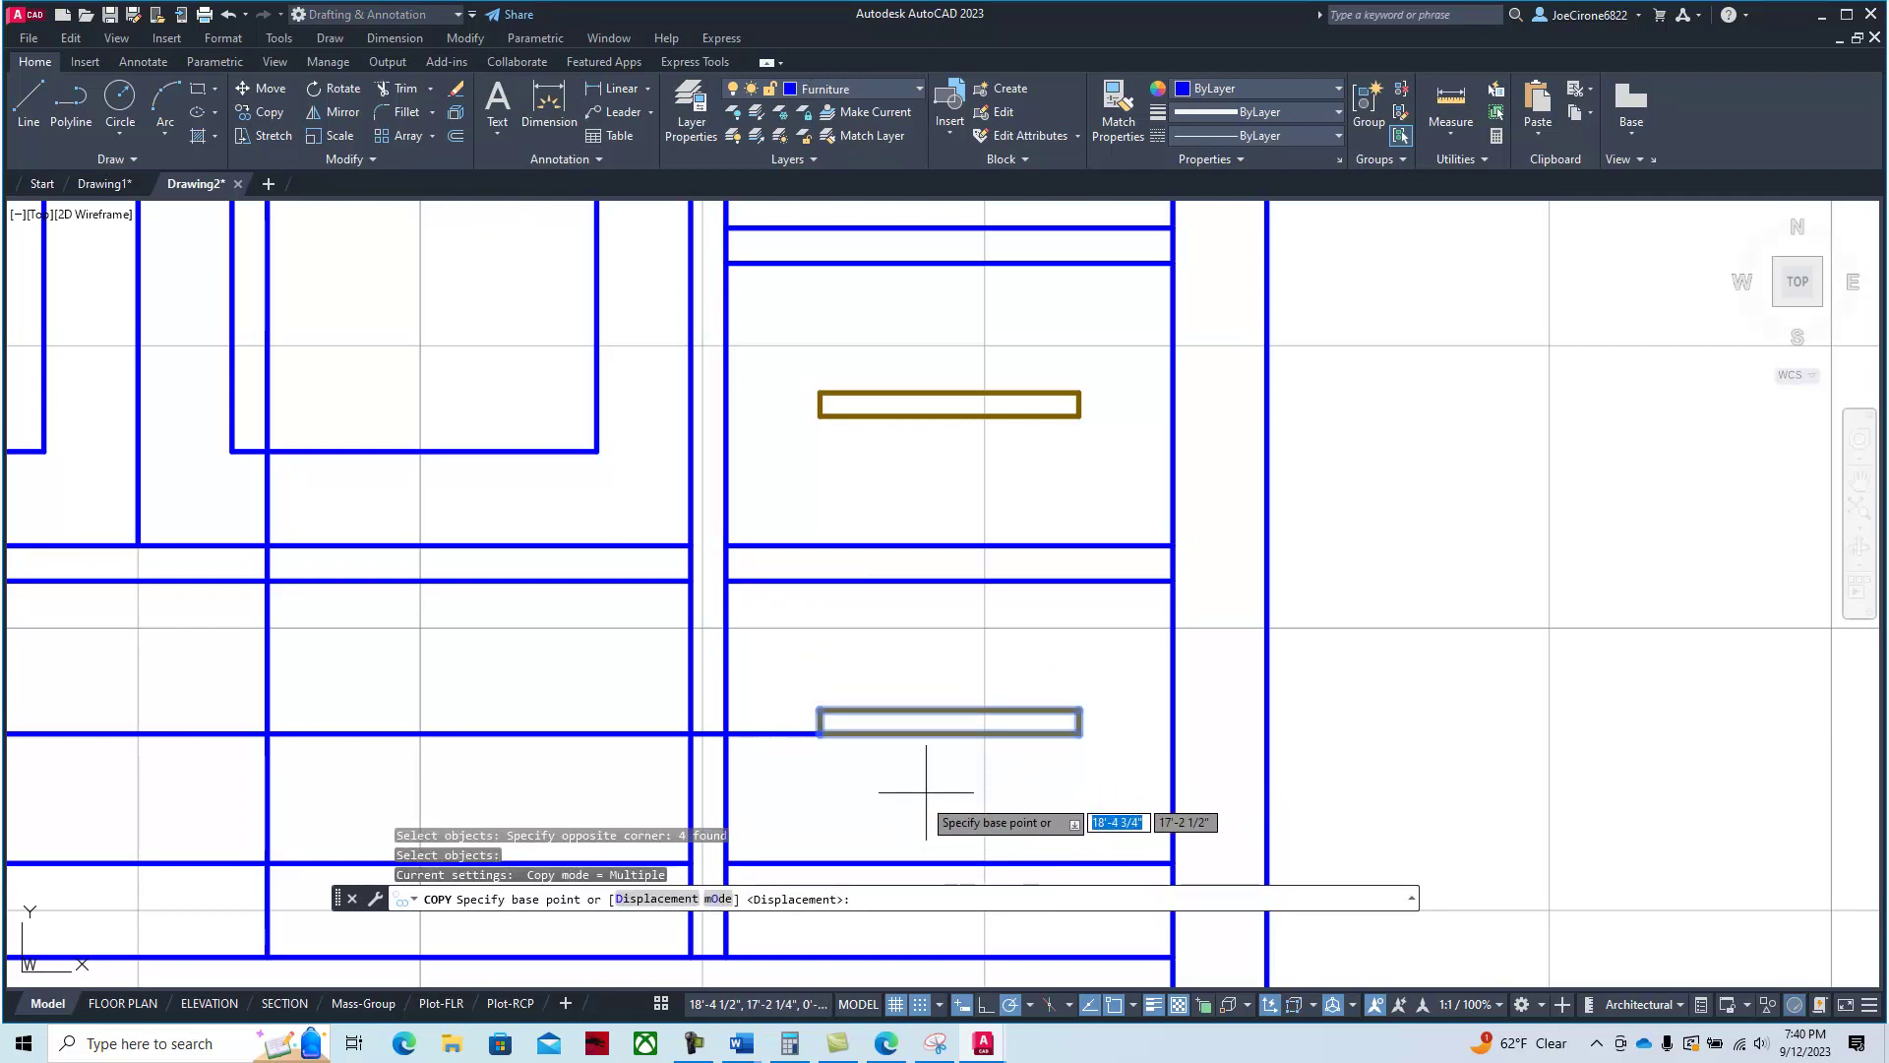
{"action": "left_click", "coordinate": [1078, 732]}
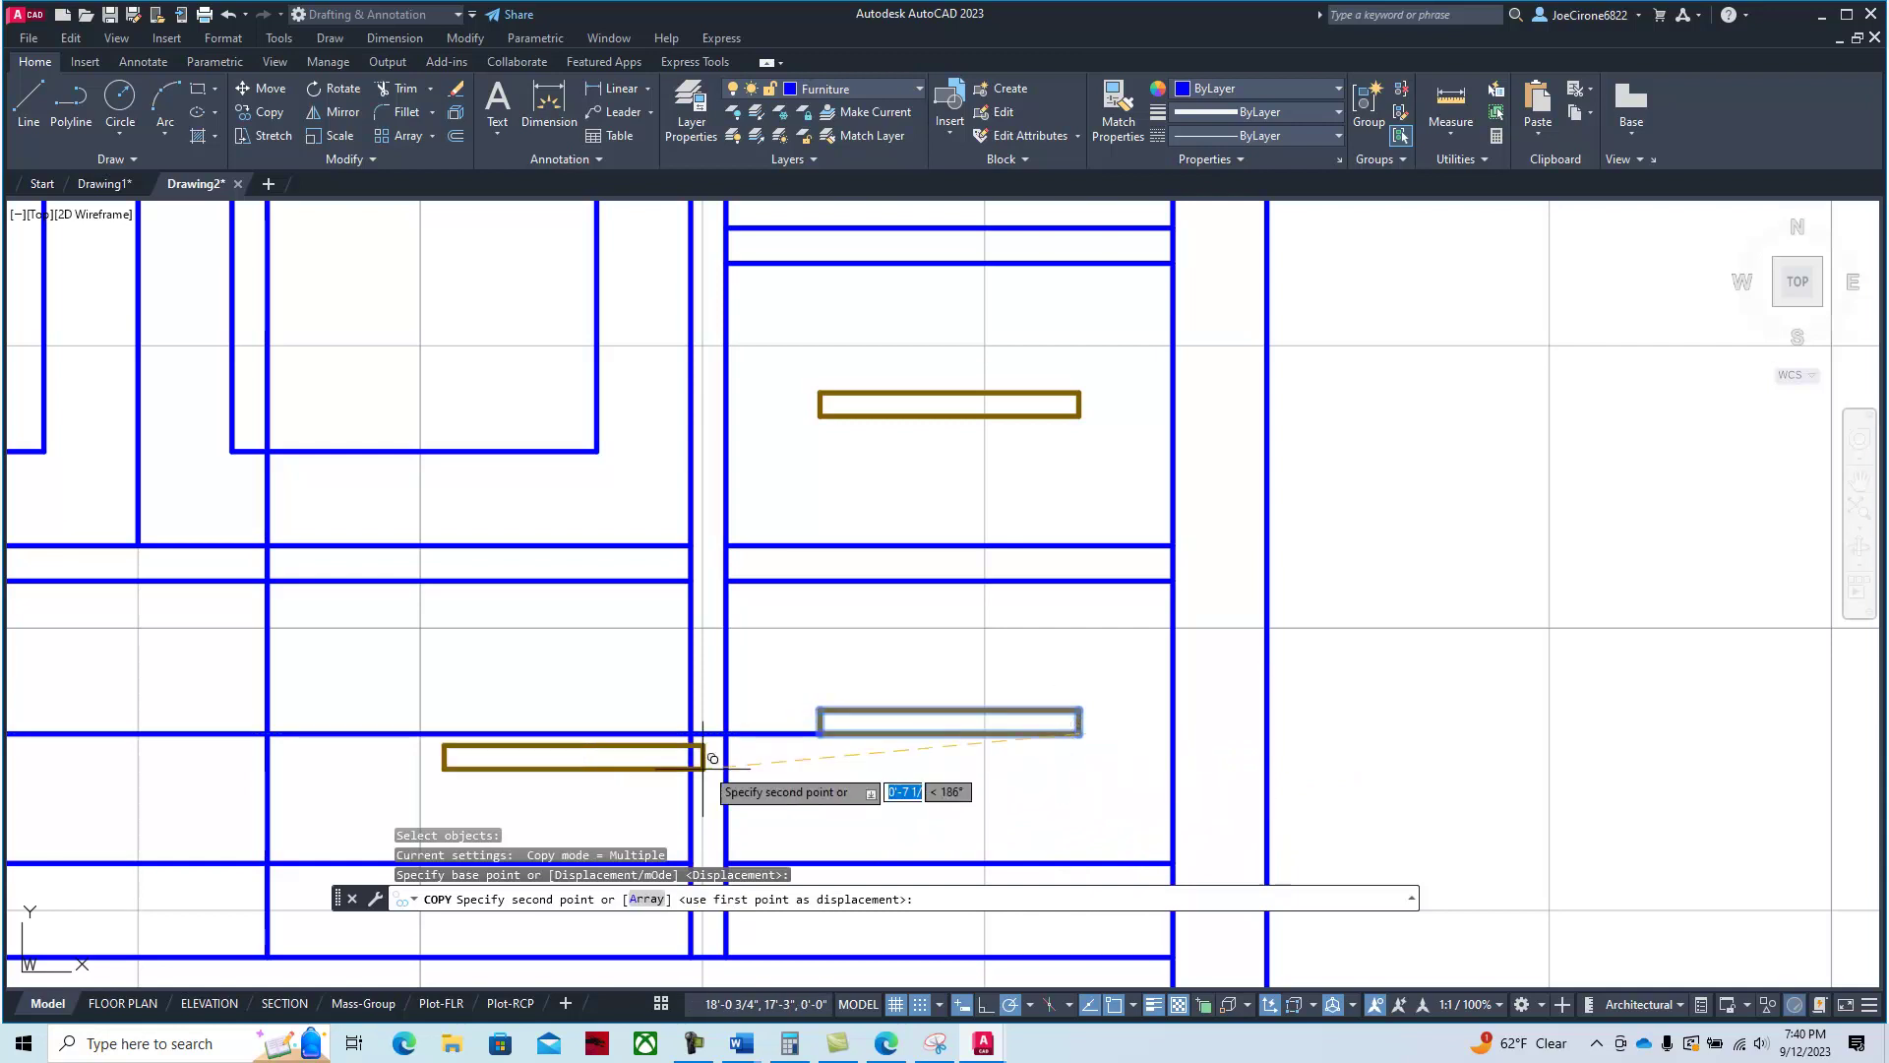
{"action": "left_click", "coordinate": [267, 732]}
{"action": "scroll", "coordinate": [422, 787], "scroll_direction": "down", "scroll_amount": 2}
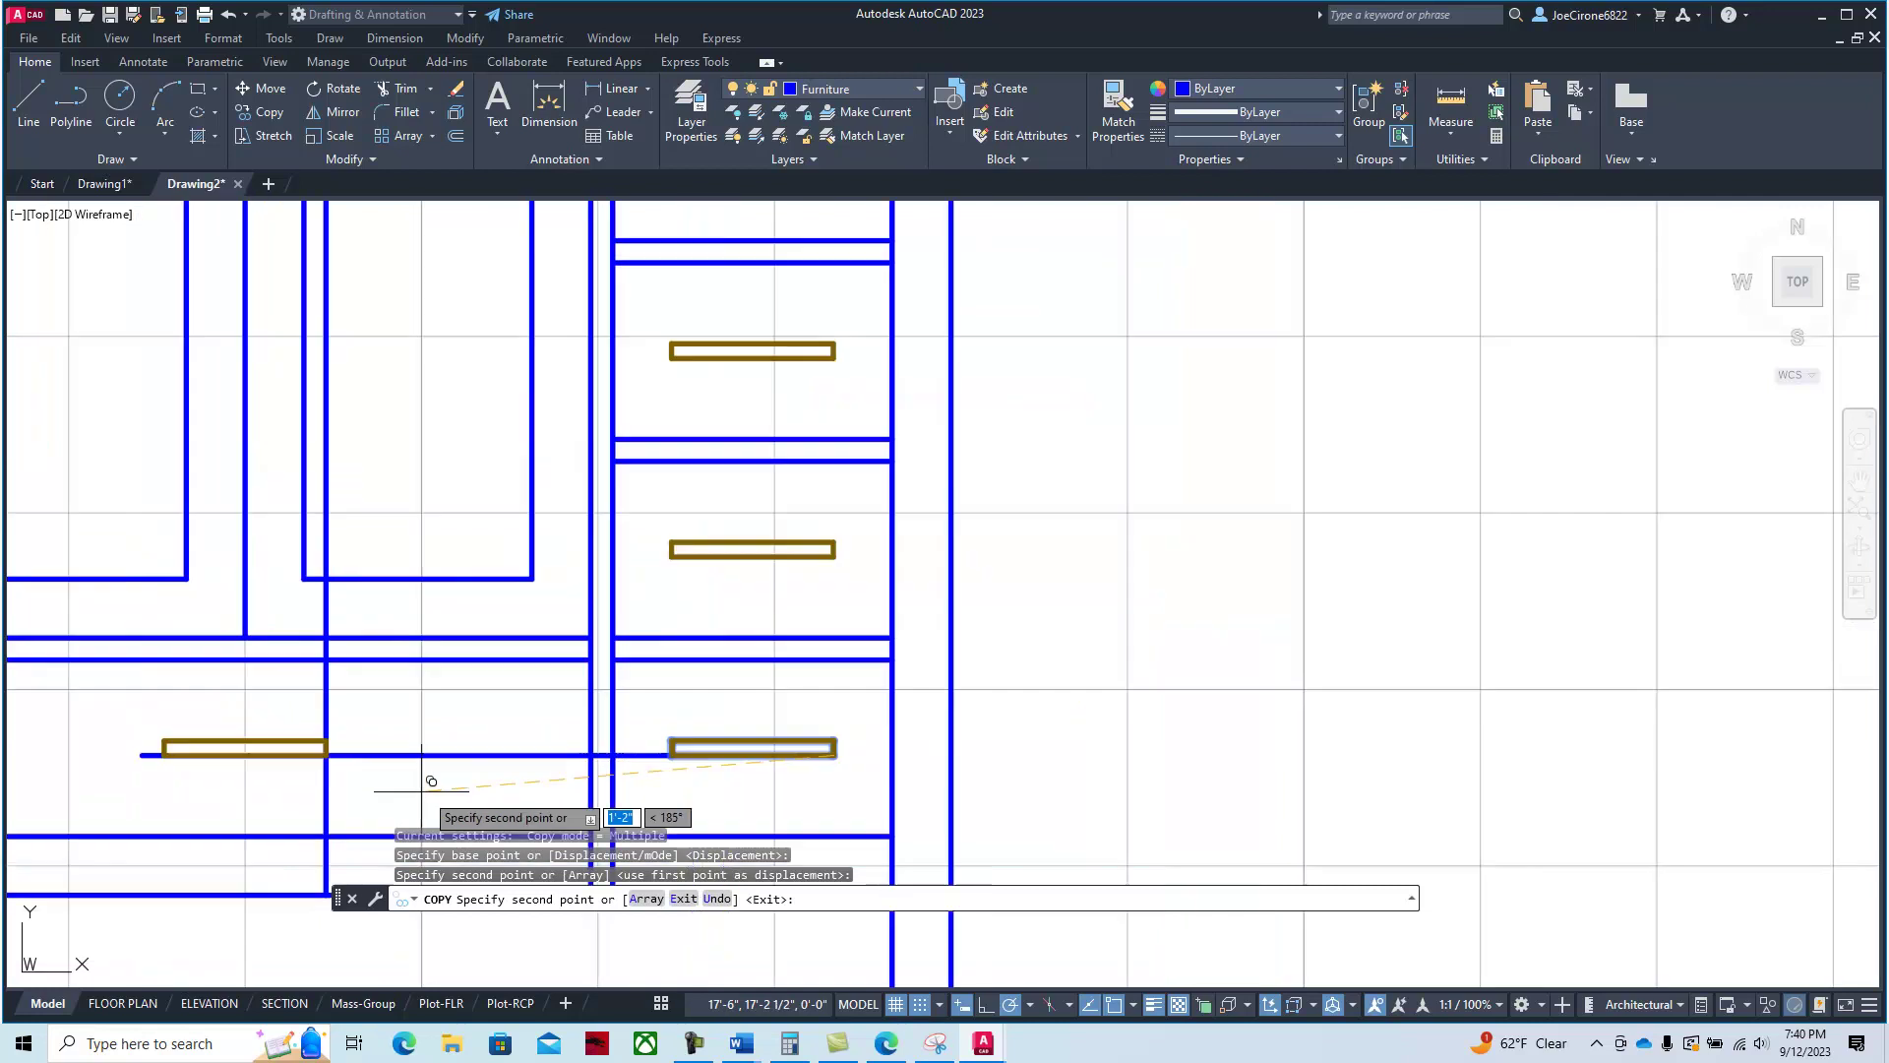
{"action": "key", "text": "Escape"}
Erase the horizontal guide line and the vertical 9" offset line used to place the centre drawer's pull.
{"action": "middle_click_drag", "start_coordinate": [424, 791], "coordinate": [843, 764]}
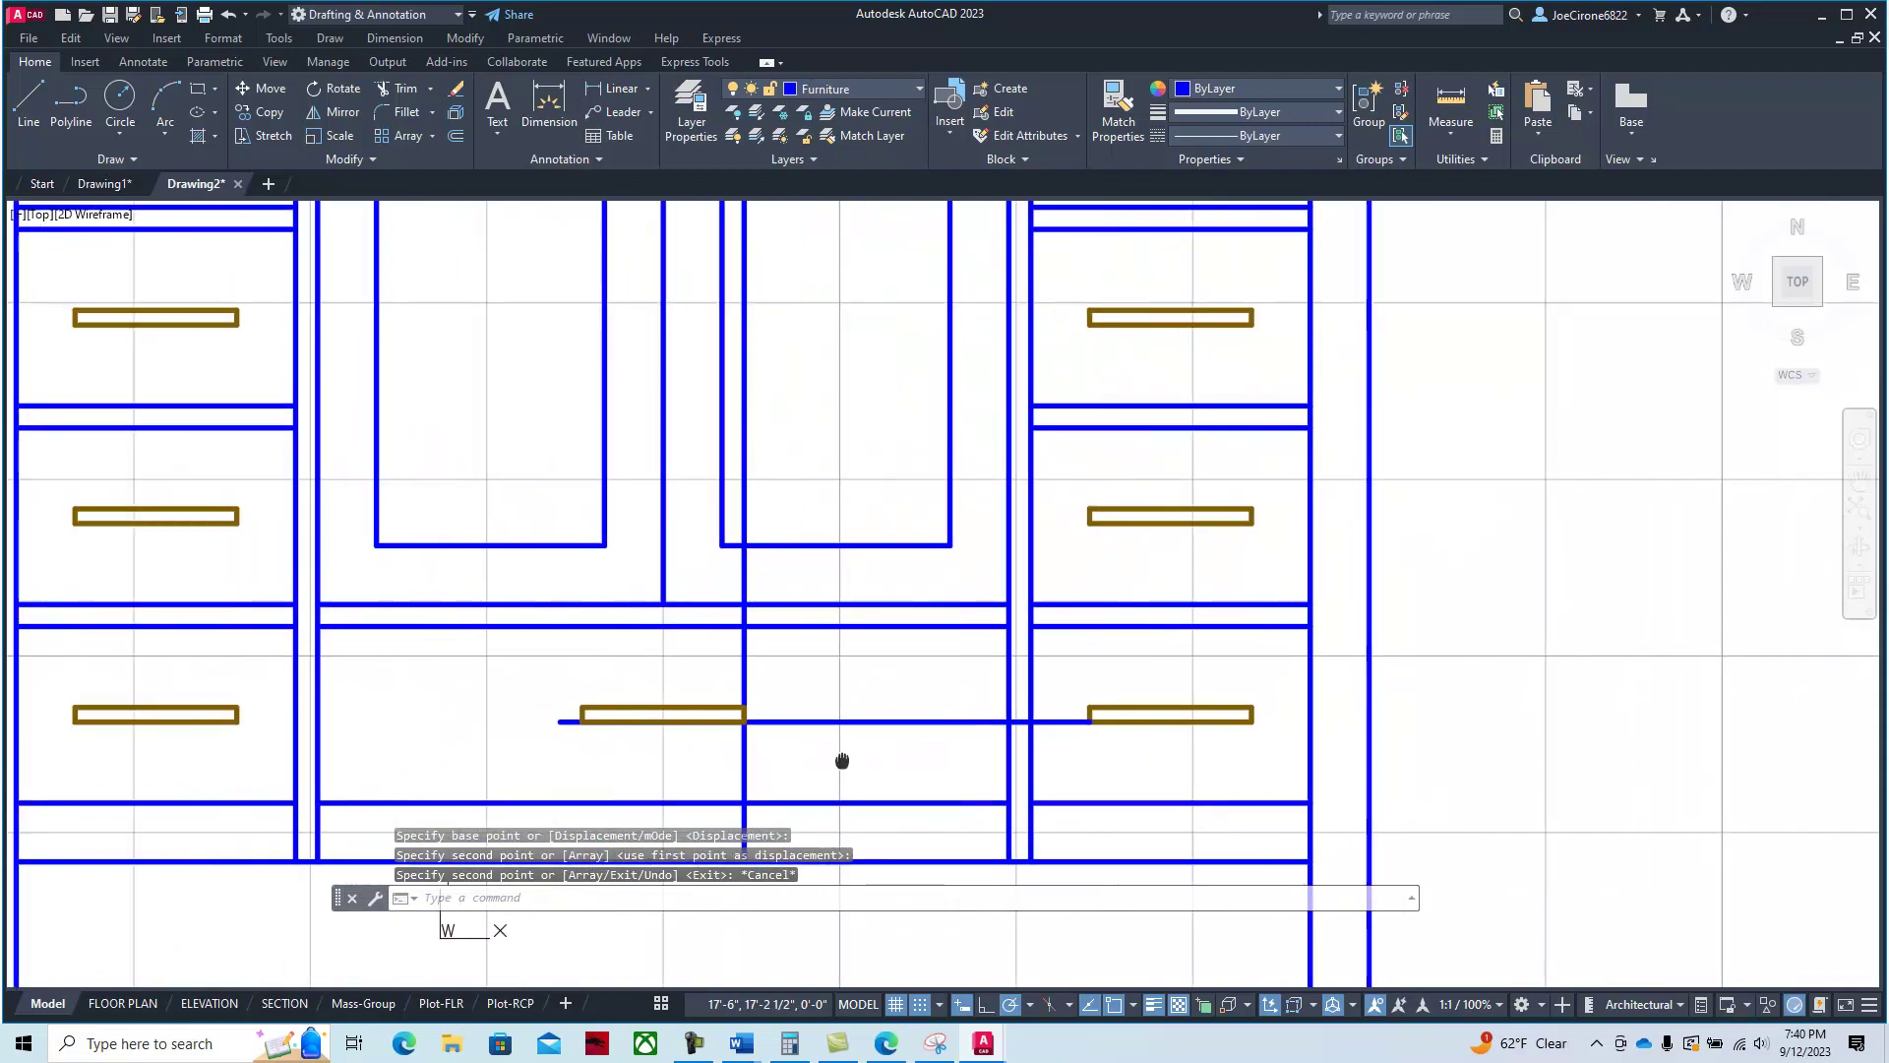
{"action": "left_click", "coordinate": [848, 690]}
{"action": "left_click", "coordinate": [811, 740]}
{"action": "left_click", "coordinate": [745, 664]}
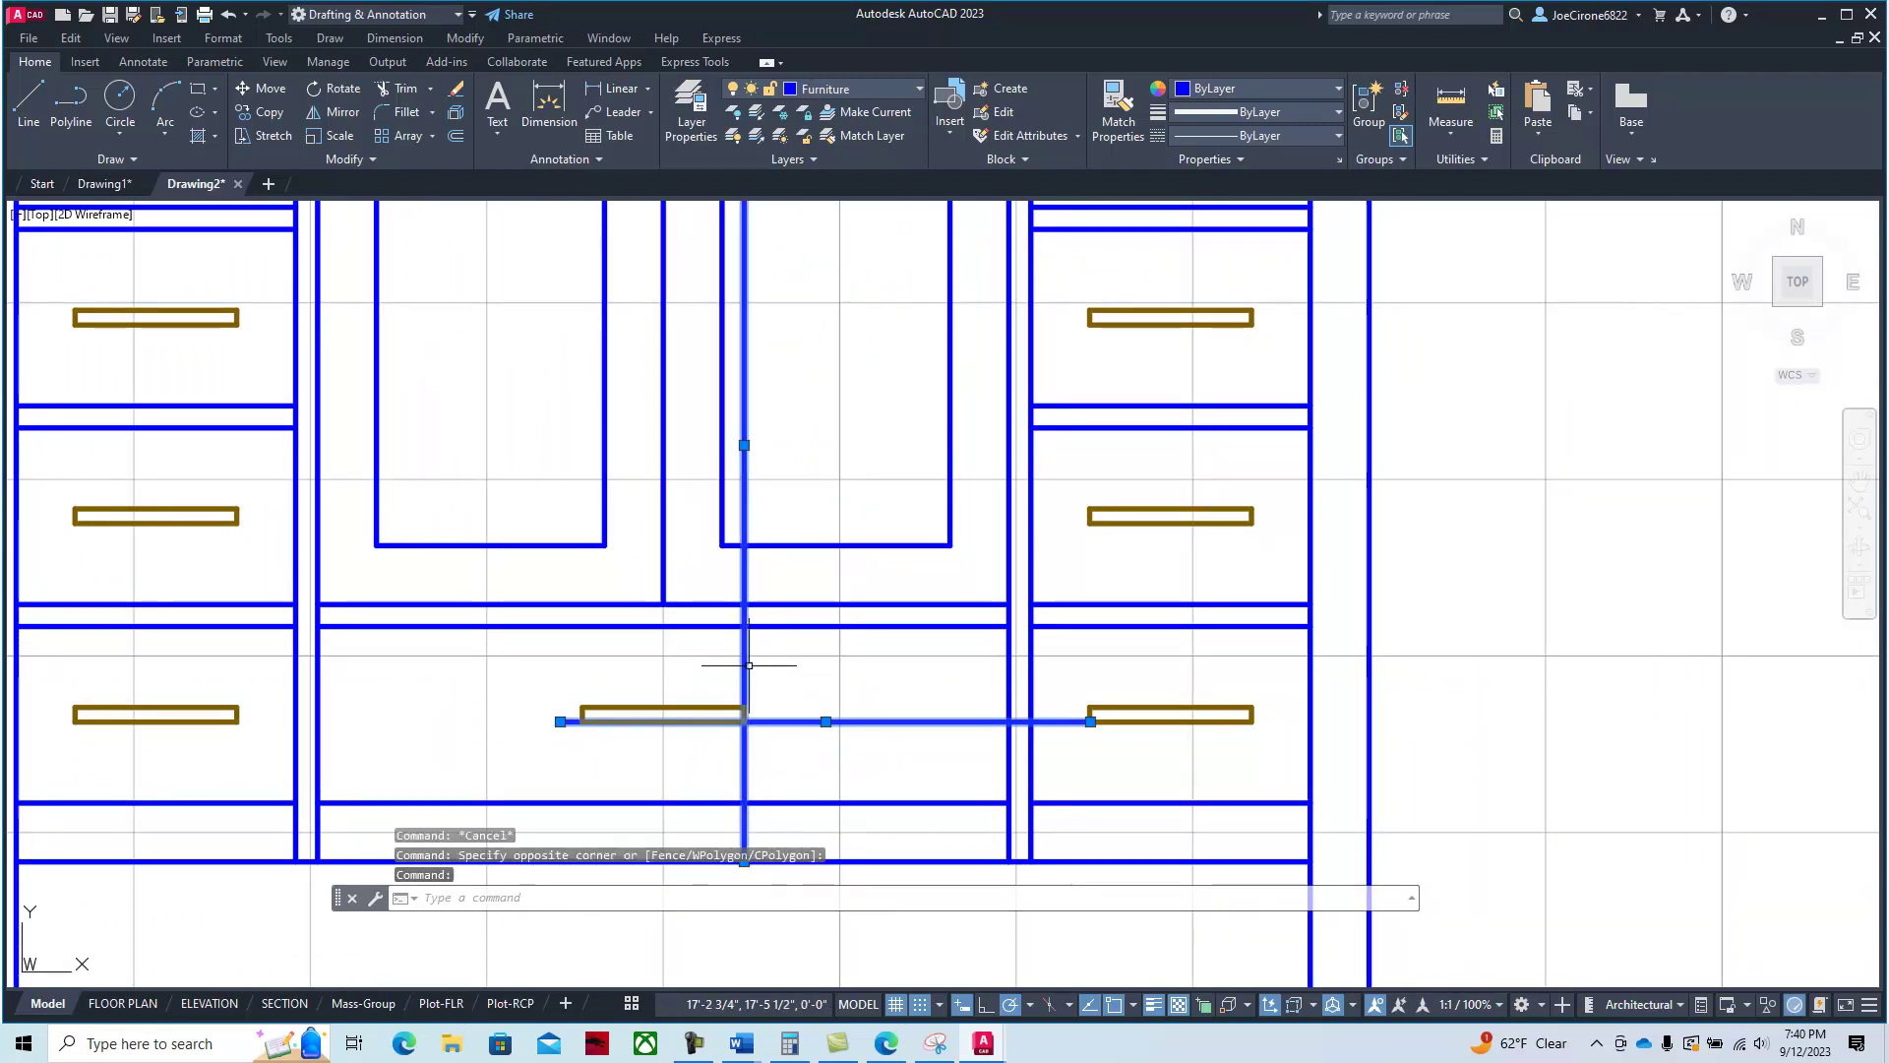
{"action": "left_click", "coordinate": [456, 93]}
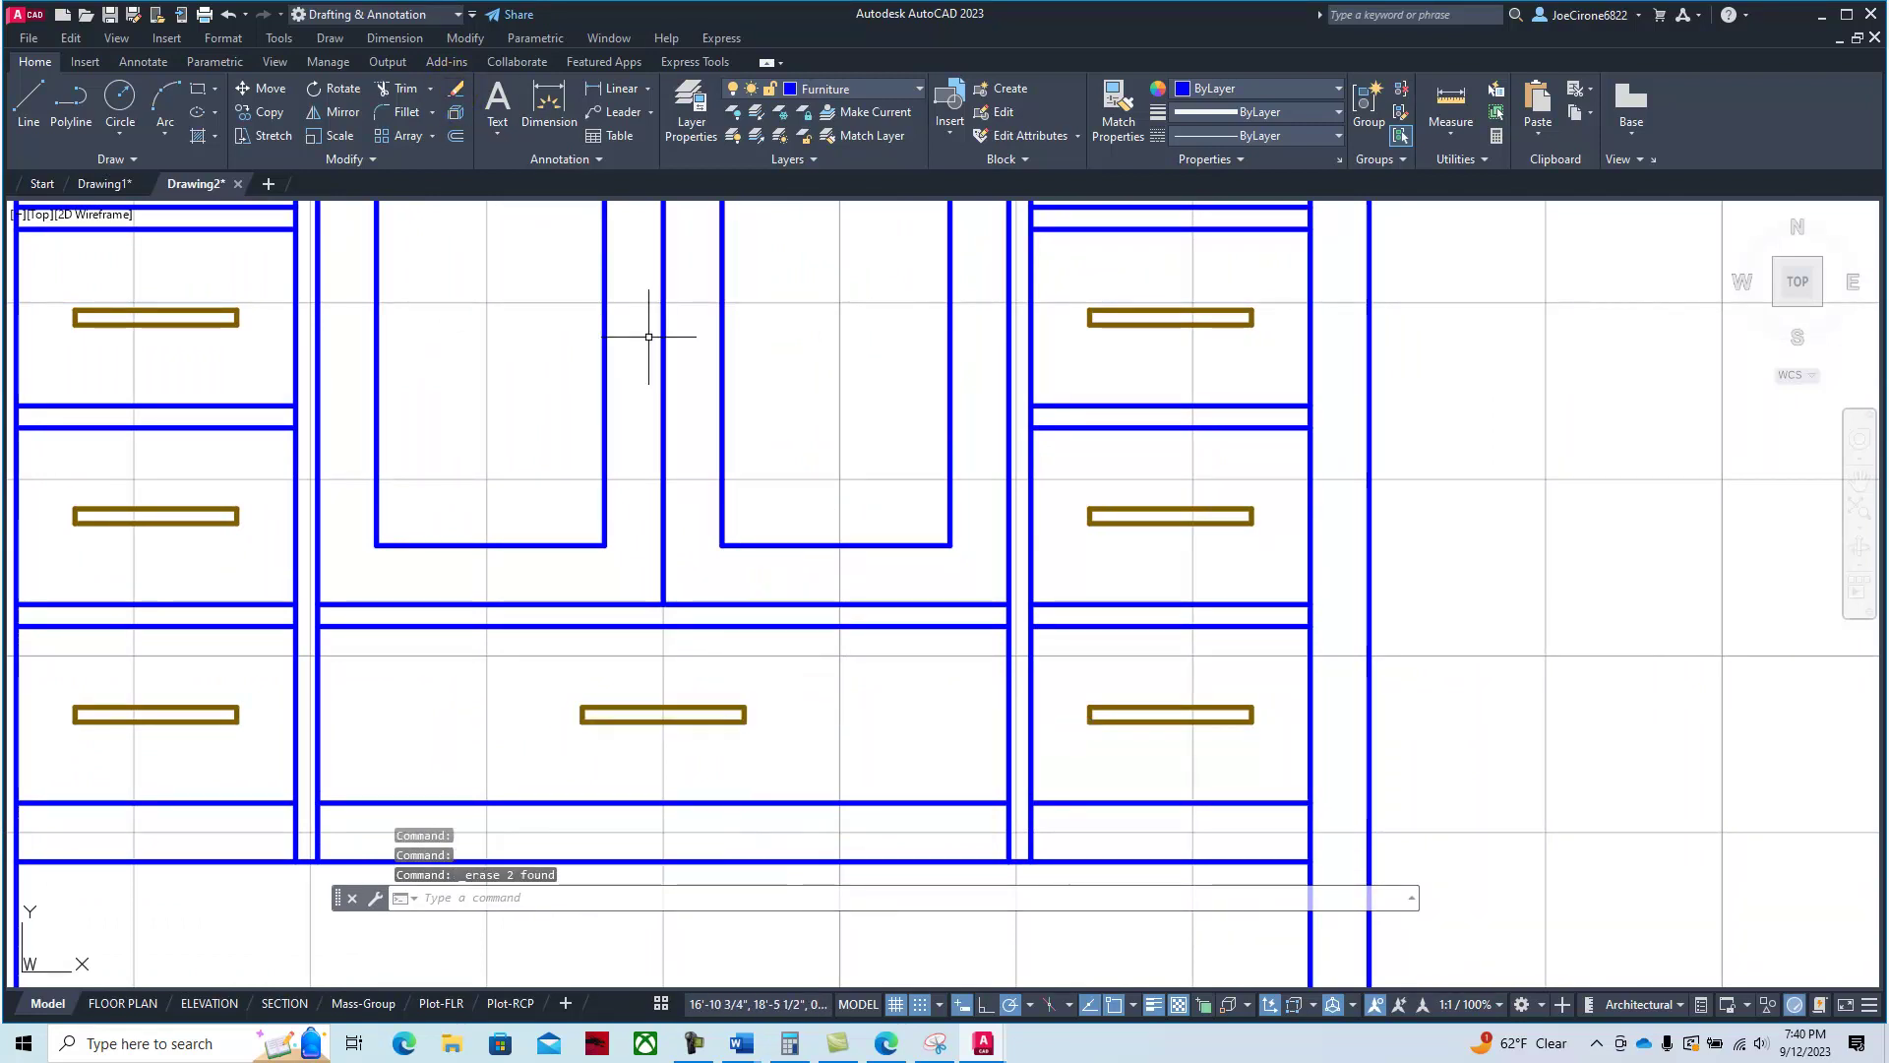
Check the knob placement in the Snipping Tool reference, then offset the line between the two doors 1" toward the left door in AutoCAD.
{"action": "scroll", "coordinate": [787, 423], "scroll_direction": "down", "scroll_amount": 3}
{"action": "mouse_move", "coordinate": [807, 453]}
{"action": "middle_mouse_down"}
{"action": "mouse_move", "coordinate": [866, 551]}
{"action": "mouse_move", "coordinate": [892, 676]}
{"action": "middle_mouse_up"}
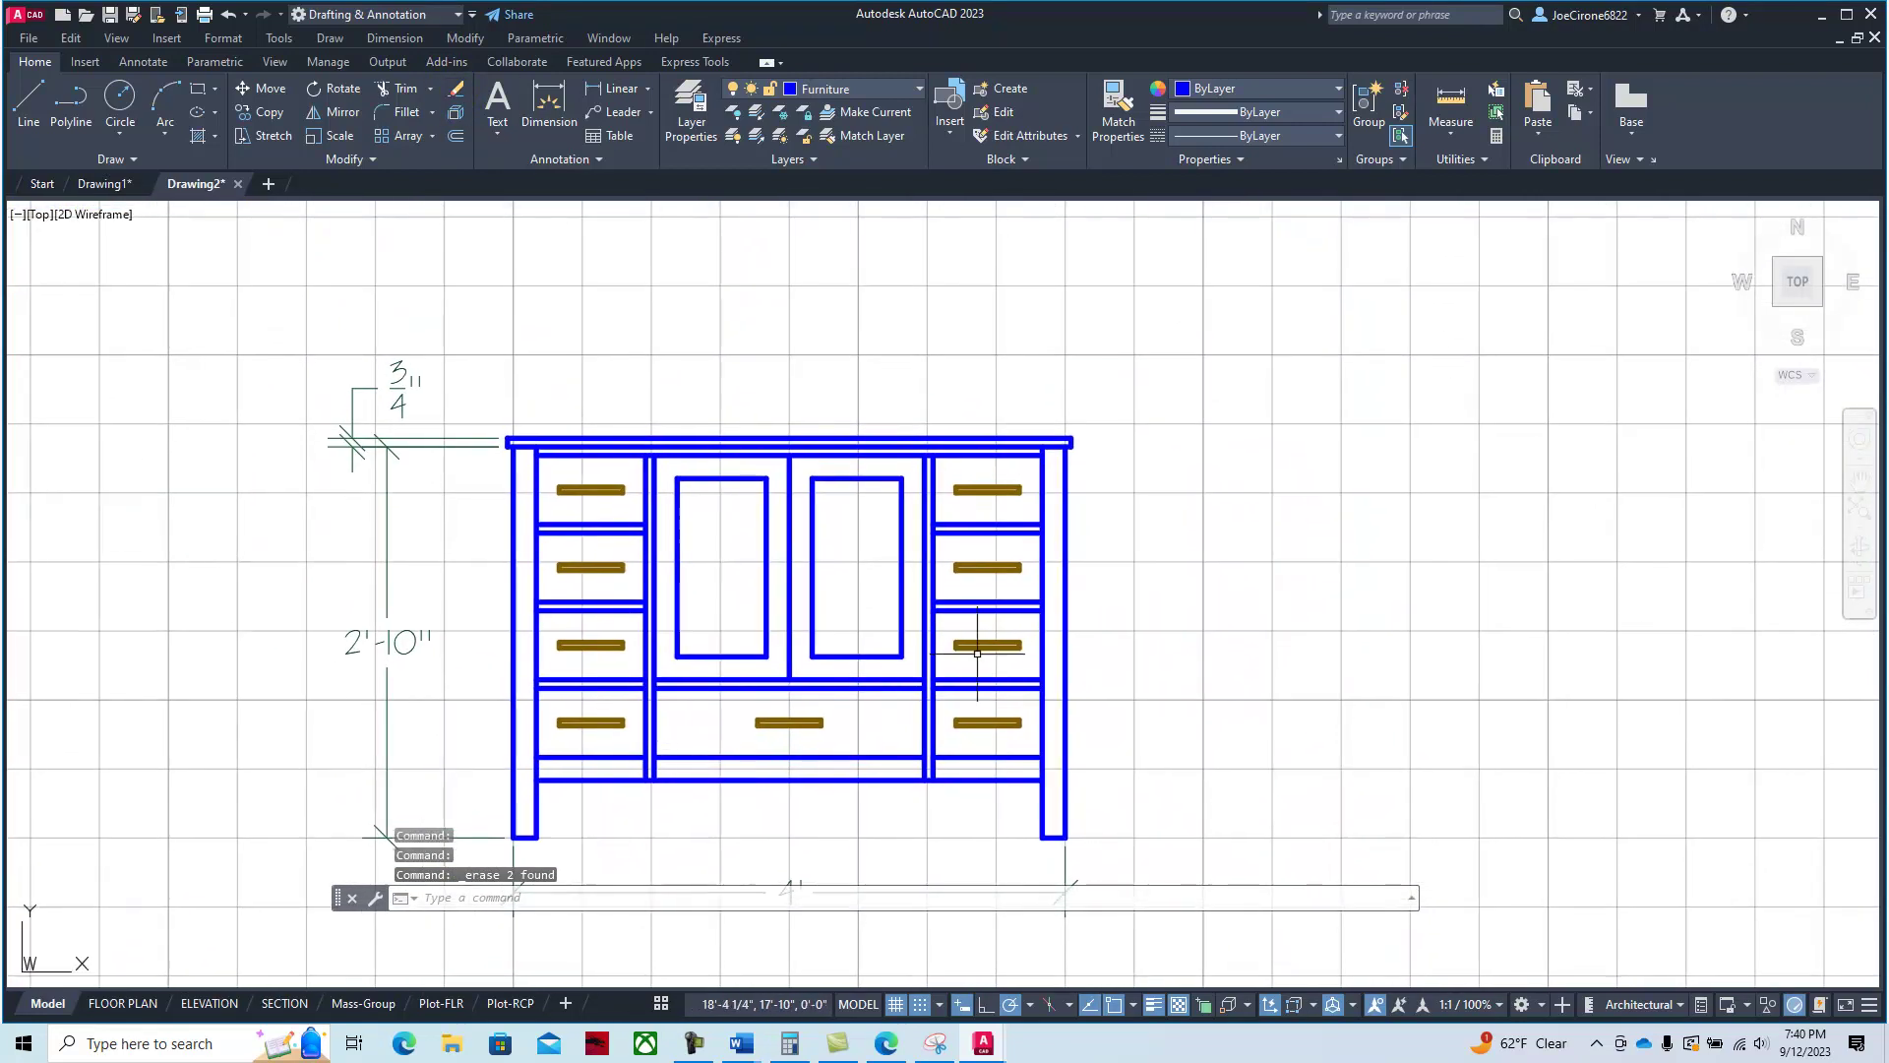
{"action": "left_click", "coordinate": [935, 1043]}
{"action": "mouse_move", "coordinate": [1564, 76]}
{"action": "left_mouse_down"}
{"action": "mouse_move", "coordinate": [899, 190]}
{"action": "mouse_move", "coordinate": [895, 224]}
{"action": "left_mouse_up"}
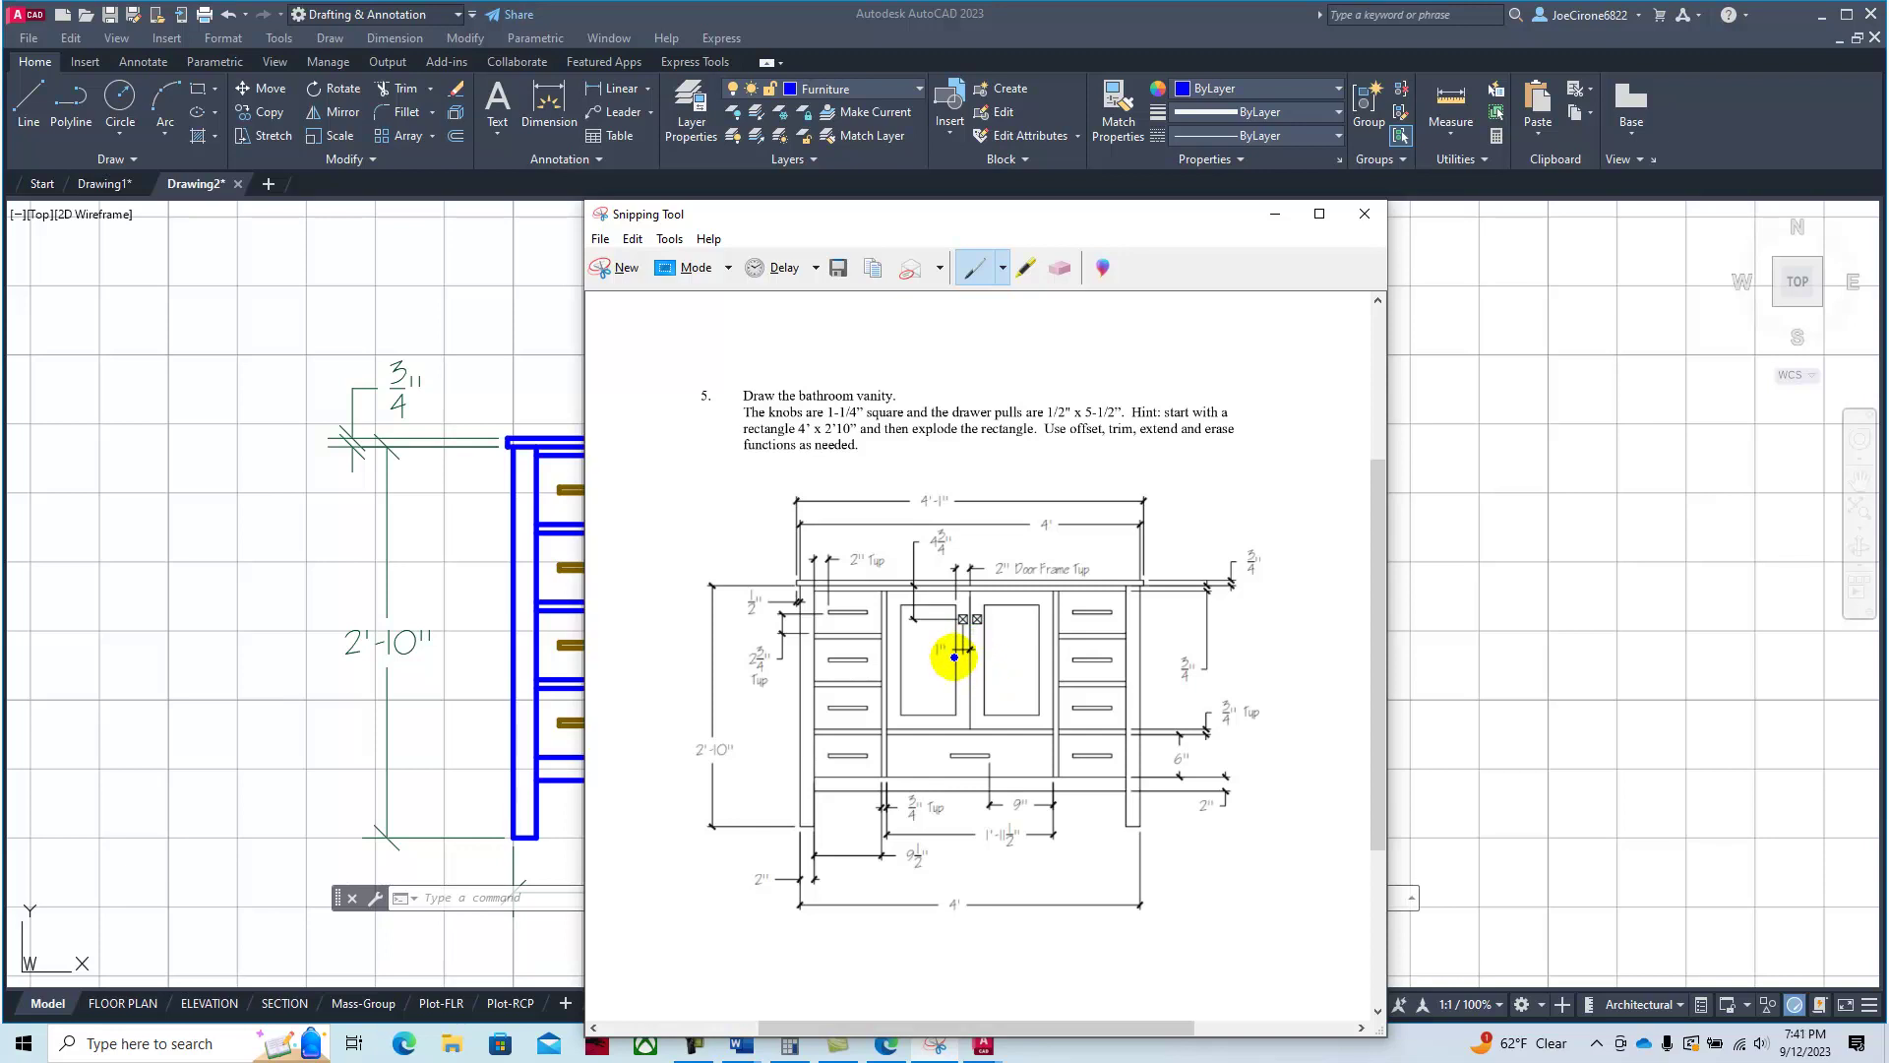
{"action": "left_click_drag", "start_coordinate": [923, 220], "coordinate": [1887, 216]}
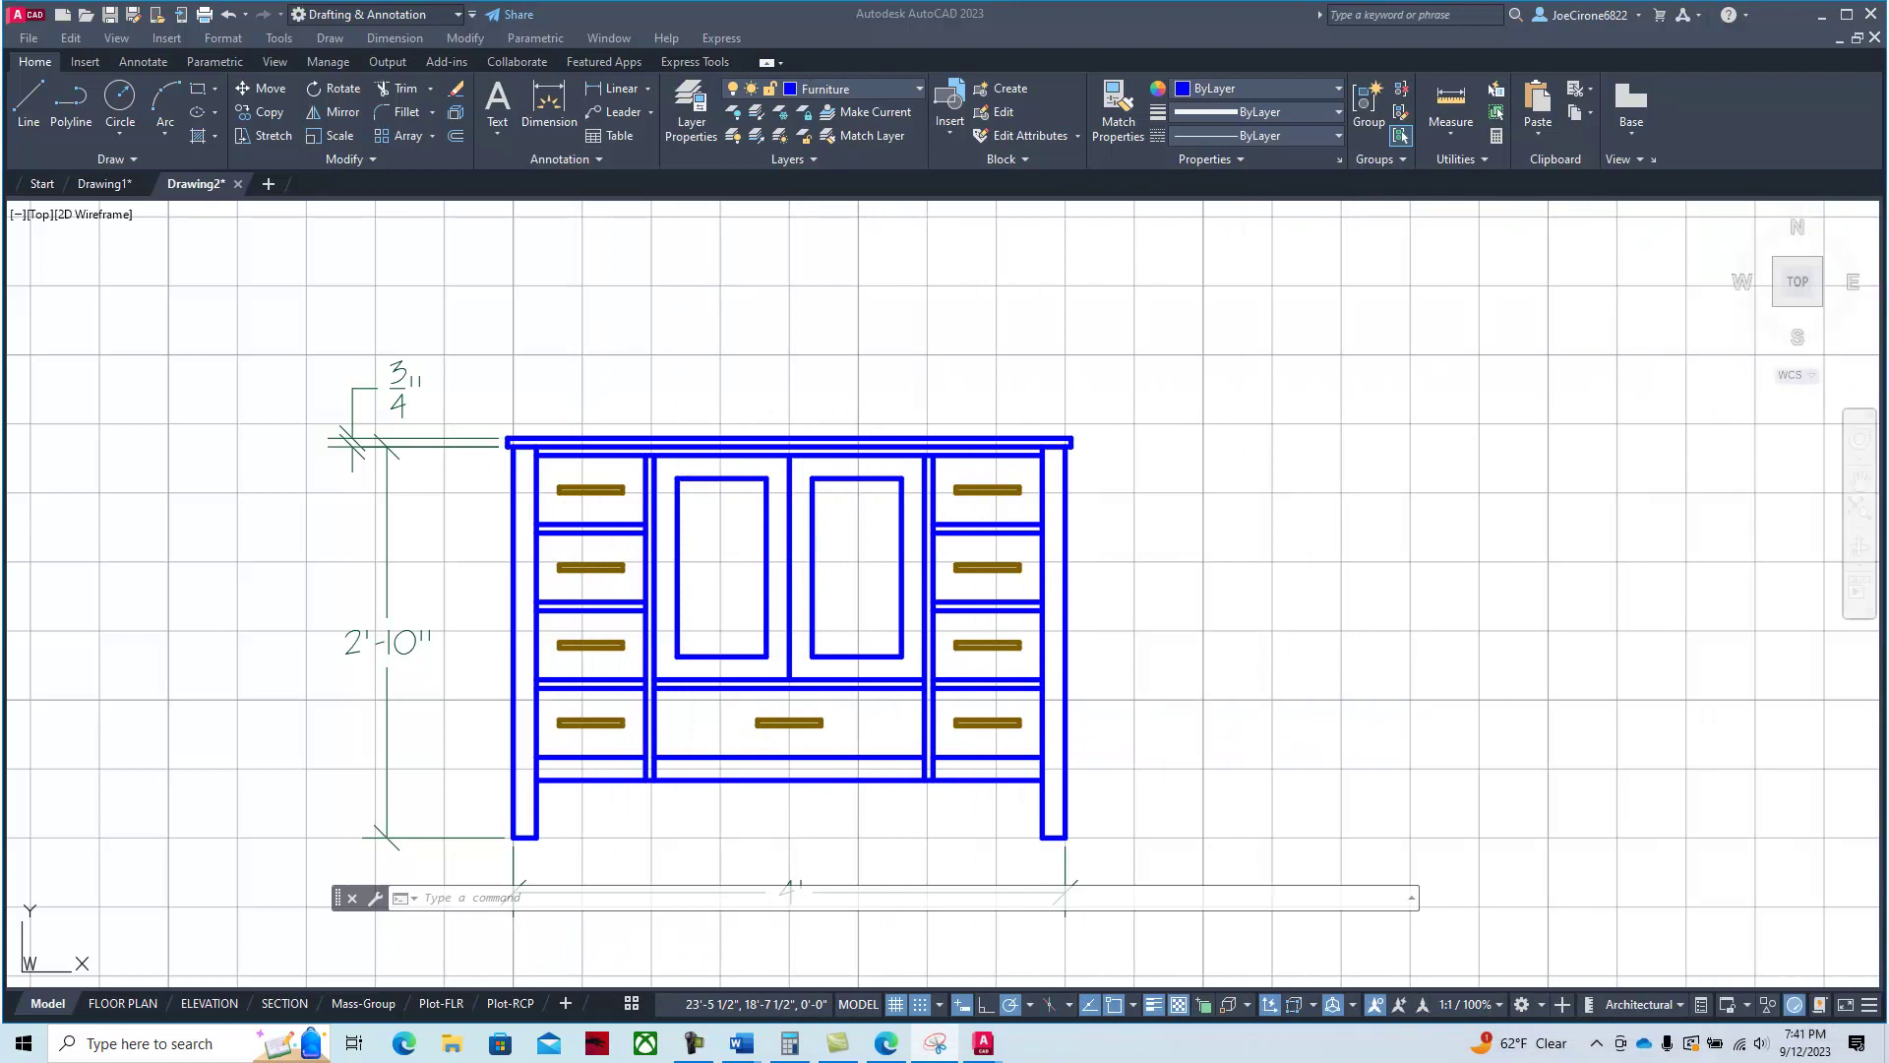
{"action": "scroll", "coordinate": [754, 469], "scroll_direction": "up", "scroll_amount": 4}
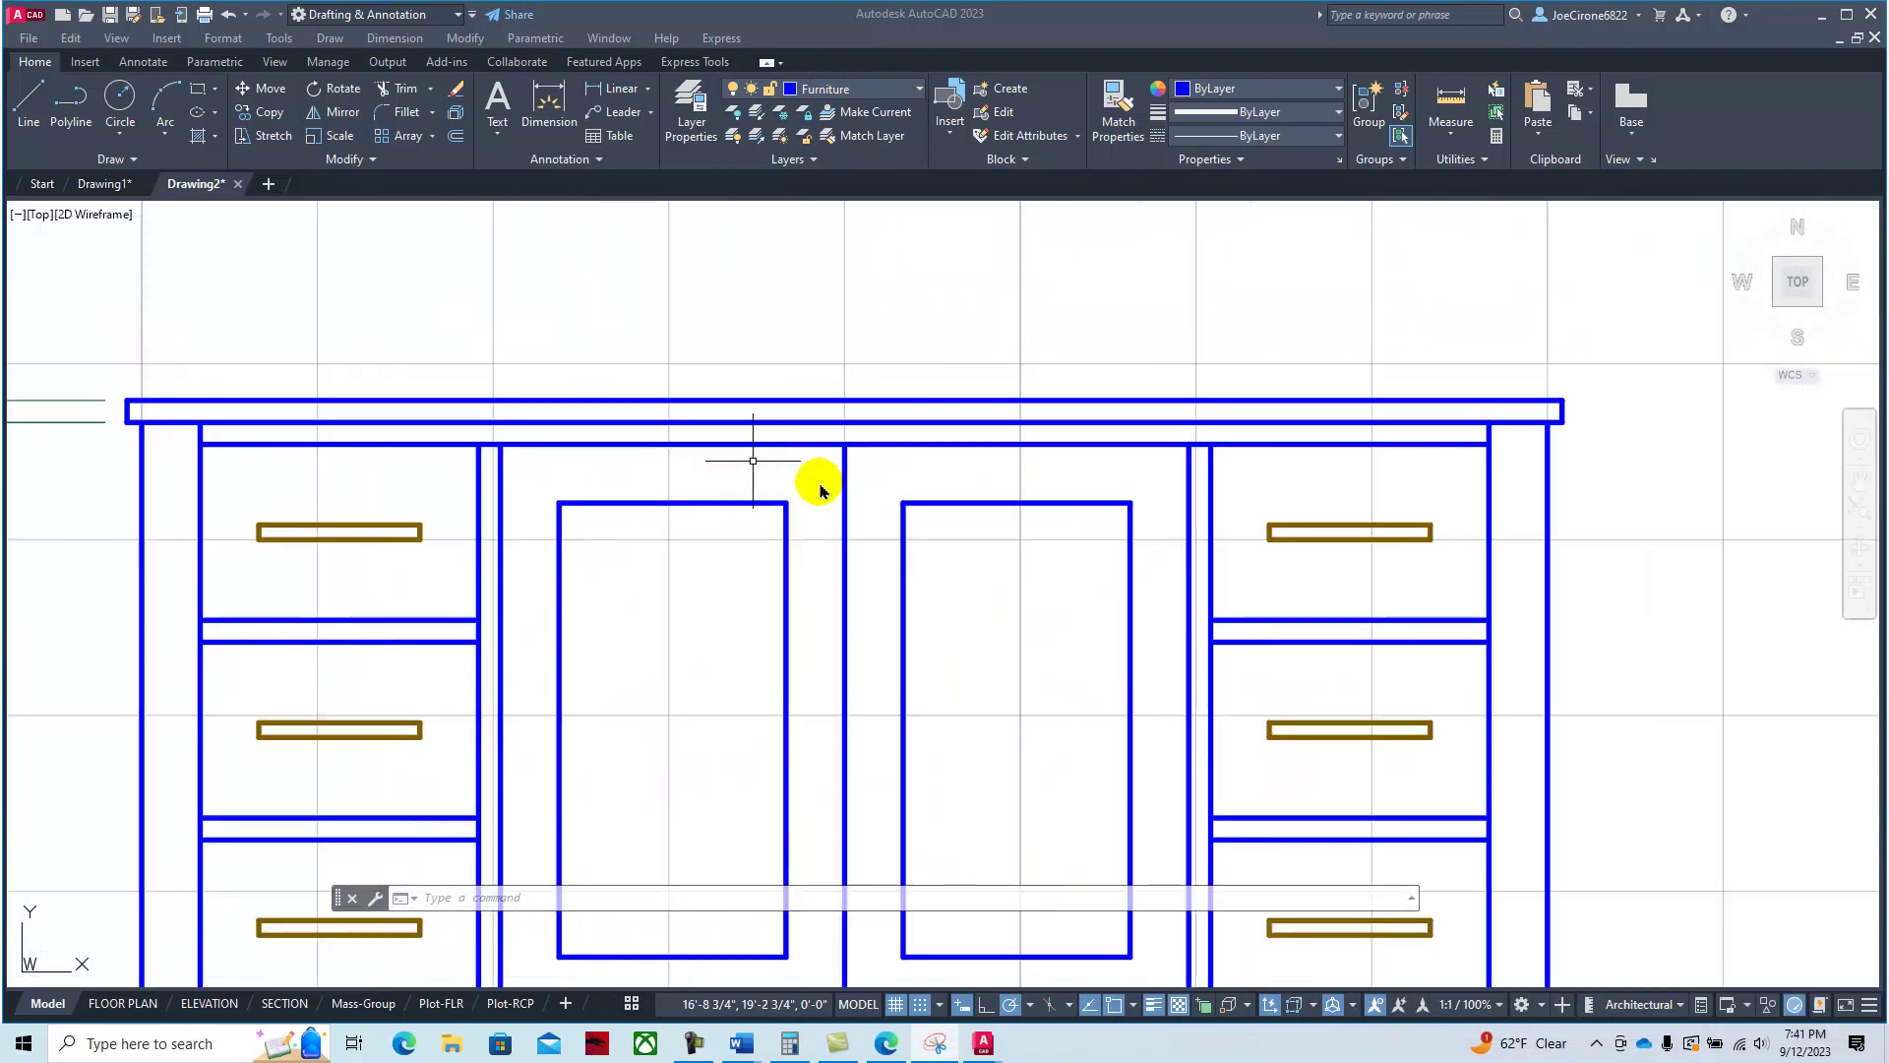
{"action": "middle_click_drag", "start_coordinate": [925, 482], "coordinate": [933, 520]}
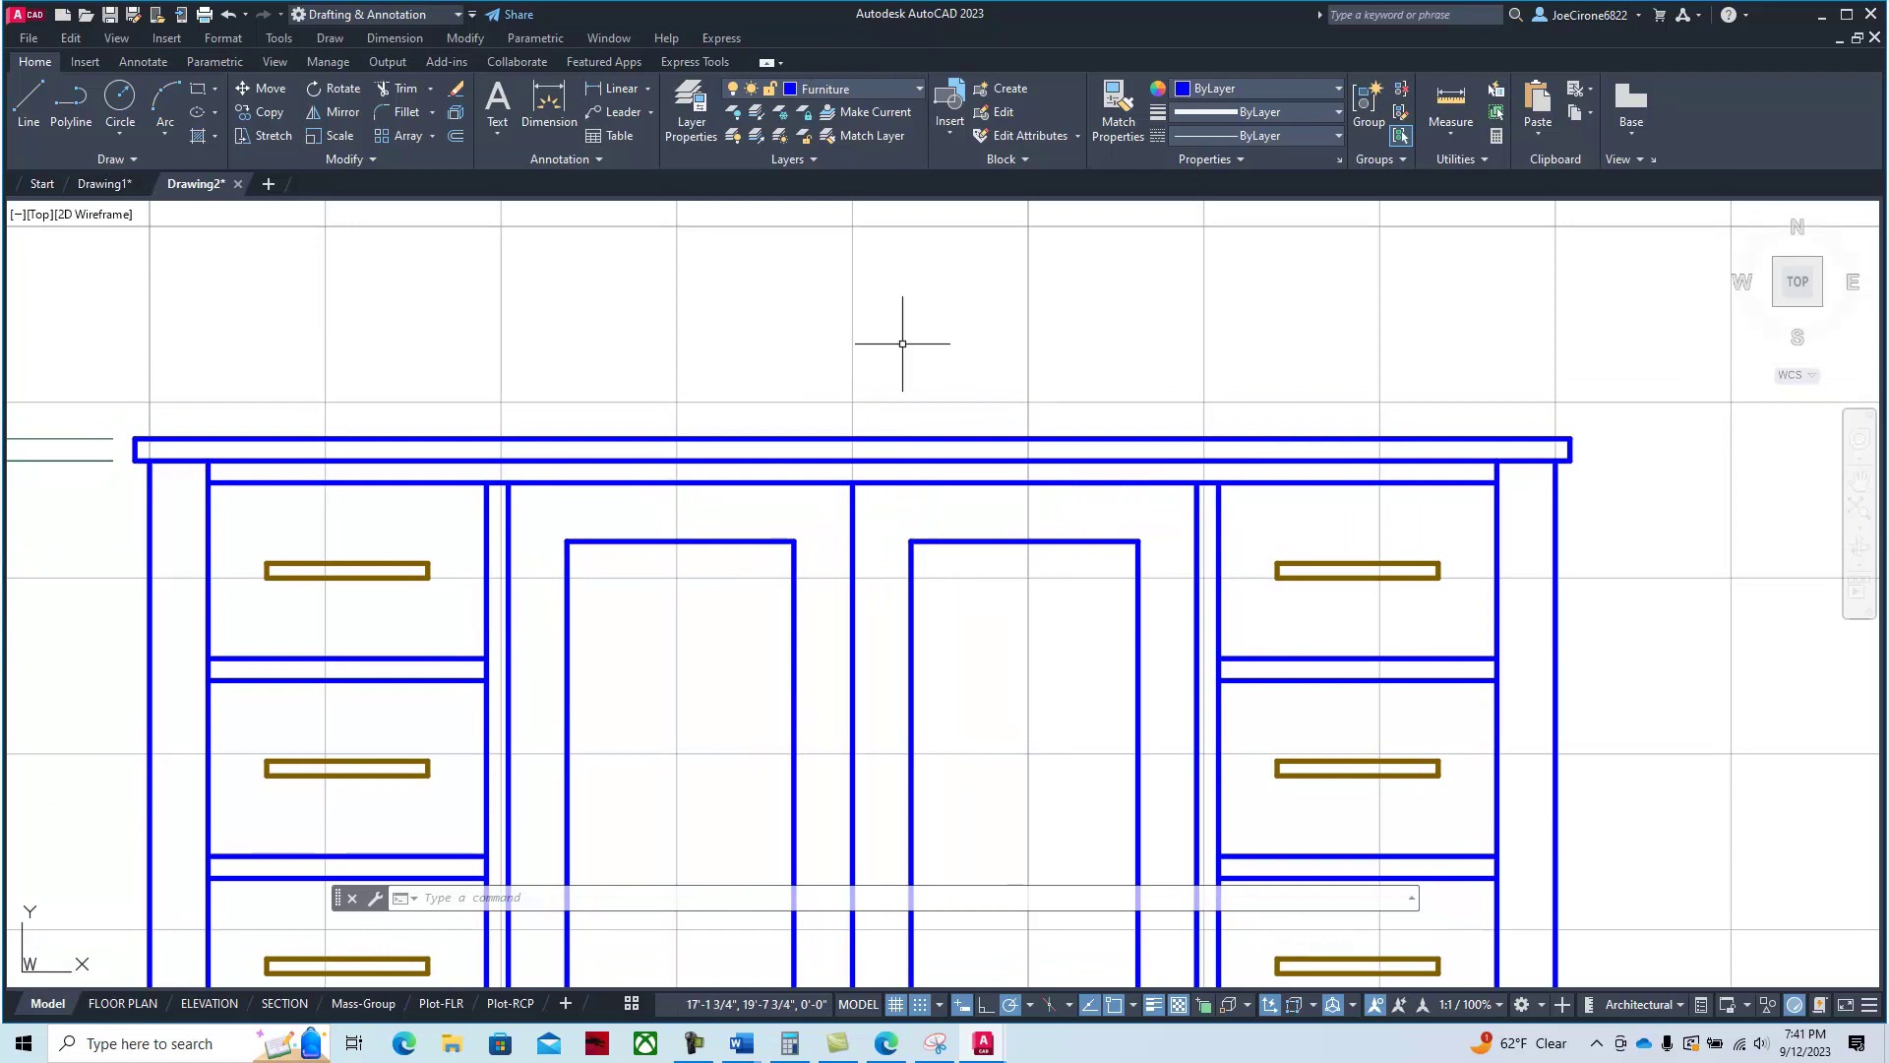
{"action": "left_click", "coordinate": [458, 140]}
{"action": "type", "text": "1"}
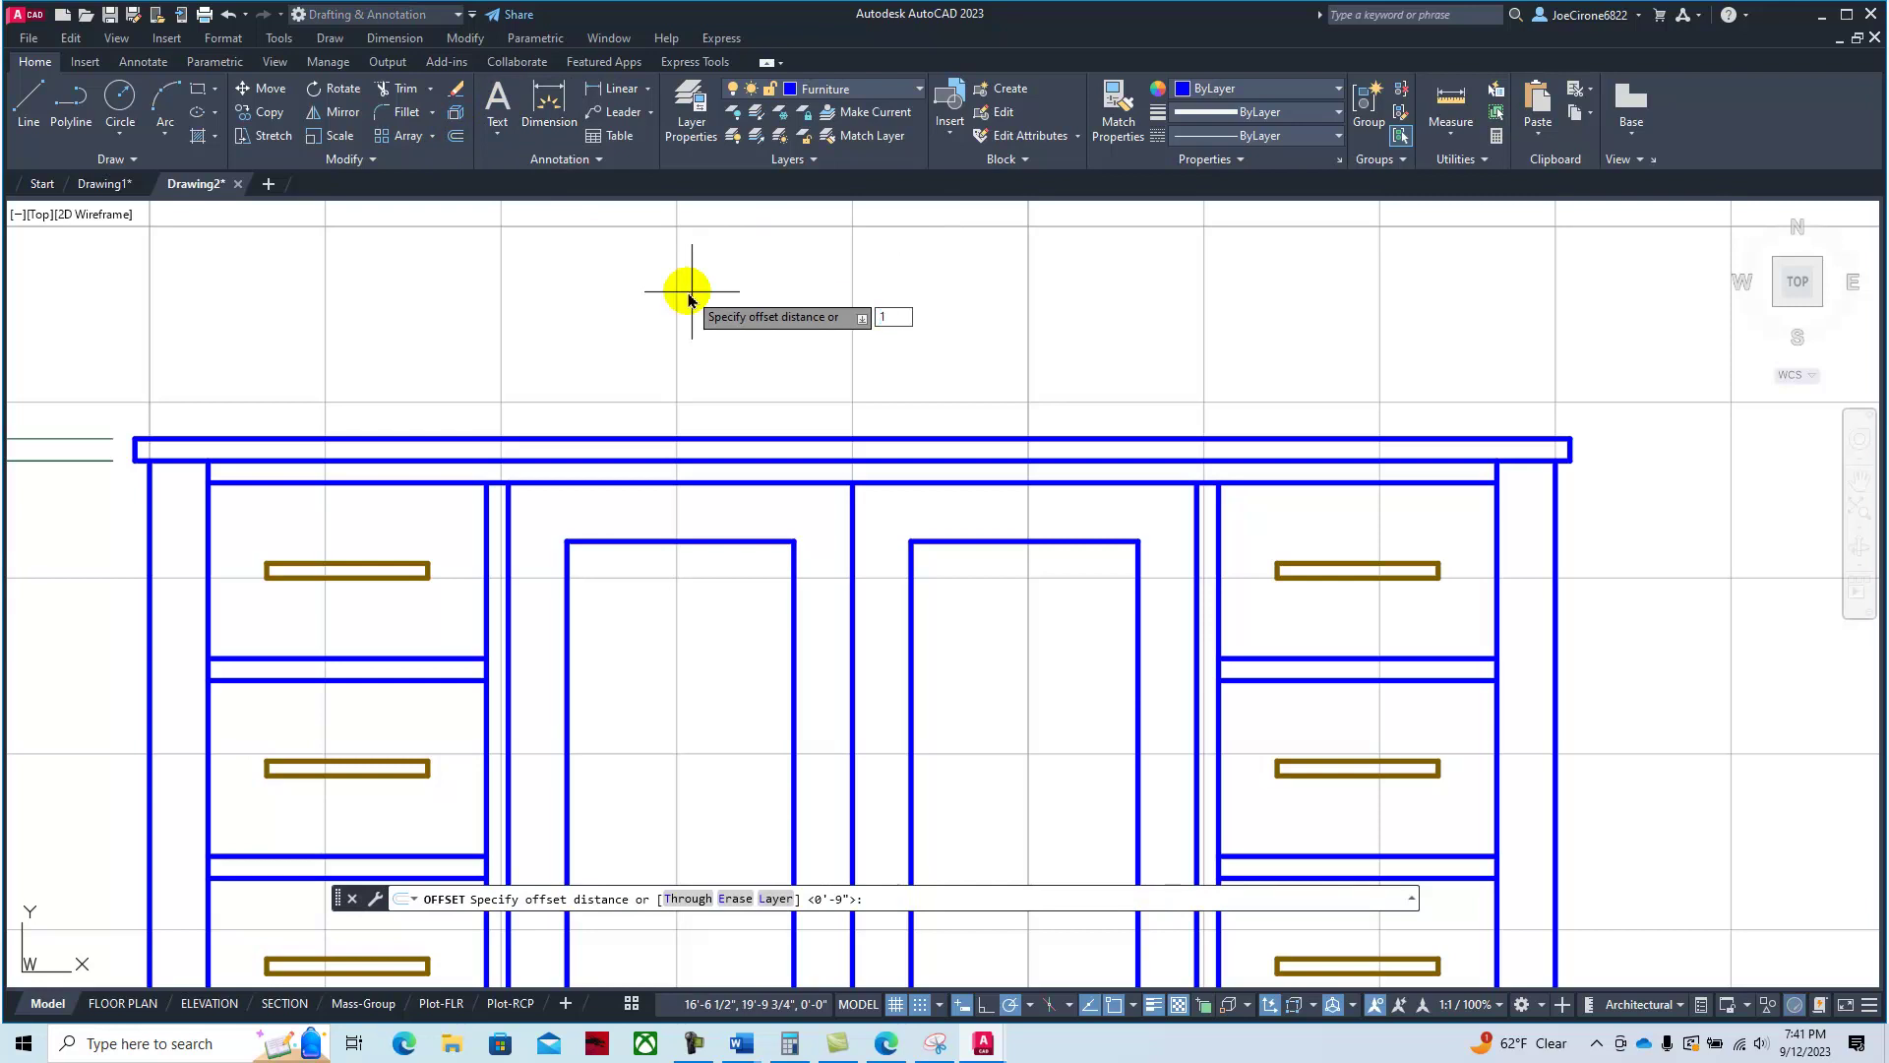
{"action": "key", "text": "Return"}
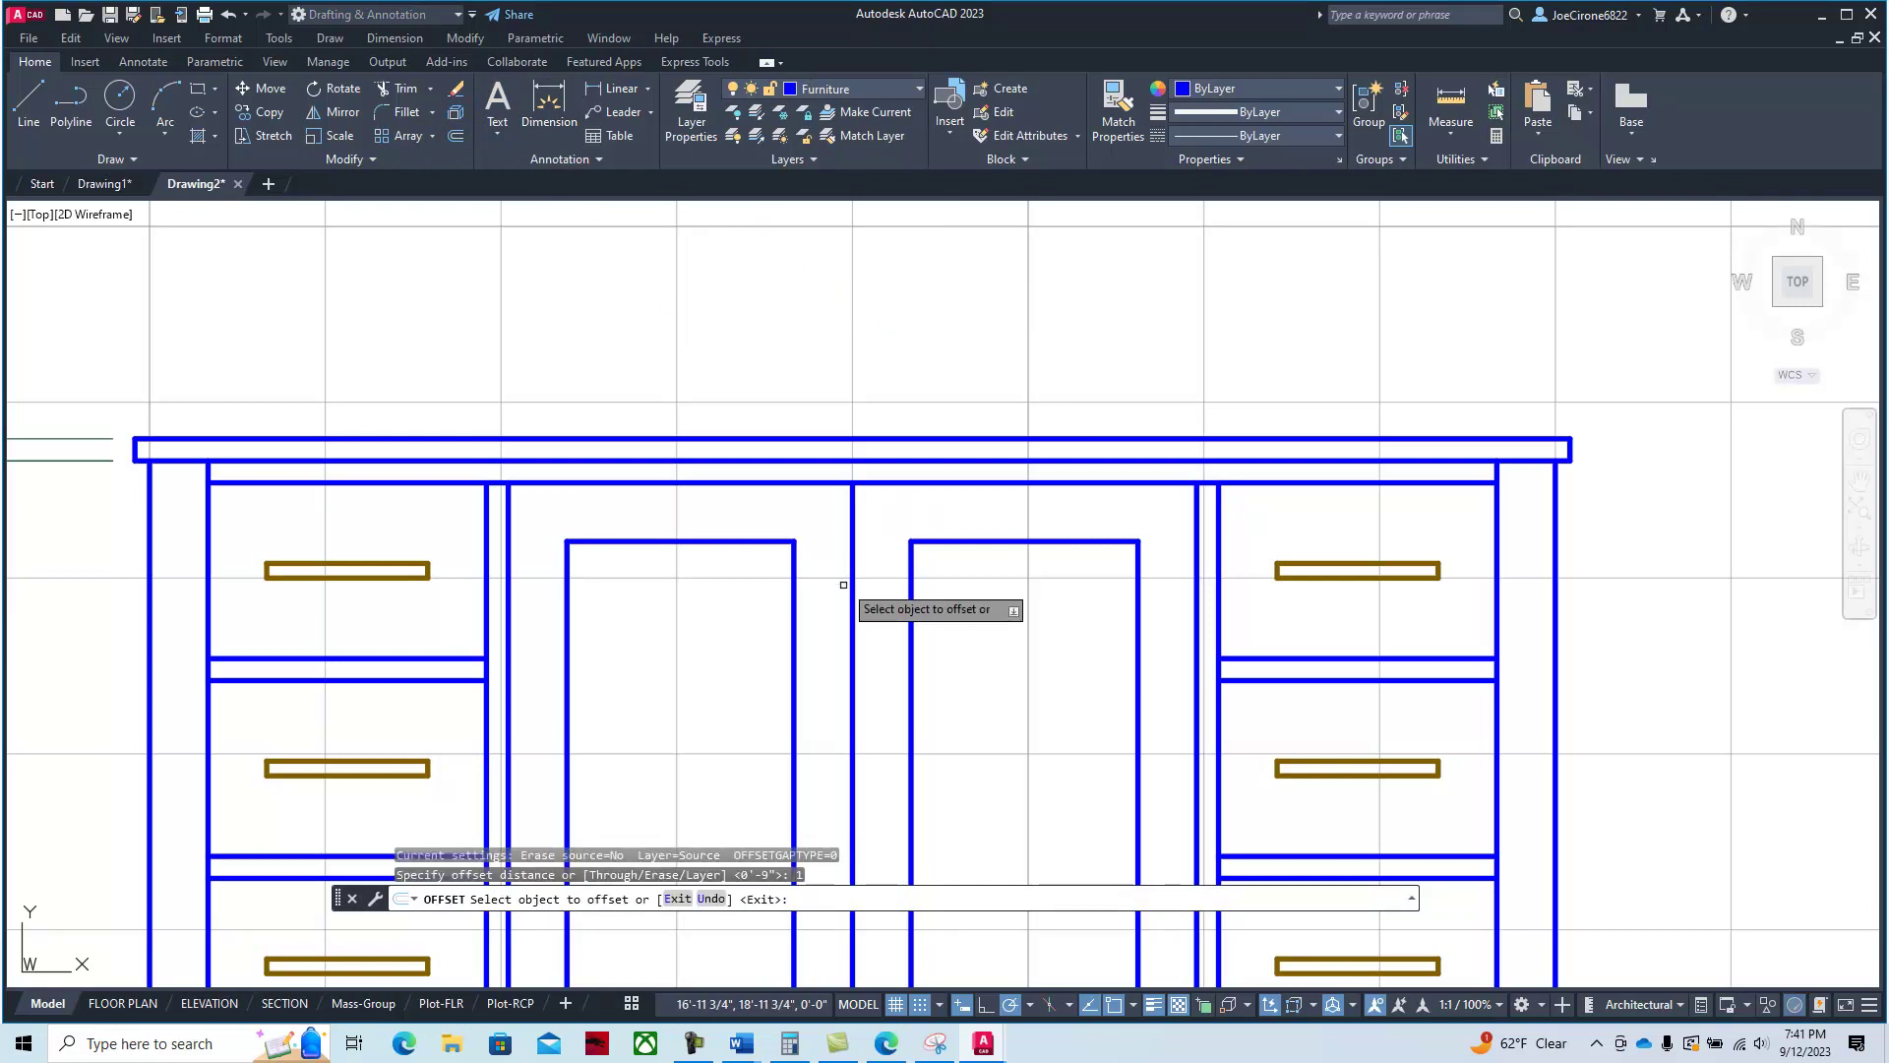
{"action": "left_click", "coordinate": [851, 596]}
{"action": "left_click", "coordinate": [843, 616]}
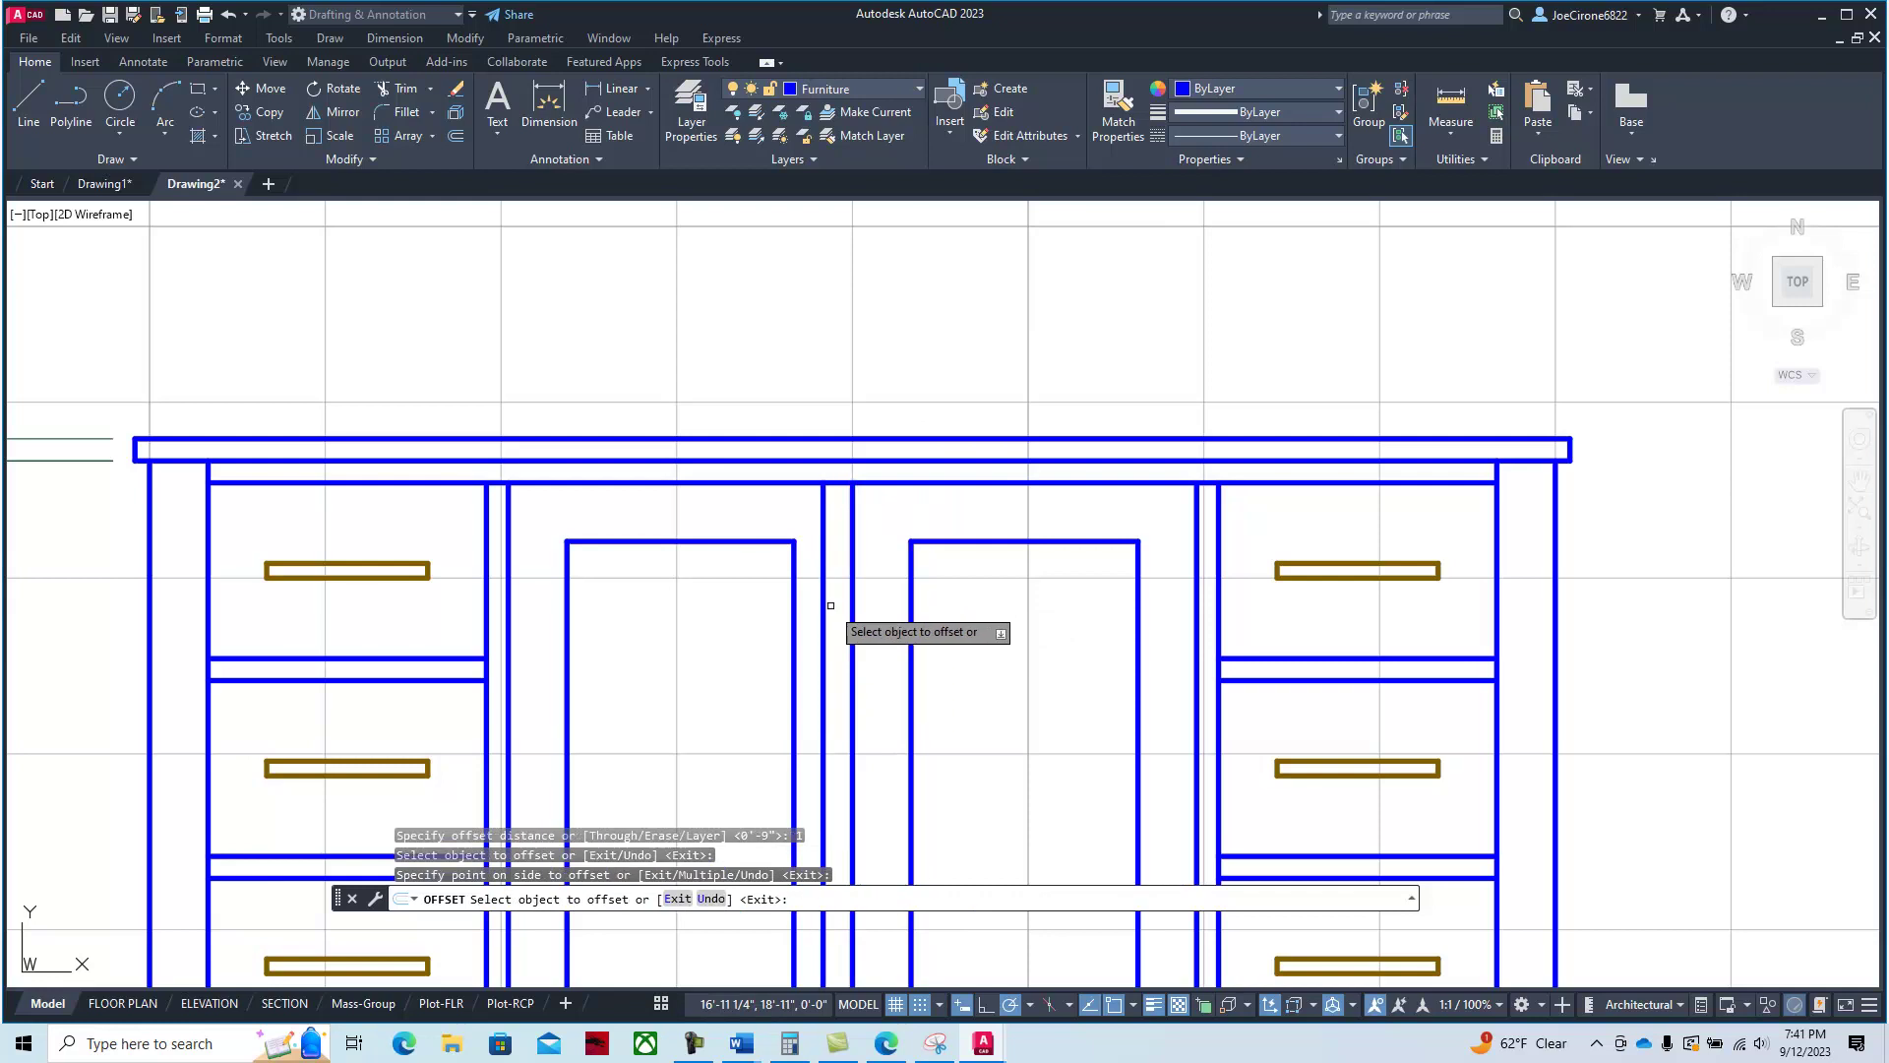
{"action": "key", "text": "Return"}
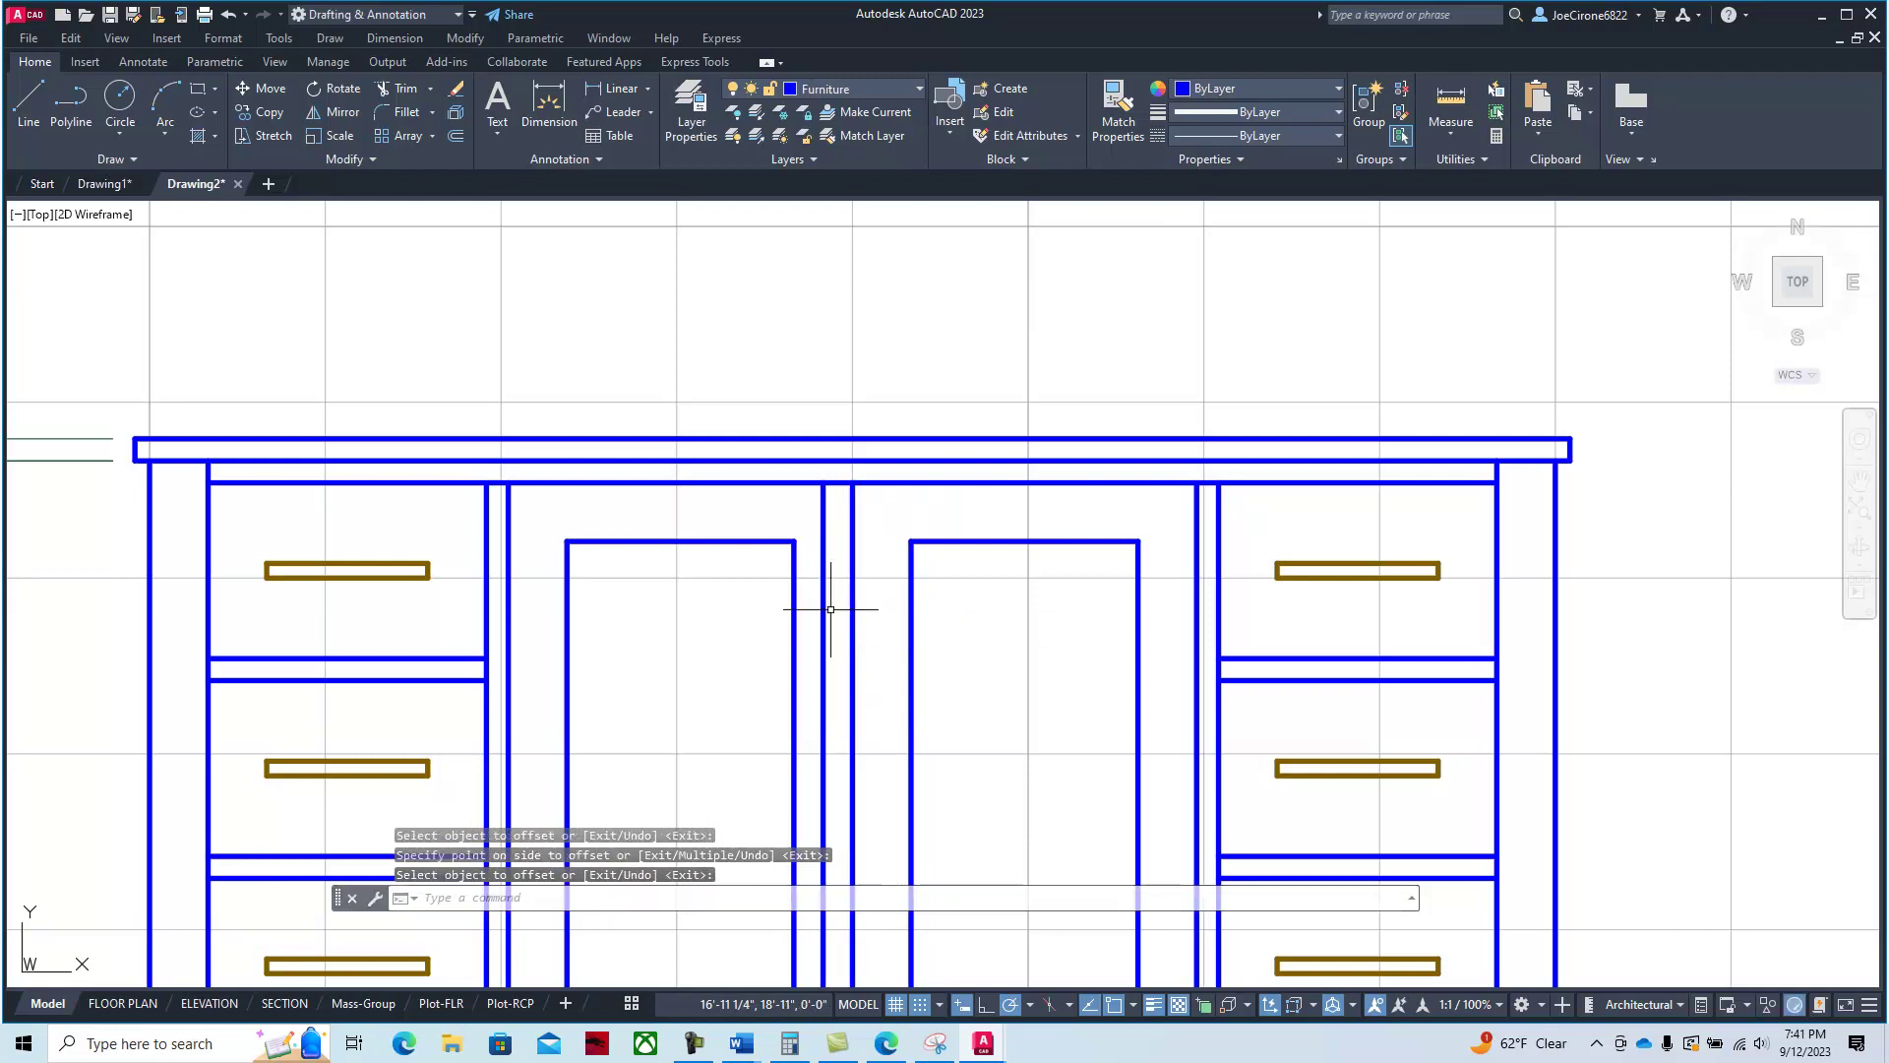
Change the colour of the 1" offset line to the recently used brown, colour 44.
{"action": "left_click", "coordinate": [822, 613]}
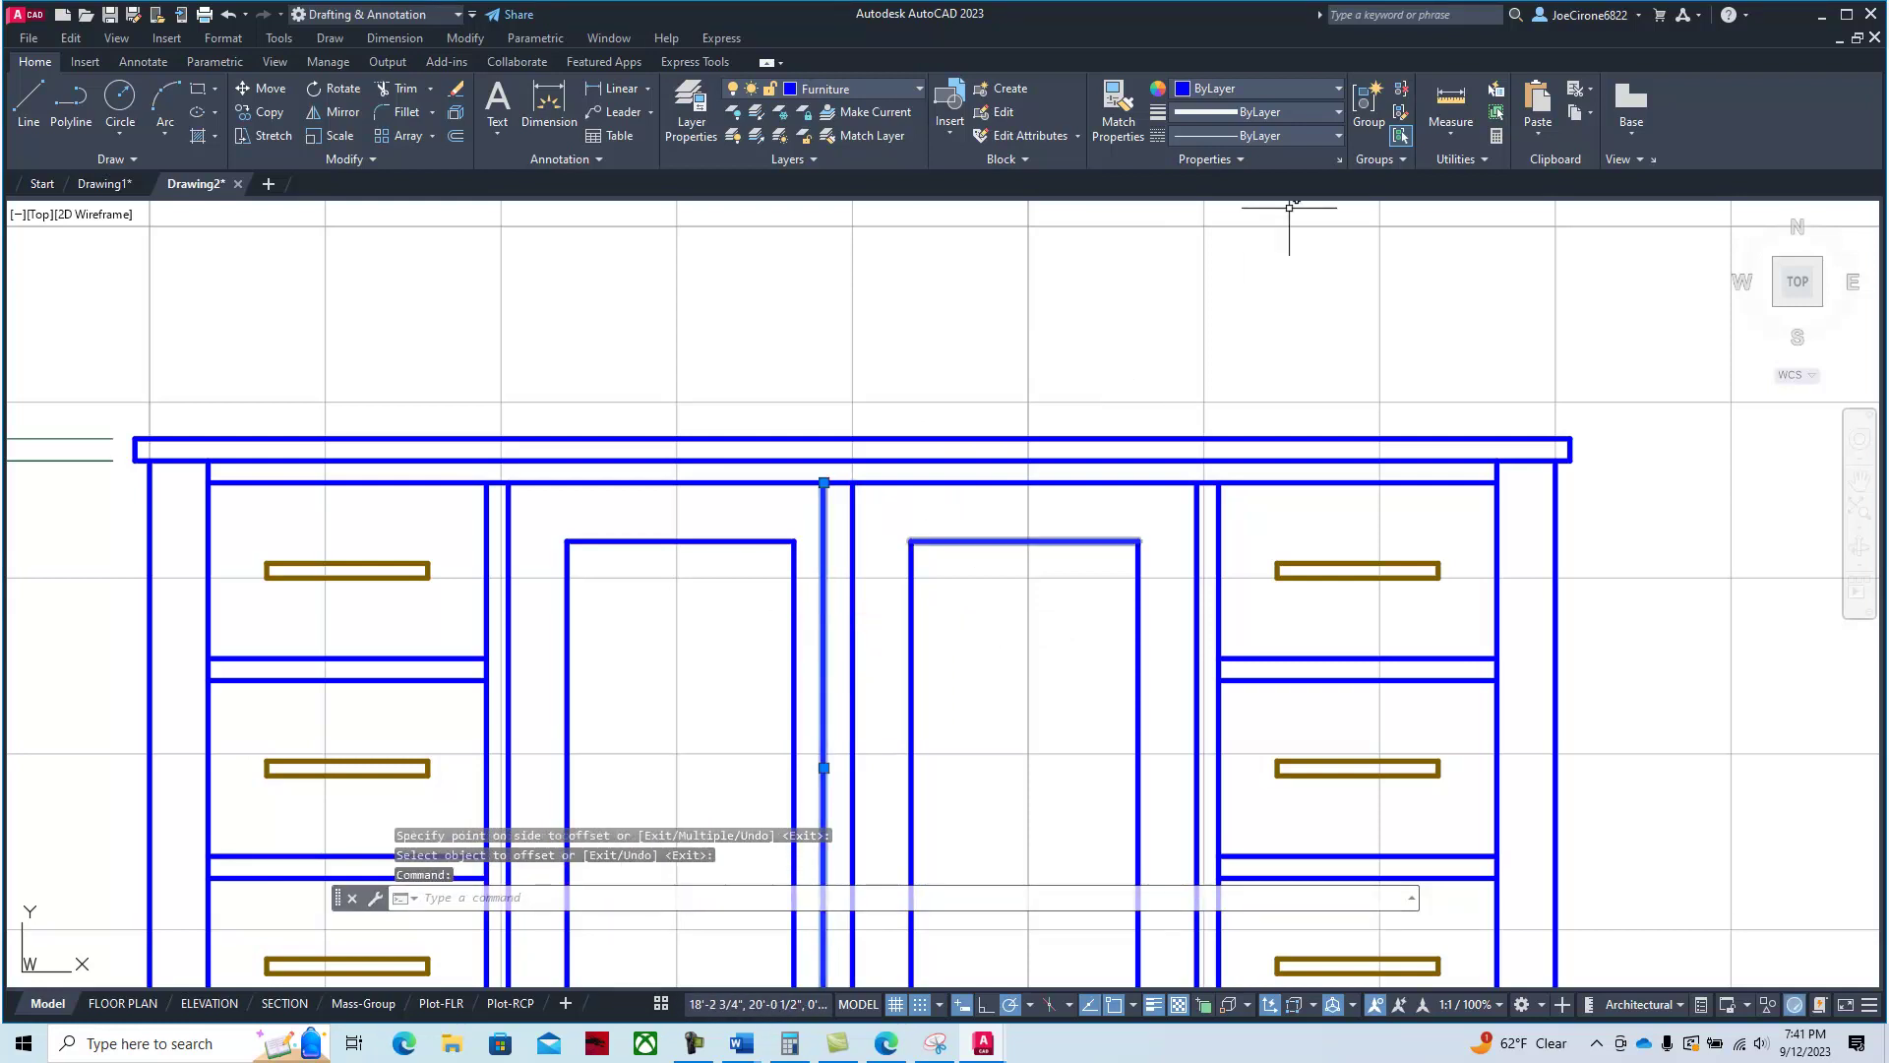
{"action": "left_click", "coordinate": [1340, 90]}
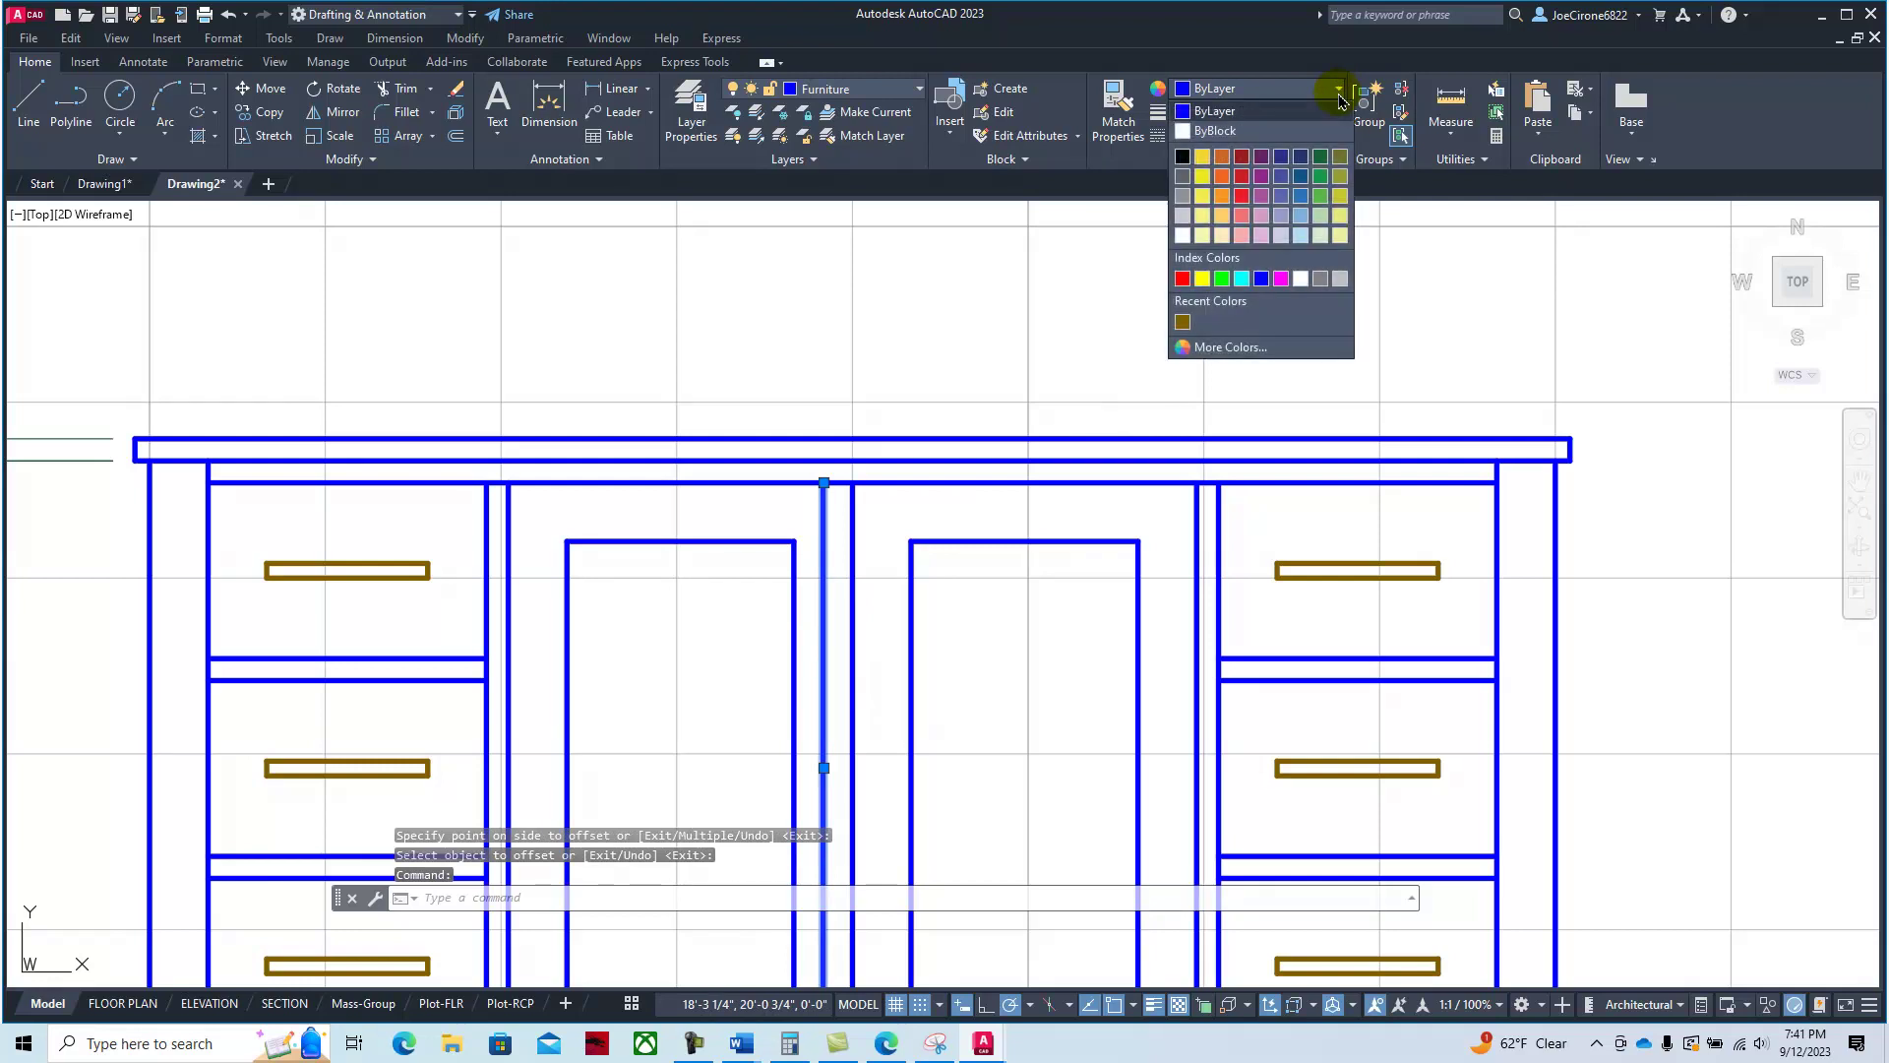
{"action": "left_click", "coordinate": [1222, 196]}
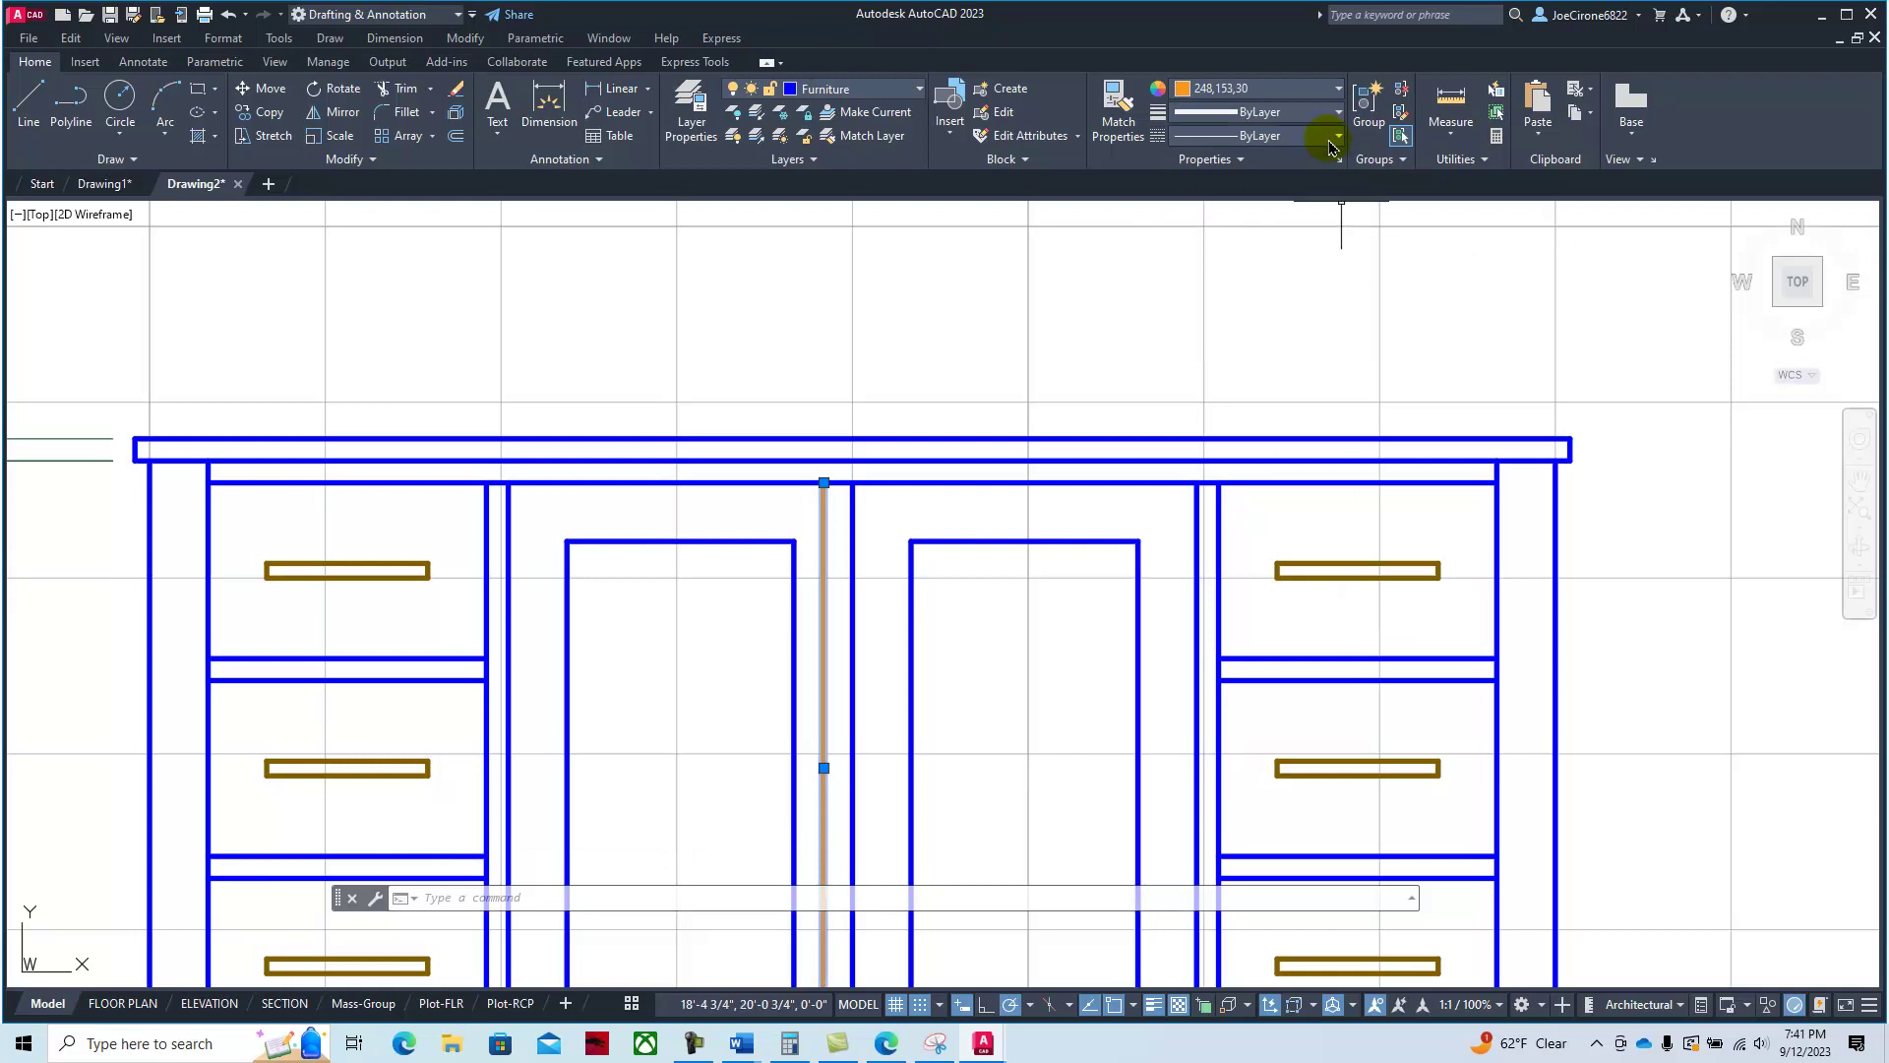
{"action": "left_click", "coordinate": [1336, 92]}
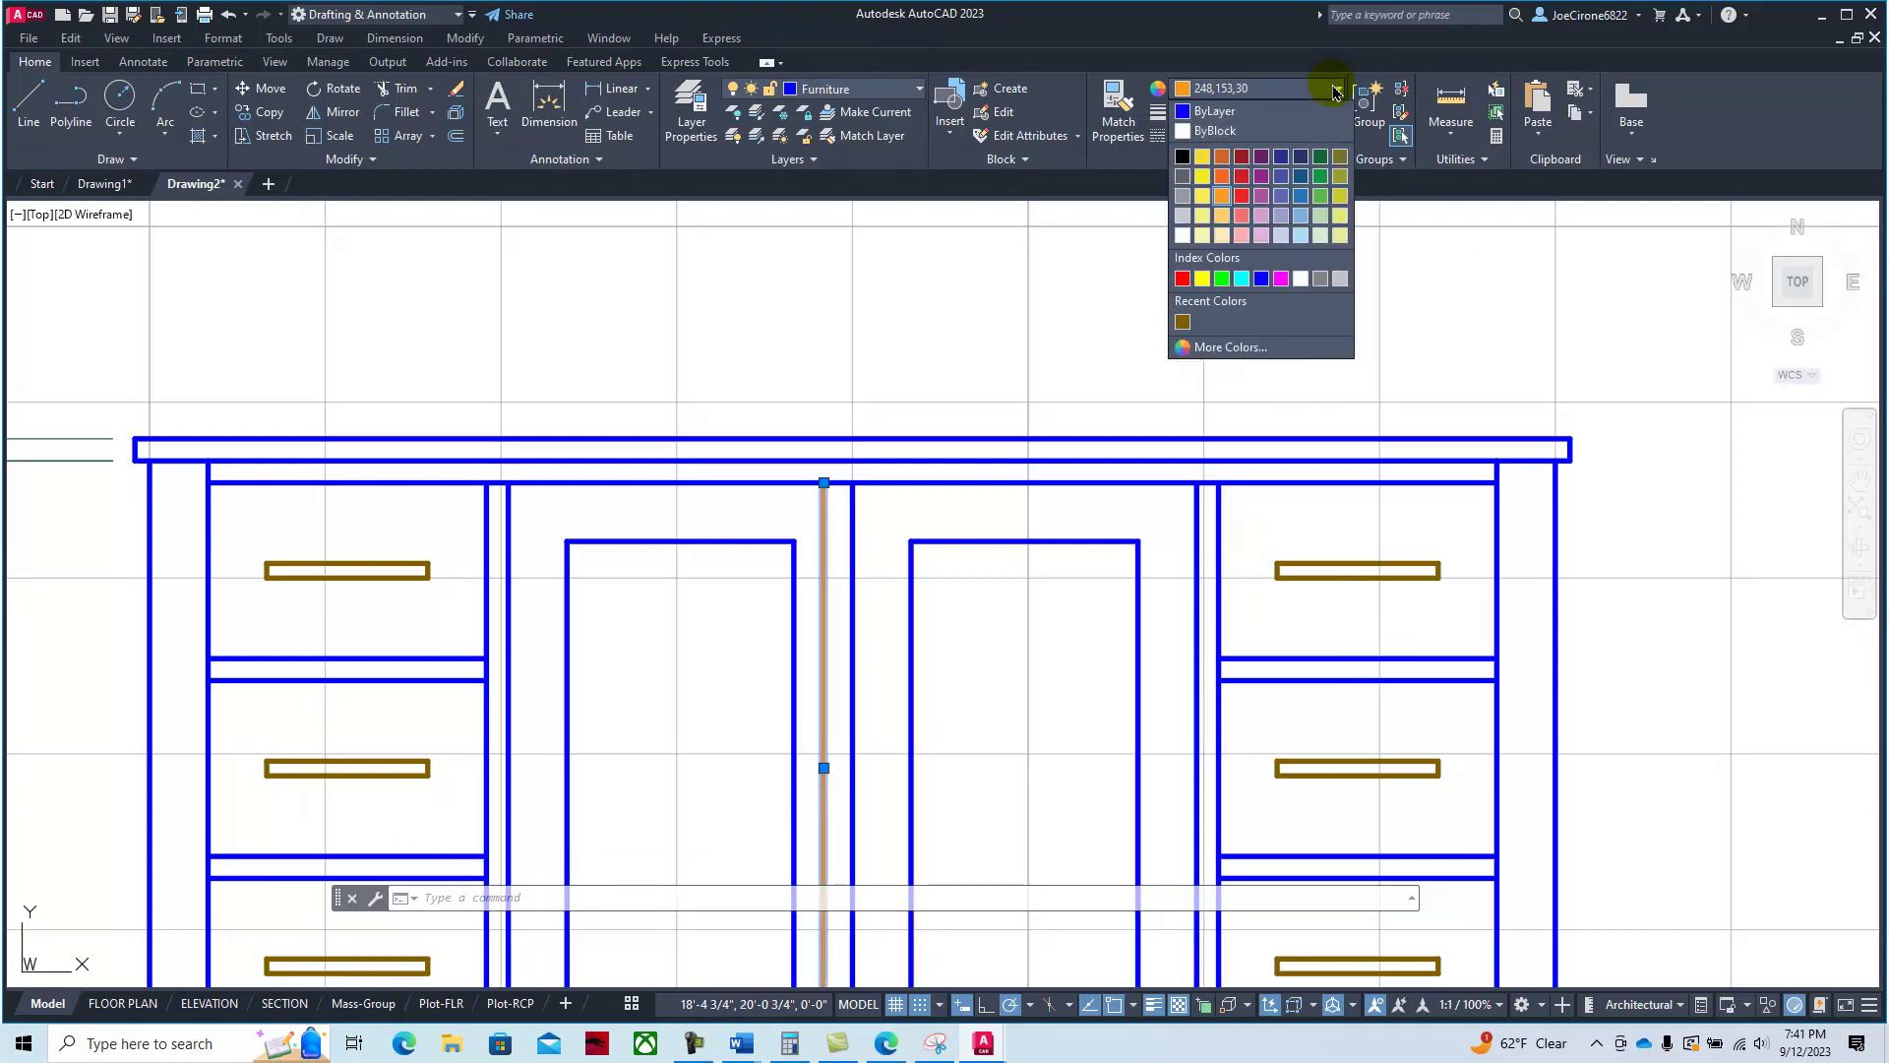
{"action": "left_click", "coordinate": [1184, 321]}
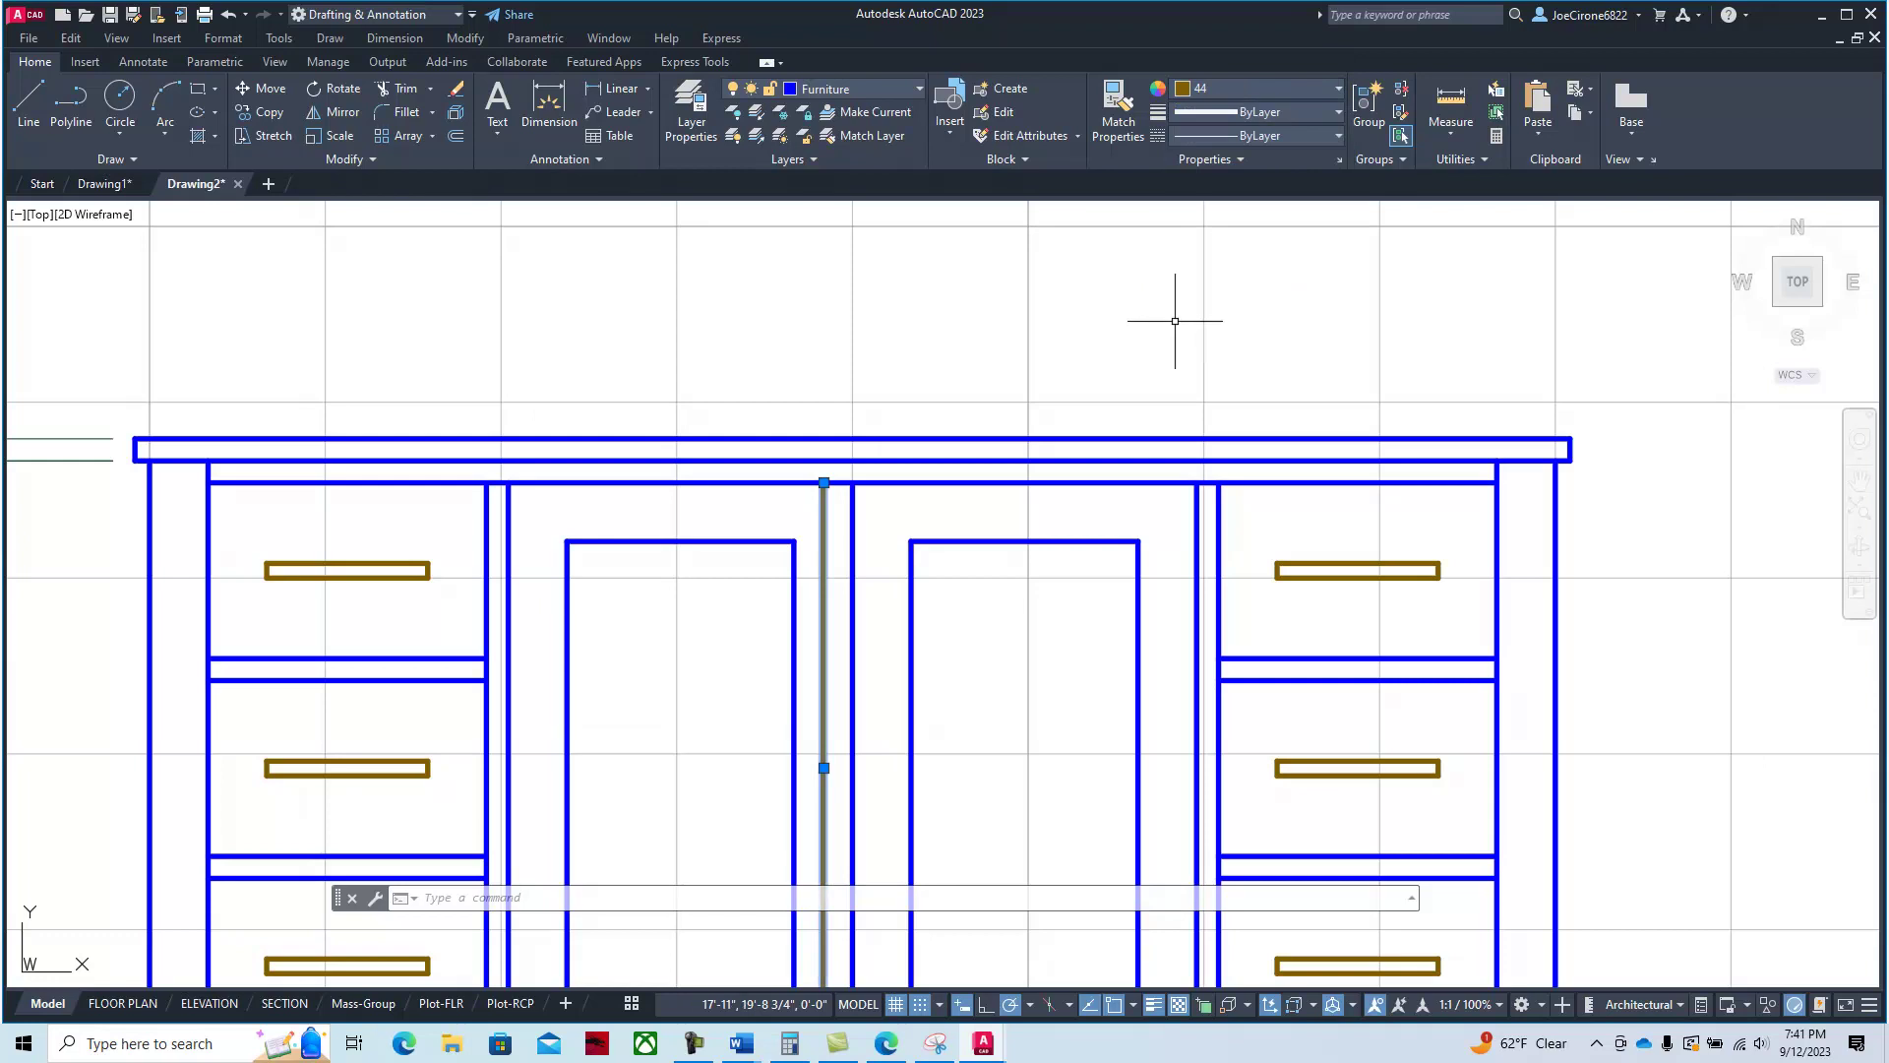
{"action": "key", "text": "Escape"}
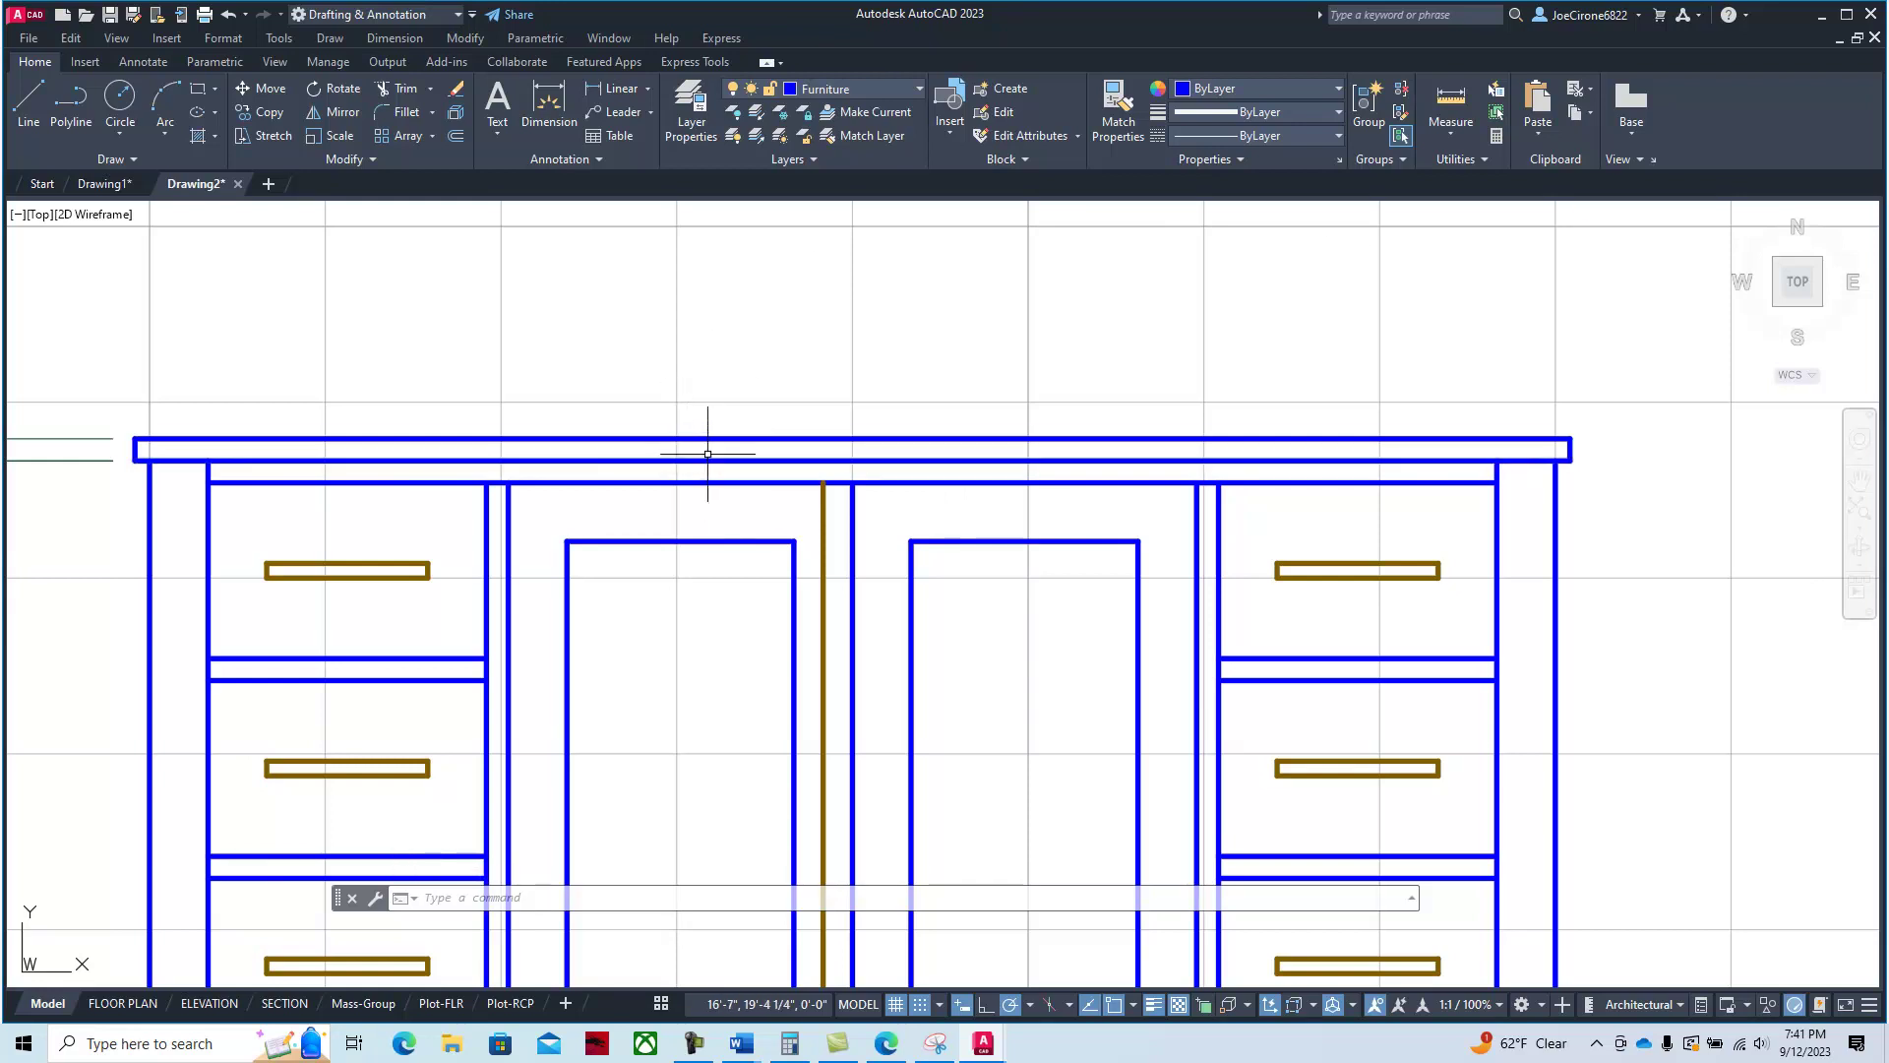
Offset the countertop's lower edge line 4-3/4" downward across the doors.
{"action": "left_click", "coordinate": [456, 136]}
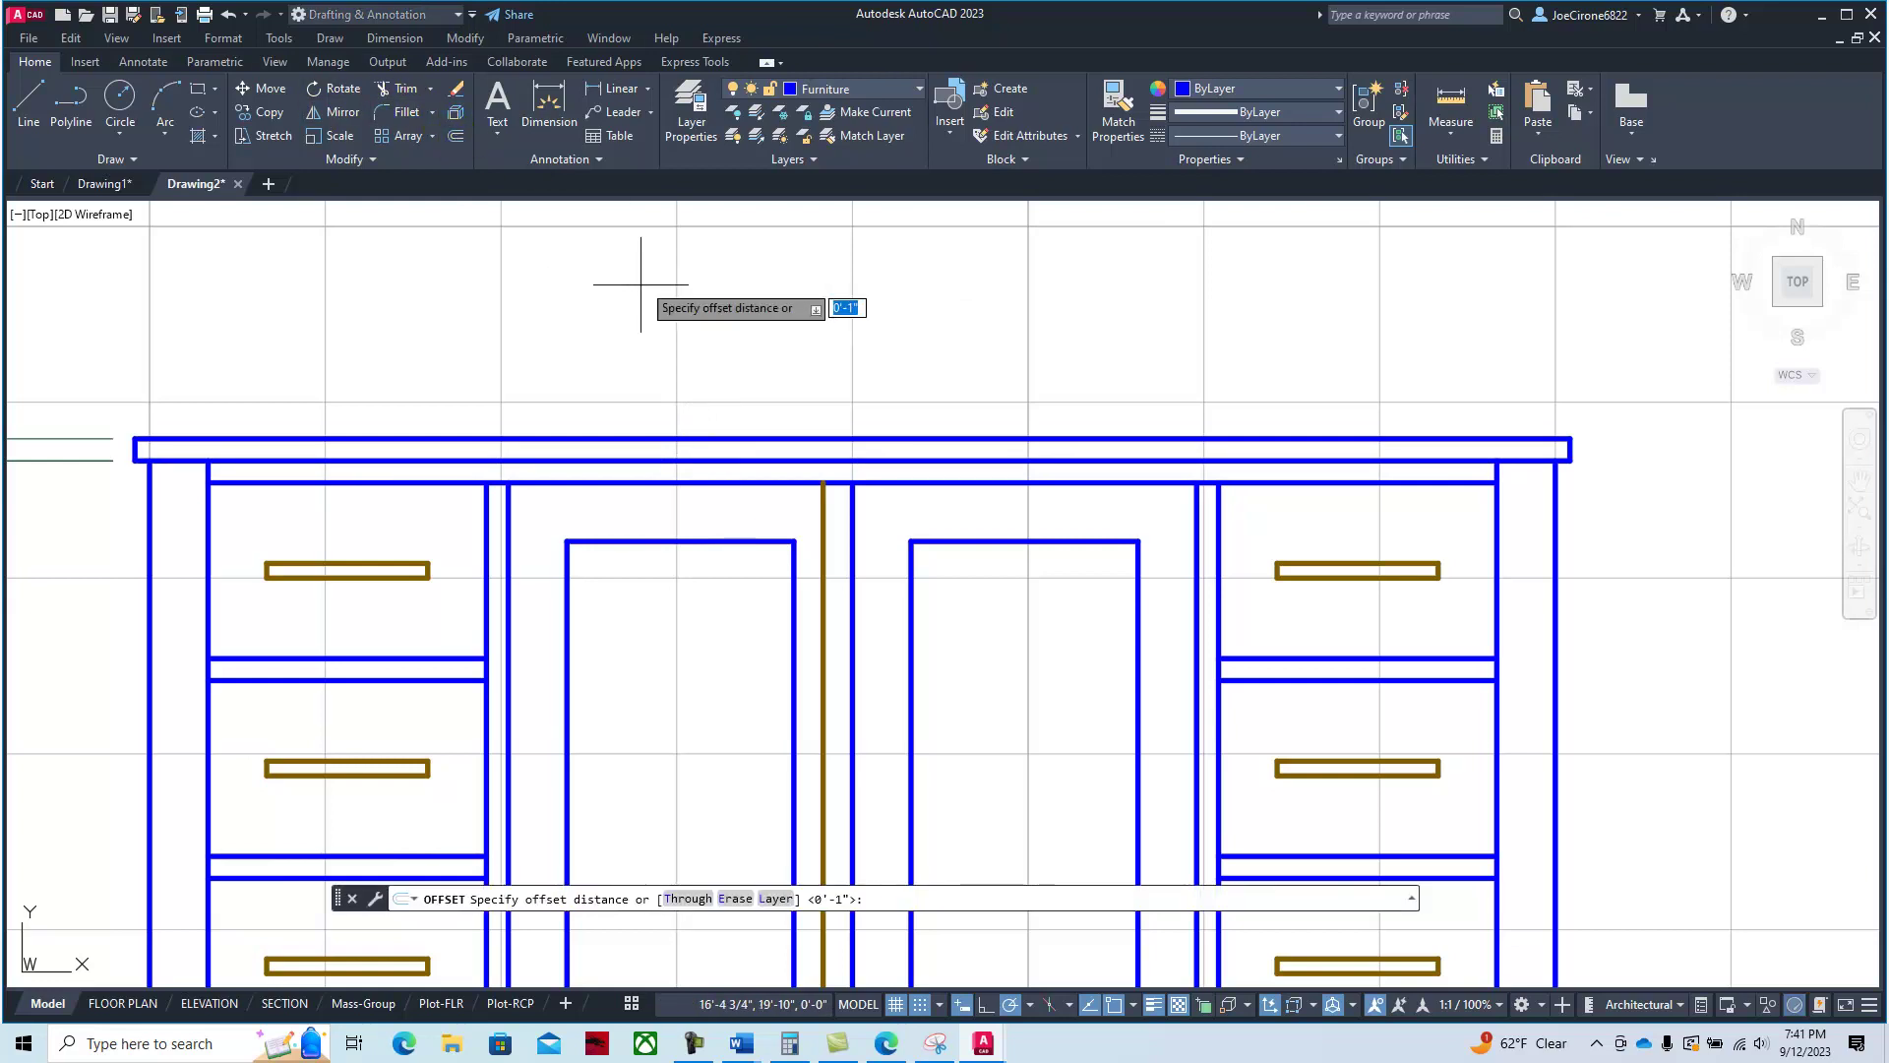
{"action": "type", "text": "4-"}
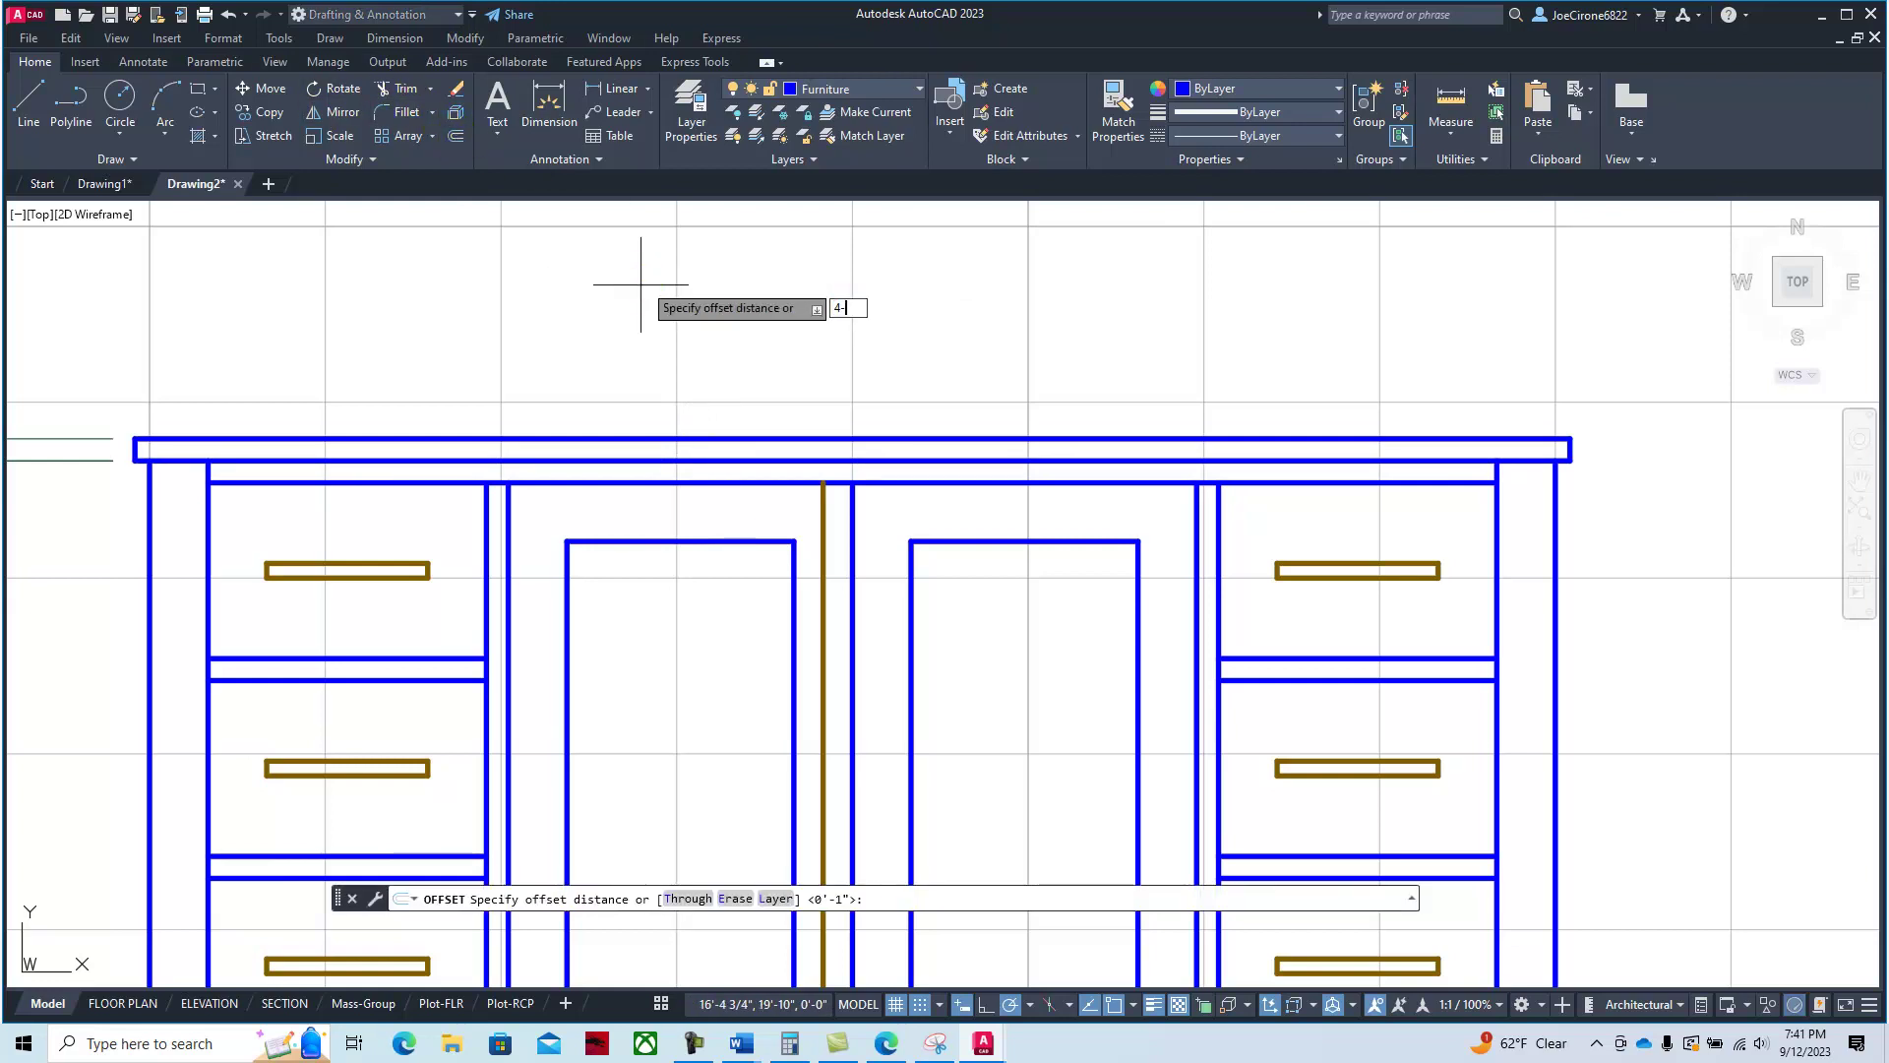
{"action": "type", "text": "3/4"}
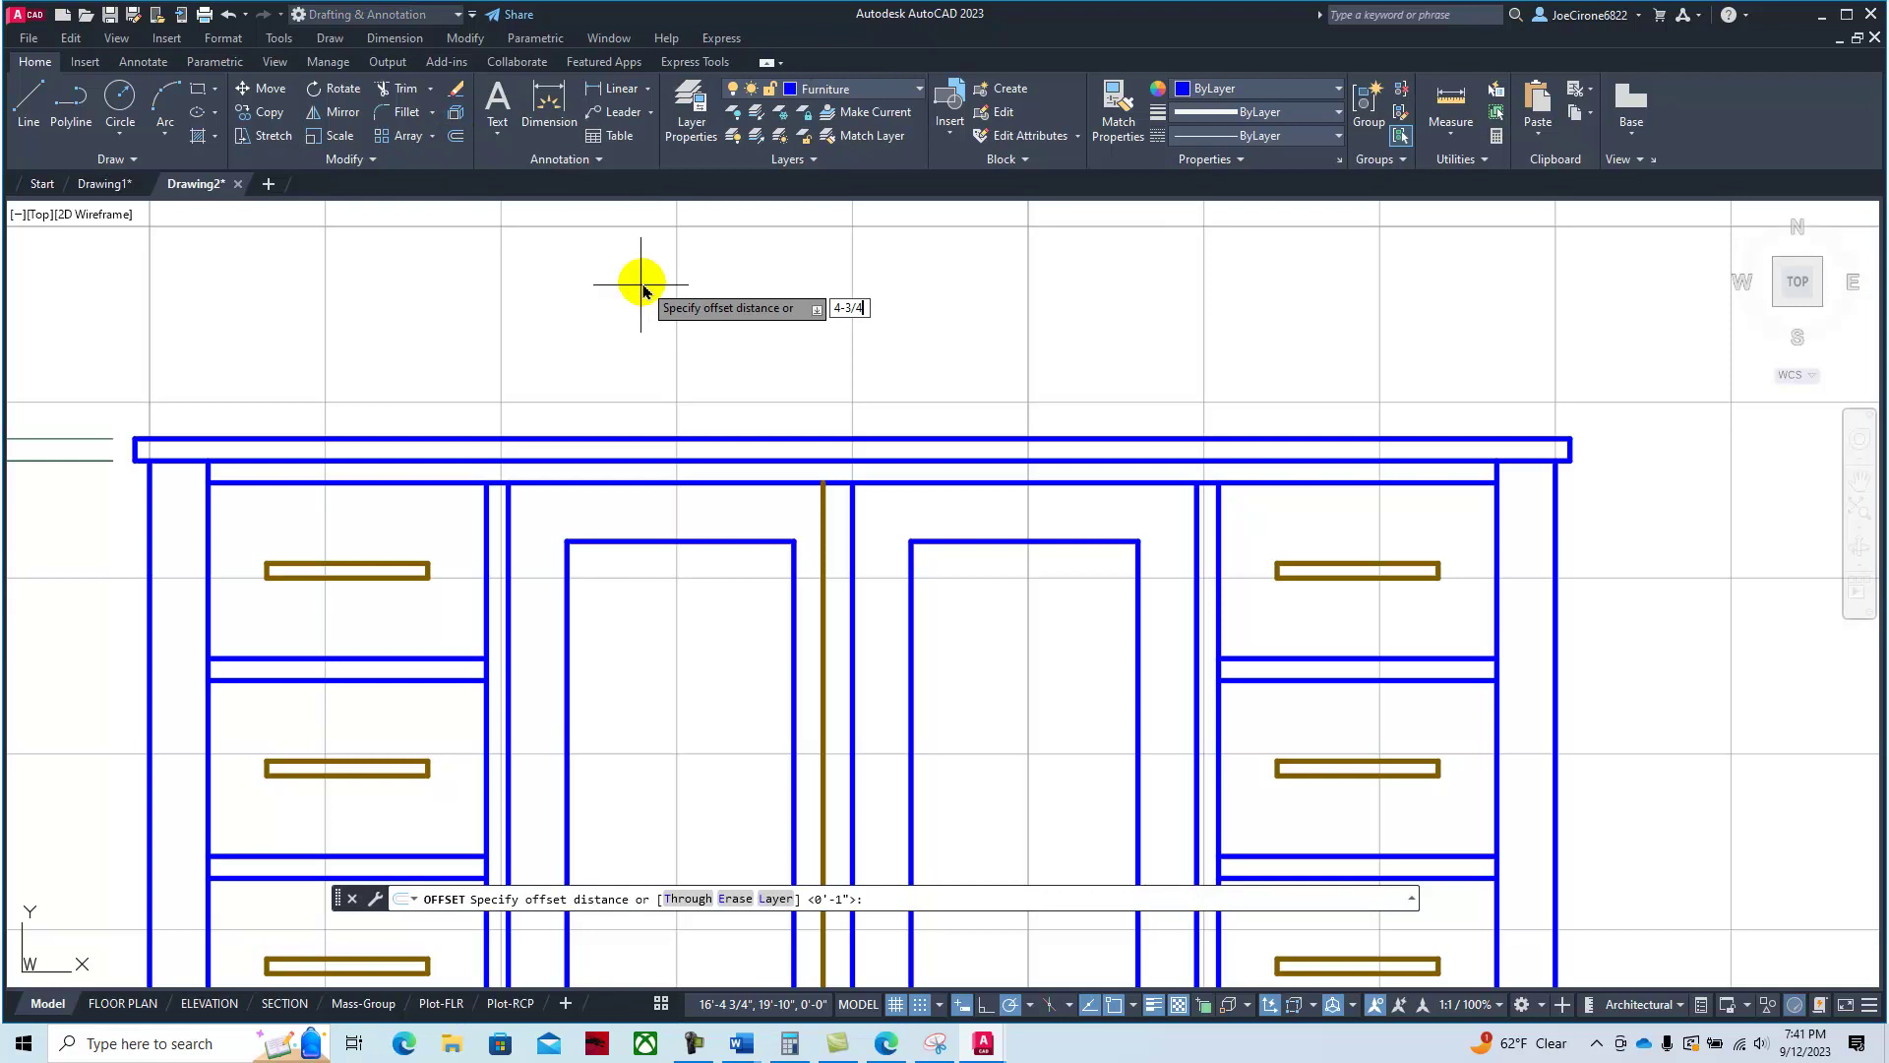
{"action": "key", "text": "Return"}
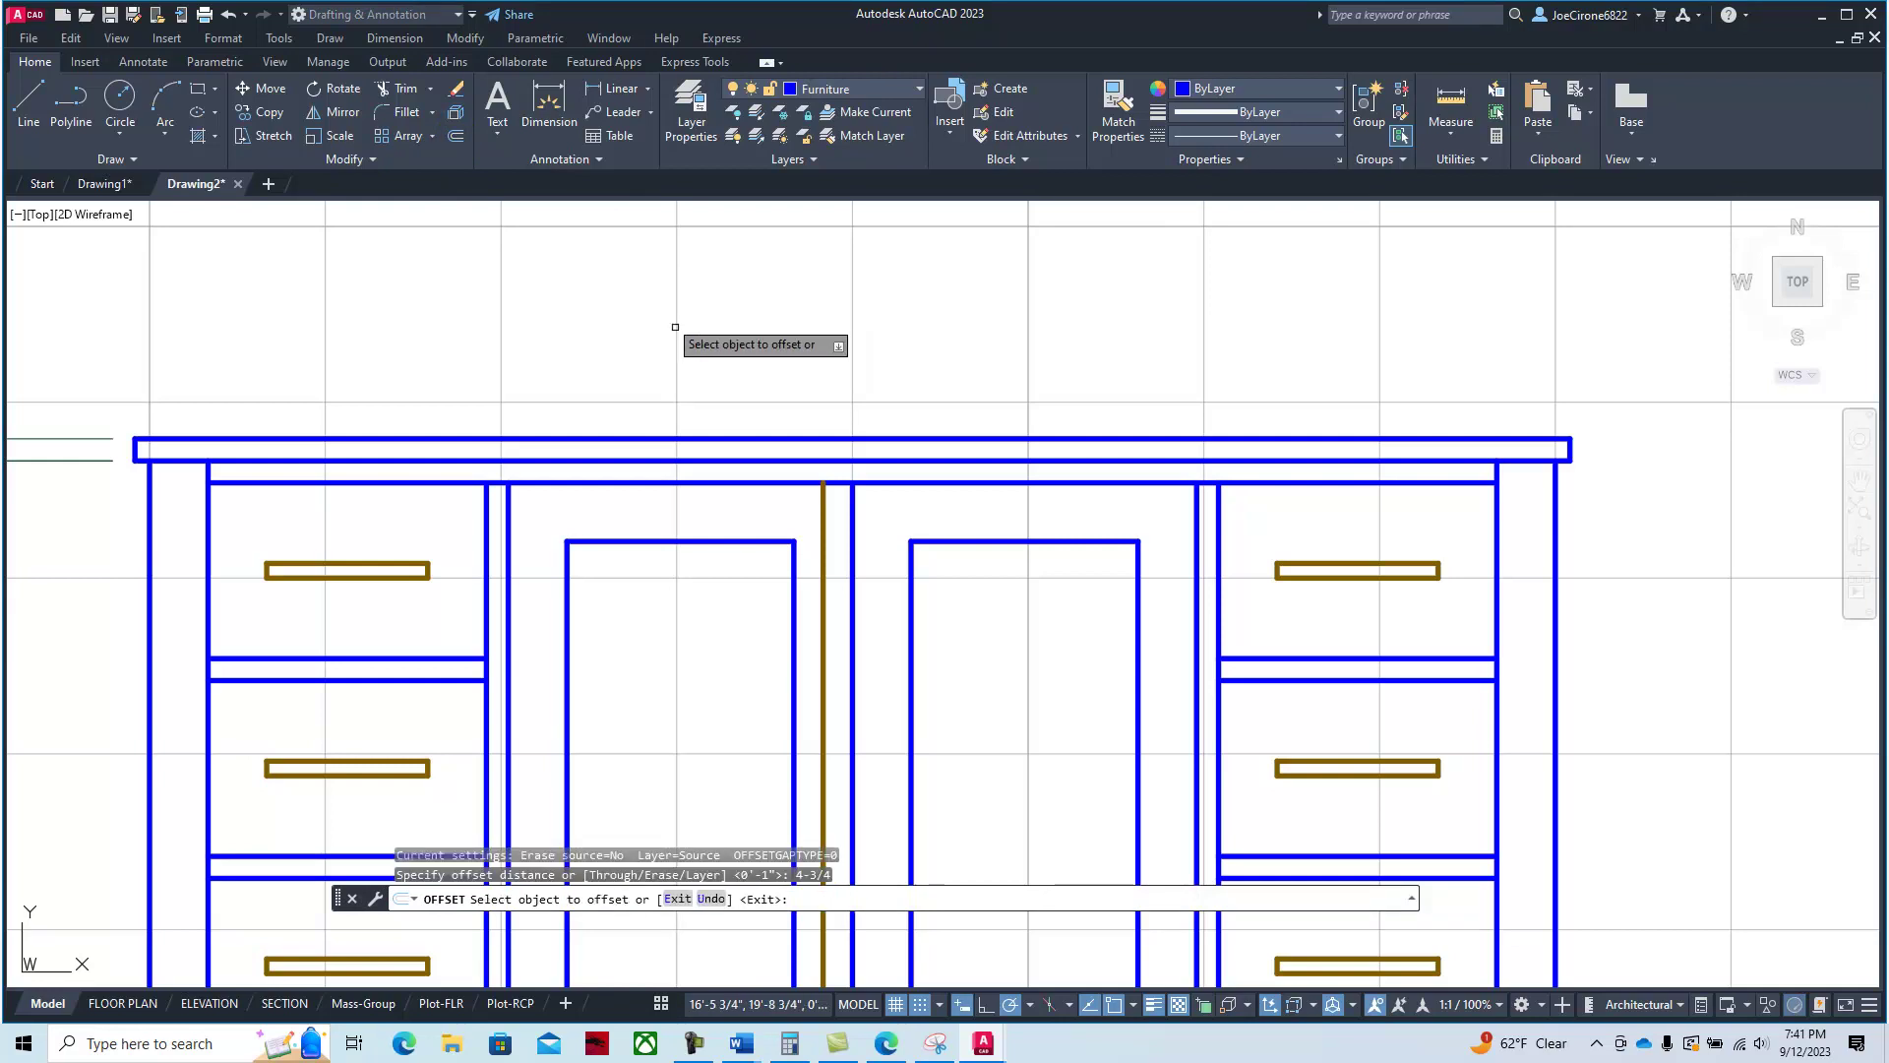
{"action": "left_click", "coordinate": [768, 459]}
{"action": "left_click", "coordinate": [677, 626]}
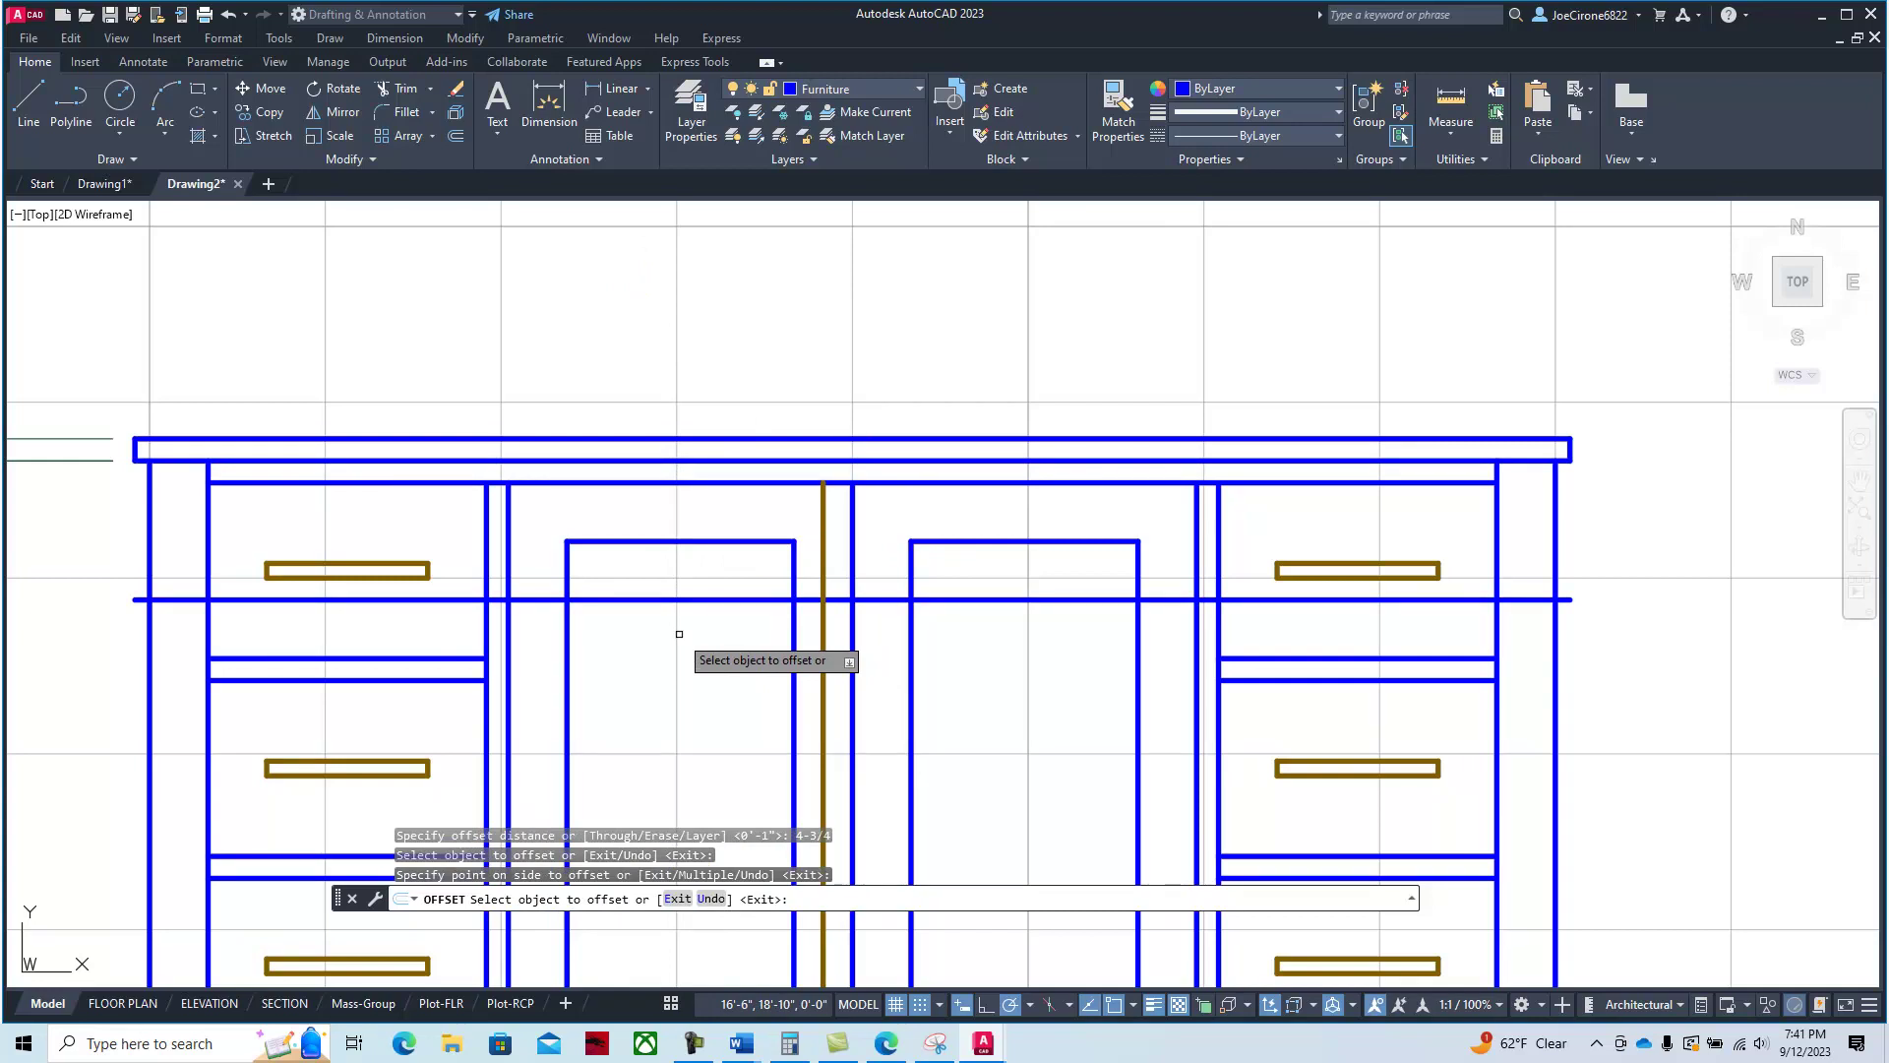
{"action": "key", "text": "Return"}
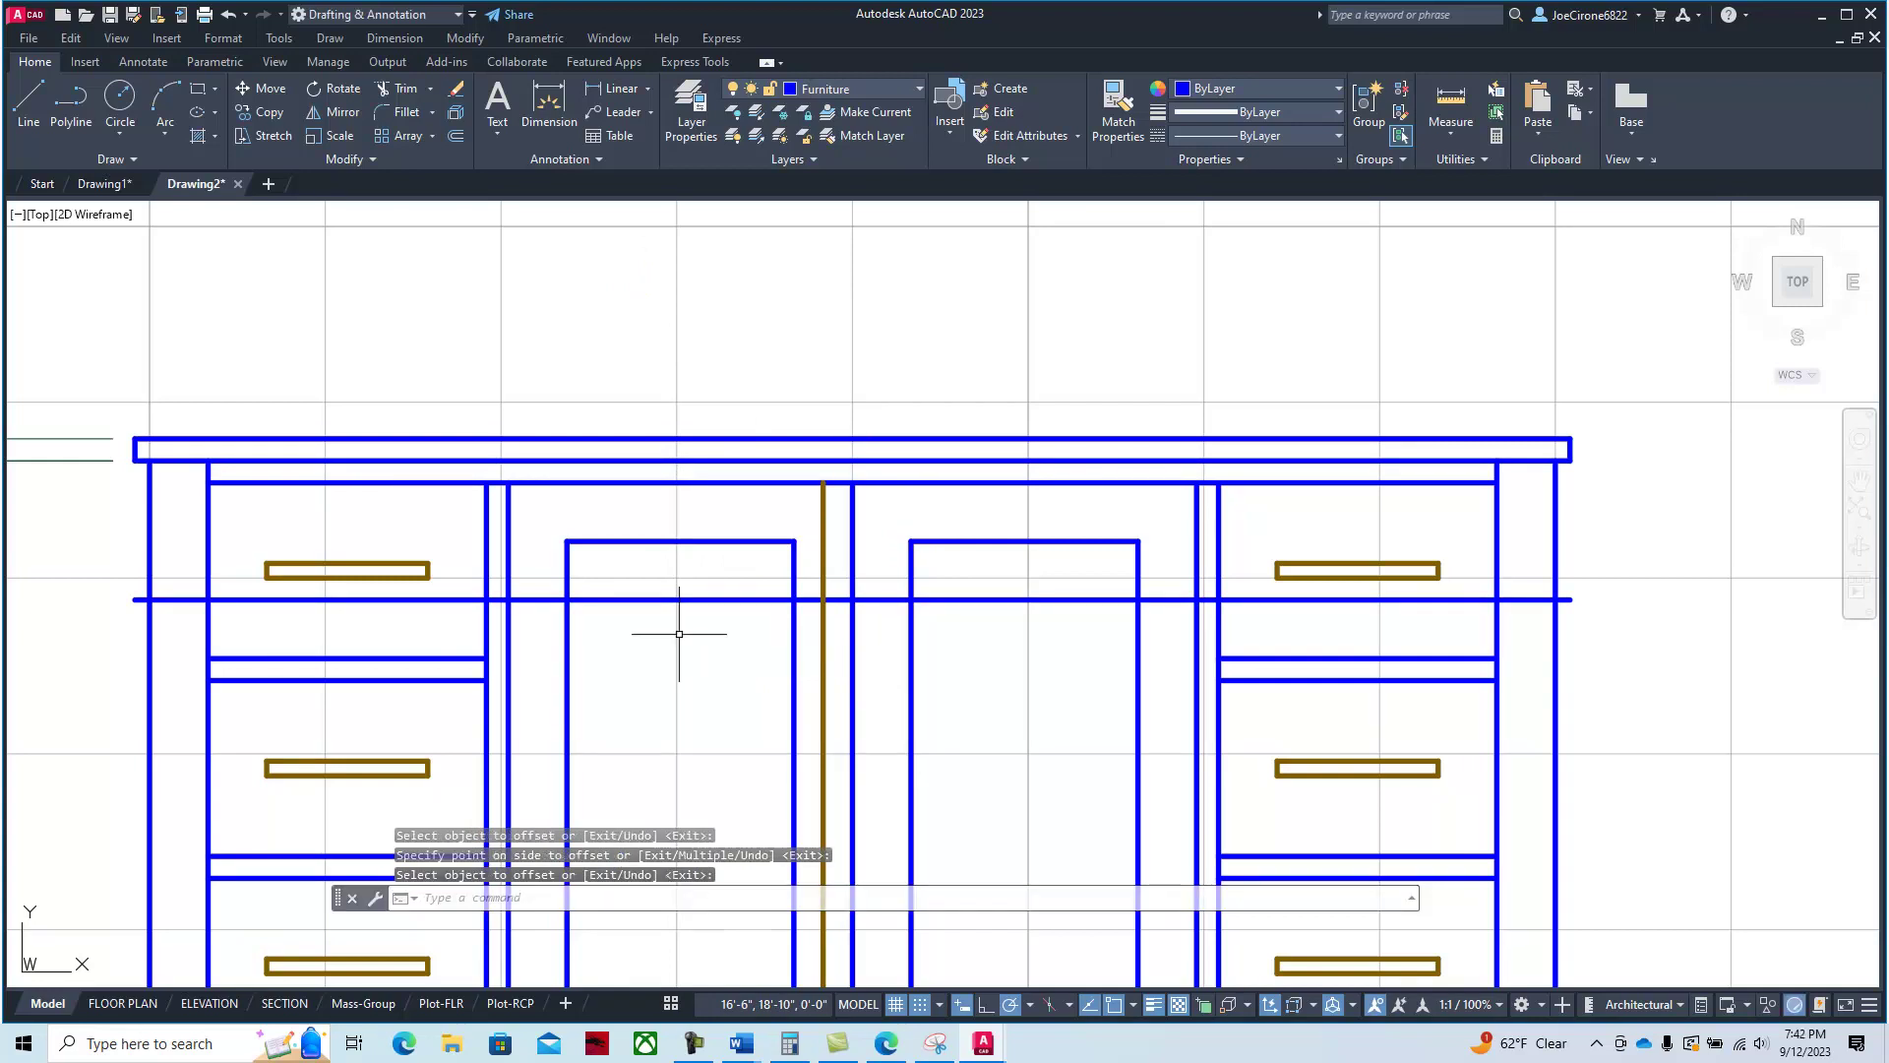
Match the properties of the brown vertical guide line onto the horizontal 4-3/4" offset line.
{"action": "left_click", "coordinate": [1118, 112]}
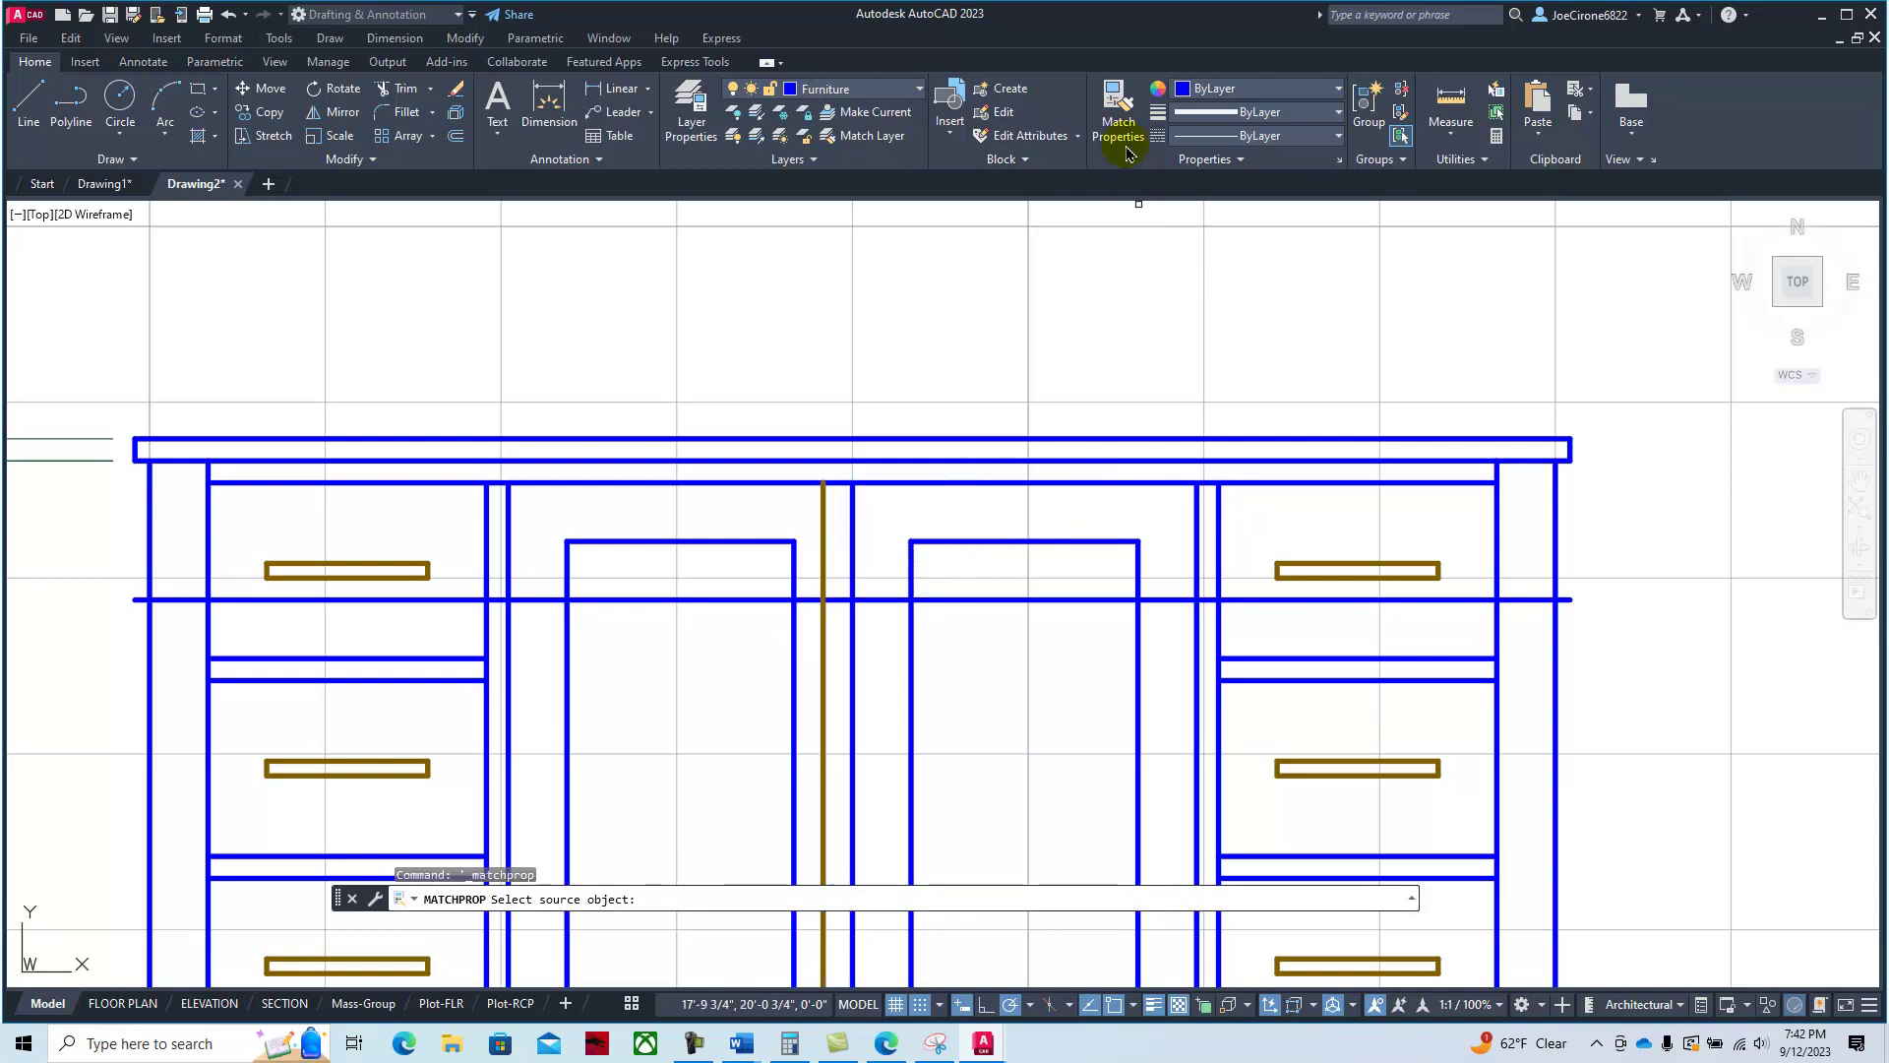
{"action": "left_click", "coordinate": [823, 546]}
{"action": "left_click", "coordinate": [744, 599]}
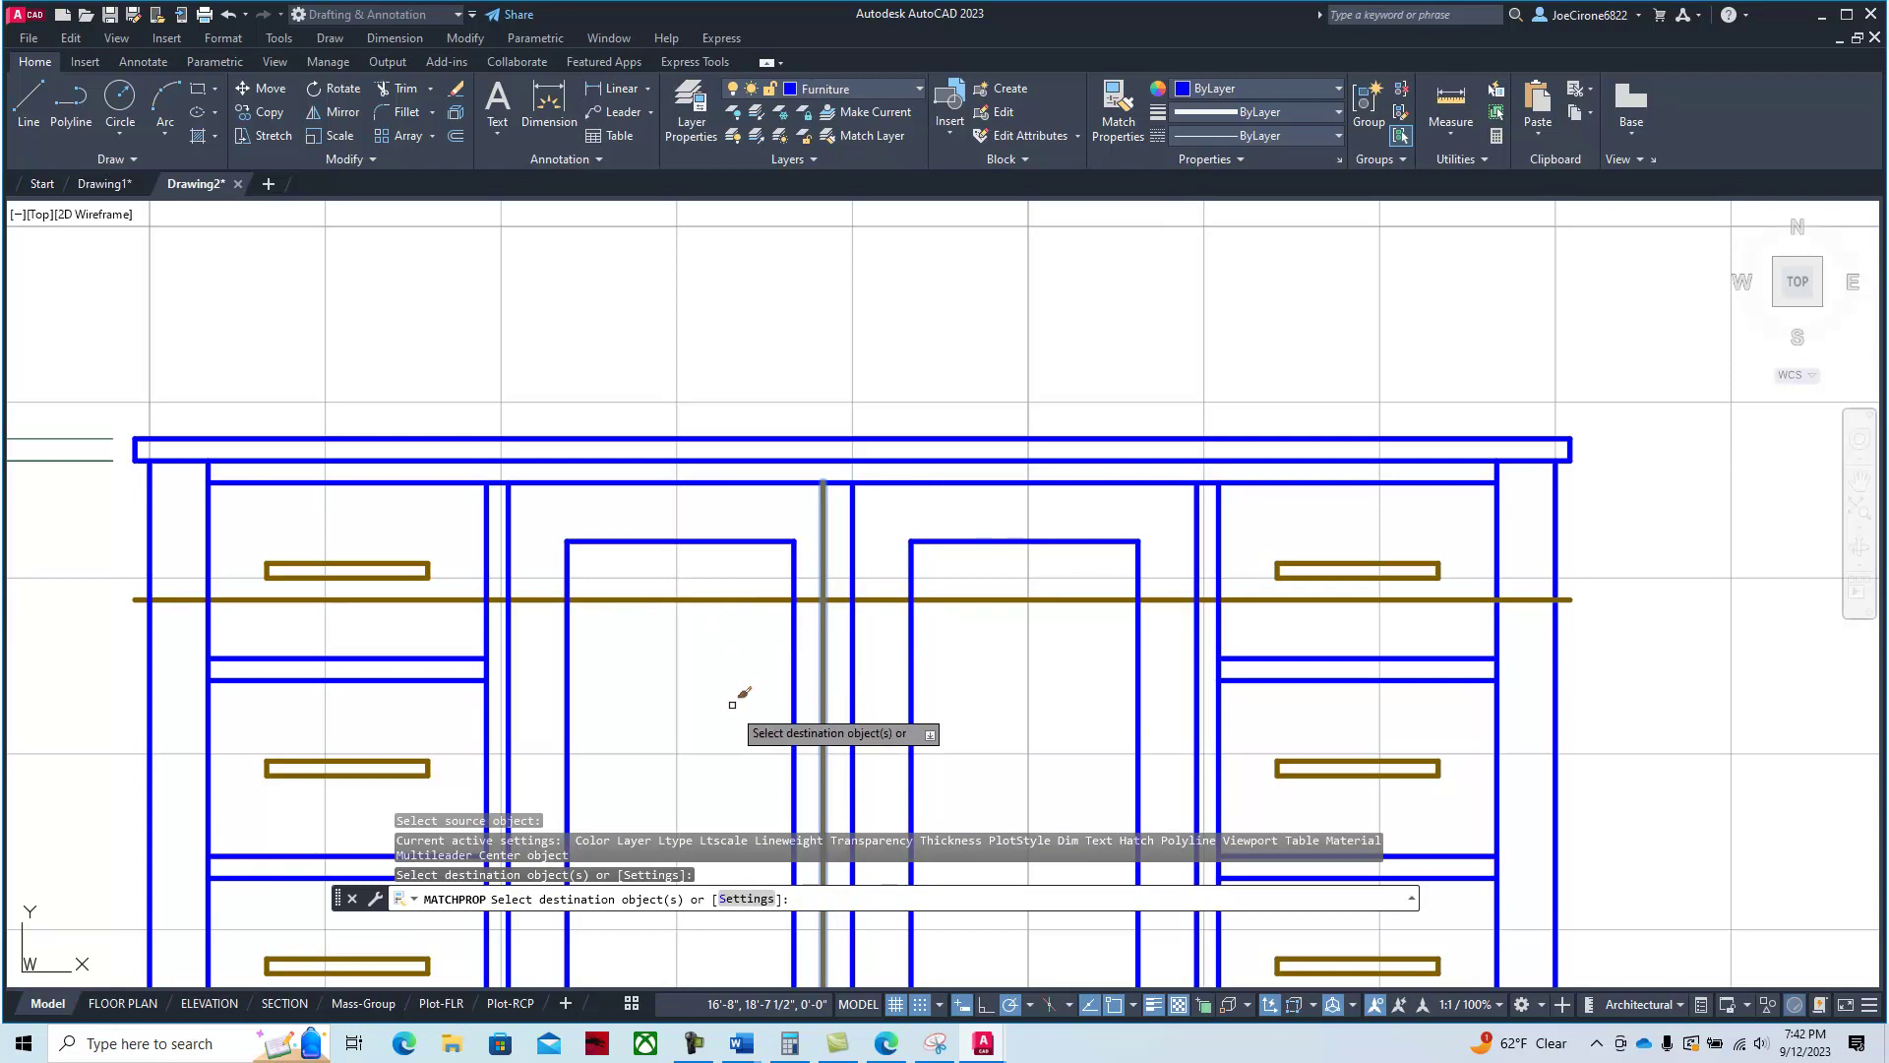
{"action": "key", "text": "Return"}
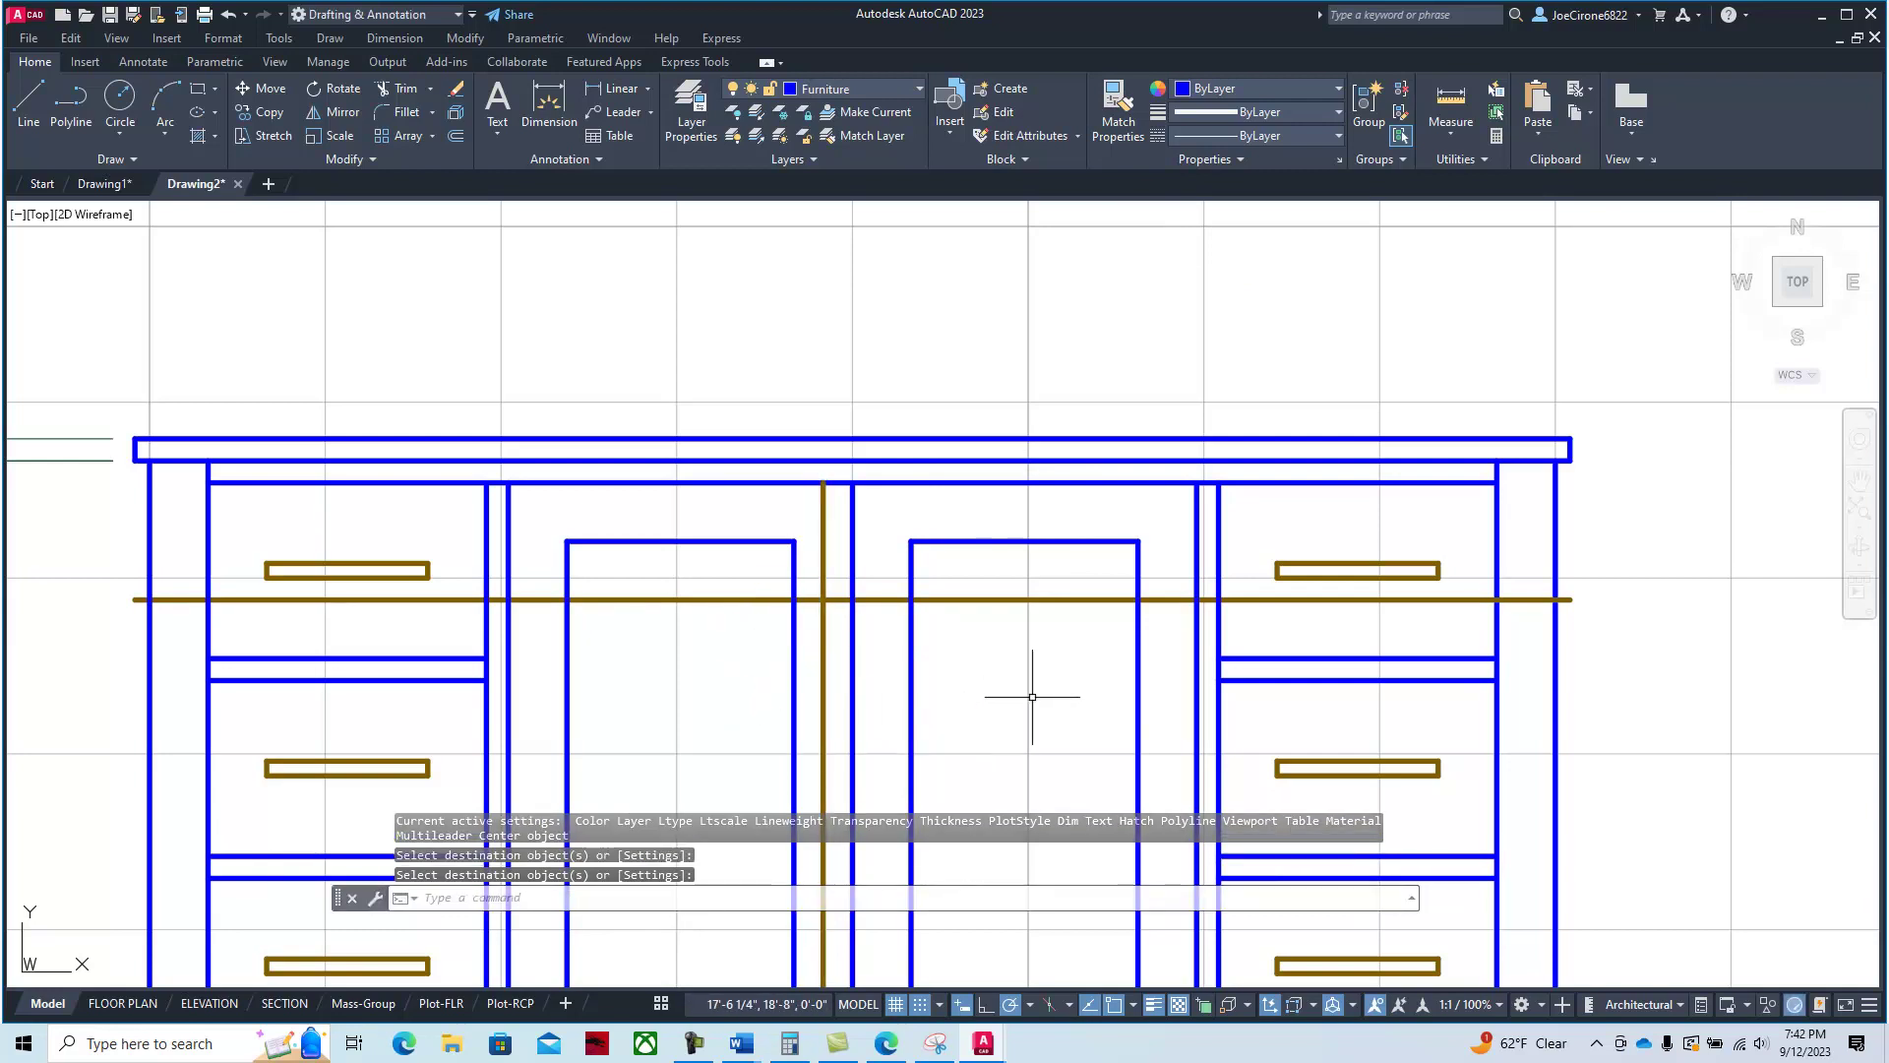
Offset the brown vertical guide line 1/2" to both sides for the left door's knob.
{"action": "scroll", "coordinate": [823, 599], "scroll_direction": "up", "scroll_amount": 3}
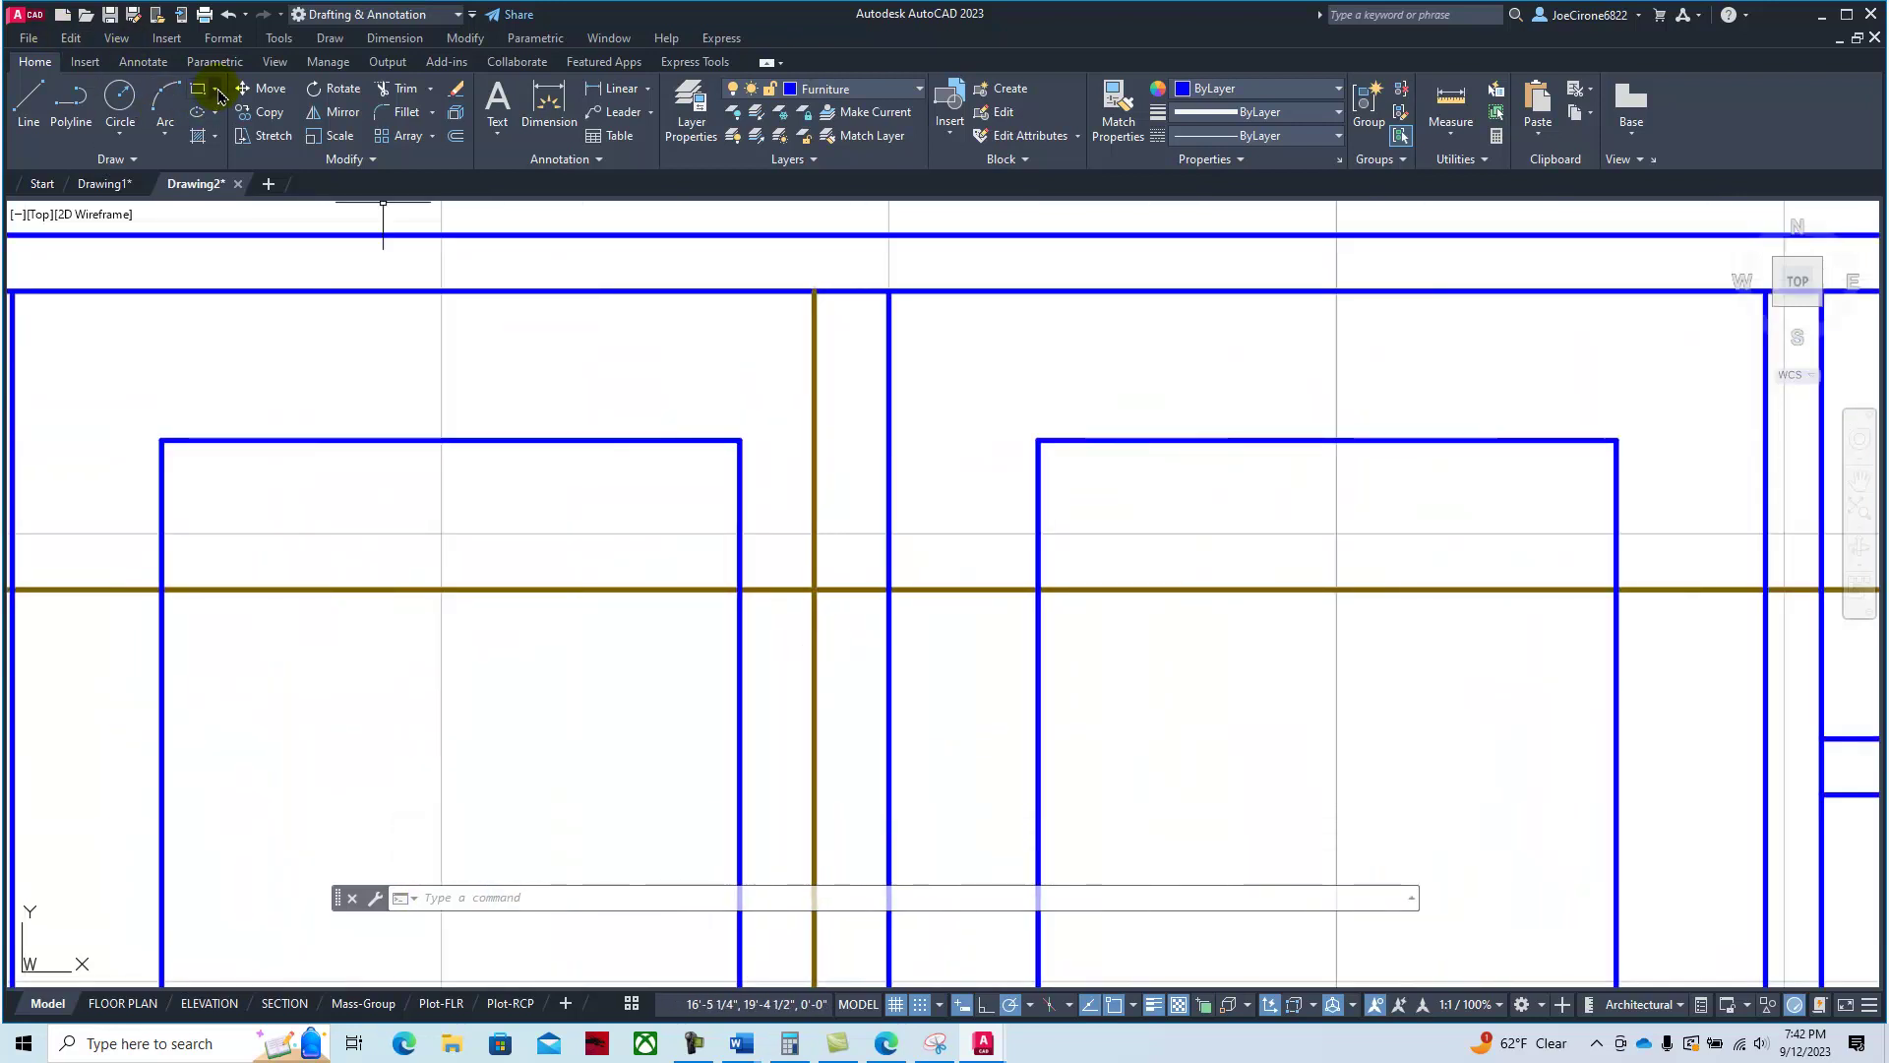
{"action": "left_click", "coordinate": [219, 95]}
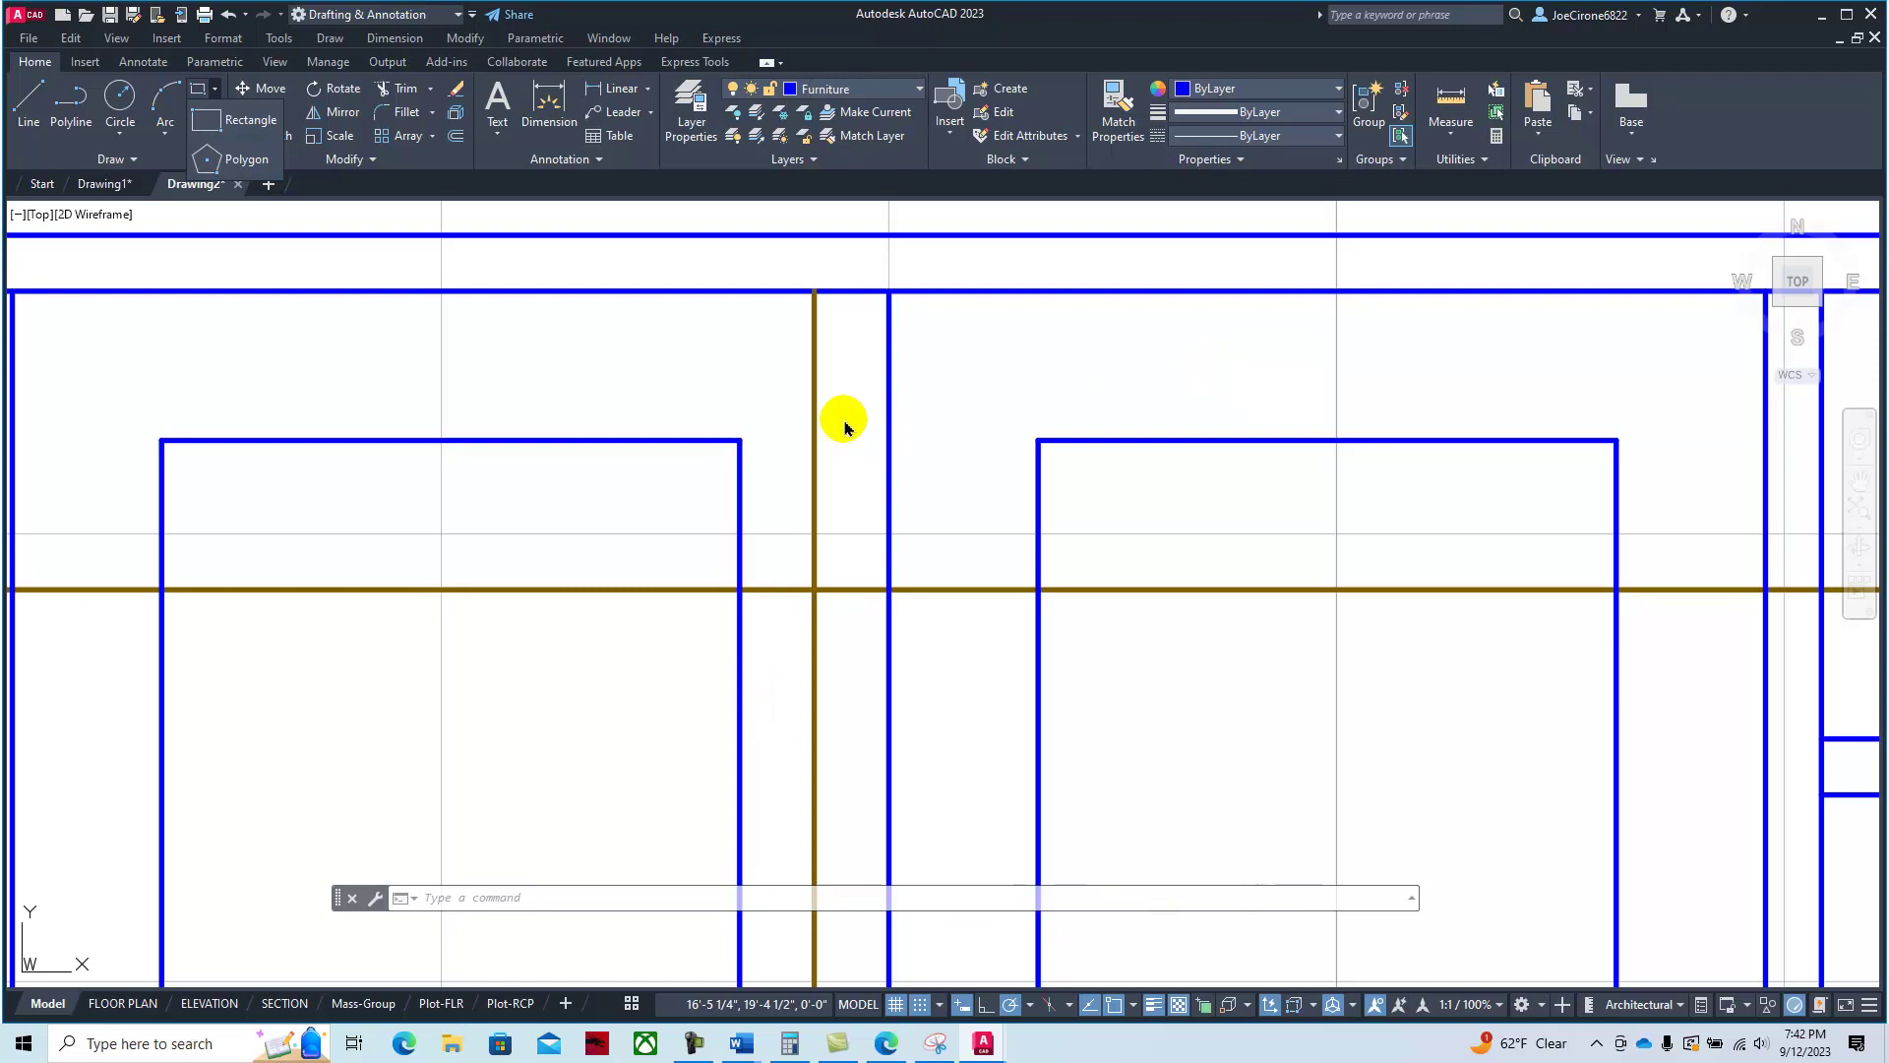
{"action": "left_click", "coordinate": [457, 139]}
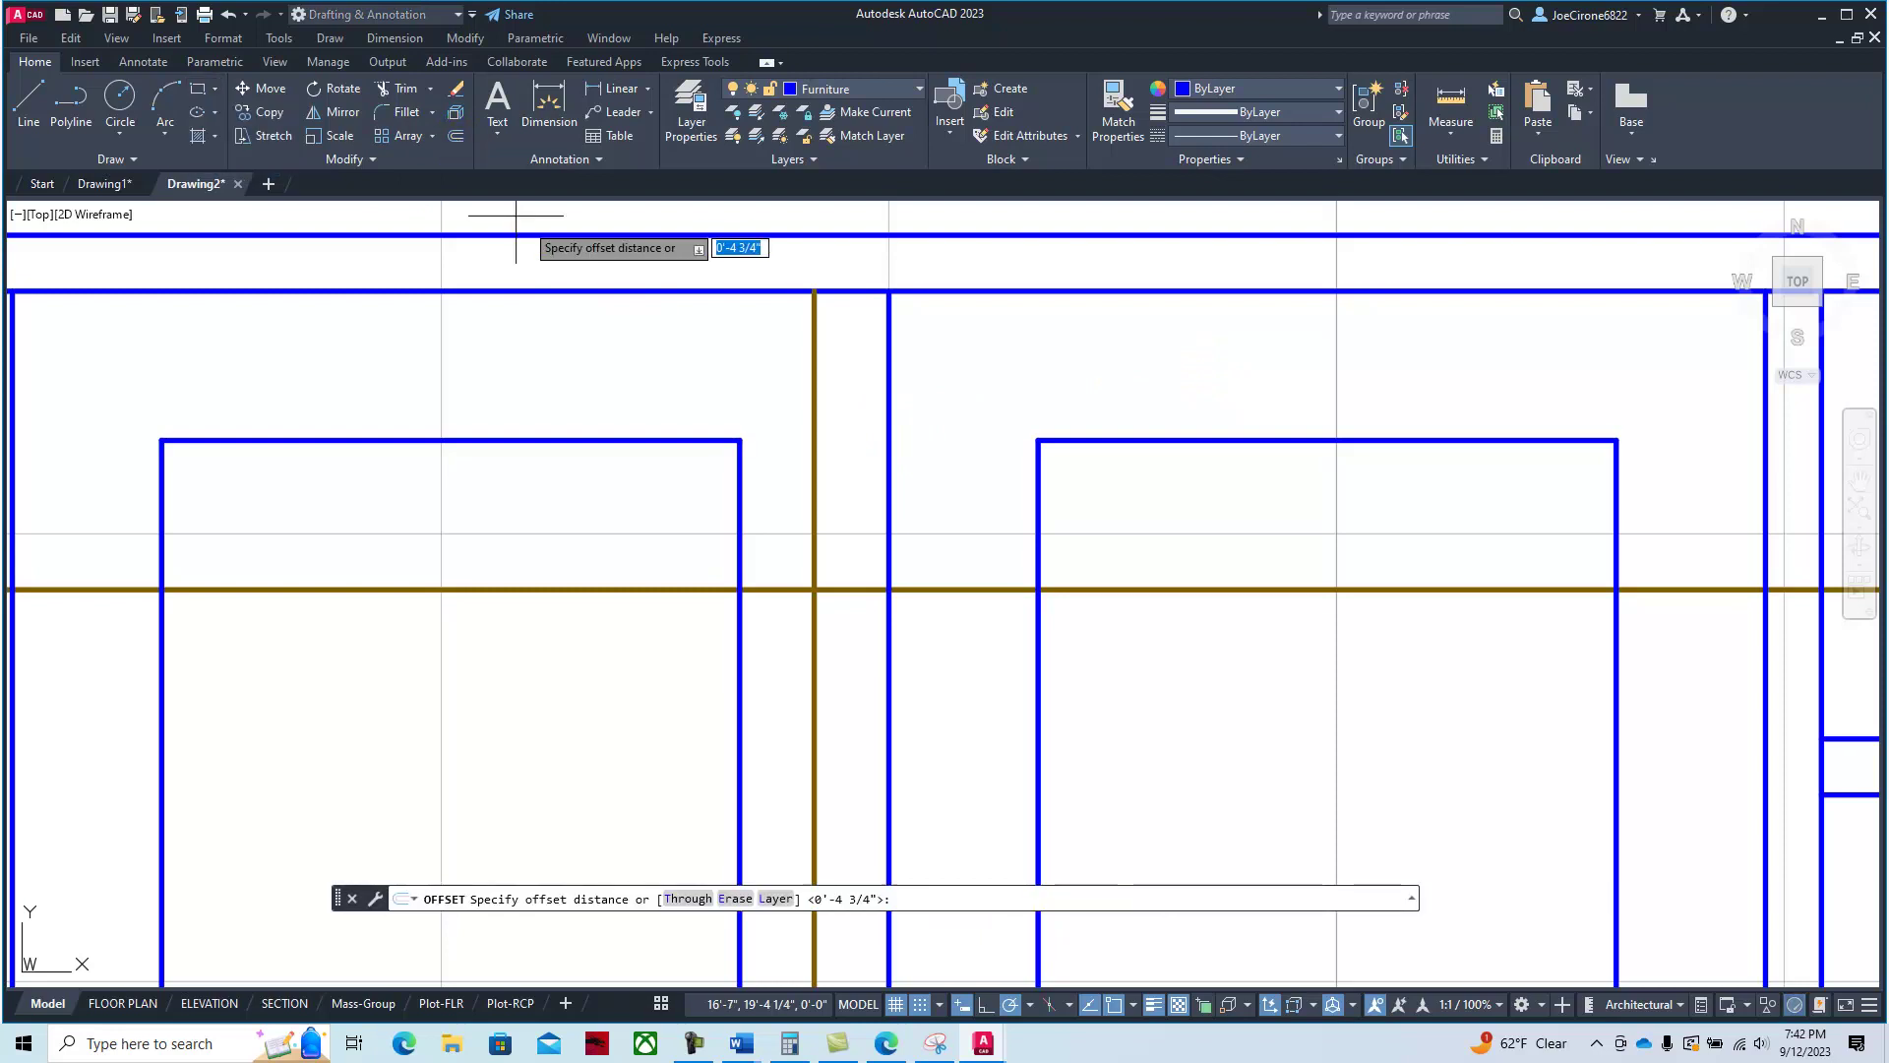
{"action": "type", "text": "1/2"}
{"action": "key", "text": "Return"}
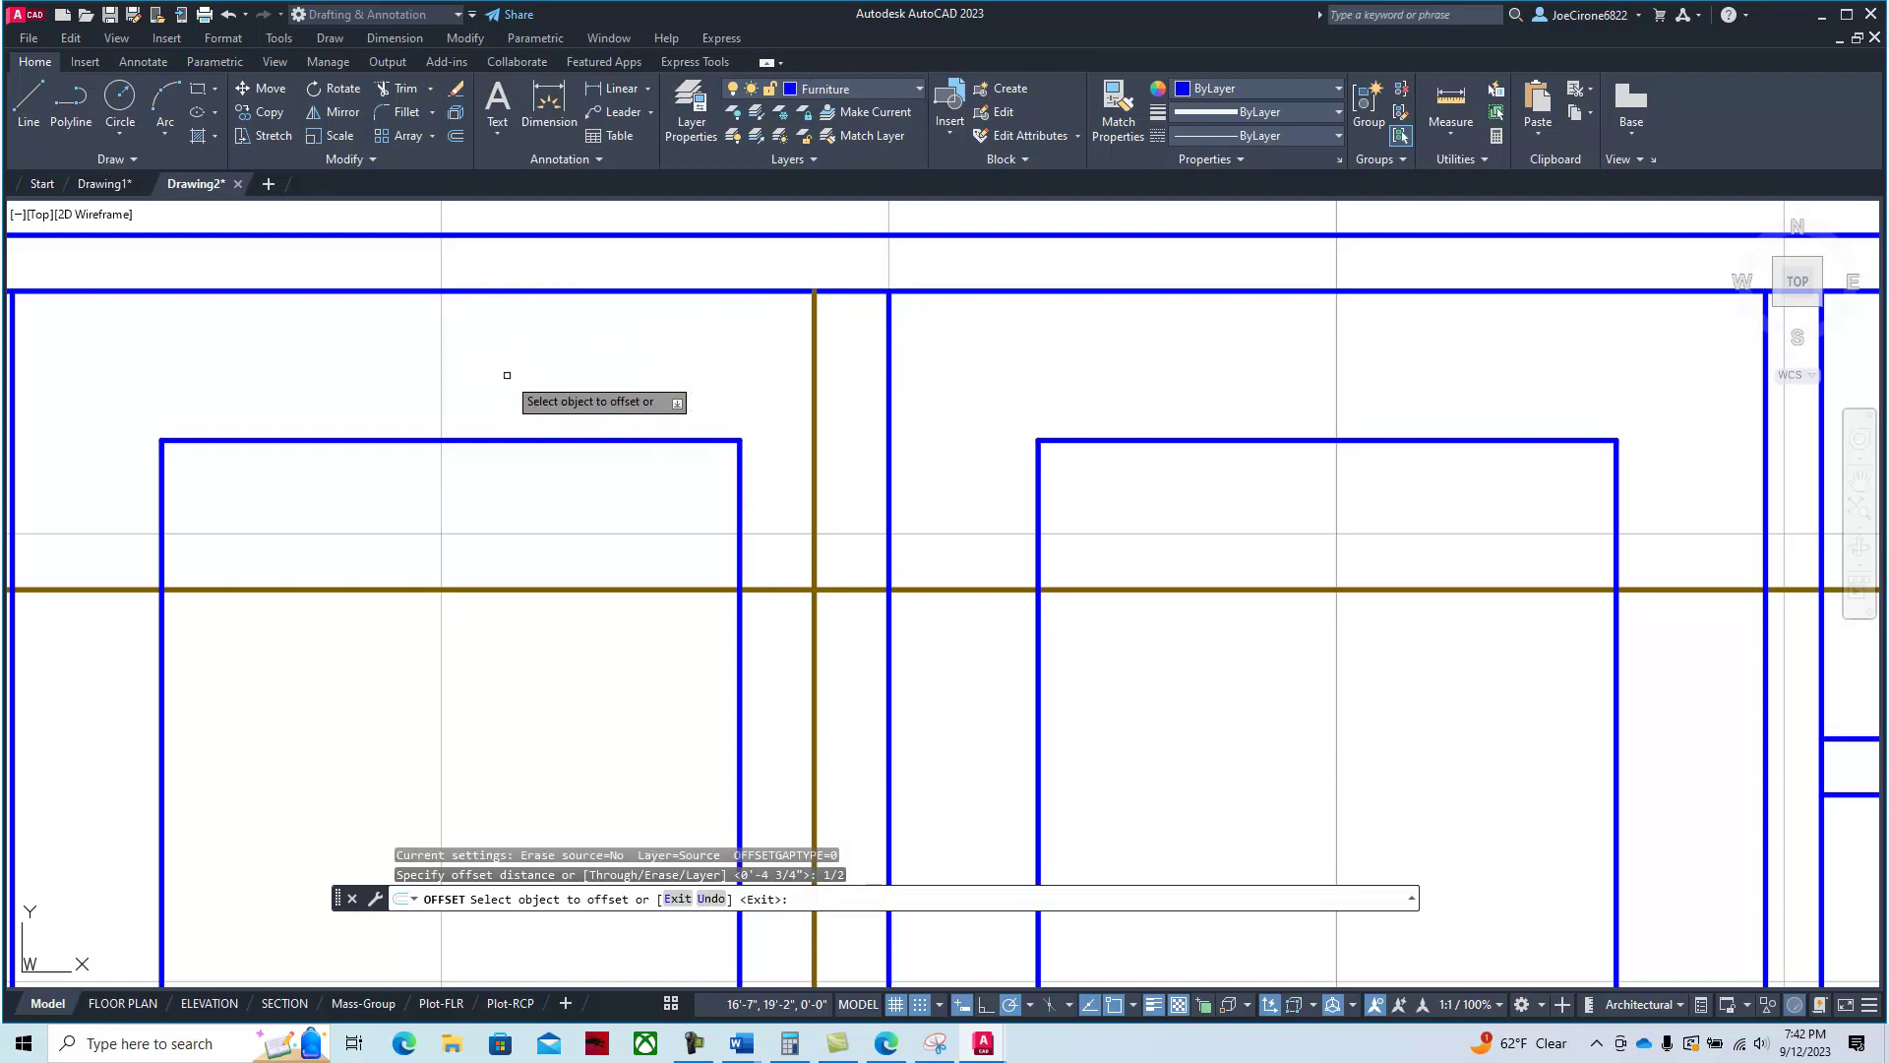
{"action": "left_click", "coordinate": [813, 565]}
{"action": "left_click", "coordinate": [777, 551]}
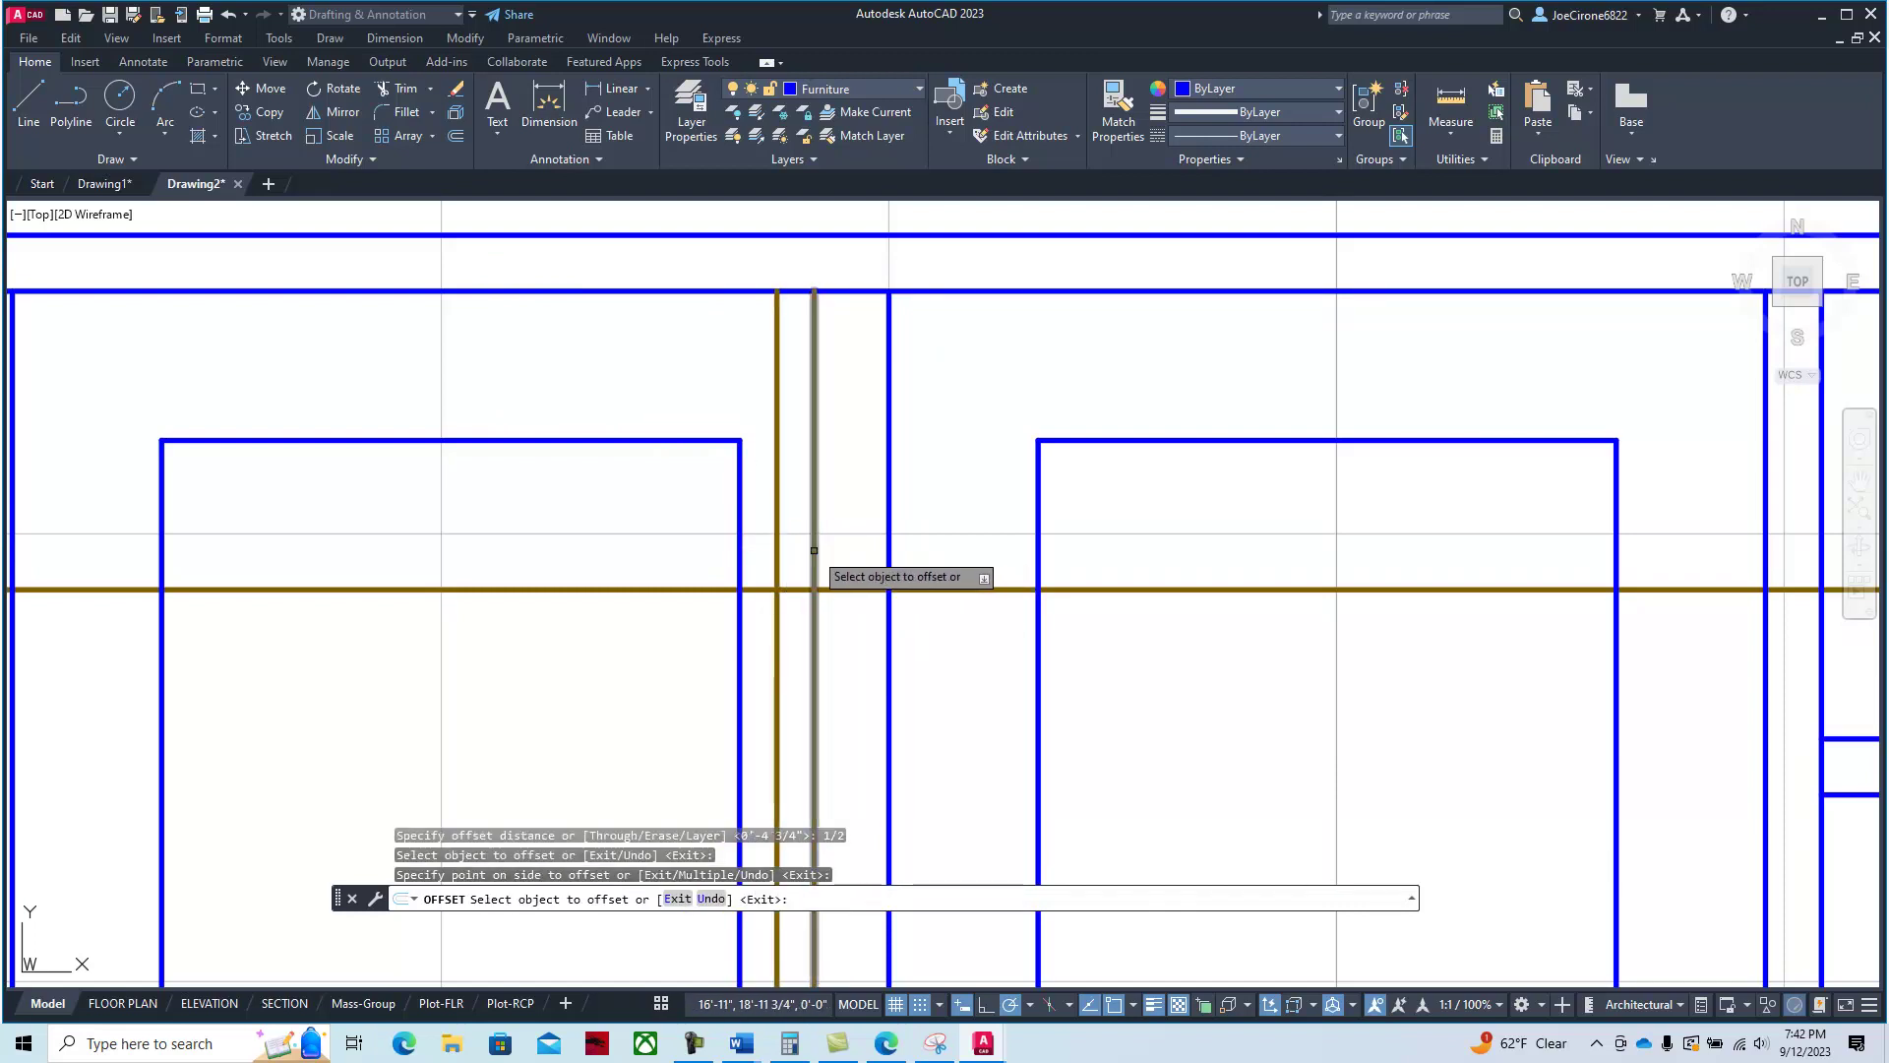
{"action": "left_click", "coordinate": [813, 550]}
{"action": "left_click", "coordinate": [870, 581]}
Offset the brown horizontal guide line 1/2" above and below to complete the knob's outline.
{"action": "left_click", "coordinate": [851, 588]}
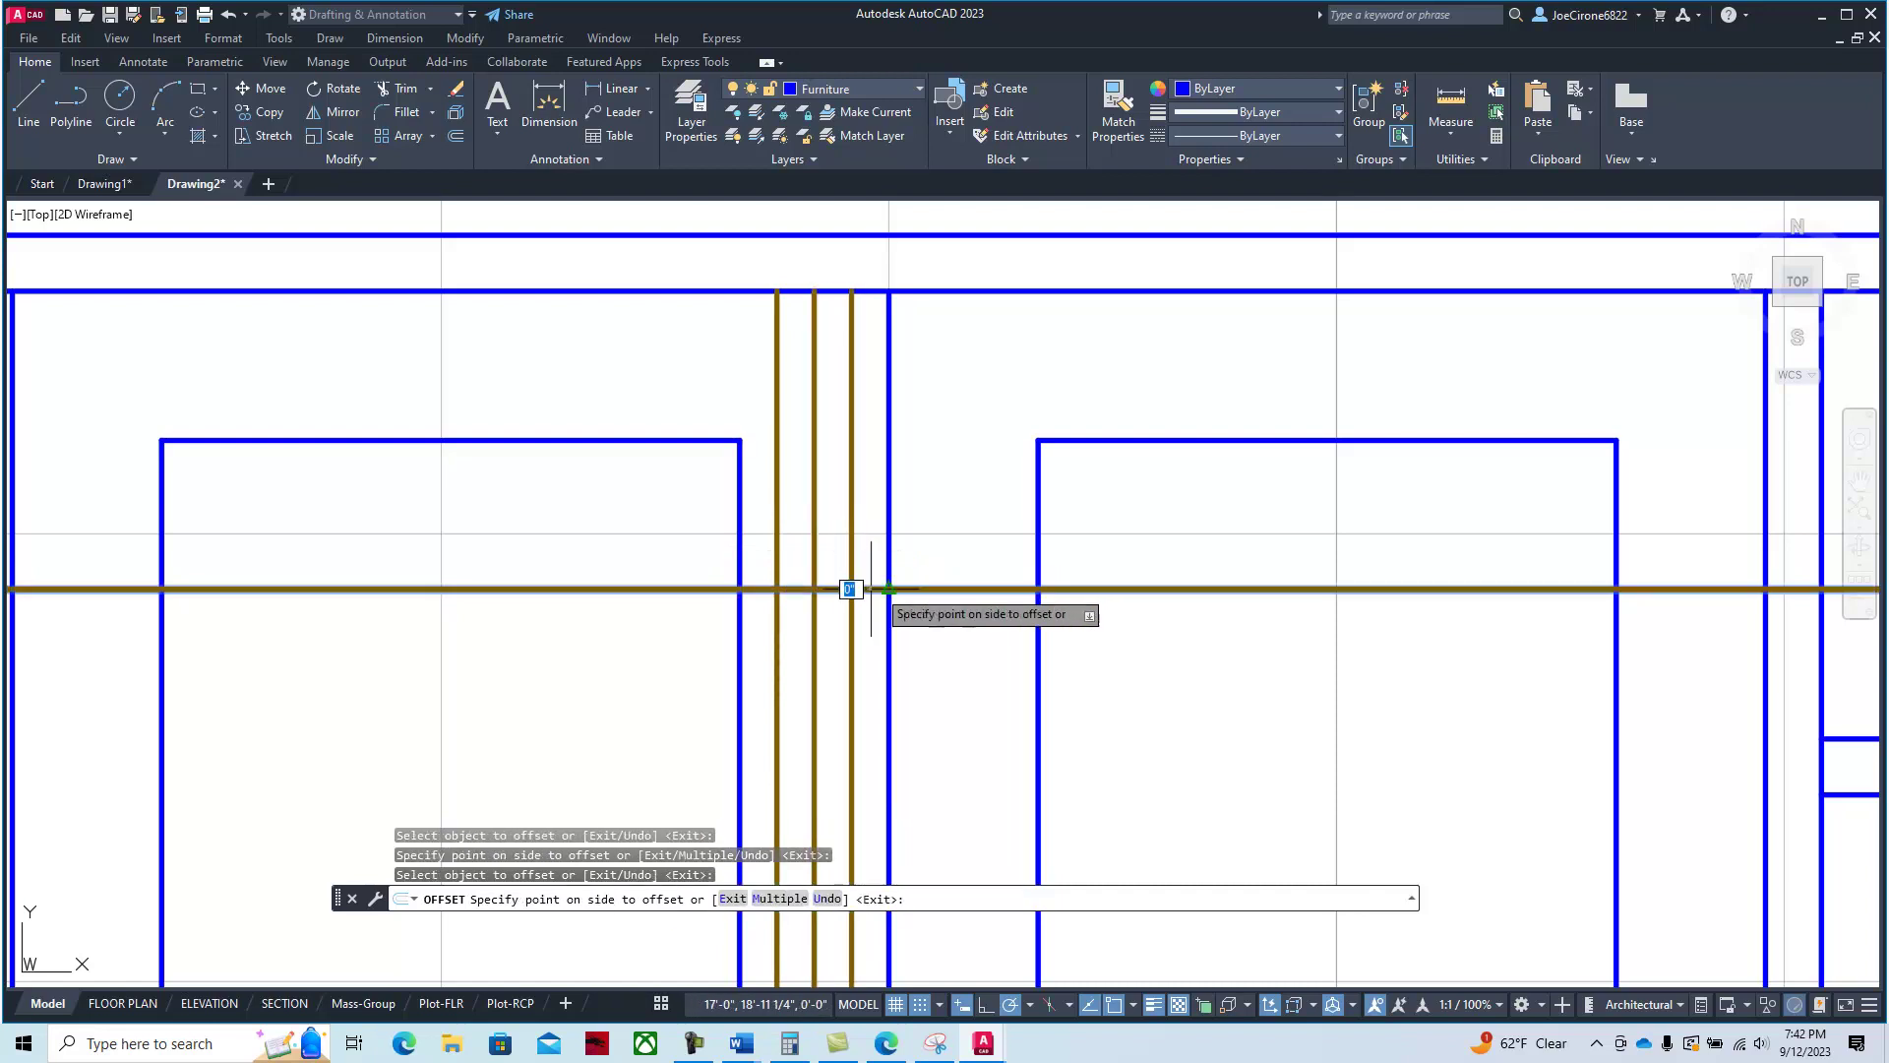
{"action": "left_click", "coordinate": [872, 543]}
{"action": "left_click", "coordinate": [870, 588]}
{"action": "left_click", "coordinate": [871, 646]}
{"action": "key", "text": "Return"}
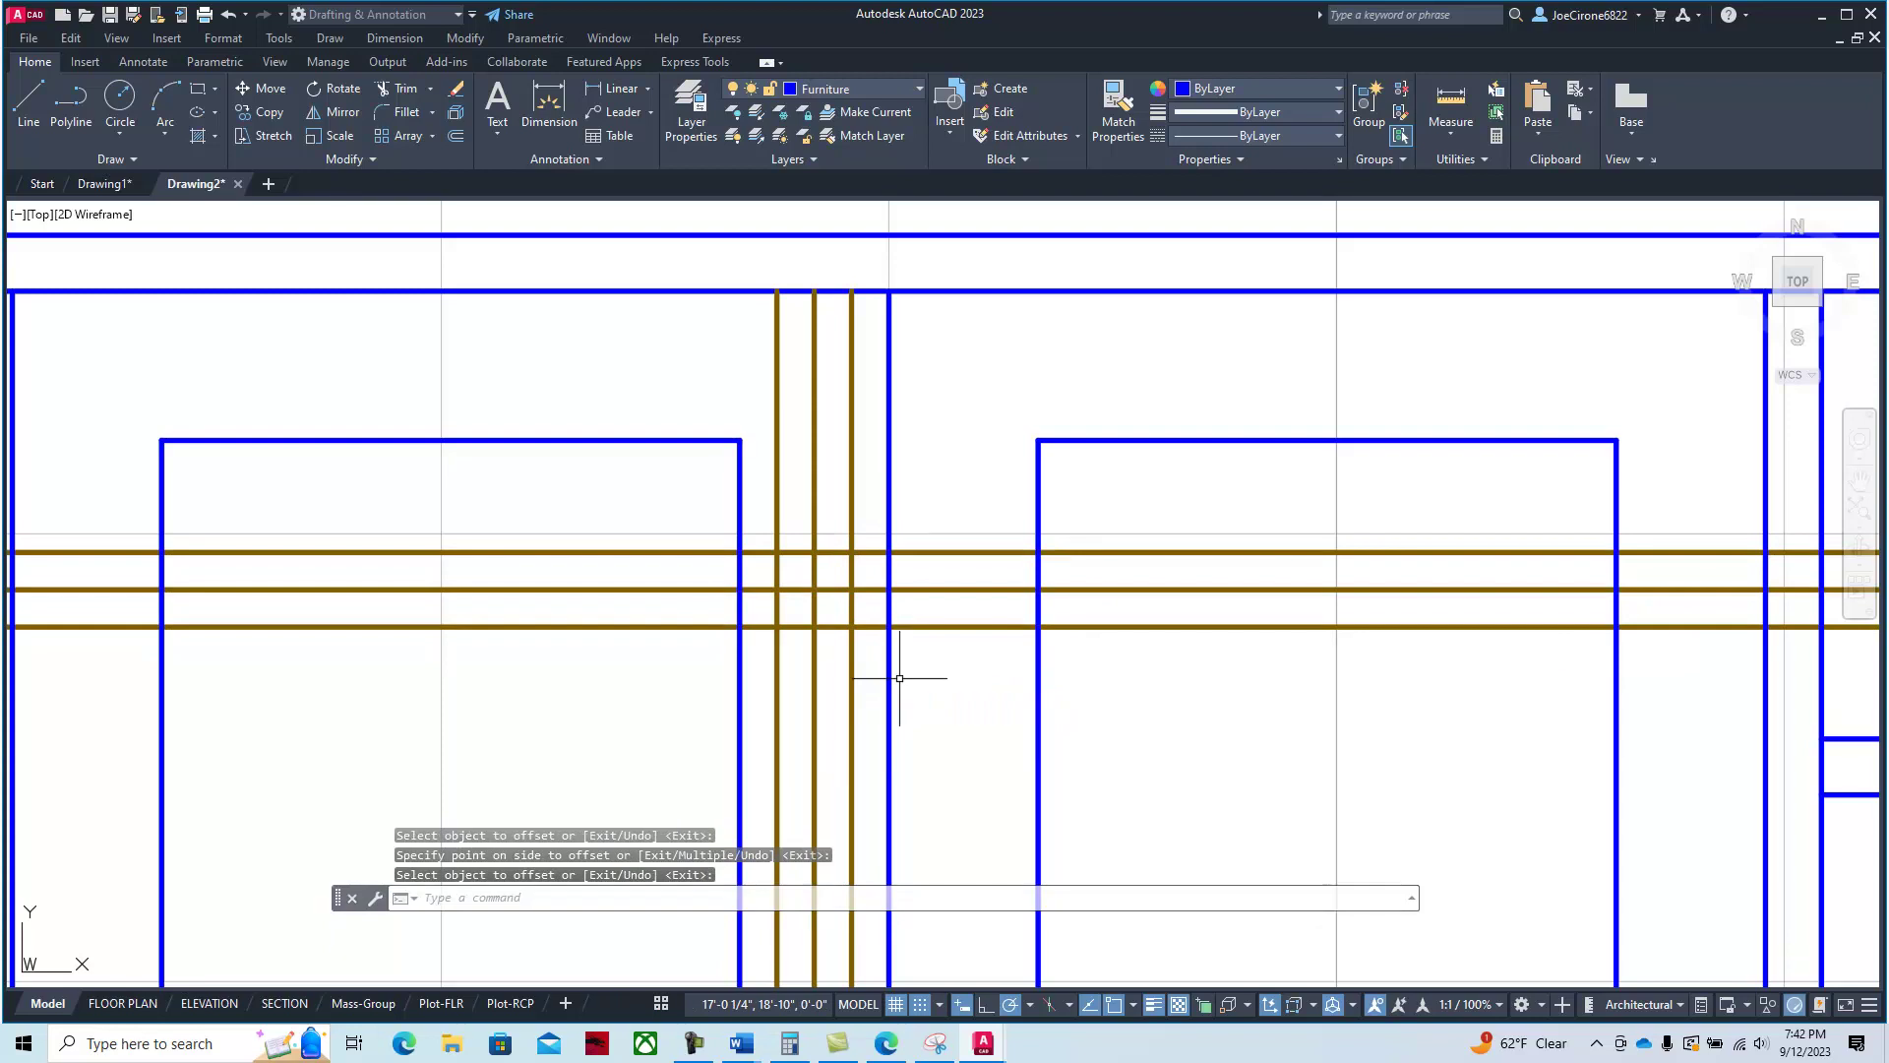
Trim the brown offset lines around the left door's knob, leaving a small square with its centre cross.
{"action": "left_click", "coordinate": [406, 99]}
{"action": "left_click", "coordinate": [777, 506]}
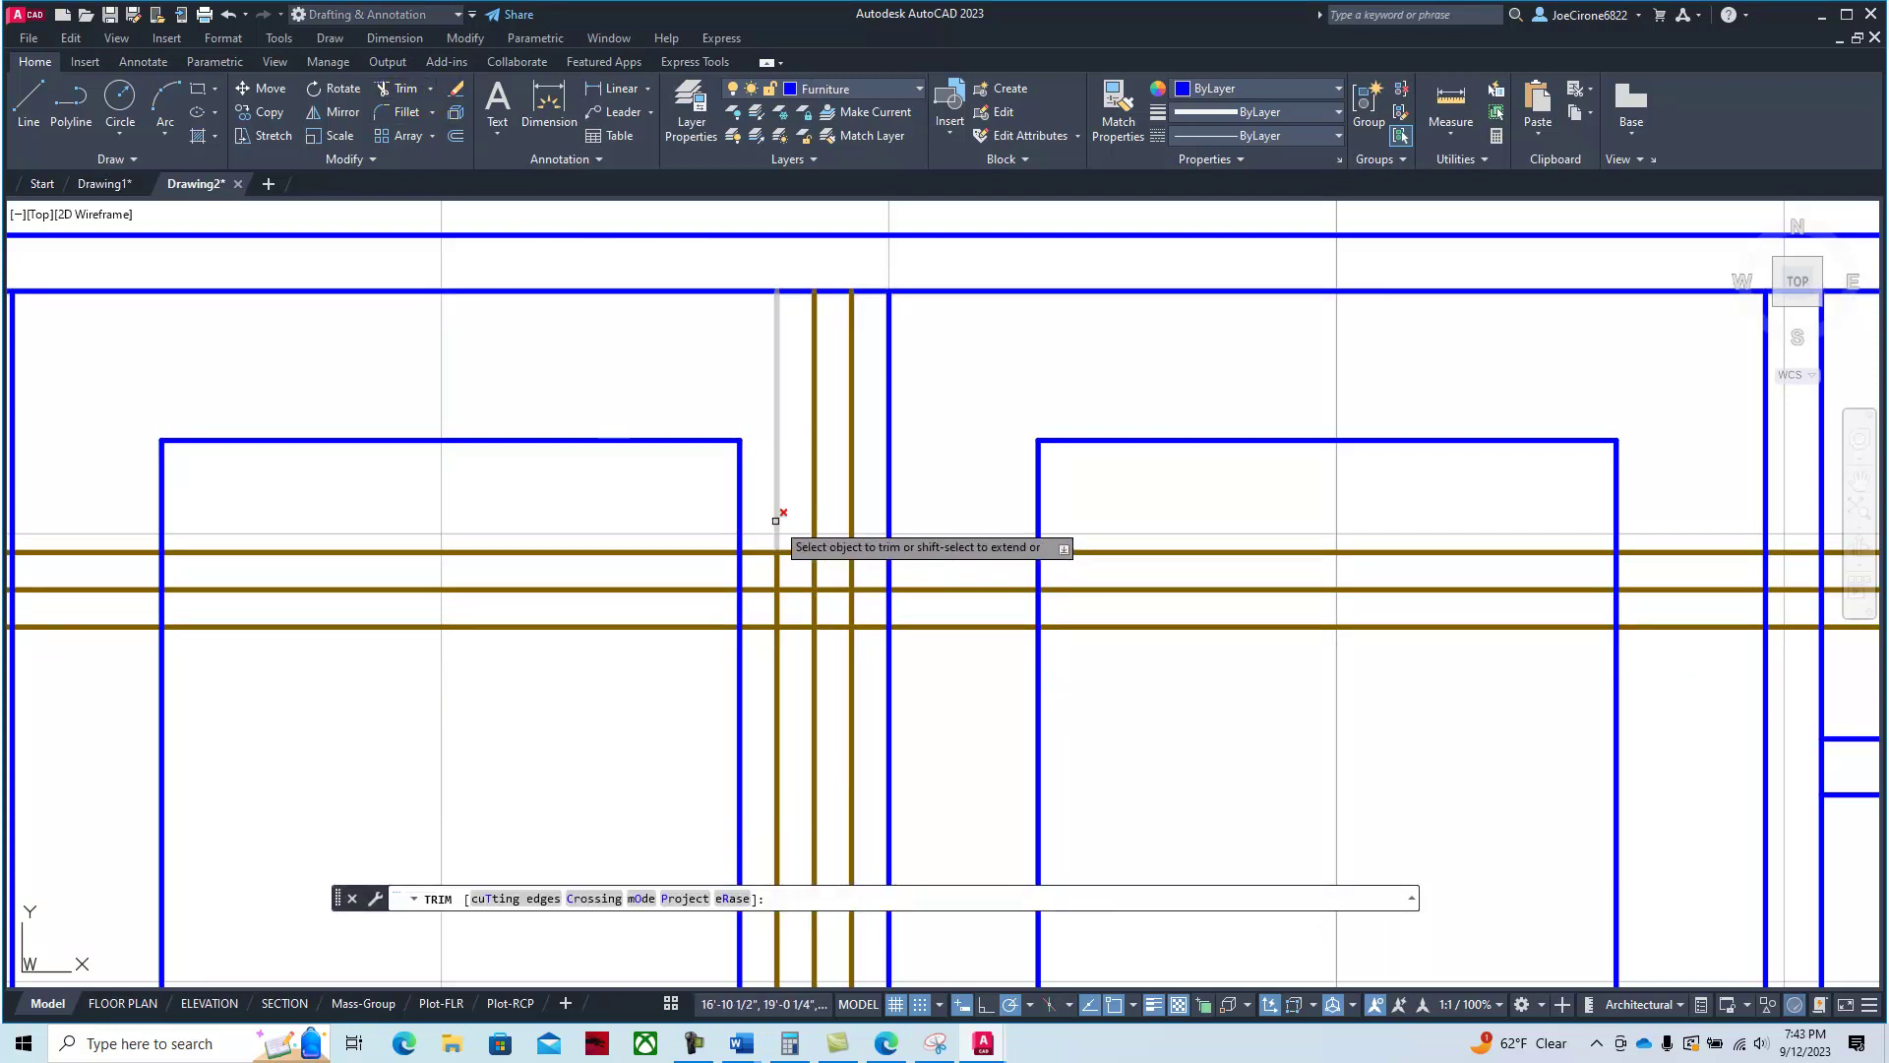
{"action": "left_click_drag", "start_coordinate": [852, 513], "coordinate": [828, 520]}
{"action": "left_click", "coordinate": [870, 553]}
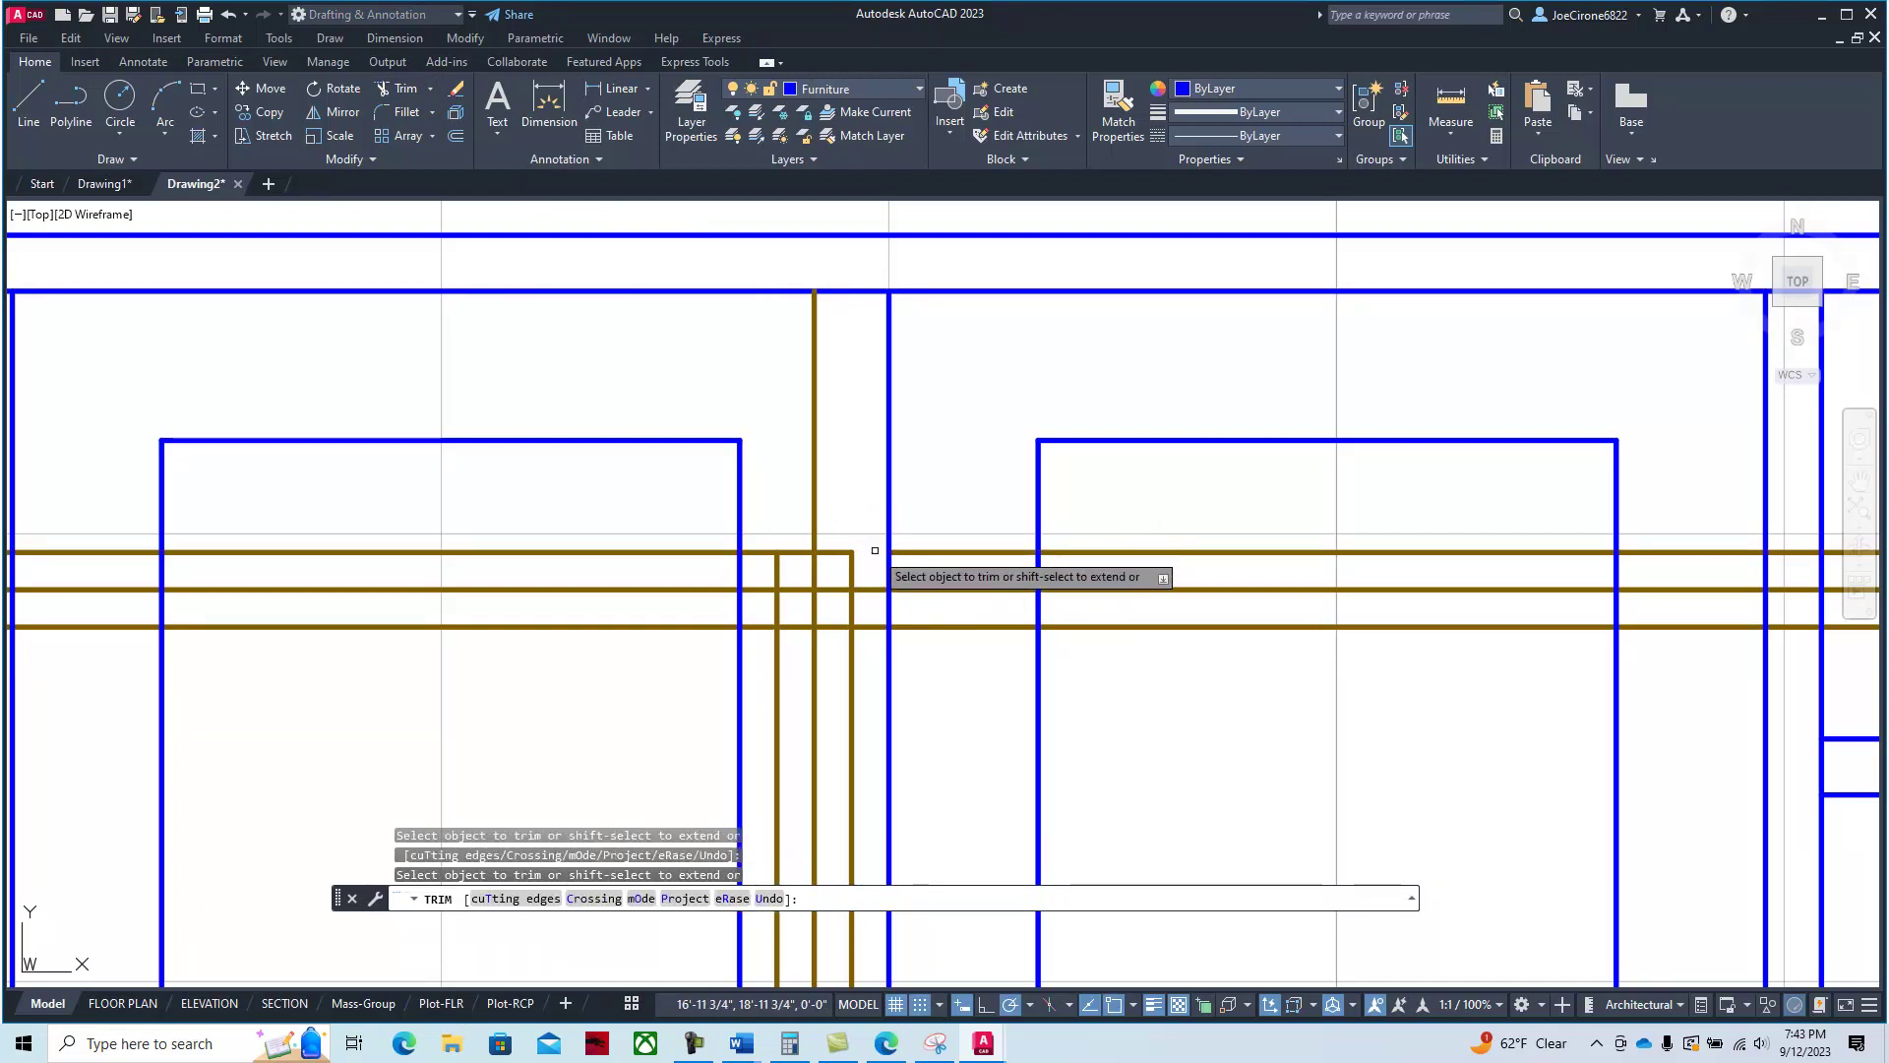
{"action": "mouse_move", "coordinate": [870, 561]}
{"action": "left_mouse_down"}
{"action": "mouse_move", "coordinate": [878, 665]}
{"action": "mouse_move", "coordinate": [763, 687]}
{"action": "left_mouse_up"}
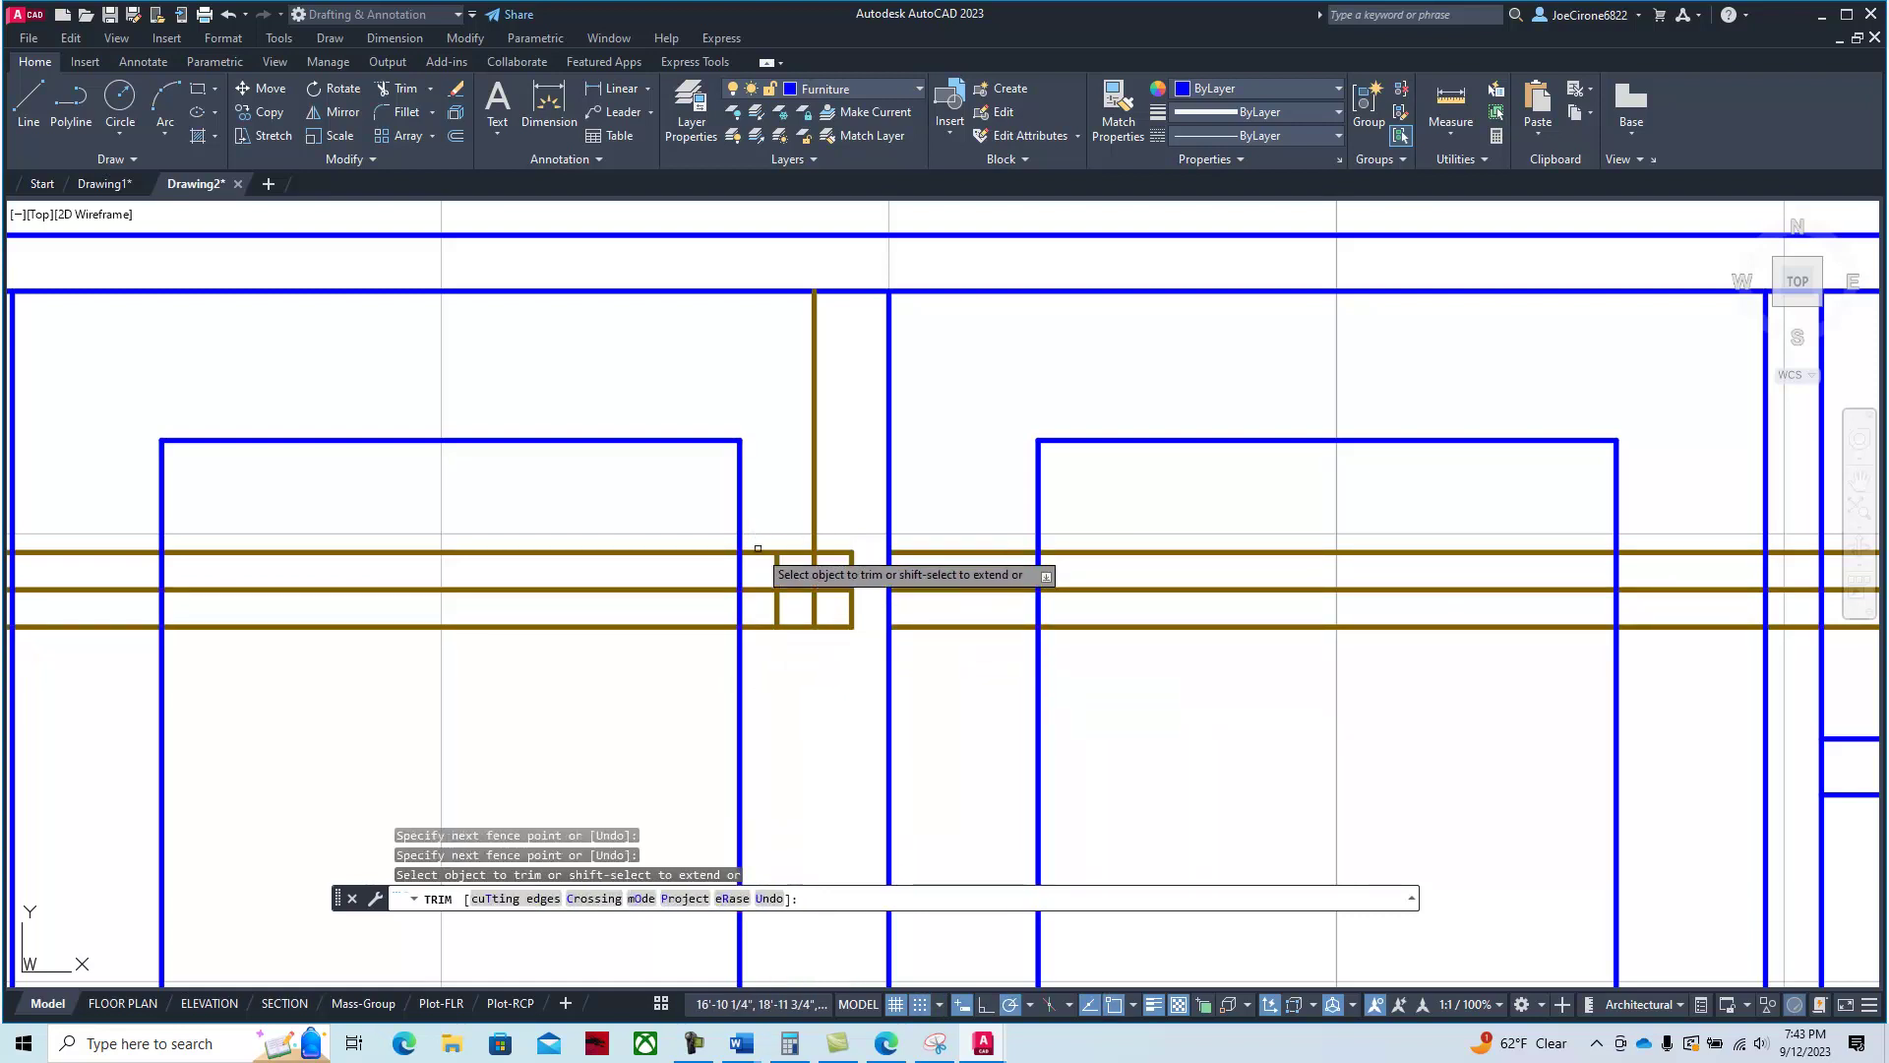
{"action": "left_click", "coordinate": [758, 590]}
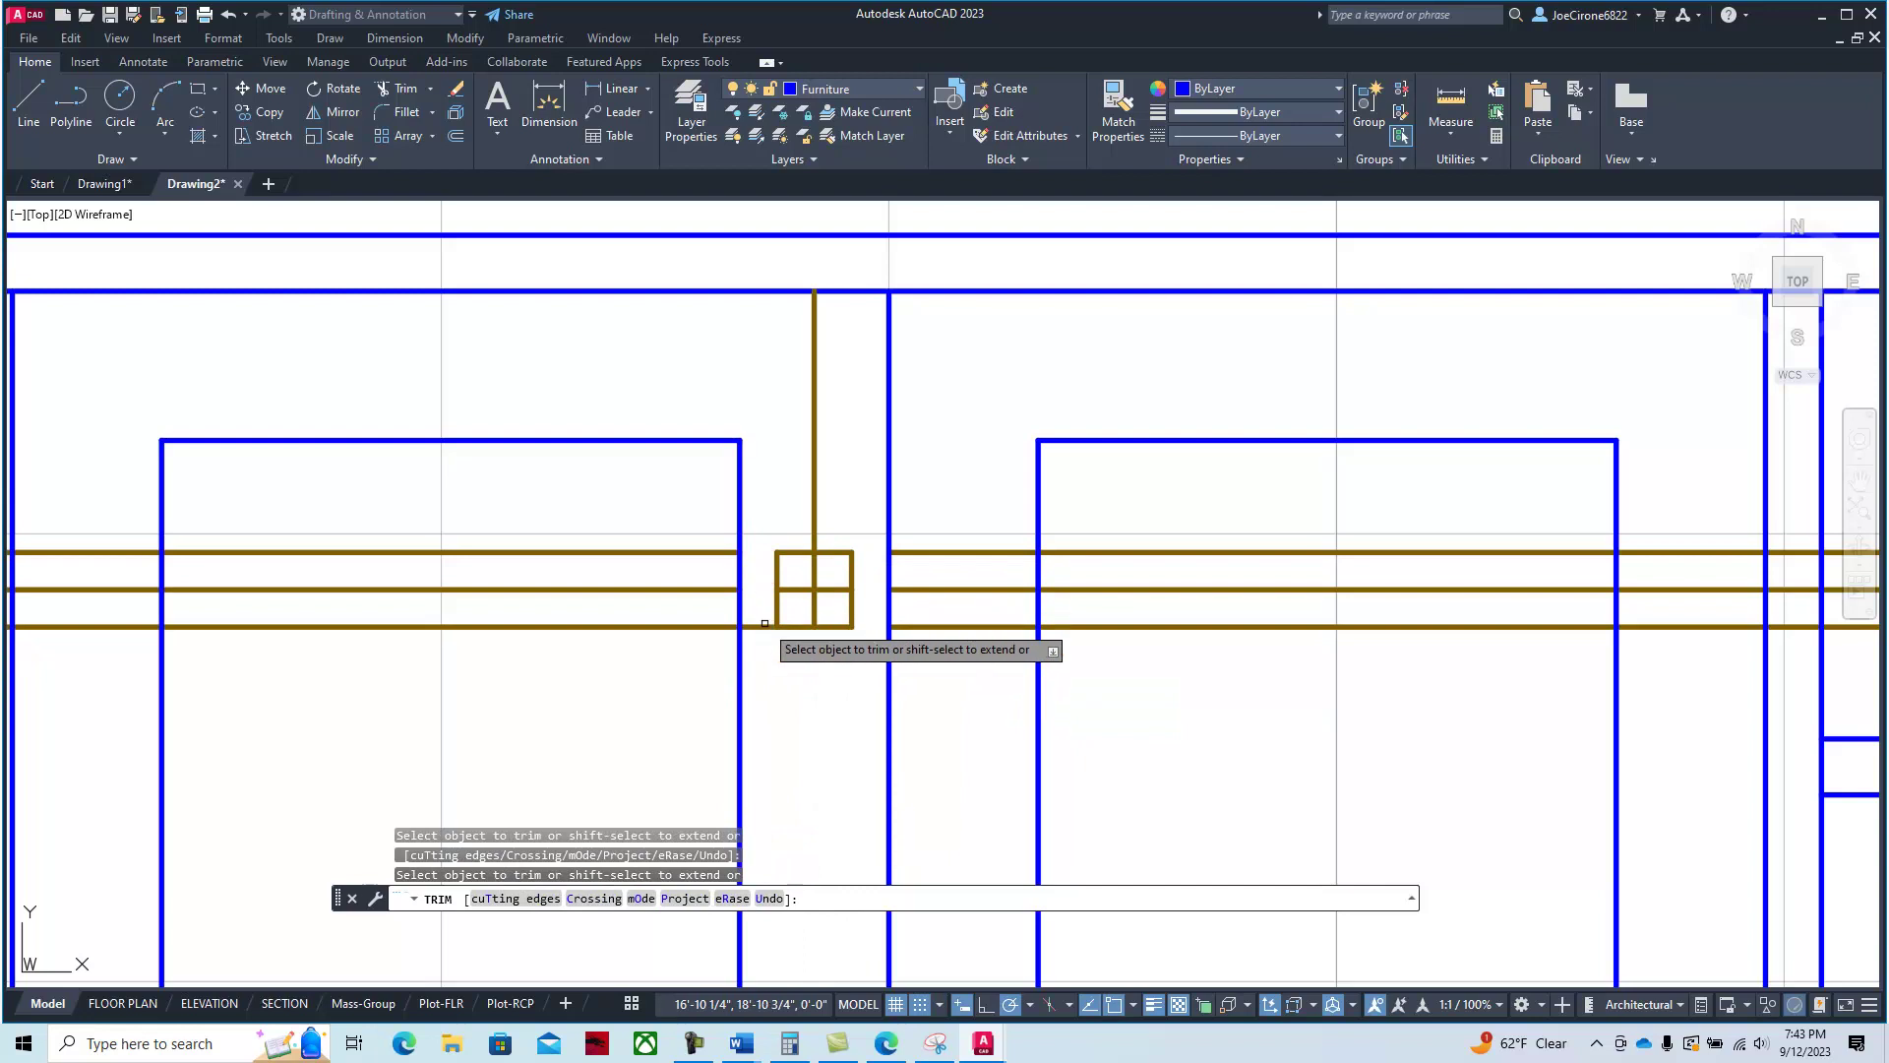
{"action": "left_click", "coordinate": [757, 626]}
{"action": "left_click", "coordinate": [813, 490]}
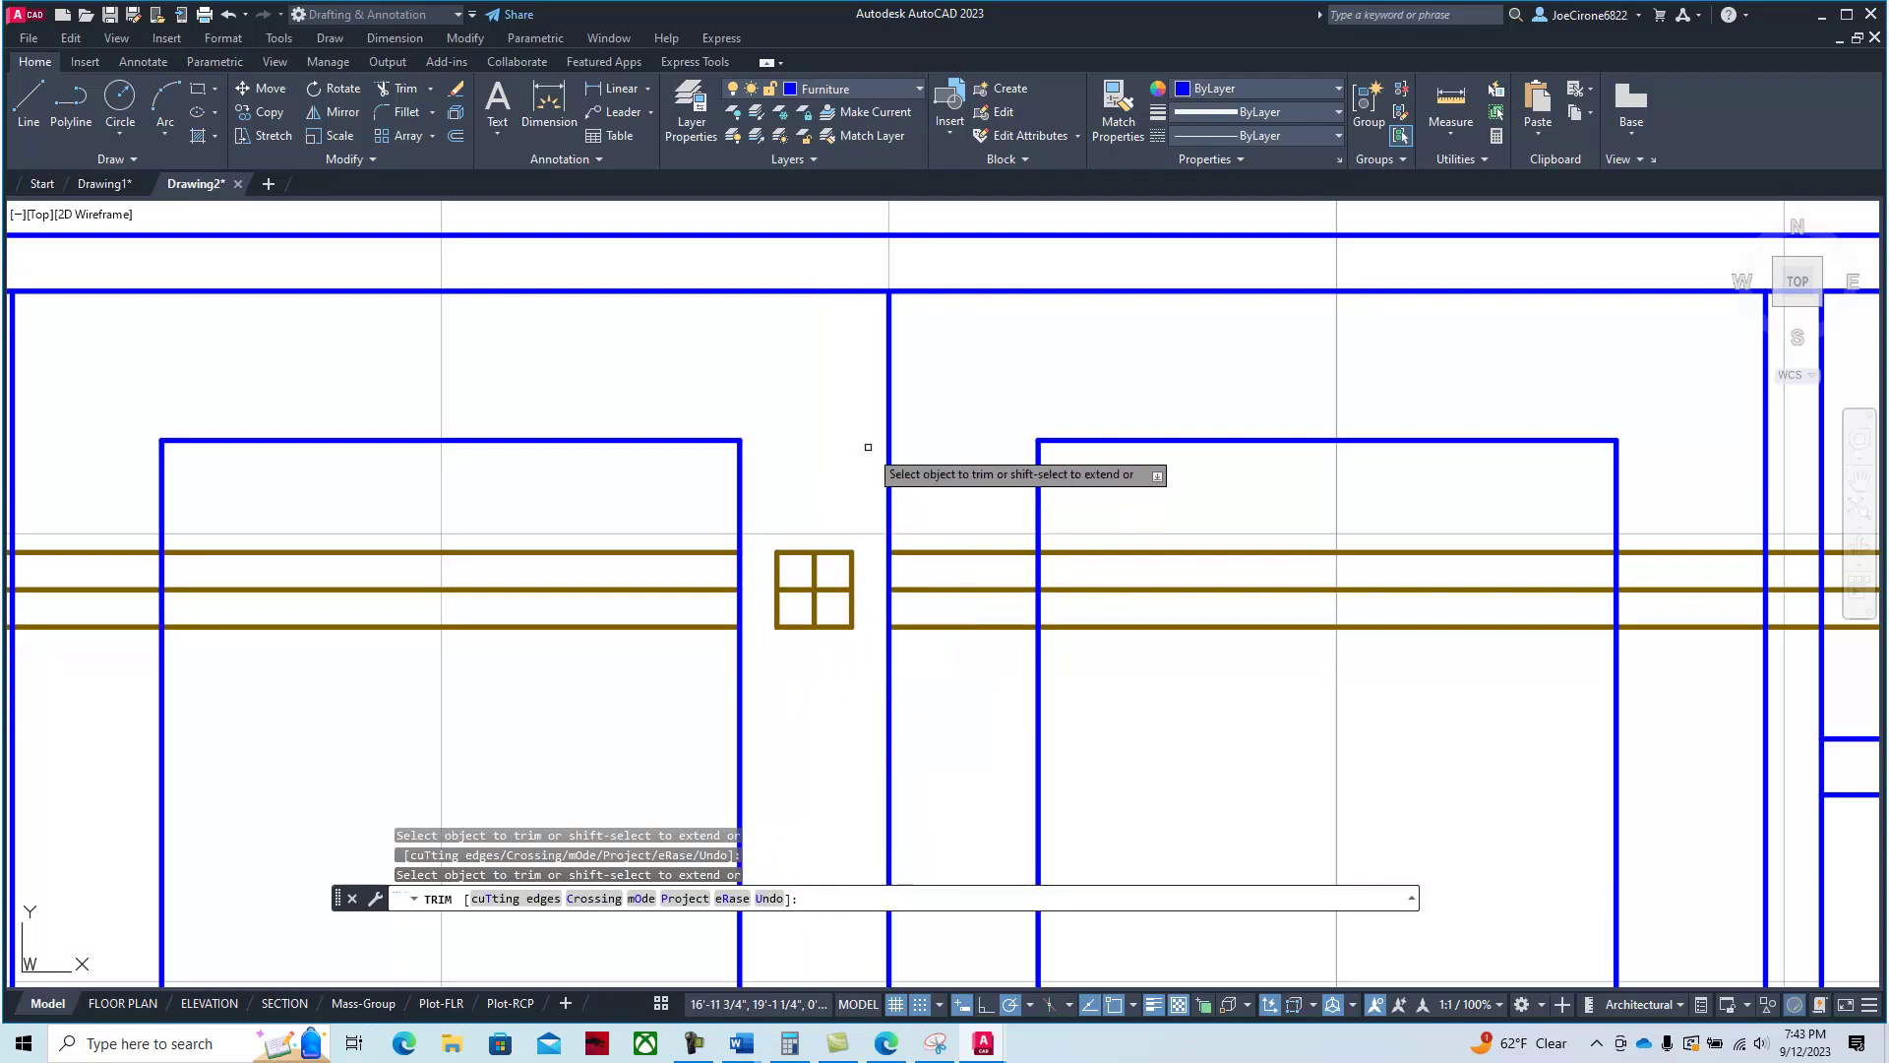
{"action": "key", "text": "Return"}
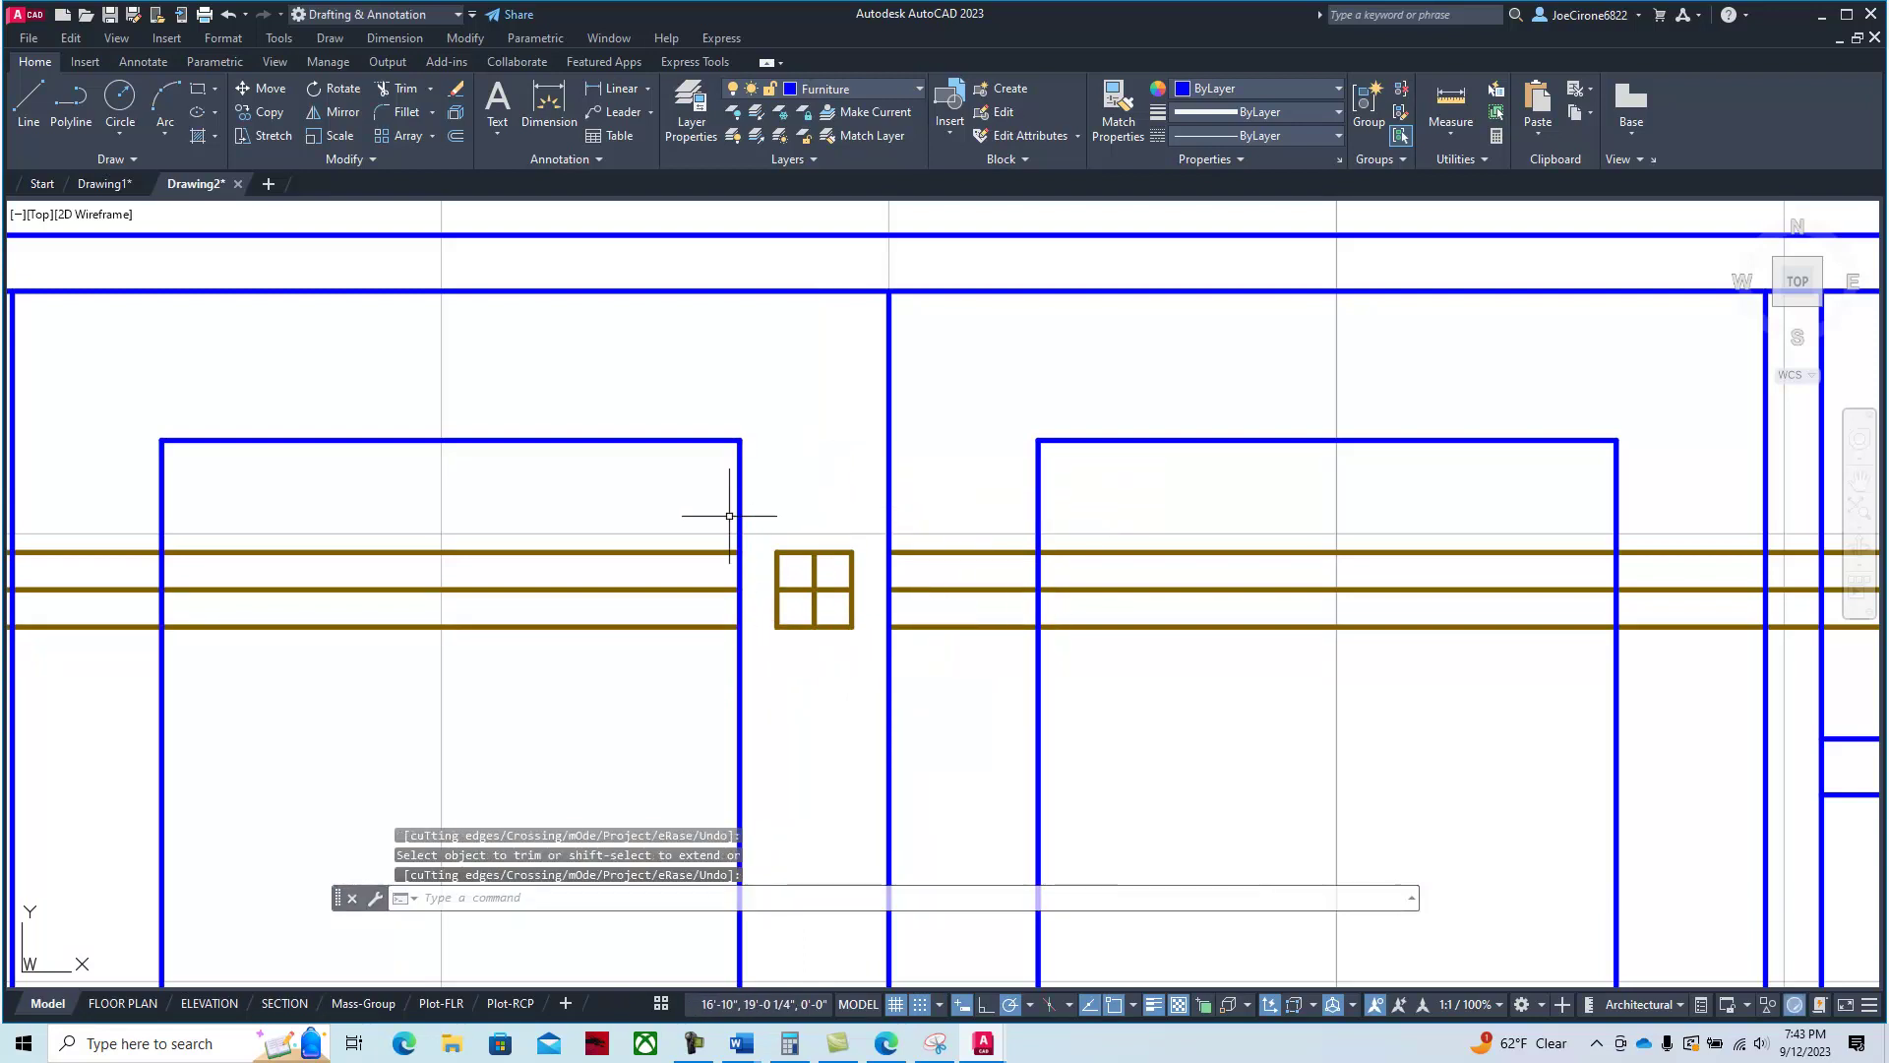
Erase the leftover brown horizontal line segments on both sides of the left door's knob.
{"action": "left_click", "coordinate": [675, 533]}
{"action": "left_click", "coordinate": [603, 640]}
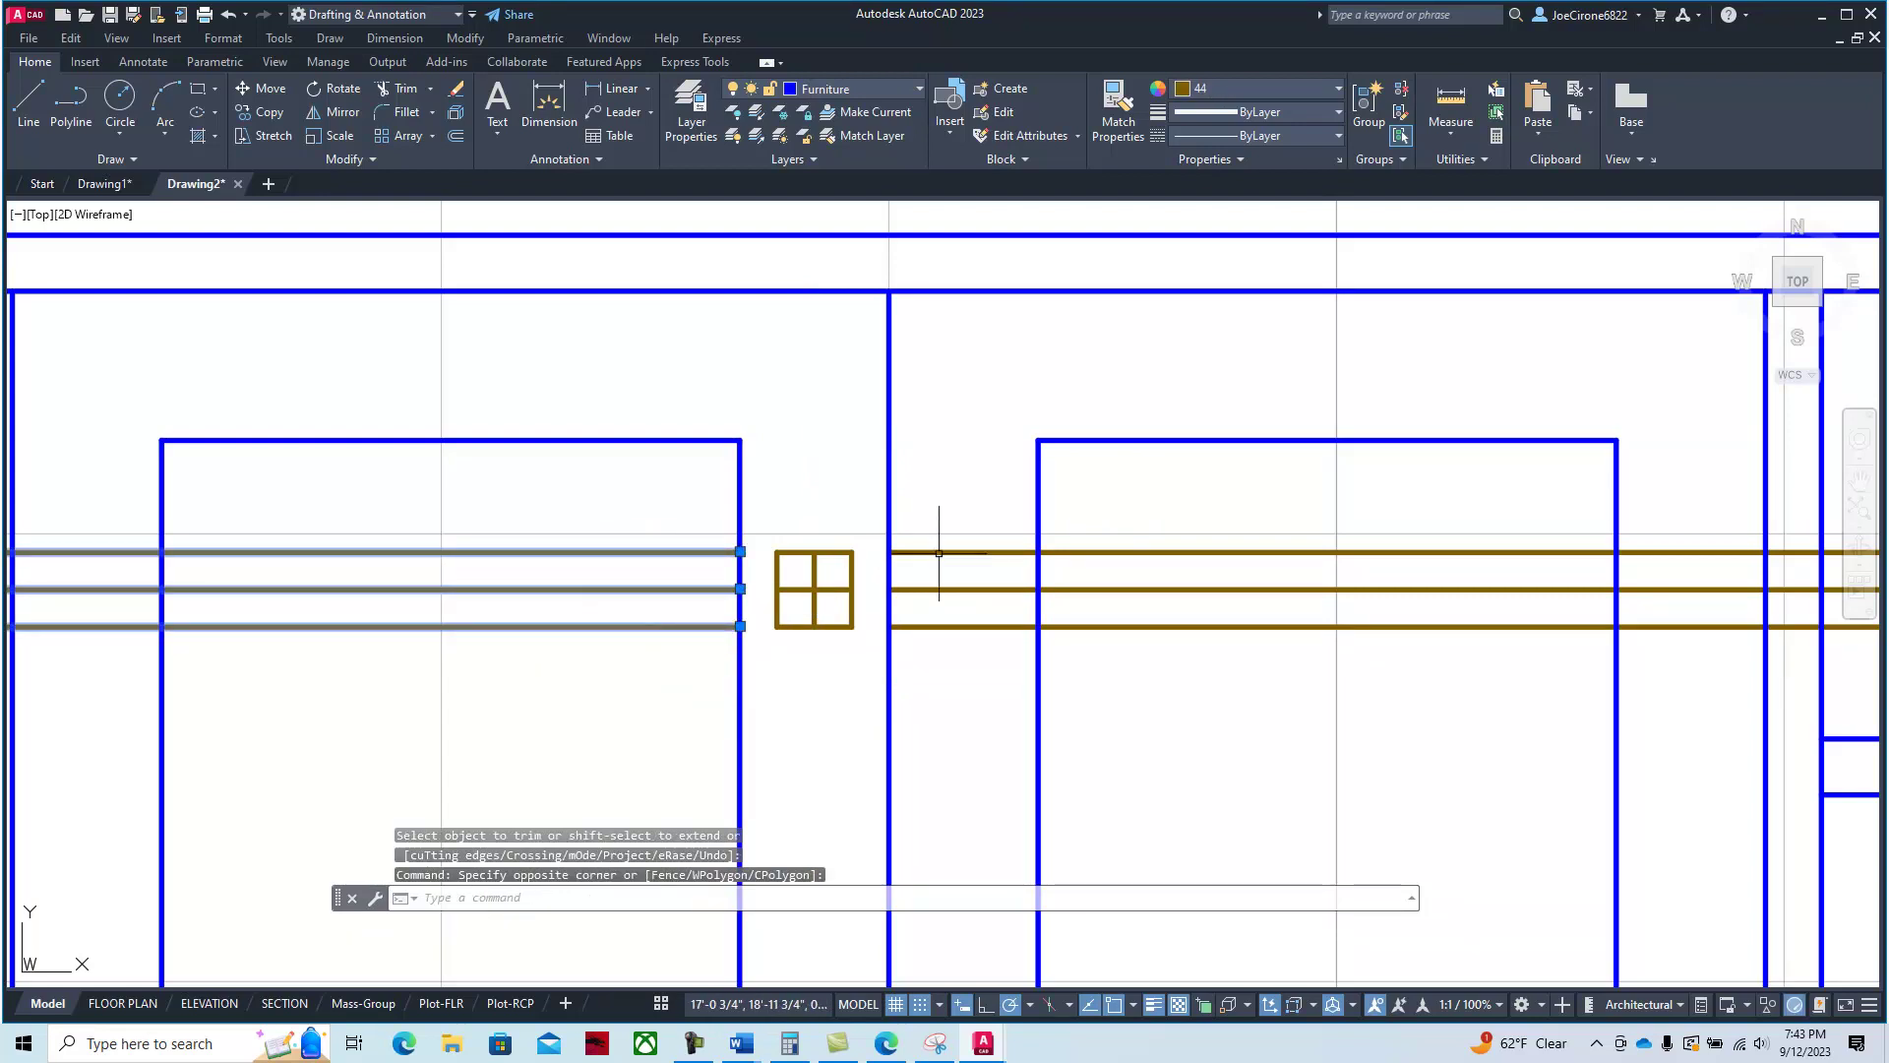
{"action": "left_click", "coordinate": [1150, 521]}
{"action": "left_click", "coordinate": [1117, 669]}
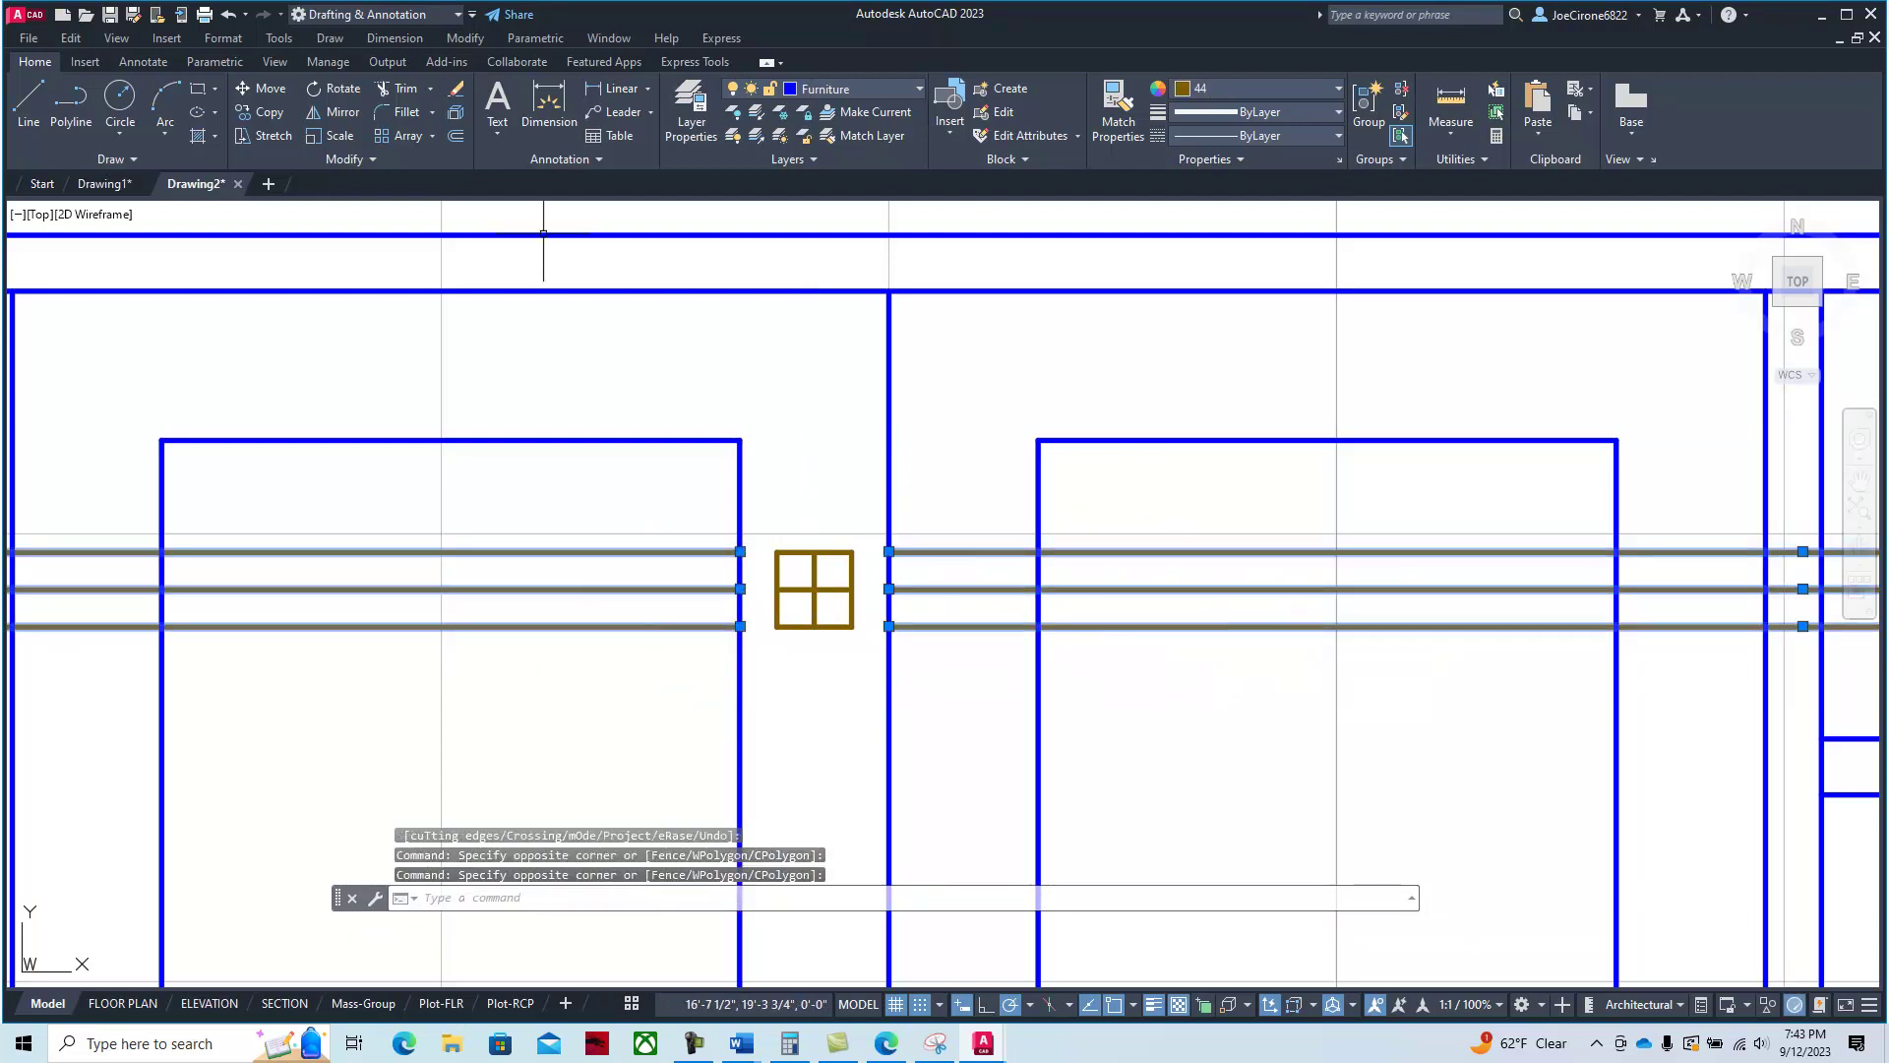
{"action": "left_click", "coordinate": [456, 90]}
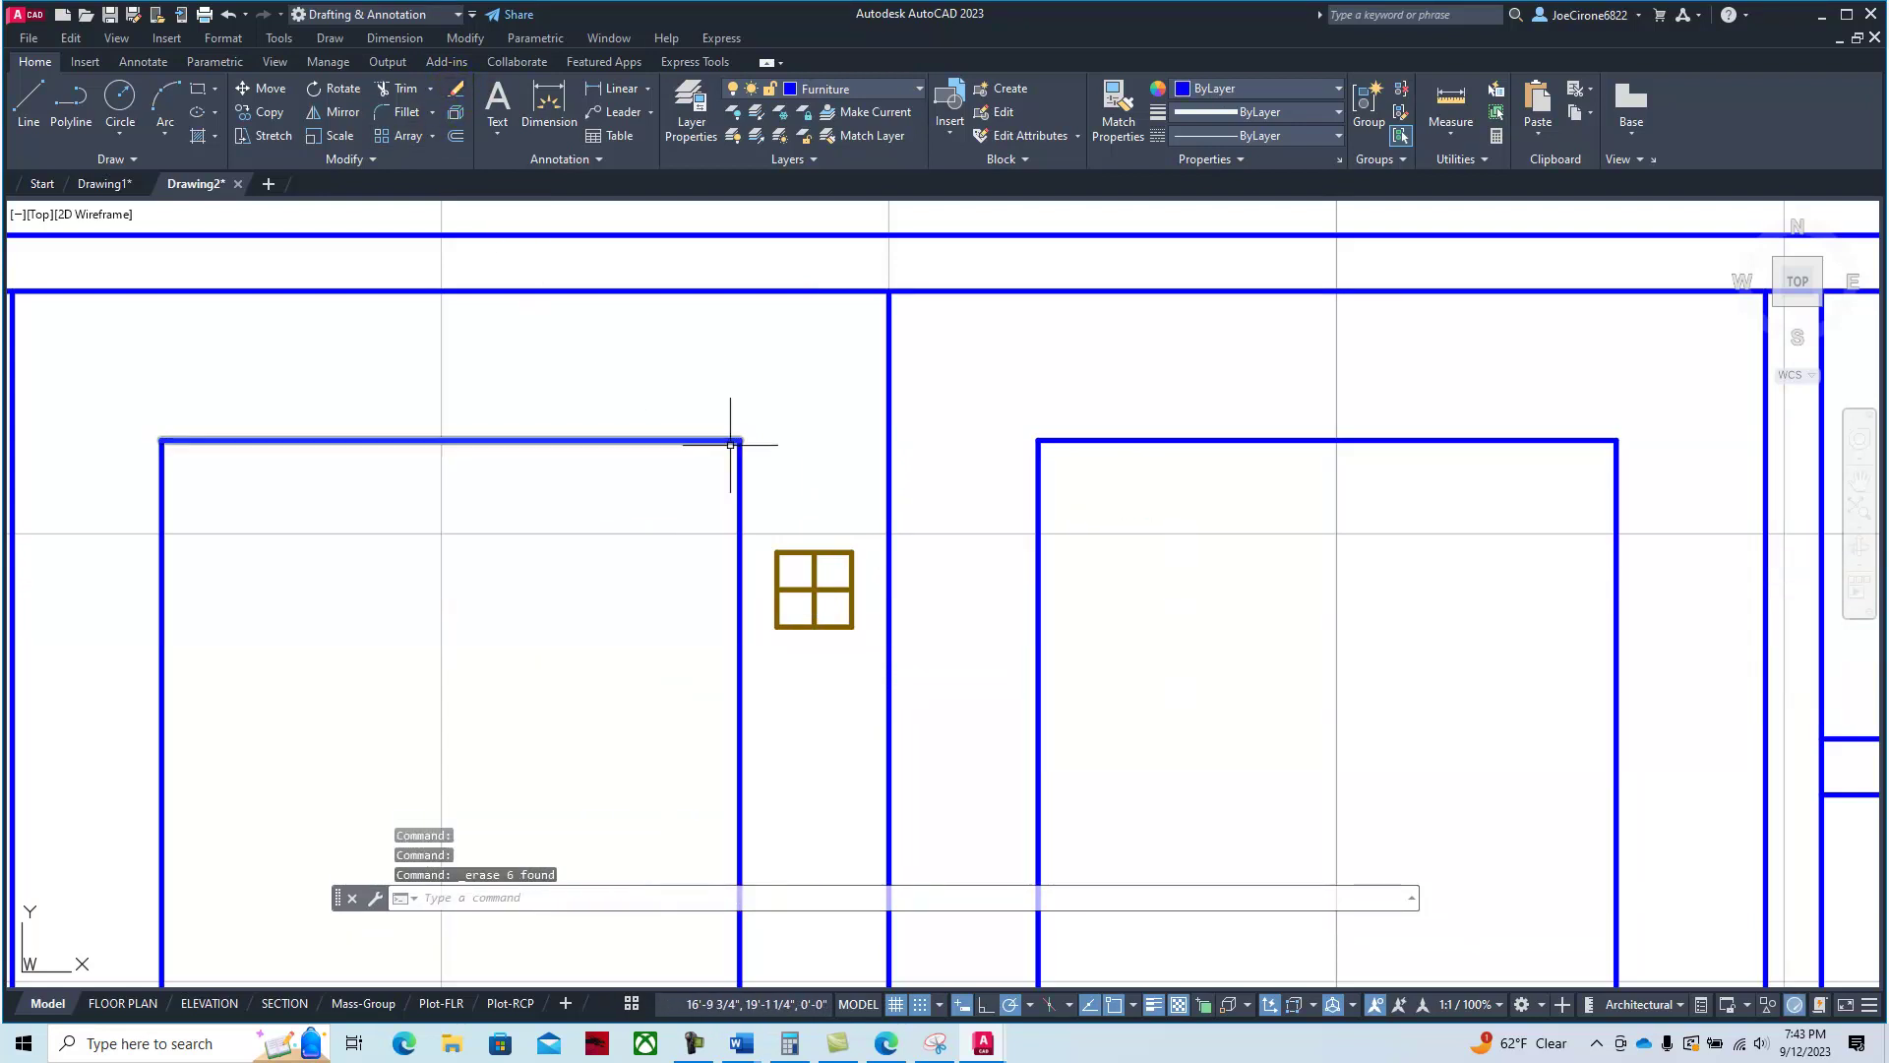
Check the knobs in the reference drawing and mirror the left door's knob about the line between the doors, keeping the original.
{"action": "scroll", "coordinate": [766, 519], "scroll_direction": "down", "scroll_amount": 3}
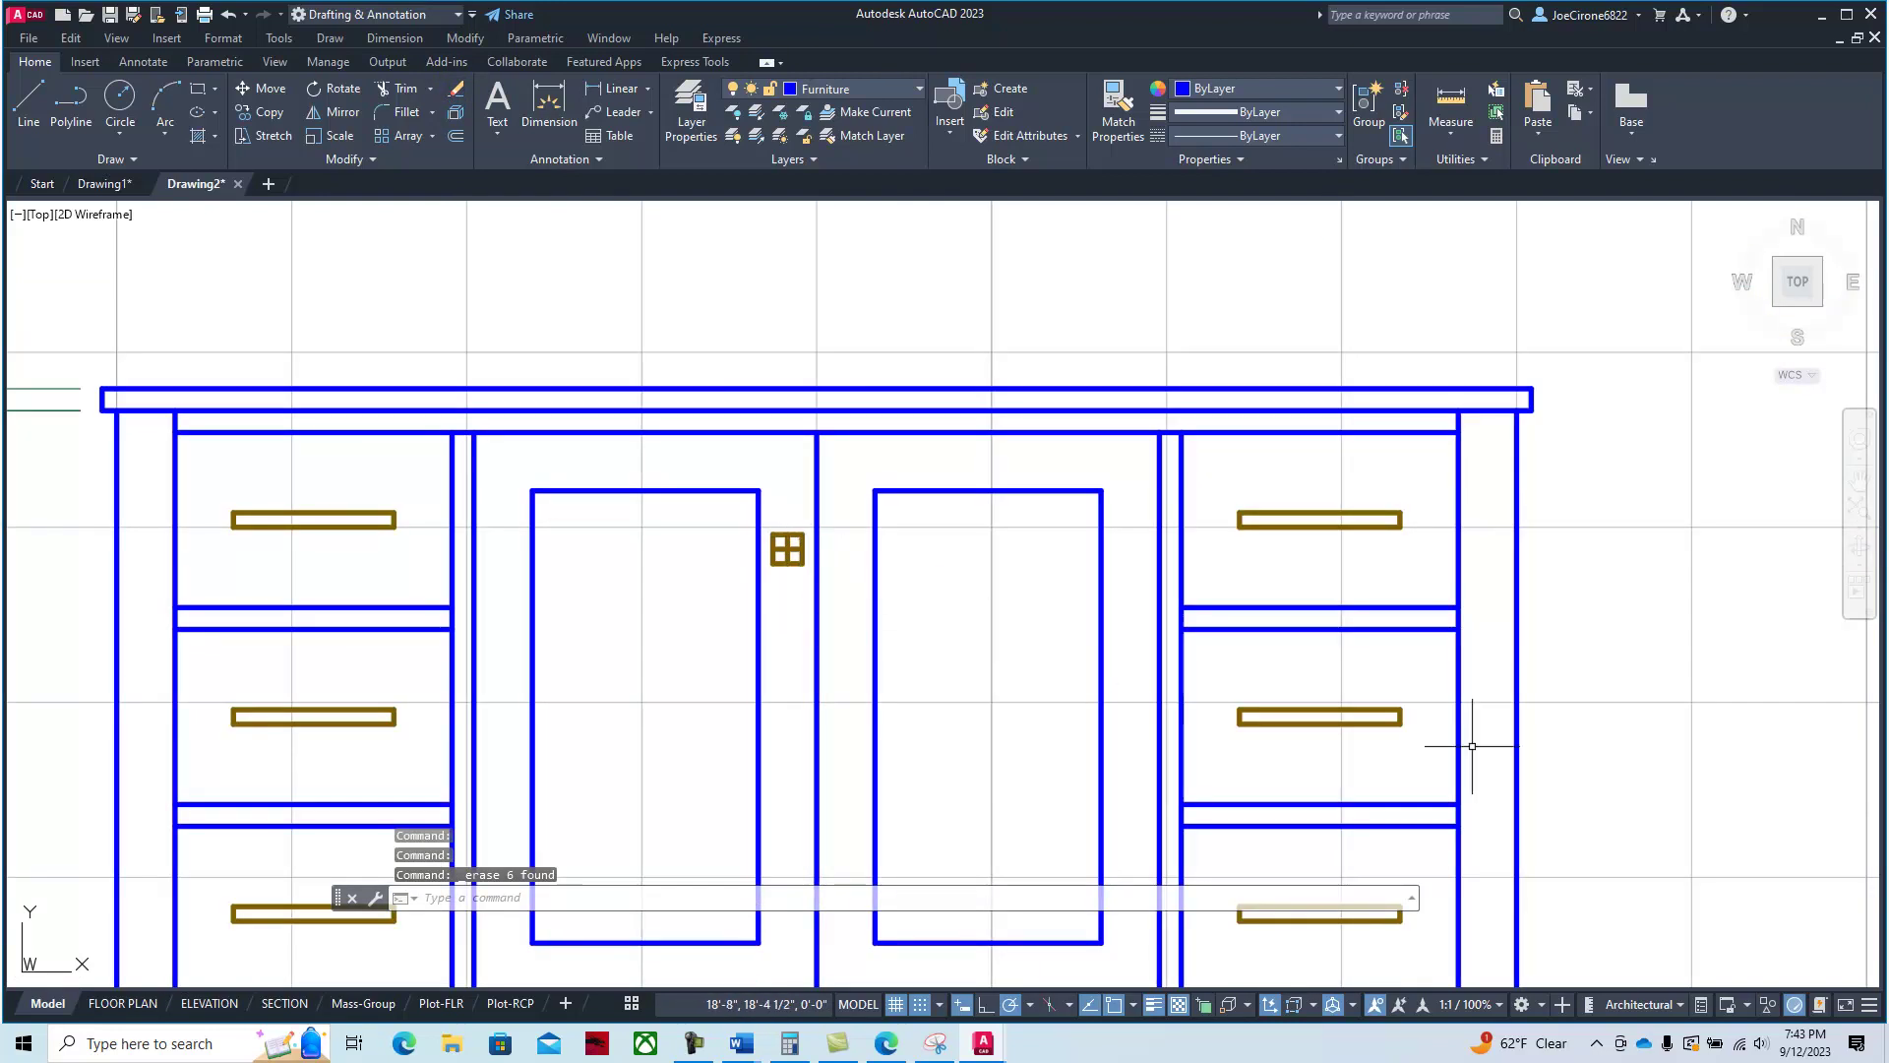
{"action": "key", "text": "alt+Tab"}
{"action": "left_click_drag", "start_coordinate": [1644, 51], "coordinate": [1075, 177]}
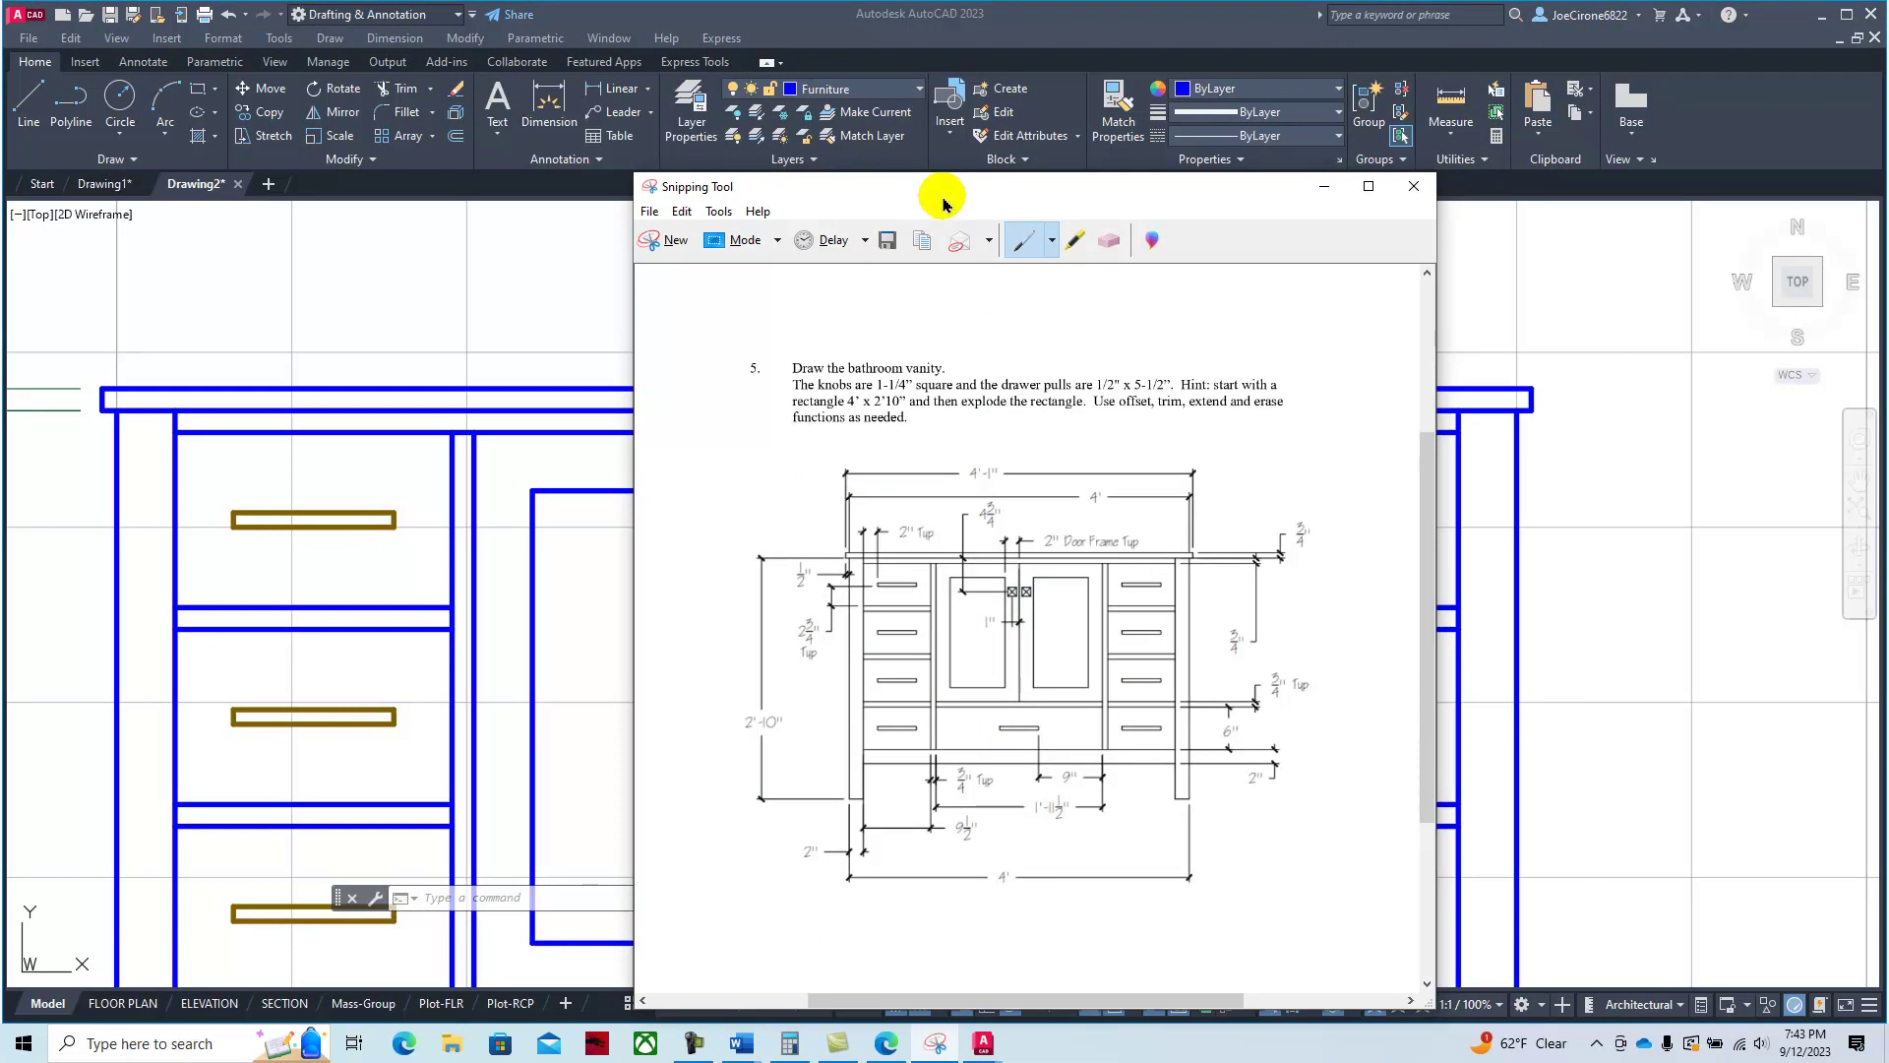
{"action": "left_click_drag", "start_coordinate": [945, 192], "coordinate": [1457, 192]}
{"action": "key", "text": "alt+Tab"}
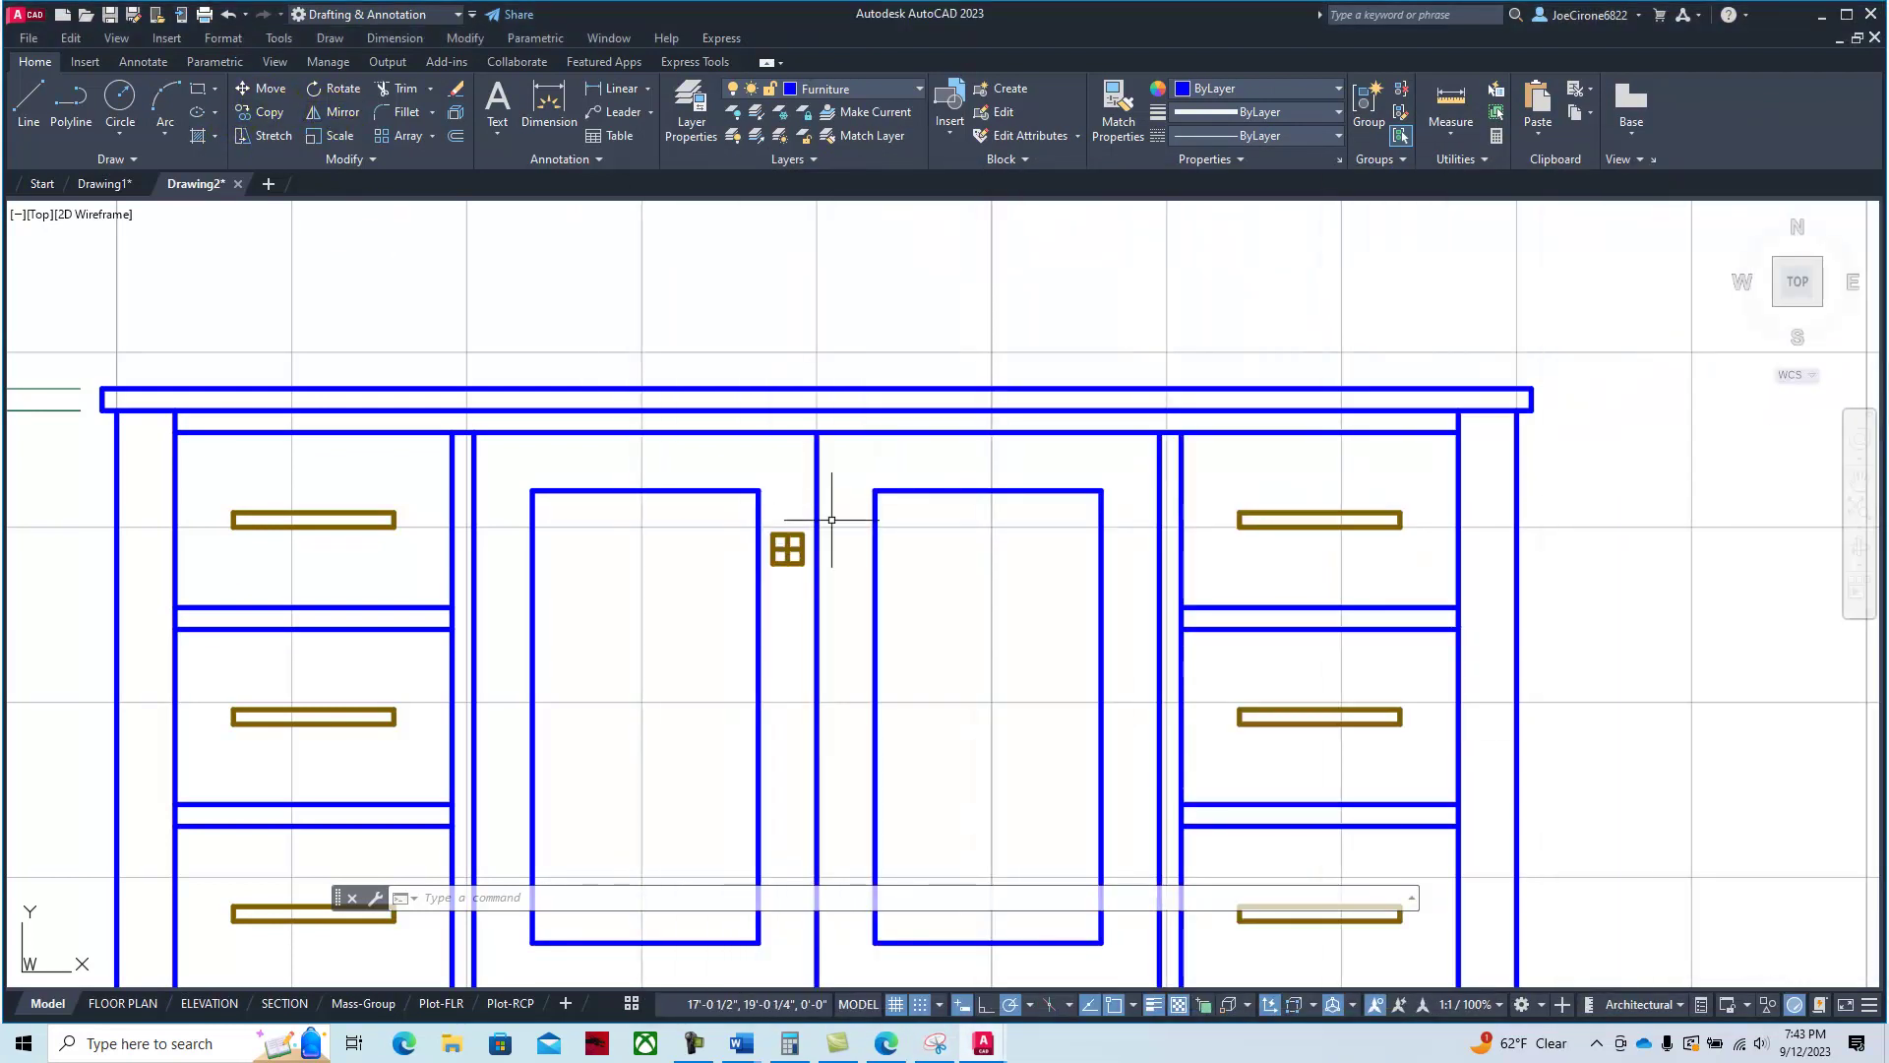
{"action": "left_click", "coordinate": [344, 113]}
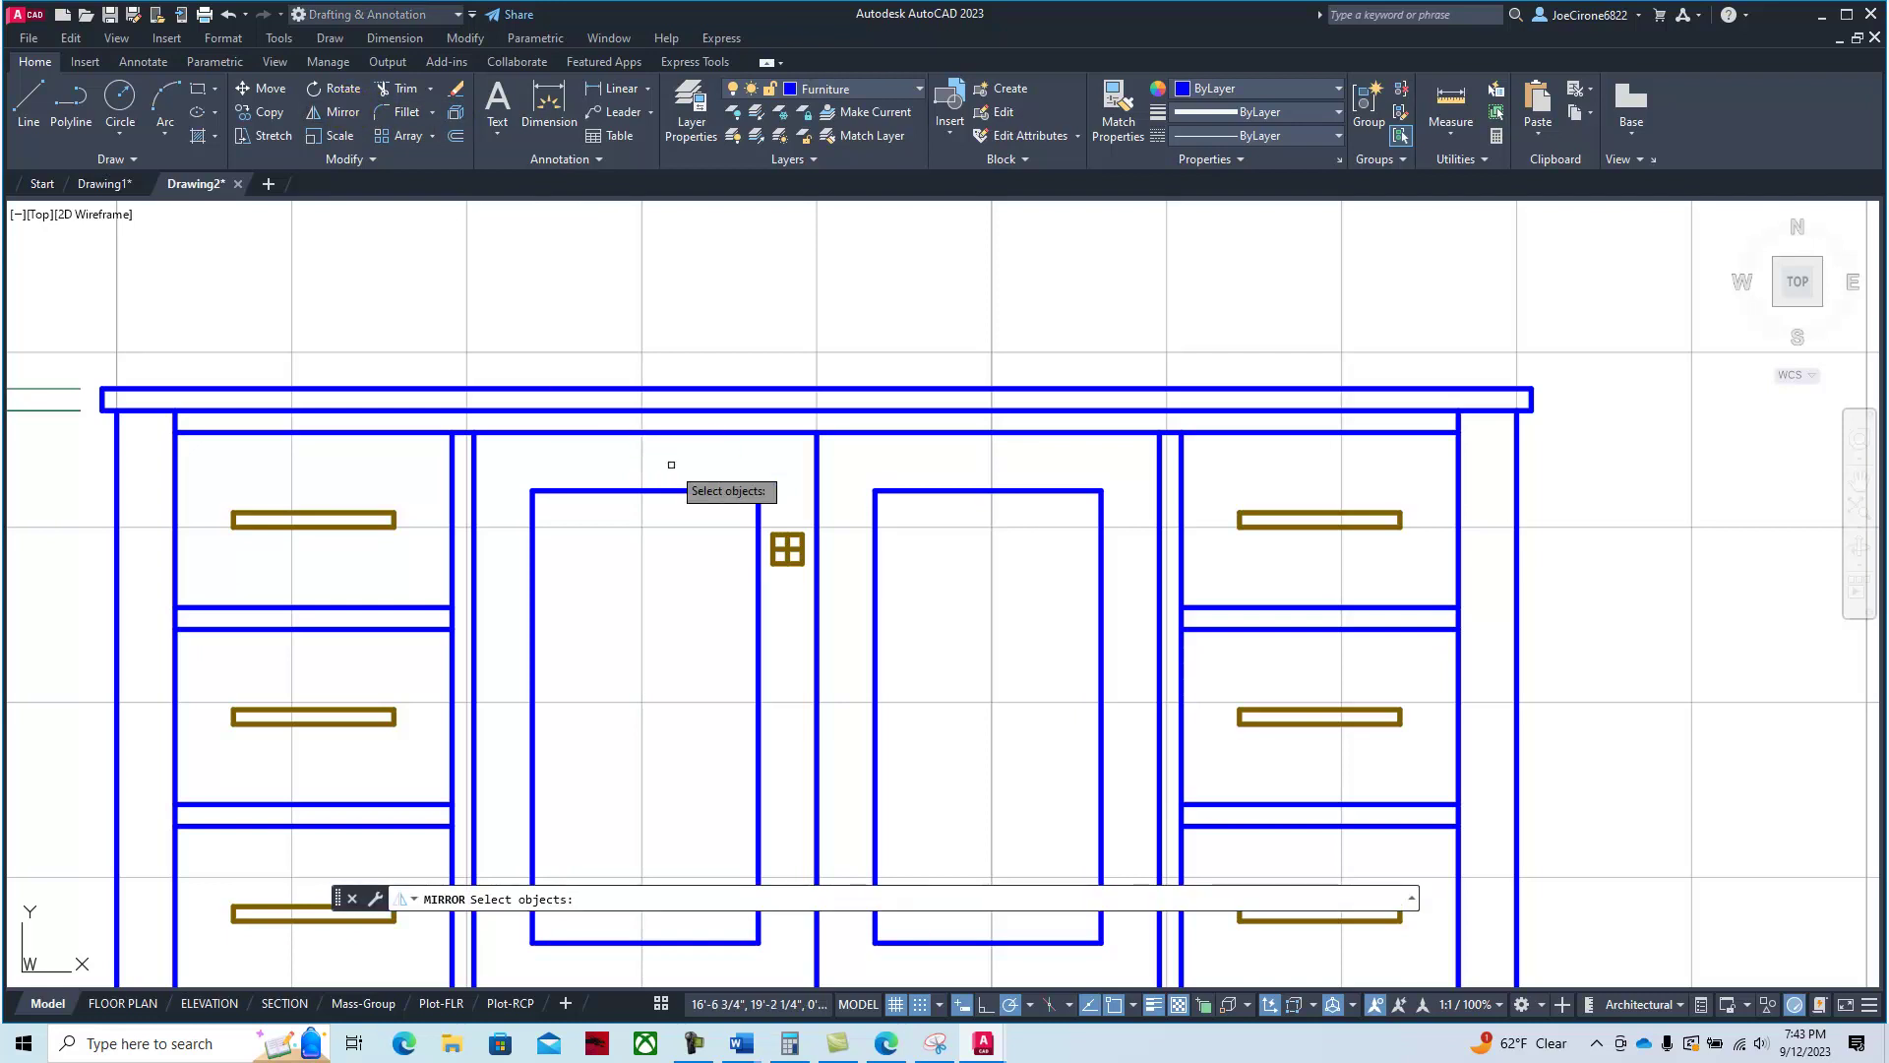
{"action": "left_click", "coordinate": [768, 517]}
{"action": "left_click", "coordinate": [808, 579]}
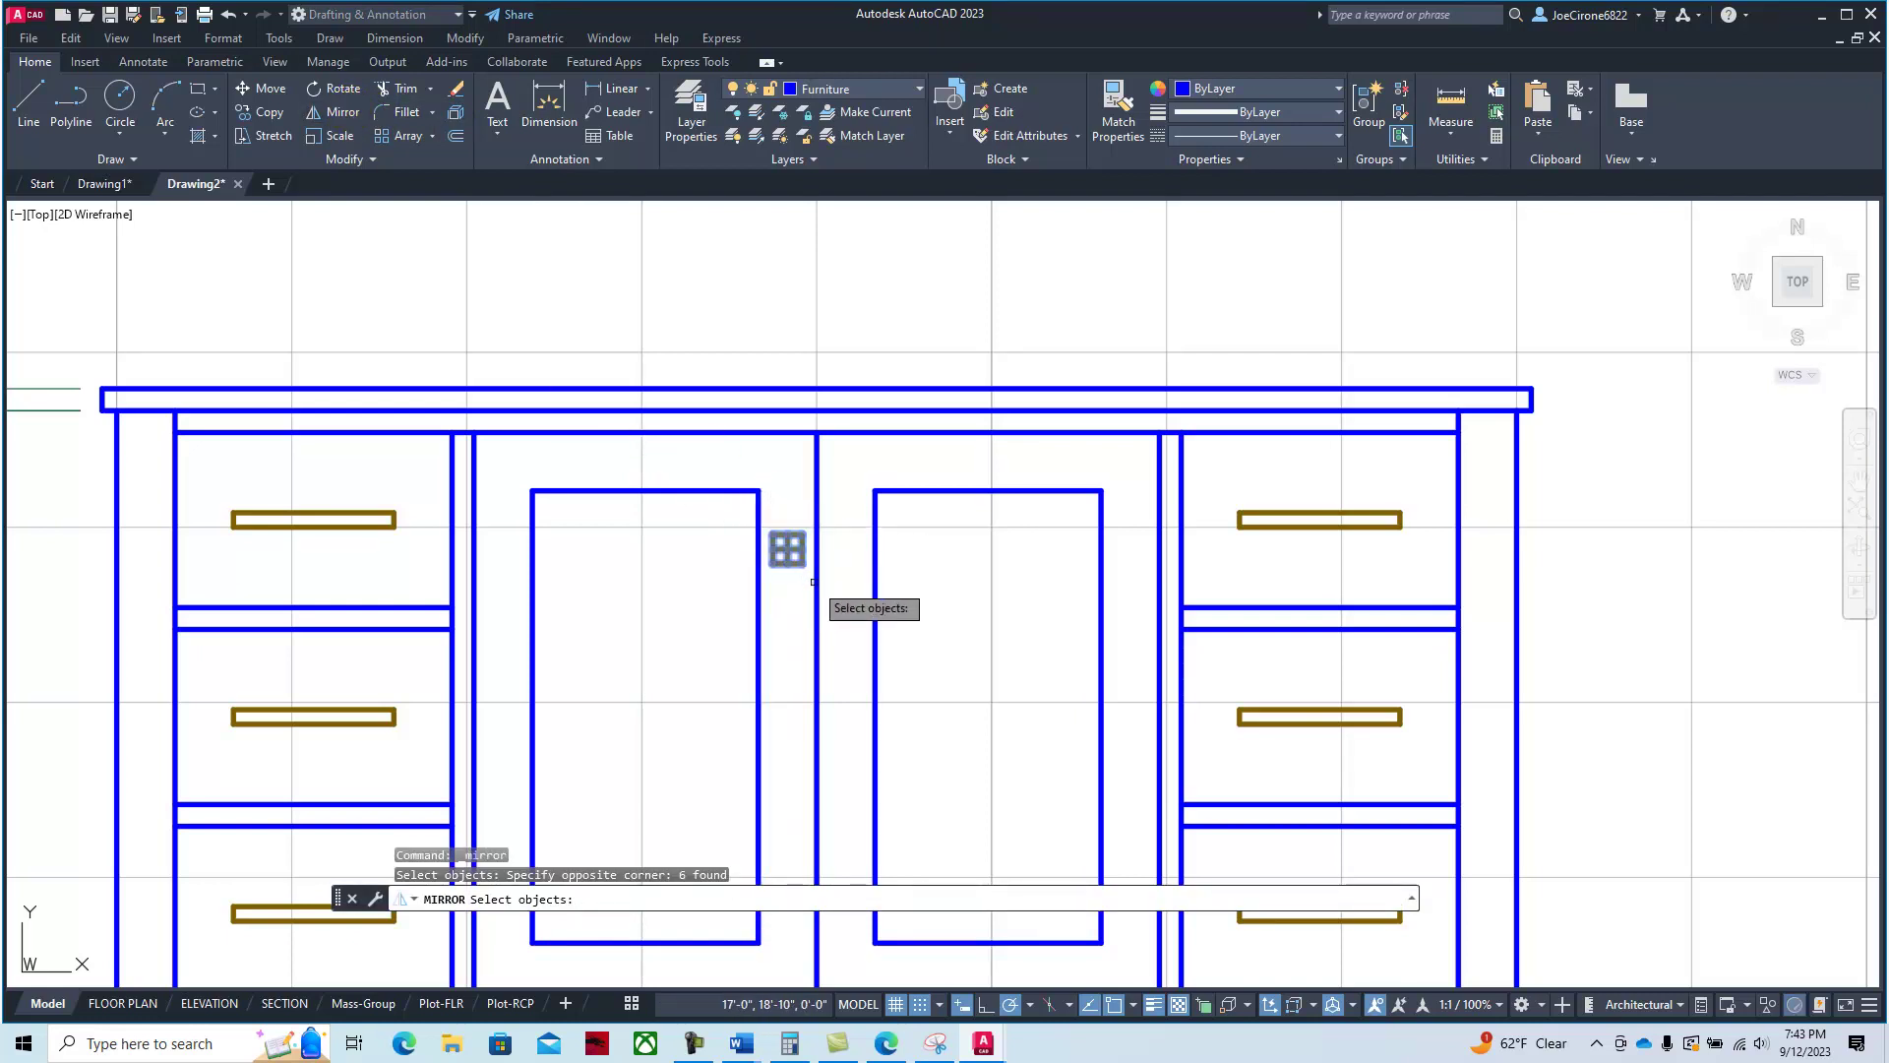
{"action": "key", "text": "Return"}
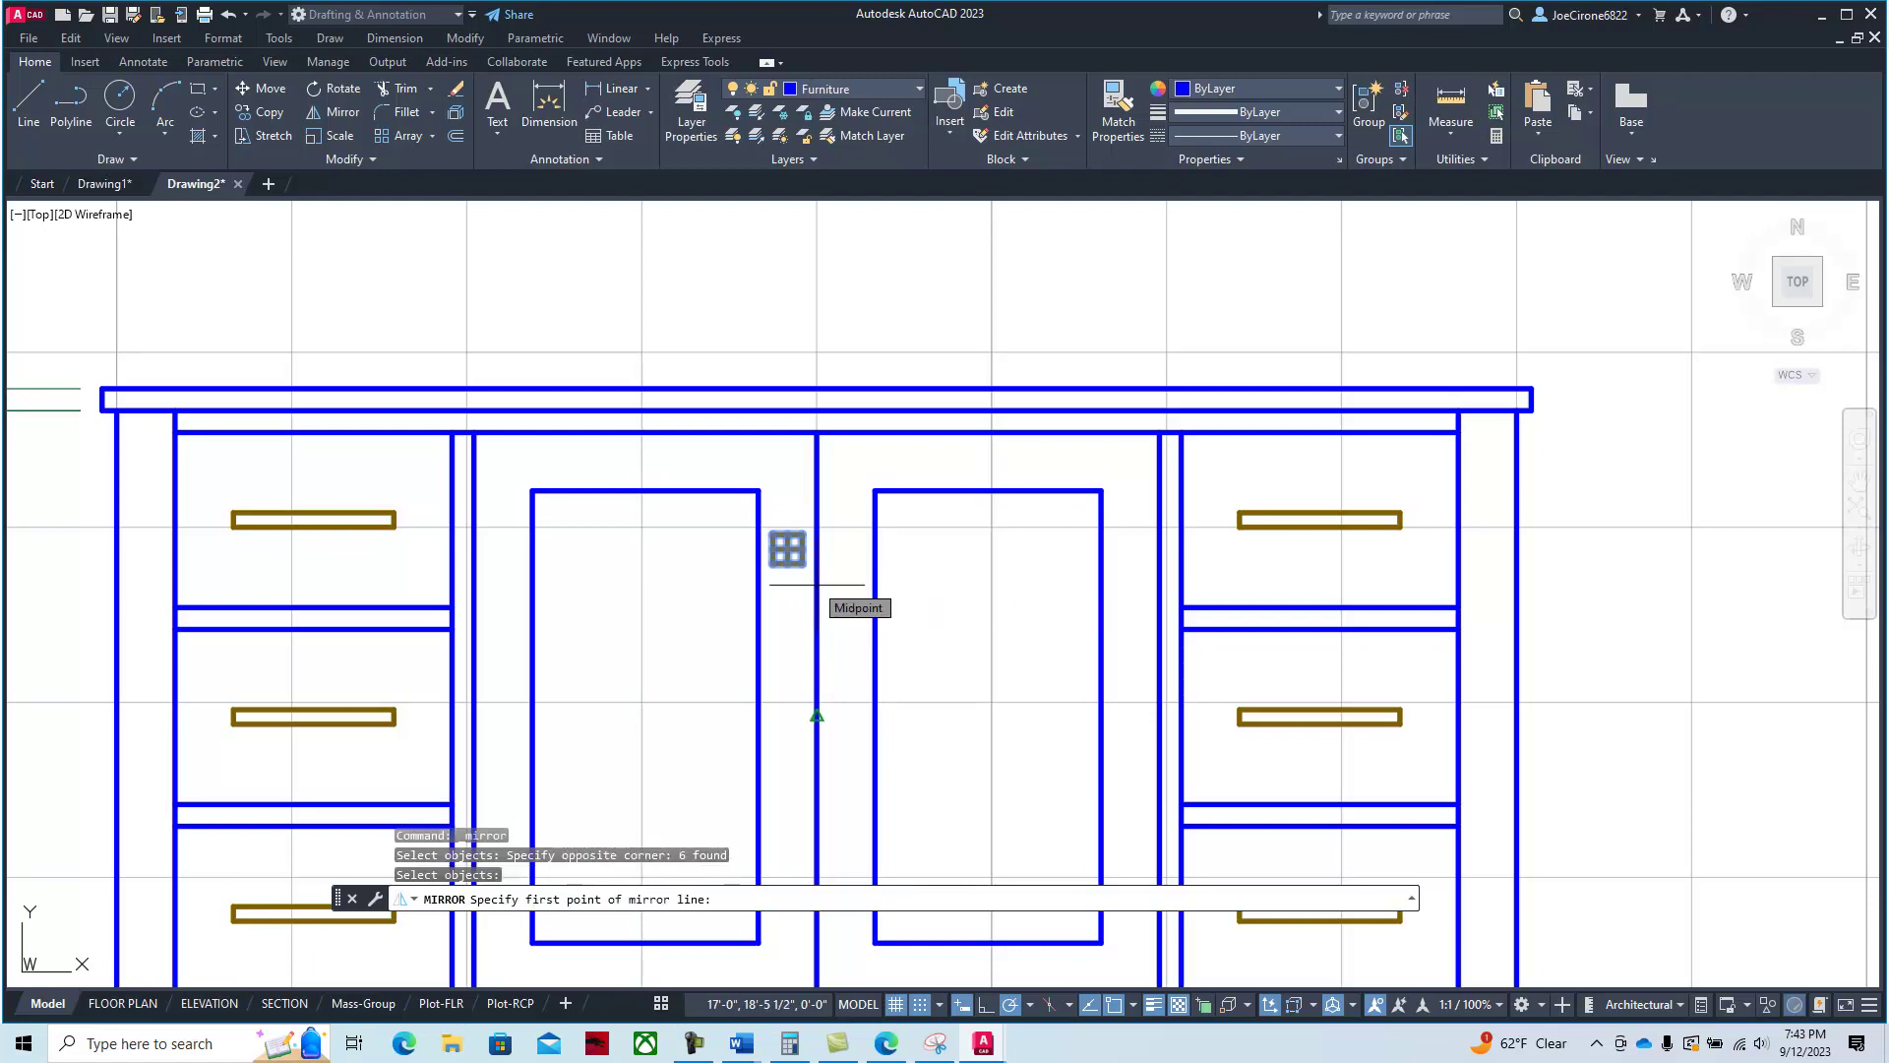
{"action": "left_click", "coordinate": [816, 433]}
{"action": "middle_click_drag", "start_coordinate": [844, 772], "coordinate": [855, 542]}
{"action": "left_click", "coordinate": [827, 760]}
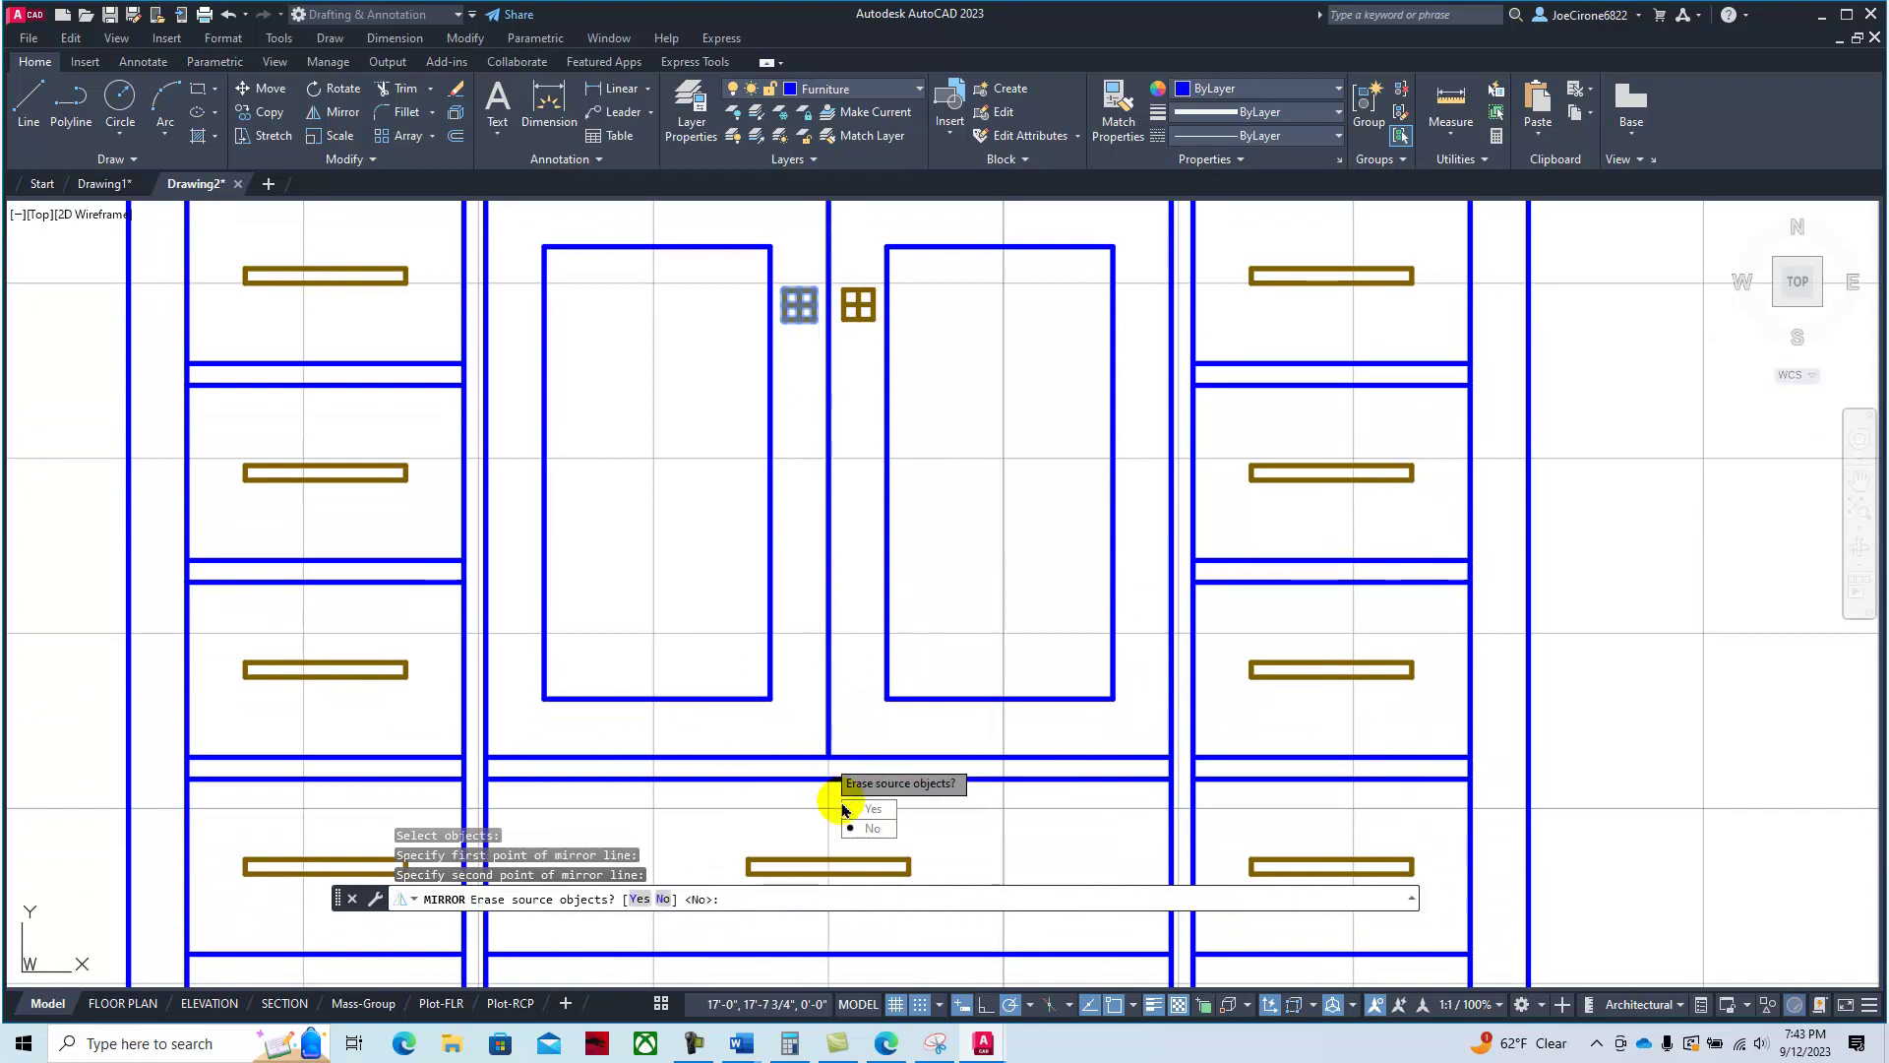
{"action": "left_click", "coordinate": [873, 830]}
Delete the 3/4" countertop thickness dimension and turn off the grid display.
{"action": "scroll", "coordinate": [973, 534], "scroll_direction": "down", "scroll_amount": 2}
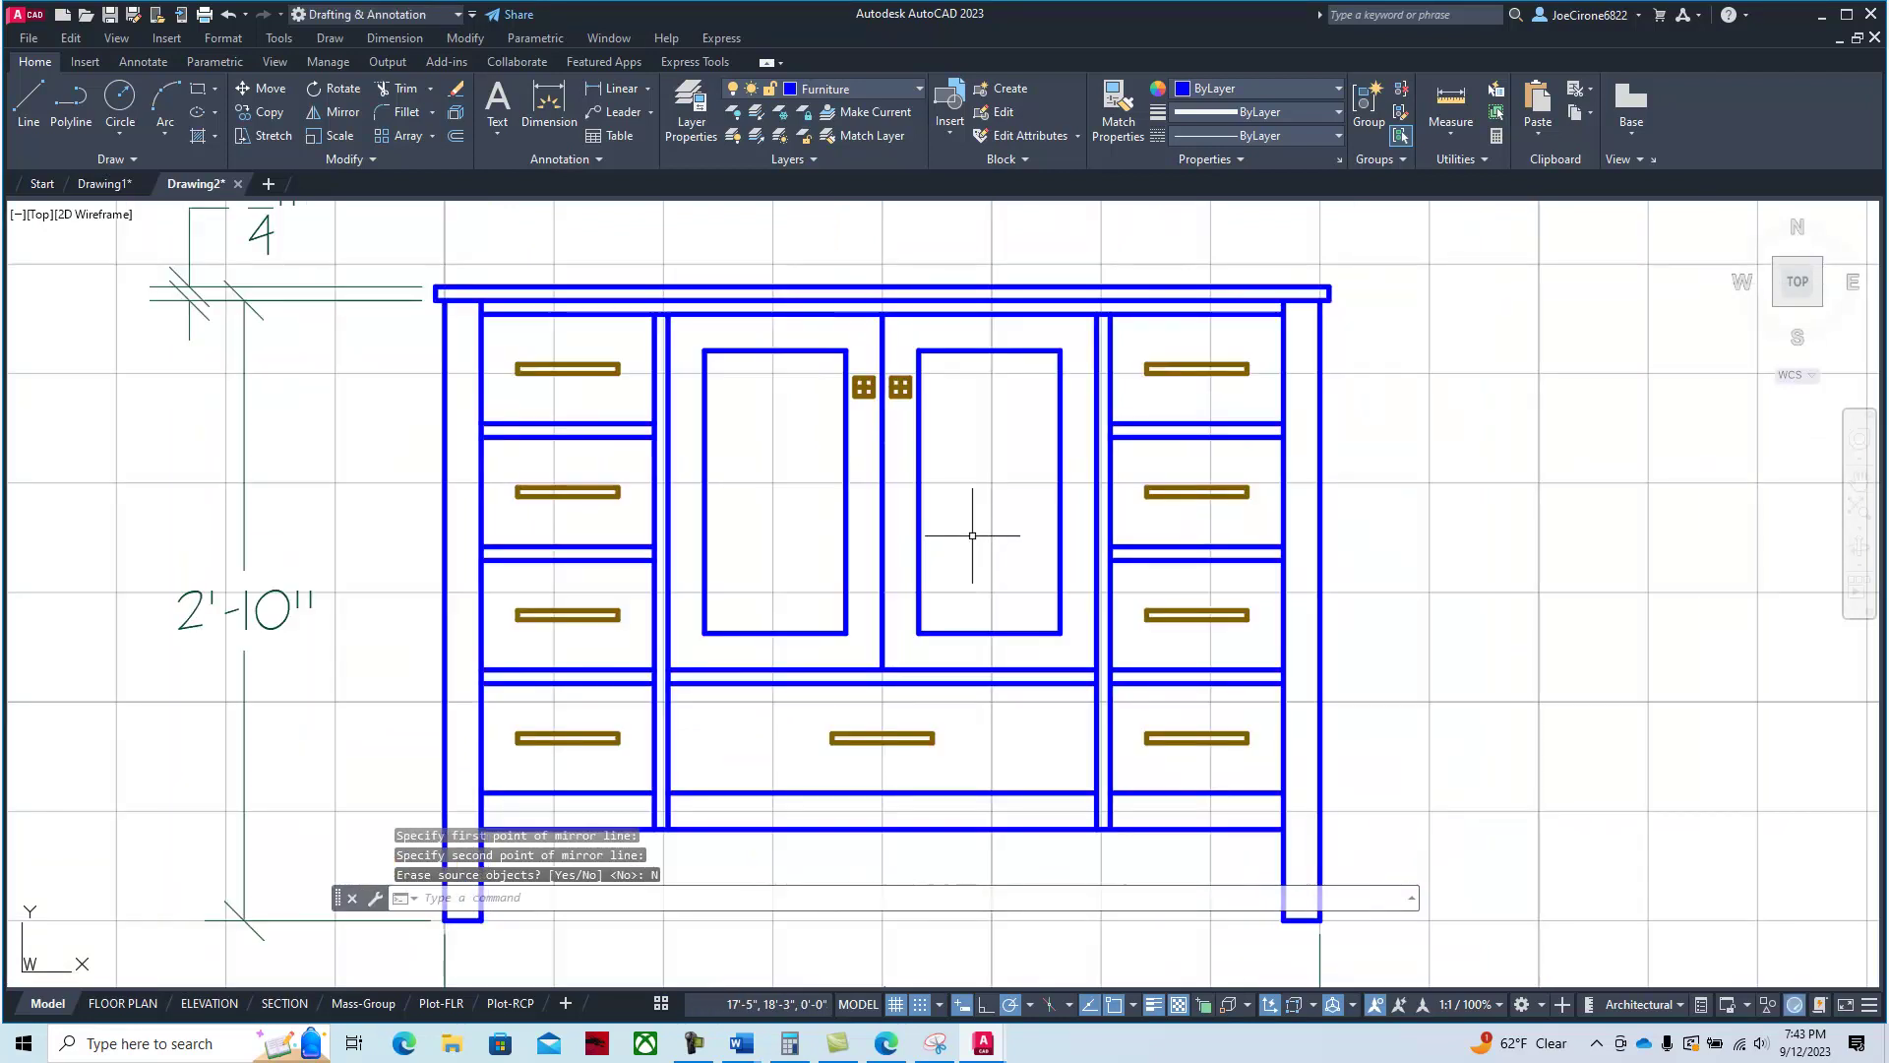
{"action": "scroll", "coordinate": [968, 543], "scroll_direction": "down", "scroll_amount": 2}
{"action": "mouse_move", "coordinate": [967, 543]}
{"action": "middle_mouse_down"}
{"action": "mouse_move", "coordinate": [975, 434]}
{"action": "mouse_move", "coordinate": [948, 502]}
{"action": "middle_mouse_up"}
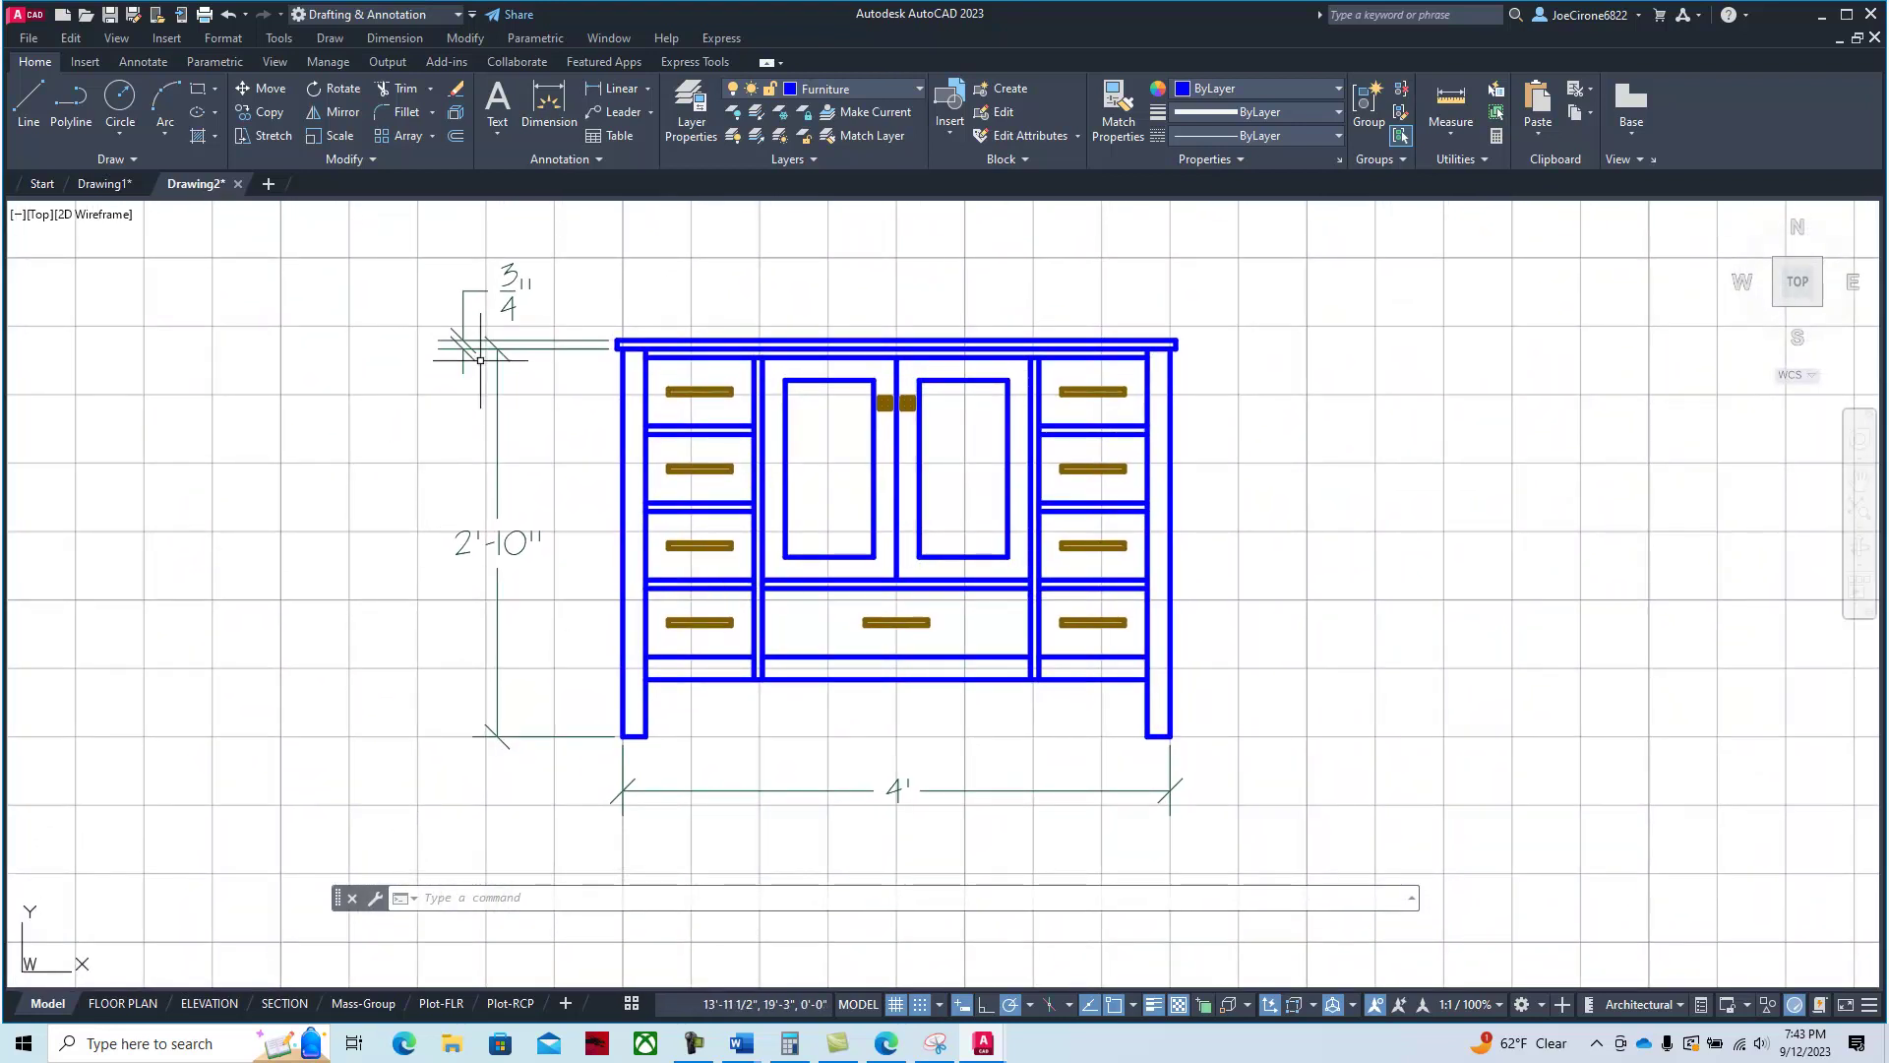
{"action": "middle_click_drag", "start_coordinate": [796, 560], "coordinate": [771, 596]}
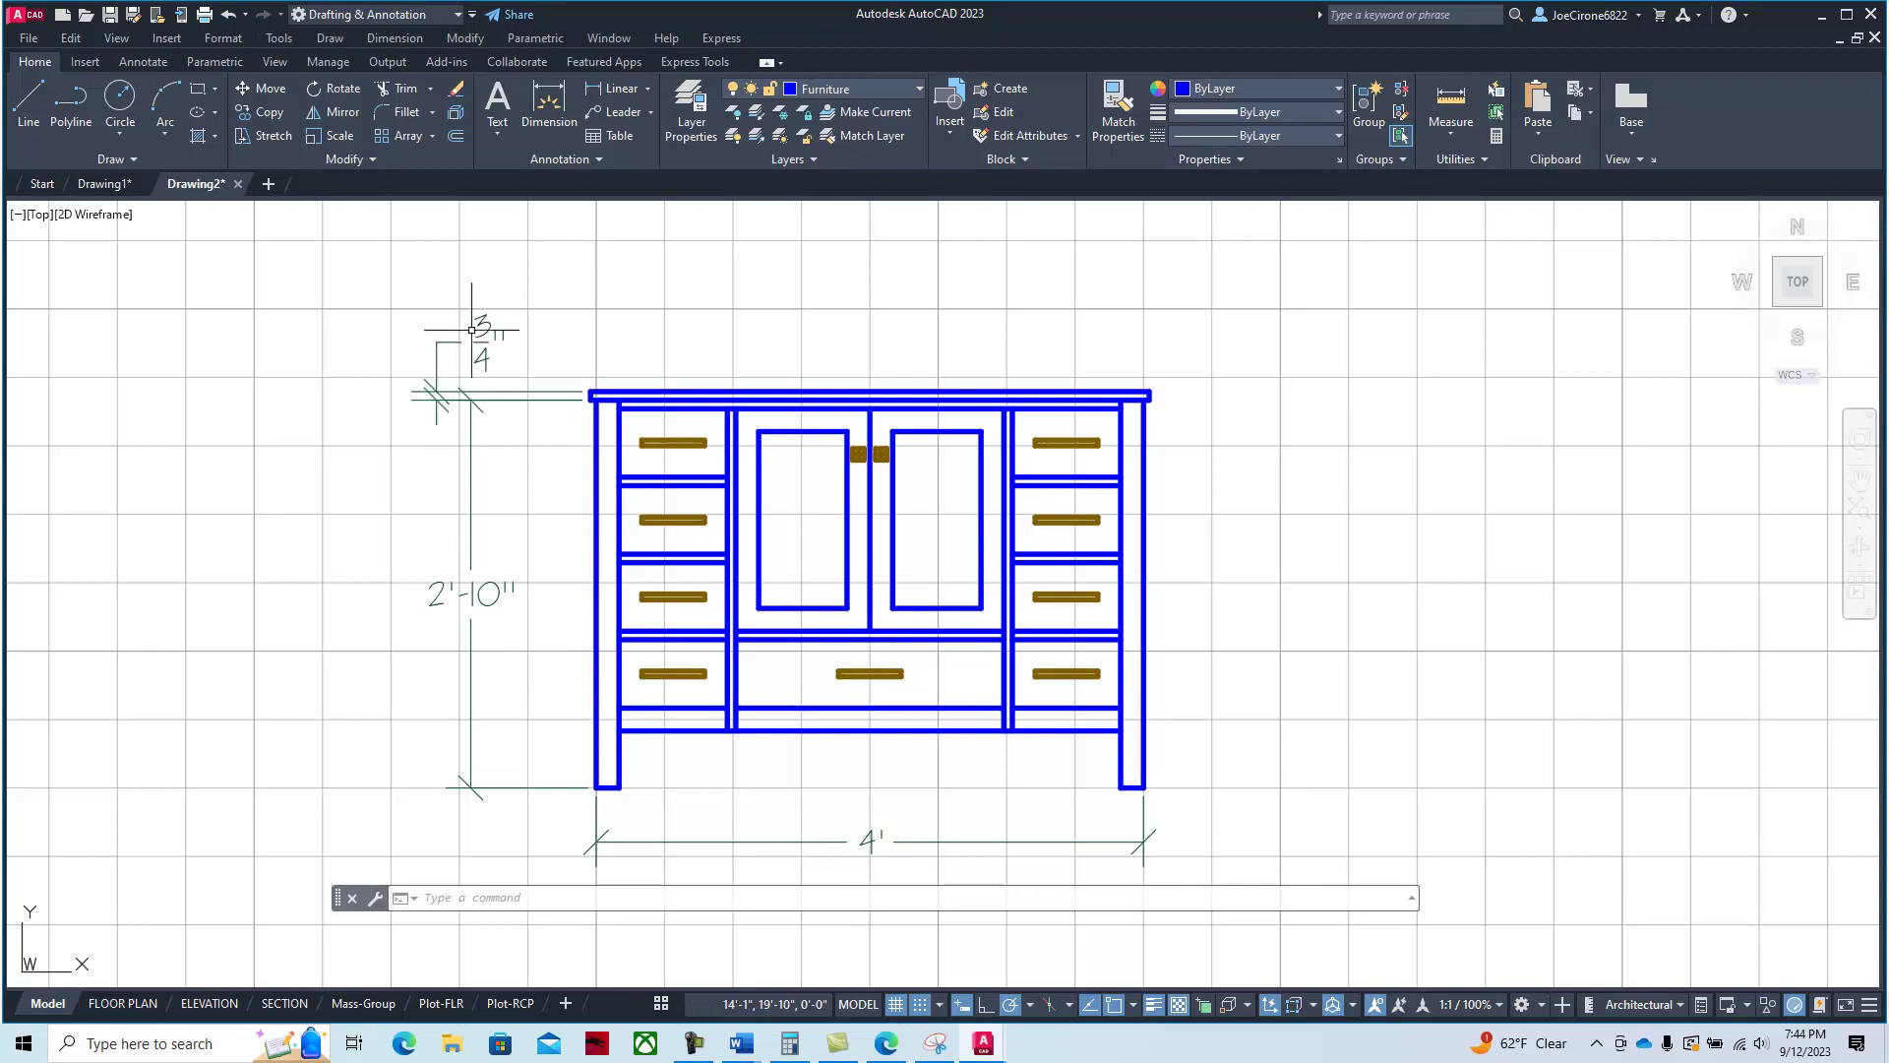
{"action": "left_click", "coordinate": [433, 380]}
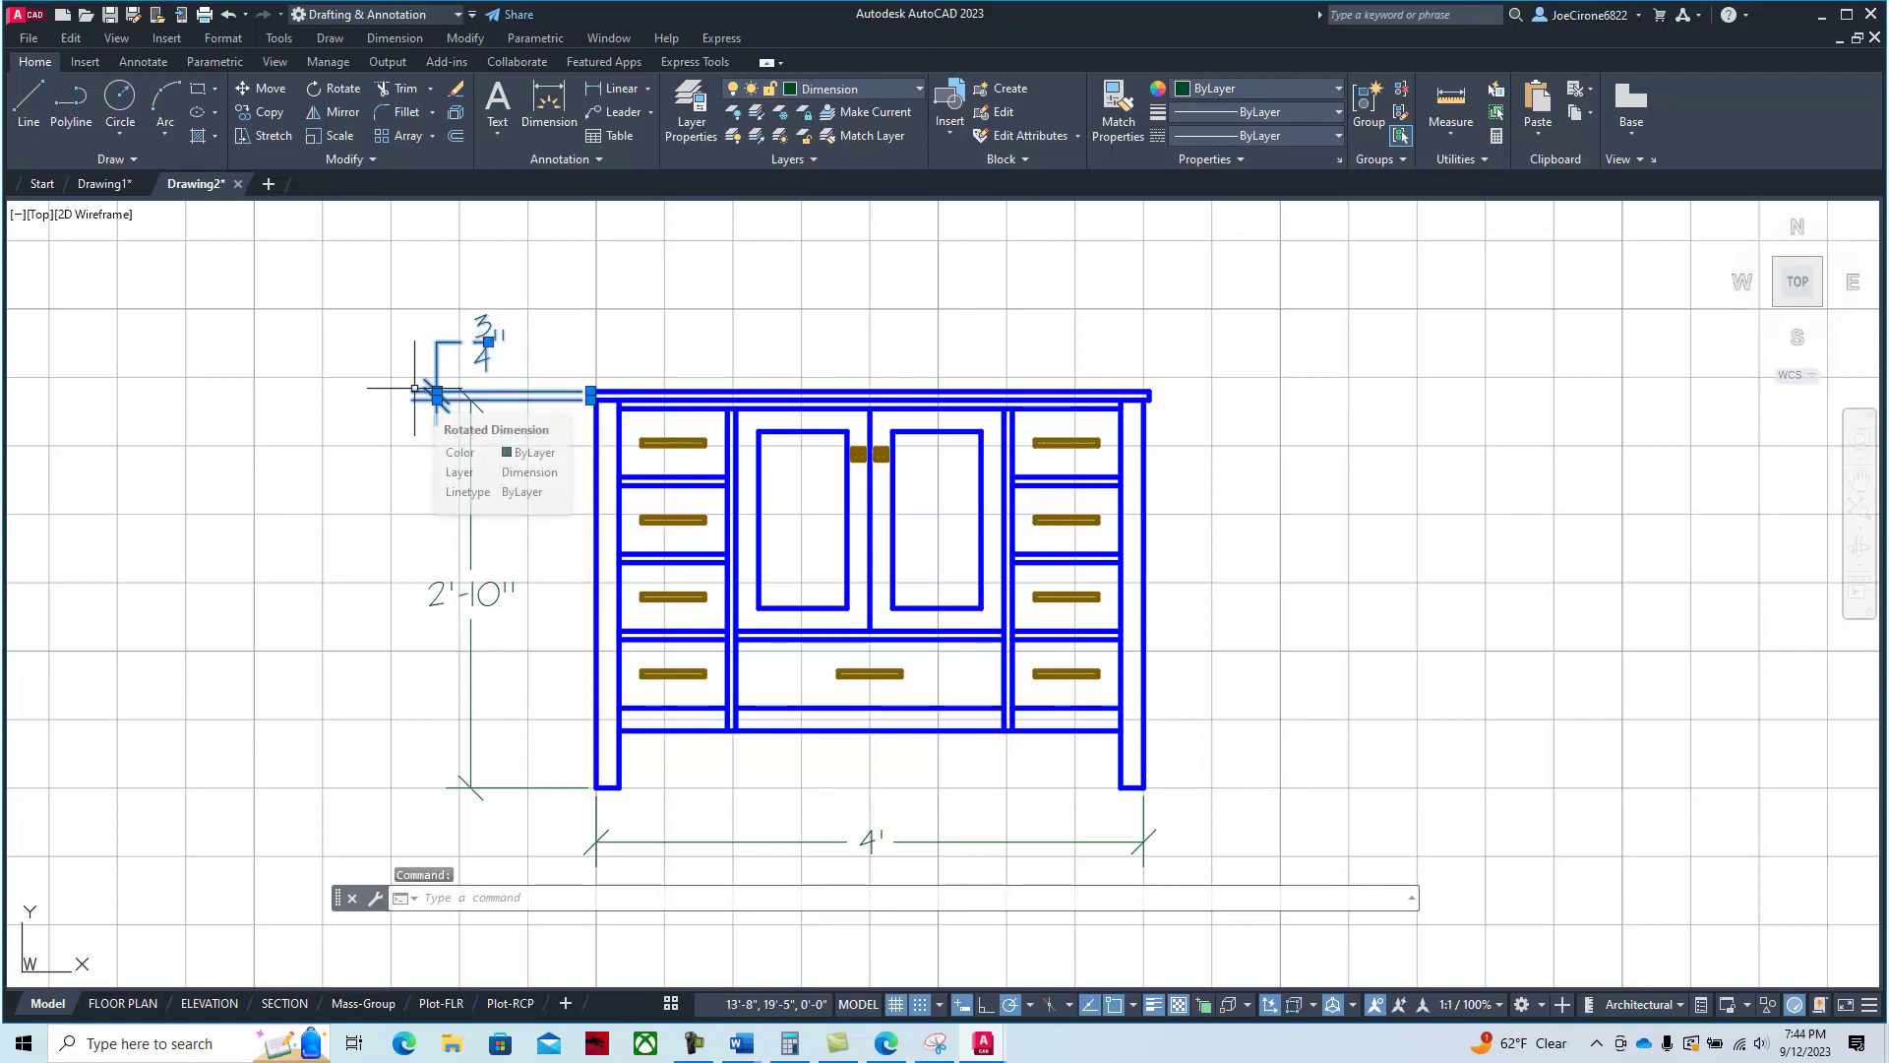
{"action": "key", "text": "Delete"}
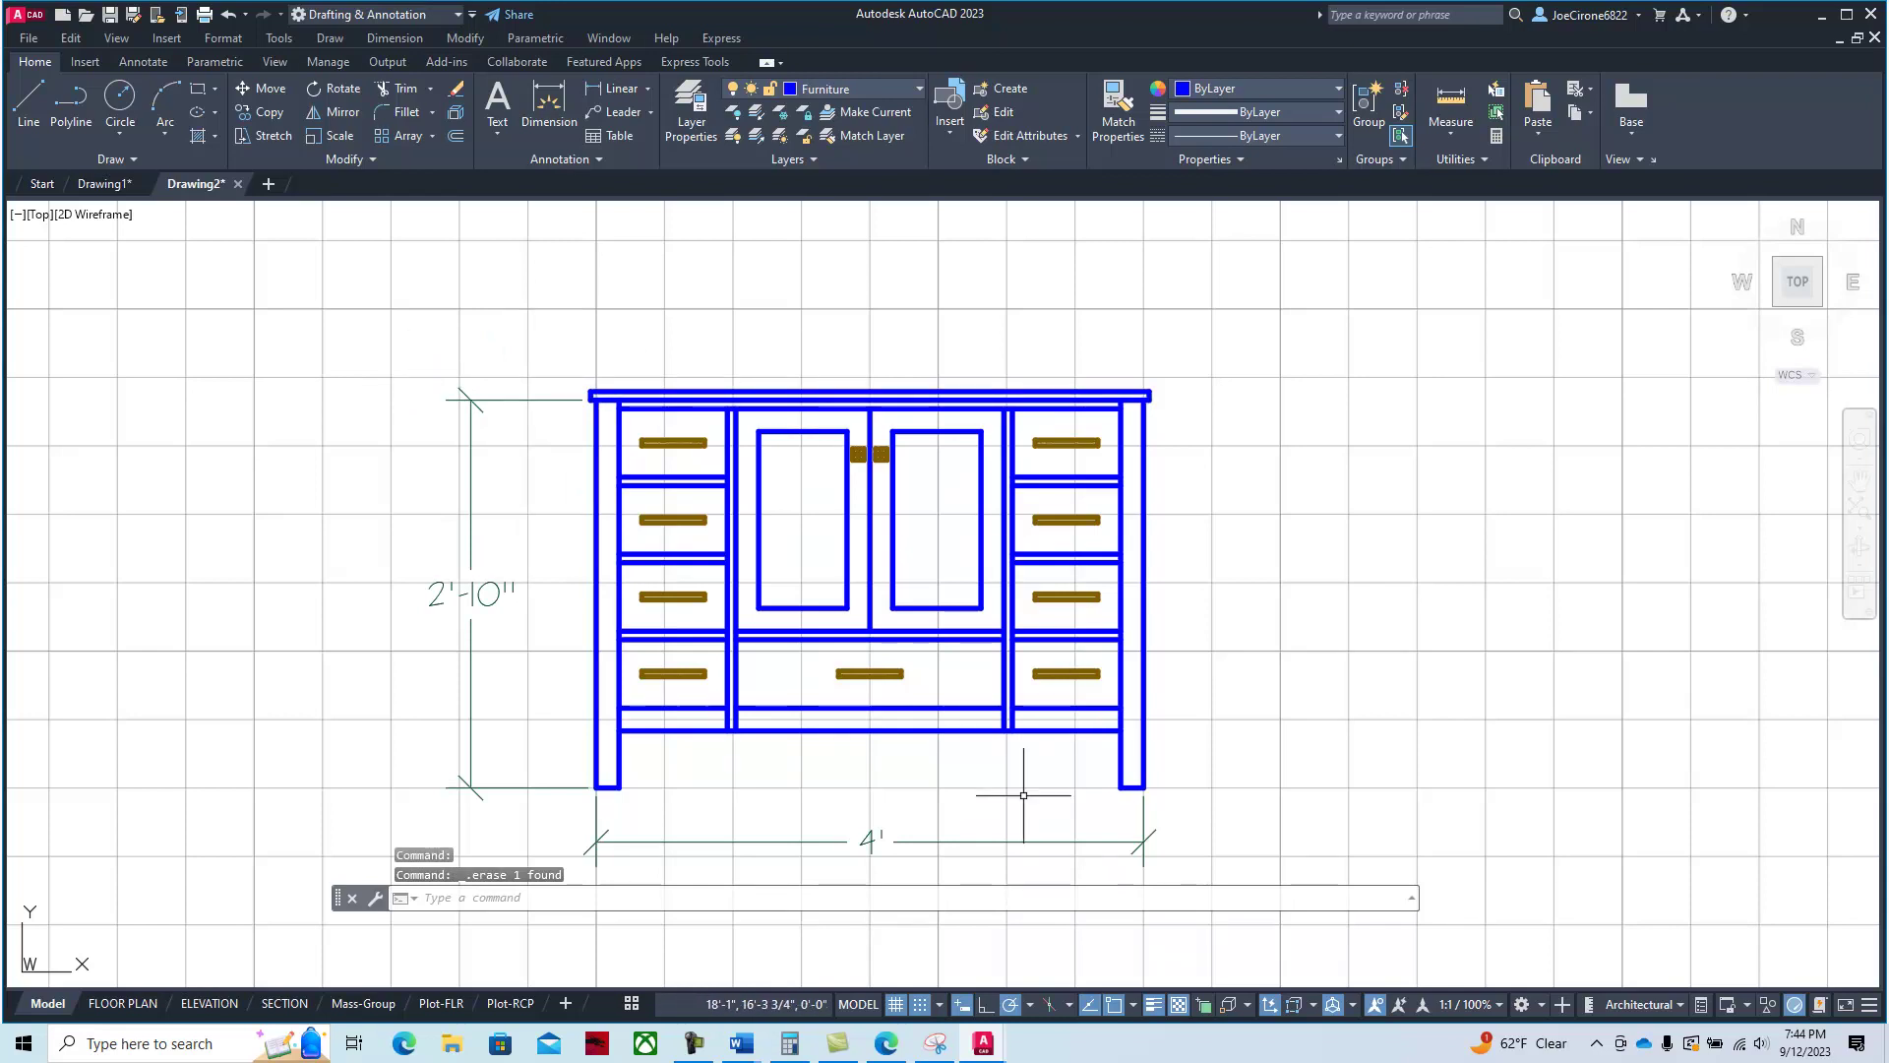
{"action": "middle_click_drag", "start_coordinate": [1030, 723], "coordinate": [1037, 657]}
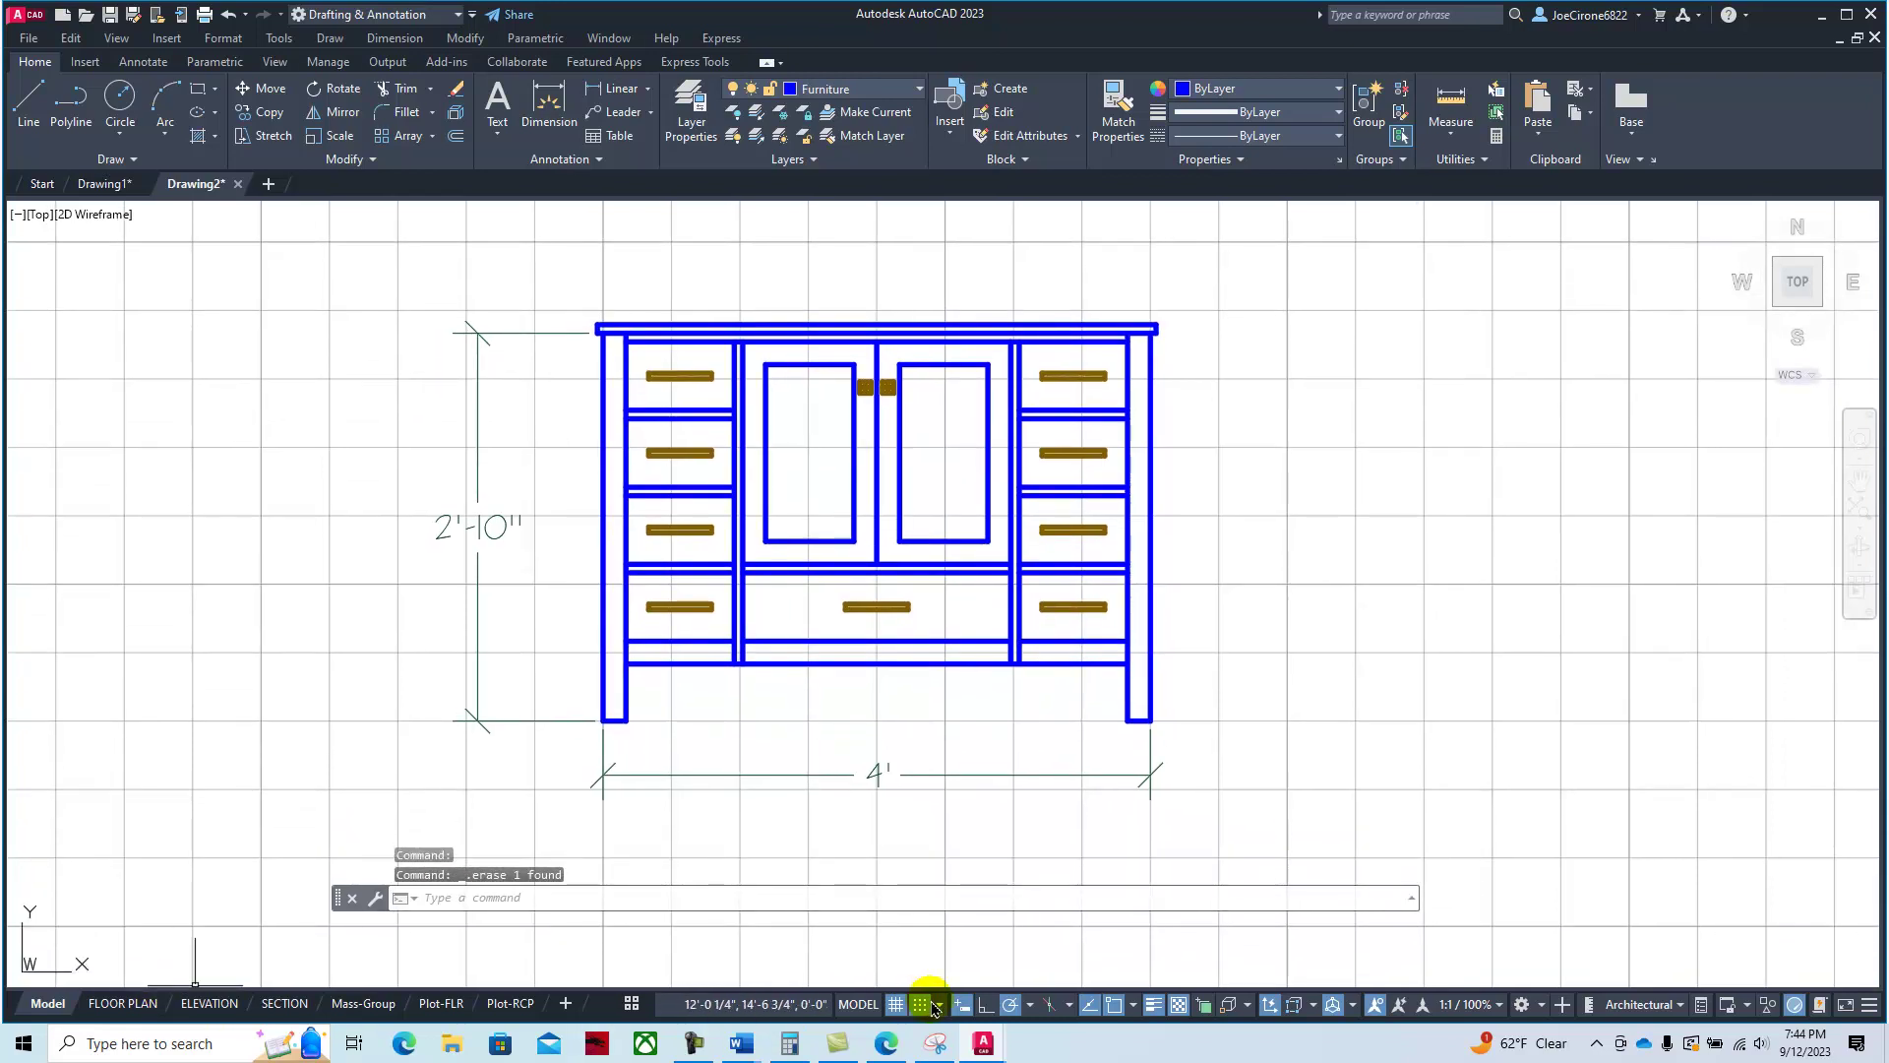
{"action": "left_click", "coordinate": [897, 1005]}
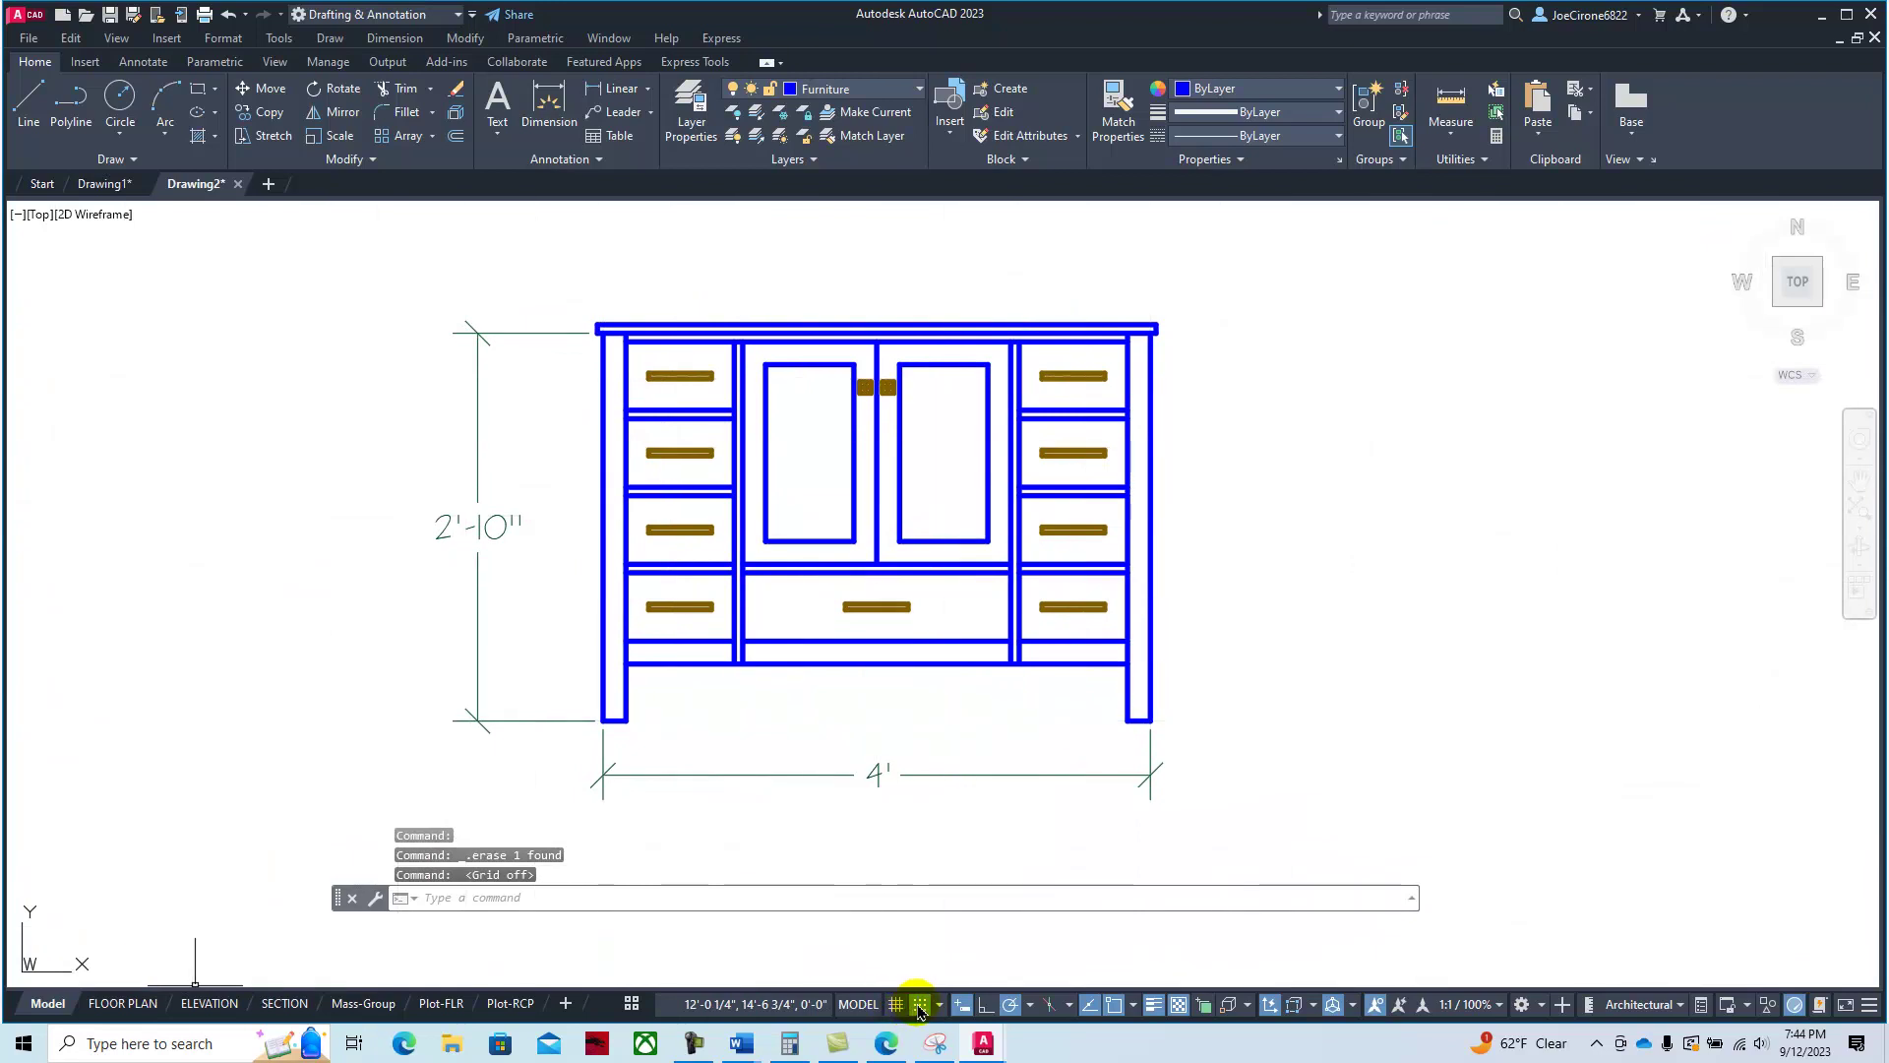
Open the FLOOR PLAN layout and zoom to extents inside its viewport to fit the vanity on the sheet.
{"action": "mouse_move", "coordinate": [119, 1012]}
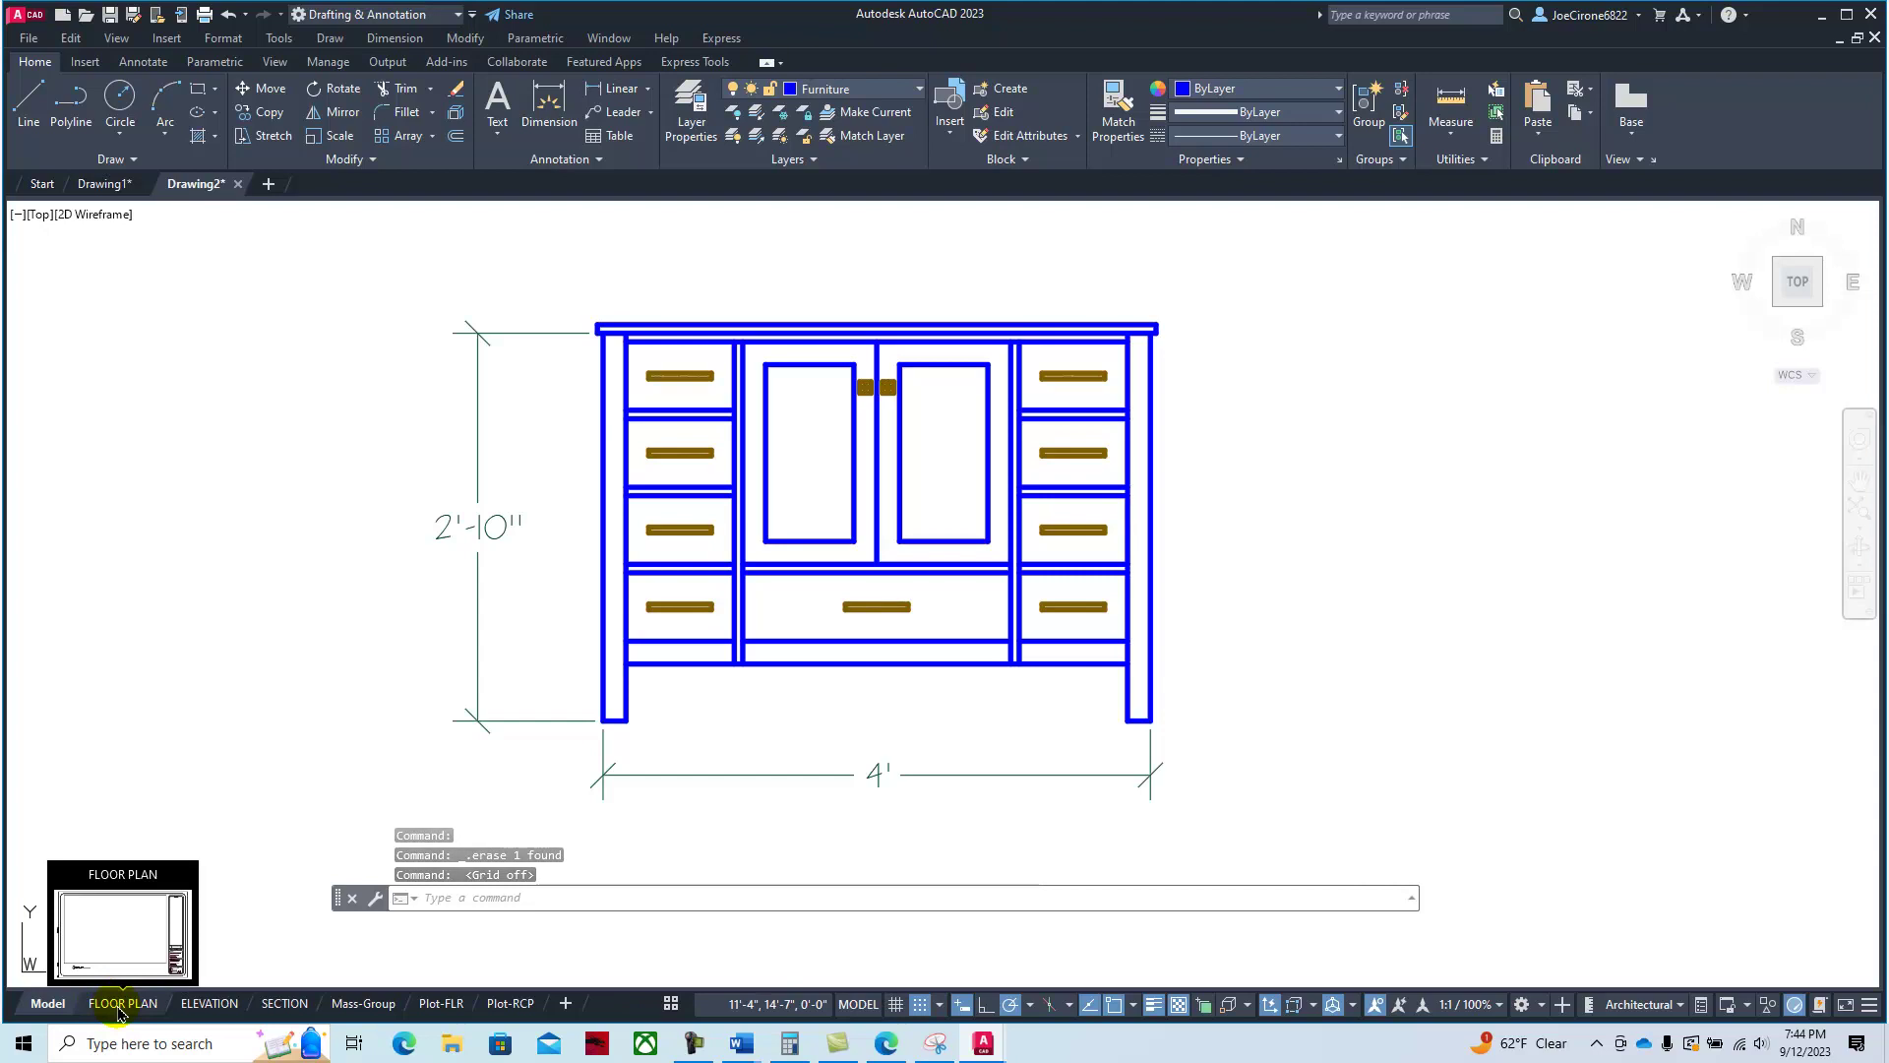
{"action": "left_click", "coordinate": [120, 1004]}
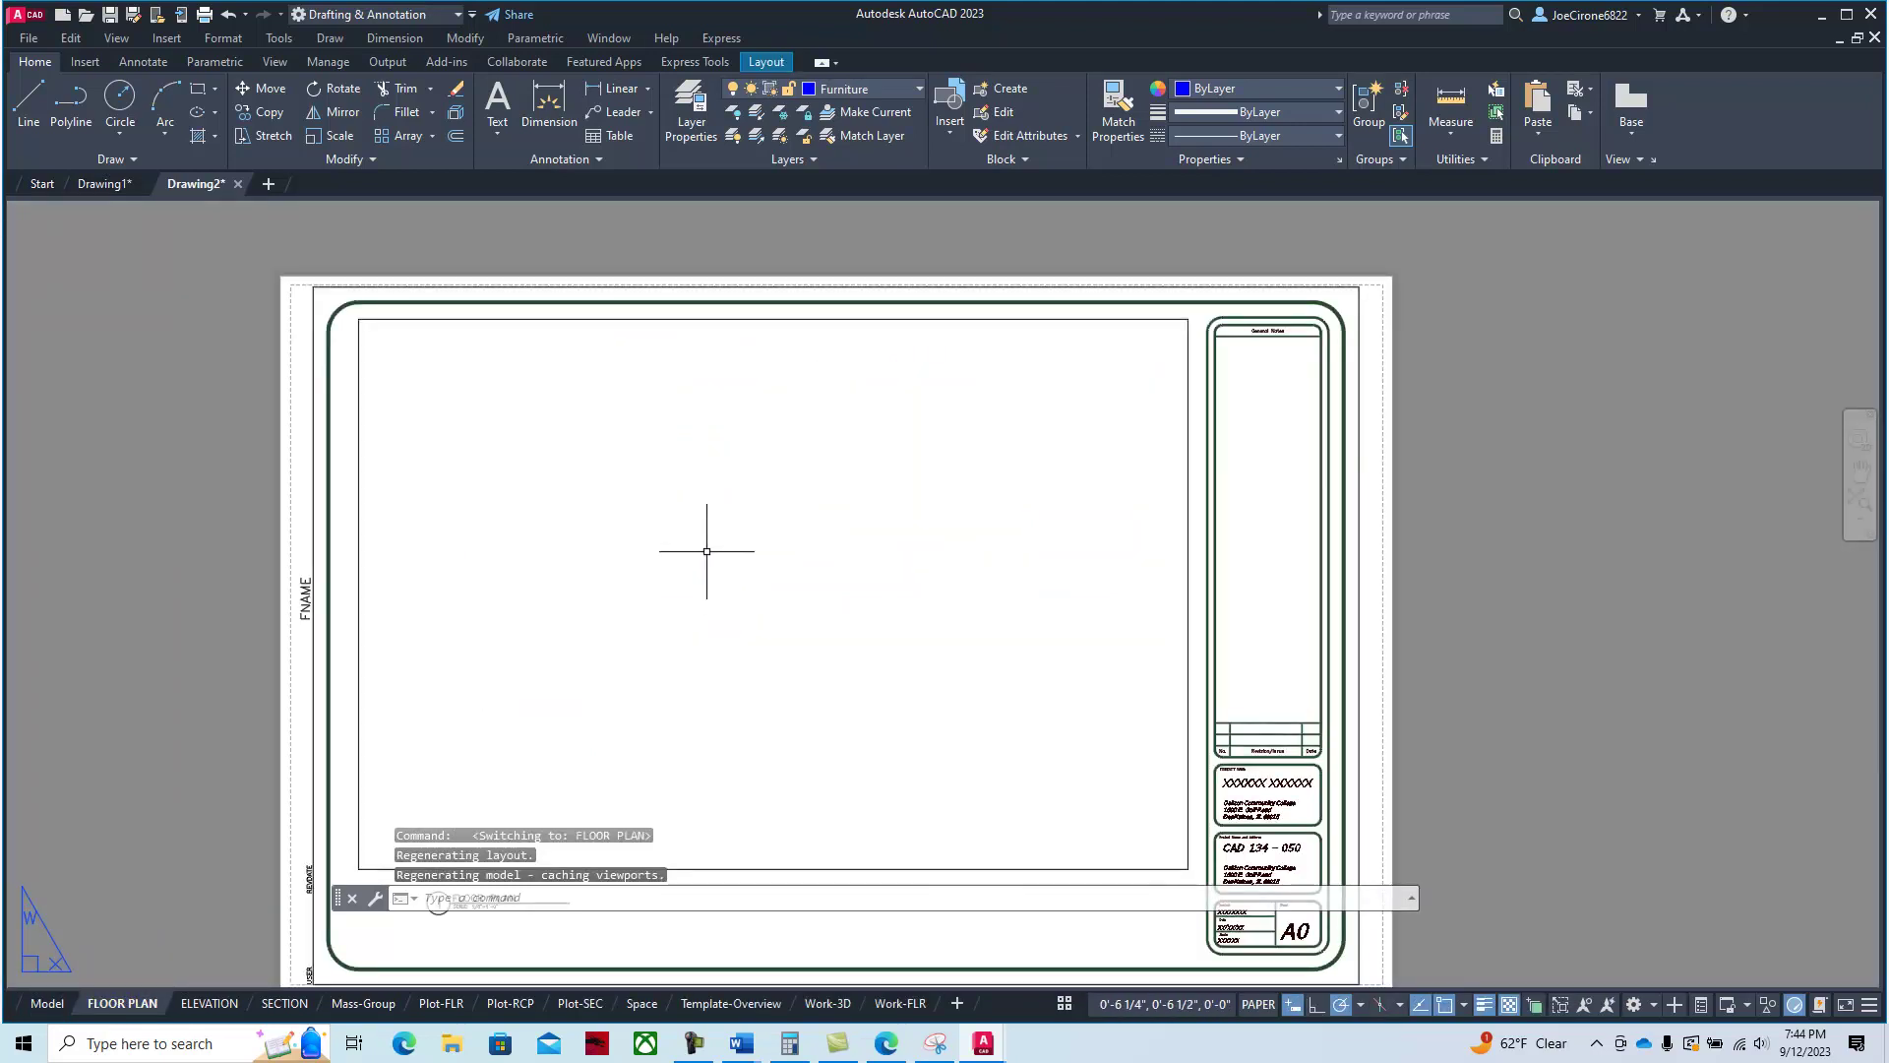
{"action": "double_click", "coordinate": [749, 549]}
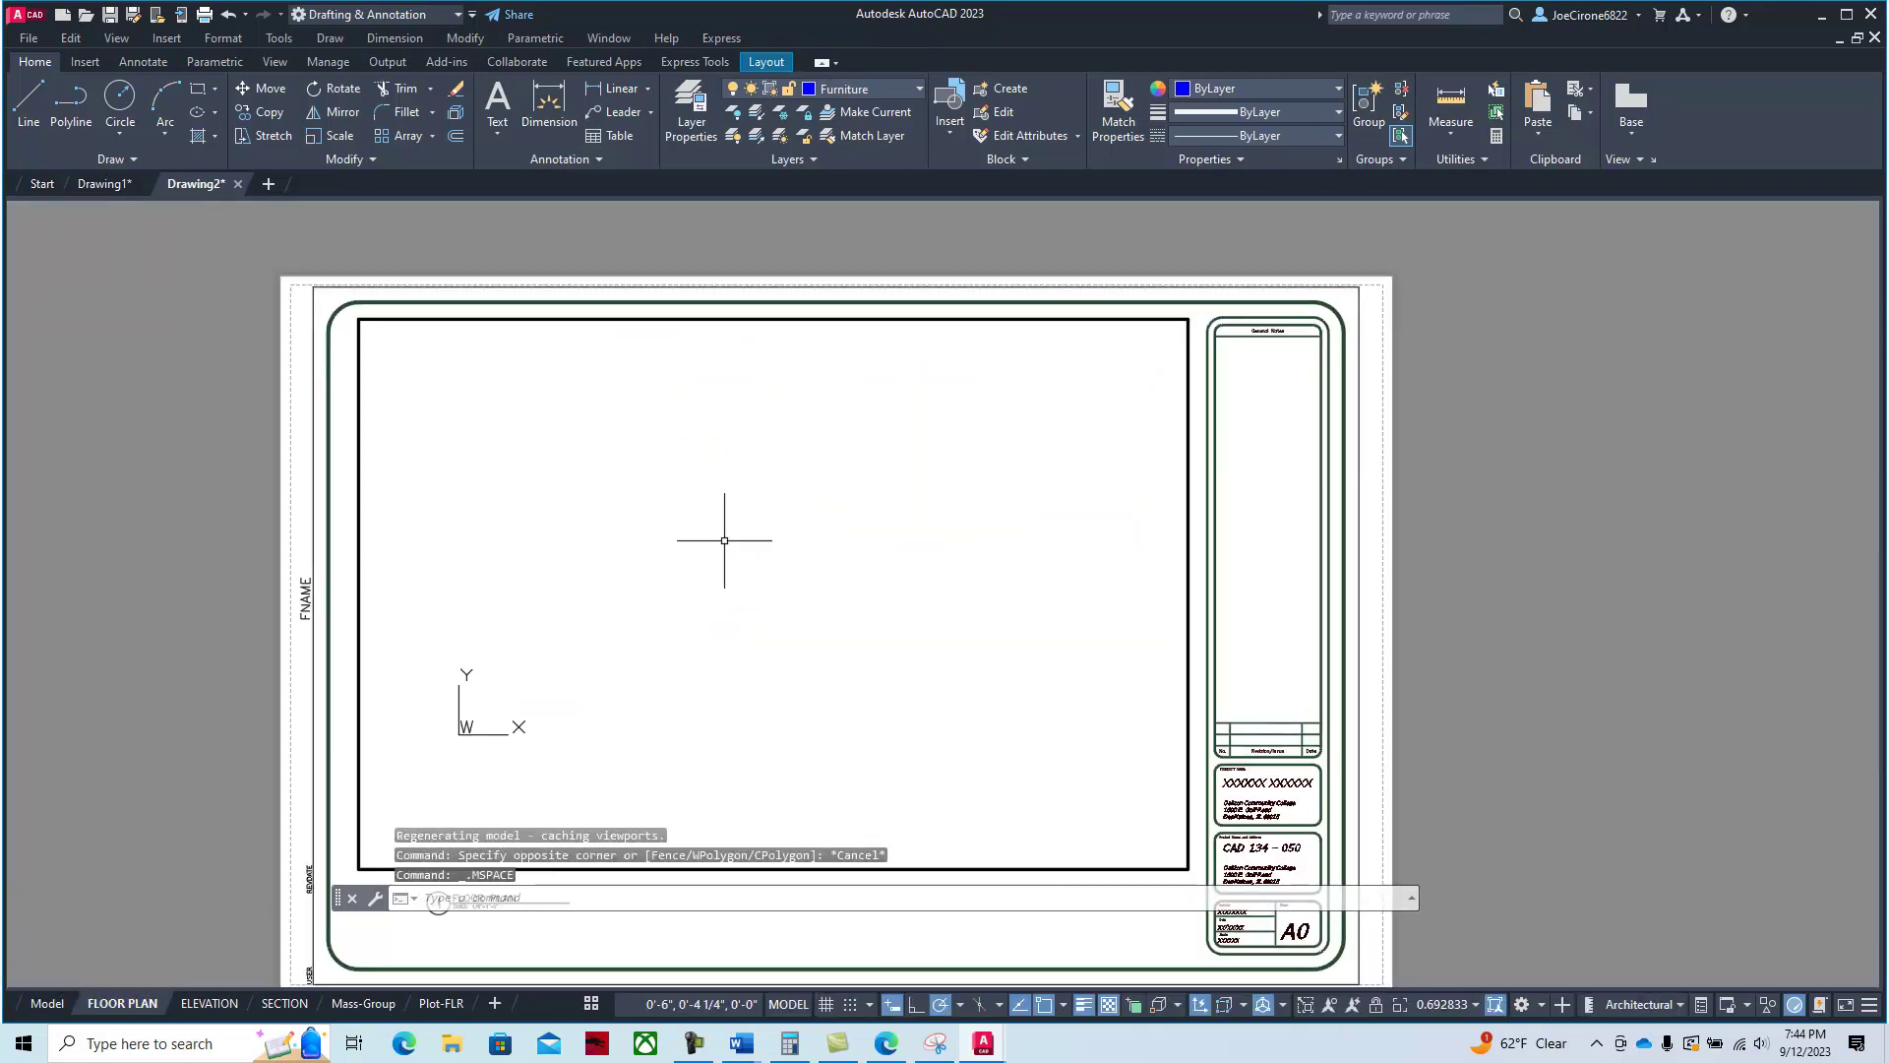
{"action": "left_click", "coordinate": [116, 37]}
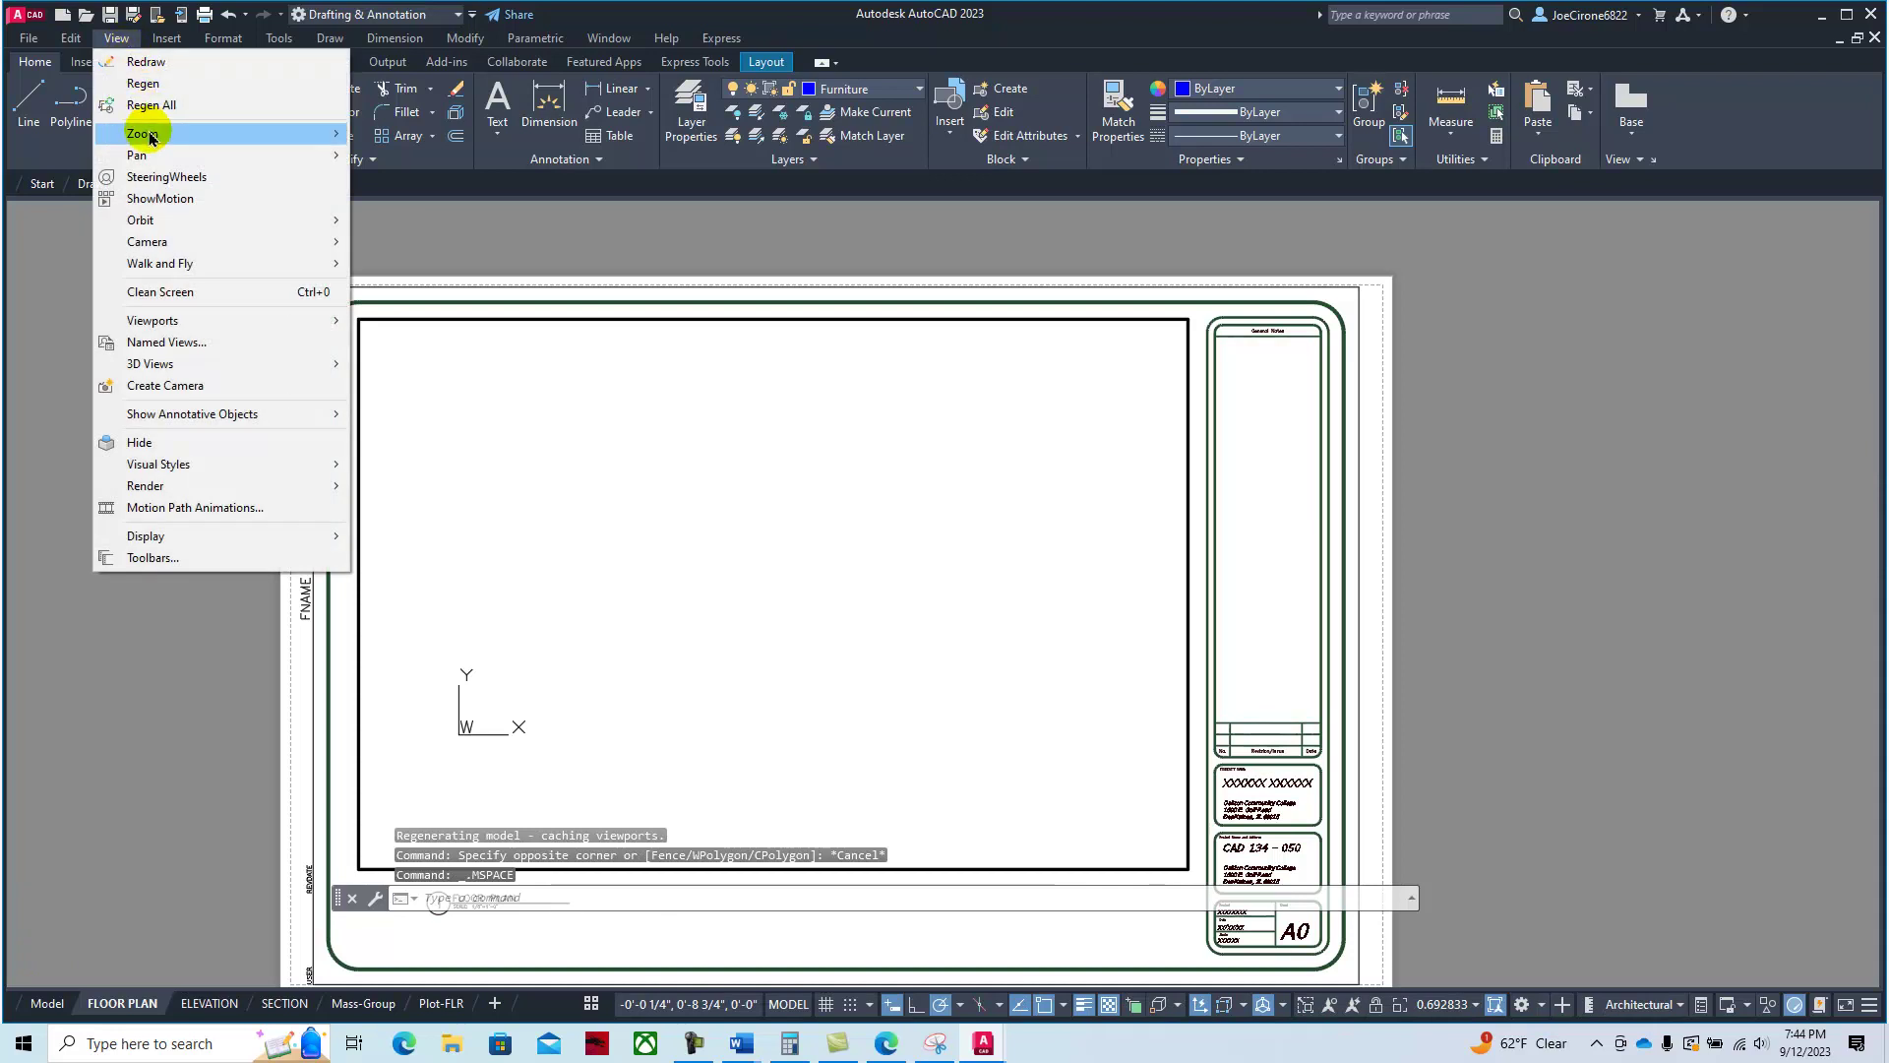
{"action": "mouse_move", "coordinate": [150, 136]}
{"action": "left_click", "coordinate": [392, 360]}
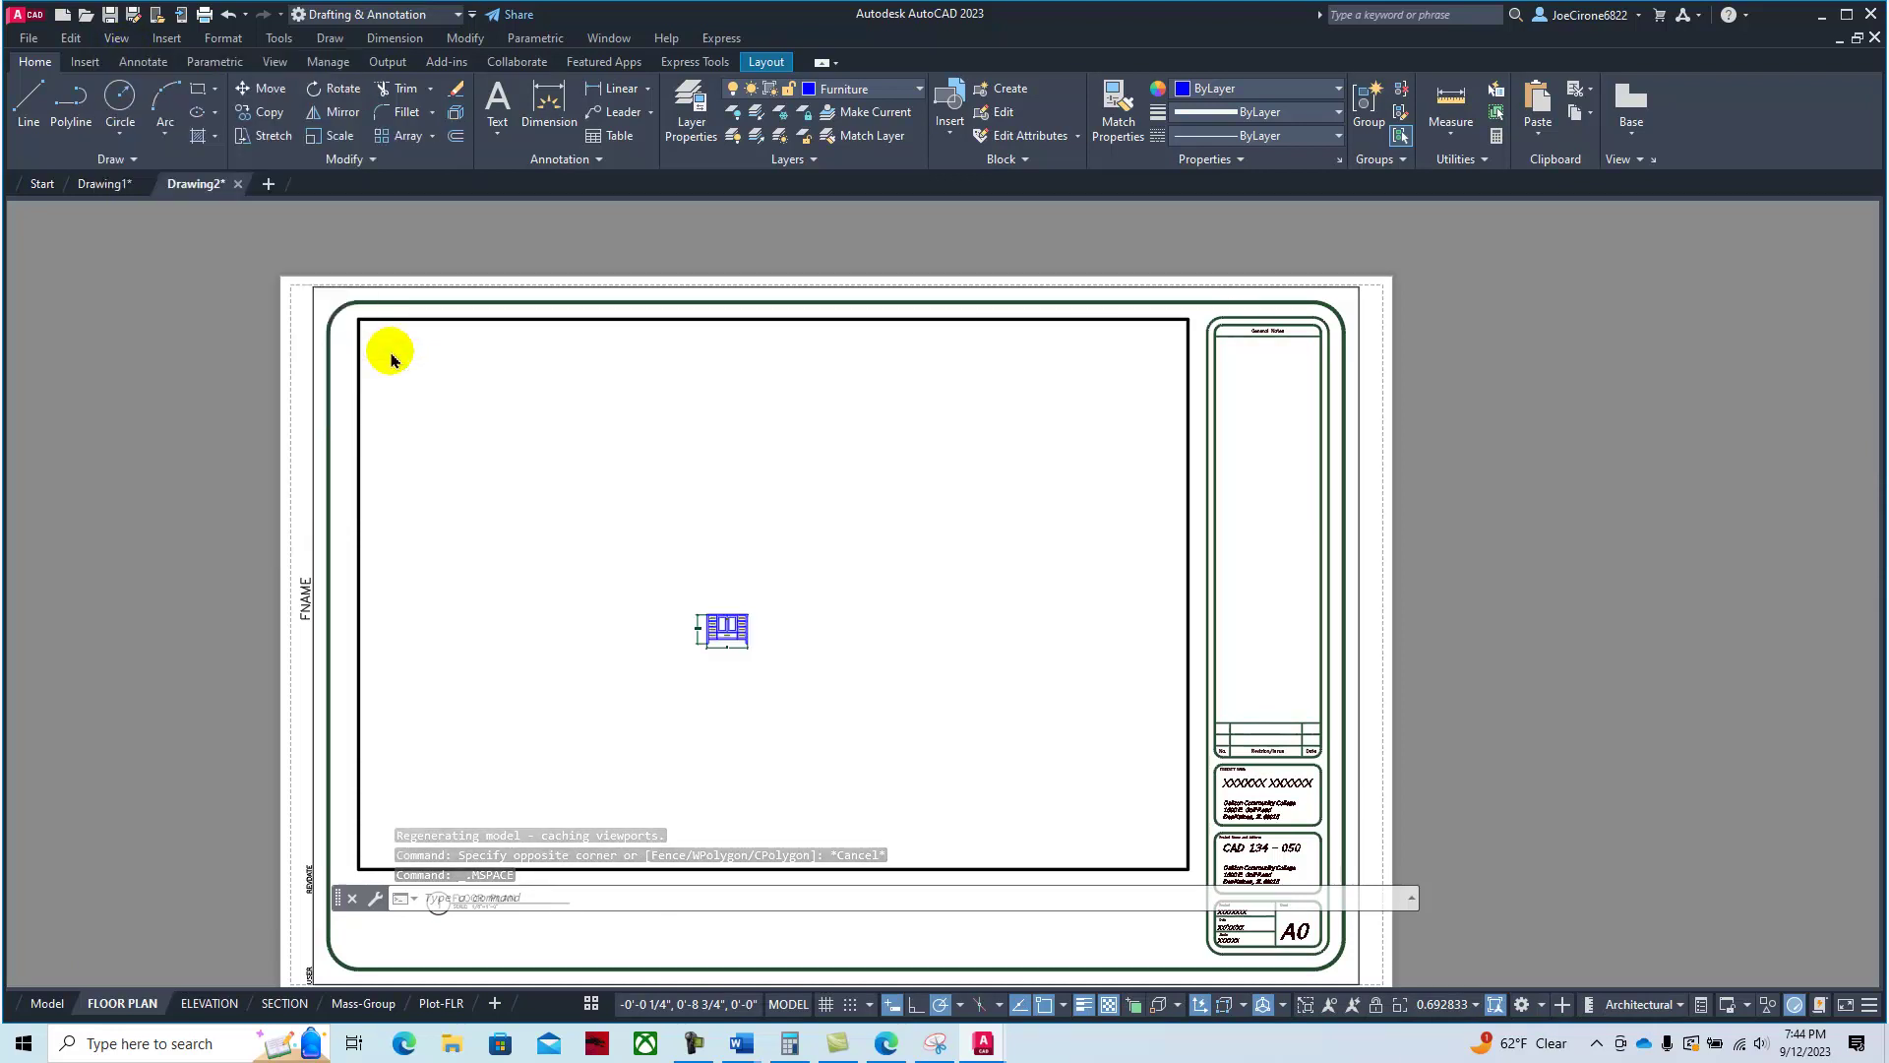
{"action": "middle_click", "coordinate": [705, 703]}
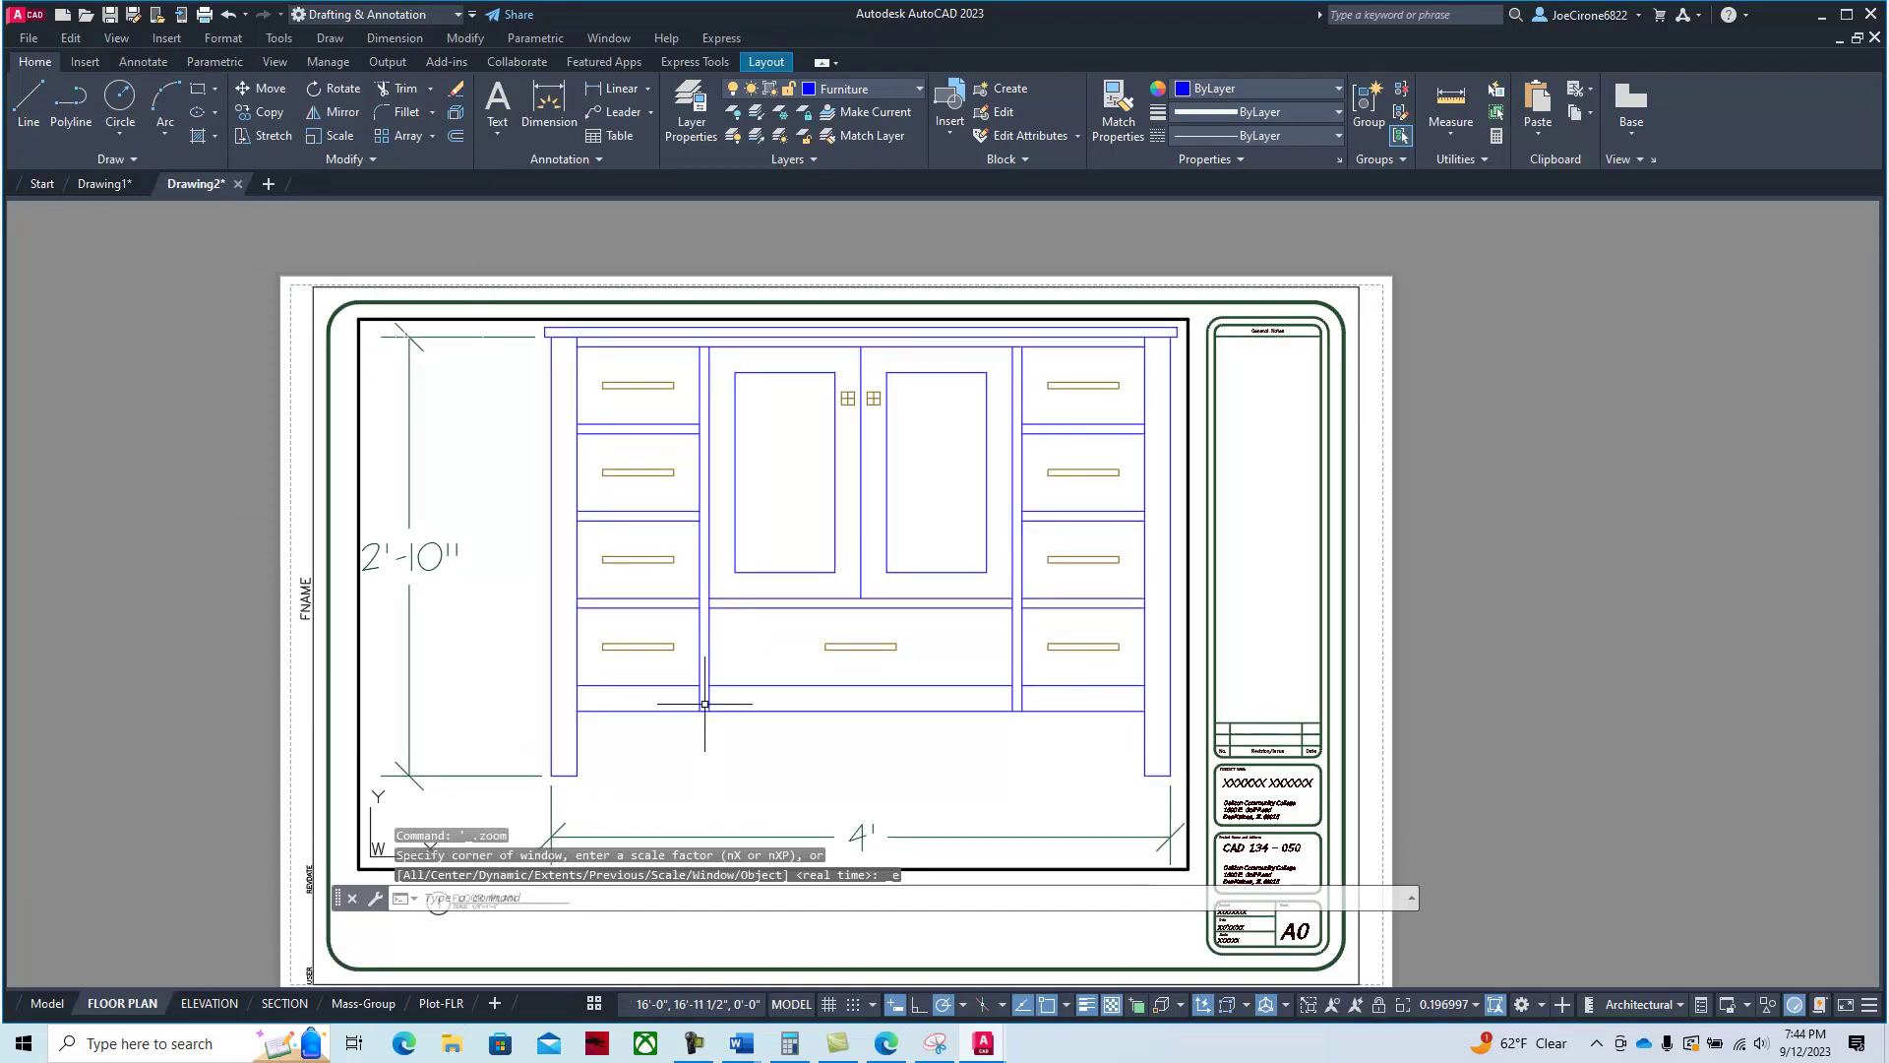
{"action": "scroll", "coordinate": [705, 703], "scroll_direction": "down", "scroll_amount": 4}
{"action": "scroll", "coordinate": [712, 703], "scroll_direction": "up", "scroll_amount": 3}
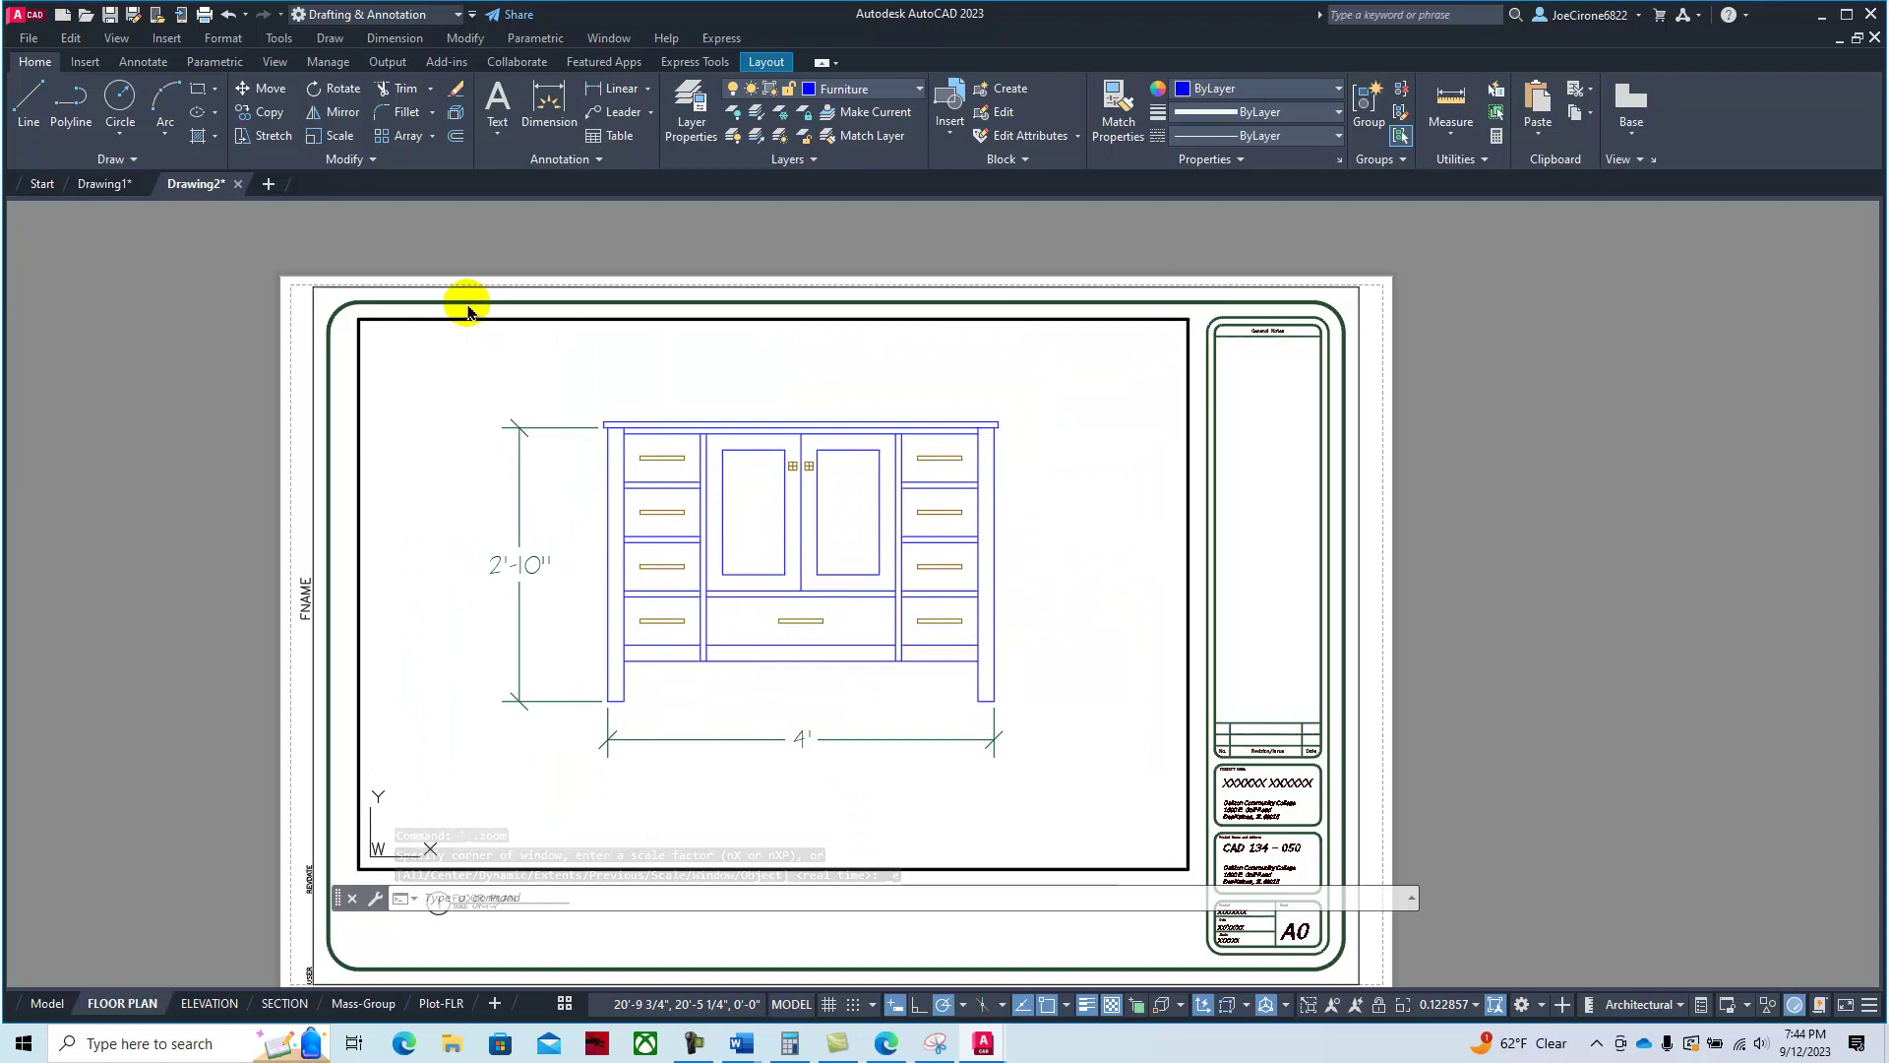
Set the viewport scale to 1" = 1'-0".
{"action": "left_click", "coordinate": [1475, 1007]}
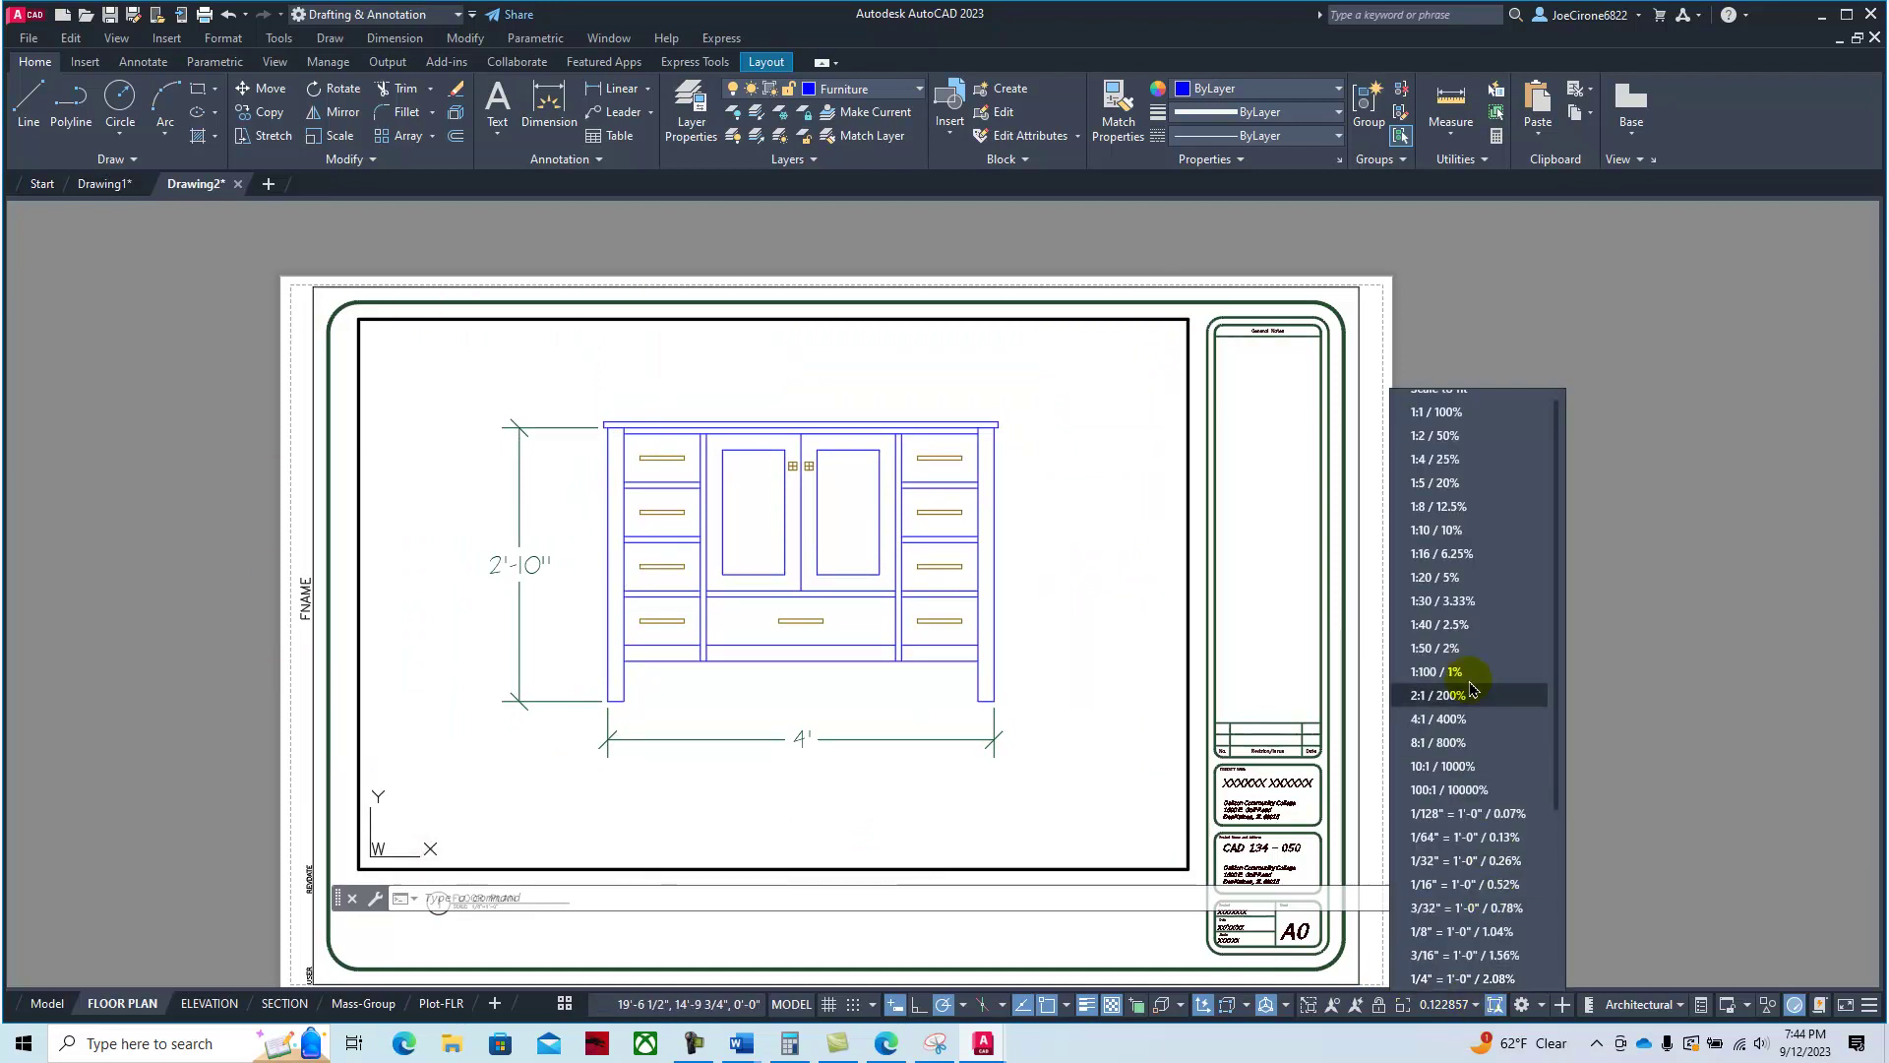
{"action": "scroll", "coordinate": [1446, 442], "scroll_direction": "down", "scroll_amount": 2}
{"action": "scroll", "coordinate": [1447, 831], "scroll_direction": "down", "scroll_amount": 2}
{"action": "left_click", "coordinate": [1428, 884]}
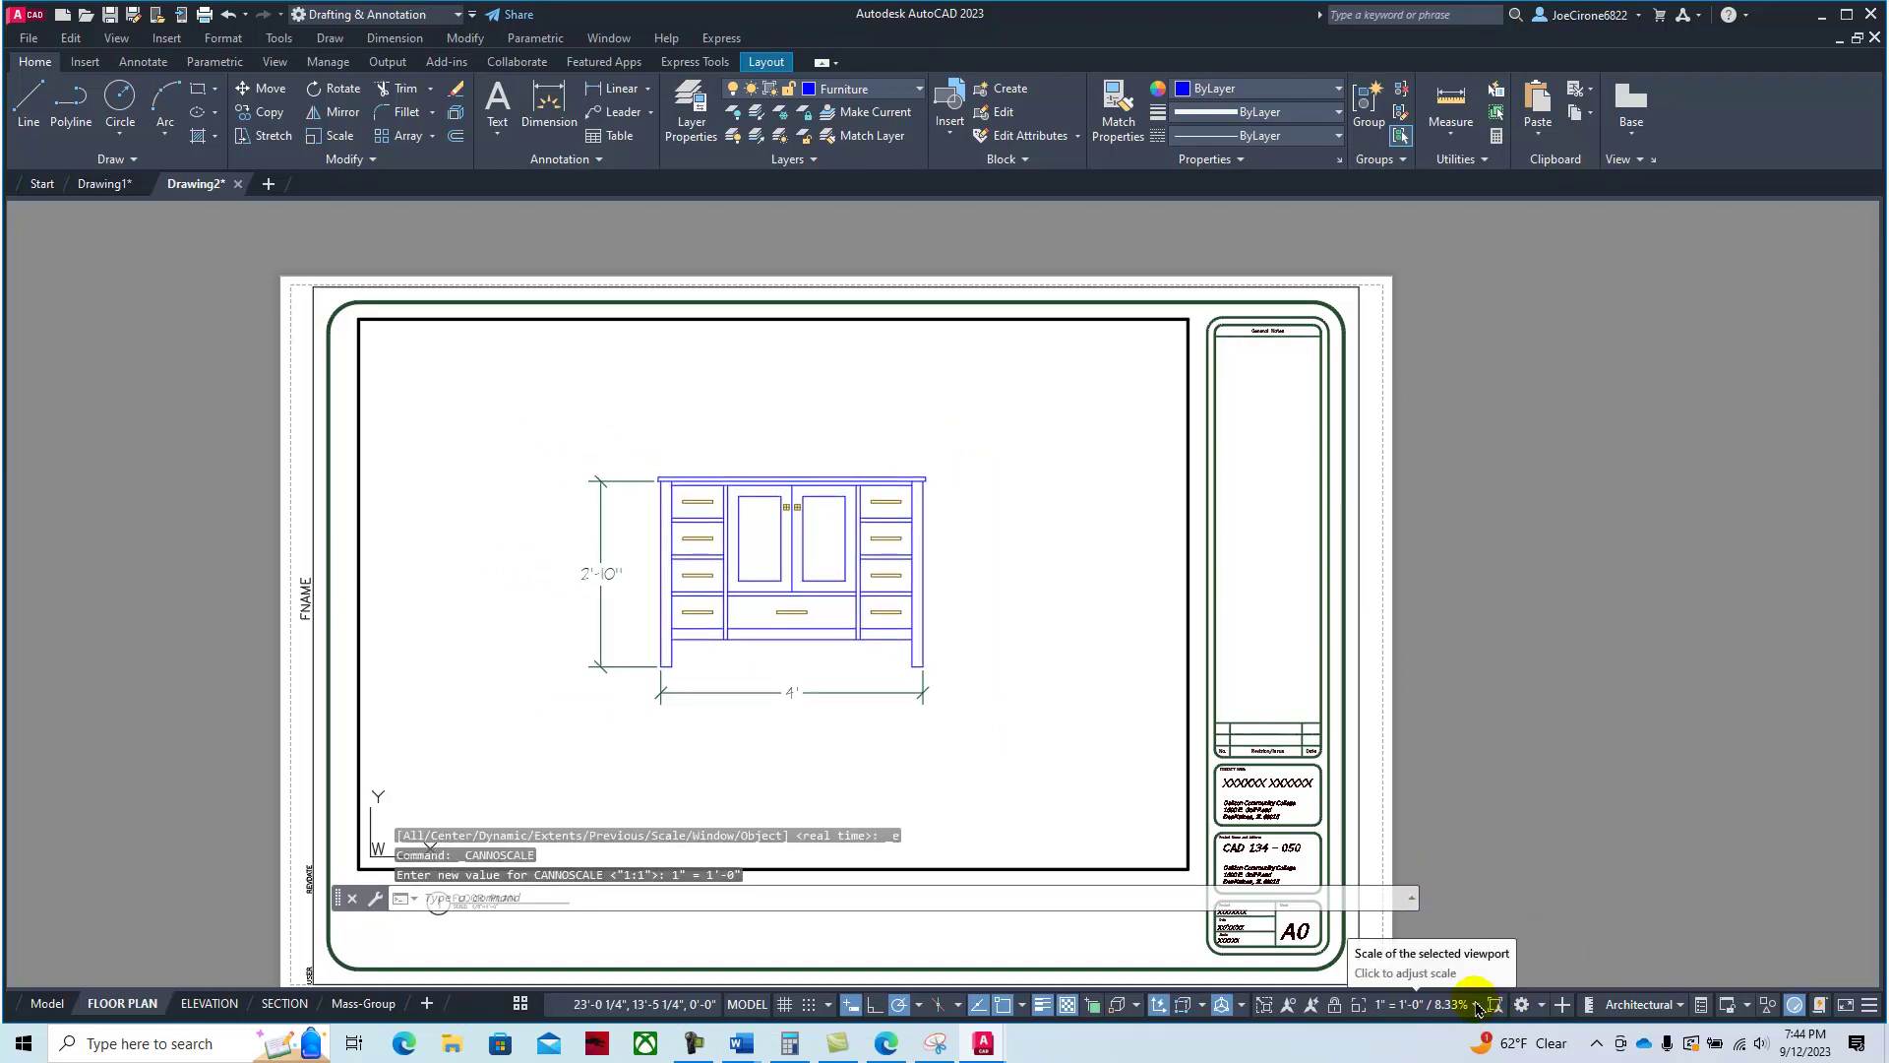
Set the viewport scale to 3/4" = 1'-0".
{"action": "left_click", "coordinate": [1476, 1005]}
{"action": "scroll", "coordinate": [1417, 885], "scroll_direction": "down", "scroll_amount": 2}
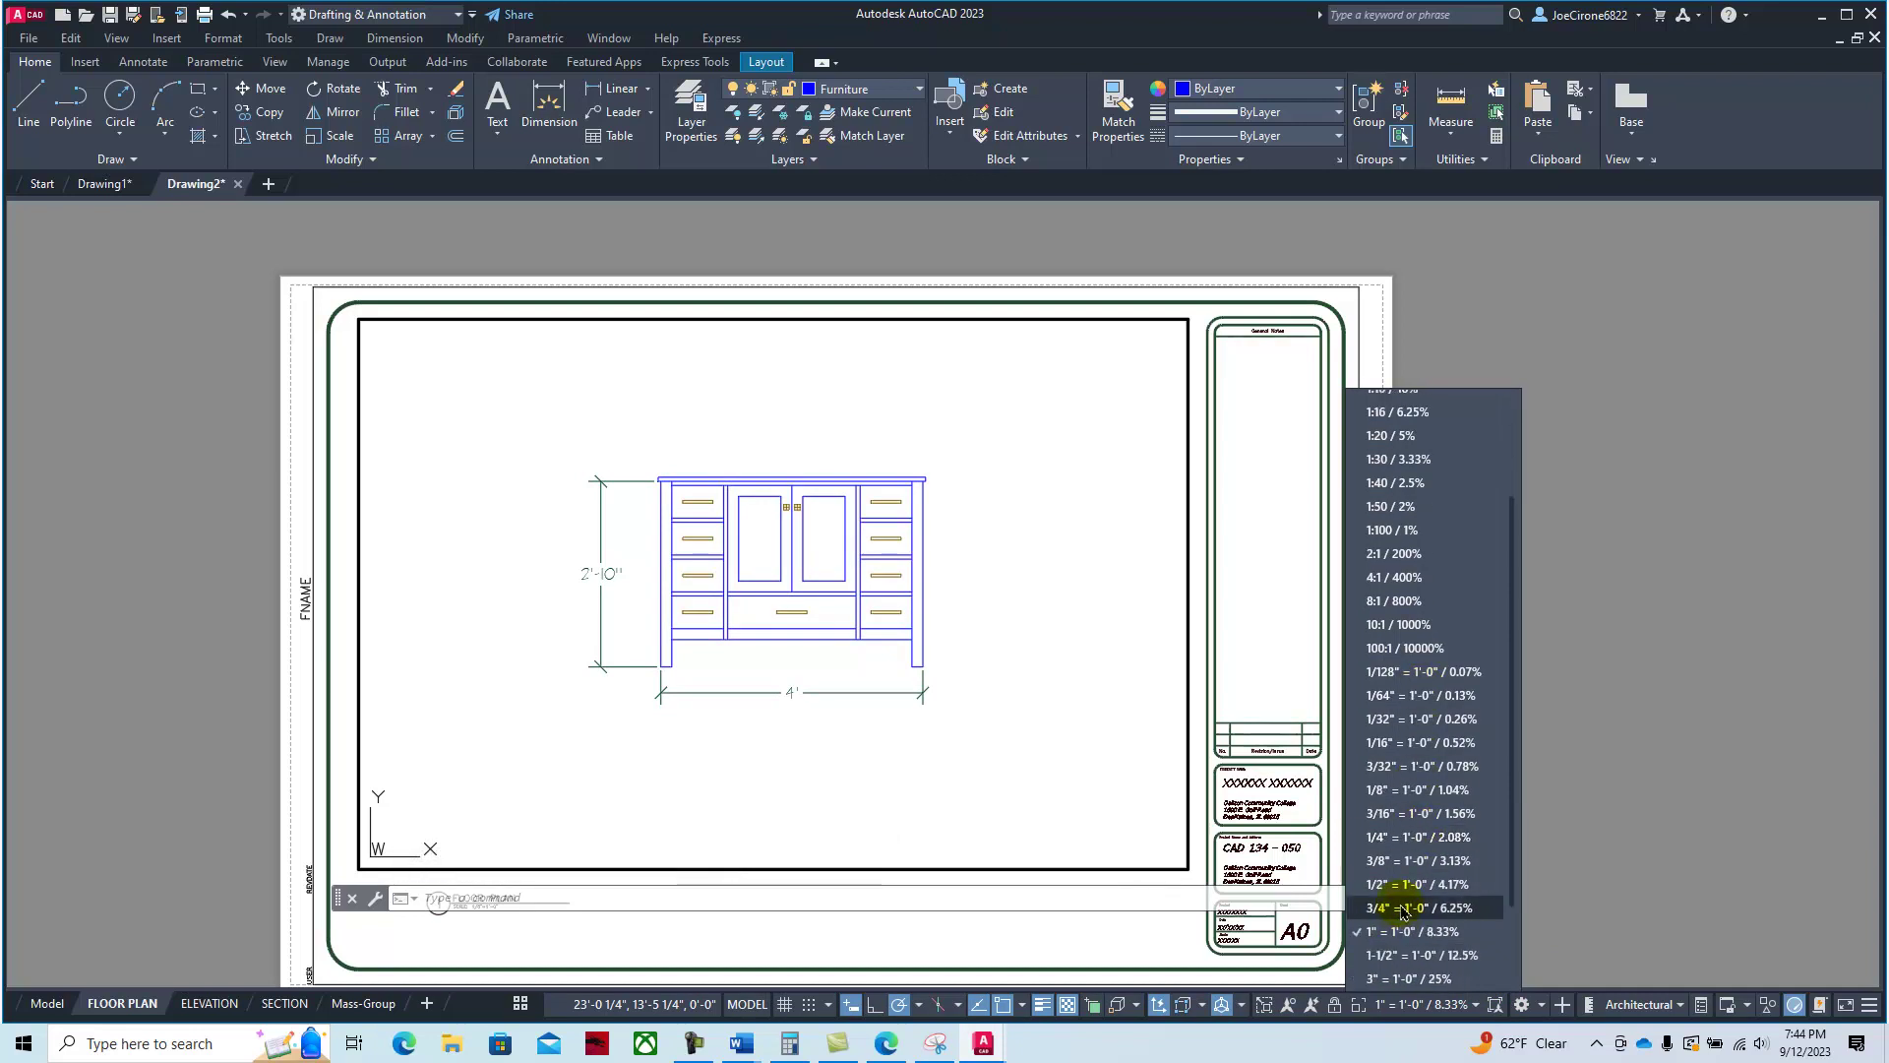
{"action": "left_click", "coordinate": [1403, 909]}
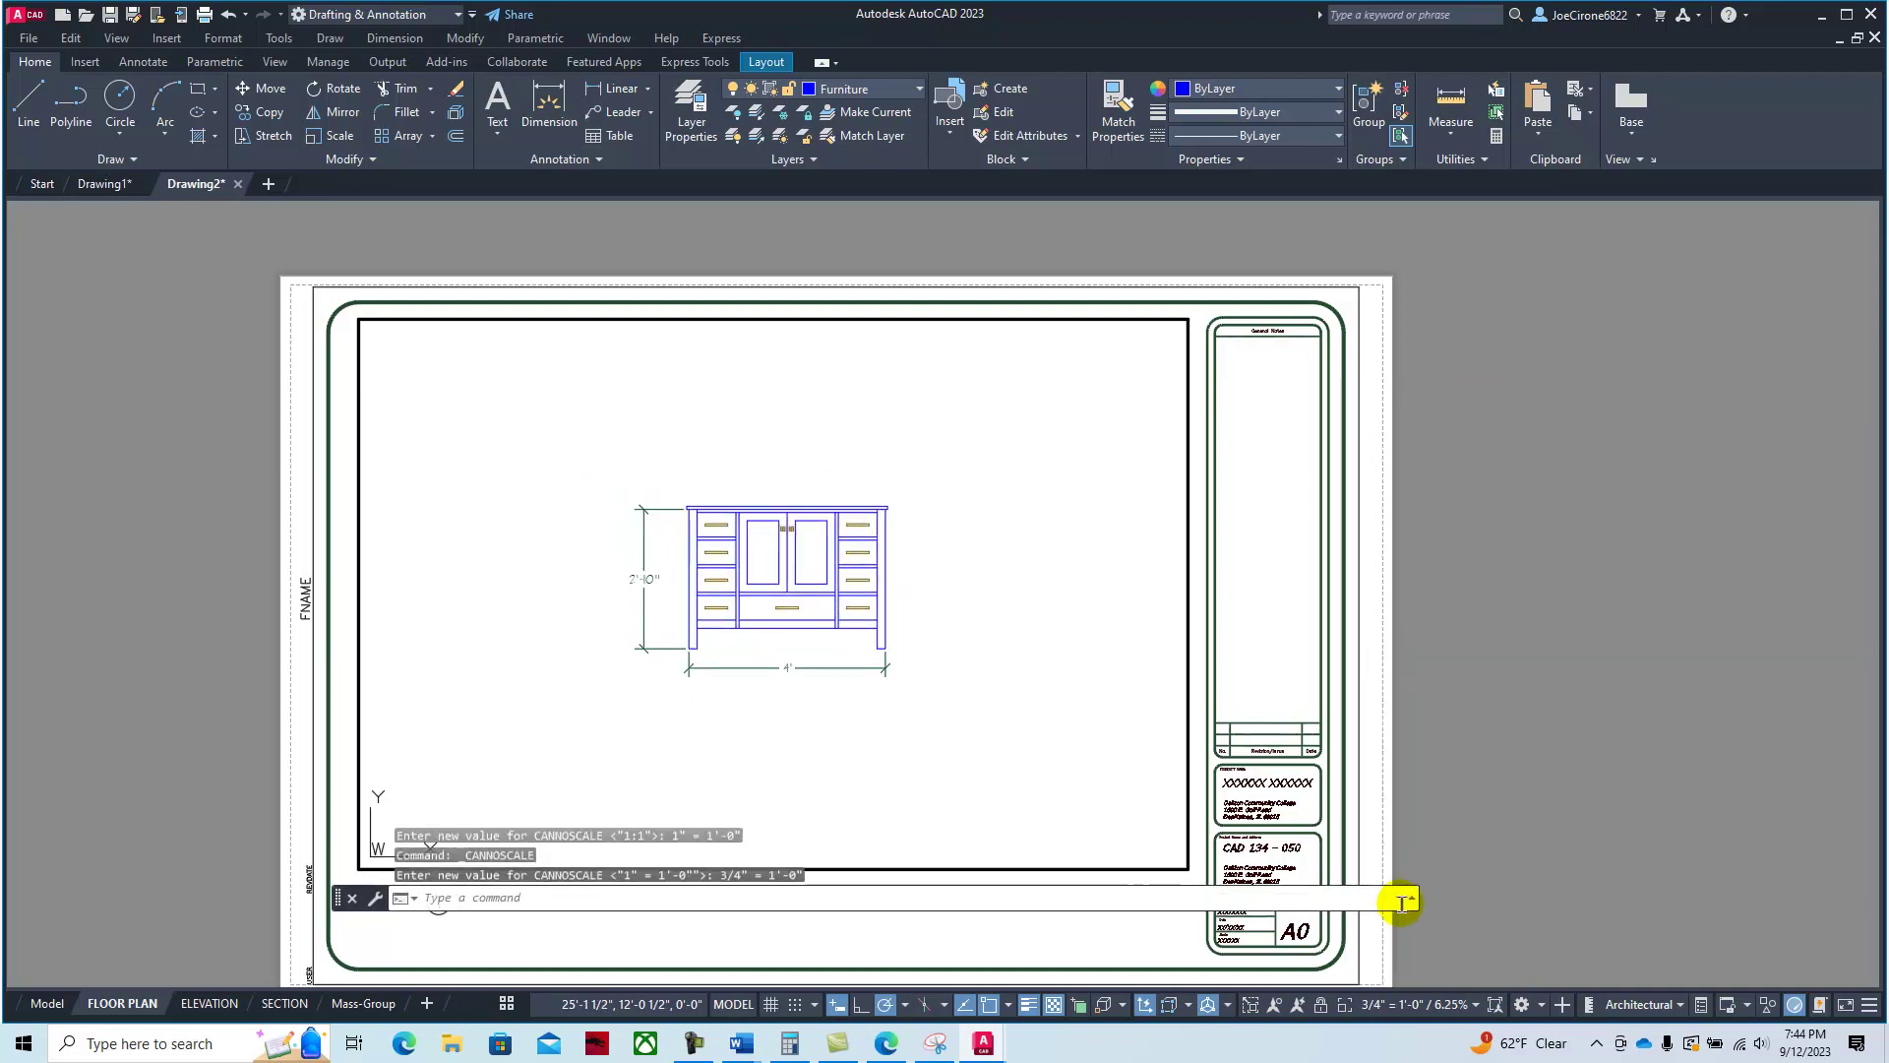
Set the viewport scale to 1-1/2" = 1'-0", lock the viewport and return to paper space.
{"action": "left_click", "coordinate": [1475, 1005]}
{"action": "scroll", "coordinate": [1428, 891], "scroll_direction": "down", "scroll_amount": 2}
{"action": "scroll", "coordinate": [1428, 891], "scroll_direction": "down", "scroll_amount": 2}
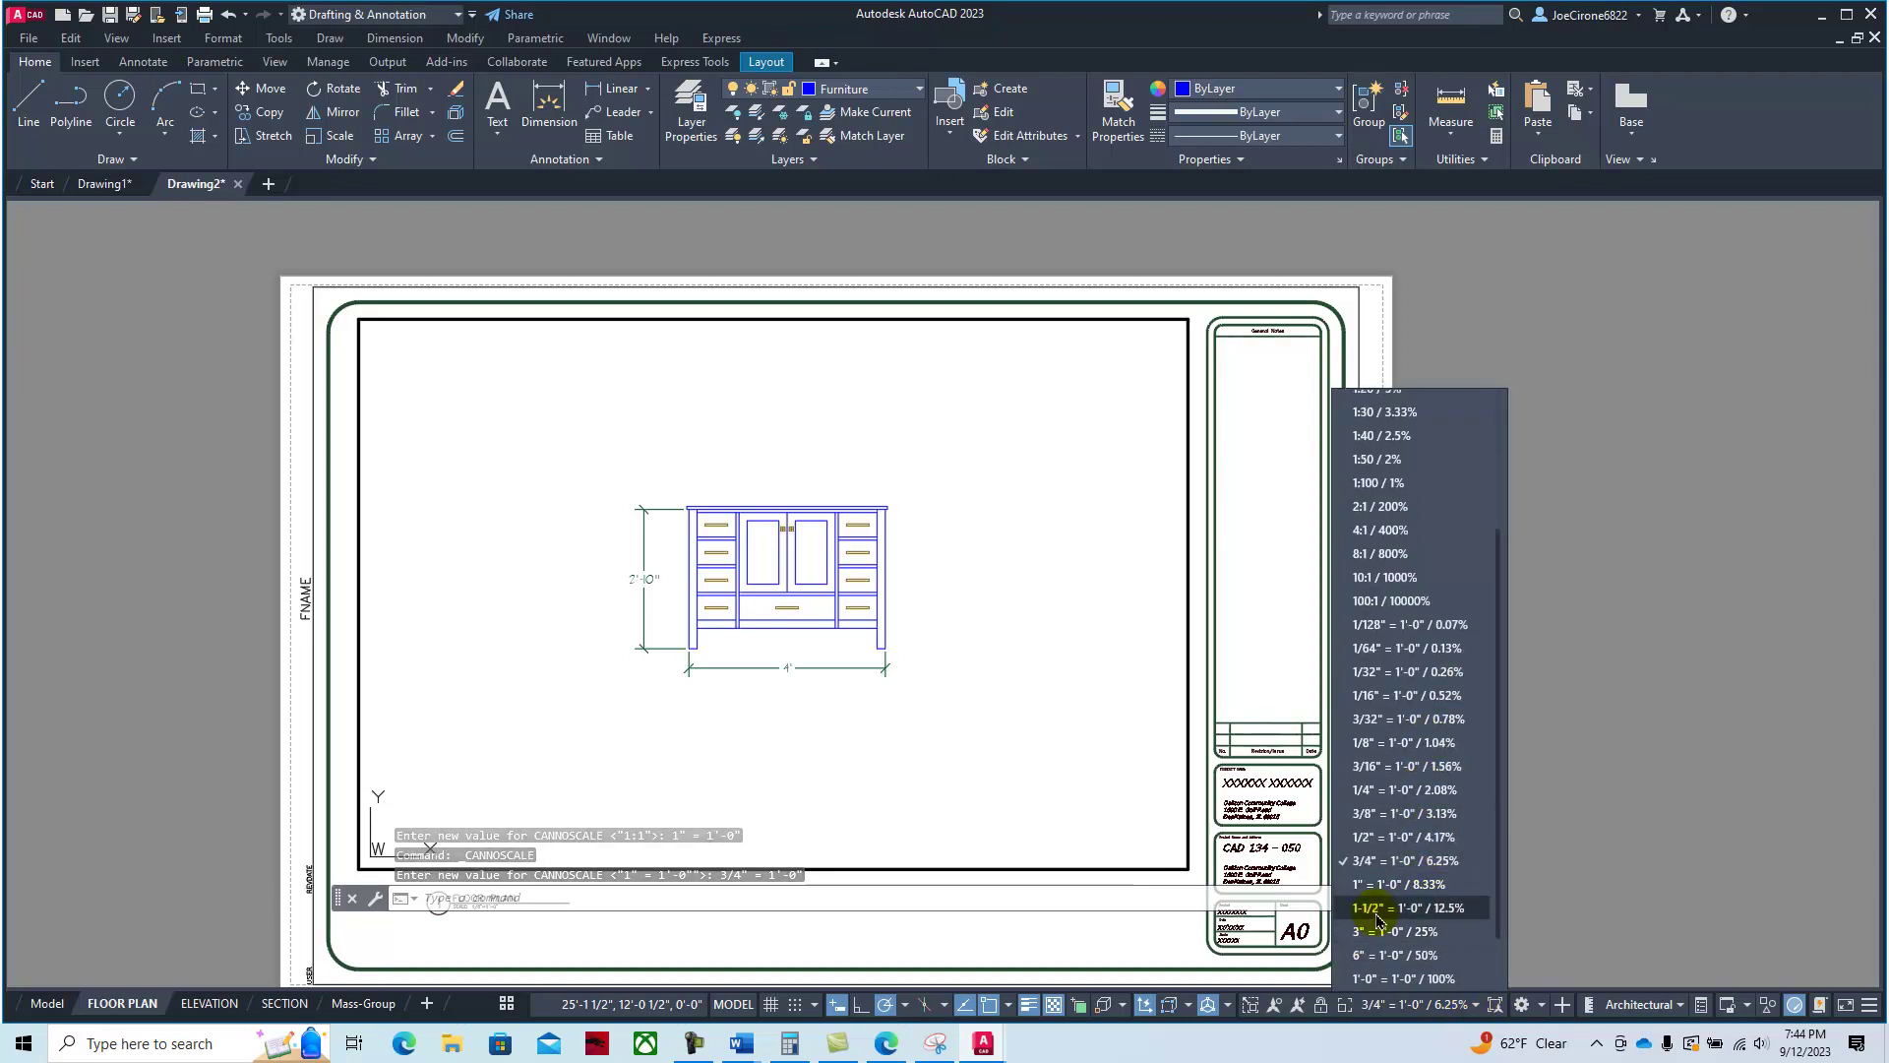
{"action": "left_click", "coordinate": [1389, 898]}
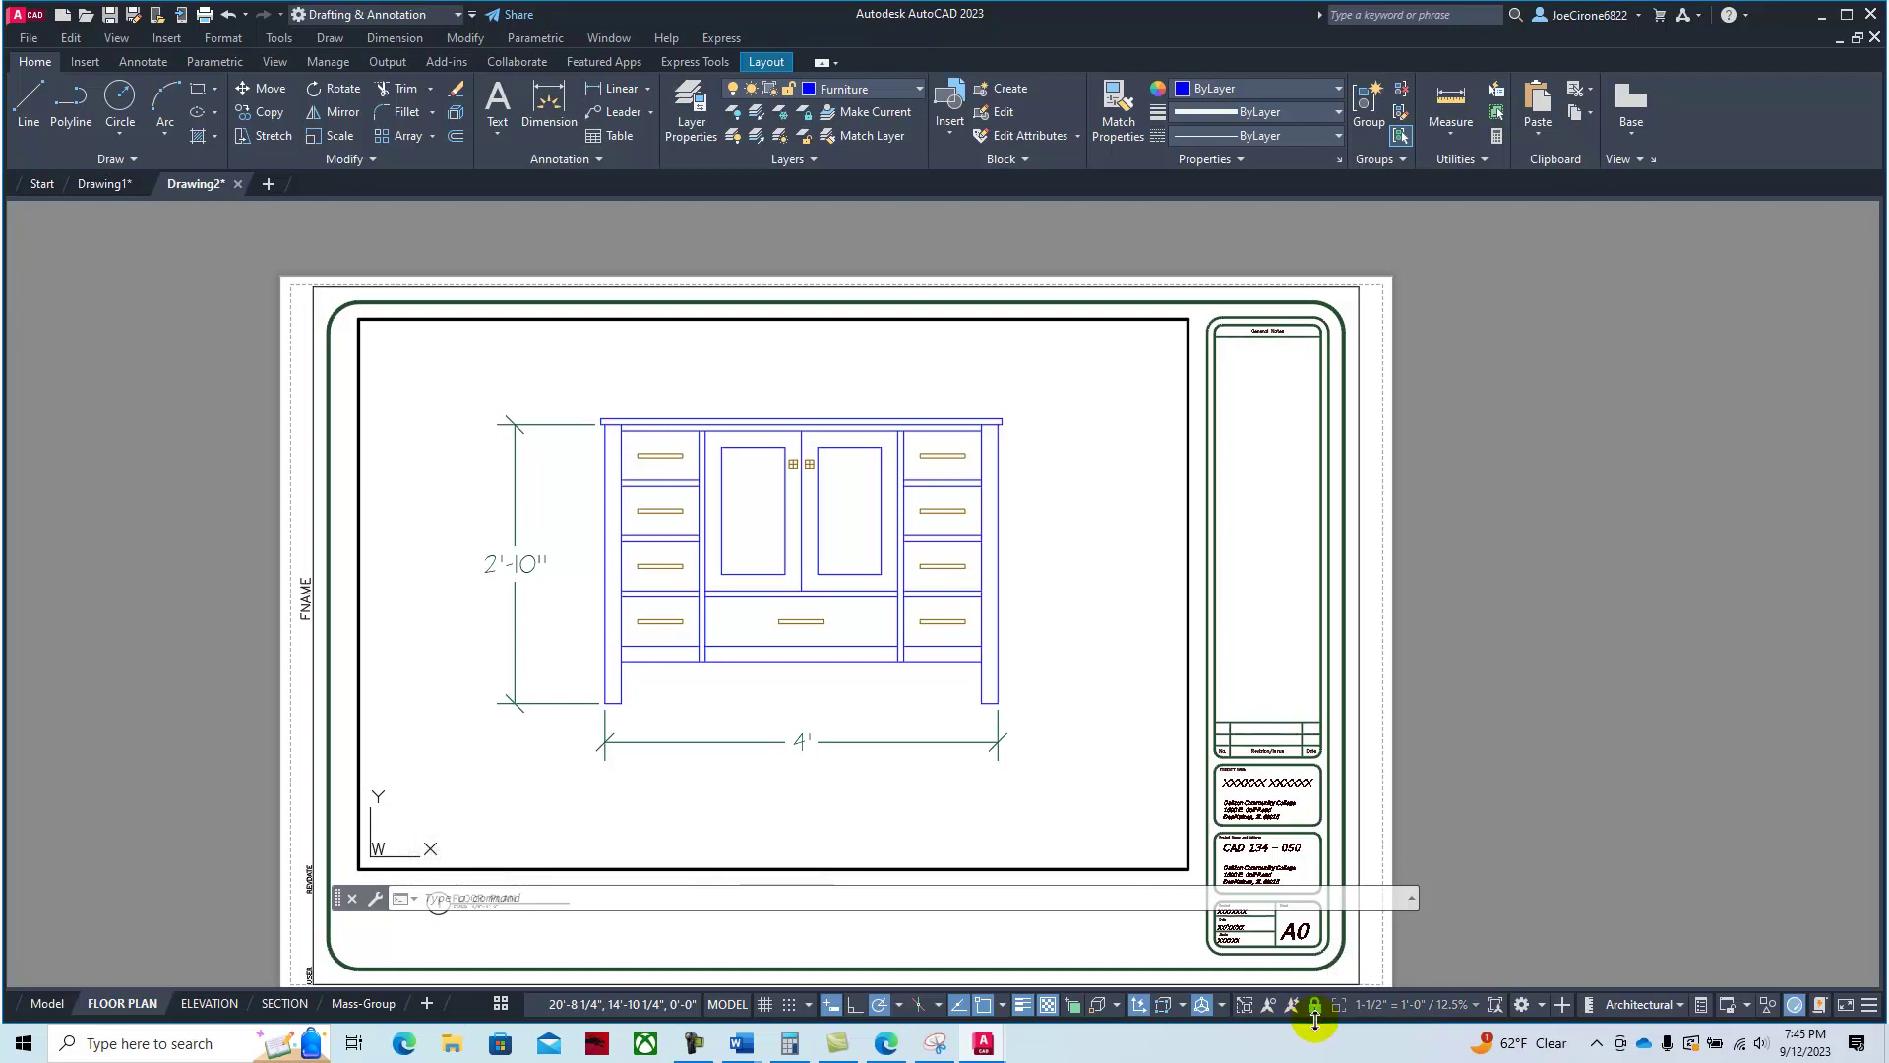
{"action": "double_click", "coordinate": [1237, 692]}
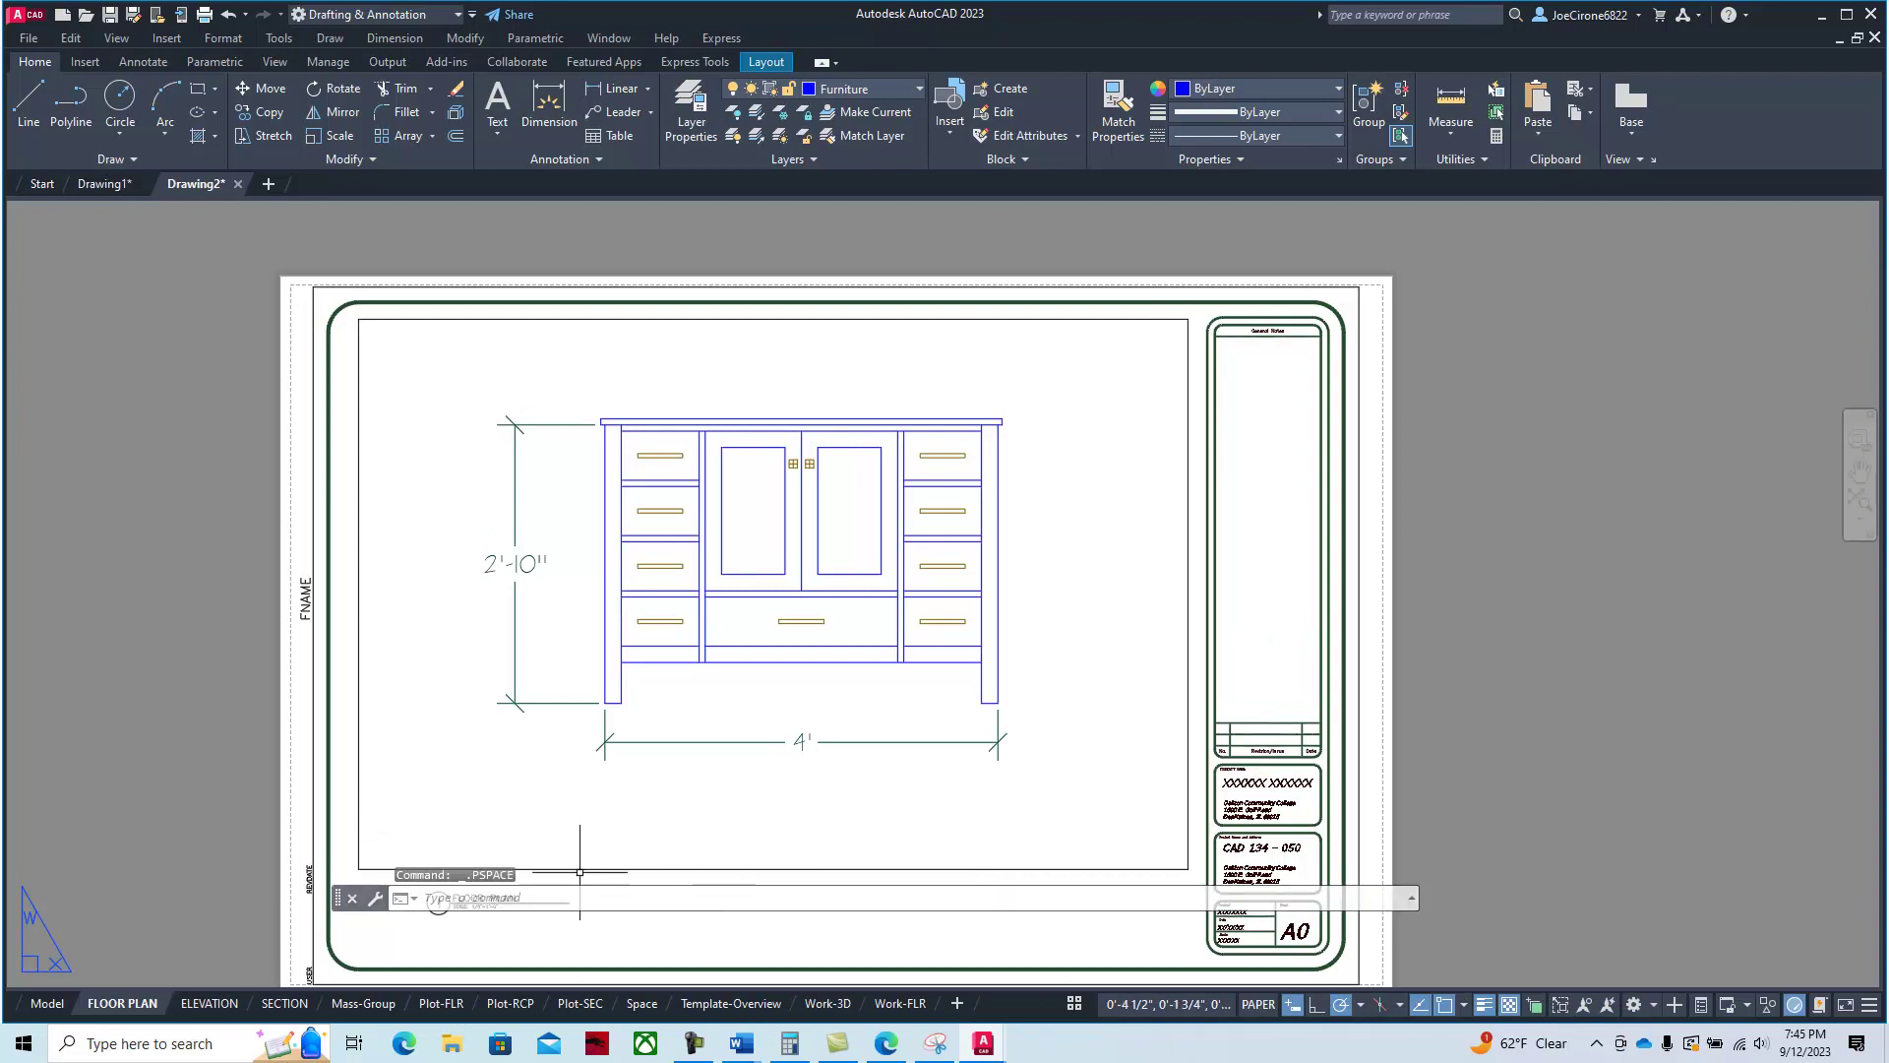
Change the scale value in the drawing title below the viewport to 1-1/2"=1'-0".
{"action": "scroll", "coordinate": [614, 700], "scroll_direction": "up", "scroll_amount": 6}
{"action": "scroll", "coordinate": [614, 700], "scroll_direction": "up", "scroll_amount": 2}
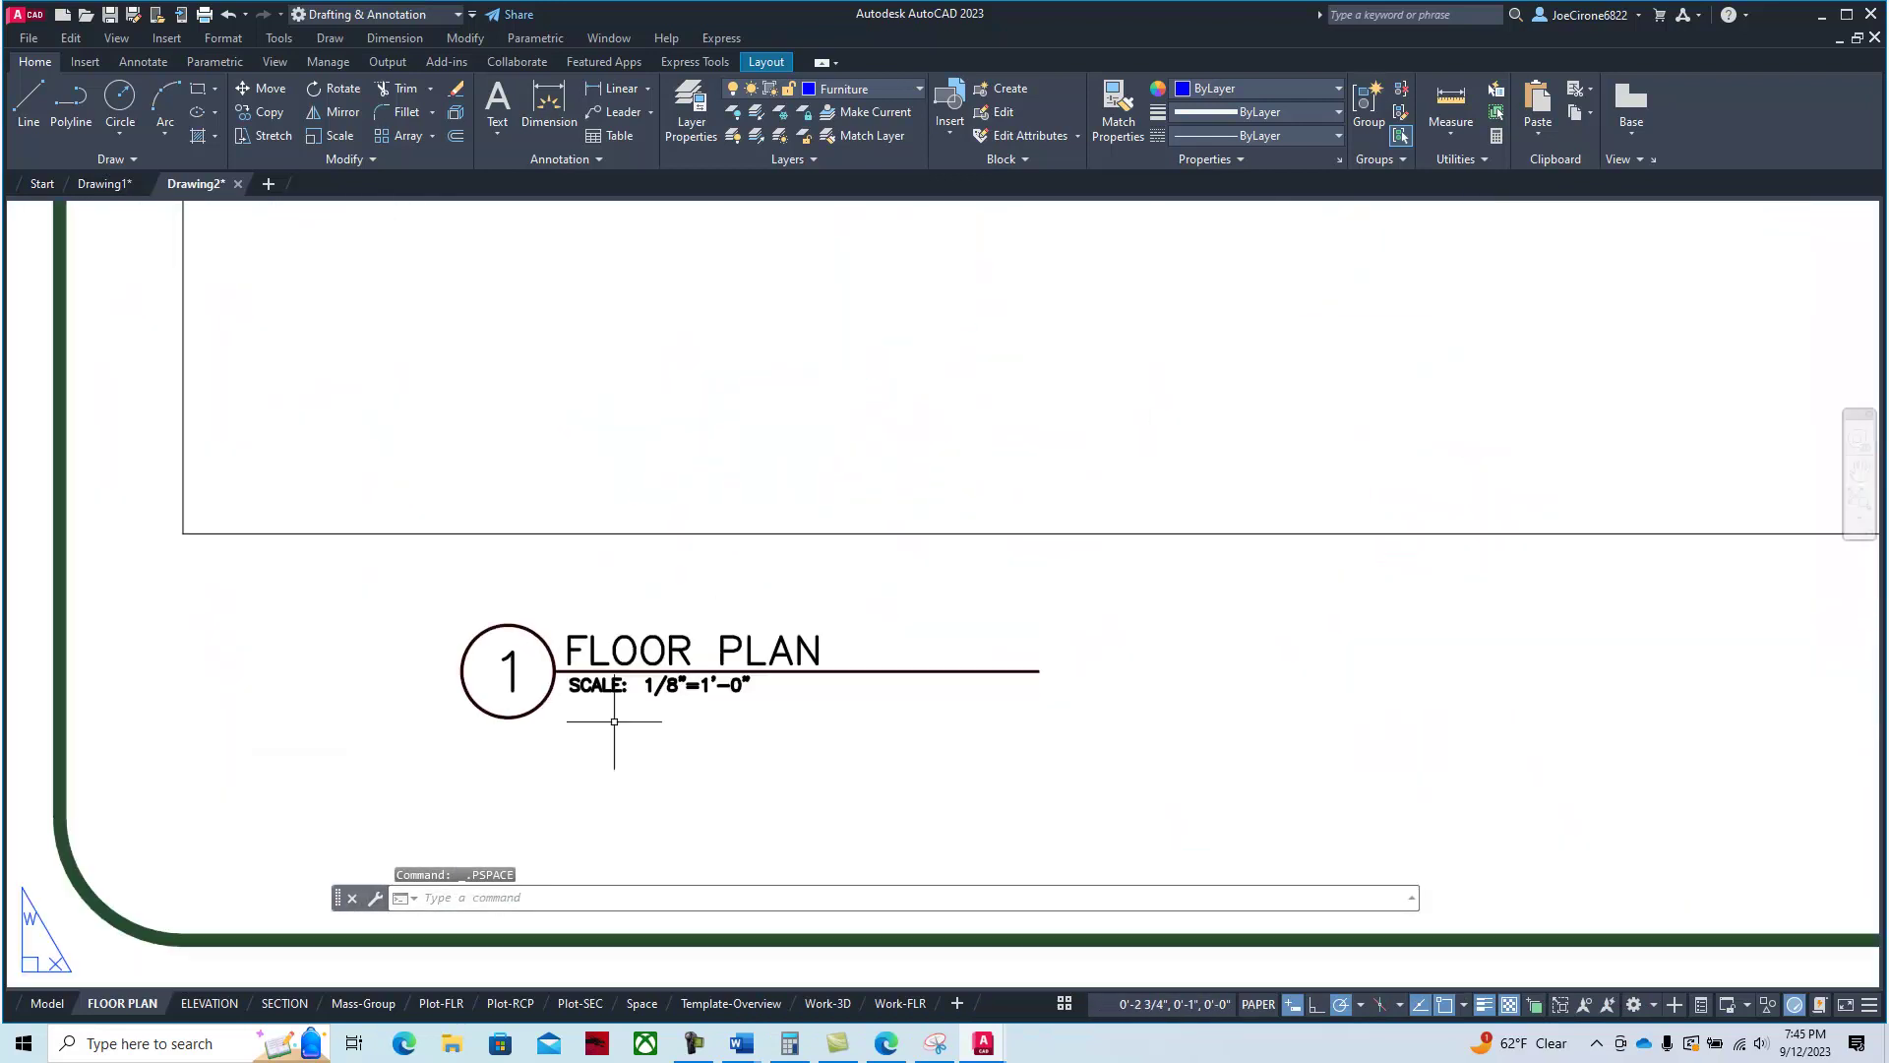
{"action": "left_click", "coordinate": [684, 684]}
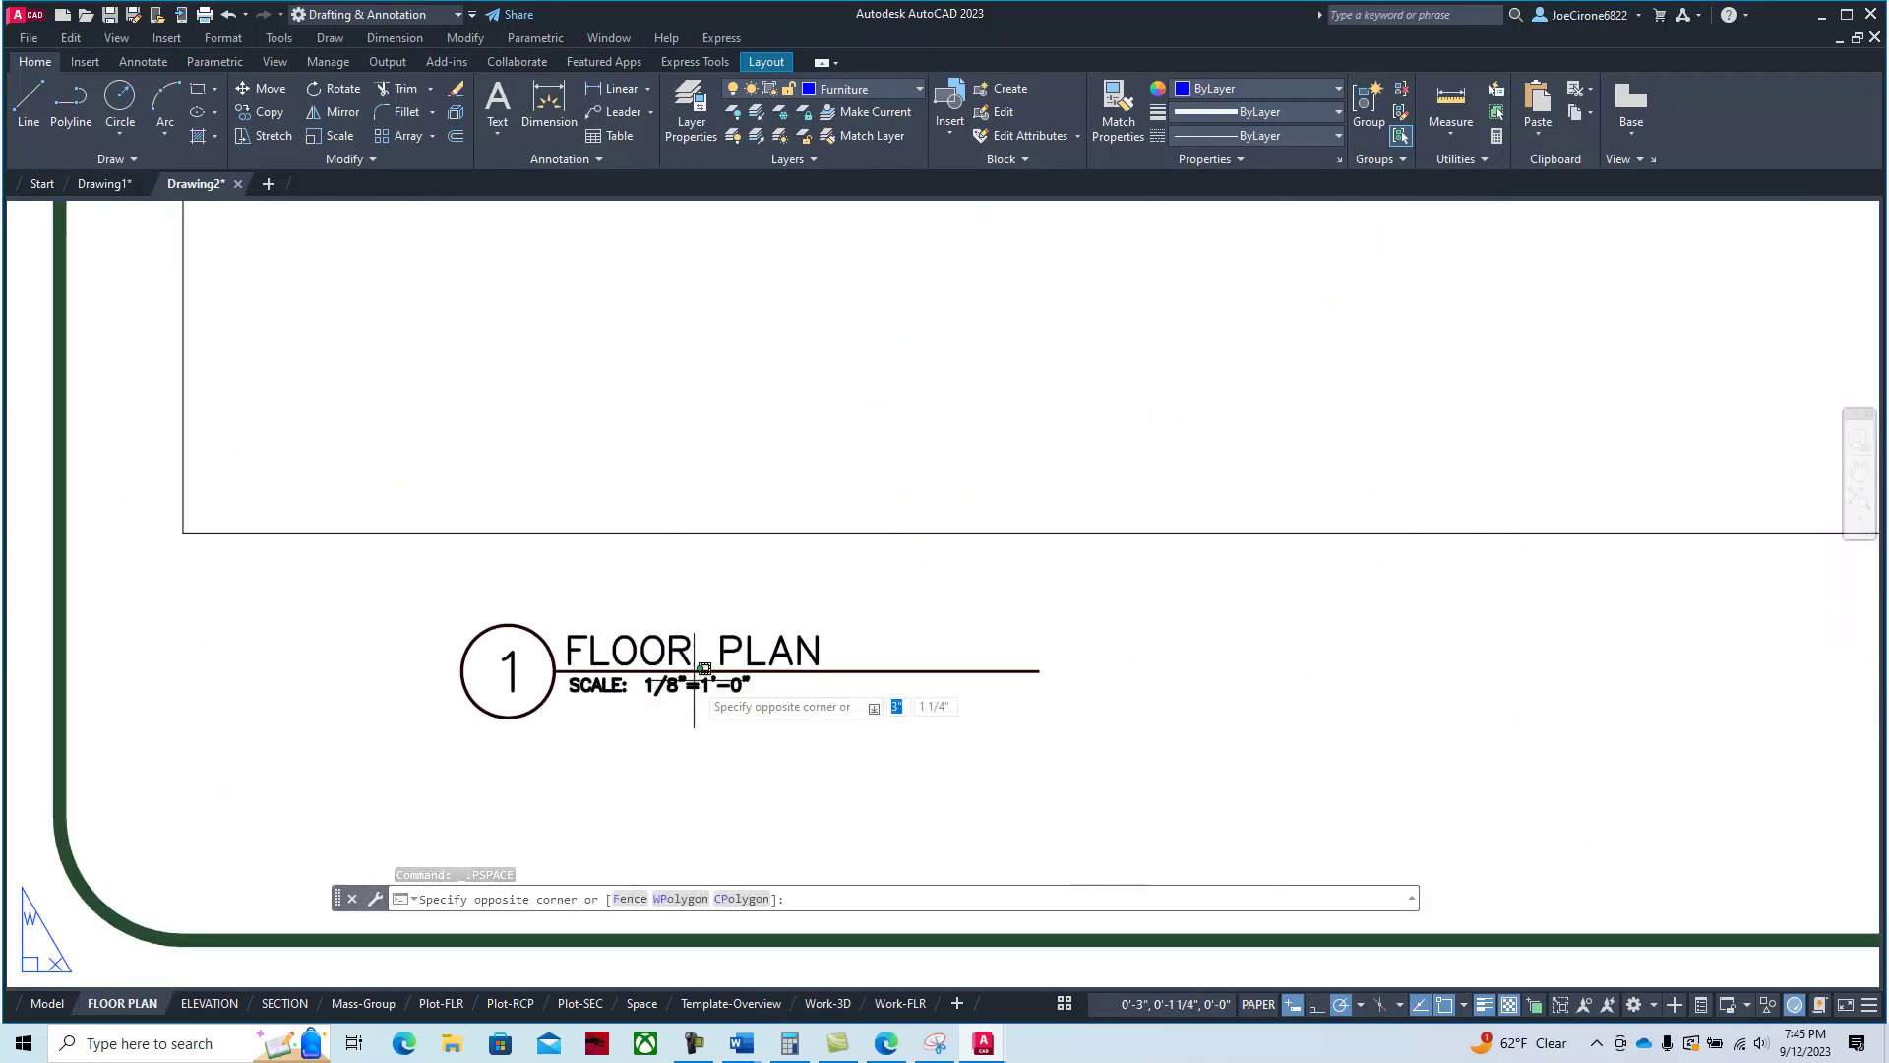
{"action": "left_click", "coordinate": [684, 692]}
{"action": "key", "text": "Escape"}
{"action": "double_click", "coordinate": [686, 689]}
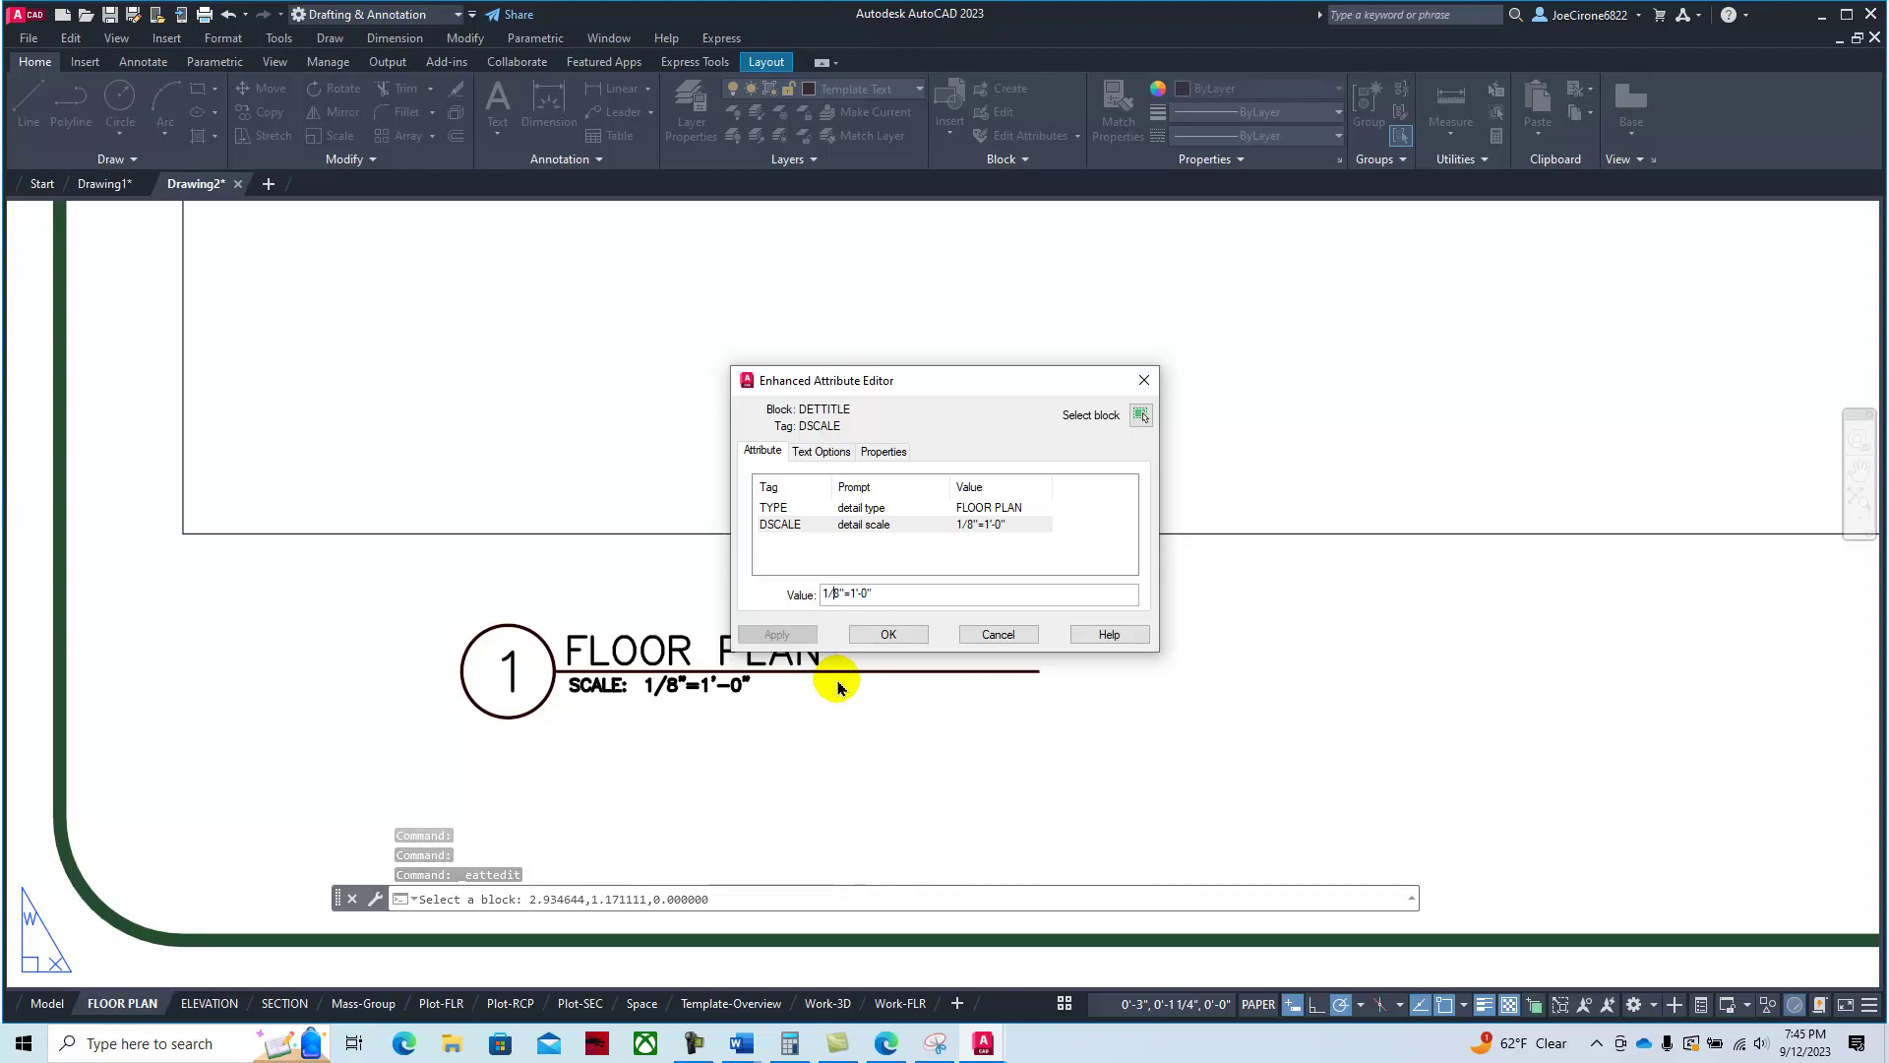
{"action": "key", "text": "BackSpace"}
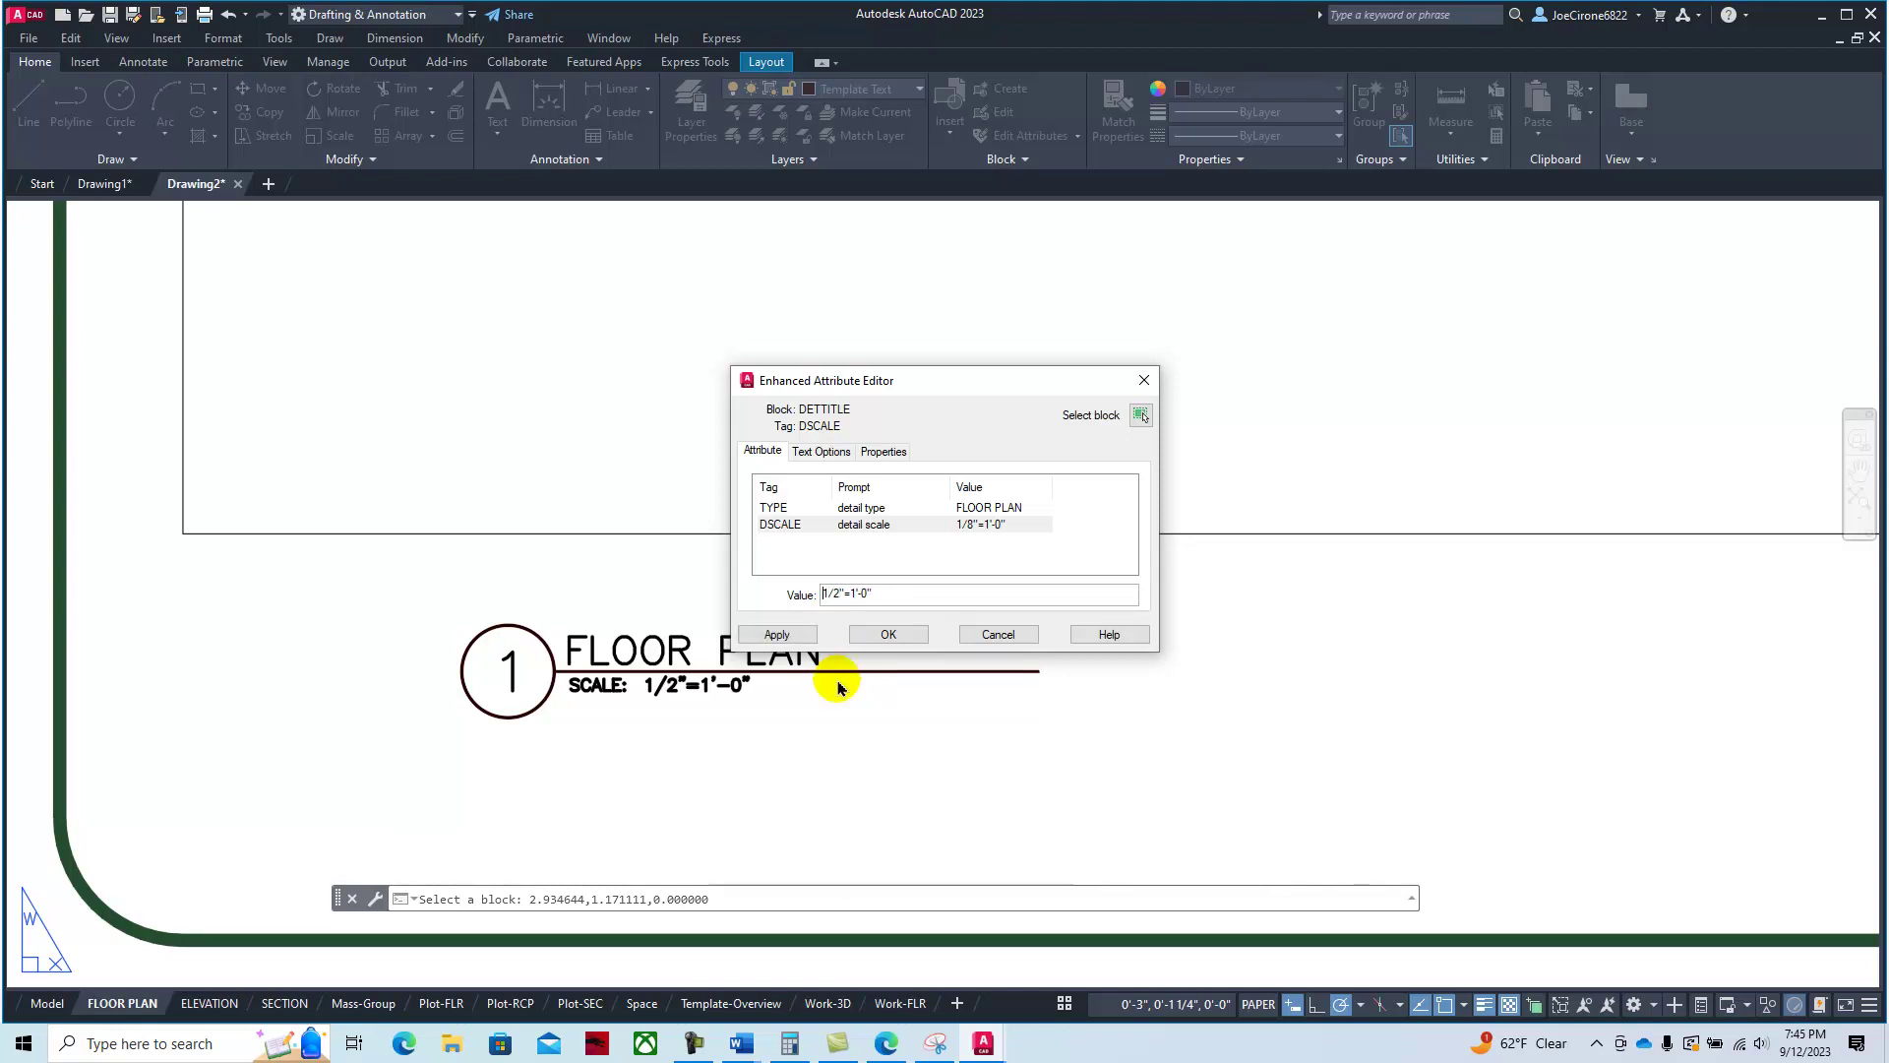
{"action": "type", "text": "1-"}
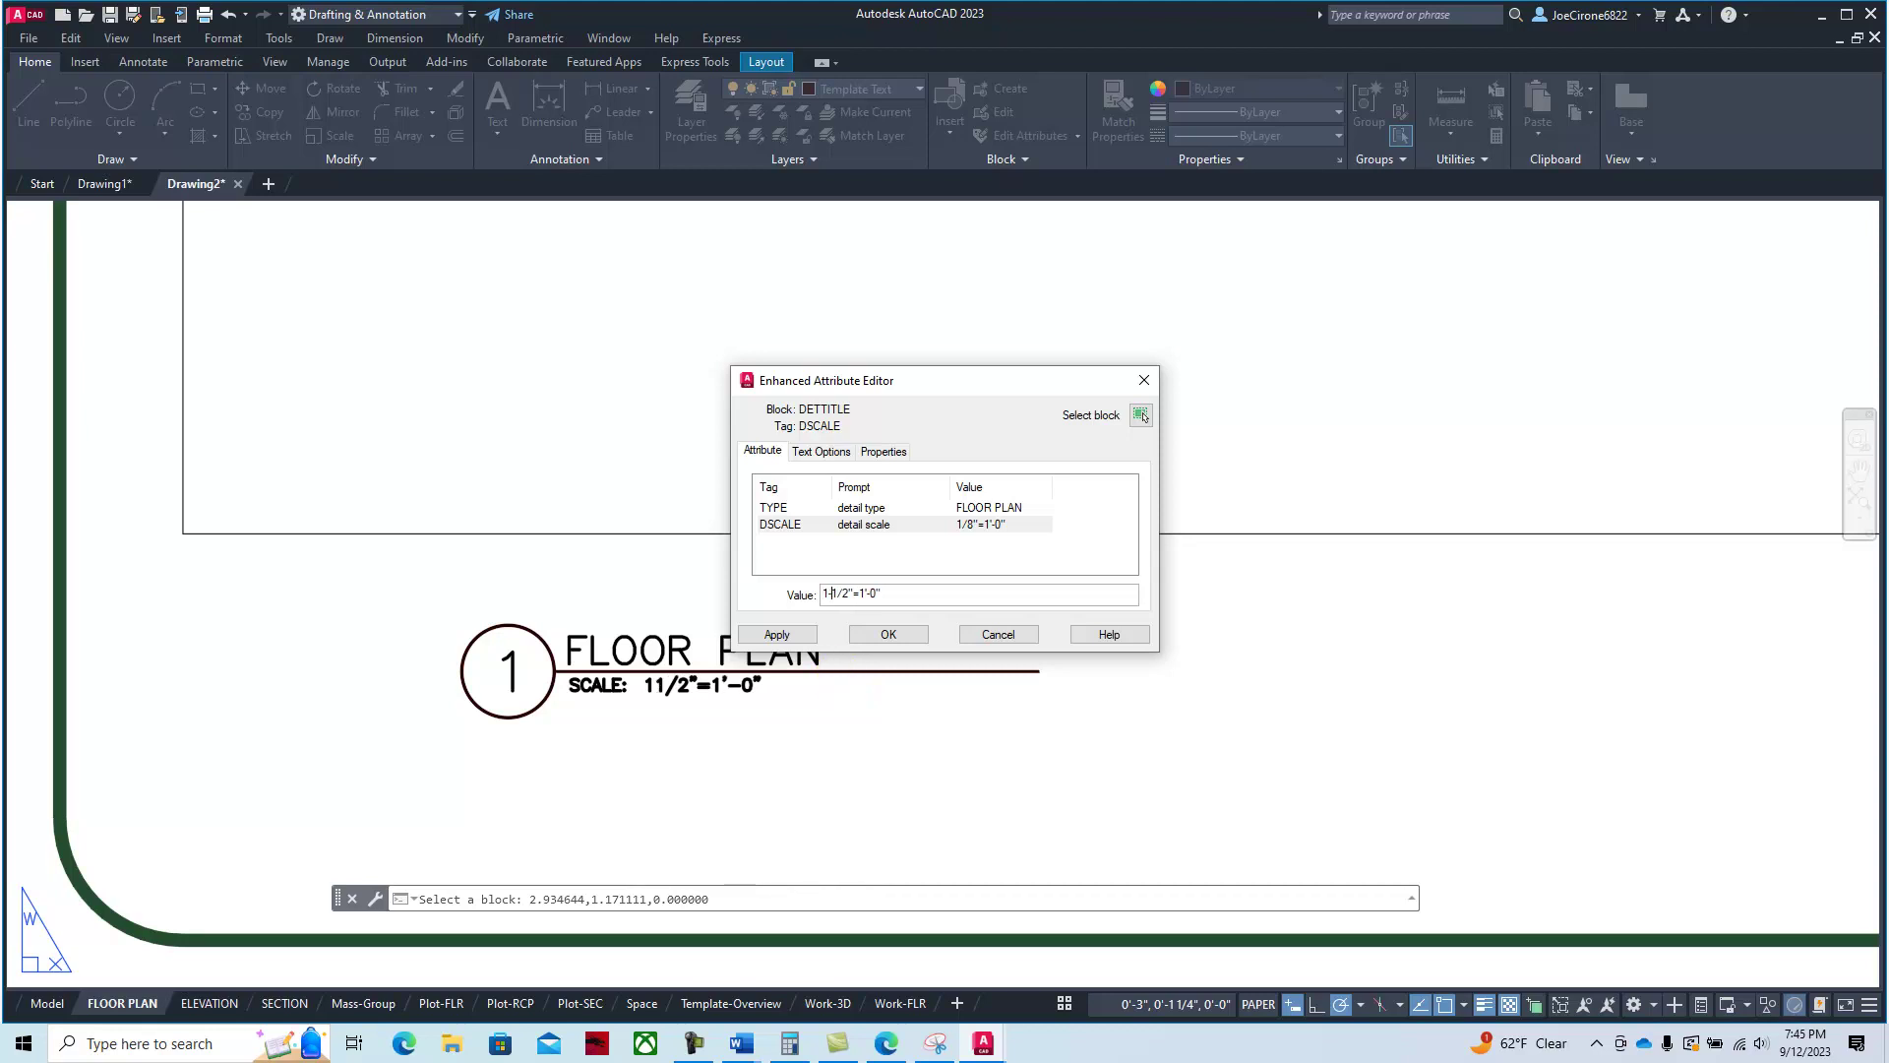
{"action": "left_click", "coordinate": [903, 643]}
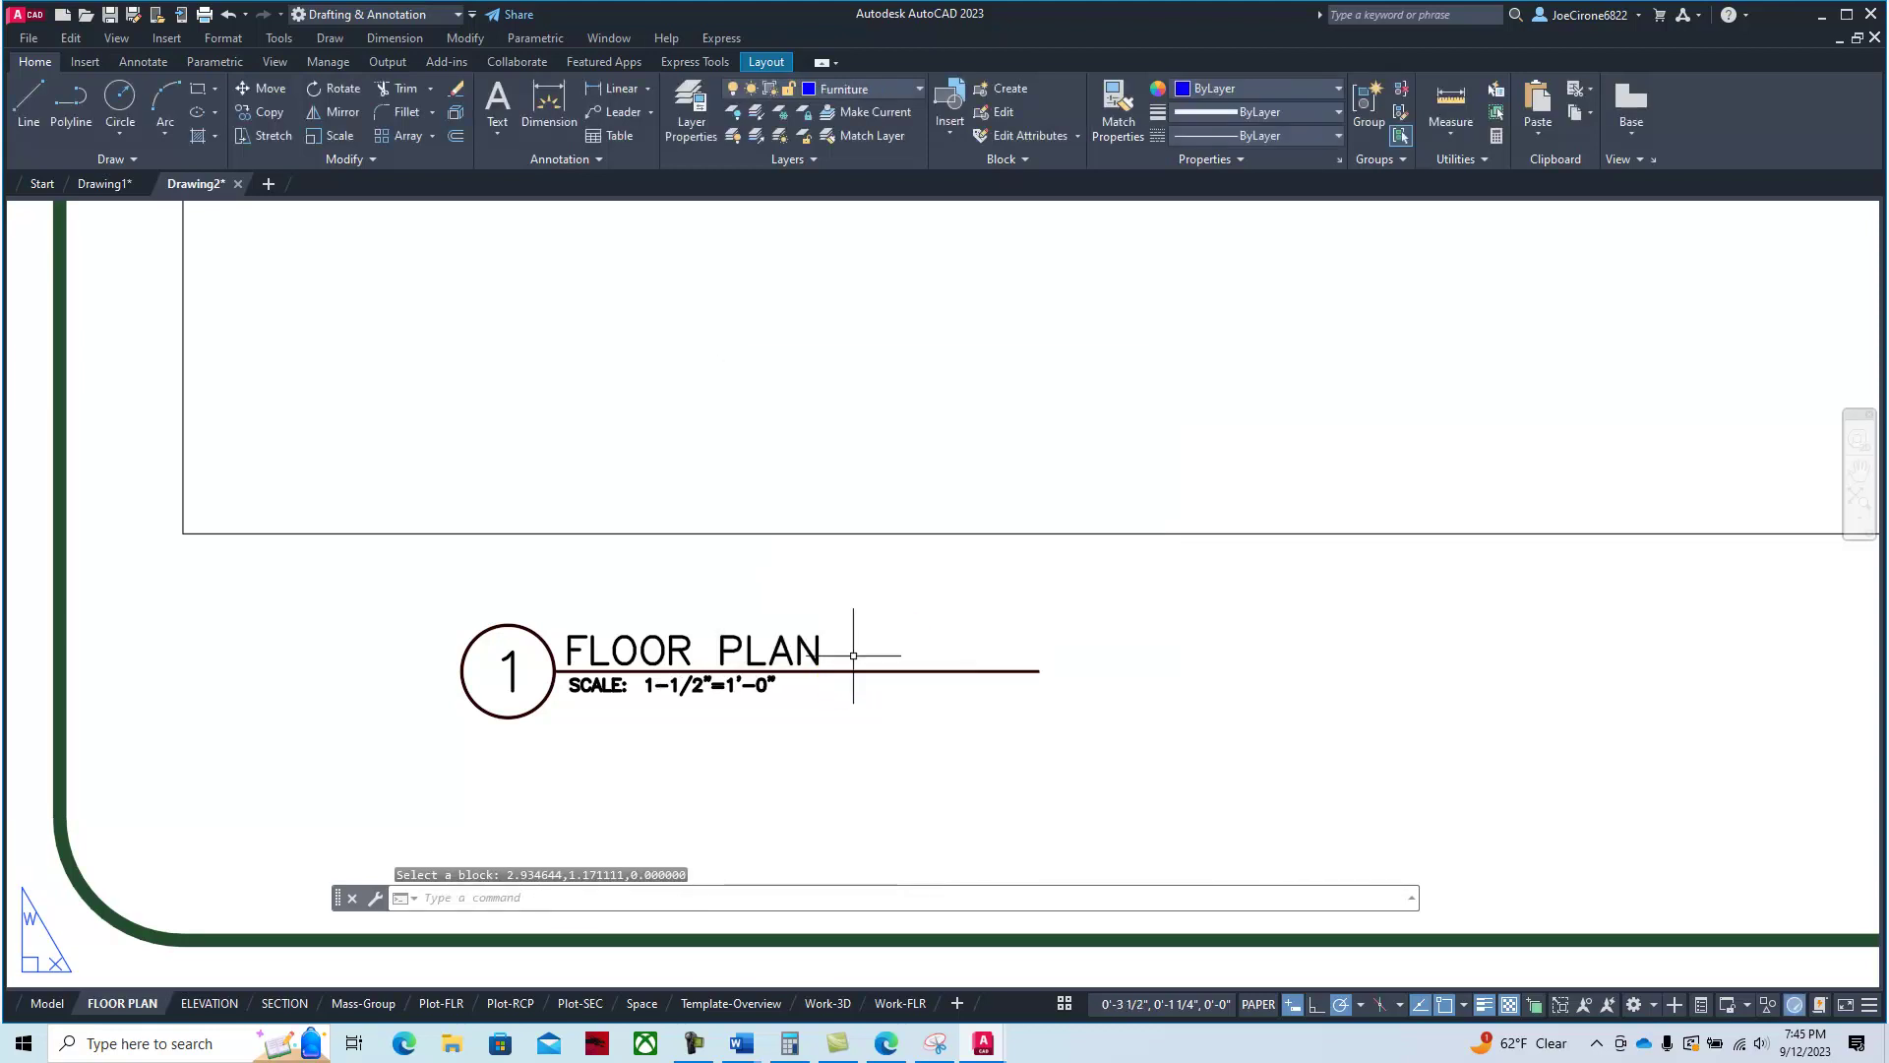
Change the detail type in the drawing title below the viewport to "Vanity Plan".
{"action": "double_click", "coordinate": [899, 612]}
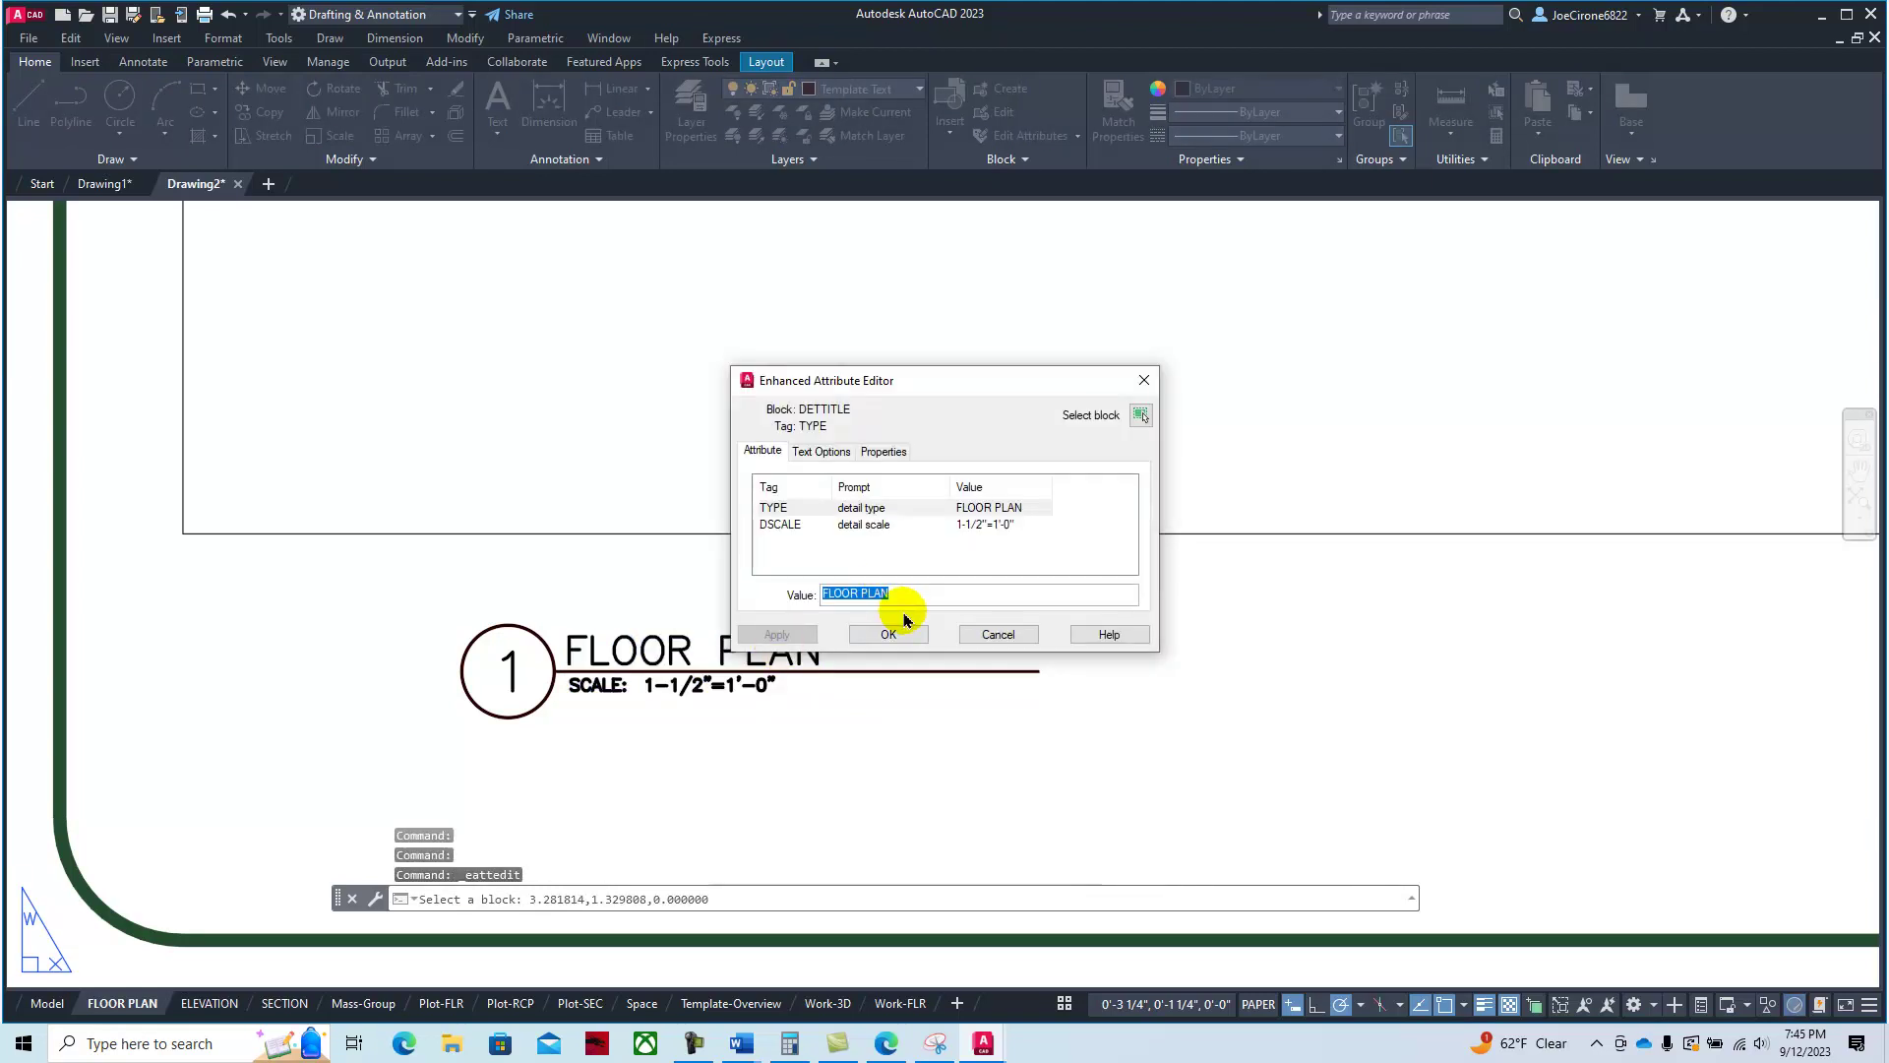
{"action": "type", "text": "Vanity Plan"}
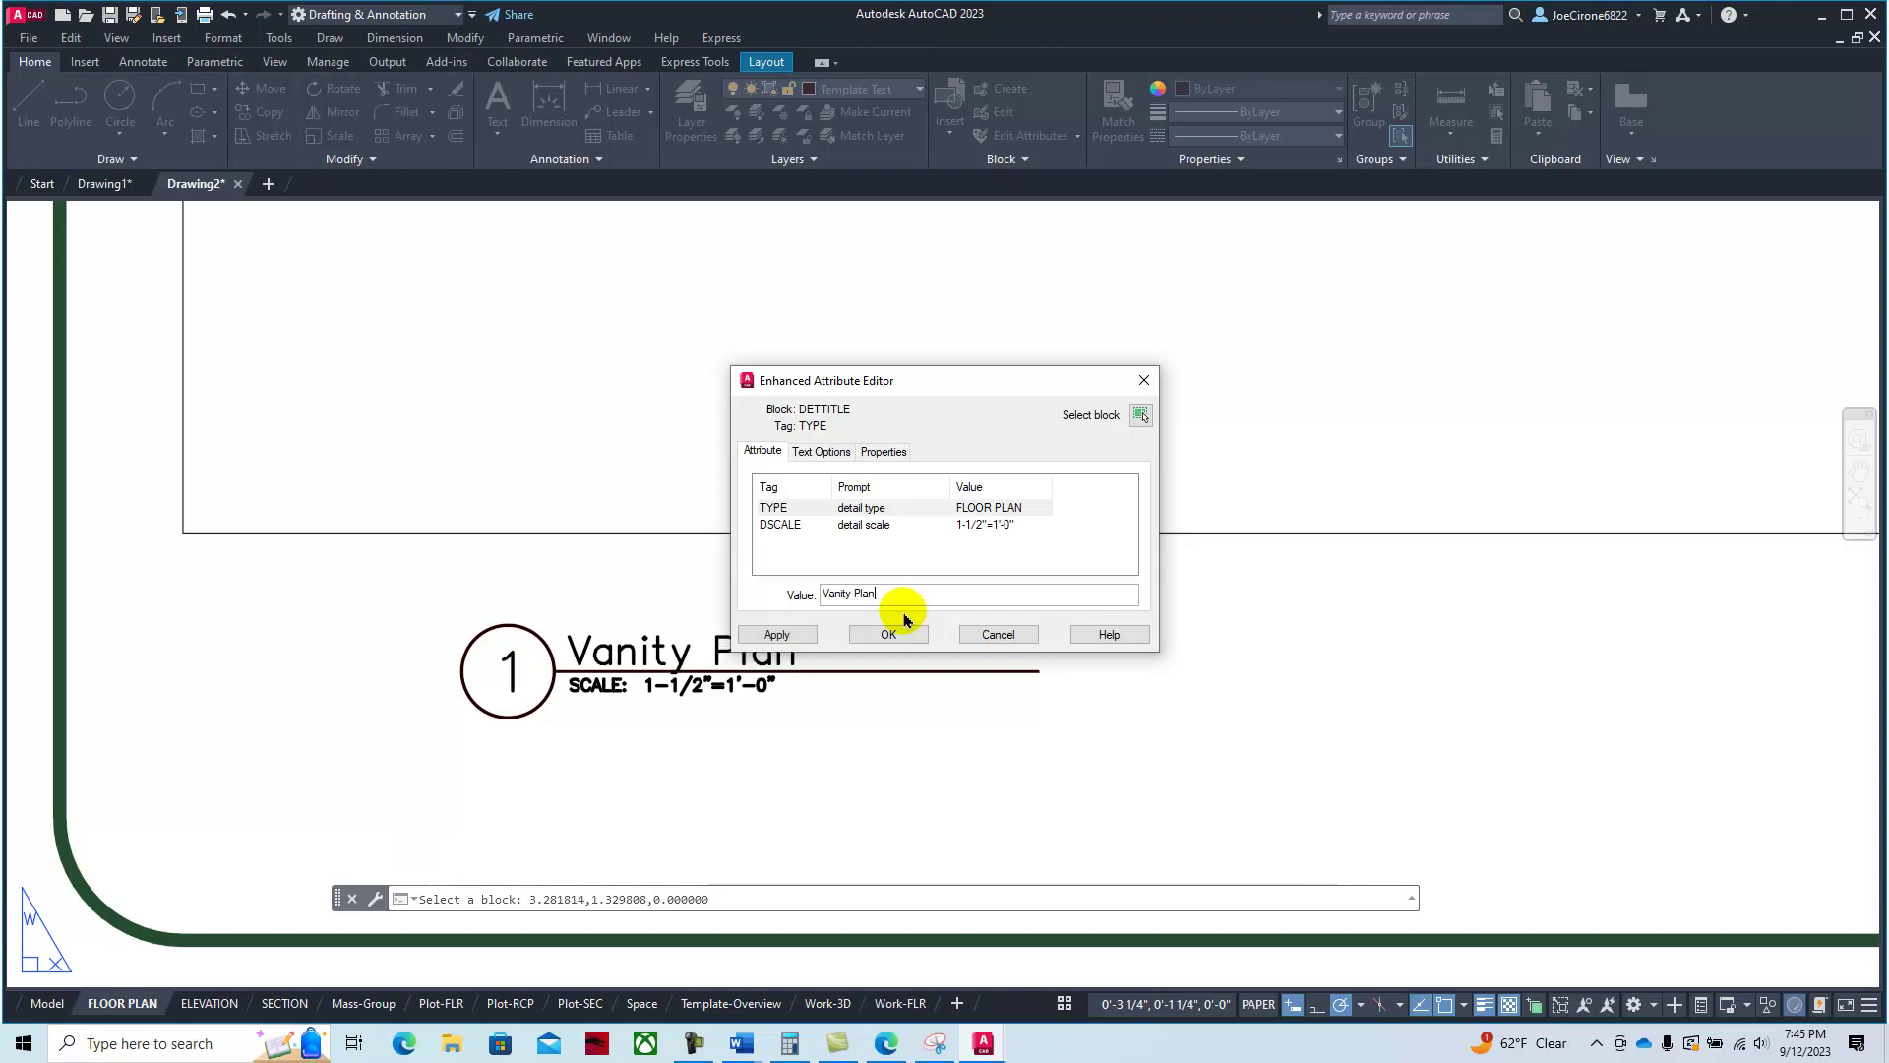
{"action": "left_click", "coordinate": [888, 631]}
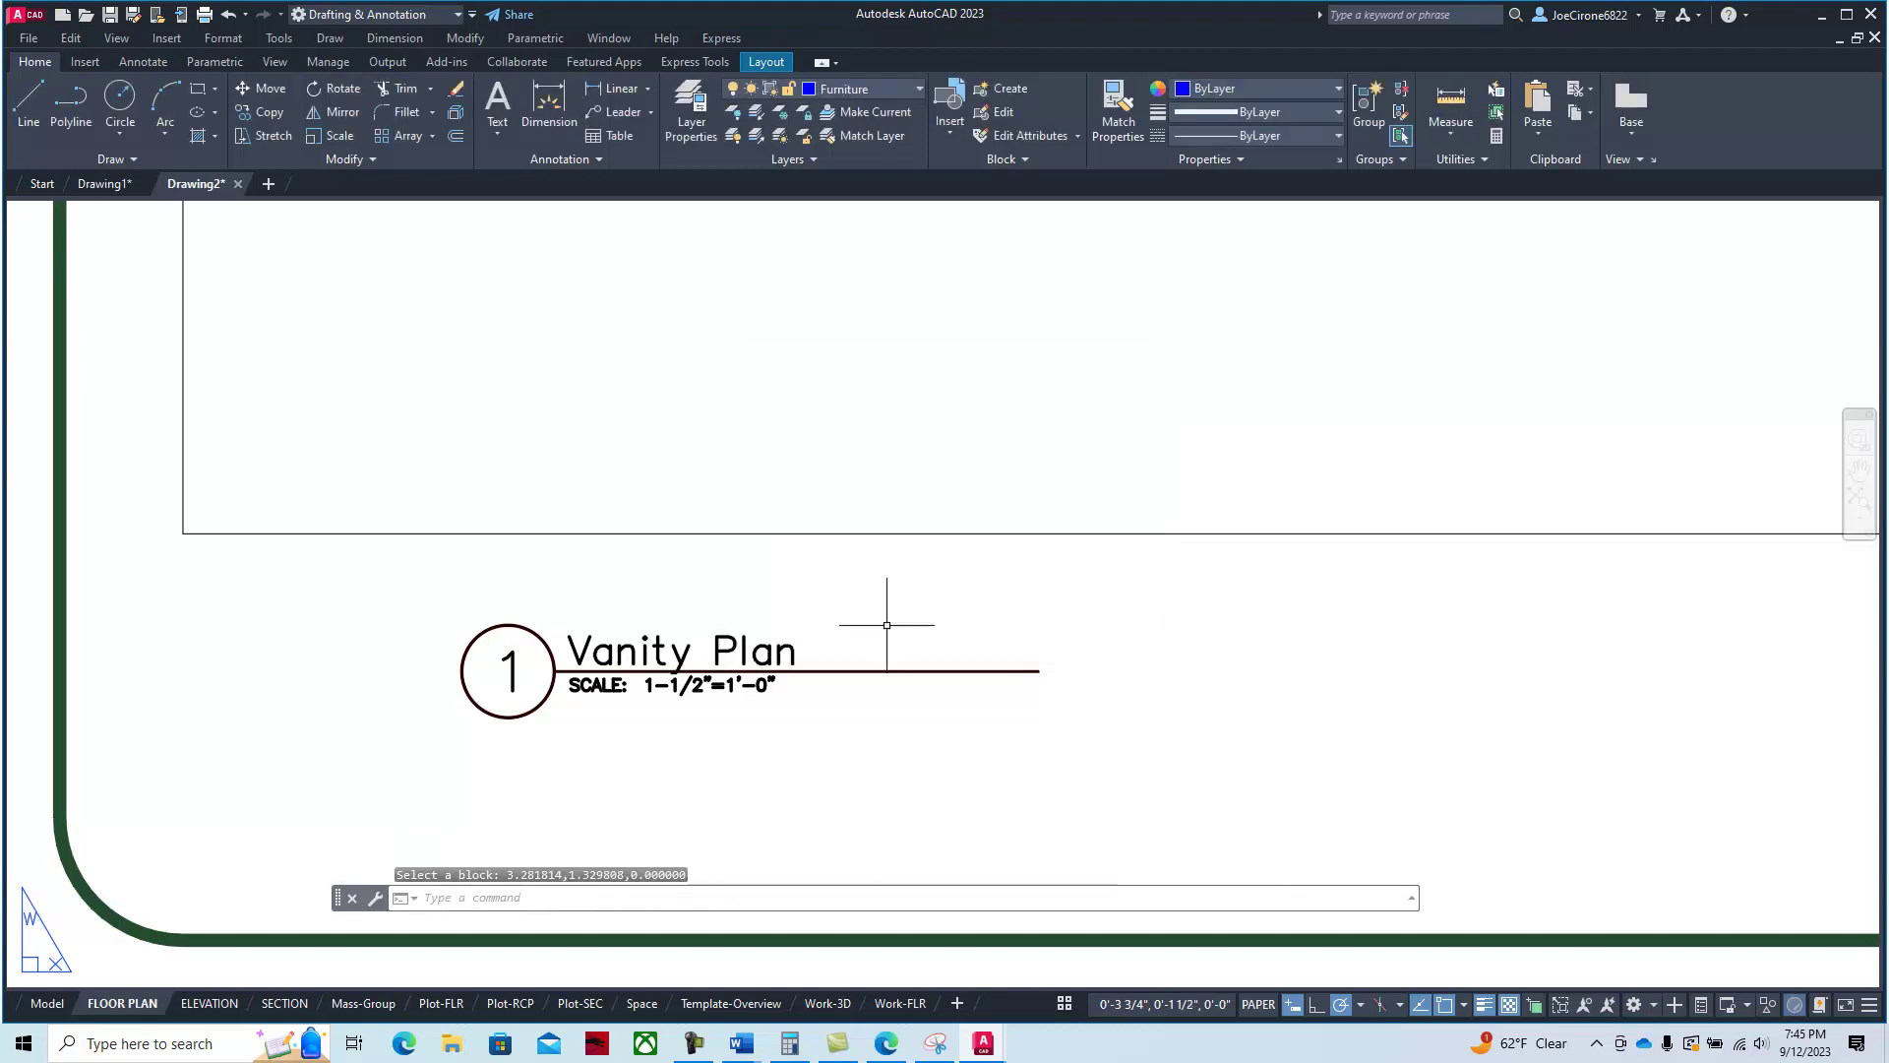
Replace the placeholder text under STUDENT'S NAME in the title block with "Student Name".
{"action": "scroll", "coordinate": [886, 625], "scroll_direction": "down", "scroll_amount": 5}
{"action": "scroll", "coordinate": [1115, 649], "scroll_direction": "down", "scroll_amount": 1}
{"action": "mouse_move", "coordinate": [1115, 650]}
{"action": "middle_mouse_down"}
{"action": "mouse_move", "coordinate": [857, 688]}
{"action": "mouse_move", "coordinate": [746, 747]}
{"action": "middle_mouse_up"}
{"action": "middle_click_drag", "start_coordinate": [1332, 662], "coordinate": [1080, 696]}
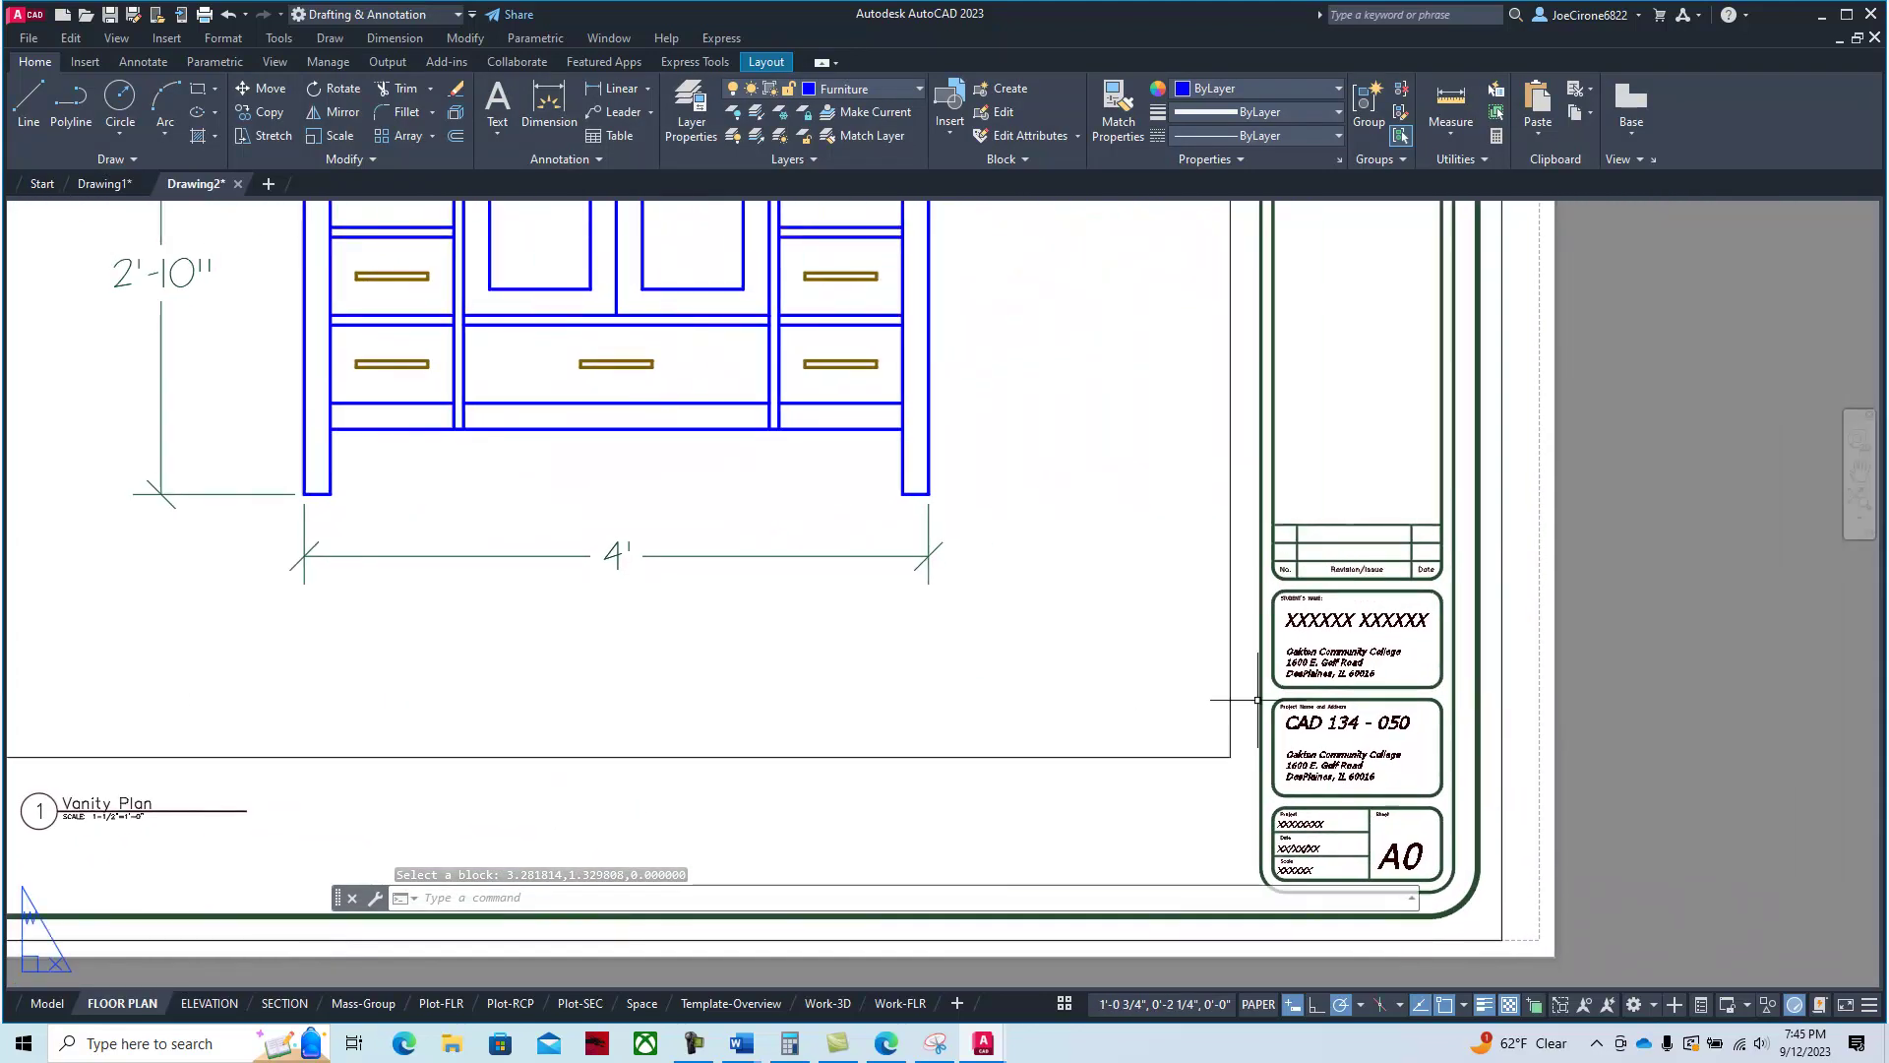
{"action": "scroll", "coordinate": [1357, 640], "scroll_direction": "up", "scroll_amount": 4}
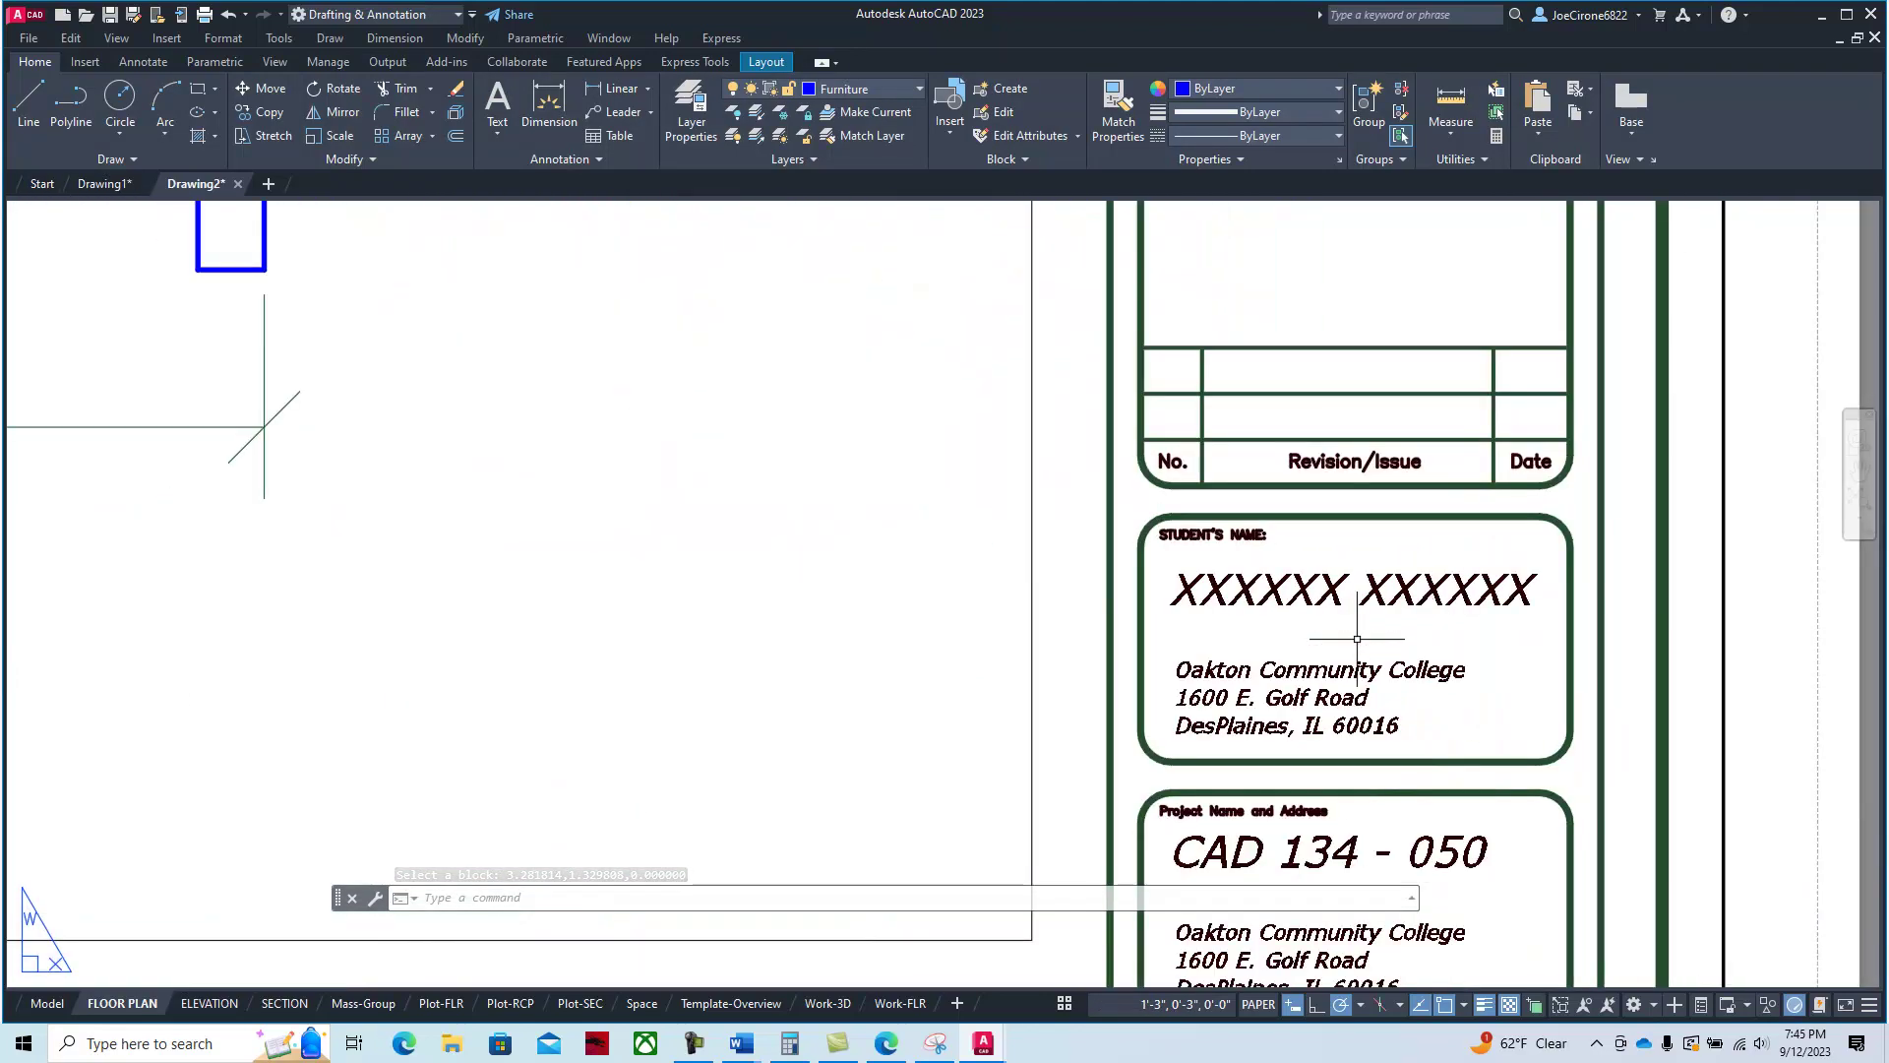
{"action": "double_click", "coordinate": [1336, 588]}
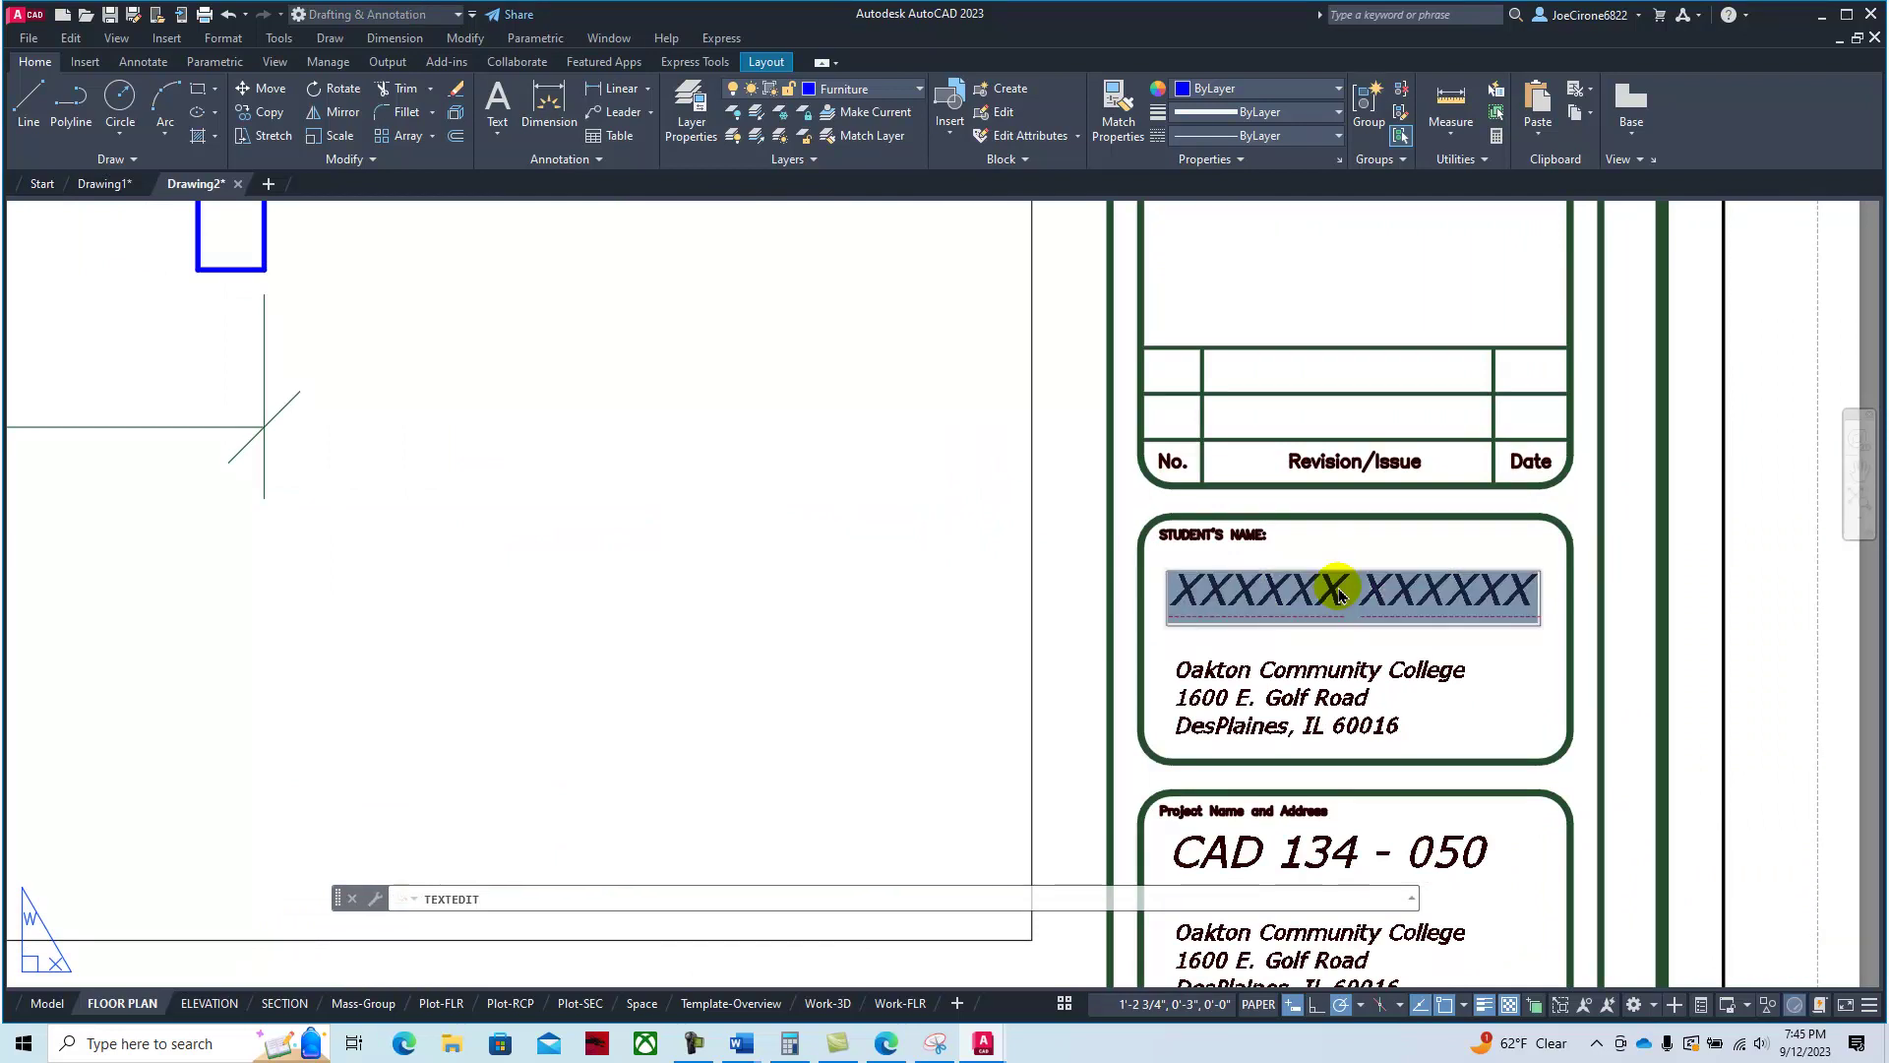
{"action": "type", "text": "Stu"}
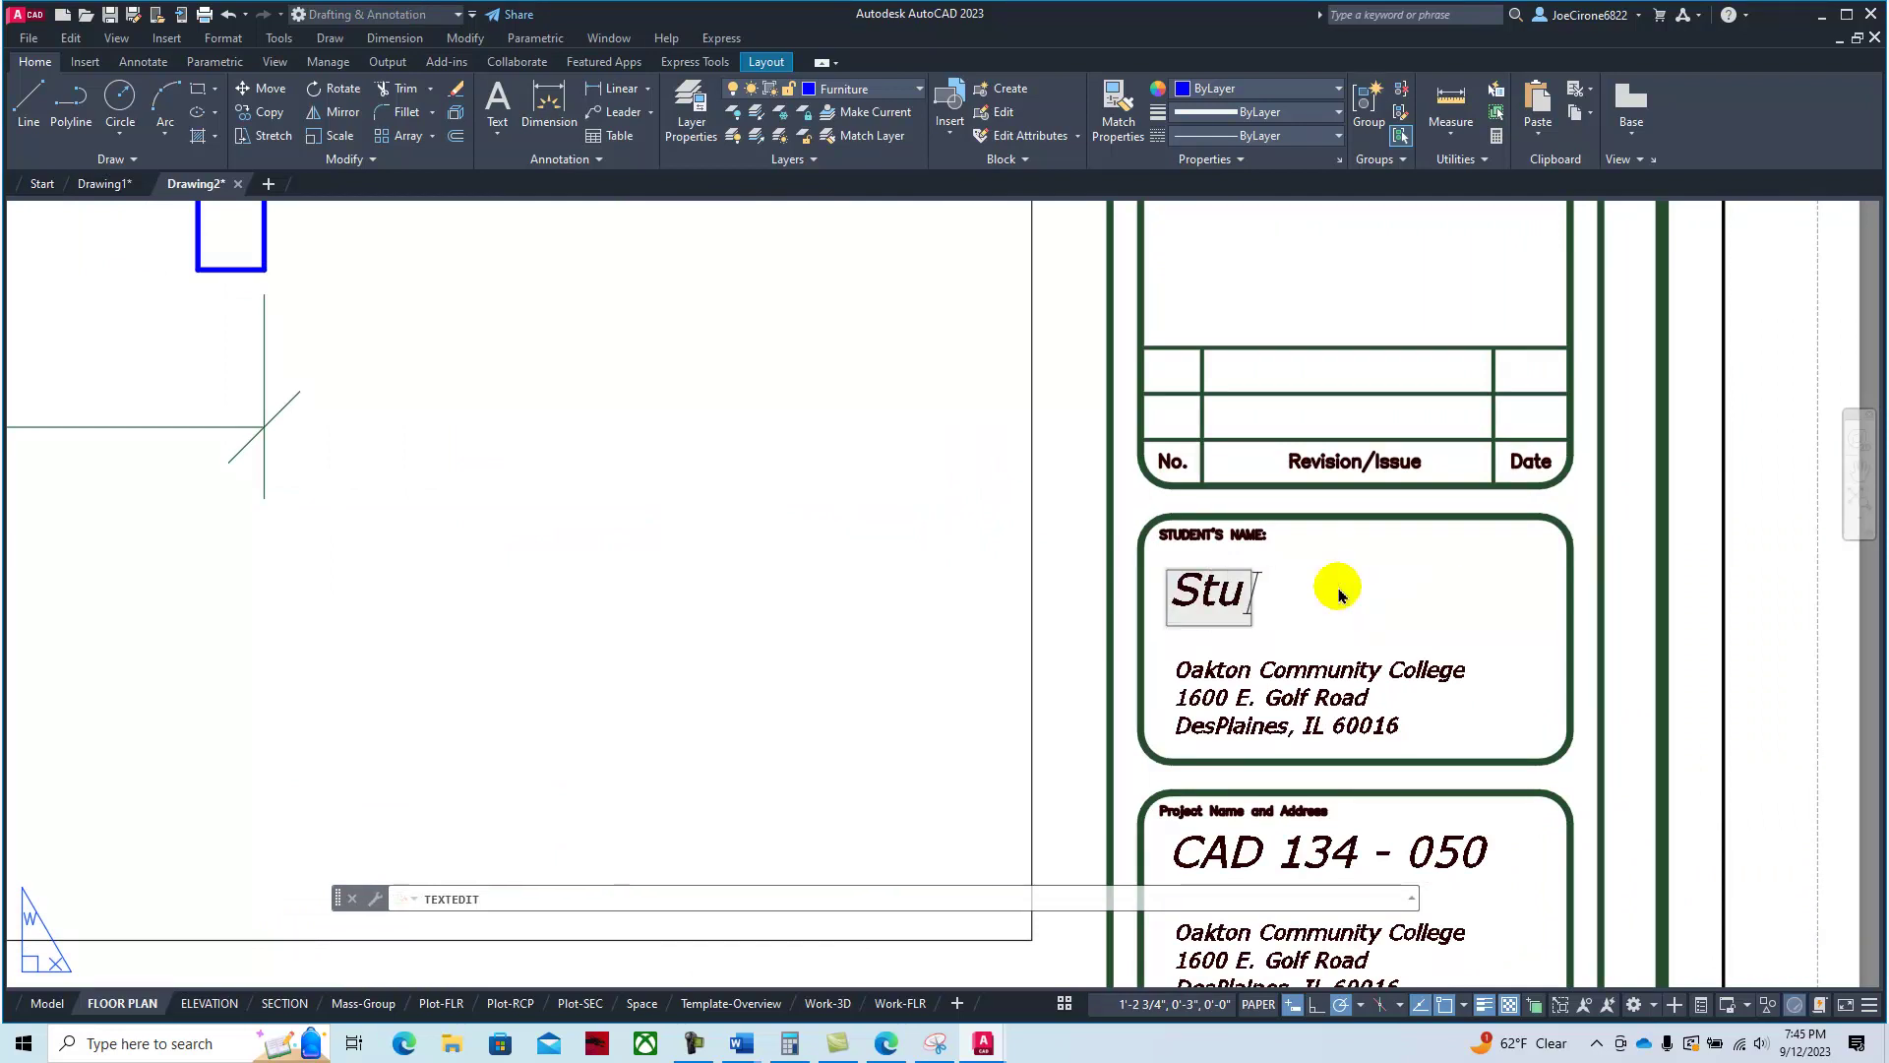
{"action": "type", "text": "dent Nam"}
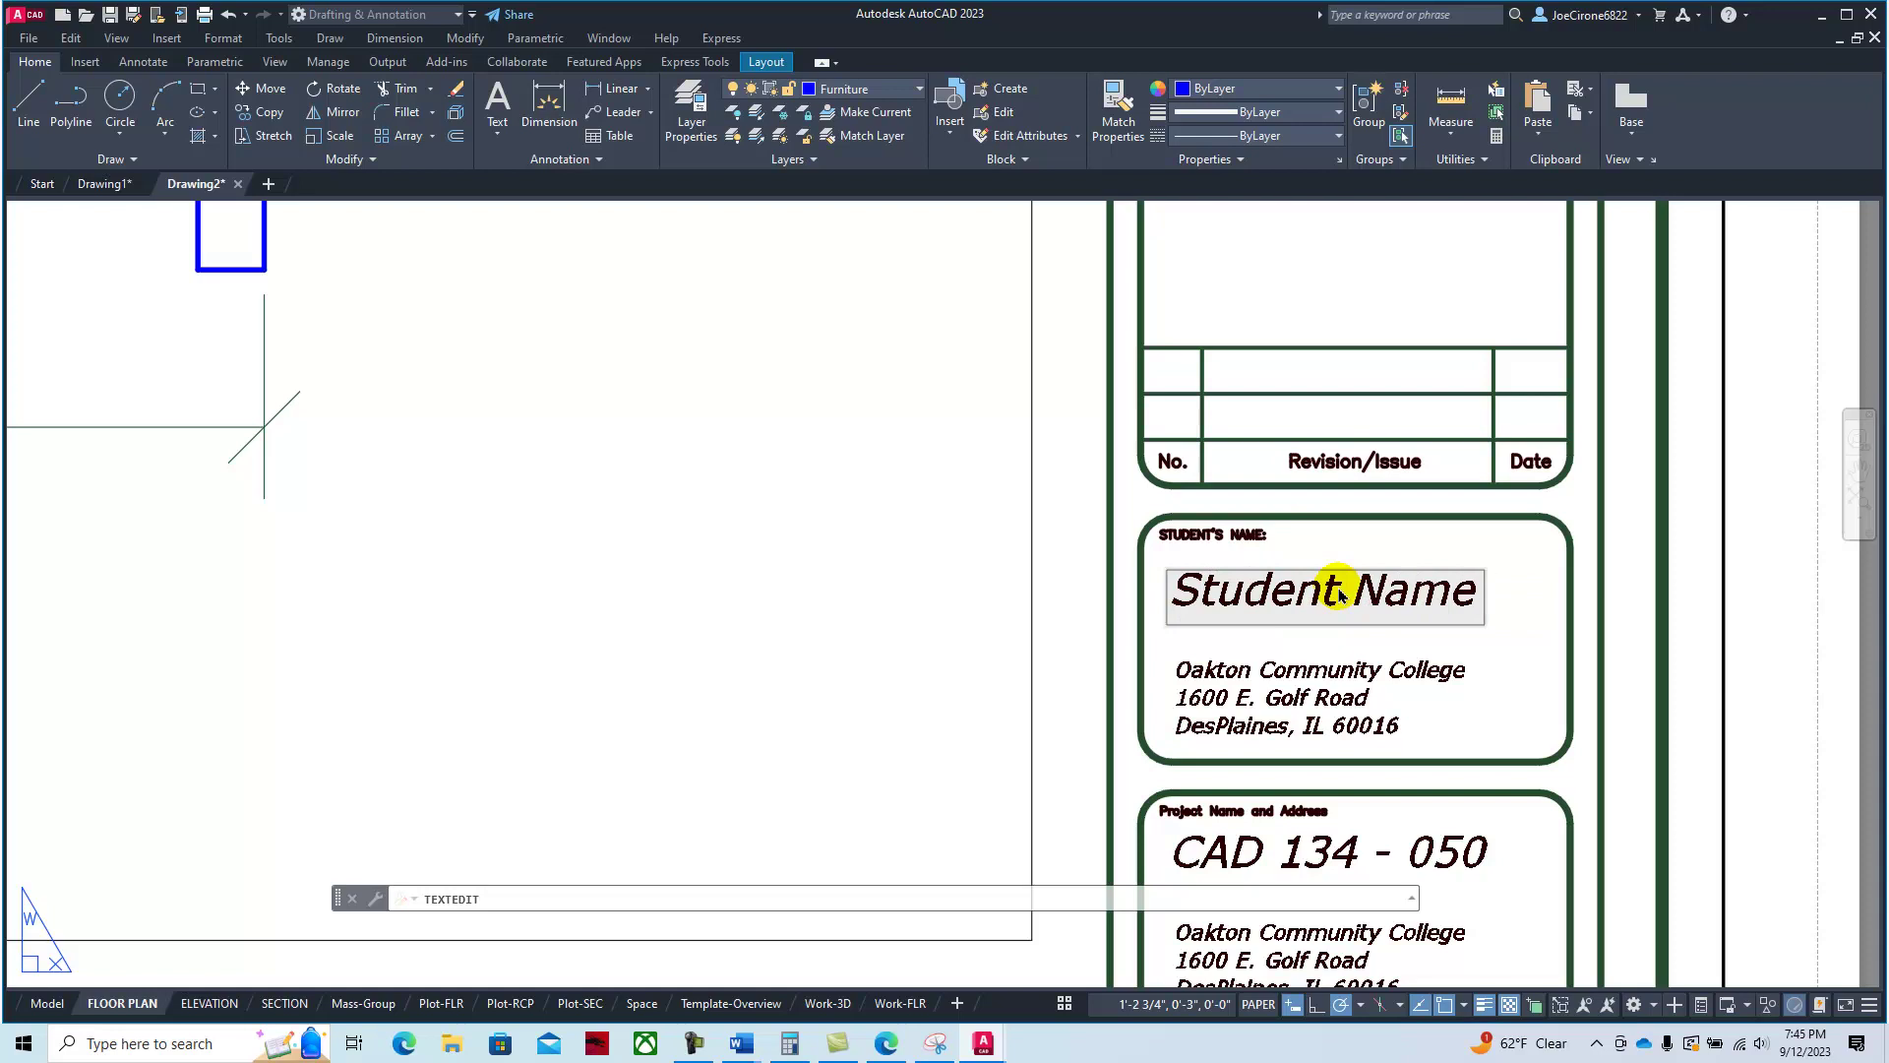
{"action": "type", "text": "e"}
{"action": "left_click", "coordinate": [1545, 640]}
Replace the Project placeholder in the title block with "Ch 4 Bonus".
{"action": "middle_click_drag", "start_coordinate": [1488, 755], "coordinate": [1407, 543]}
{"action": "middle_click_drag", "start_coordinate": [1348, 729], "coordinate": [1301, 561]}
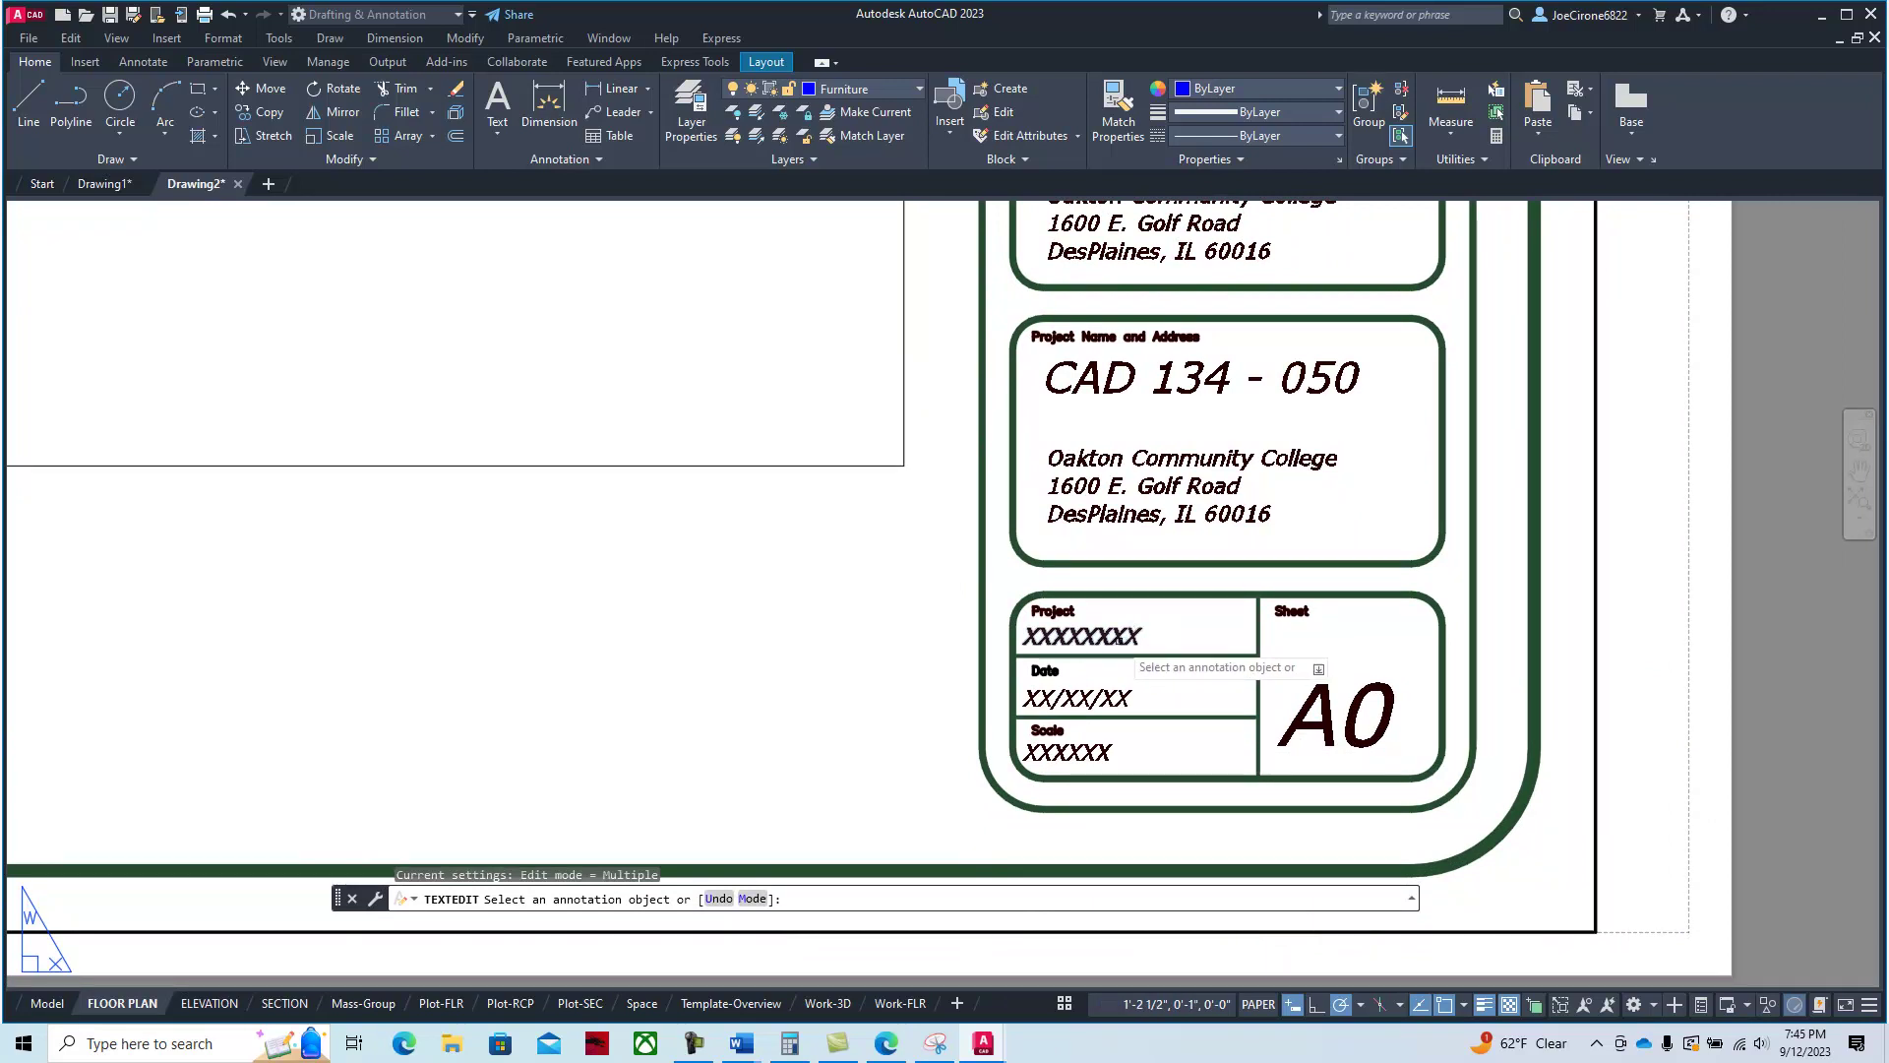
{"action": "left_click", "coordinate": [1123, 640]}
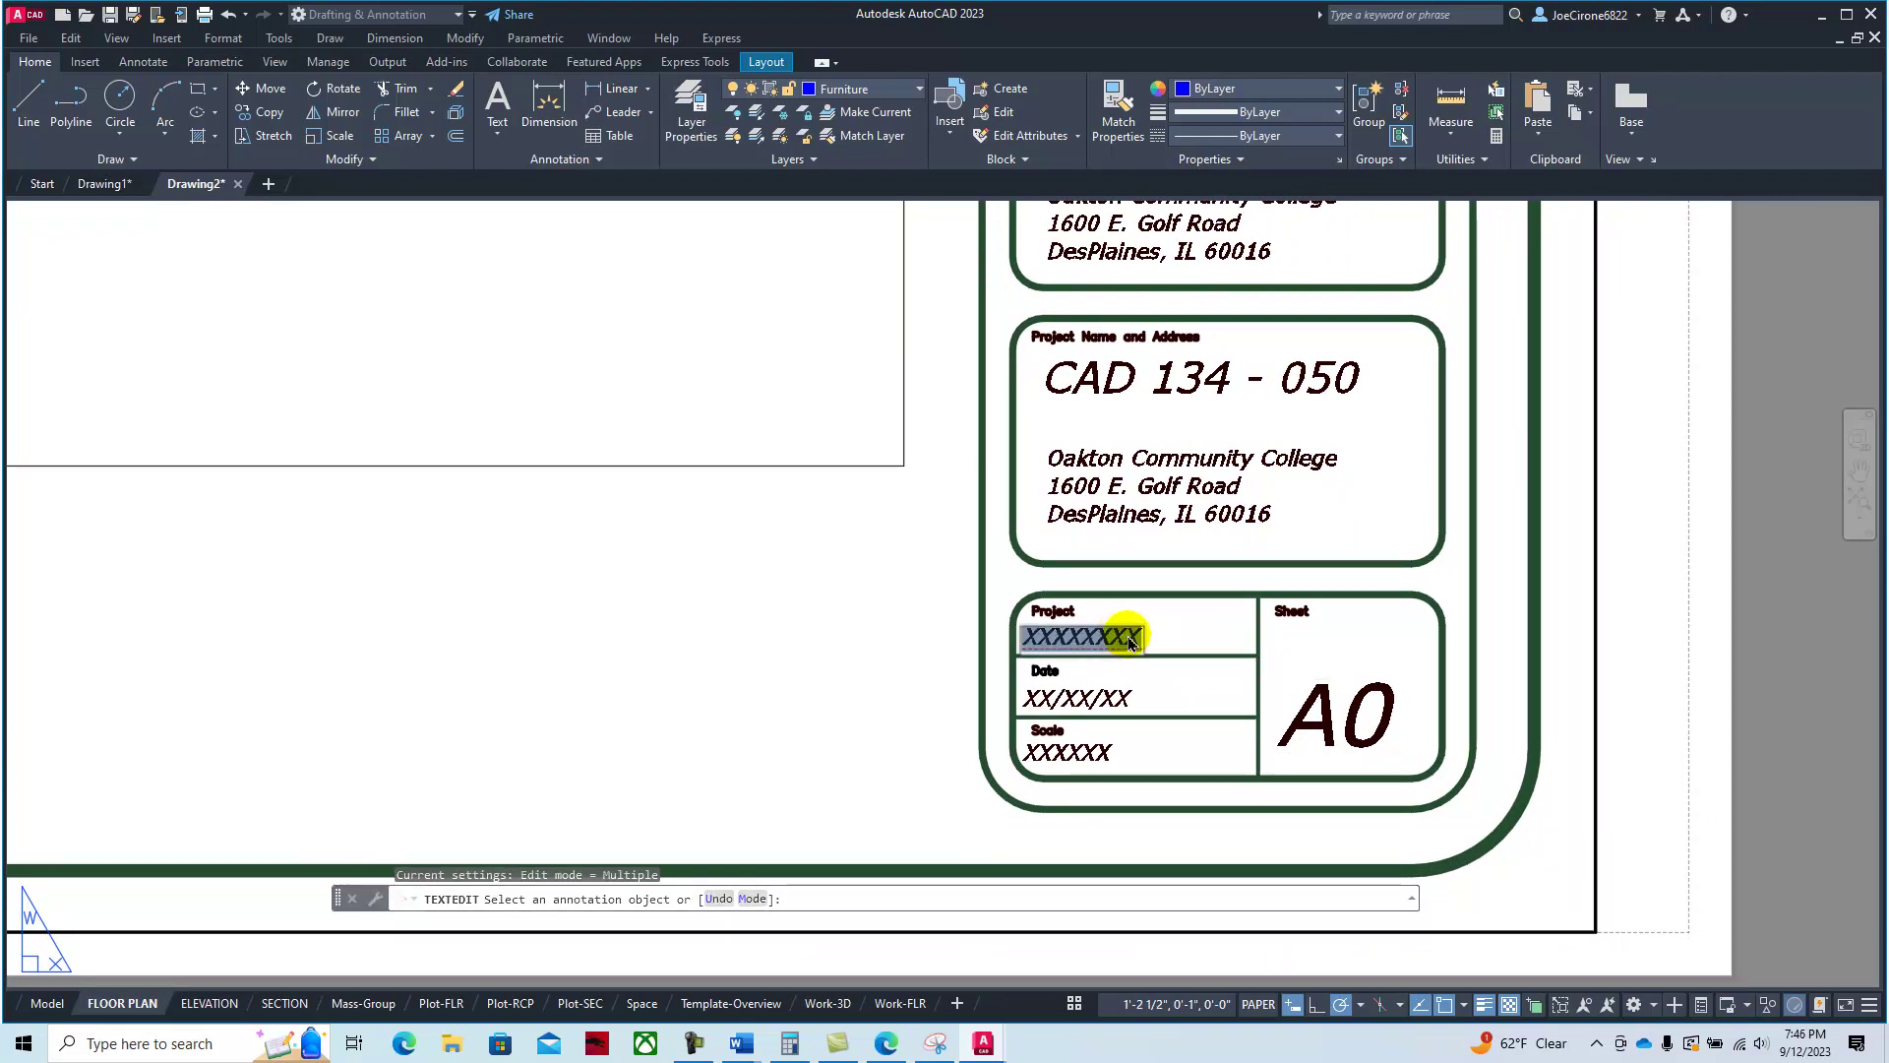
{"action": "type", "text": "Ch 4 Bonus"}
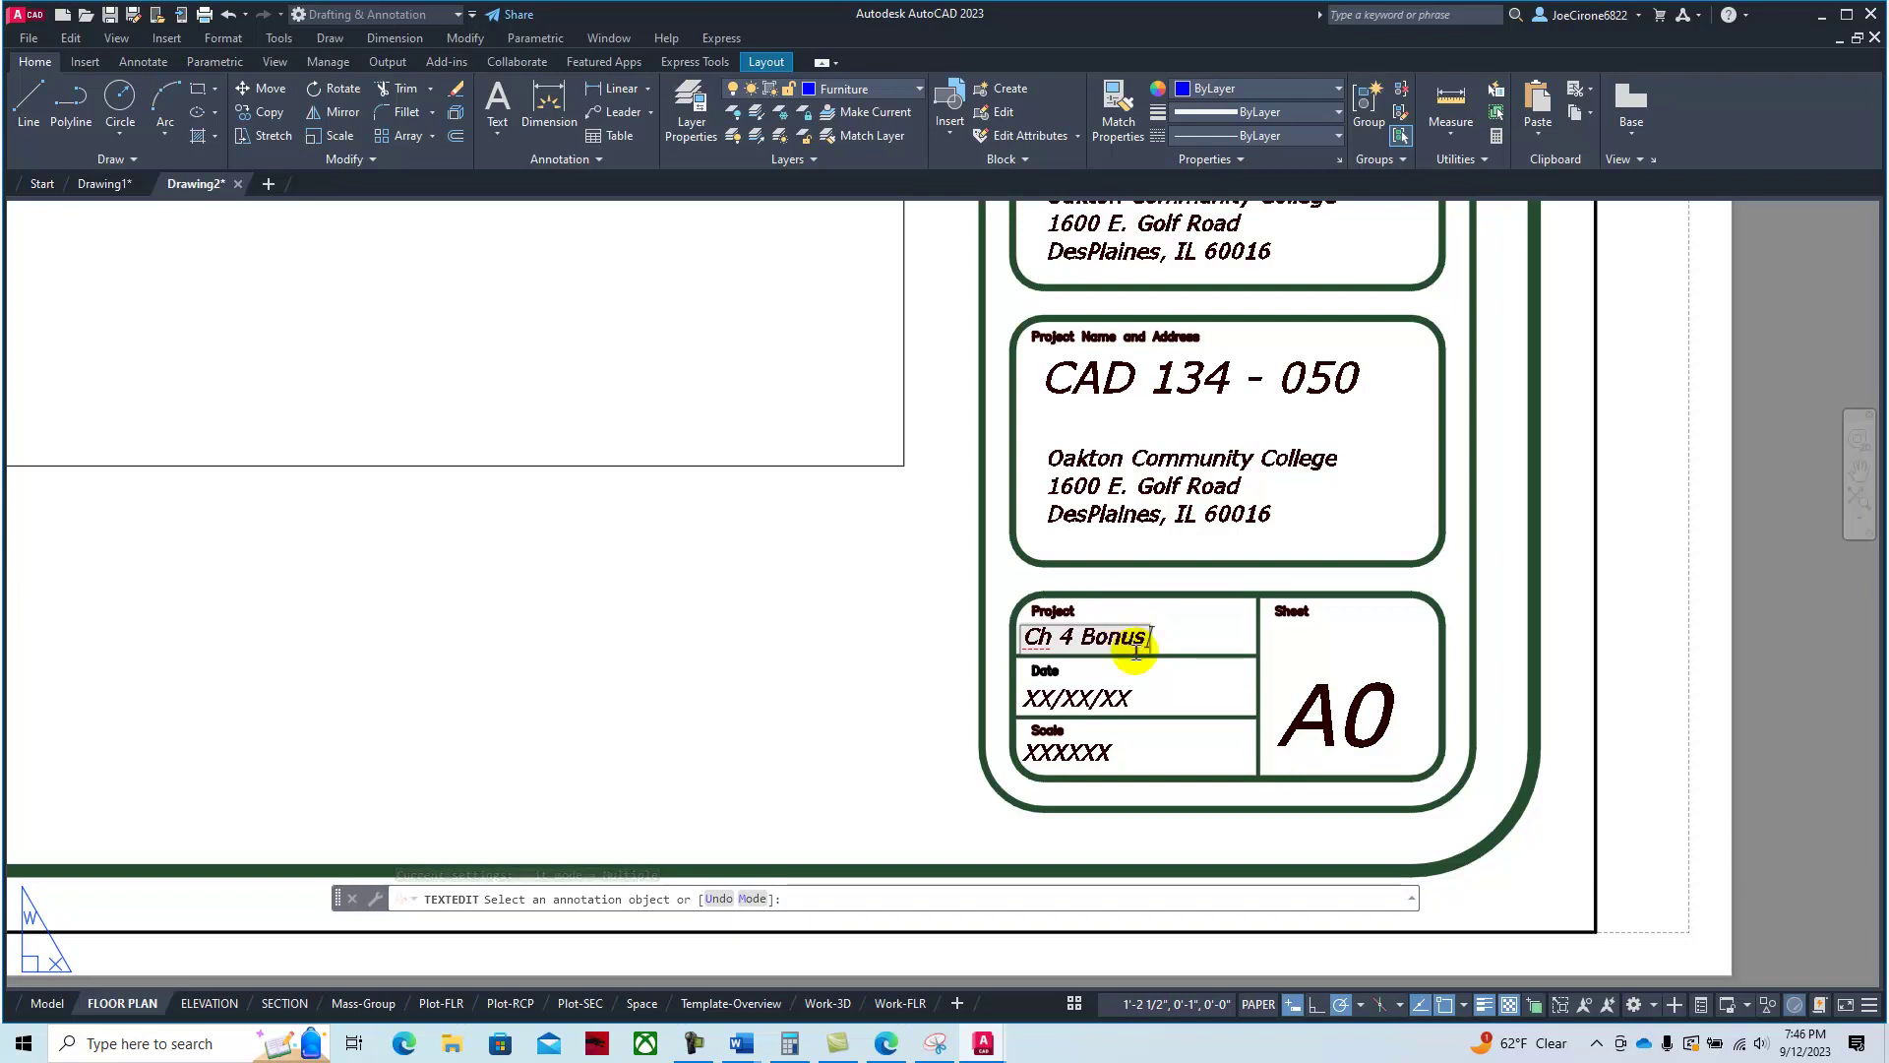
{"action": "key", "text": "Return"}
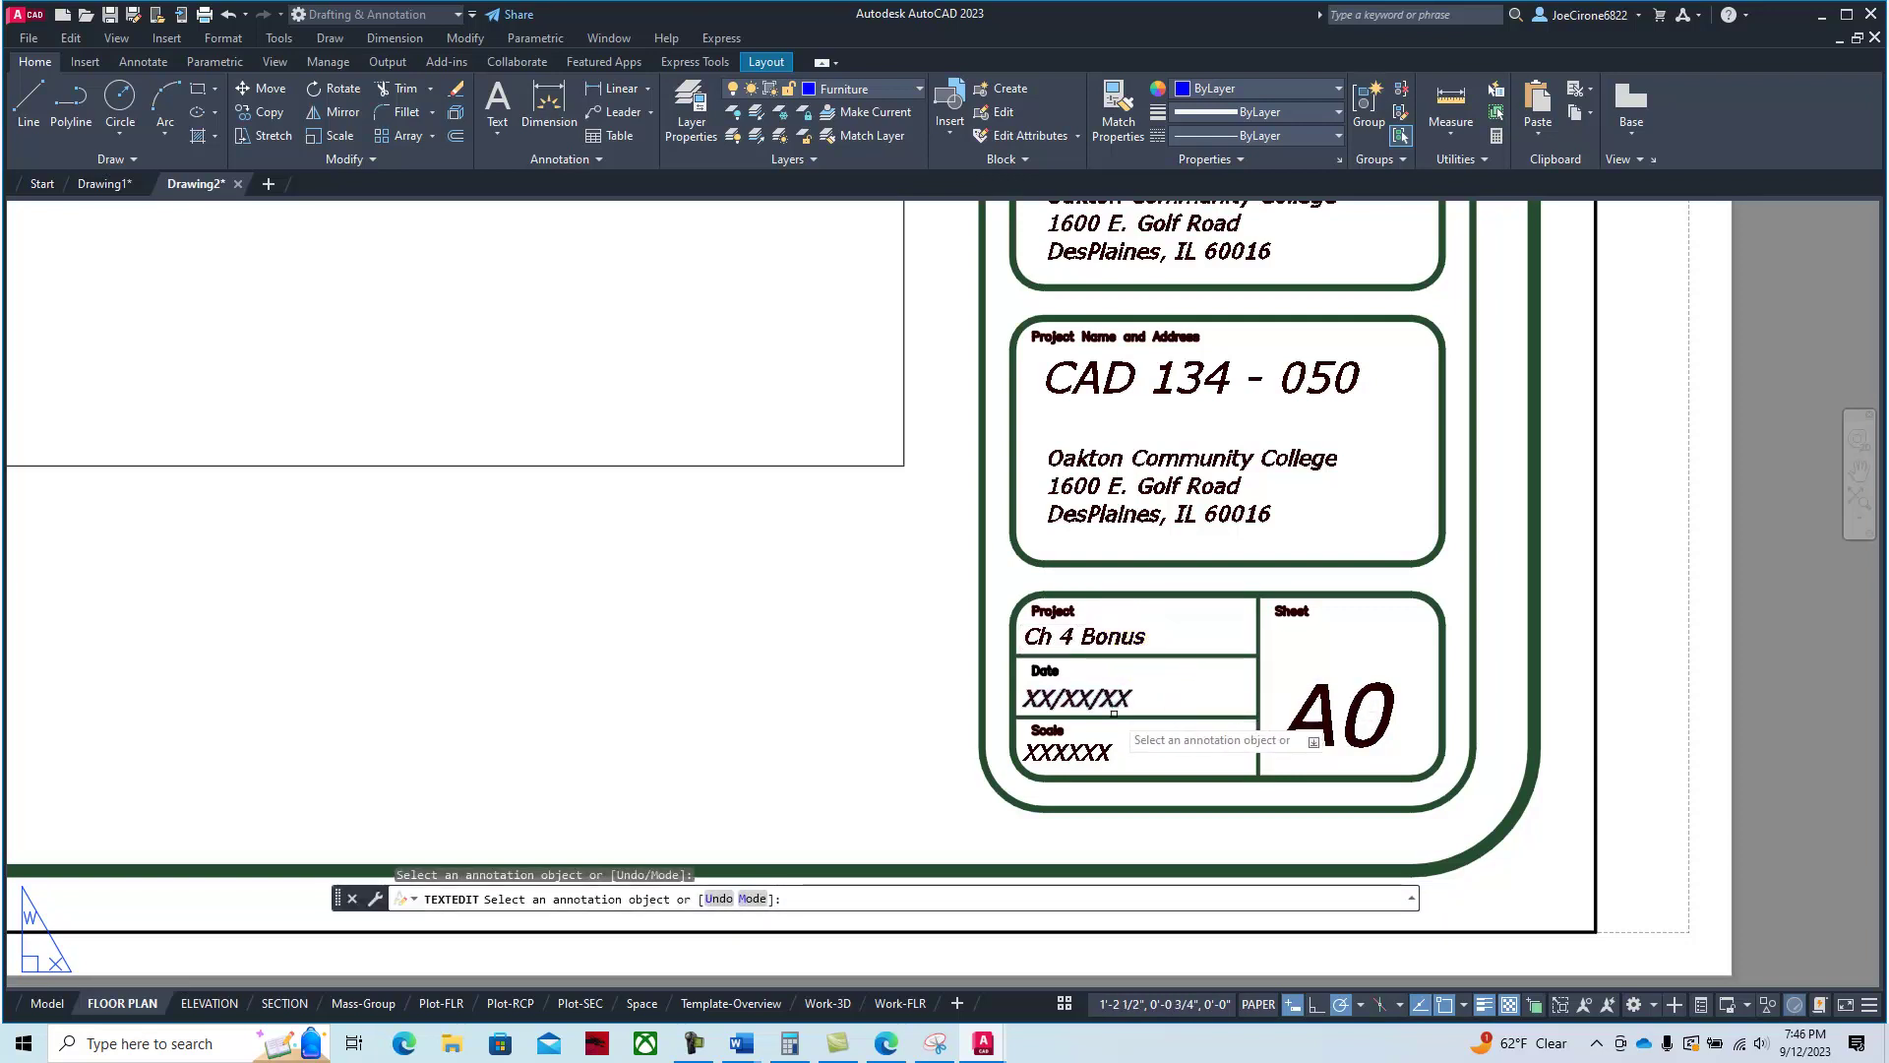
Replace the Scale placeholder in the title block with "1-1/2=1'".
{"action": "left_click", "coordinate": [1105, 754]}
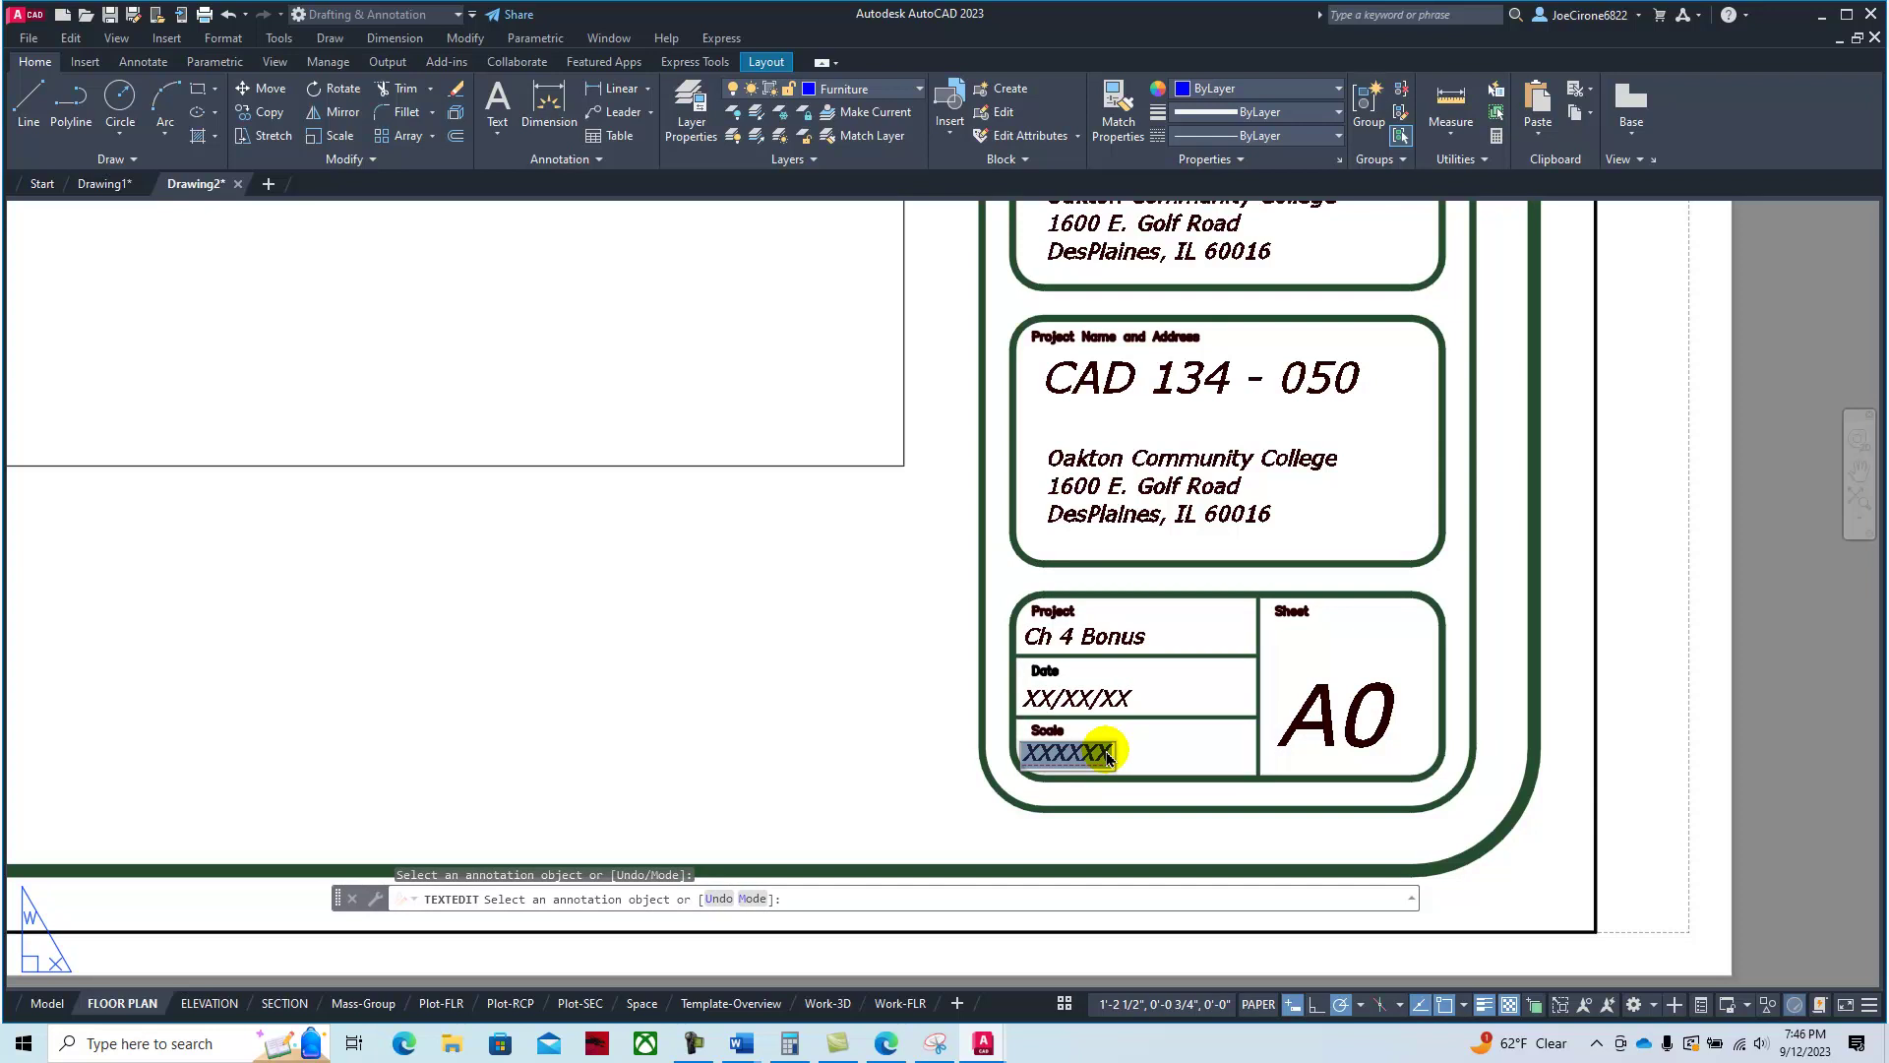
{"action": "type", "text": "1-1/2=1'"}
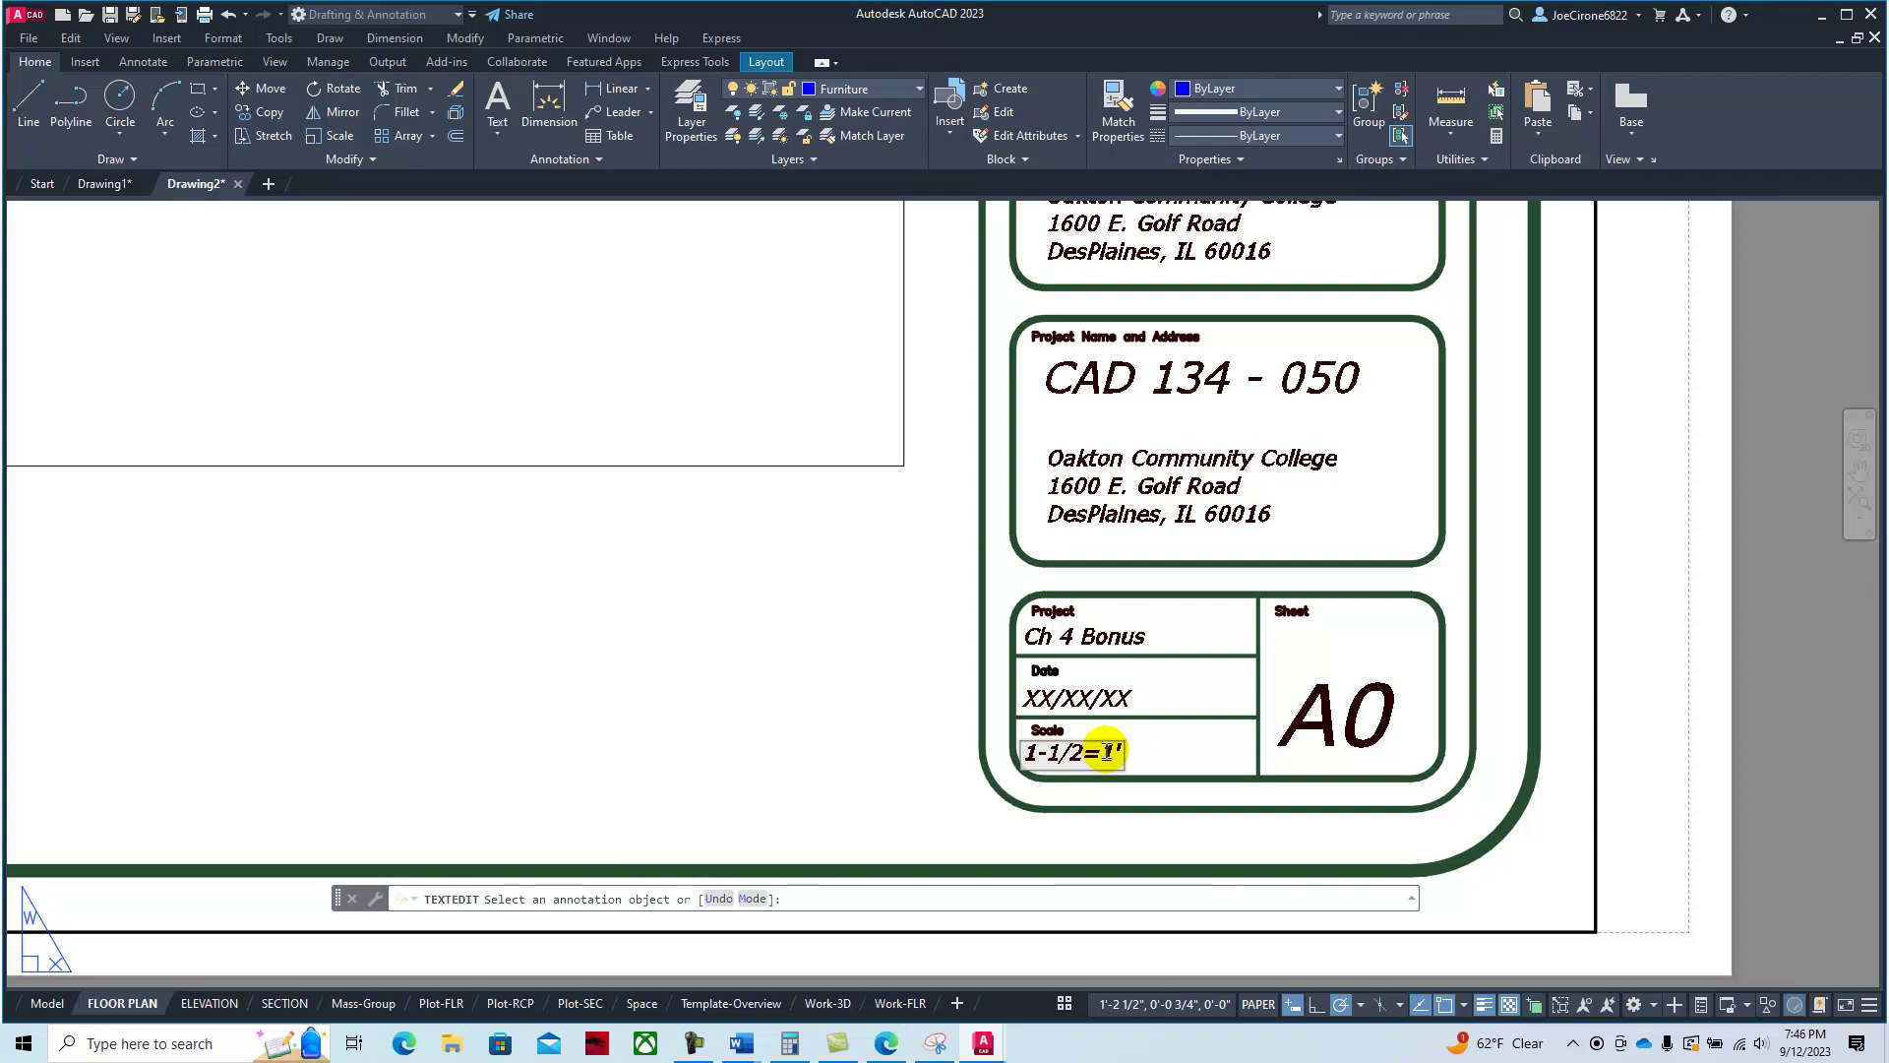
{"action": "left_click", "coordinate": [1522, 886]}
Save the drawing as JC-Vanity in the CAD-134 folder, using the AutoCAD 2018 Drawing format.
{"action": "scroll", "coordinate": [935, 689], "scroll_direction": "down", "scroll_amount": 5}
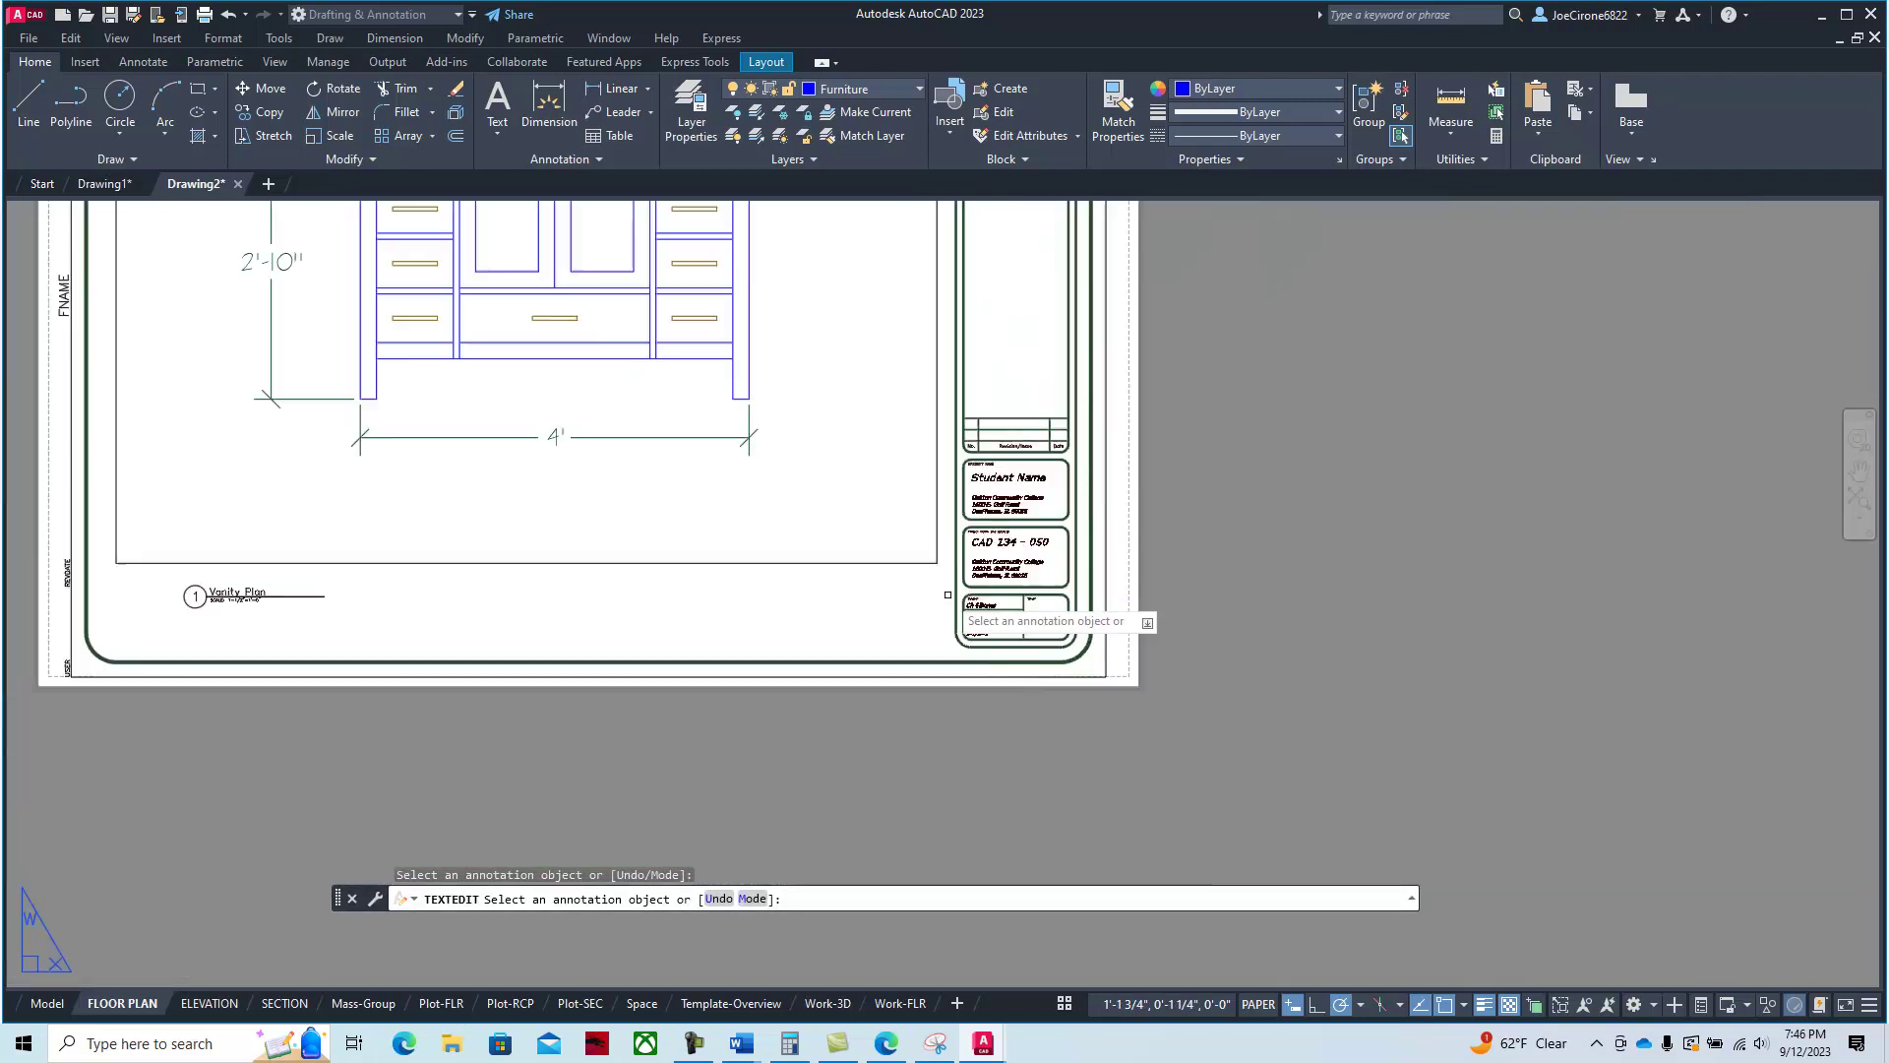
{"action": "middle_click_drag", "start_coordinate": [816, 557], "coordinate": [983, 764]}
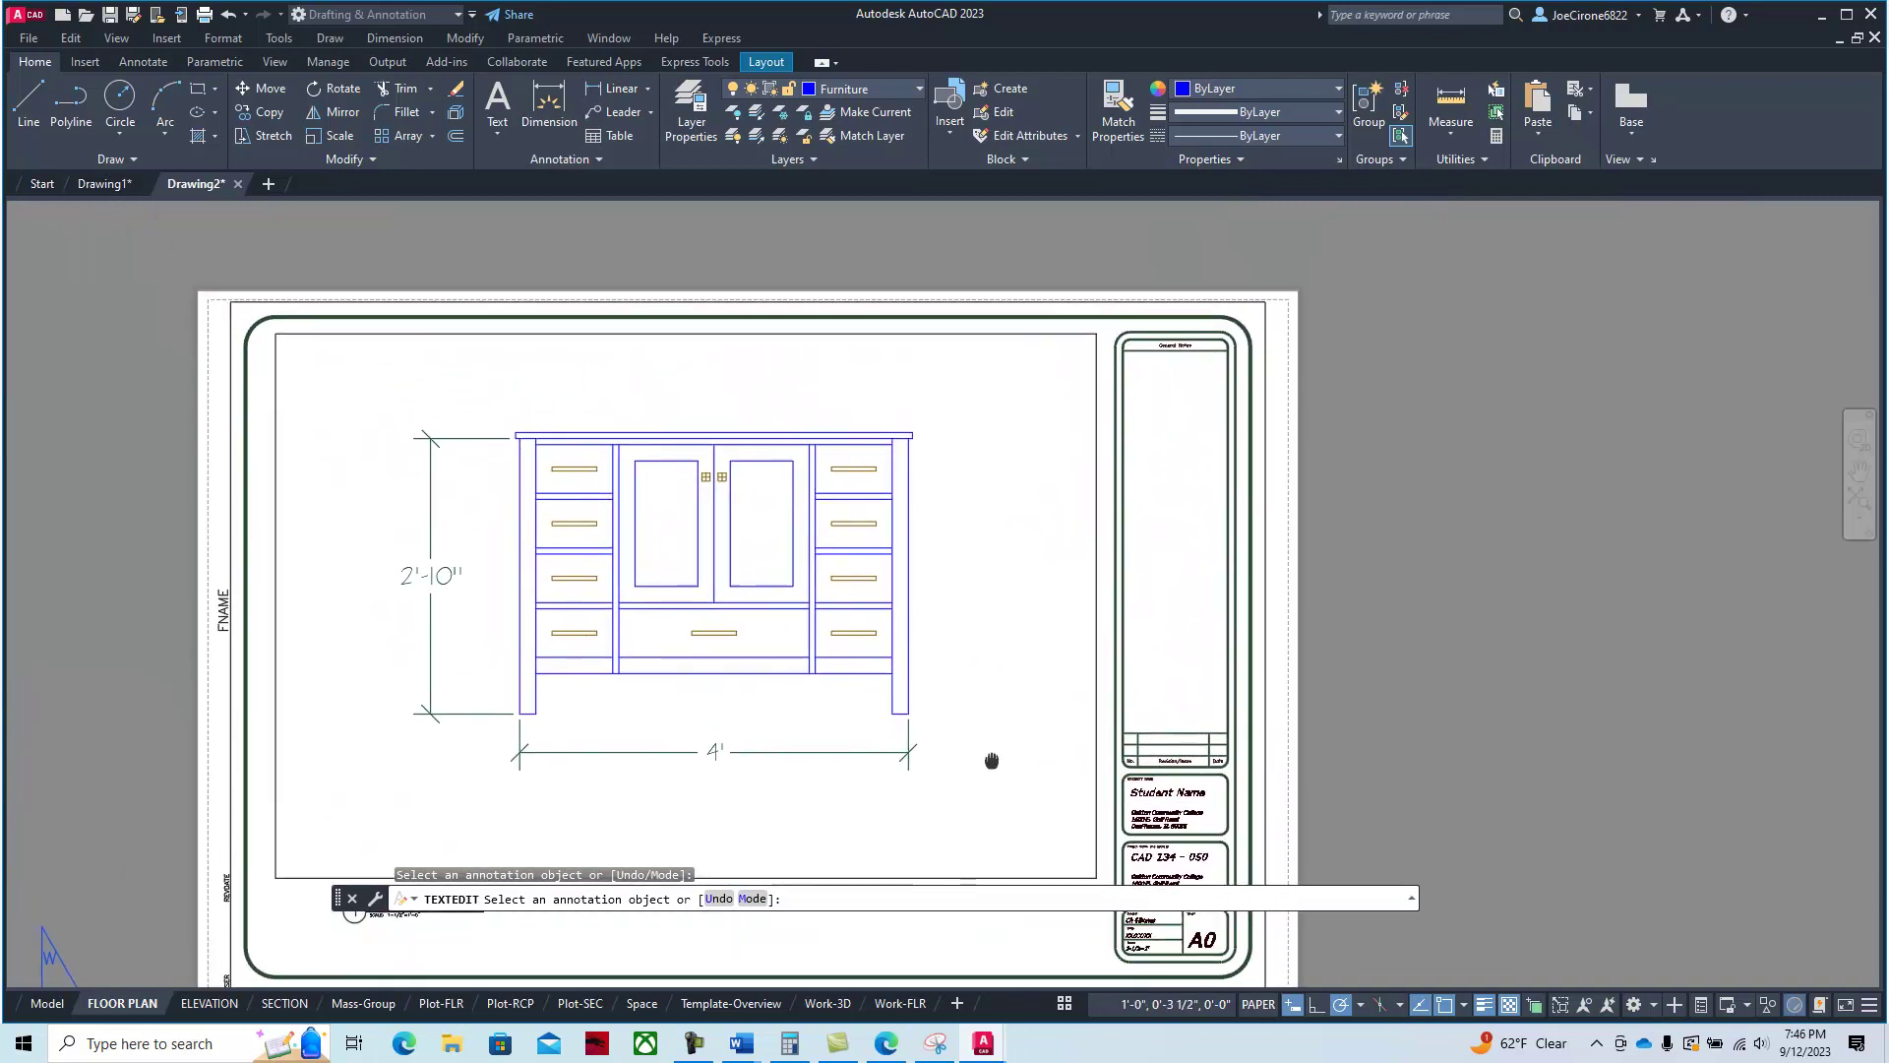
{"action": "left_click", "coordinate": [40, 45]}
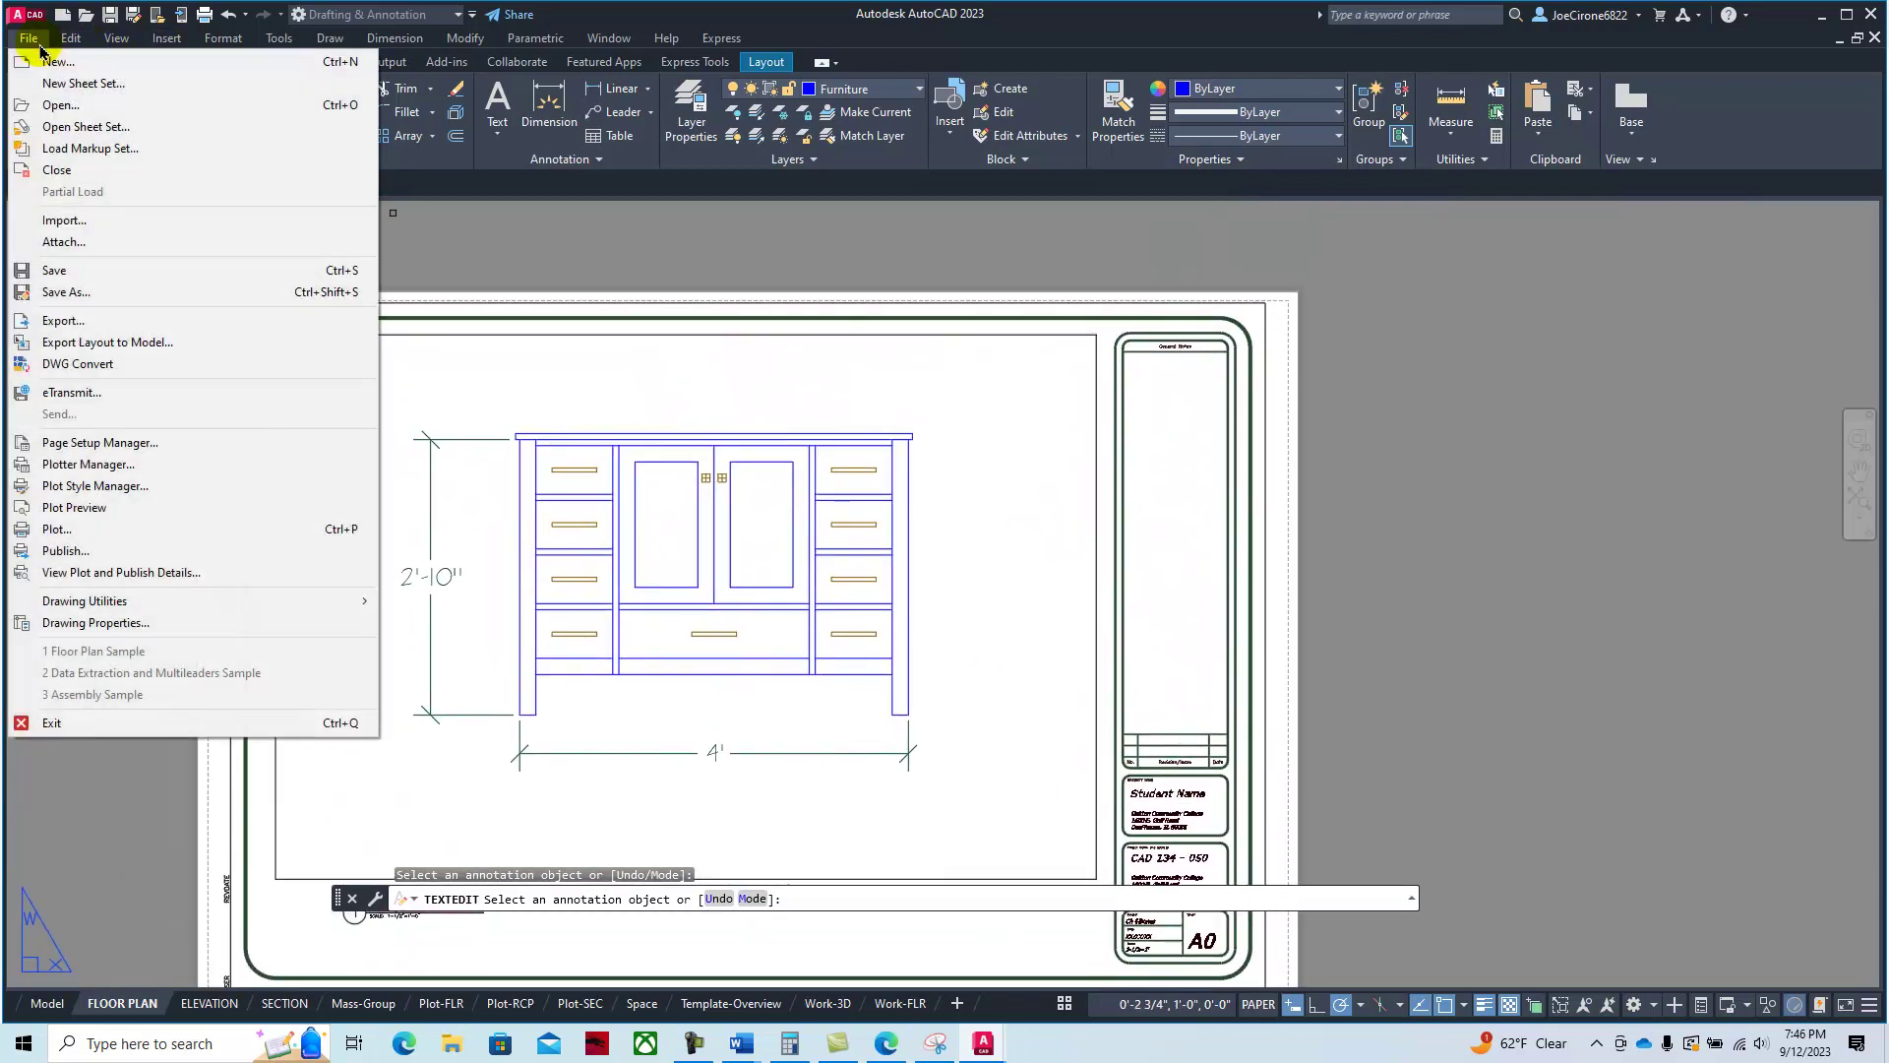
{"action": "left_click", "coordinate": [67, 293]}
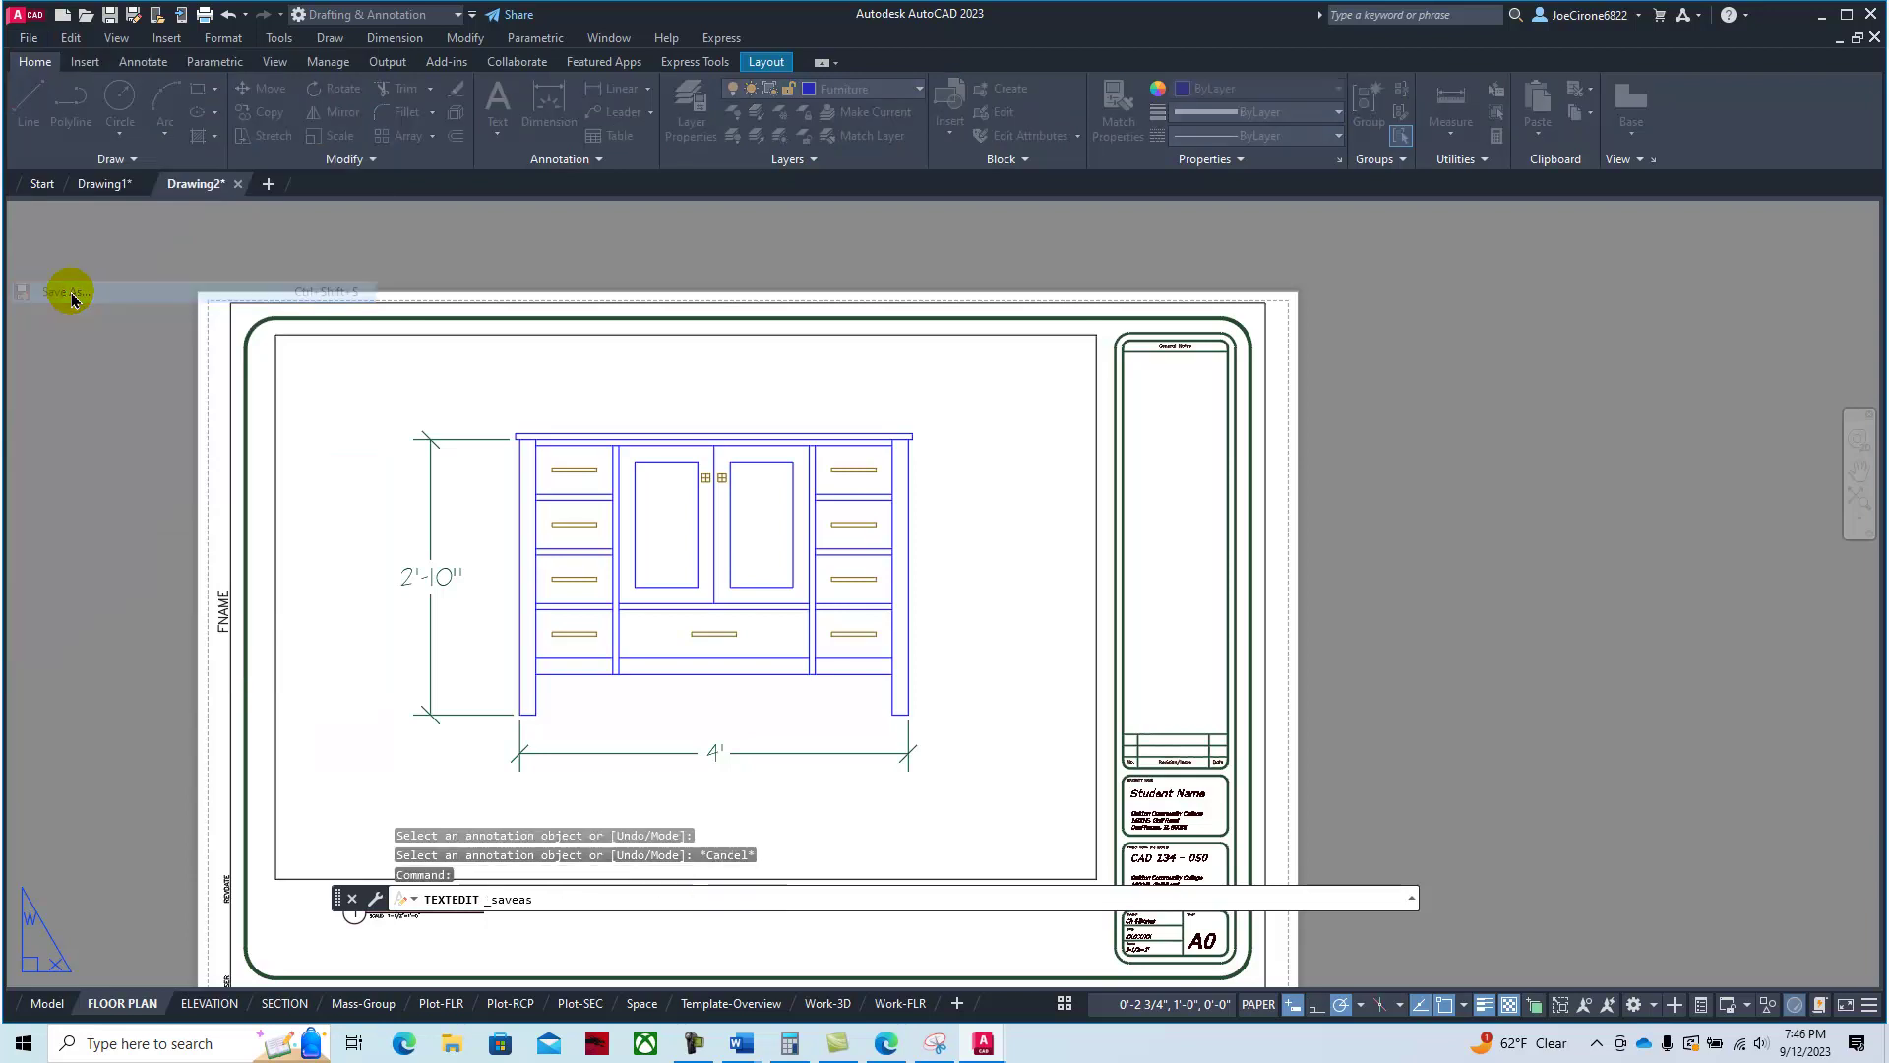
{"action": "left_click", "coordinate": [987, 307]}
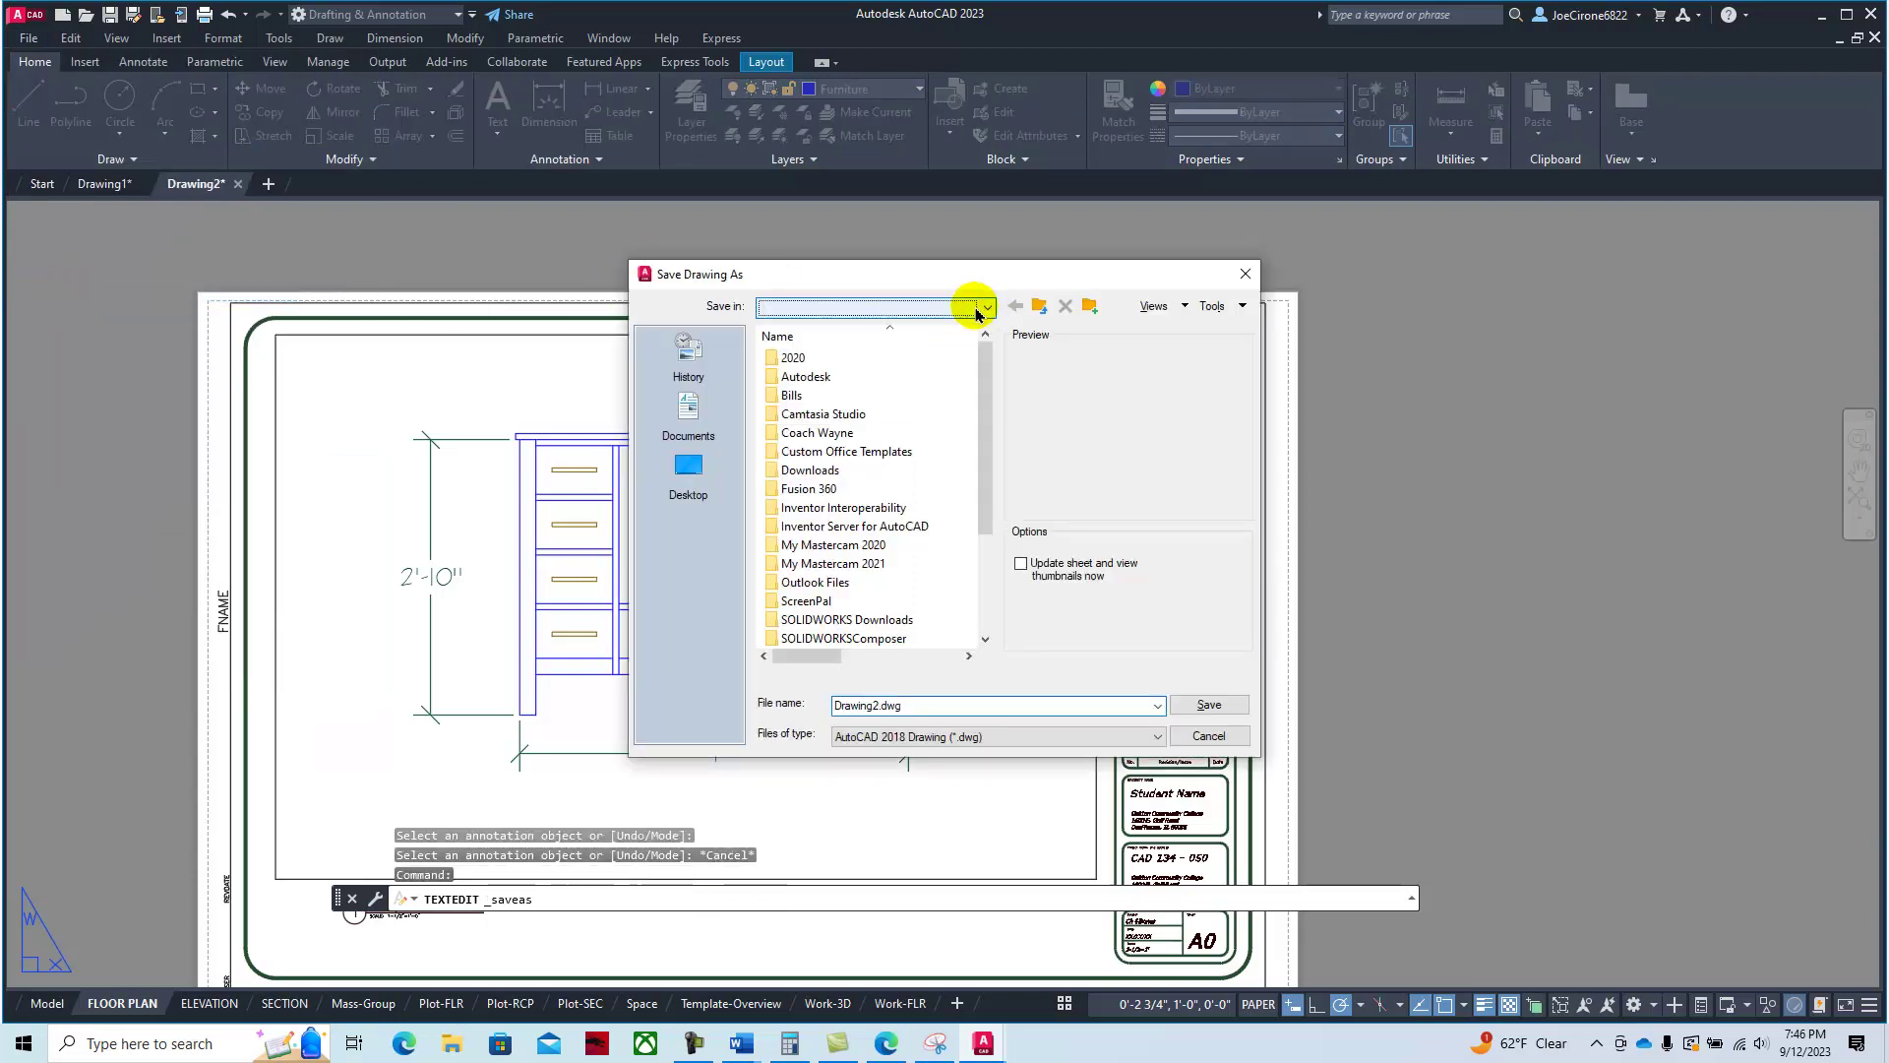
{"action": "left_click", "coordinate": [879, 457]}
{"action": "double_click", "coordinate": [803, 377]}
{"action": "double_click", "coordinate": [815, 432]}
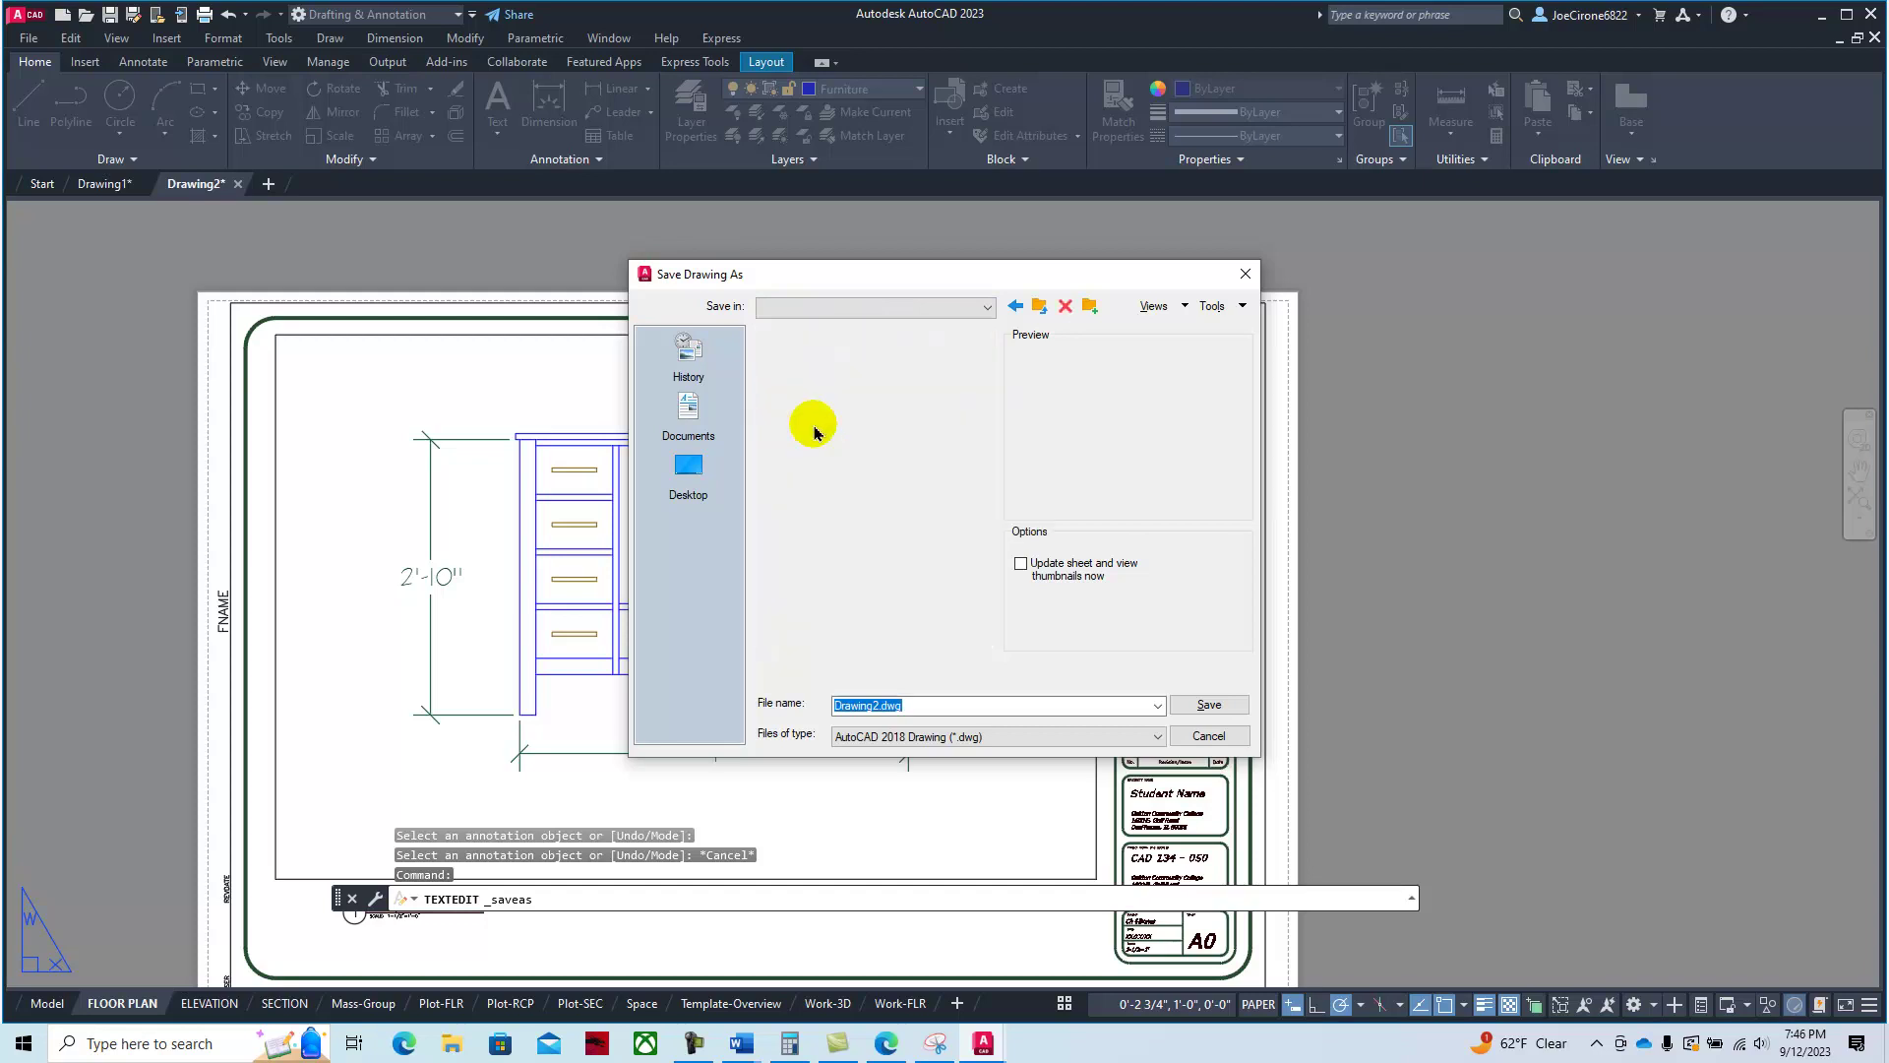
{"action": "double_click", "coordinate": [922, 708]}
{"action": "type", "text": "JC-"}
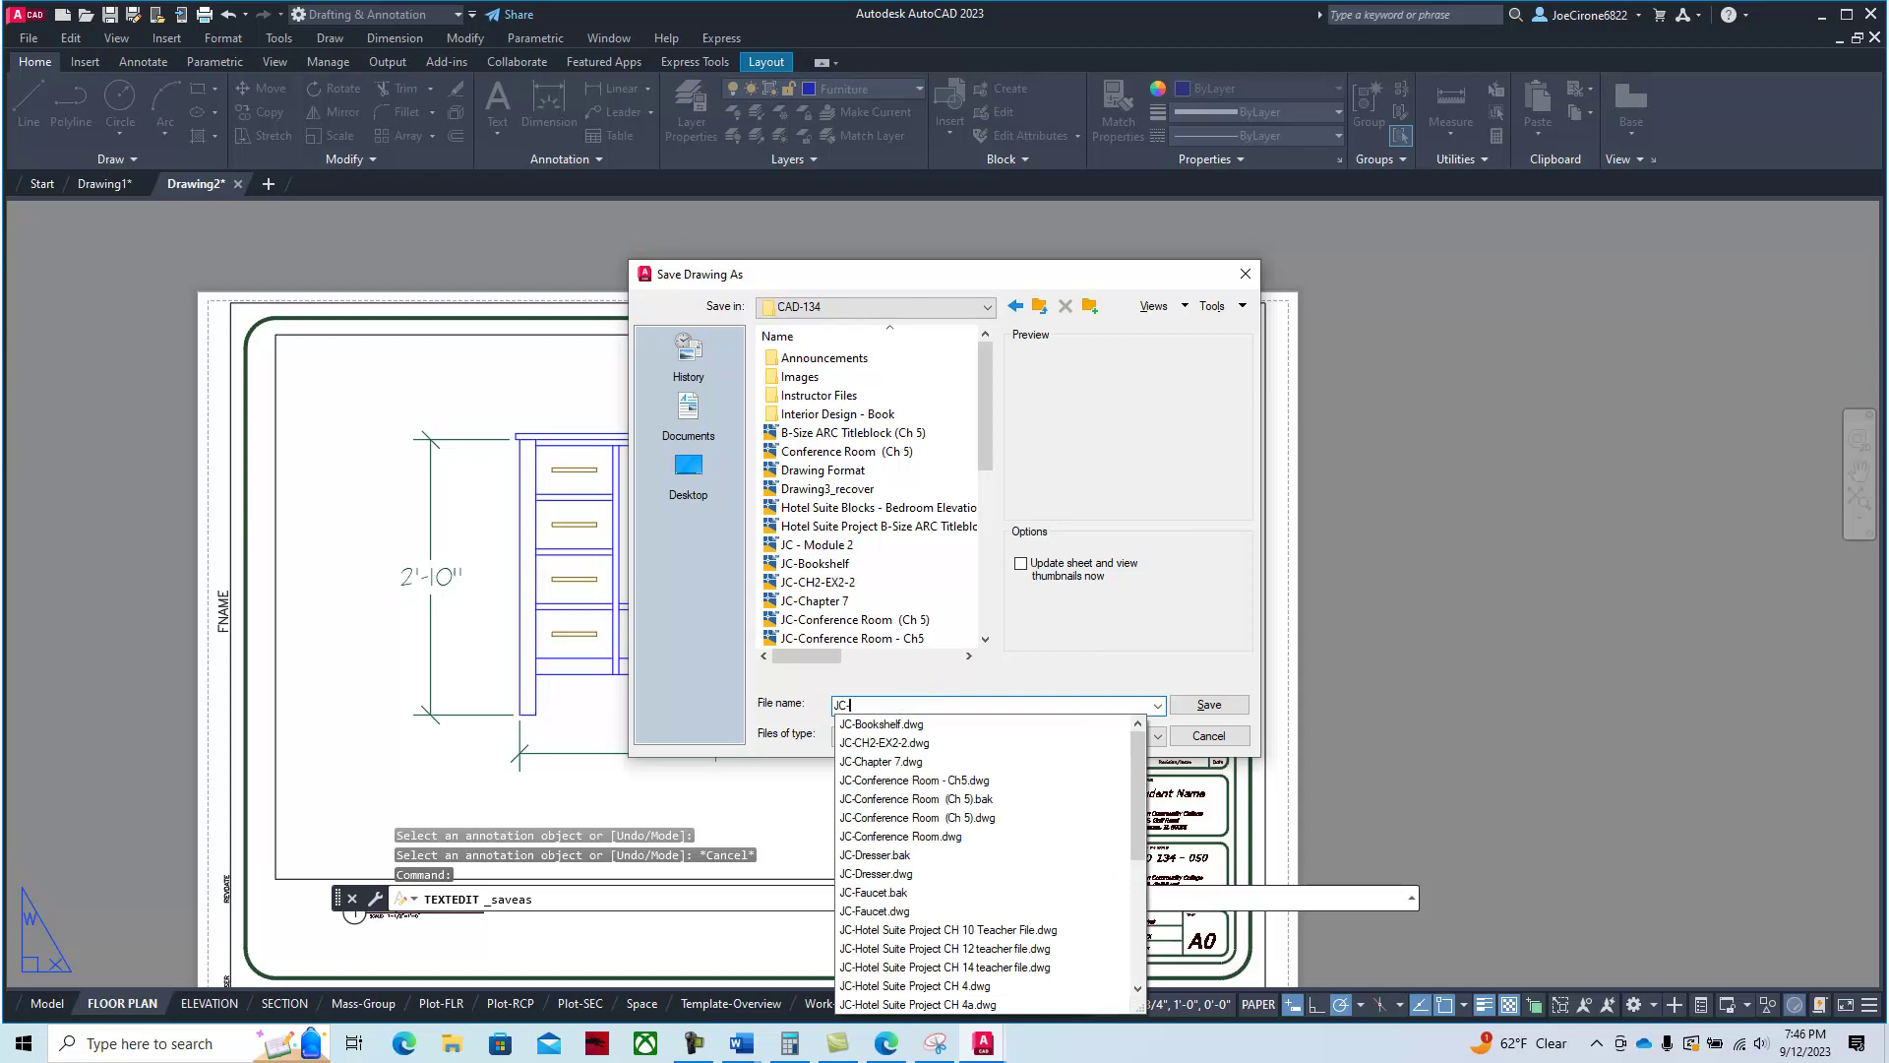
{"action": "type", "text": "Vanity"}
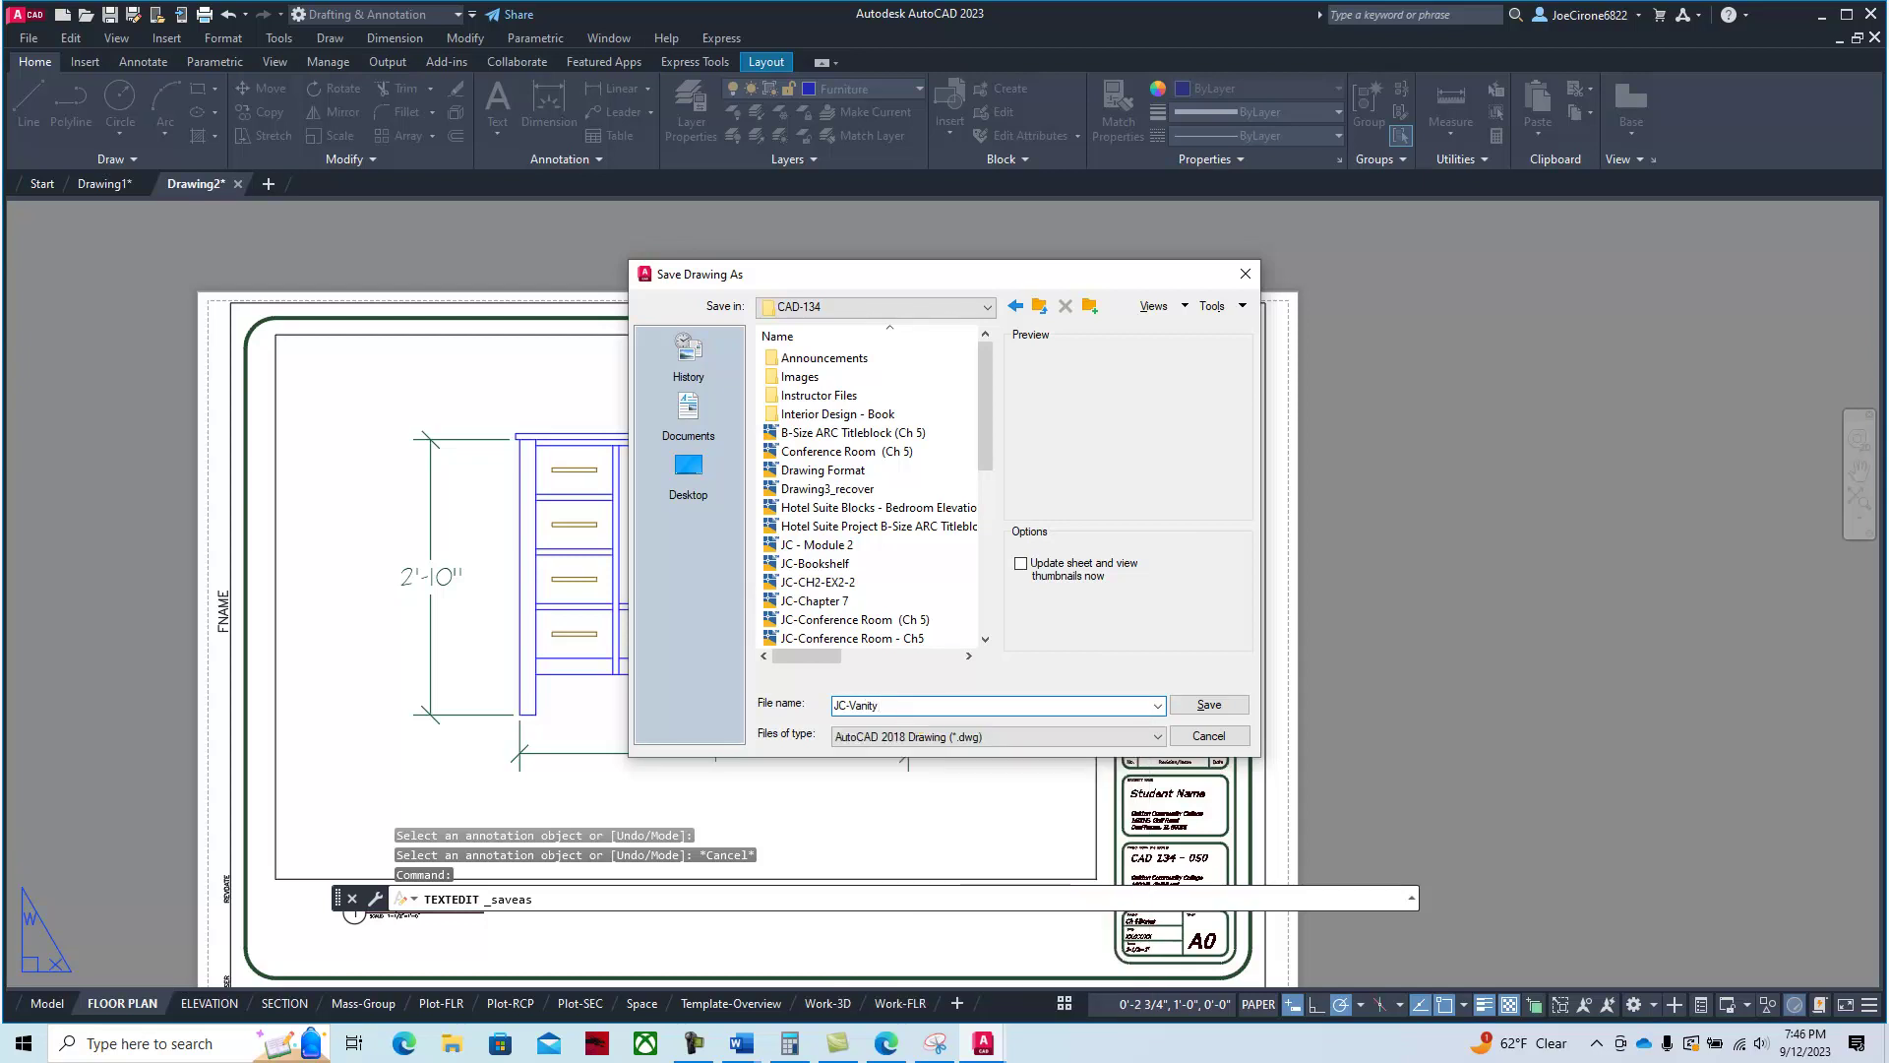
{"action": "left_click", "coordinate": [1200, 708]}
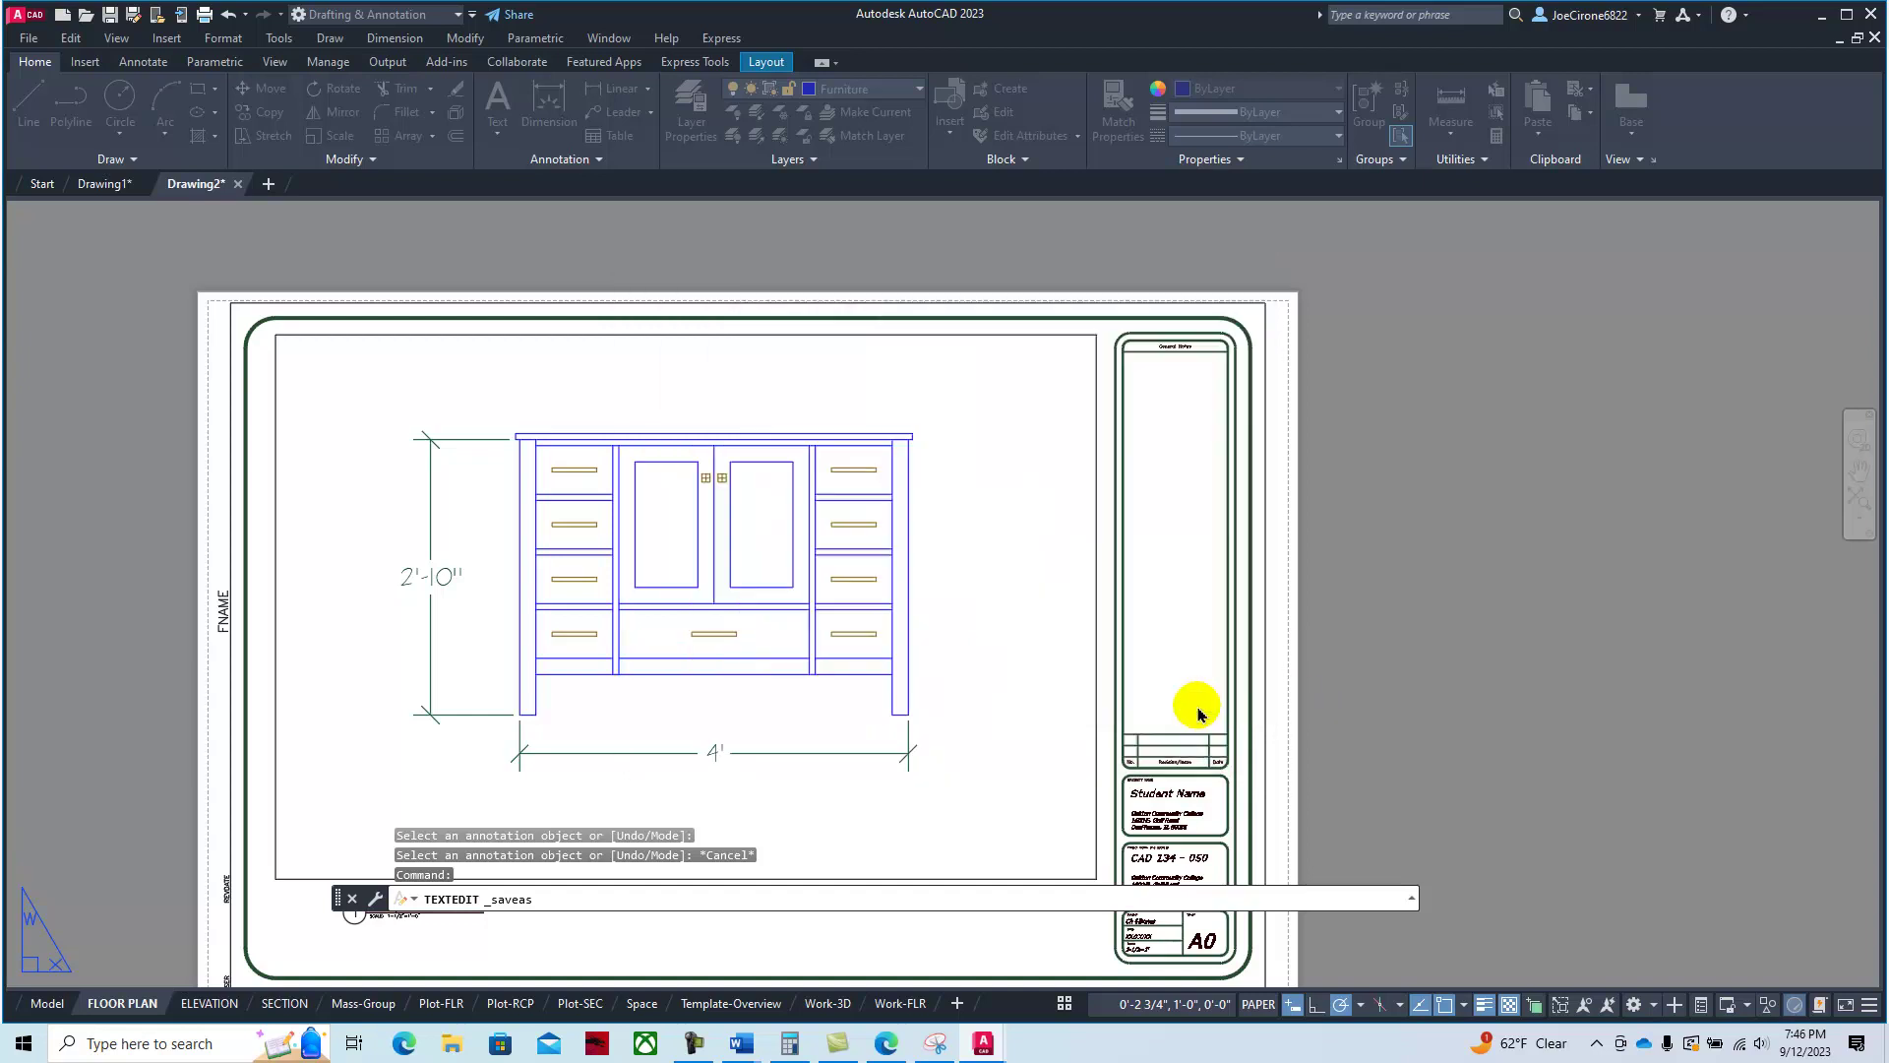
{"action": "middle_click_drag", "start_coordinate": [1158, 652], "coordinate": [1199, 560]}
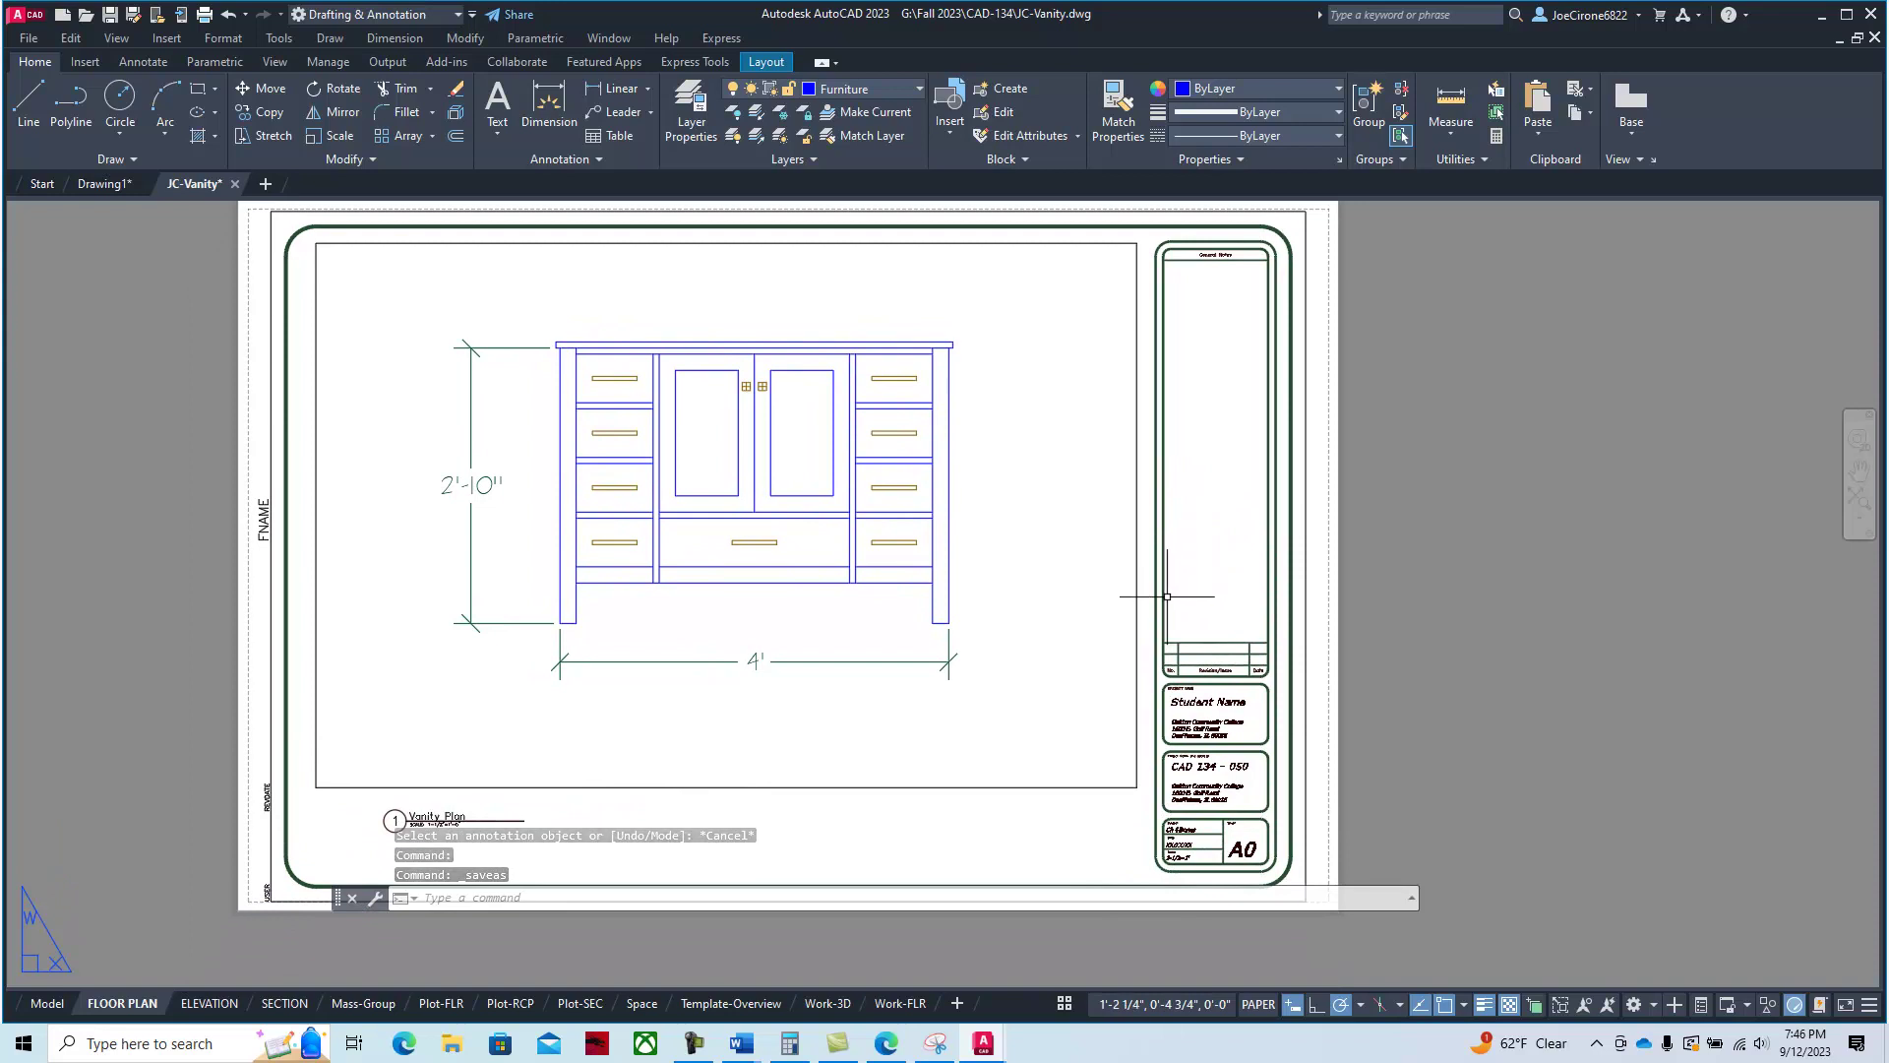